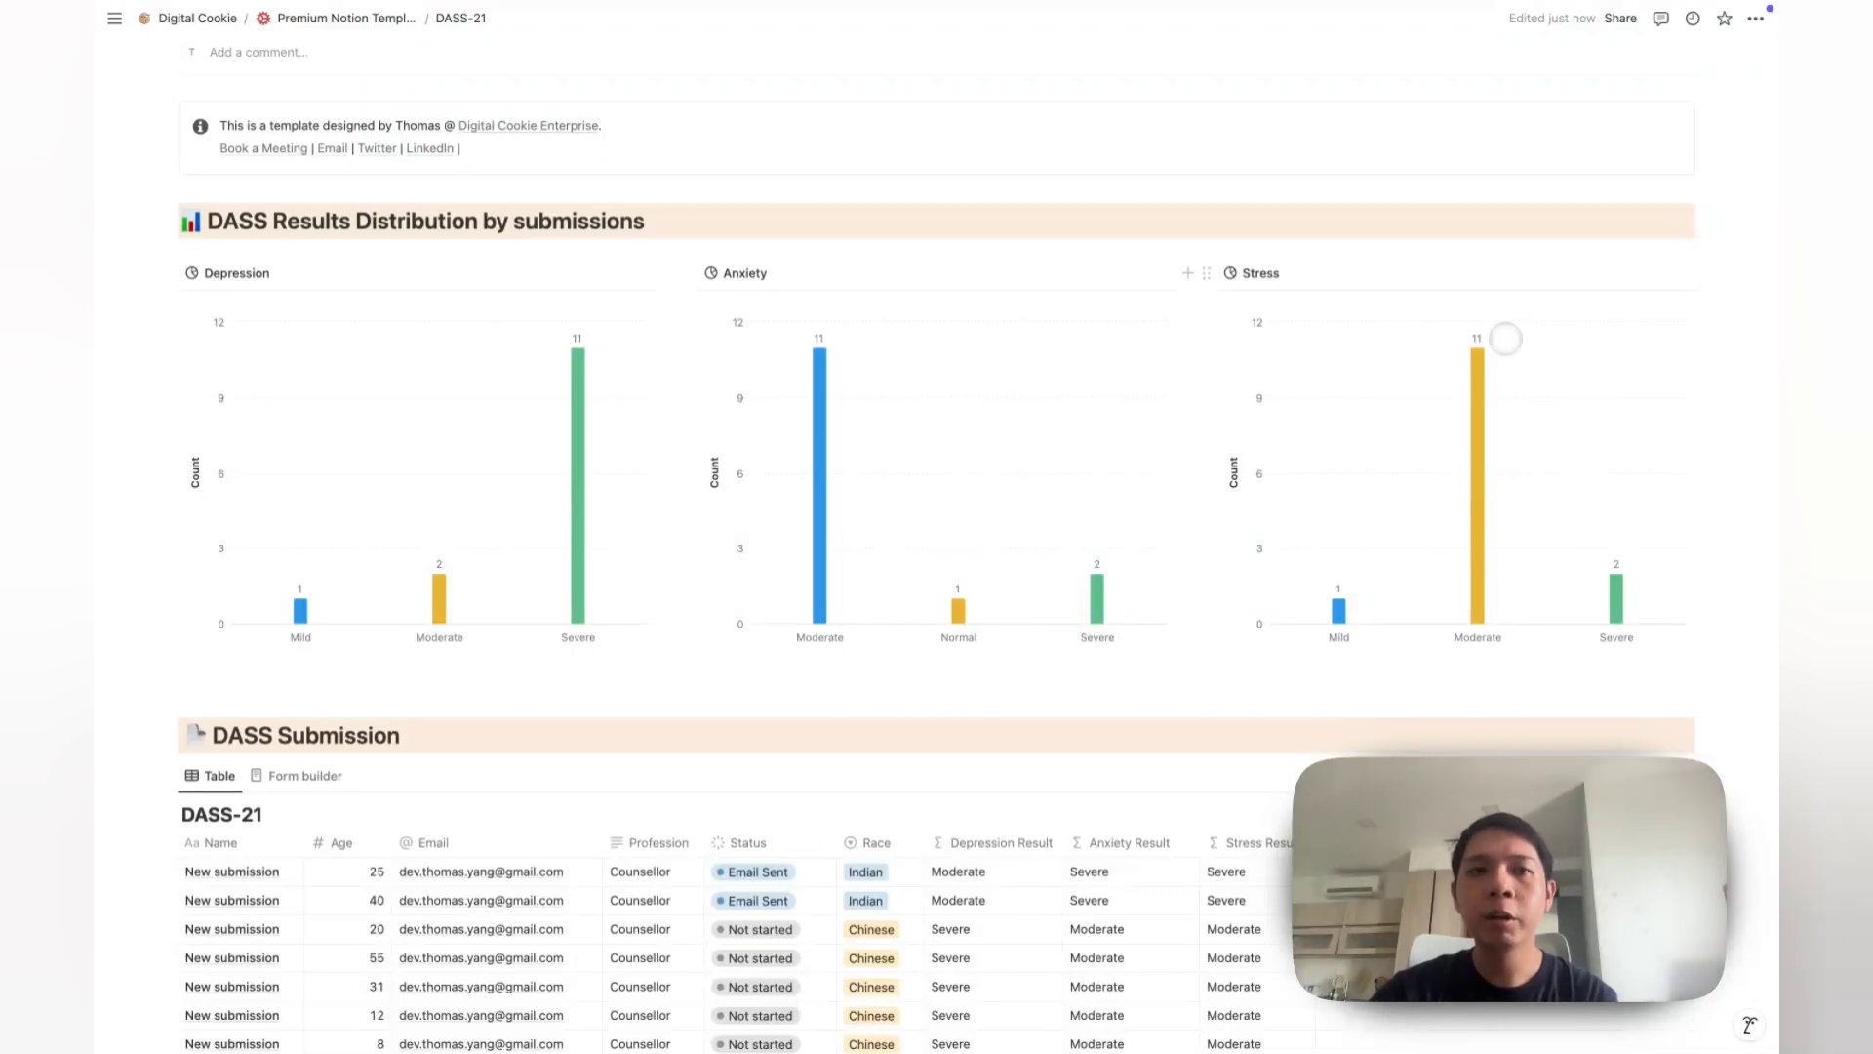
Step: Review the existing DASS-21 submission form and result charts, then return to the submissions table
scroll(1505, 338, "up", 3)
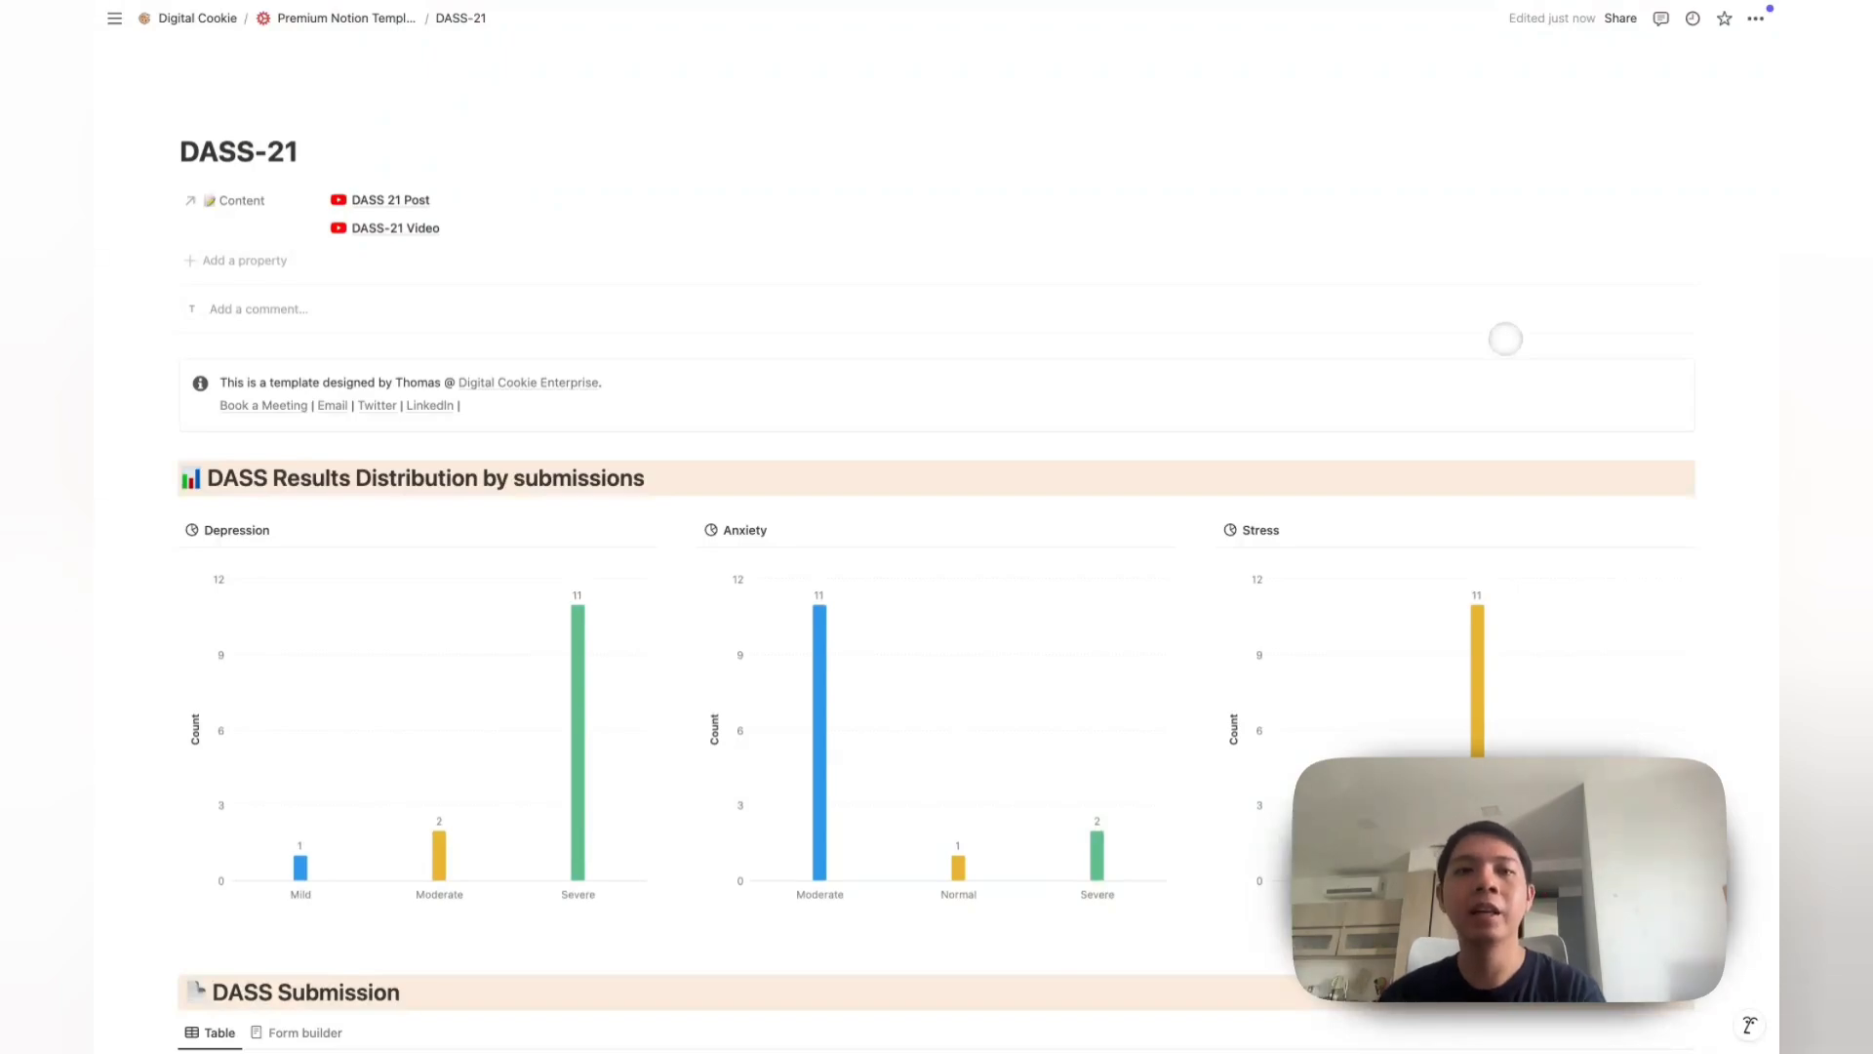
scroll(1455, 368, "down", 8)
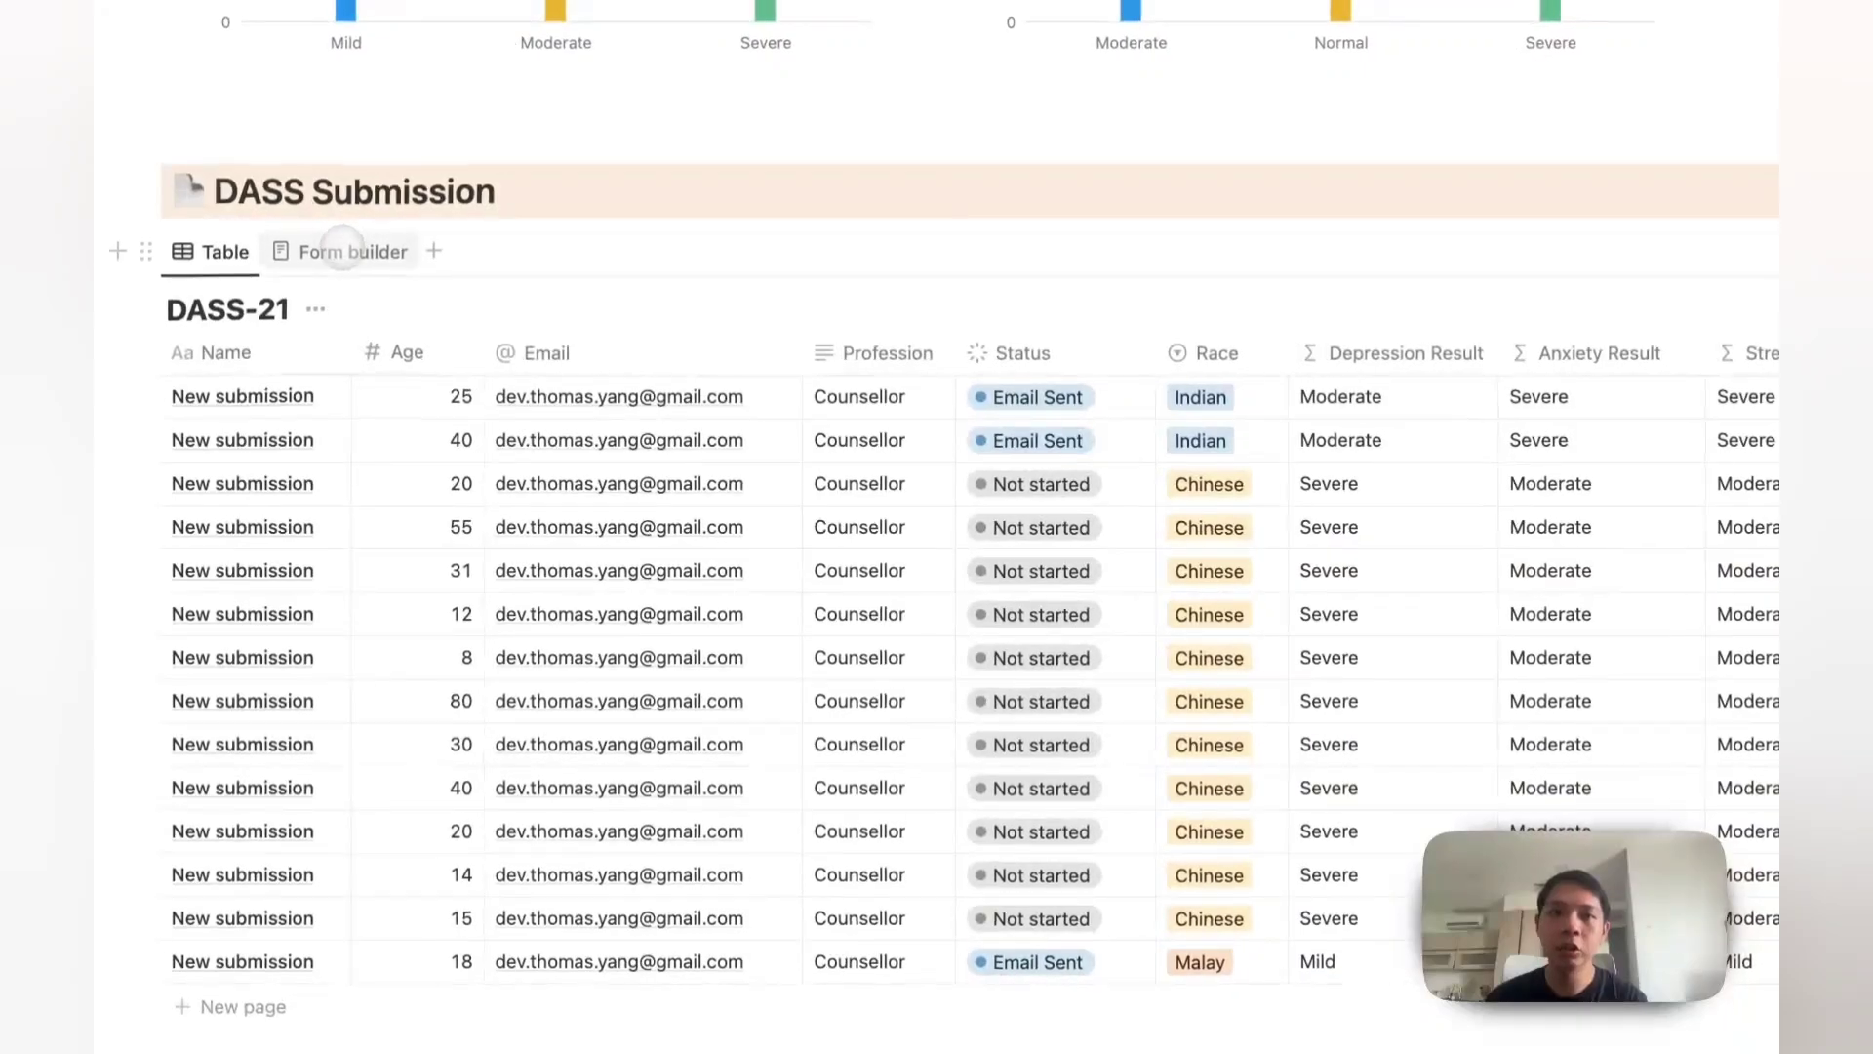
left_click(342, 250)
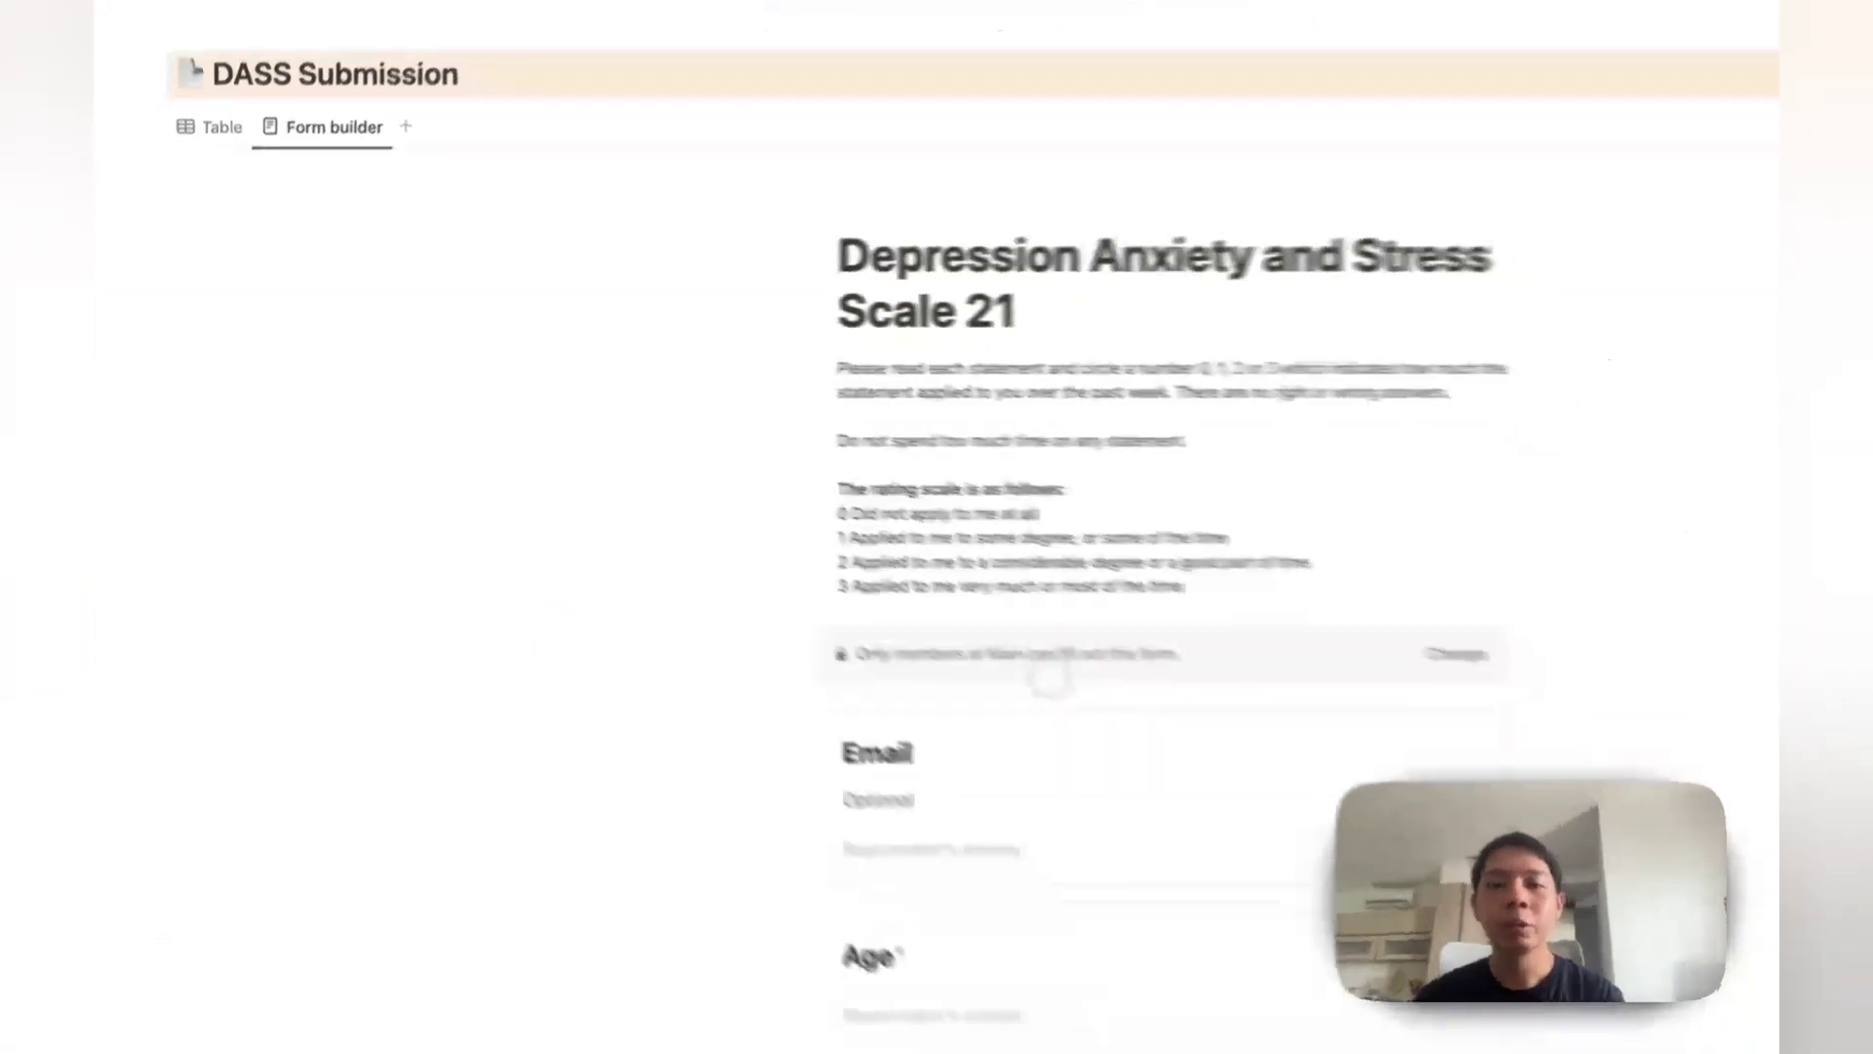
scroll(1050, 675, "down", 2)
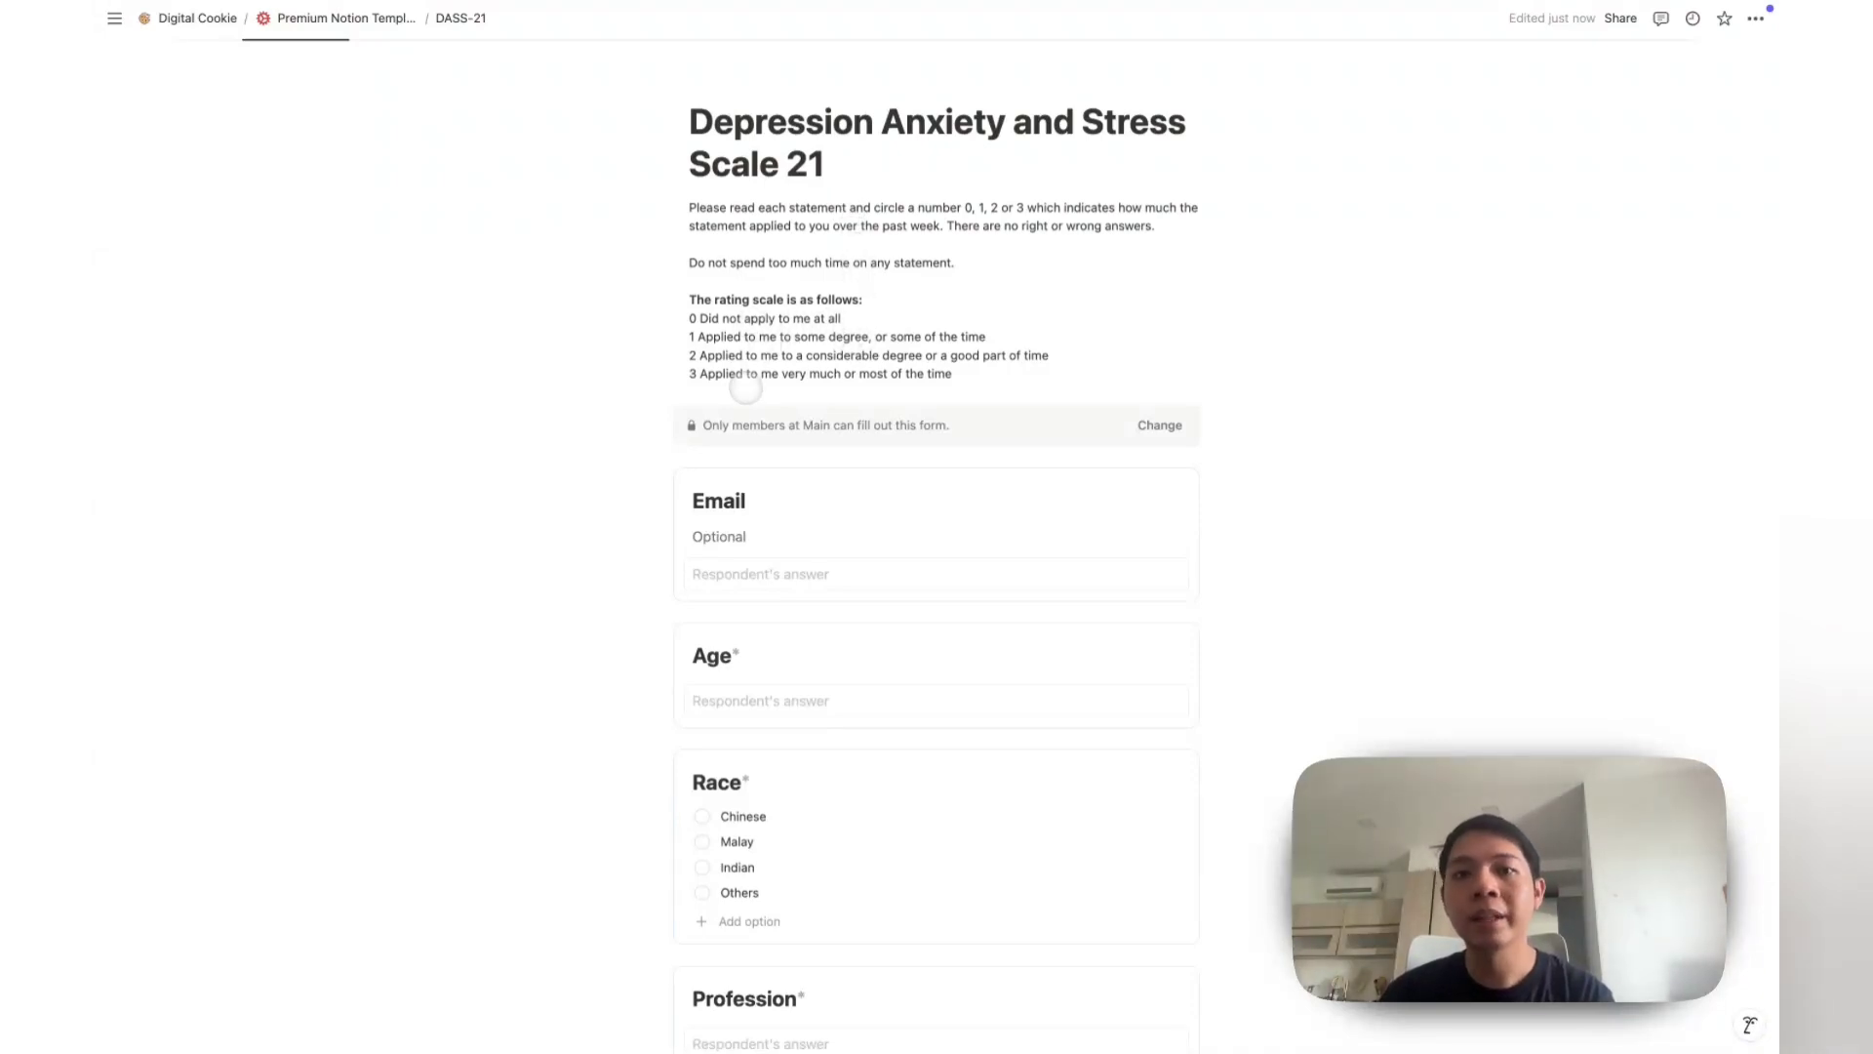
scroll(829, 381, "down", 3)
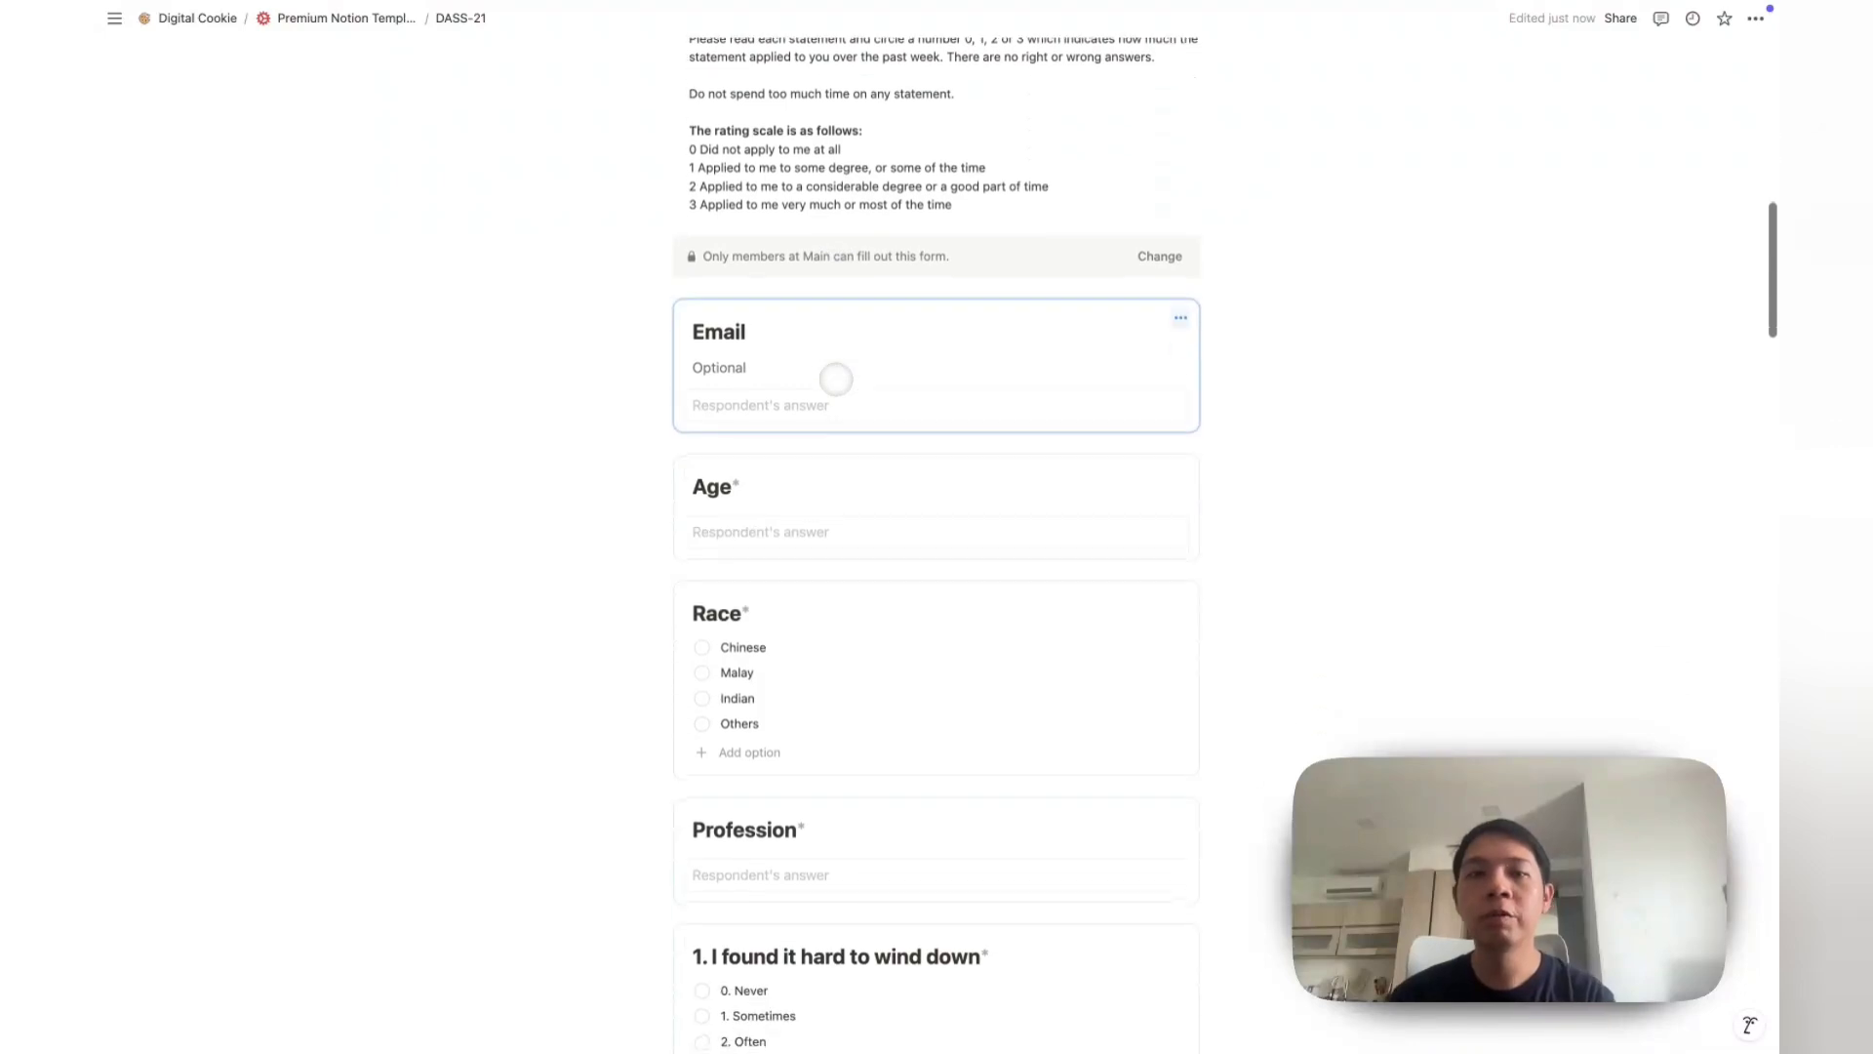
scroll(836, 378, "down", 2)
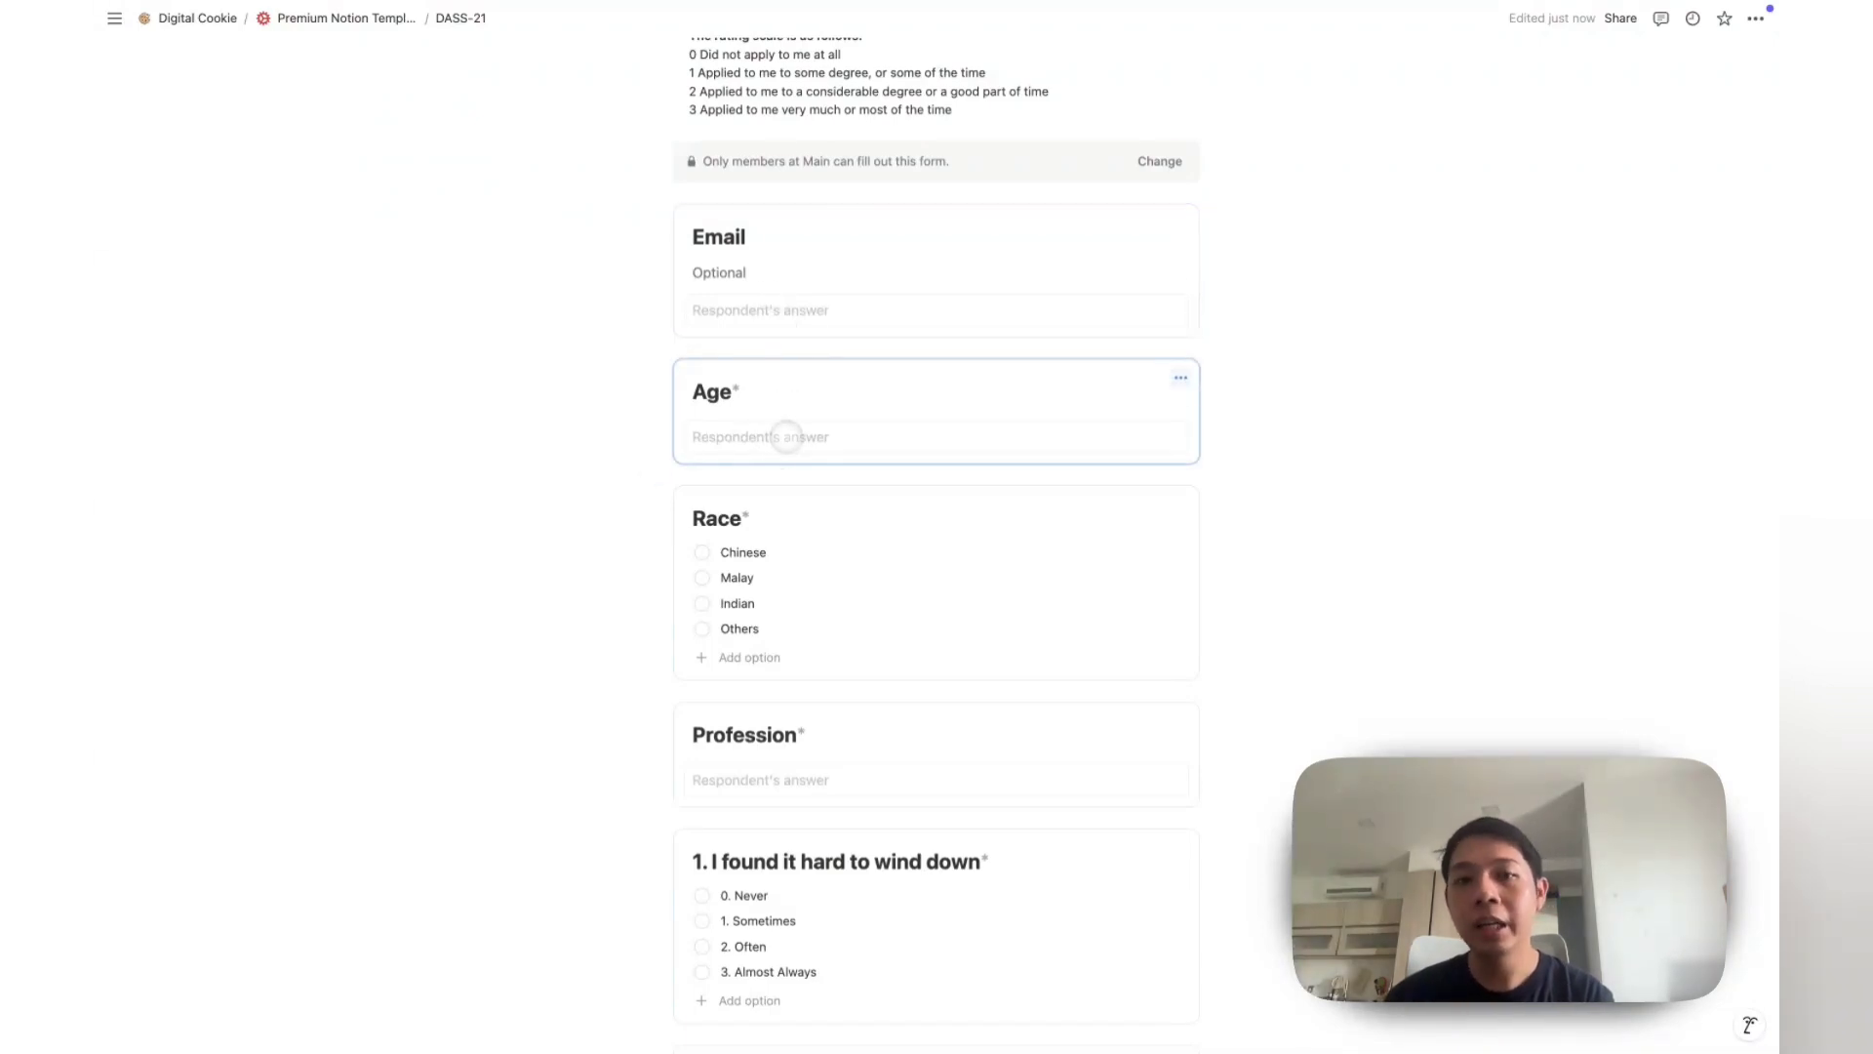
scroll(761, 517, "down", 10)
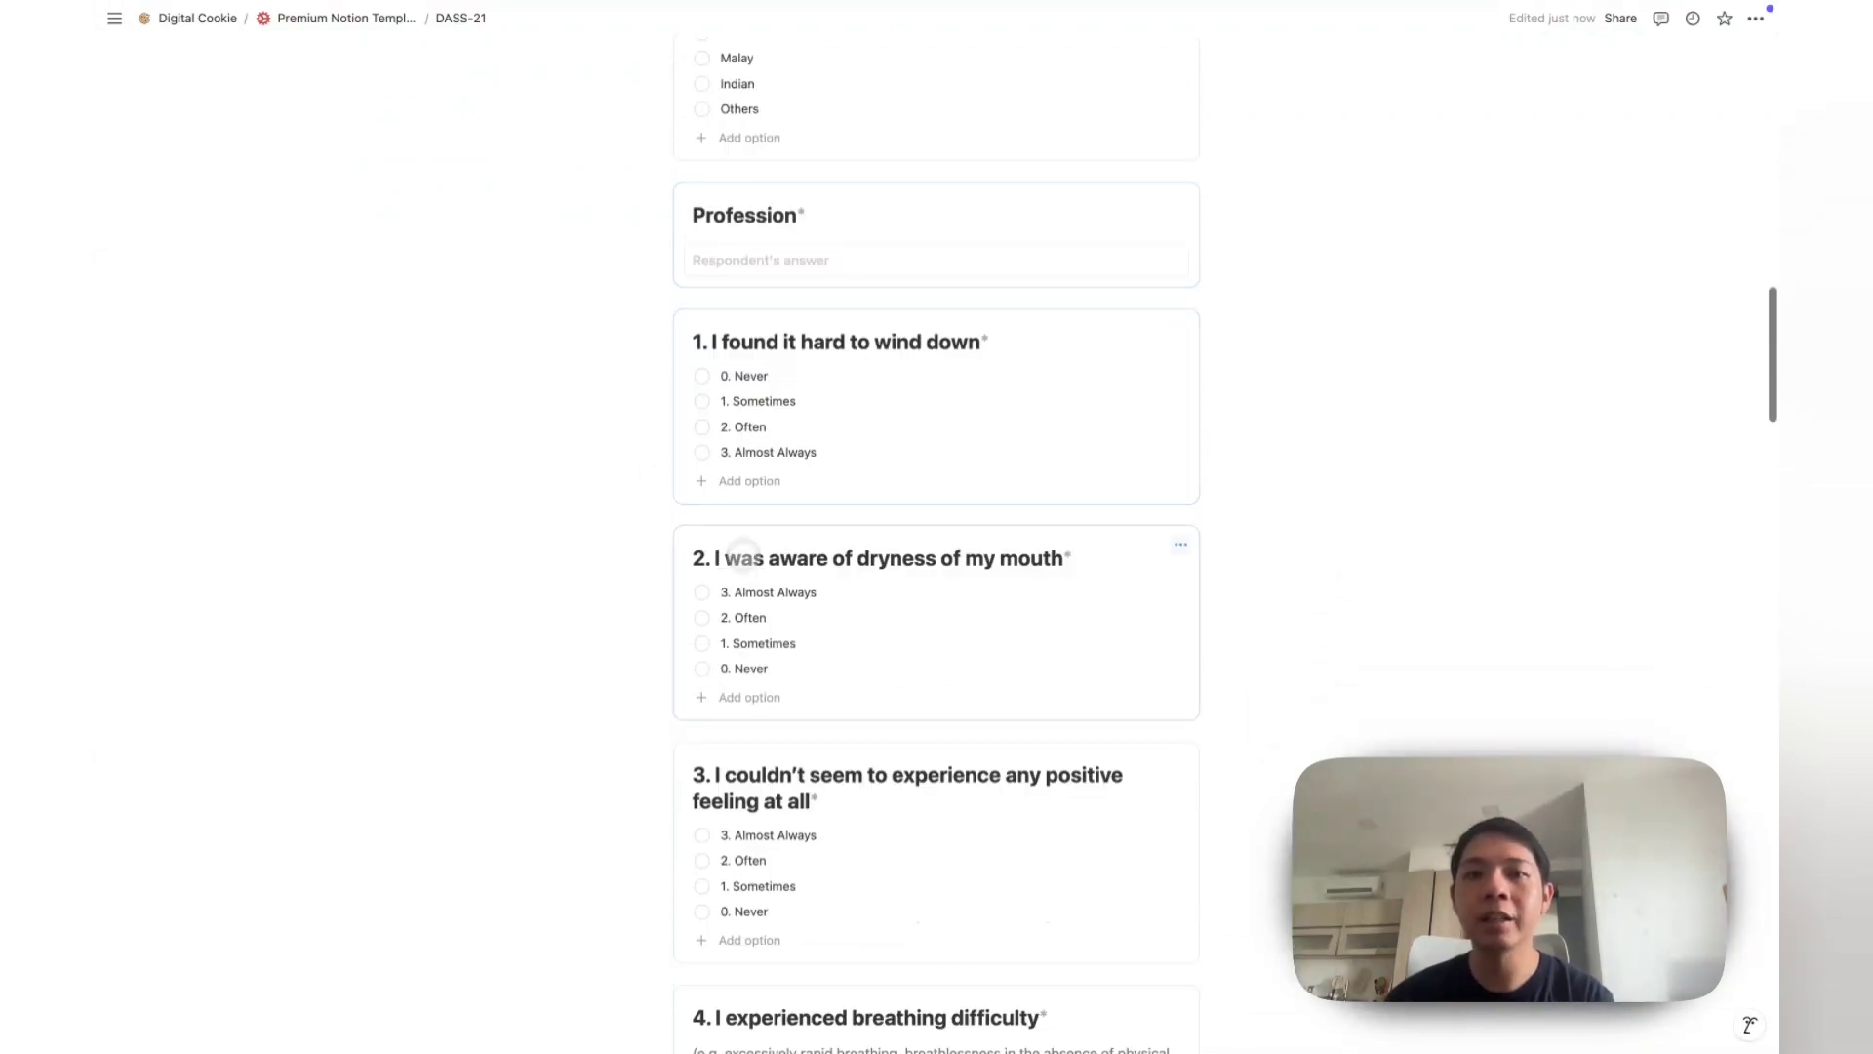
scroll(741, 624, "down", 10)
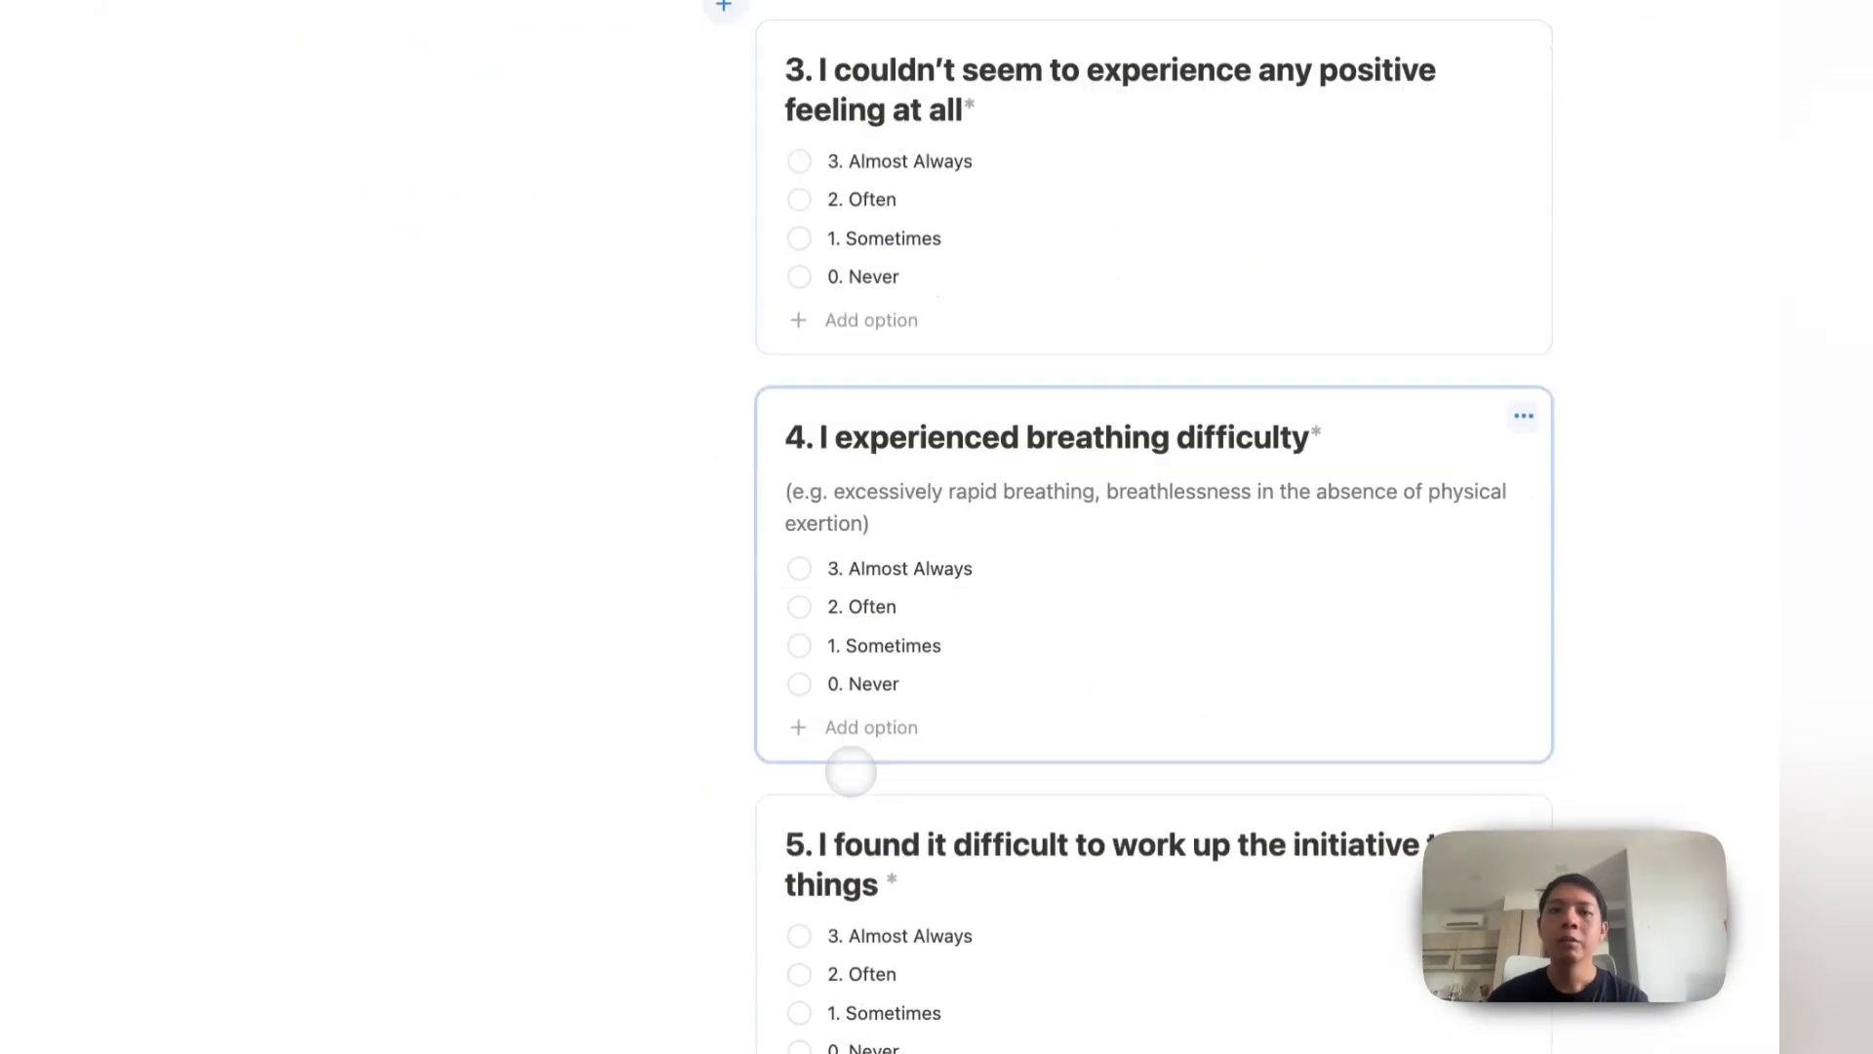
scroll(737, 720, "up", 15)
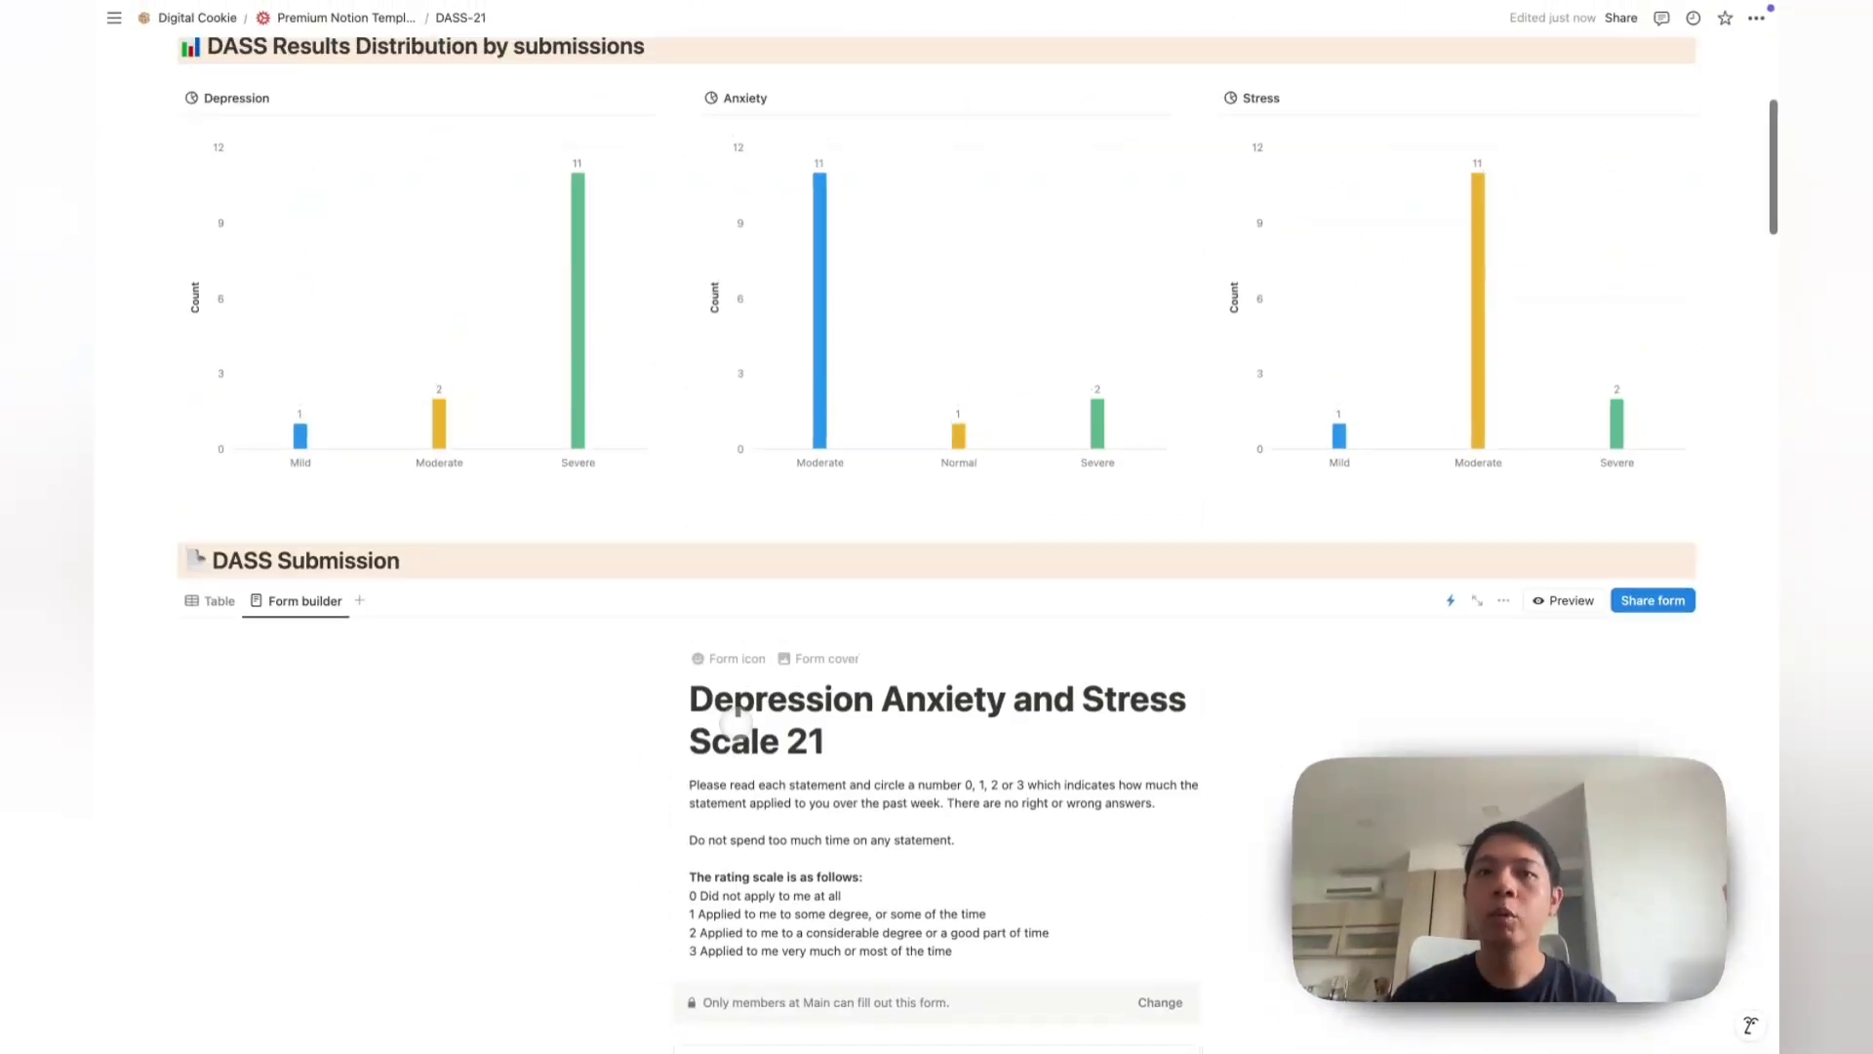
scroll(737, 720, "down", 3)
scroll(488, 663, "up", 2)
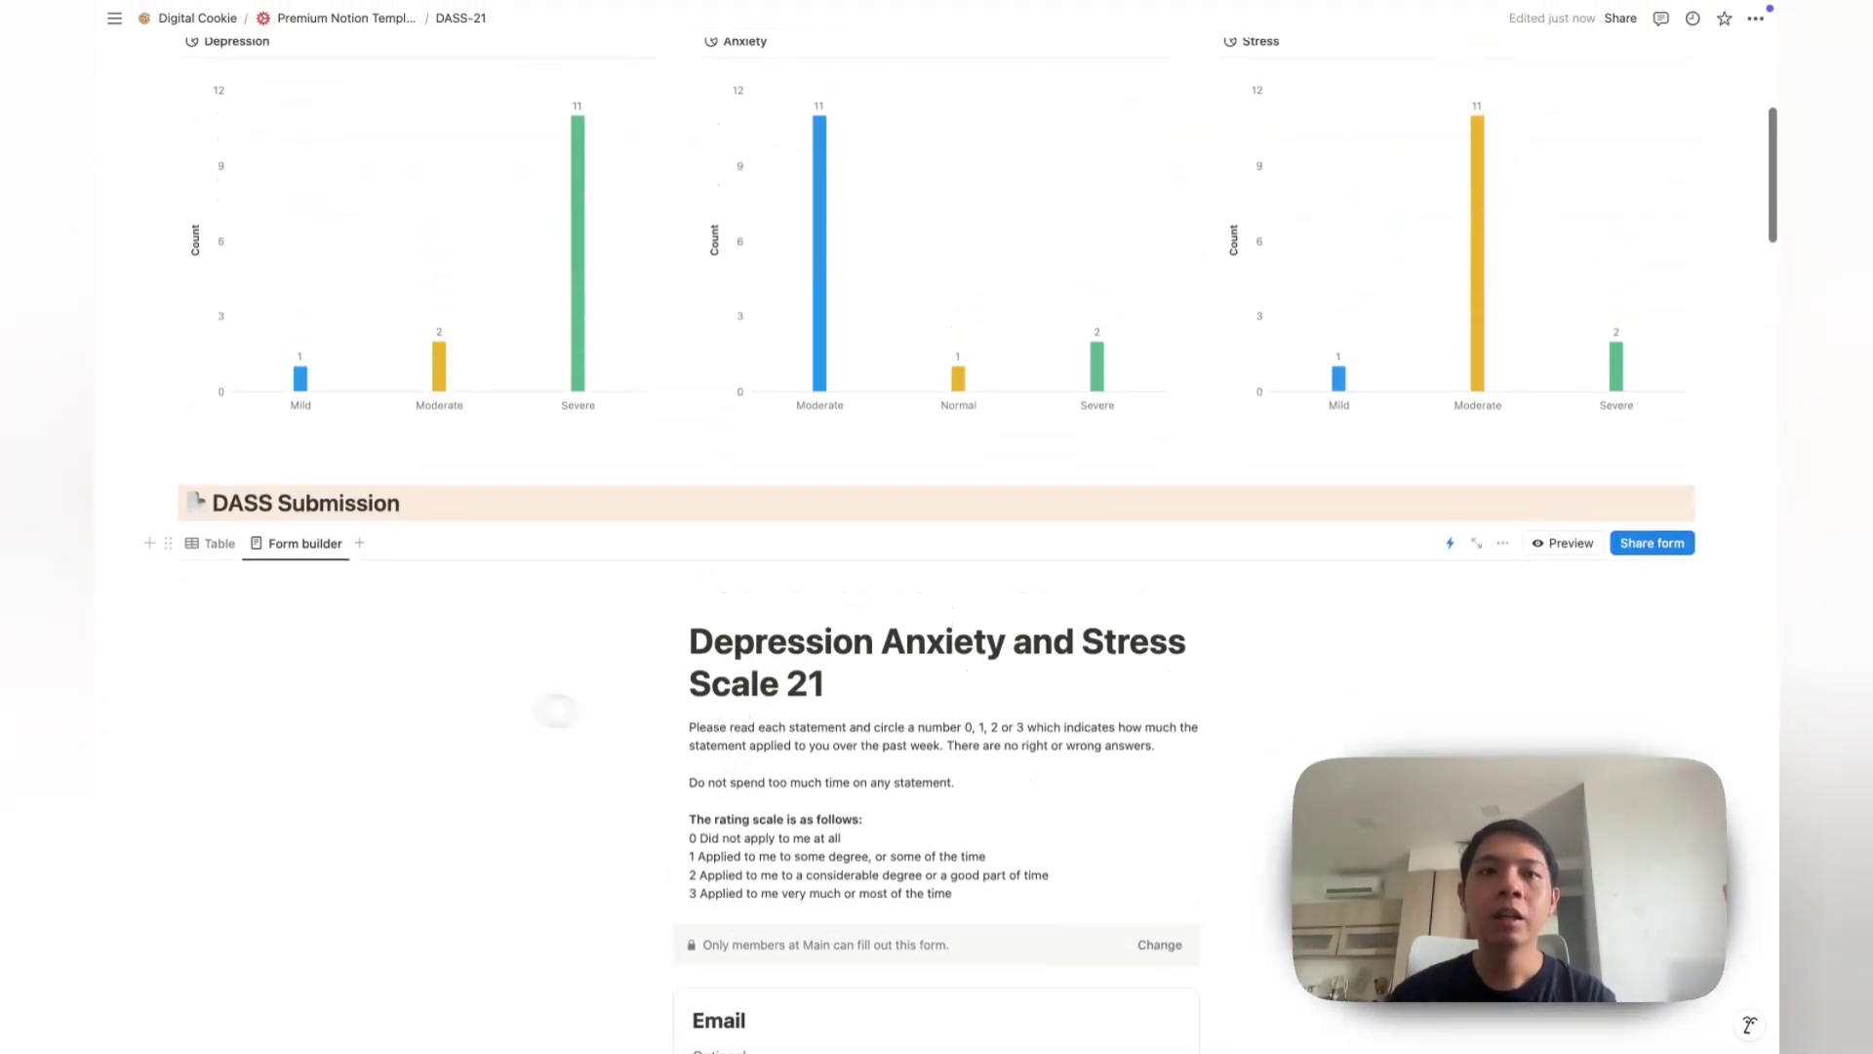
left_click(211, 543)
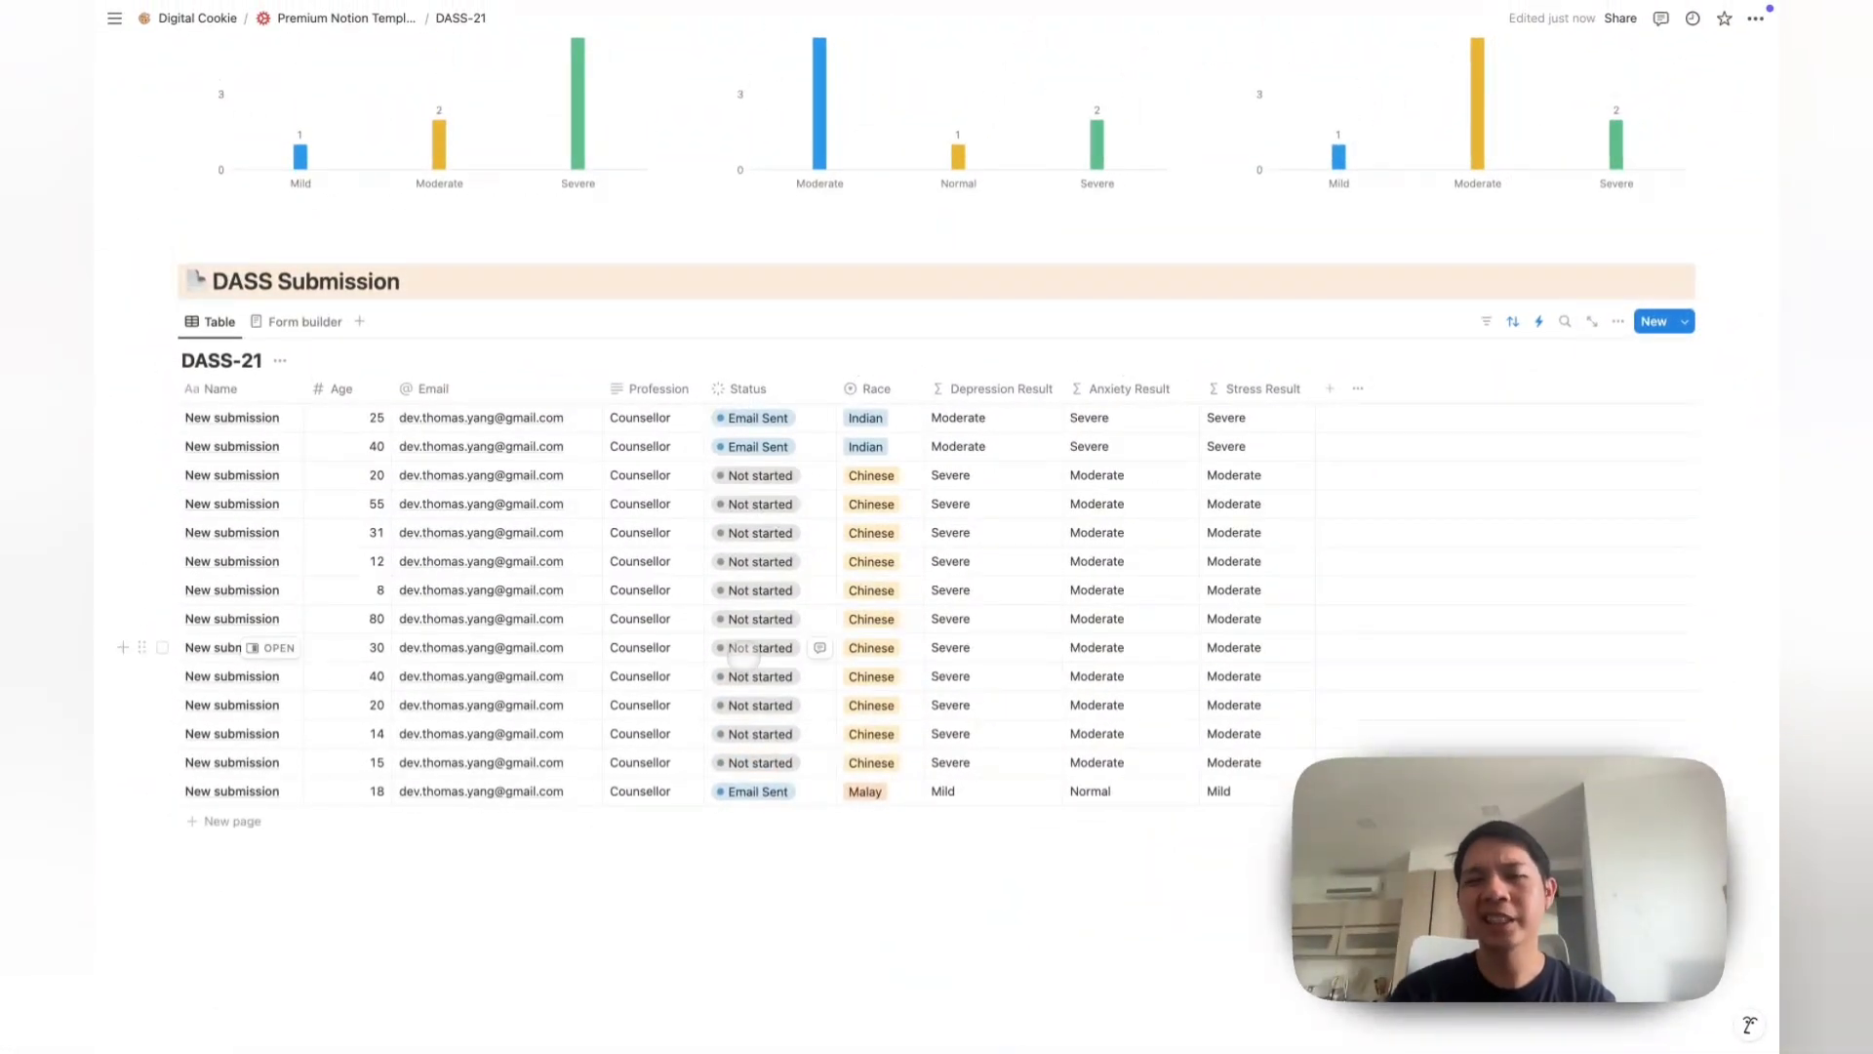
Step: Move to the new blank DASS-21 Tutorial page
scroll(743, 657, "up", 3)
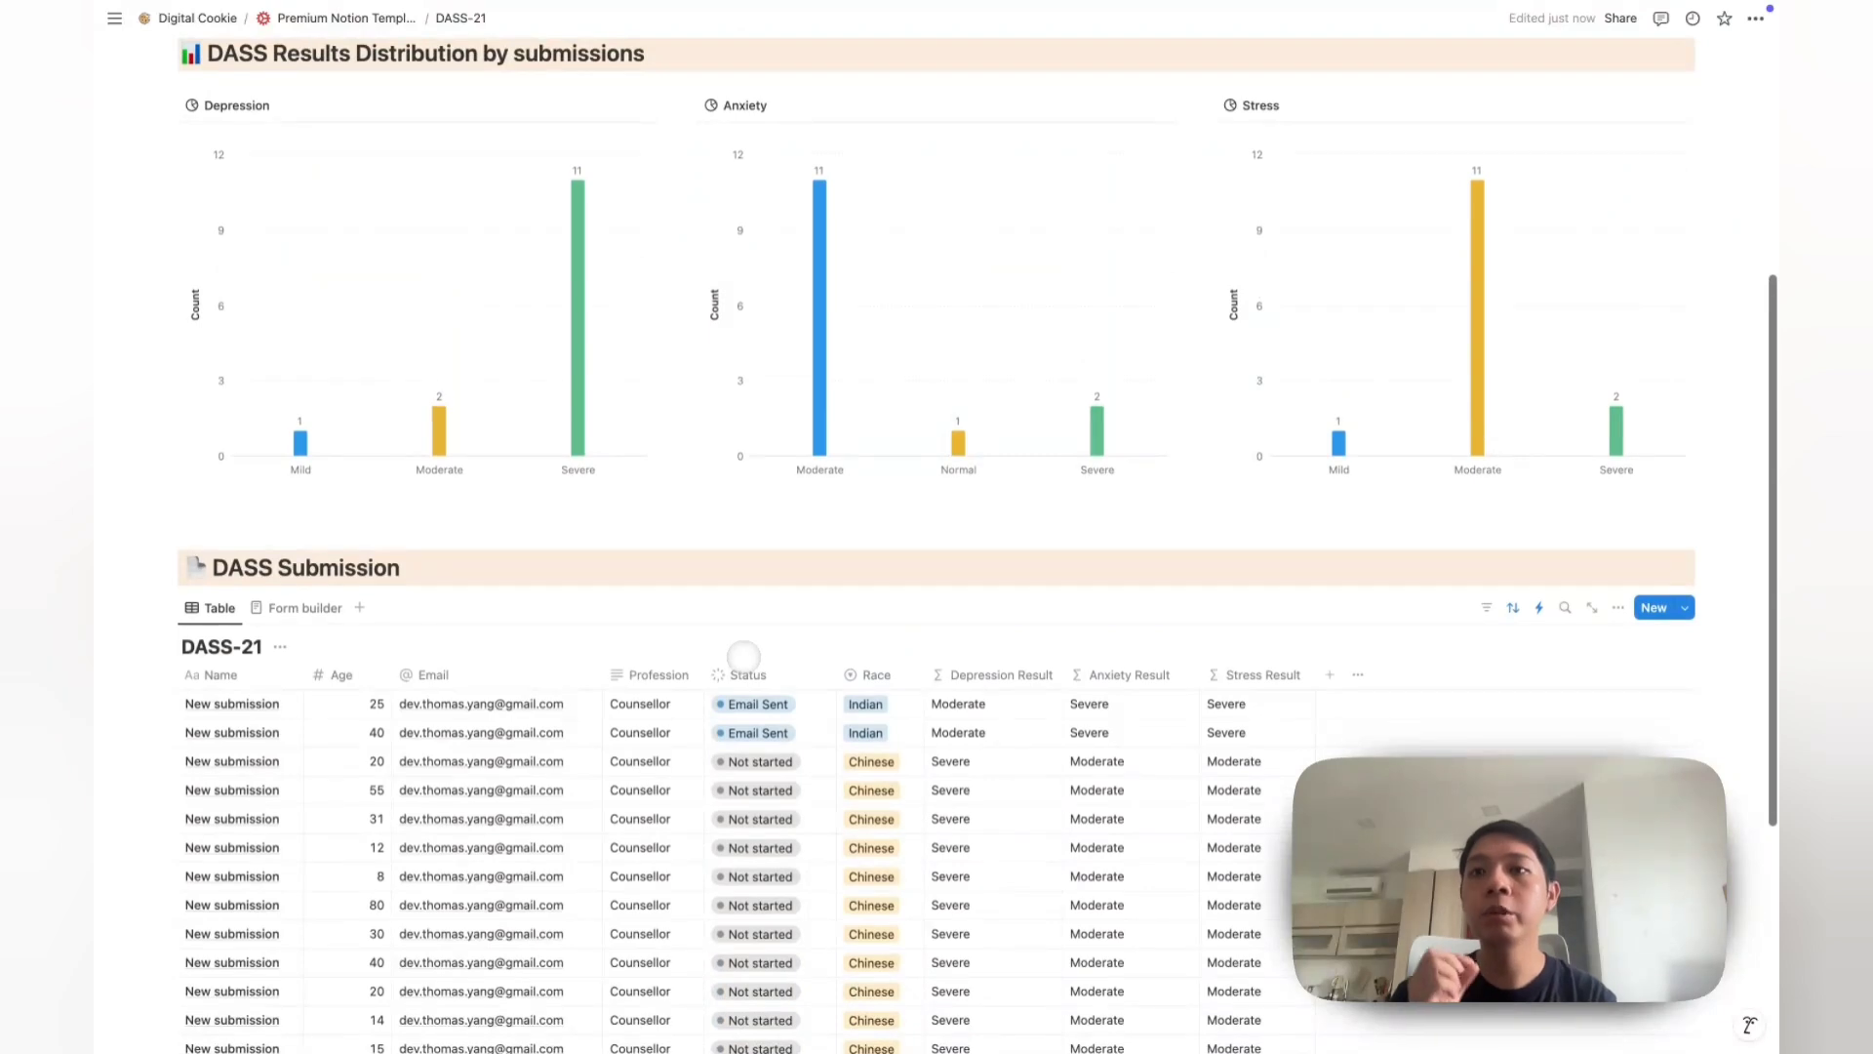
scroll(743, 657, "up", 1)
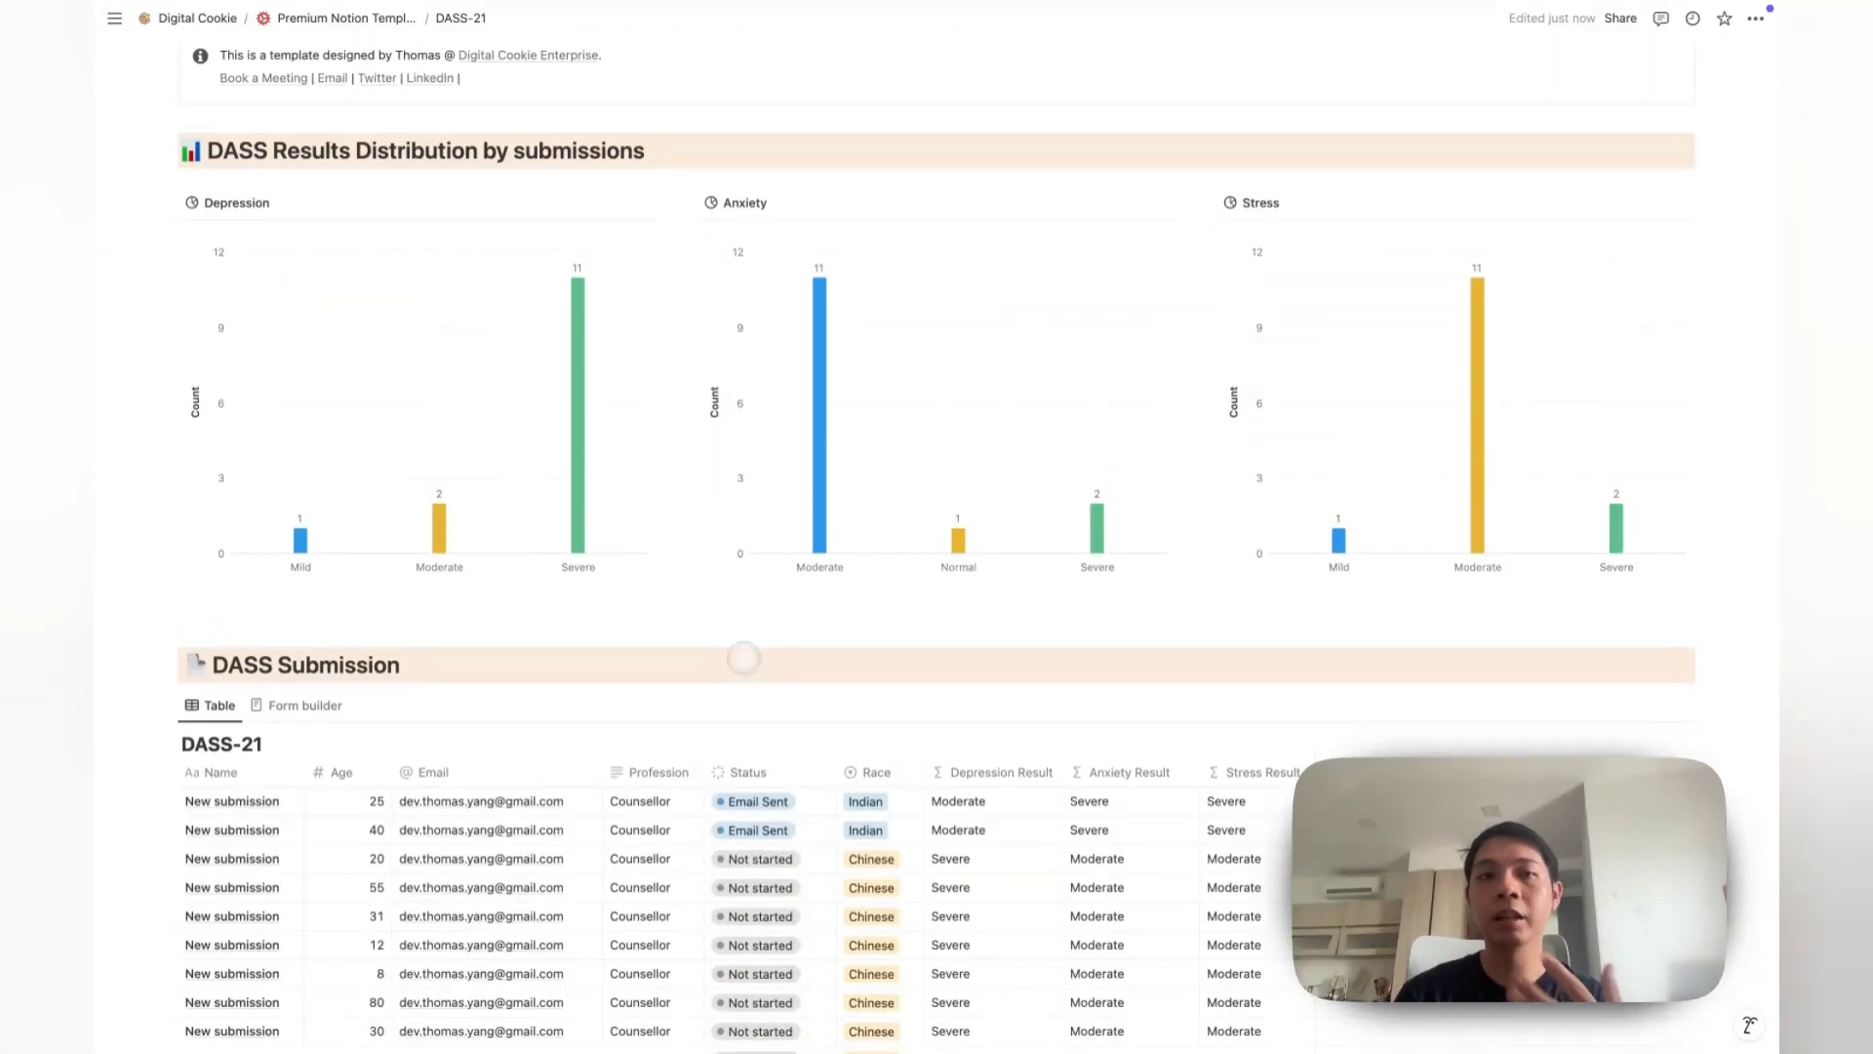
scroll(743, 658, "up", 1)
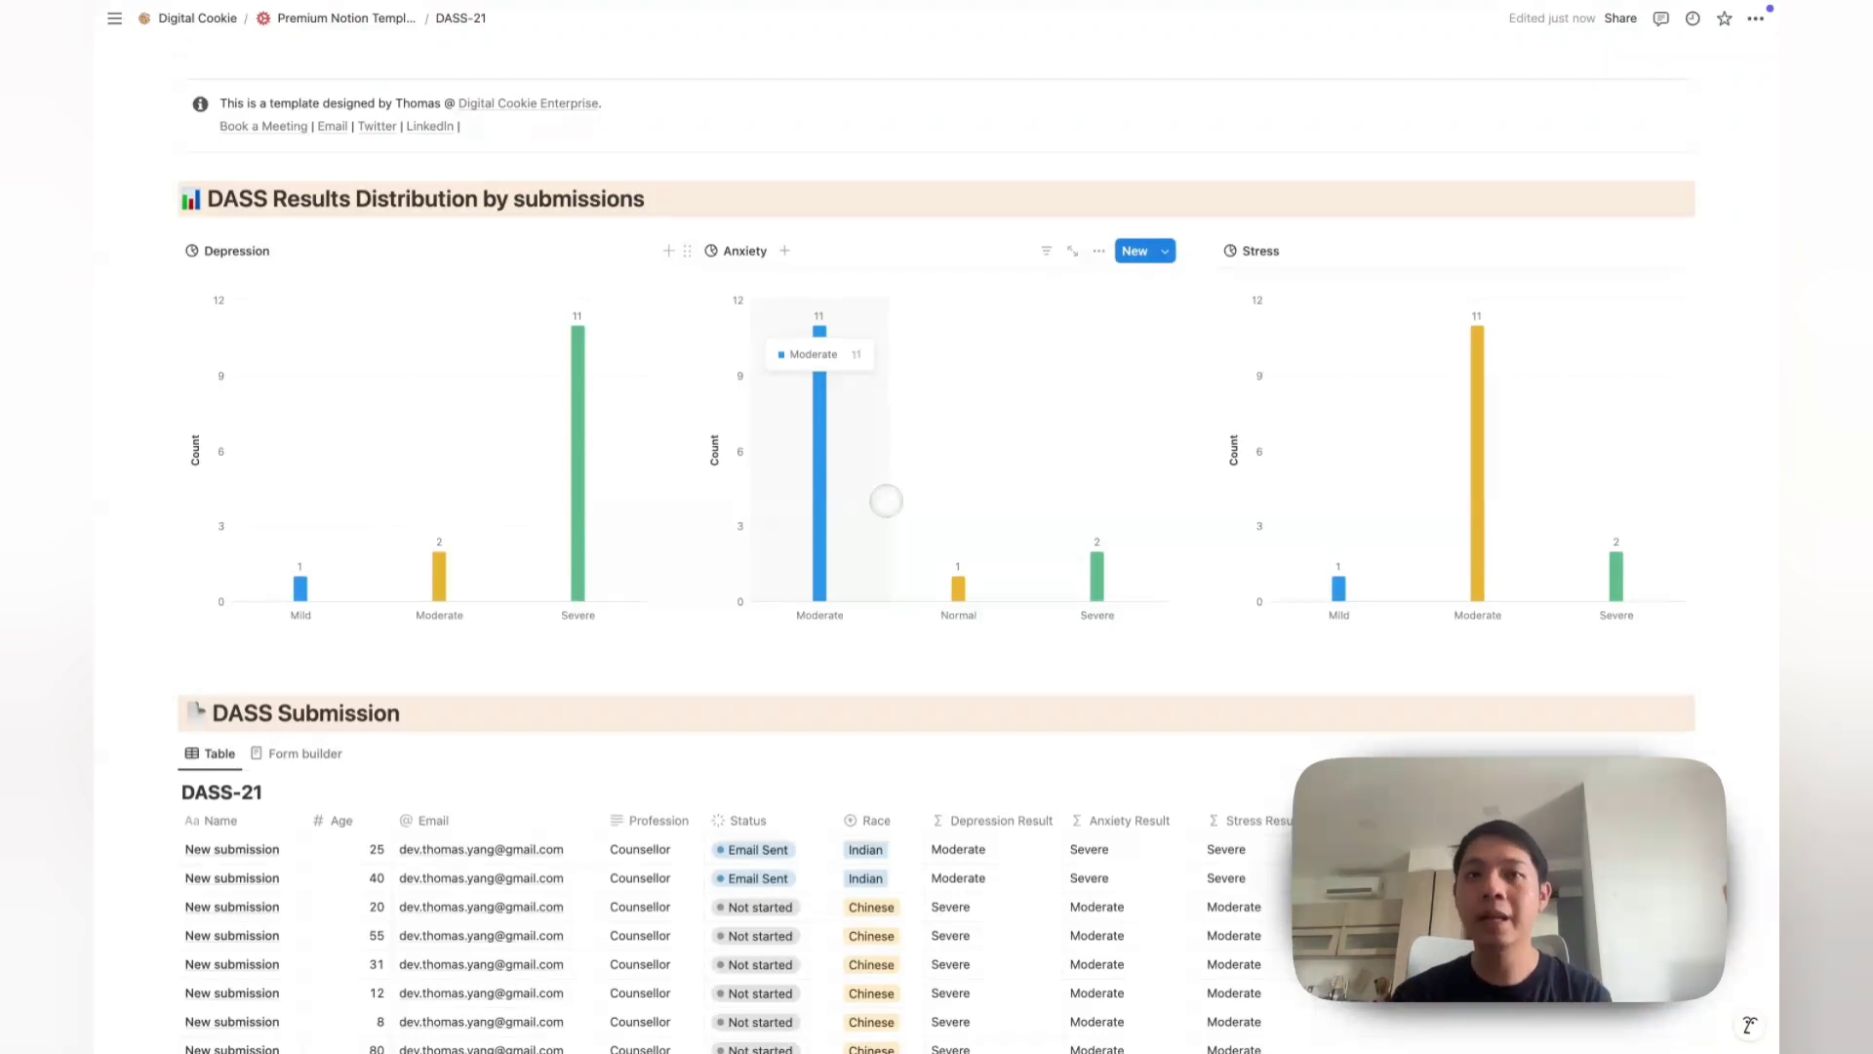
scroll(886, 500, "down", 2)
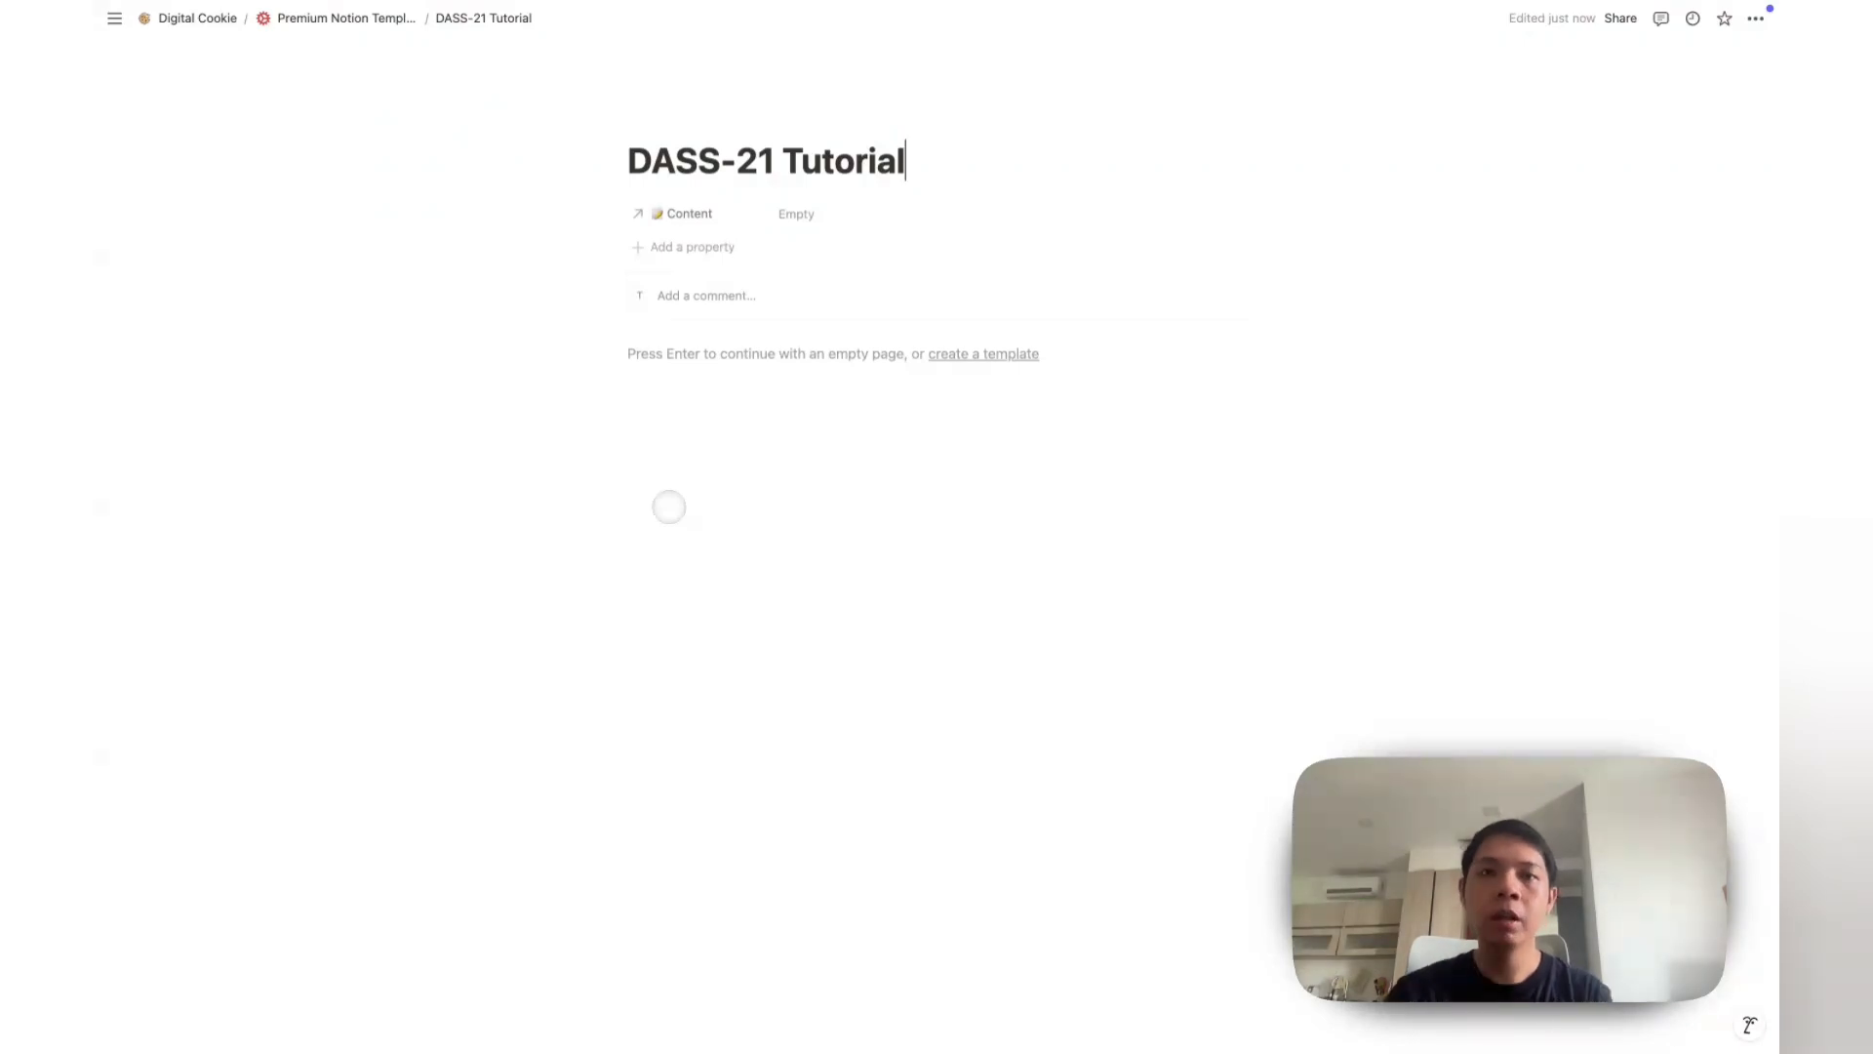
Step: Insert a new inline table database via /database and title it 'DASS-21 (Tutorial)'
key("Return")
type("/database")
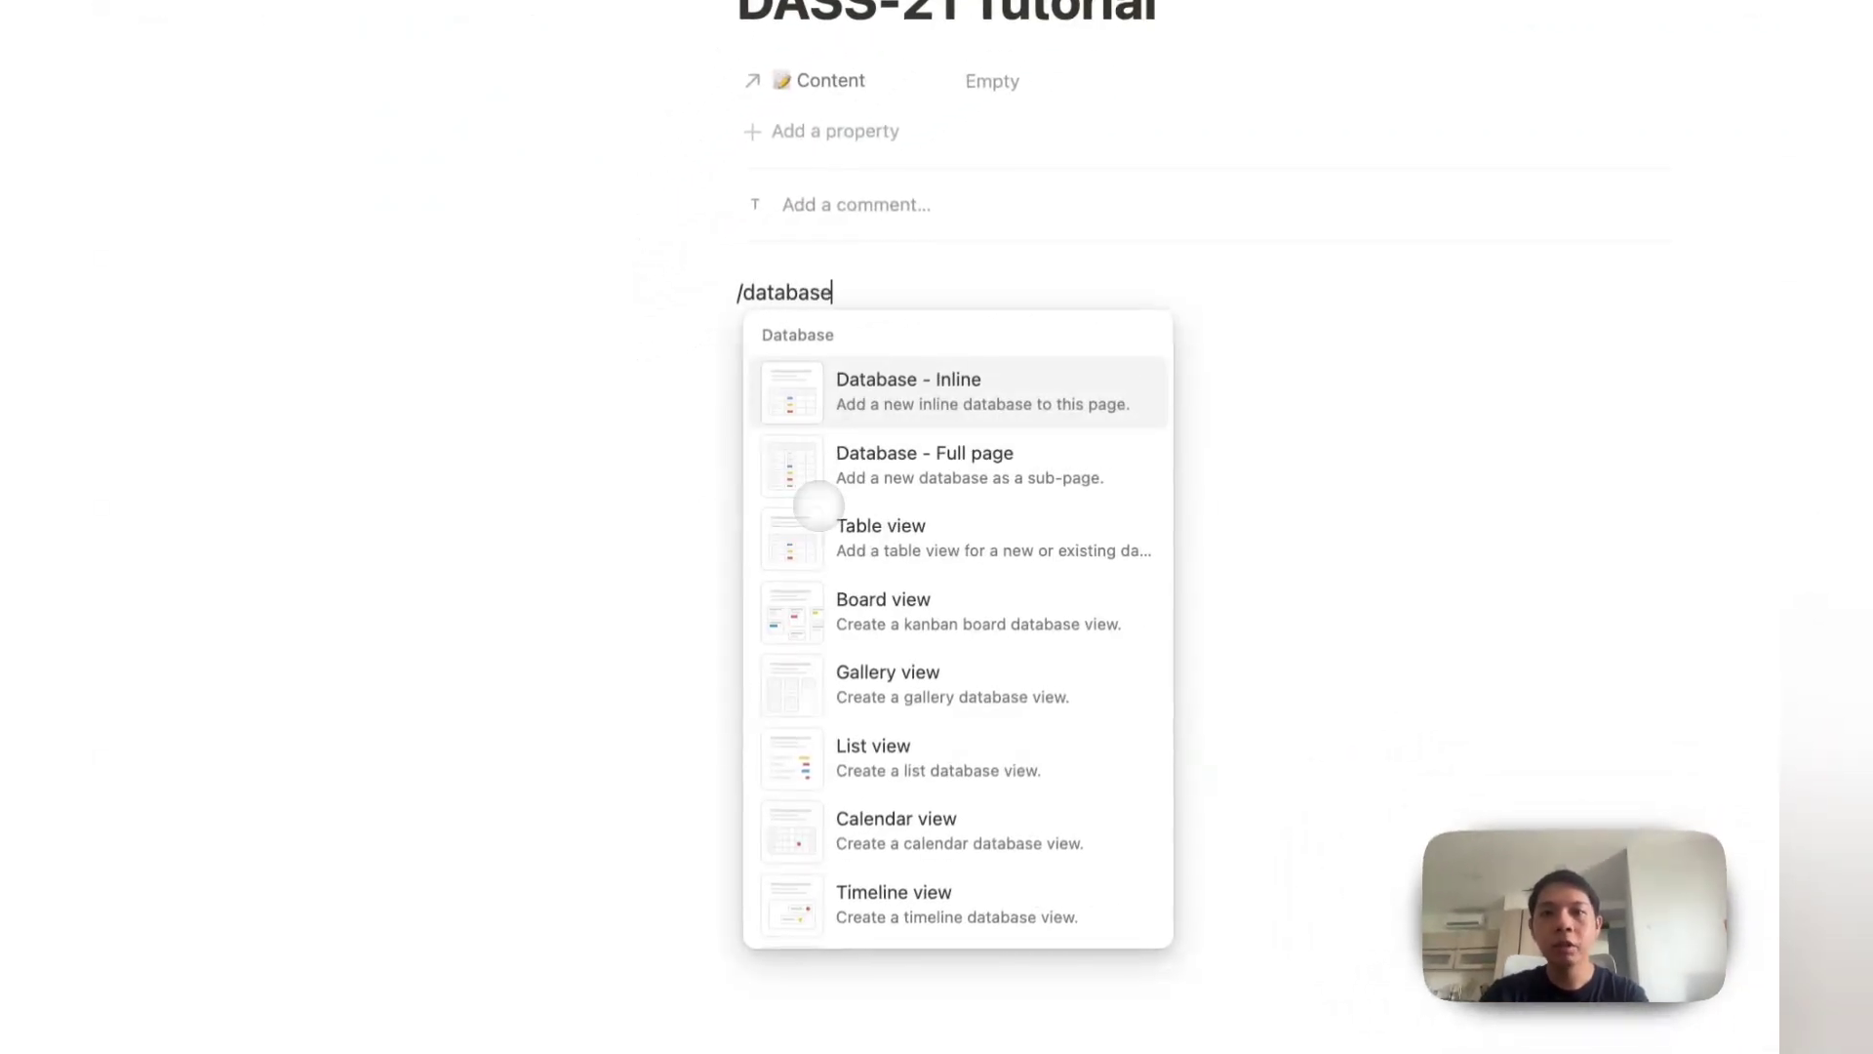
left_click(818, 507)
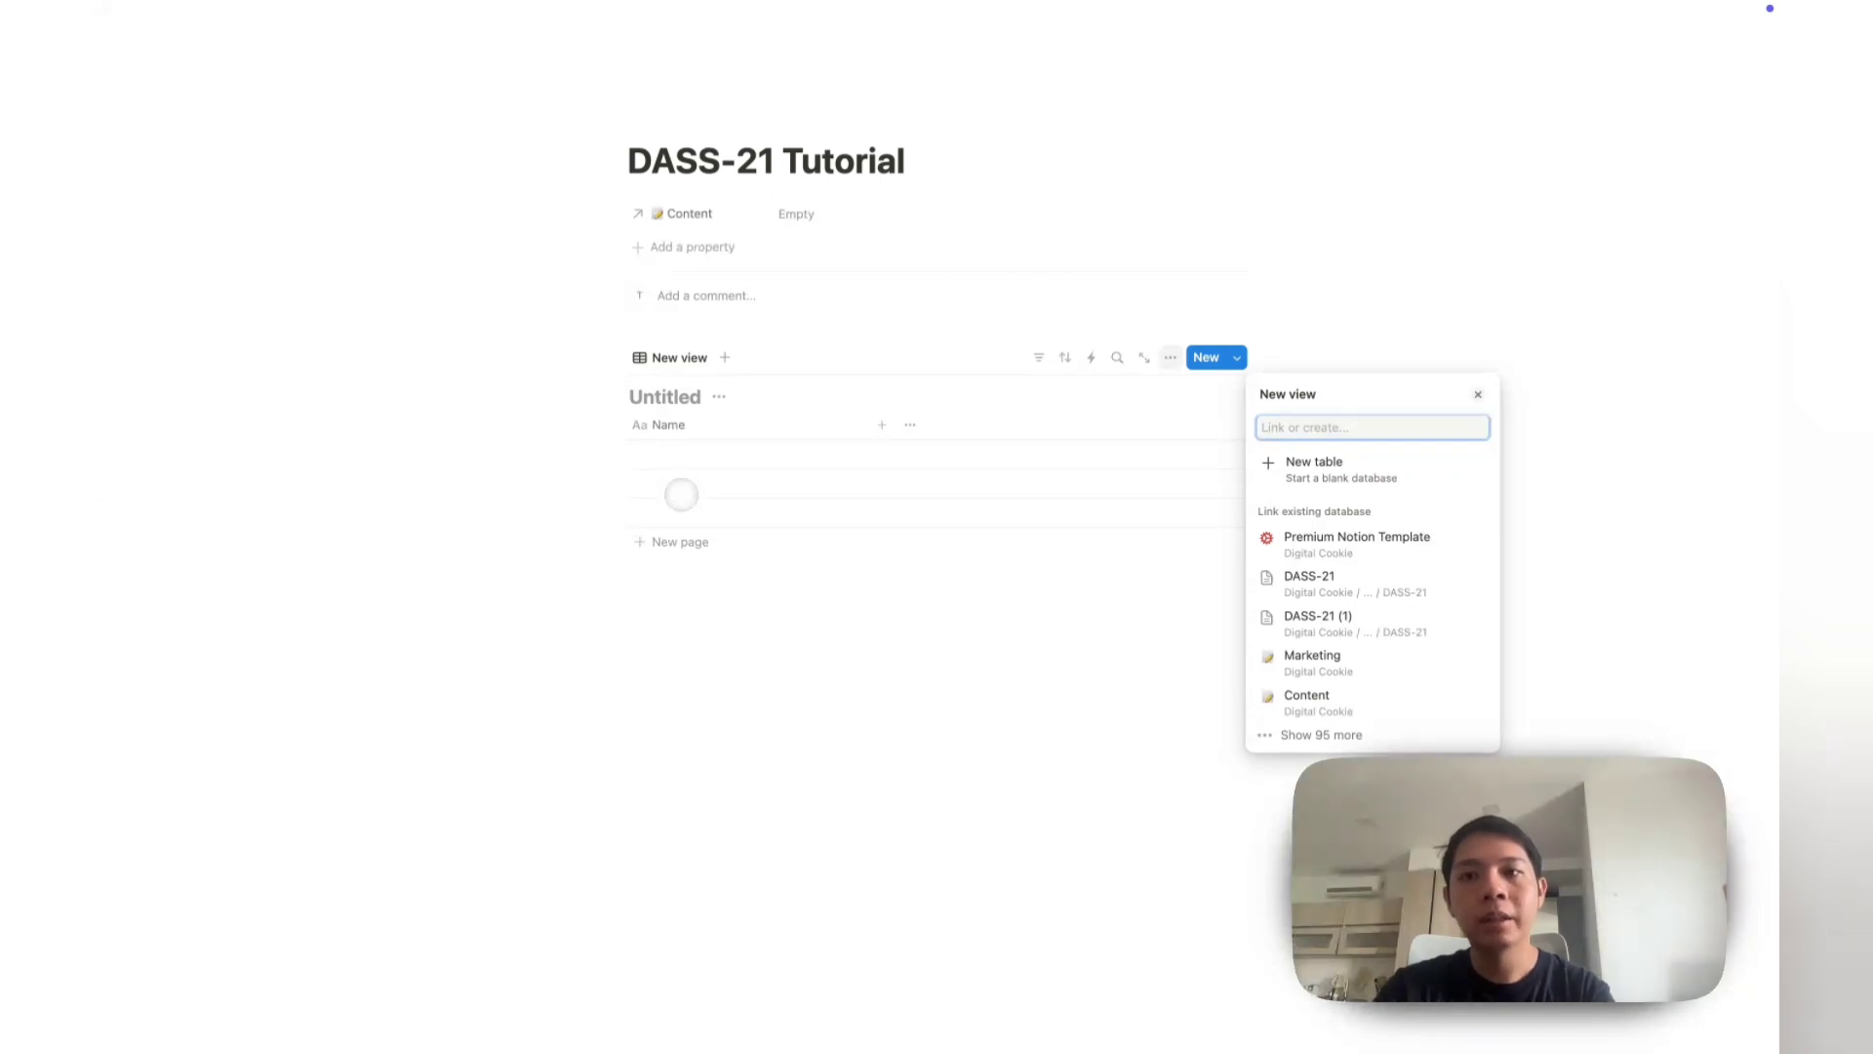
left_click(1307, 467)
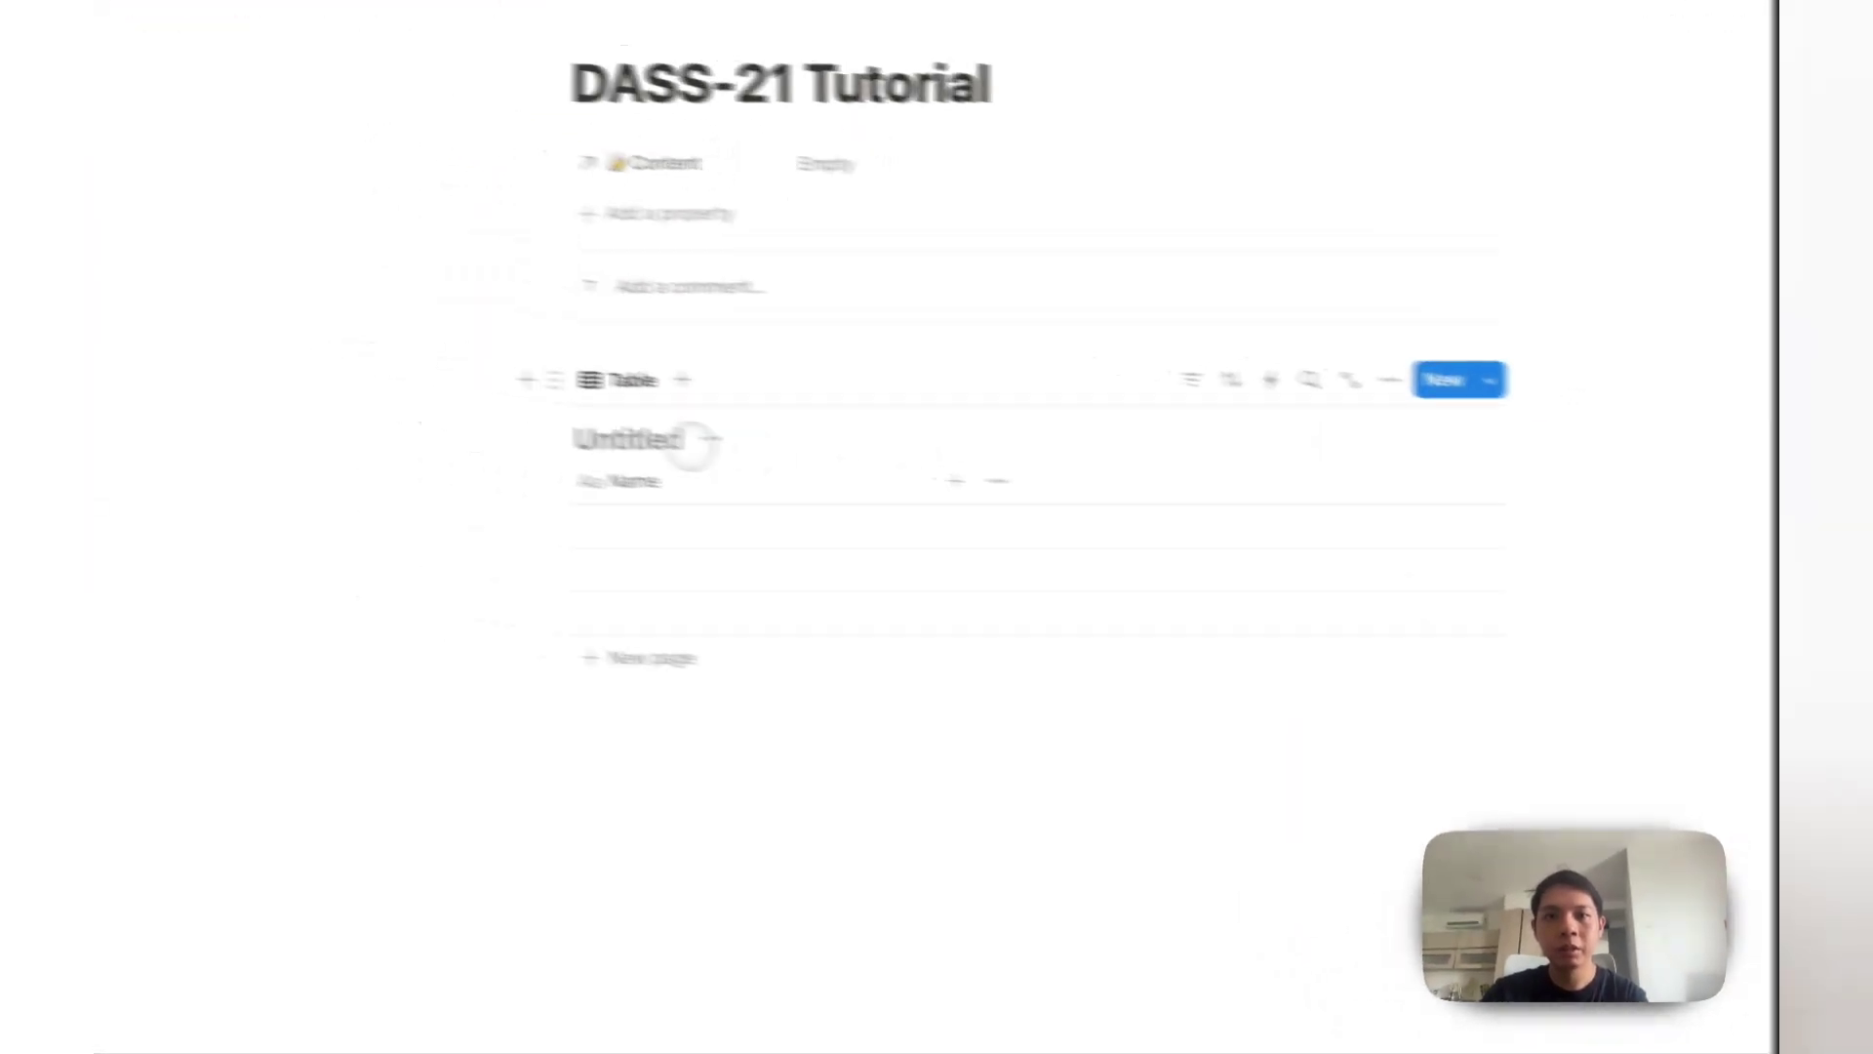
left_click(689, 441)
type("DASS-21")
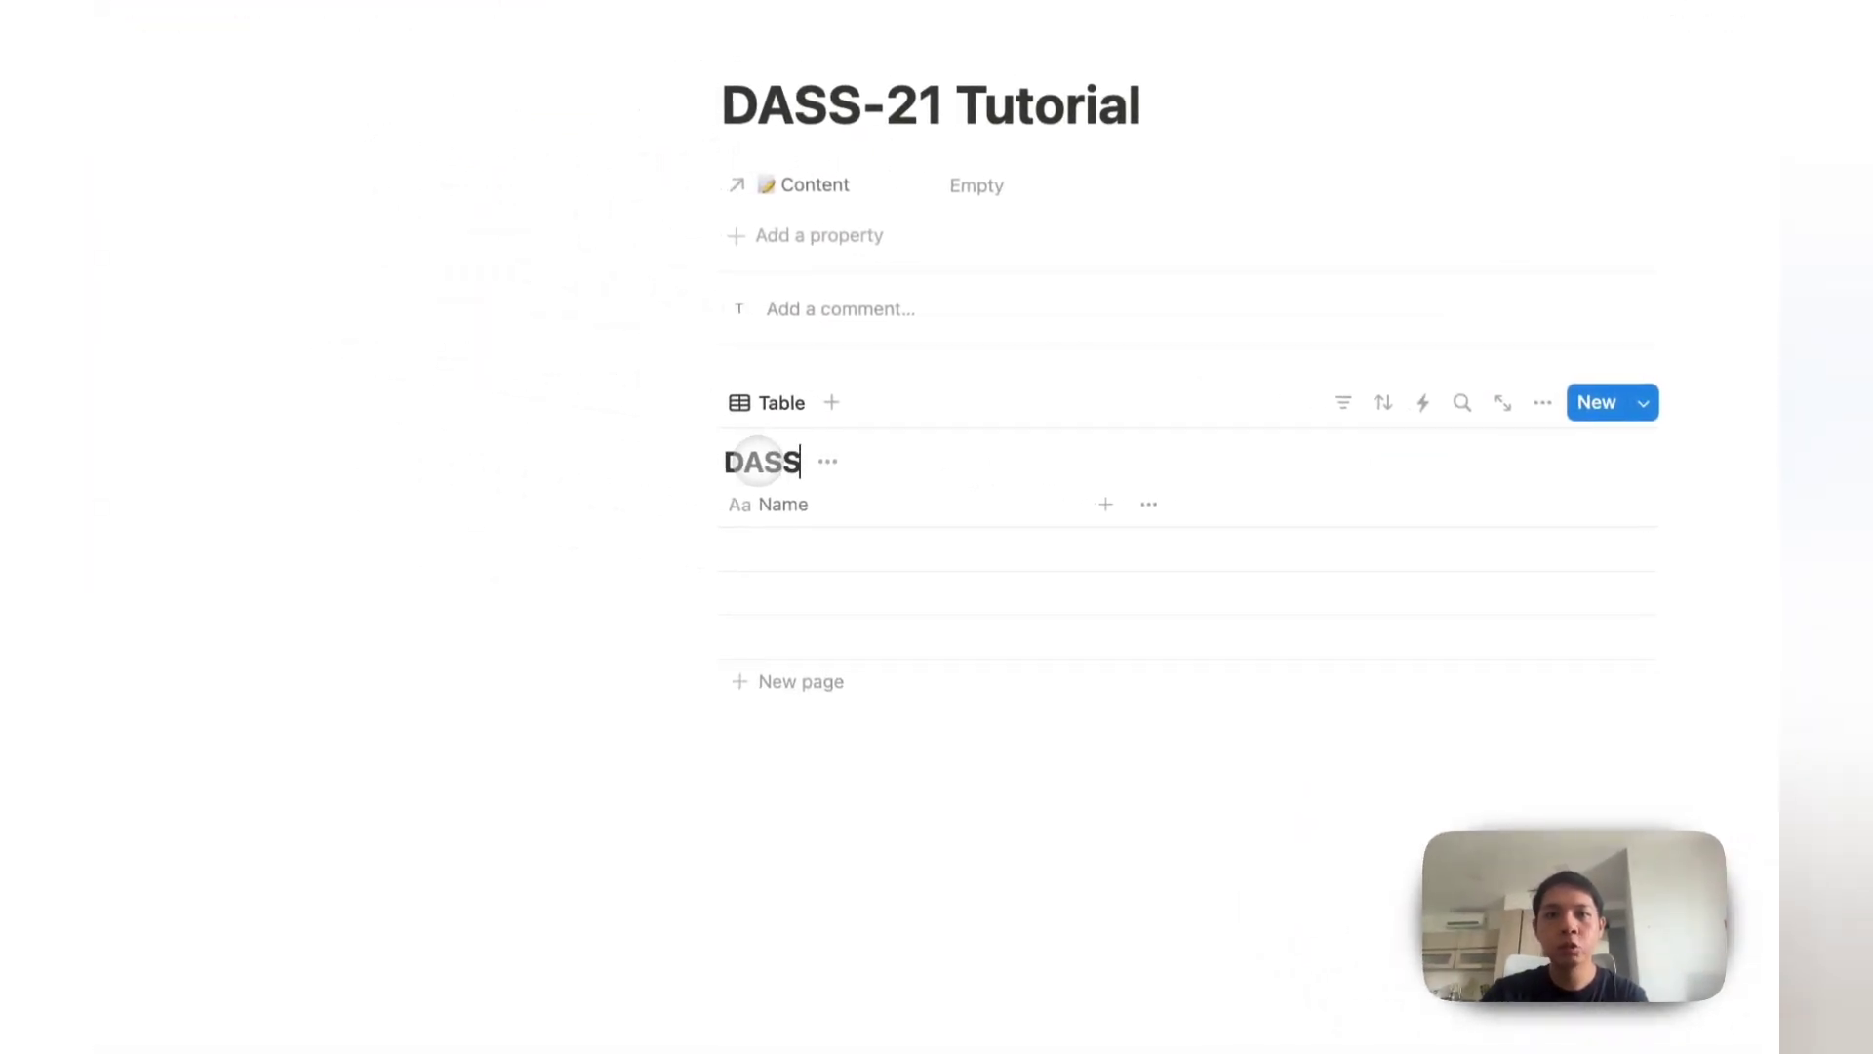
type(" (Tutorial)")
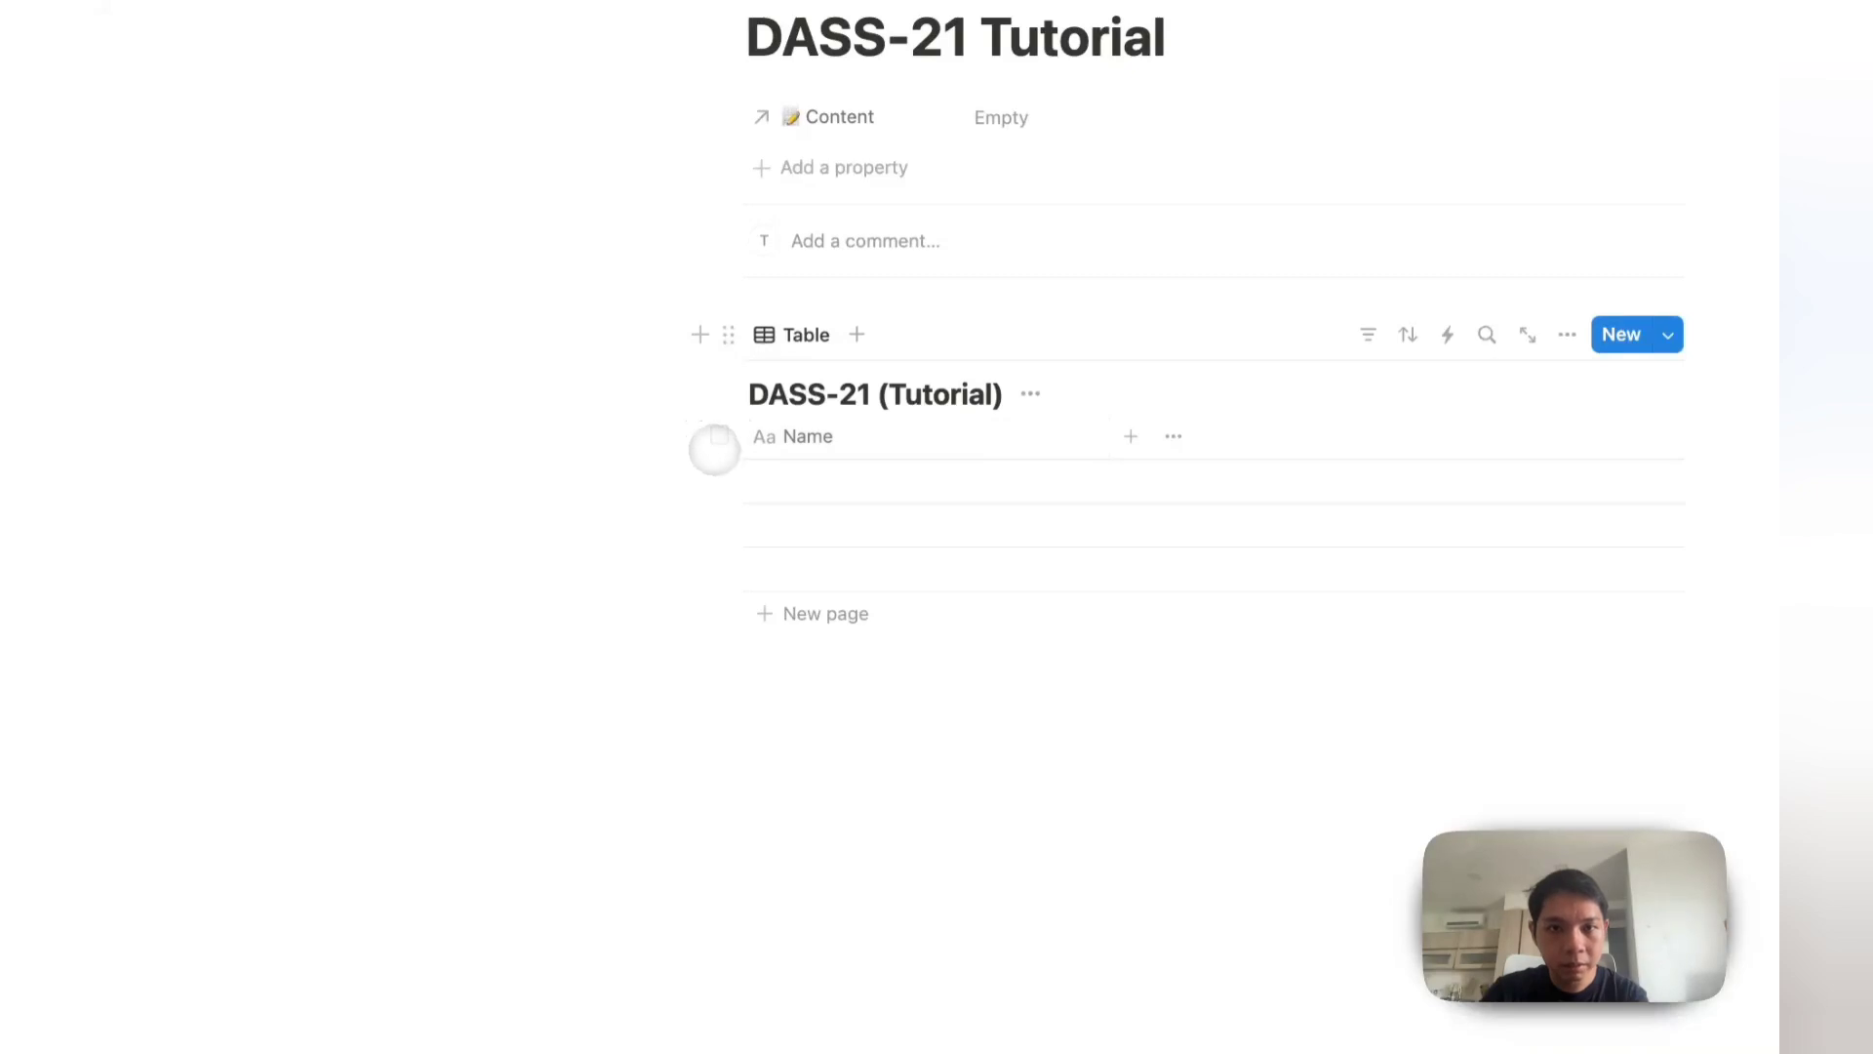
Step: Delete the table's blank first row and bring up the new view choices
left_click(747, 481)
key("Escape")
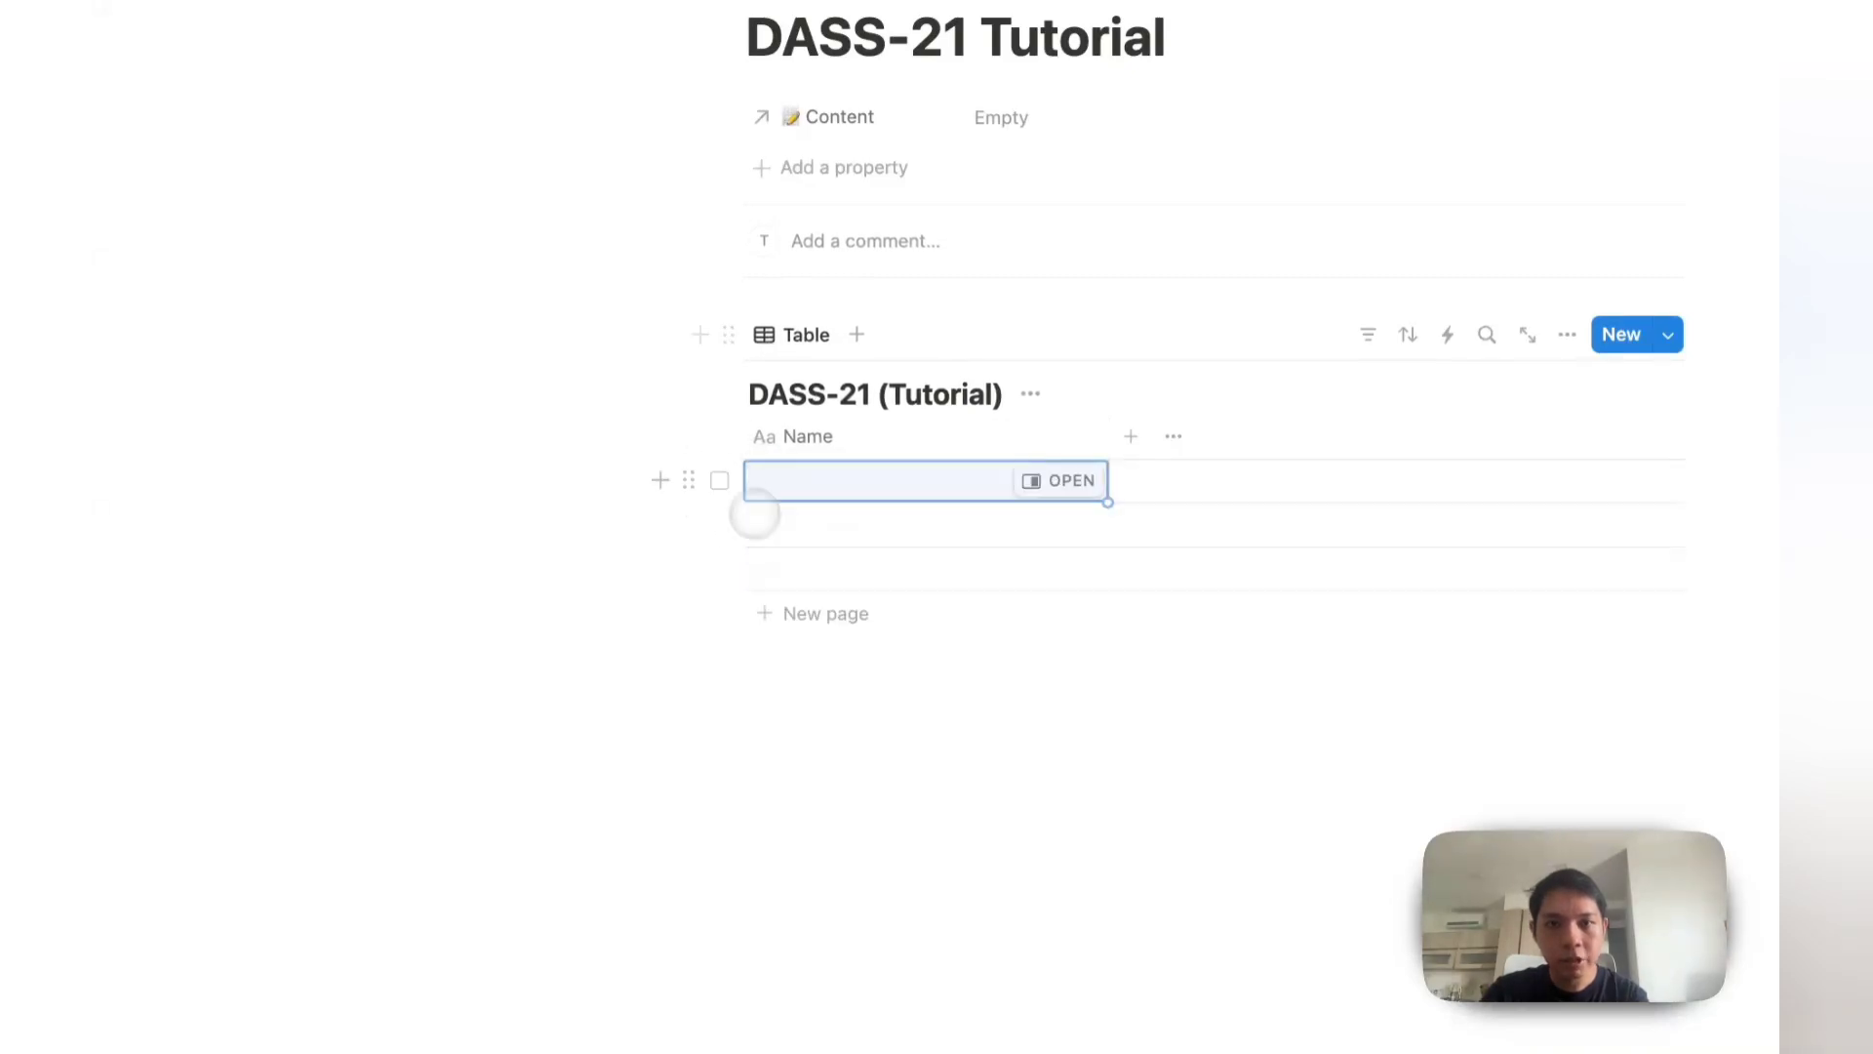
left_click(720, 480)
key("Delete")
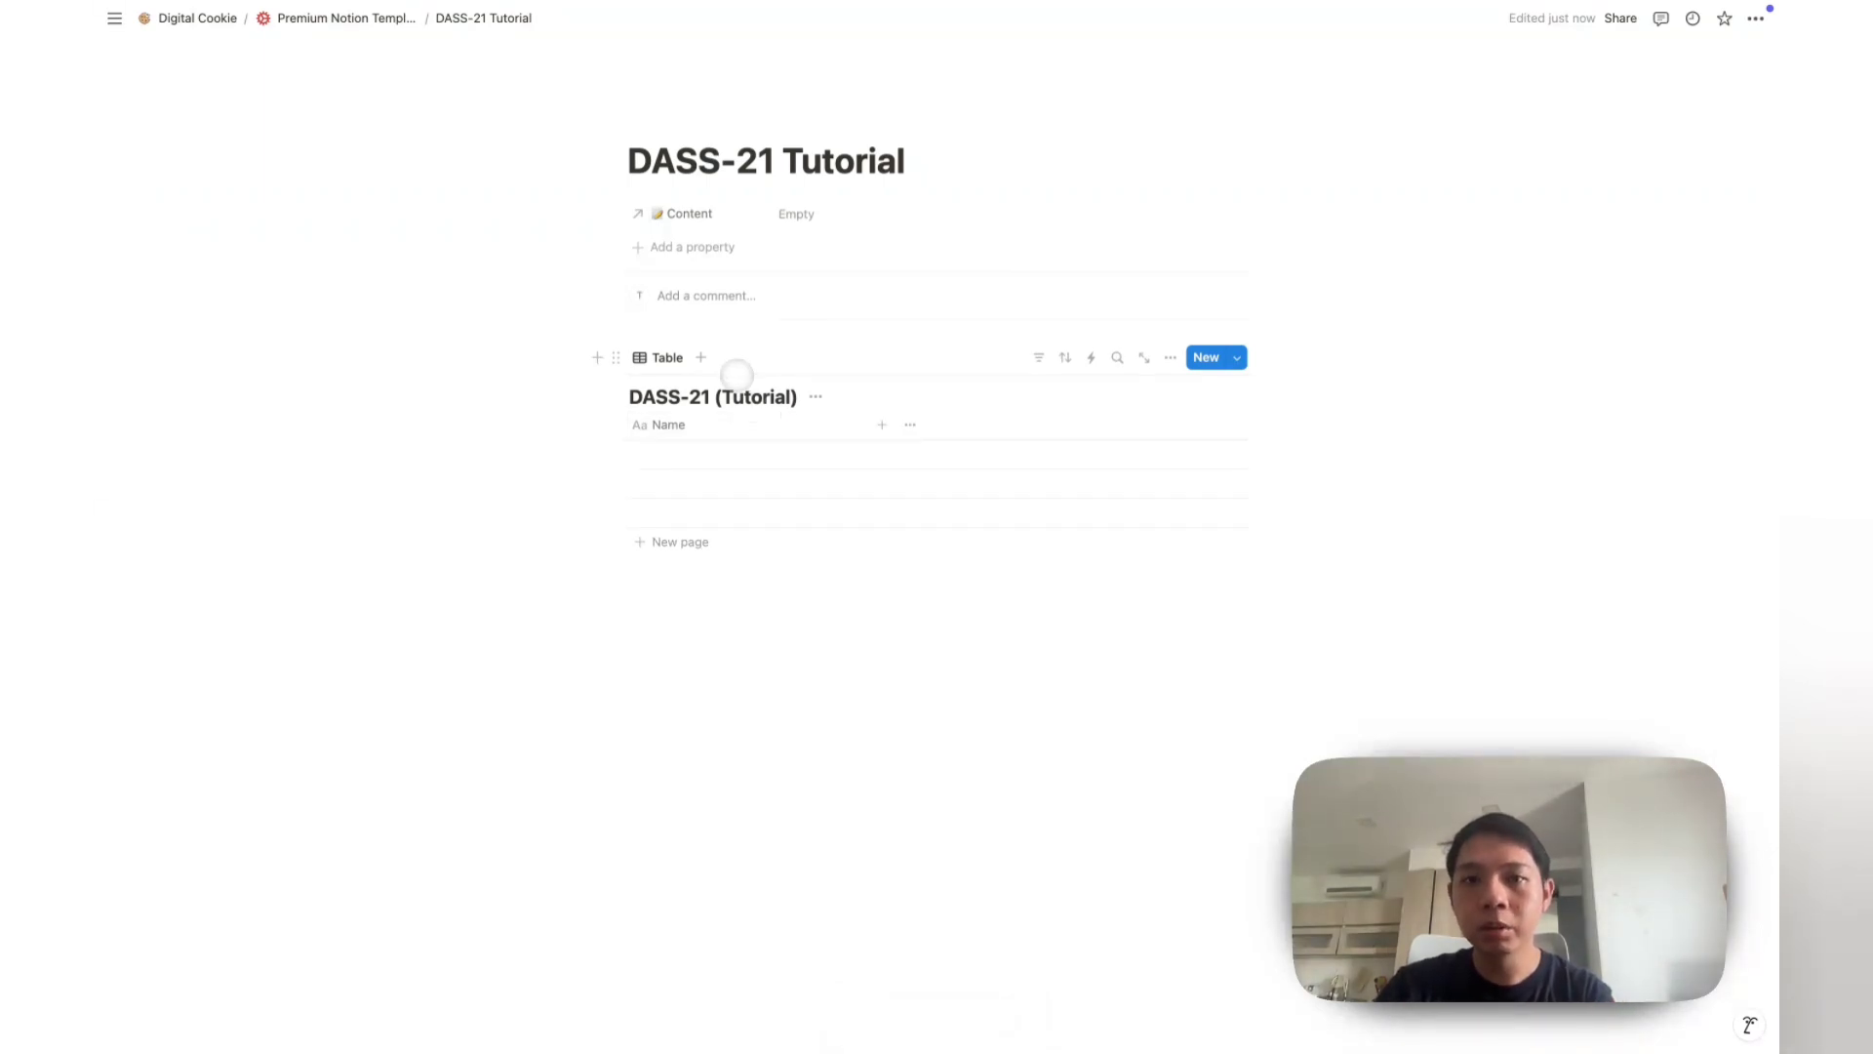
left_click(700, 357)
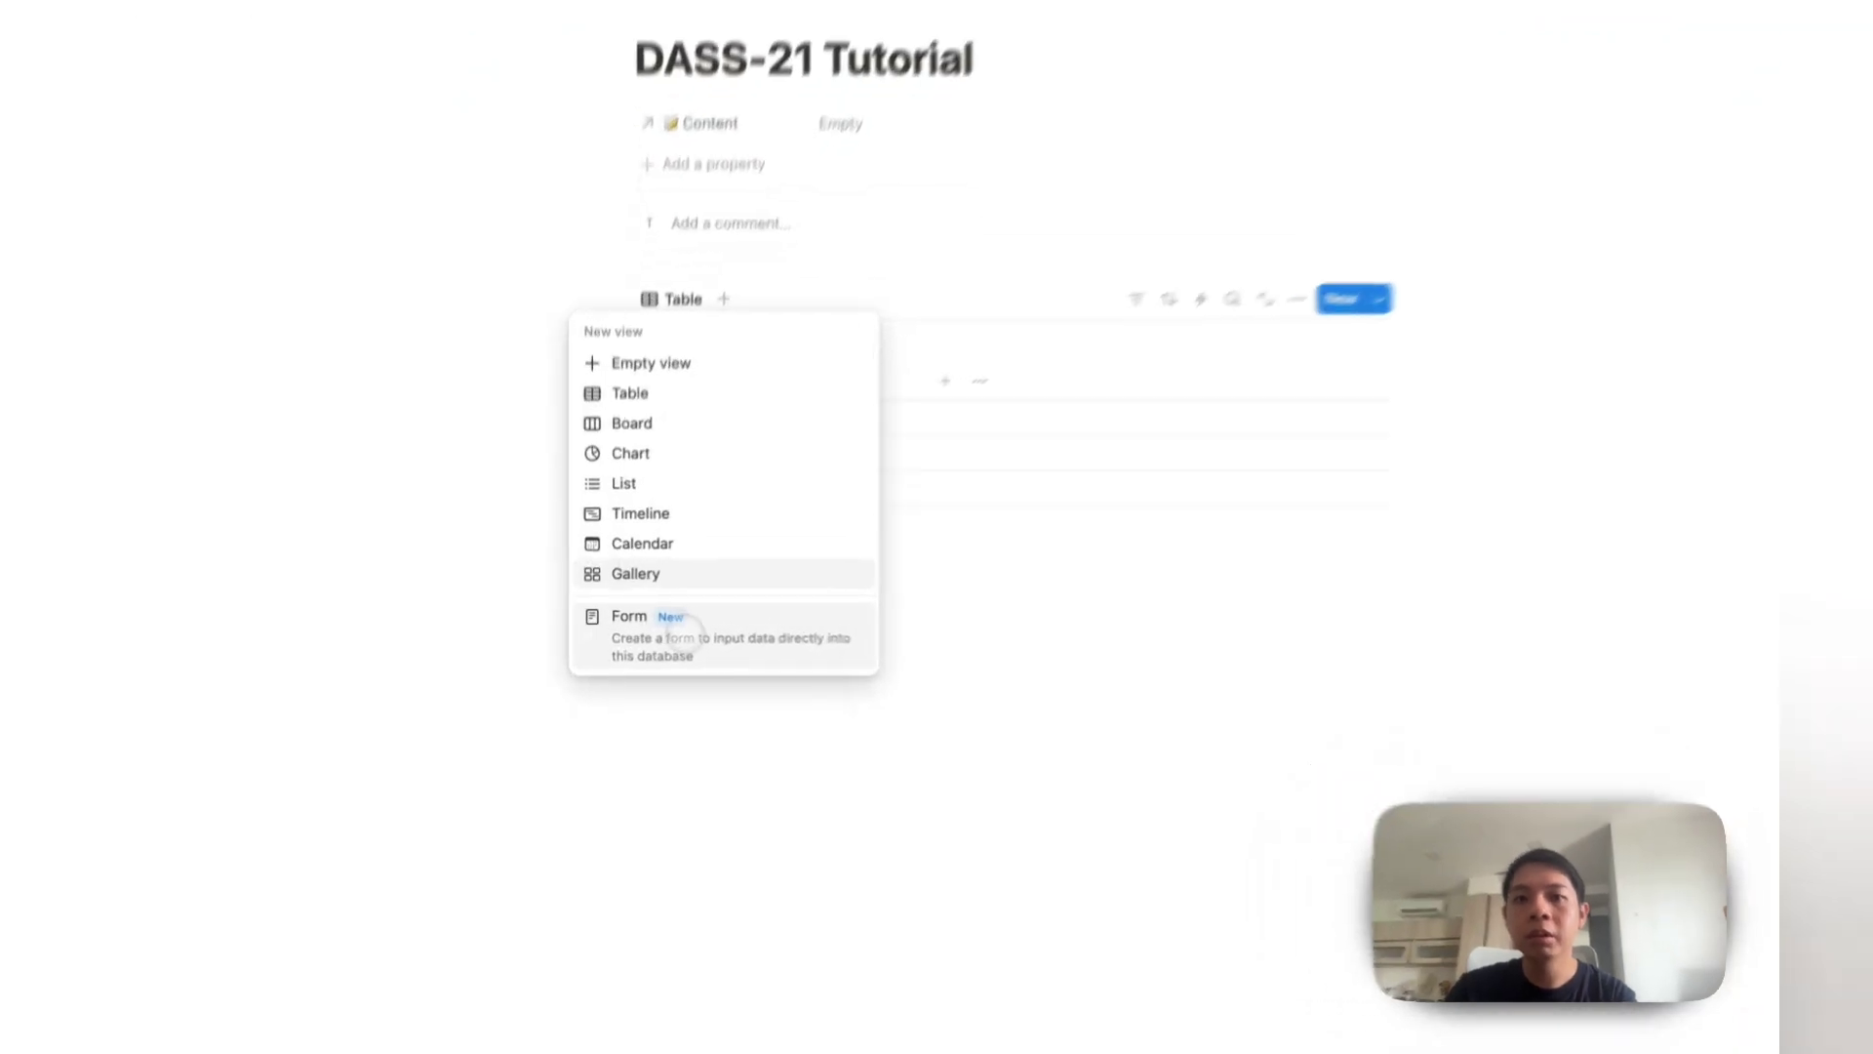
Step: Add a Form view to the DASS-21 (Tutorial) table and title the form 'DASS-21'
left_click(683, 629)
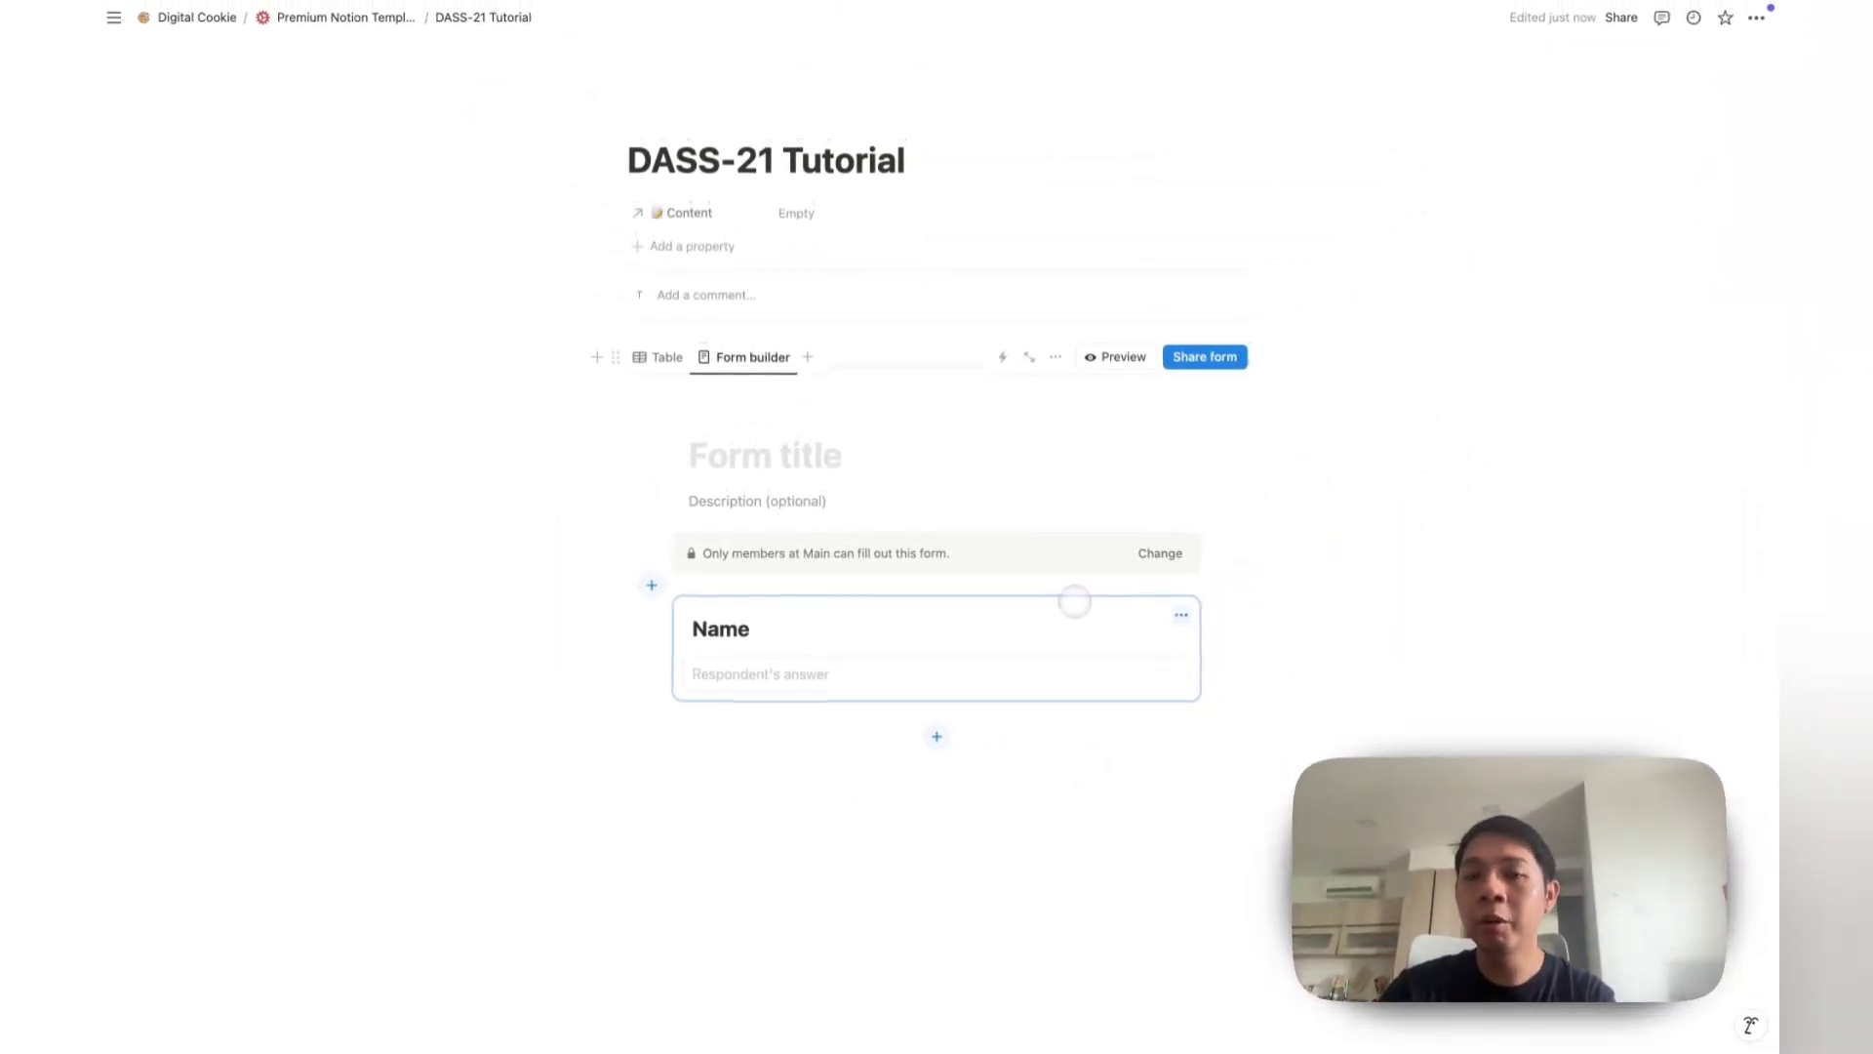
left_click(841, 506)
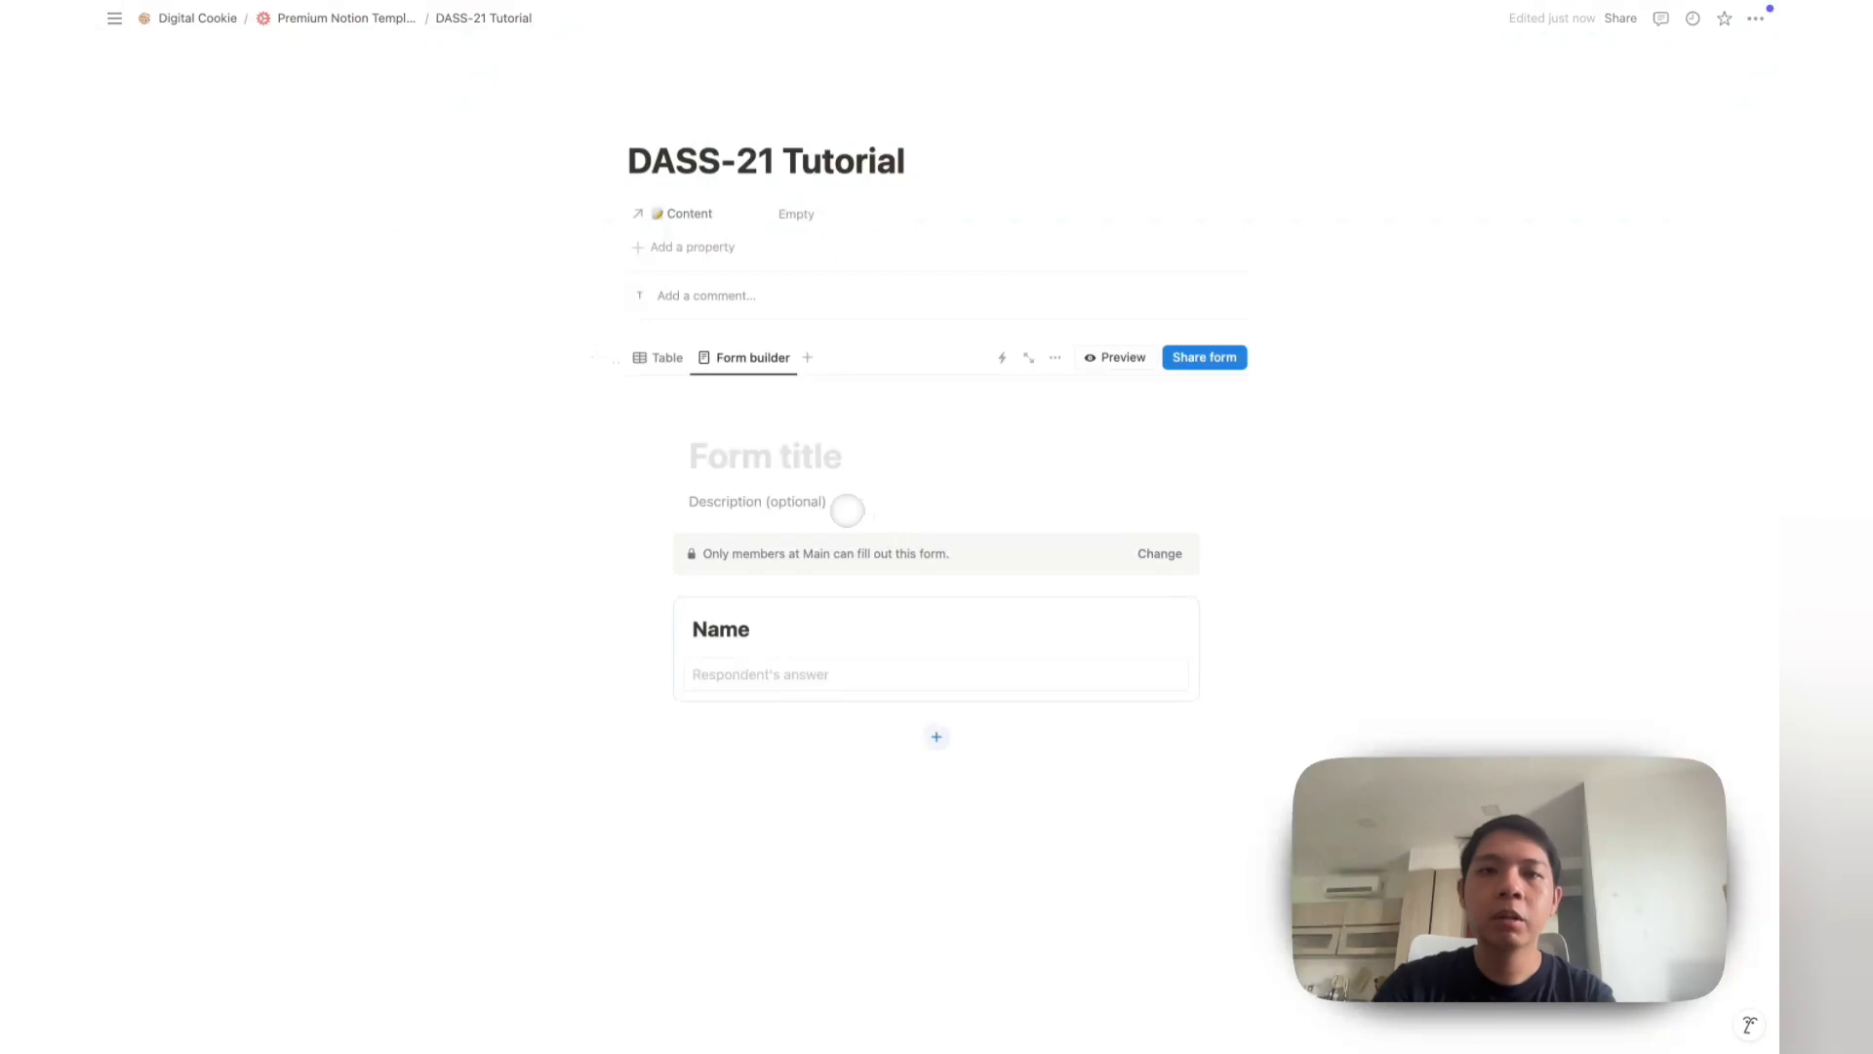
type("DASS-21")
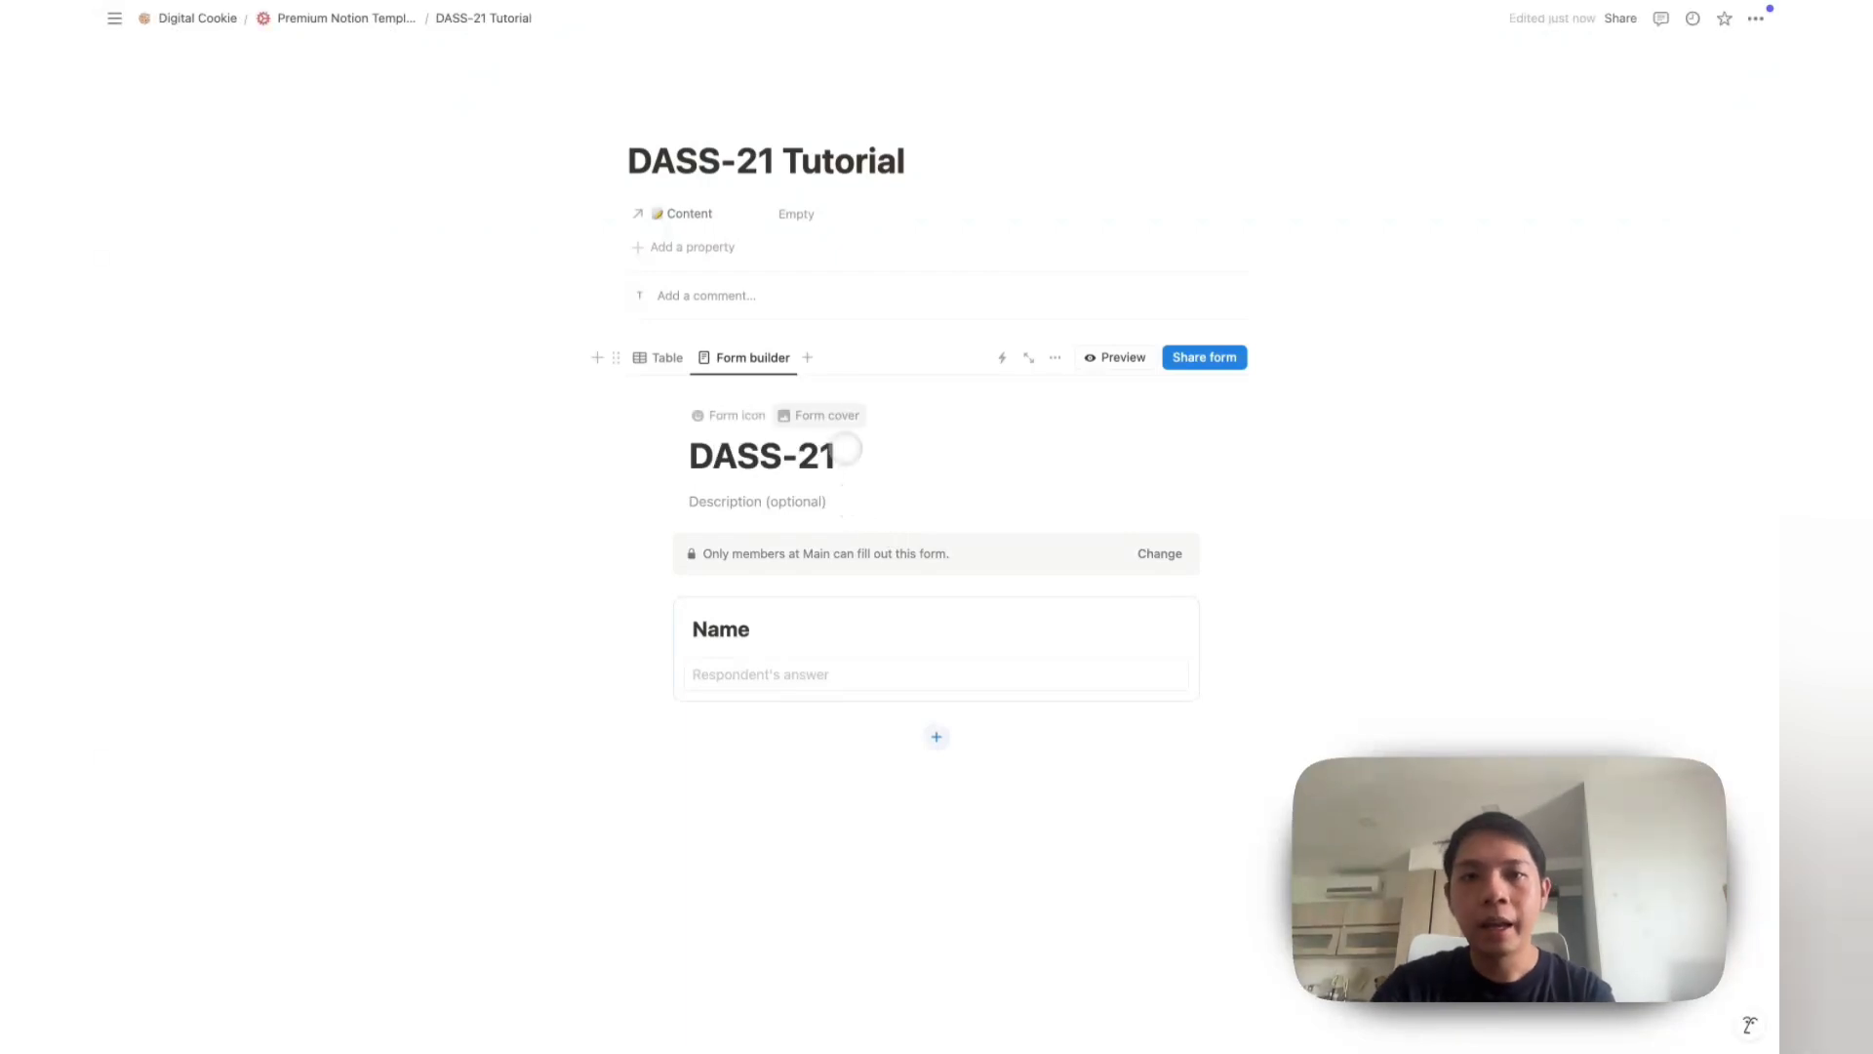
scroll(820, 526, "down", 2)
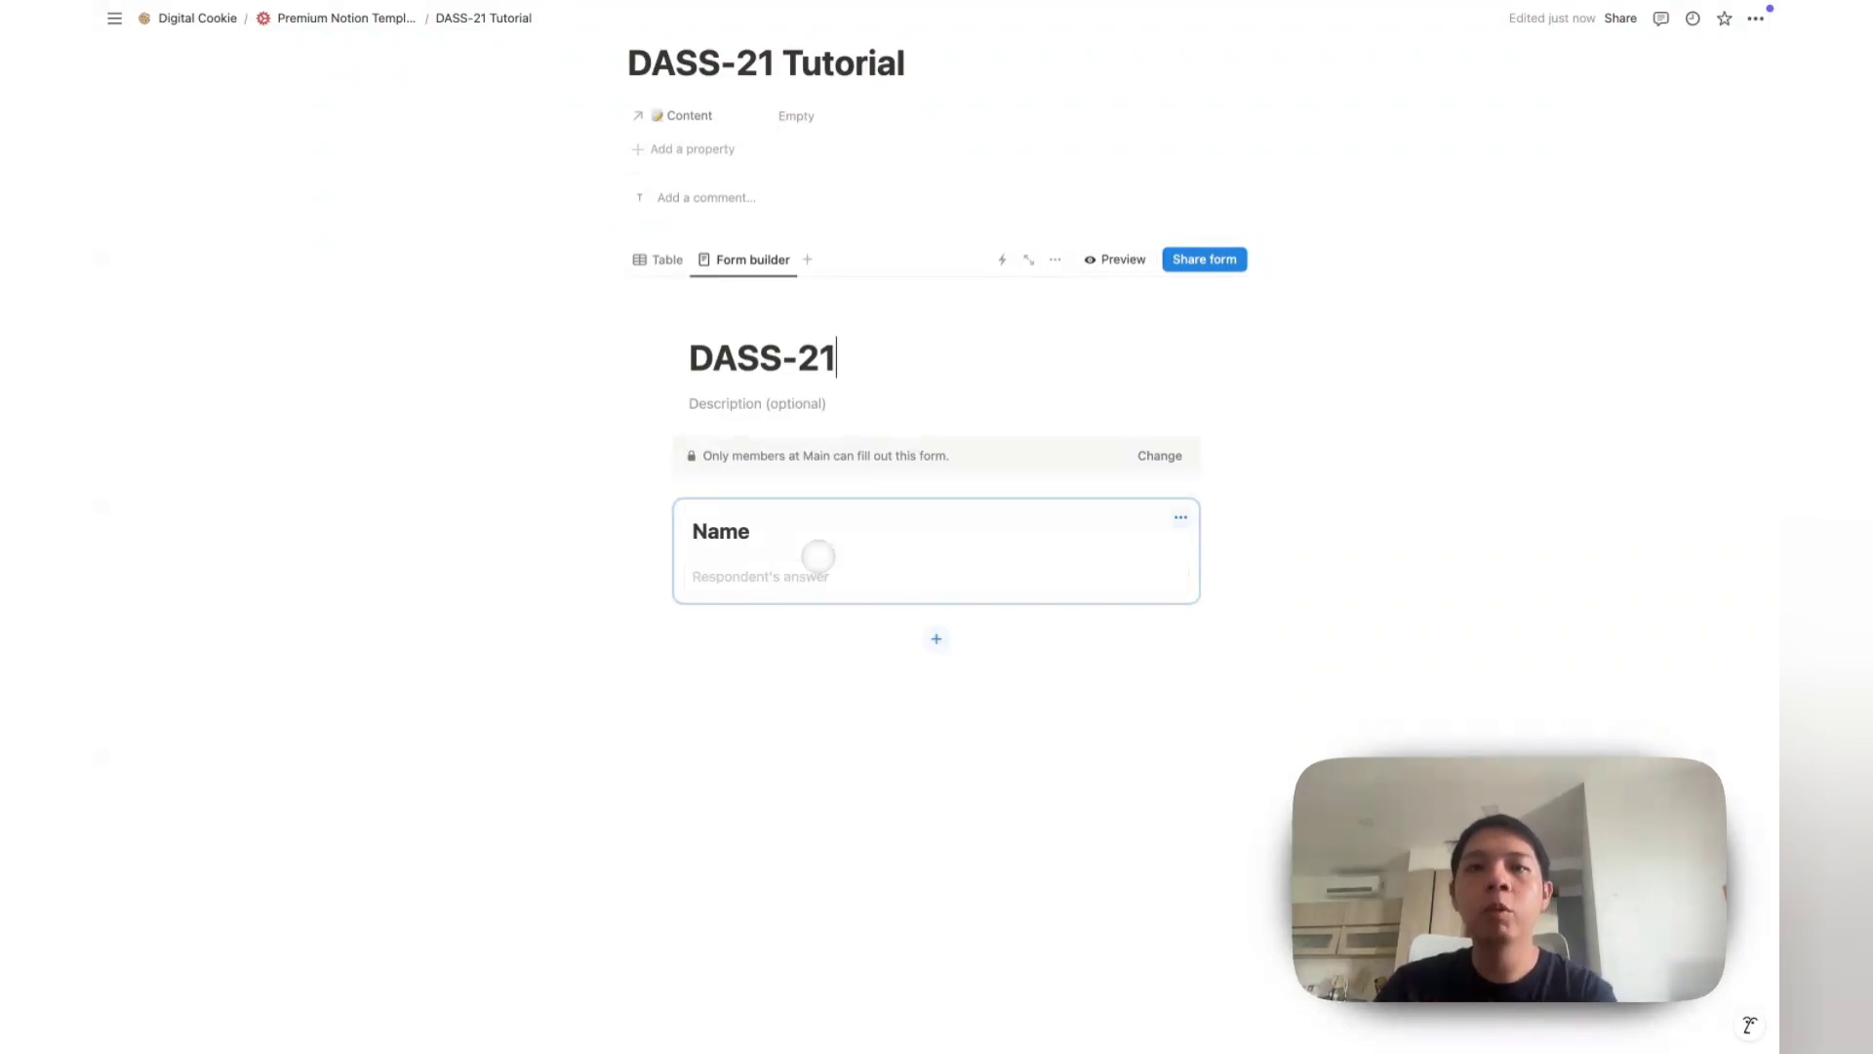
Step: Add an Email question to the DASS-21 form
left_click(936, 639)
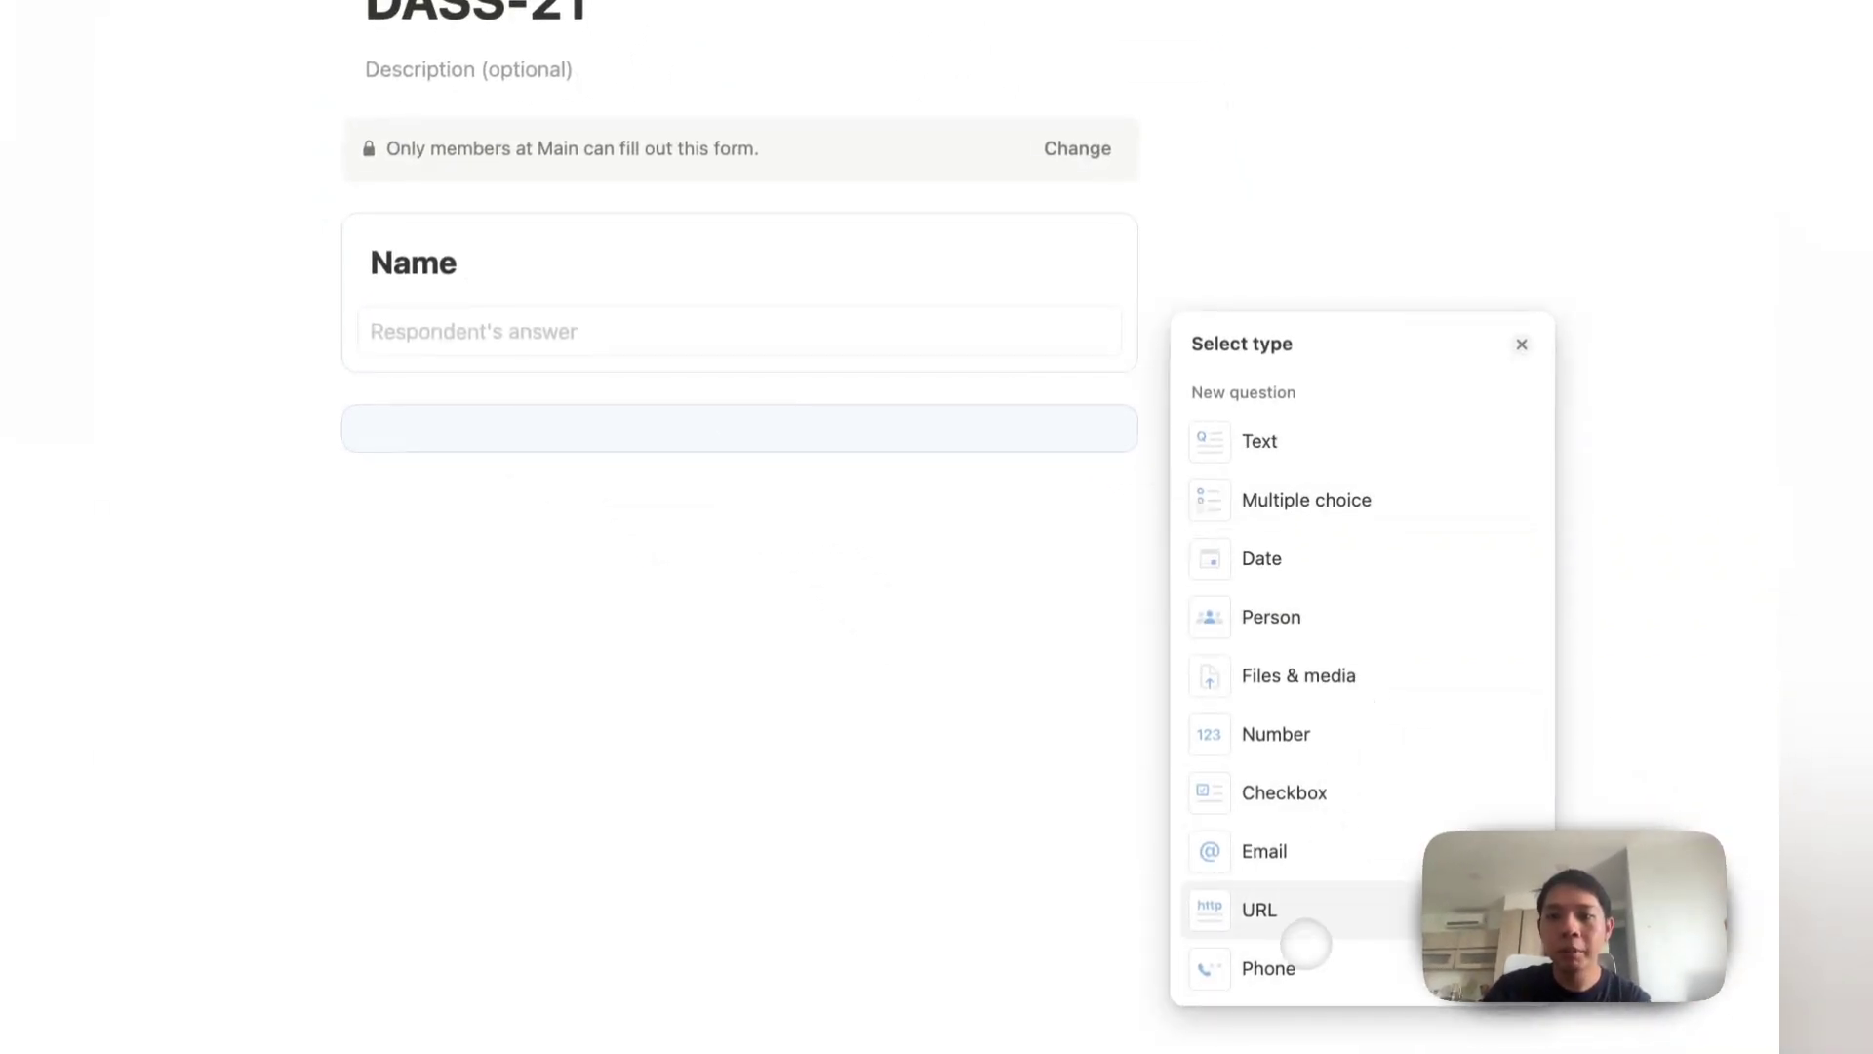
left_click(1325, 841)
left_click(981, 719)
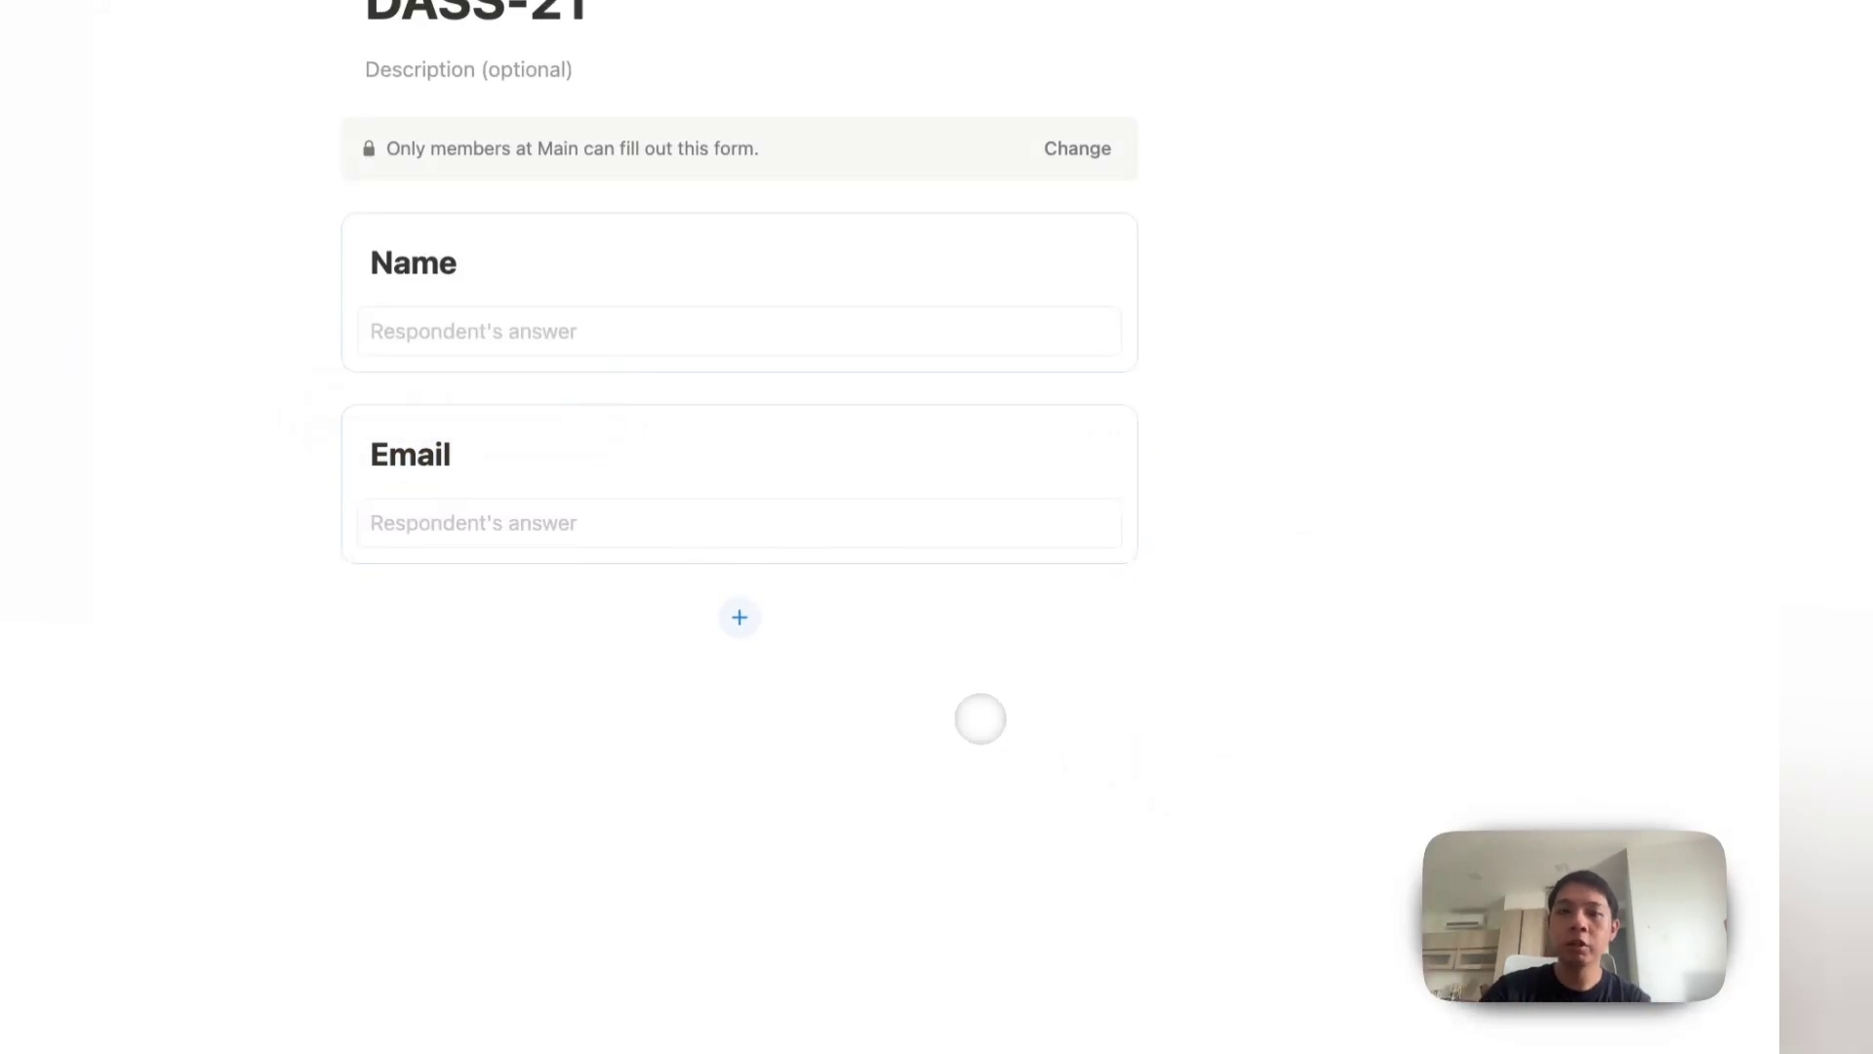
Step: Add a required multiple-choice Gender question with Male, Female and Others options
left_click(738, 615)
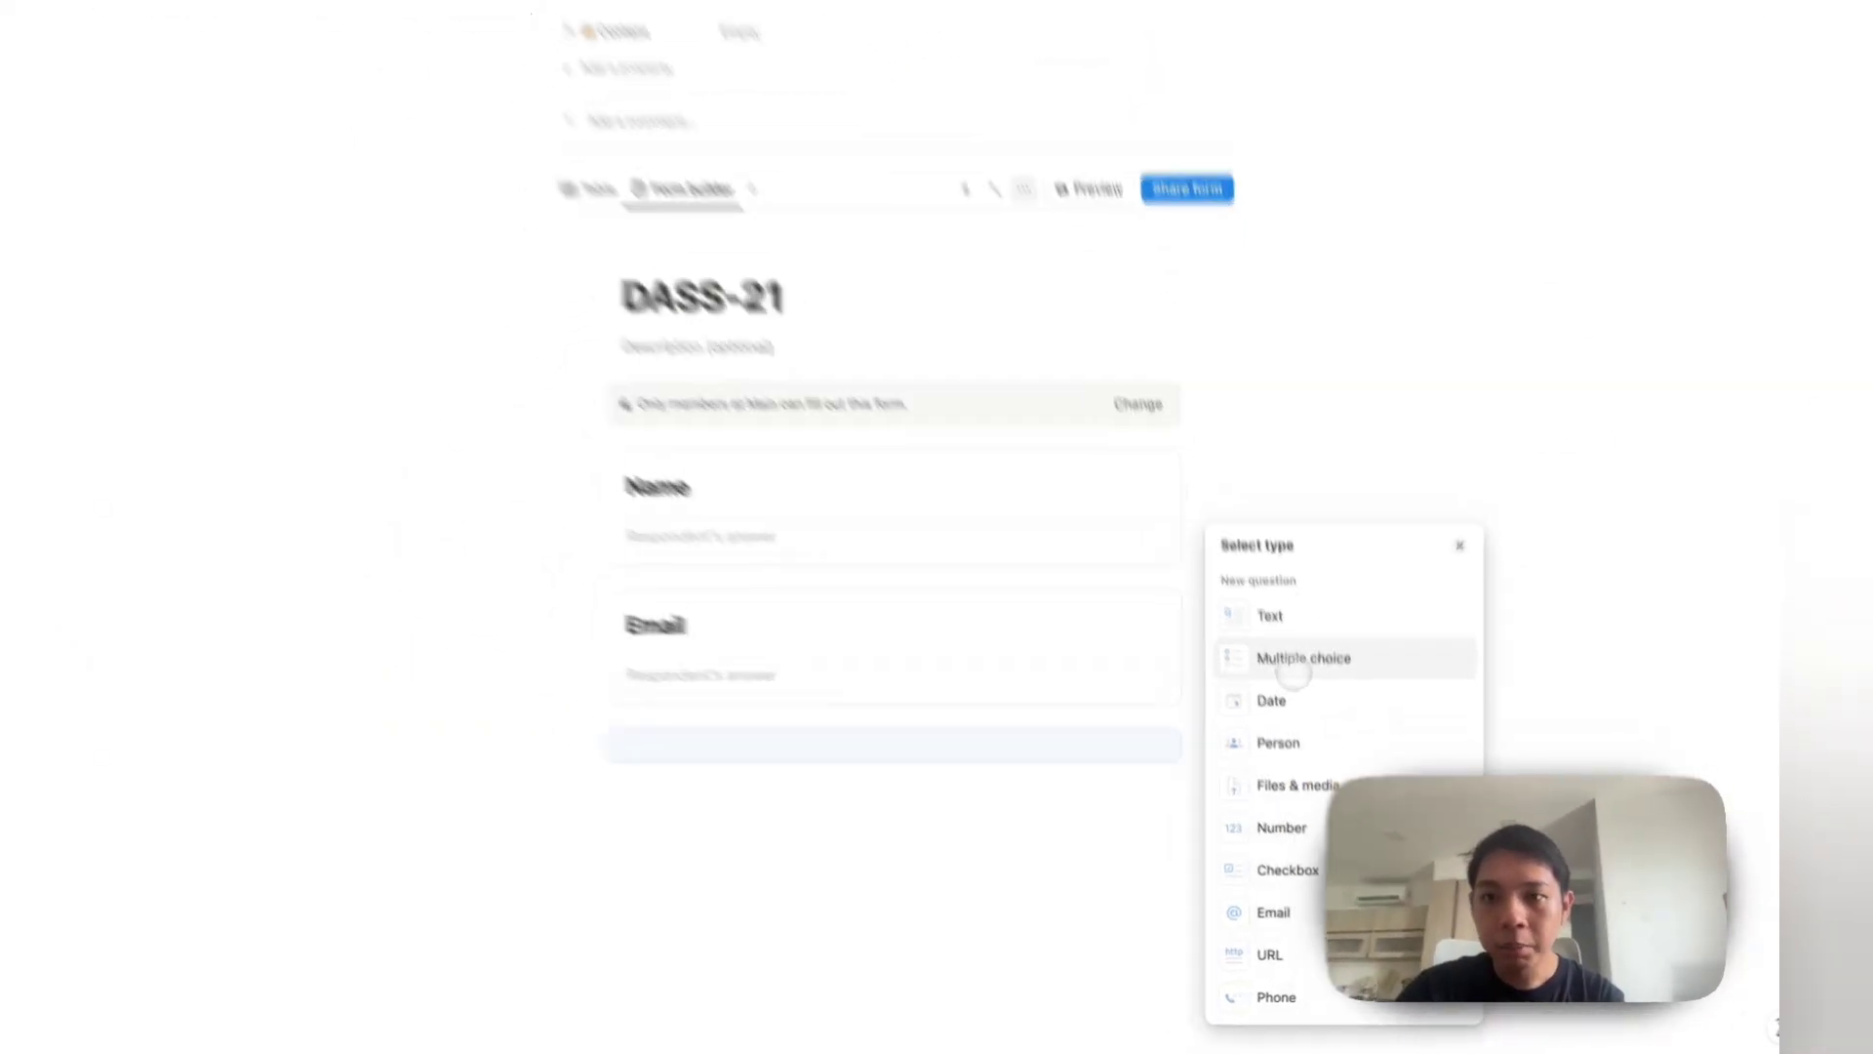
left_click(1295, 671)
type("Gender")
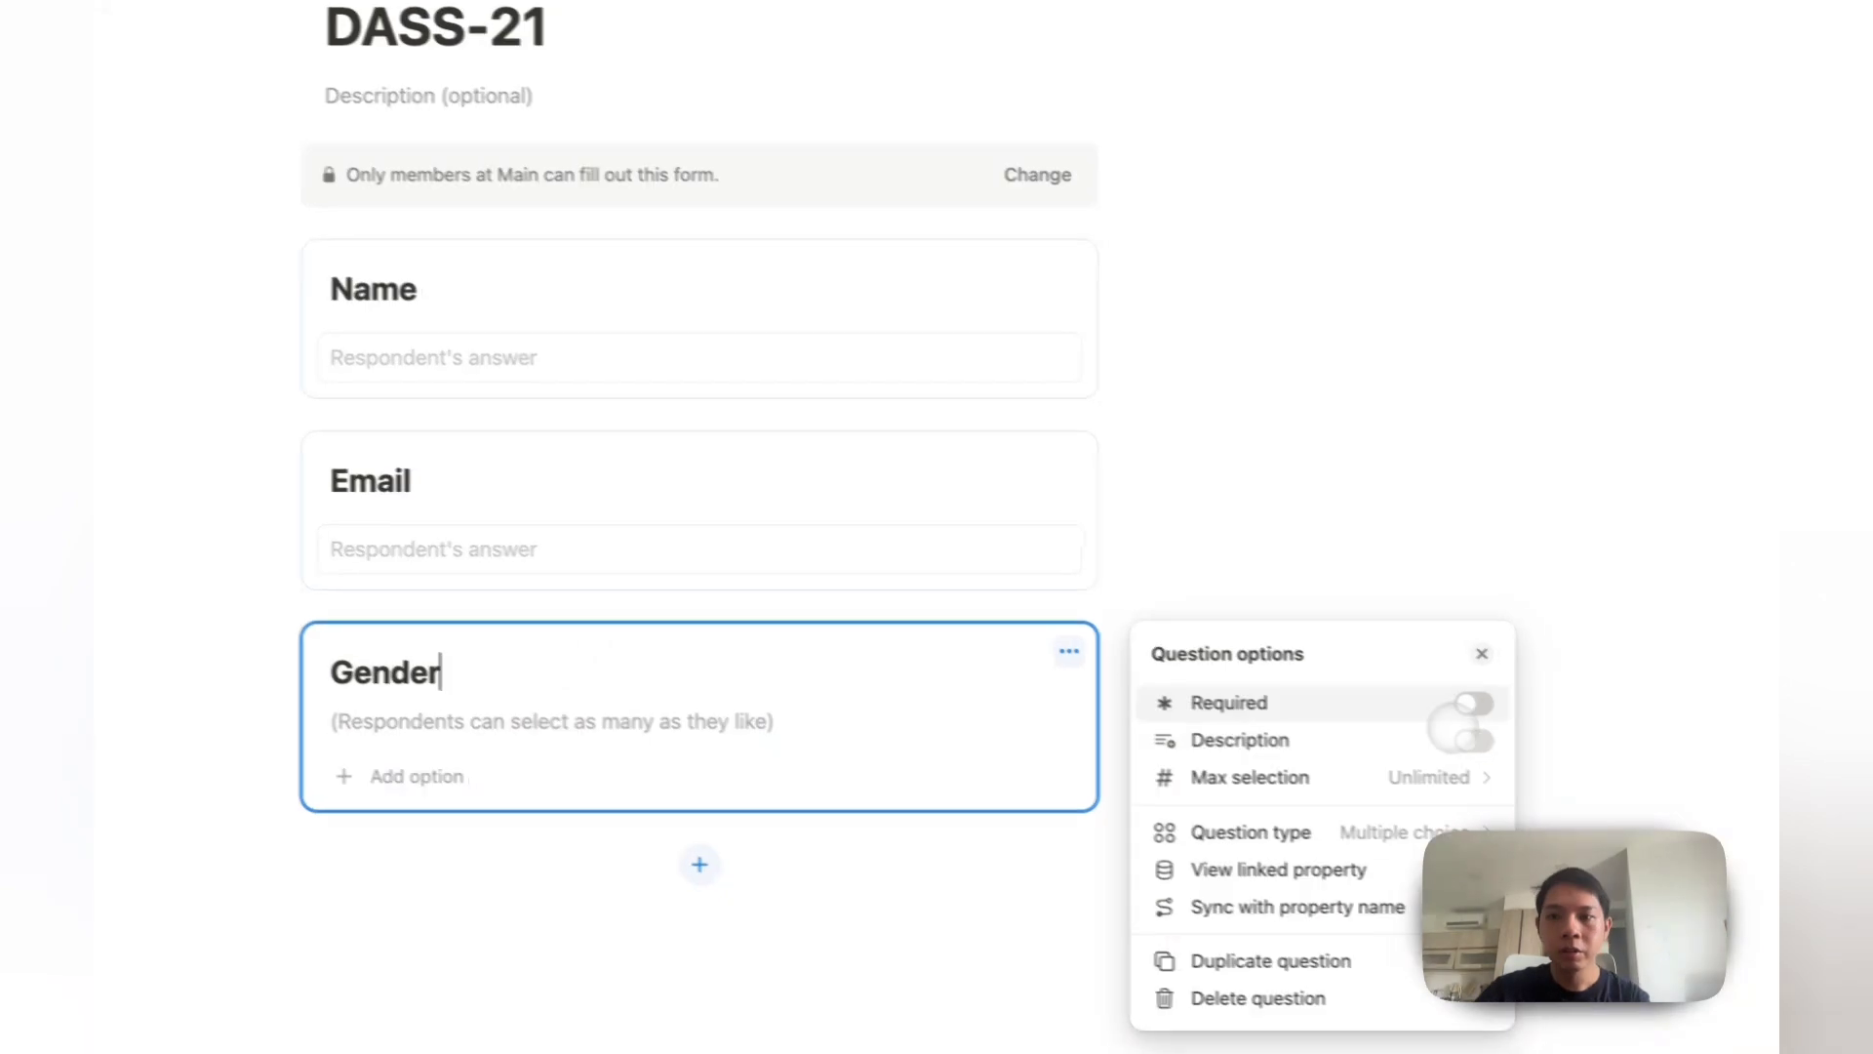
left_click(1269, 706)
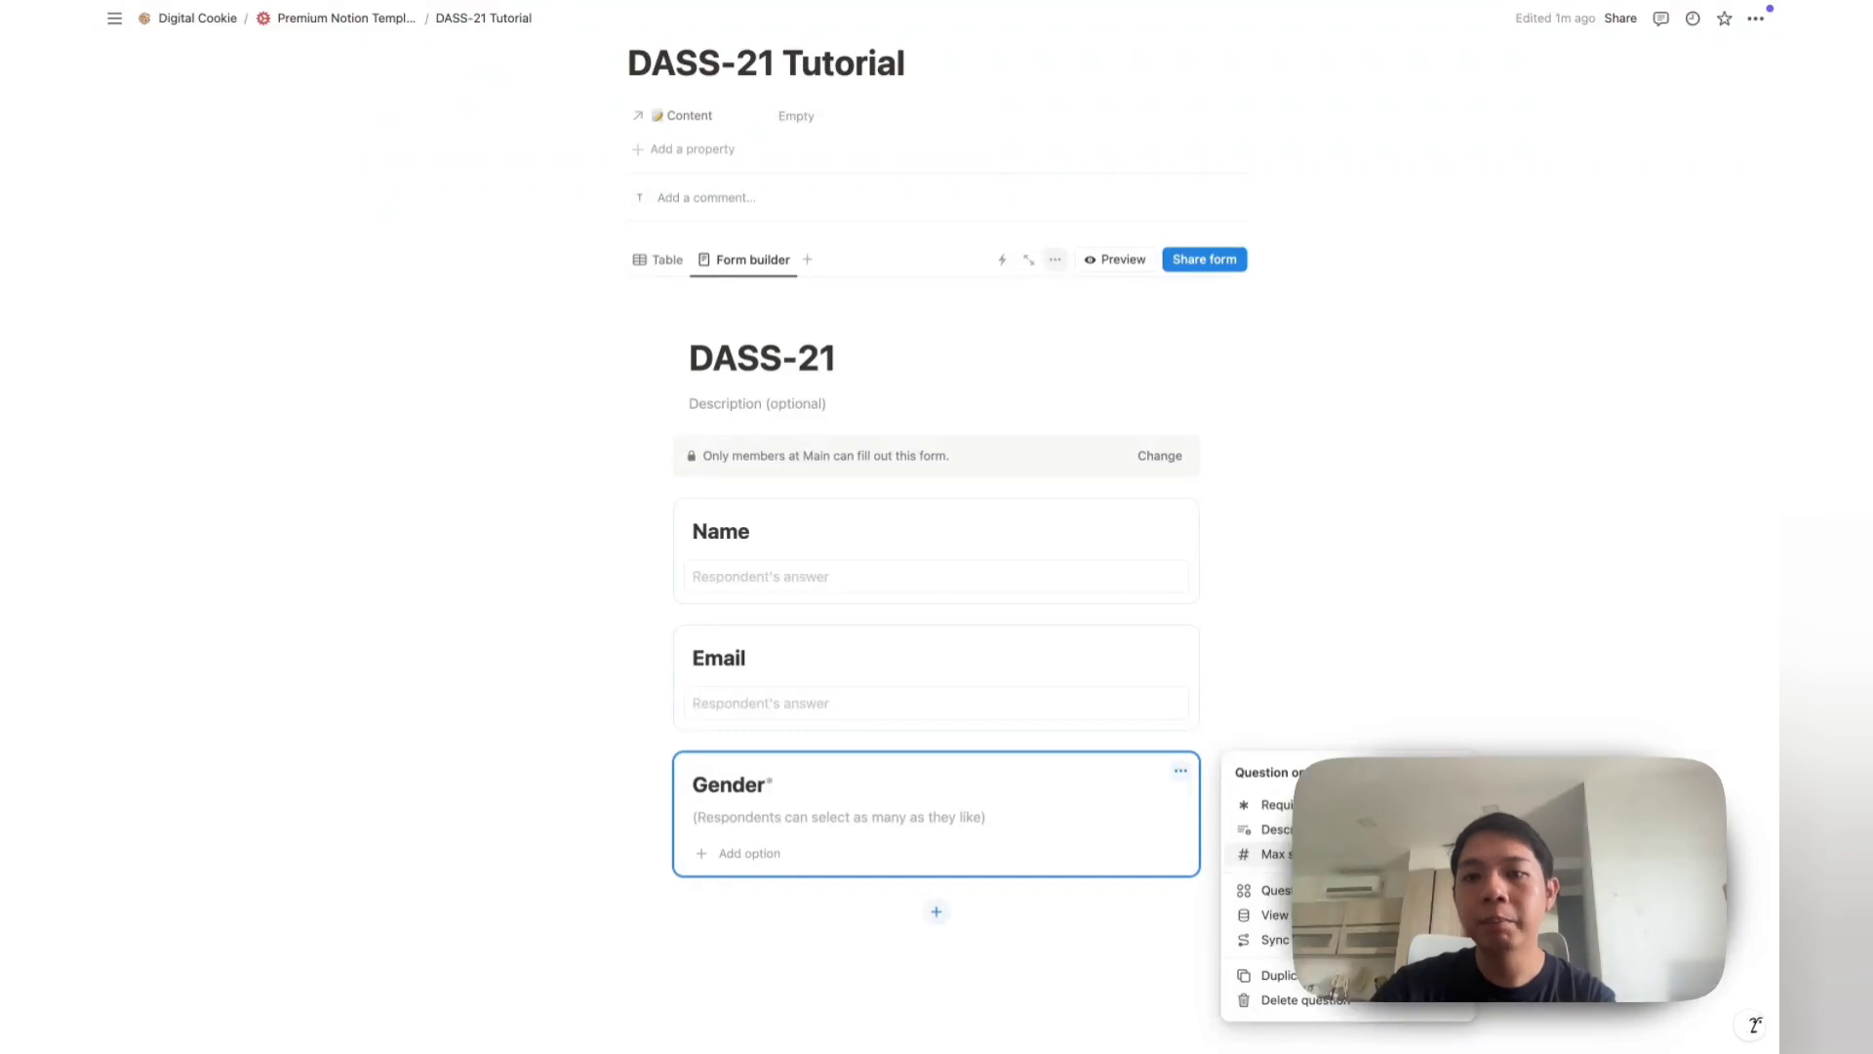
left_click(757, 850)
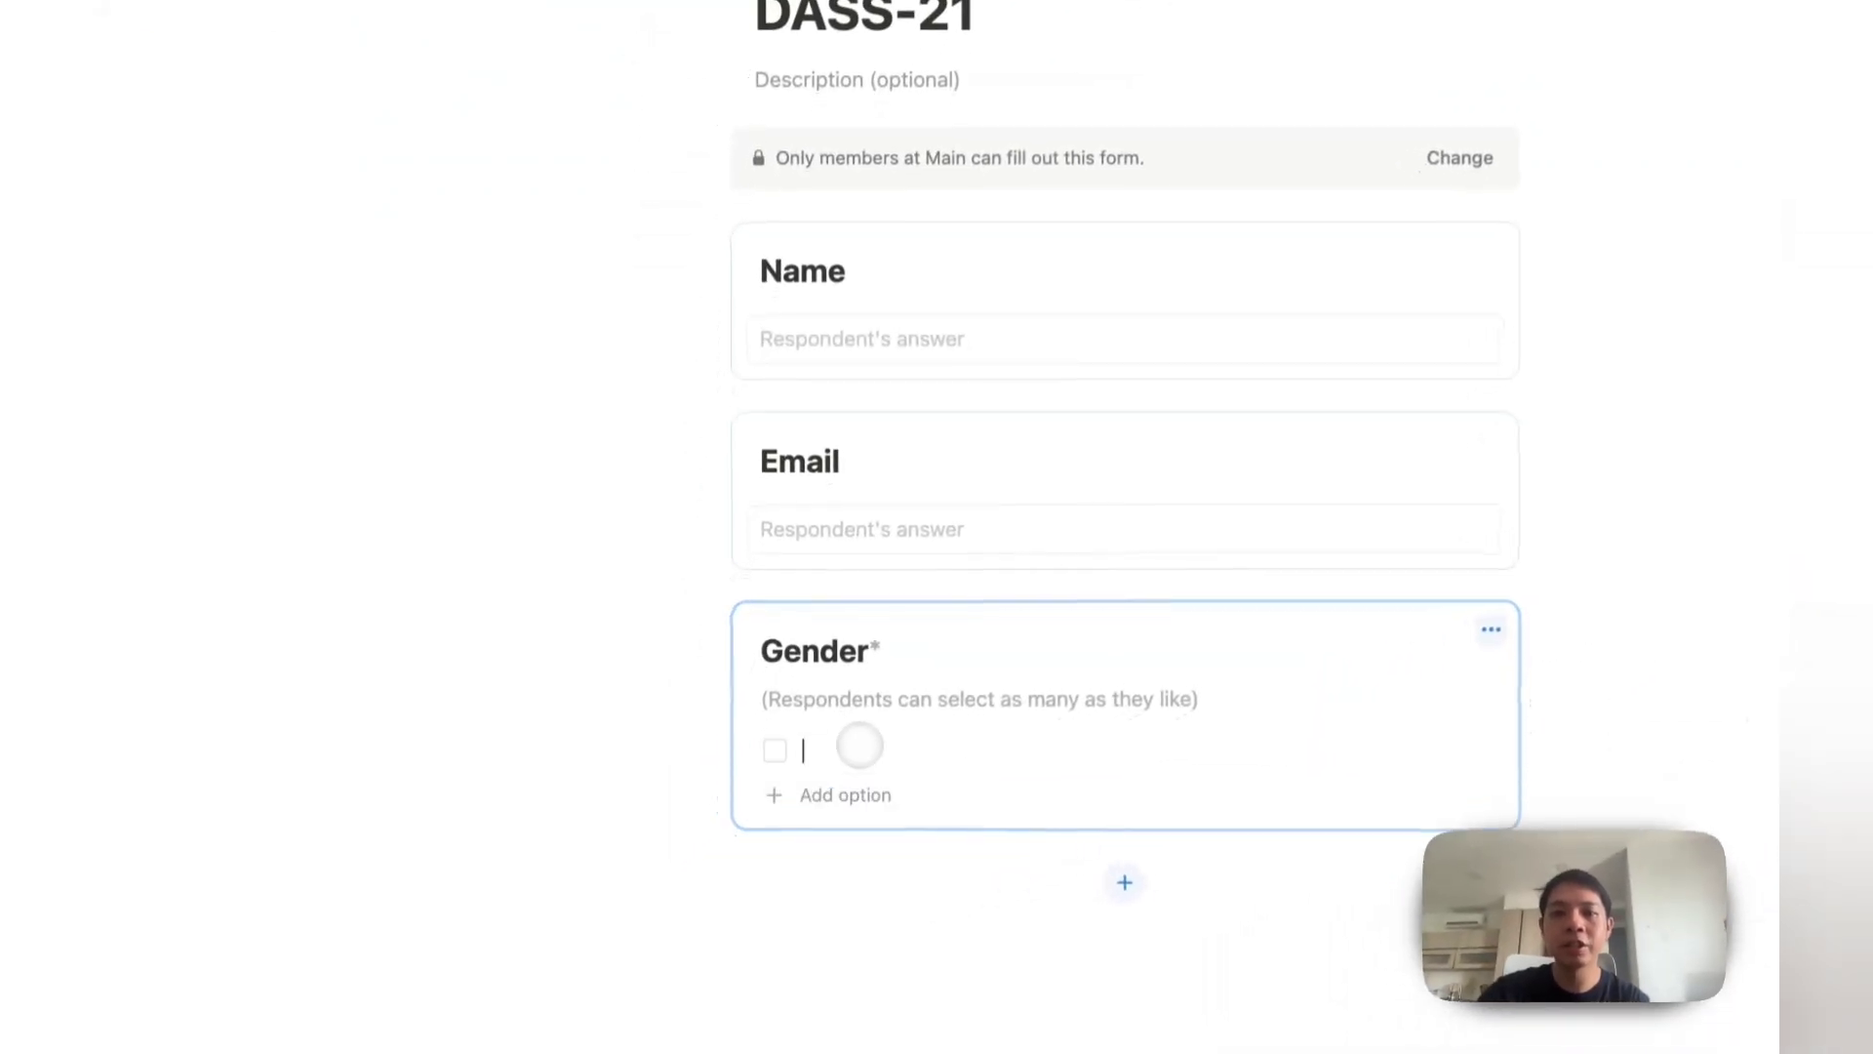
type("Male")
key("Return")
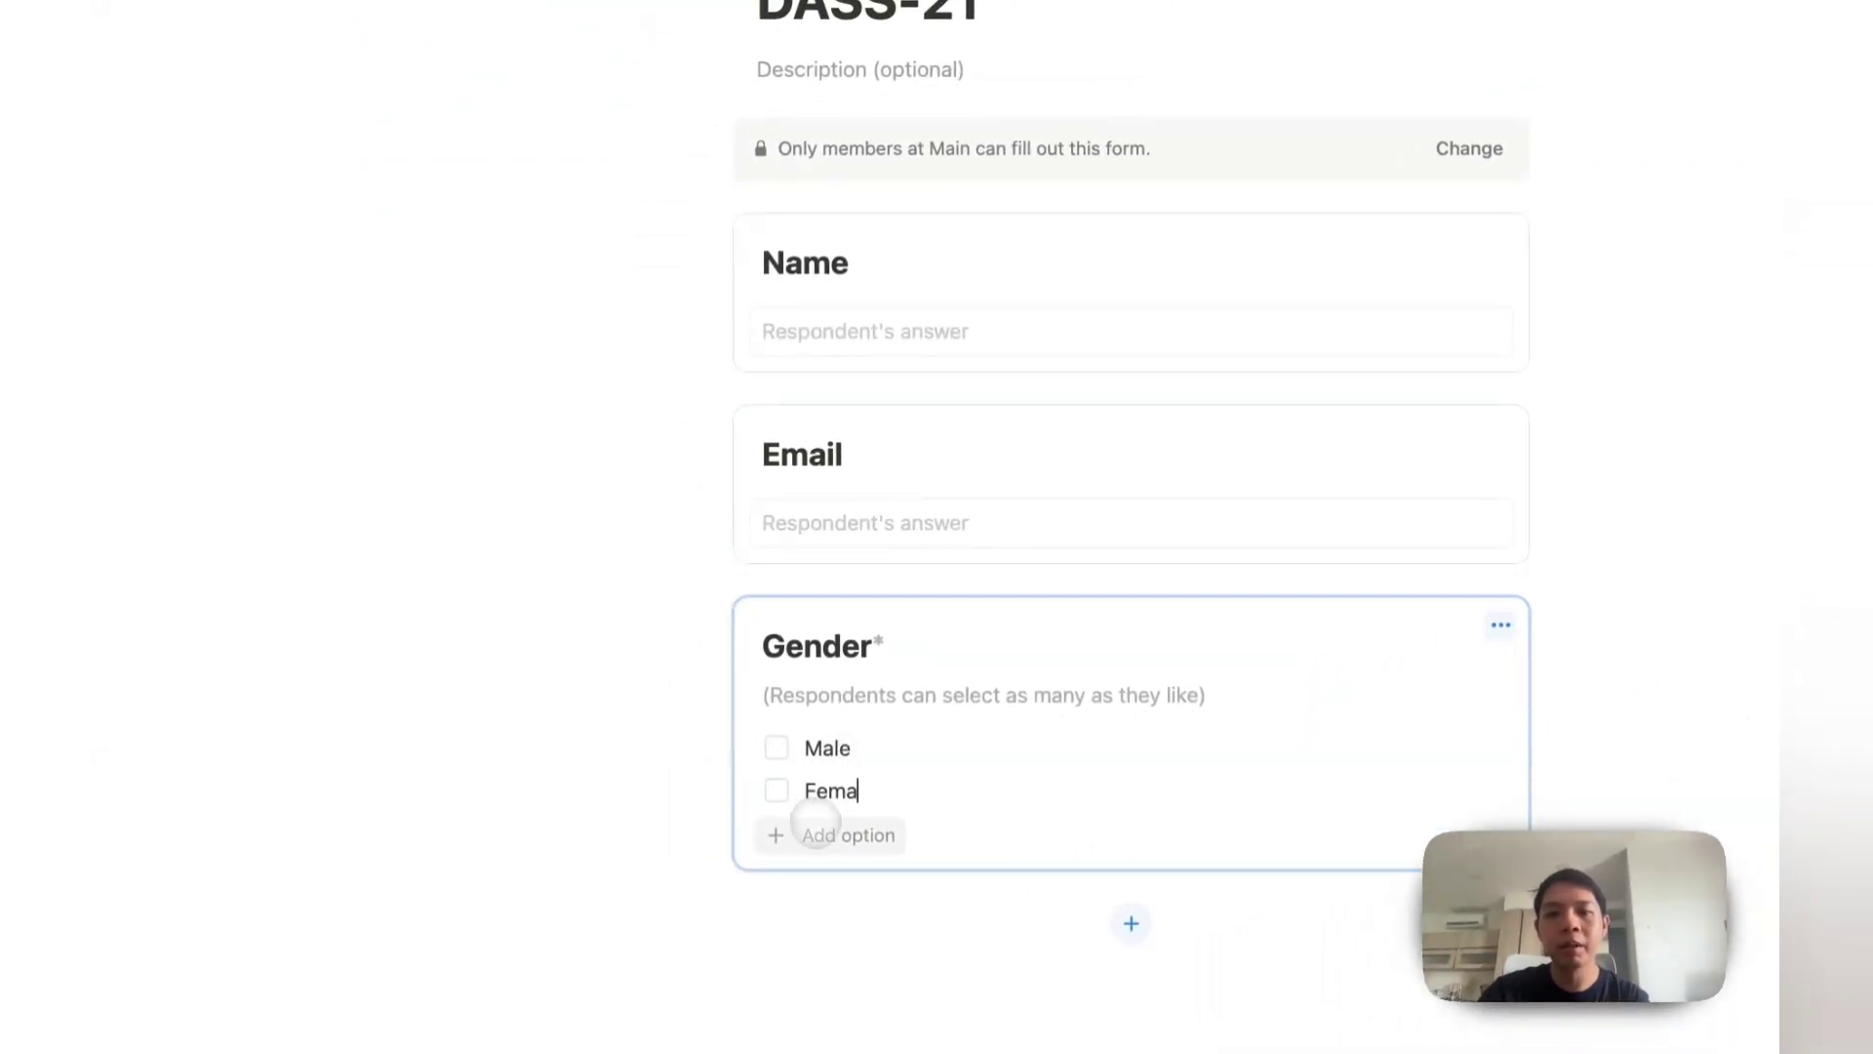
left_click(817, 832)
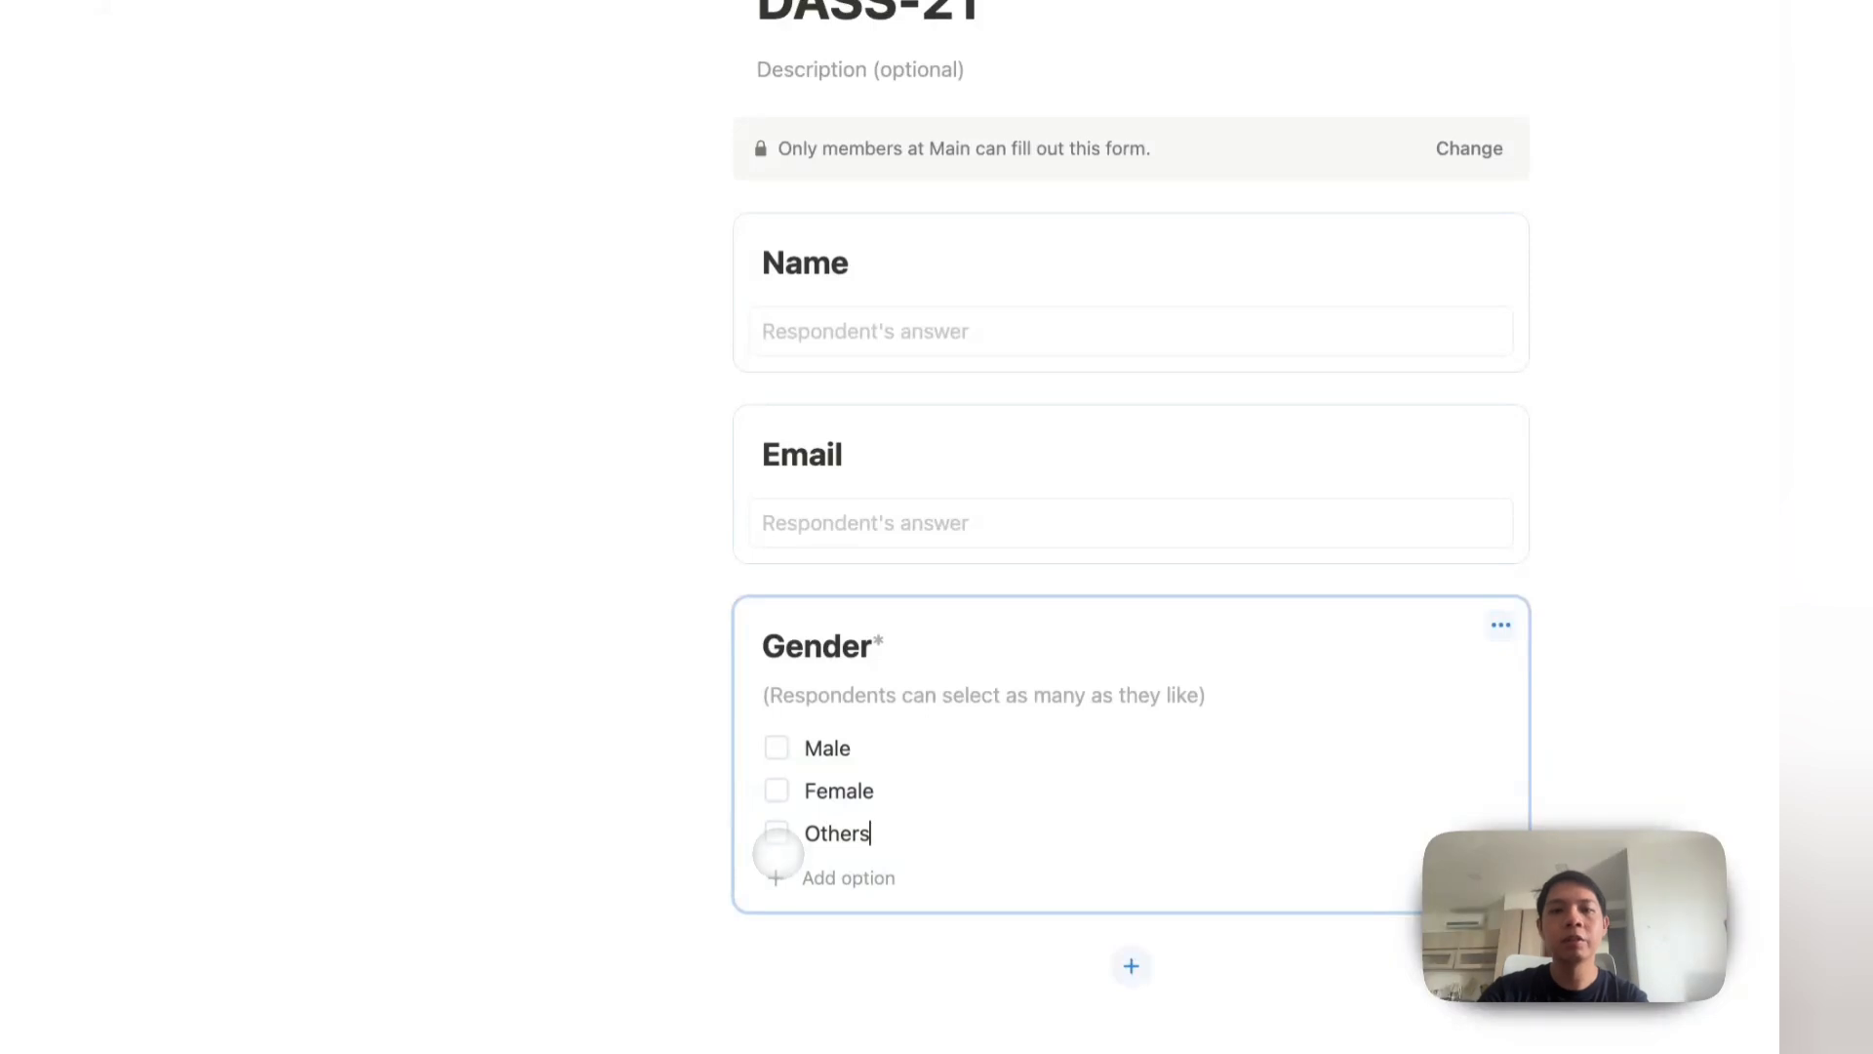
Step: Preview the form and test ticking more than one gender
left_click(1299, 175)
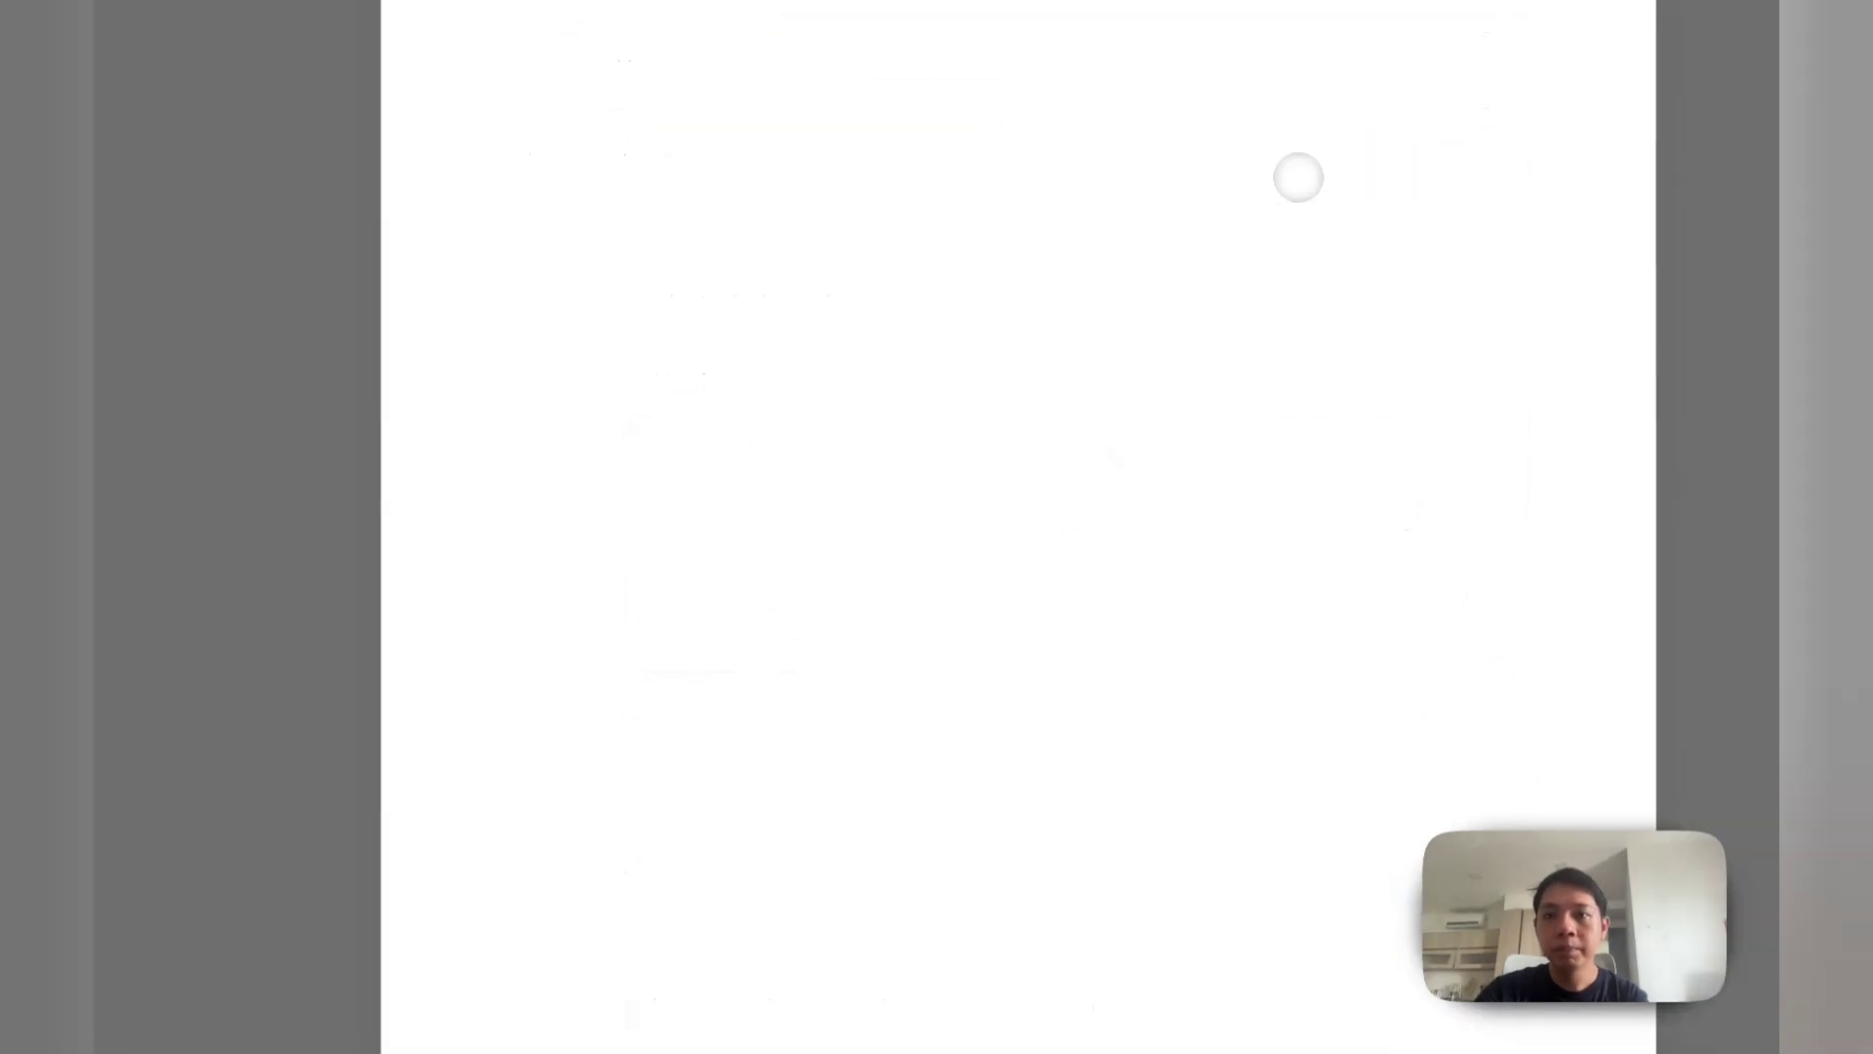
left_click(632, 641)
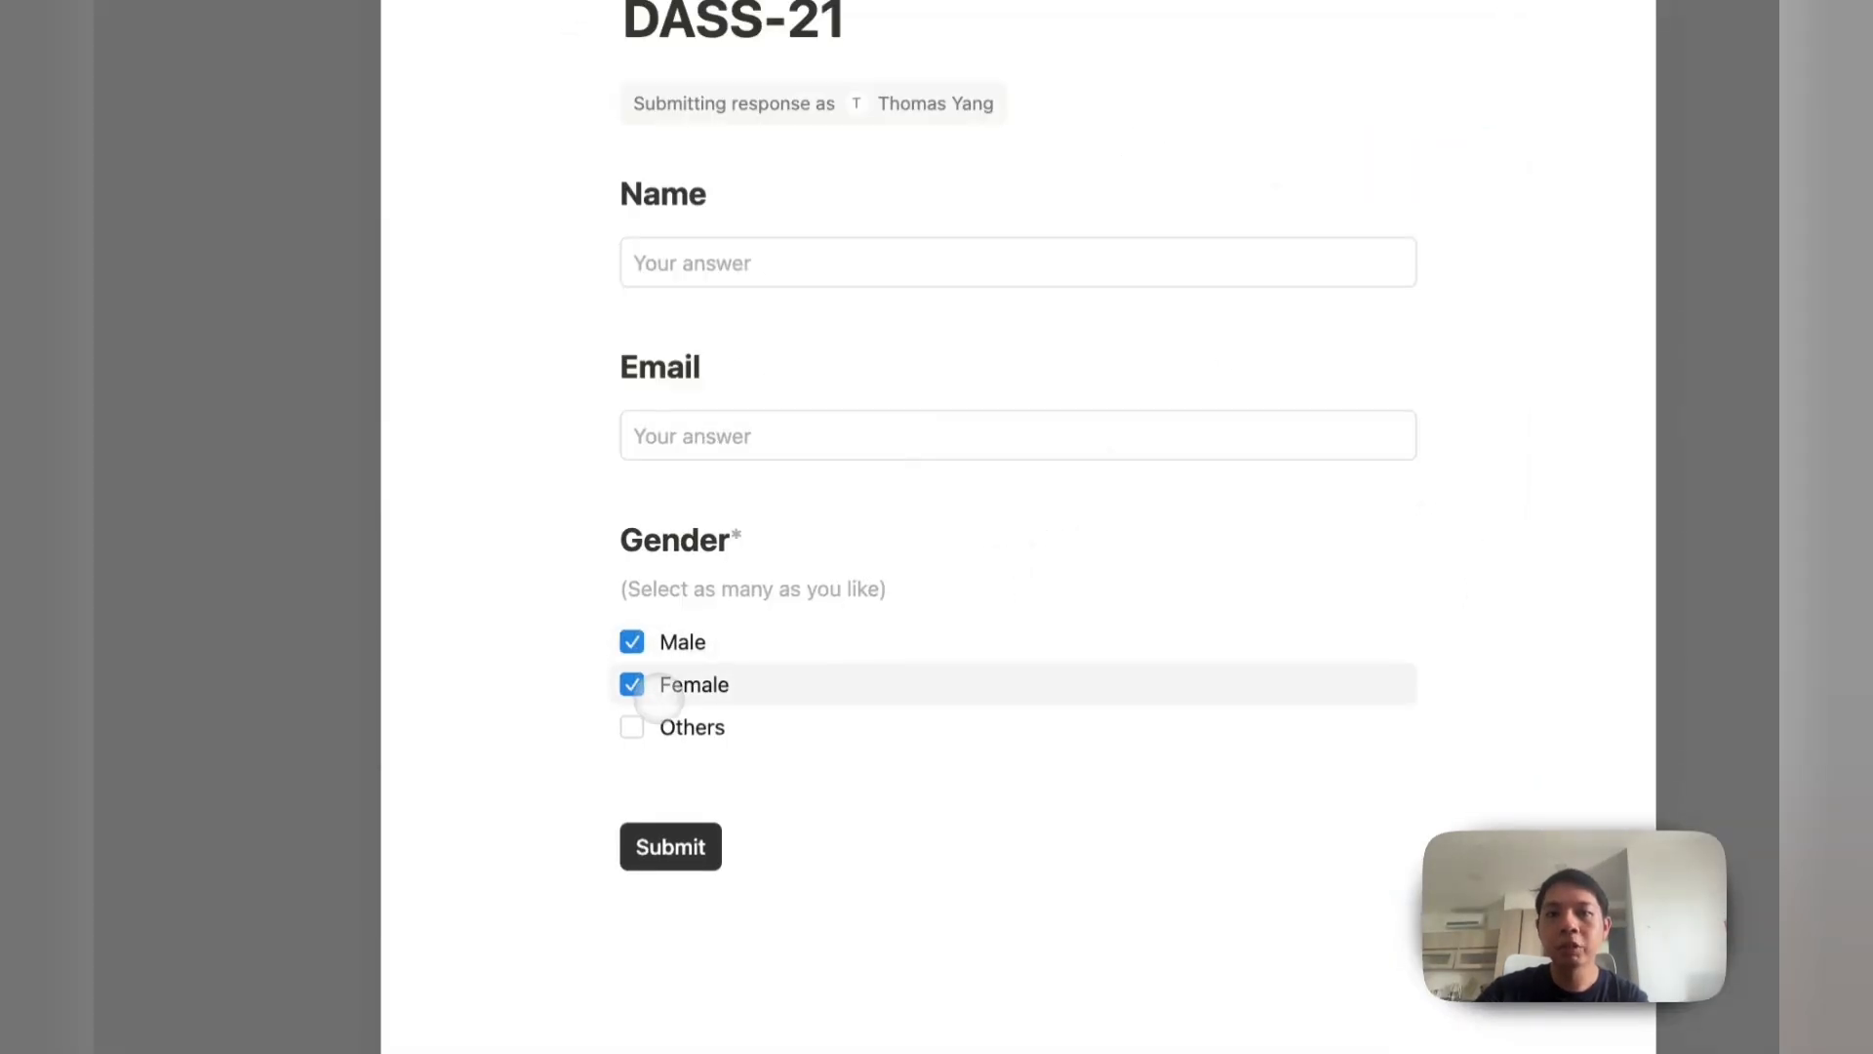
left_click(634, 727)
left_click(332, 629)
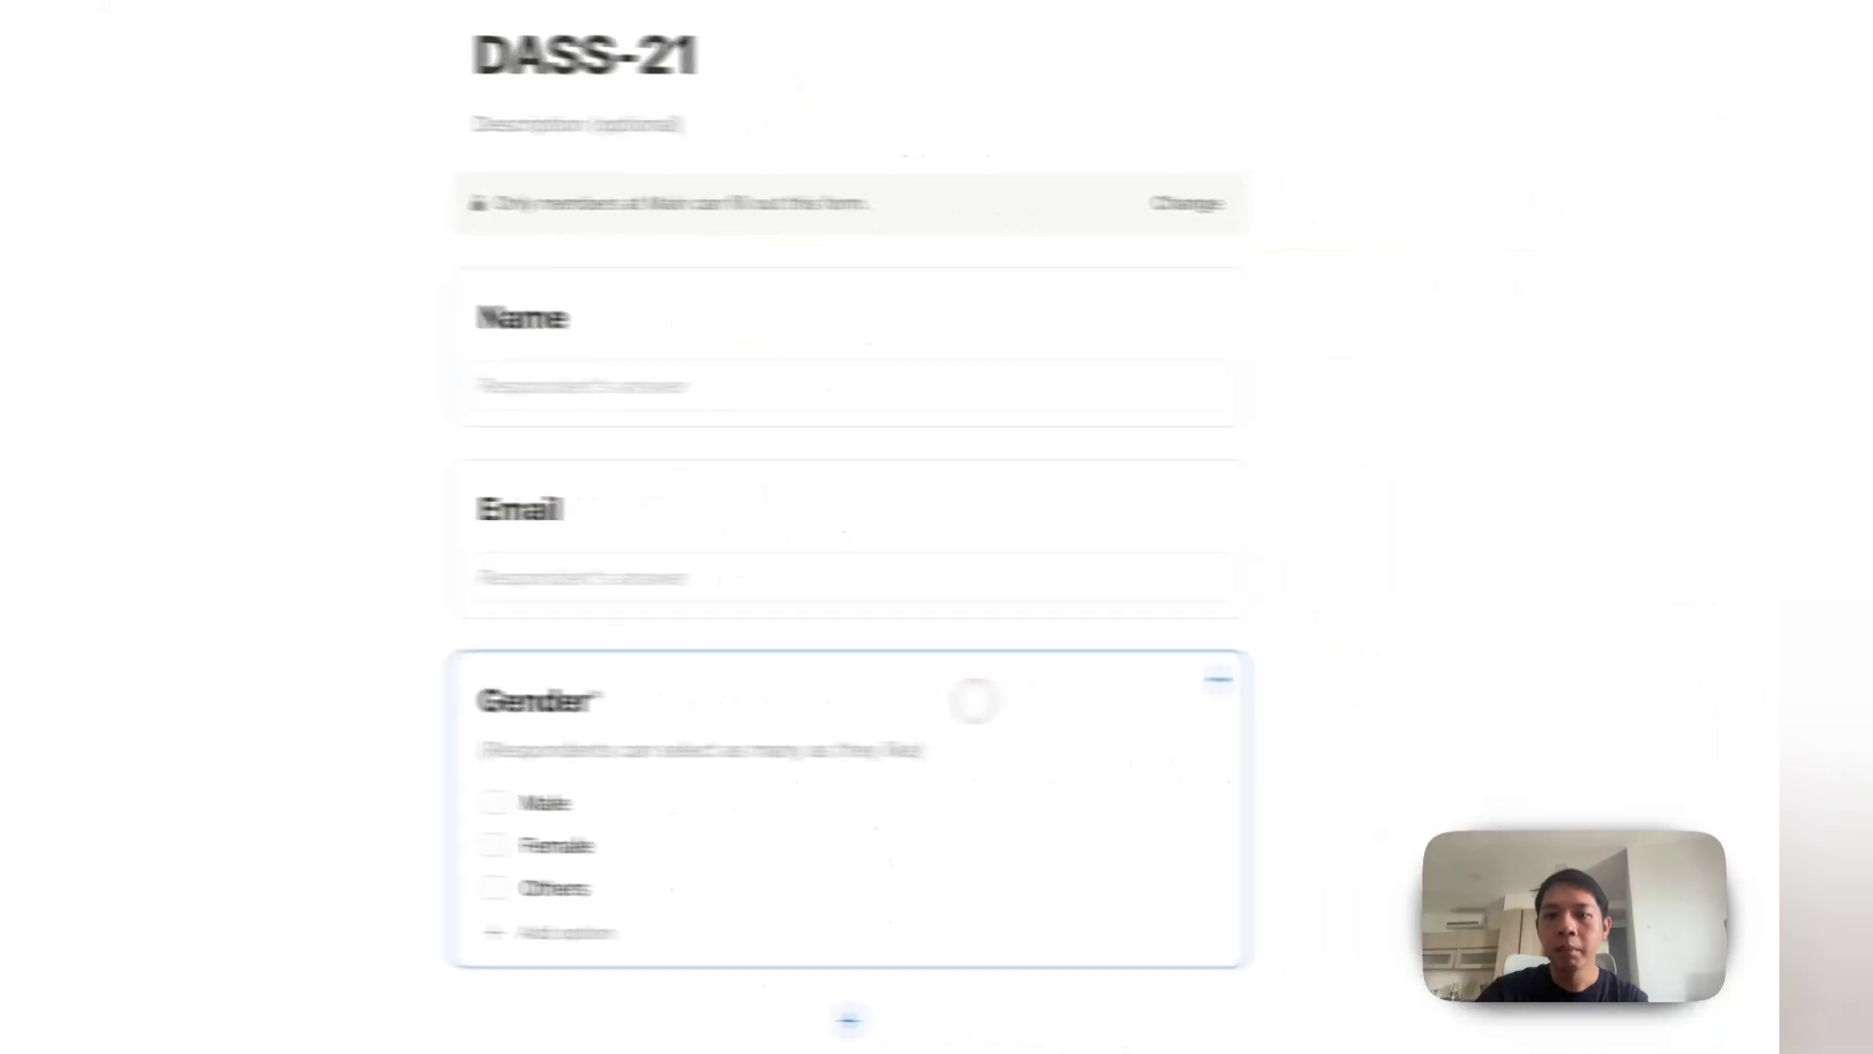
Step: Set the Gender question's Max selection to 1
left_click(1390, 797)
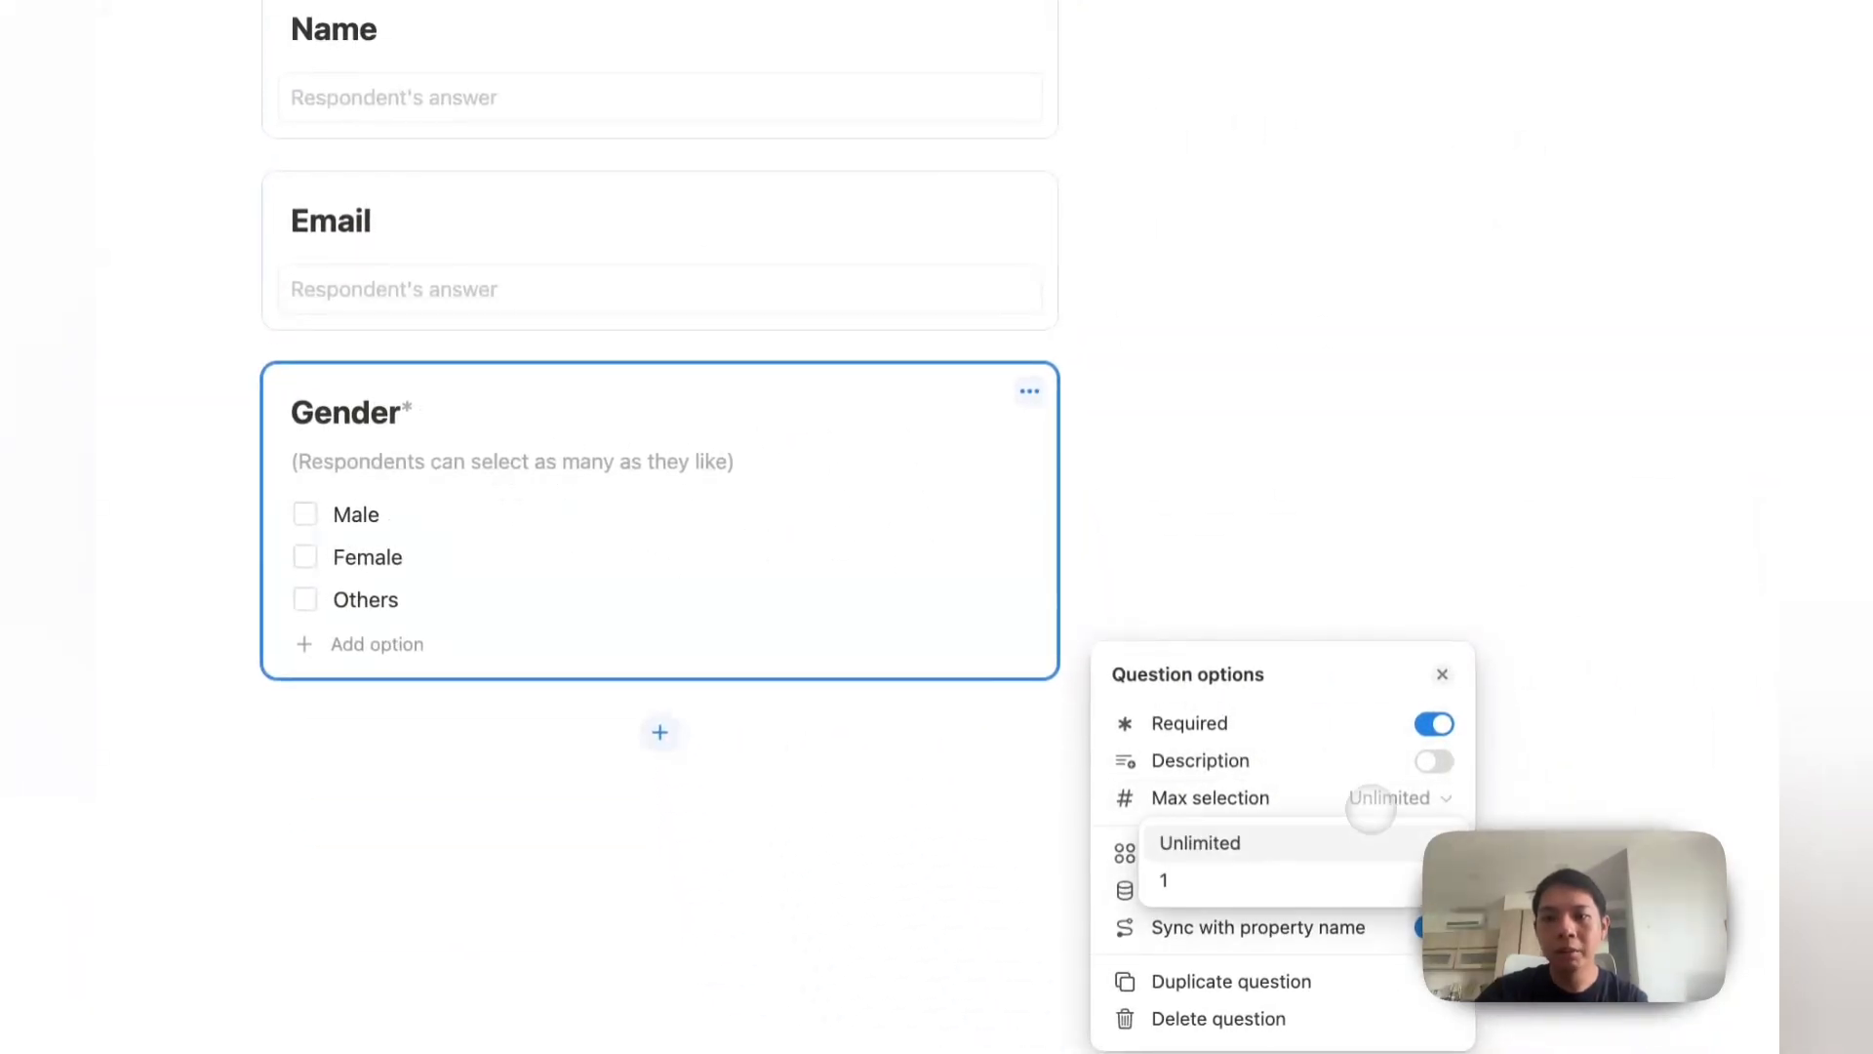
left_click(1366, 880)
left_click(1361, 853)
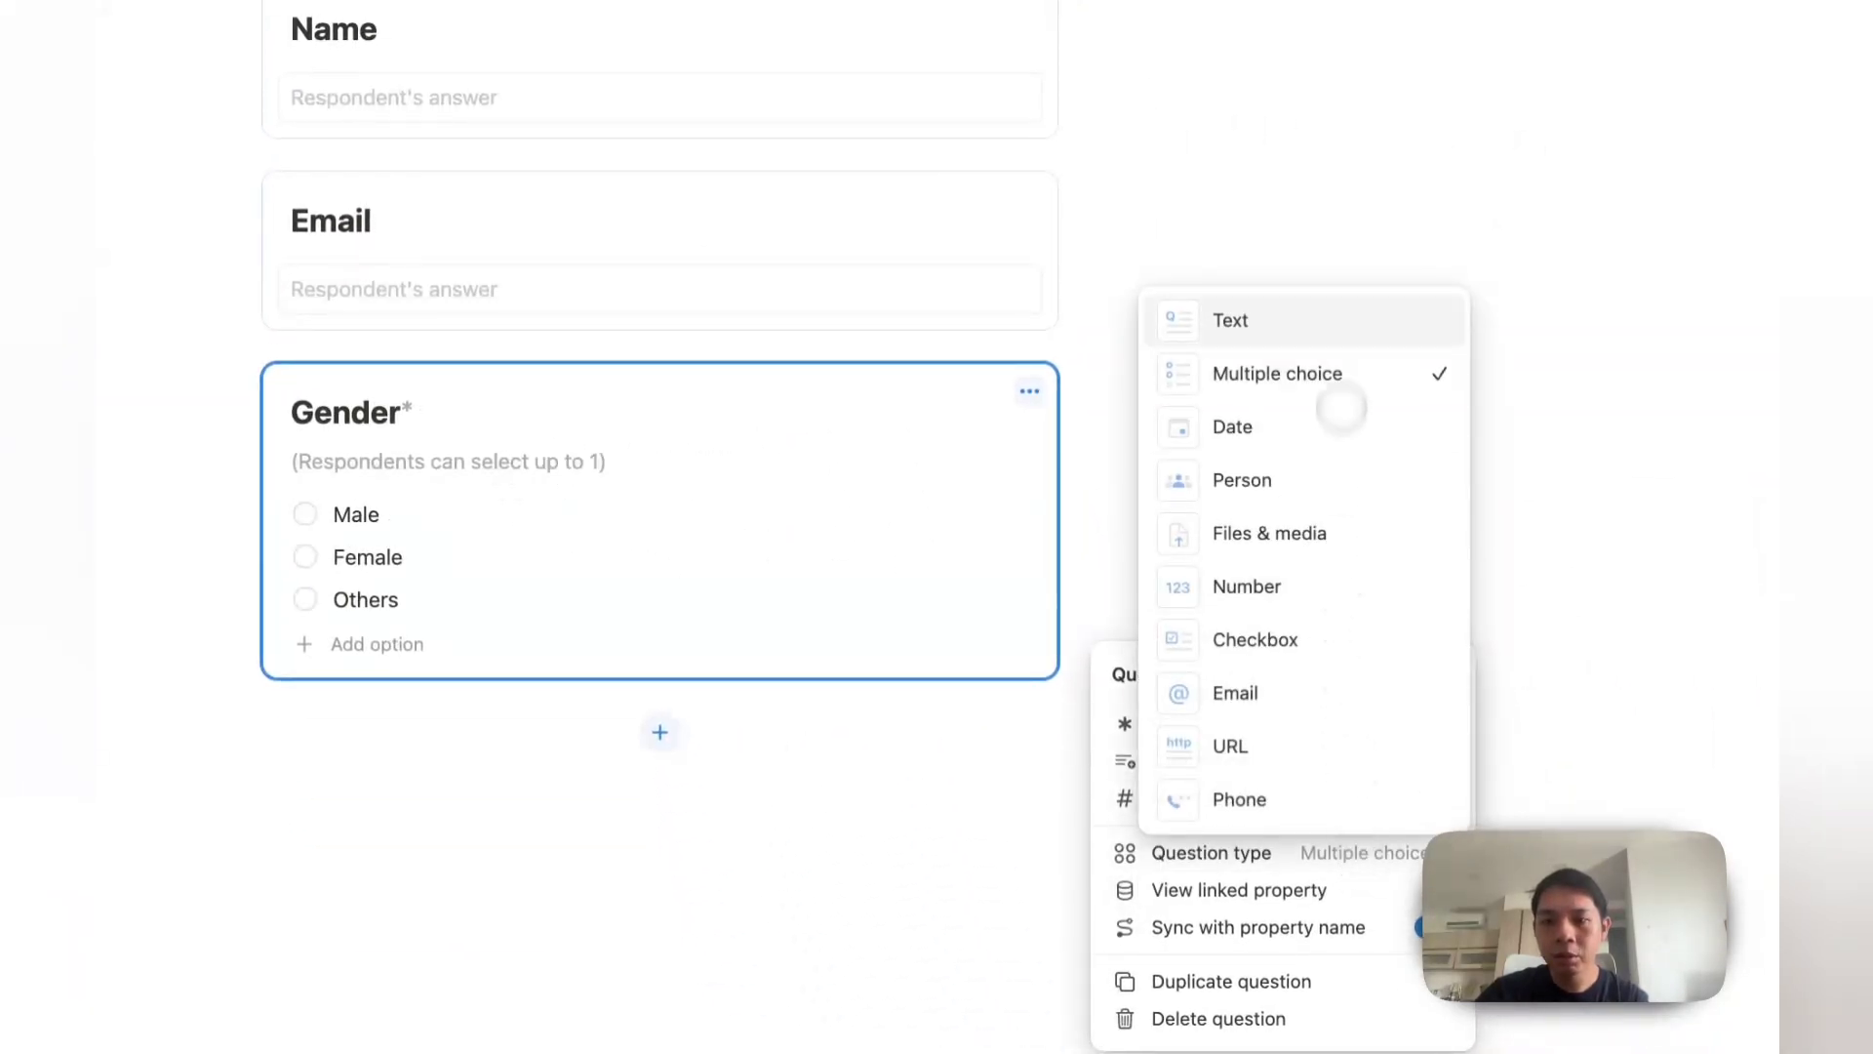
left_click(1271, 887)
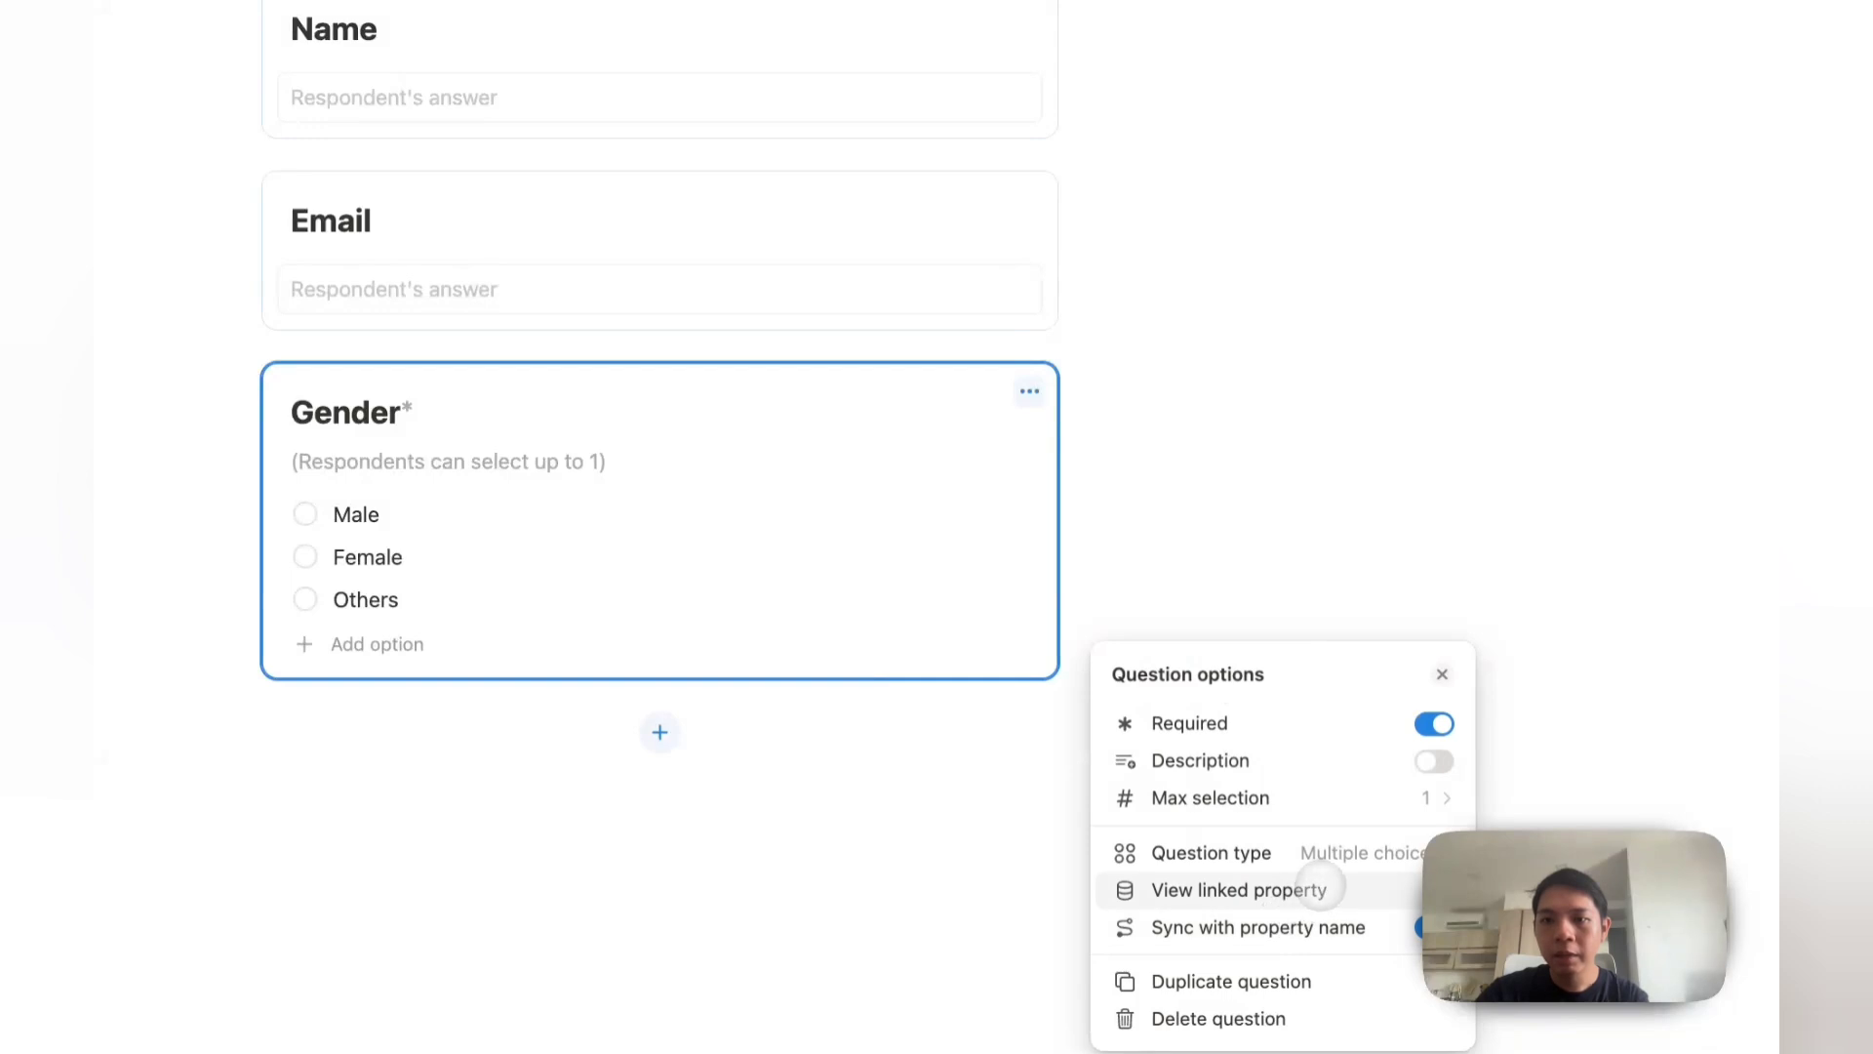
left_click(1320, 885)
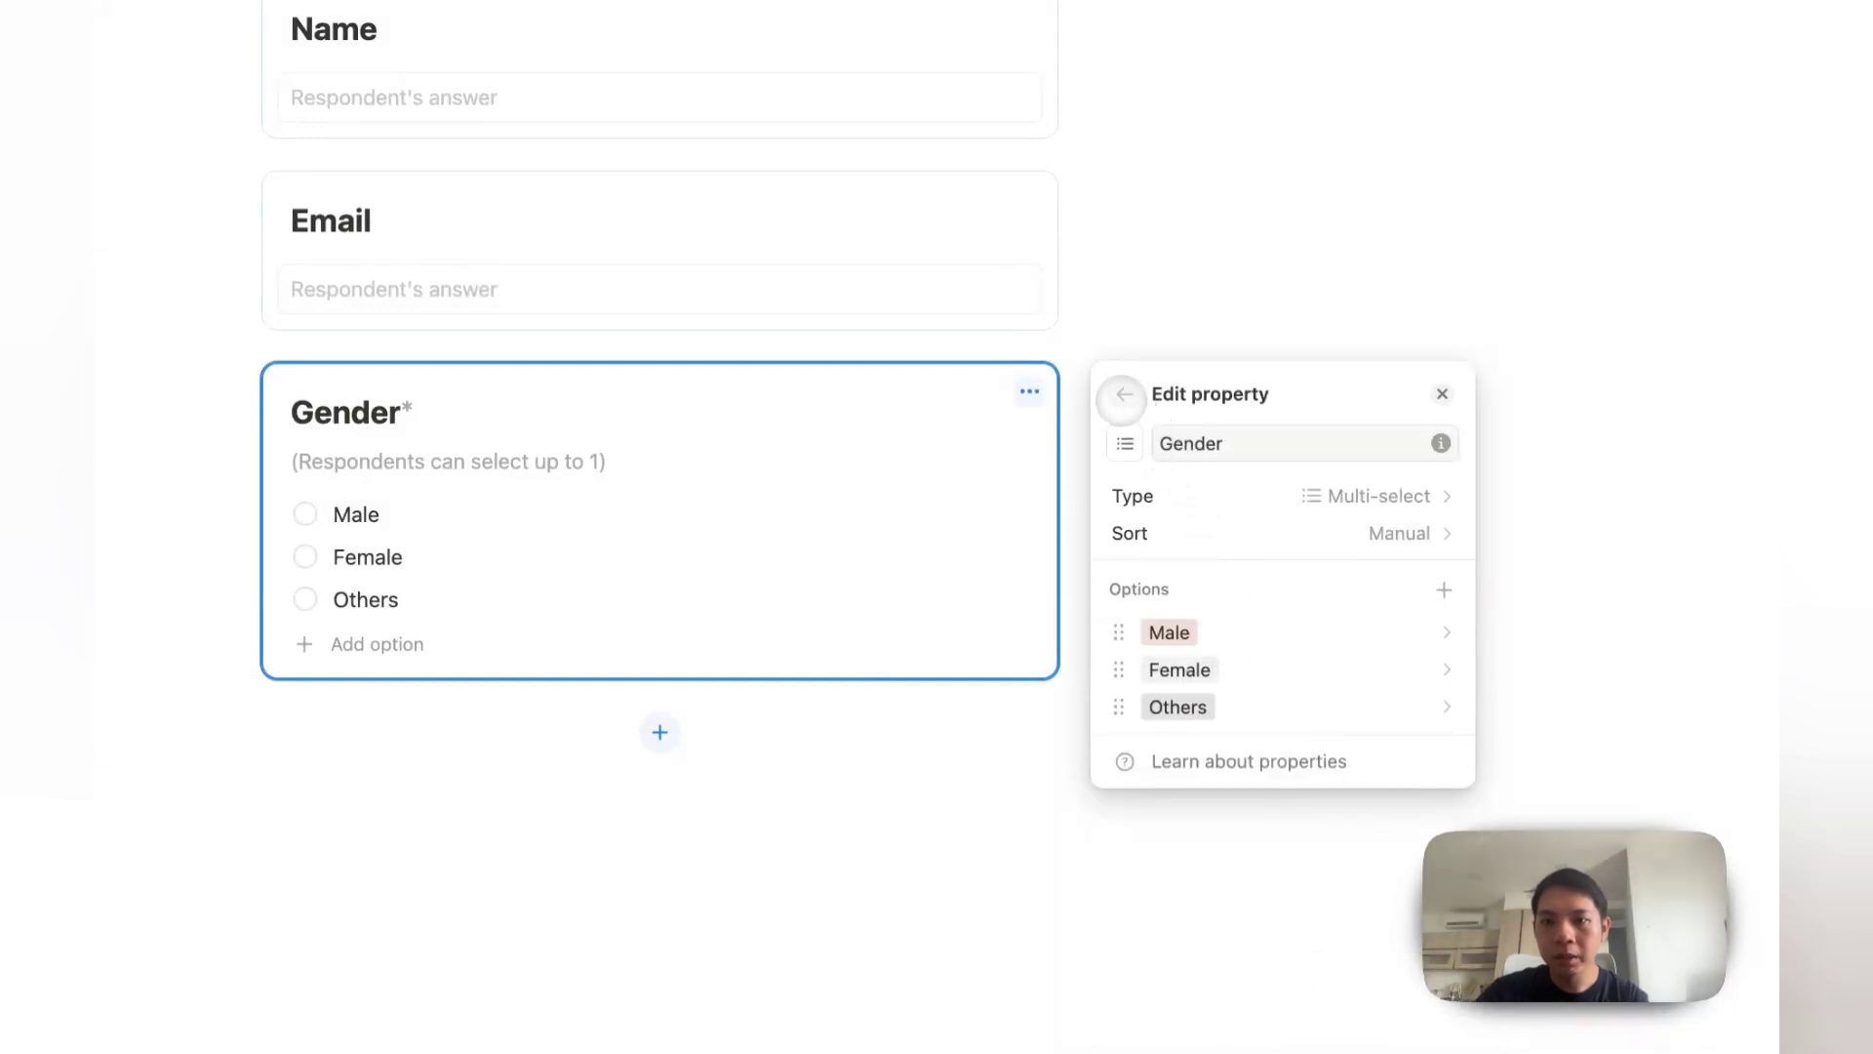
left_click(1123, 394)
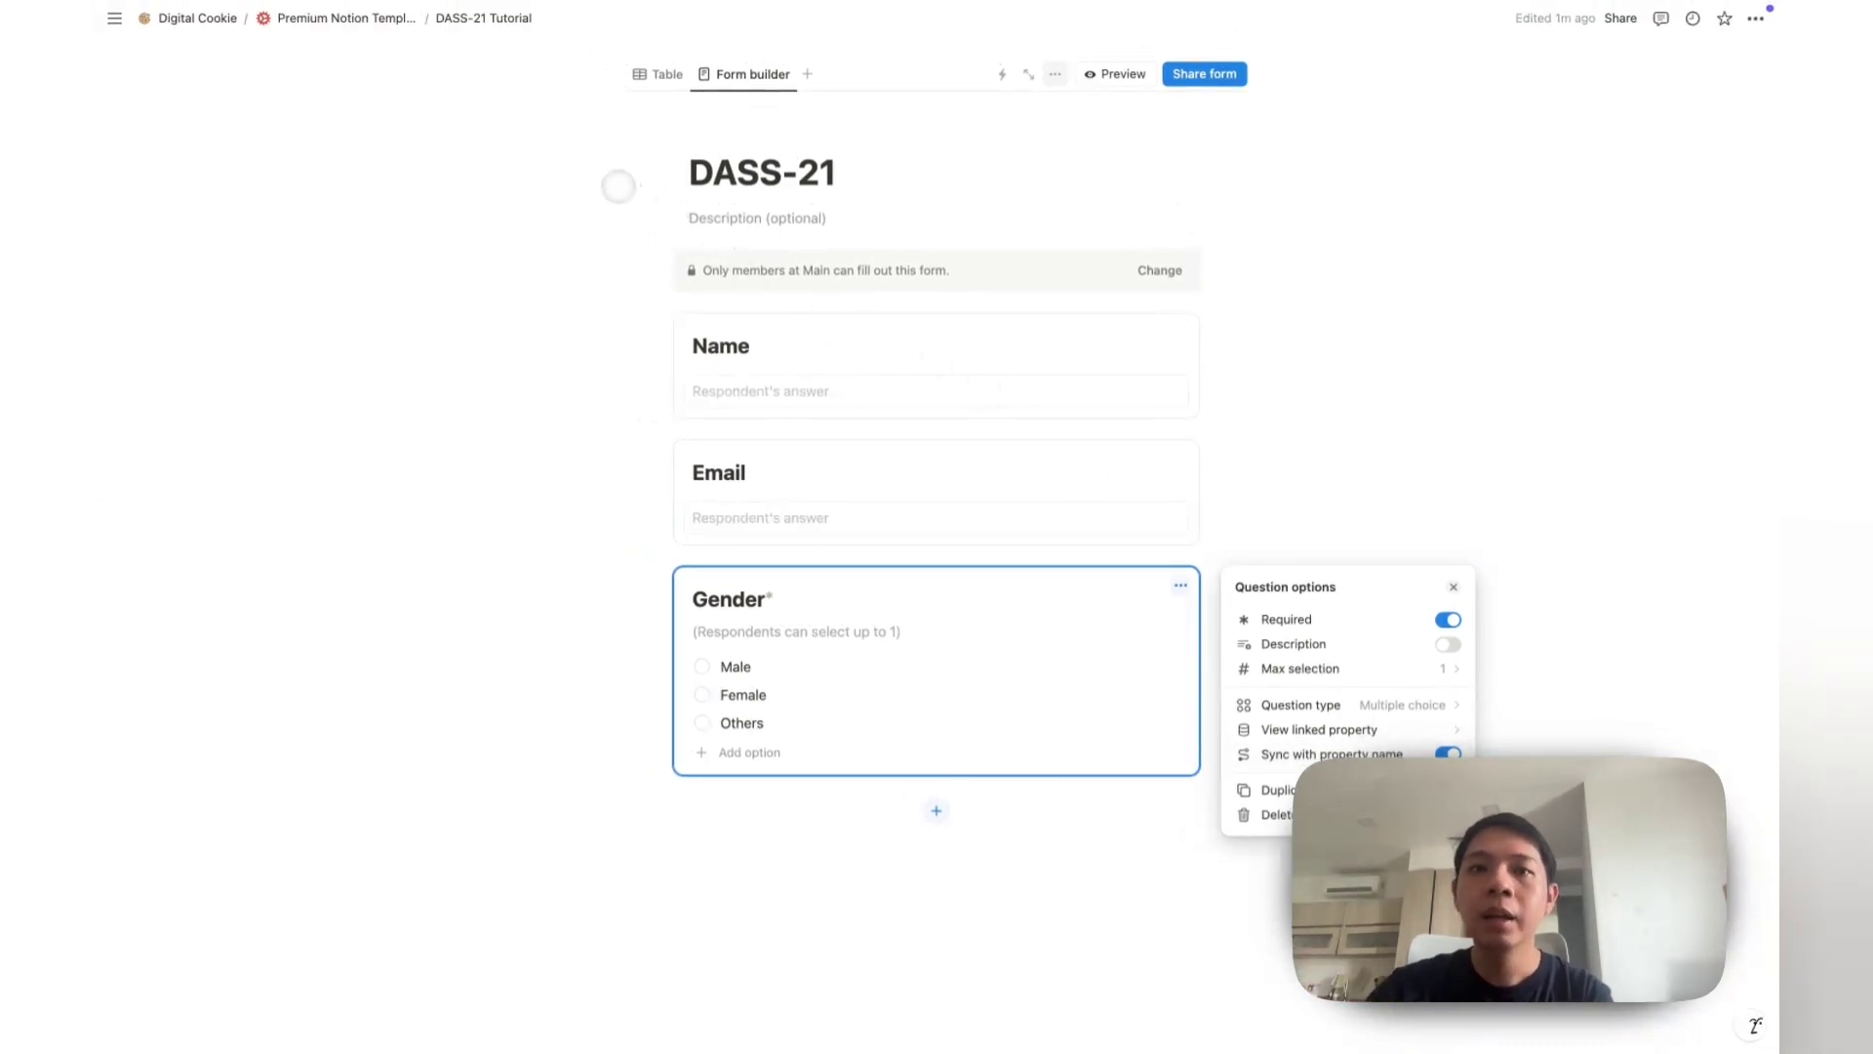
Step: Check the responses table with an empty entry, then return to the Form builder
left_click(657, 76)
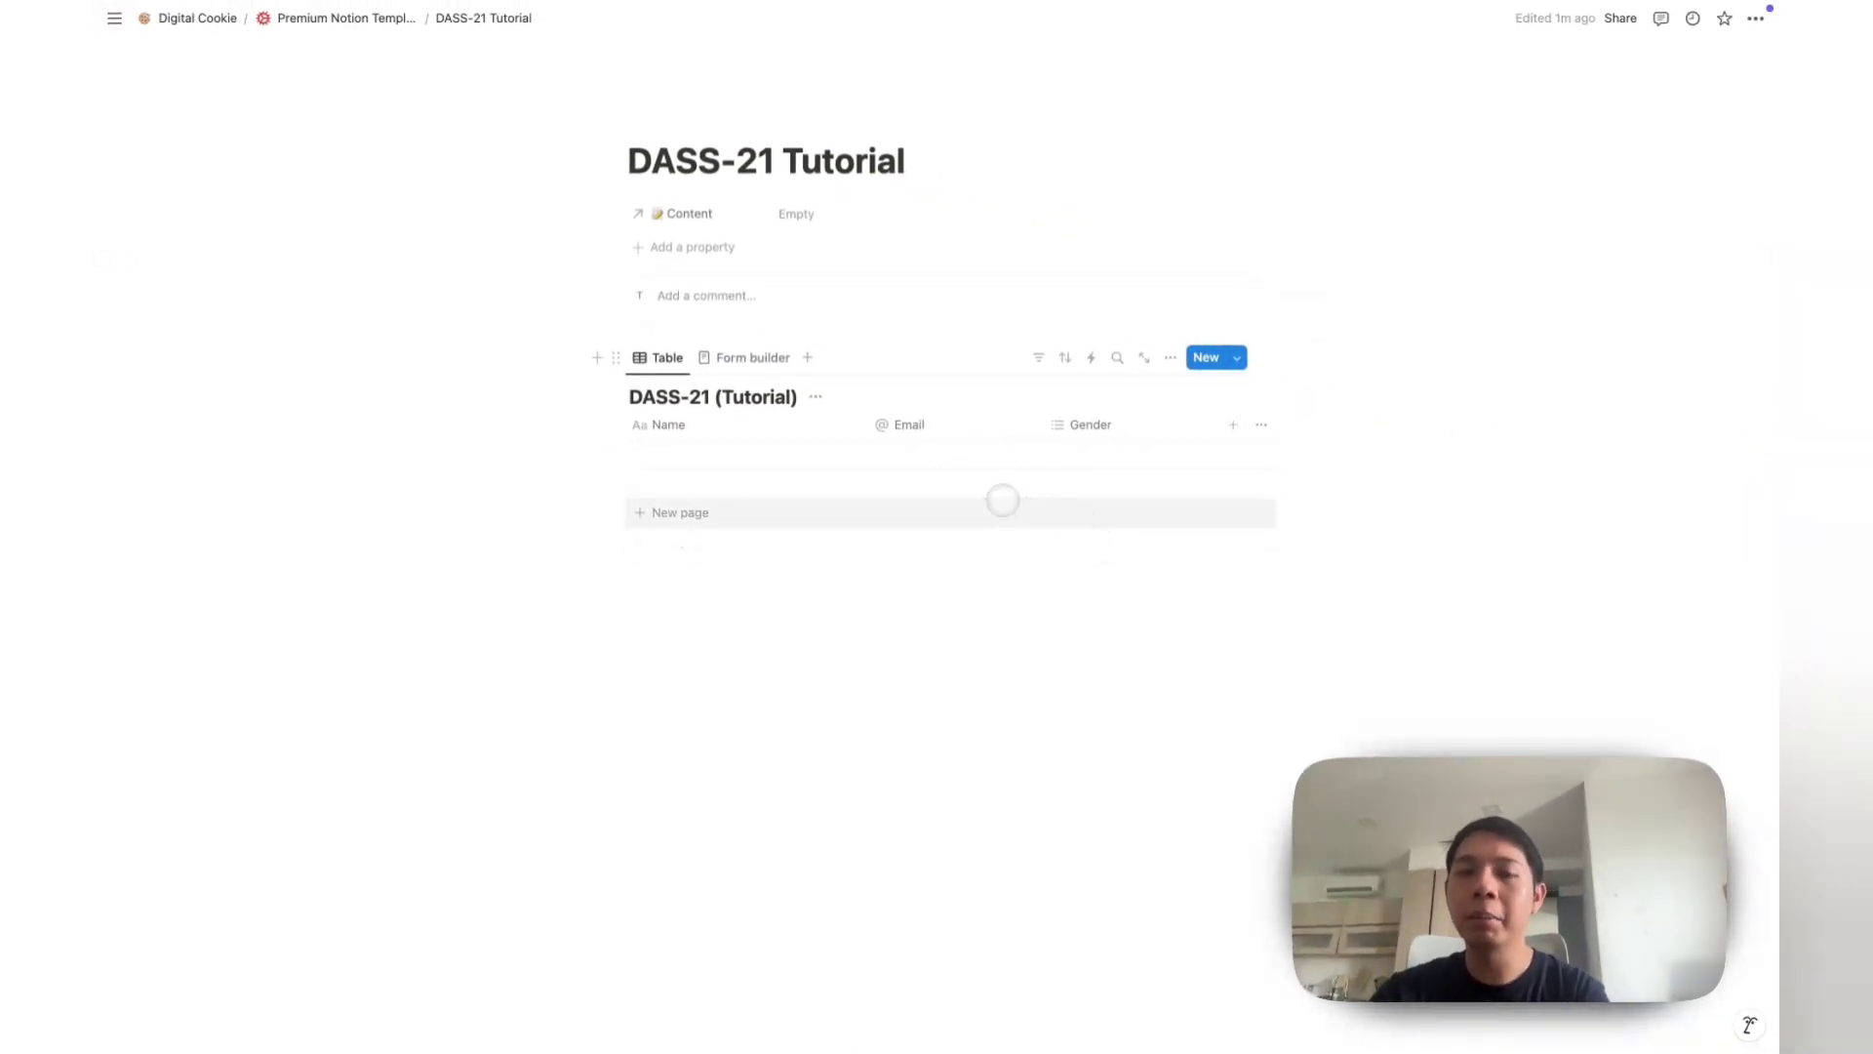
left_click(1002, 500)
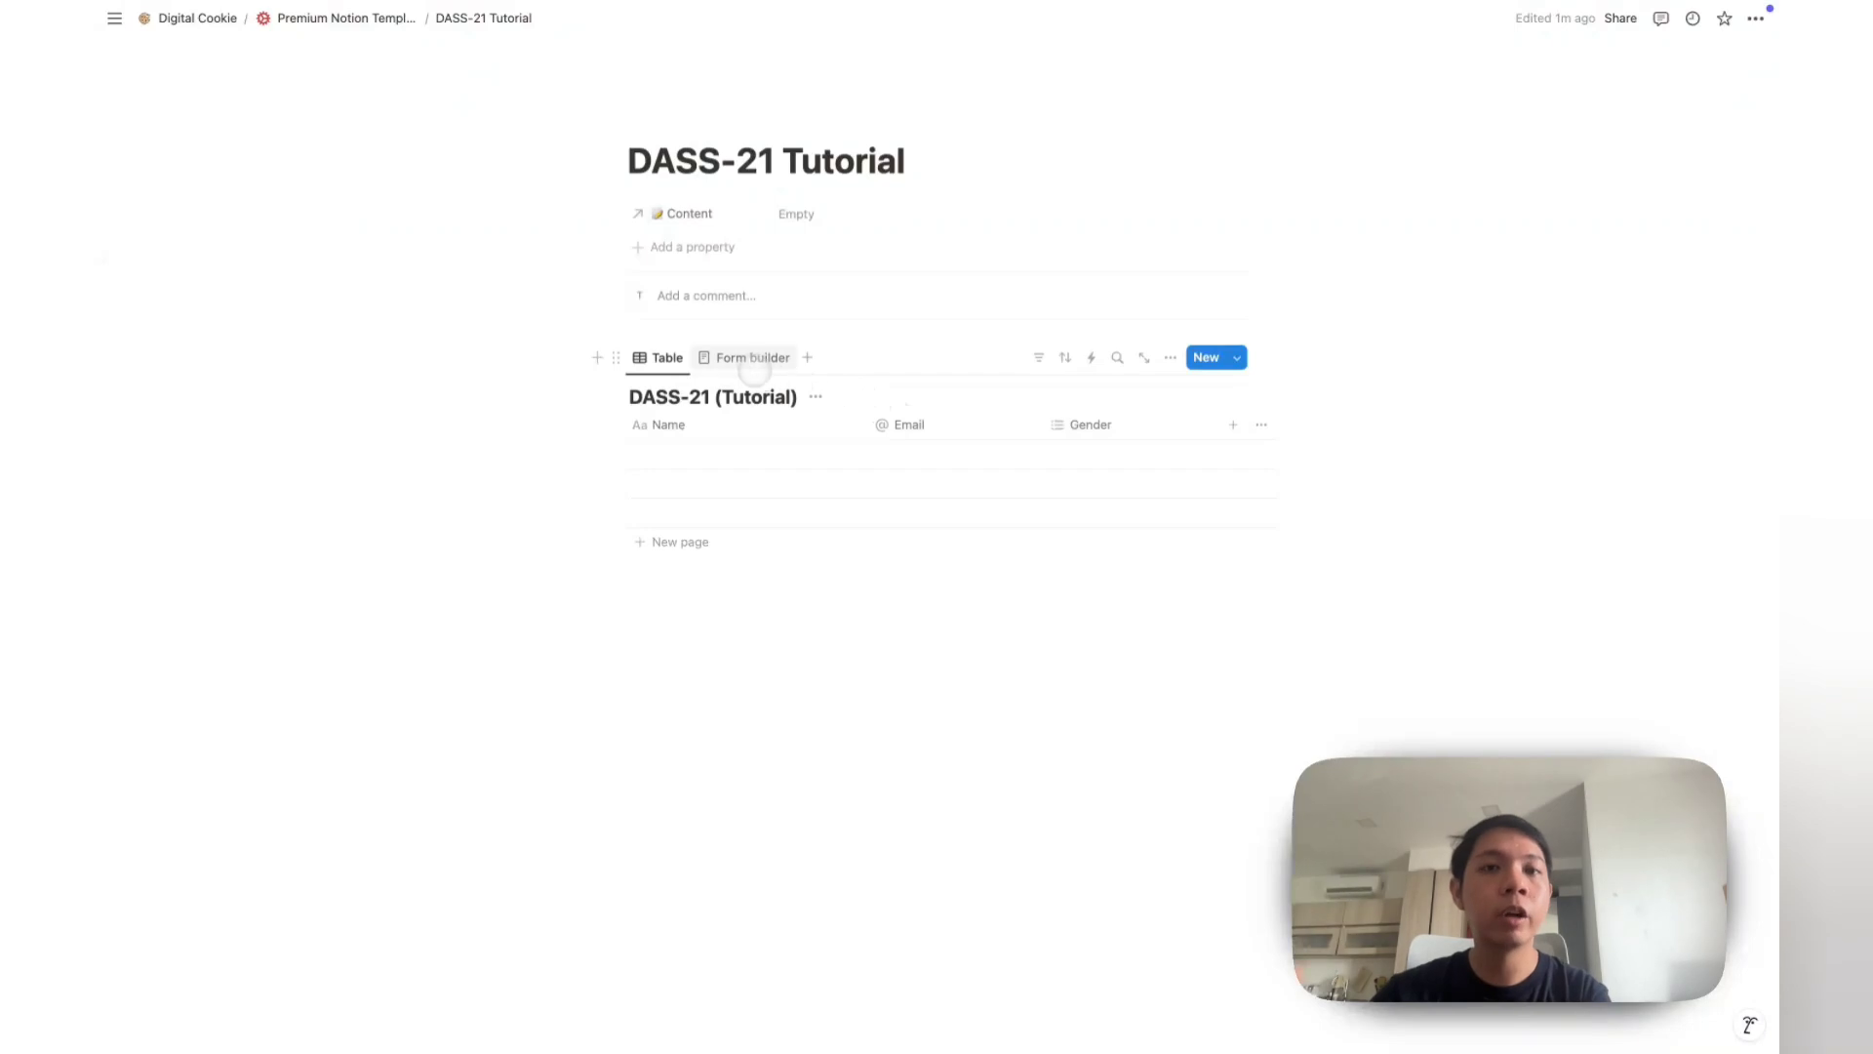
left_click(752, 358)
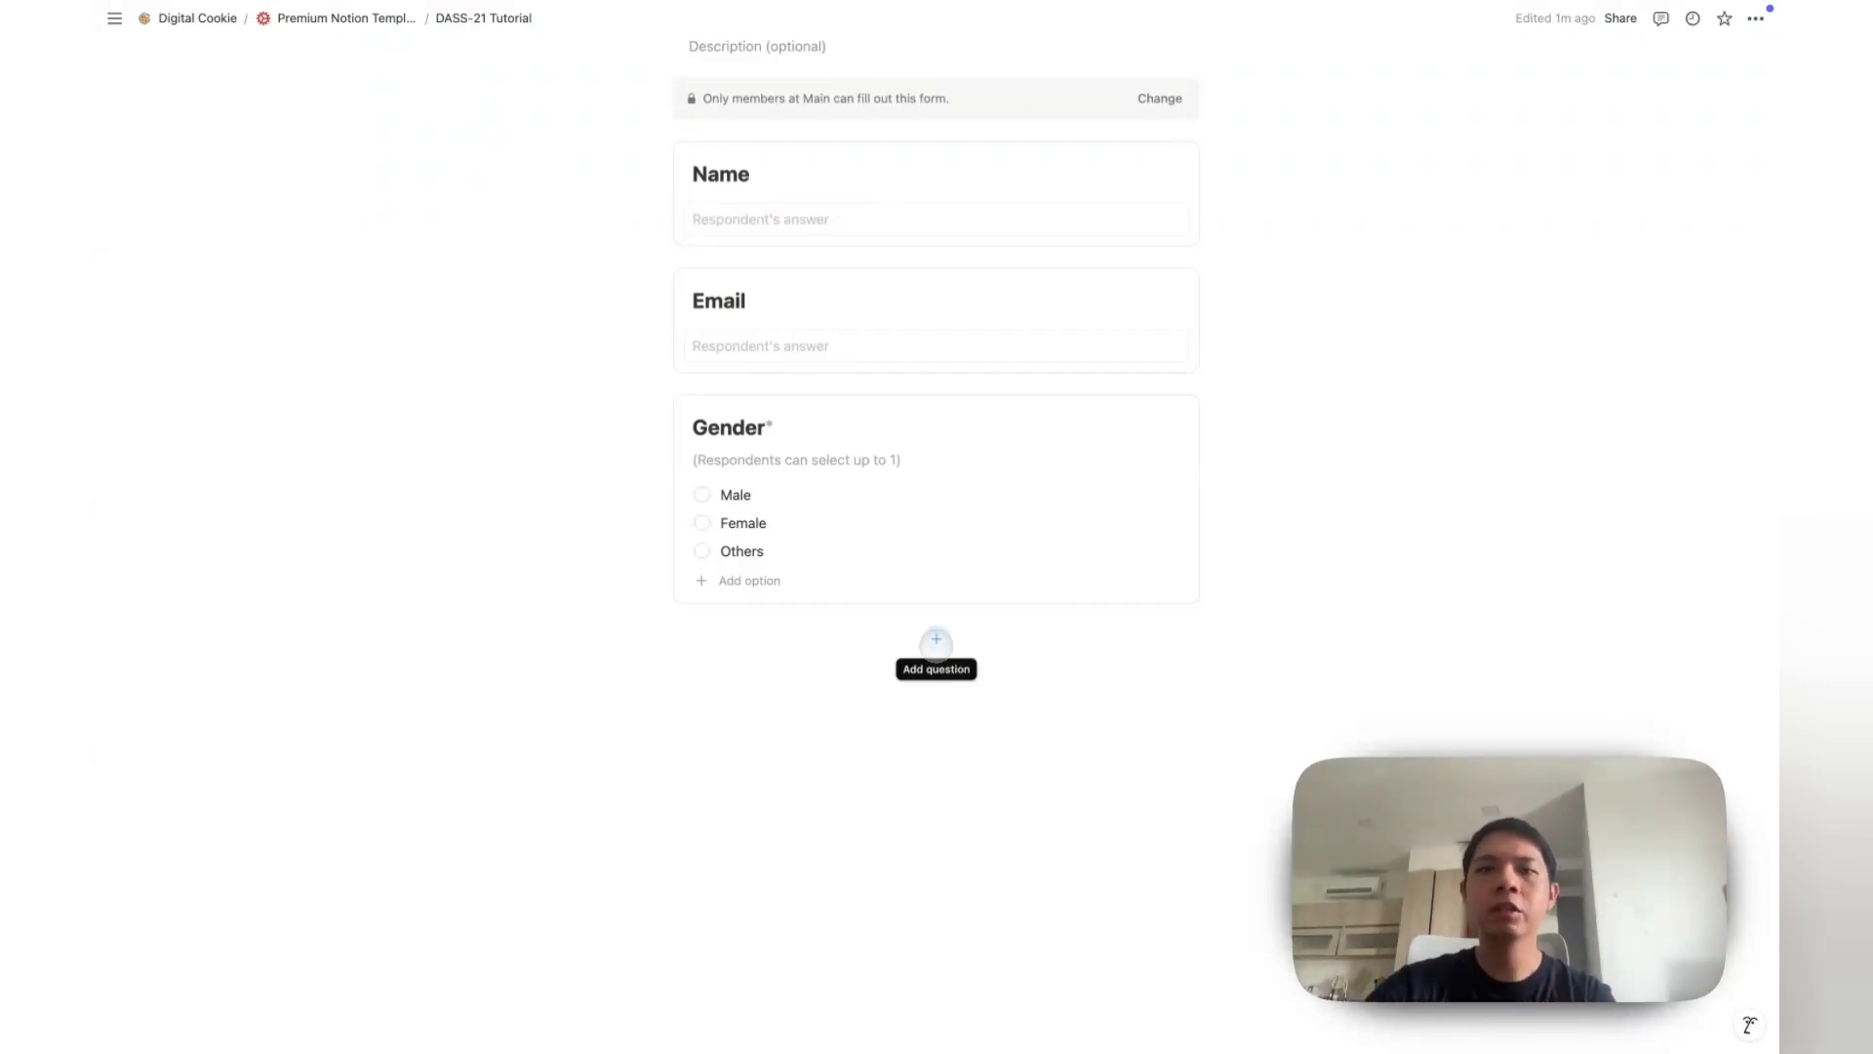
Step: Add a required single-answer multiple-choice question titled 'I feel dryness in my mouth'
left_click(936, 640)
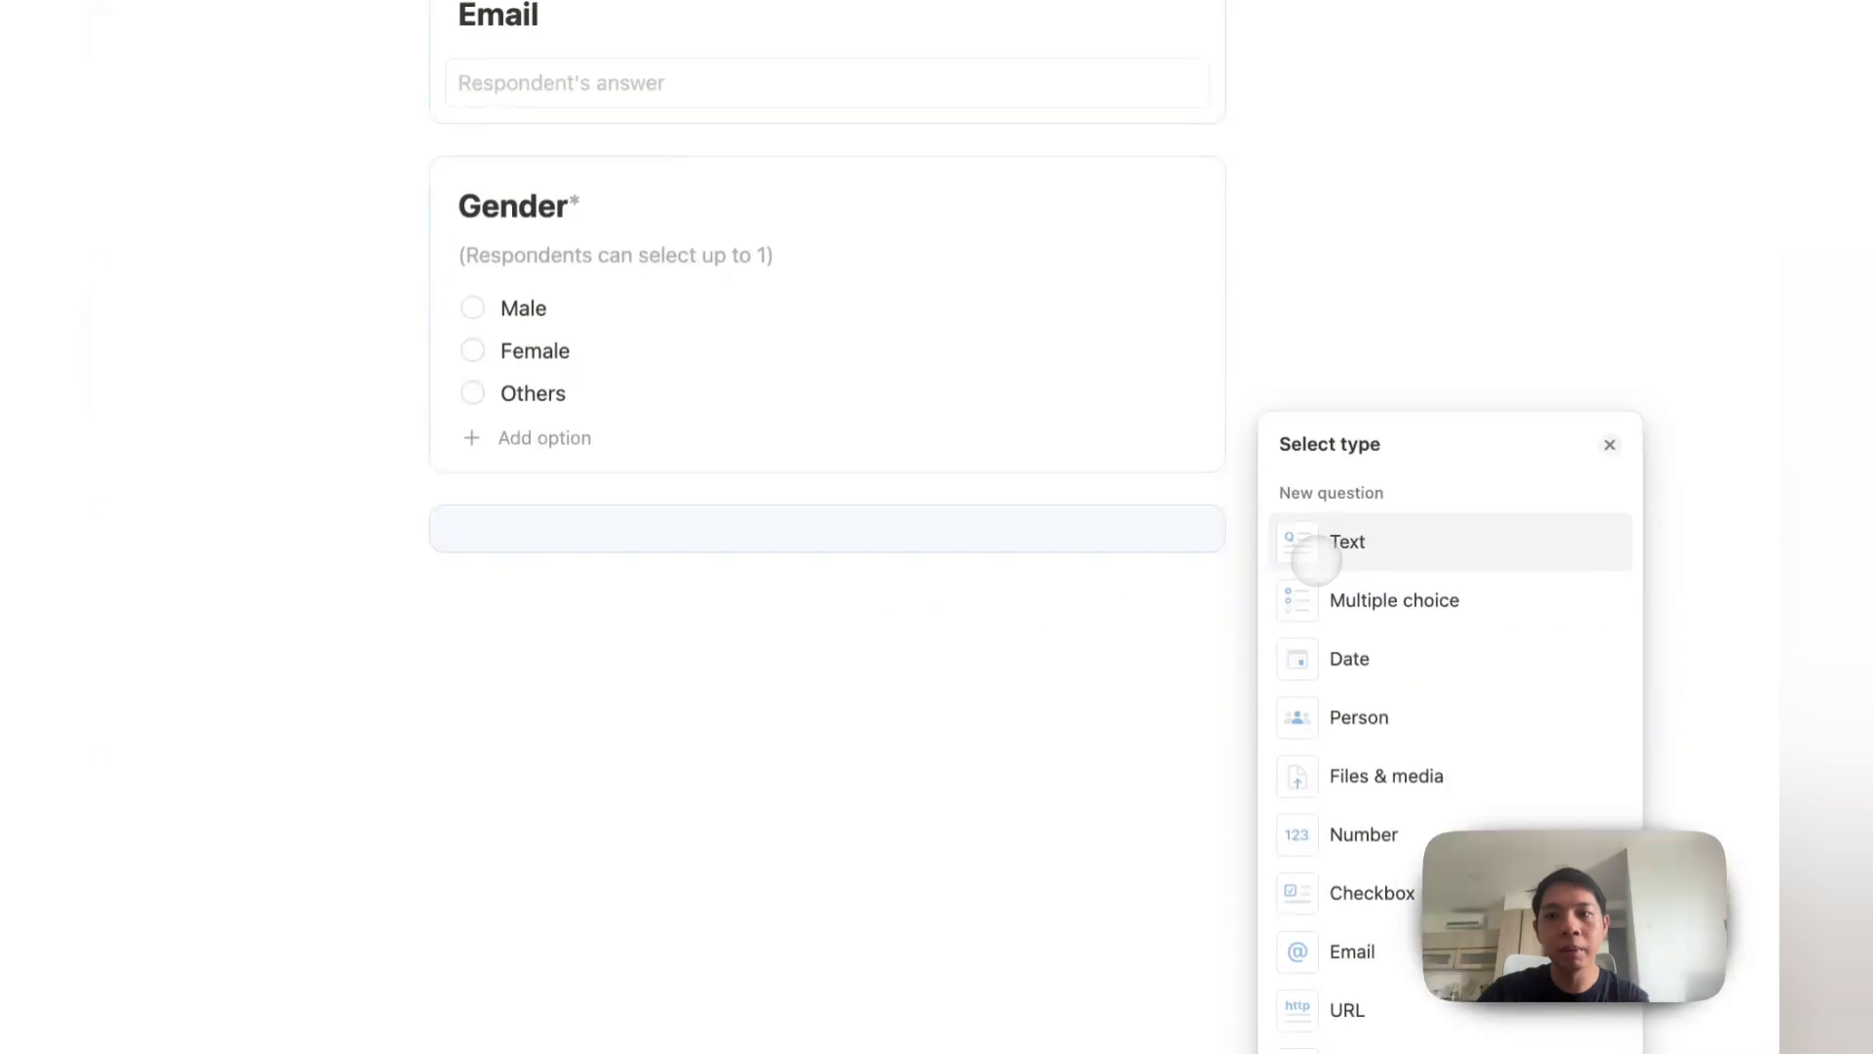
left_click(1390, 598)
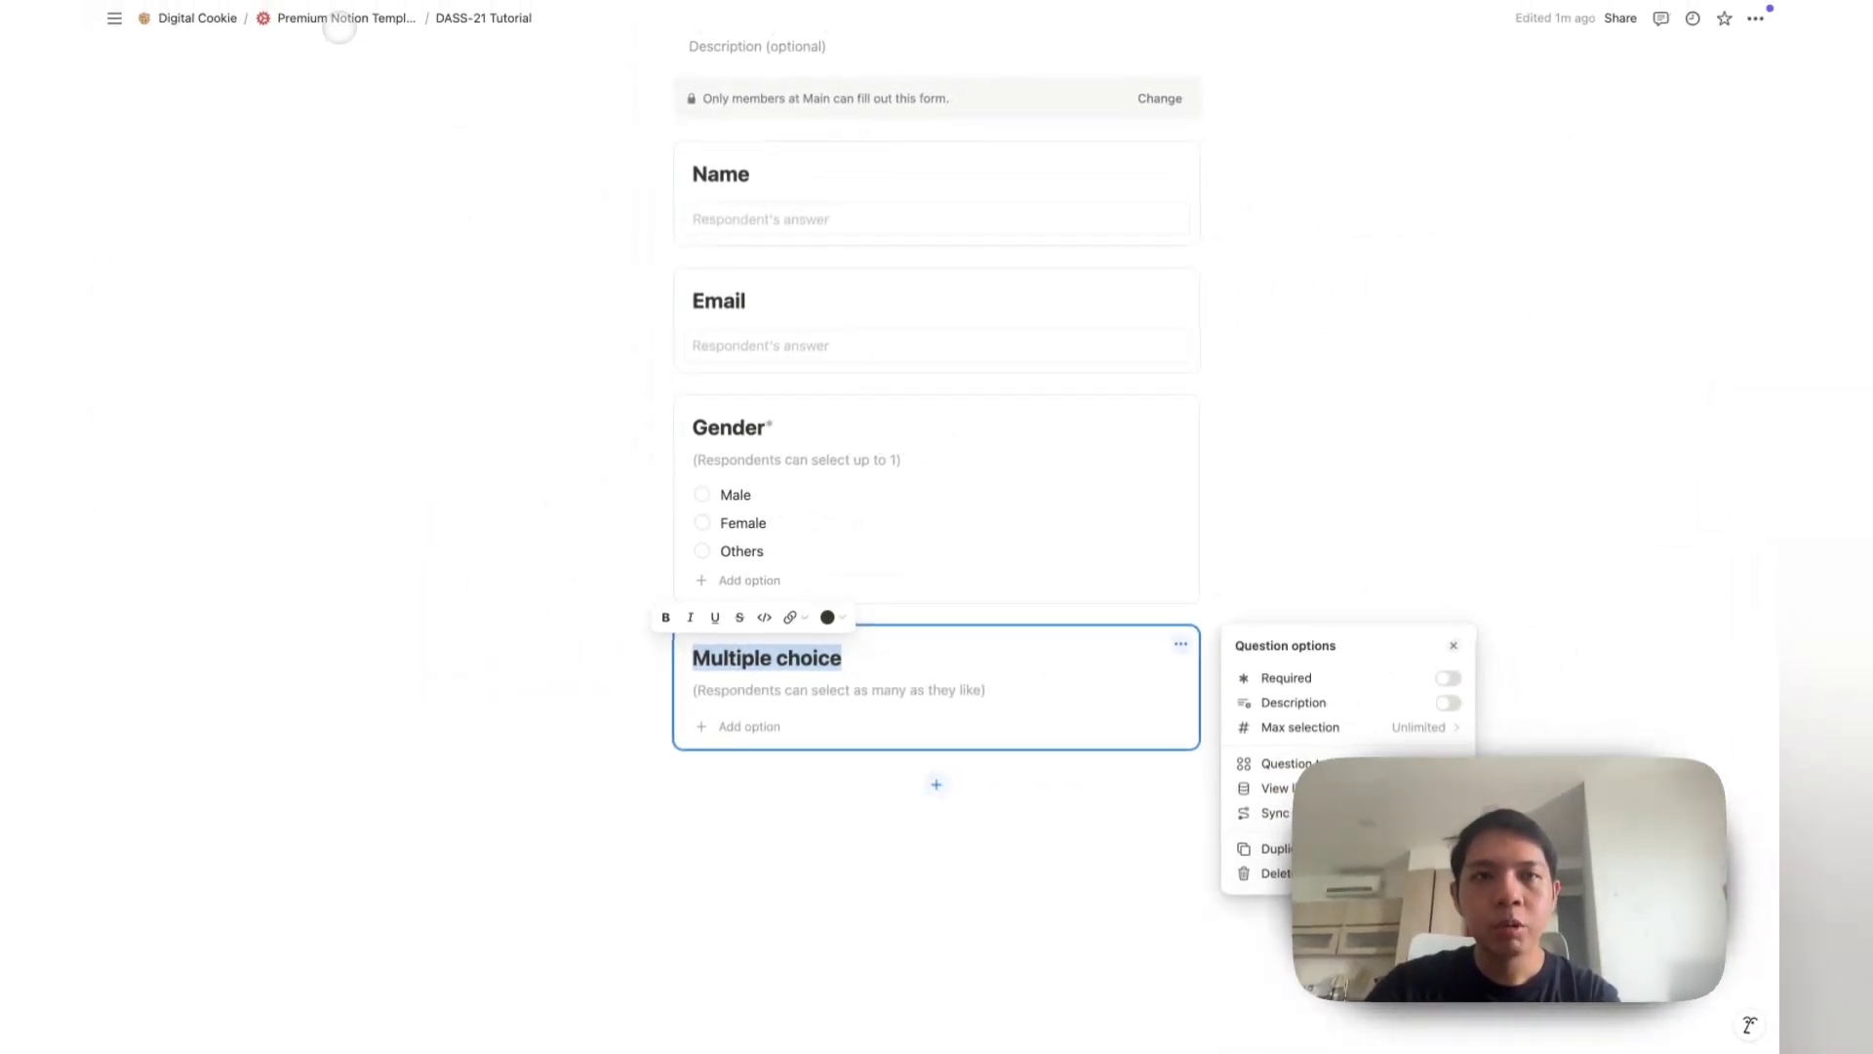
type("I feel dryness in my mouth")
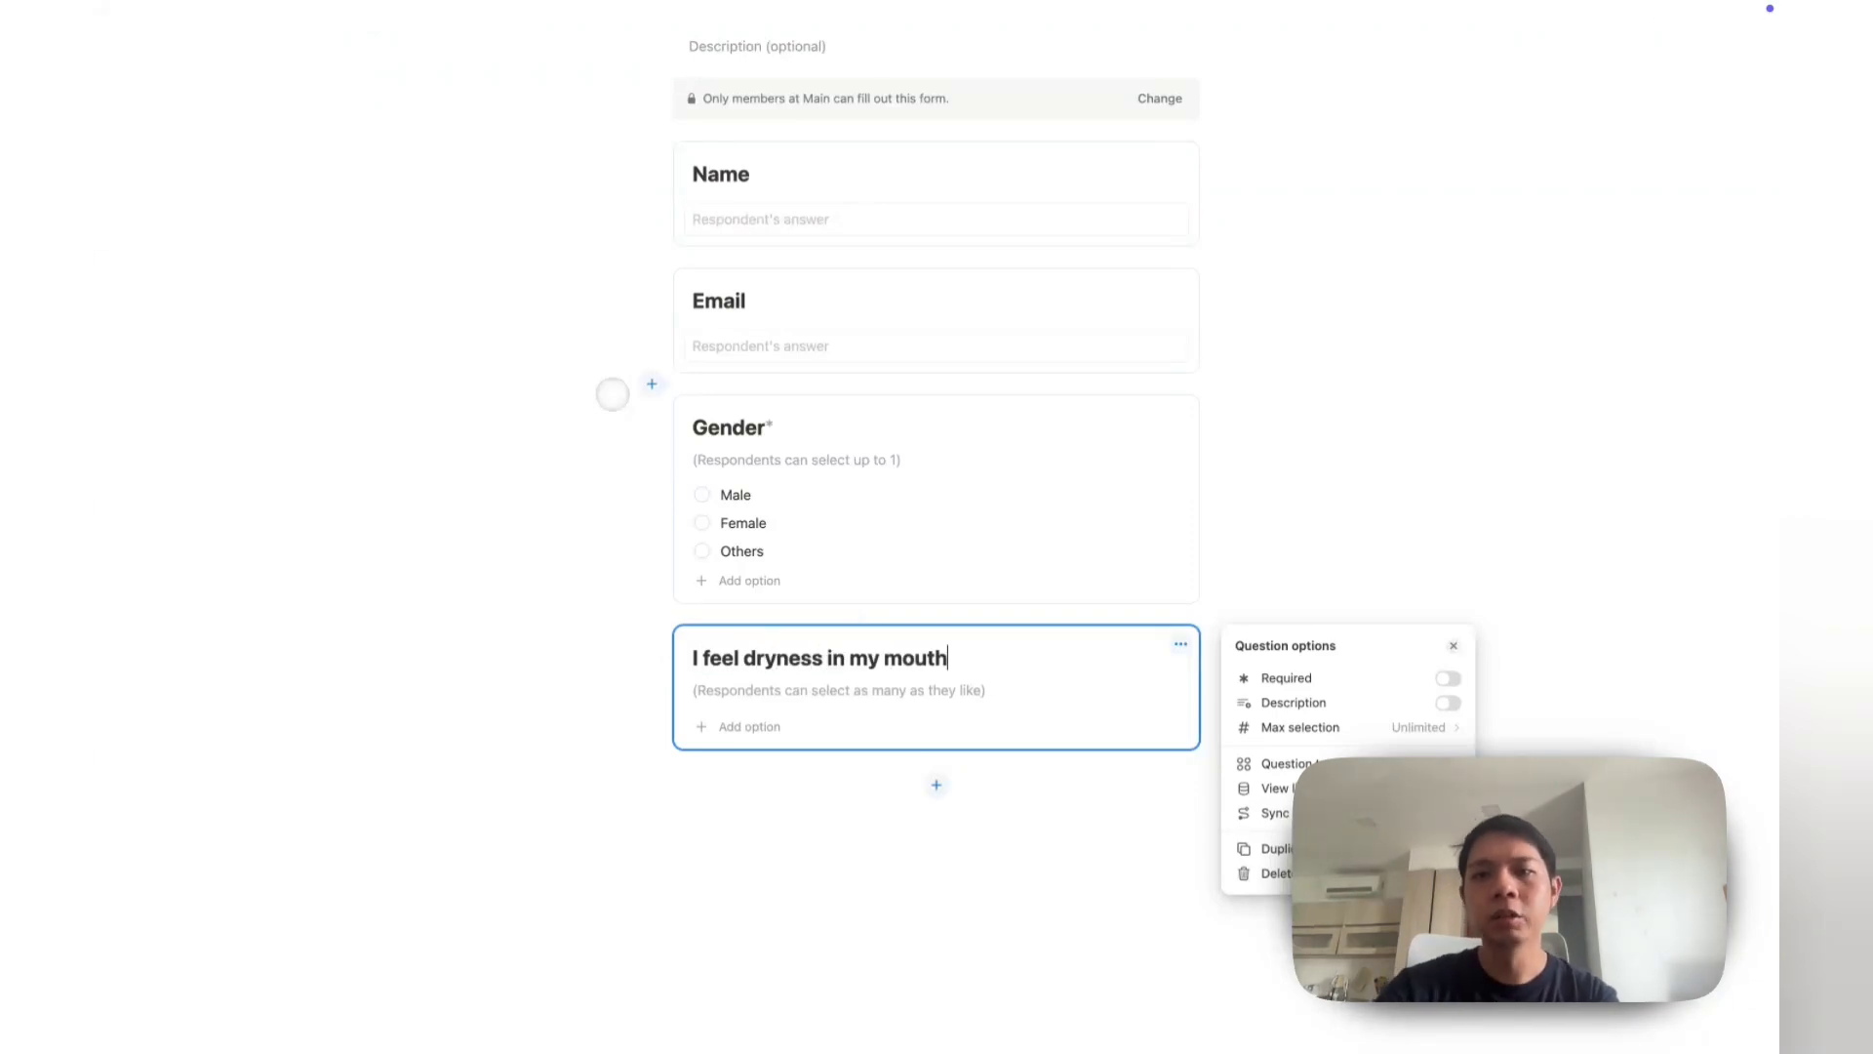
left_click(1366, 686)
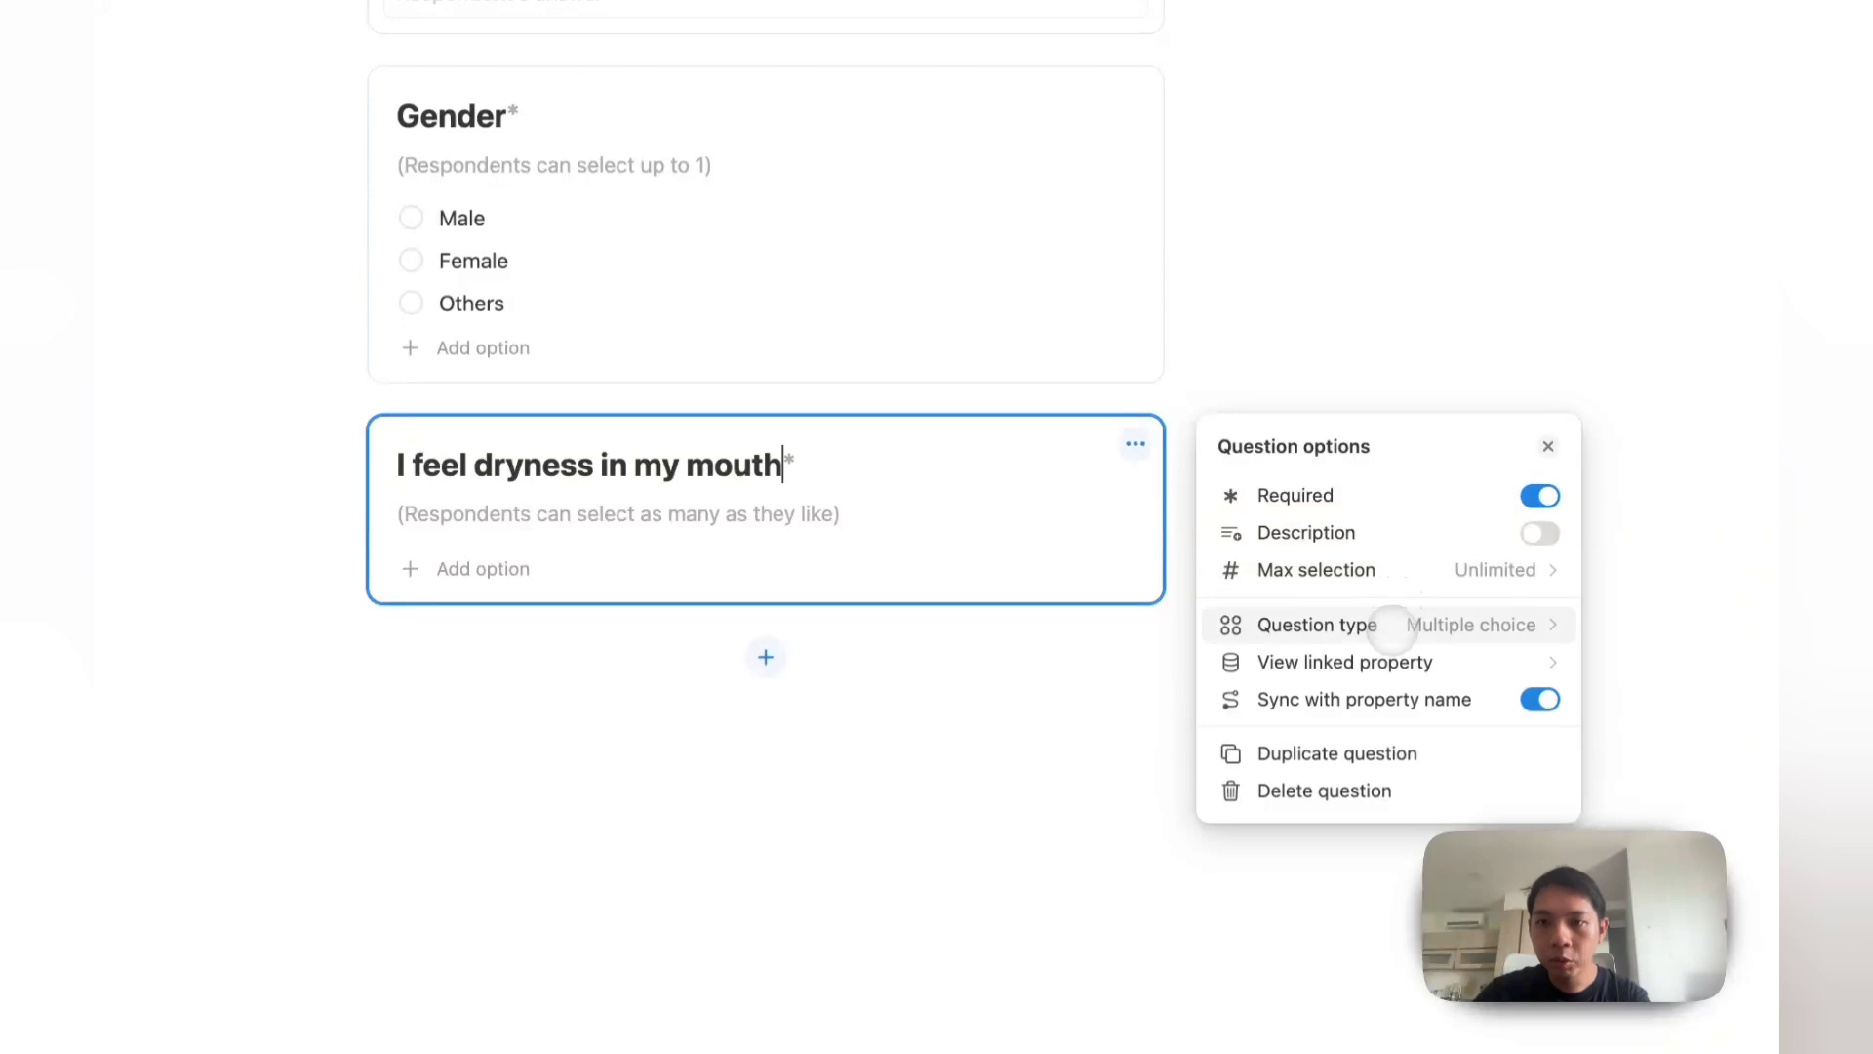
left_click(1412, 580)
left_click(1410, 648)
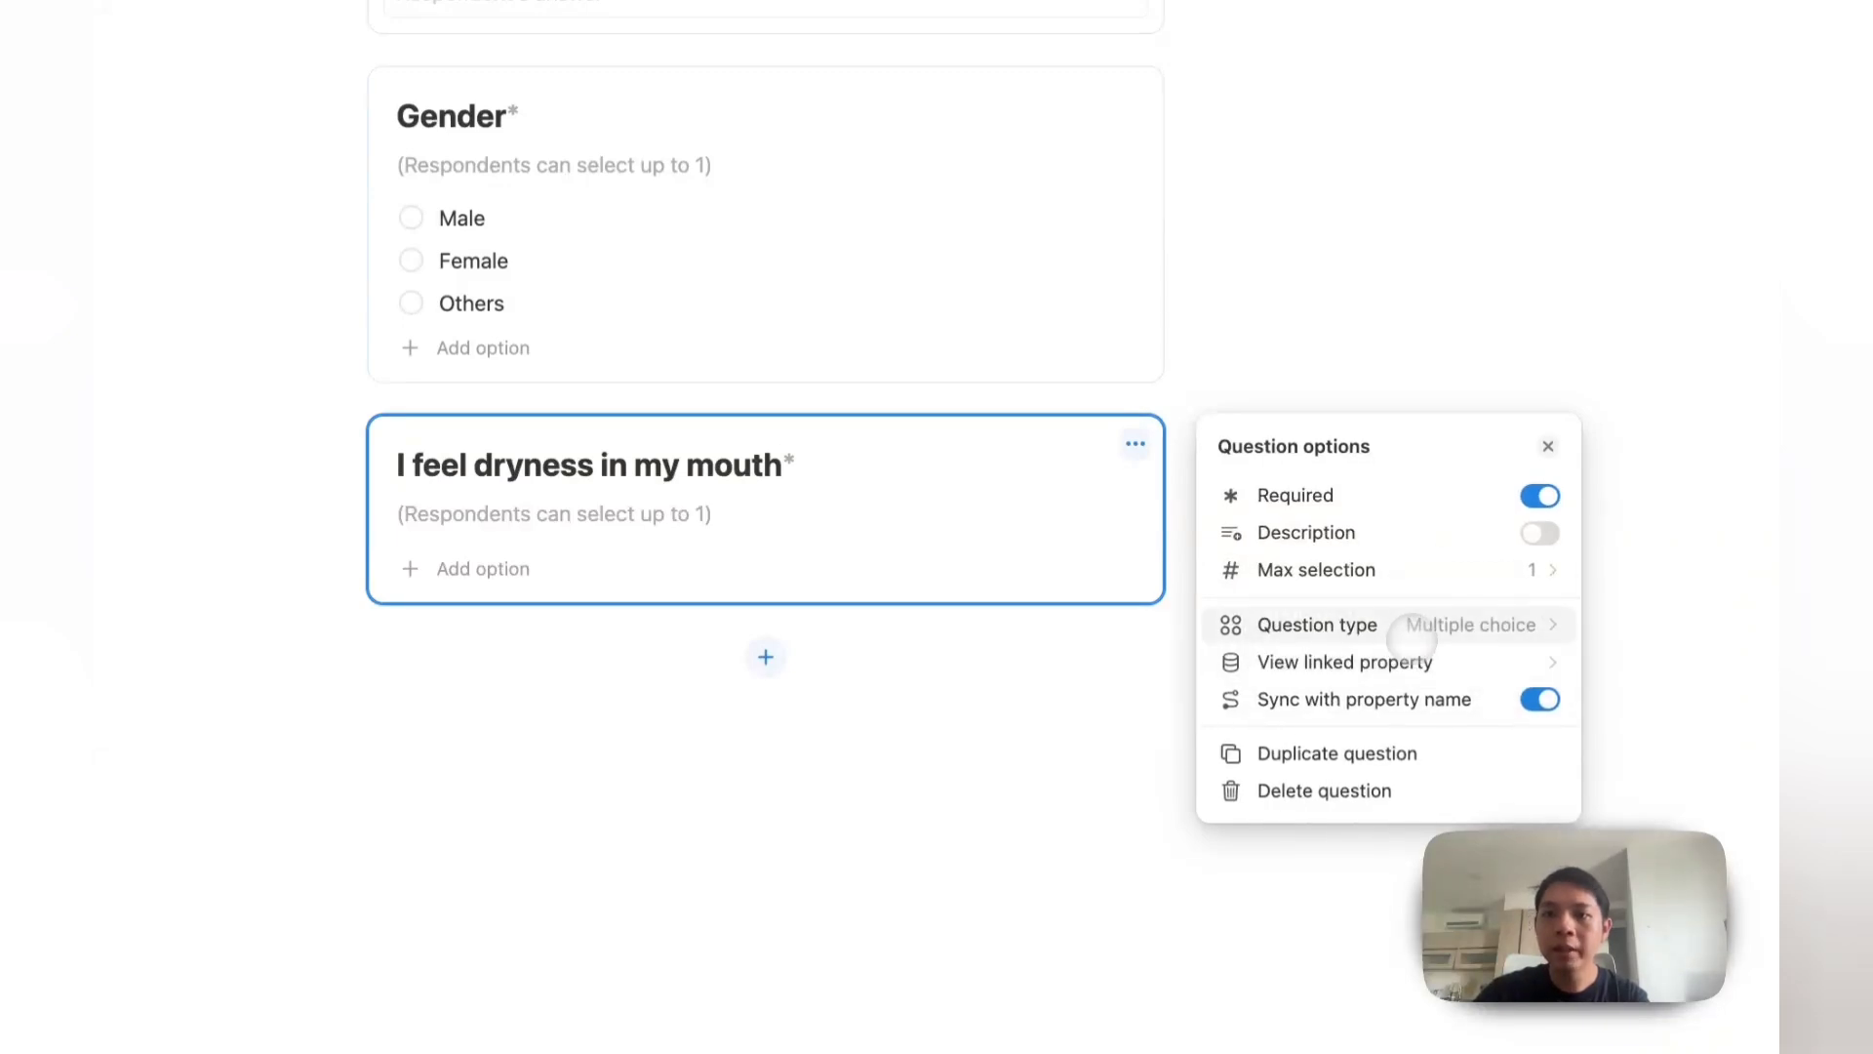
left_click(496, 576)
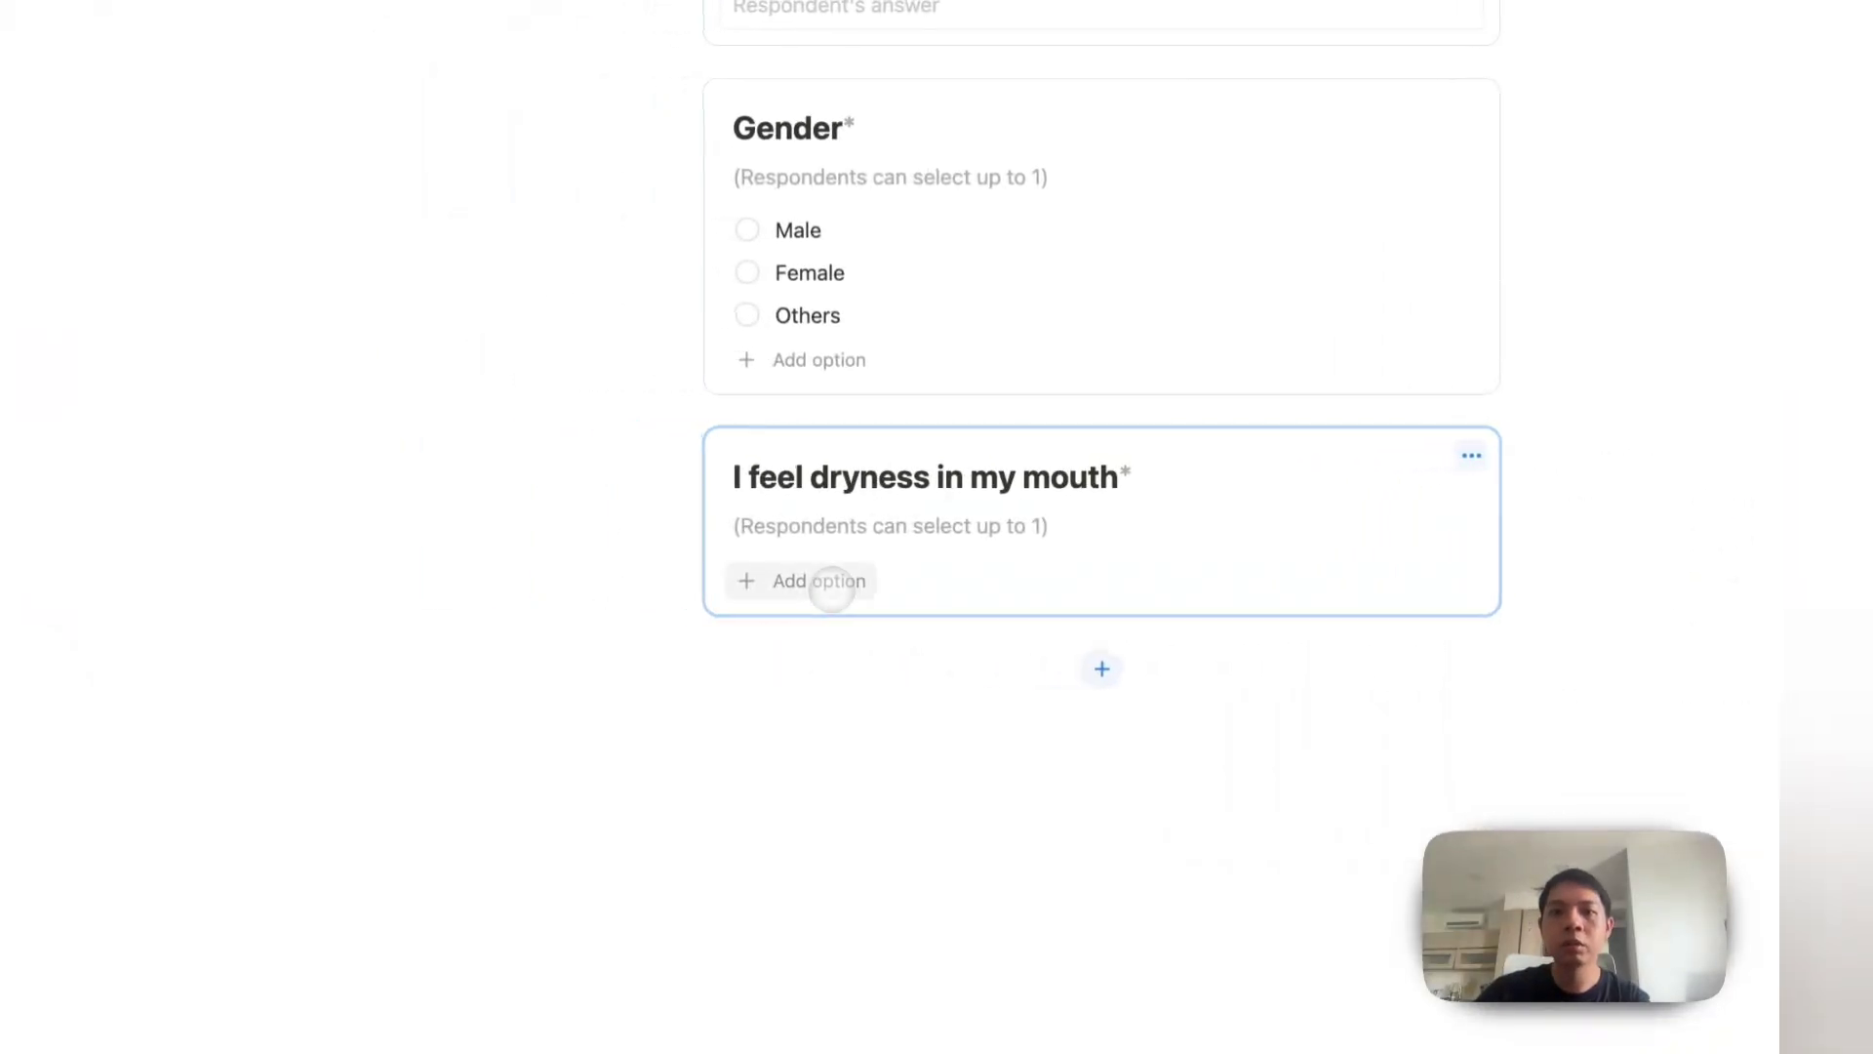
Step: Give the question the options Never, Sometimes, Often and Almost Always
left_click(830, 585)
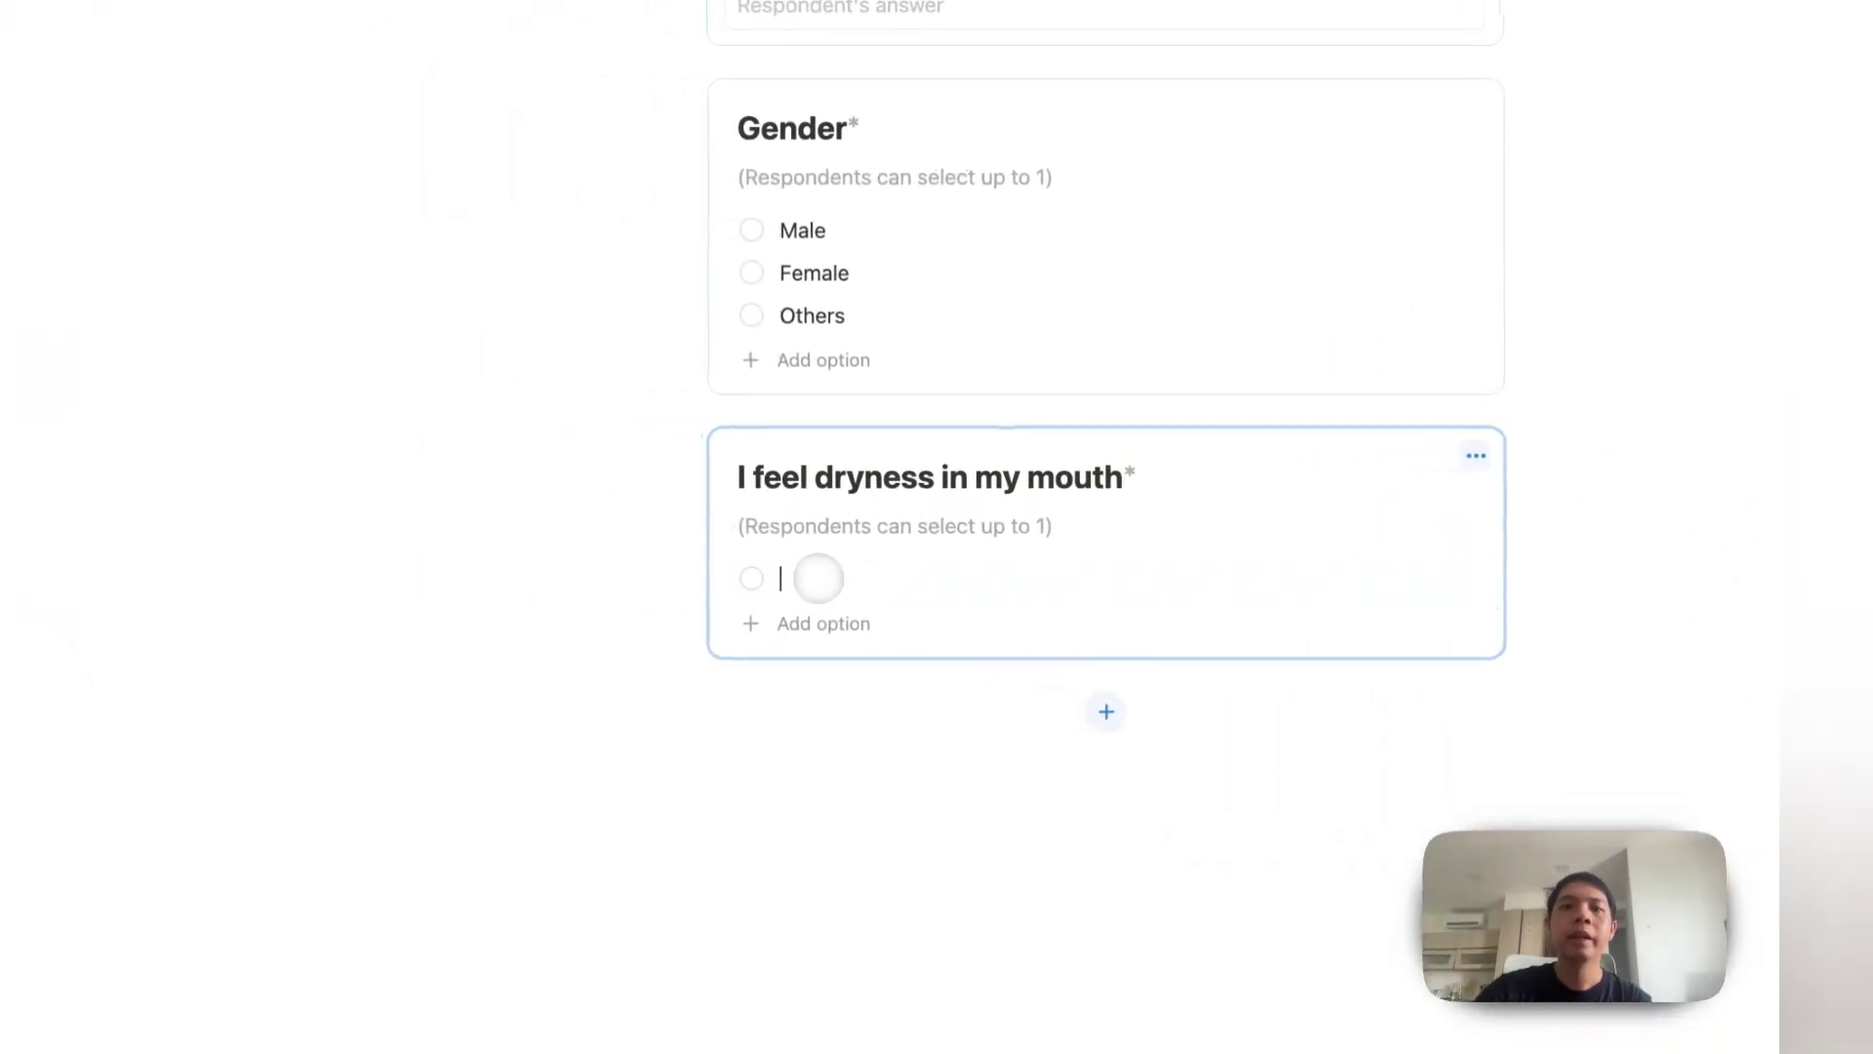
type("Never")
left_click(845, 628)
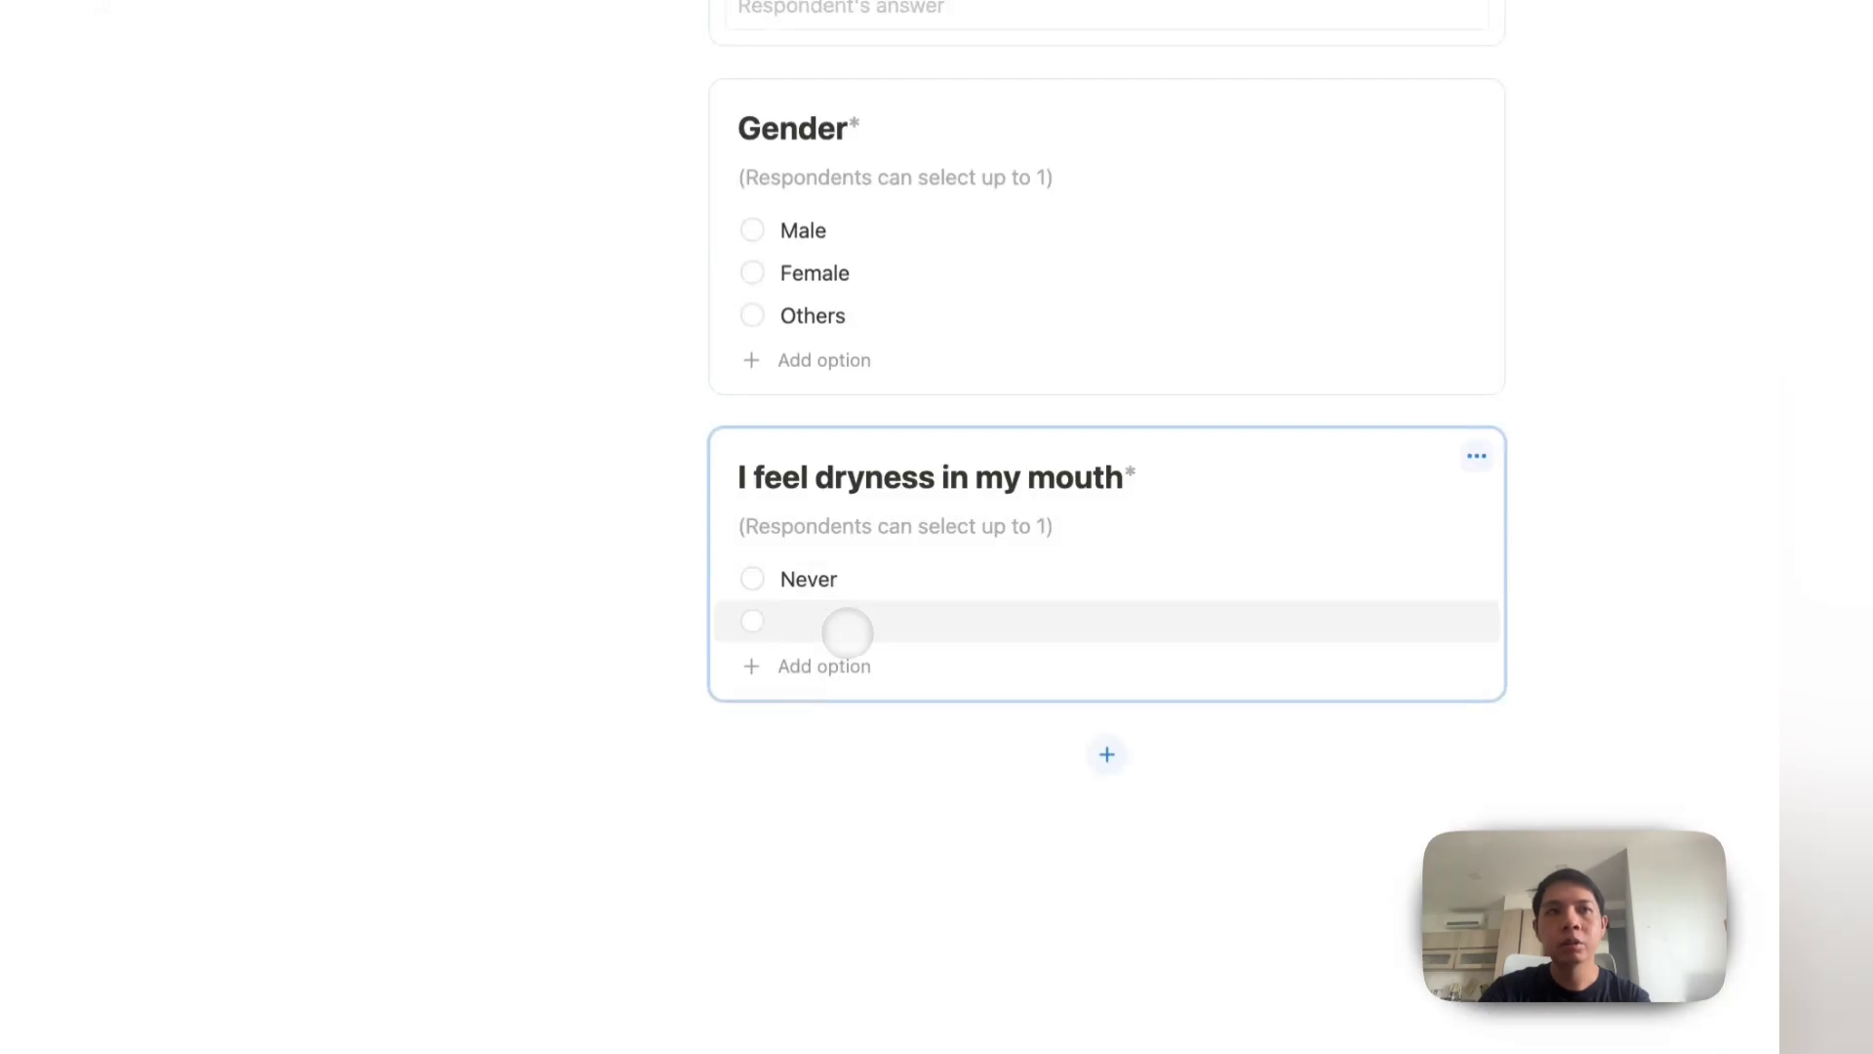
type("Sometimes")
left_click(839, 666)
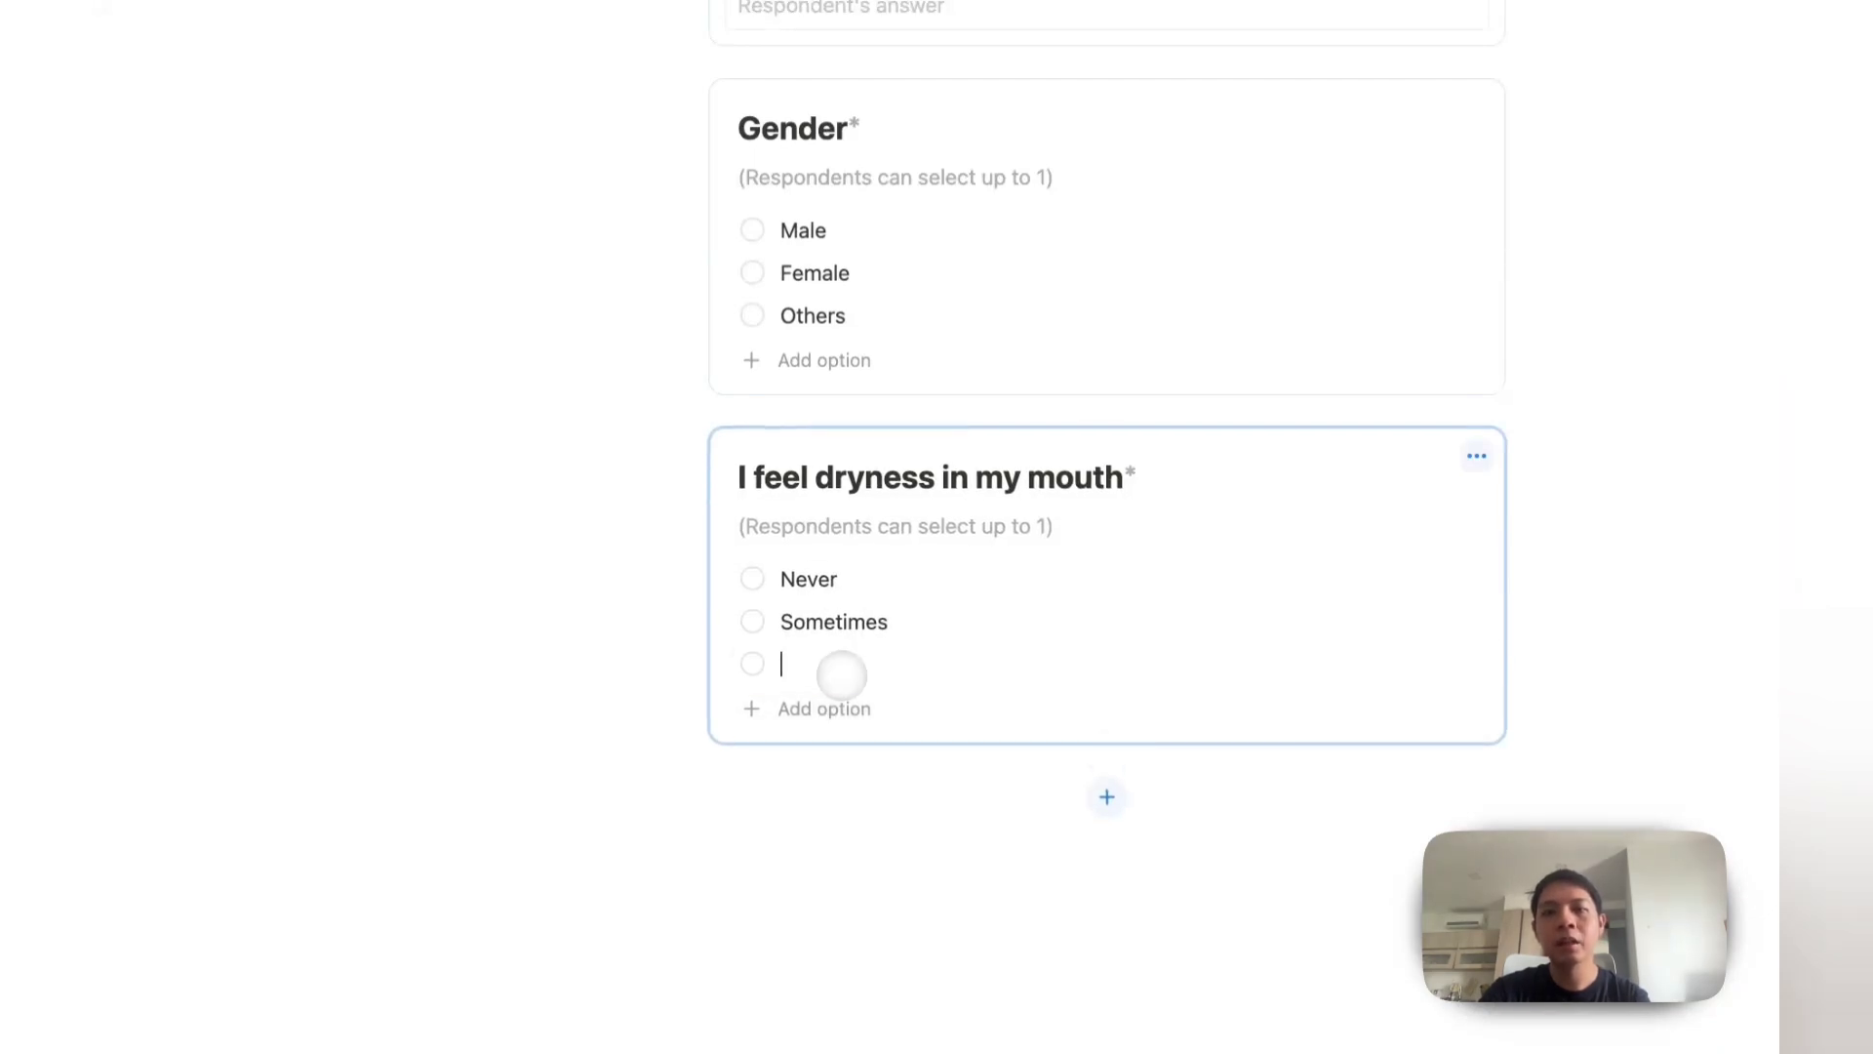
left_click(805, 709)
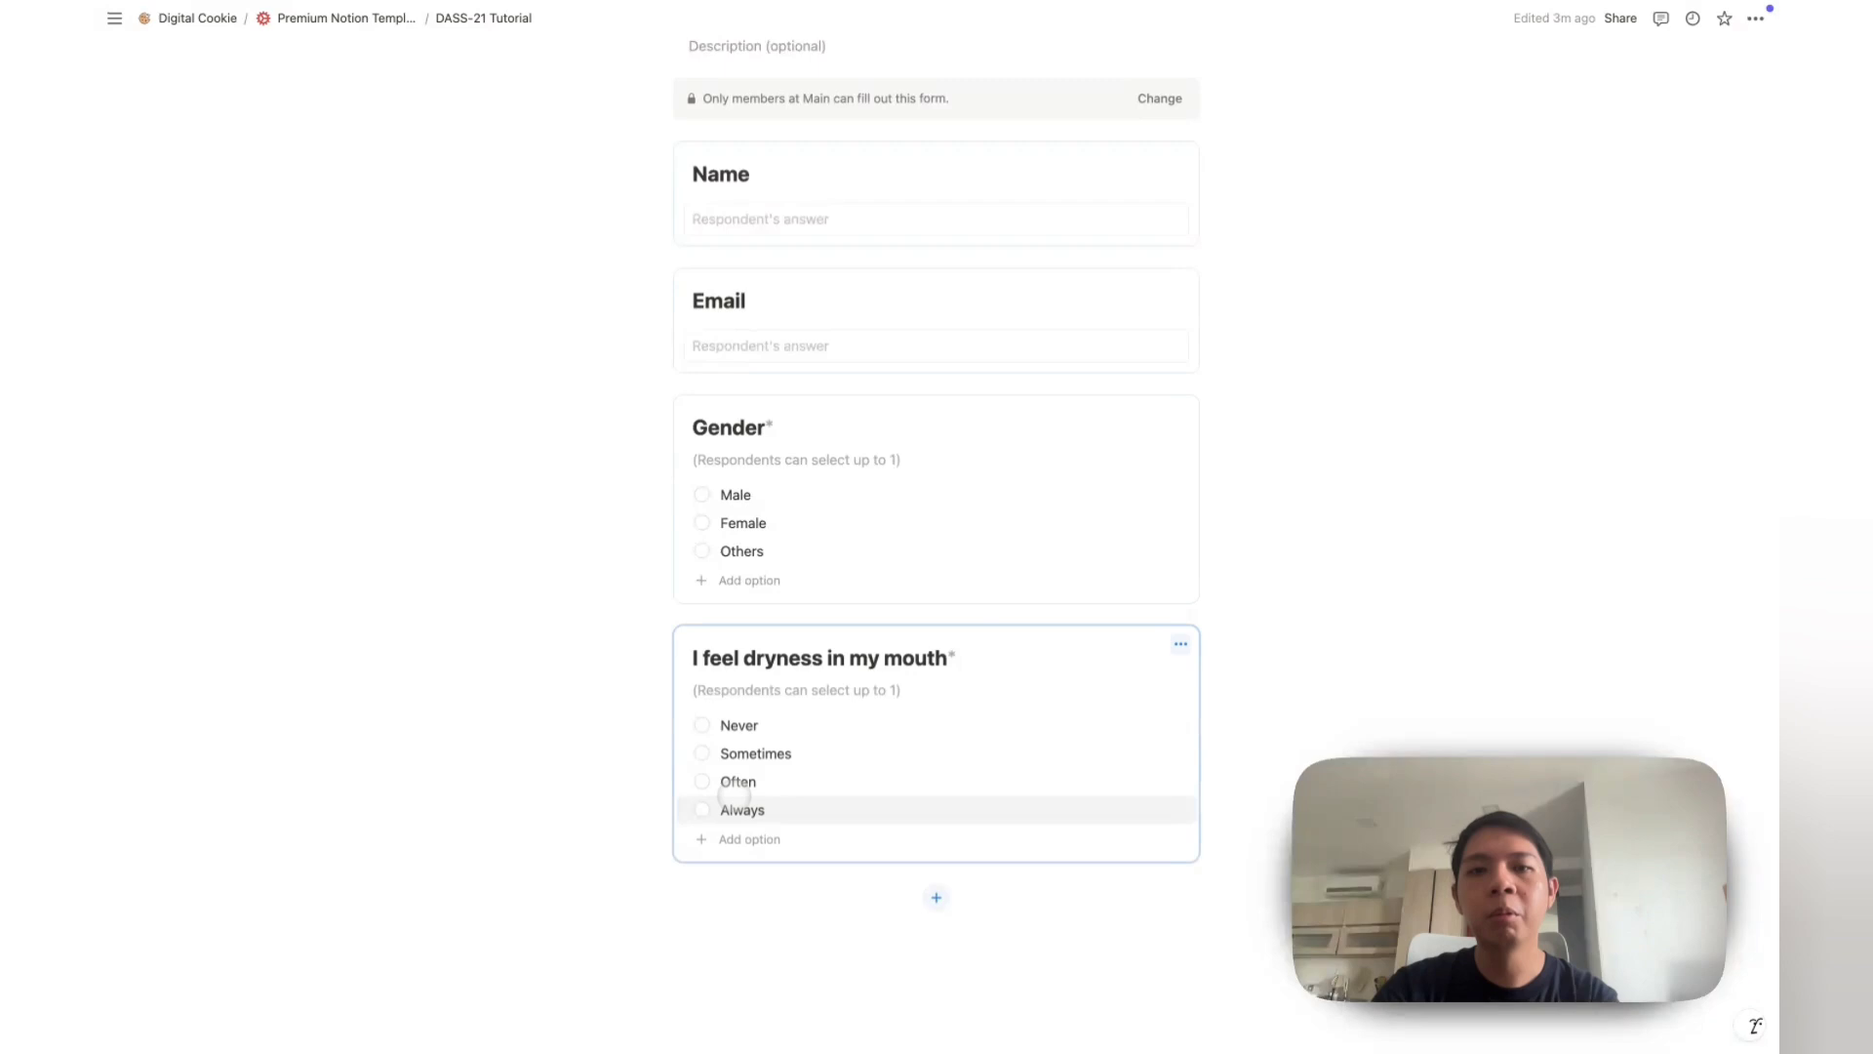
double_click(822, 710)
type("AL")
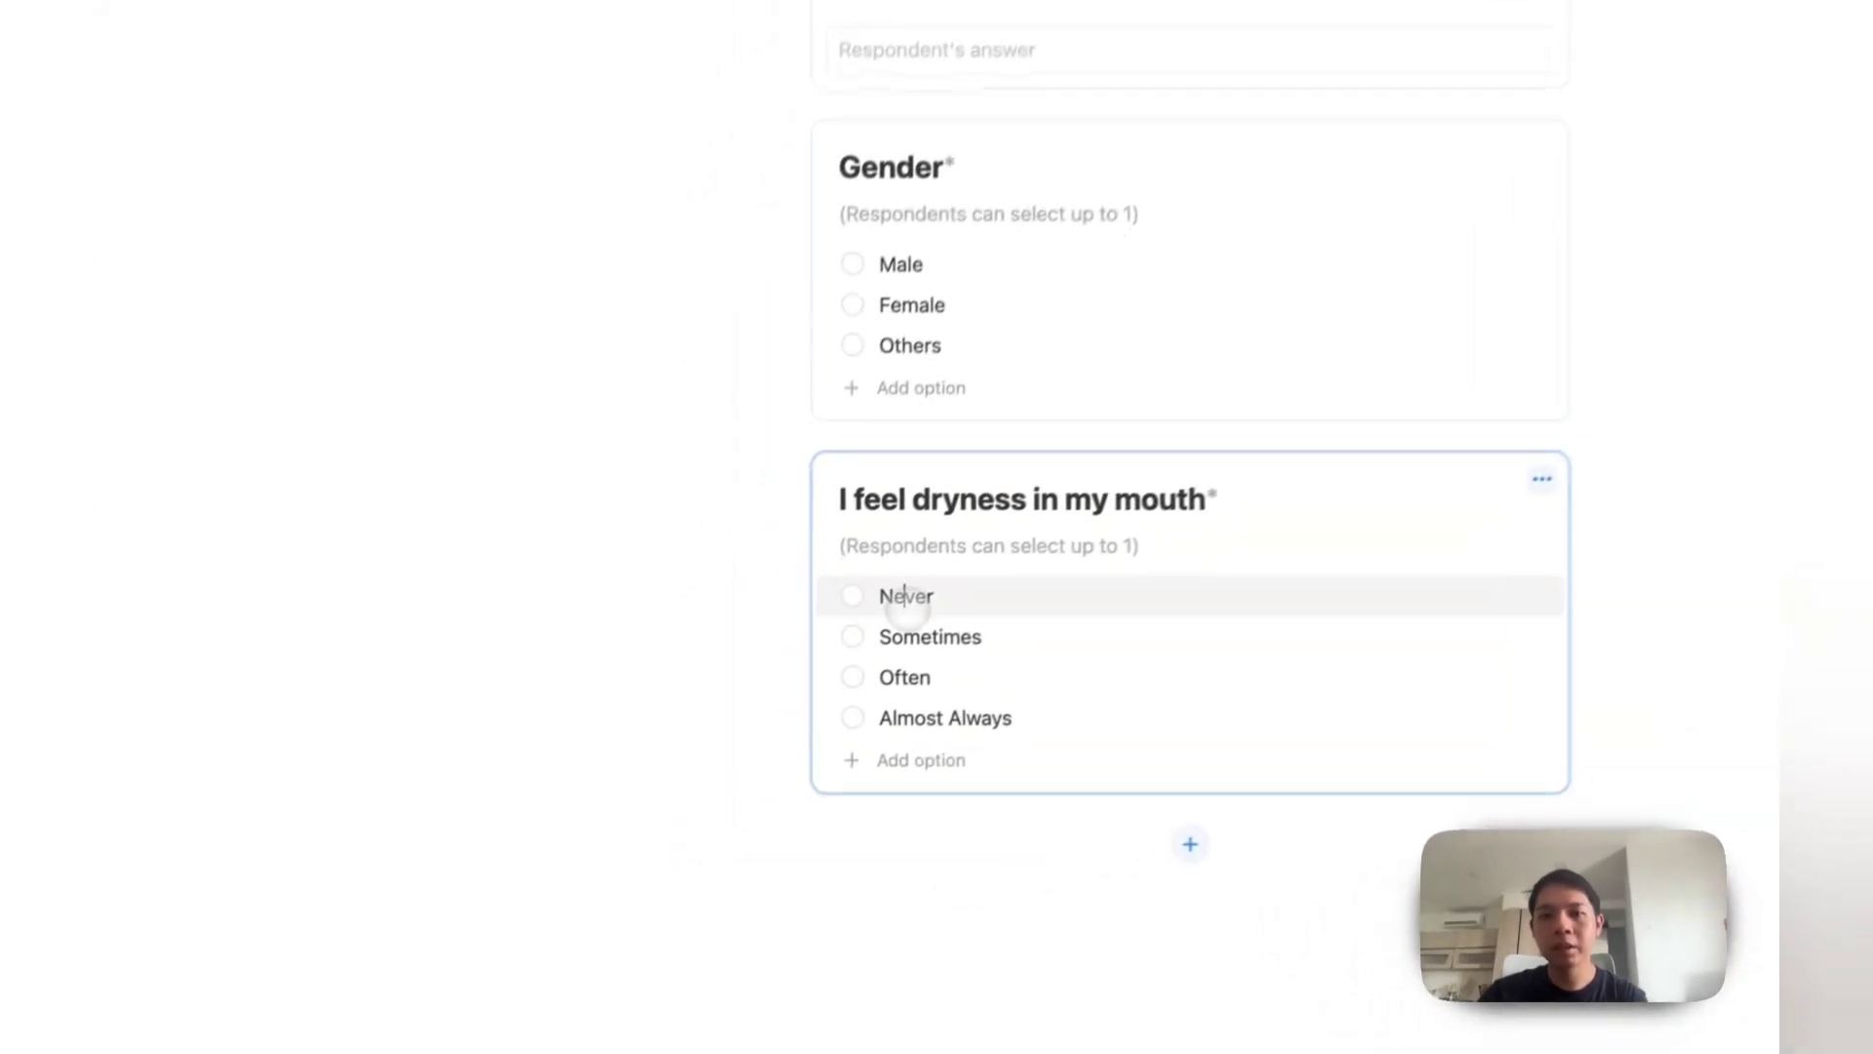
type("0.")
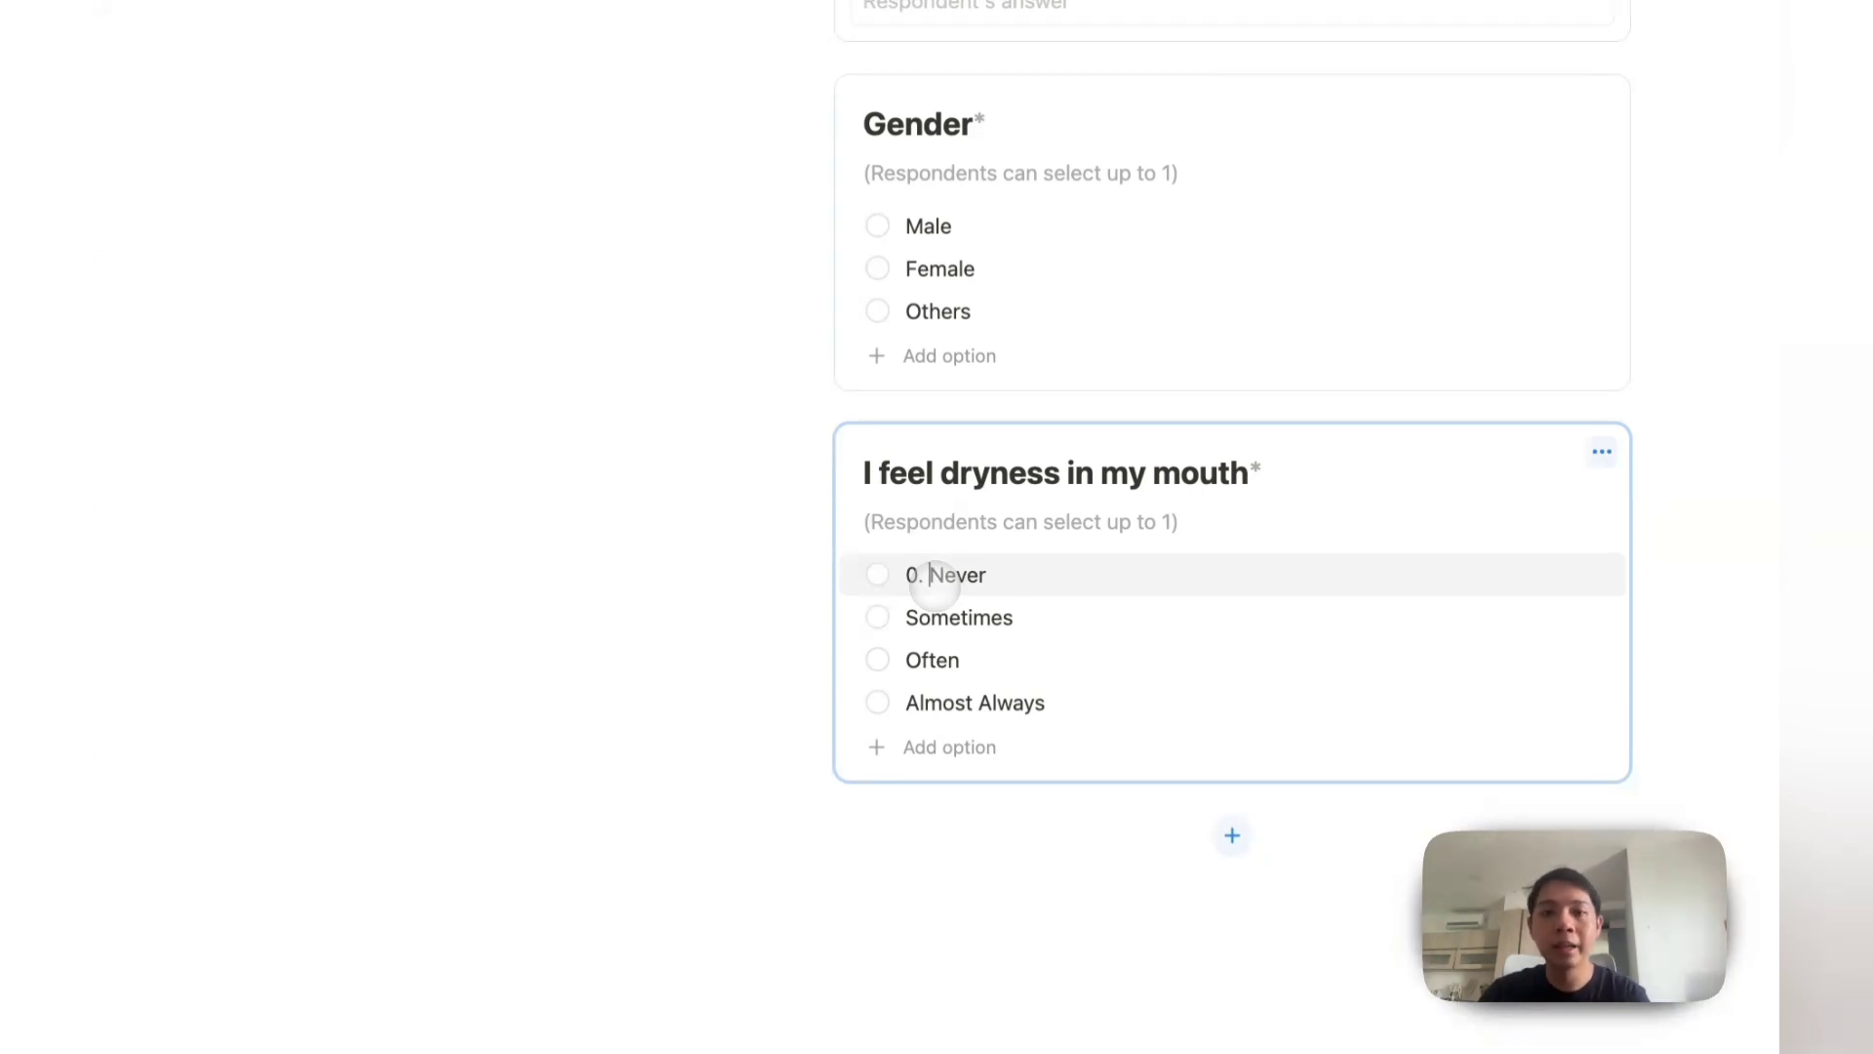
Step: Prefix the options with scores: 0. Never, 1. Sometimes, 2. Often, 3. Almost Always
left_click(912, 617)
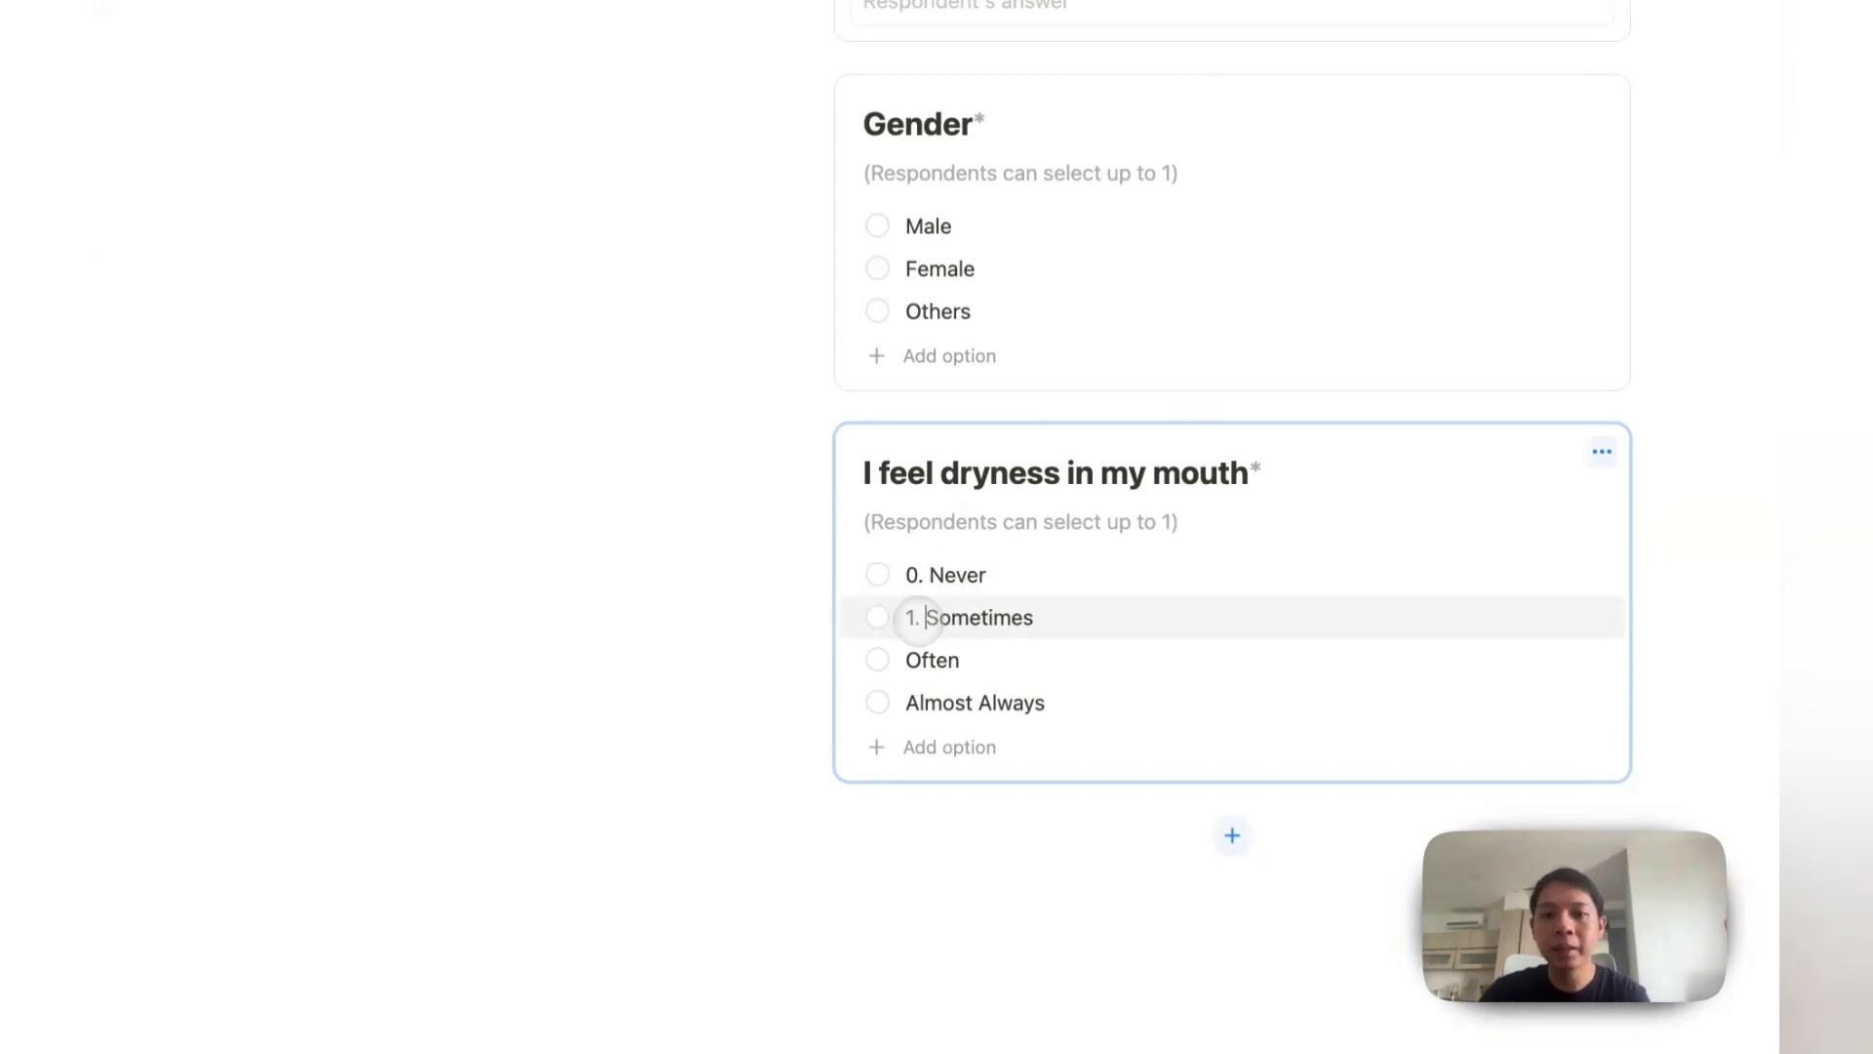
left_click(910, 660)
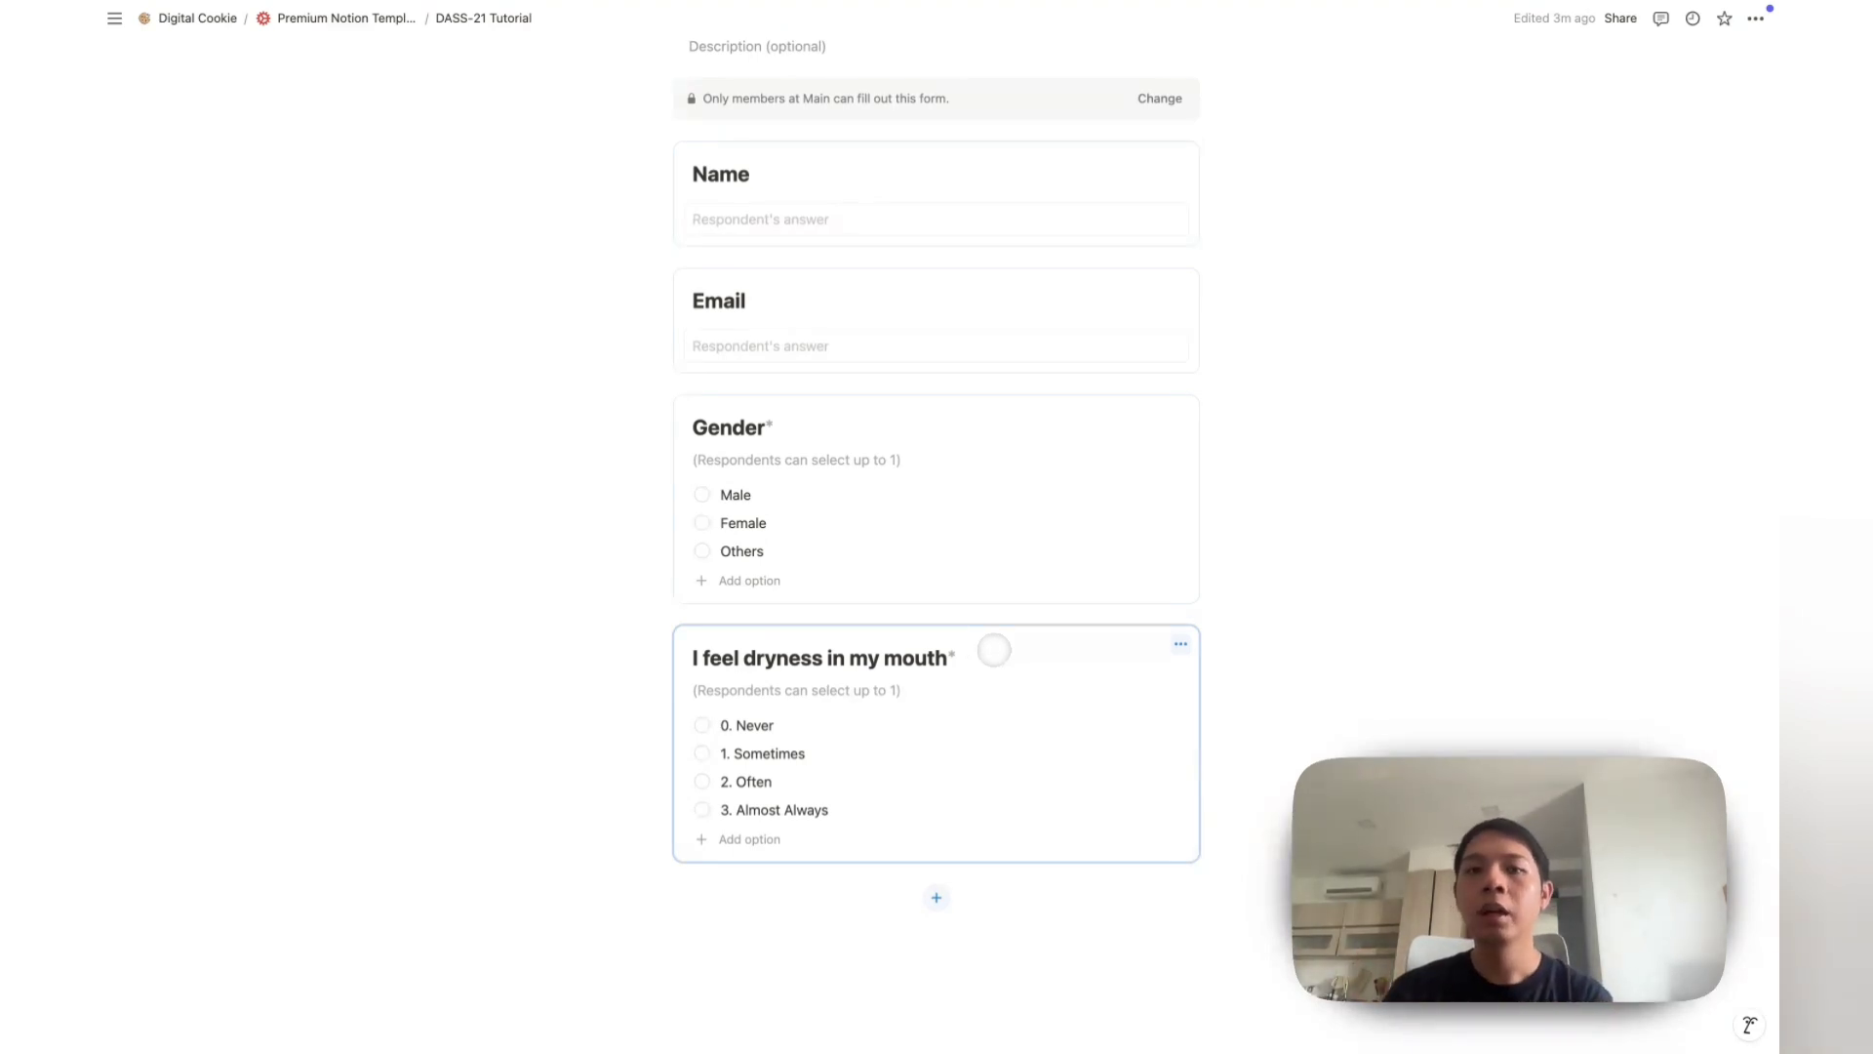
Step: Turn on a description for the dryness question and type 'Anxiety' into it
left_click(1180, 644)
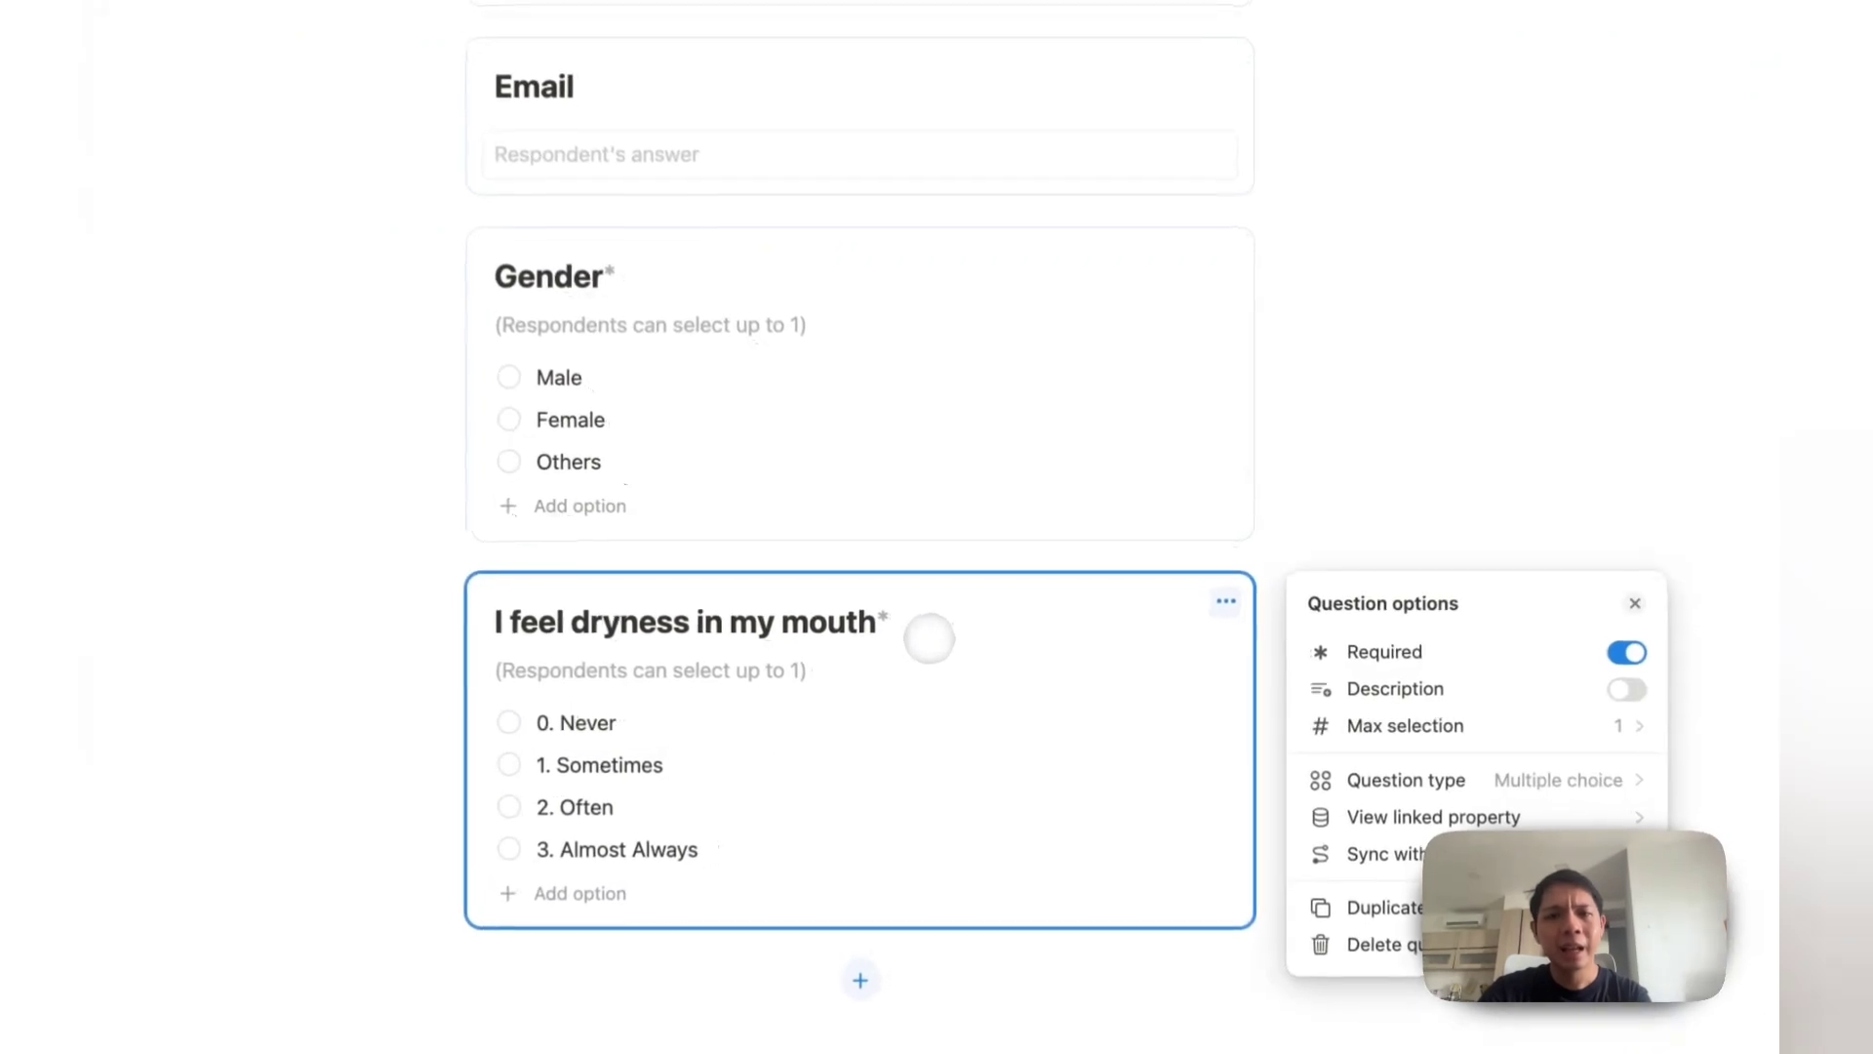
left_click(1366, 688)
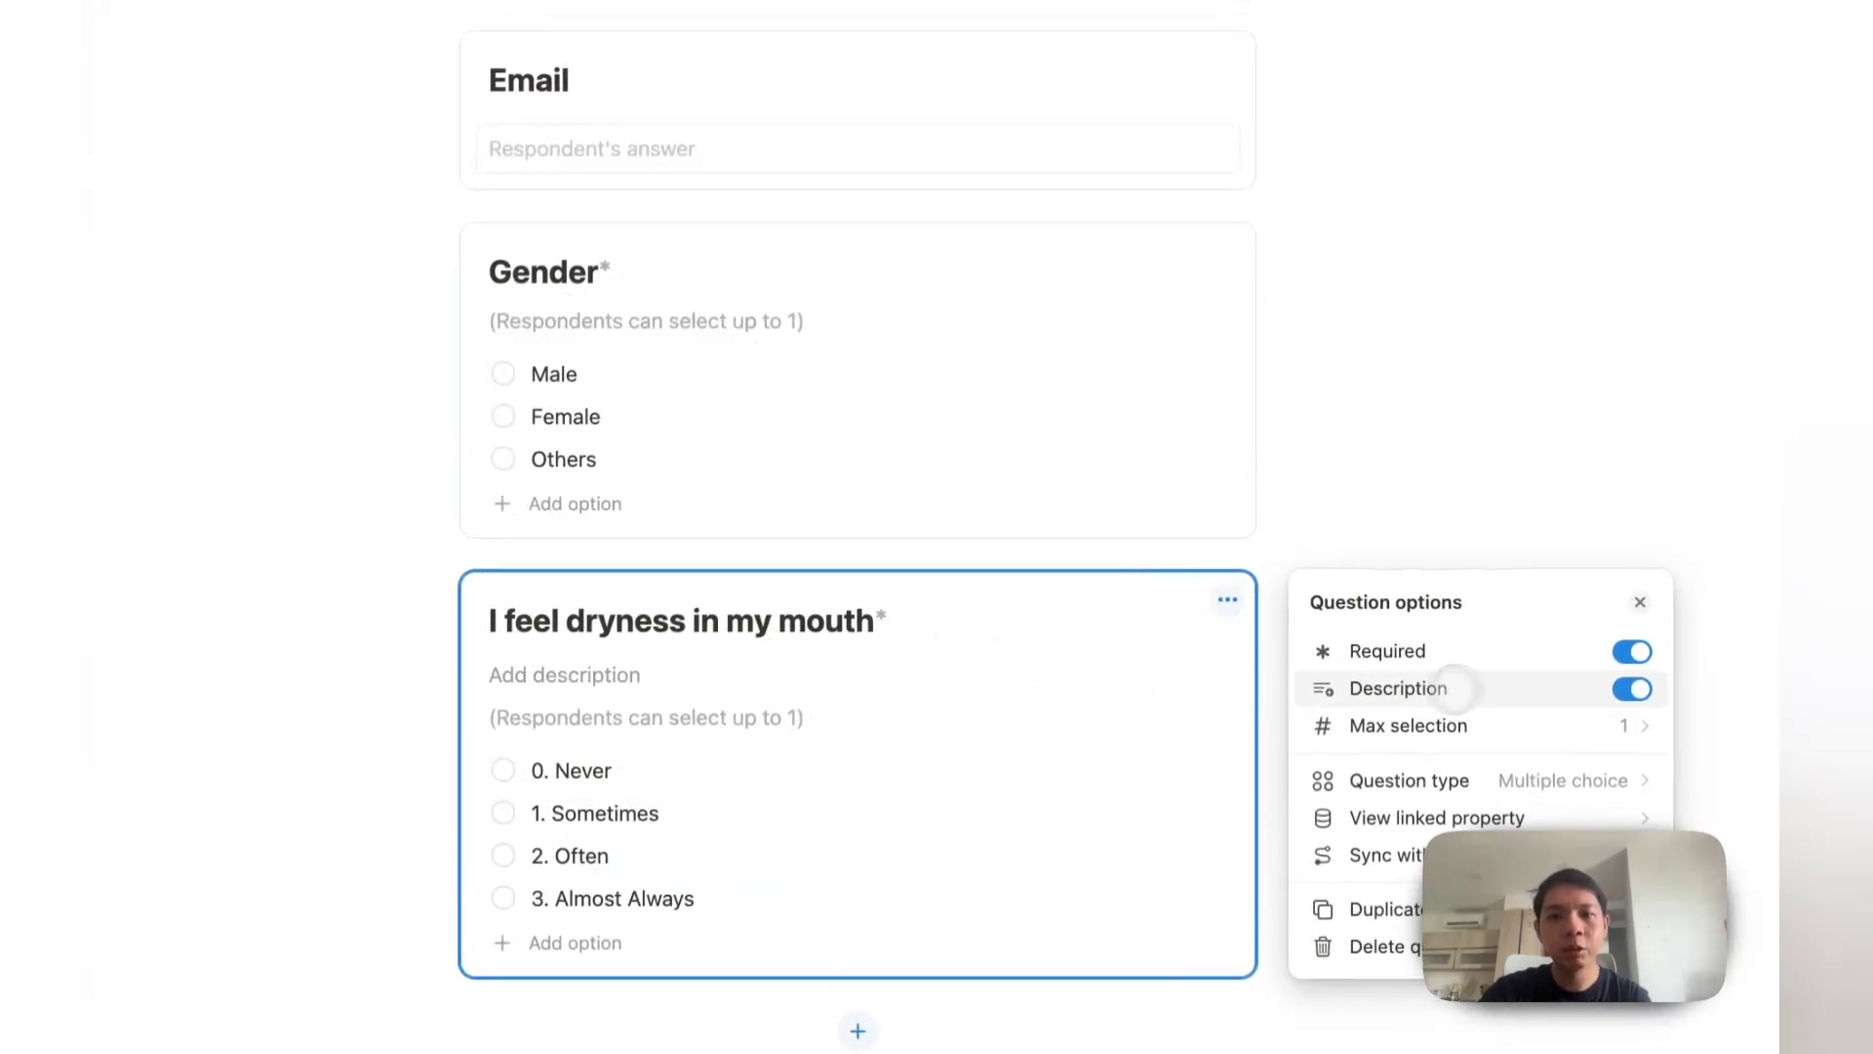
left_click(651, 672)
type("Anxiety")
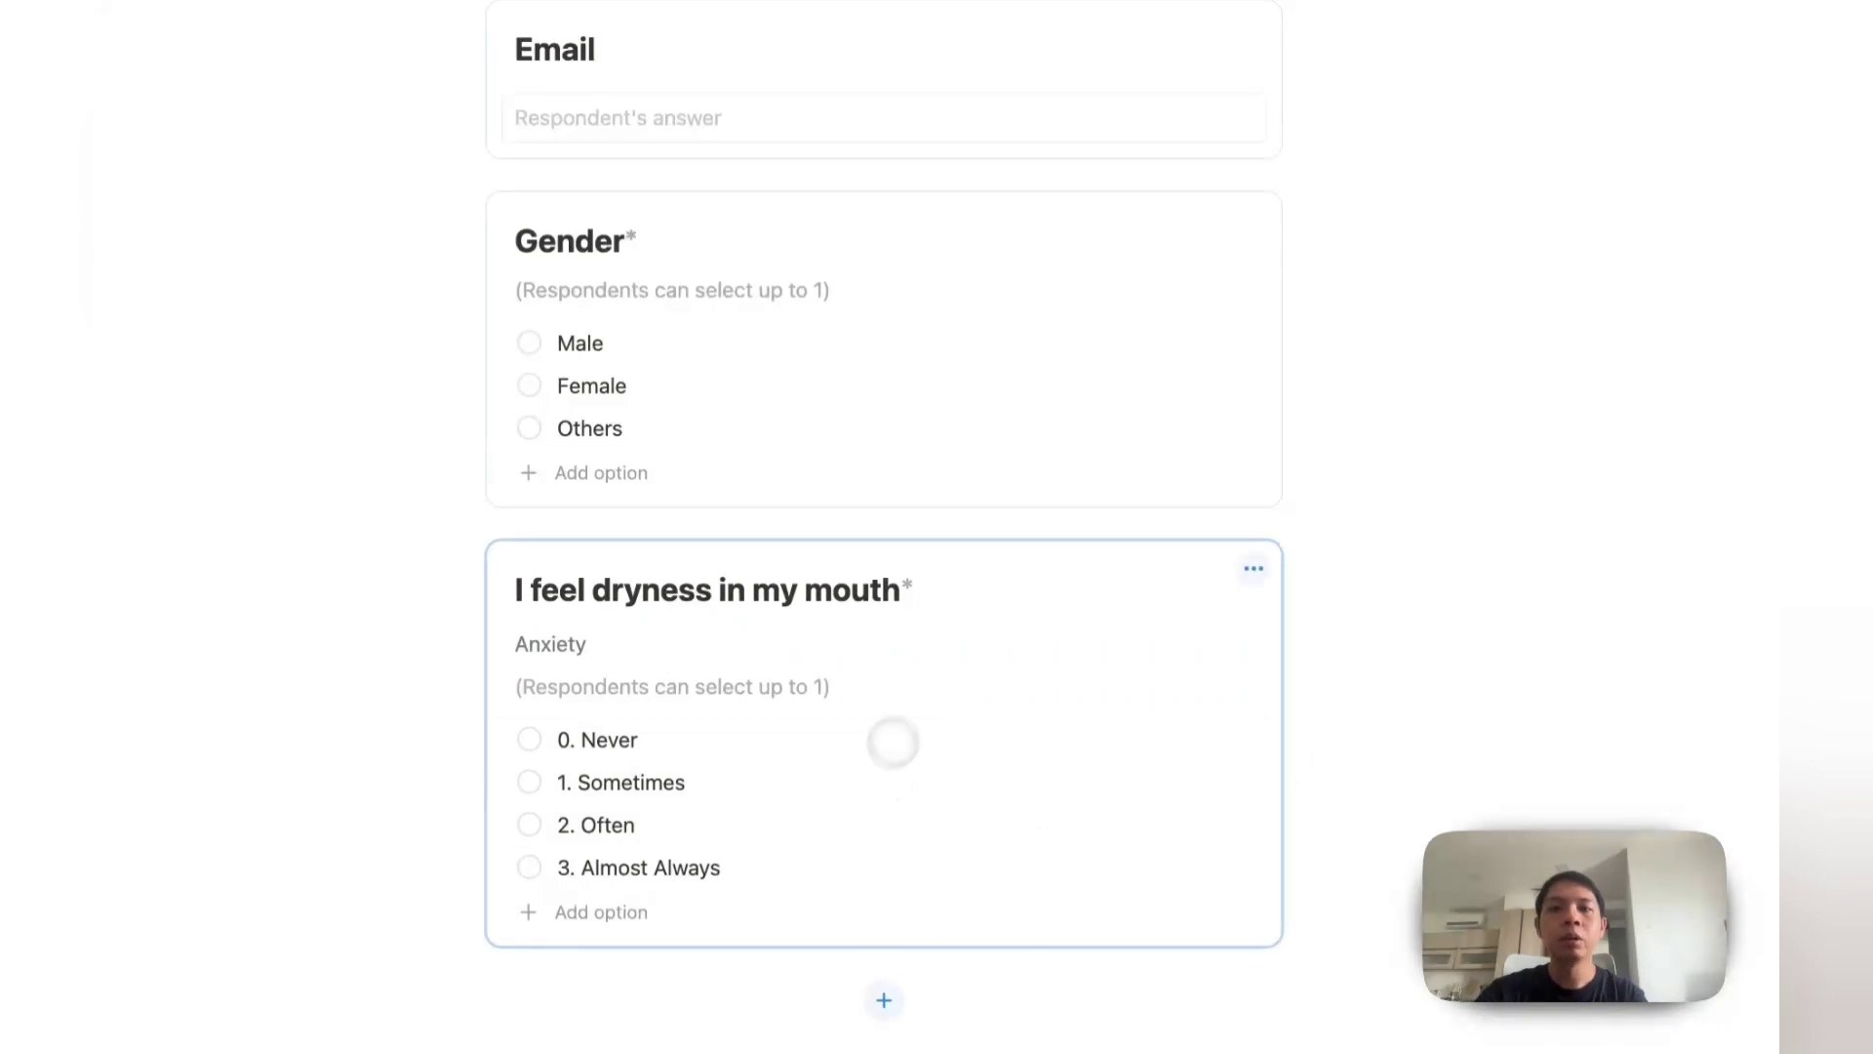
Step: Duplicate the dryness question and title the copy 'Anxiety 2'
left_click(1251, 574)
left_click(1390, 878)
type("Anxiety 2")
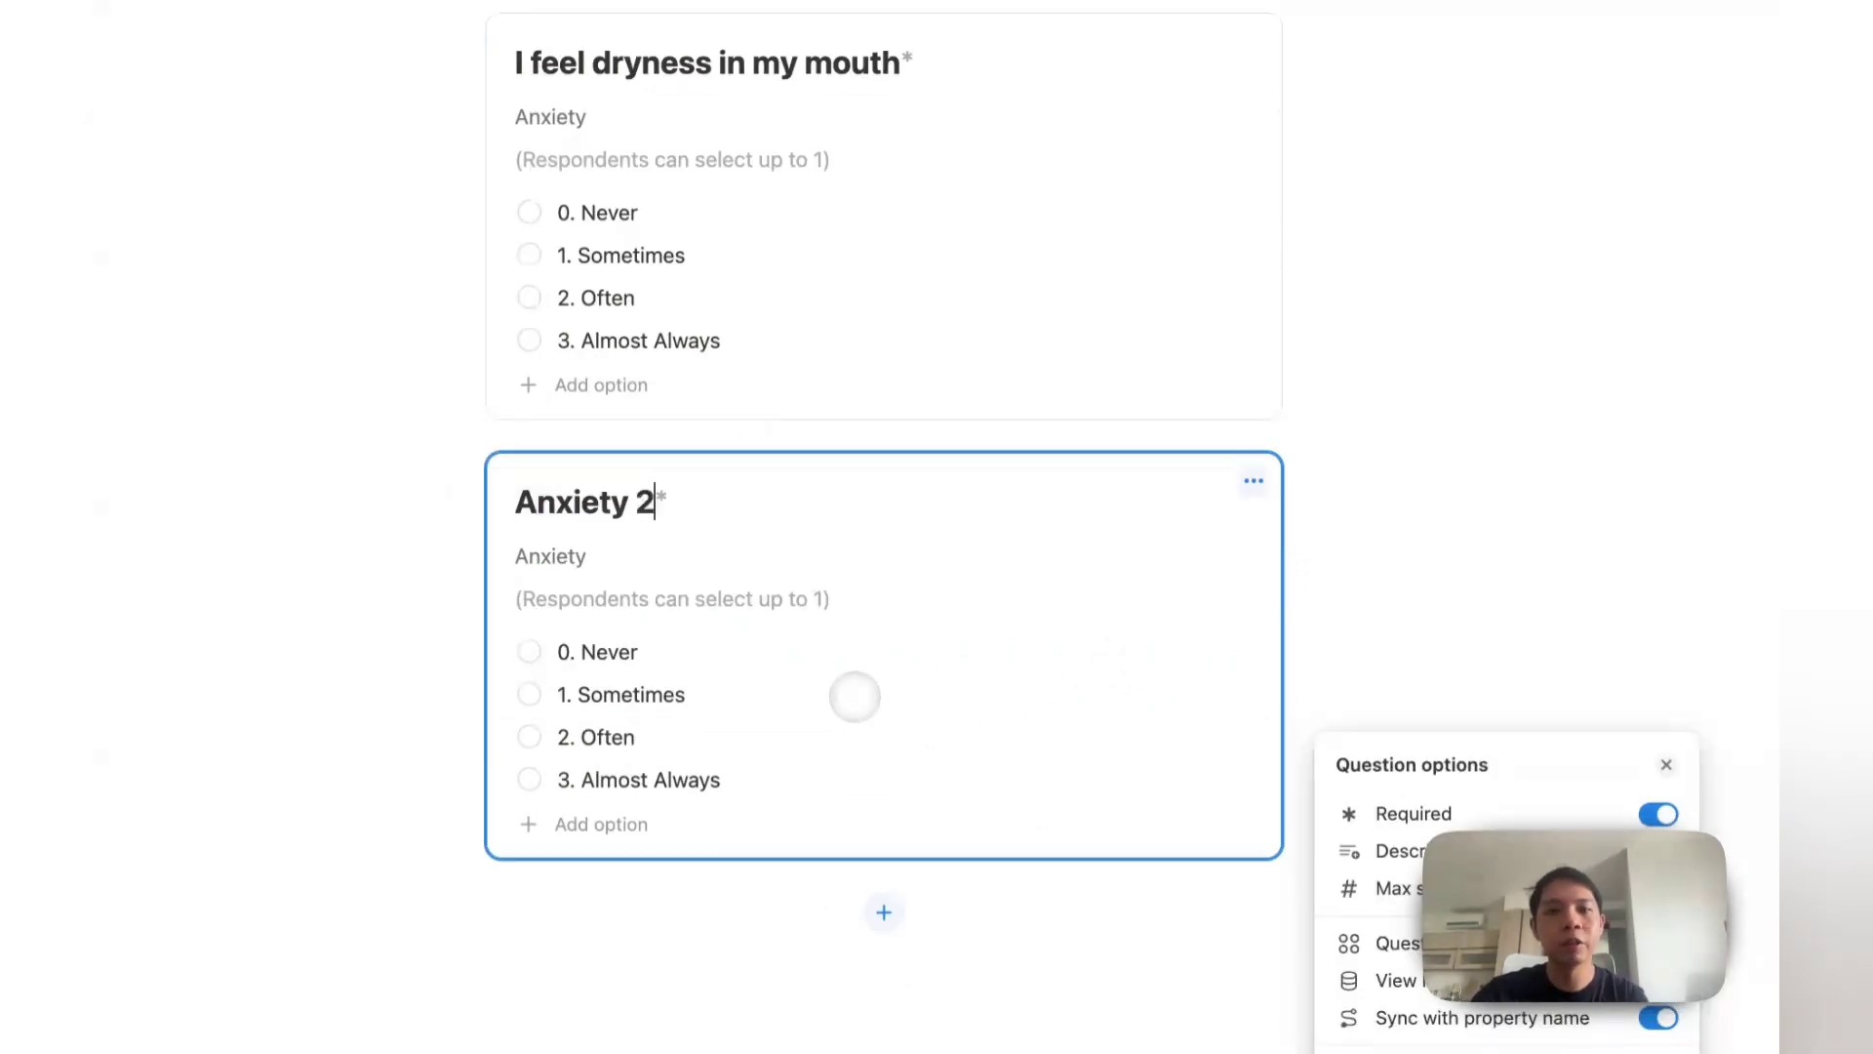
left_click(360, 423)
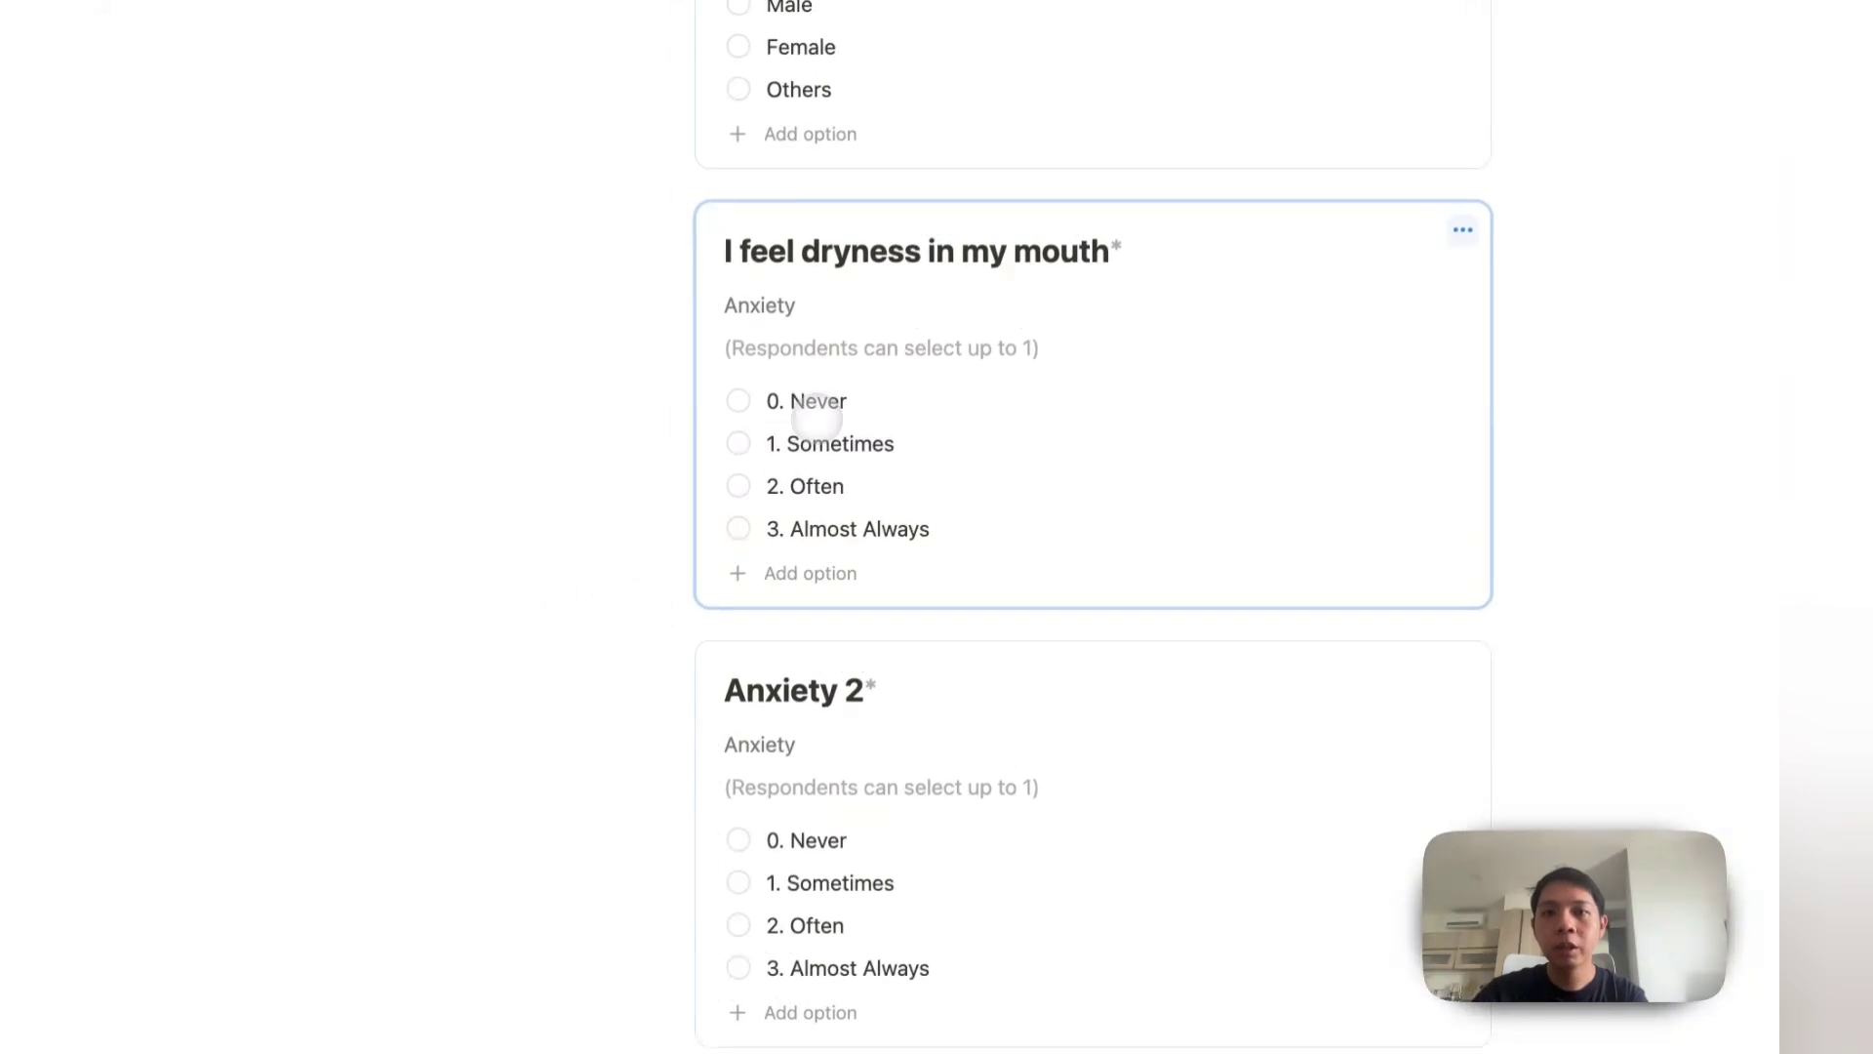
Step: Append '(Anxiety 1)' to the original dryness question's title, fixing the typo
left_click(843, 258)
key("Right")
type("(")
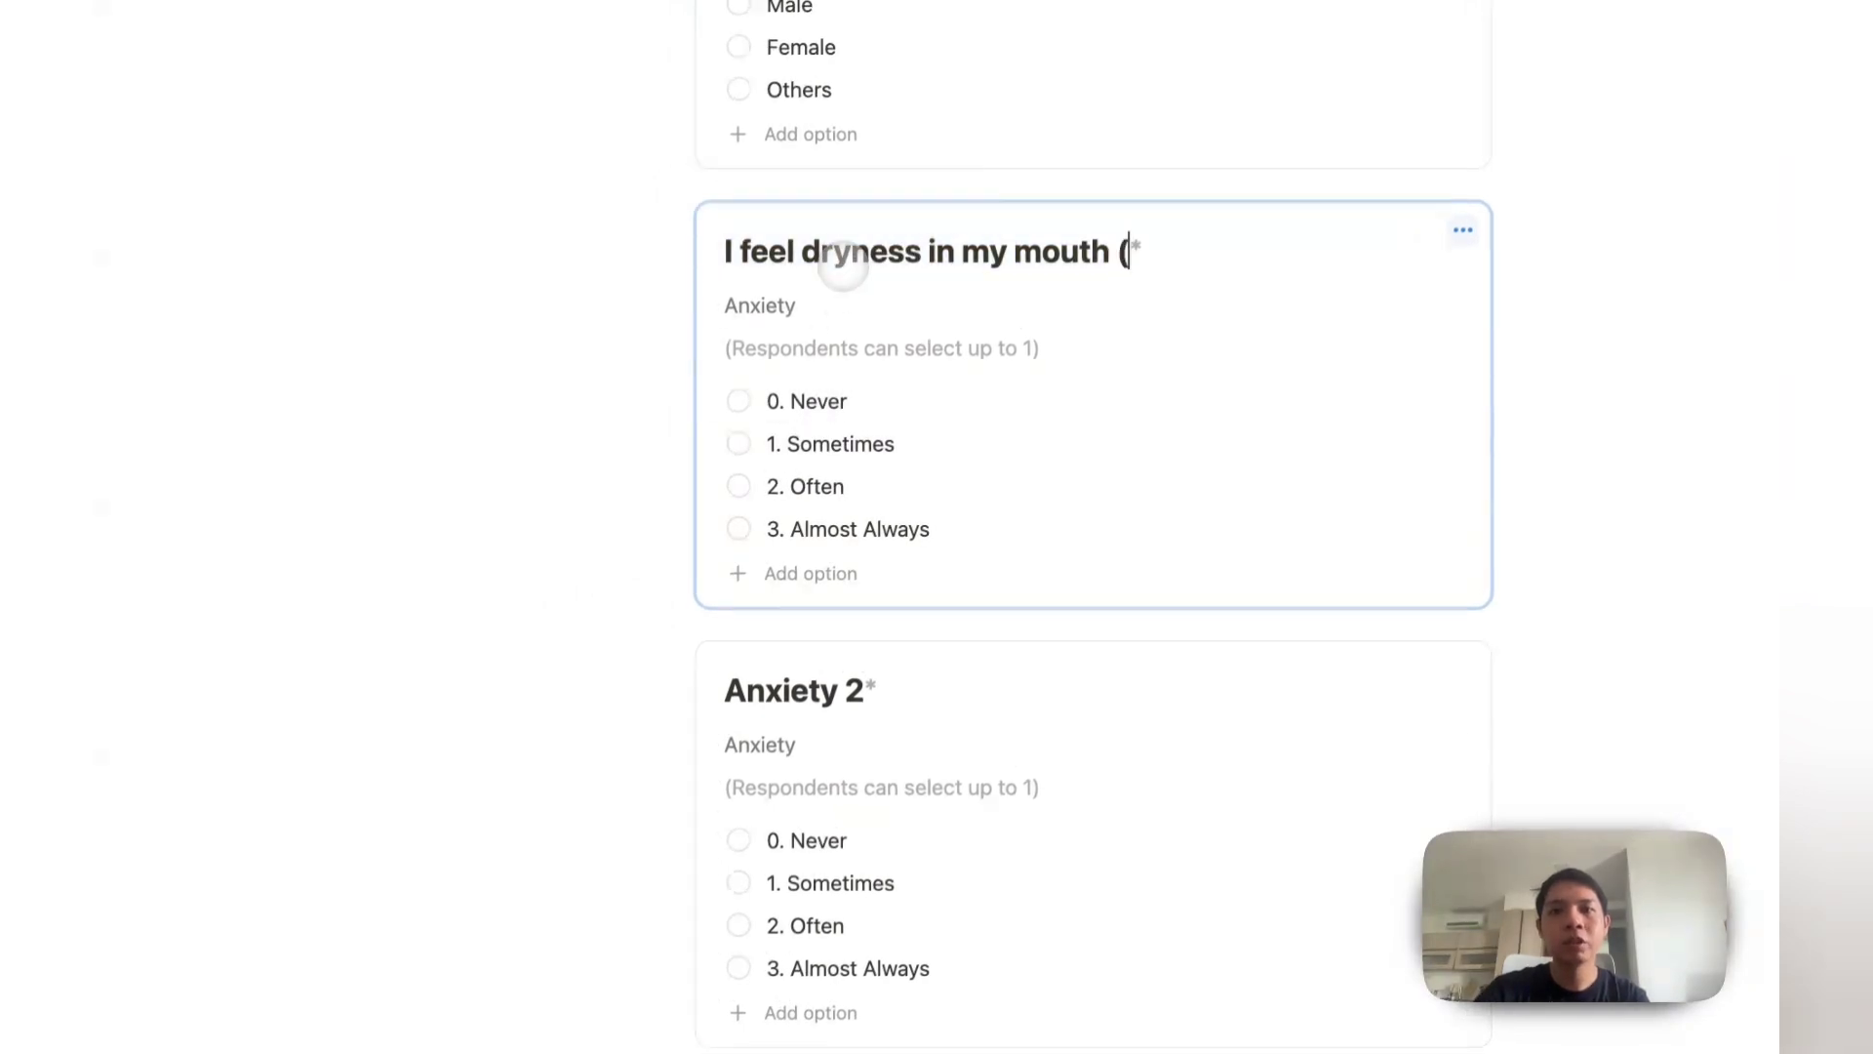
type("Axiety")
type(" 1")
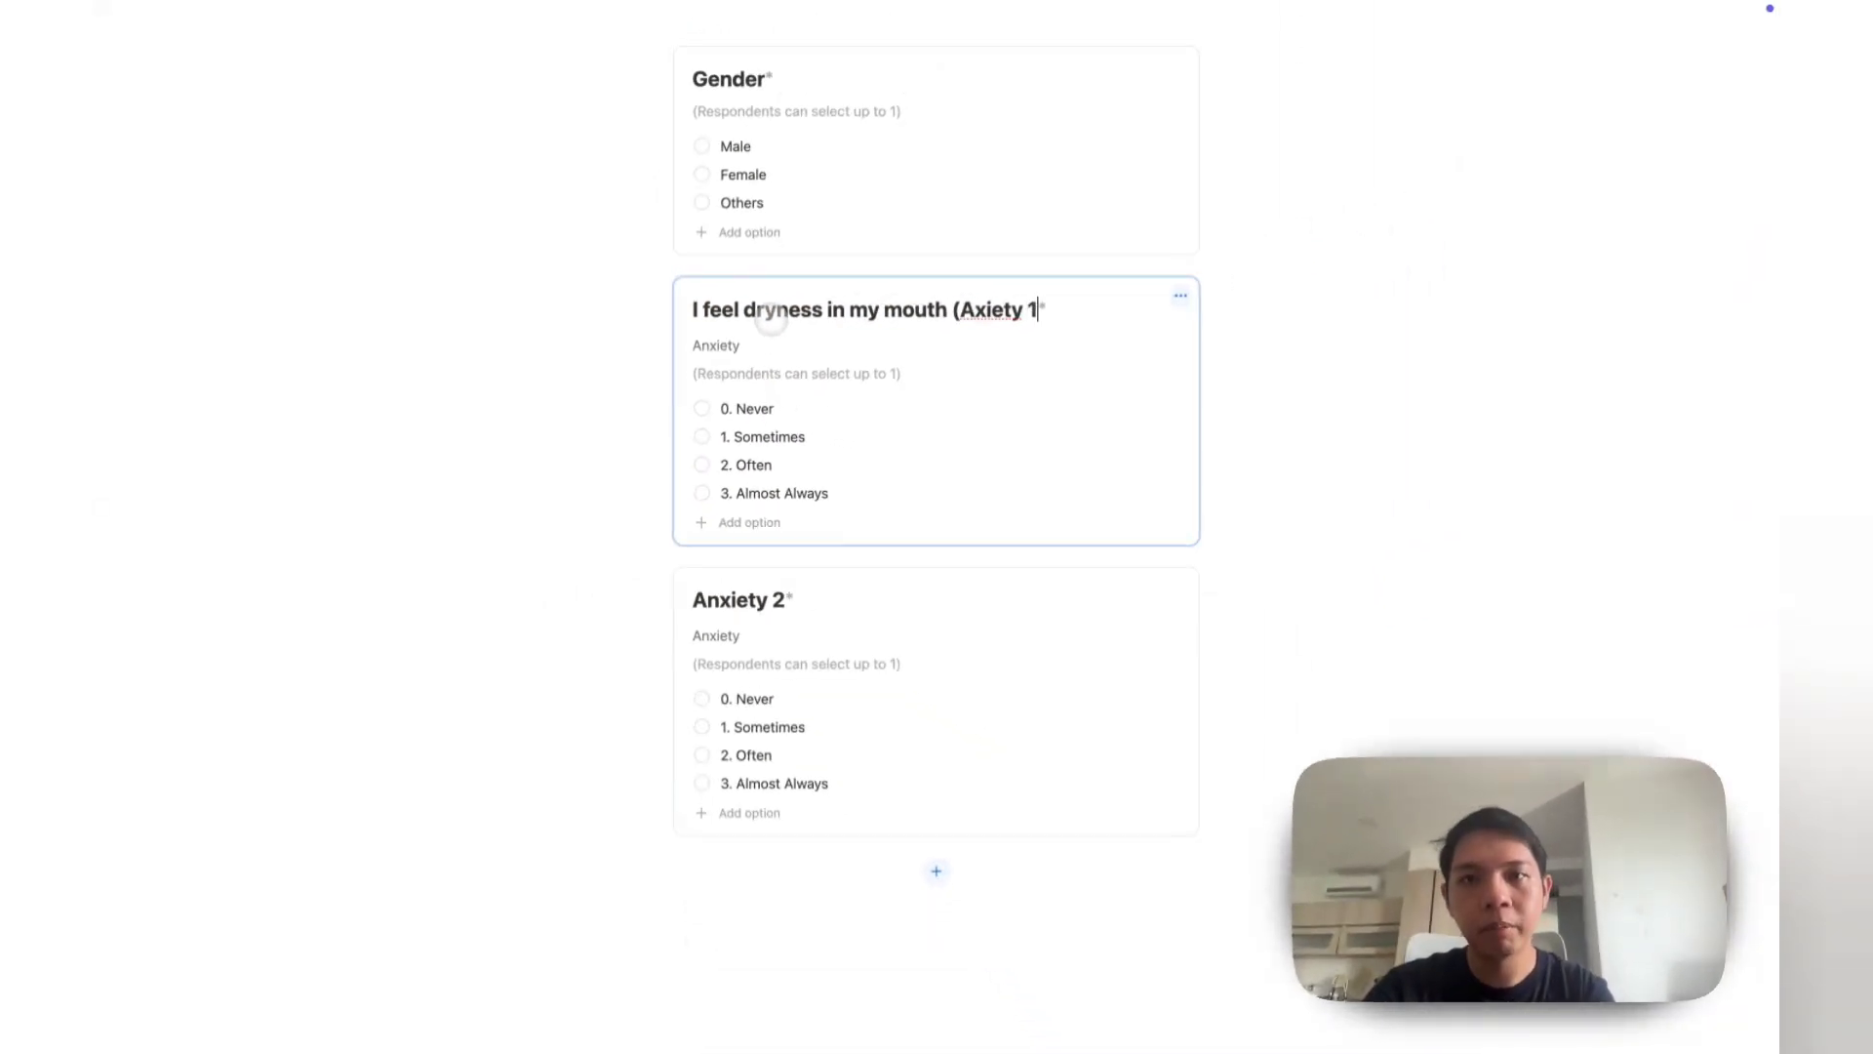
type(")")
left_click(975, 309)
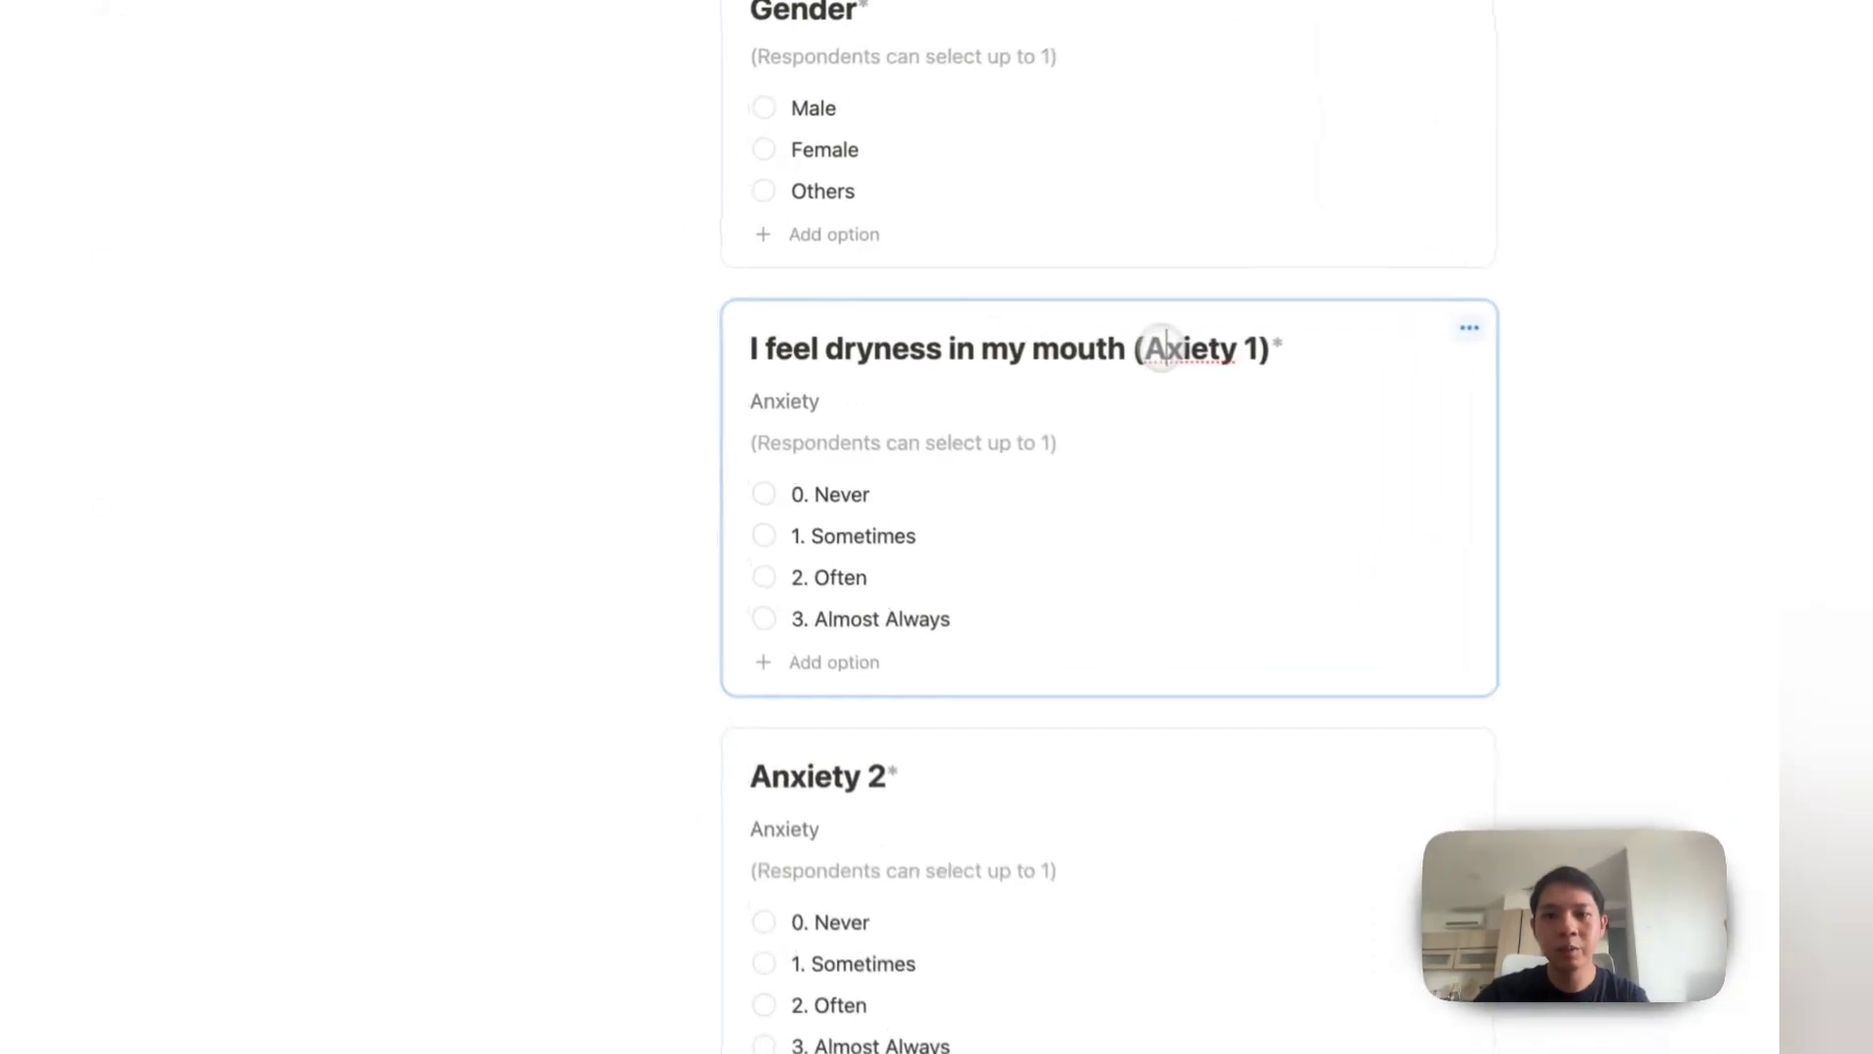
type("n")
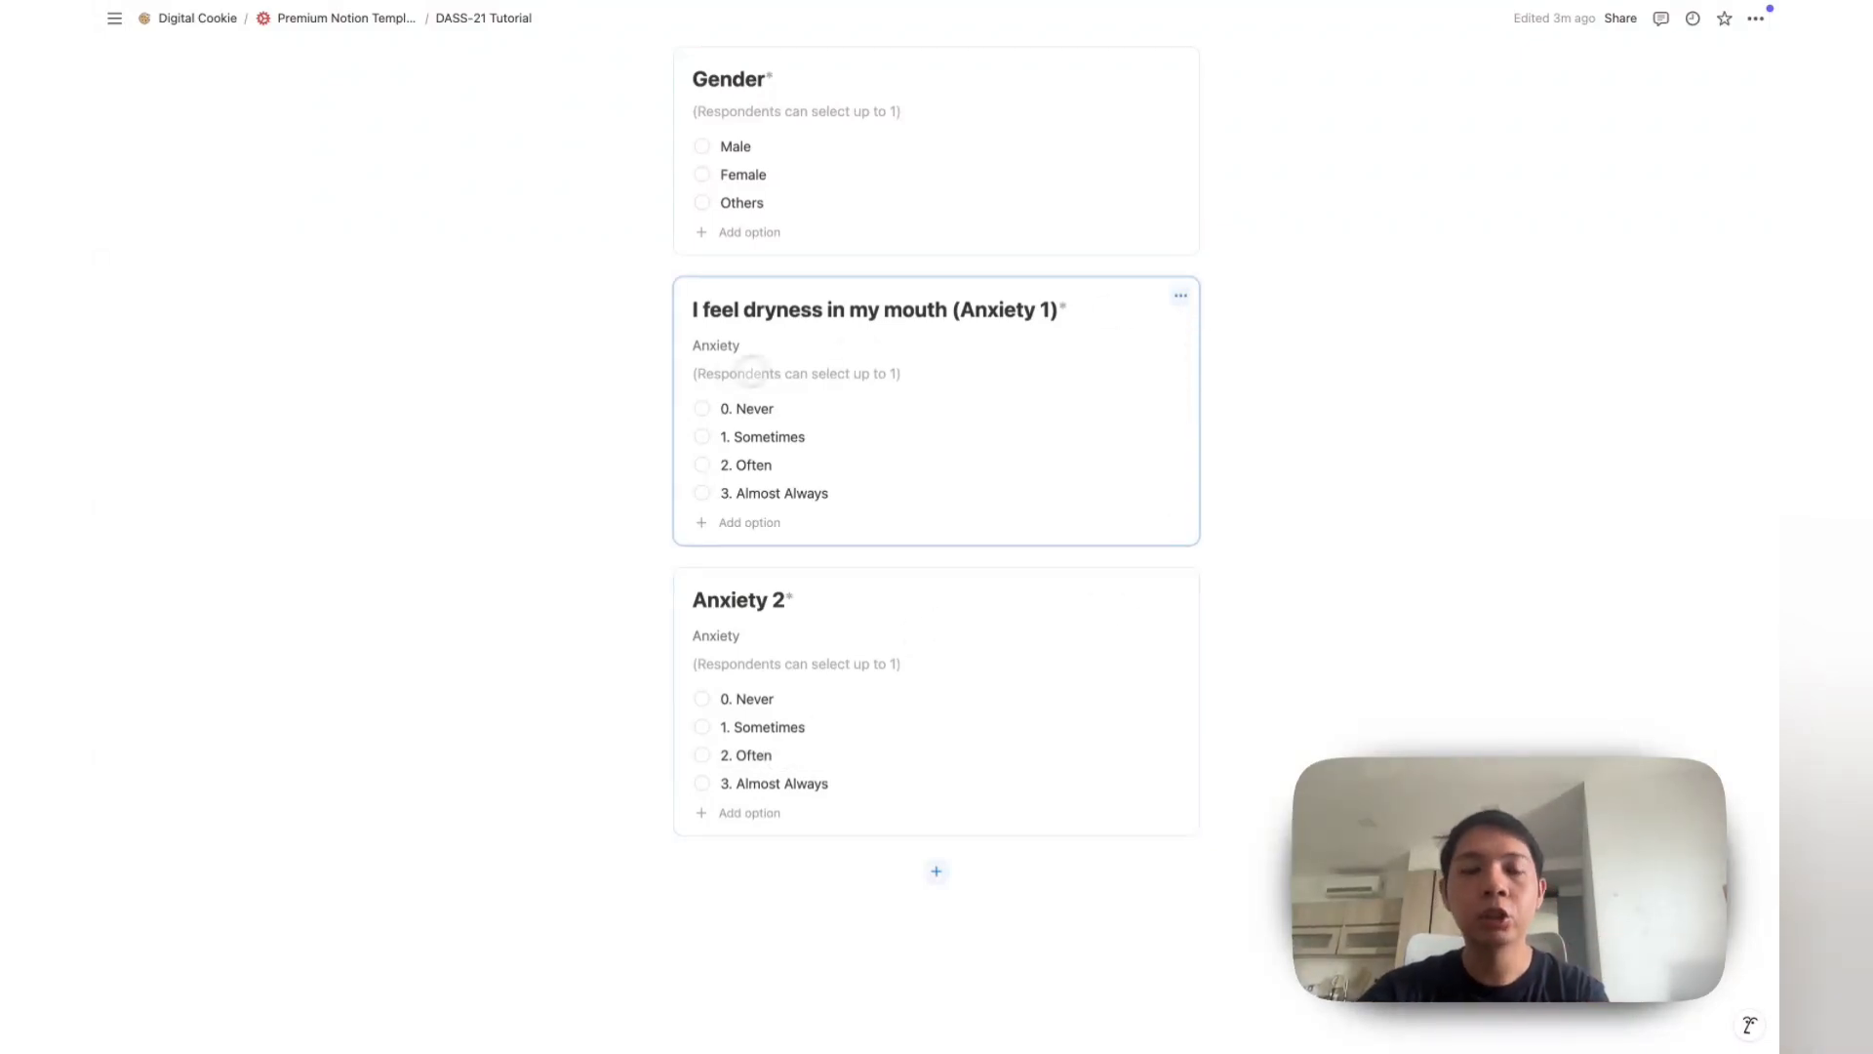
Step: Search for 'dass' in a new Chrome tab
mouse_move(113, 619)
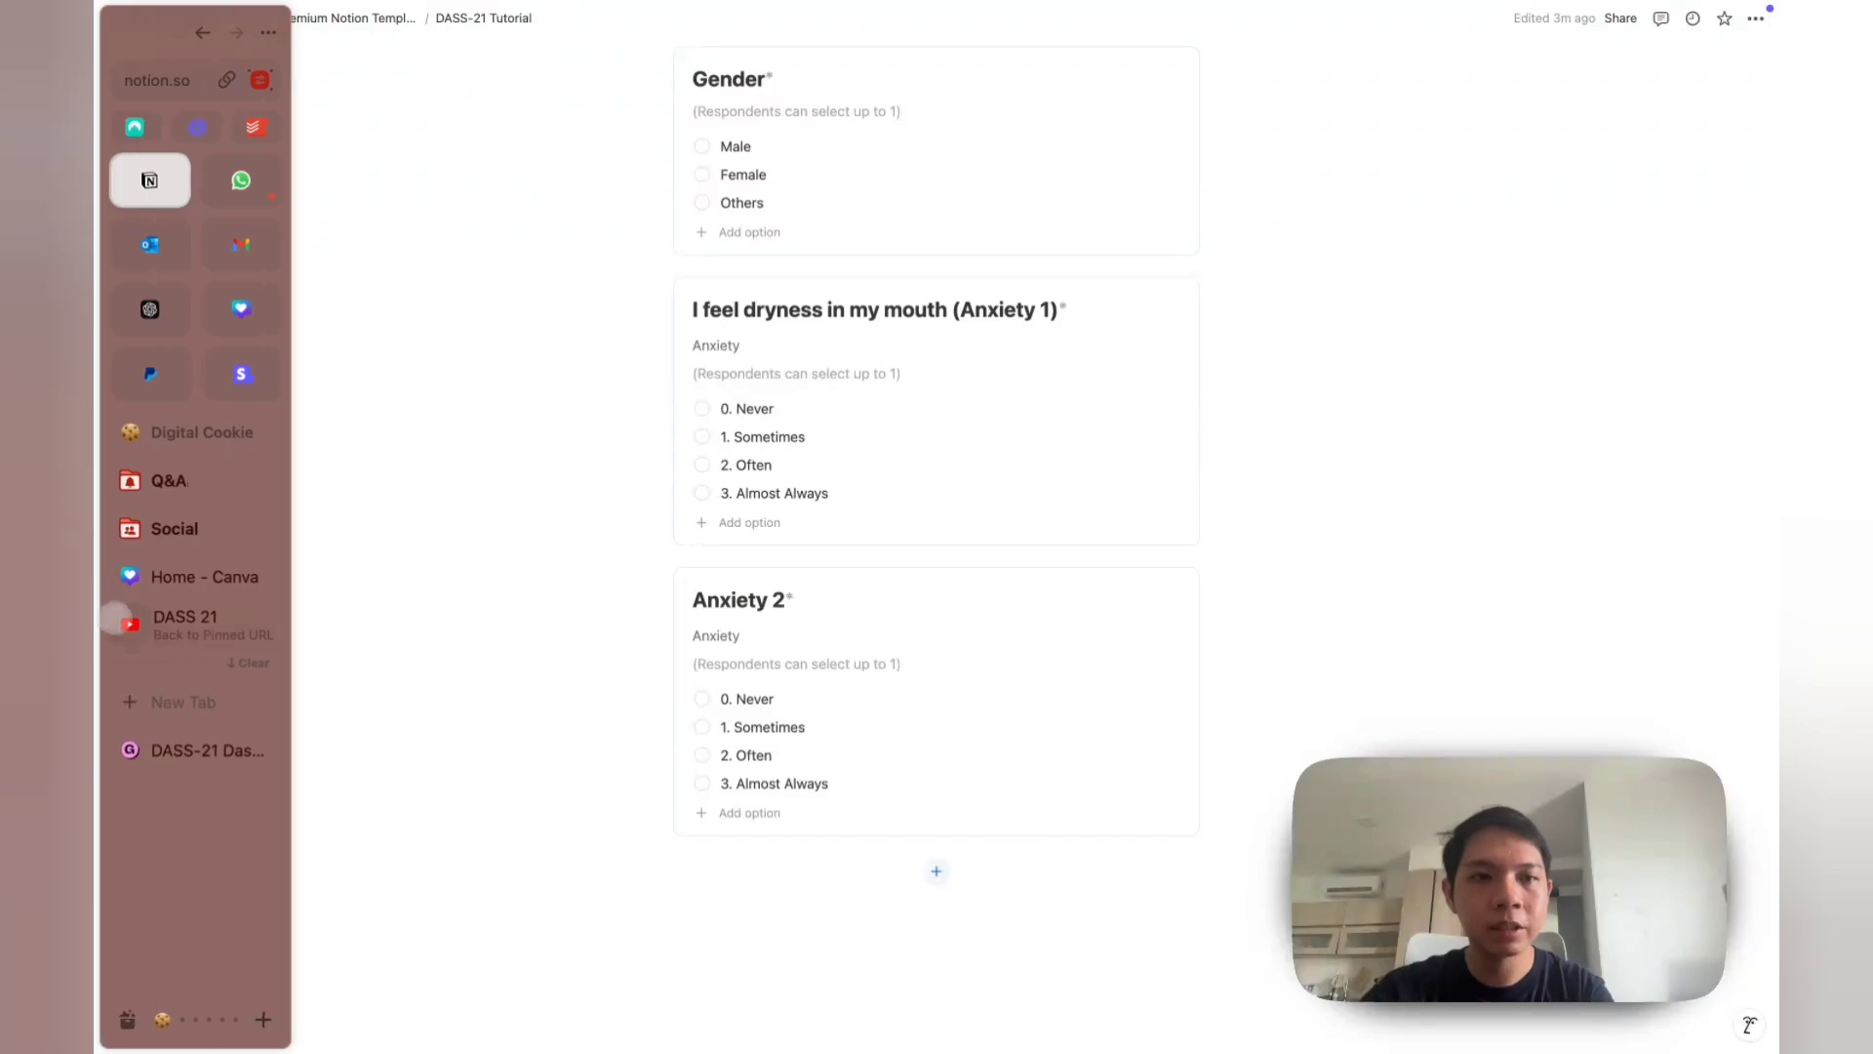
left_click(128, 702)
type("dass")
key("Return")
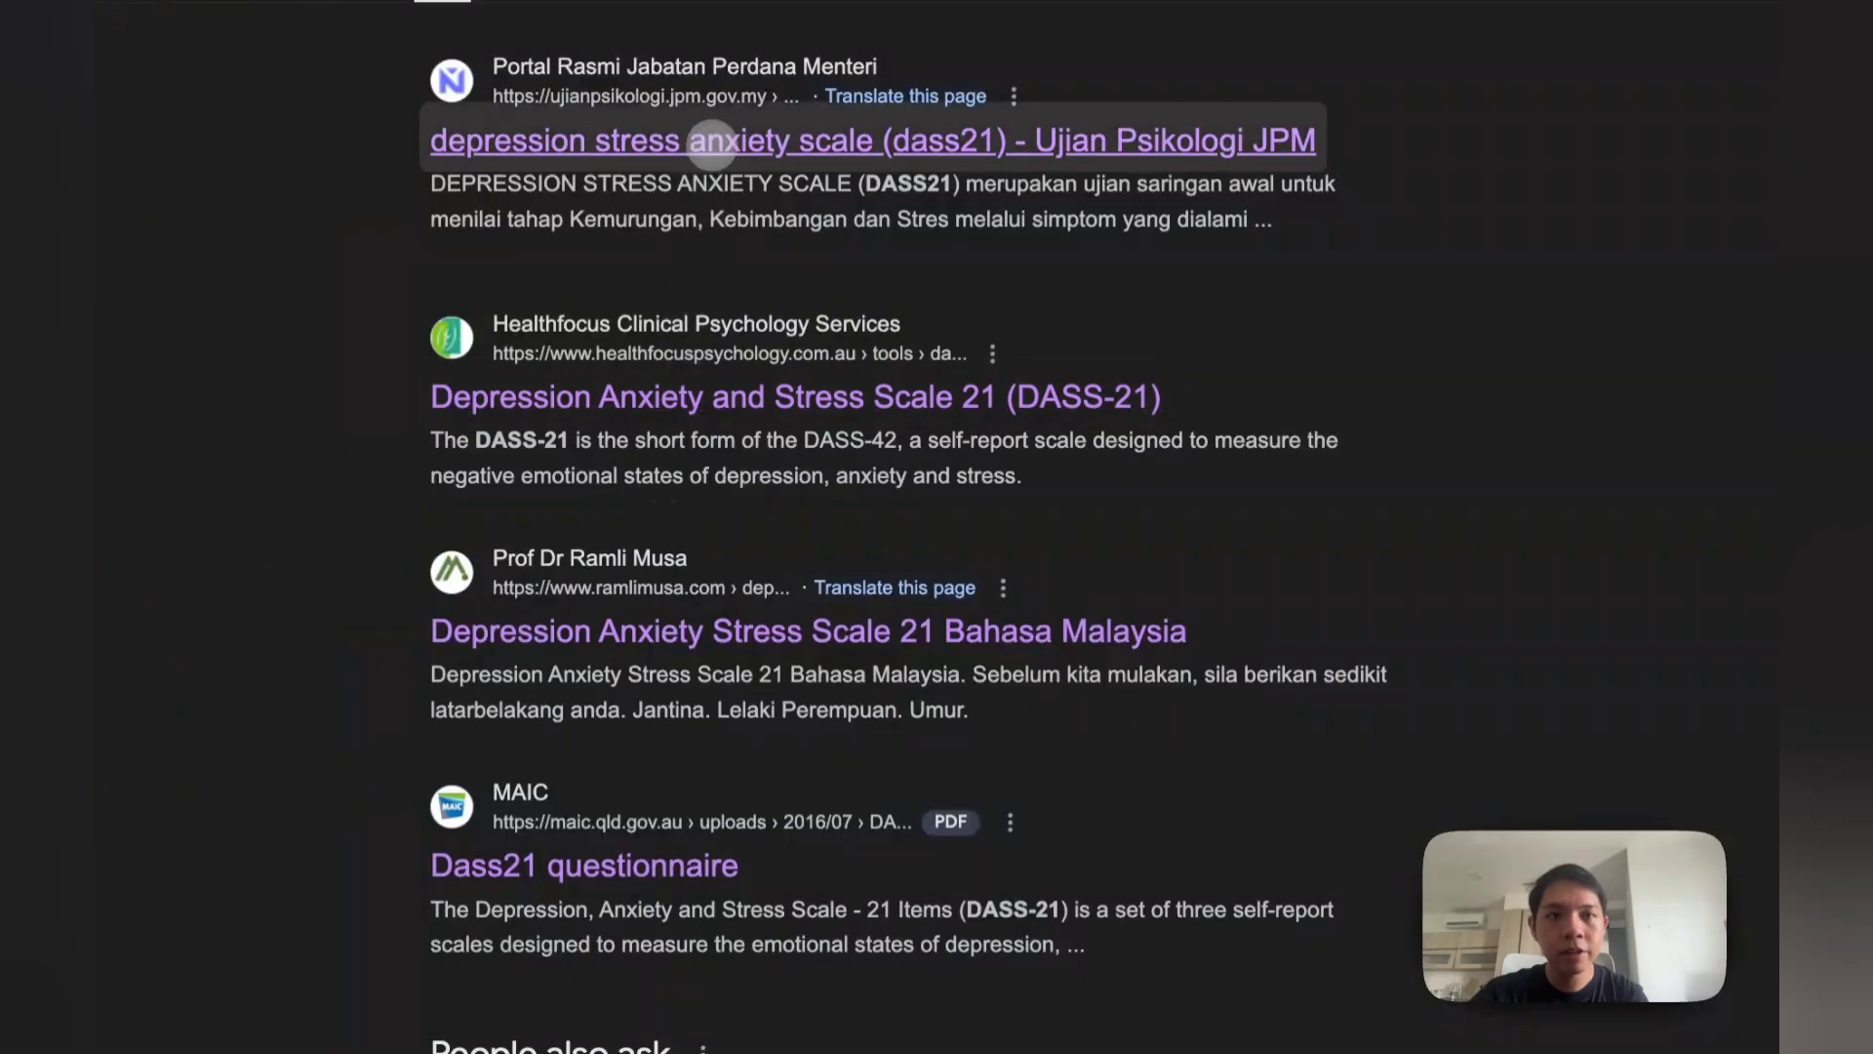
Step: Look through the DASS result pages and open the Dass21 questionnaire PDF
scroll(585, 439, "down", 3)
mouse_move(122, 773)
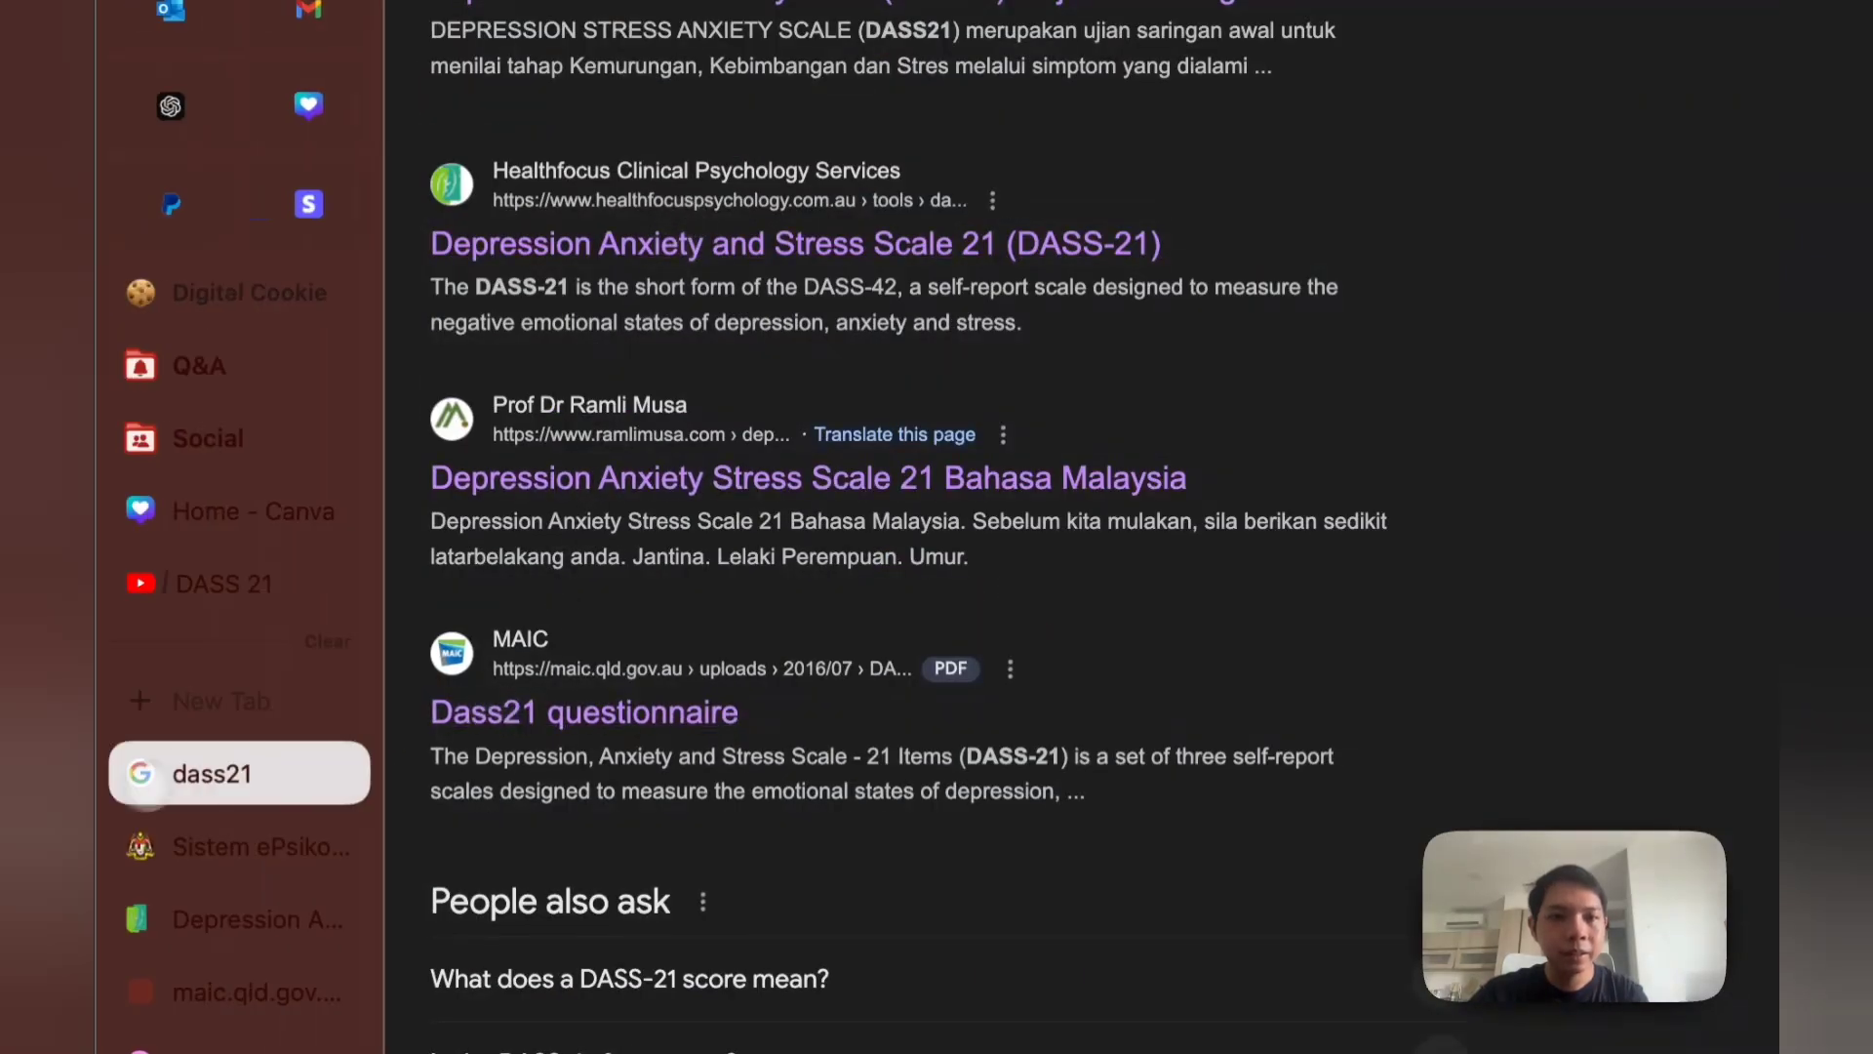
left_click(181, 855)
left_click(206, 919)
left_click(238, 864)
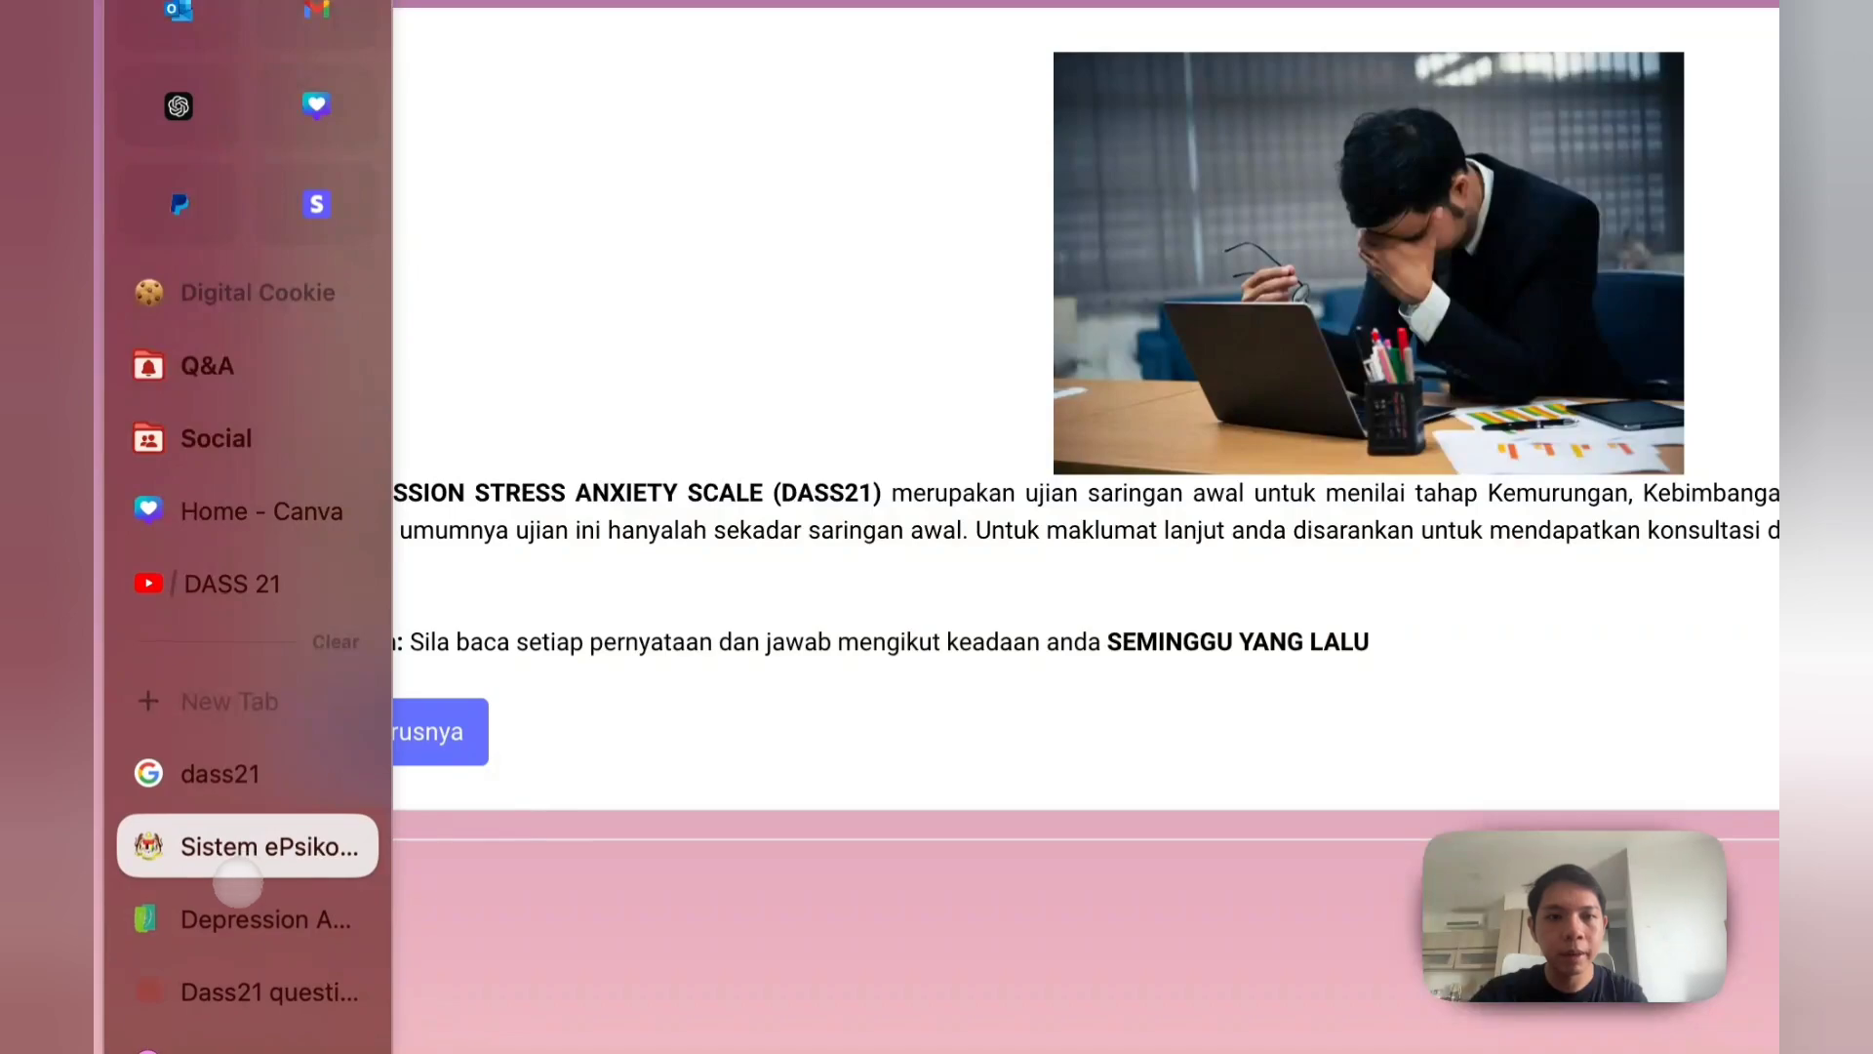
scroll(447, 802, "down", 10)
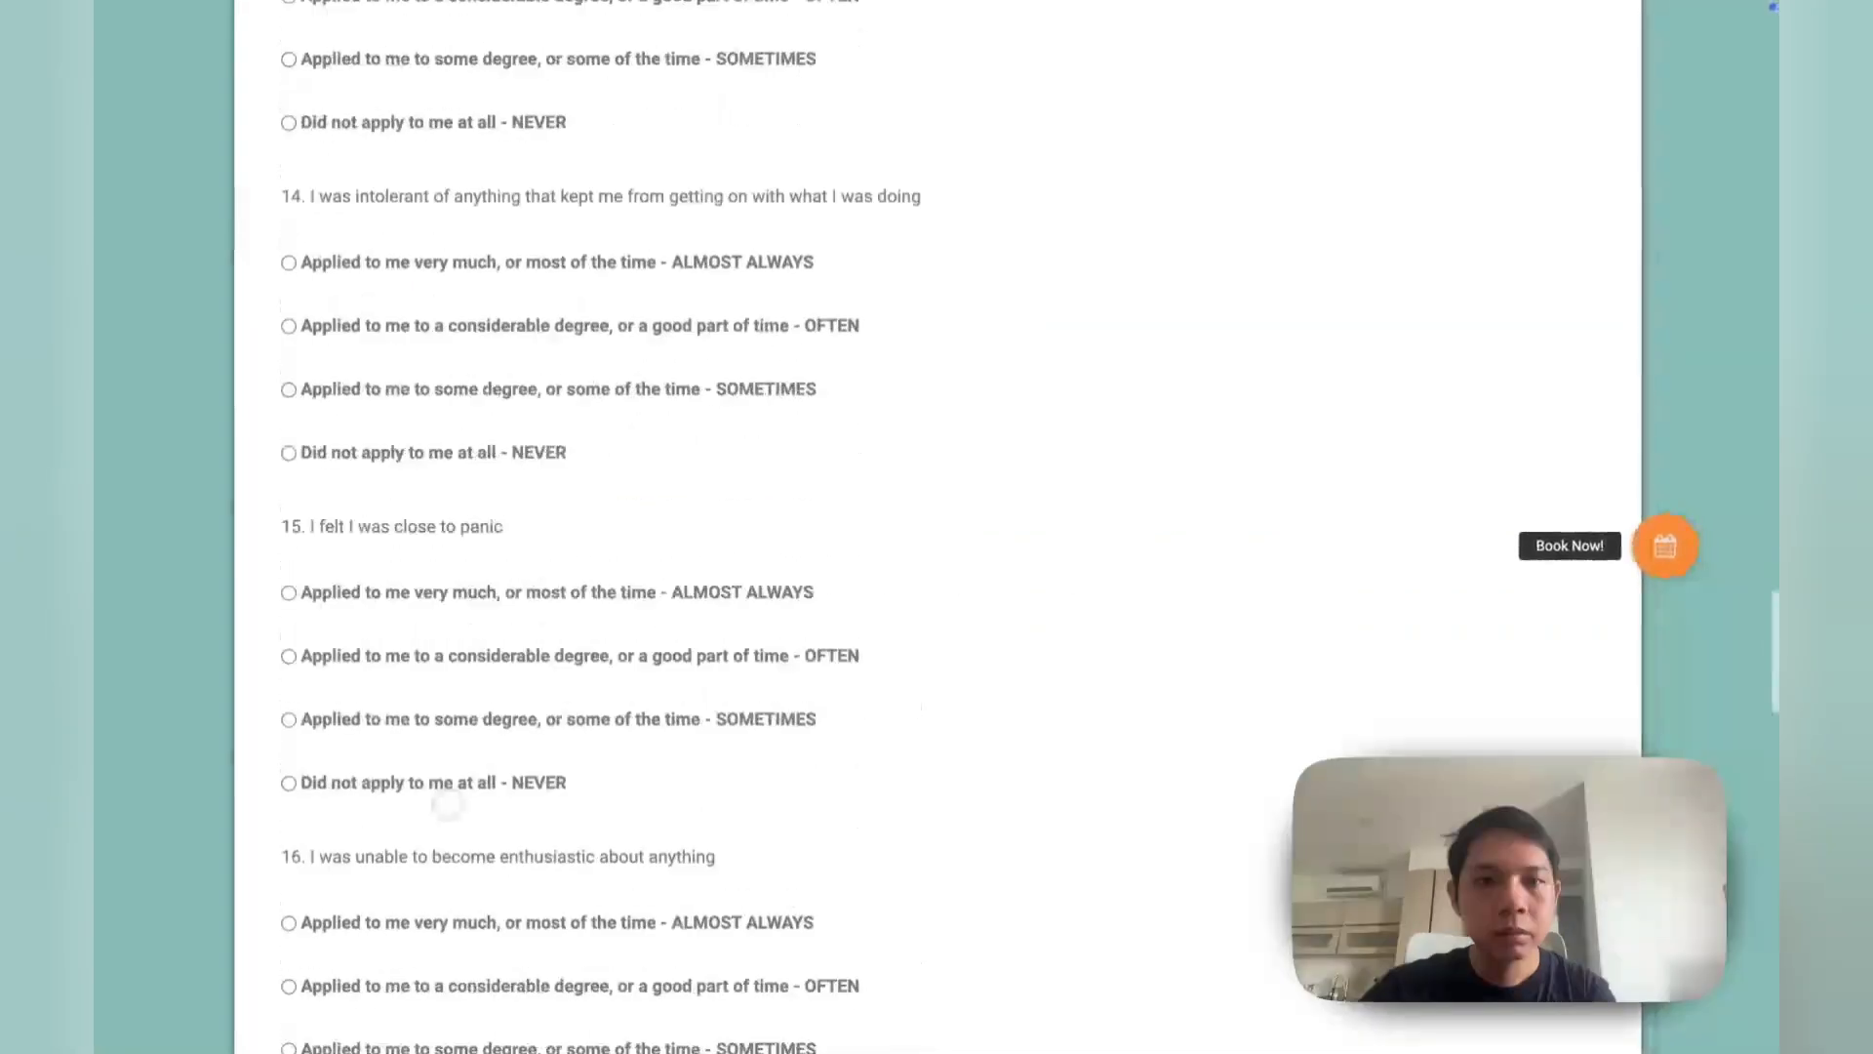
mouse_move(190, 765)
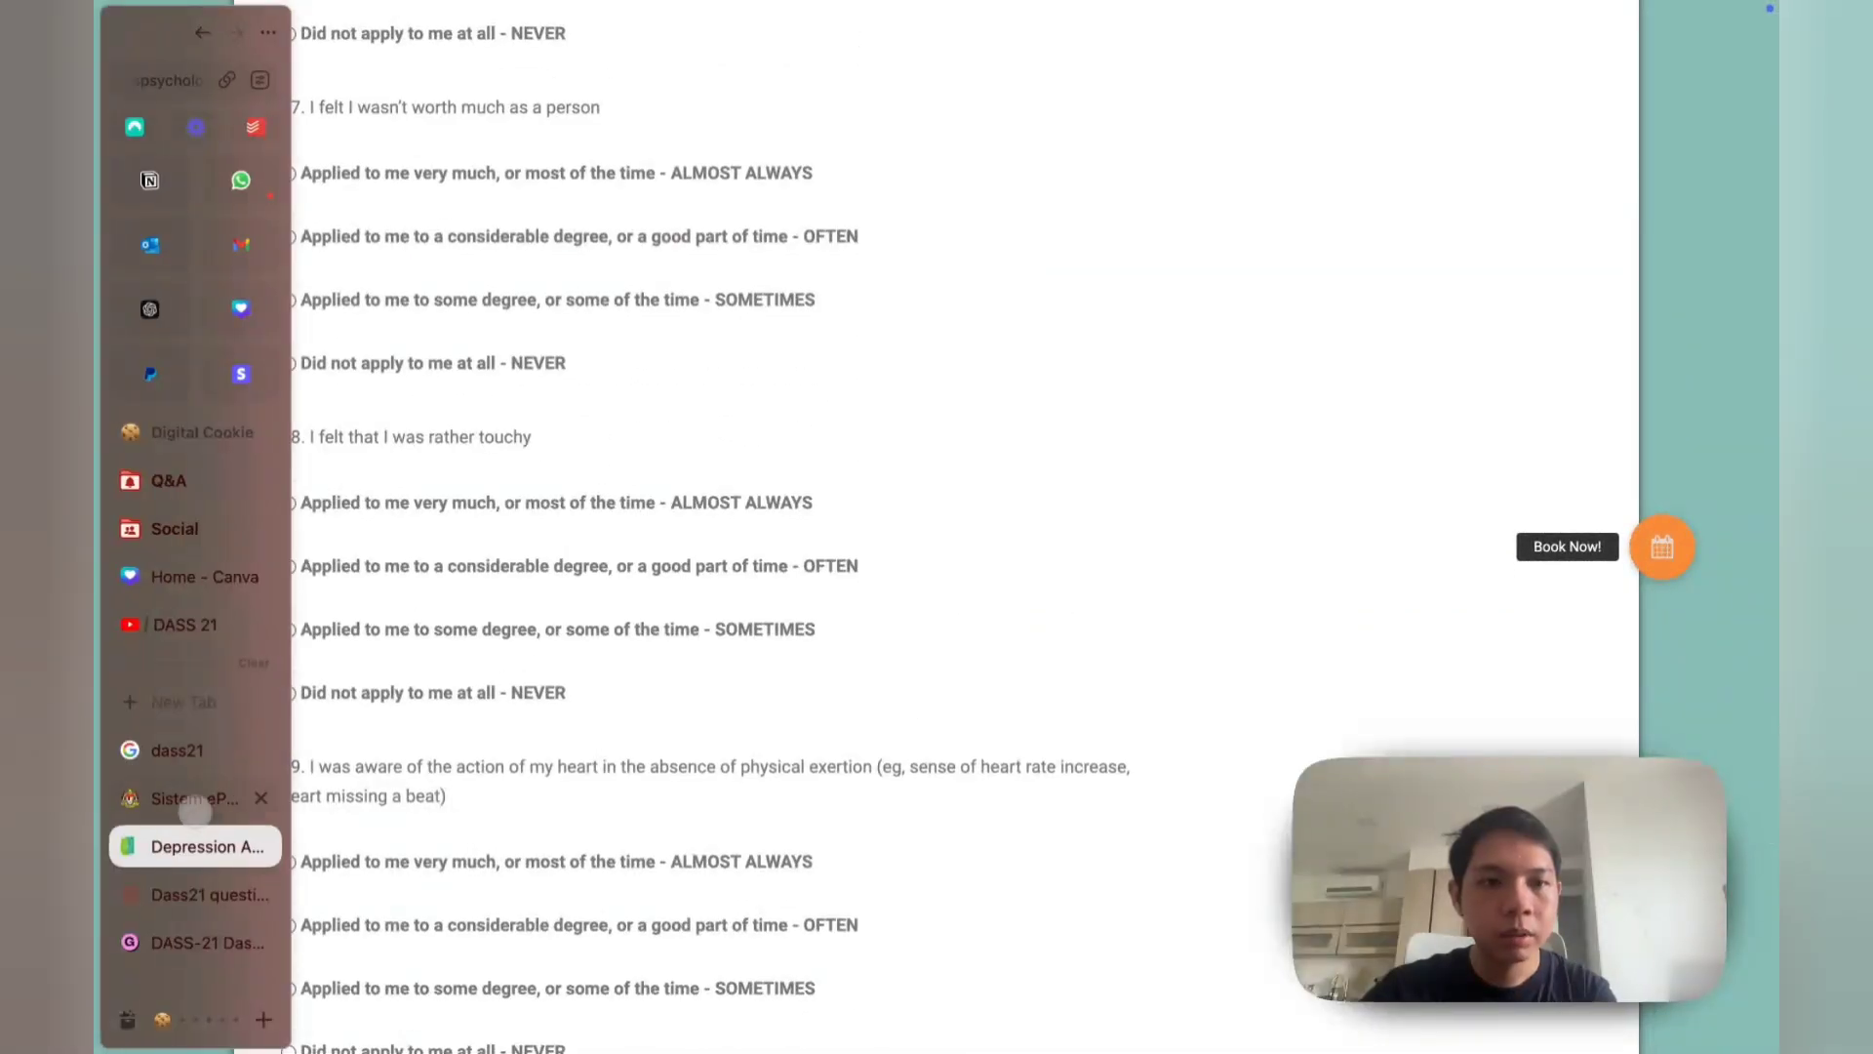
left_click(195, 922)
Step: Go to page 2 of the PDF showing the depression, anxiety and stress severity cut-offs
scroll(572, 697, "up", 2)
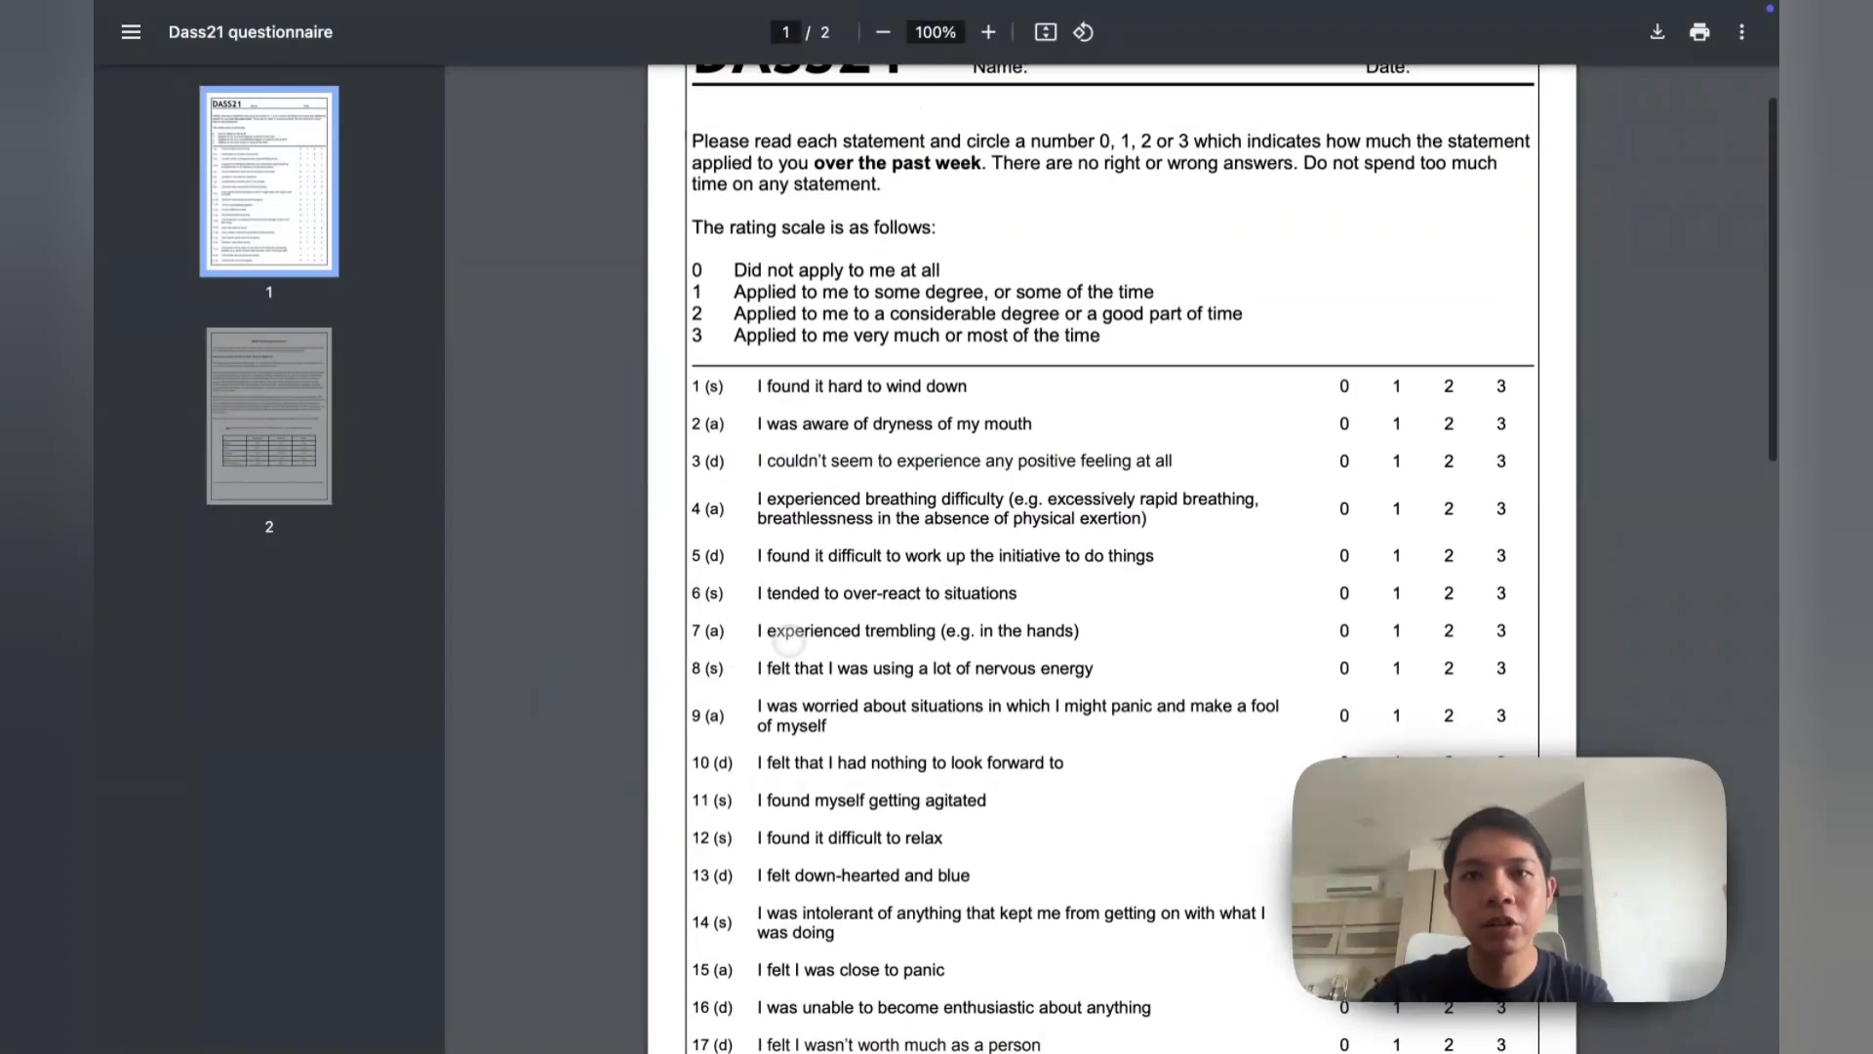
left_click(269, 419)
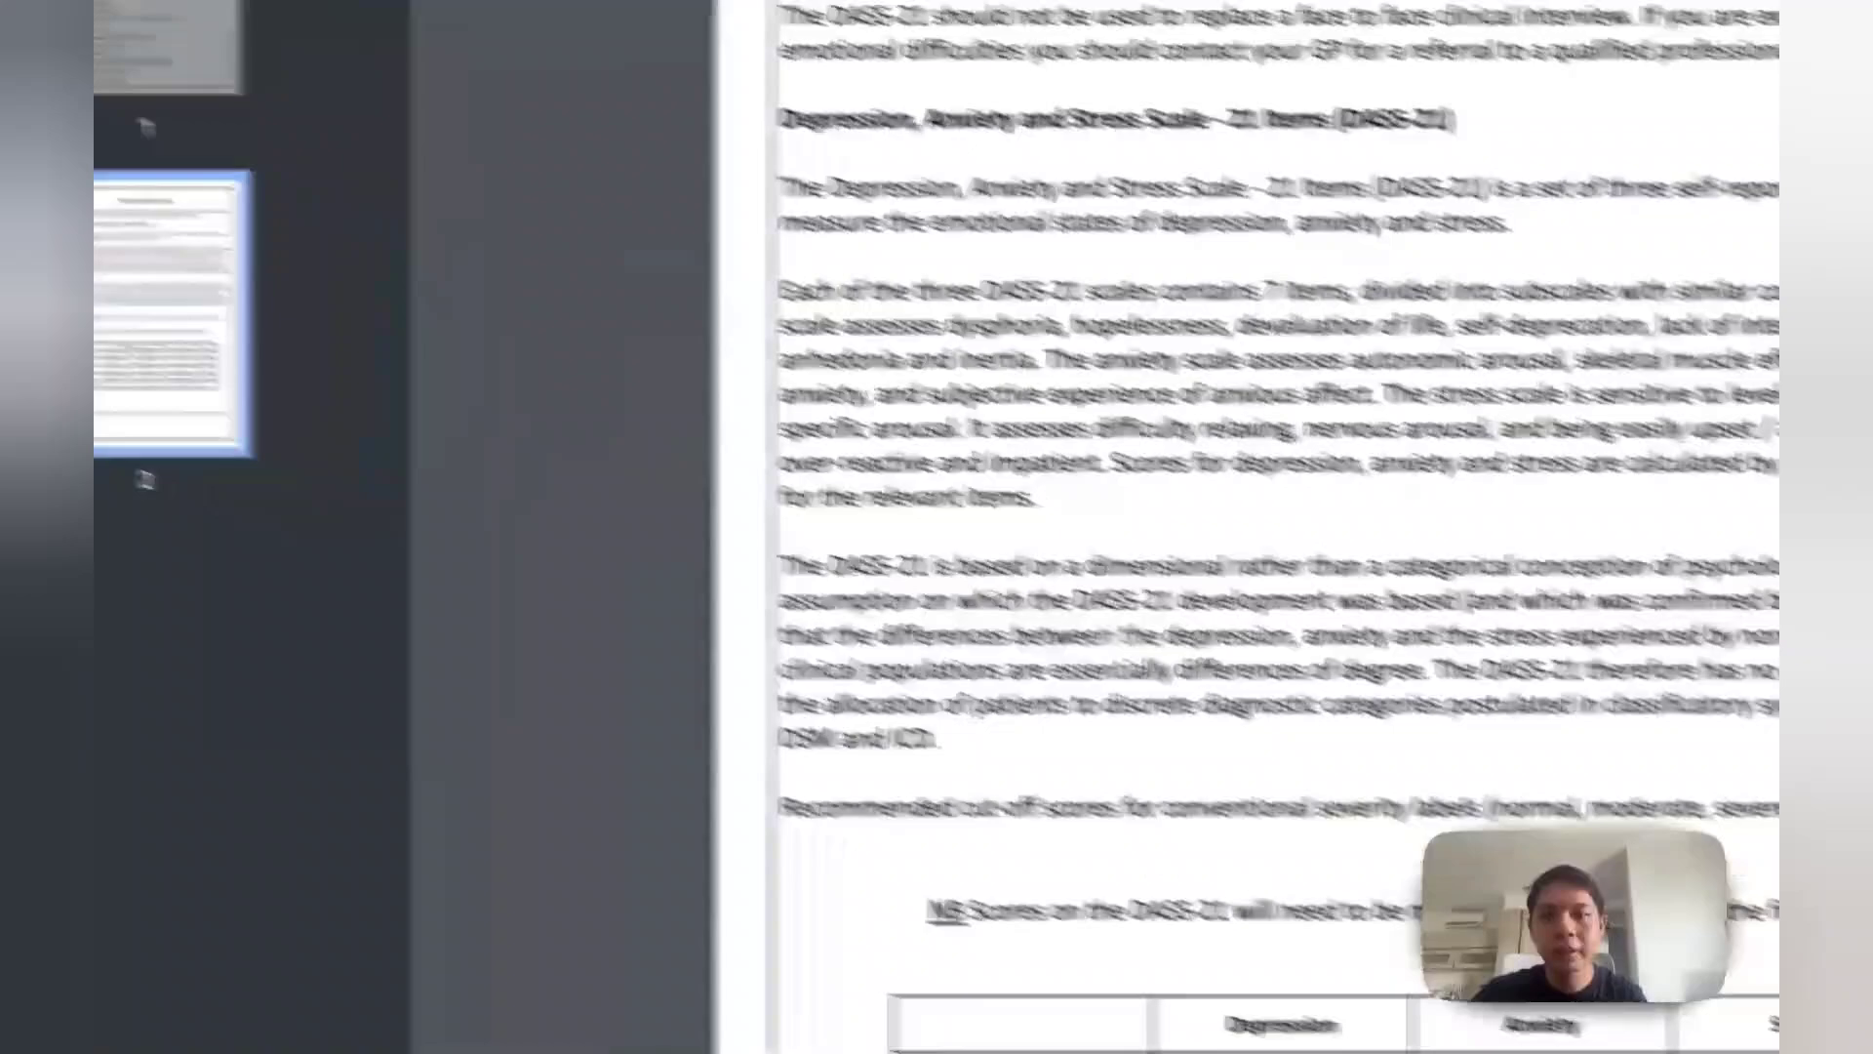
scroll(1073, 585, "up", 3)
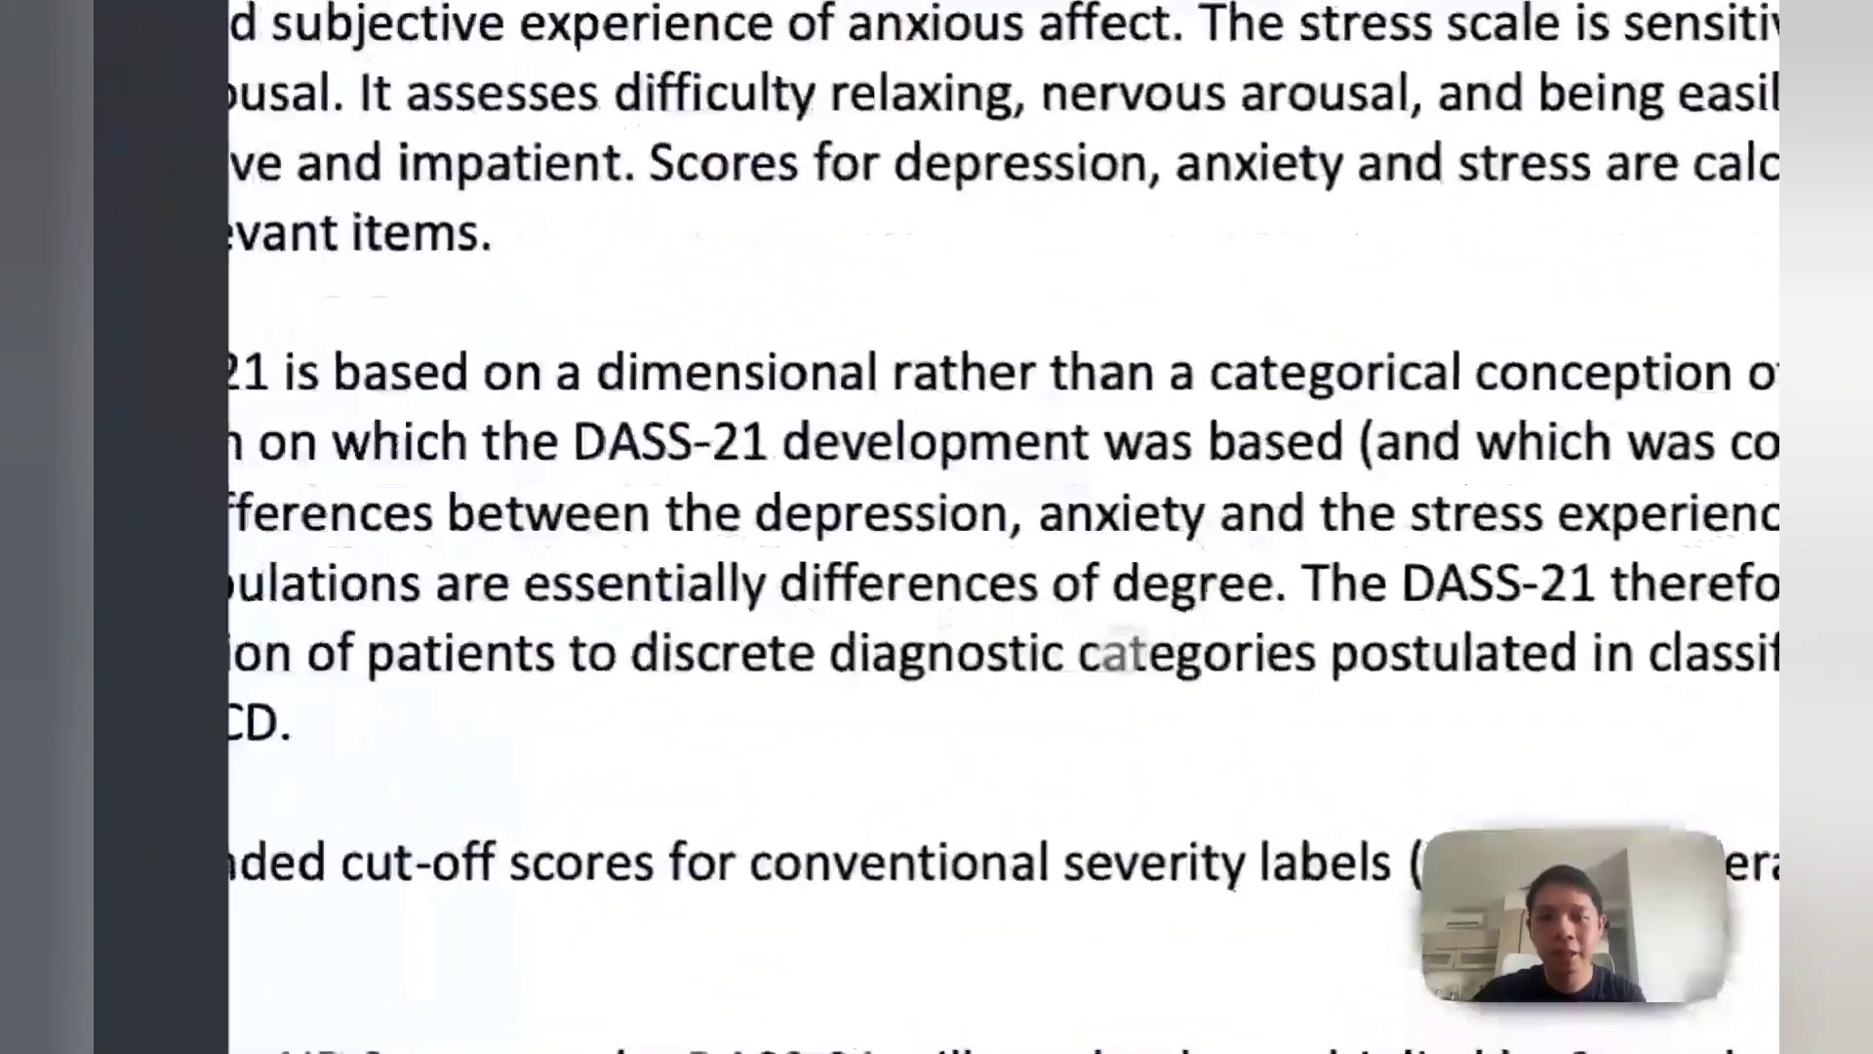
scroll(1073, 585, "down", 5)
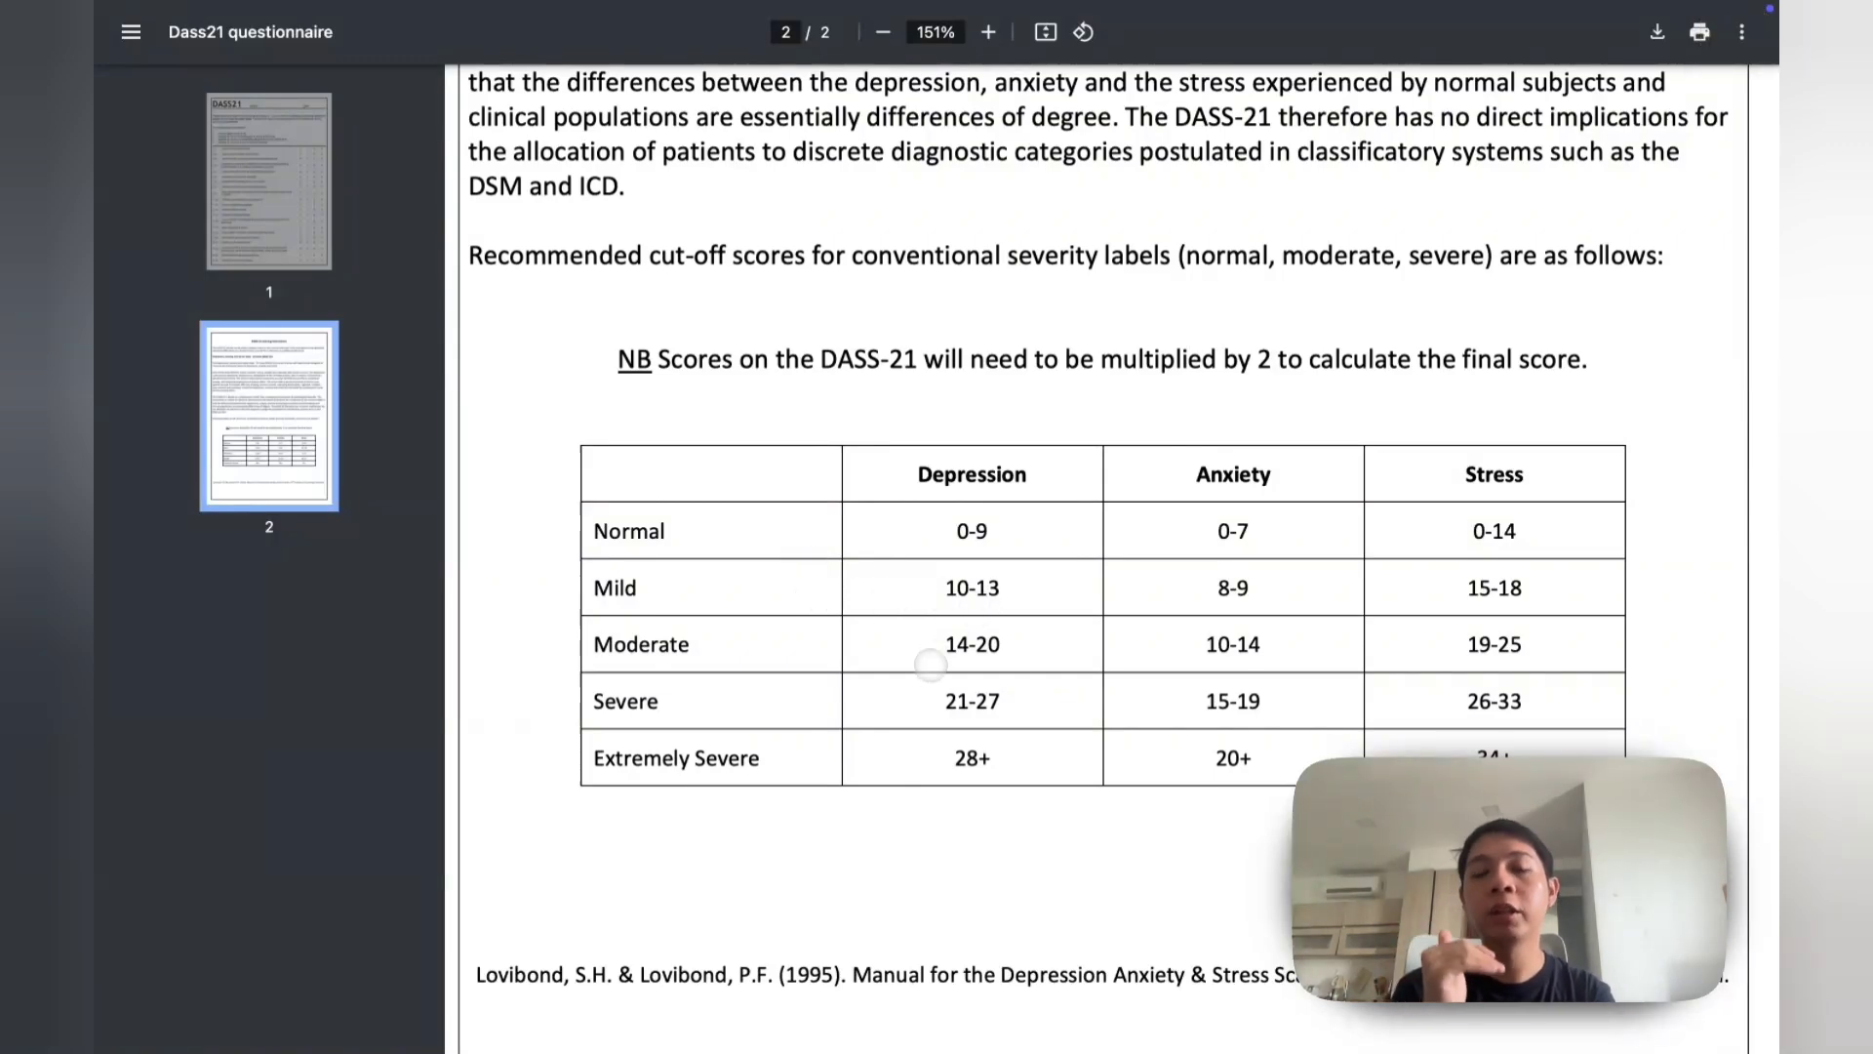
scroll(979, 653, "right", 2)
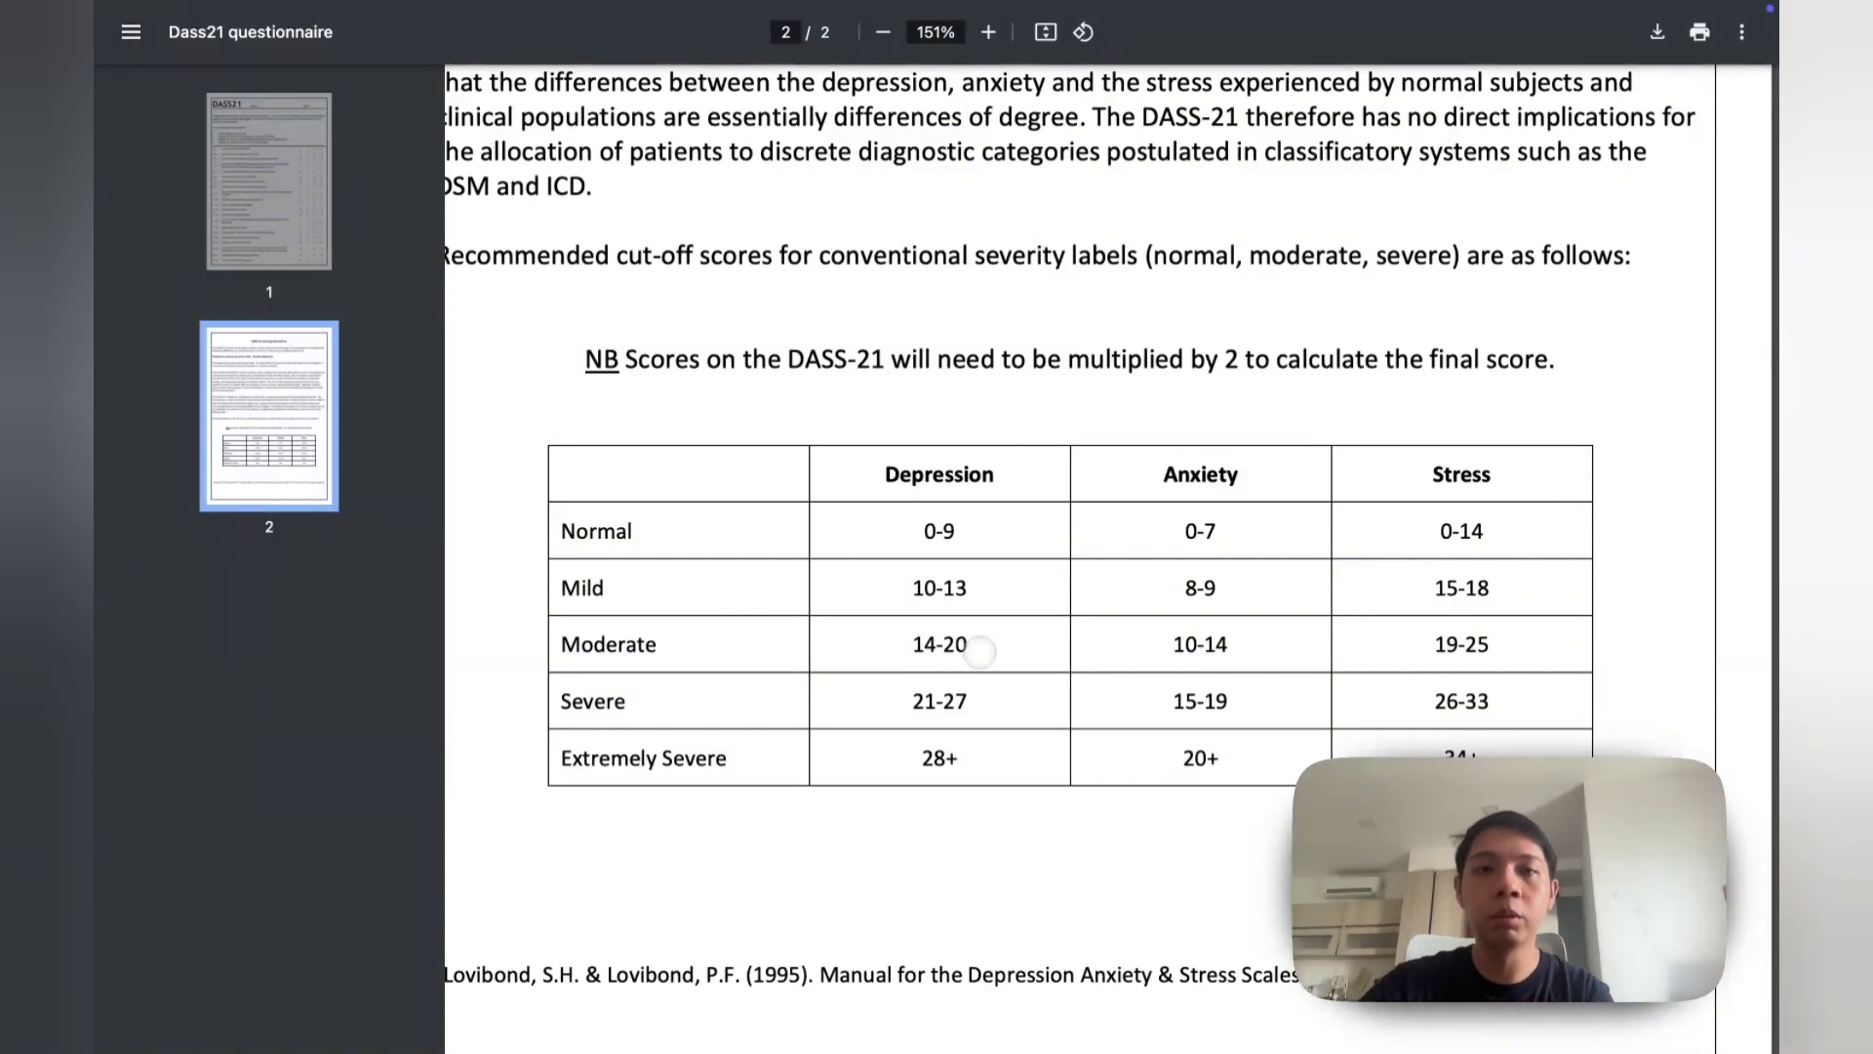
mouse_move(141, 298)
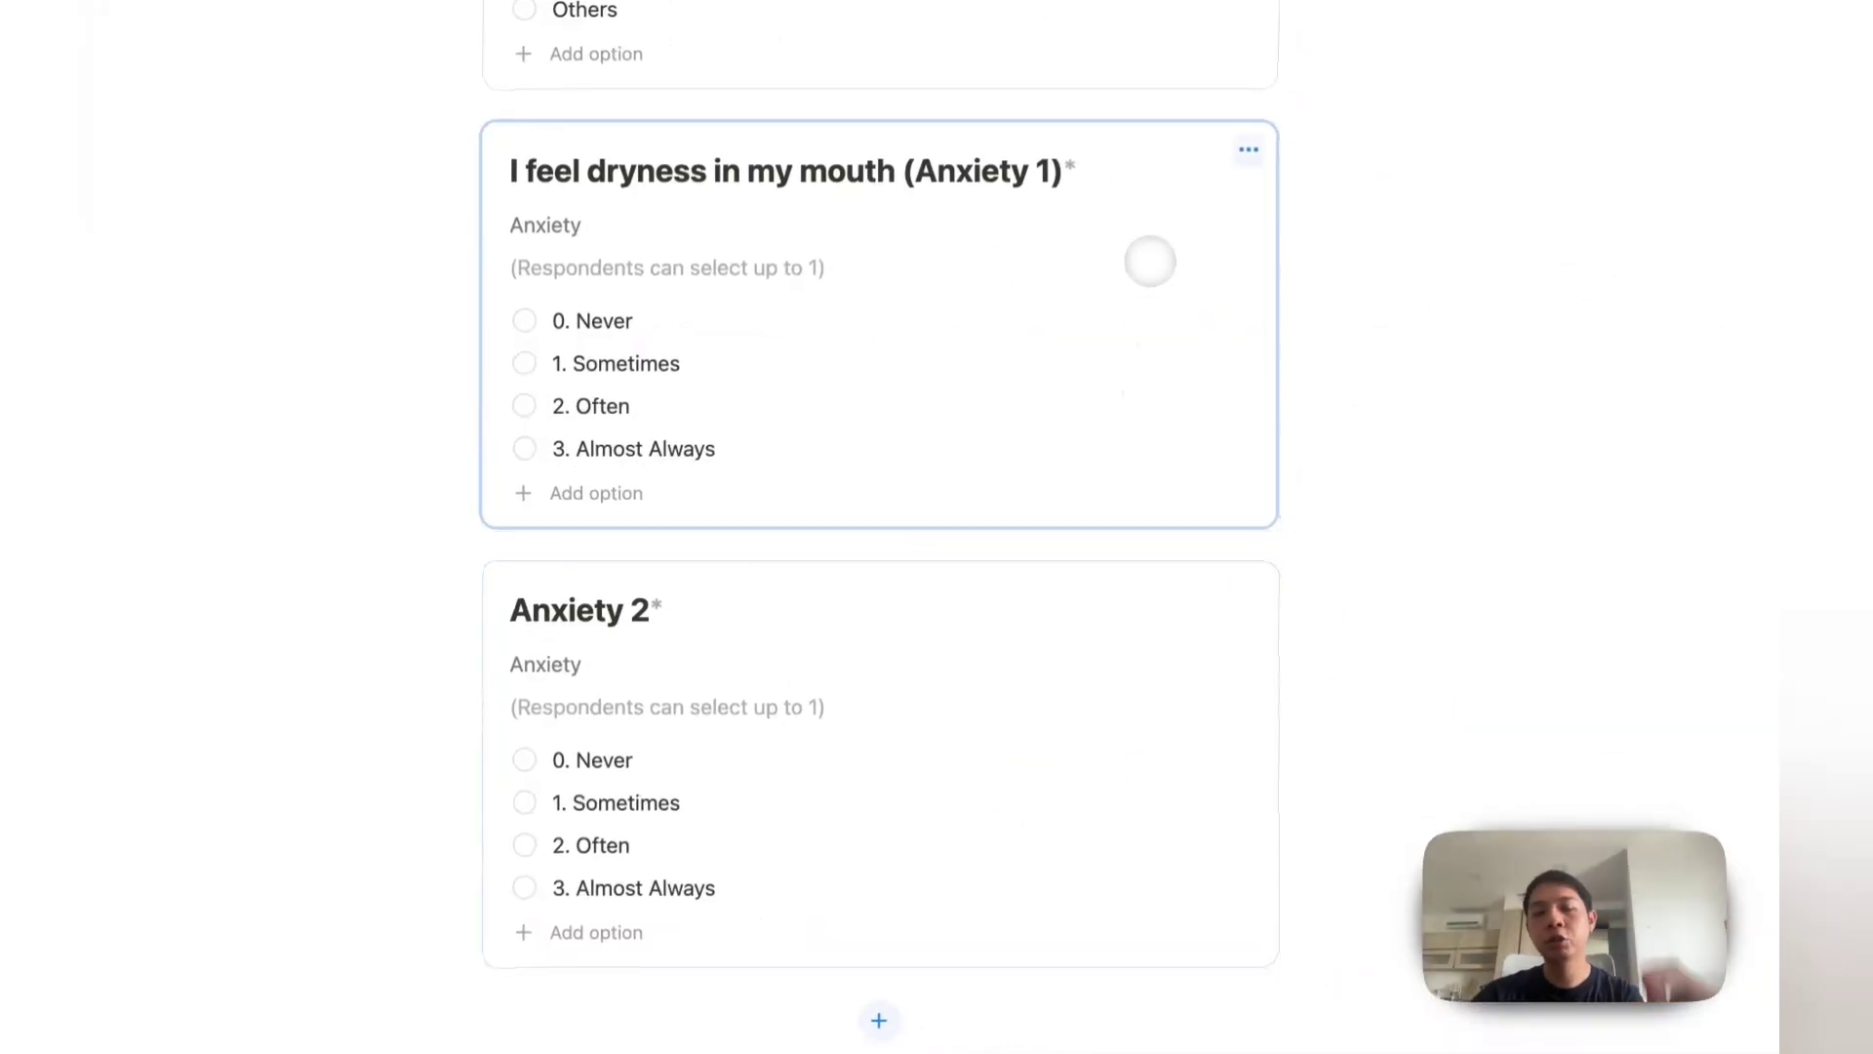
Step: Duplicate the Anxiety 2 question four times, titling copies Depression 1, Depression 2, Stress 1 and Stress 2
left_click(1248, 590)
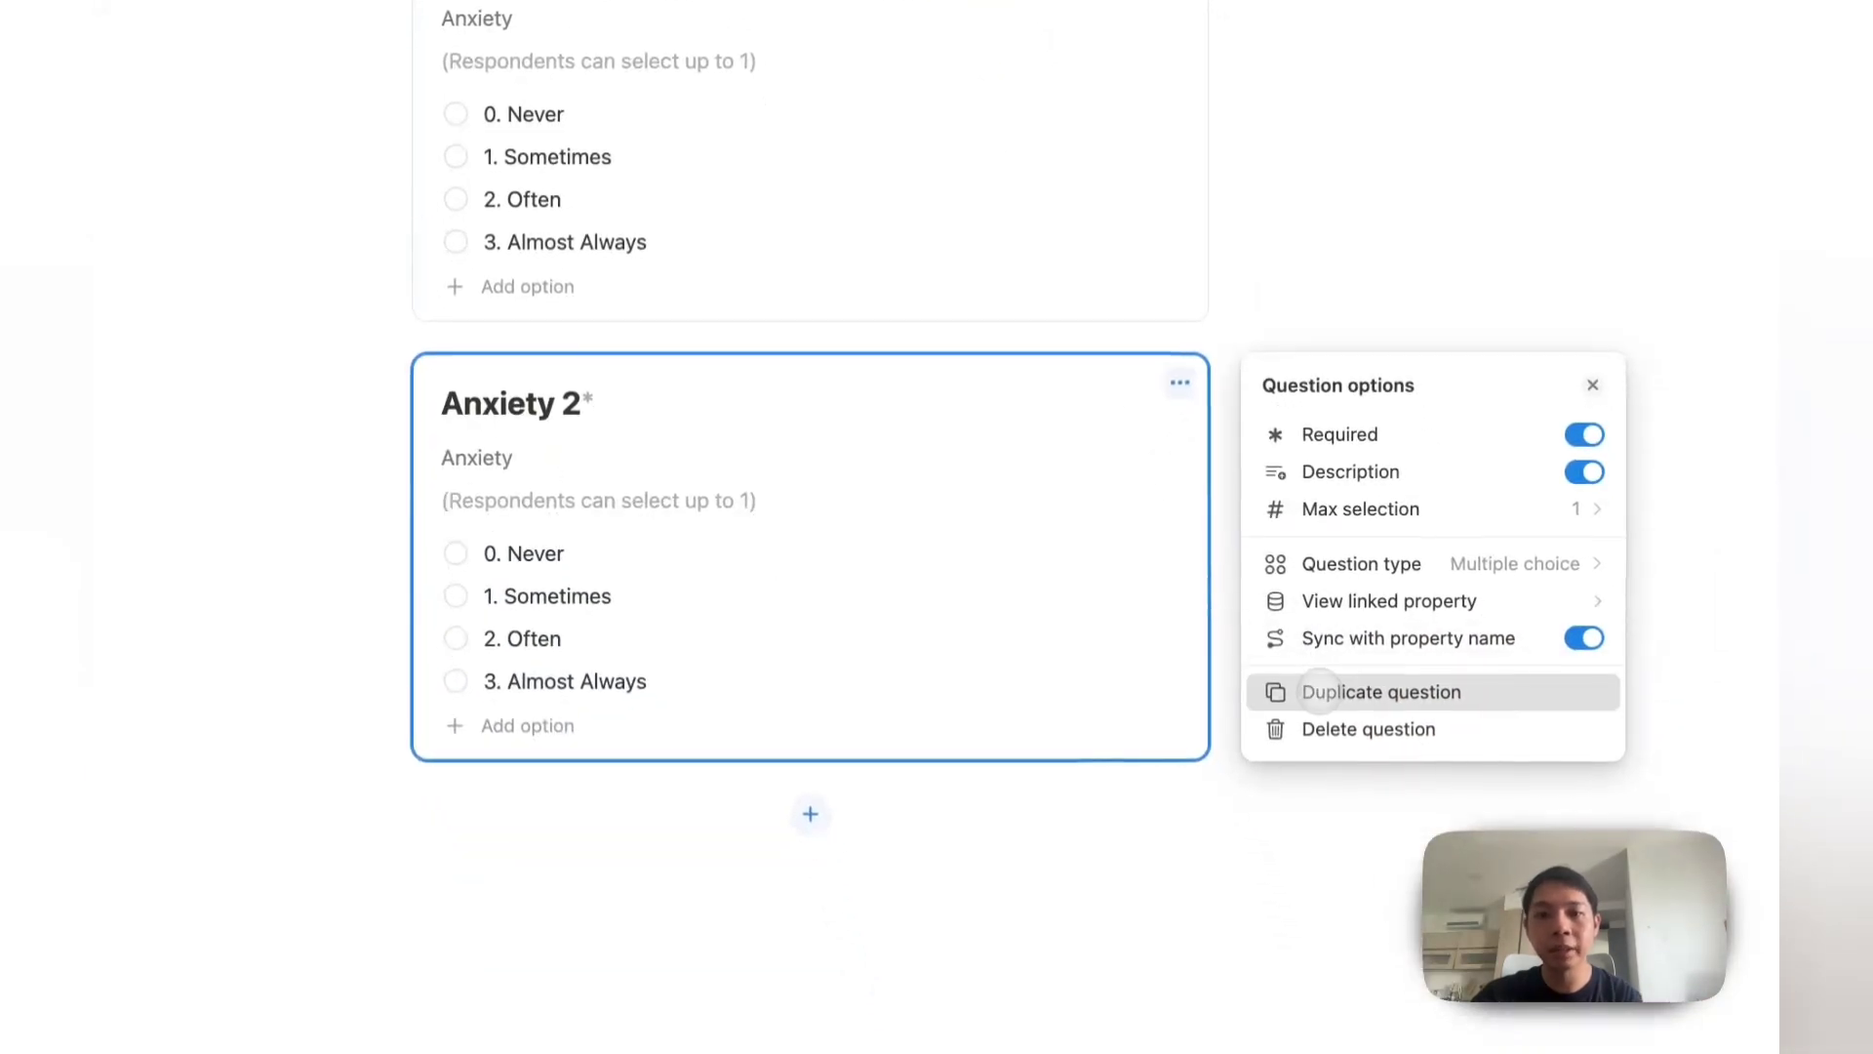
left_click(1312, 708)
type("Depression 1")
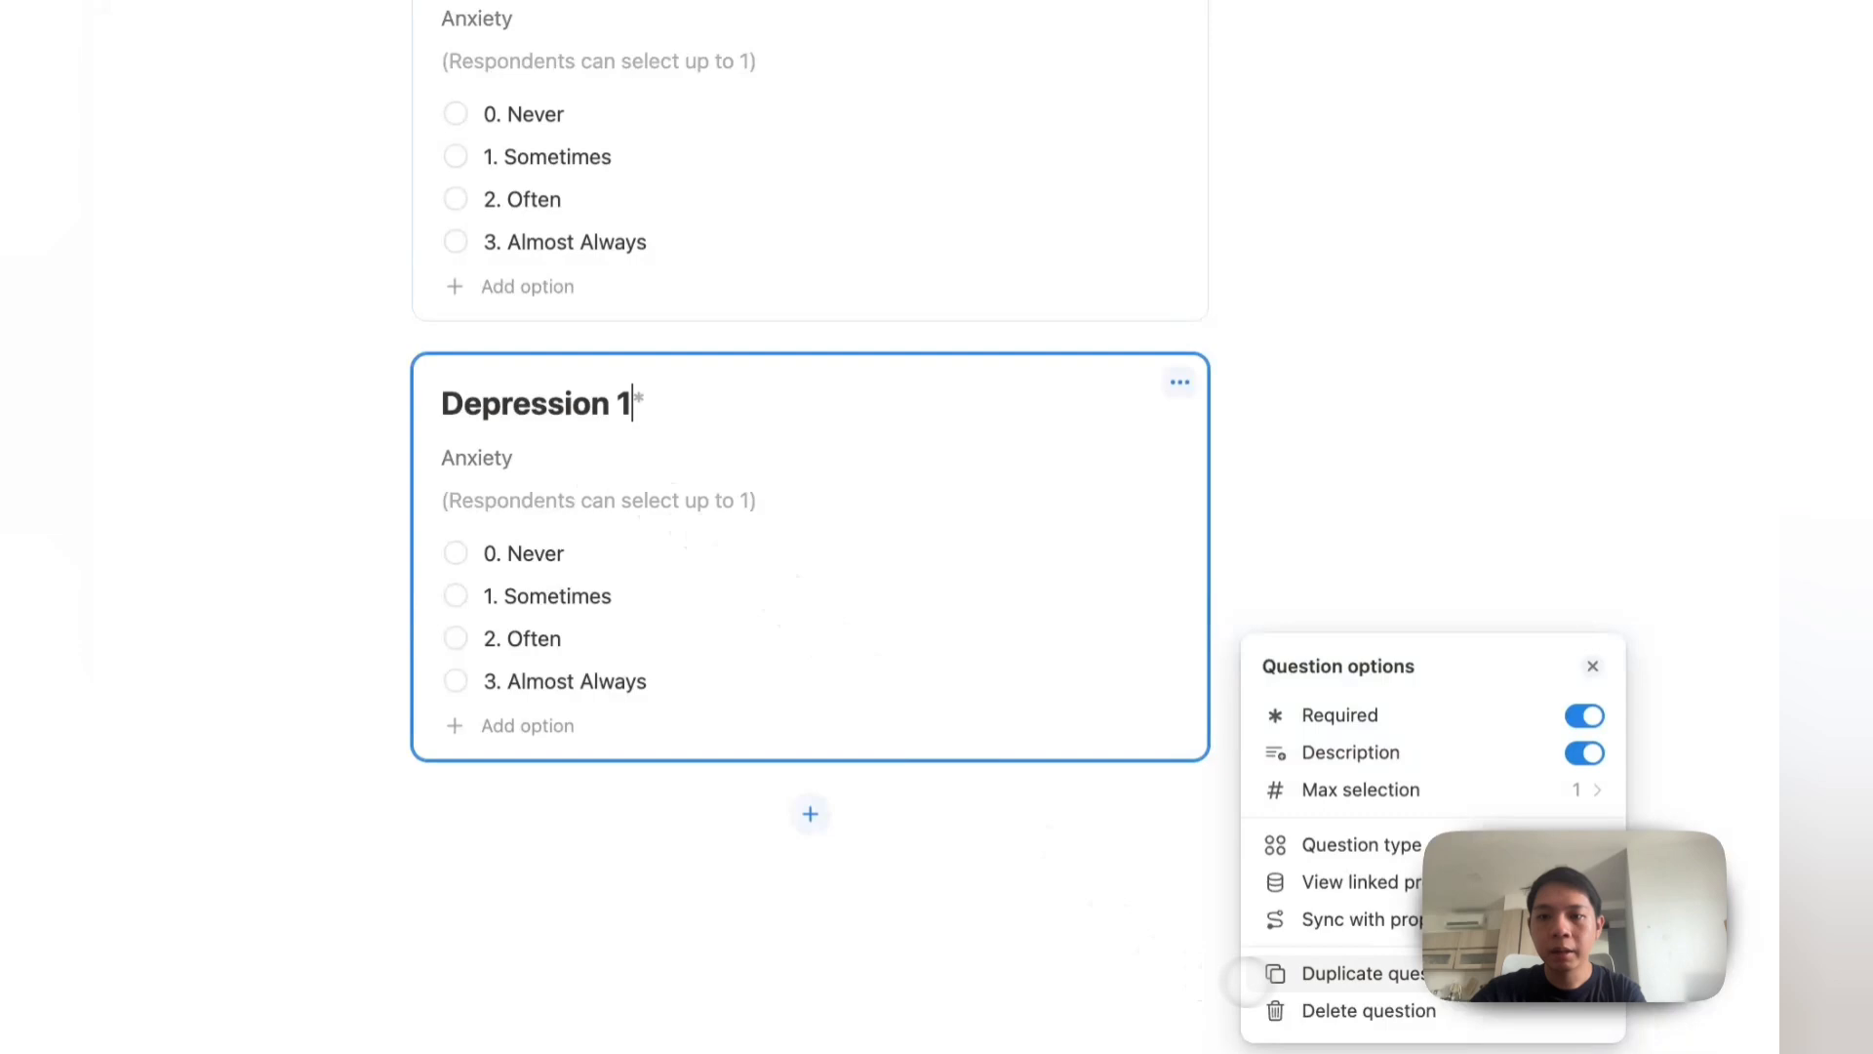
left_click(1312, 972)
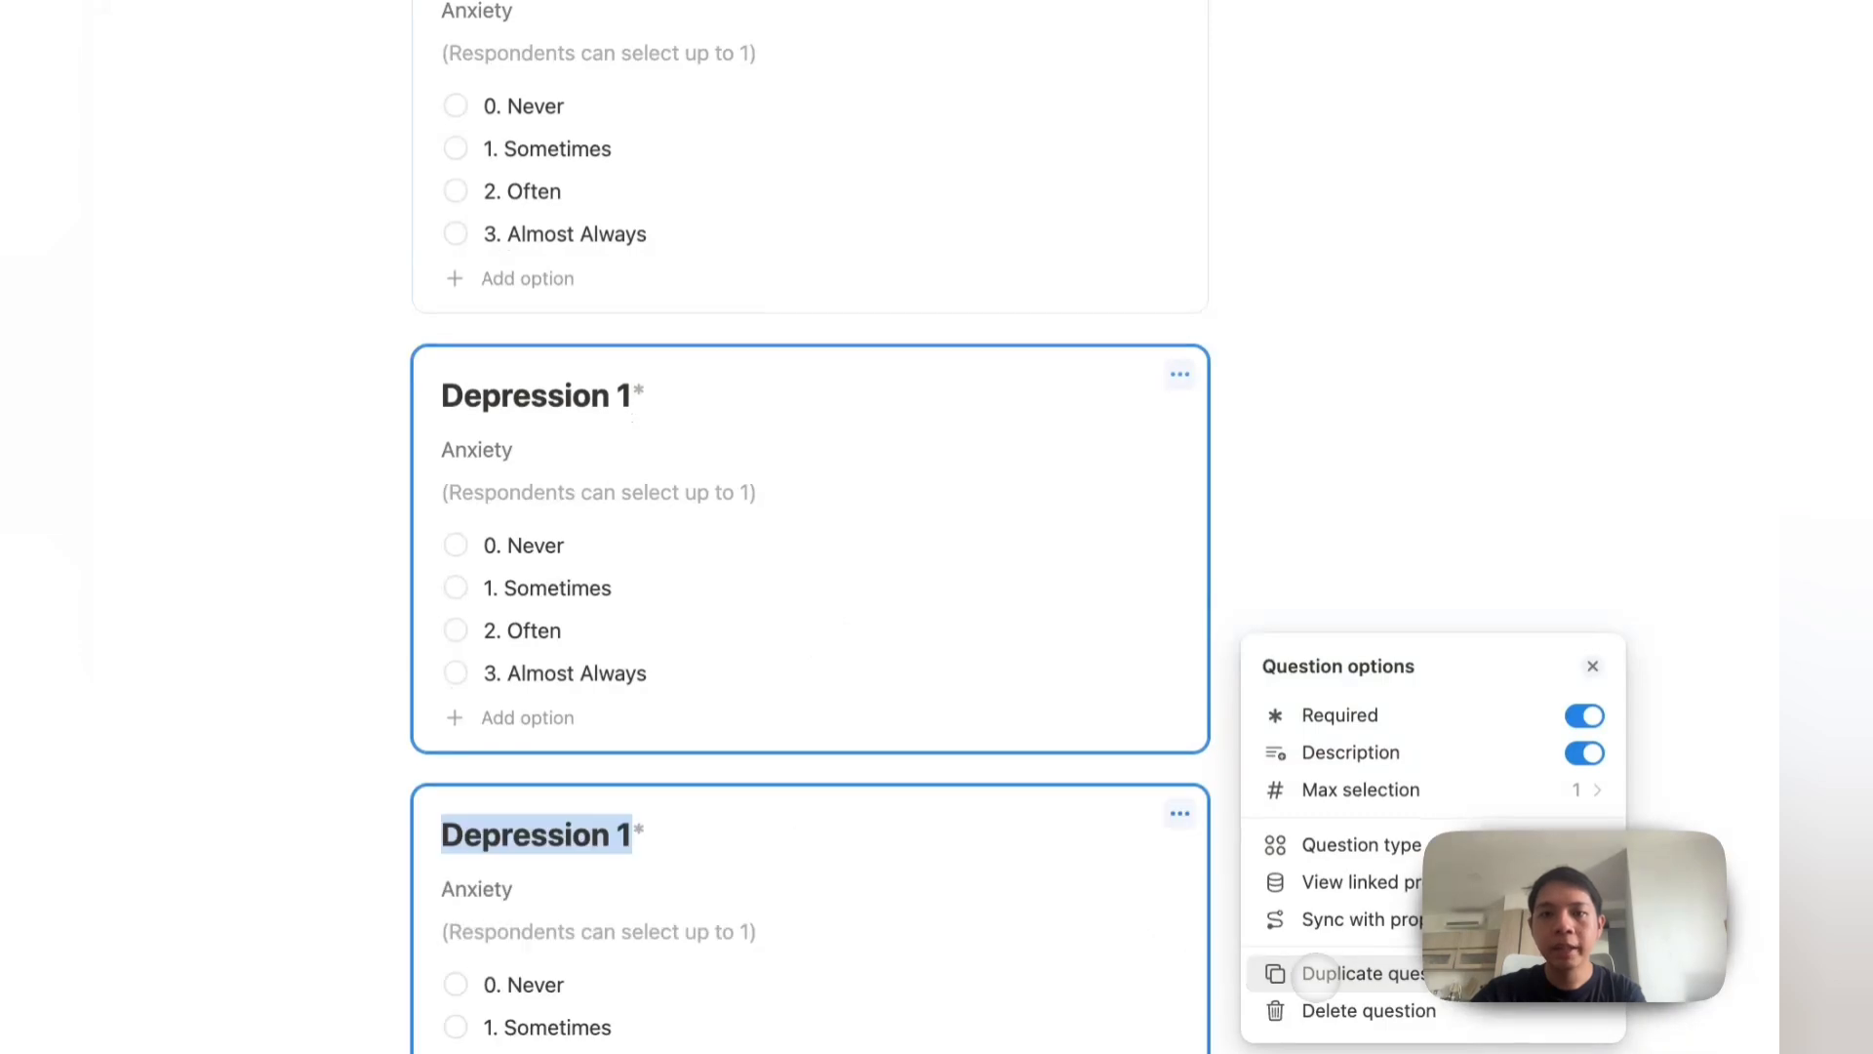
type("De")
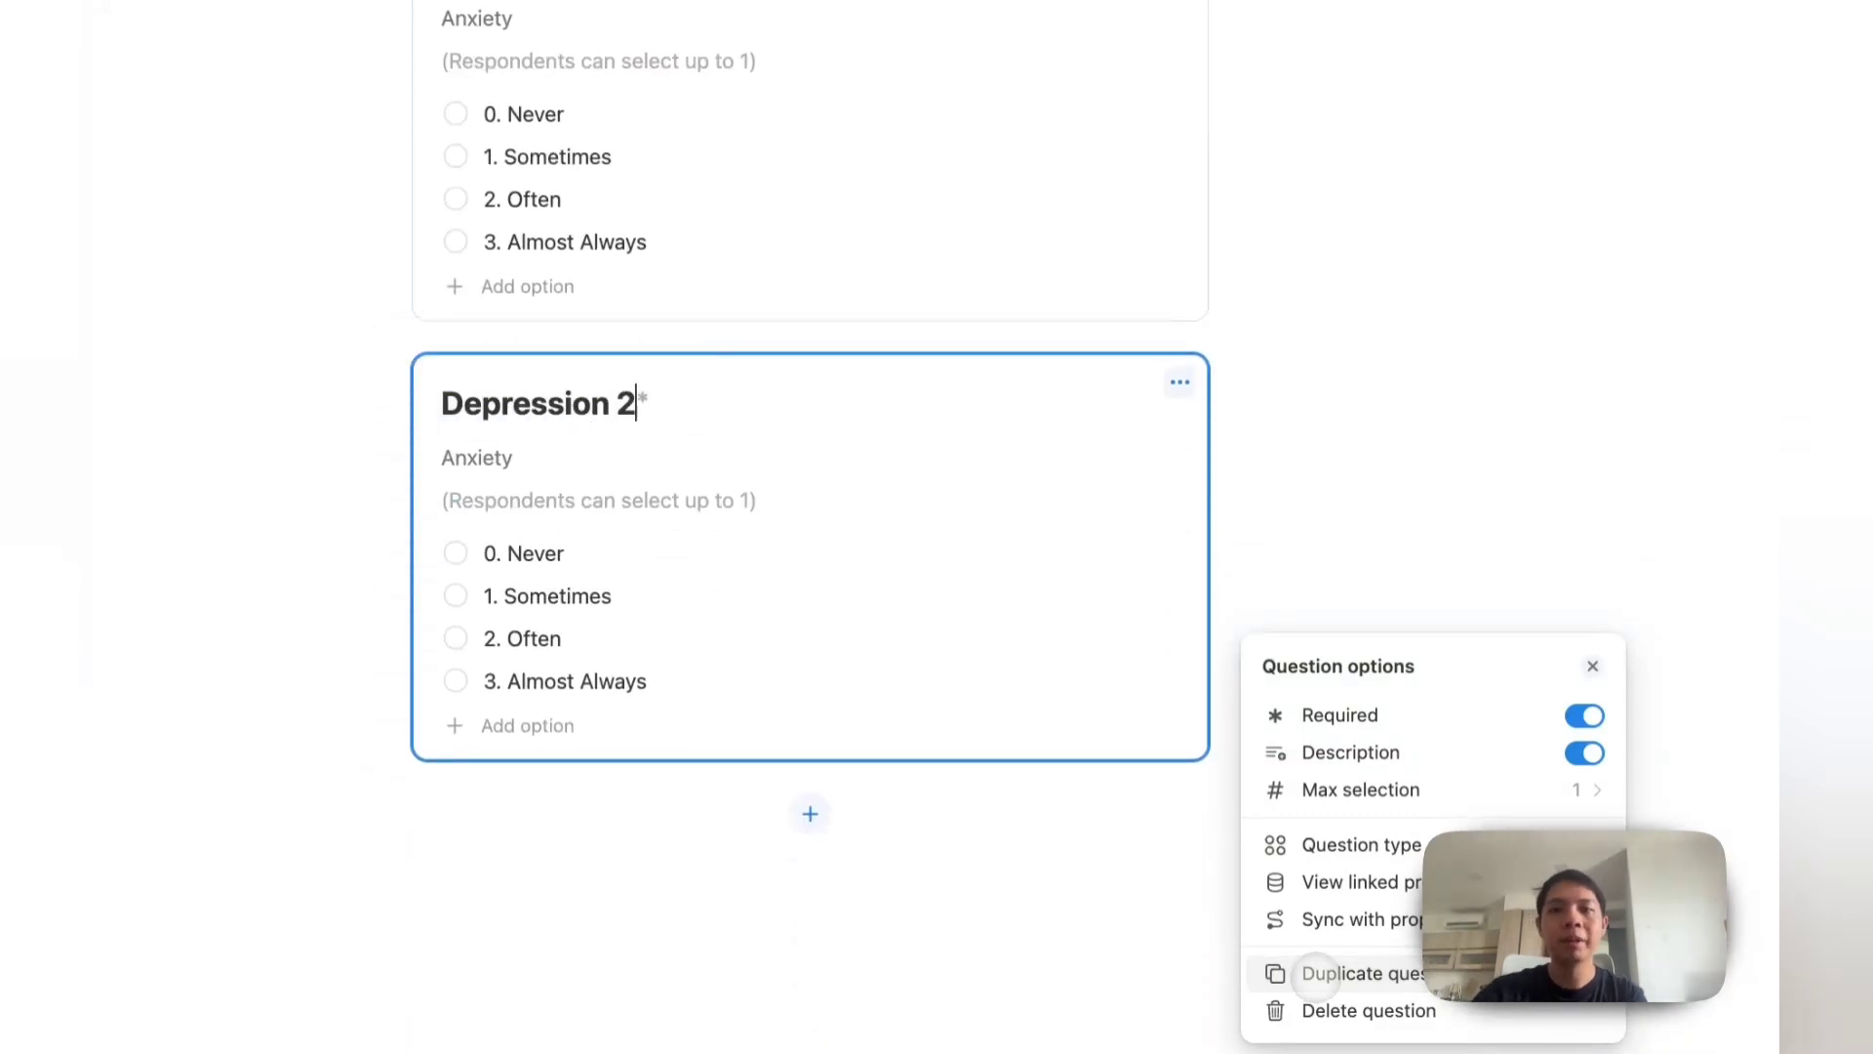
left_click(1317, 973)
type("Stres")
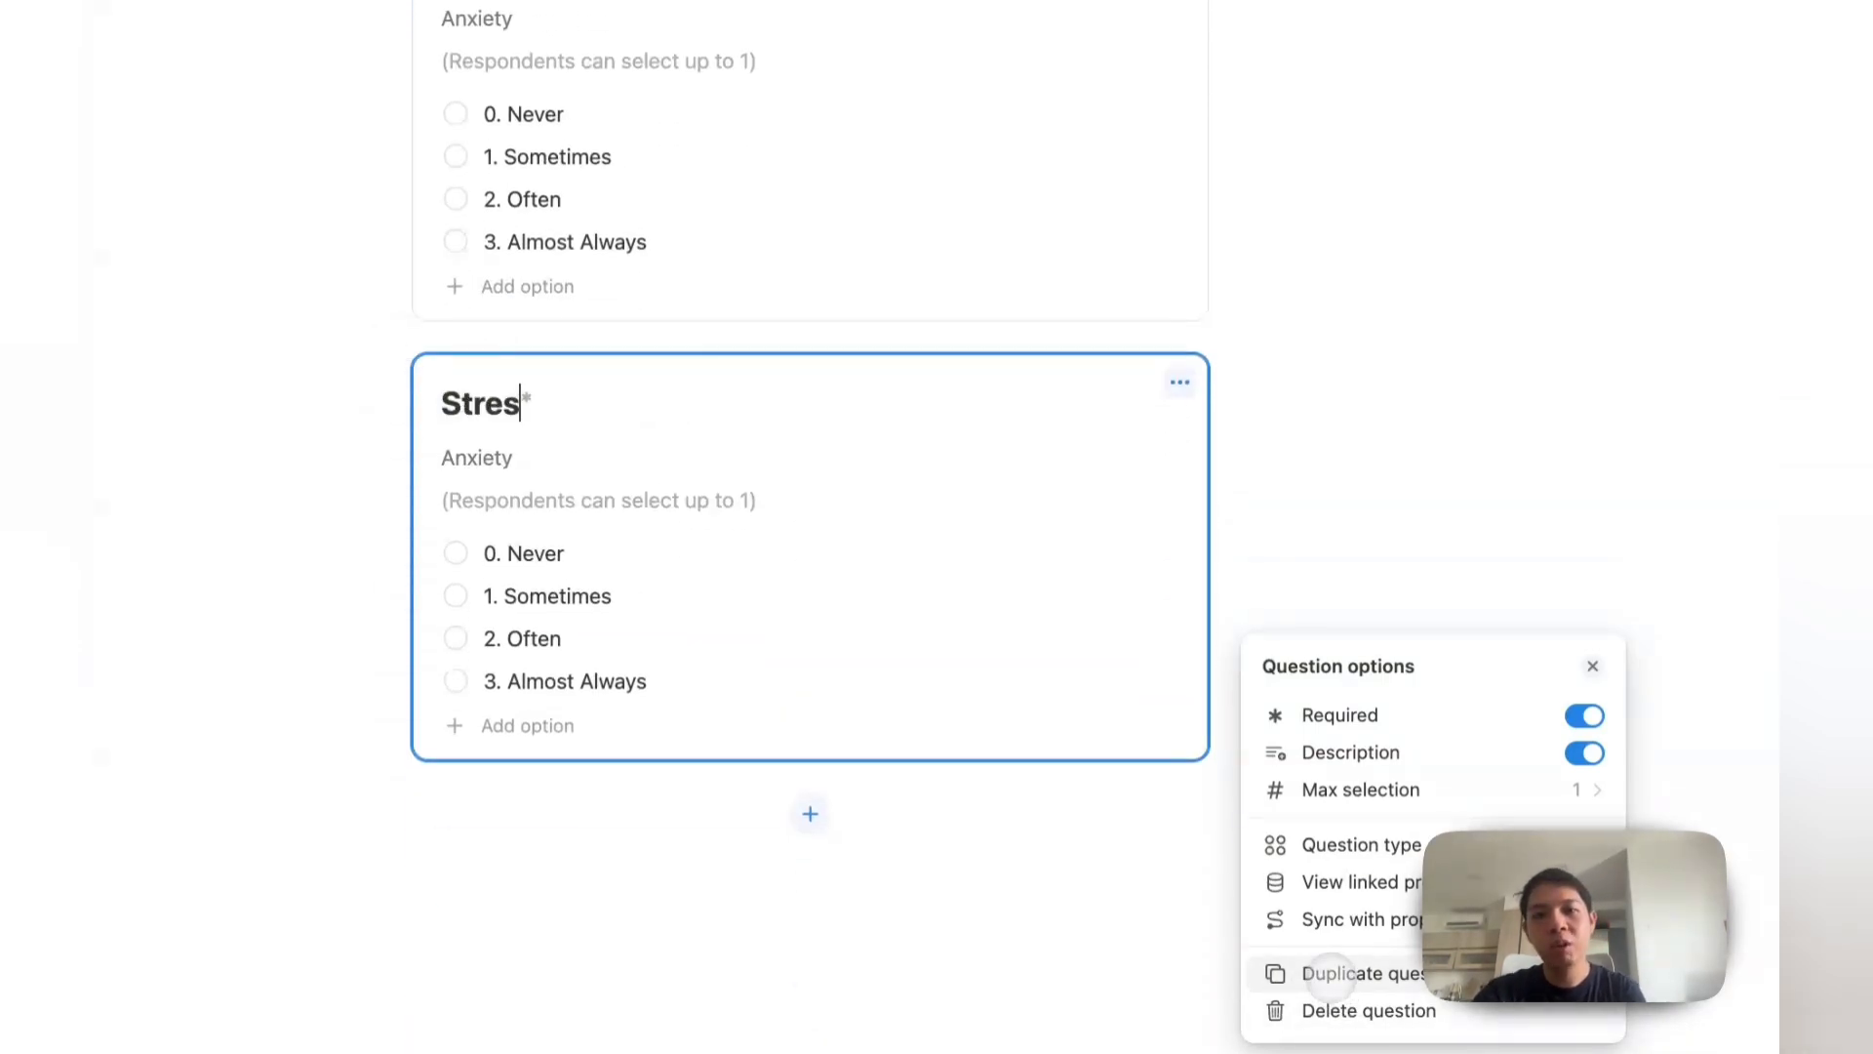
type("s 1")
left_click(1337, 972)
type("Stress")
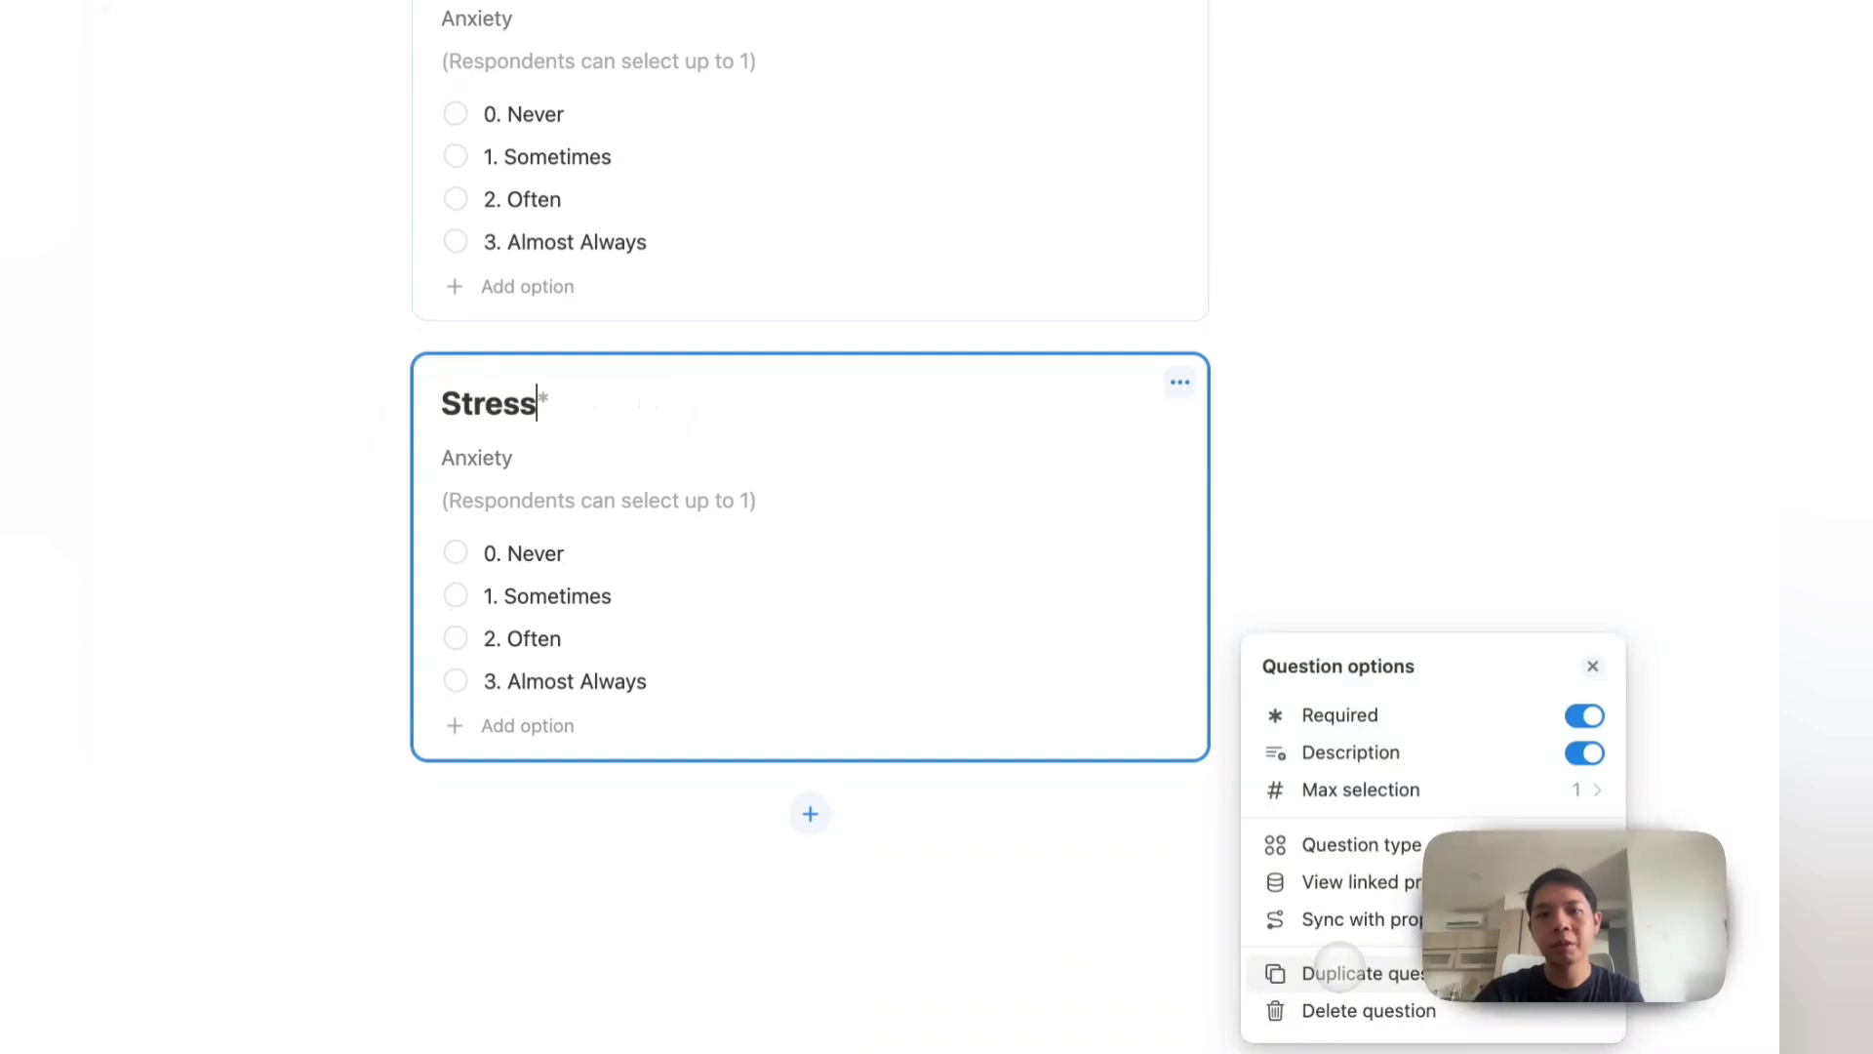
type(" 2")
left_click(1367, 589)
scroll(1323, 454, "up", 10)
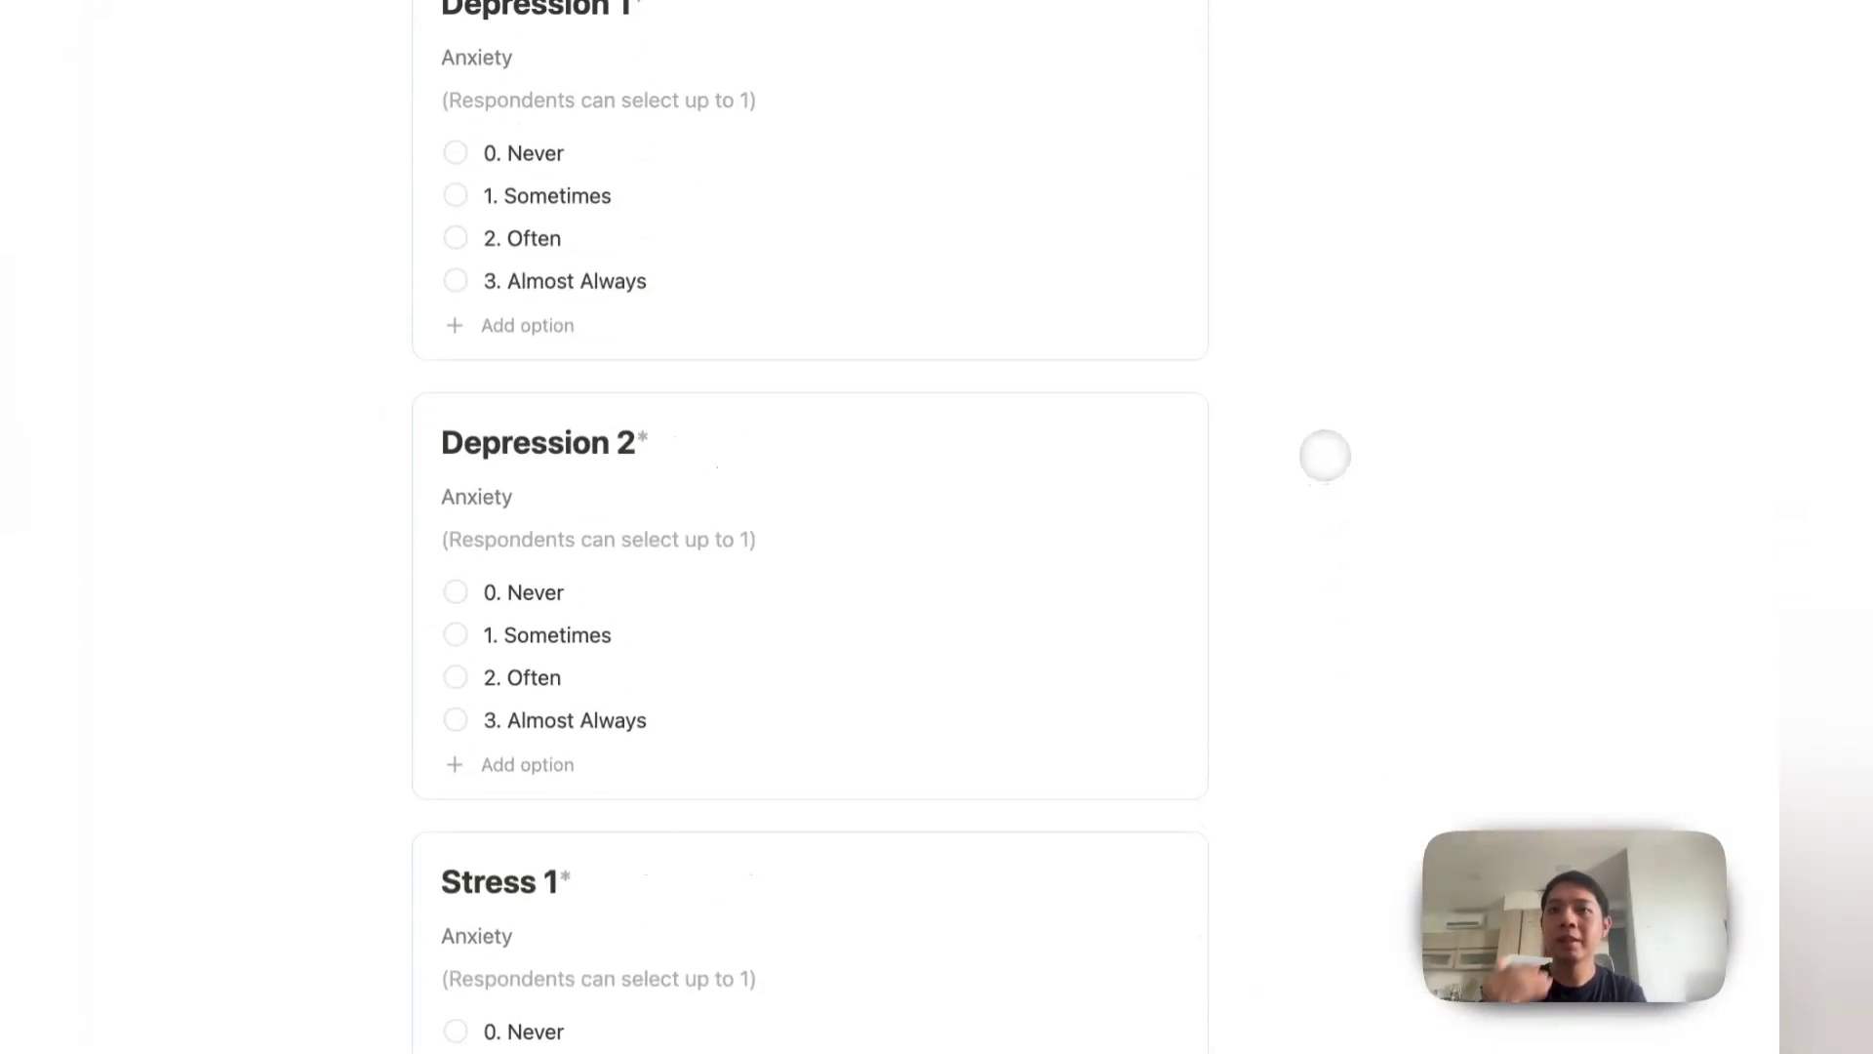
scroll(1325, 455, "up", 15)
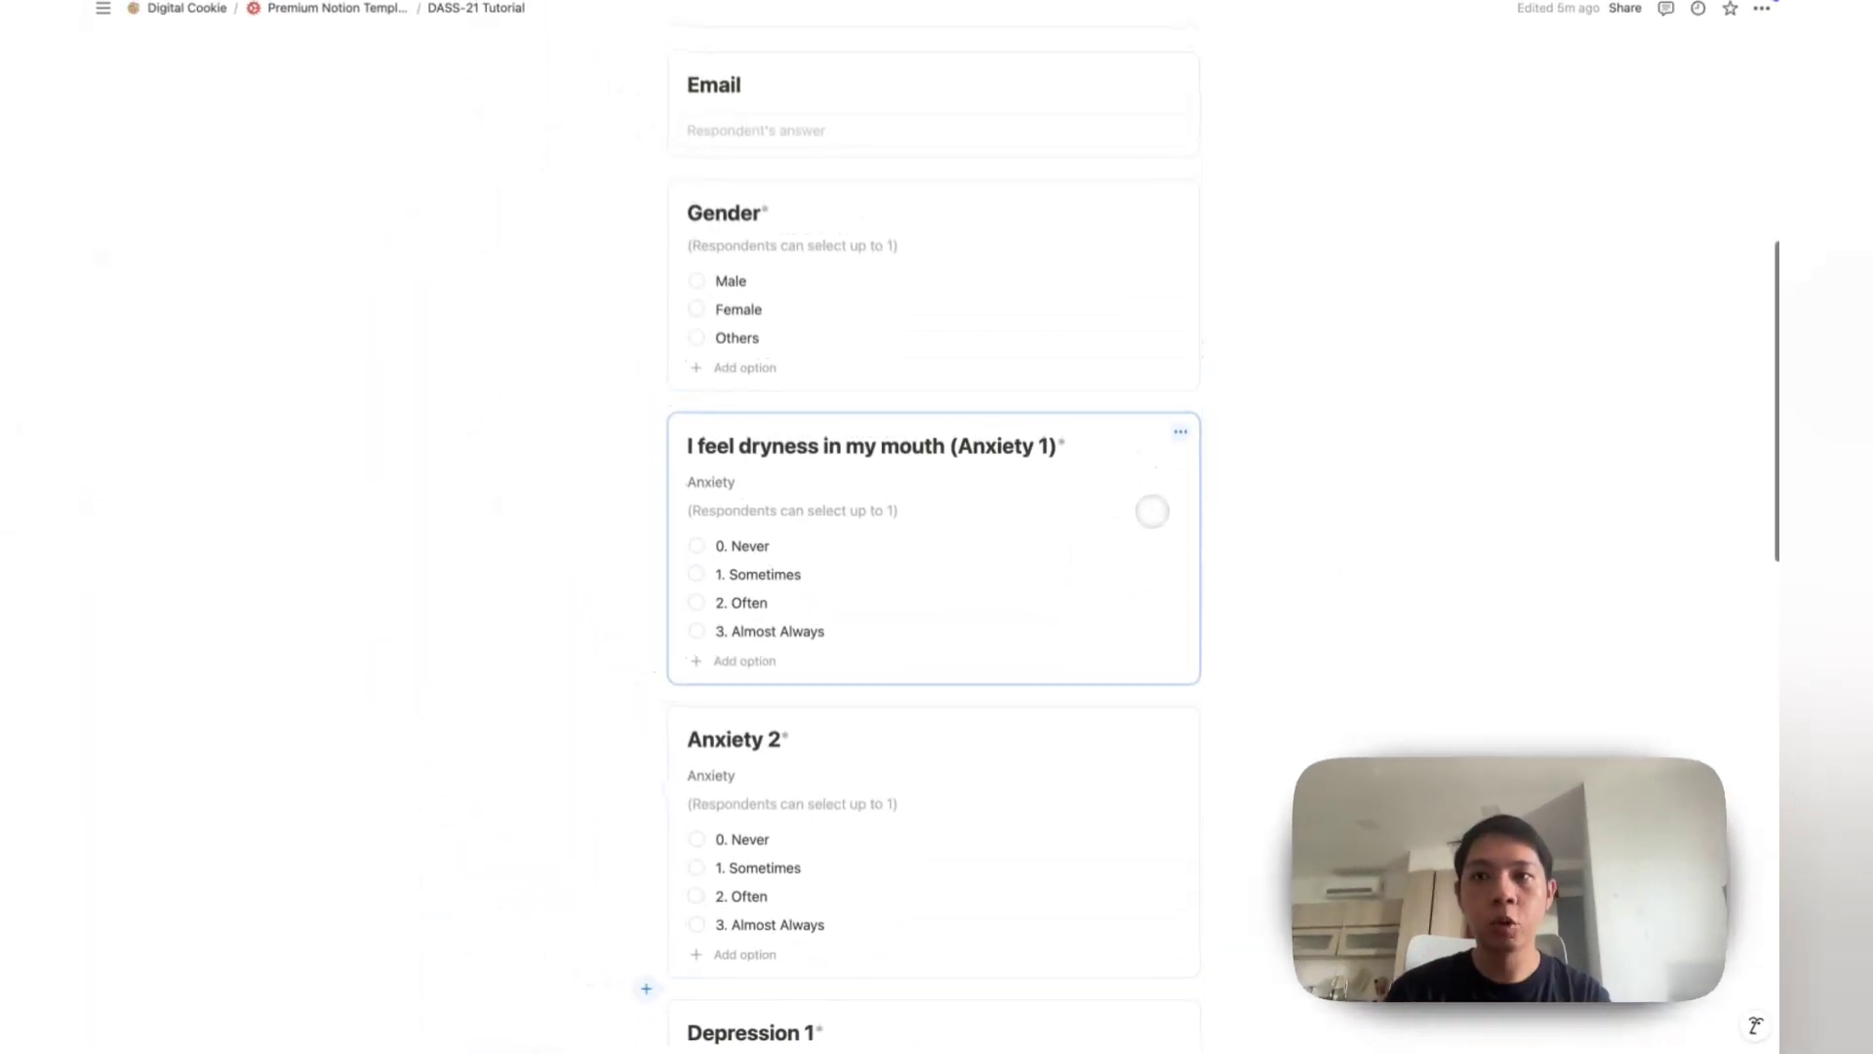
scroll(1152, 511, "up", 10)
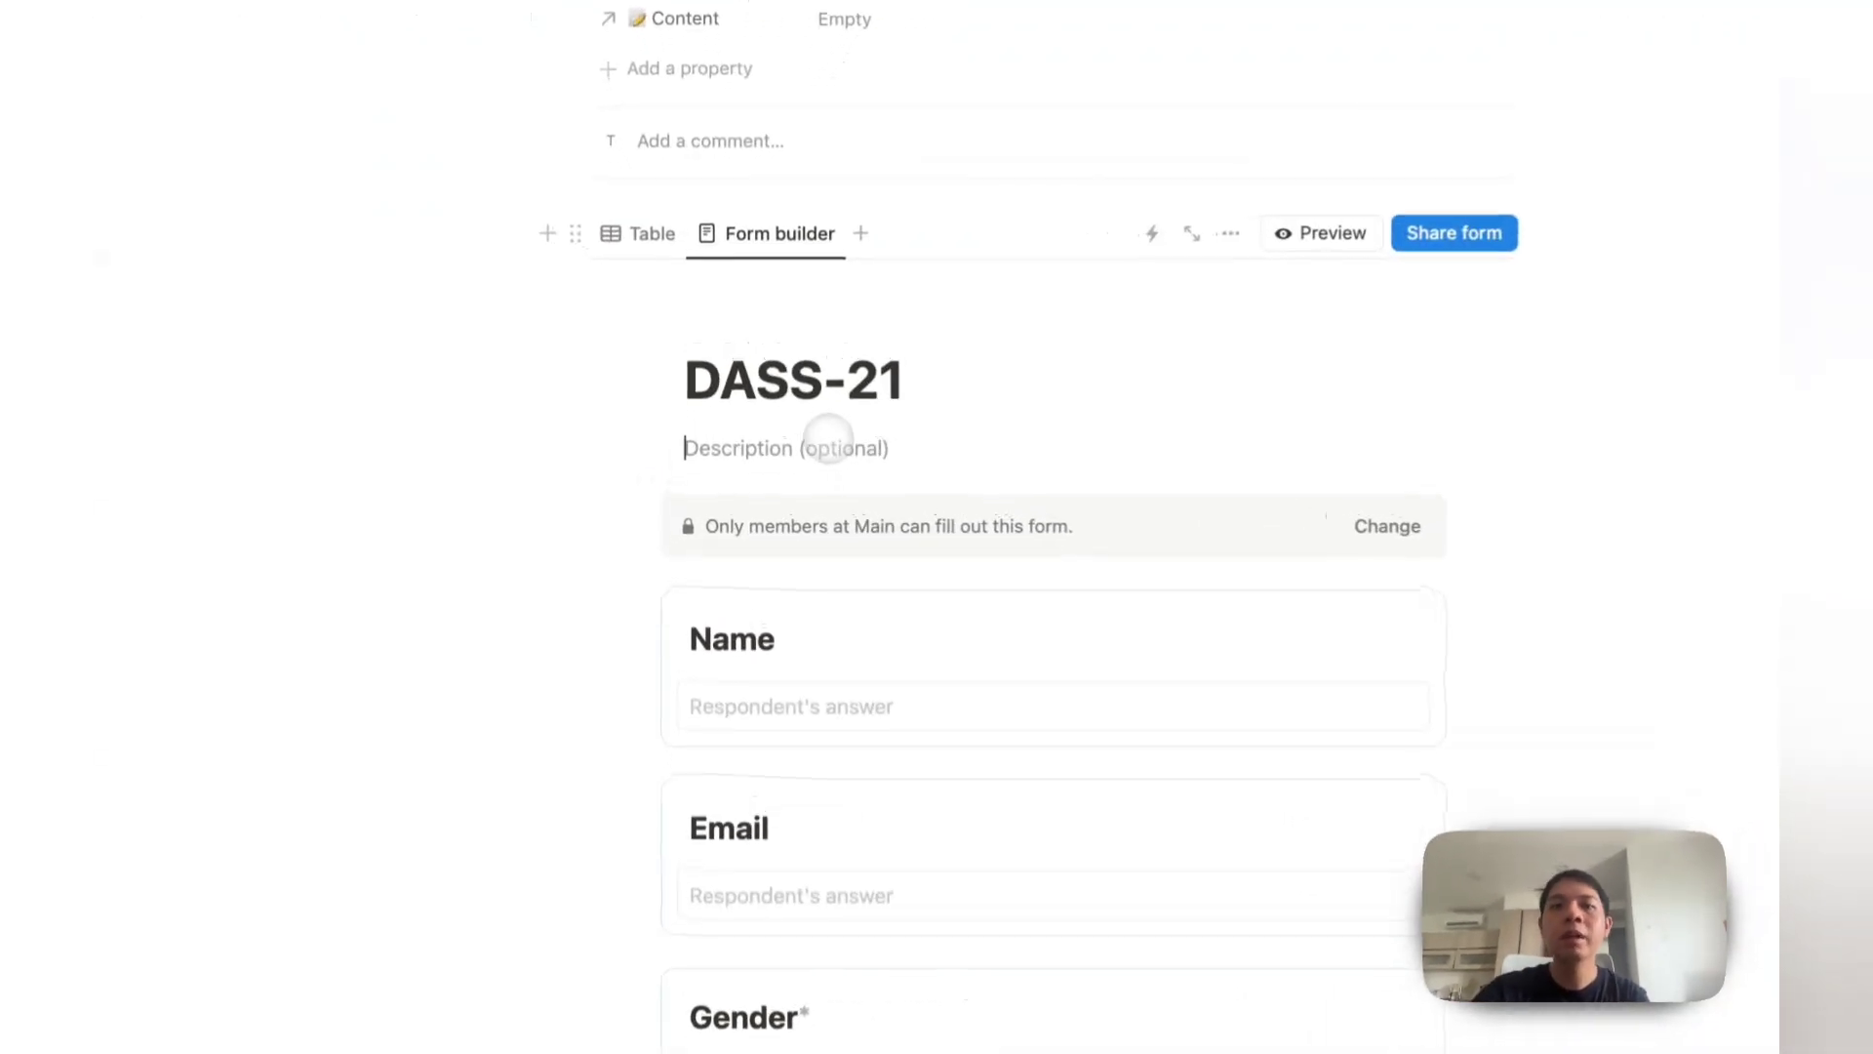
type("This is ")
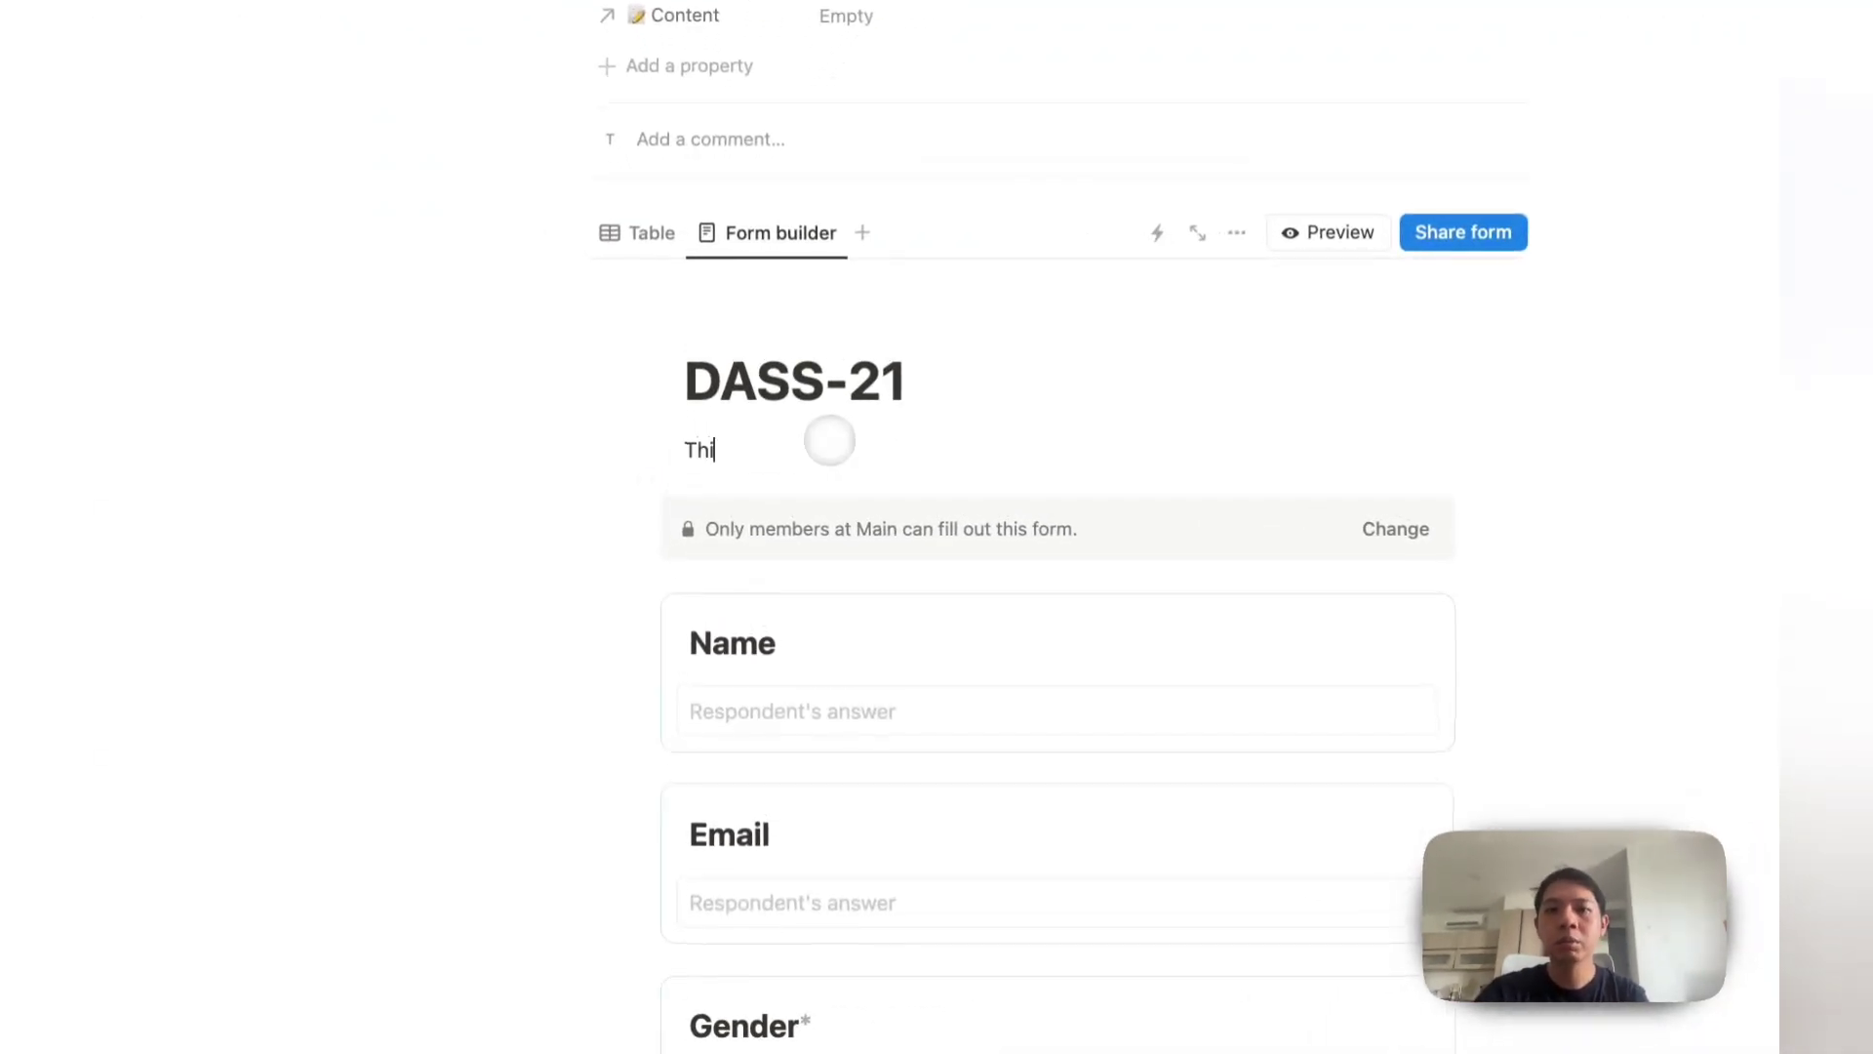
type("an assessment for Depression, Anxiety & S")
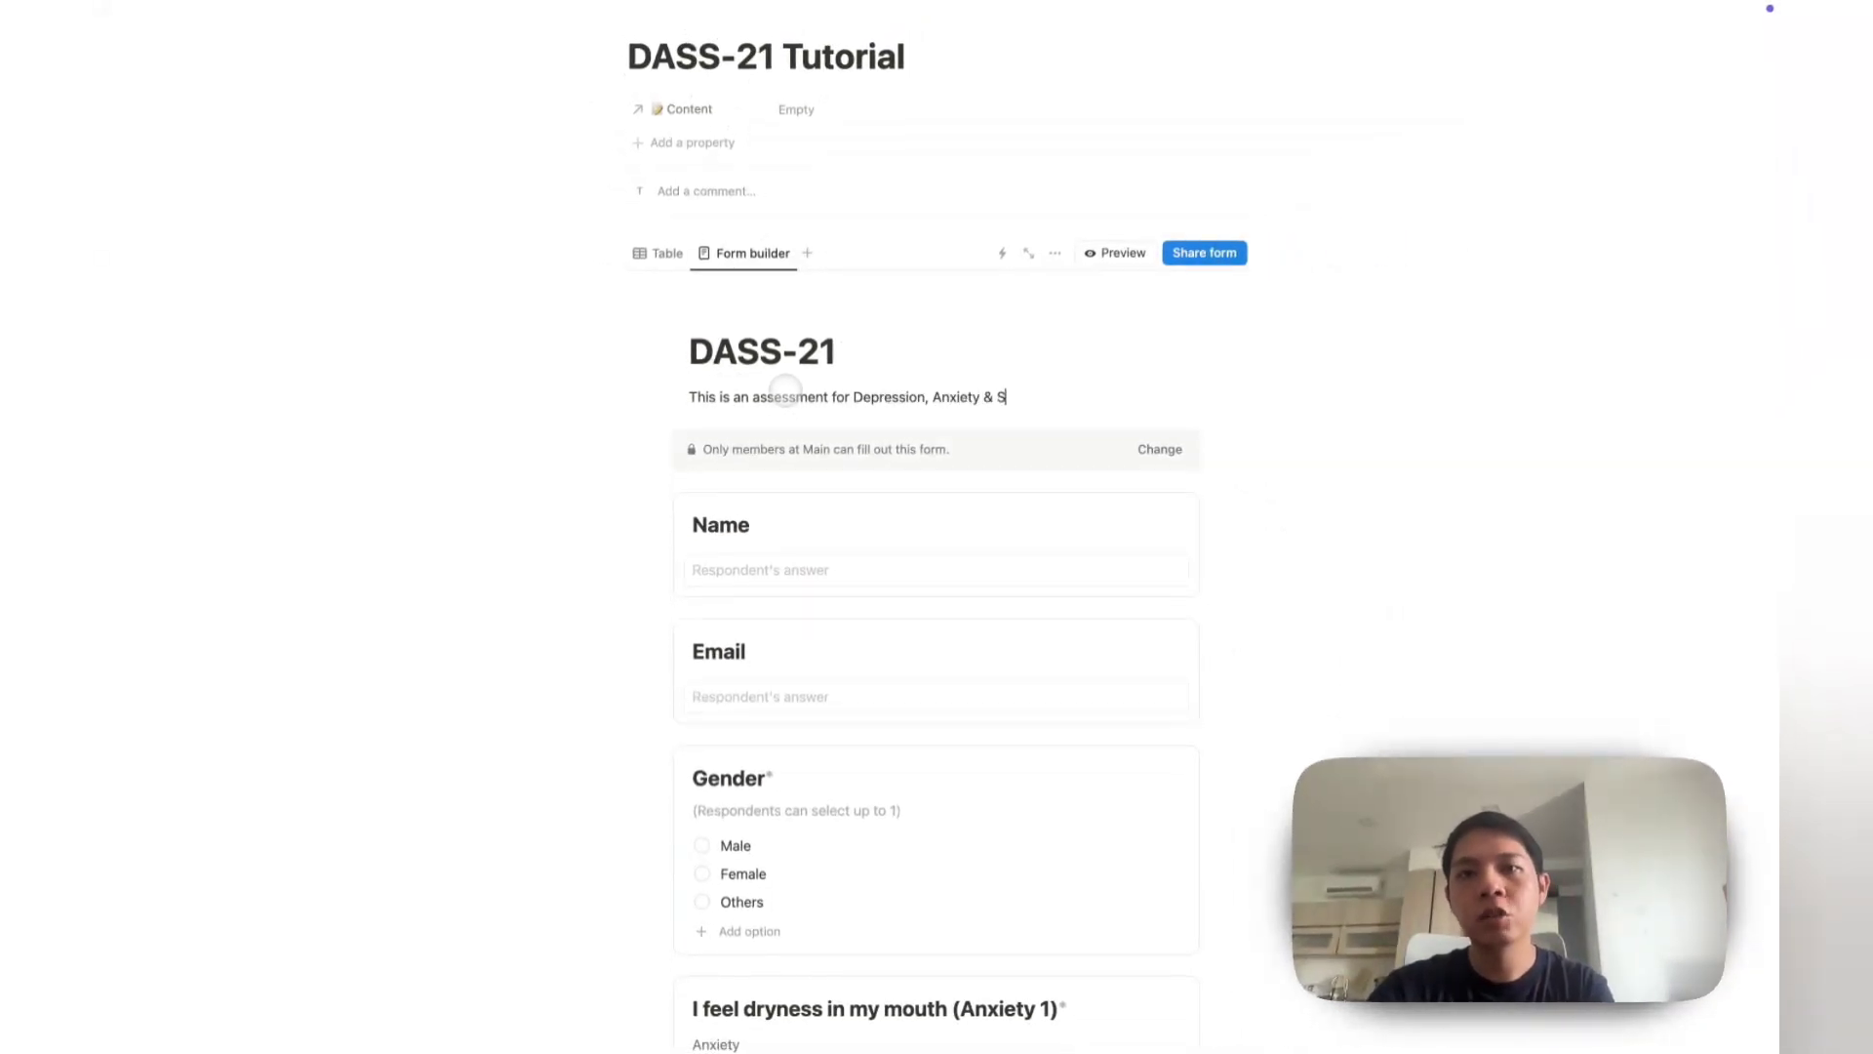
type(". It ")
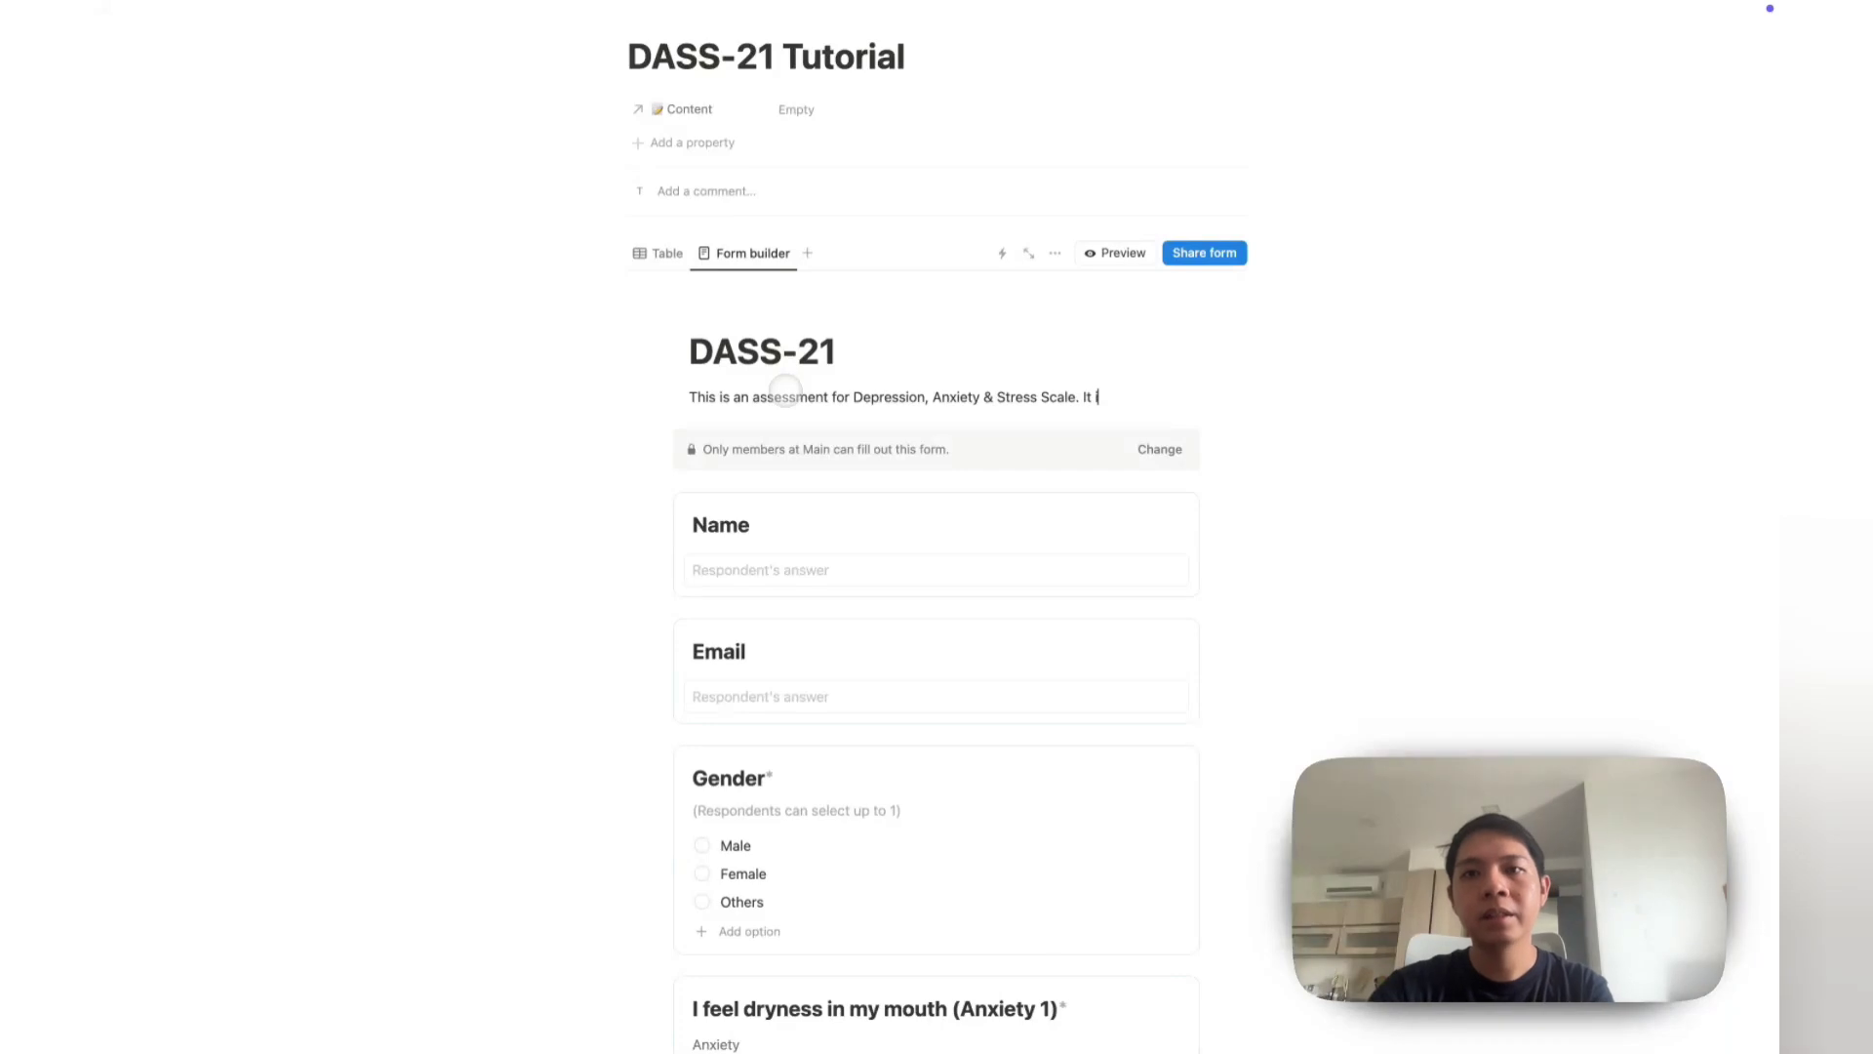
type("is not meant for dian")
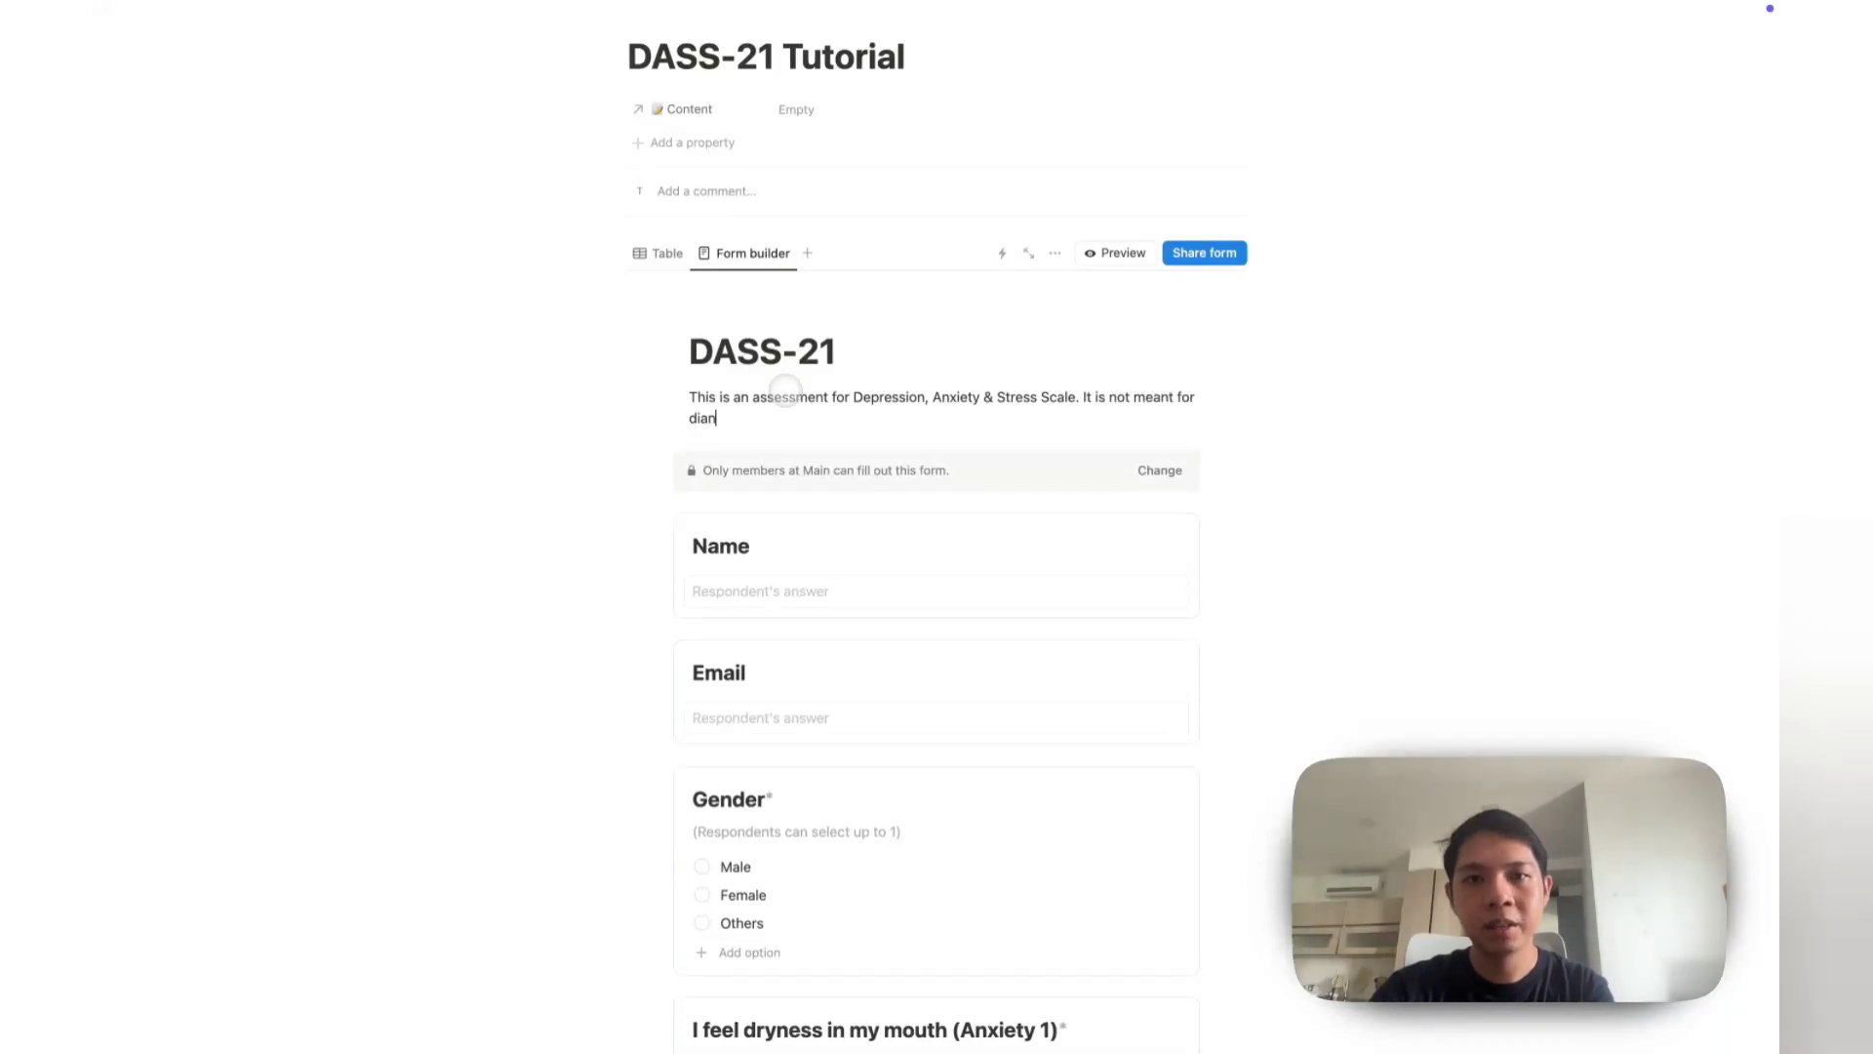
type("nosis.")
scroll(780, 410, "down", 1)
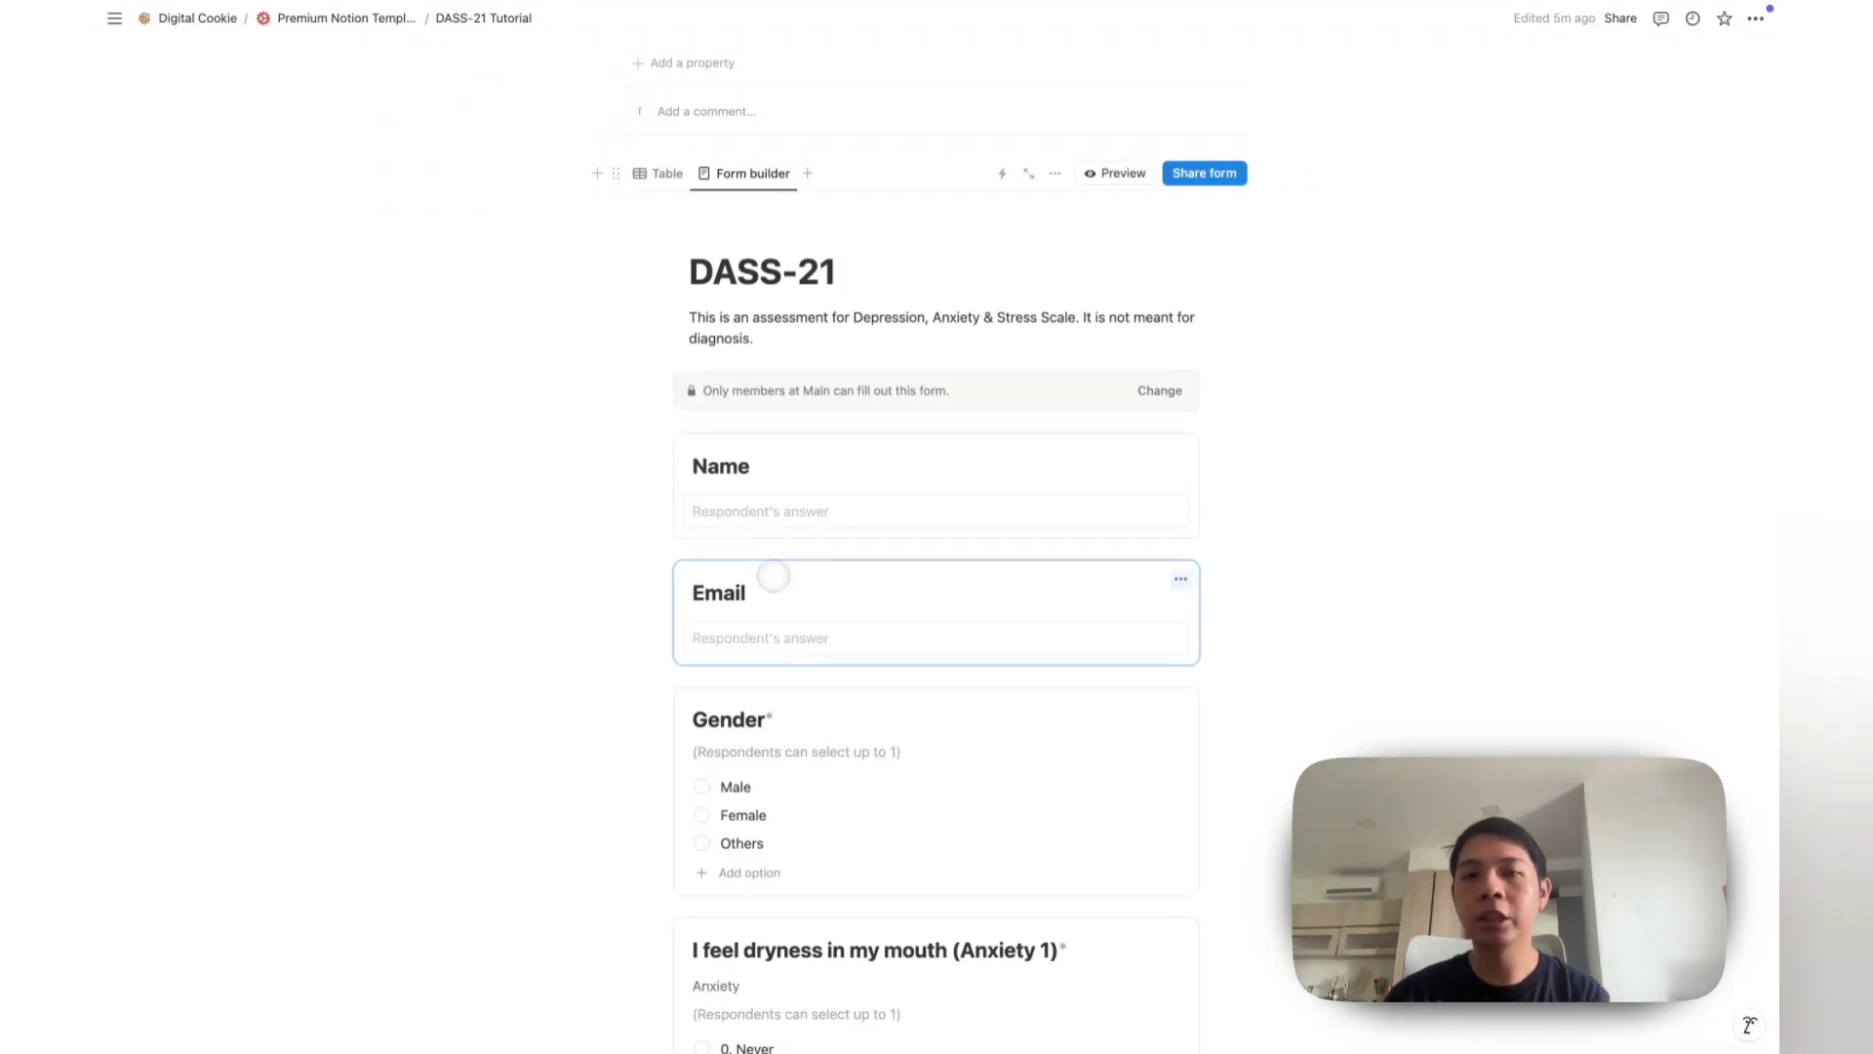
scroll(774, 577, "down", 3)
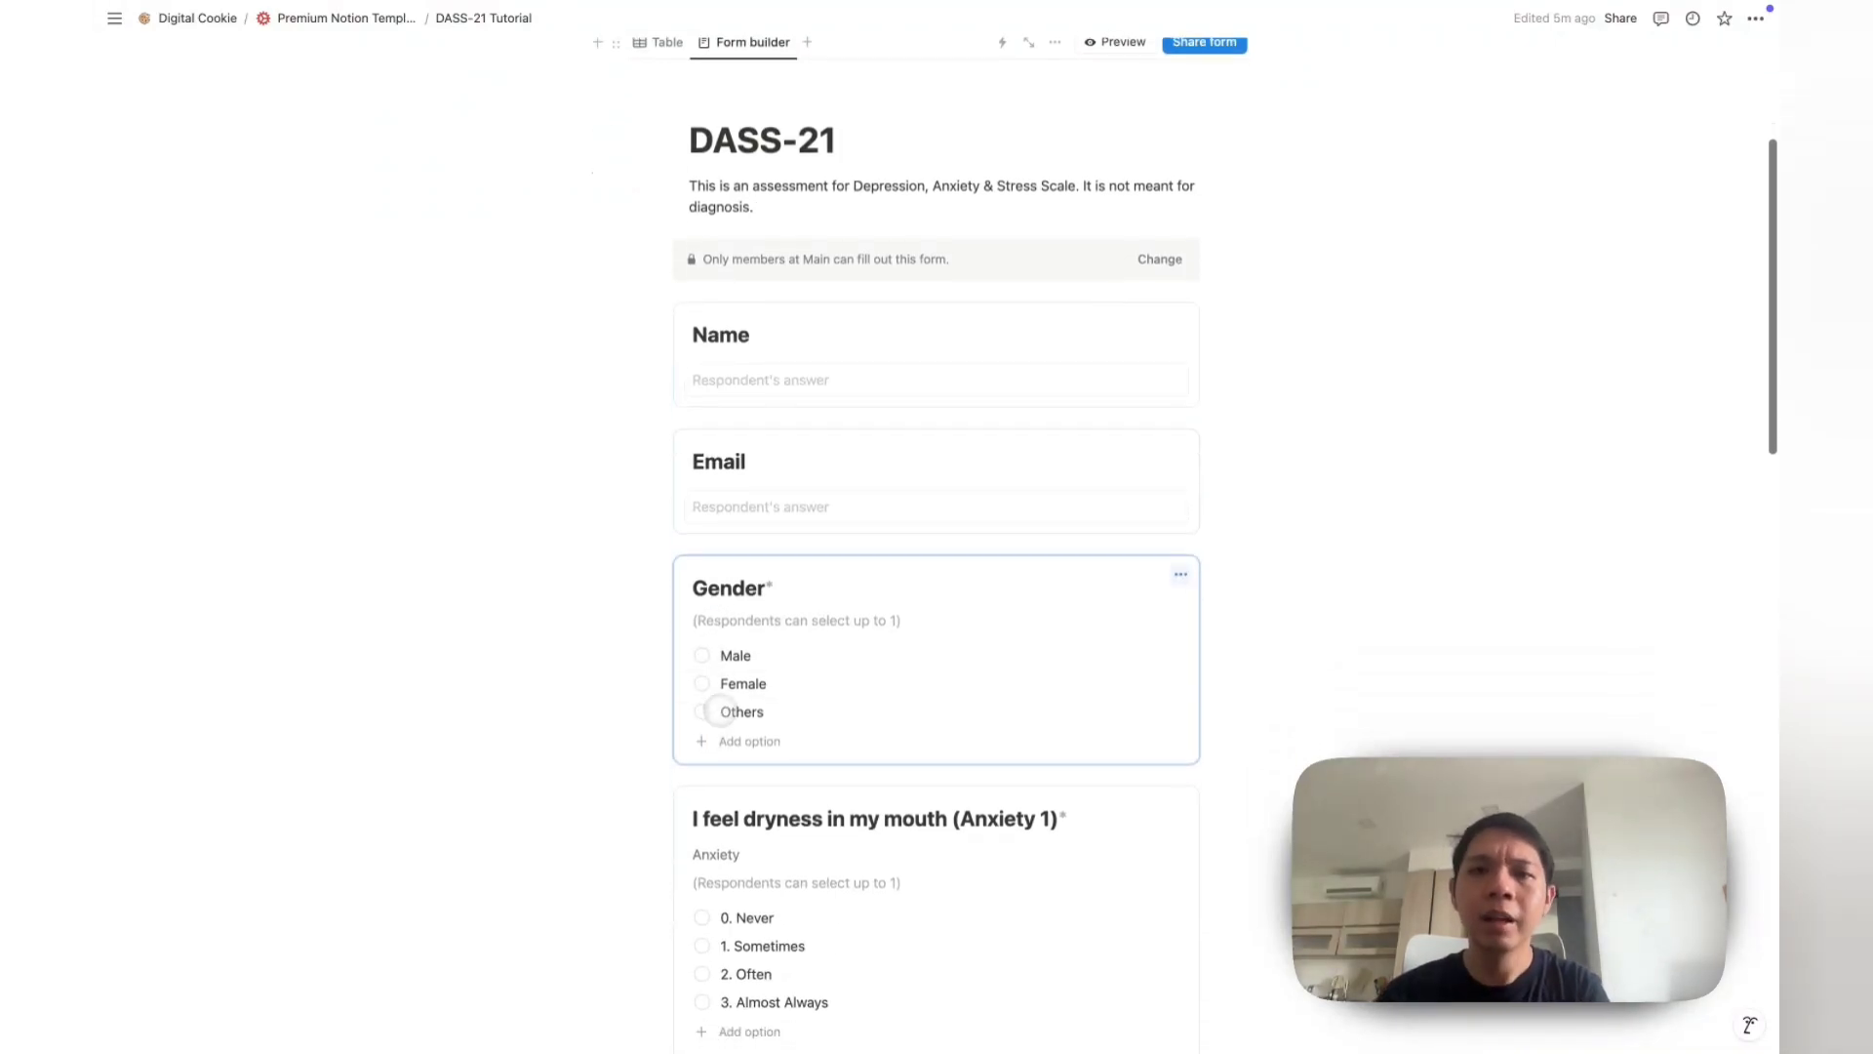
scroll(714, 665, "down", 3)
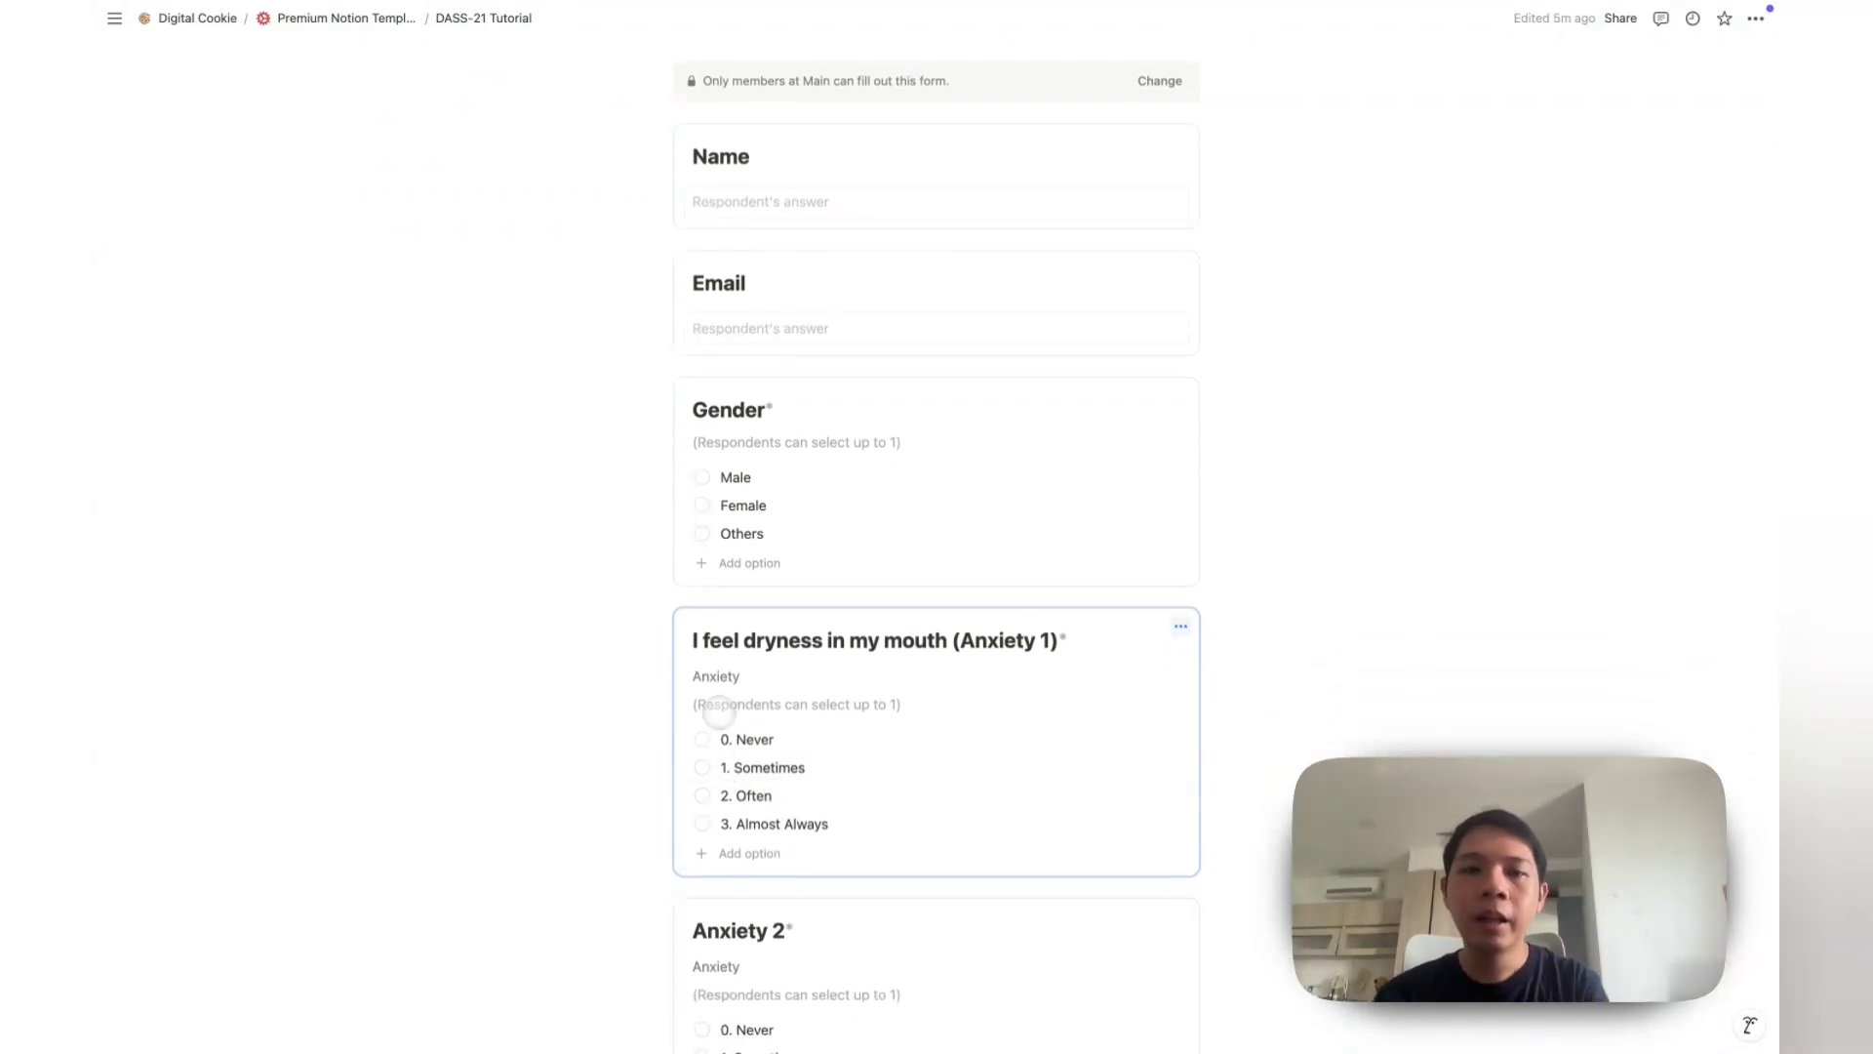
scroll(719, 711, "down", 1)
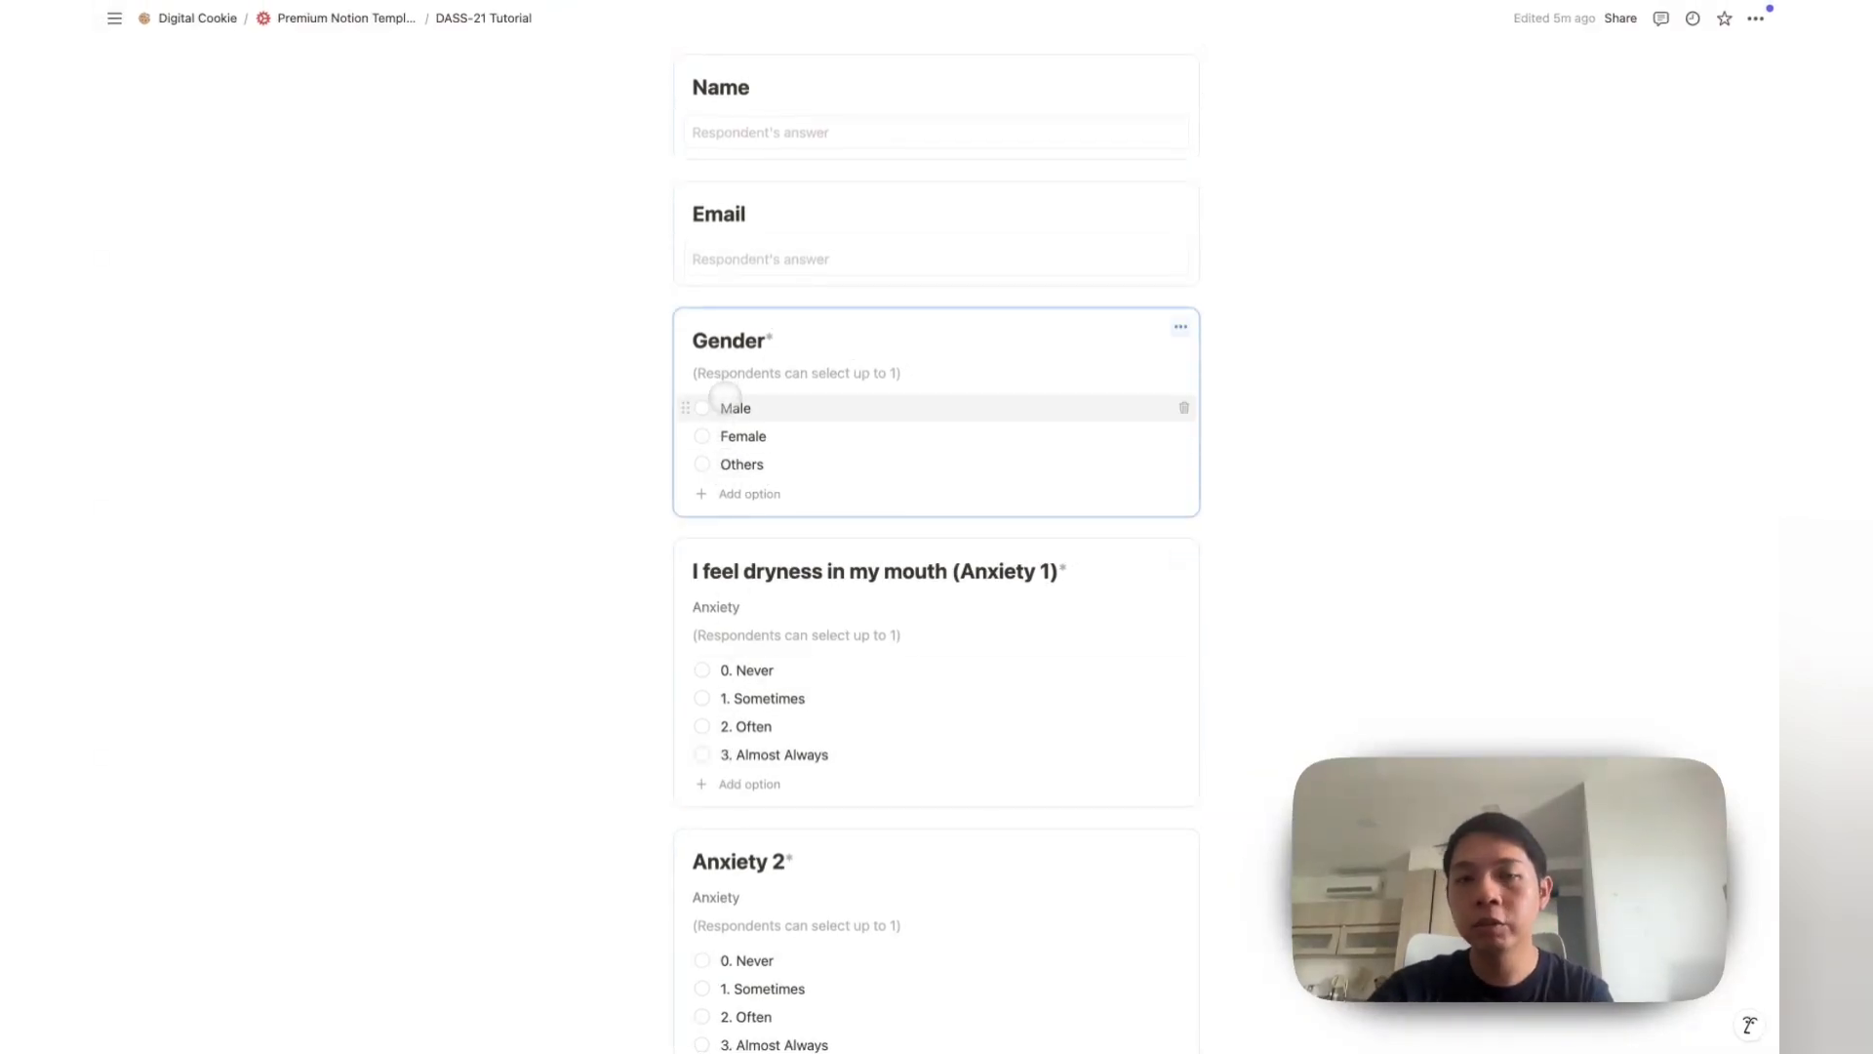
scroll(724, 398, "down", 3)
scroll(725, 398, "up", 7)
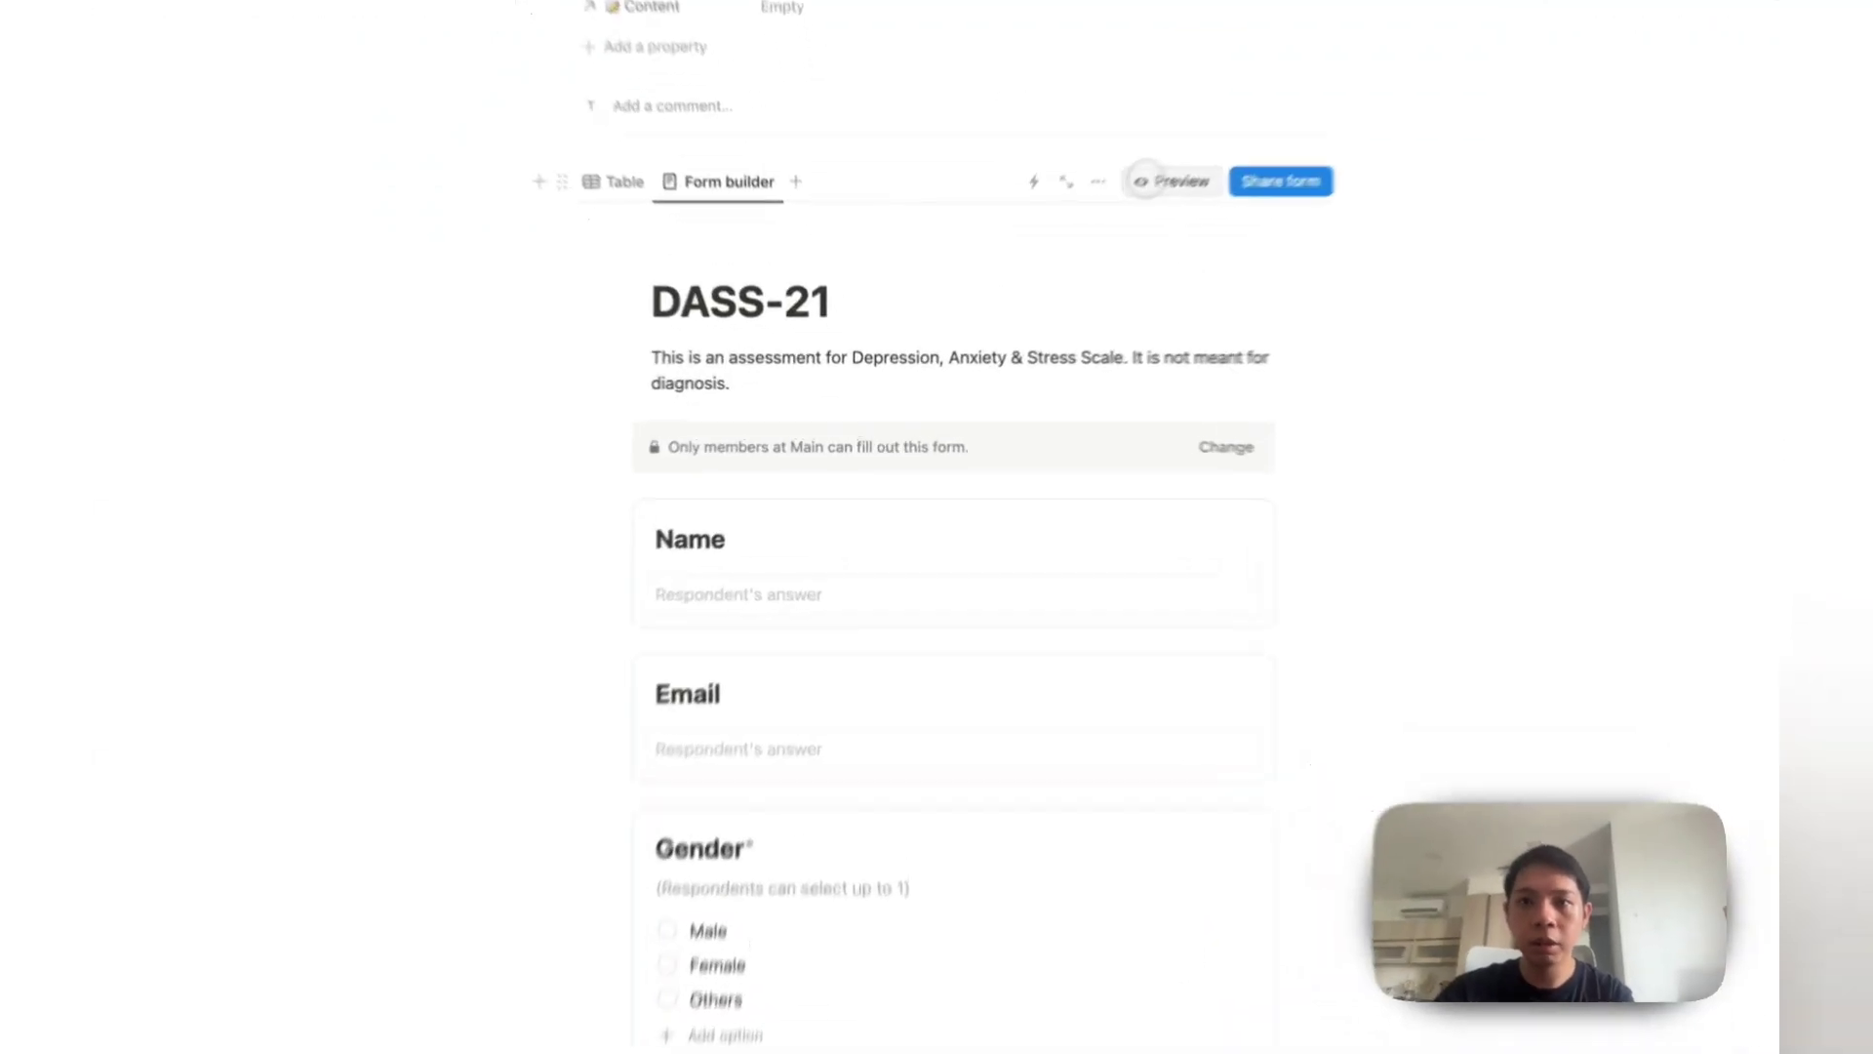
Step: Preview the DASS-21 form, fill in the name and email, and choose Male as gender
left_click(1117, 219)
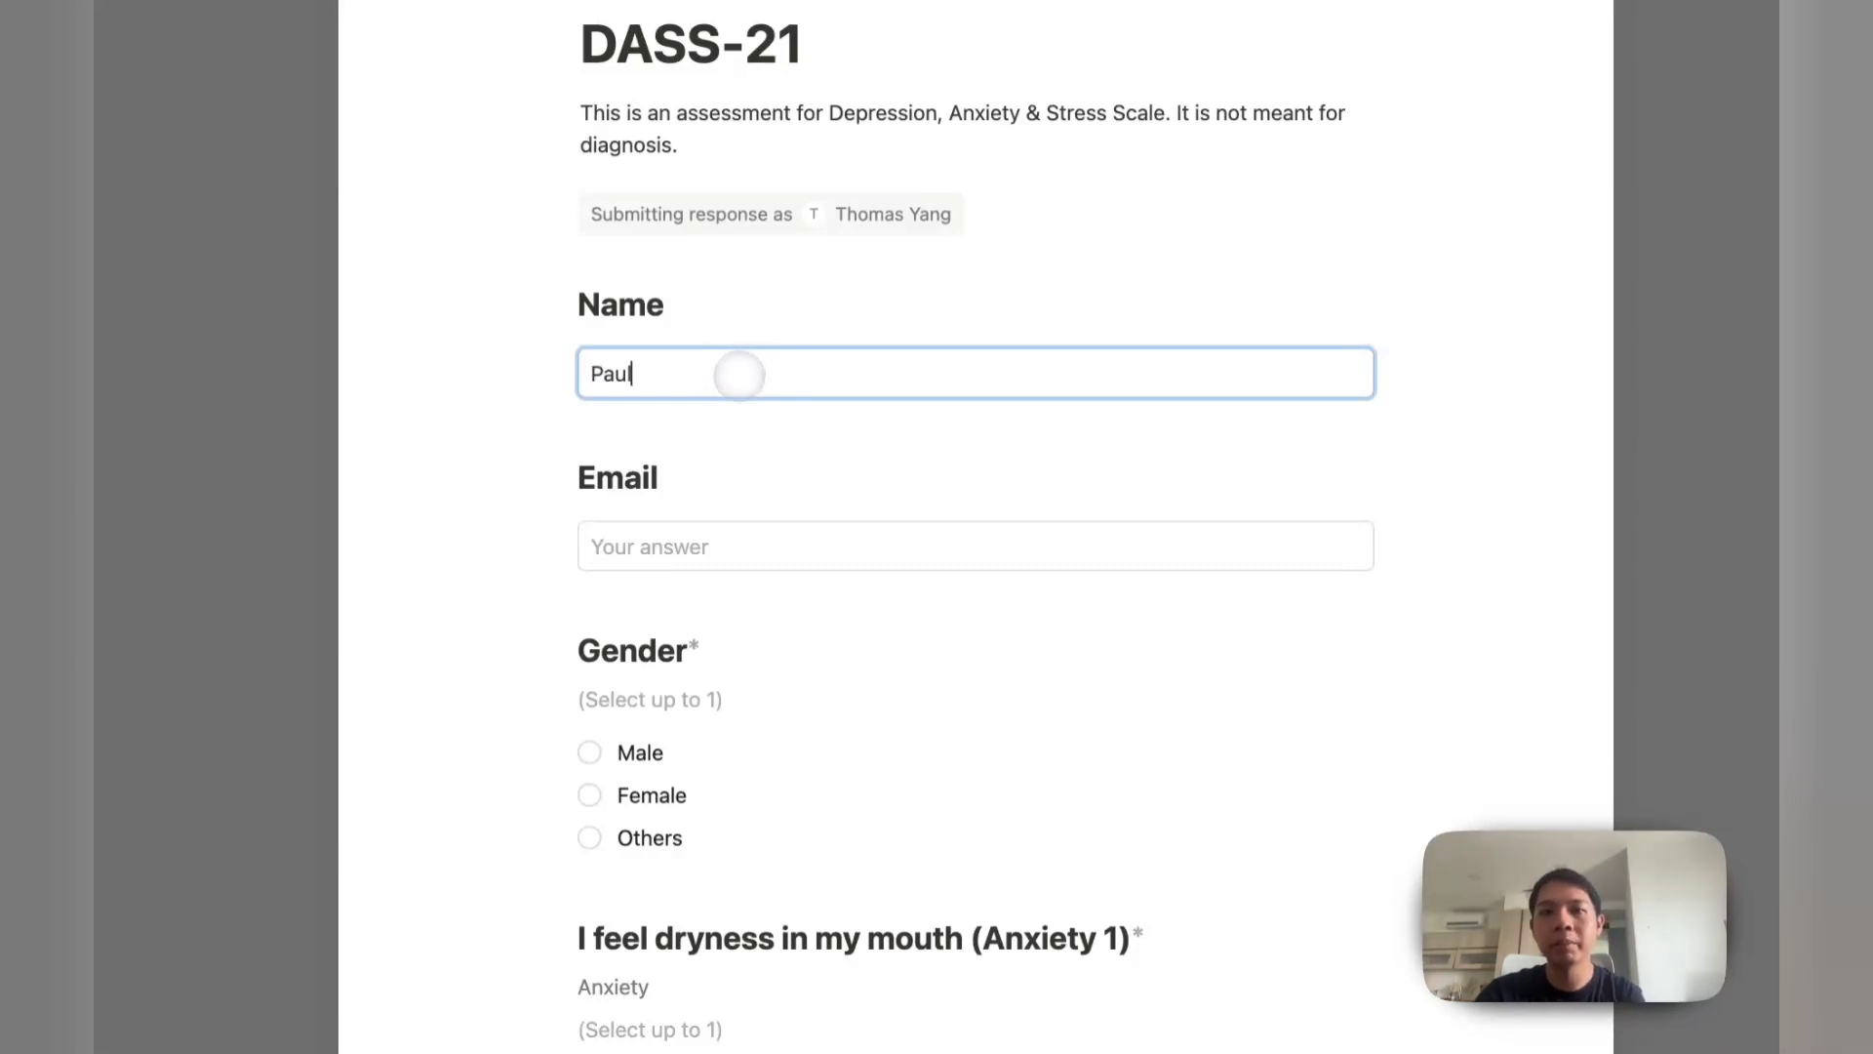
left_click(719, 521)
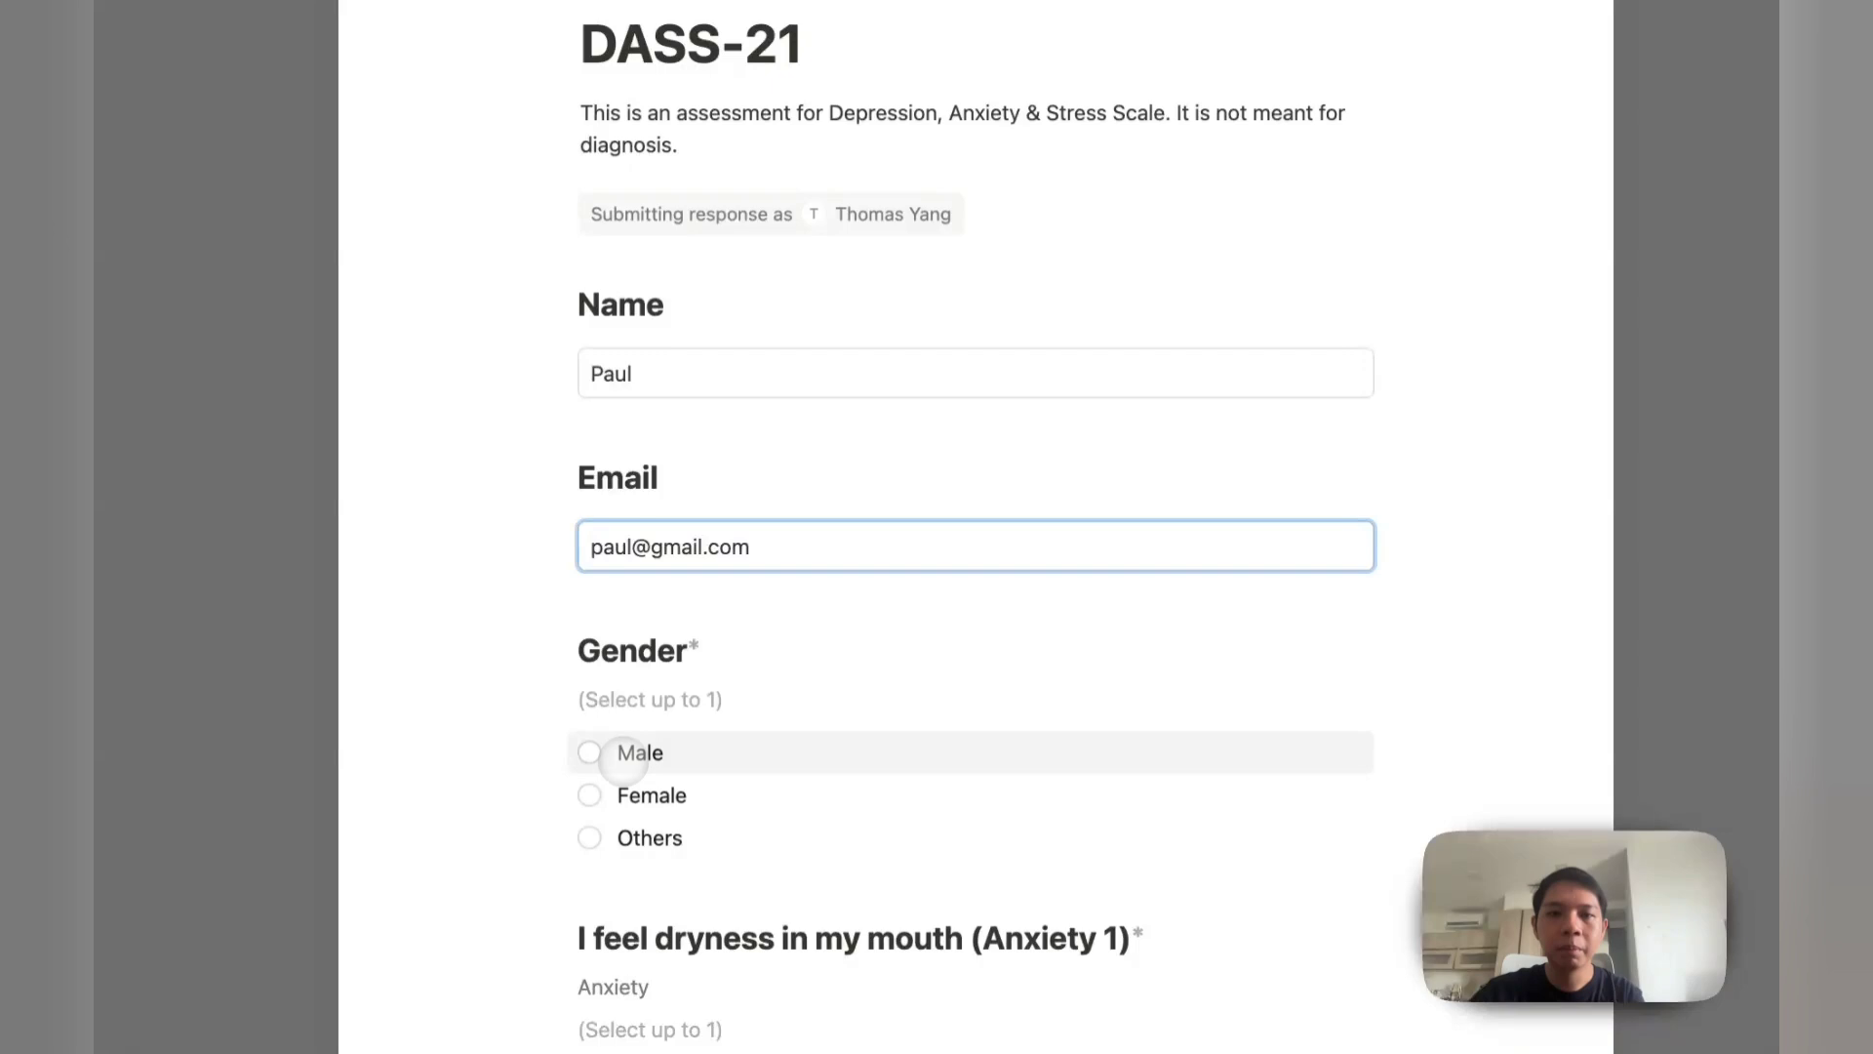
left_click(589, 752)
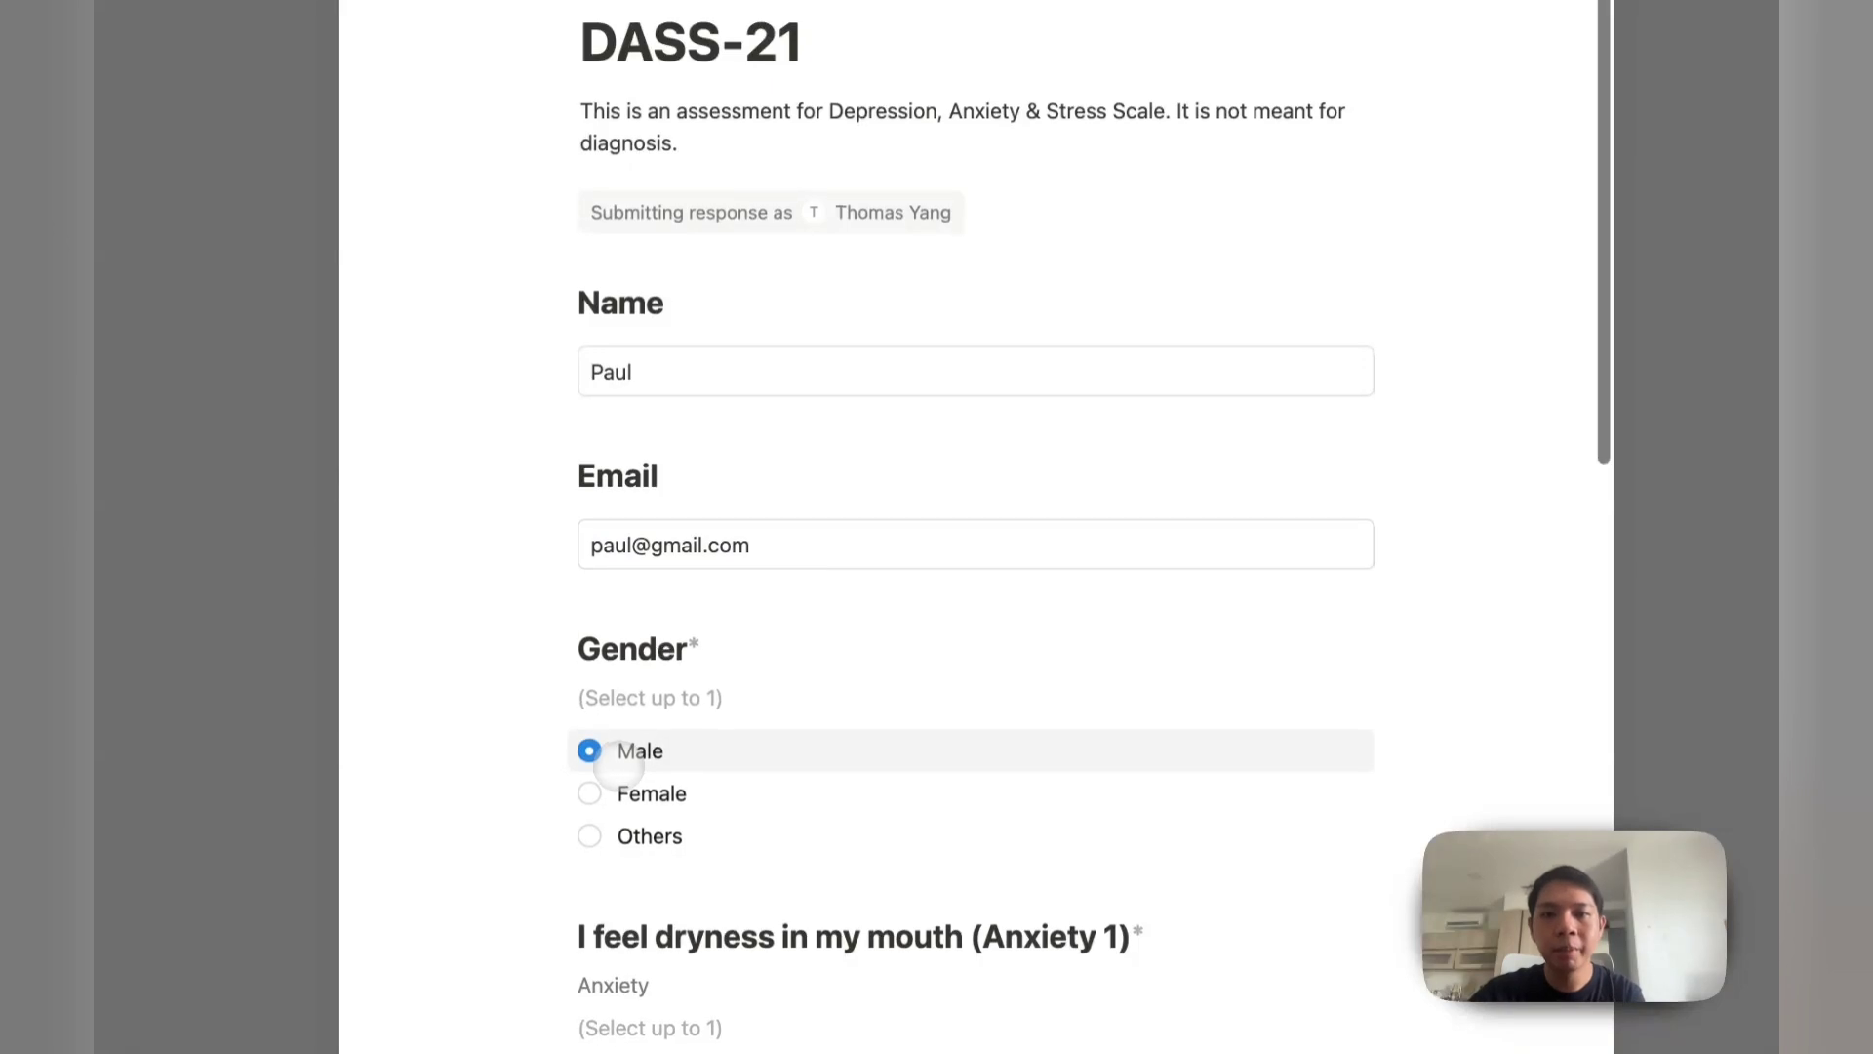
Step: Answer Anxiety 3, 2; Depression 1, 3; Stress 1, 0, and submit the response
scroll(595, 753, "down", 5)
left_click(591, 754)
scroll(644, 765, "down", 3)
scroll(688, 759, "down", 4)
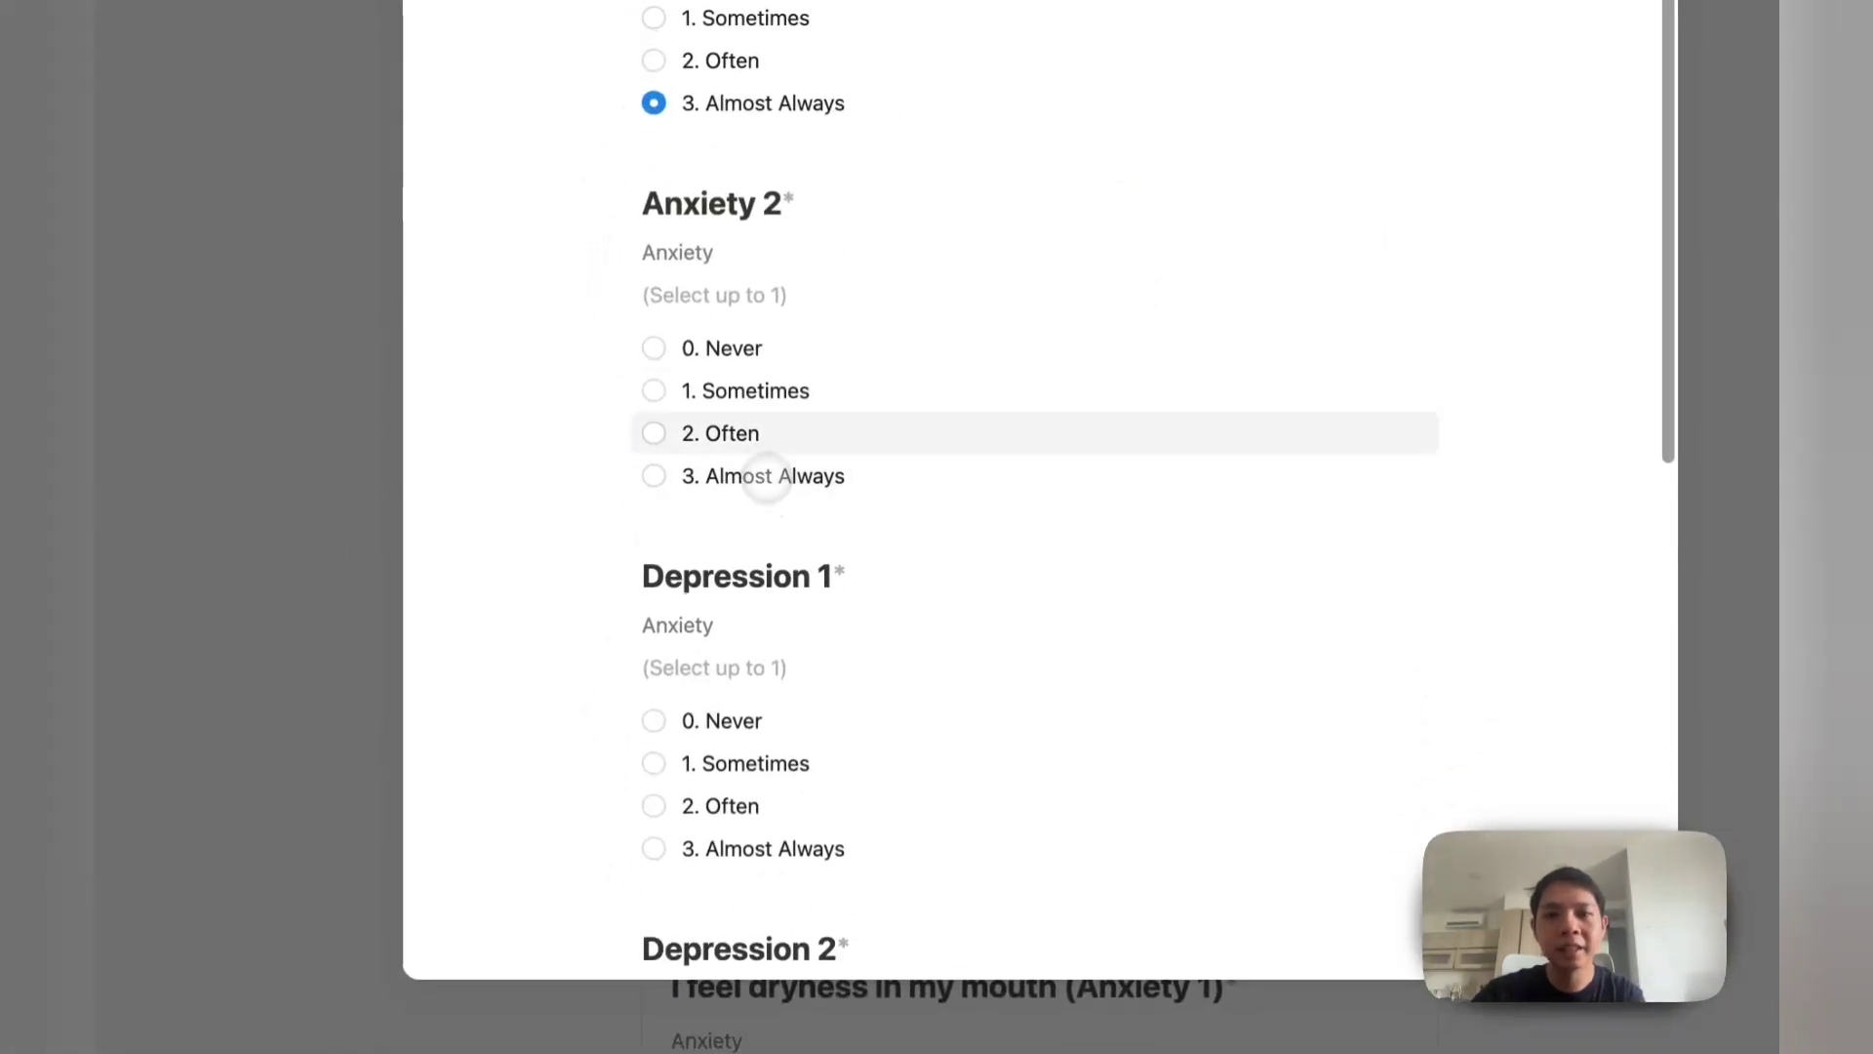
left_click(764, 429)
scroll(839, 673, "down", 3)
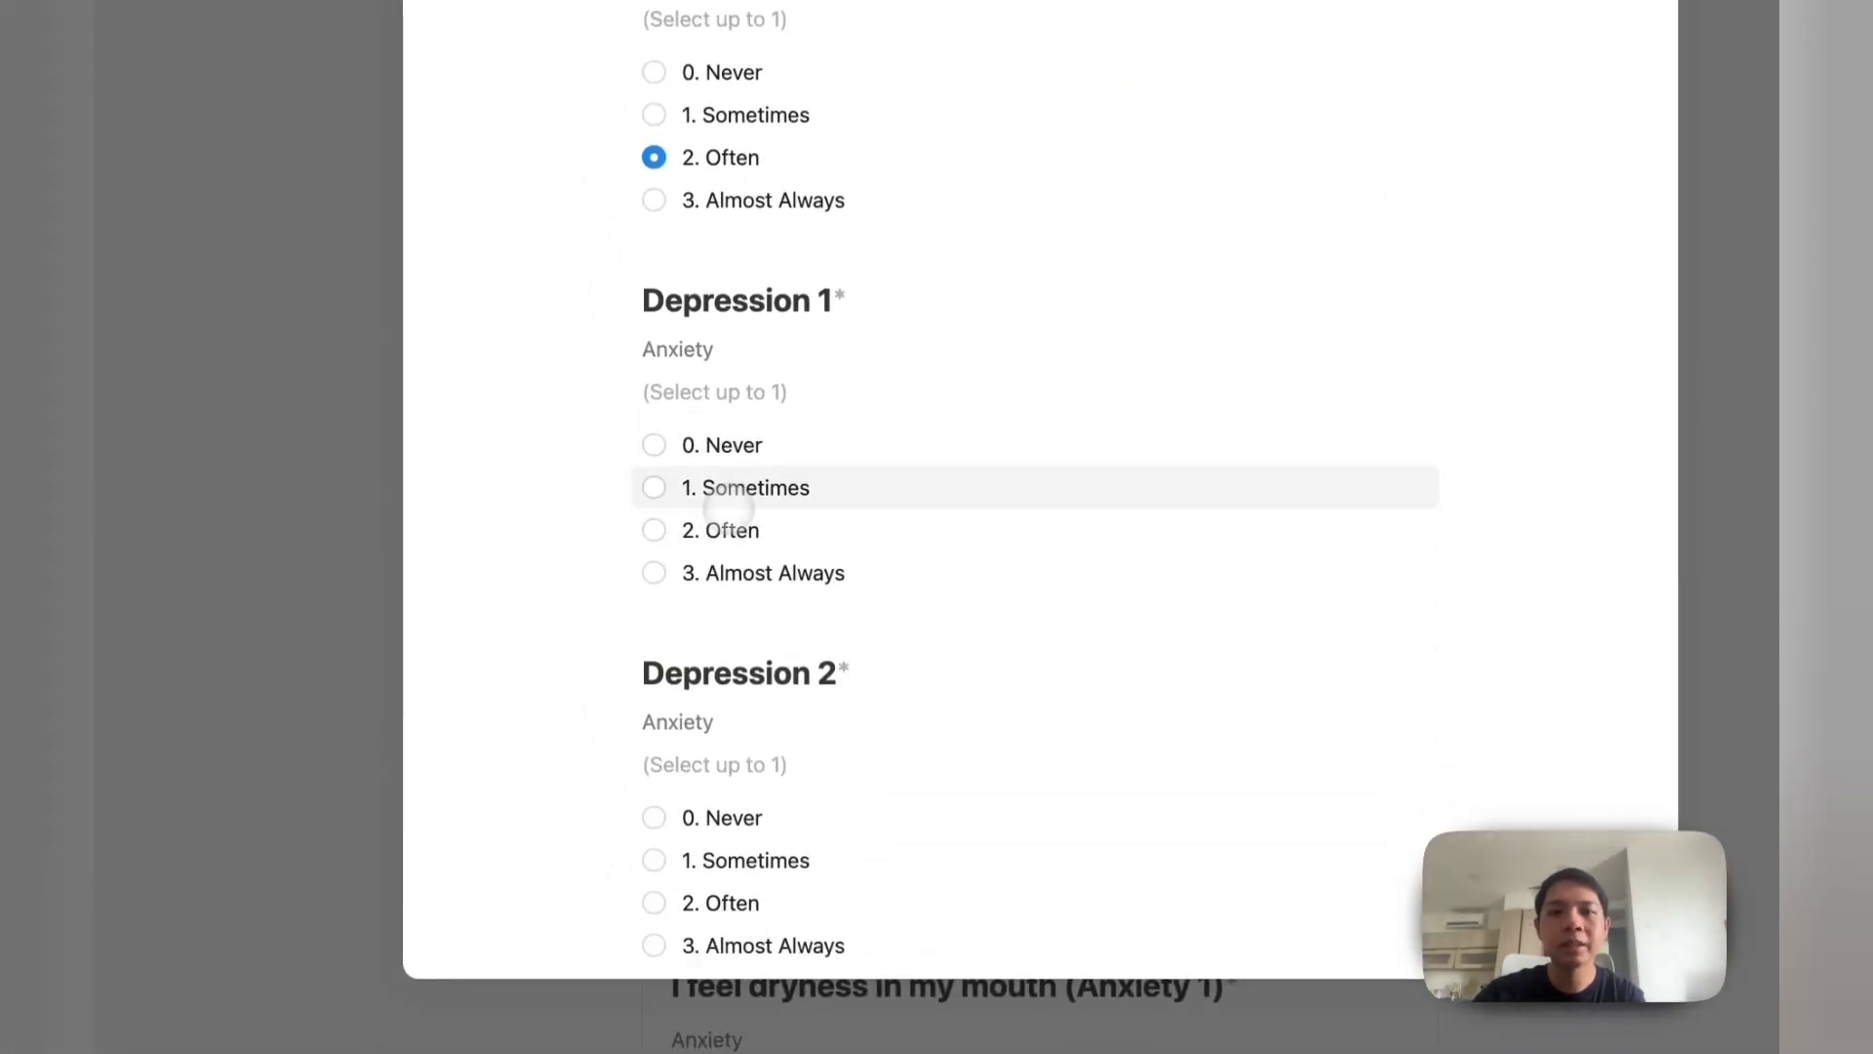
left_click(761, 485)
scroll(783, 671, "down", 5)
left_click(751, 481)
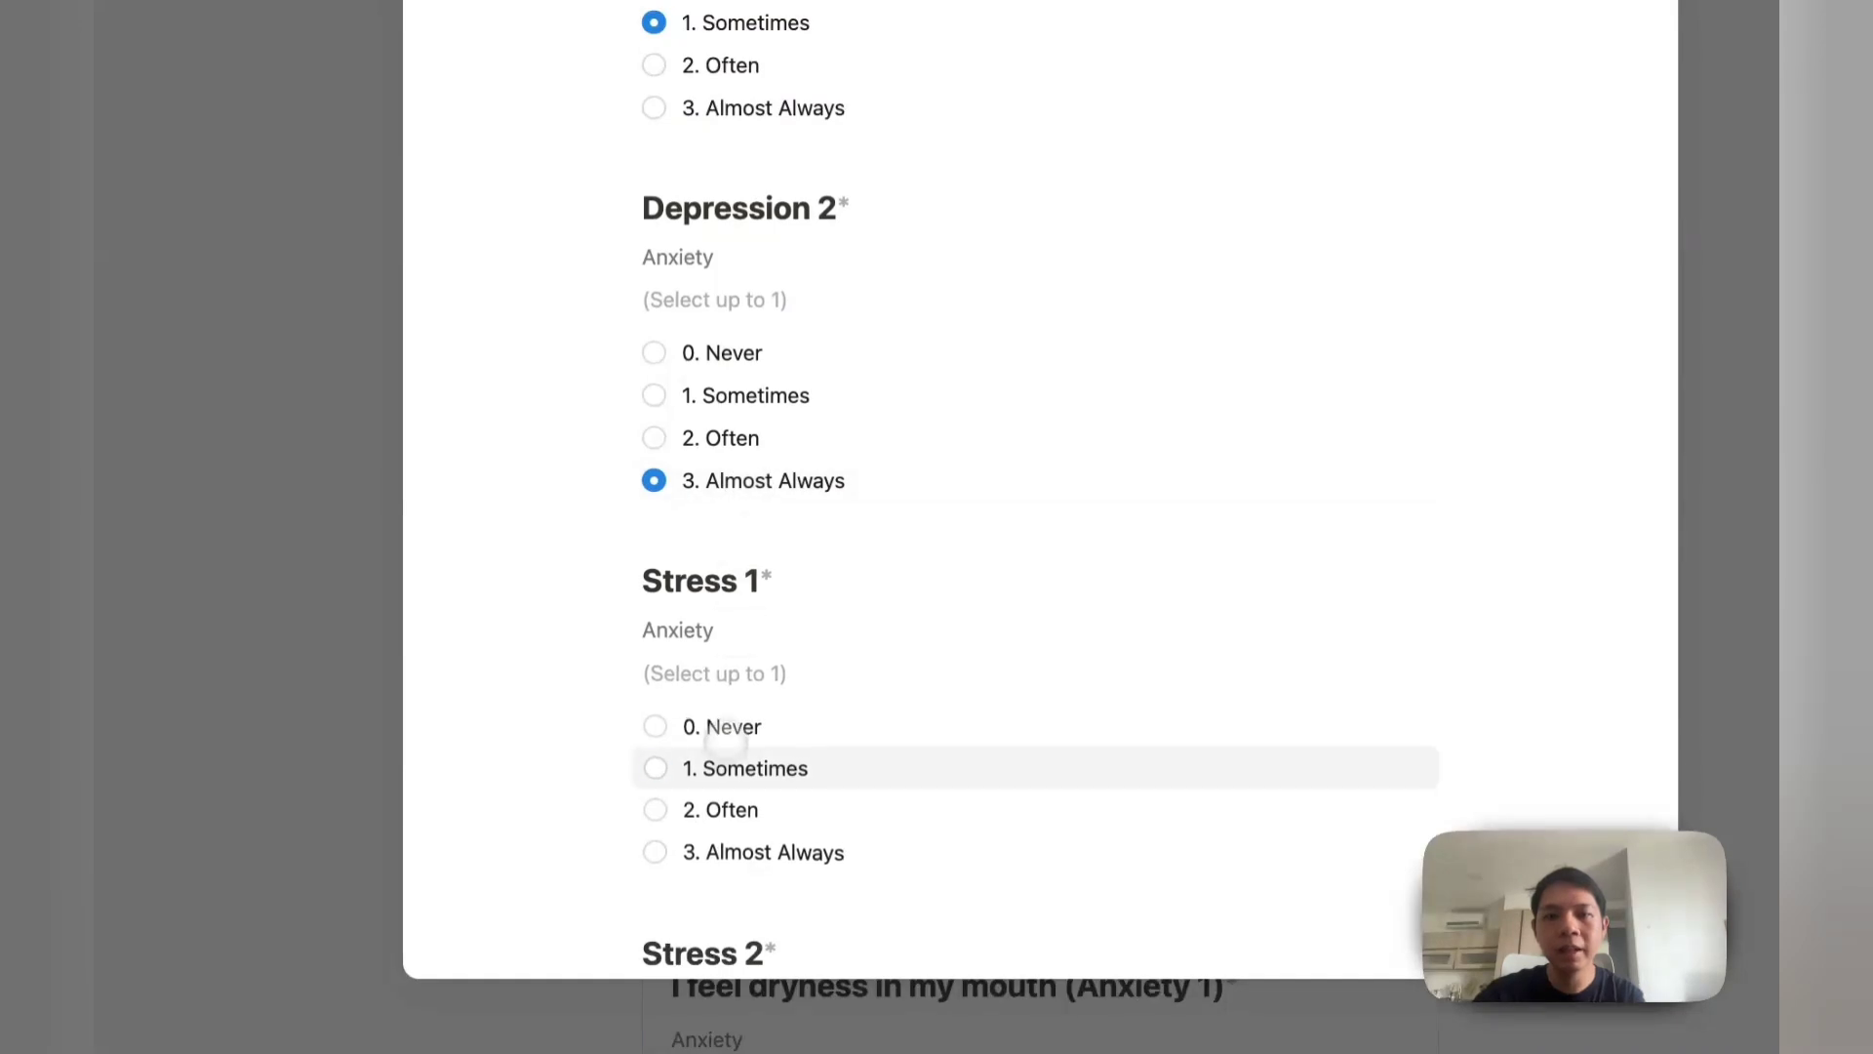
left_click(741, 767)
scroll(741, 767, "down", 4)
left_click(741, 751)
scroll(722, 756, "down", 2)
left_click(684, 841)
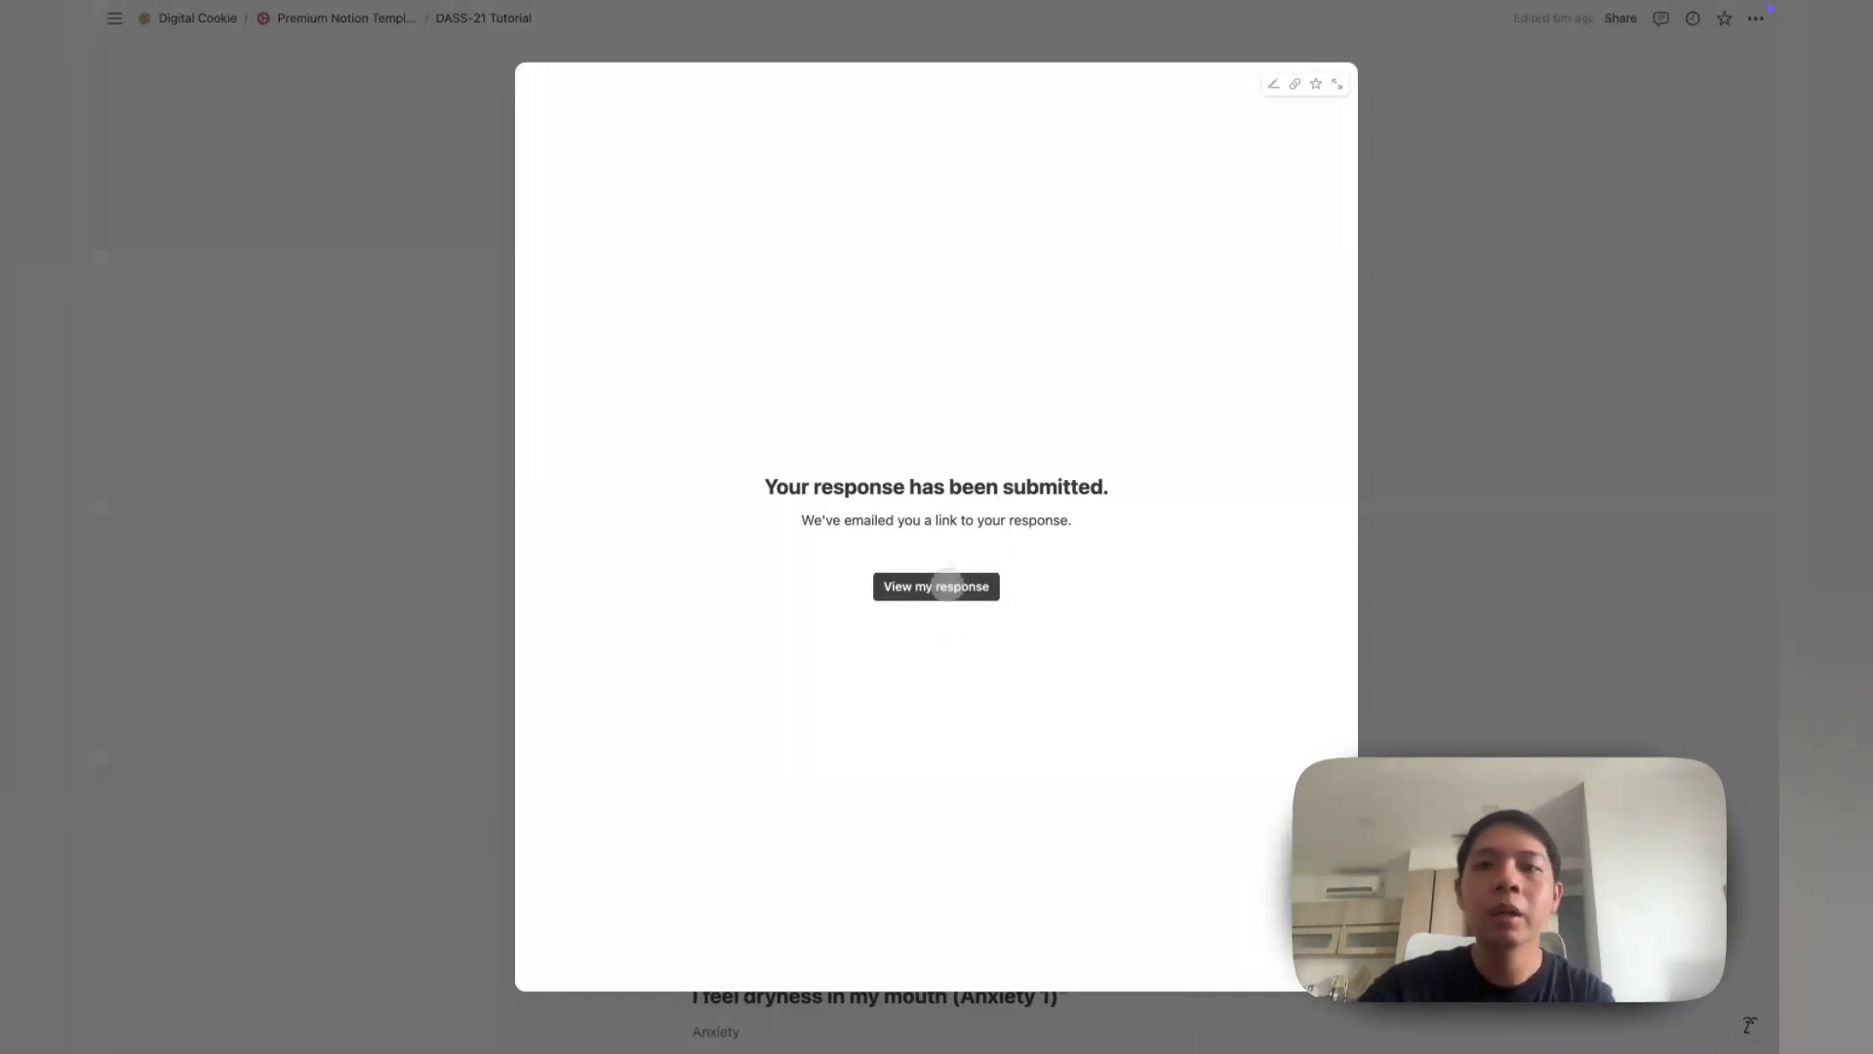
Step: Review the submitted response's answers, then return to the DASS-21 form builder page
left_click(945, 587)
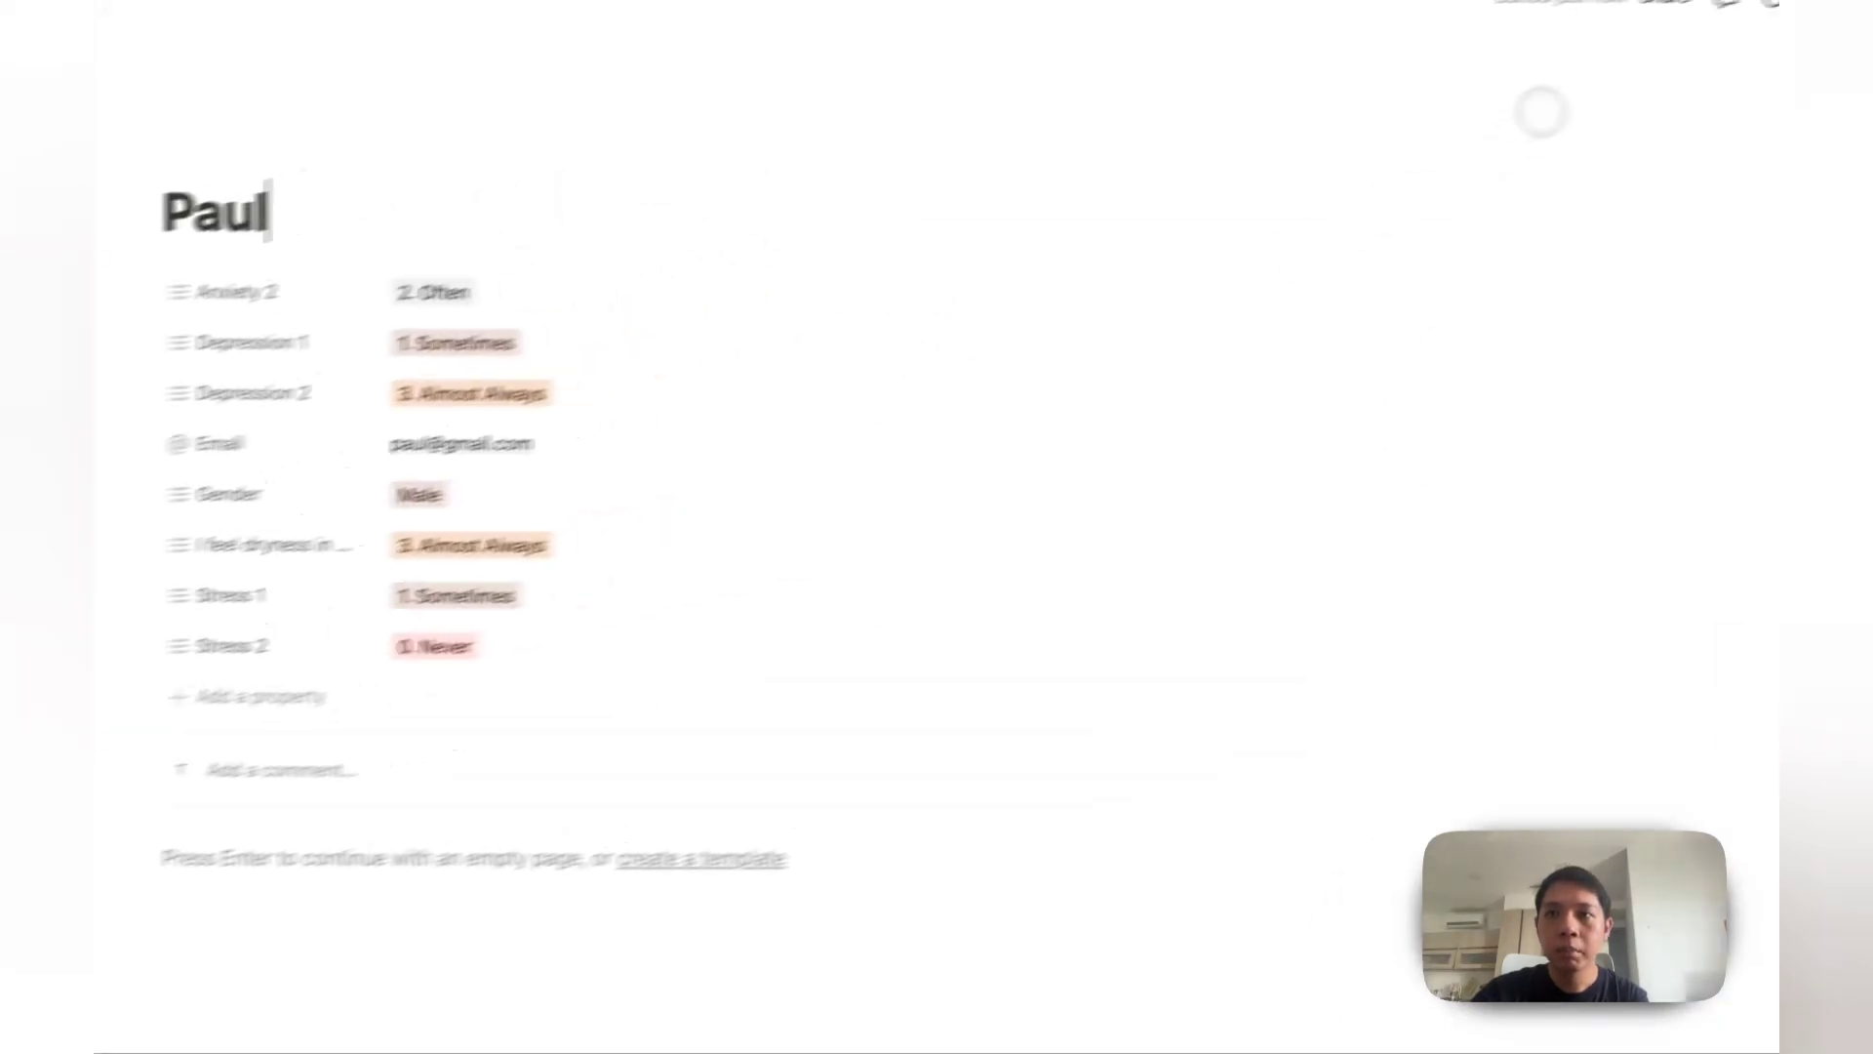
left_click(1541, 26)
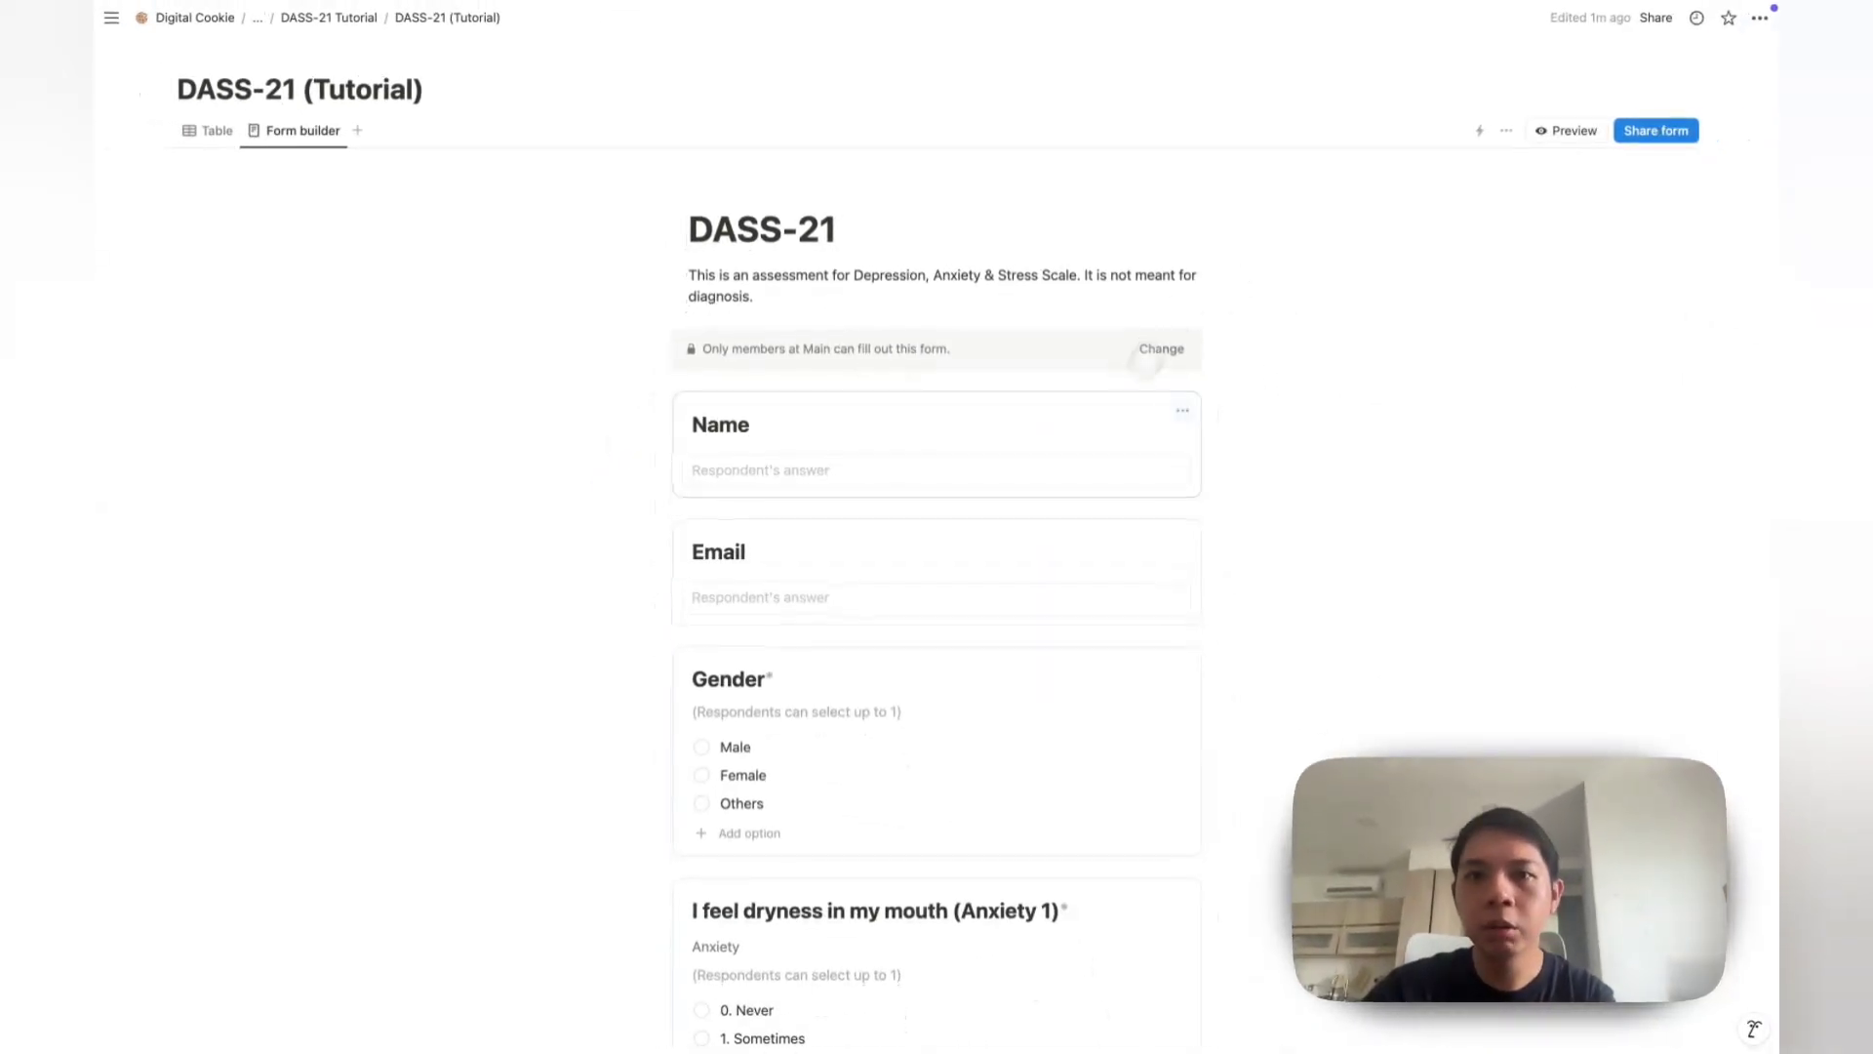
scroll(1086, 447, "down", 5)
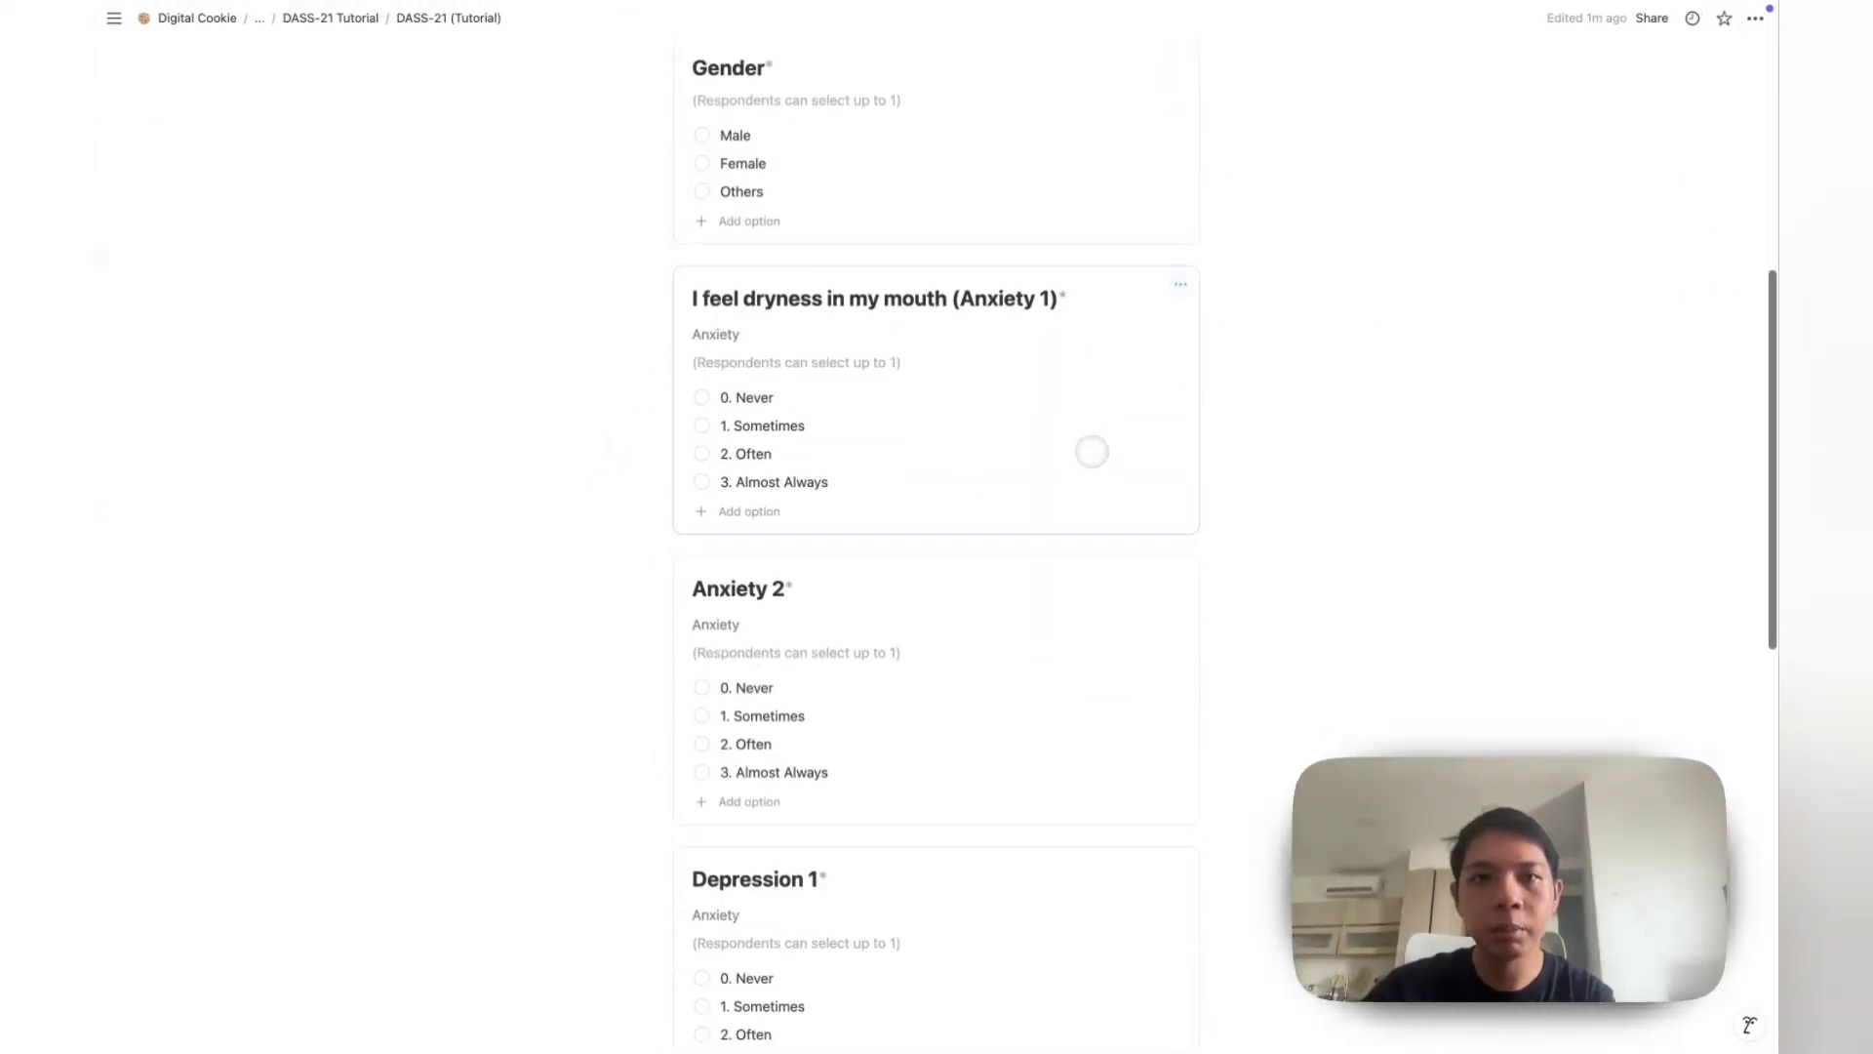
scroll(1087, 447, "up", 5)
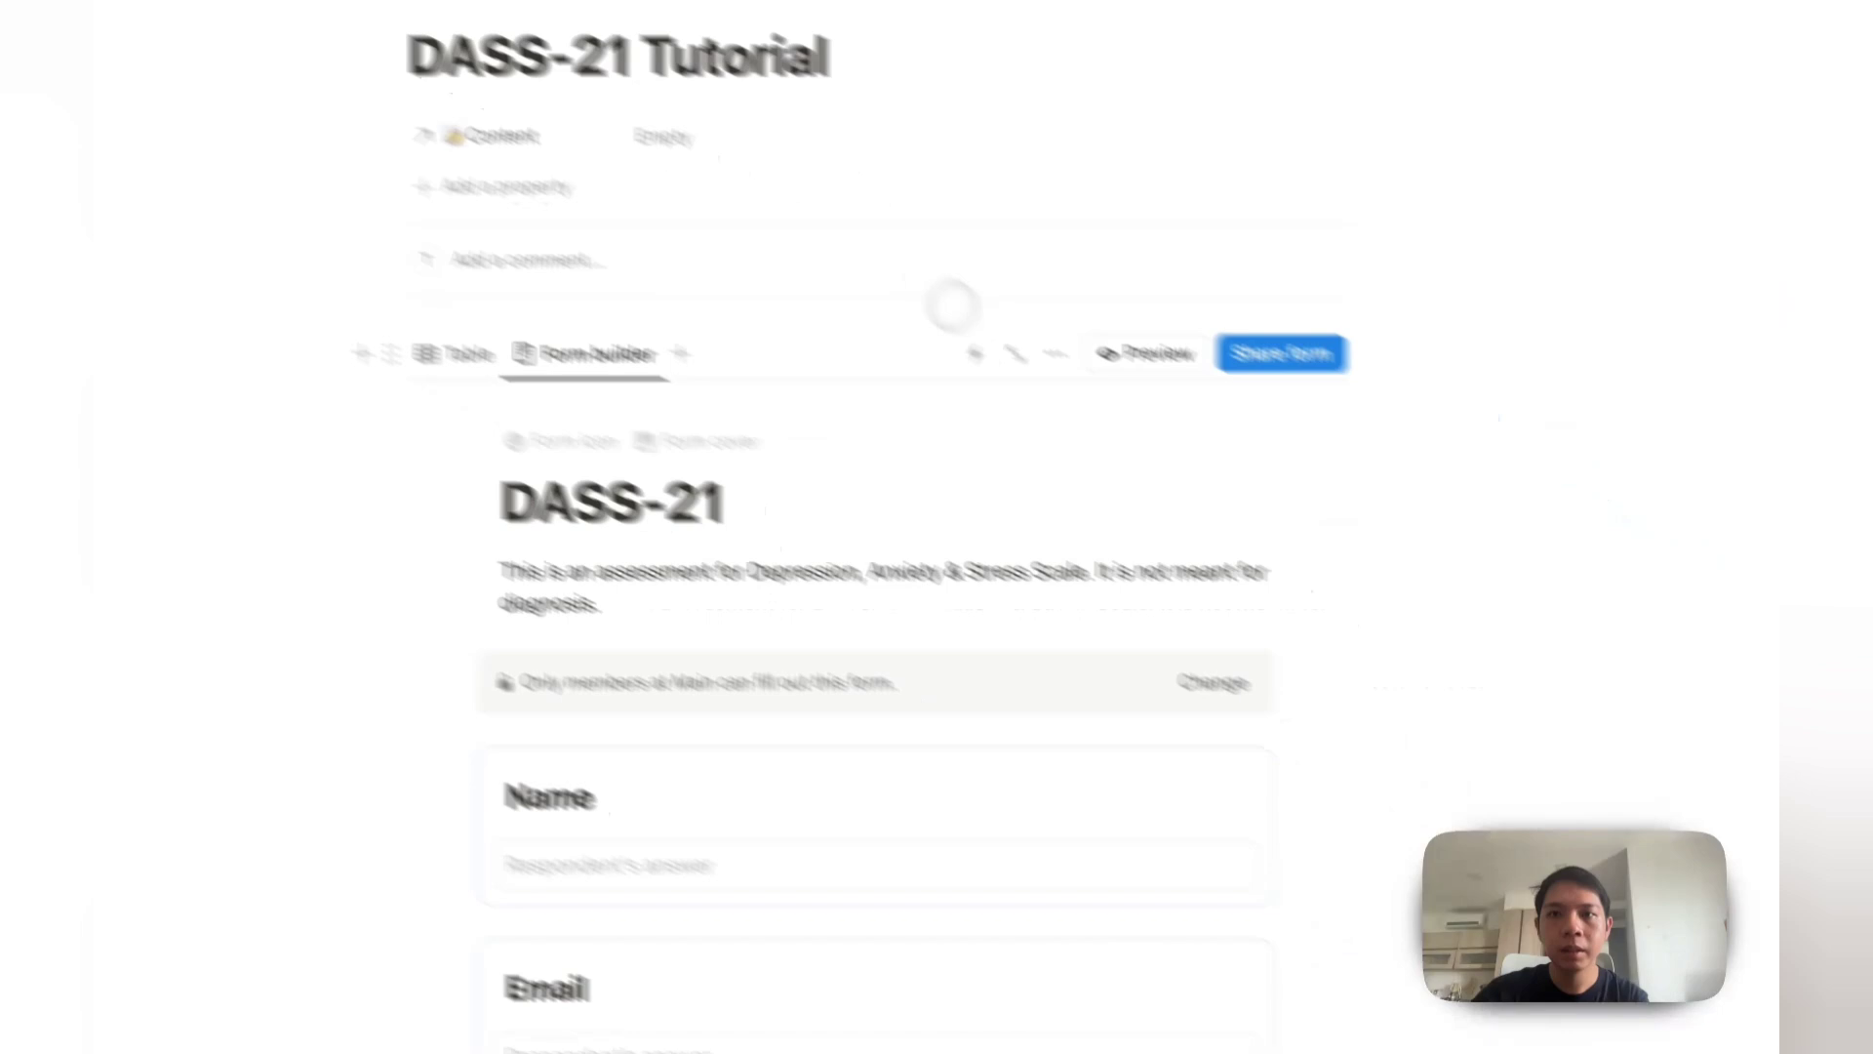
Step: Set who can fill out the form to Anyone on the web with link and copy its URL
left_click(1281, 353)
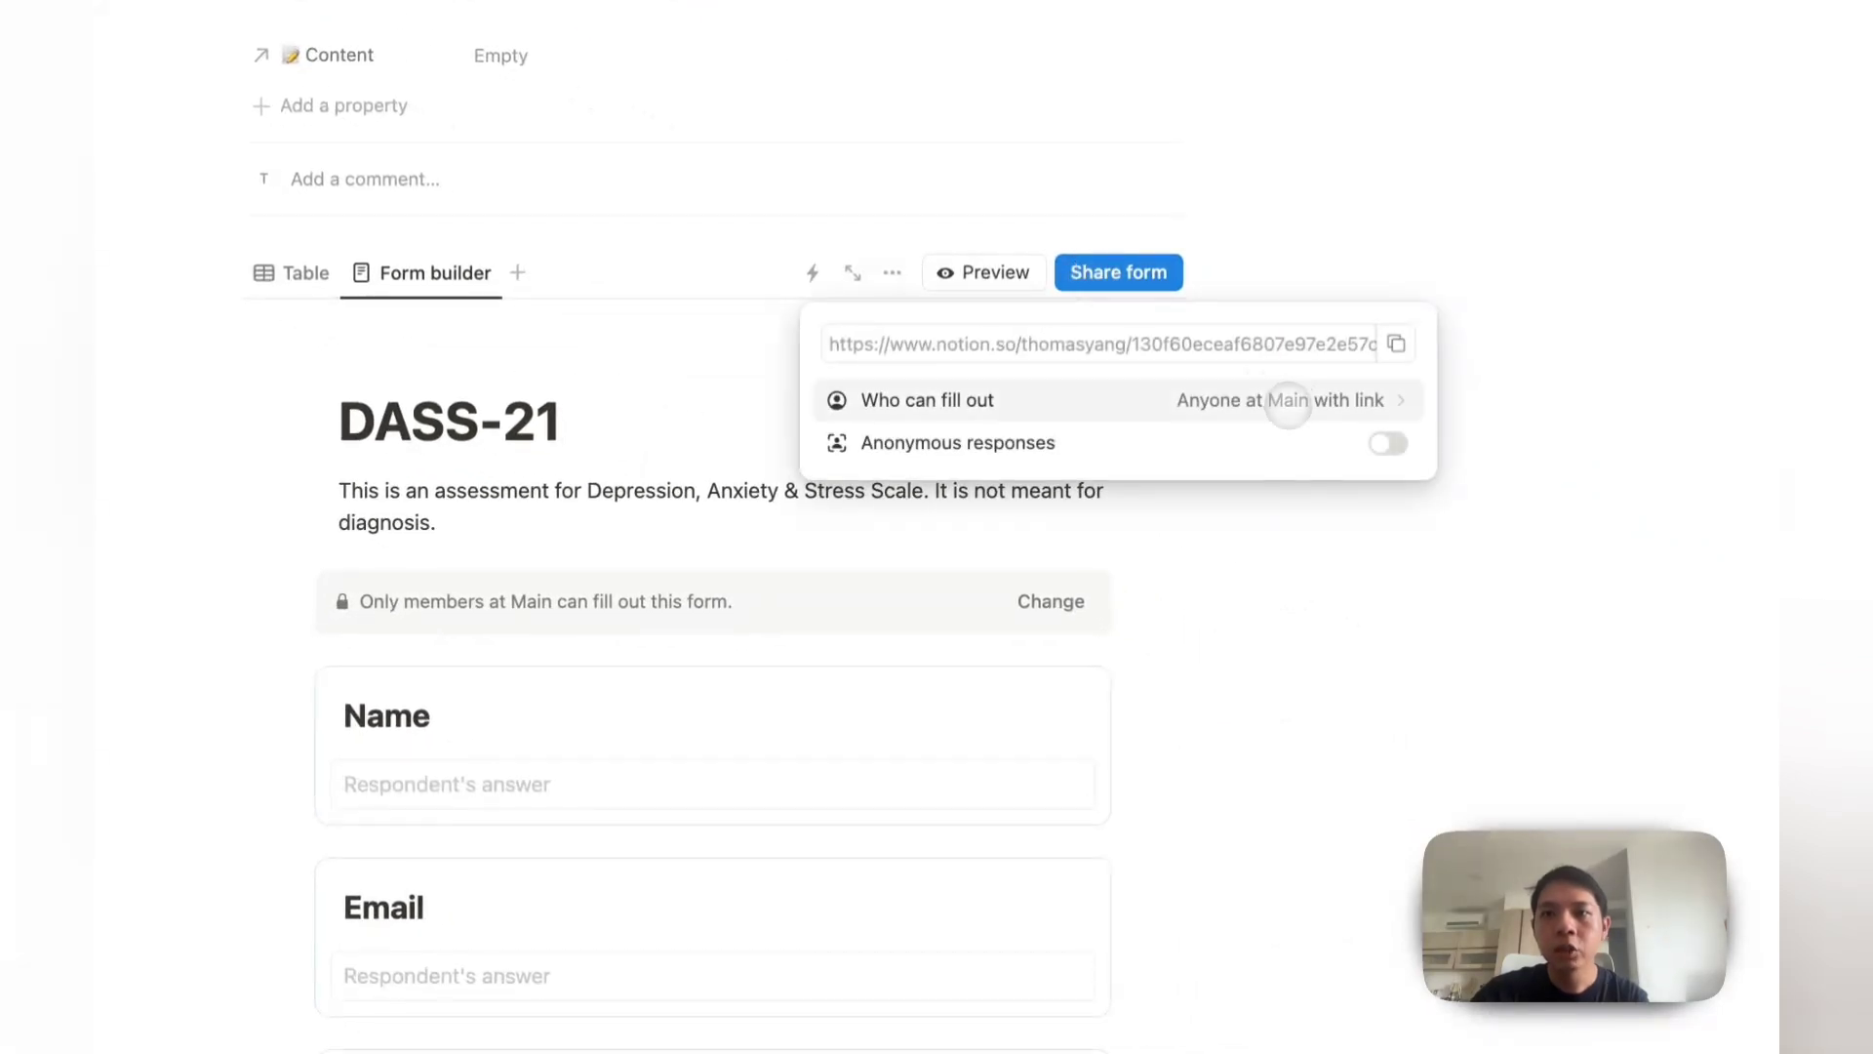
left_click(1288, 402)
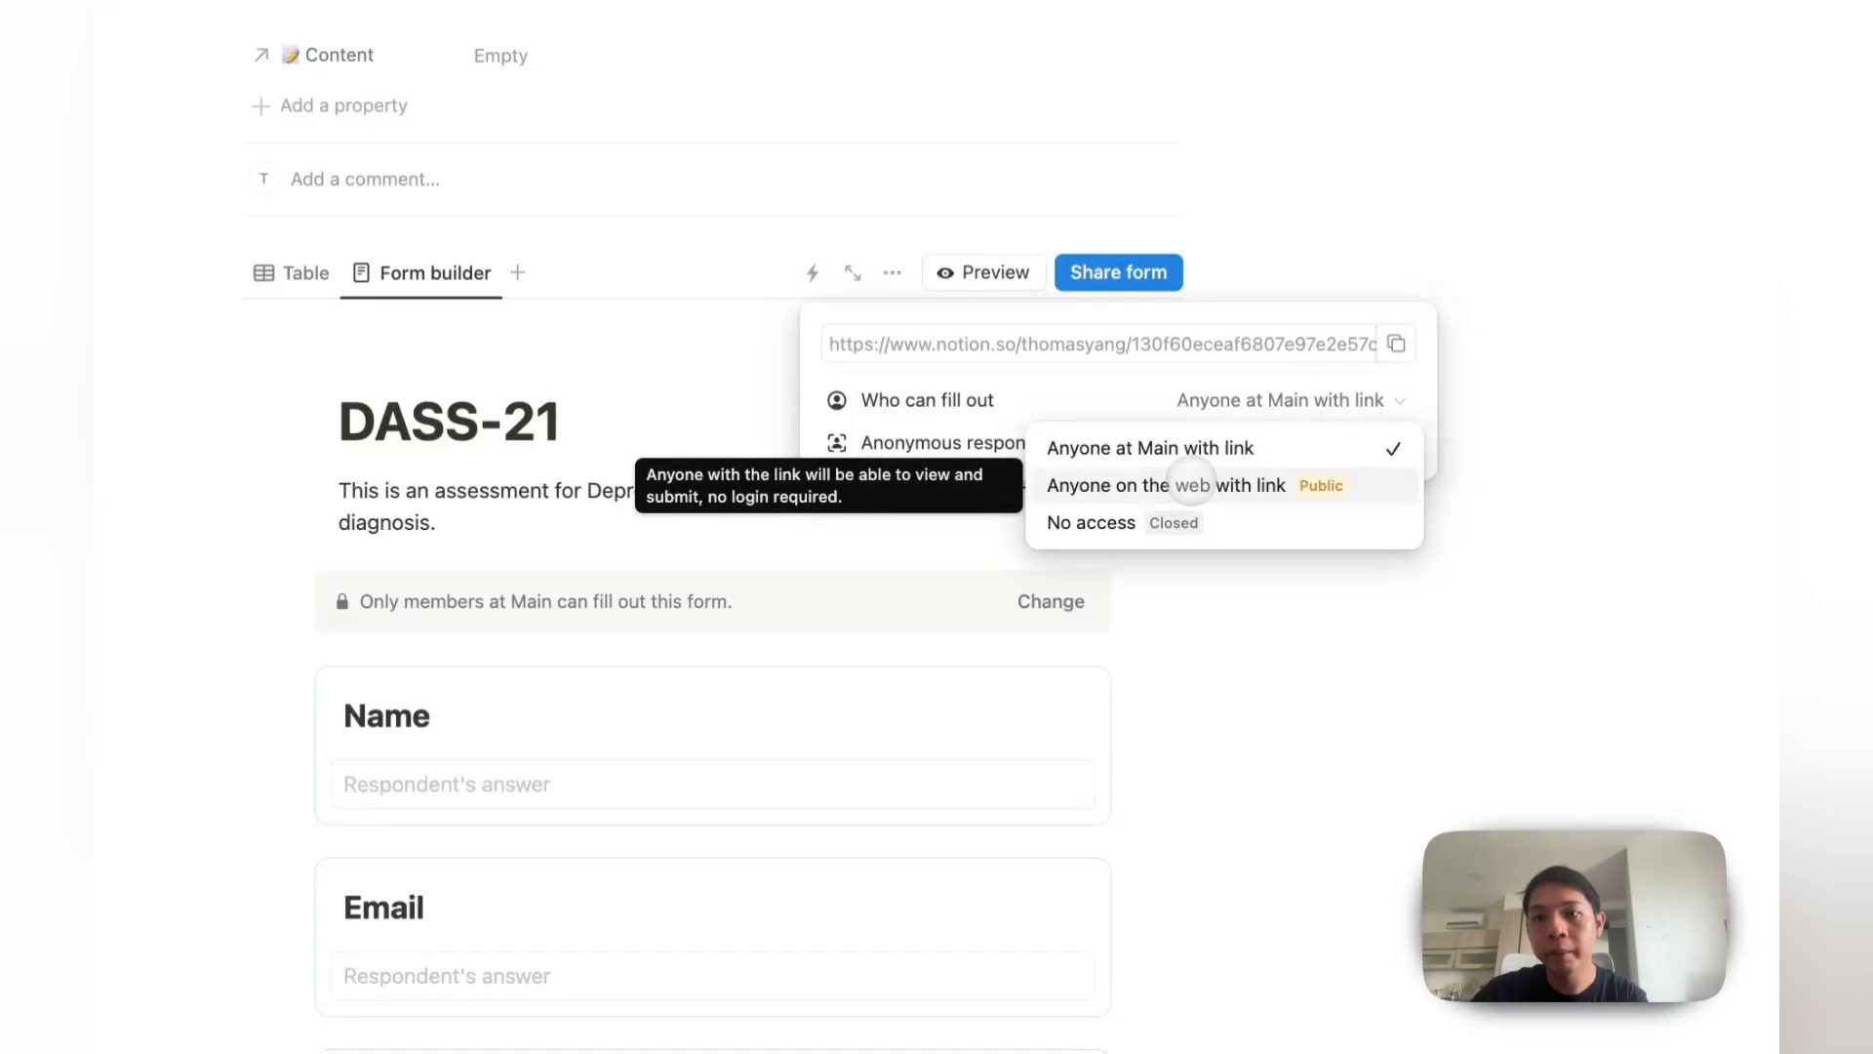
left_click(1191, 485)
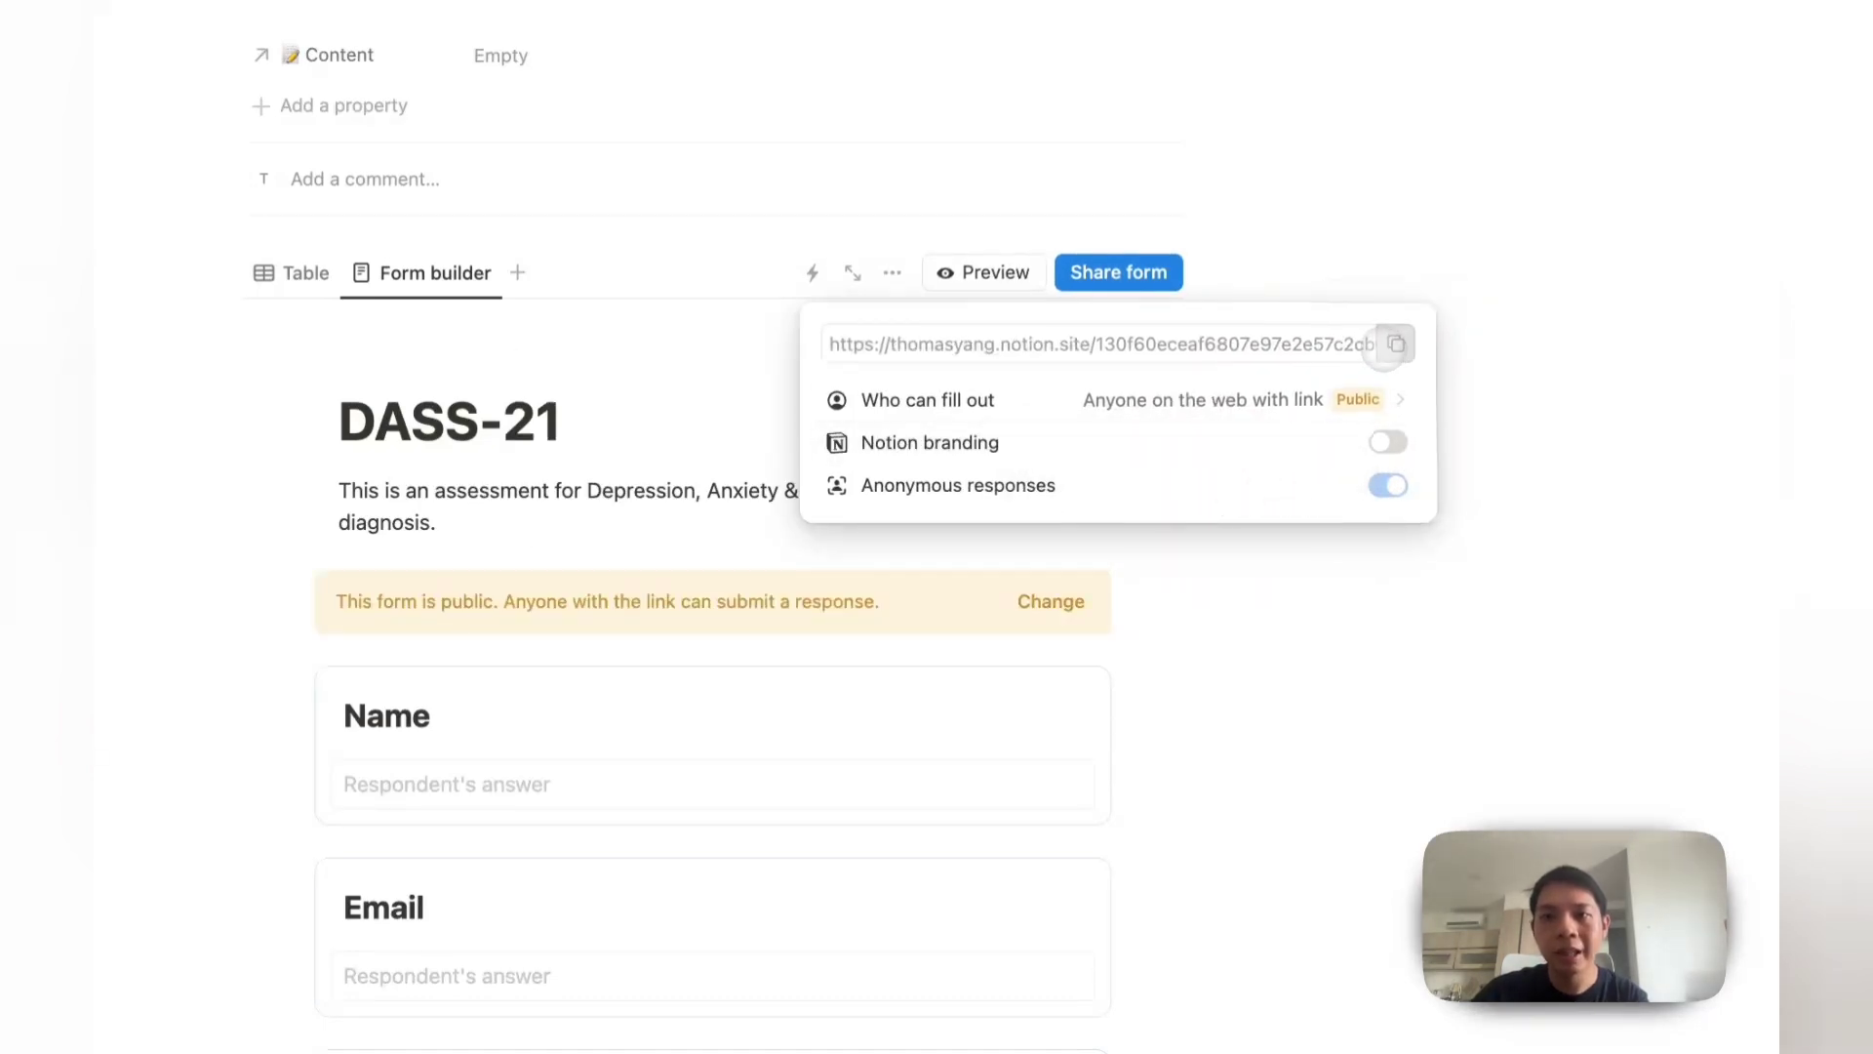
left_click(1397, 343)
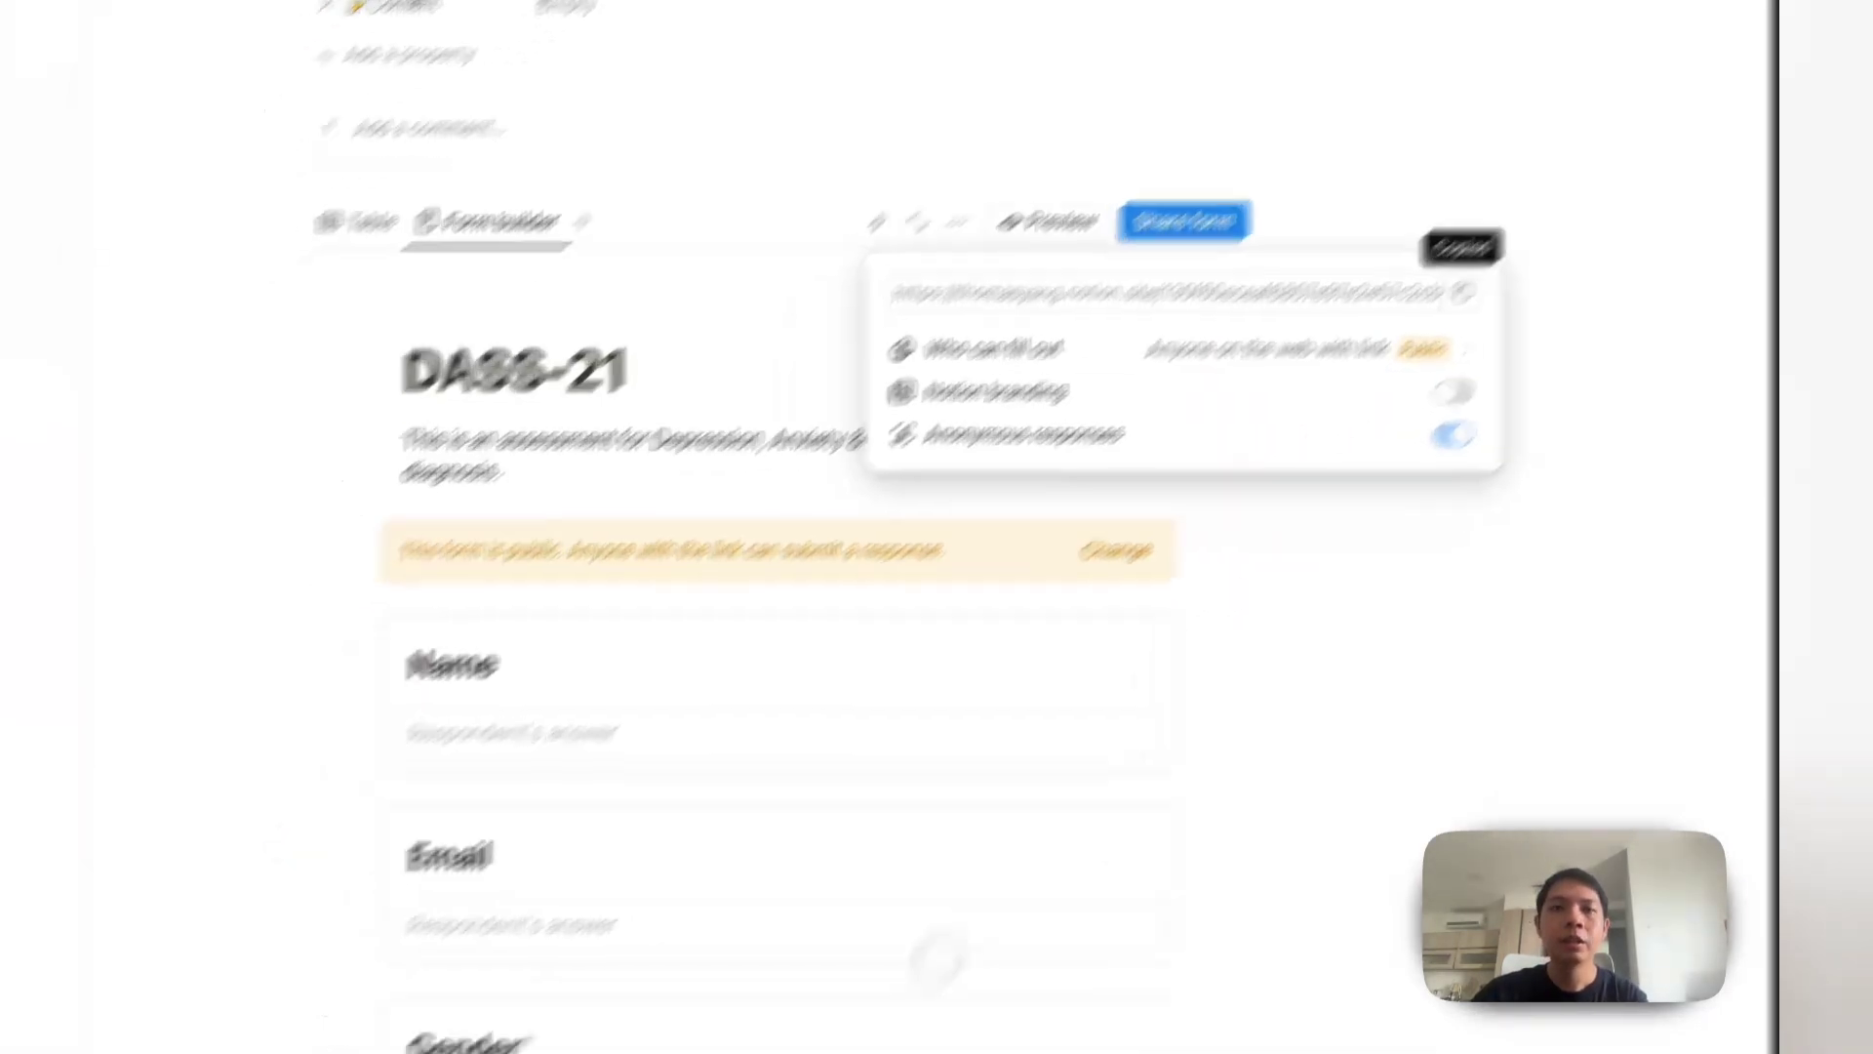
mouse_move(690, 976)
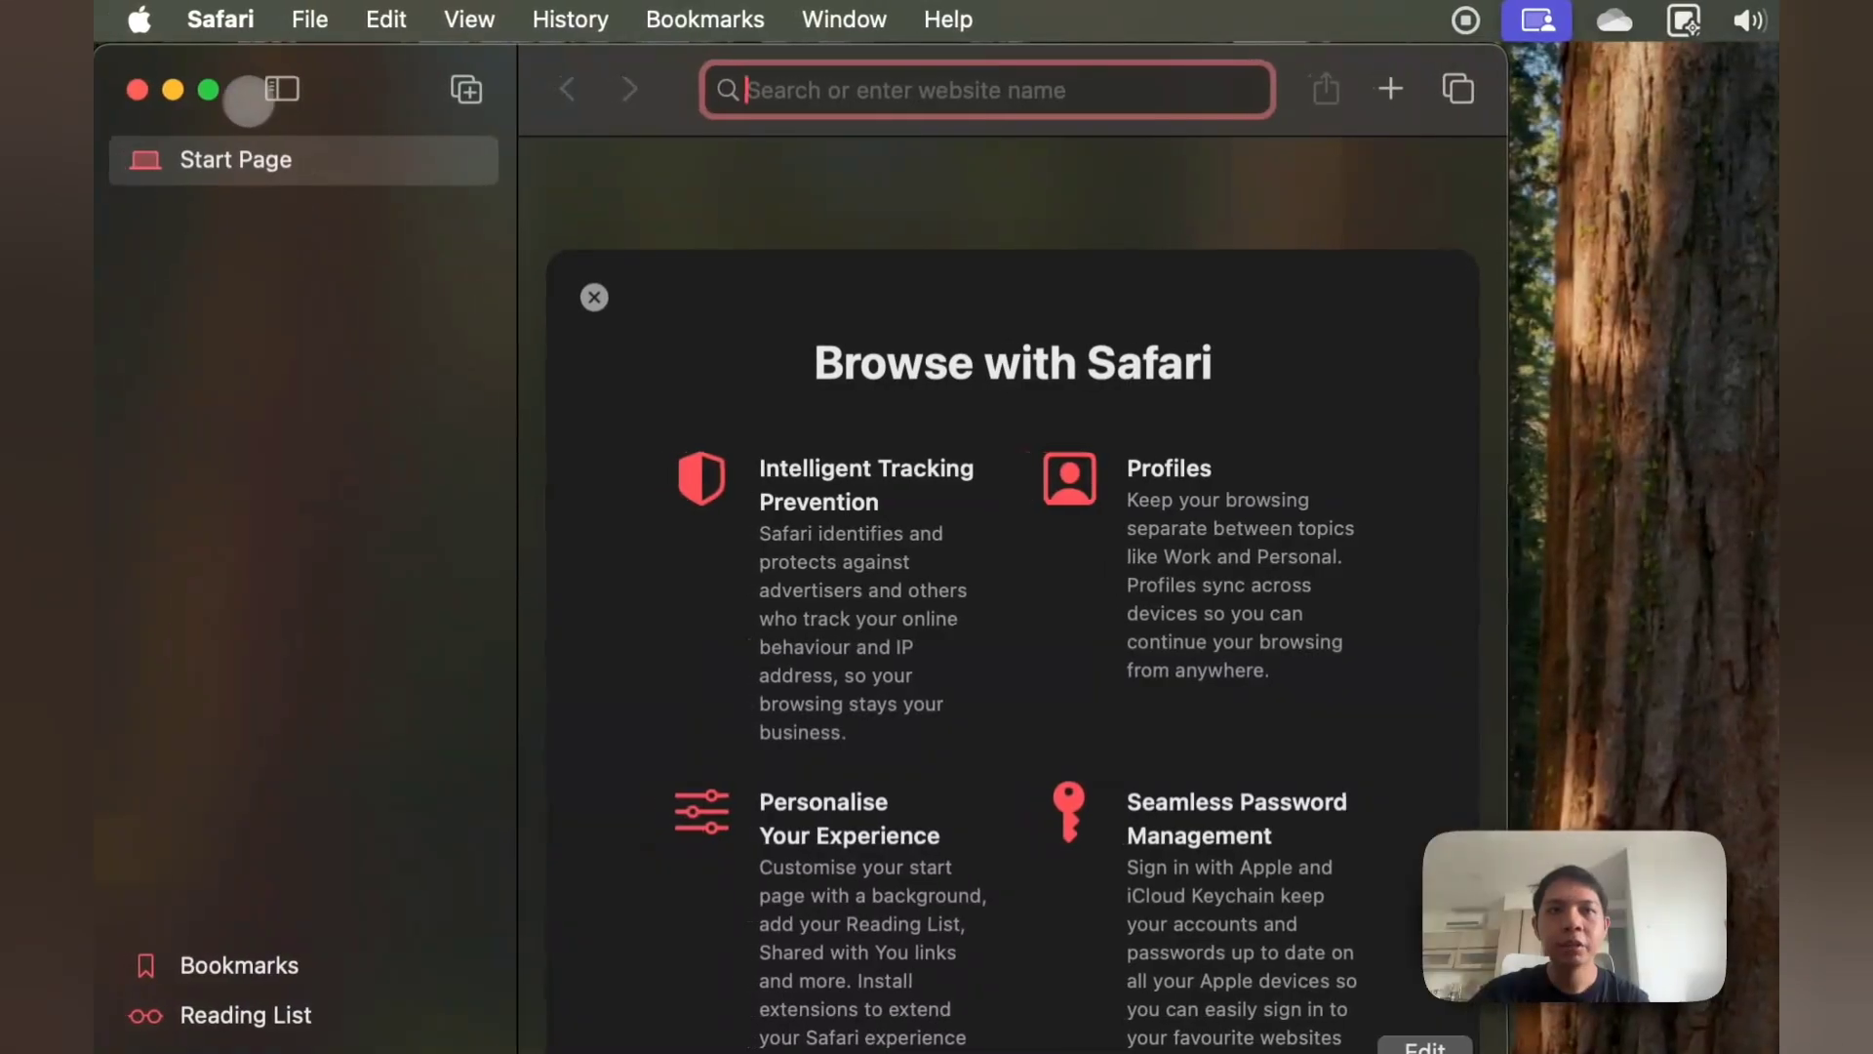
Step: Load the copied form link in Safari and enter the respondent's name, email and Female gender
left_click(1144, 54)
key("super+v")
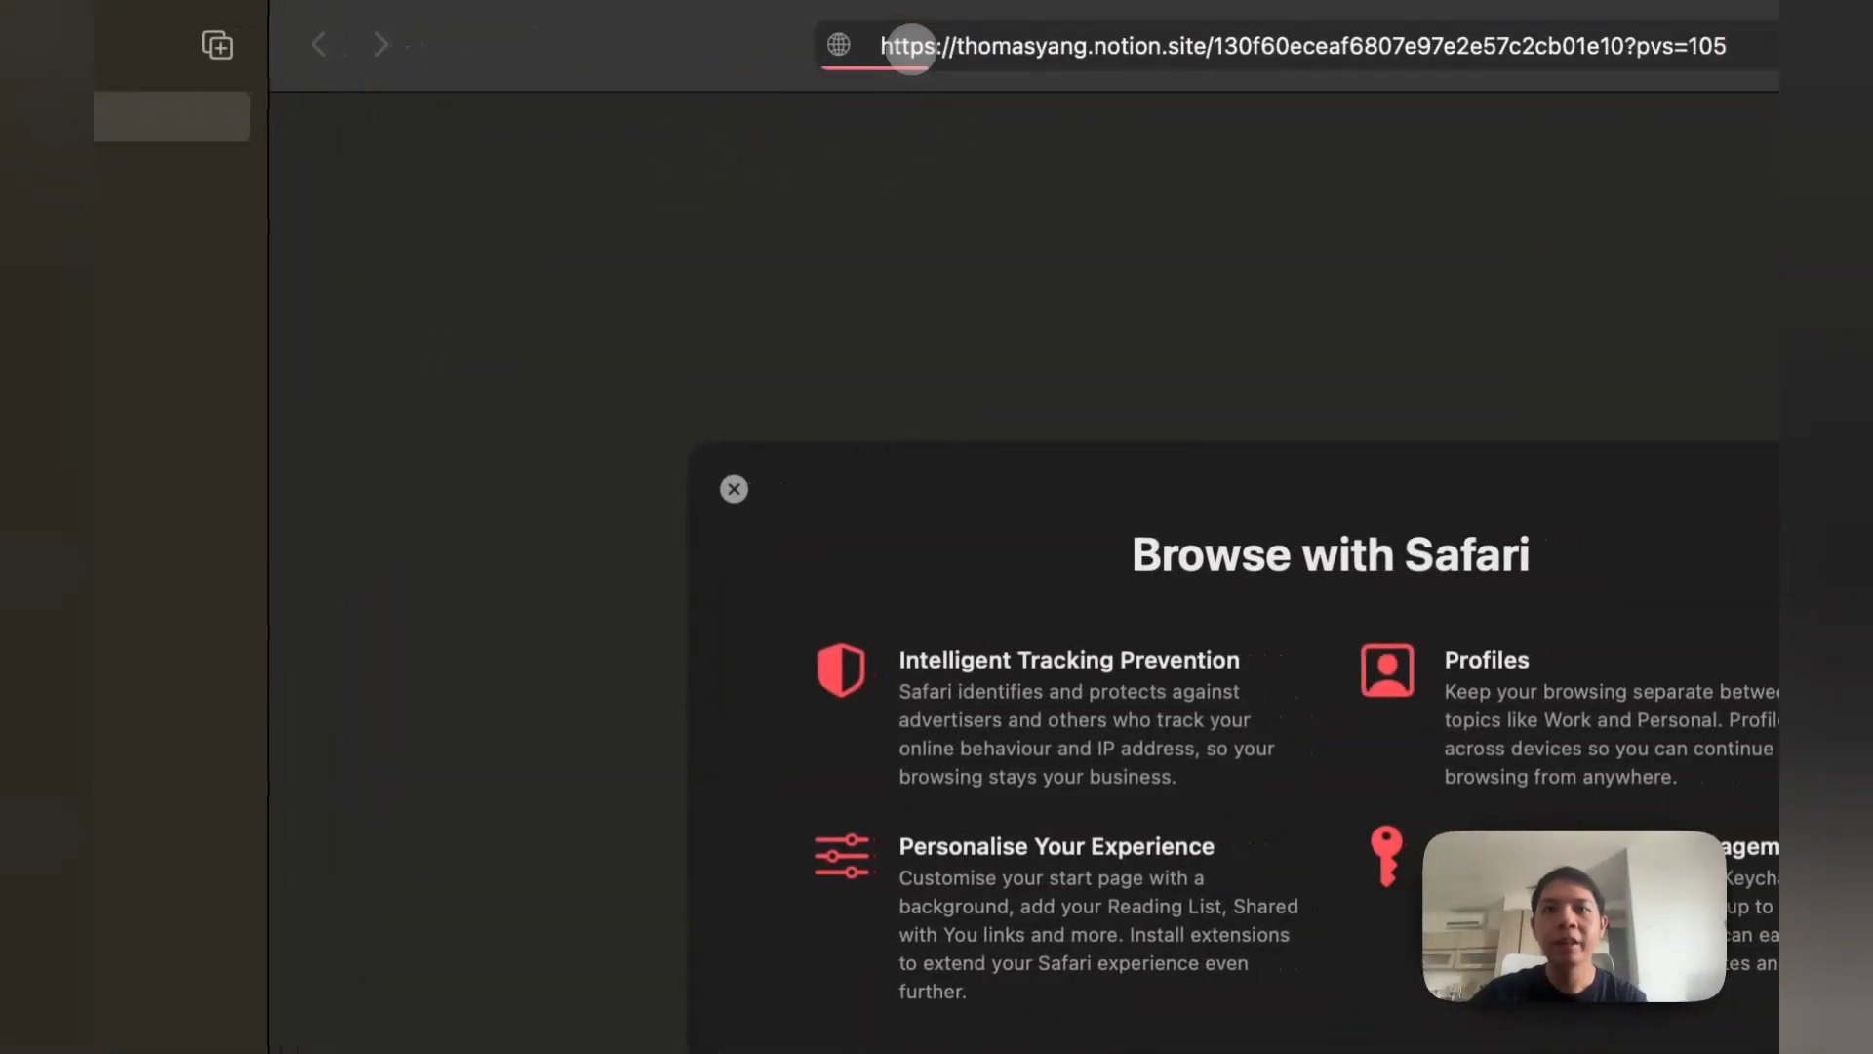
key("Return")
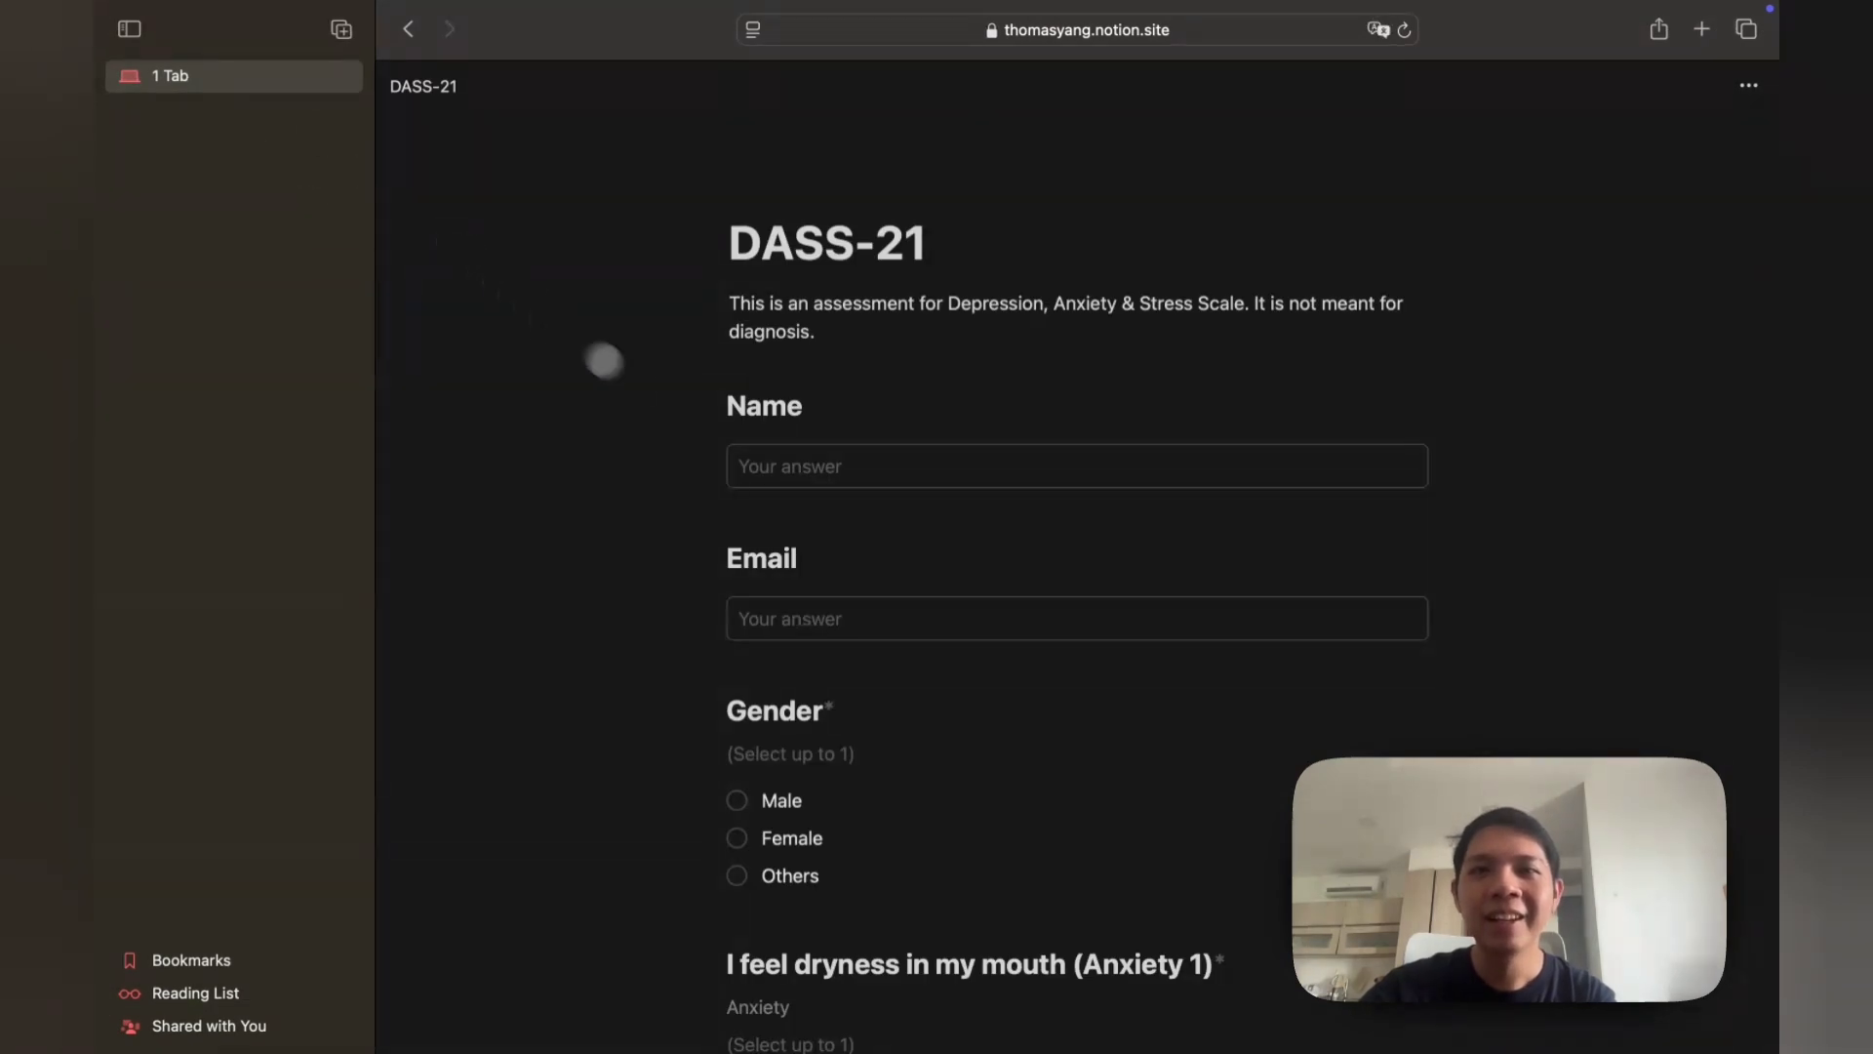
left_click(854, 467)
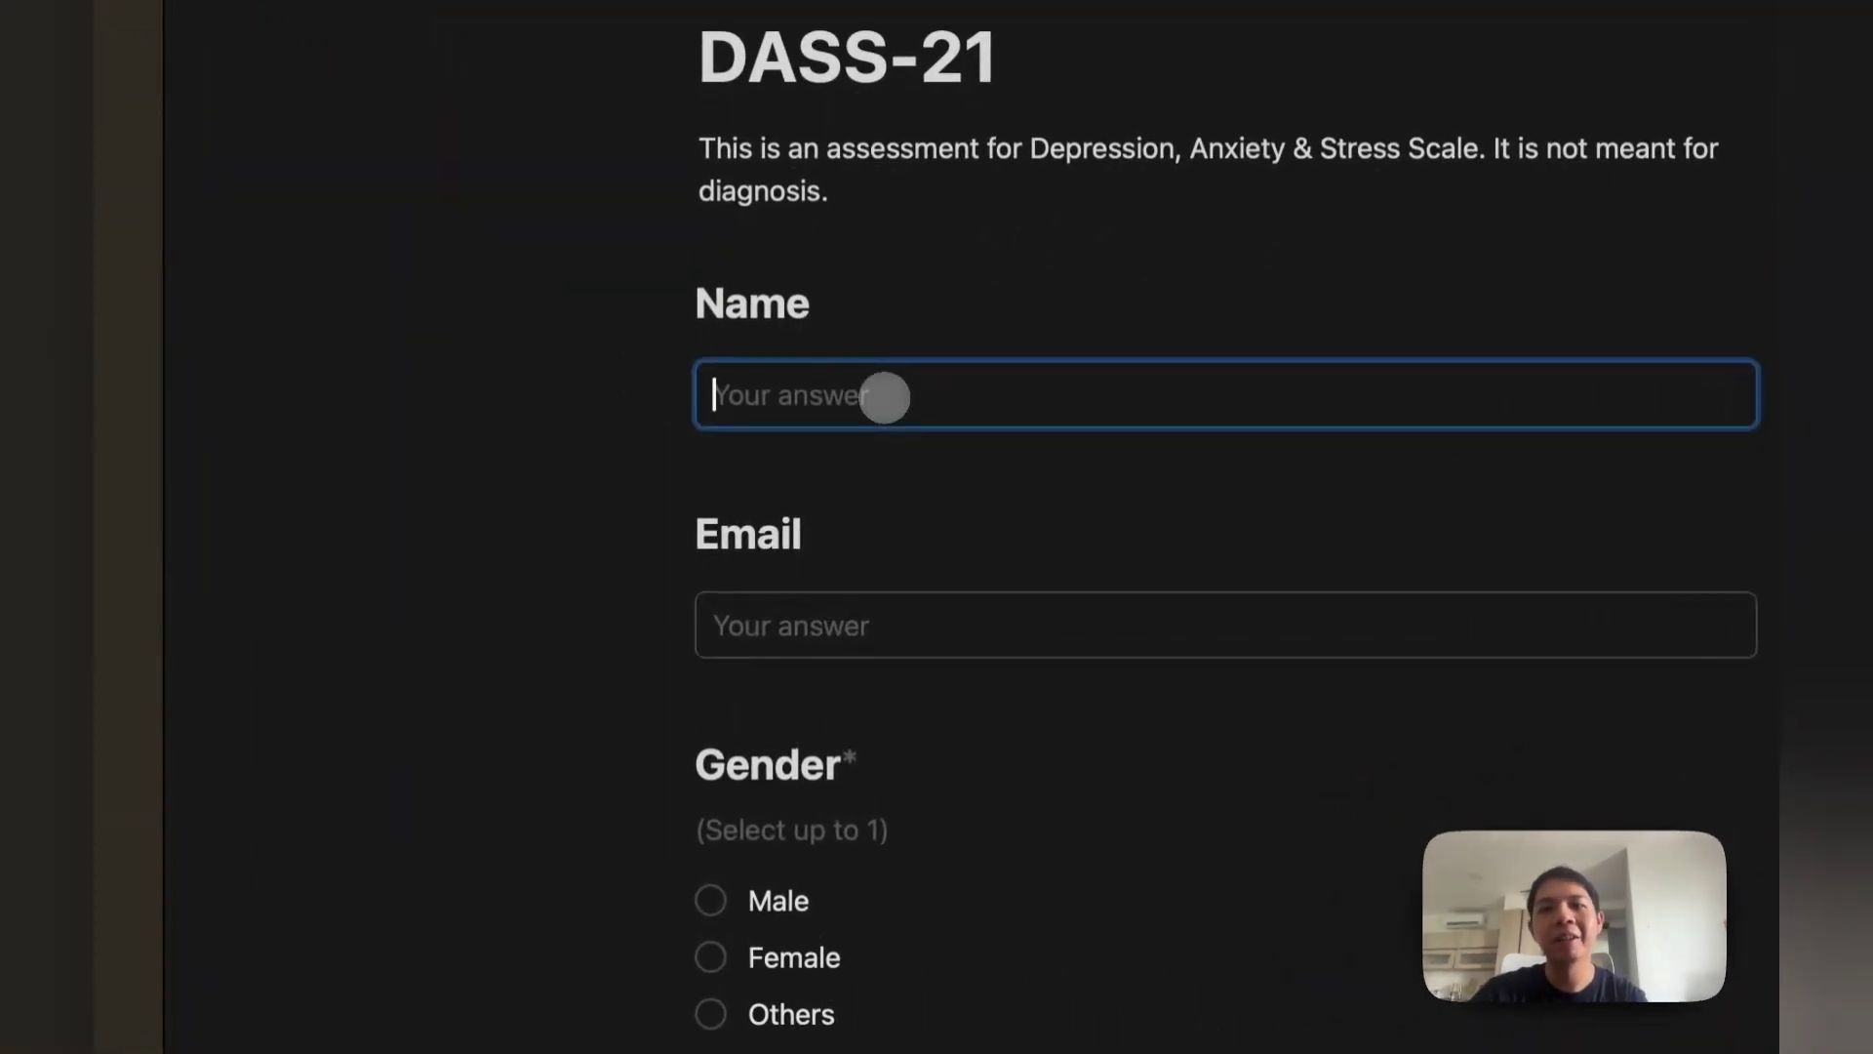
type("Jessica")
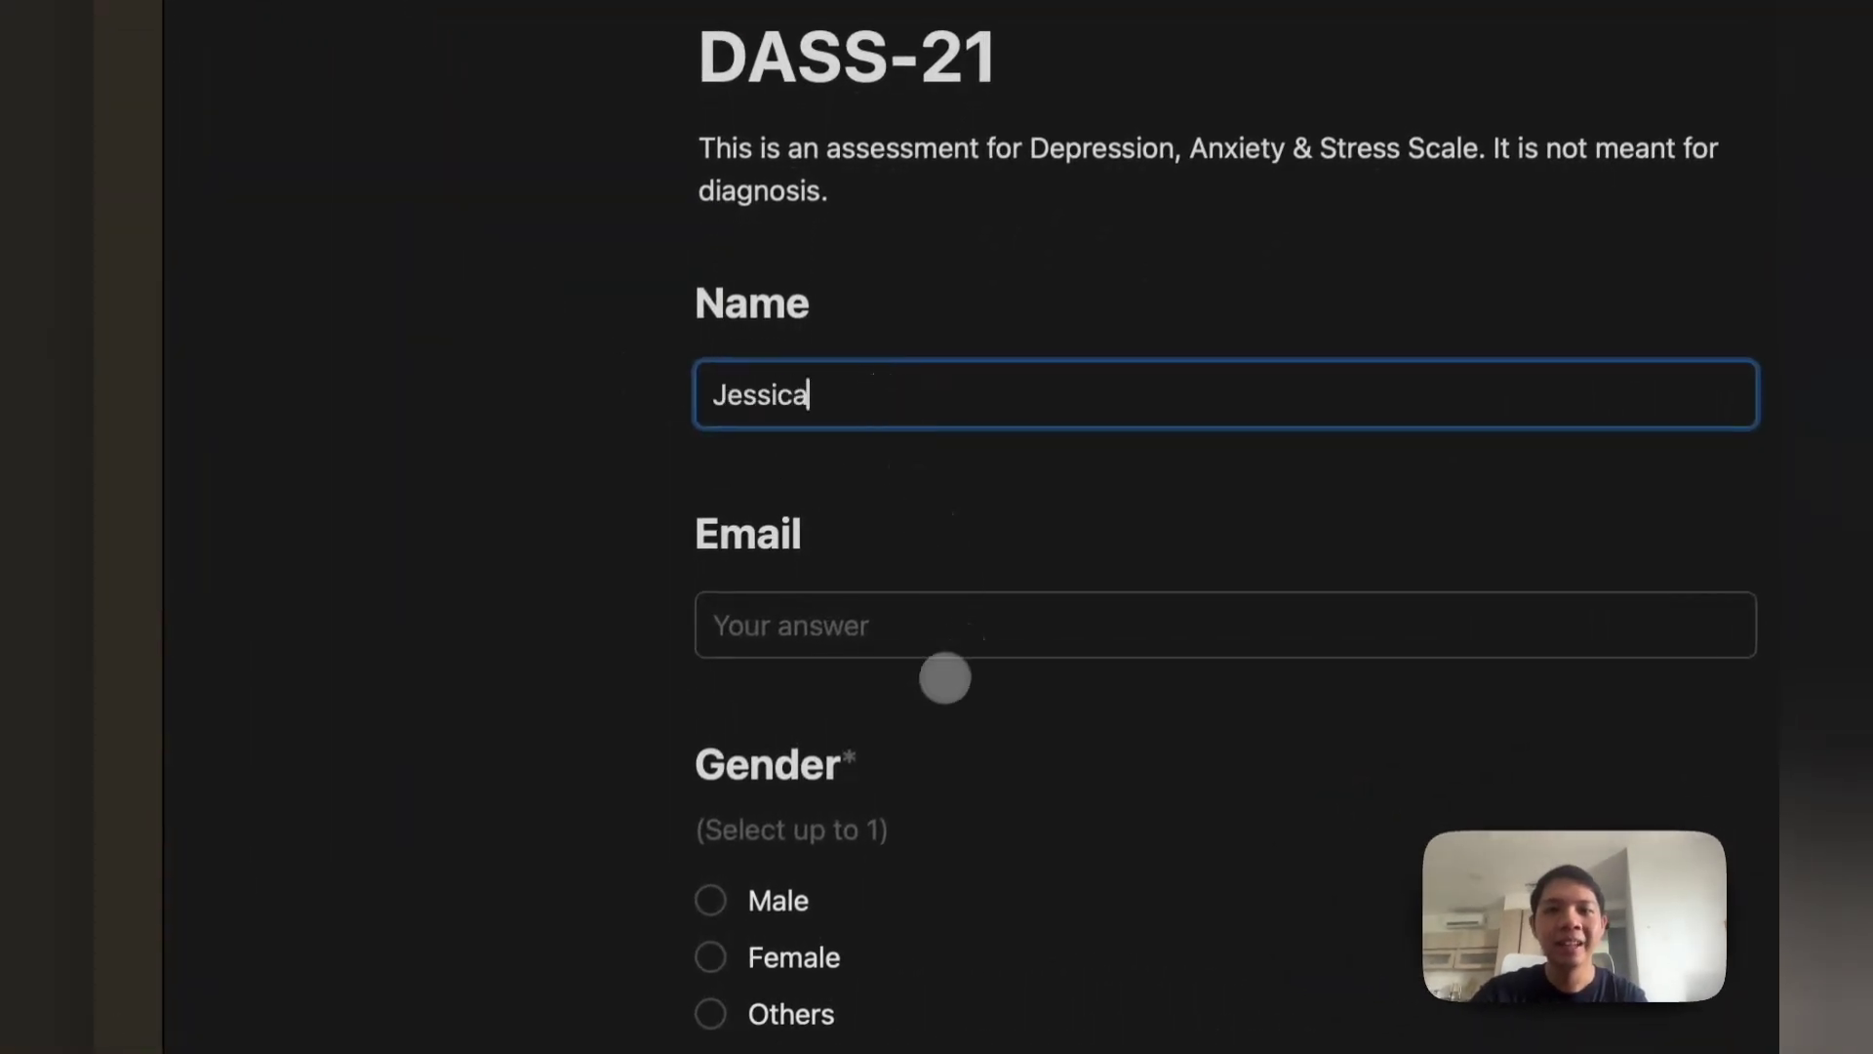
left_click(904, 632)
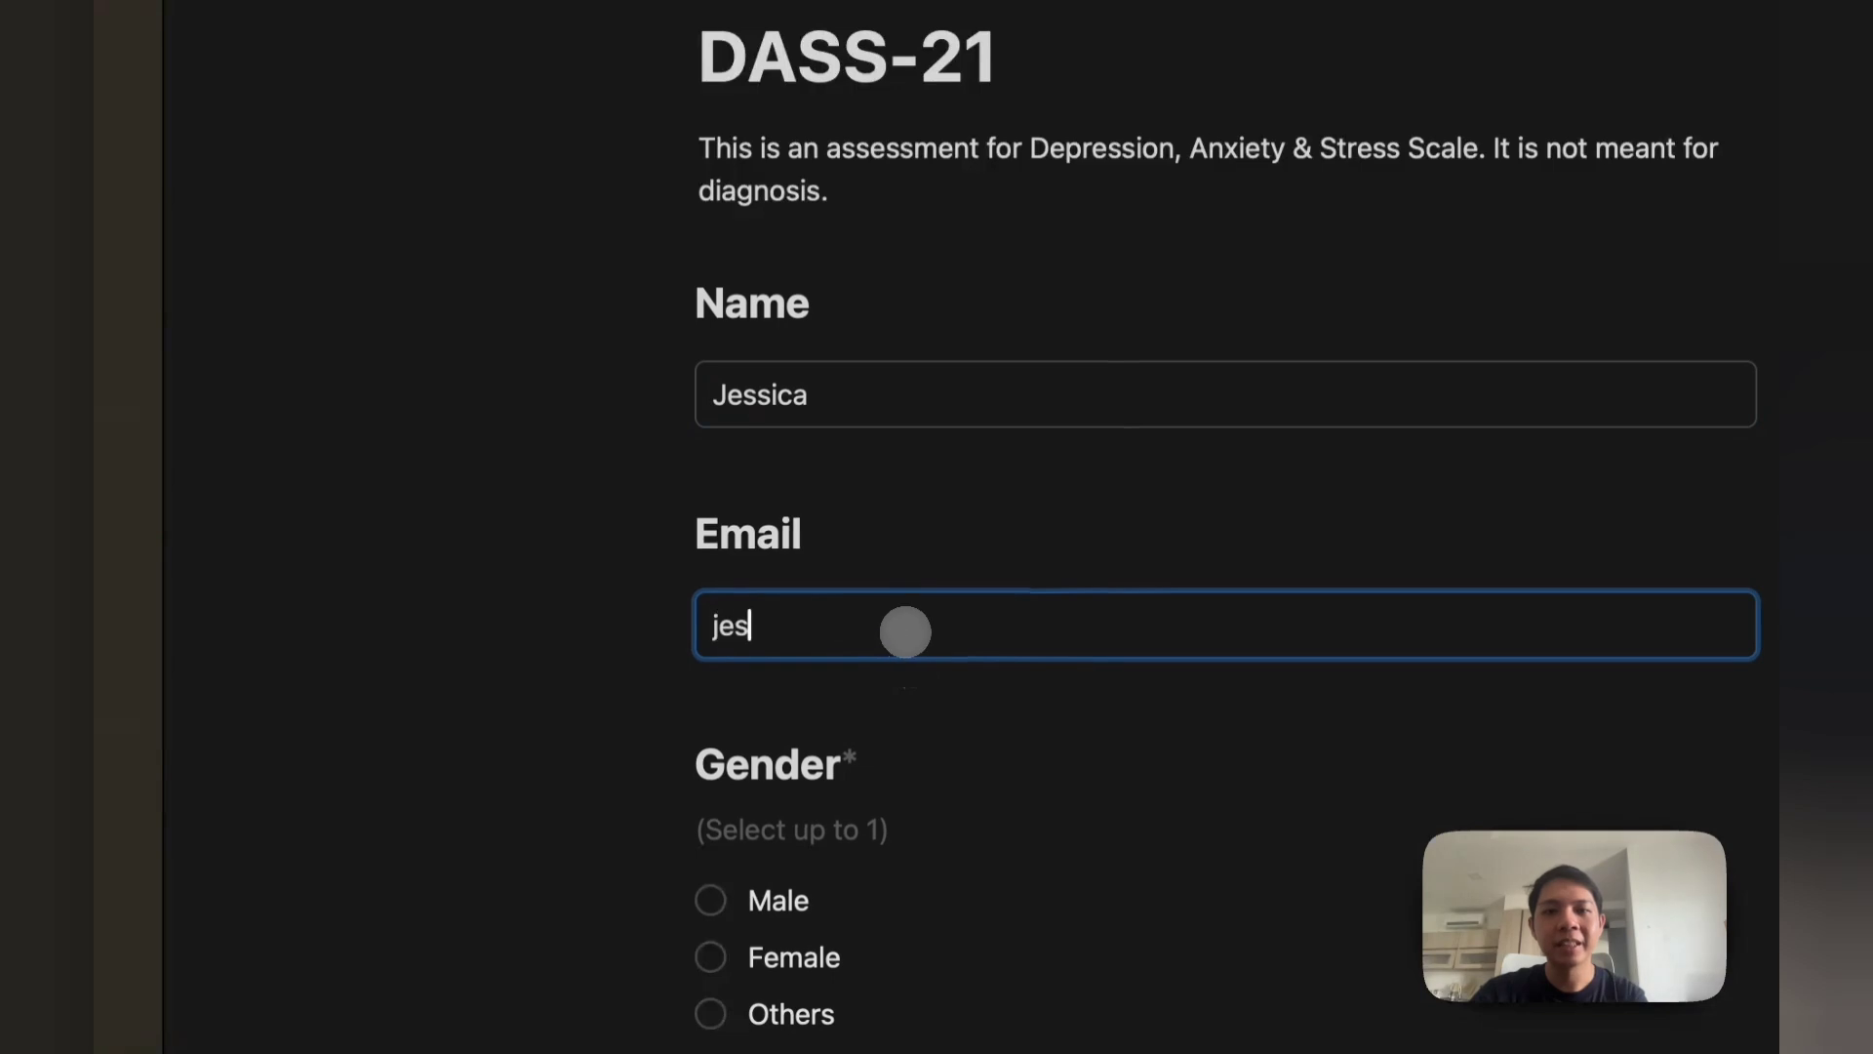
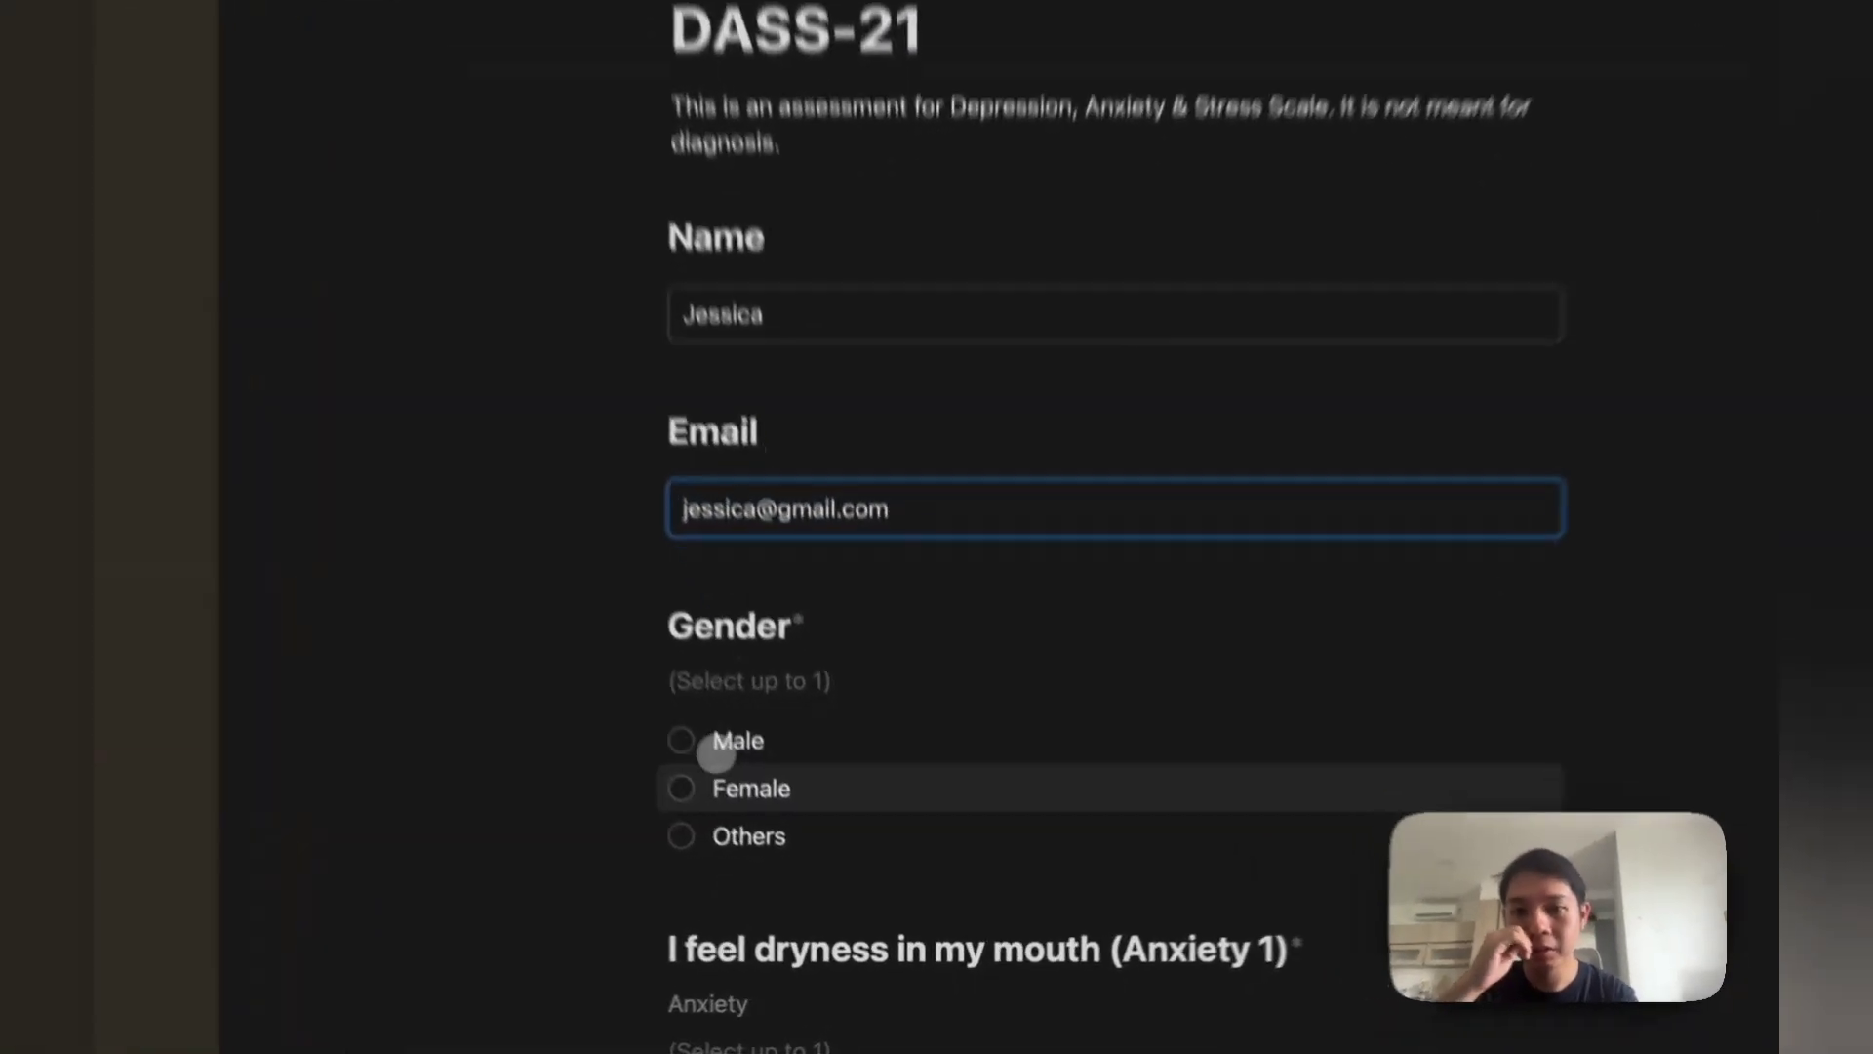
left_click(756, 838)
Step: Answer Anxiety 1 and 2 with 3 and 1, Depression with 0 and 1, Stress with 2 and 2
scroll(759, 781, "down", 5)
left_click(779, 623)
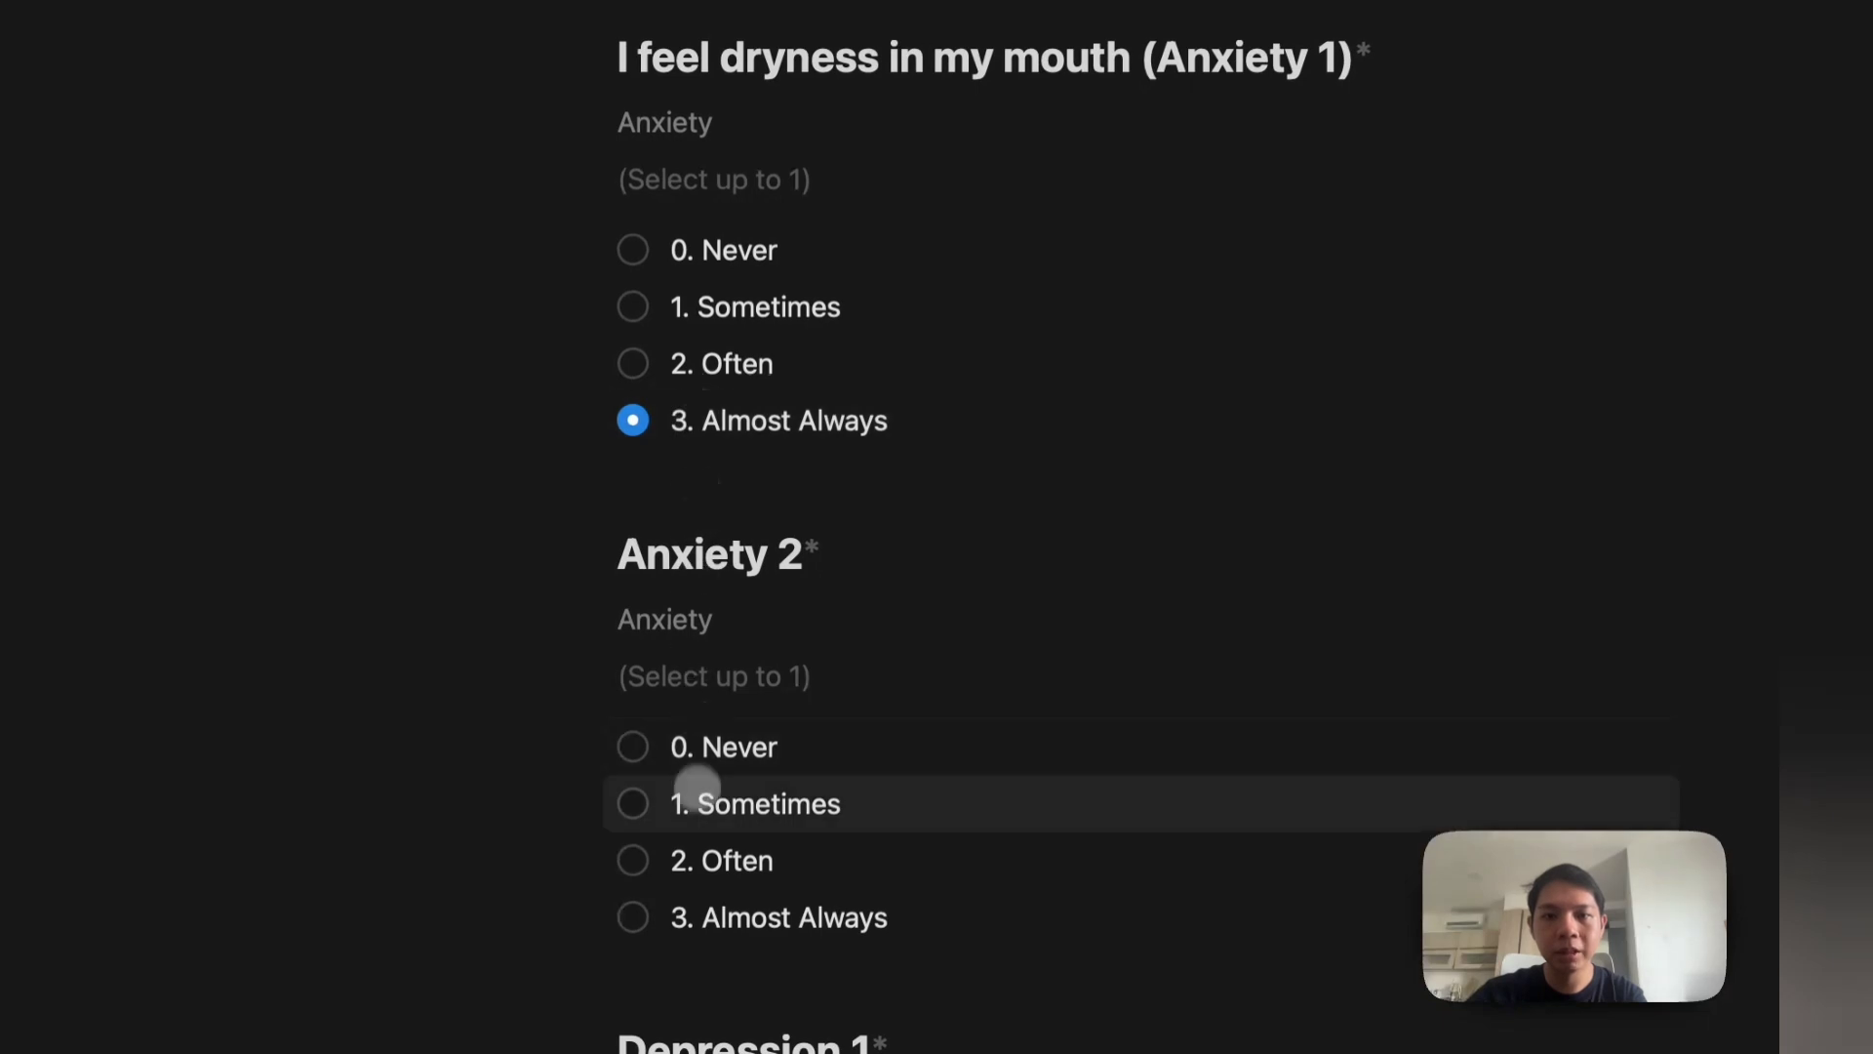
left_click(695, 795)
scroll(694, 828, "down", 3)
left_click(683, 845)
scroll(683, 845, "down", 5)
left_click(702, 849)
scroll(705, 837, "down", 3)
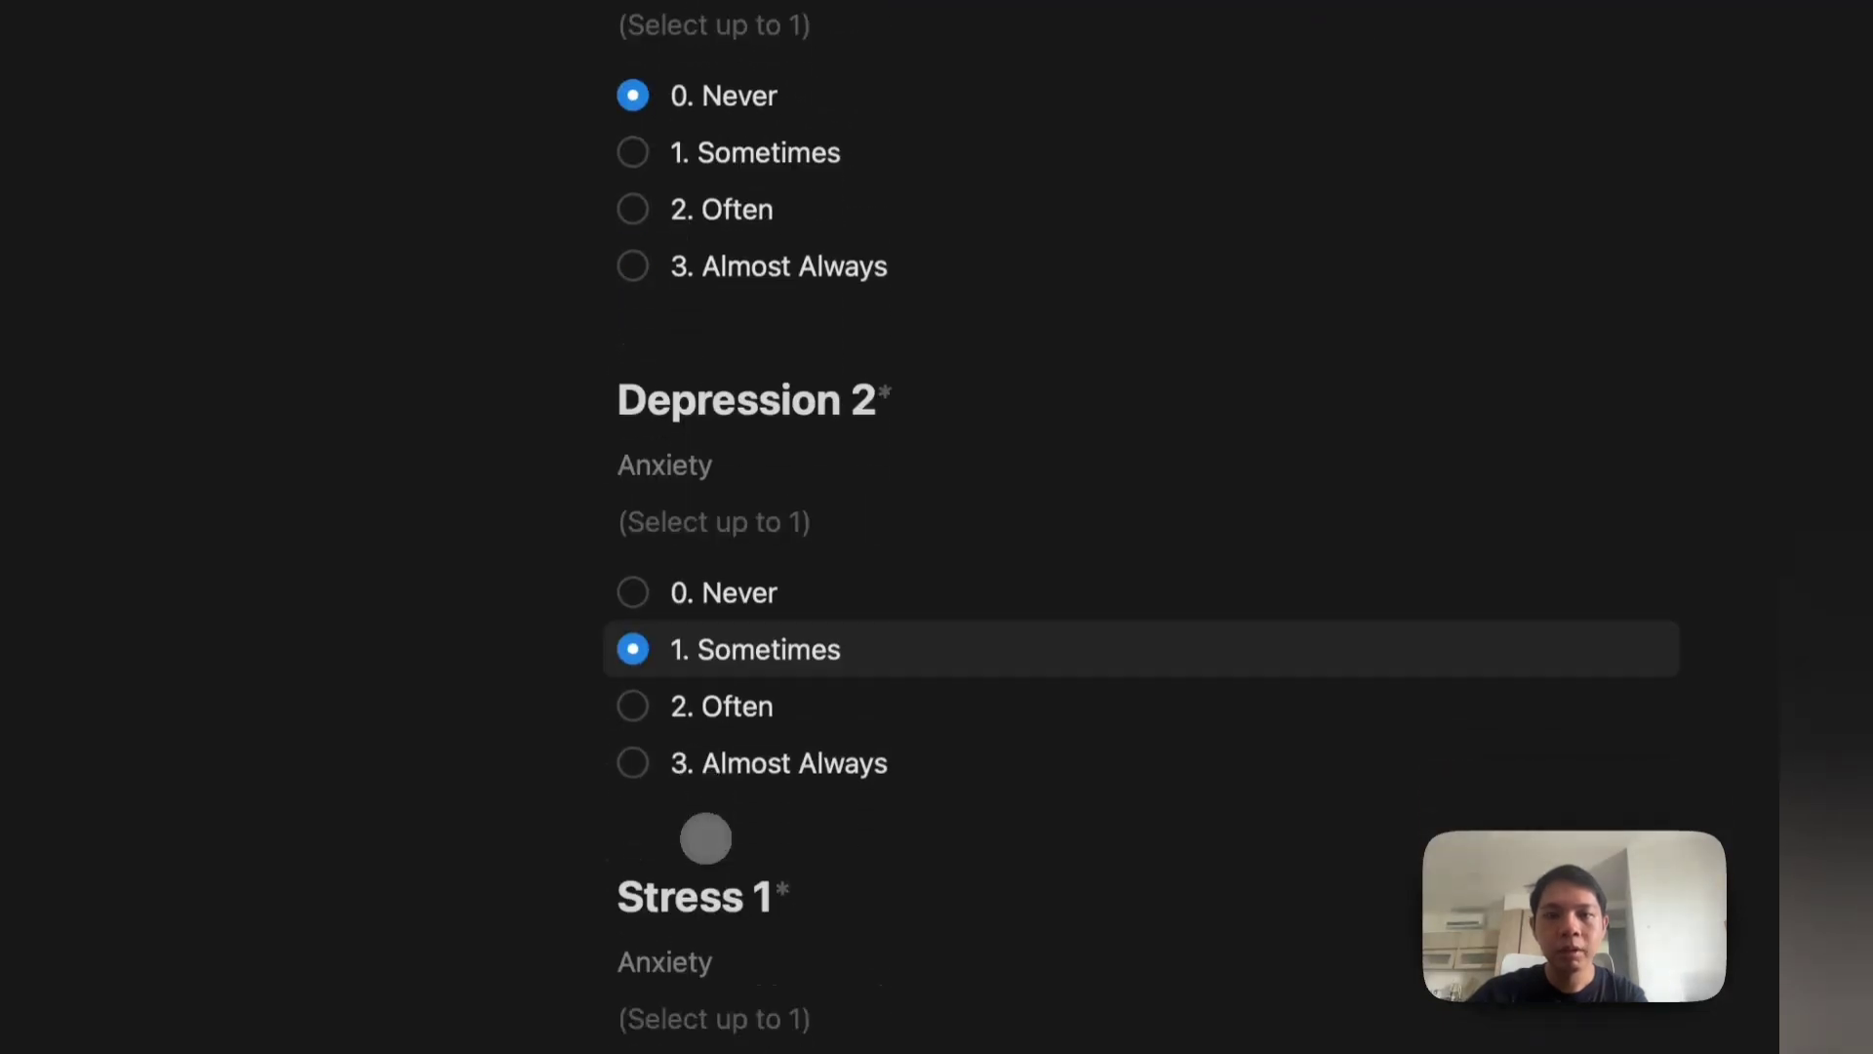
triple_click(731, 507)
scroll(757, 565, "down", 5)
left_click(682, 860)
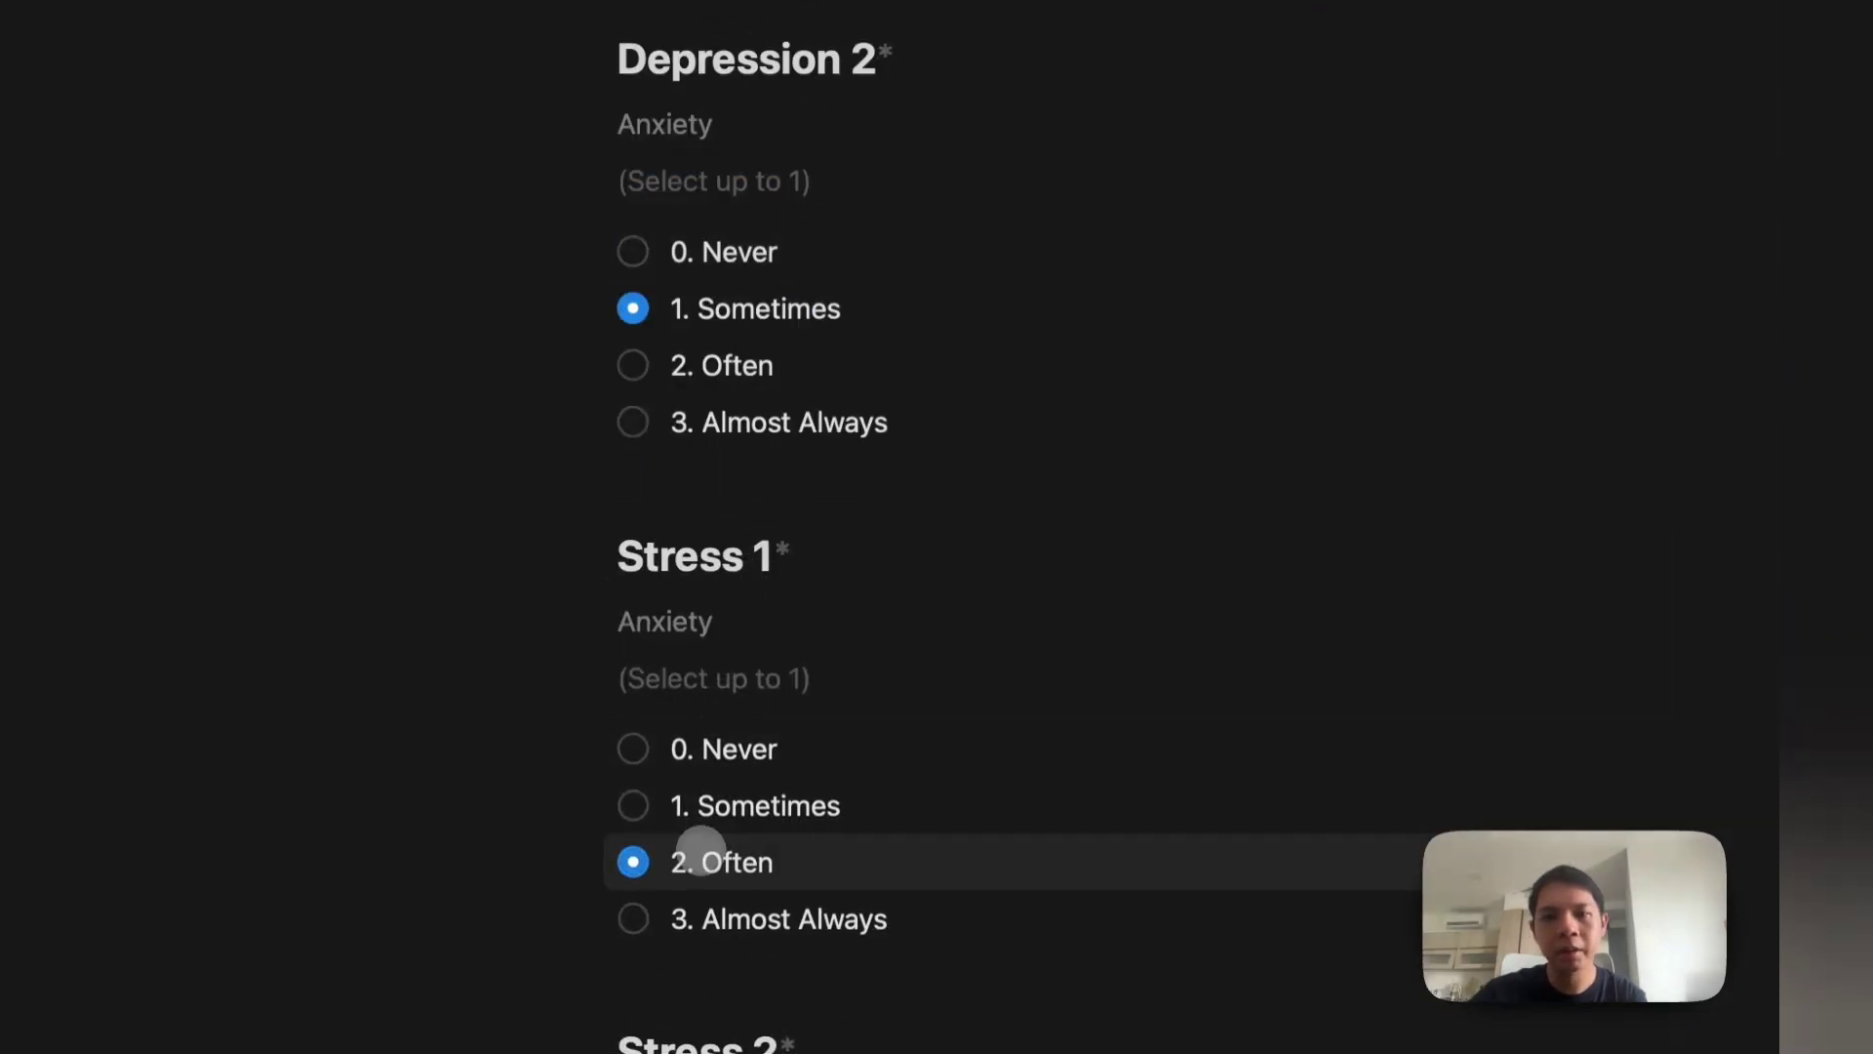
scroll(686, 853, "down", 4)
left_click(689, 964)
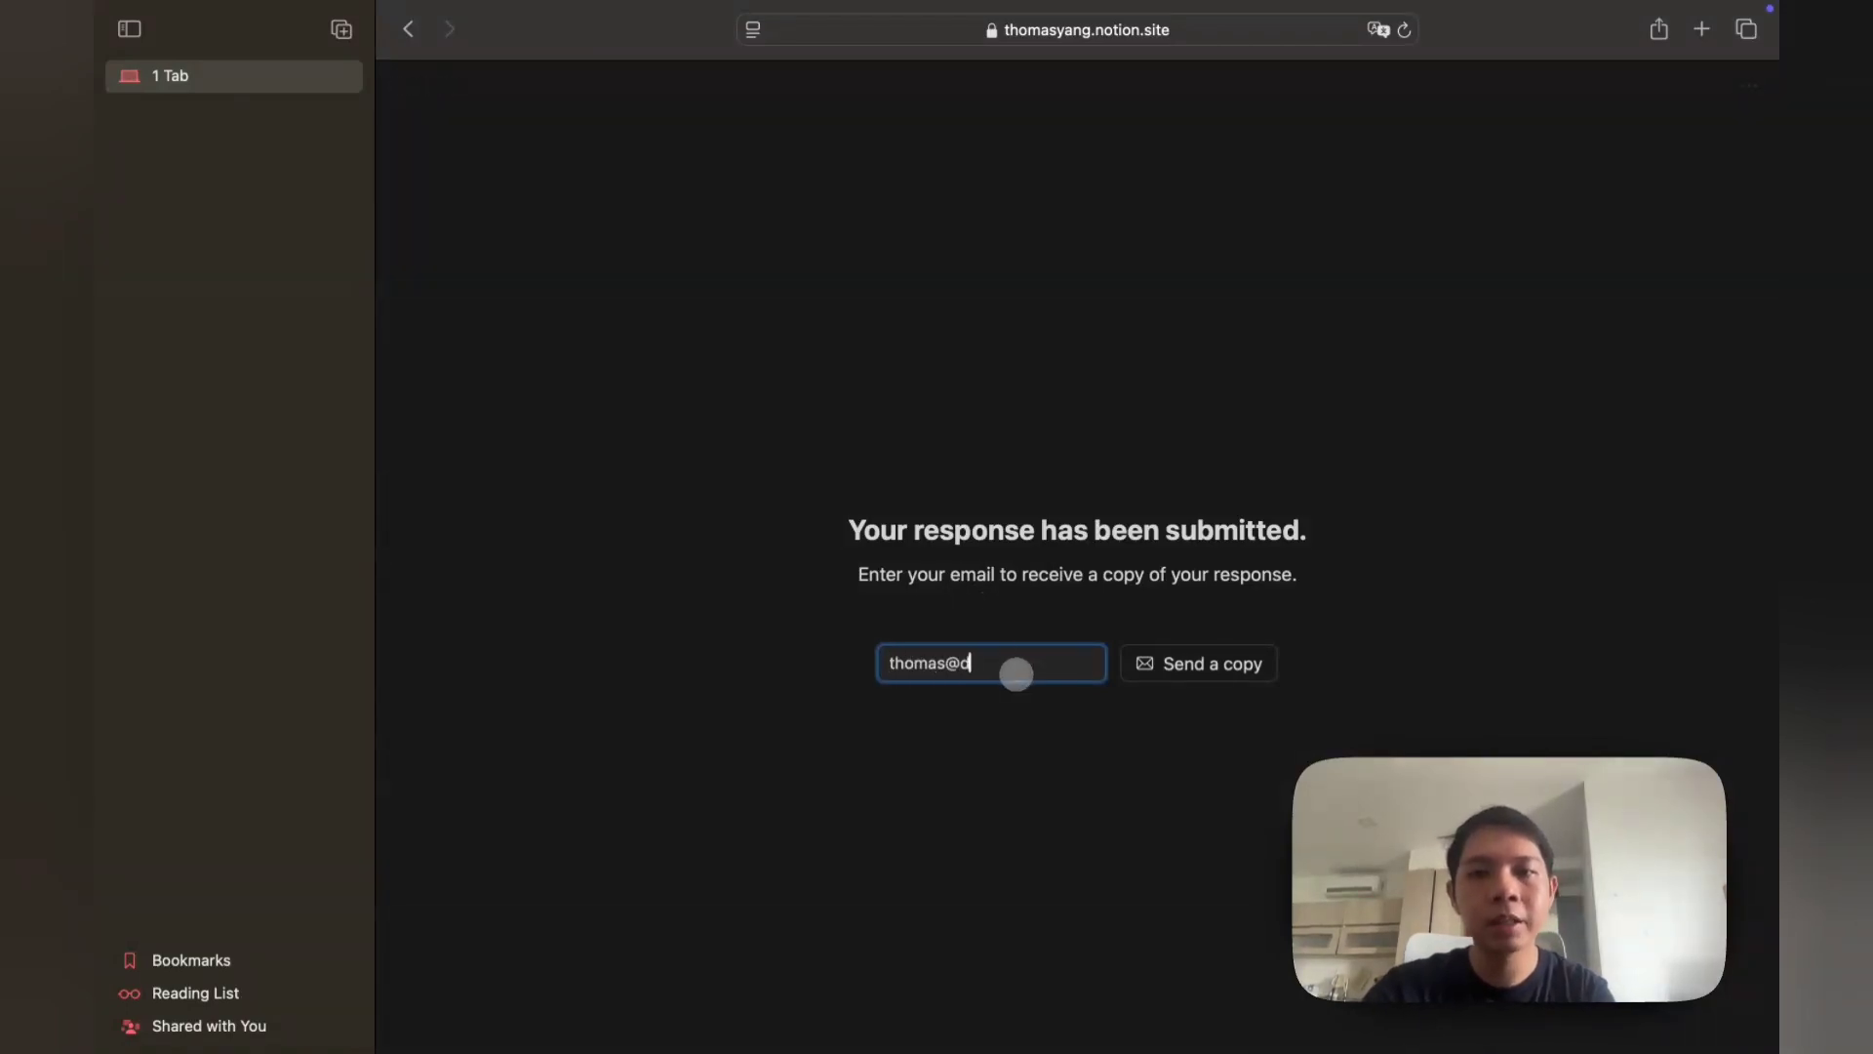
Step: Finish typing the recipient email address and send a copy of the response
type("okie.com")
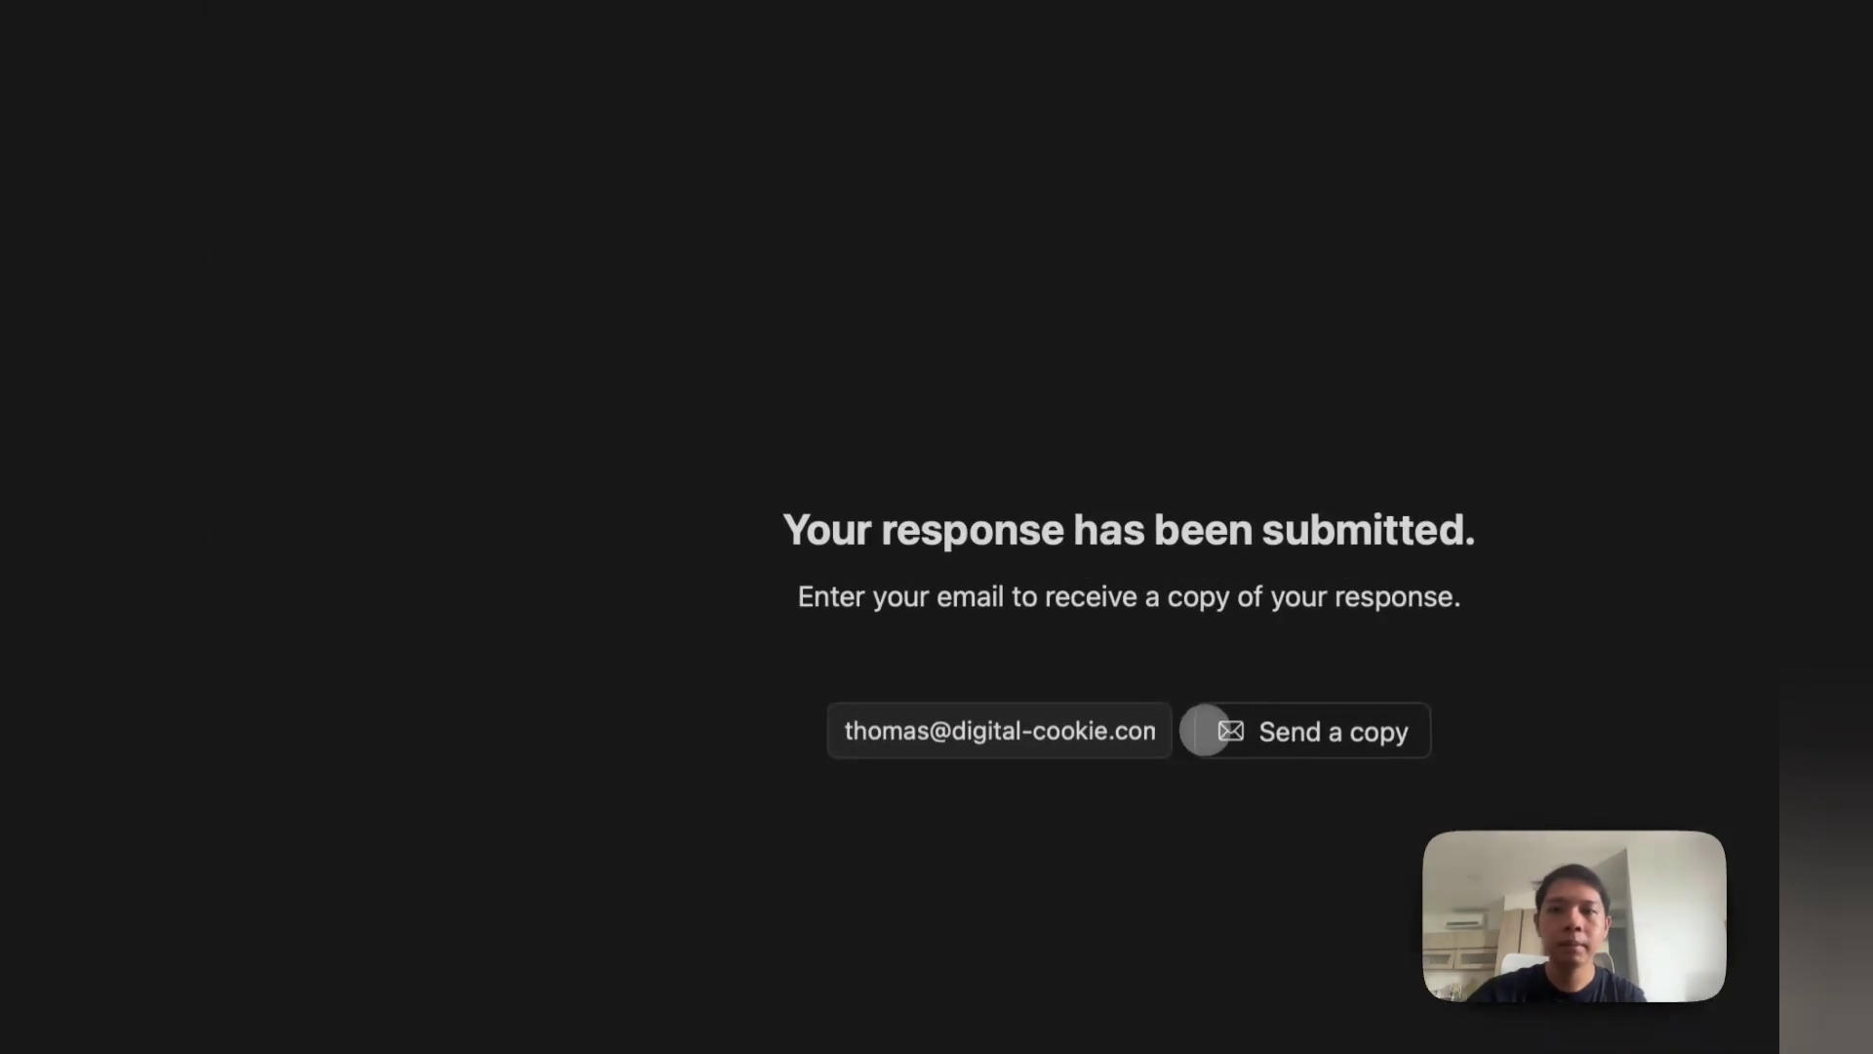
left_click(1136, 663)
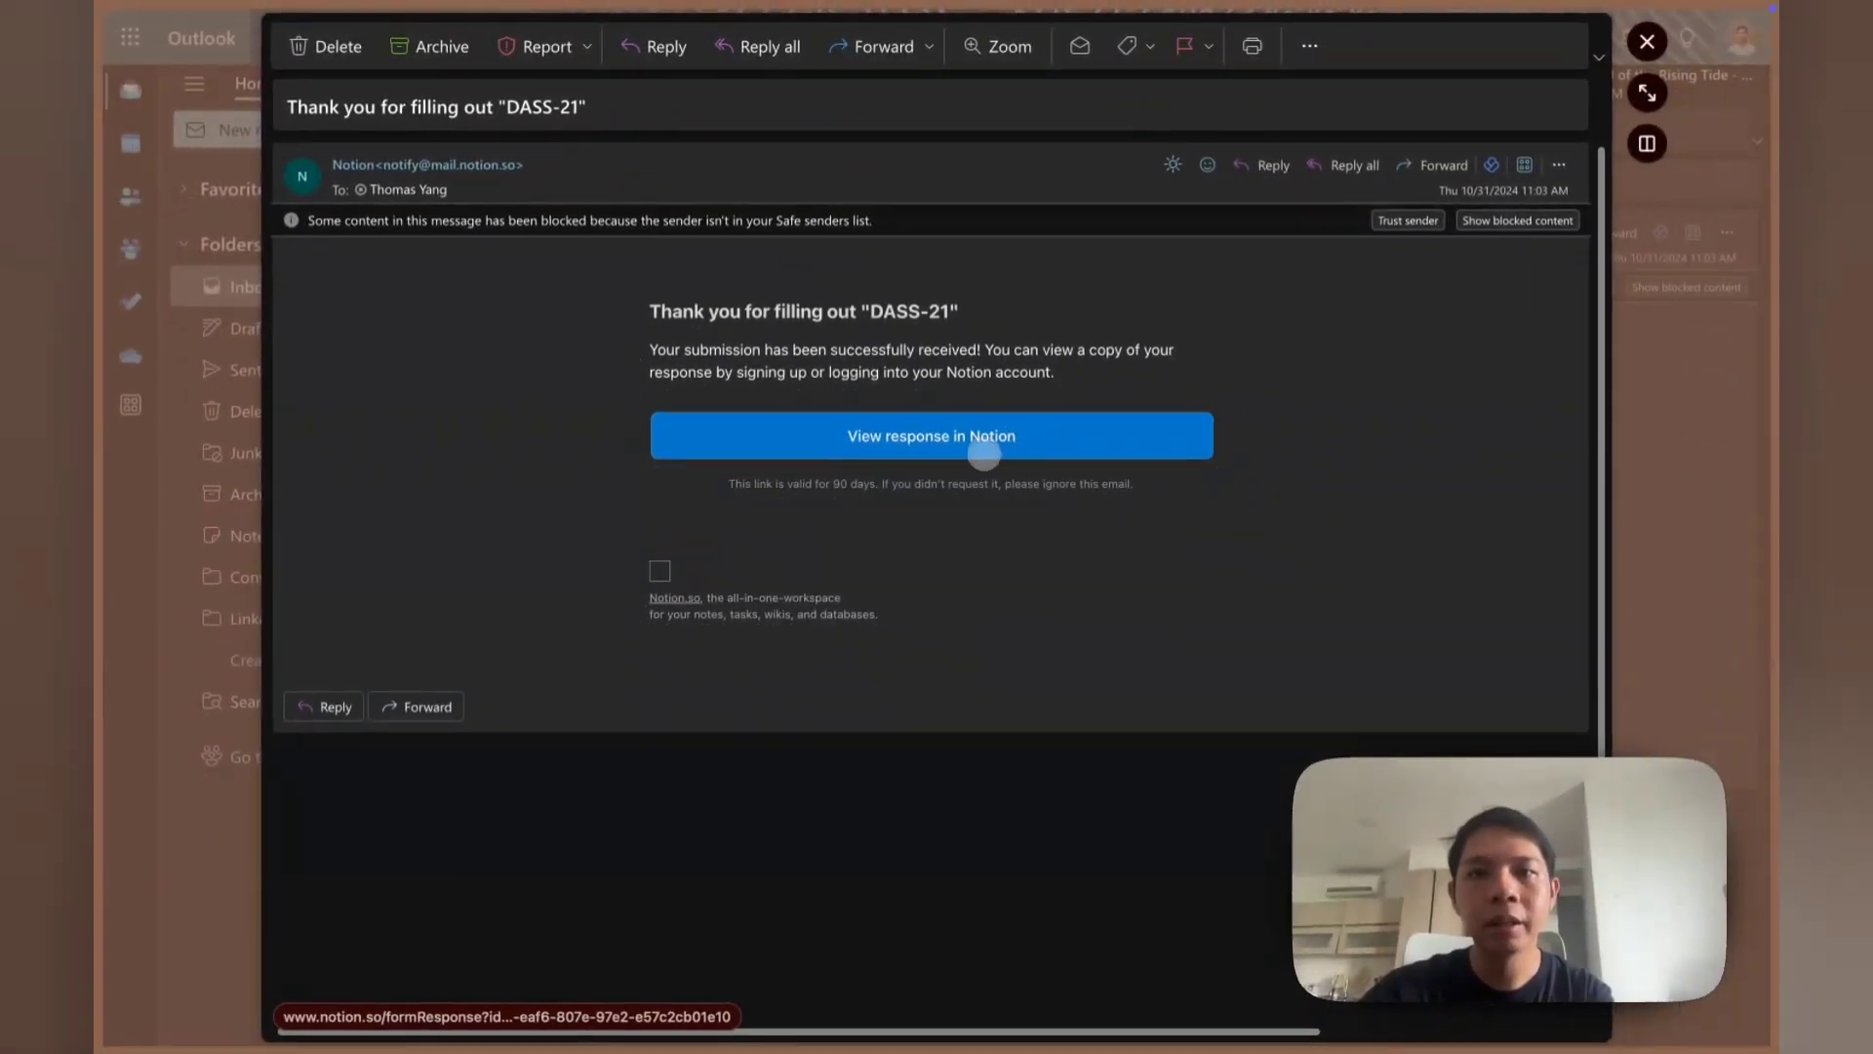
Step: Open the emailed response in Notion, scroll through its answers, then close the peek
left_click(985, 439)
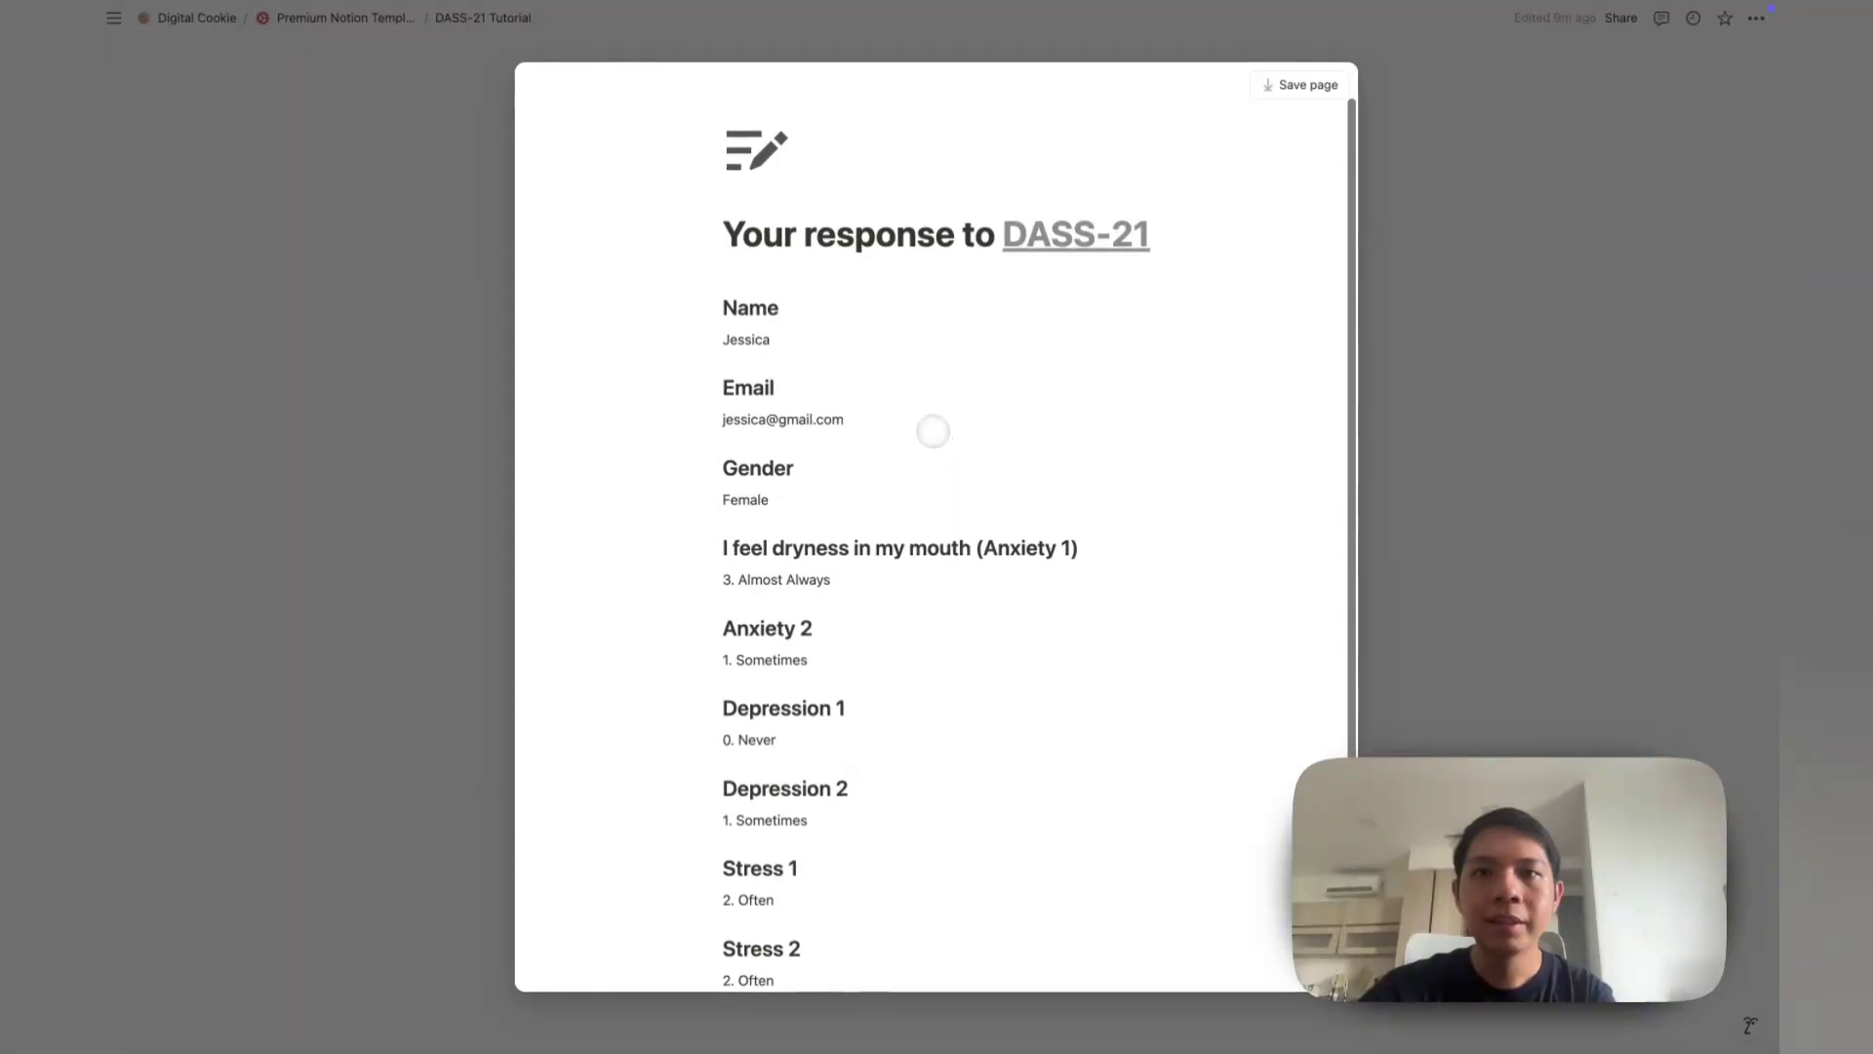
scroll(968, 290, "down", 2)
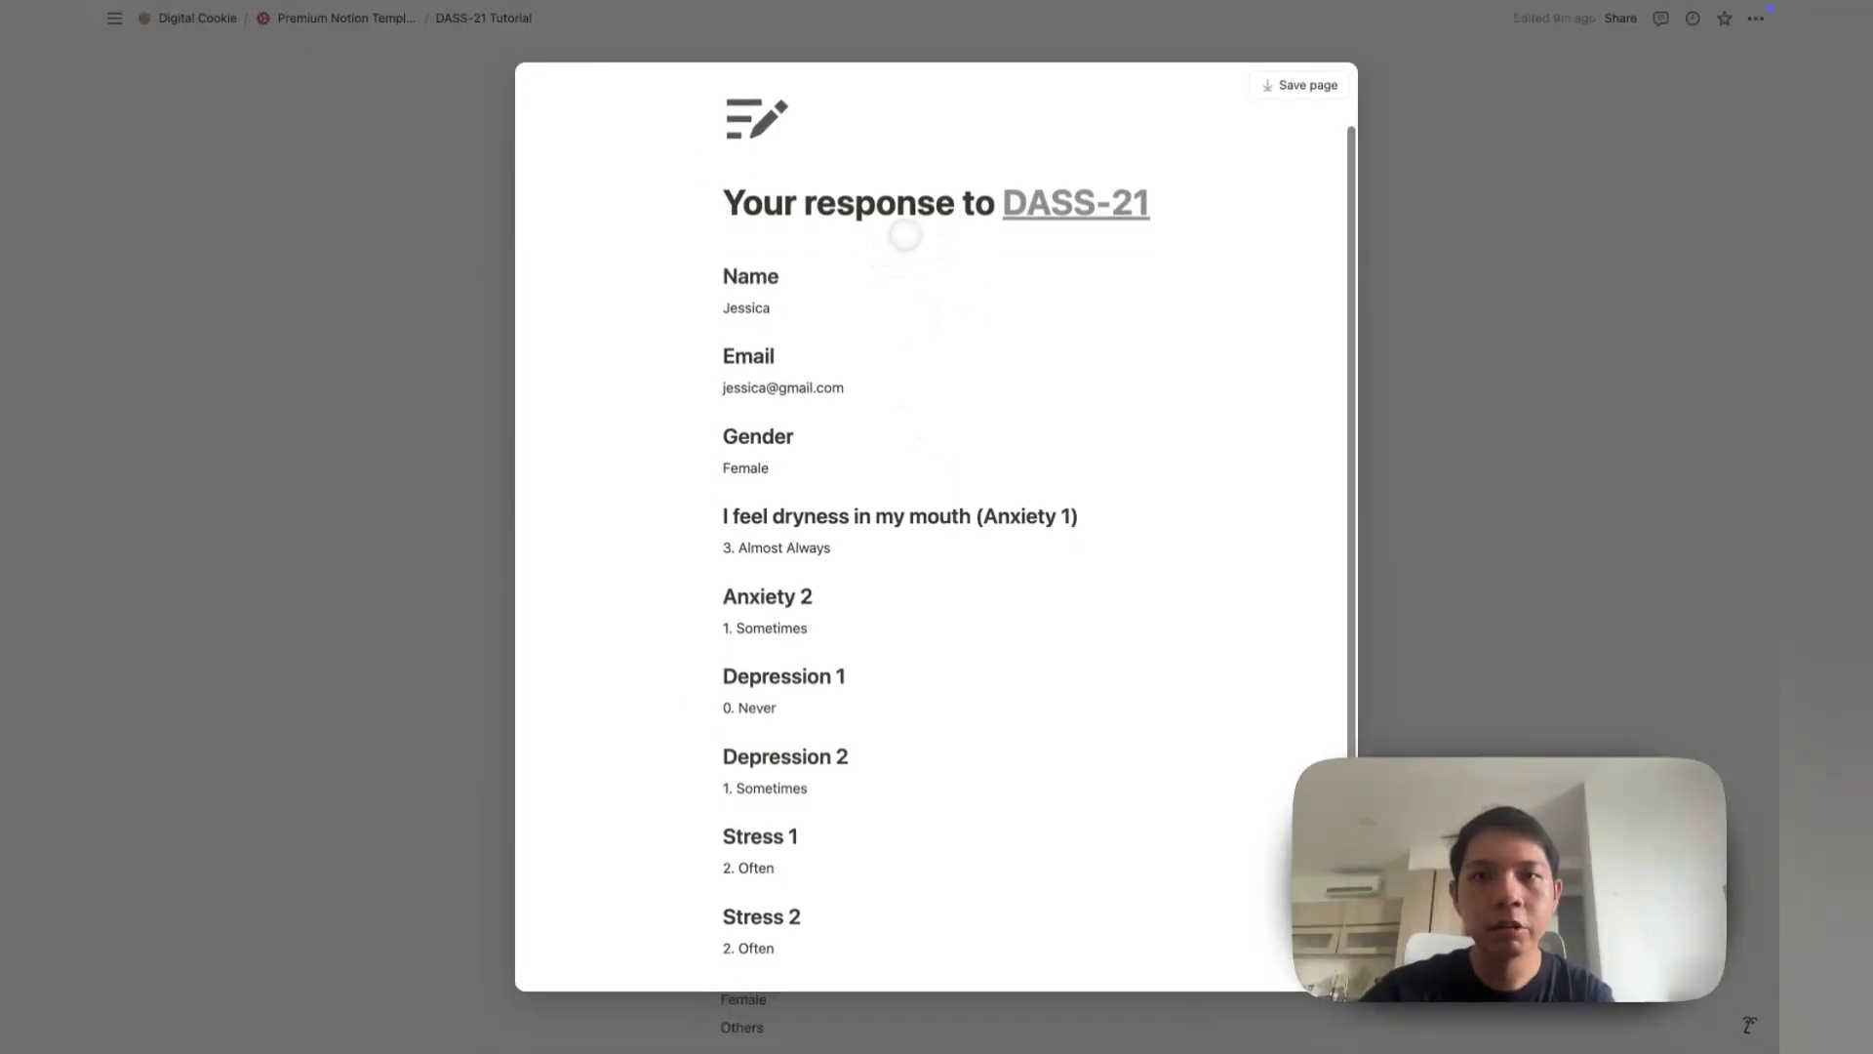
scroll(844, 351, "down", 1)
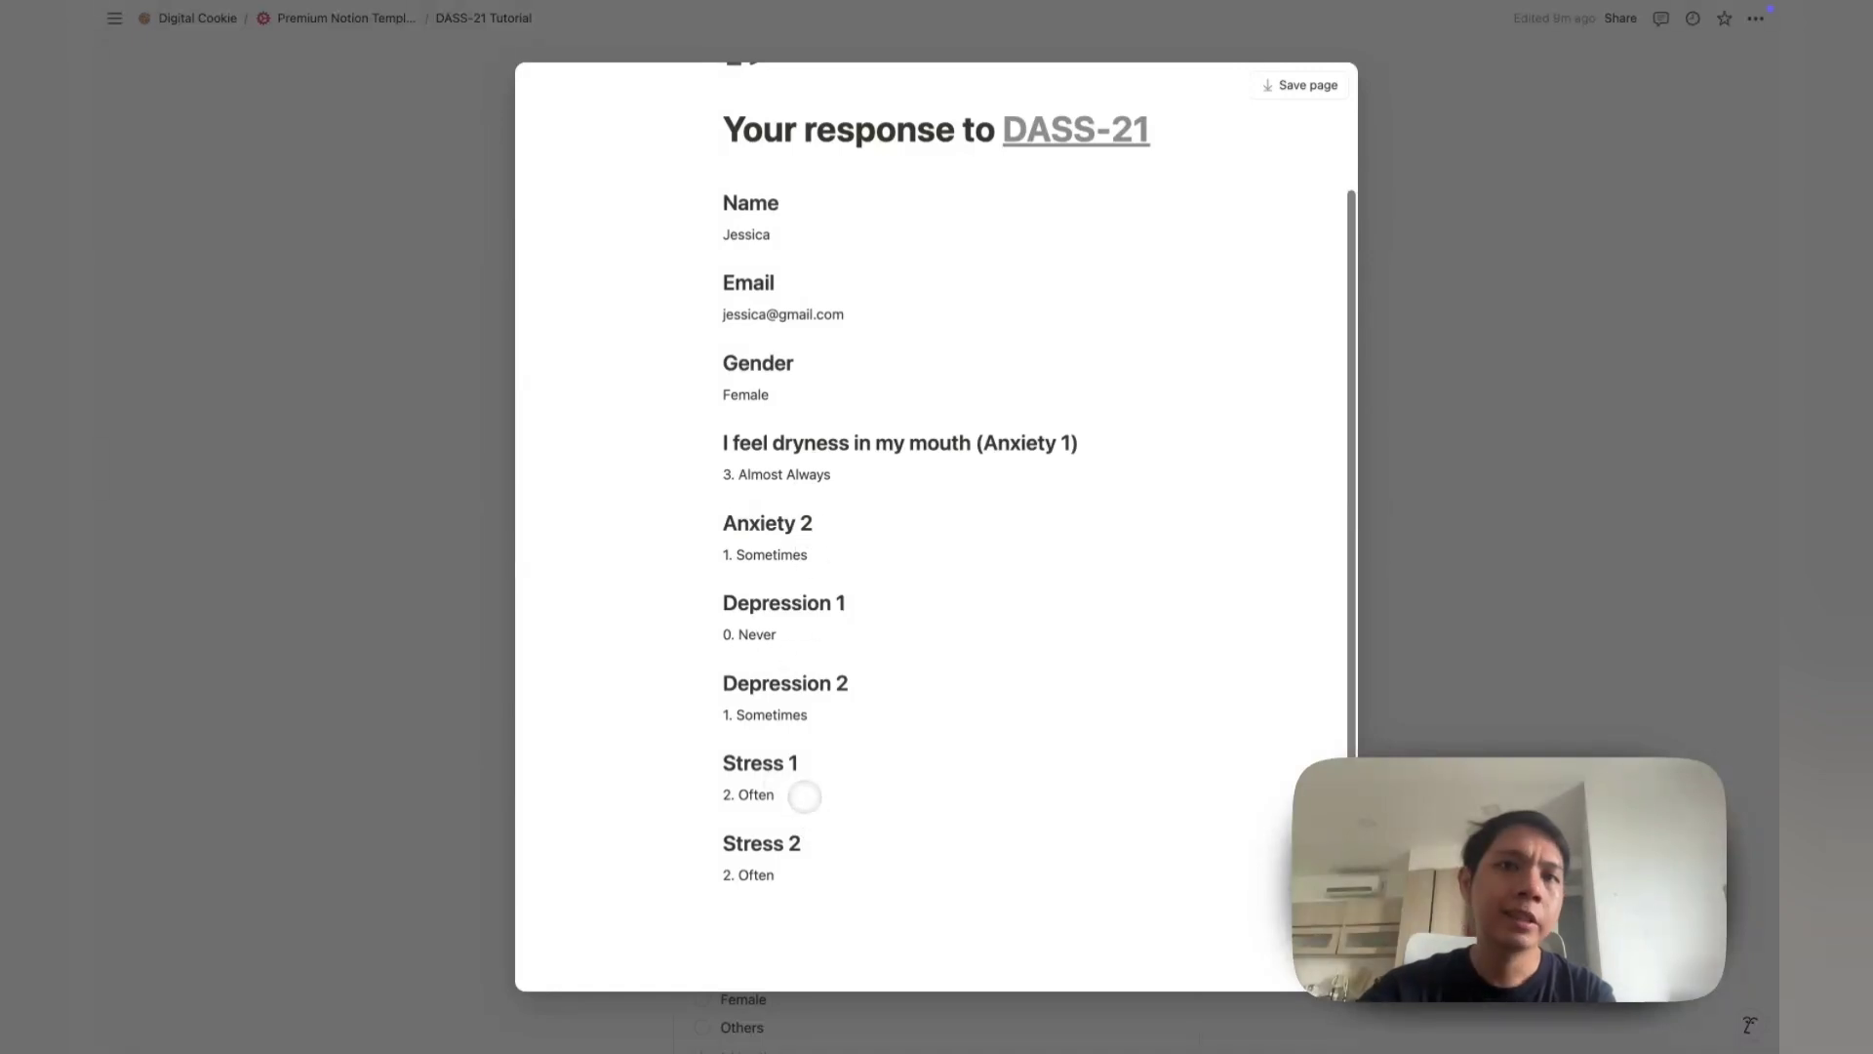
scroll(801, 785, "up", 2)
scroll(801, 782, "down", 2)
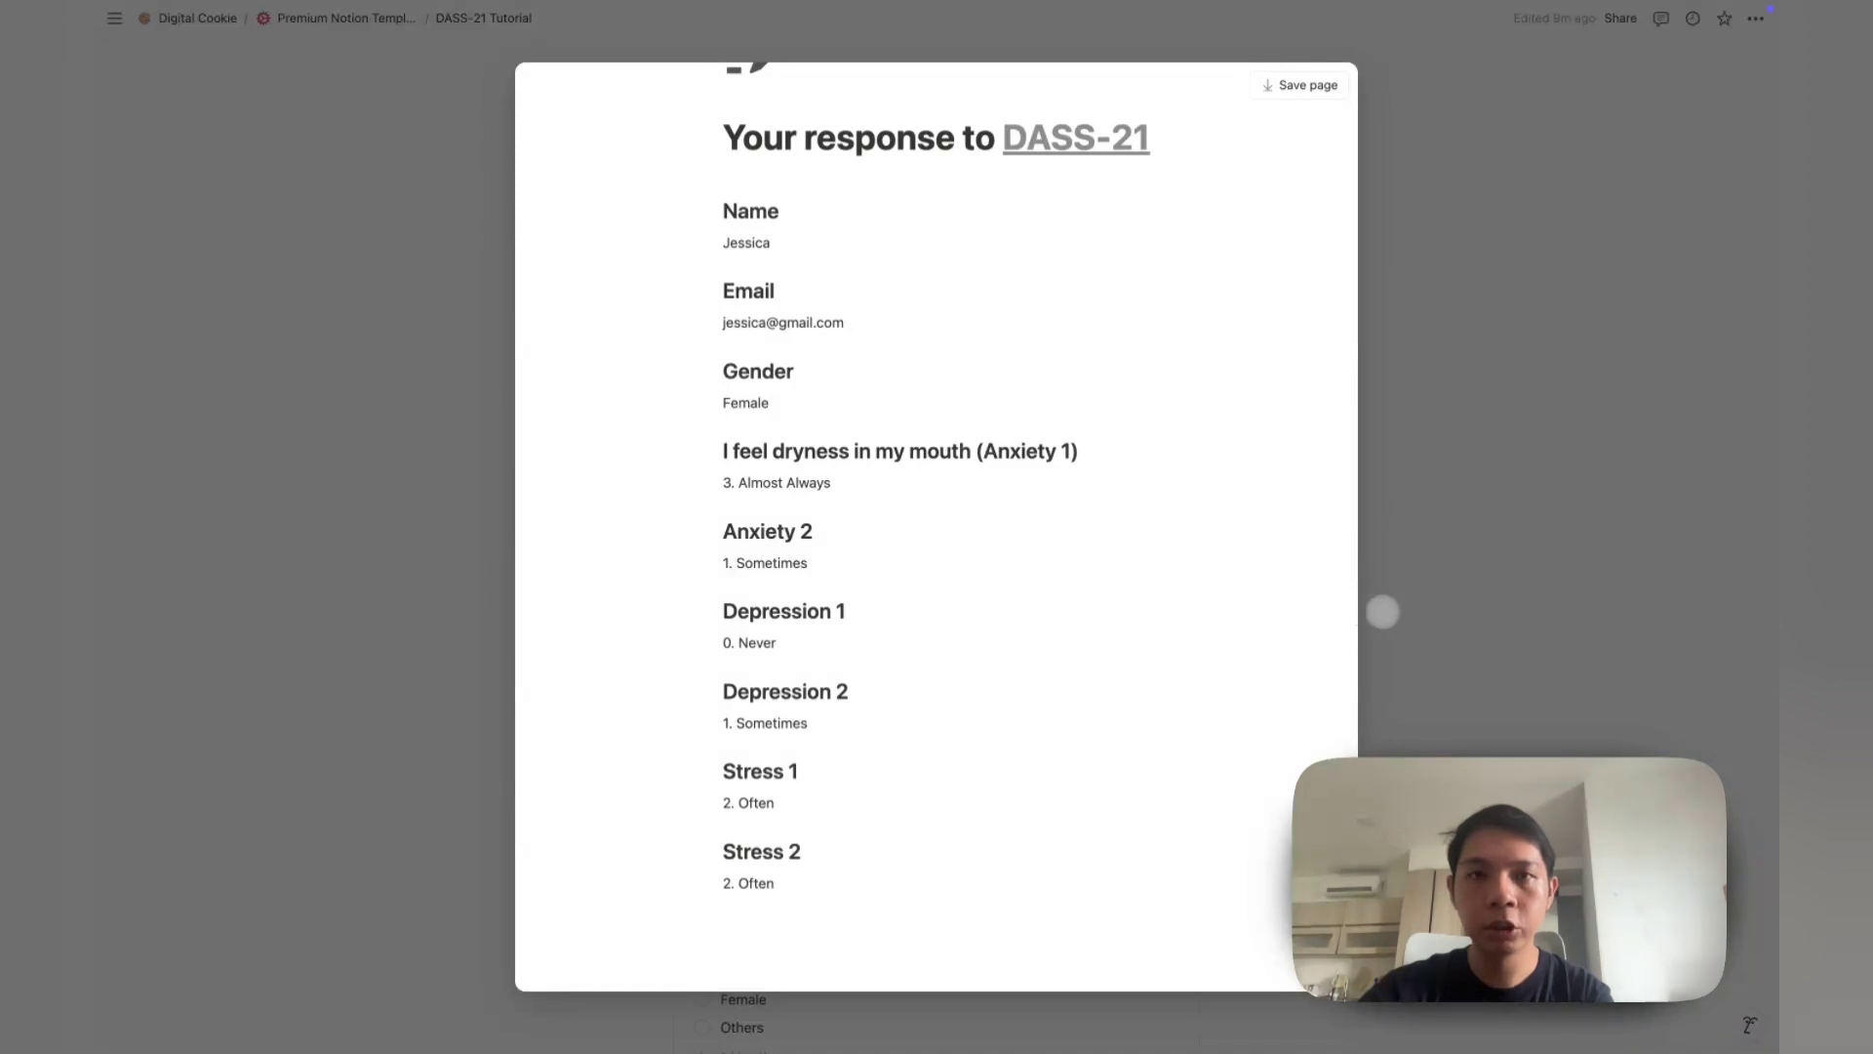
left_click(1382, 611)
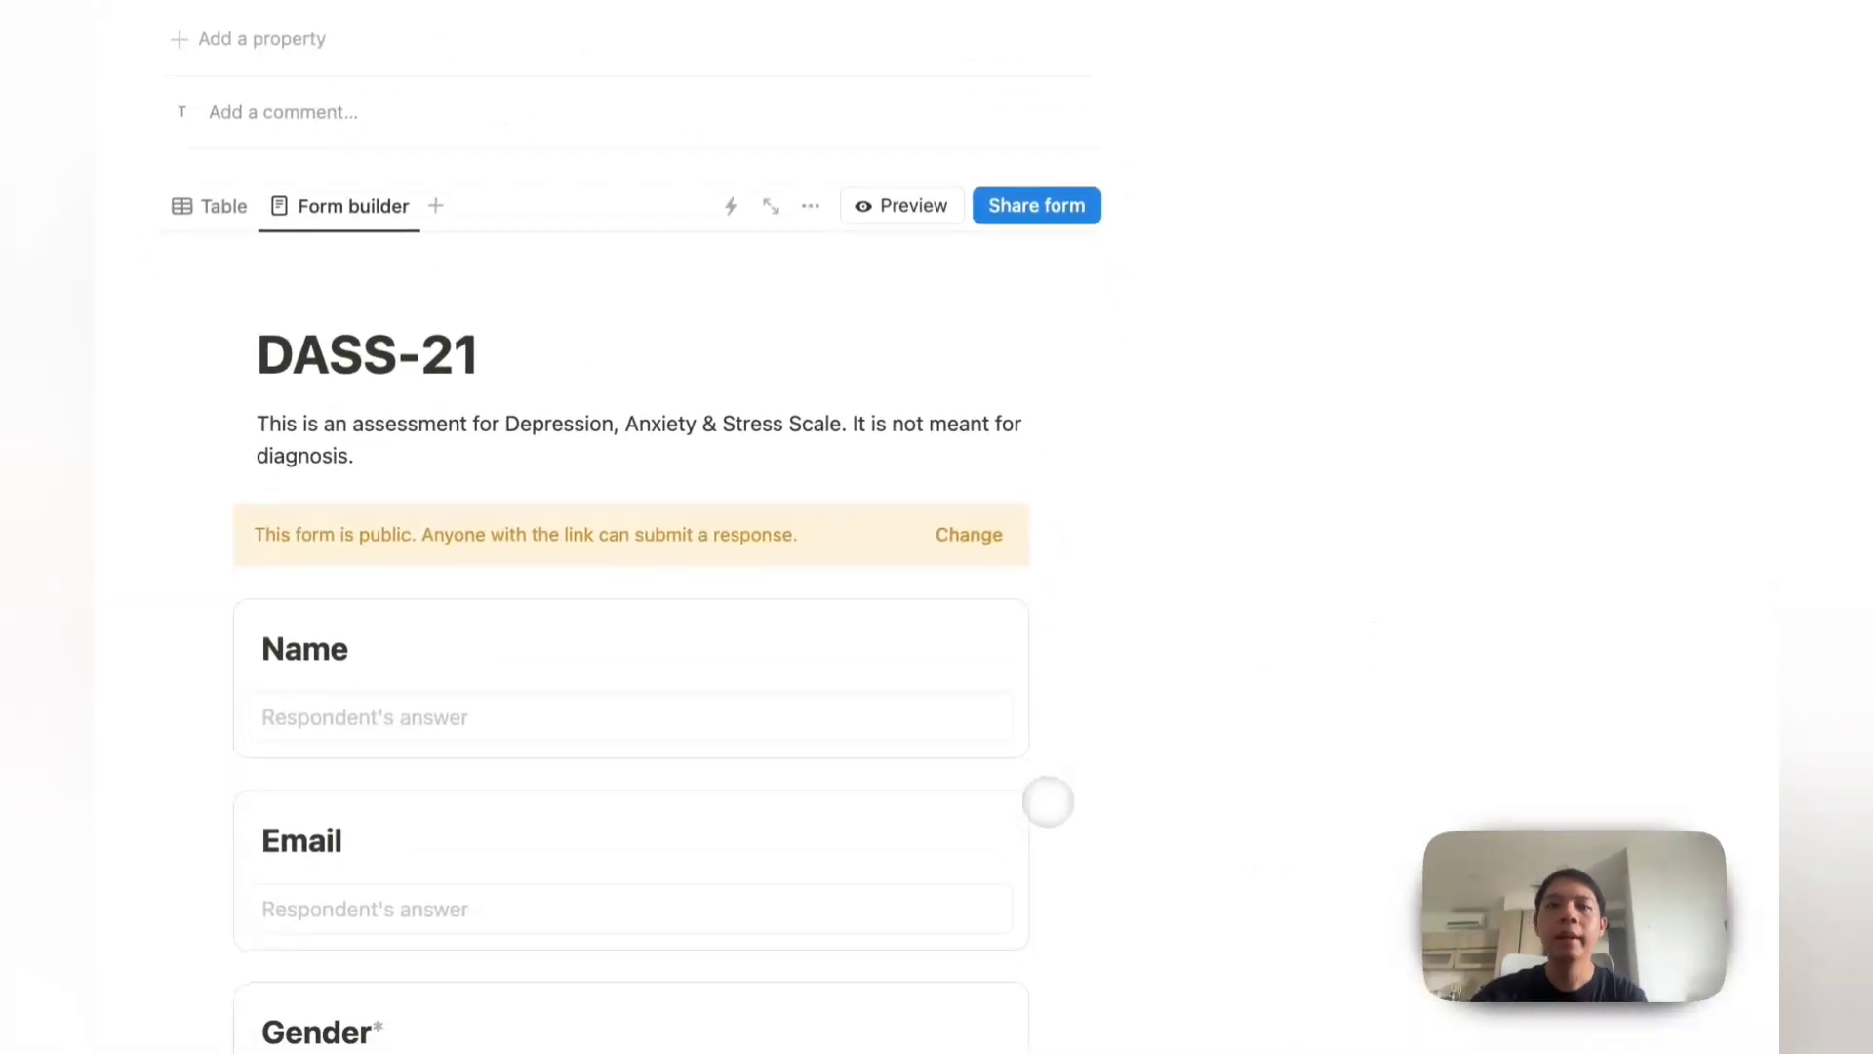
Step: Switch the DASS-21 page to its Table view of form responses
scroll(1048, 801, "down", 5)
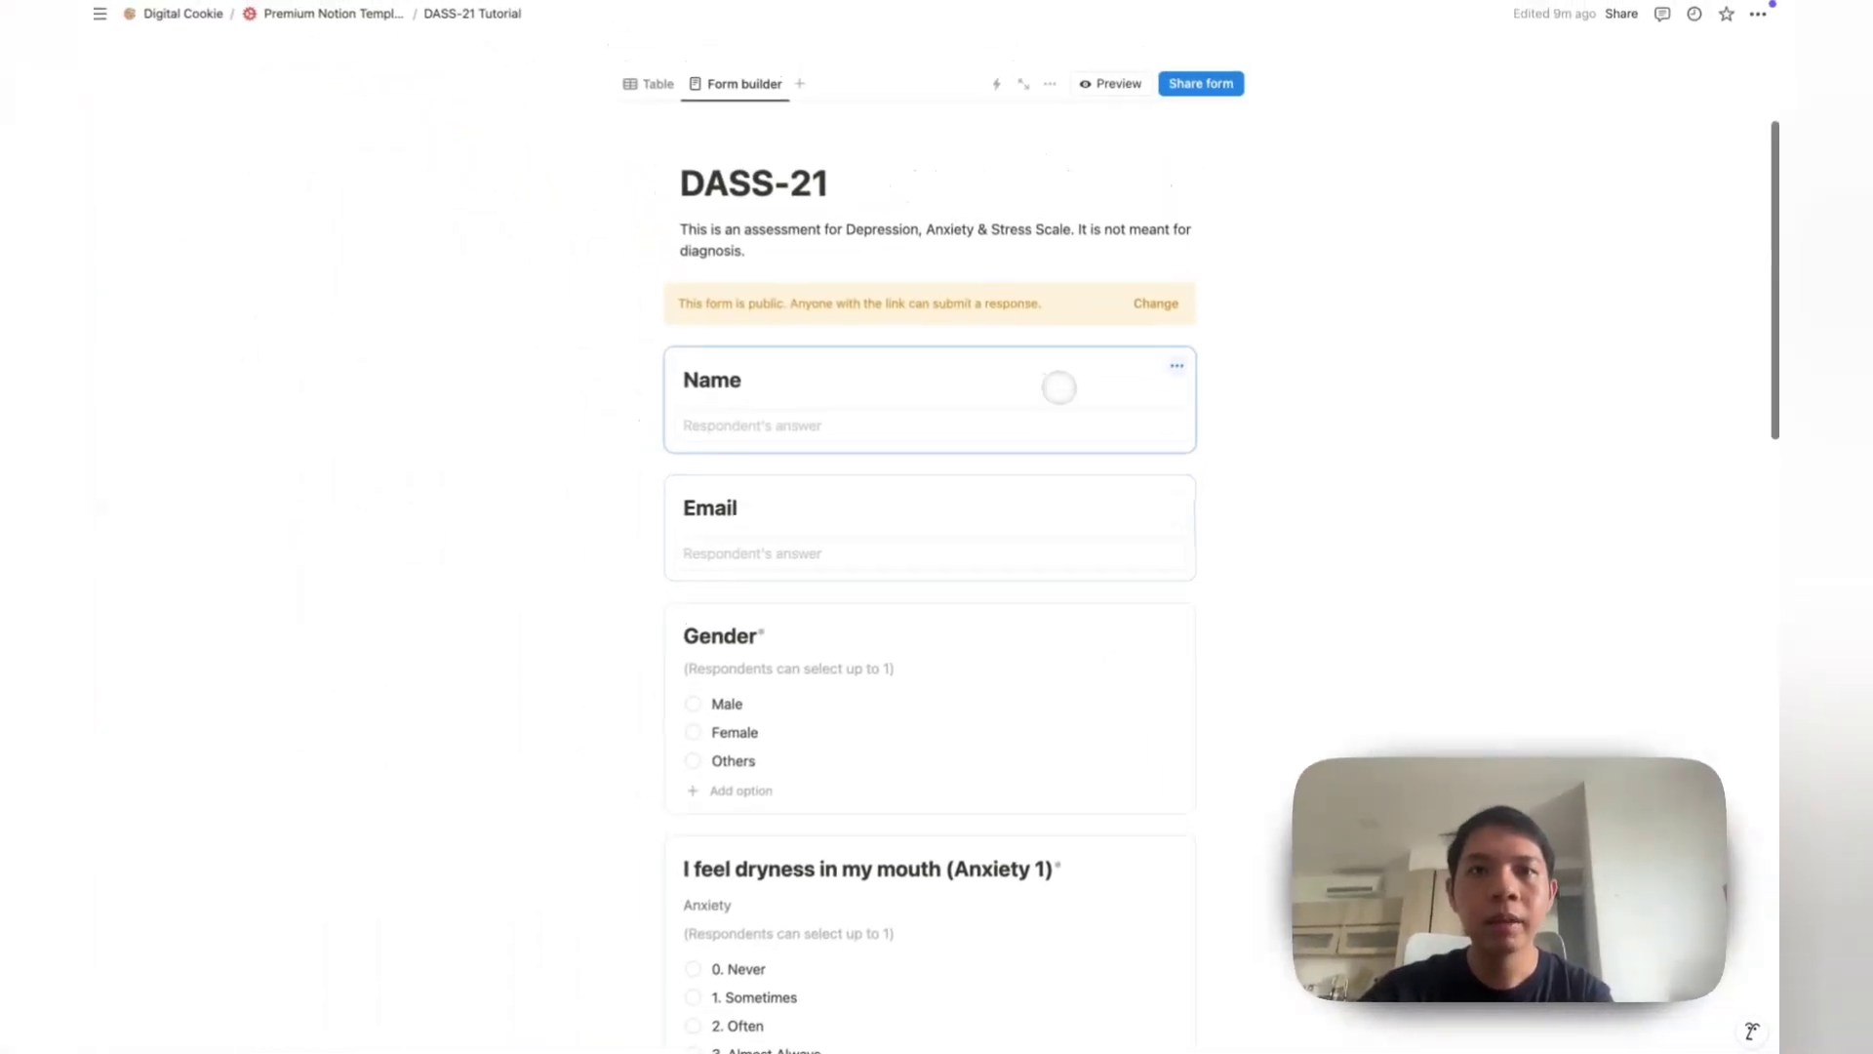
scroll(1059, 387, "up", 2)
left_click(656, 171)
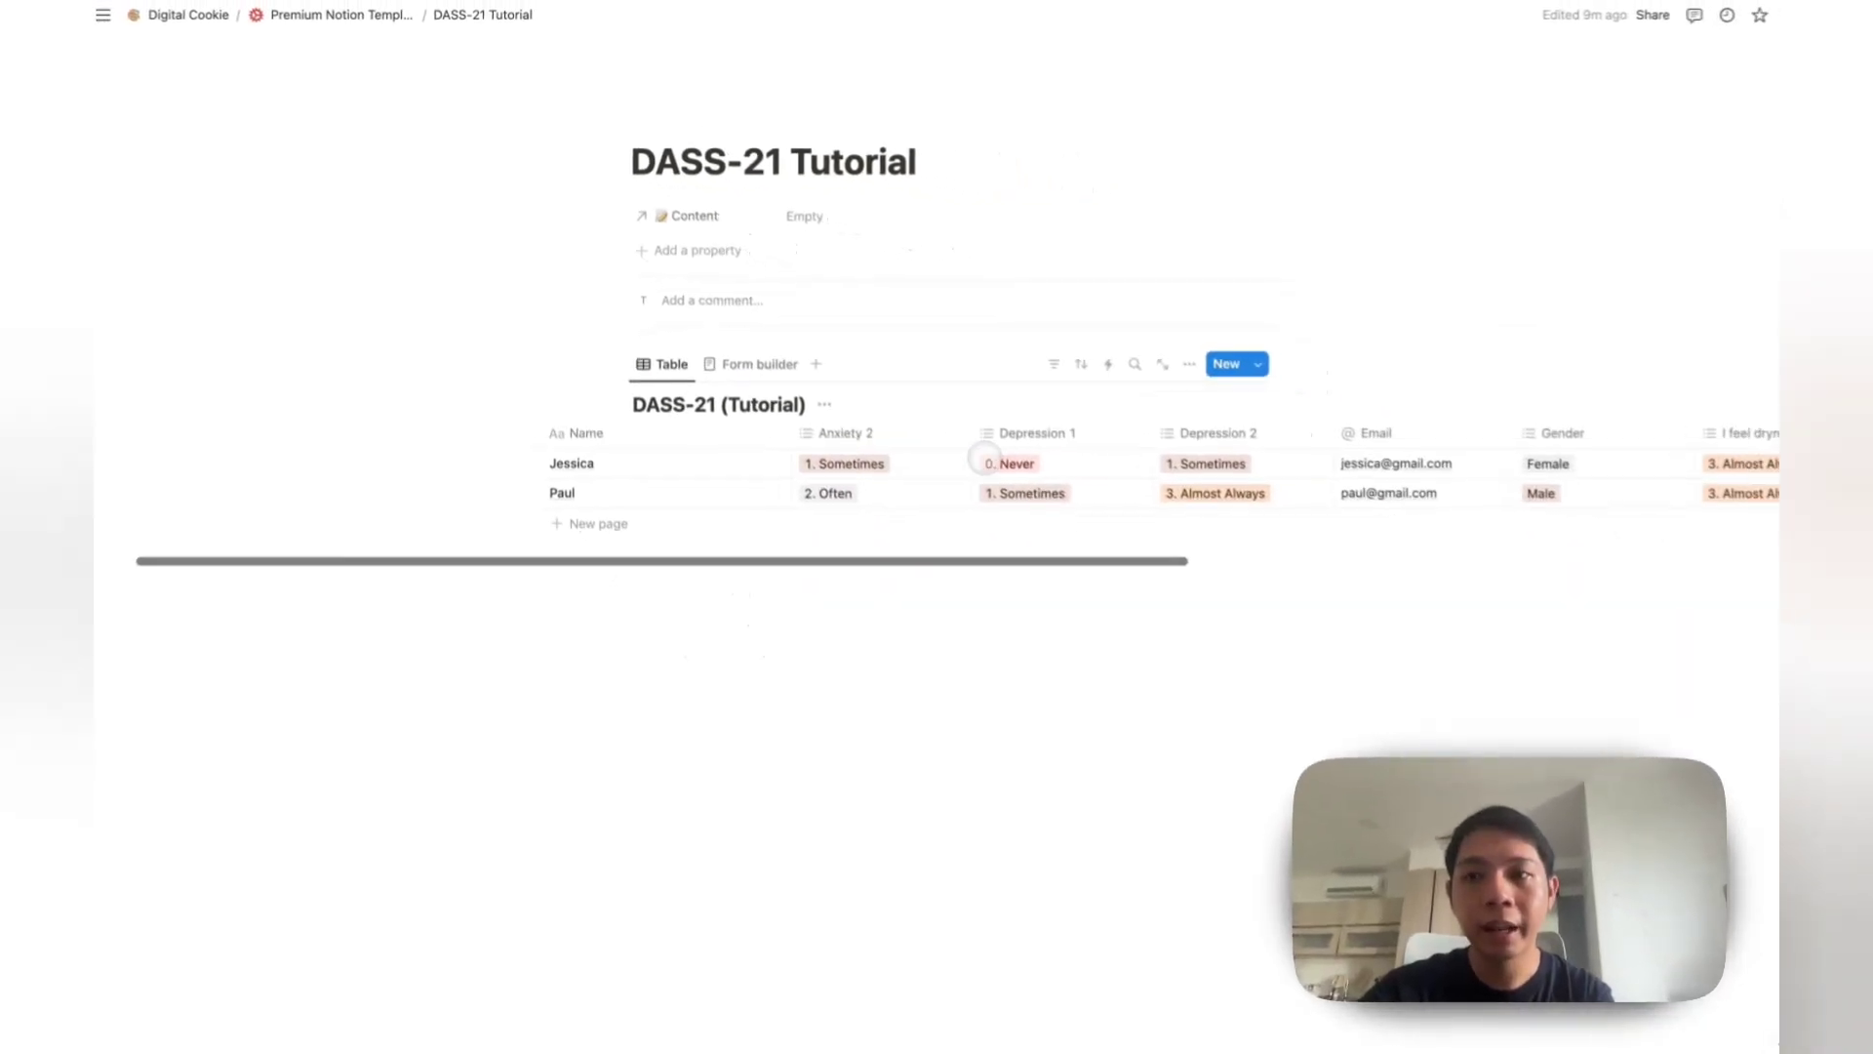
scroll(984, 456, "right", 8)
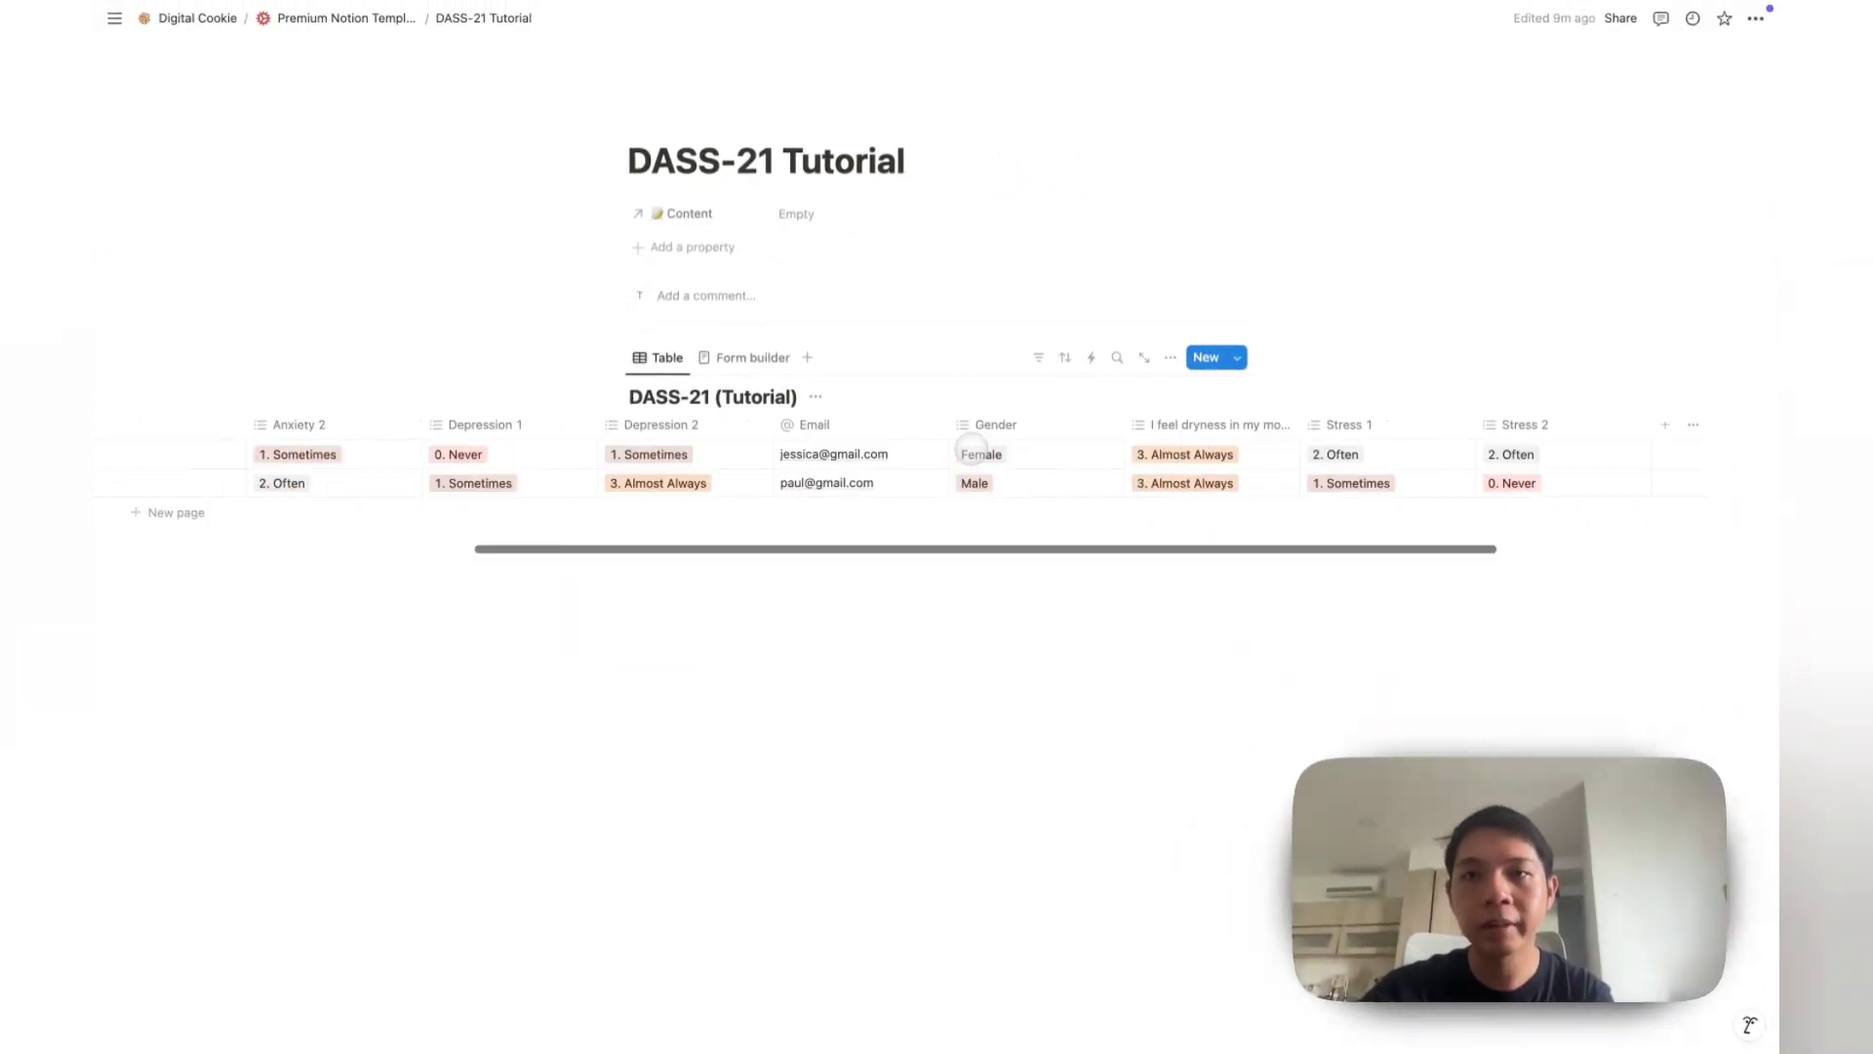
scroll(1015, 434, "left", 8)
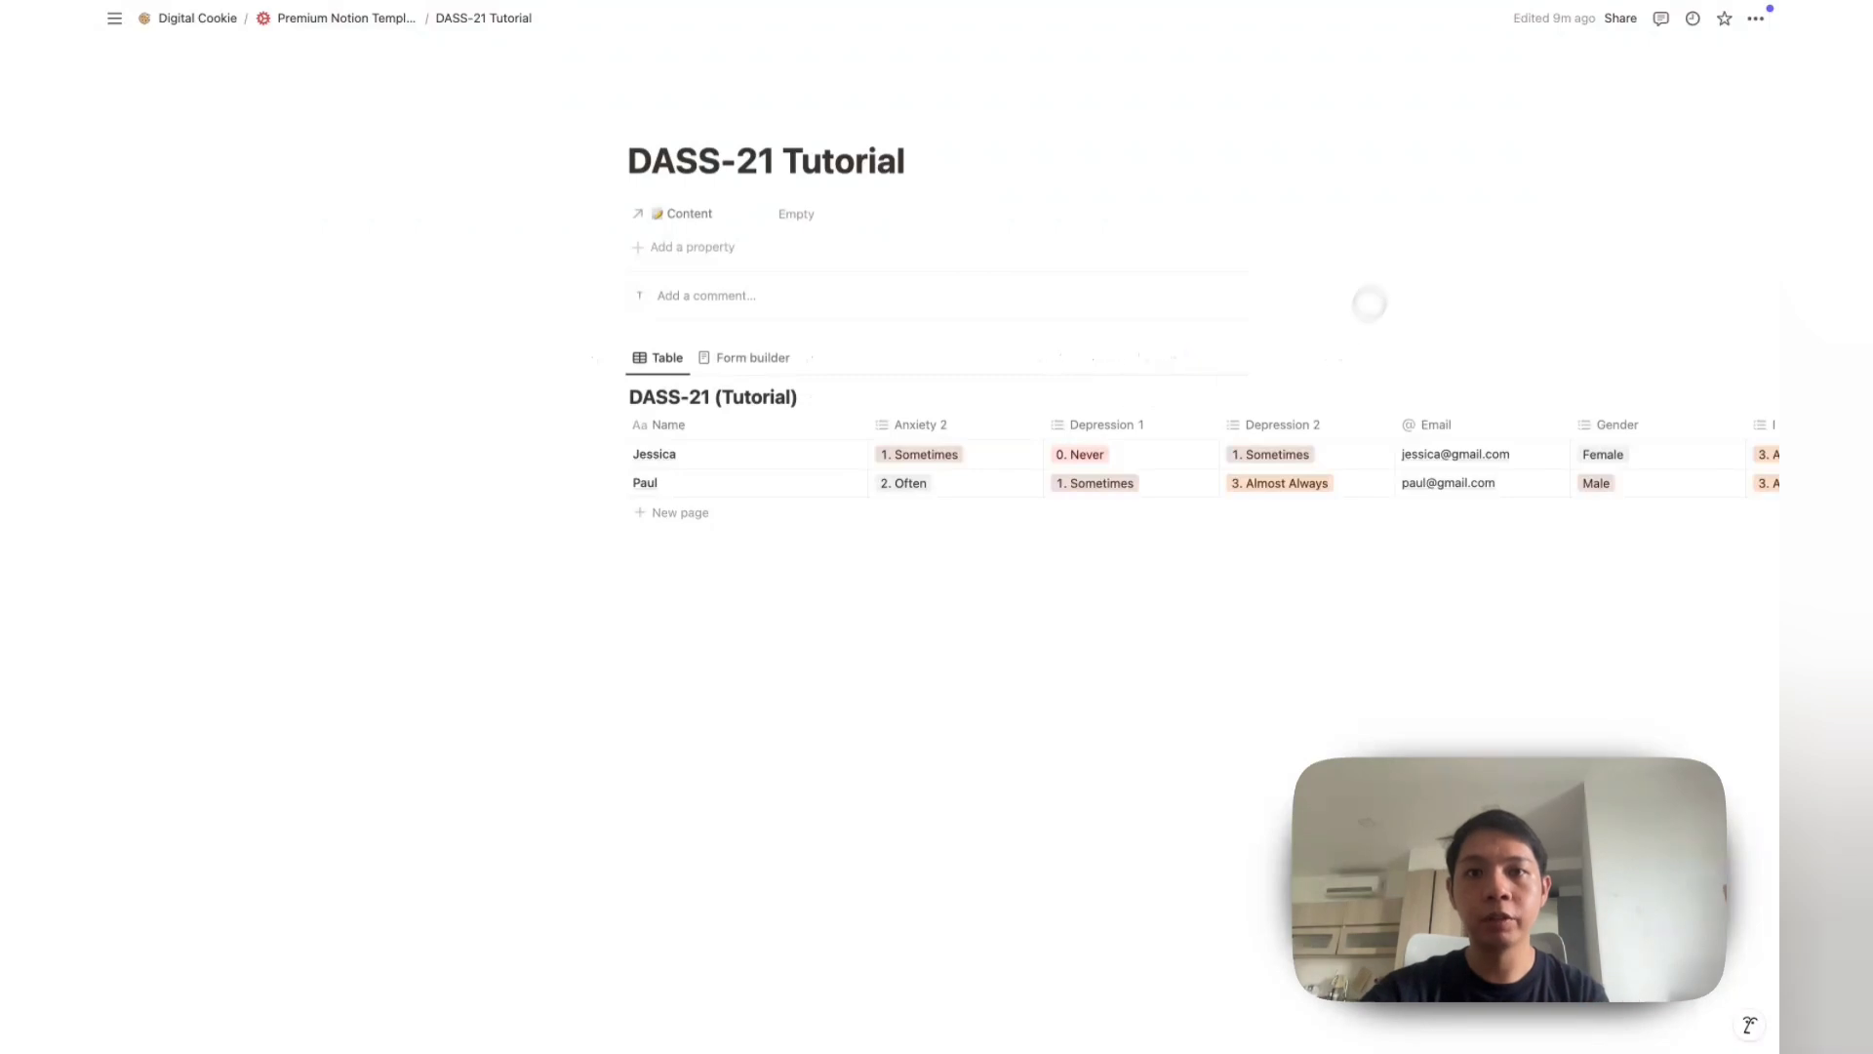
Step: Turn on Full width for the page and move the Email column right after Name
left_click(1756, 17)
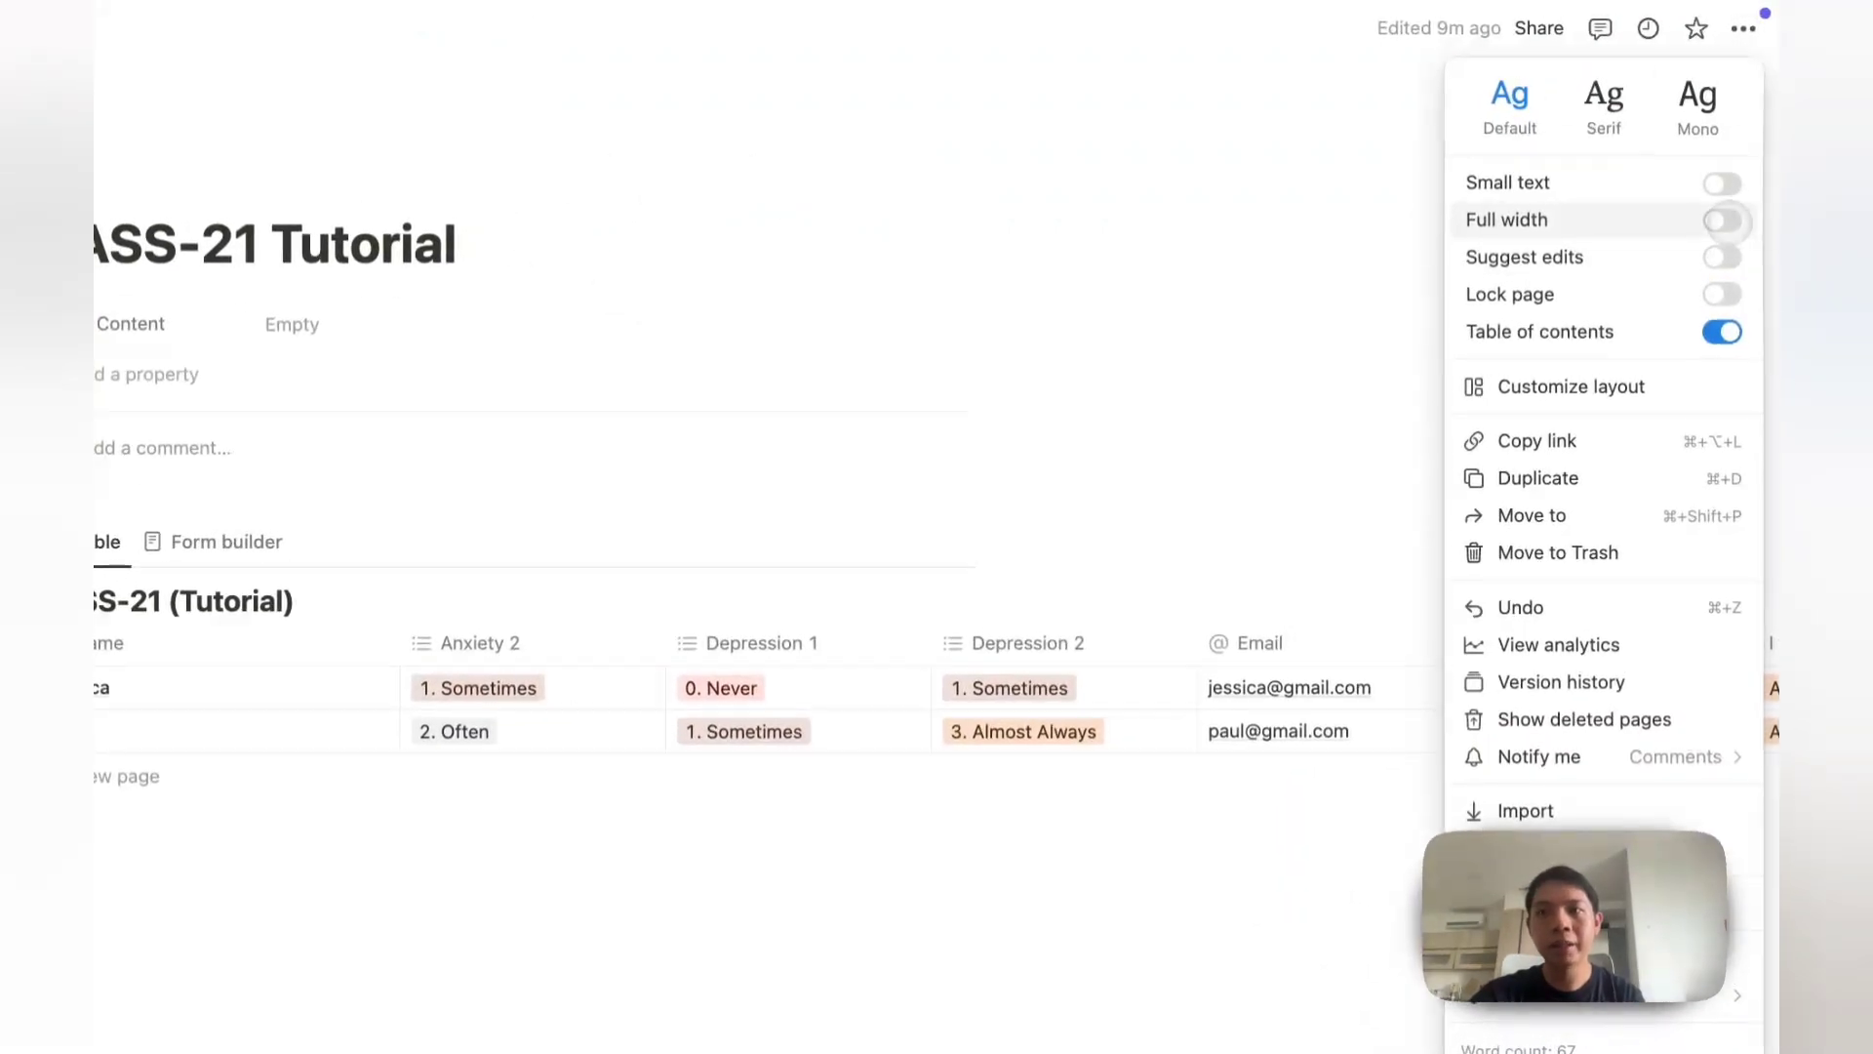
left_click(1742, 144)
left_click(772, 507)
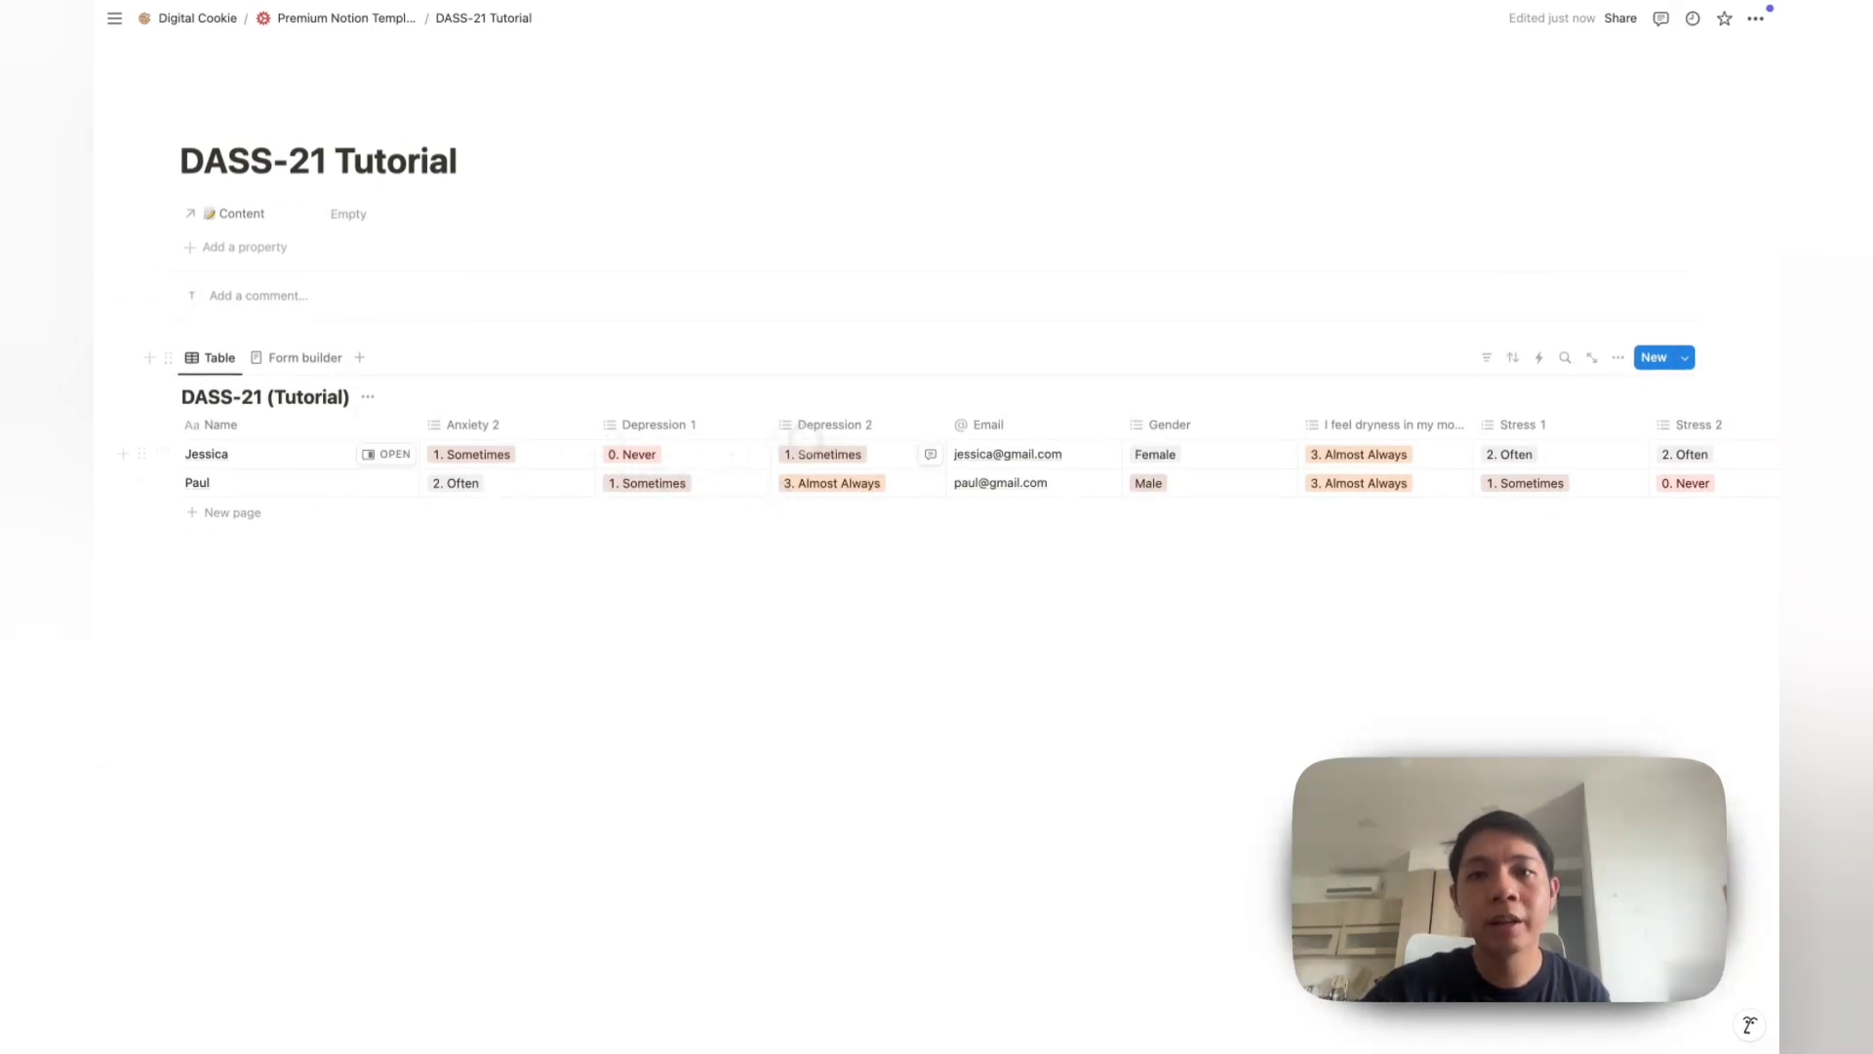
left_click_drag(1093, 430, 488, 478)
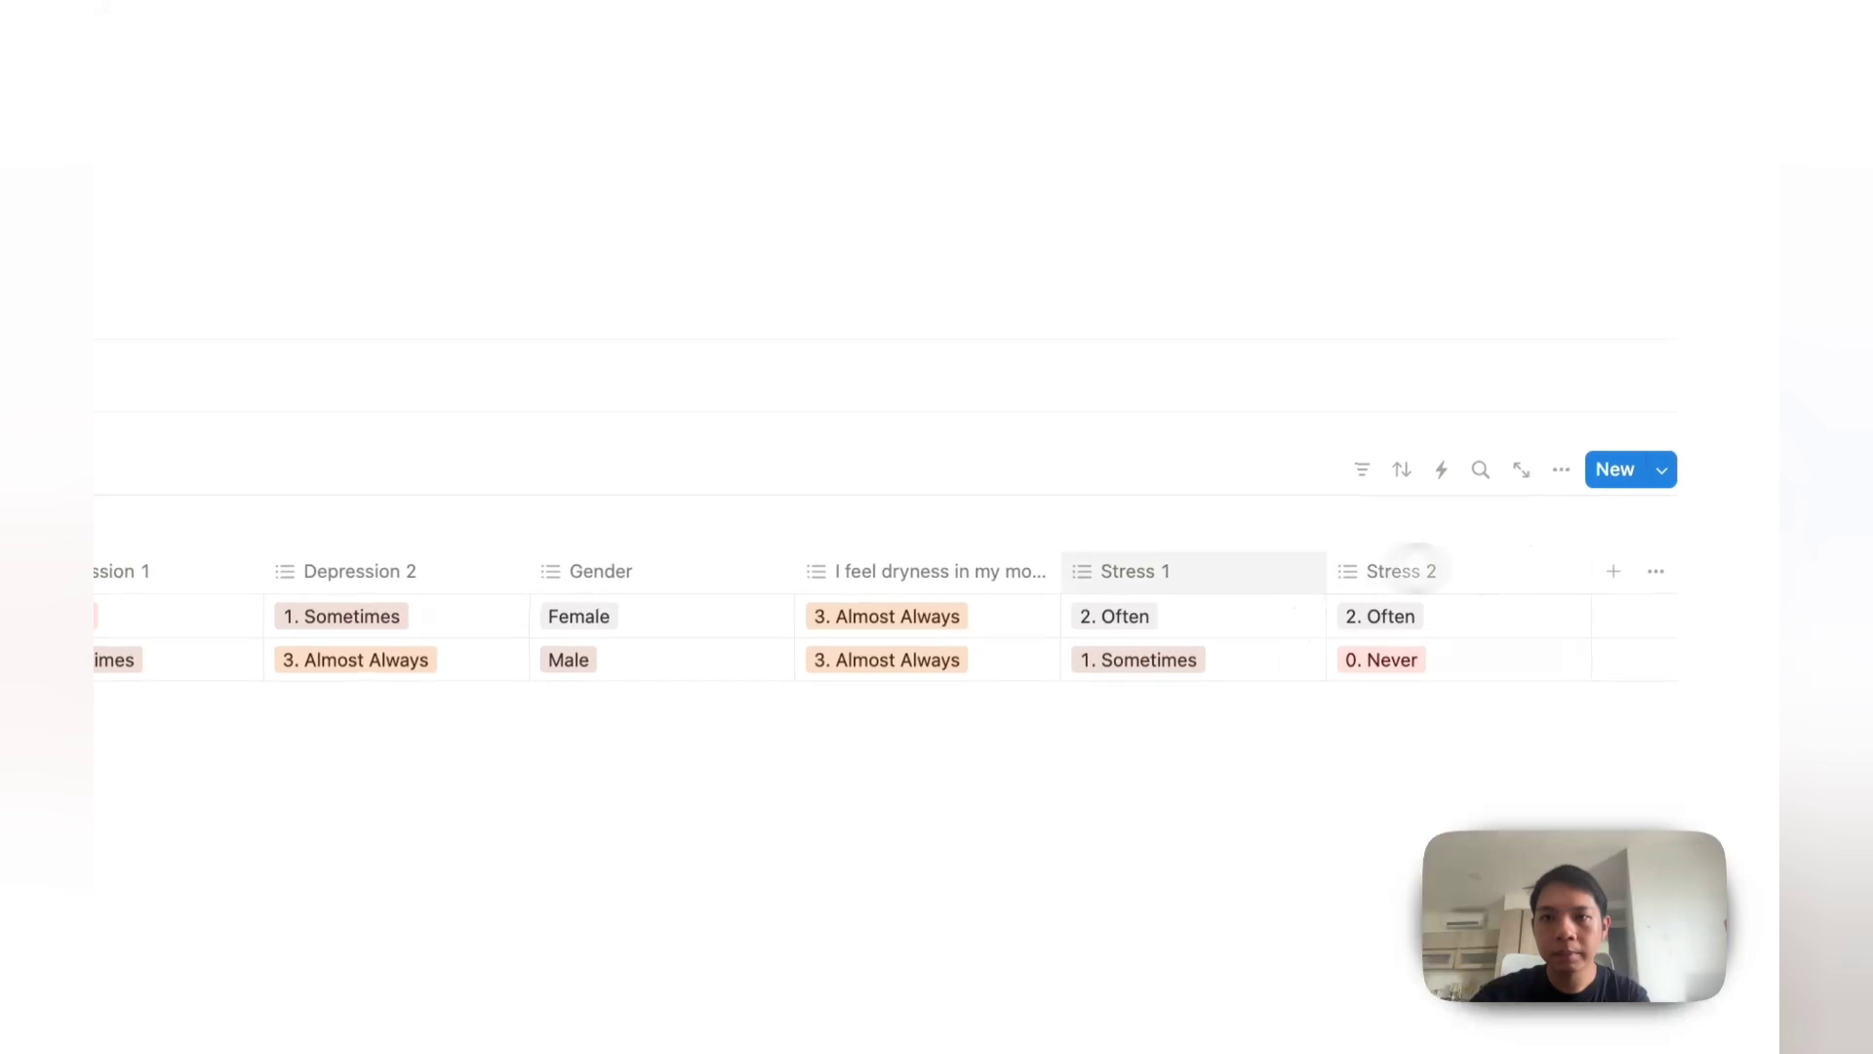
Step: Rename the dryness column Anxiety 1 and order columns Email, Gender, Anxiety 1, Anxiety 2
left_click(947, 578)
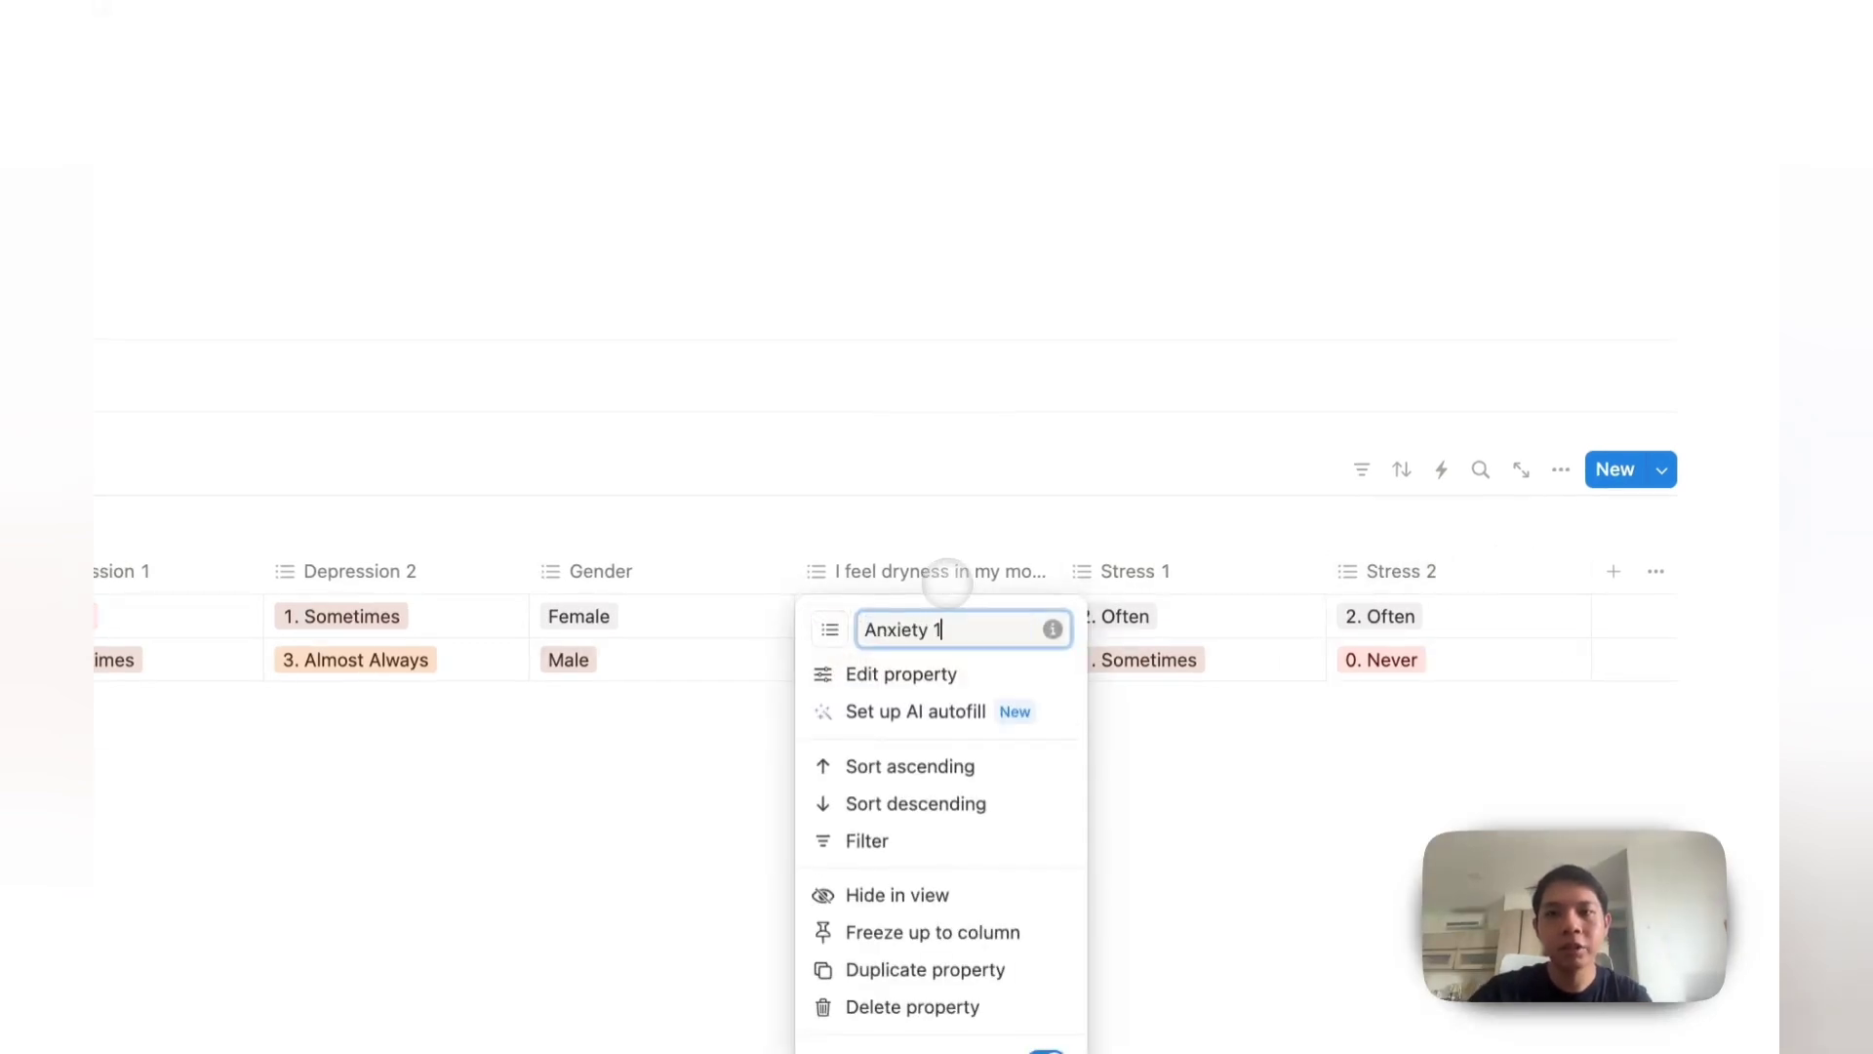
left_click(747, 561)
left_click_drag(742, 561, 441, 484)
left_click_drag(1454, 469, 707, 474)
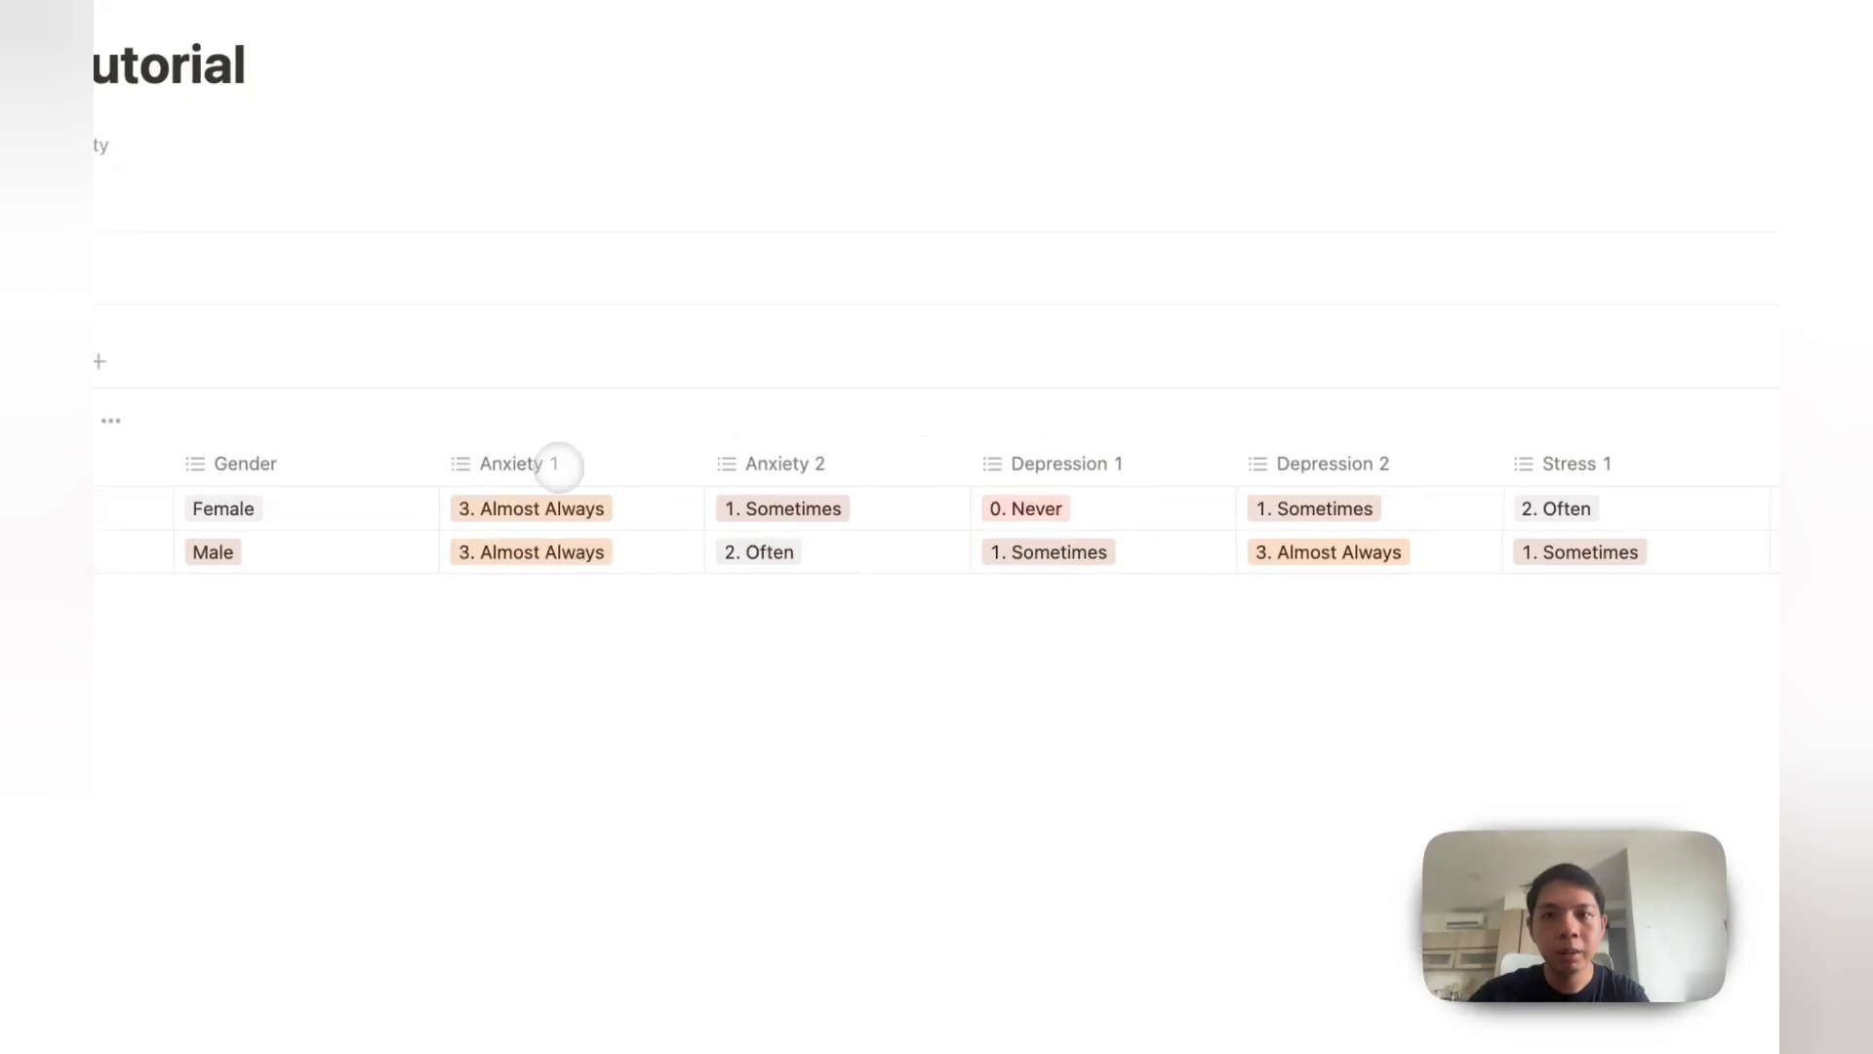
Step: Add a new Formula property column named Anxiety Score
left_click(1604, 484)
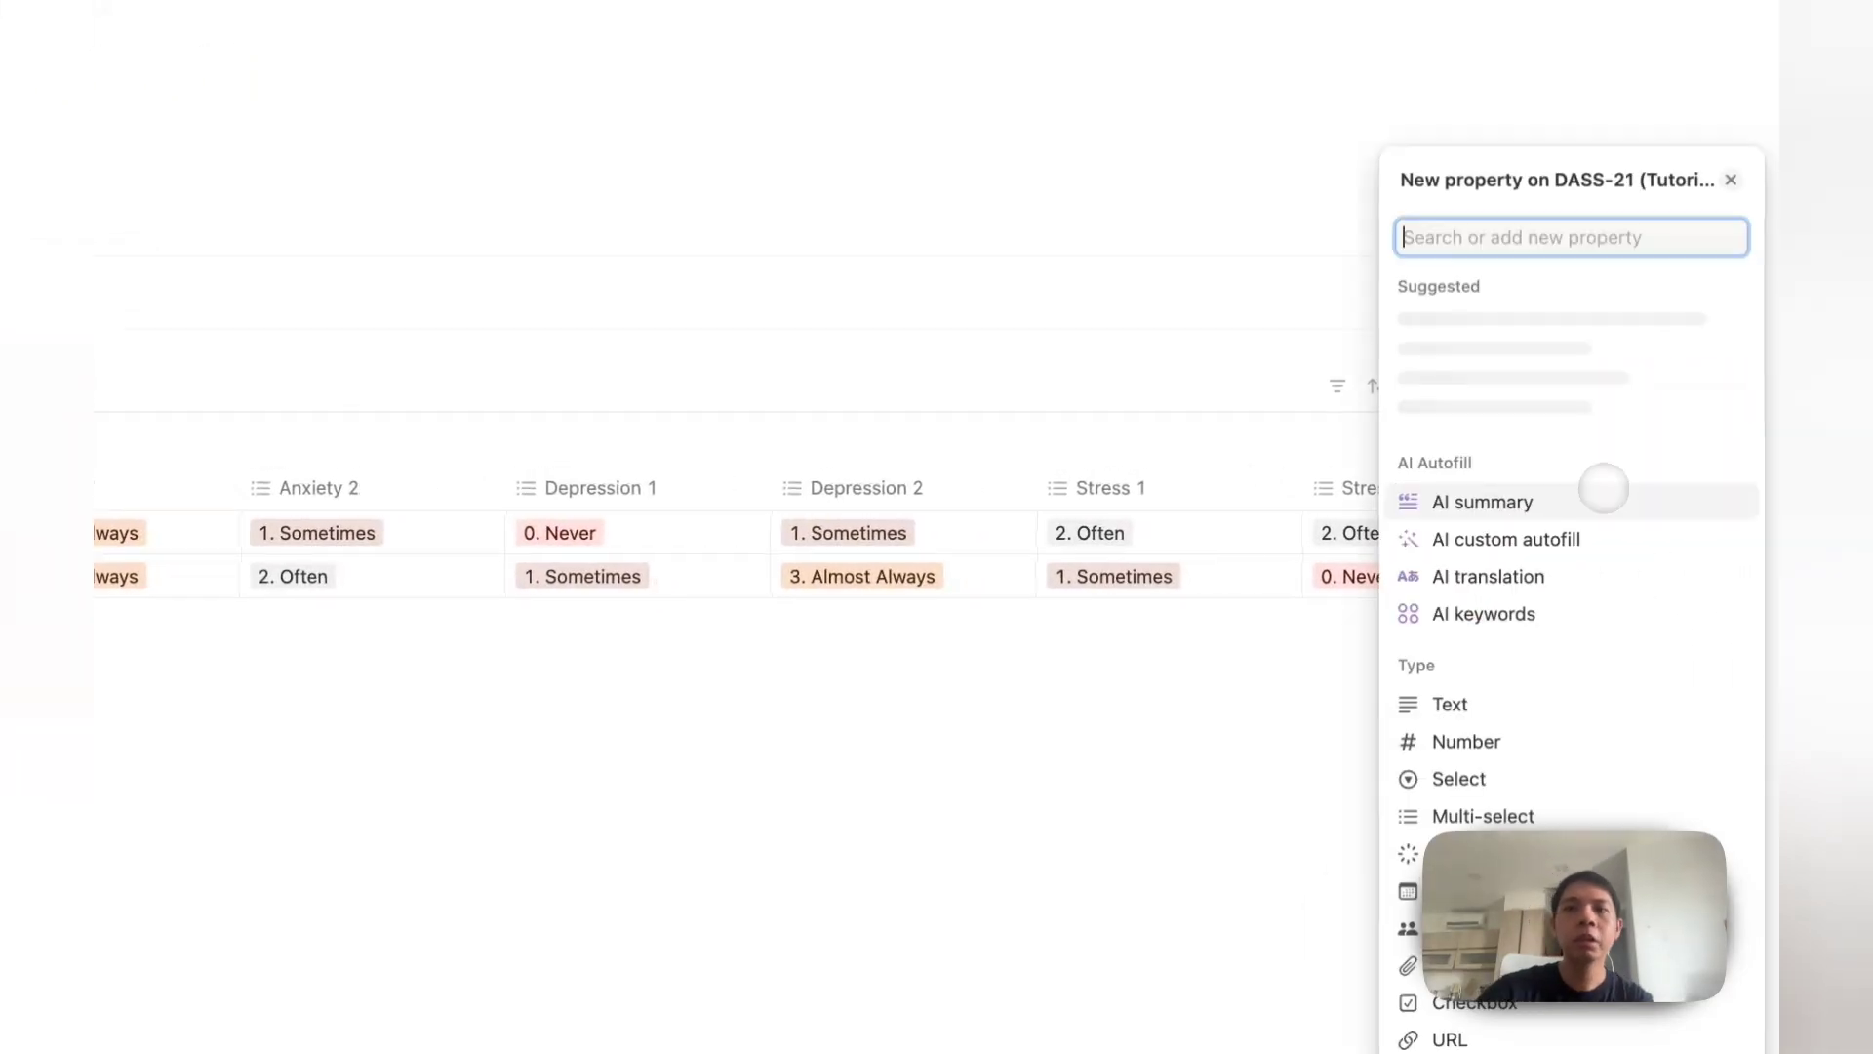
type("formal")
key("BackSpace")
key("Return")
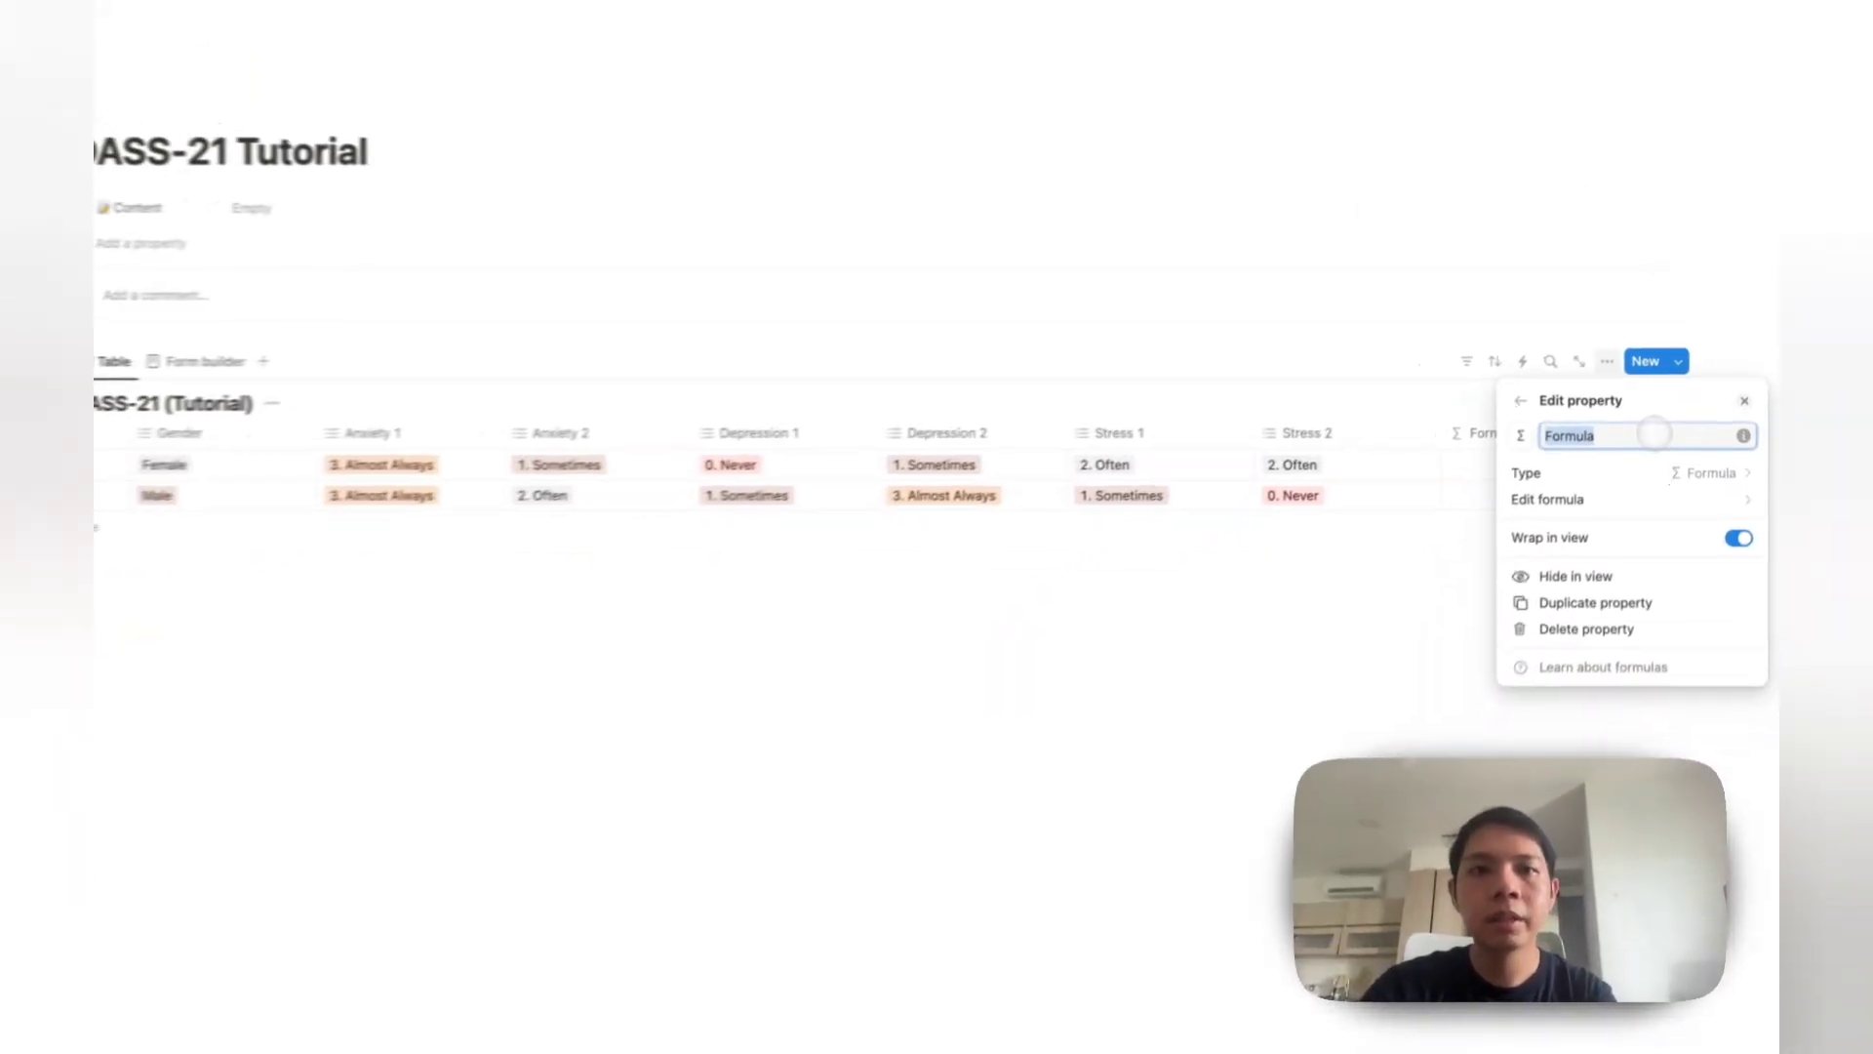
type("Anxiety Sc")
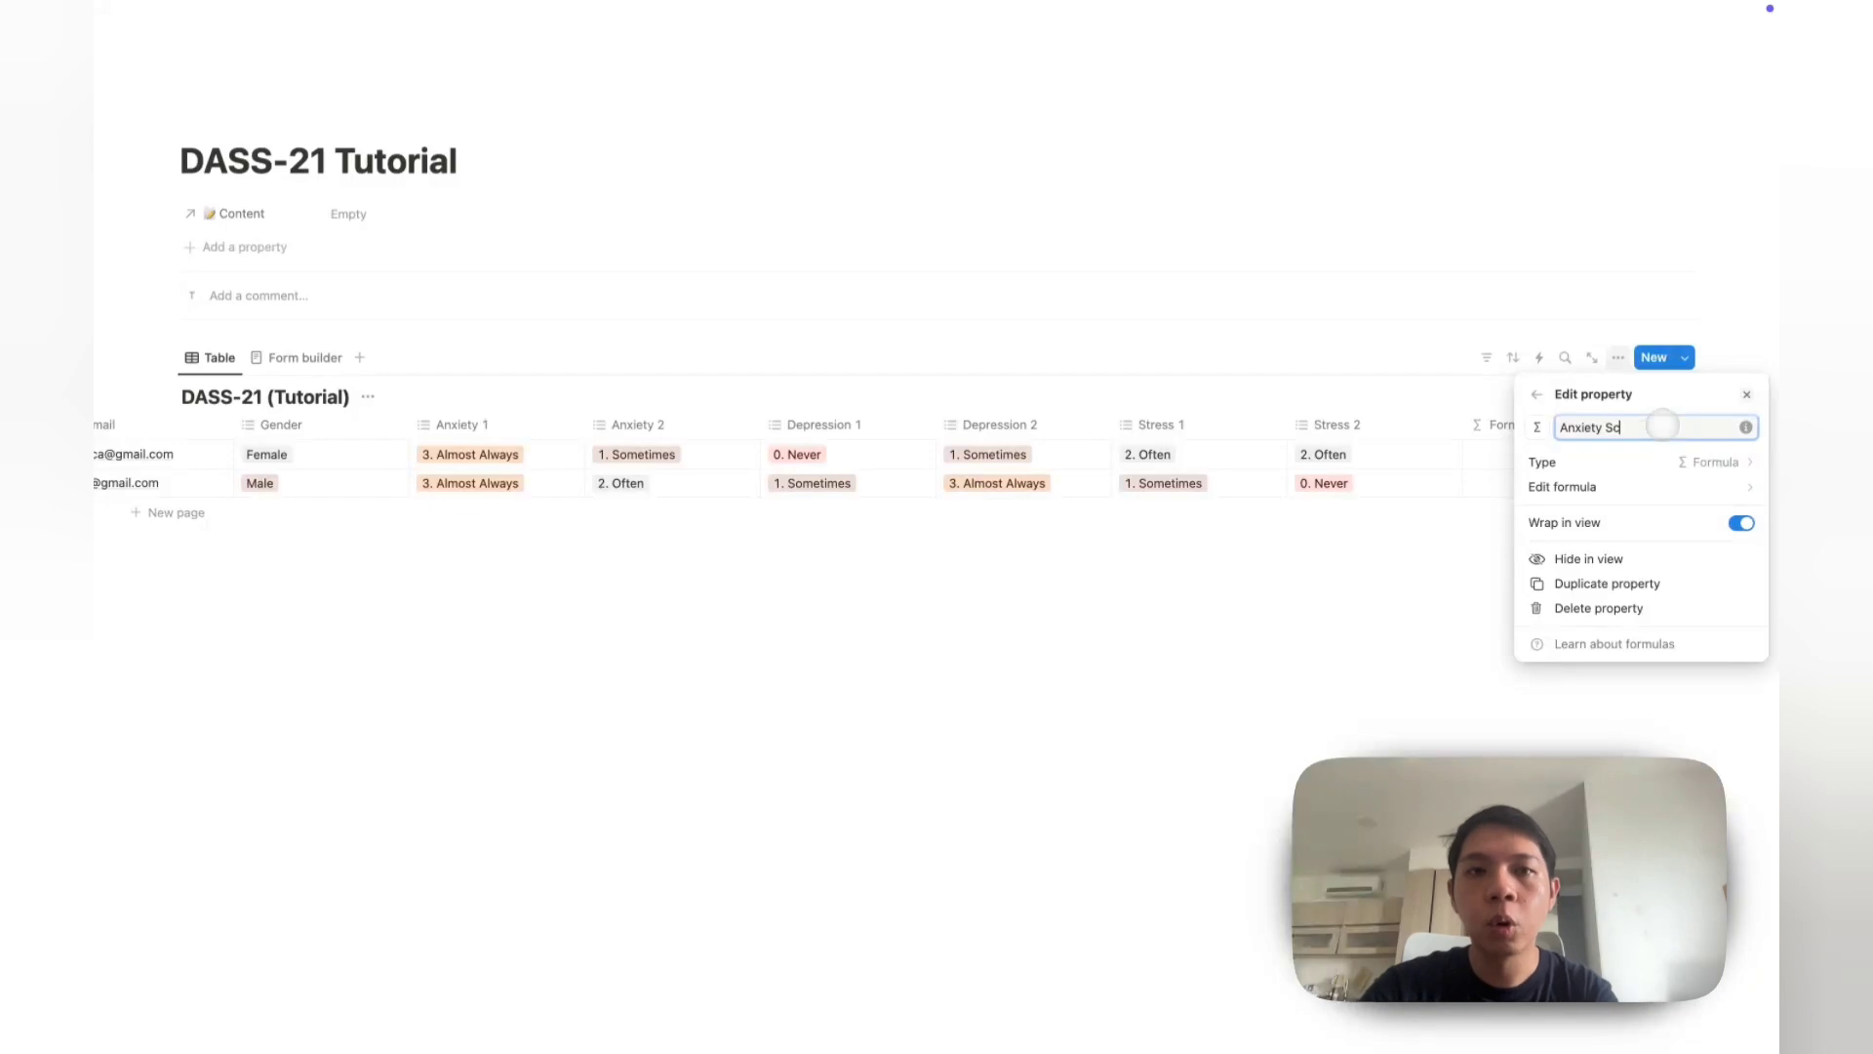
type("ore")
Step: Set Anxiety Score's formula to replaceAll(Anxiety 1, "[A-z.]", "").toNumber() and save it
left_click(1436, 478)
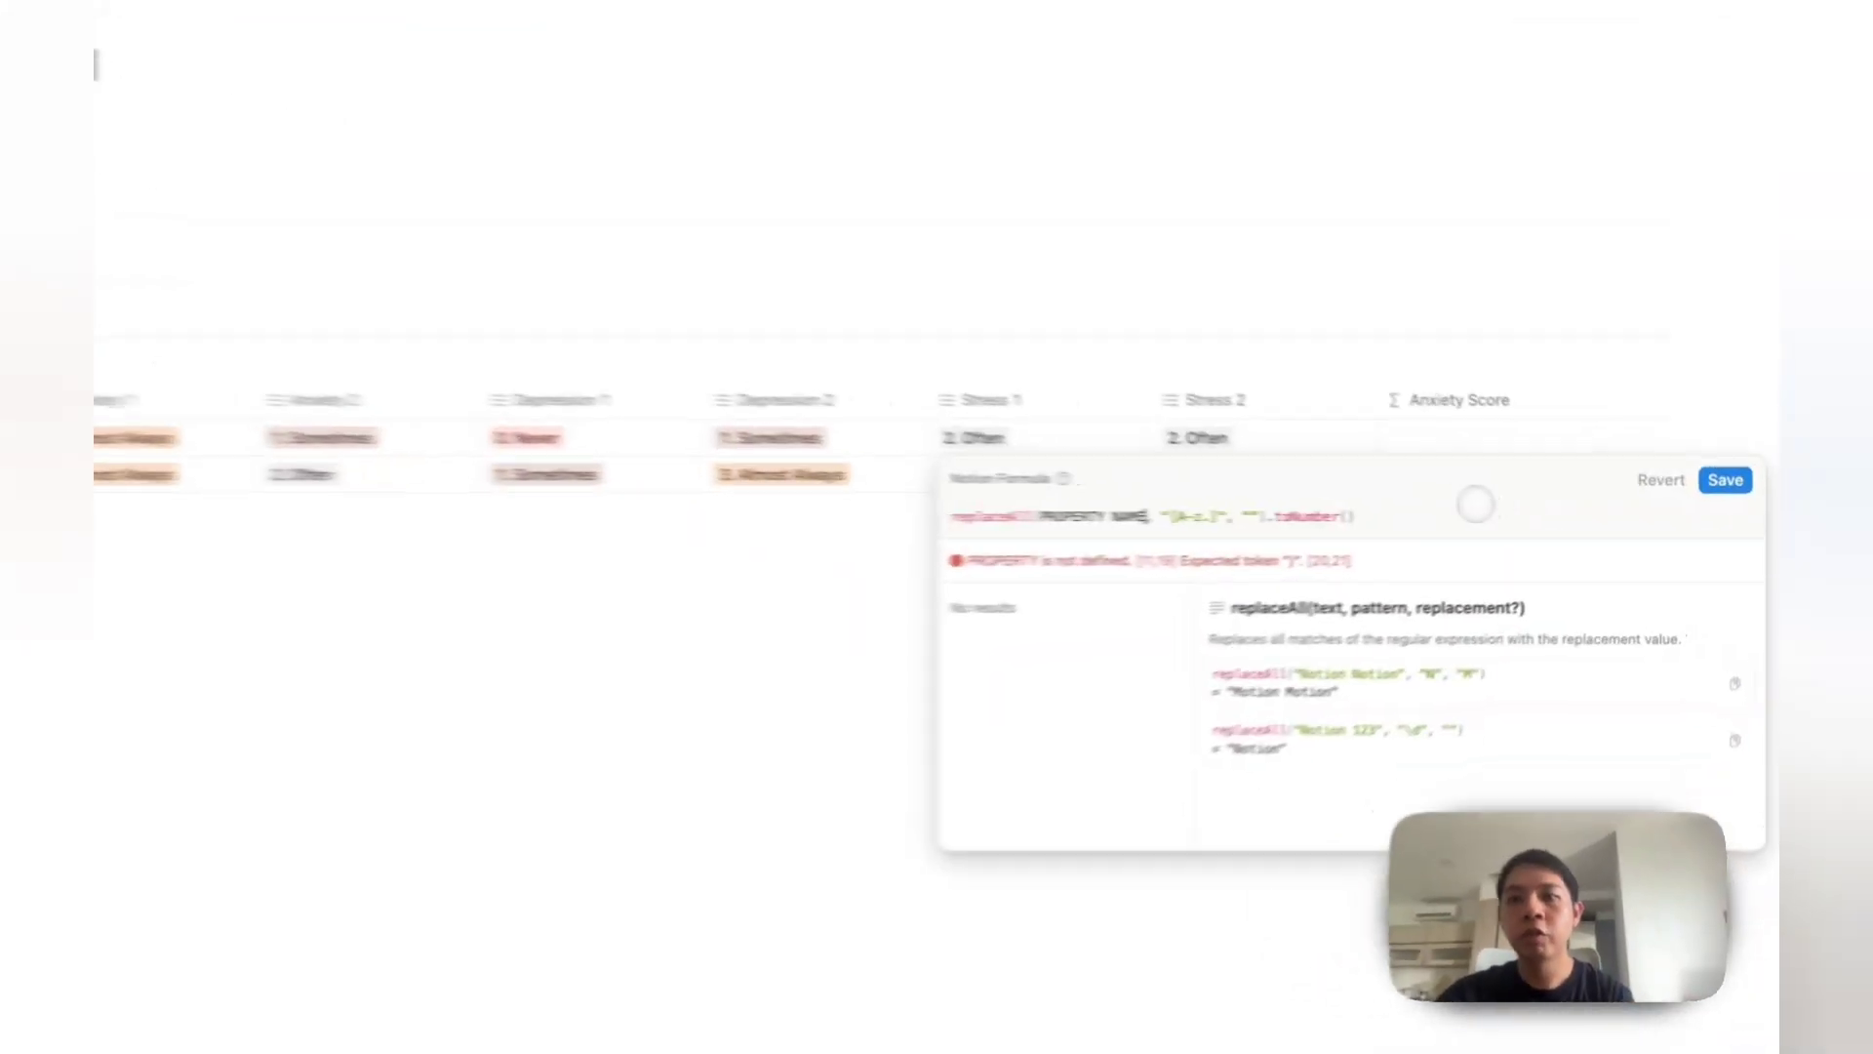
left_click(1542, 504)
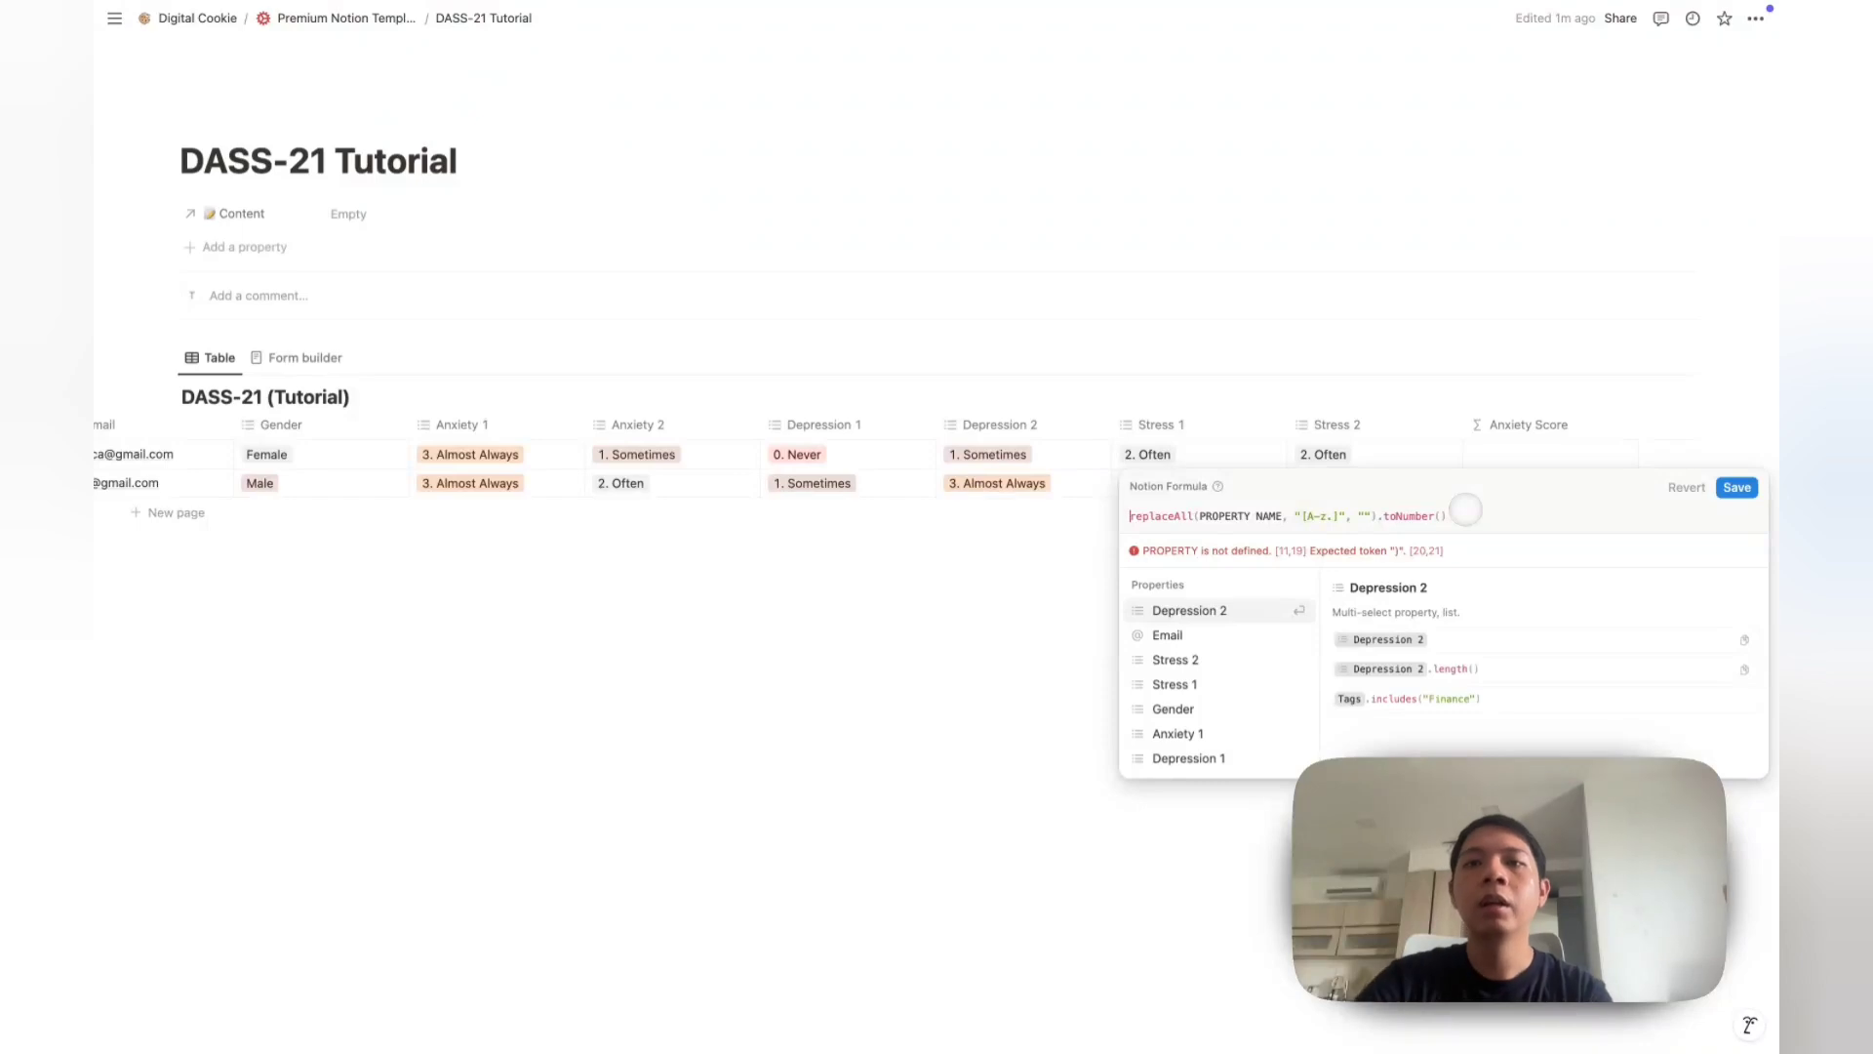
left_click(1284, 517)
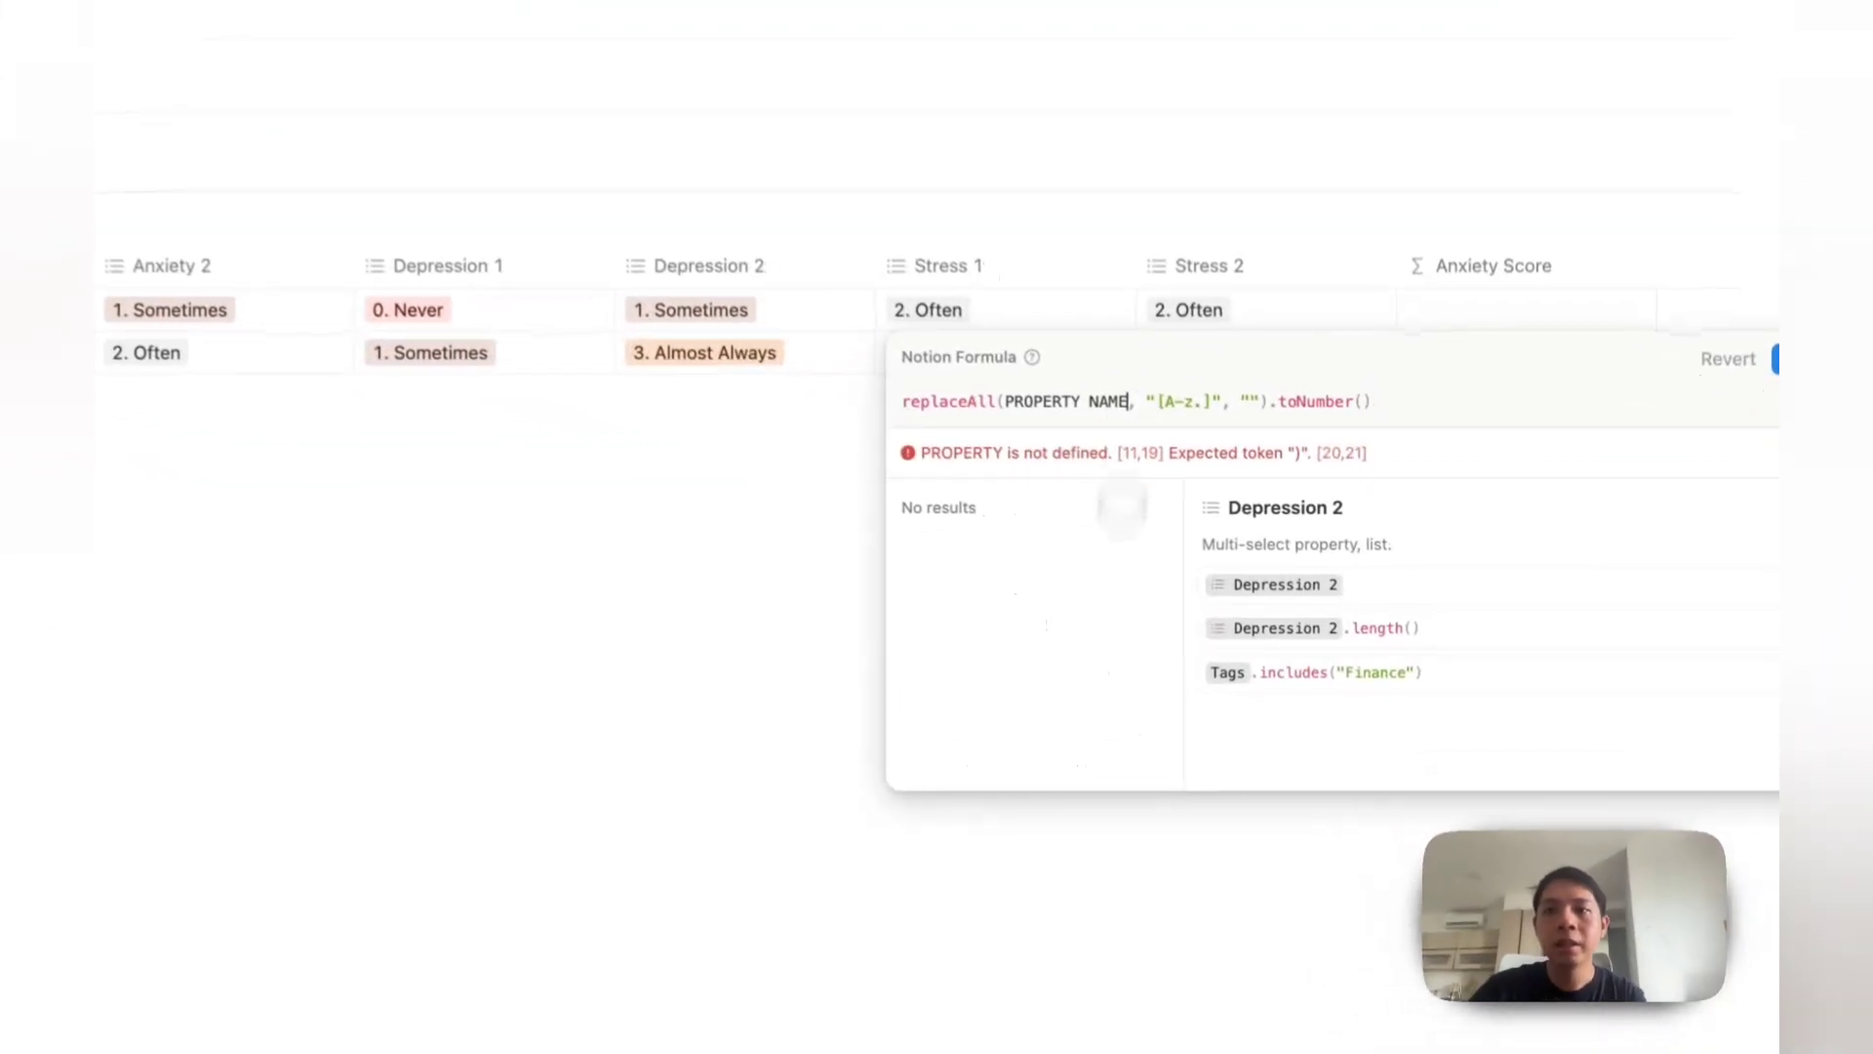
key("BackSpace")
key("BackSpace")
key("BackSpace")
key("BackSpace")
key("BackSpace")
key("BackSpace")
key("BackSpace")
key("BackSpace")
key("BackSpace")
key("BackSpace")
key("BackSpace")
key("BackSpace")
key("BackSpace")
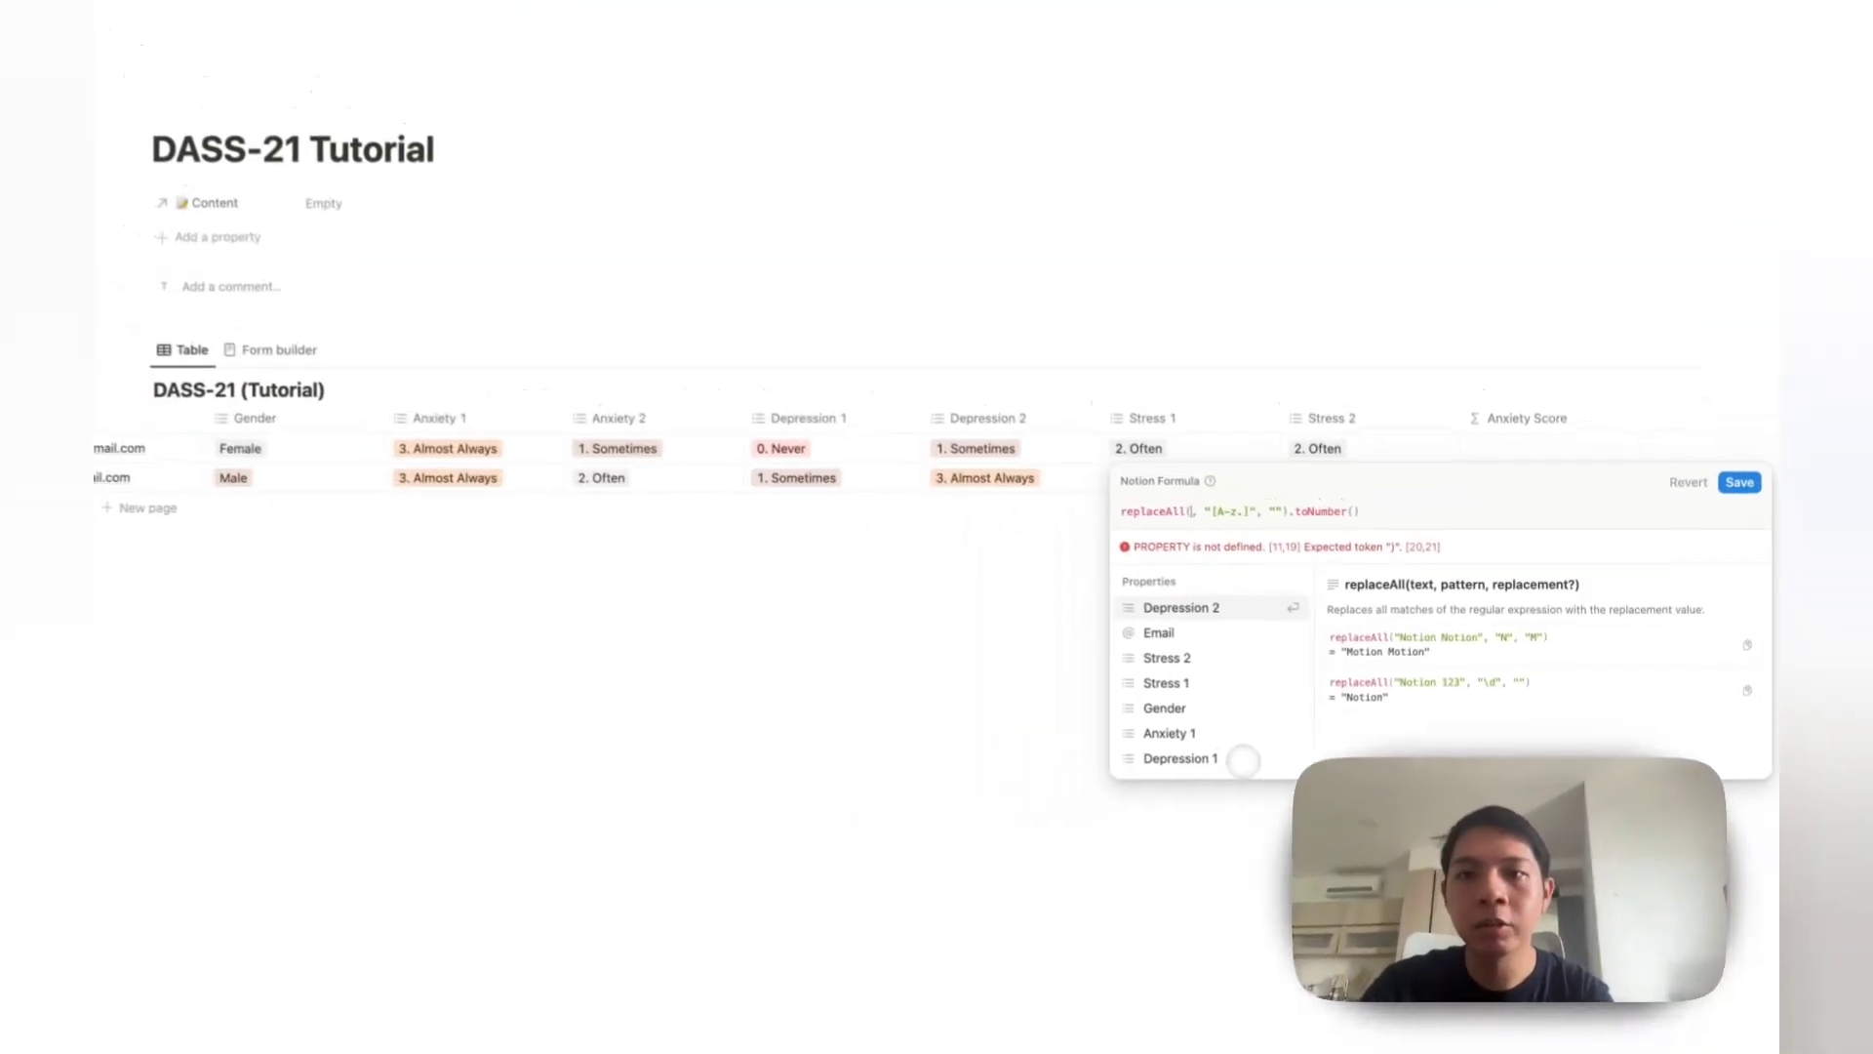
type("anx")
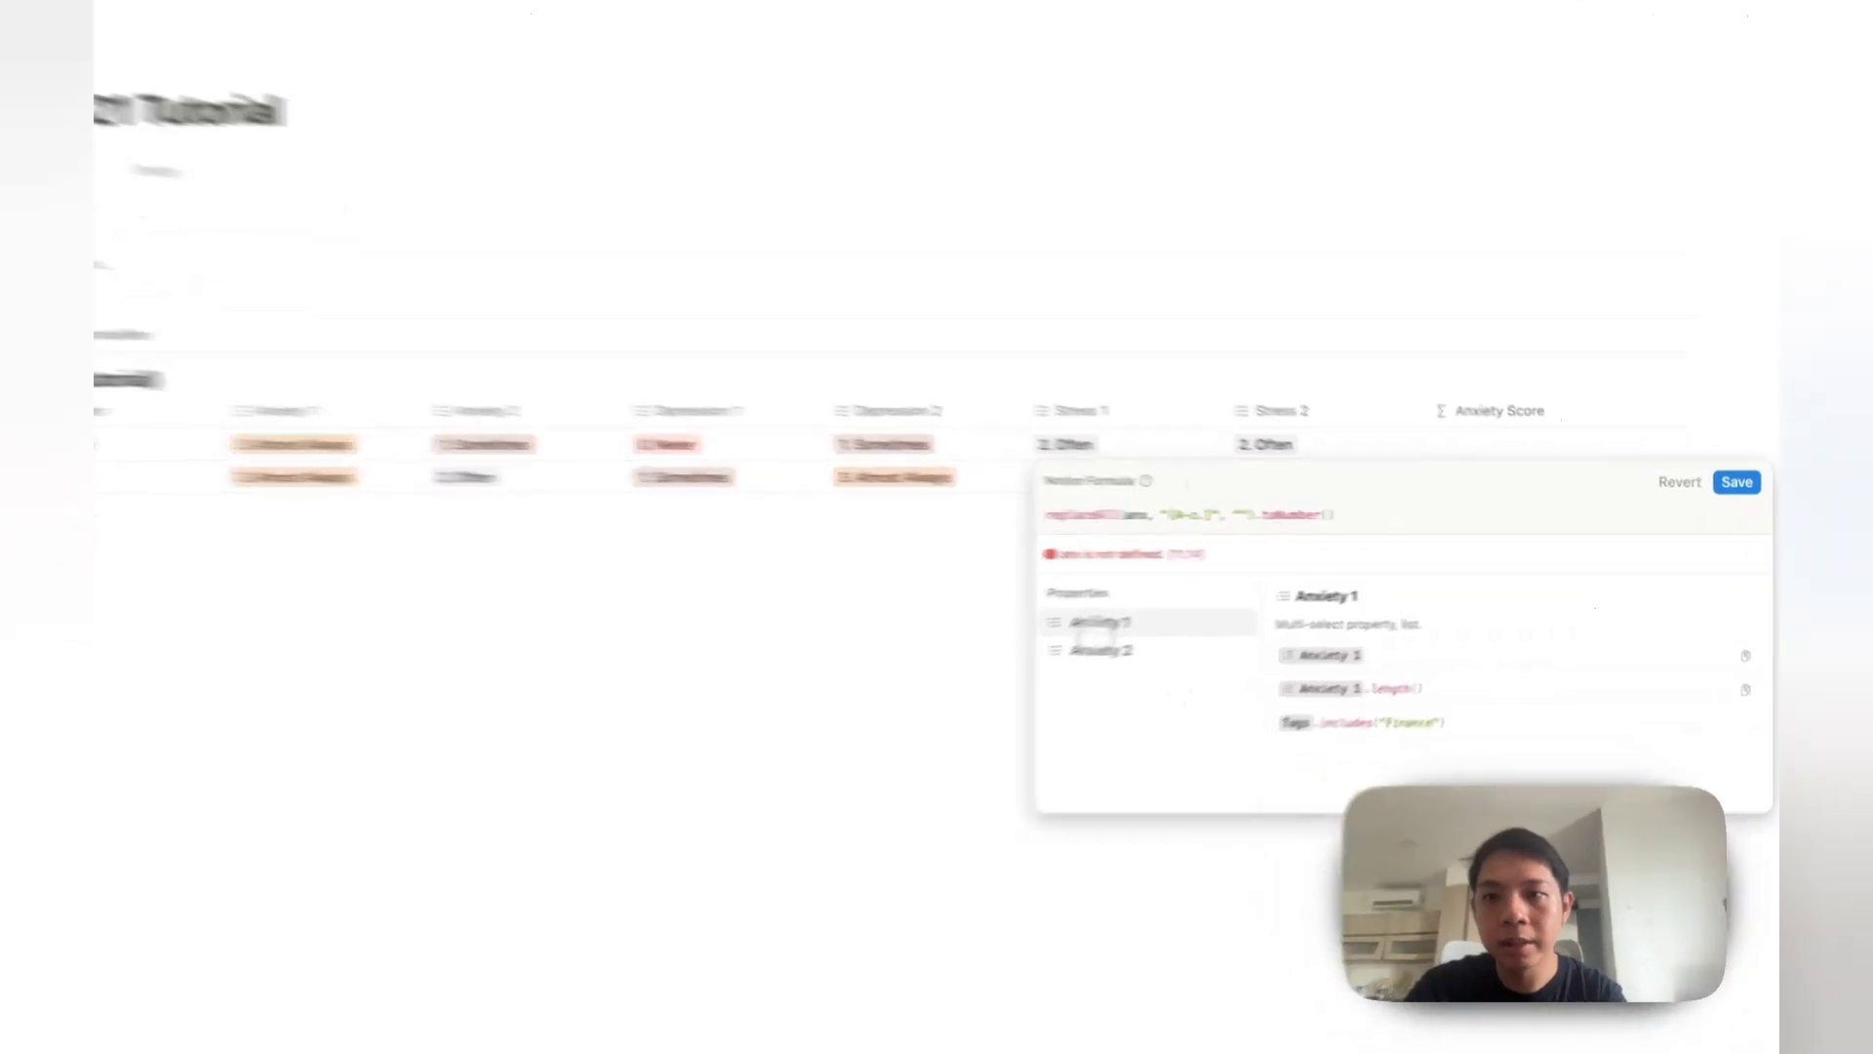
left_click(1171, 610)
left_click(1140, 392)
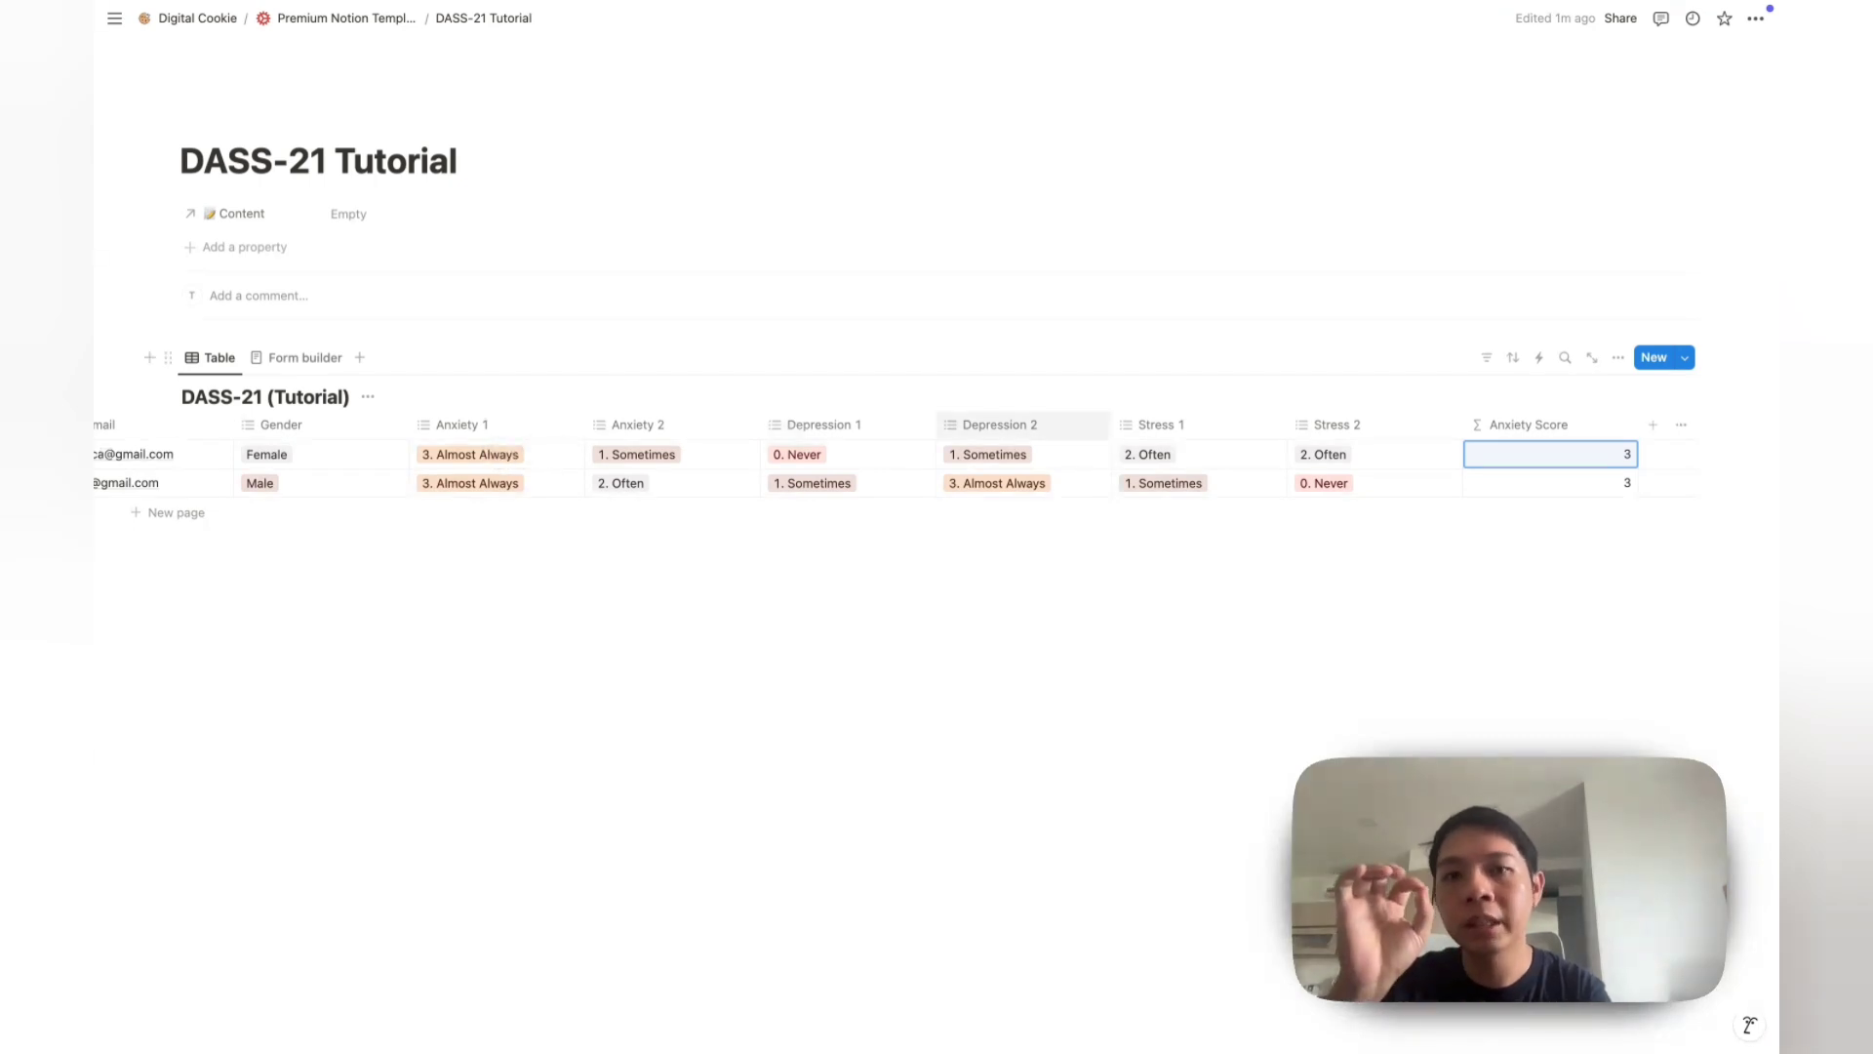
Step: Change the first respondent's Anxiety 1 answer from 3. Almost Always to 2. Often
left_click(468, 455)
left_click(475, 580)
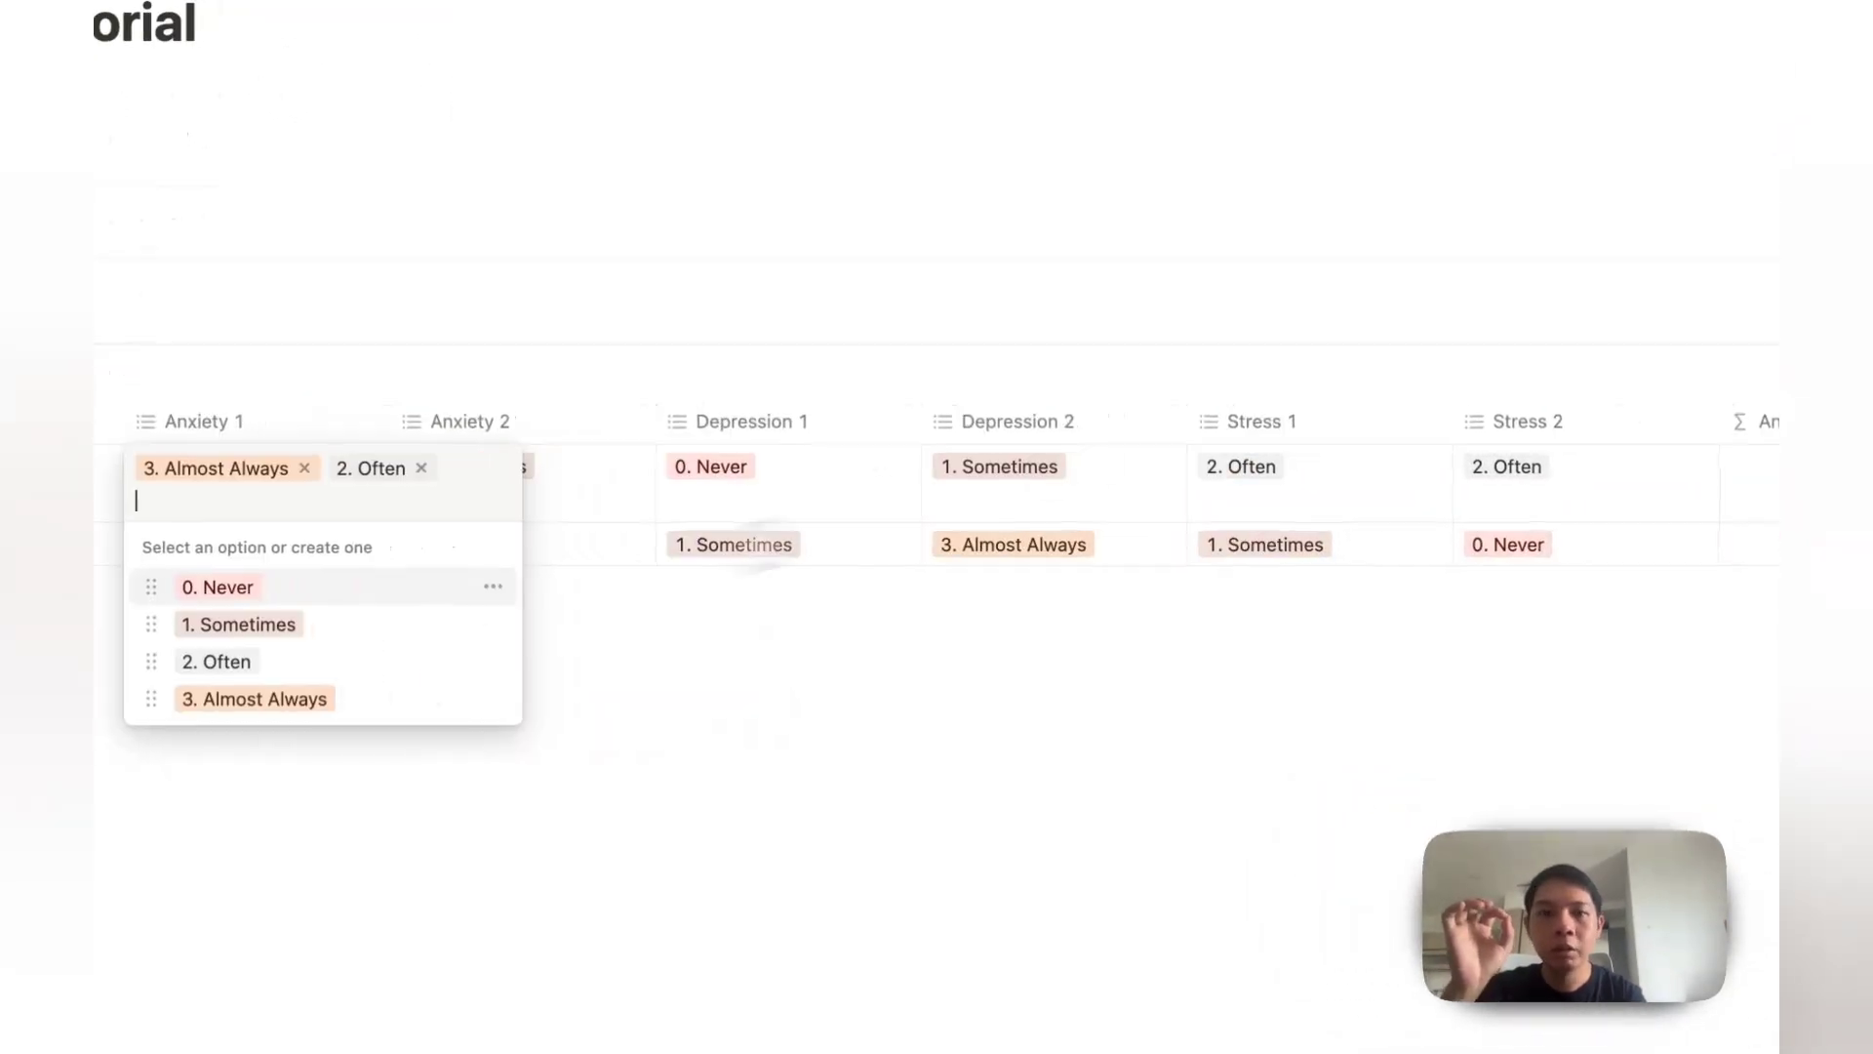
left_click(553, 454)
left_click(1747, 466)
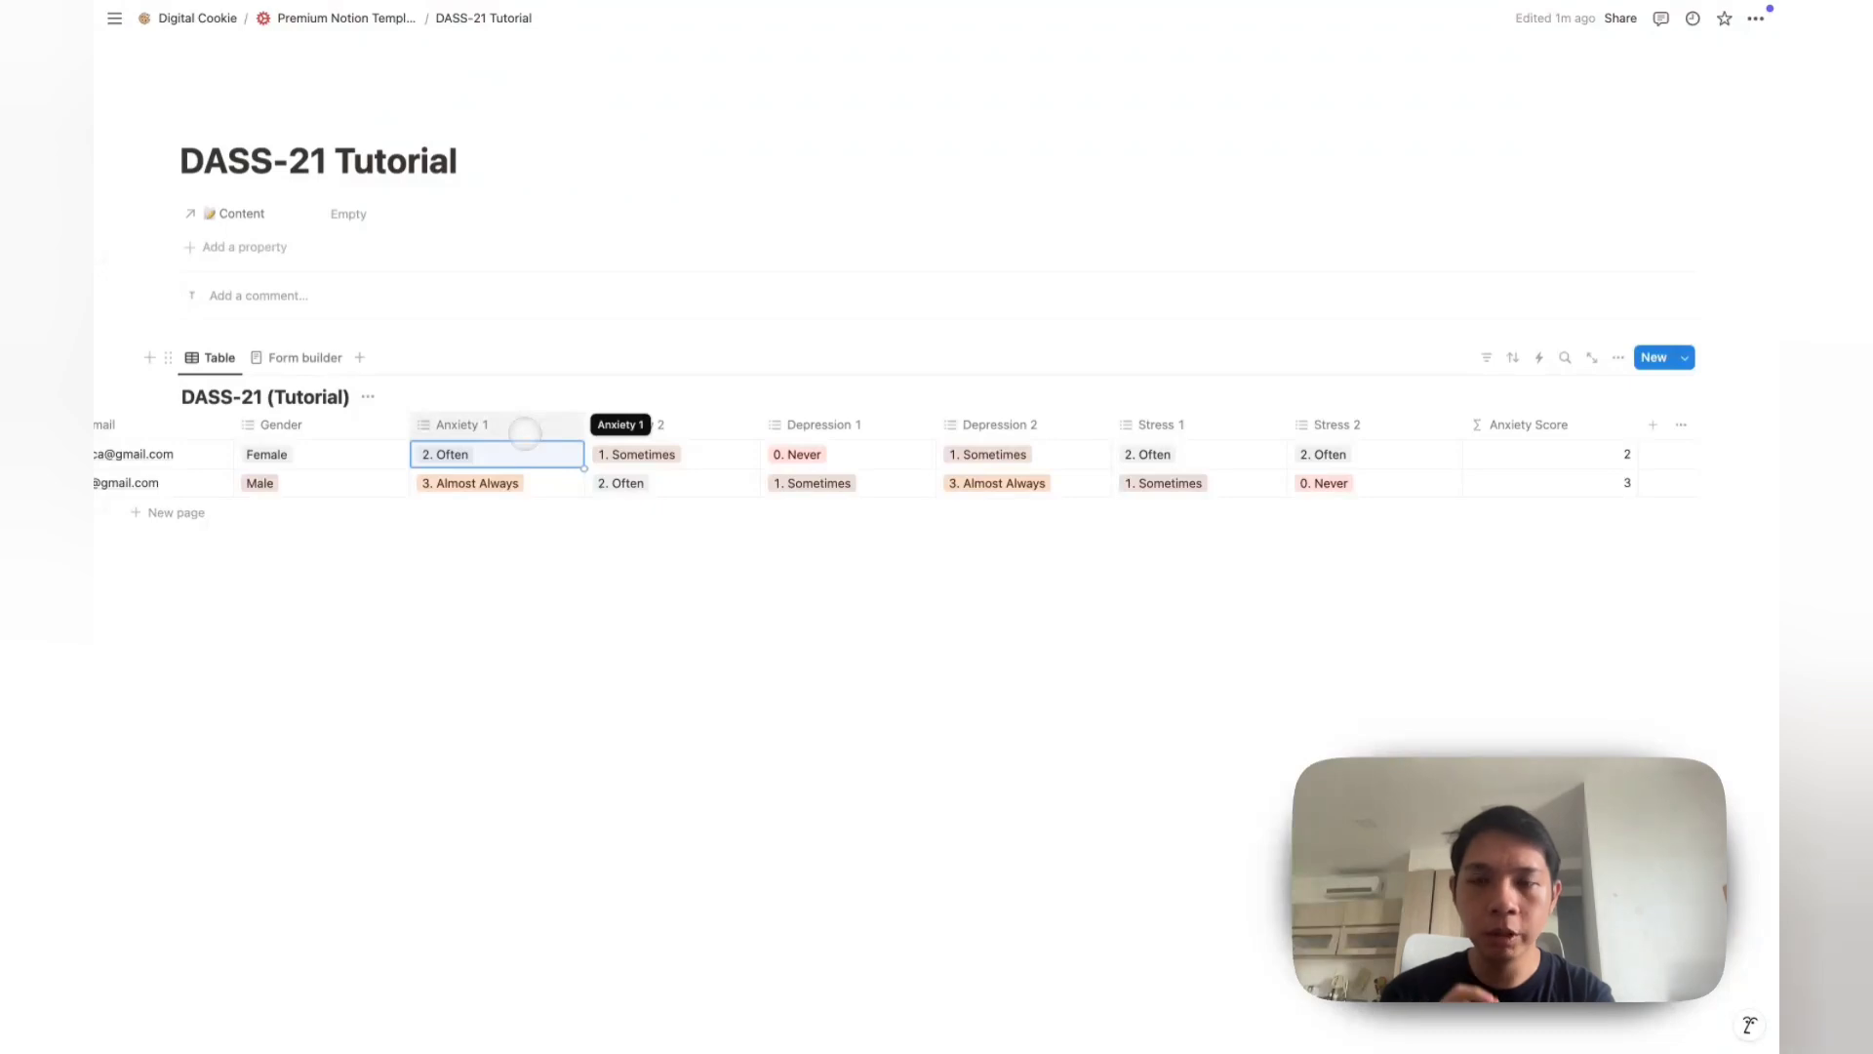
Step: Change the Anxiety 1 and Anxiety 2 columns to Select properties
left_click(520, 428)
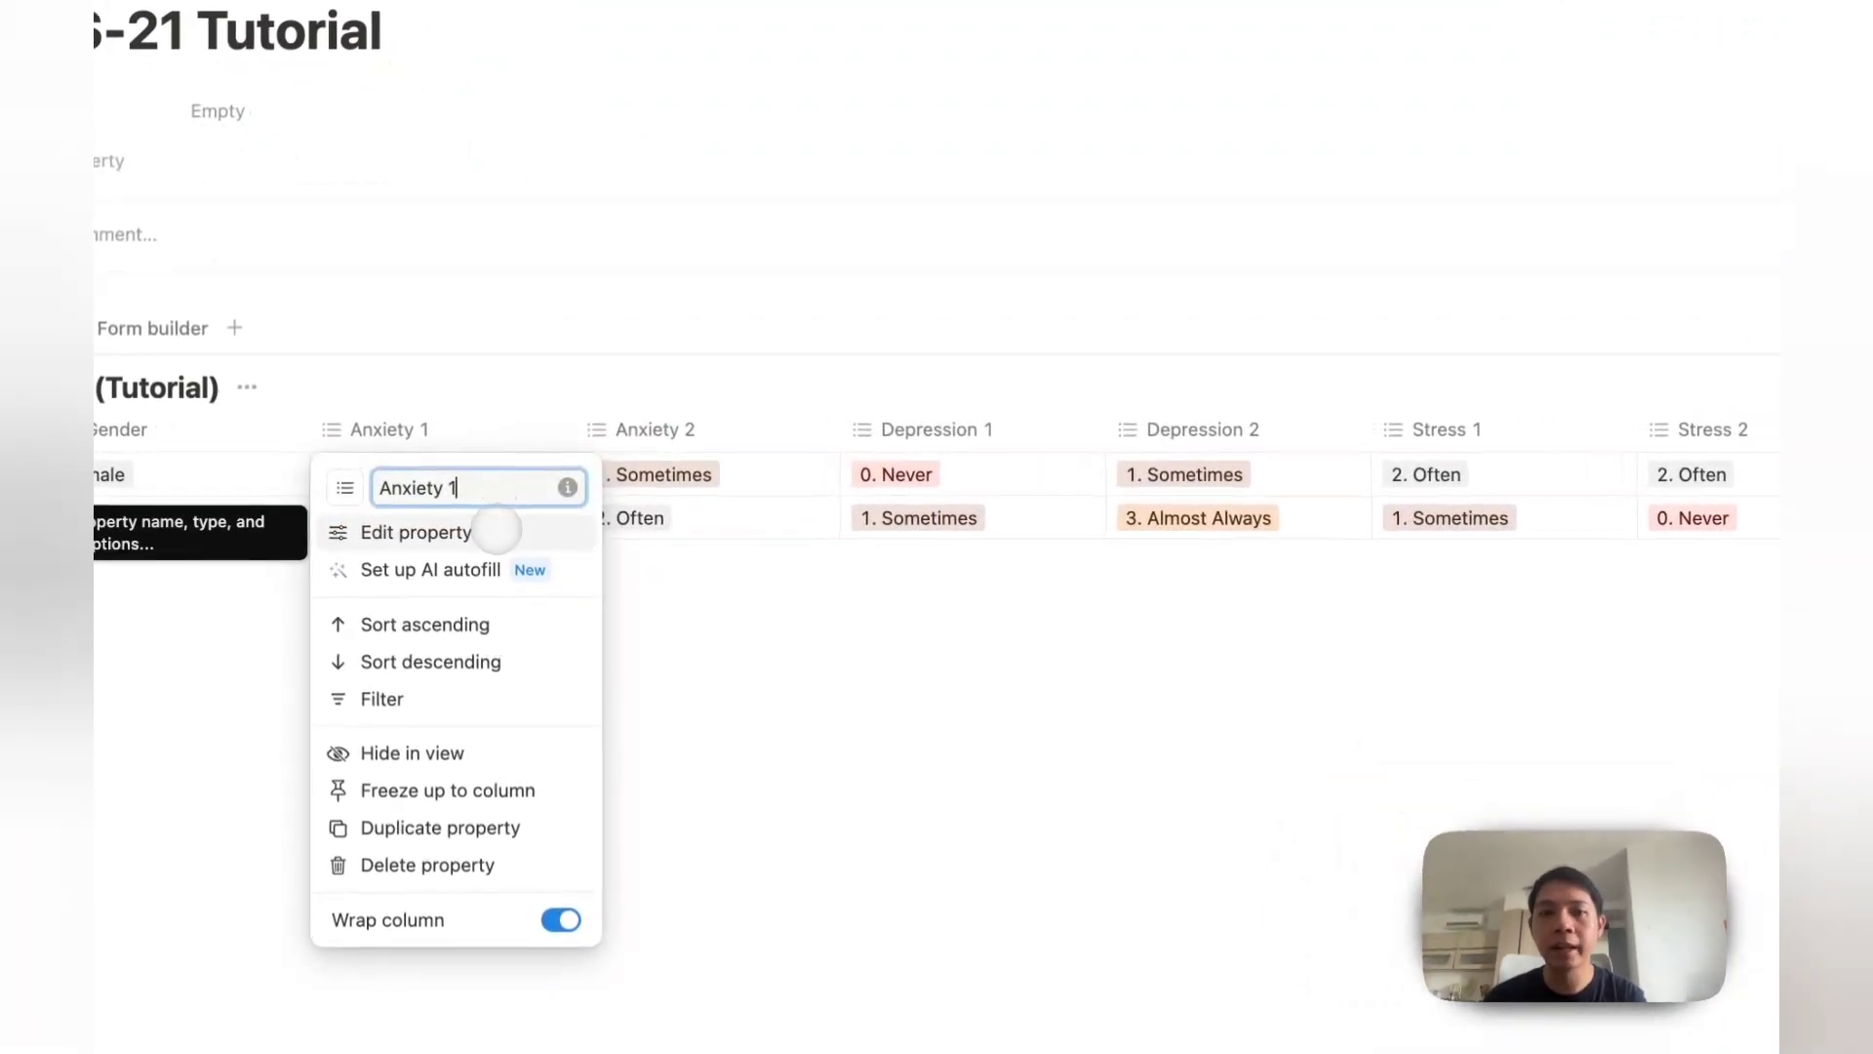
left_click(496, 529)
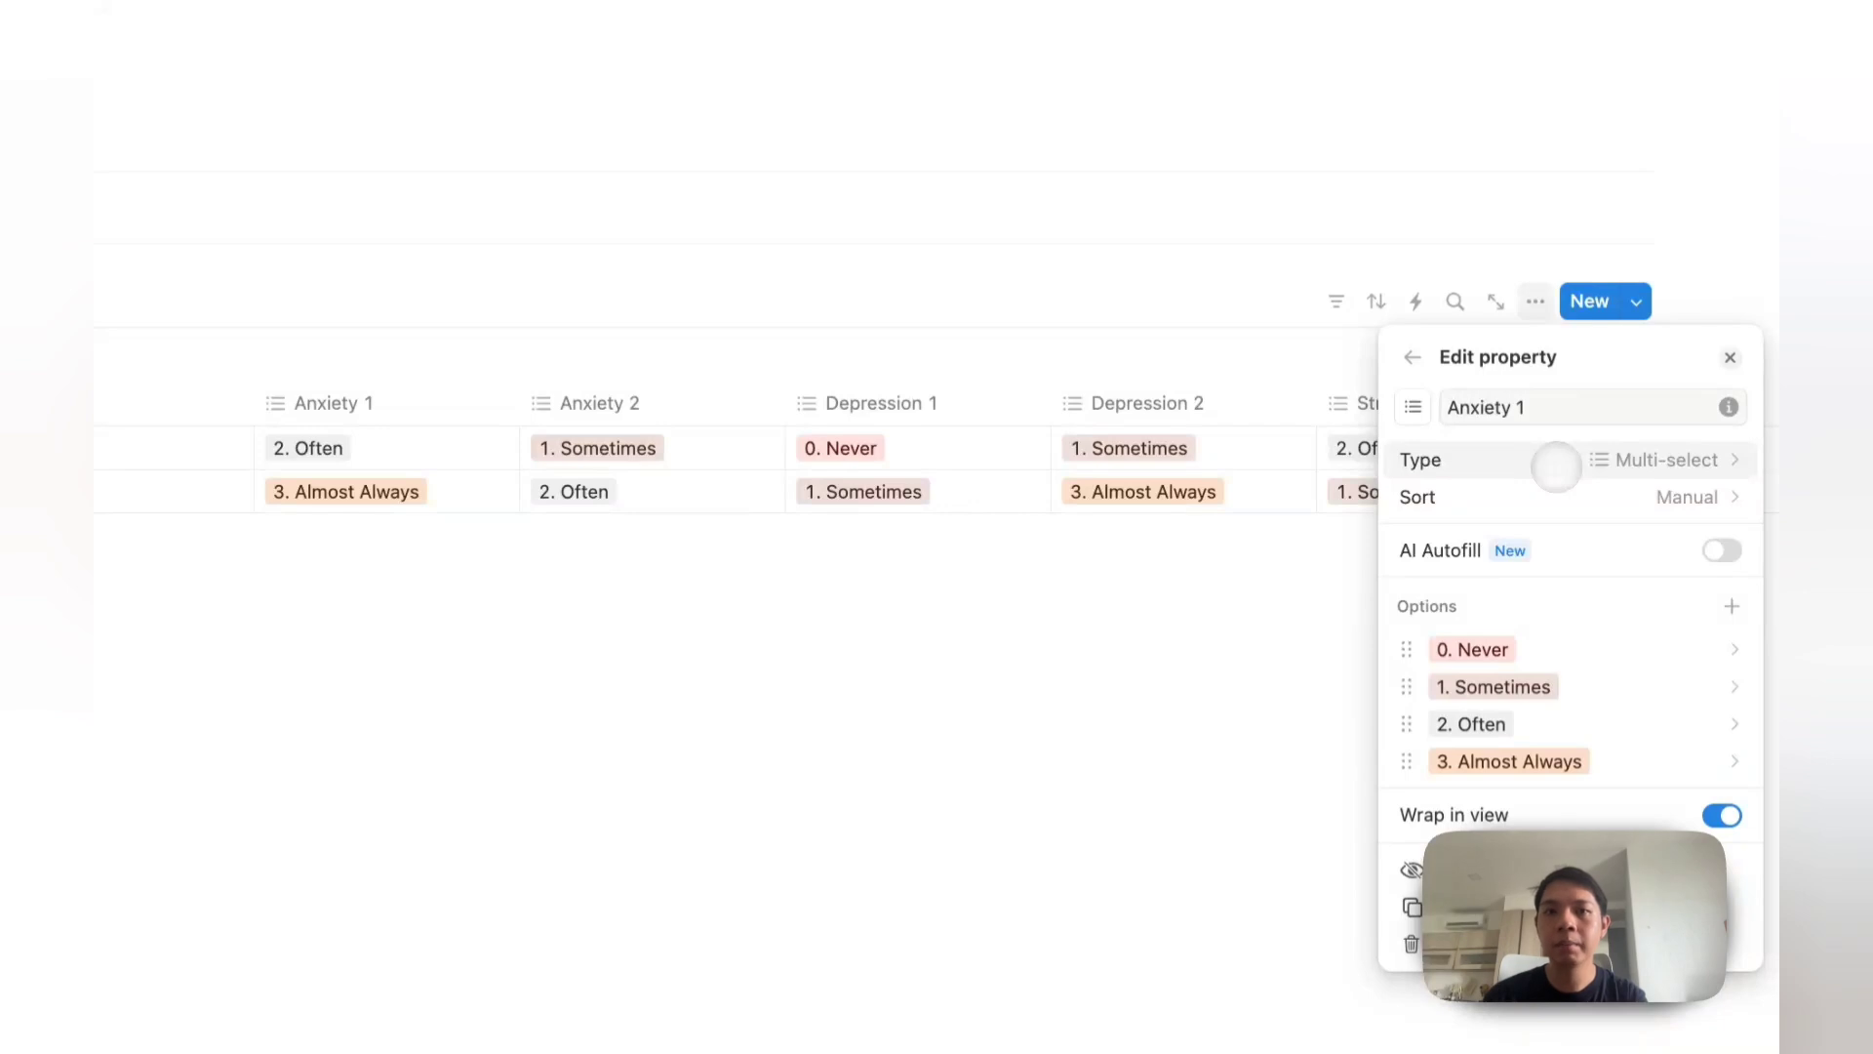
left_click(1556, 467)
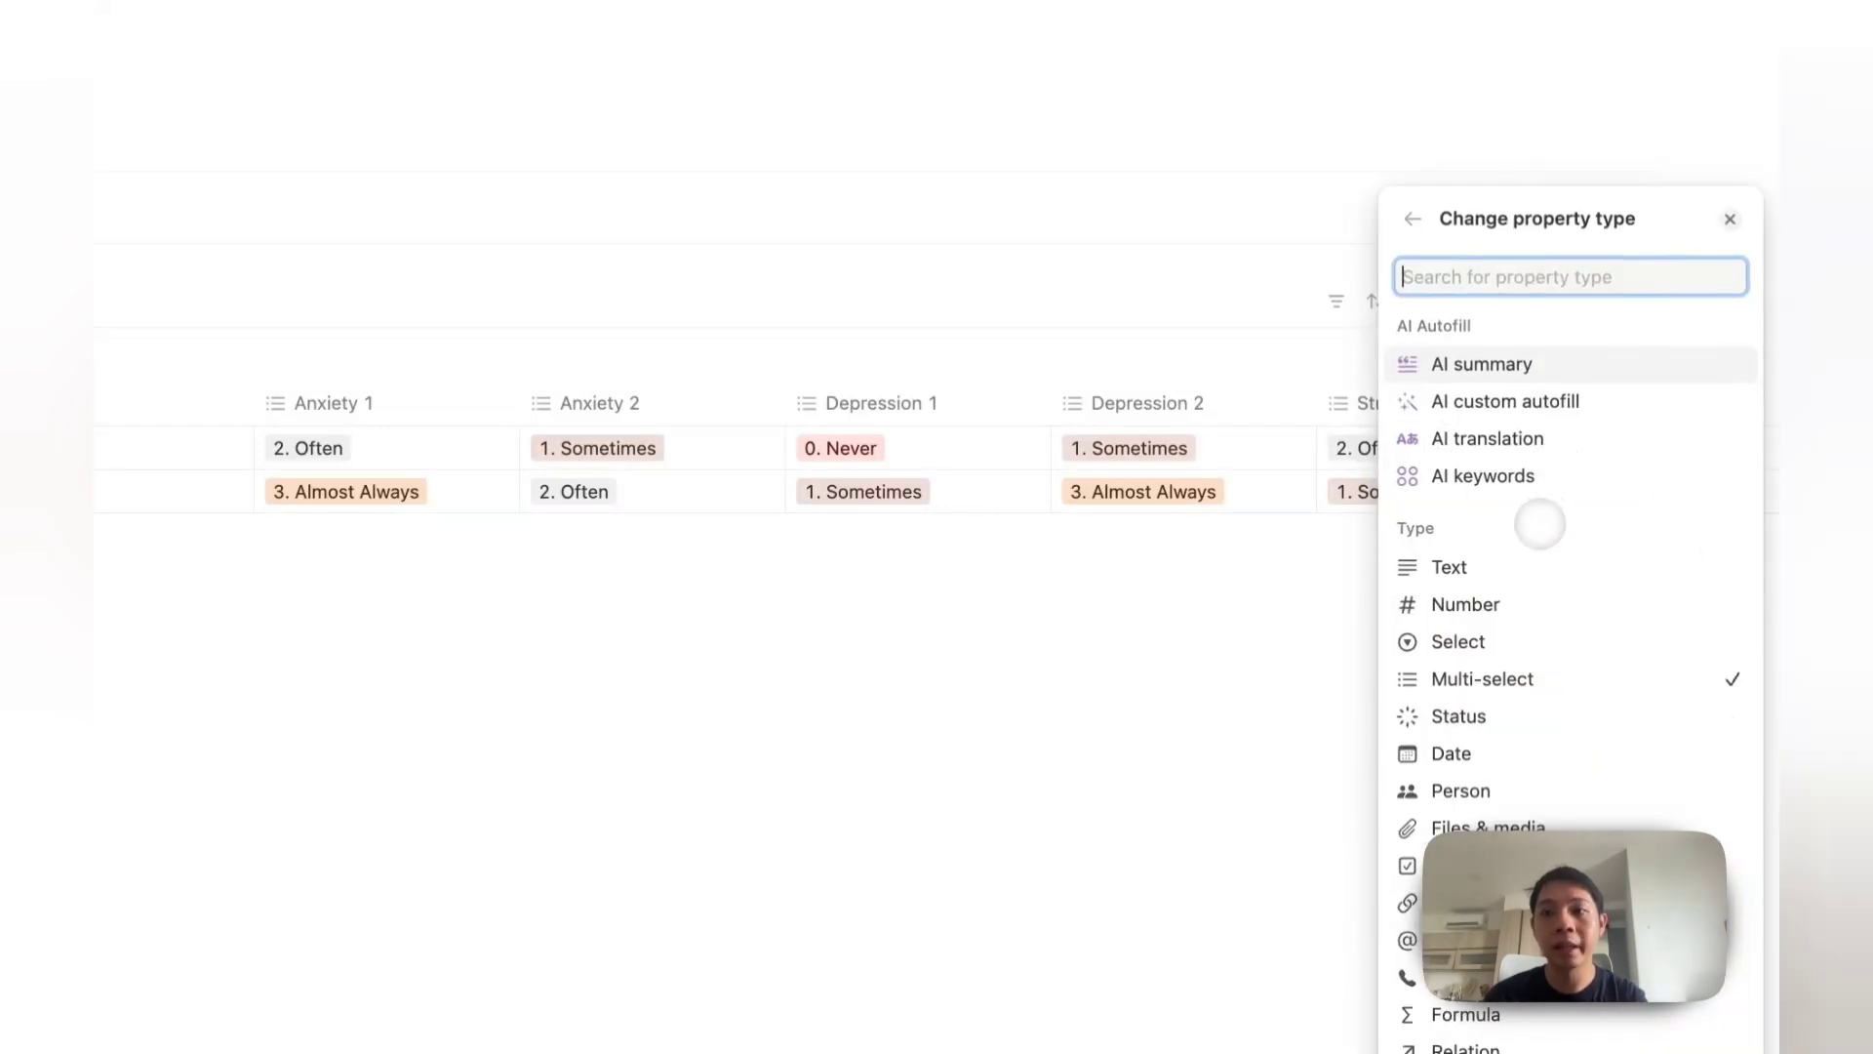
type("sele")
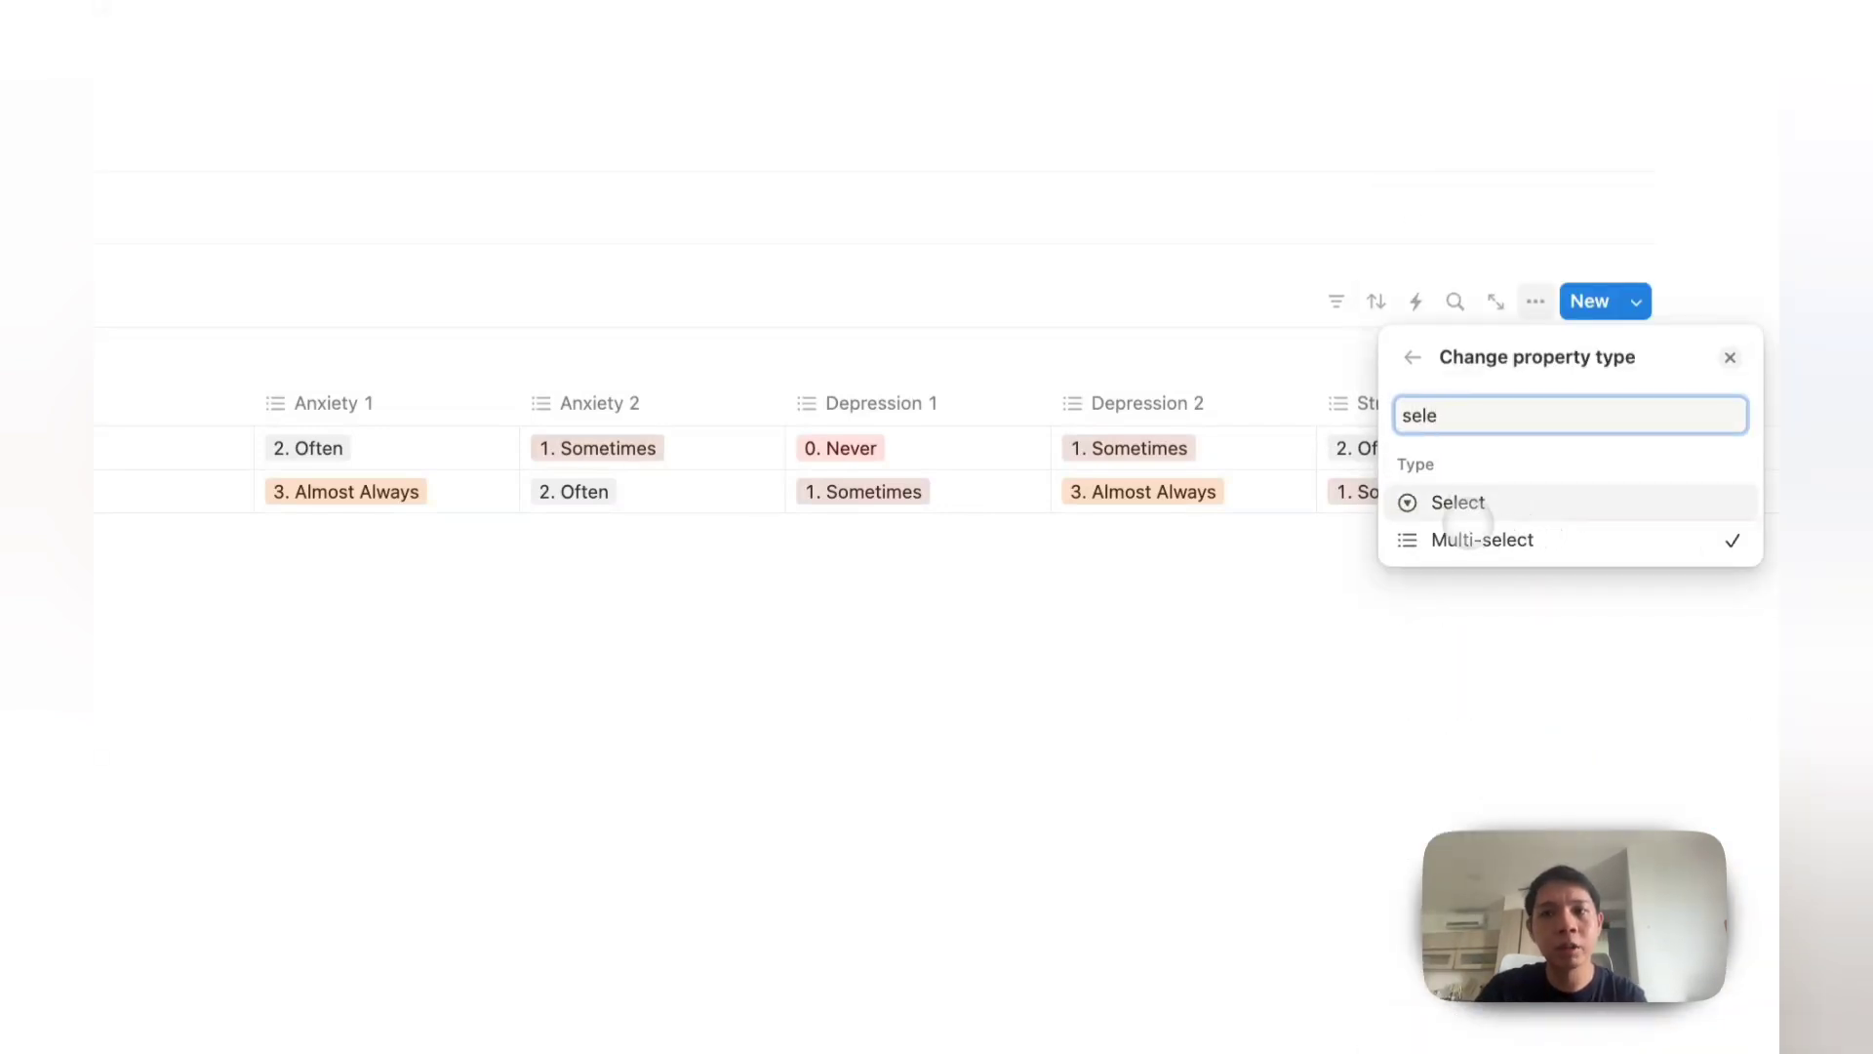
left_click(1459, 501)
left_click(599, 403)
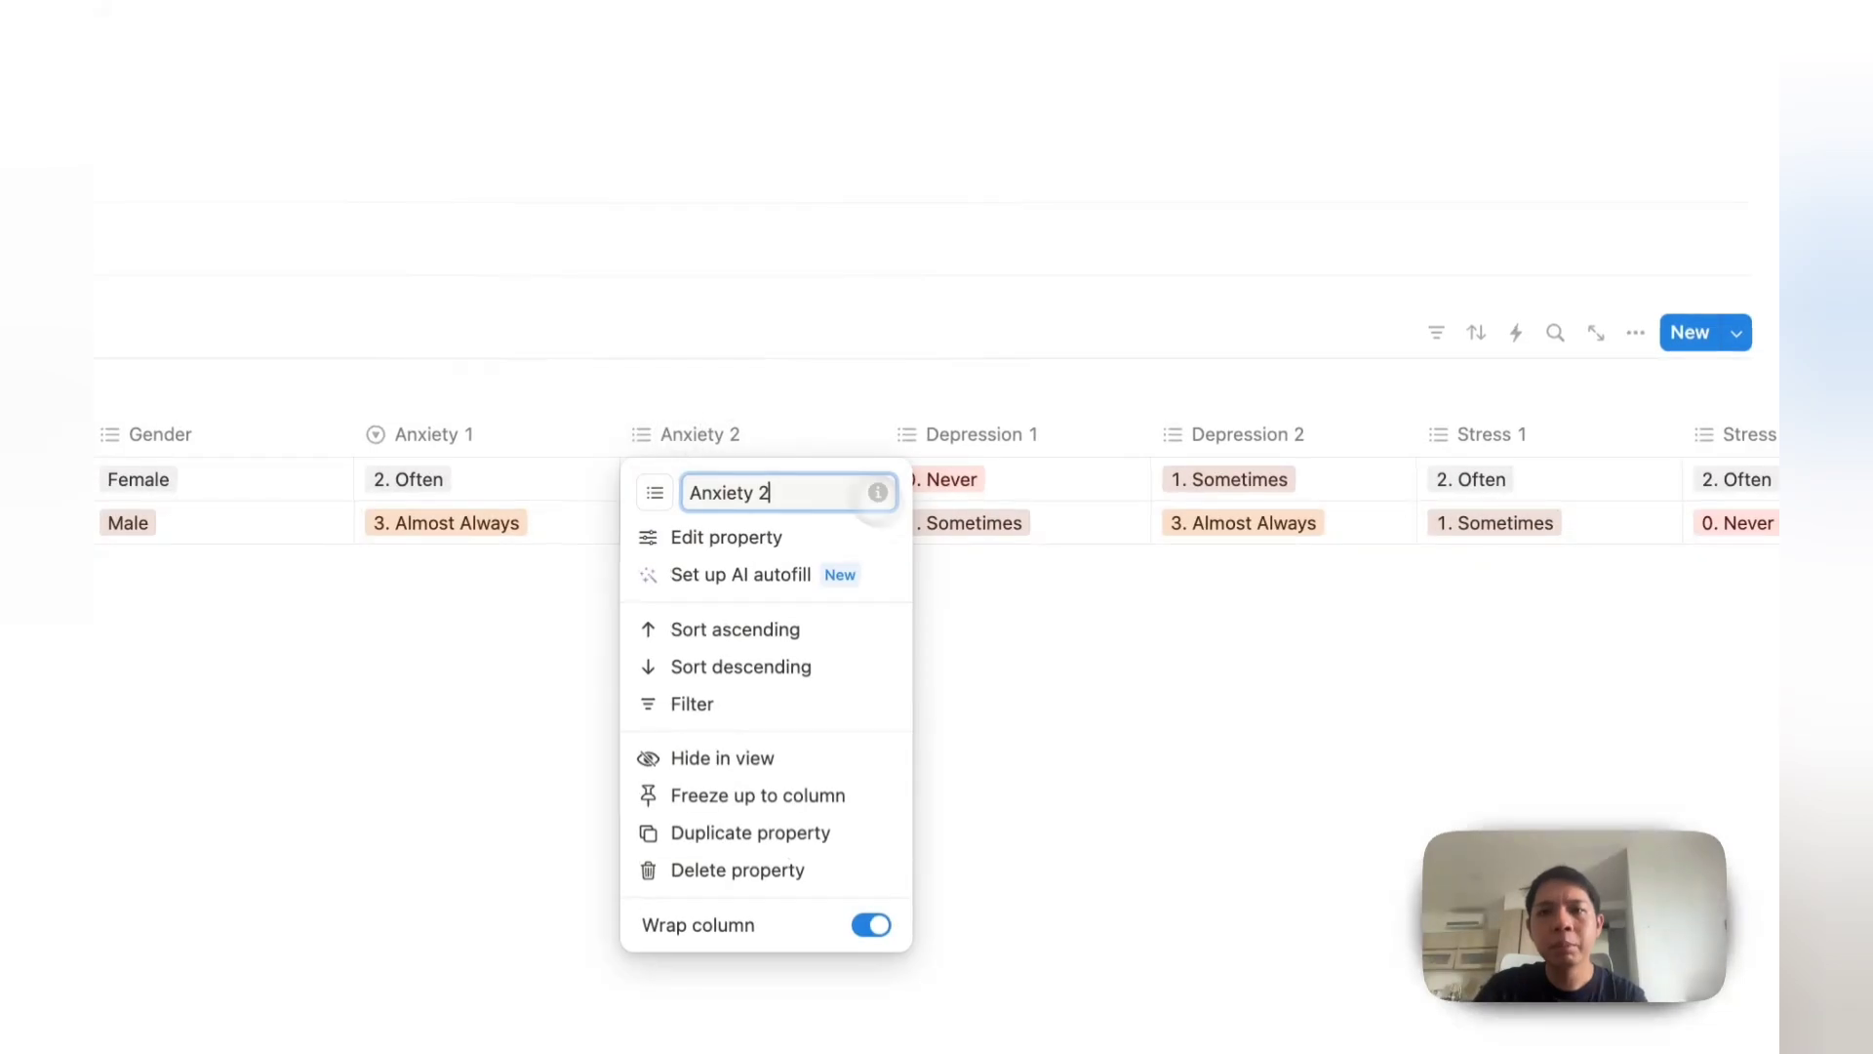
left_click(719, 503)
left_click(1549, 490)
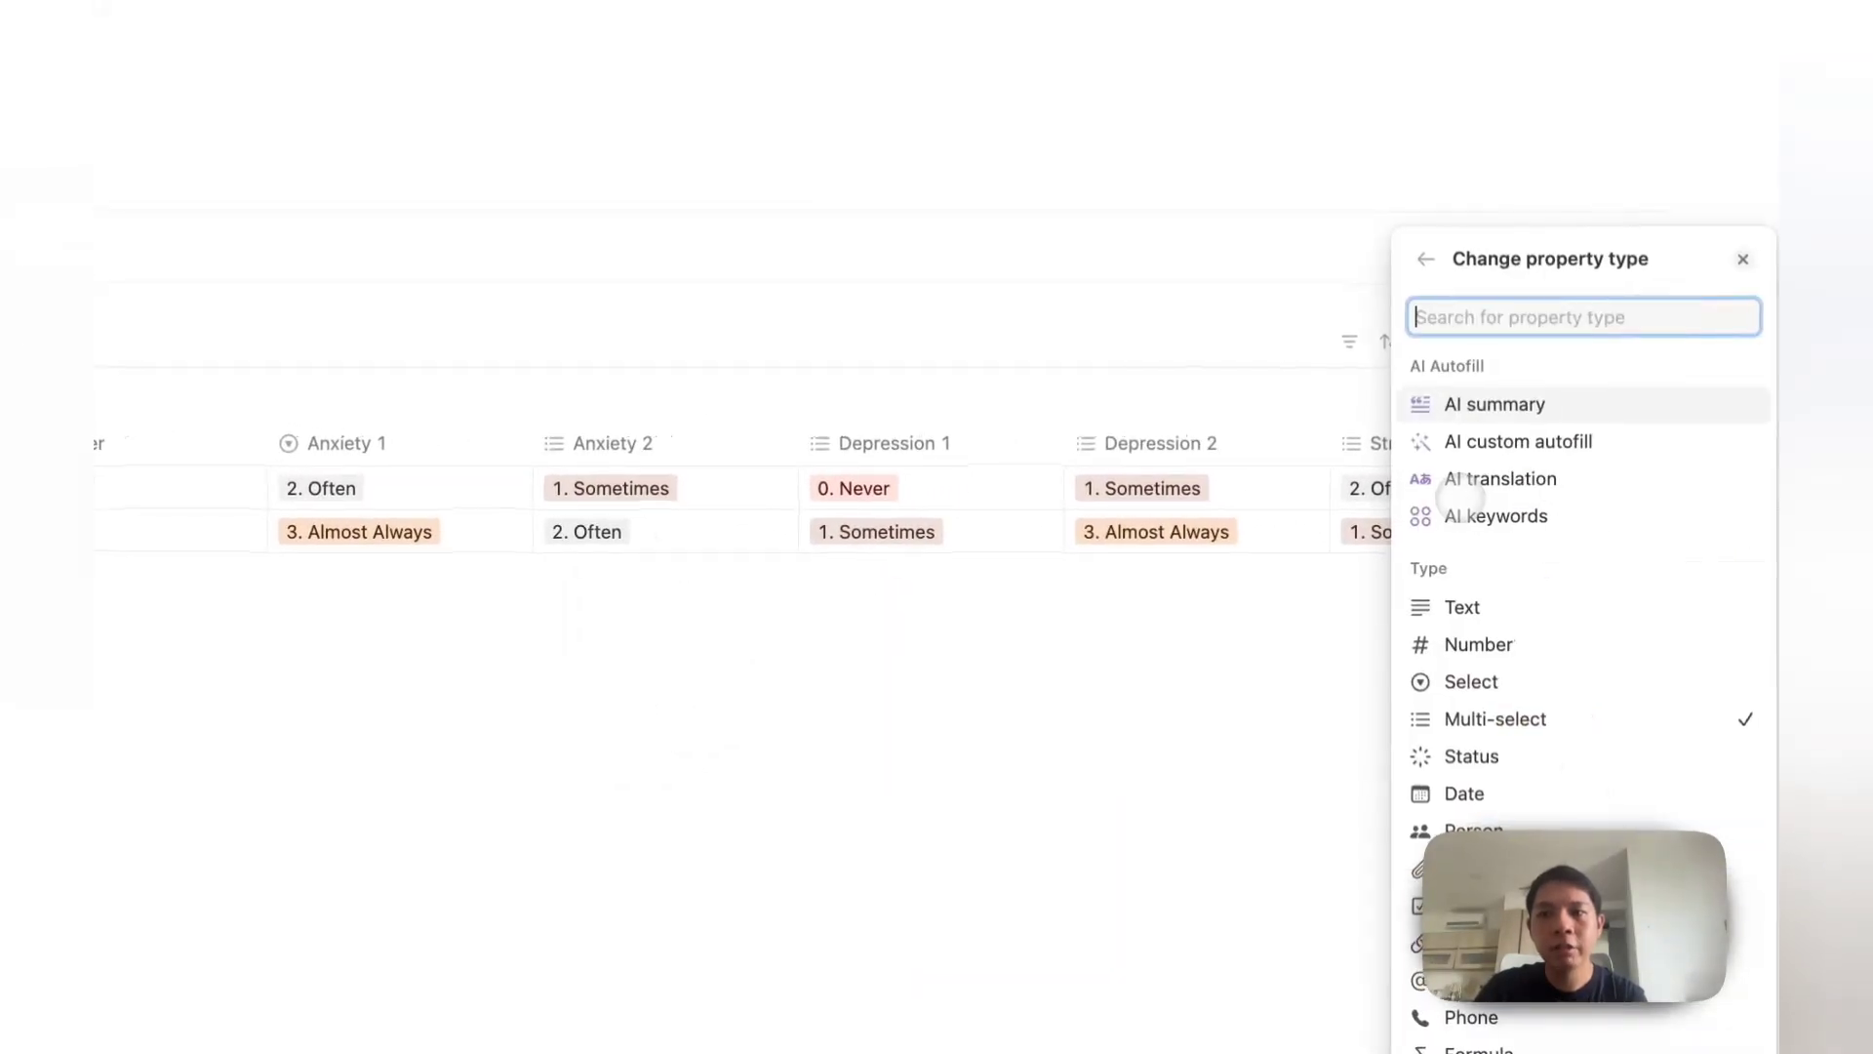
type("sele")
left_click(1427, 542)
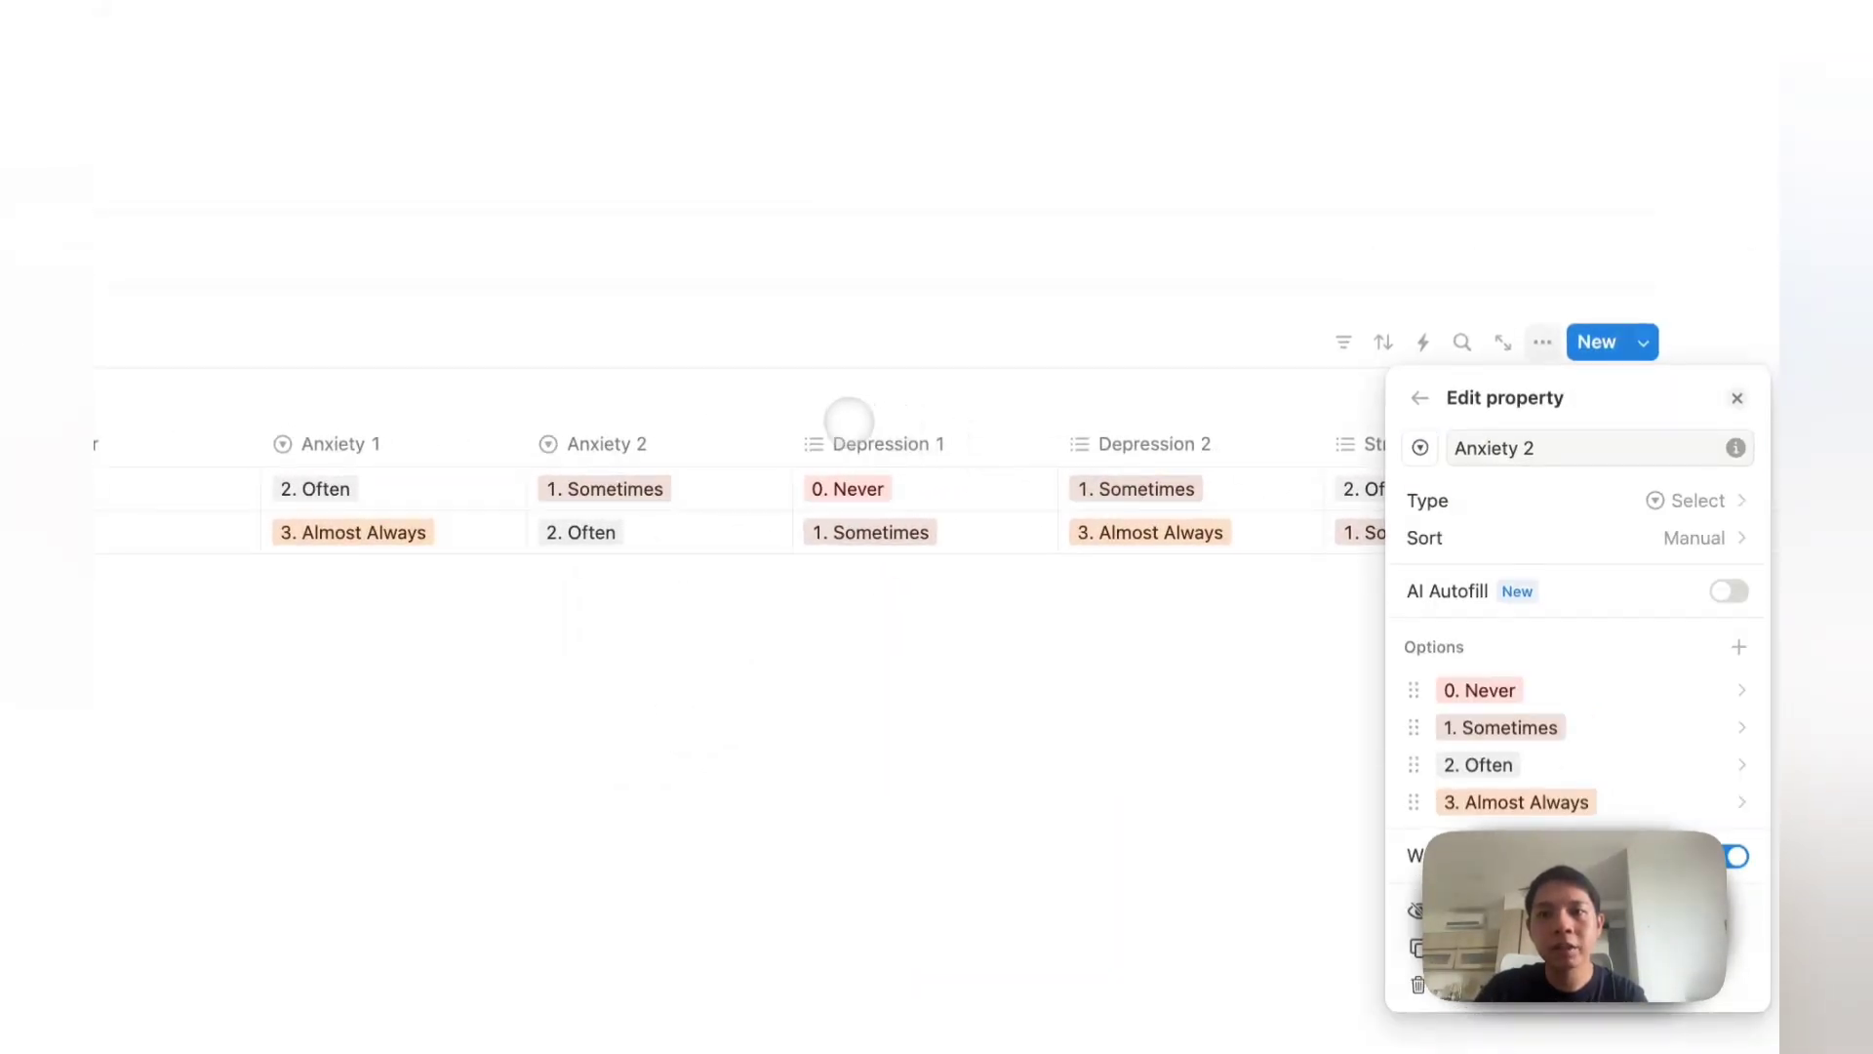
Step: Change the Depression 1 and Depression 2 columns to Select properties
left_click(859, 441)
left_click(890, 542)
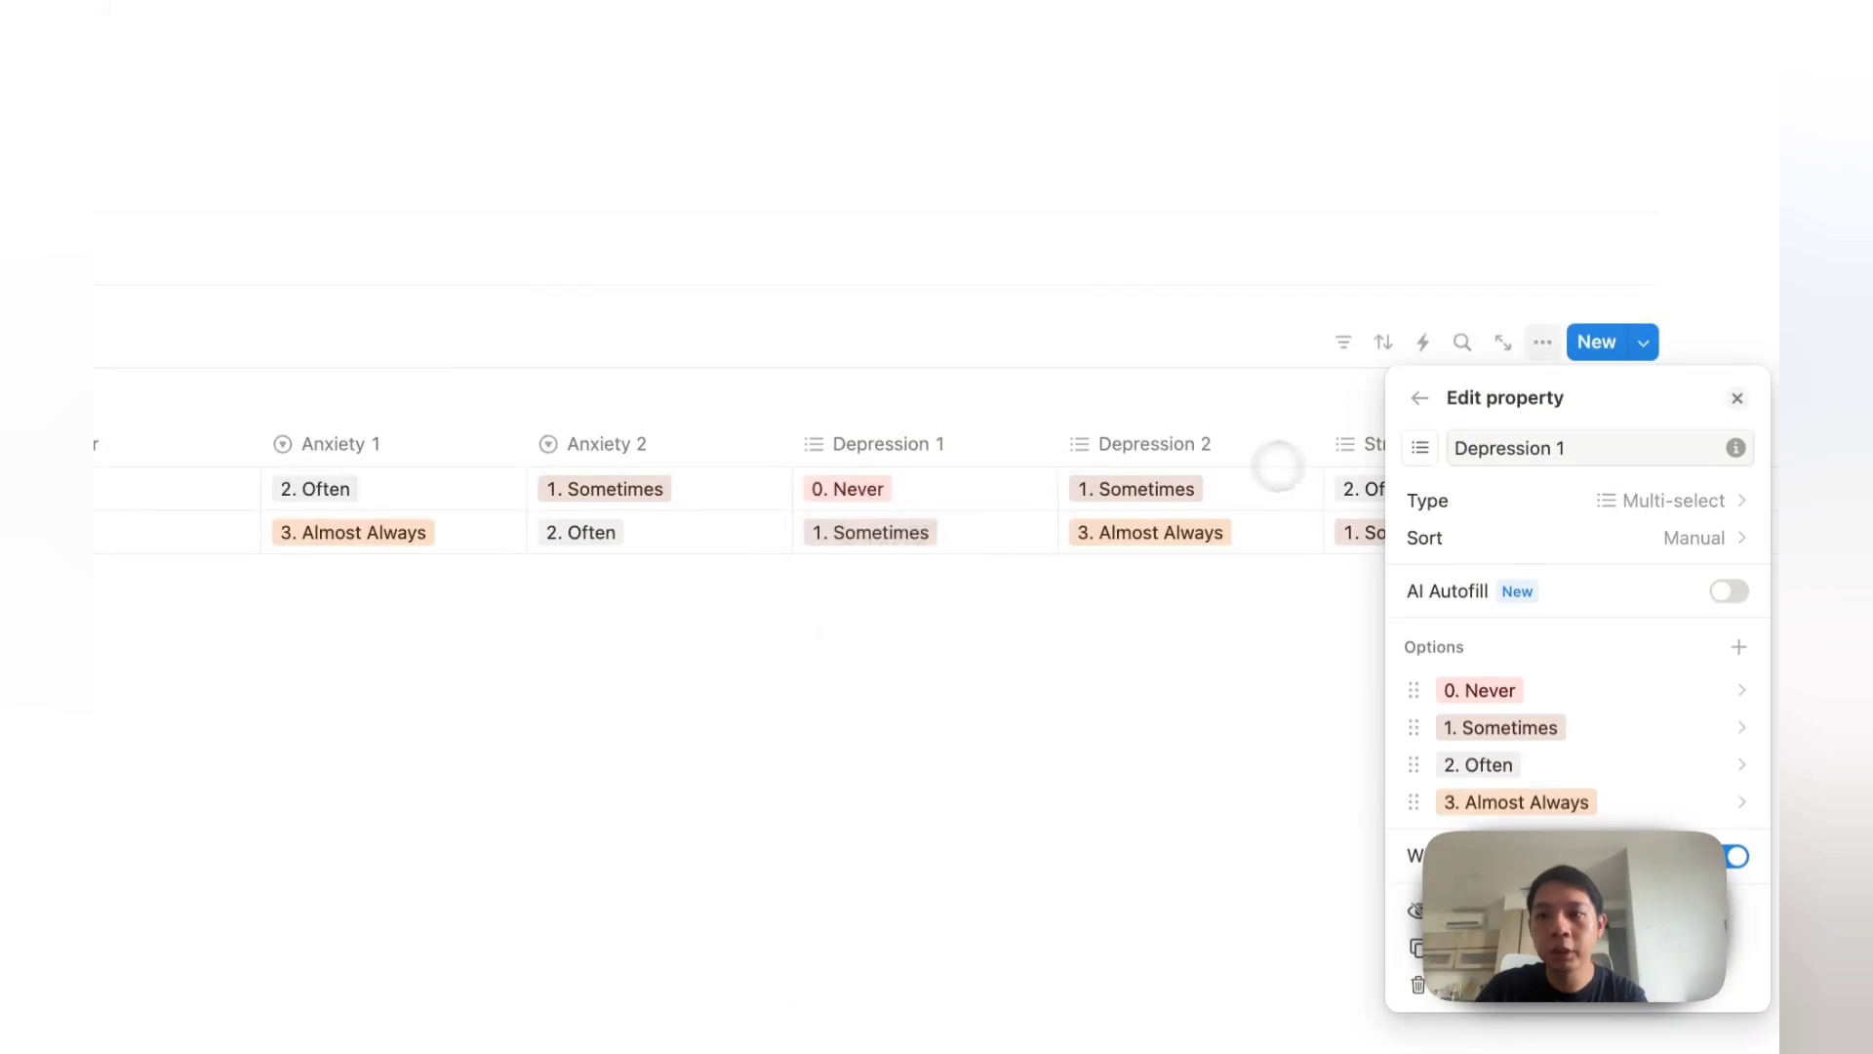
left_click(1426, 499)
type("sele")
left_click(1426, 539)
left_click(1188, 441)
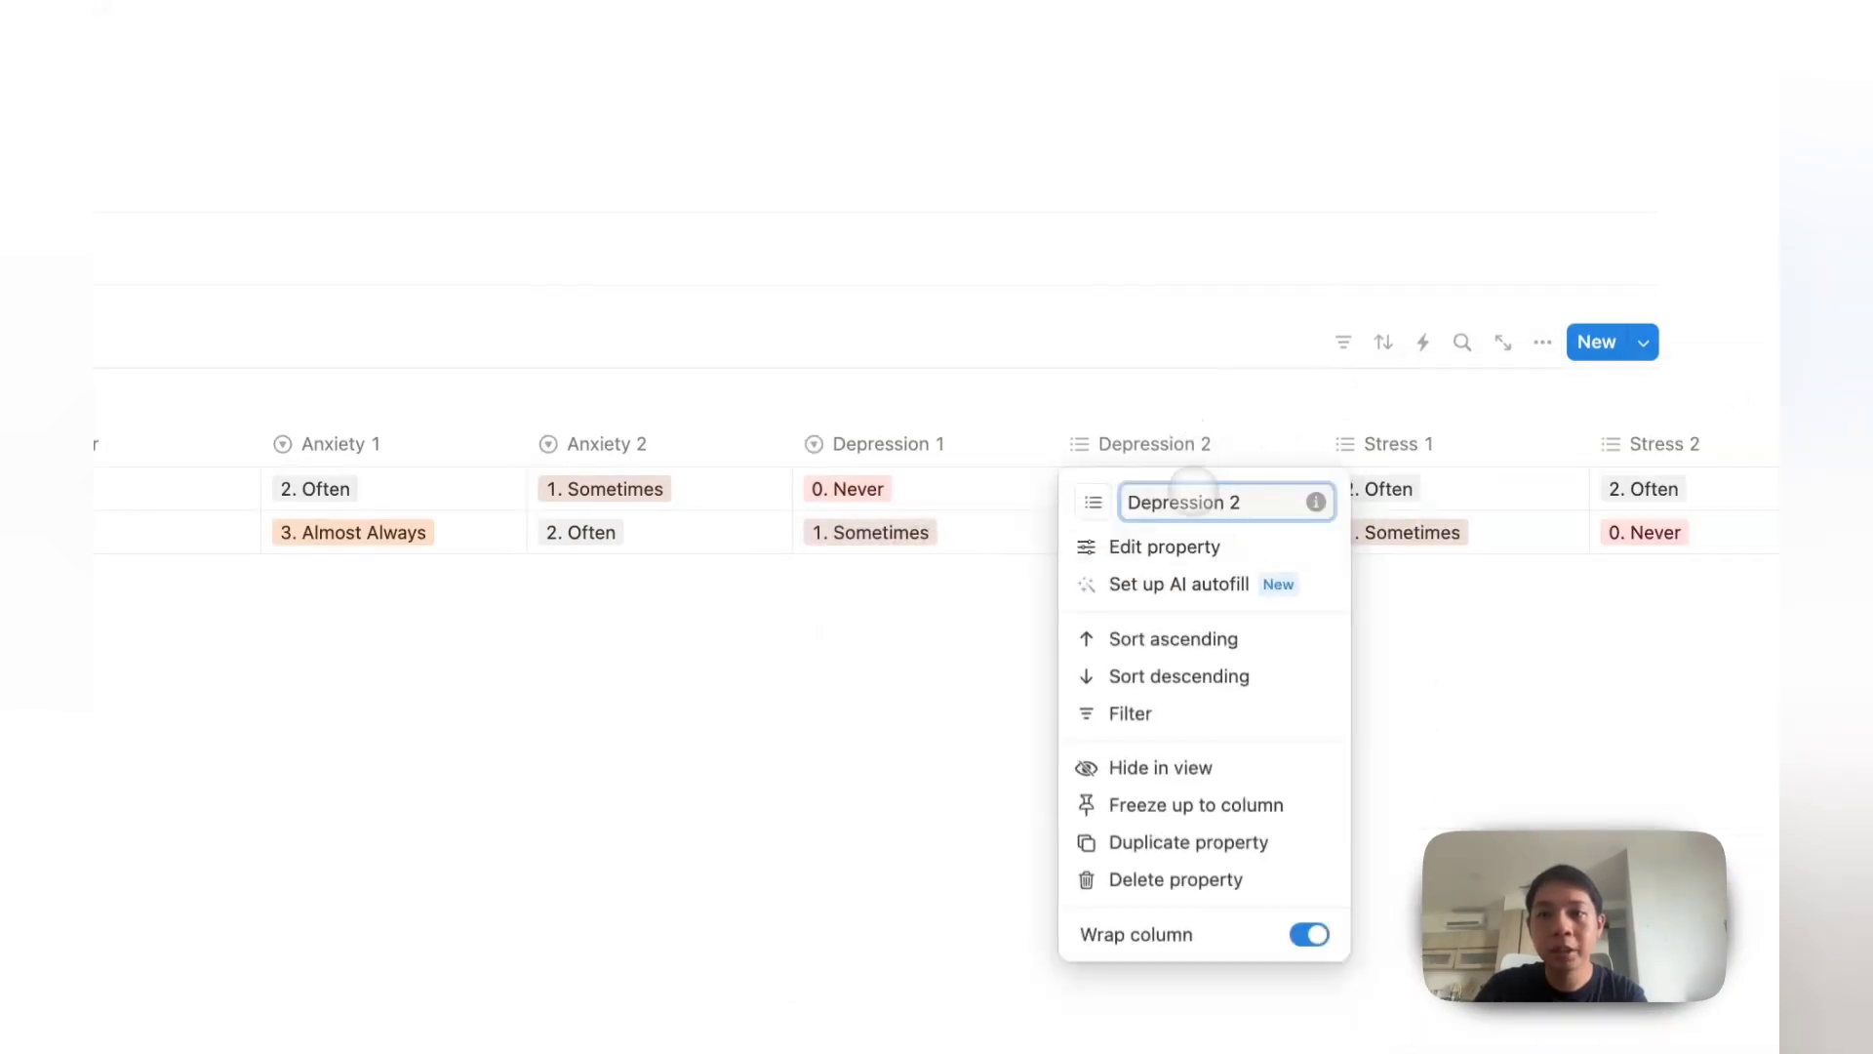
left_click(1177, 542)
left_click(1483, 495)
left_click(1430, 496)
left_click(1351, 489)
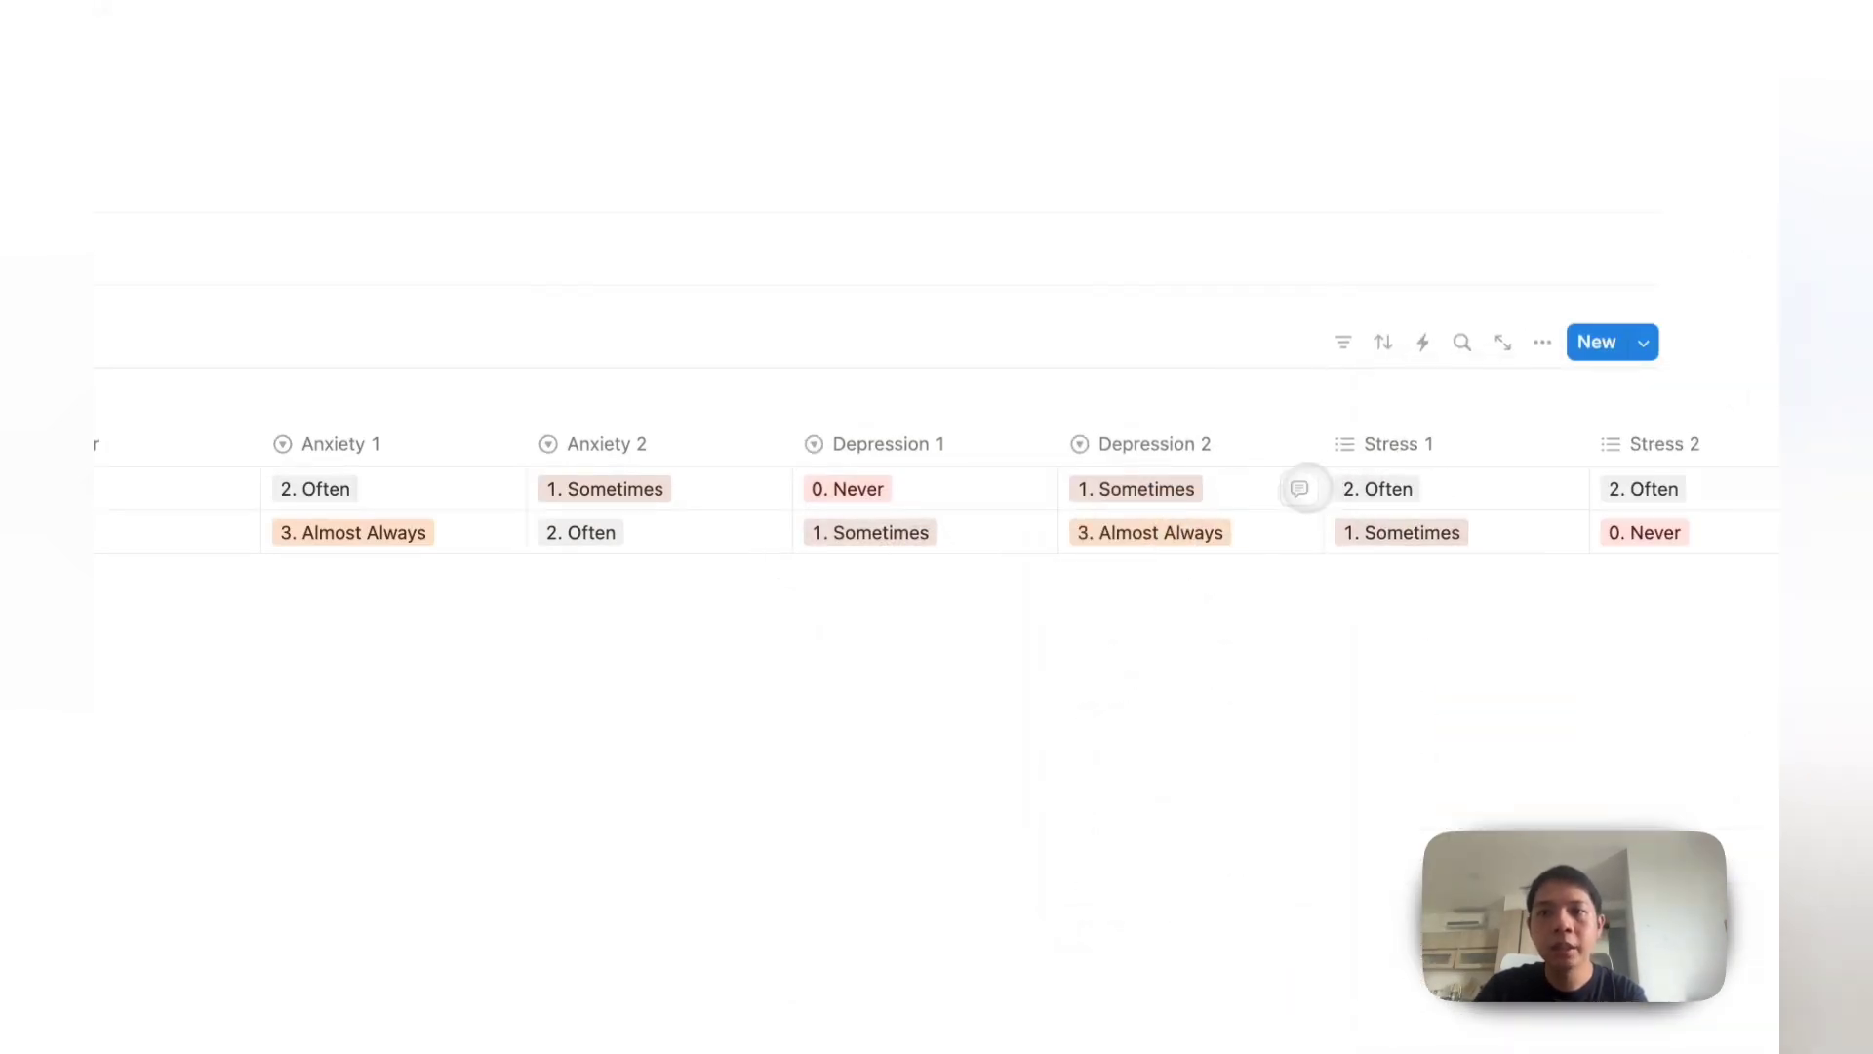
Step: Change the Stress 1 and Stress 2 columns to Select properties and close the panel
left_click(1385, 442)
left_click(1377, 543)
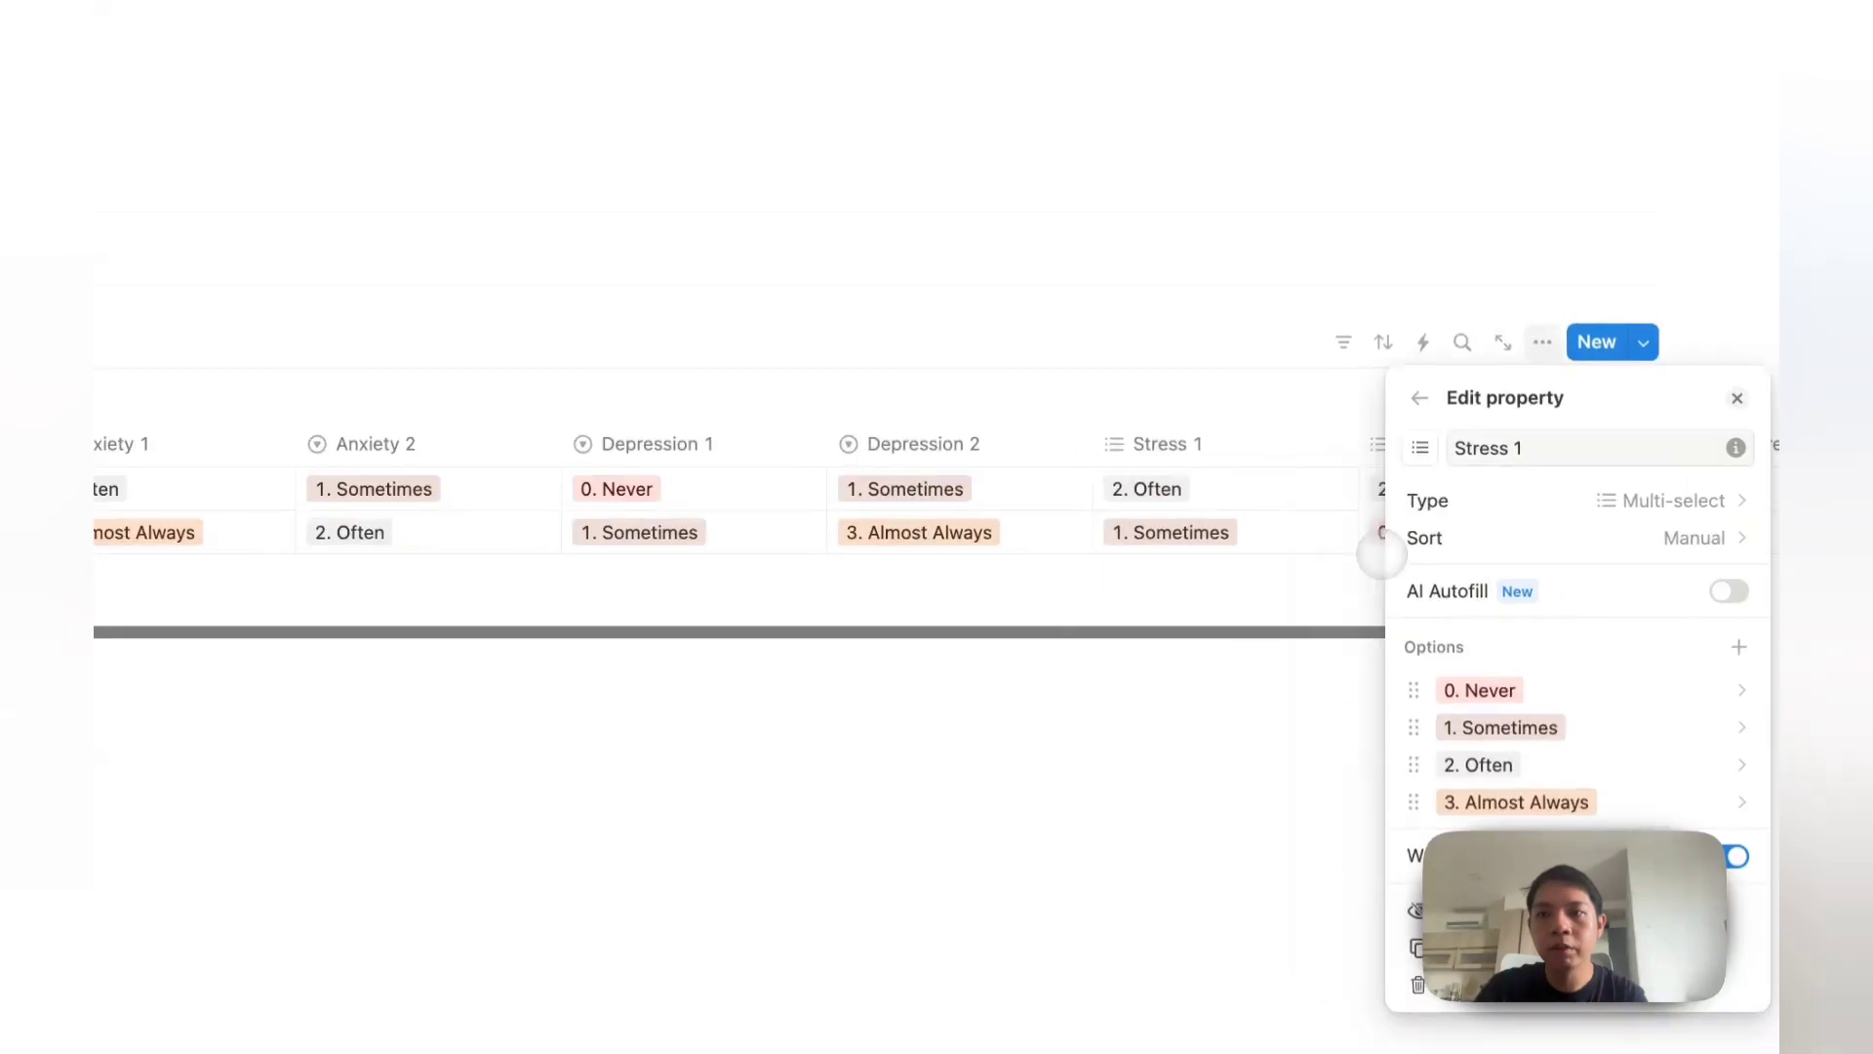
left_click(1425, 499)
type("sele")
left_click(1427, 540)
left_click(1337, 495)
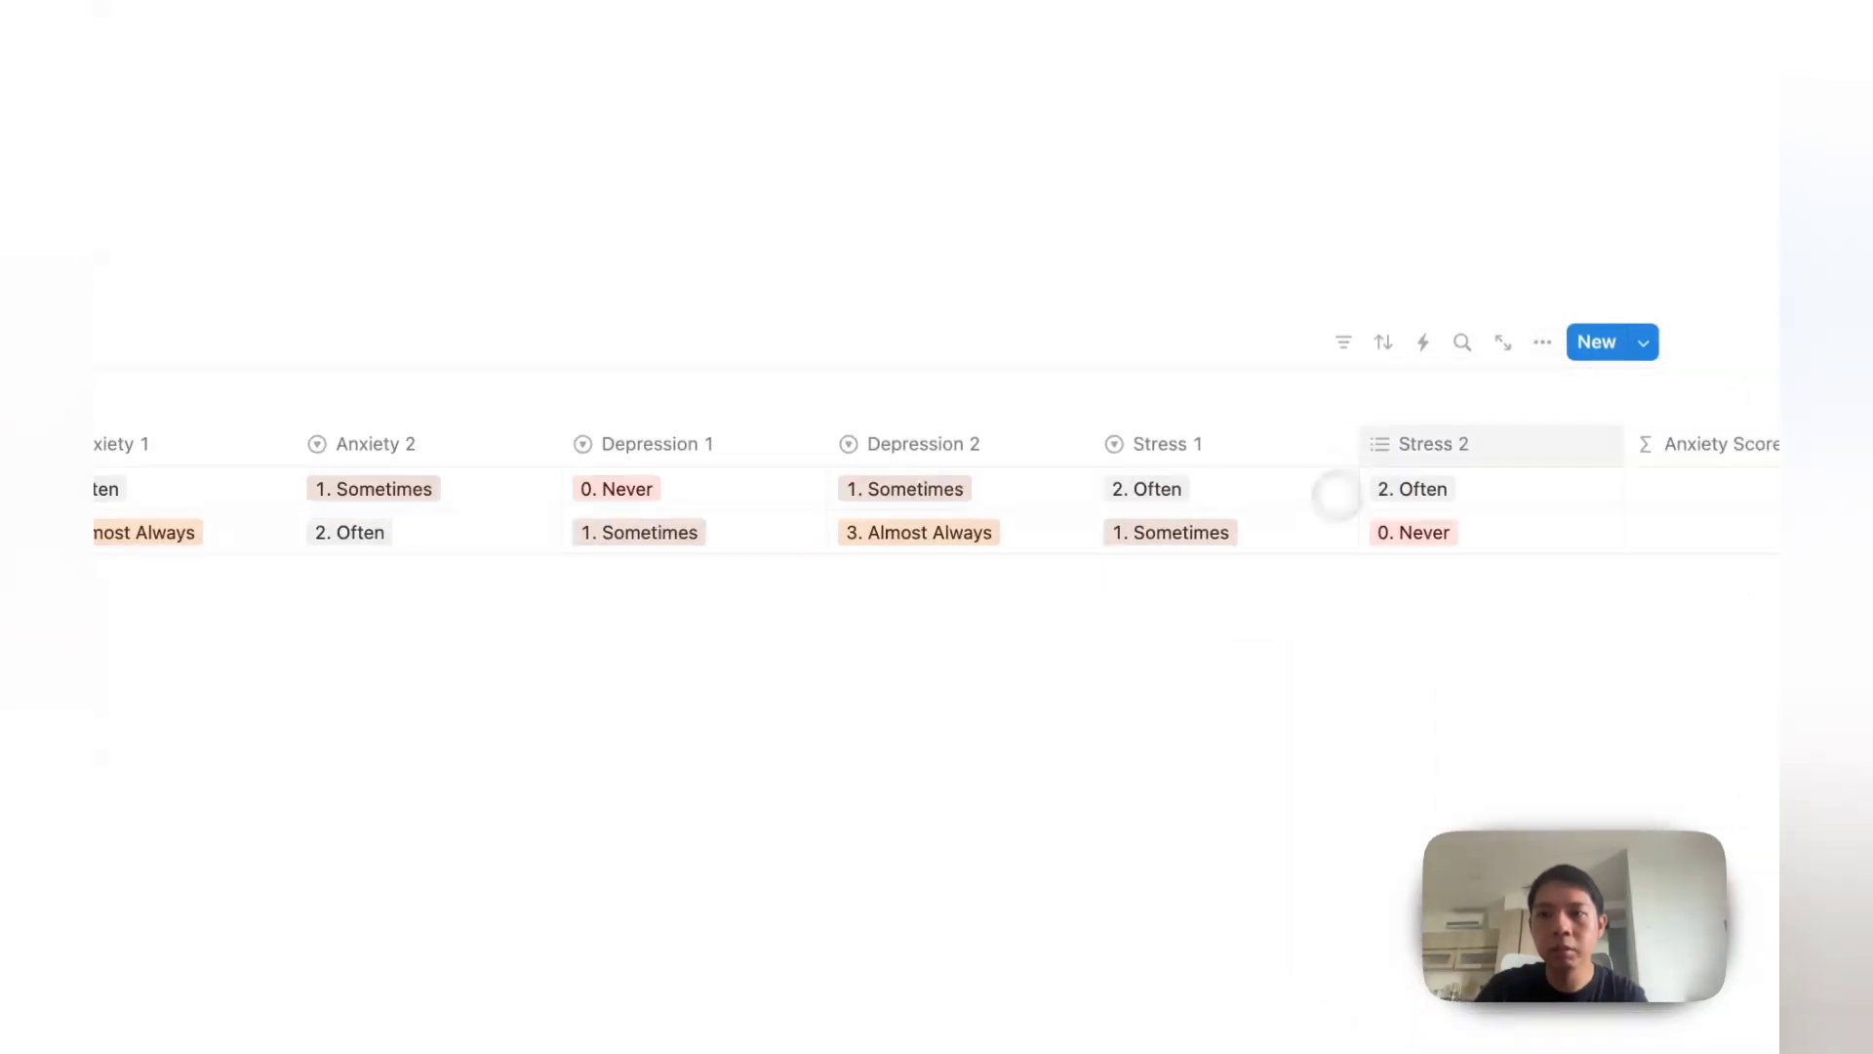
left_click(1393, 444)
left_click(1390, 543)
left_click(1471, 501)
type("sele")
key("Return")
left_click(1064, 471)
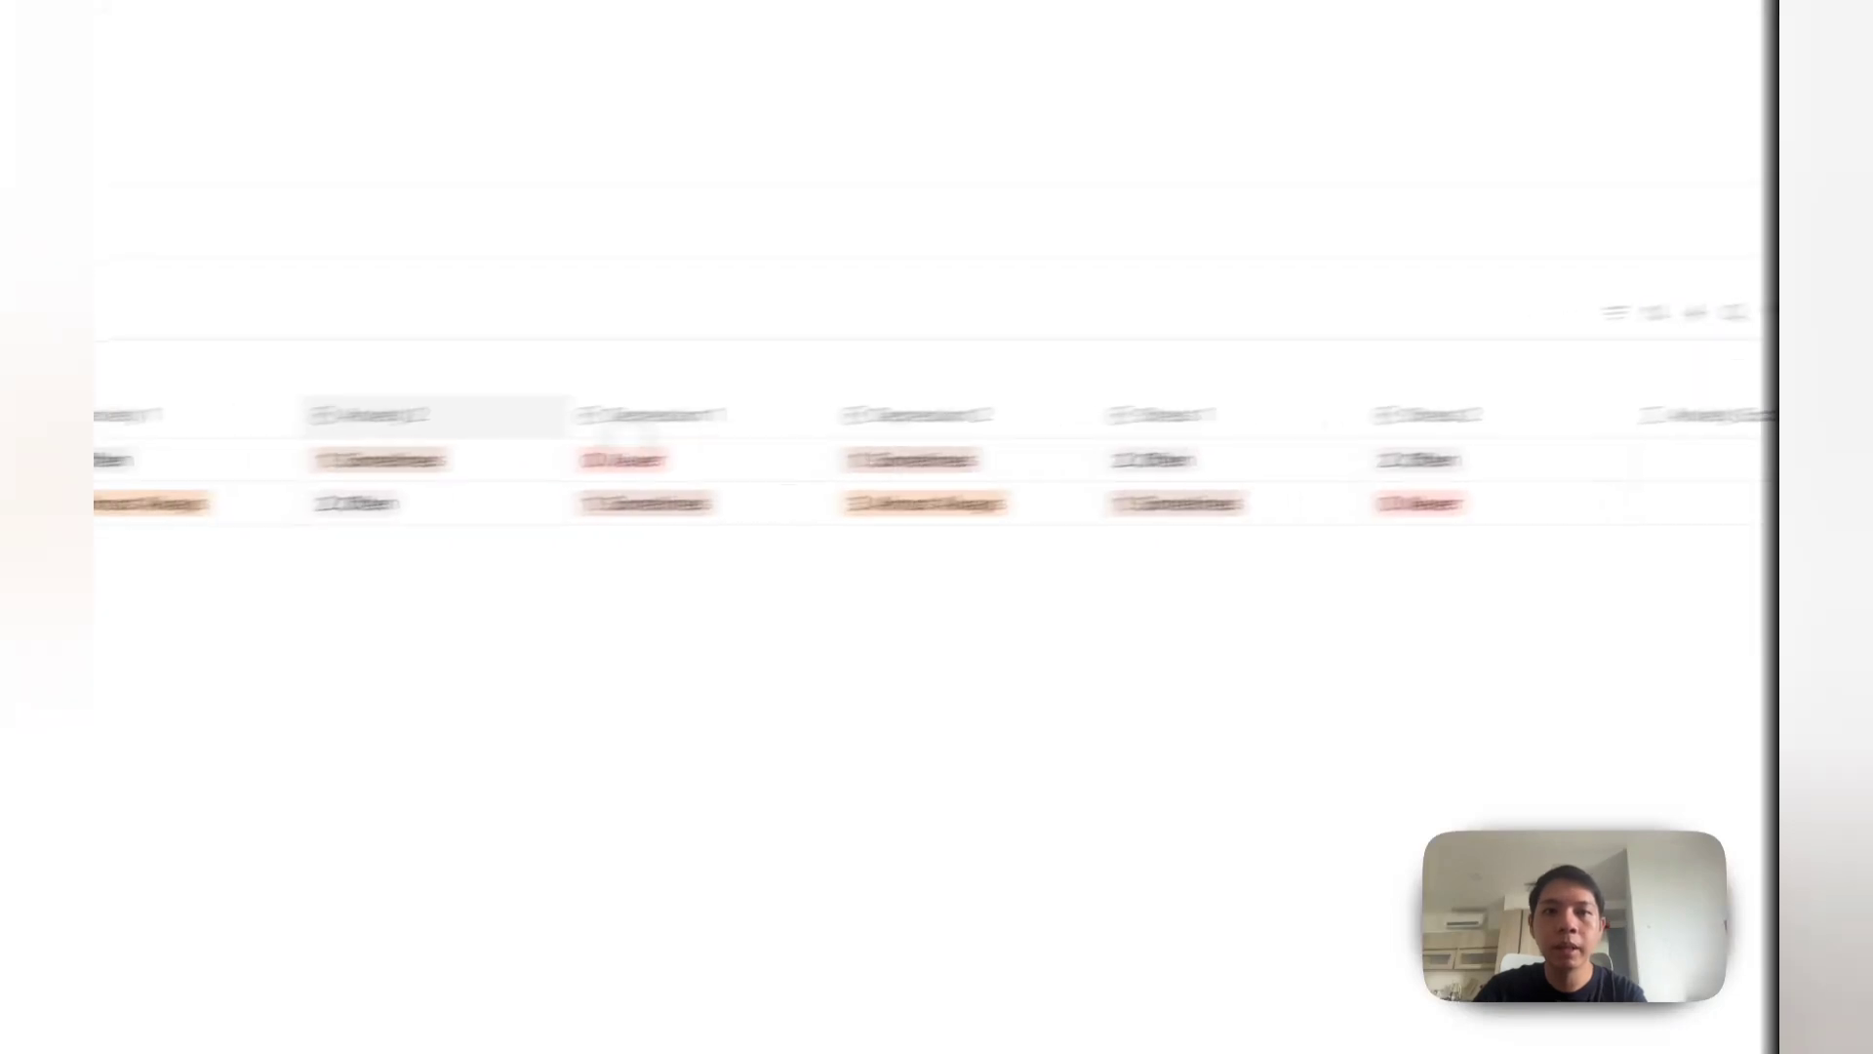
Step: Set row 1's Anxiety 2 answer to 3. Almost Always
left_click(781, 441)
left_click(770, 599)
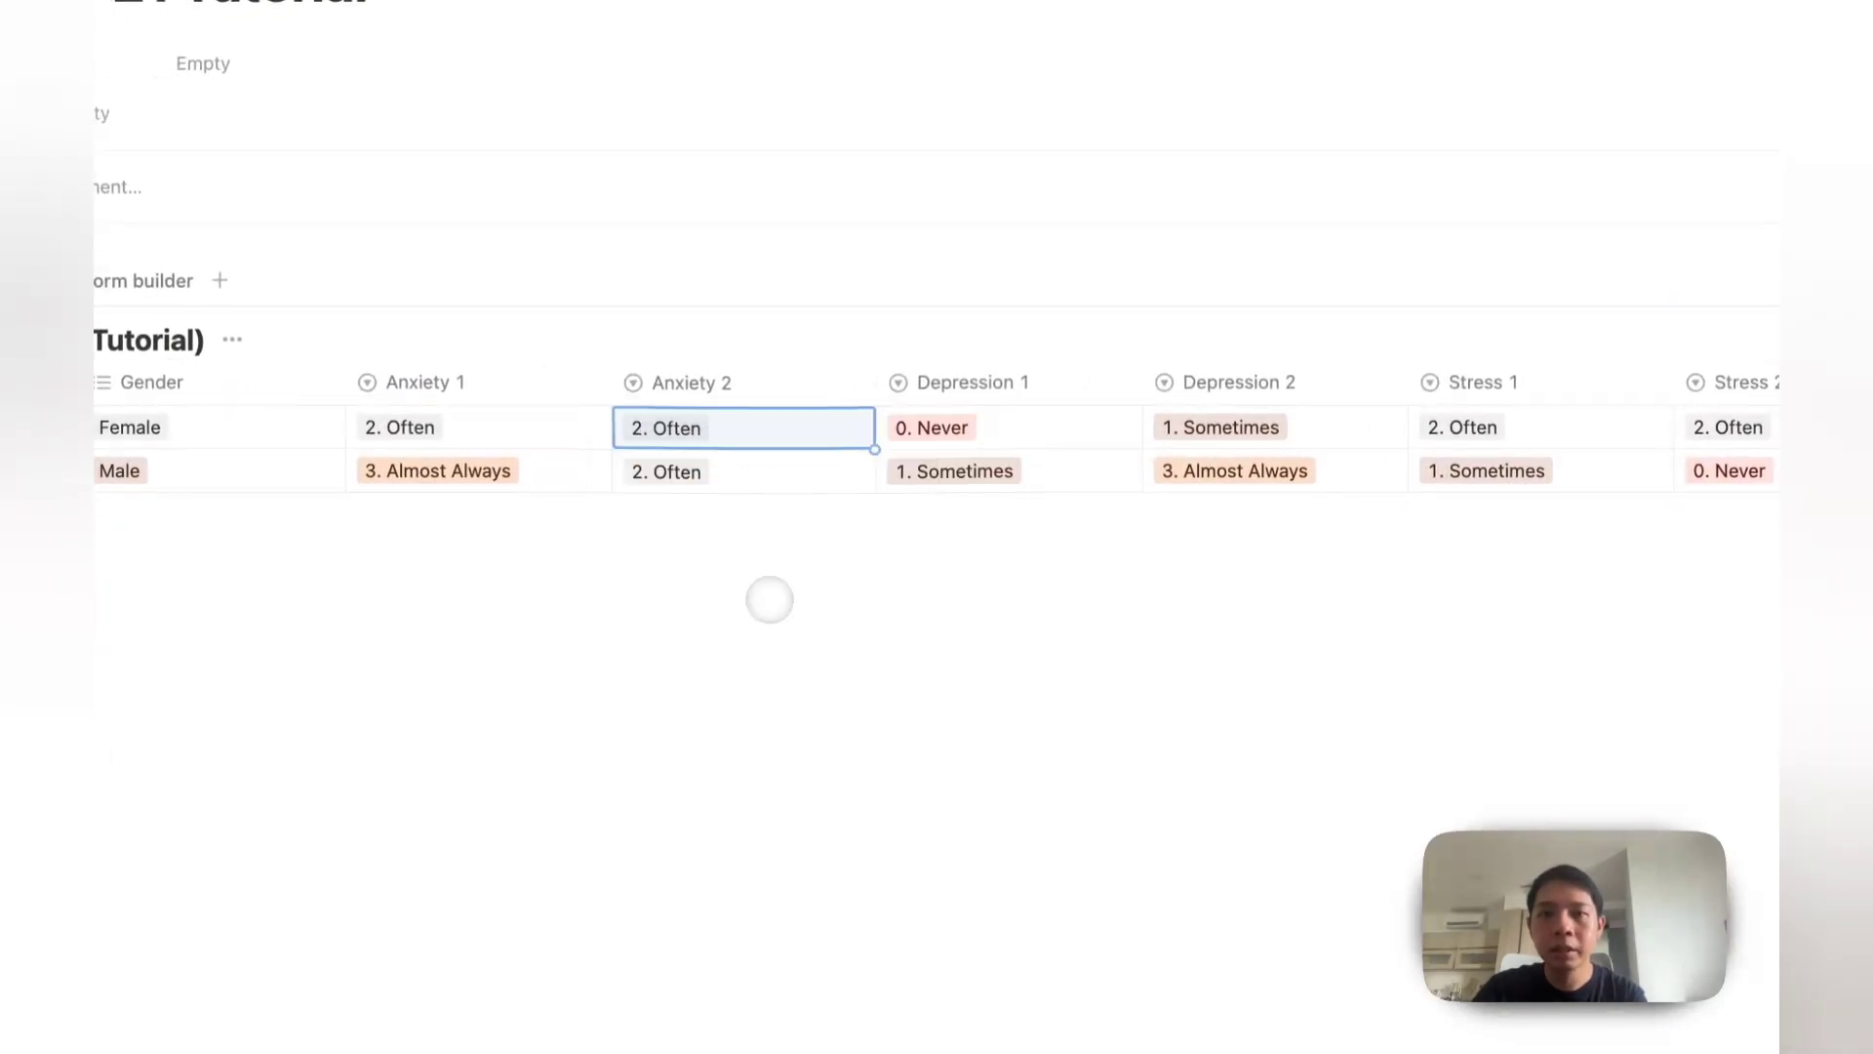
left_click(757, 430)
left_click(776, 634)
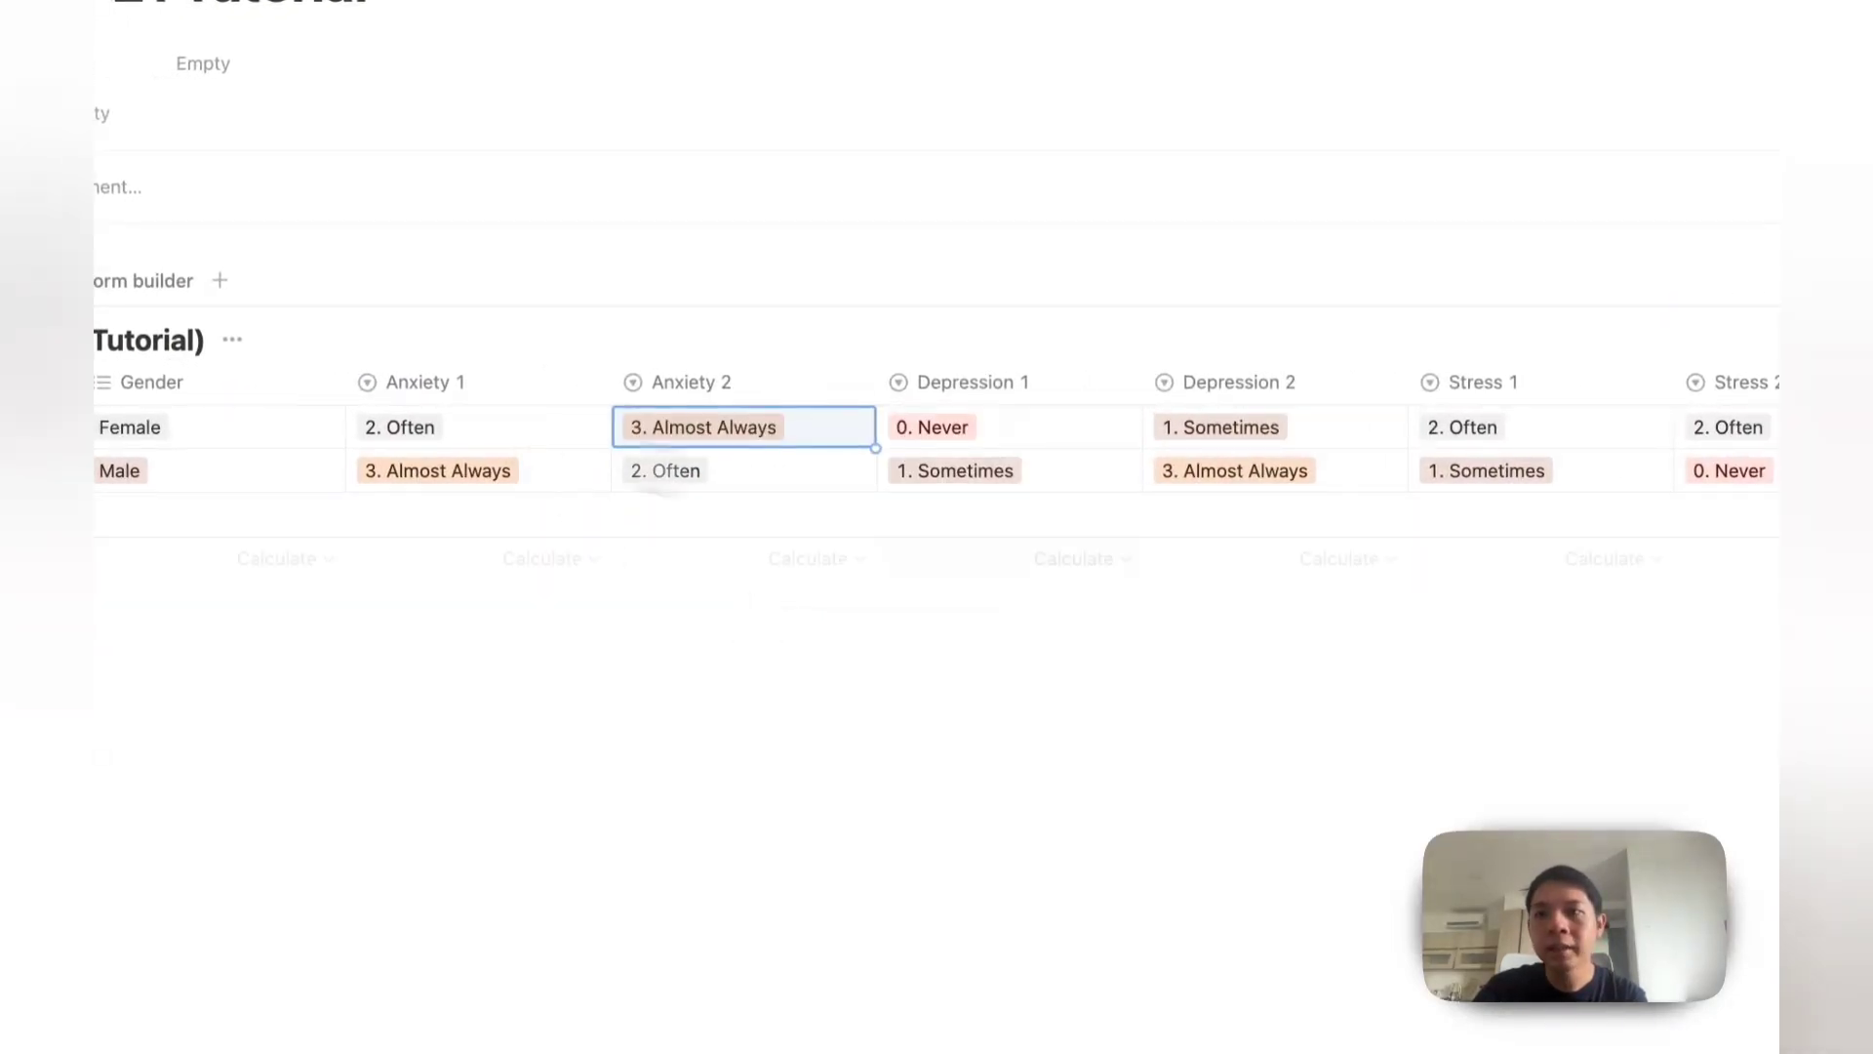
Step: Add a second replaceAll term for Anxiety 2 to the Anxiety Score formula
left_click(1492, 461)
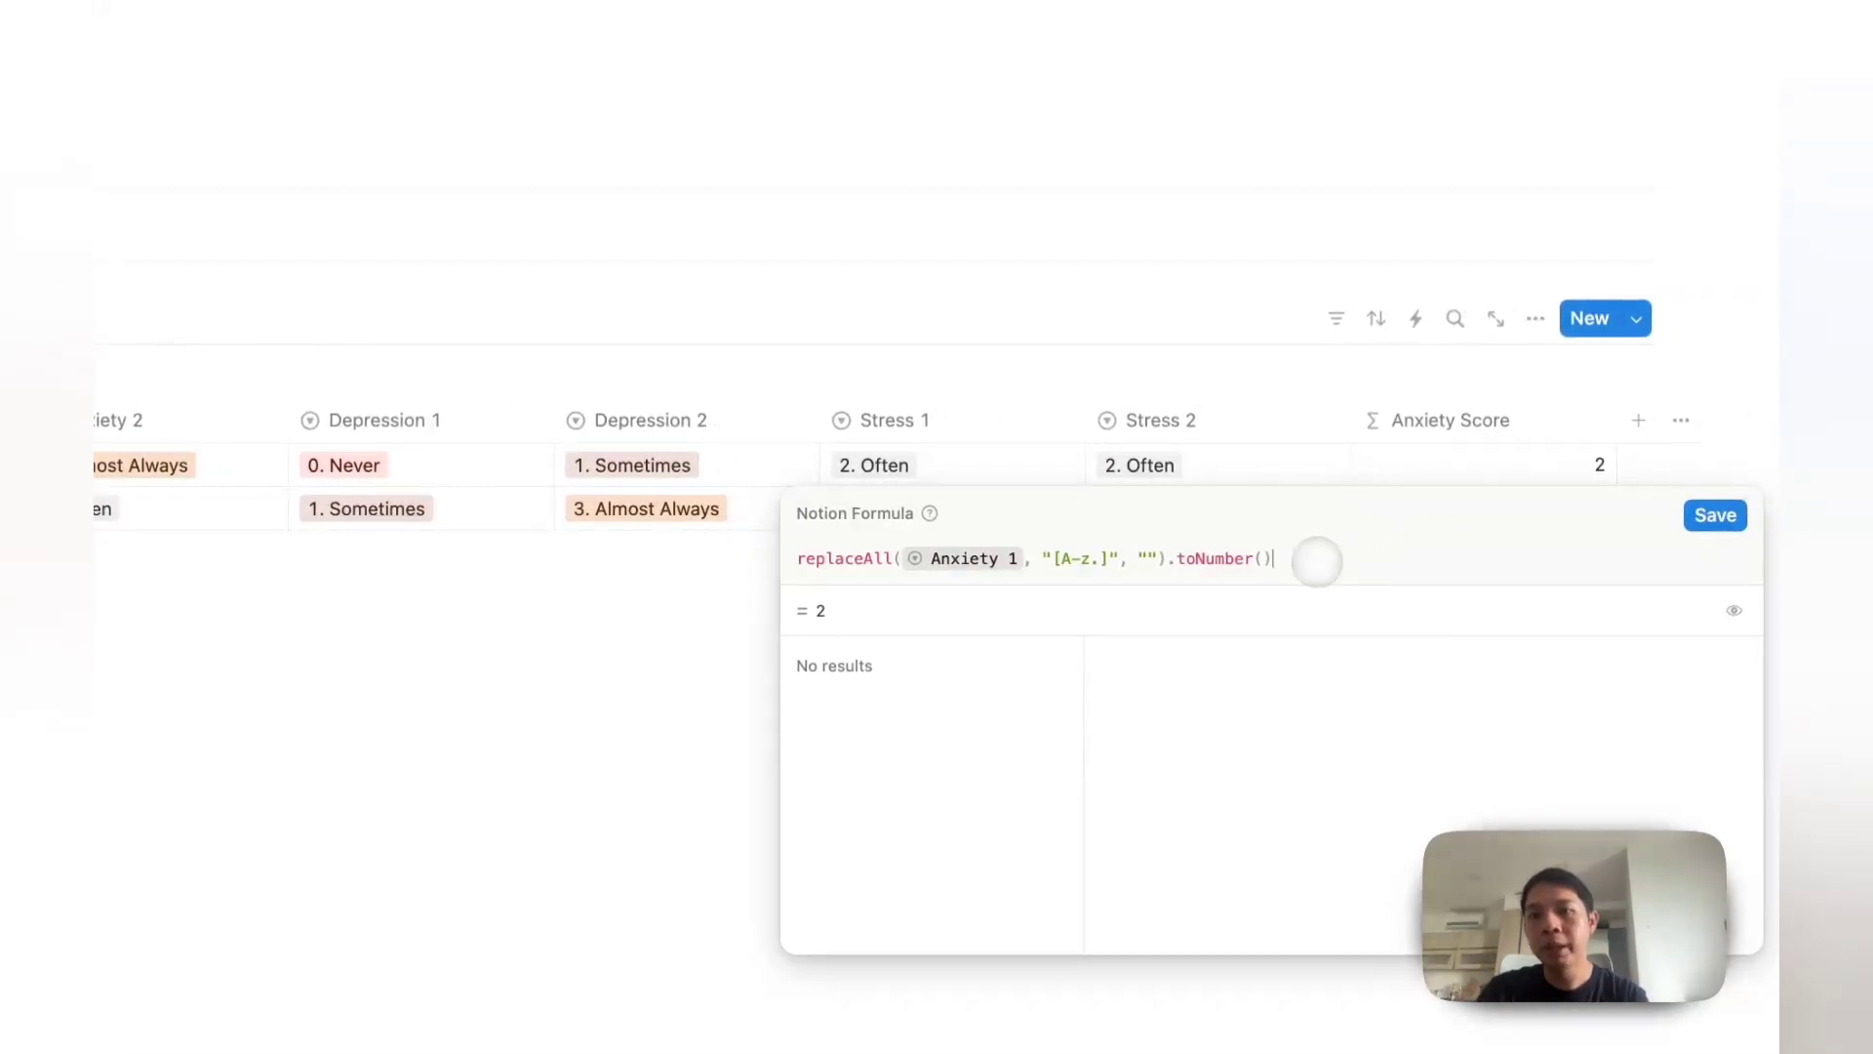
key("super+a")
key("super+c")
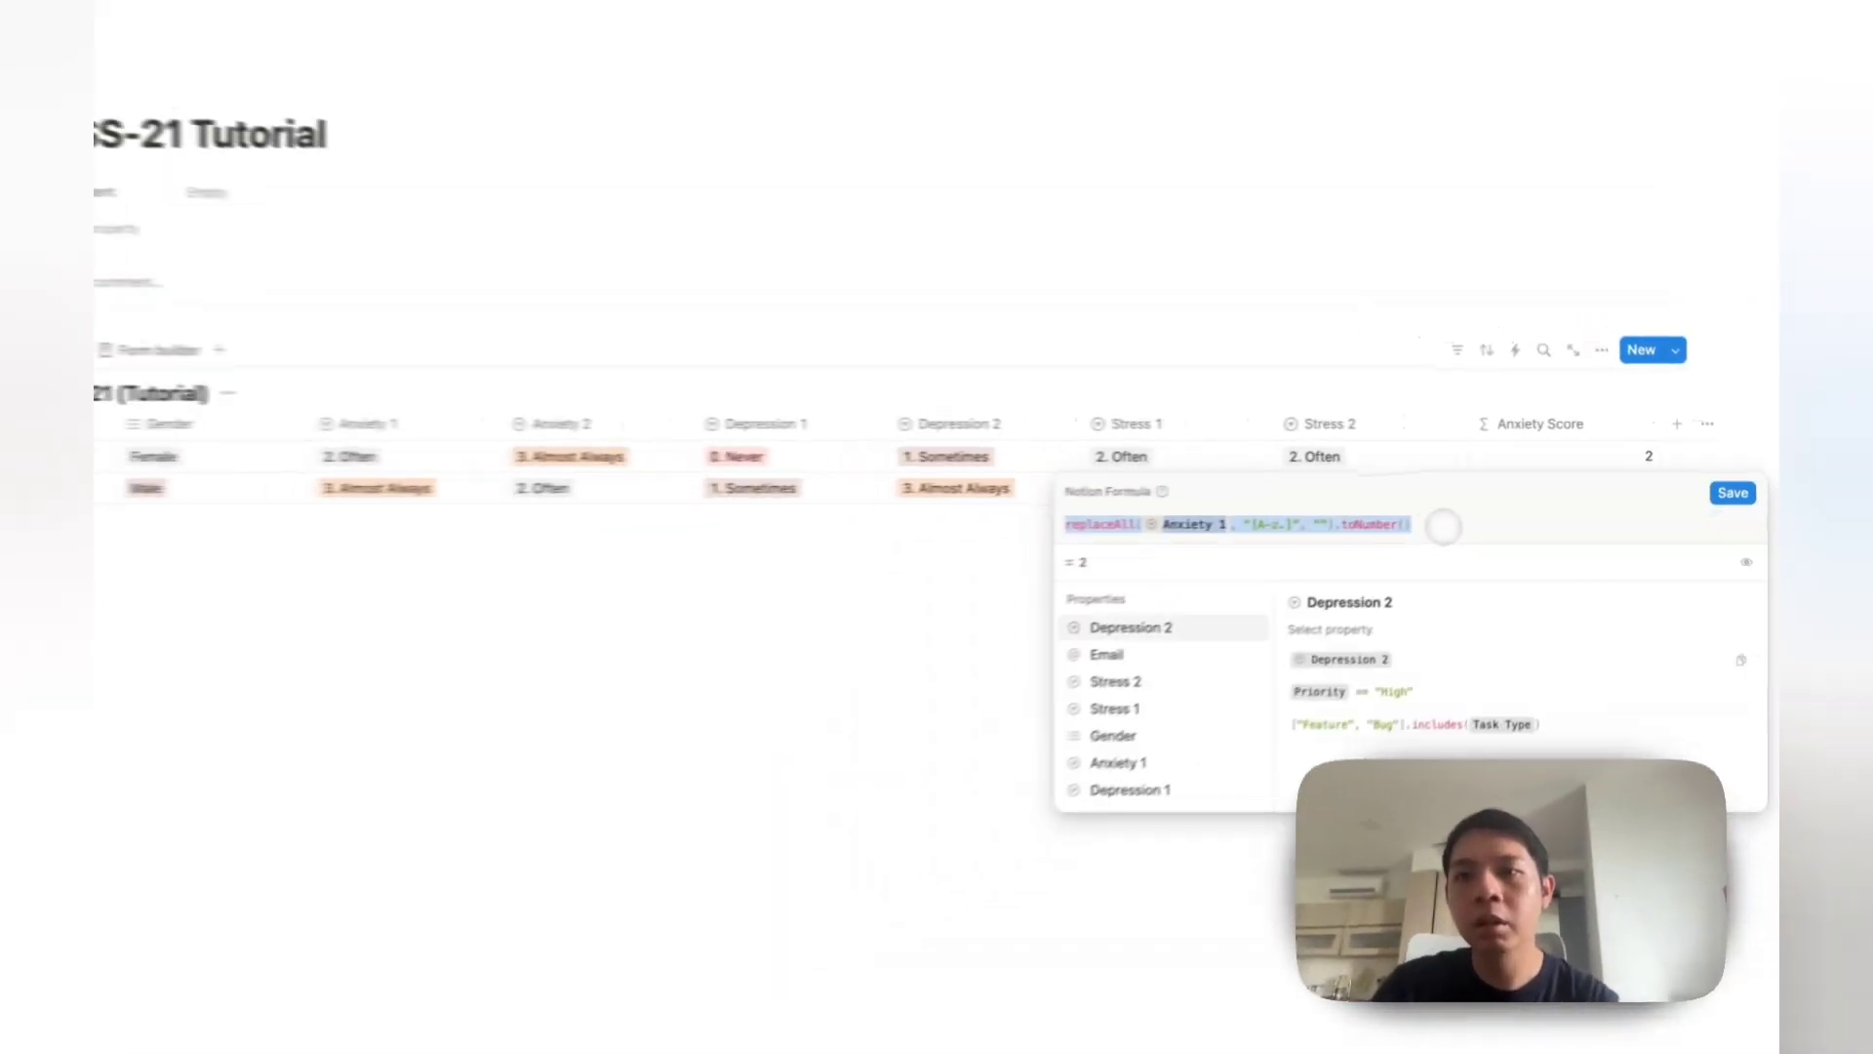
key("Right")
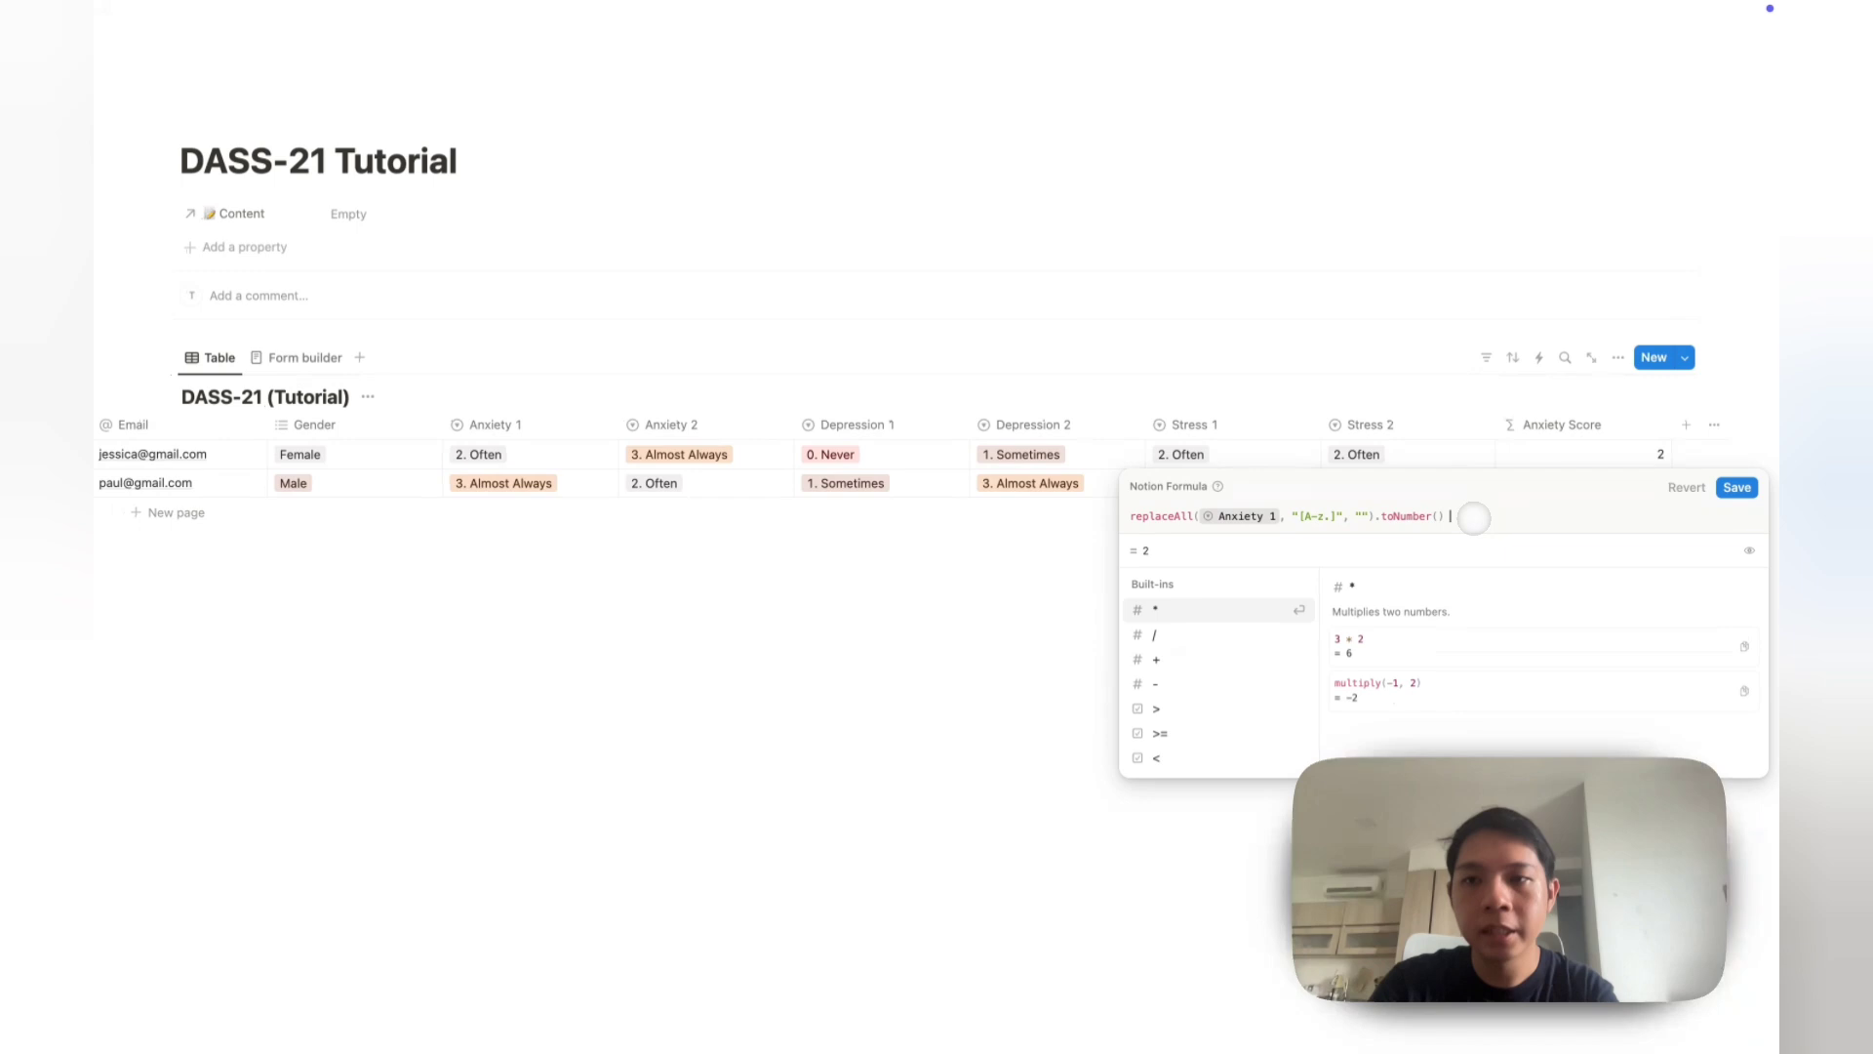
type("+")
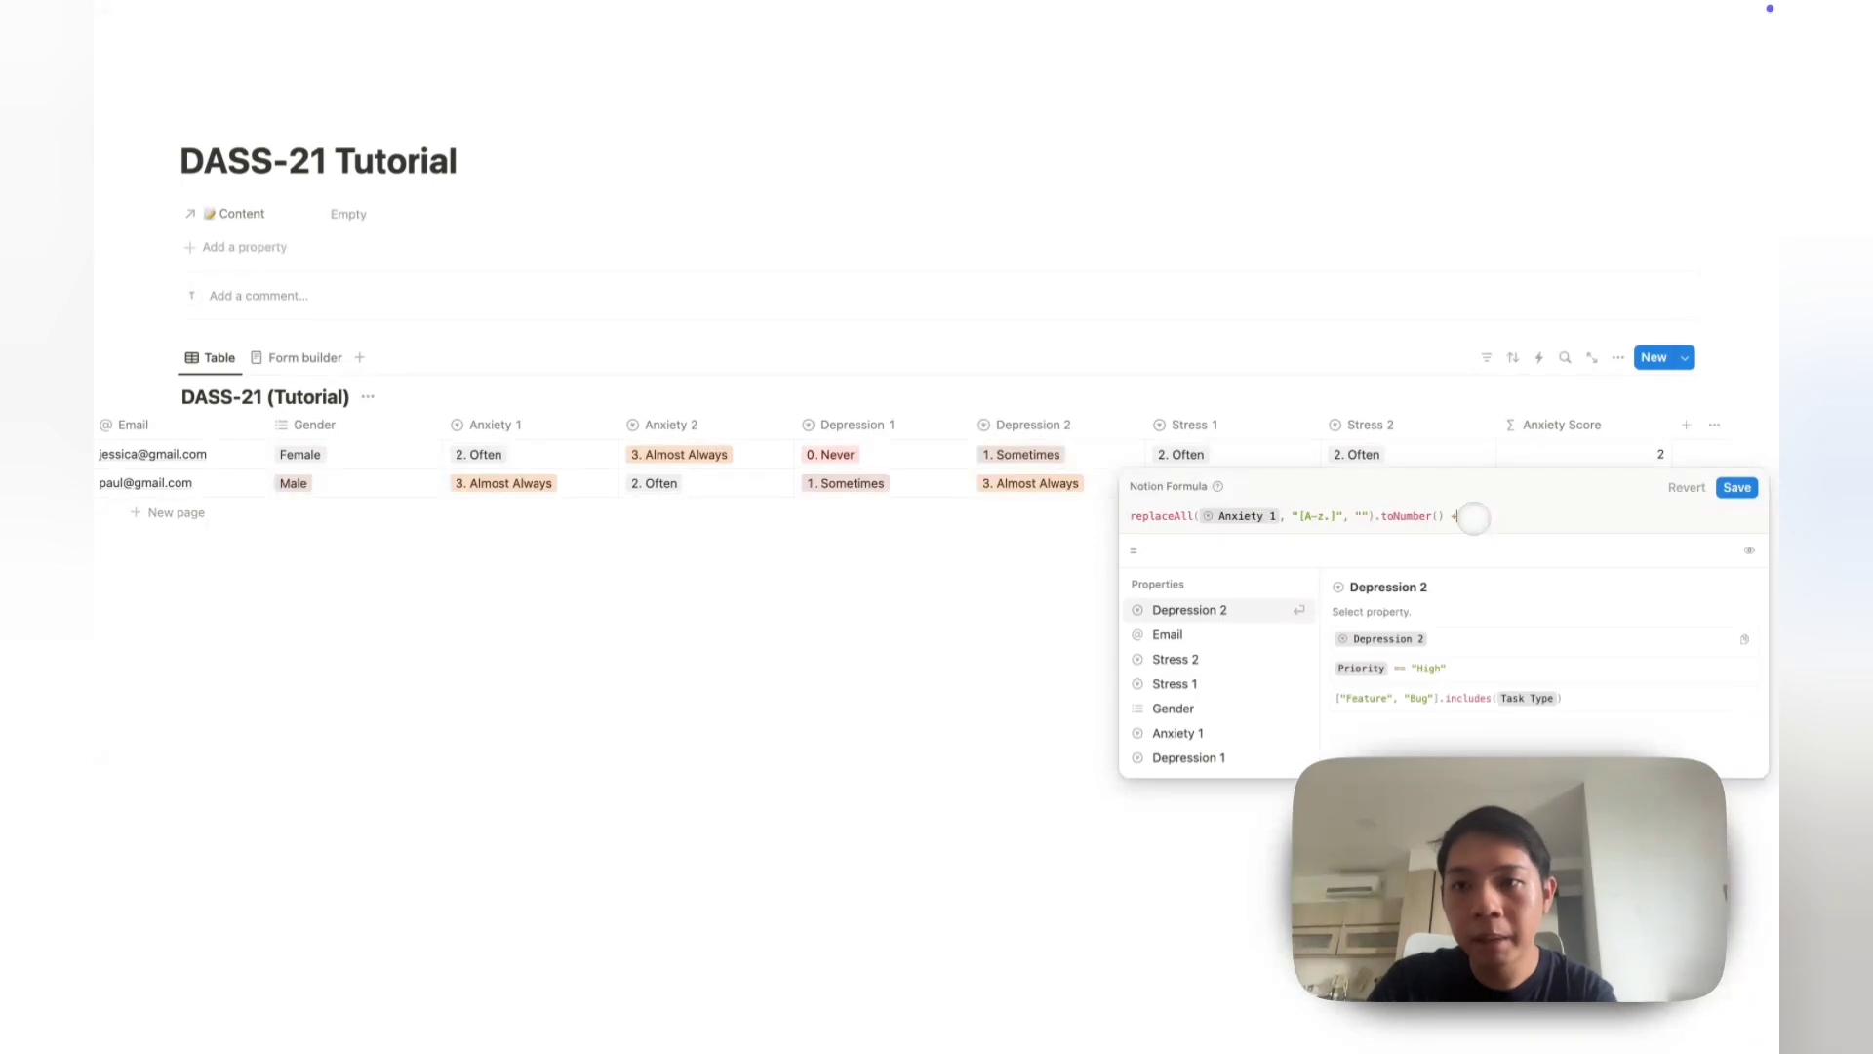
key("shift+Return")
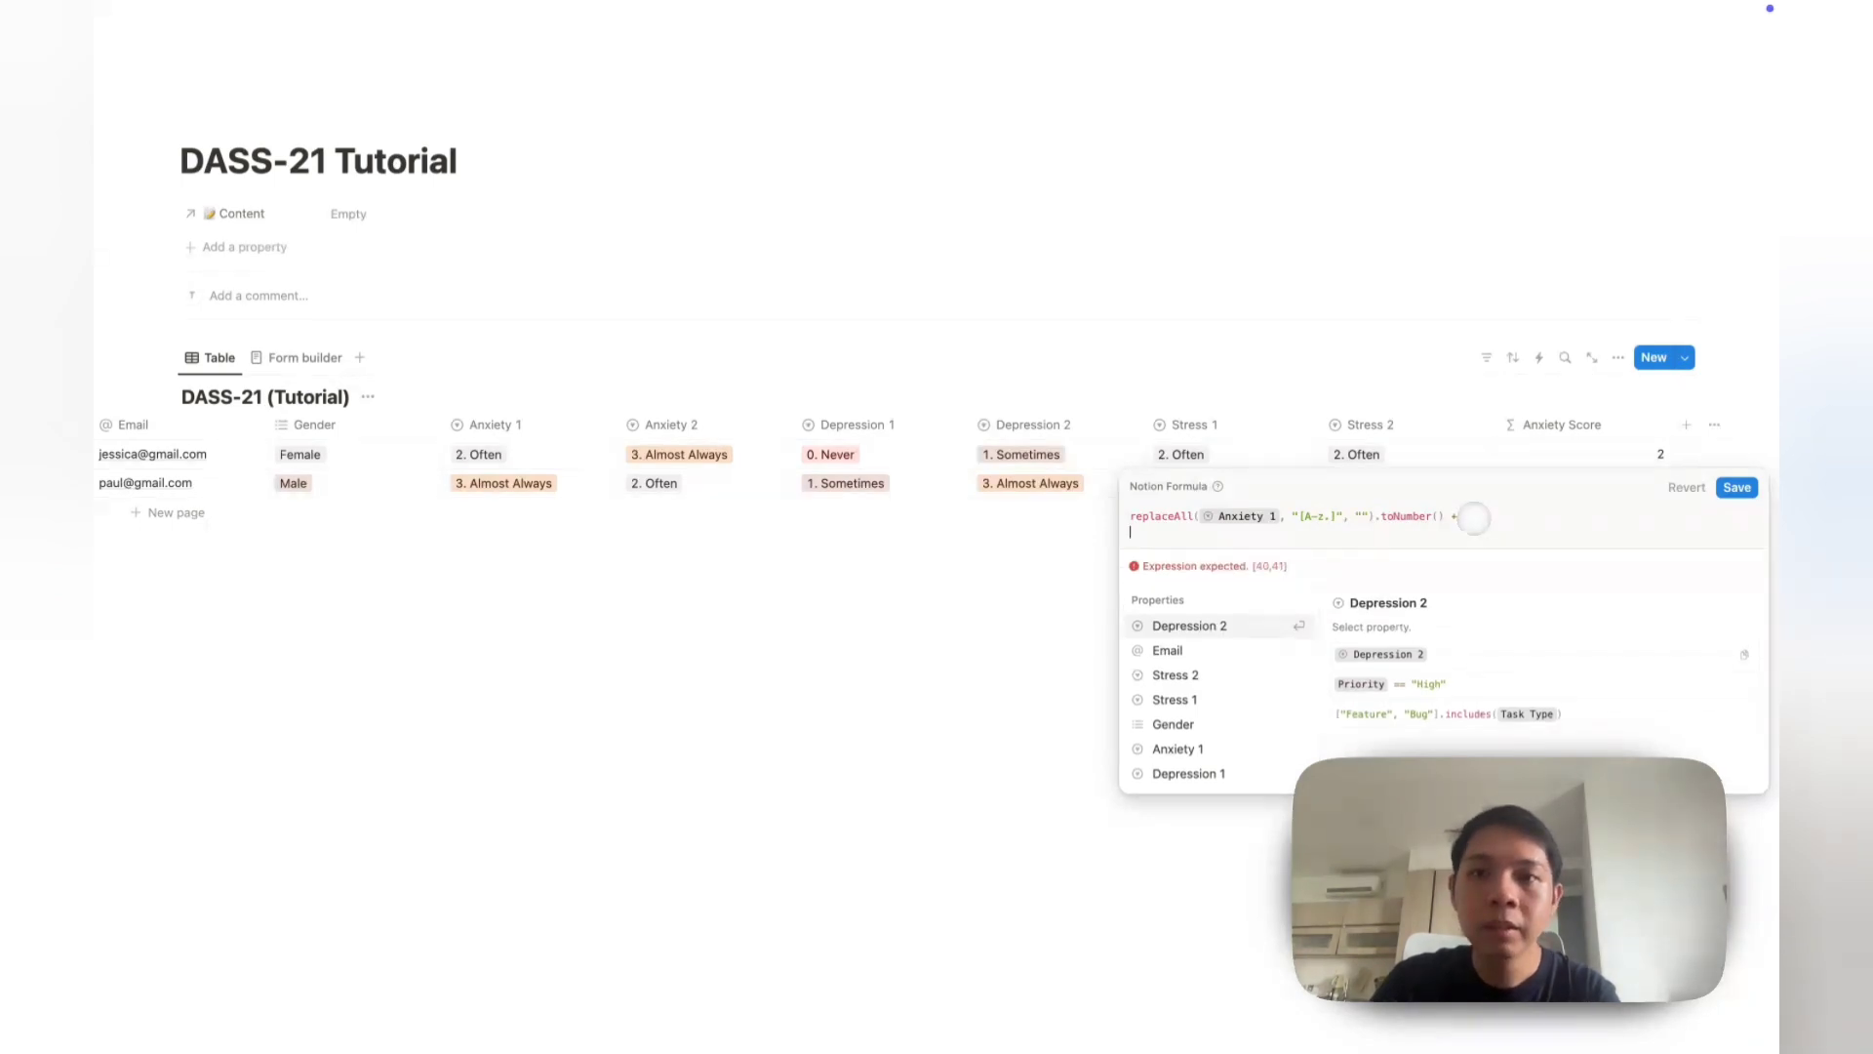
key("super+v")
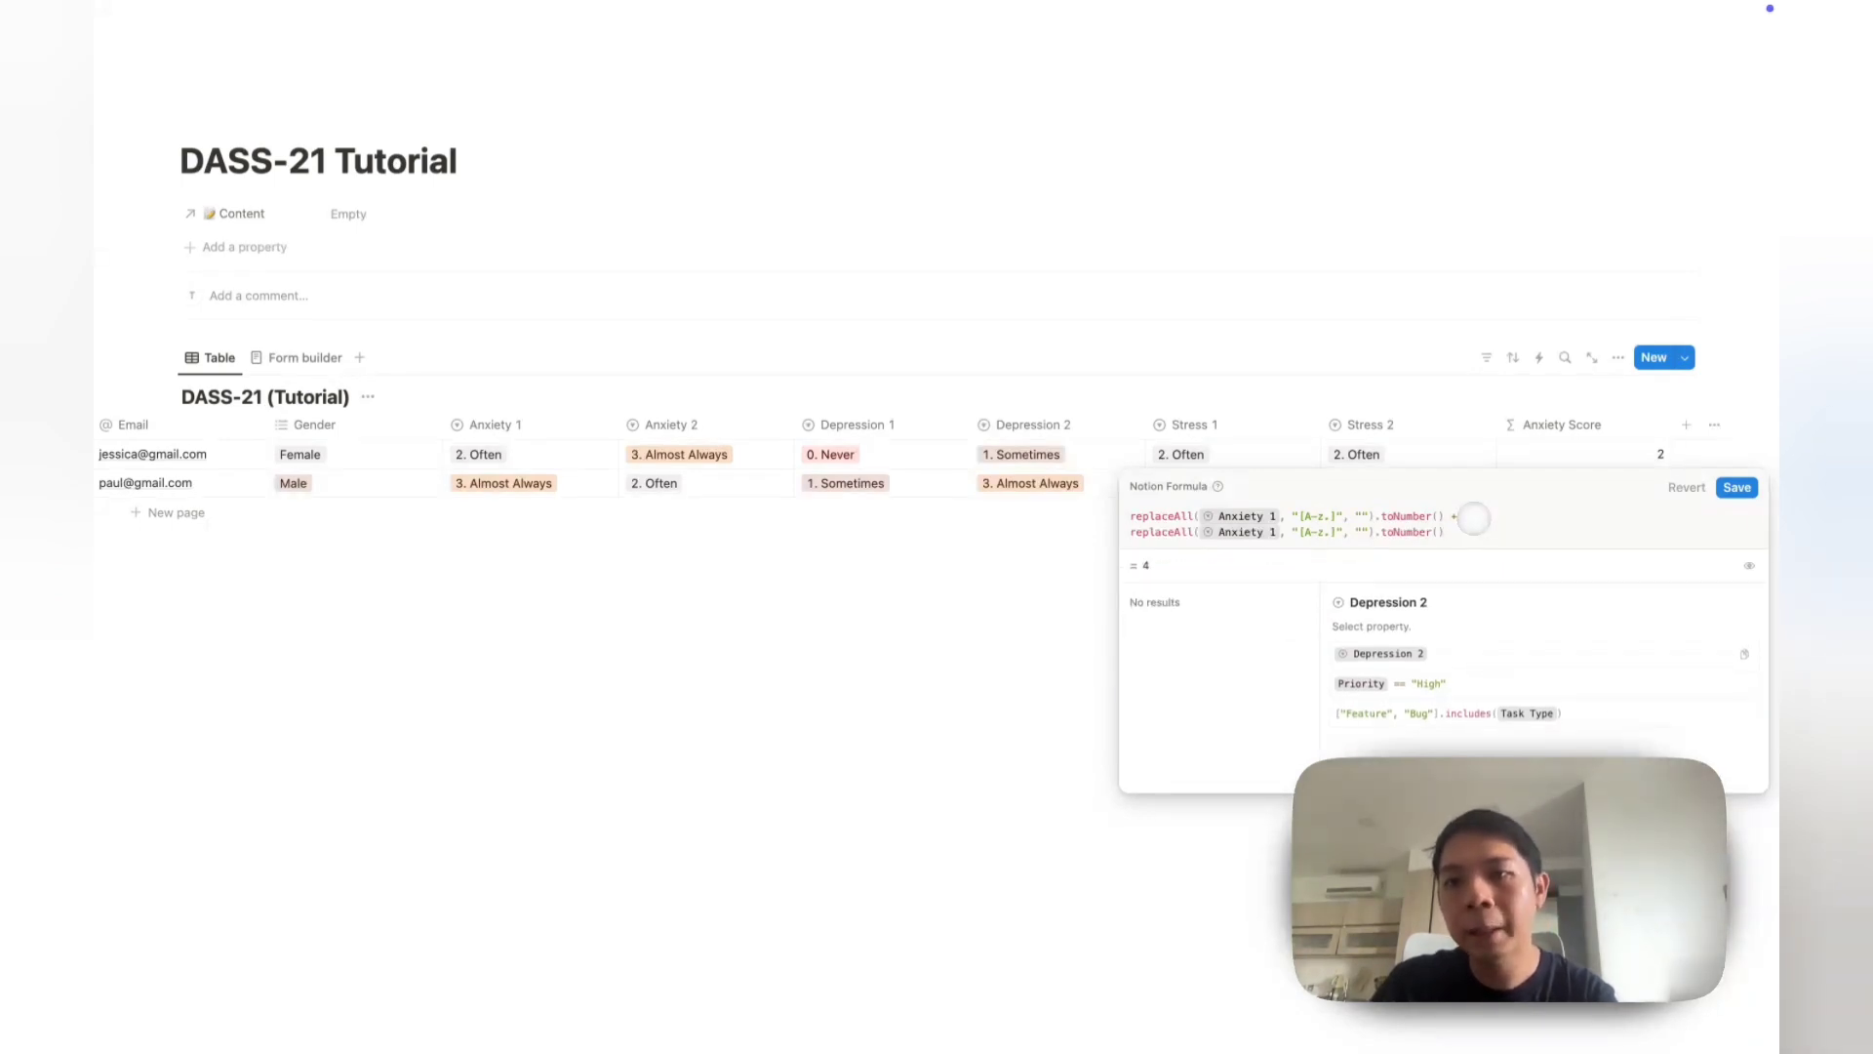
key("BackSpace")
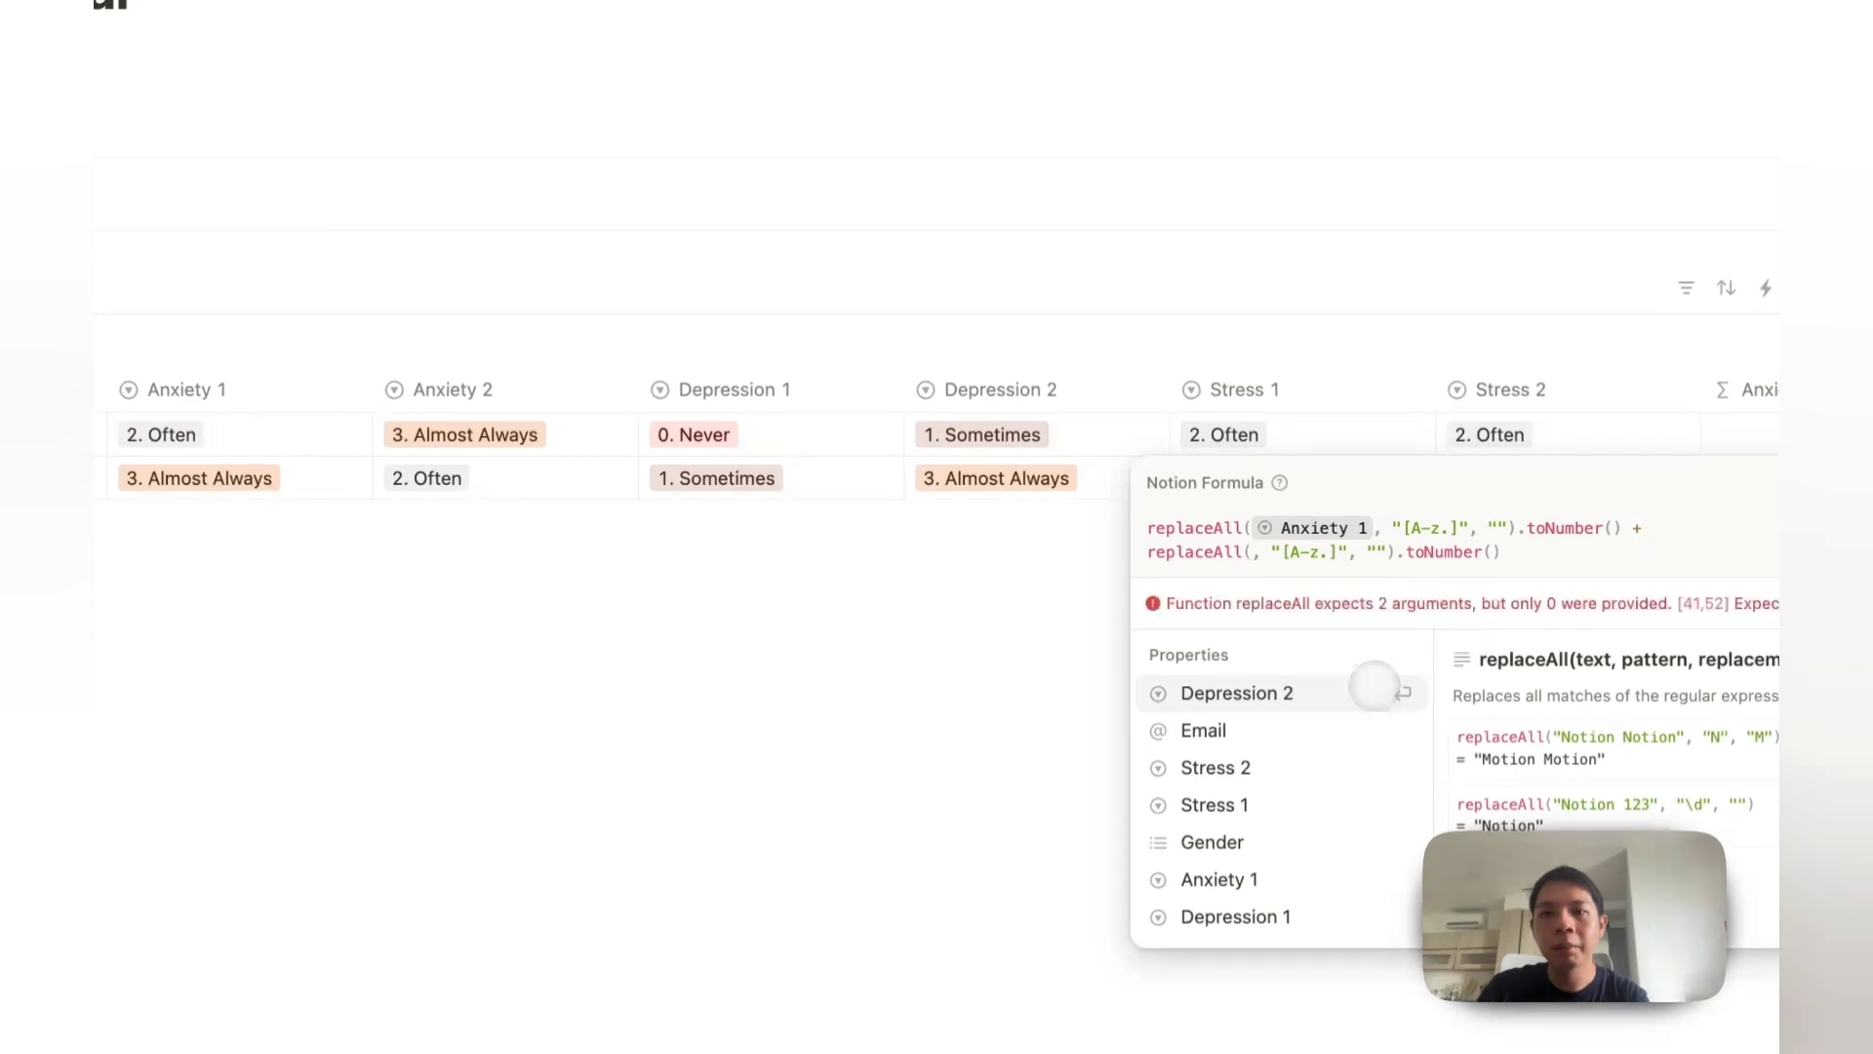
type("anxi")
key("Down")
key("Return")
left_click(1317, 371)
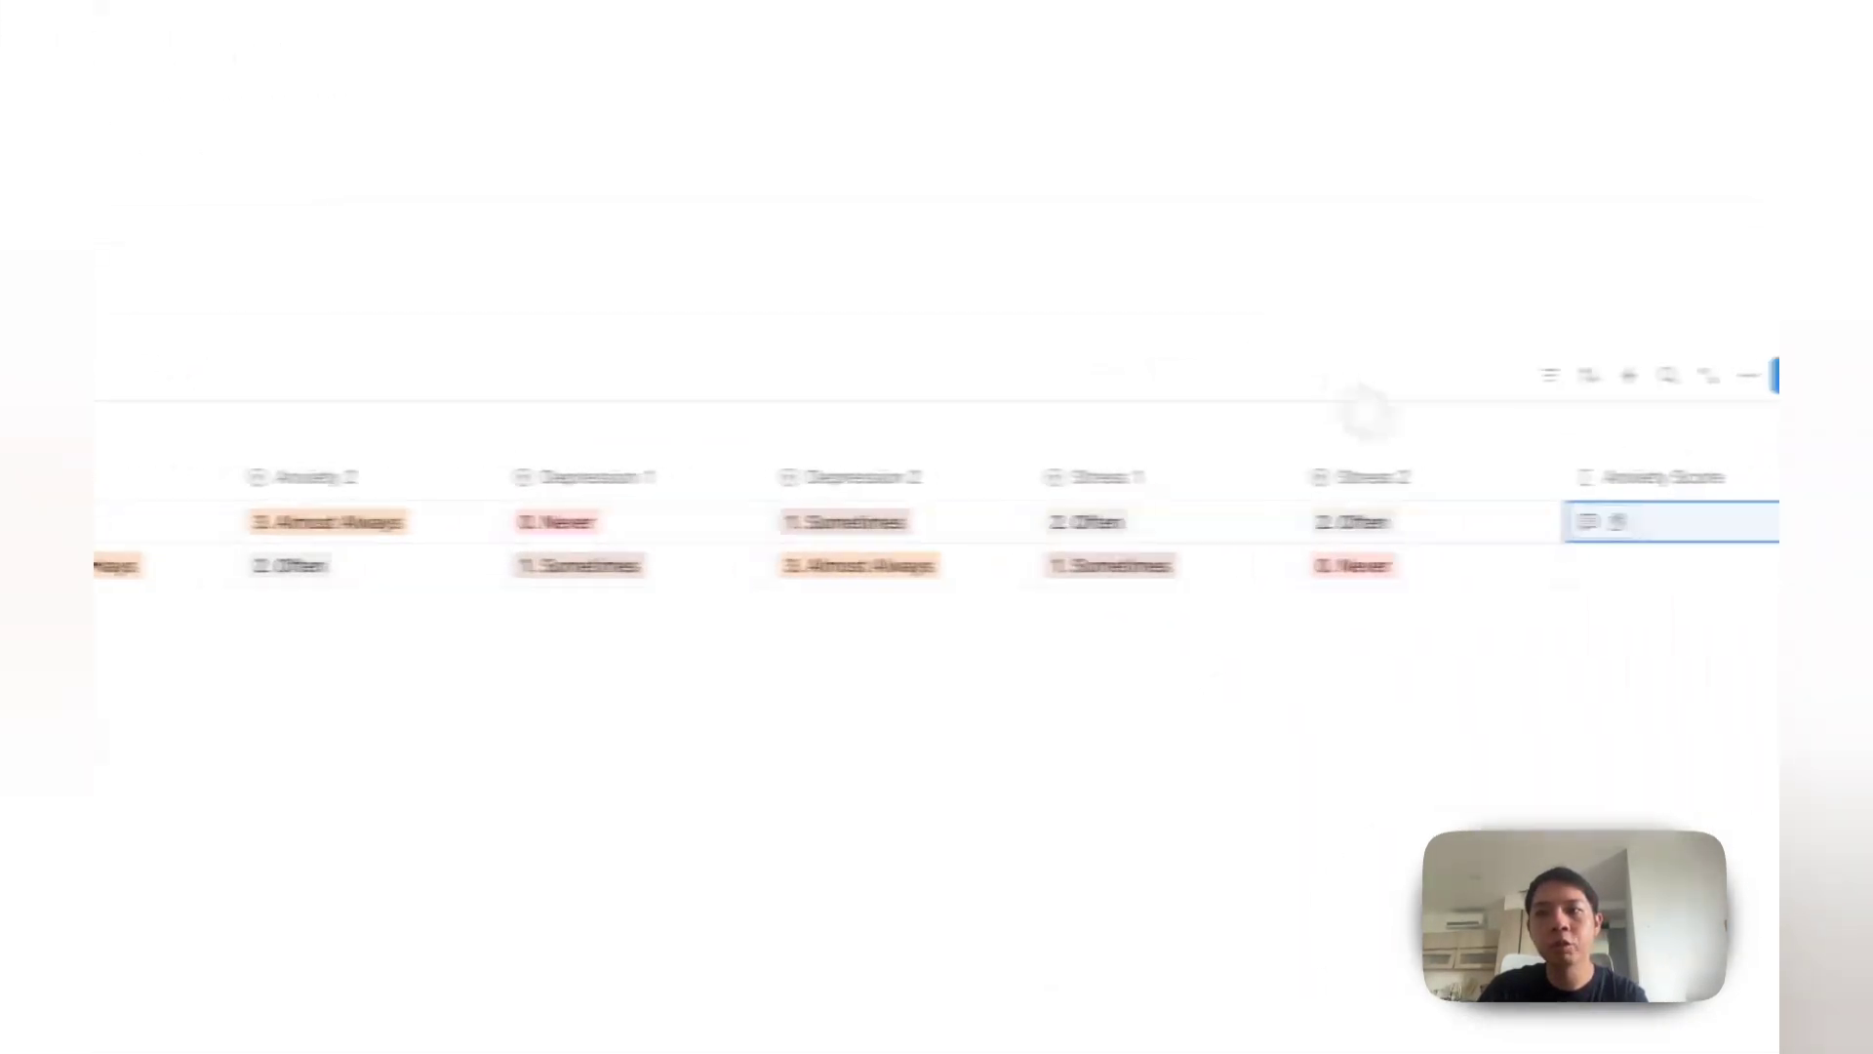
Step: Set row 2's Anxiety 2 answer to 0. Never
left_click(546, 500)
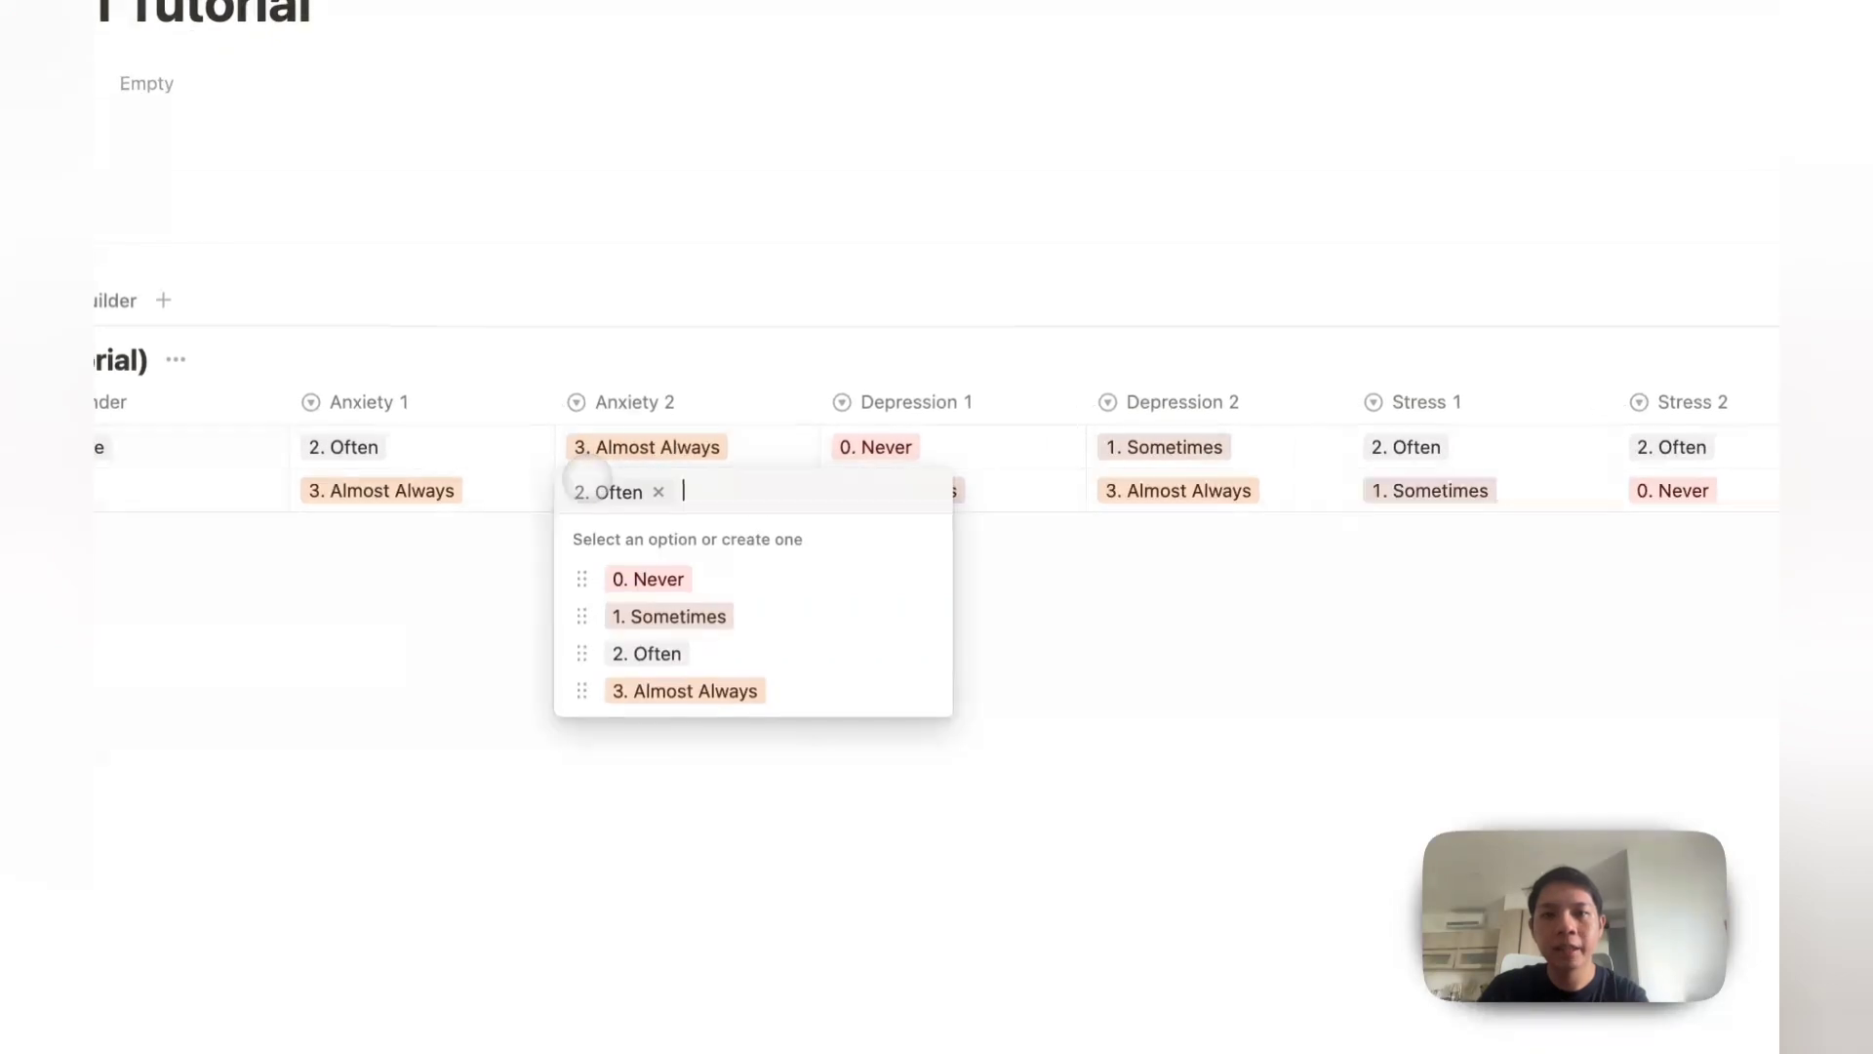
left_click(567, 587)
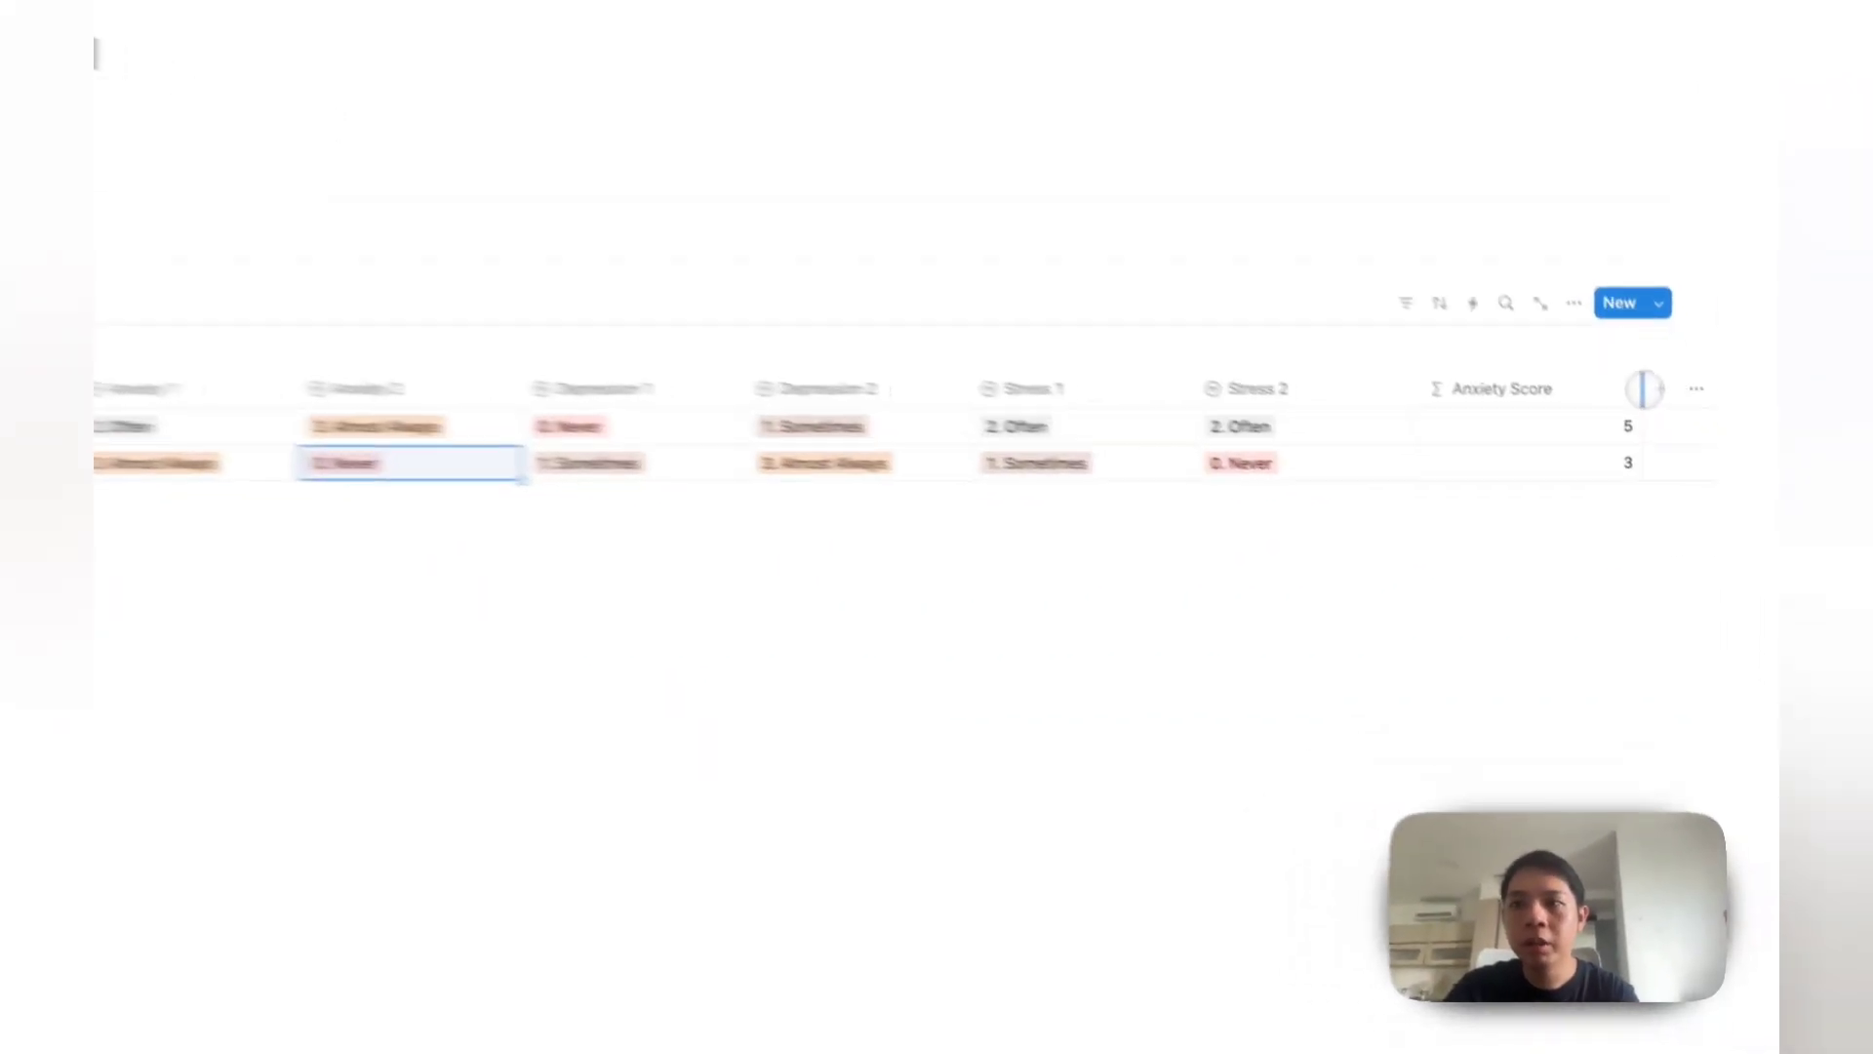
left_click(1522, 388)
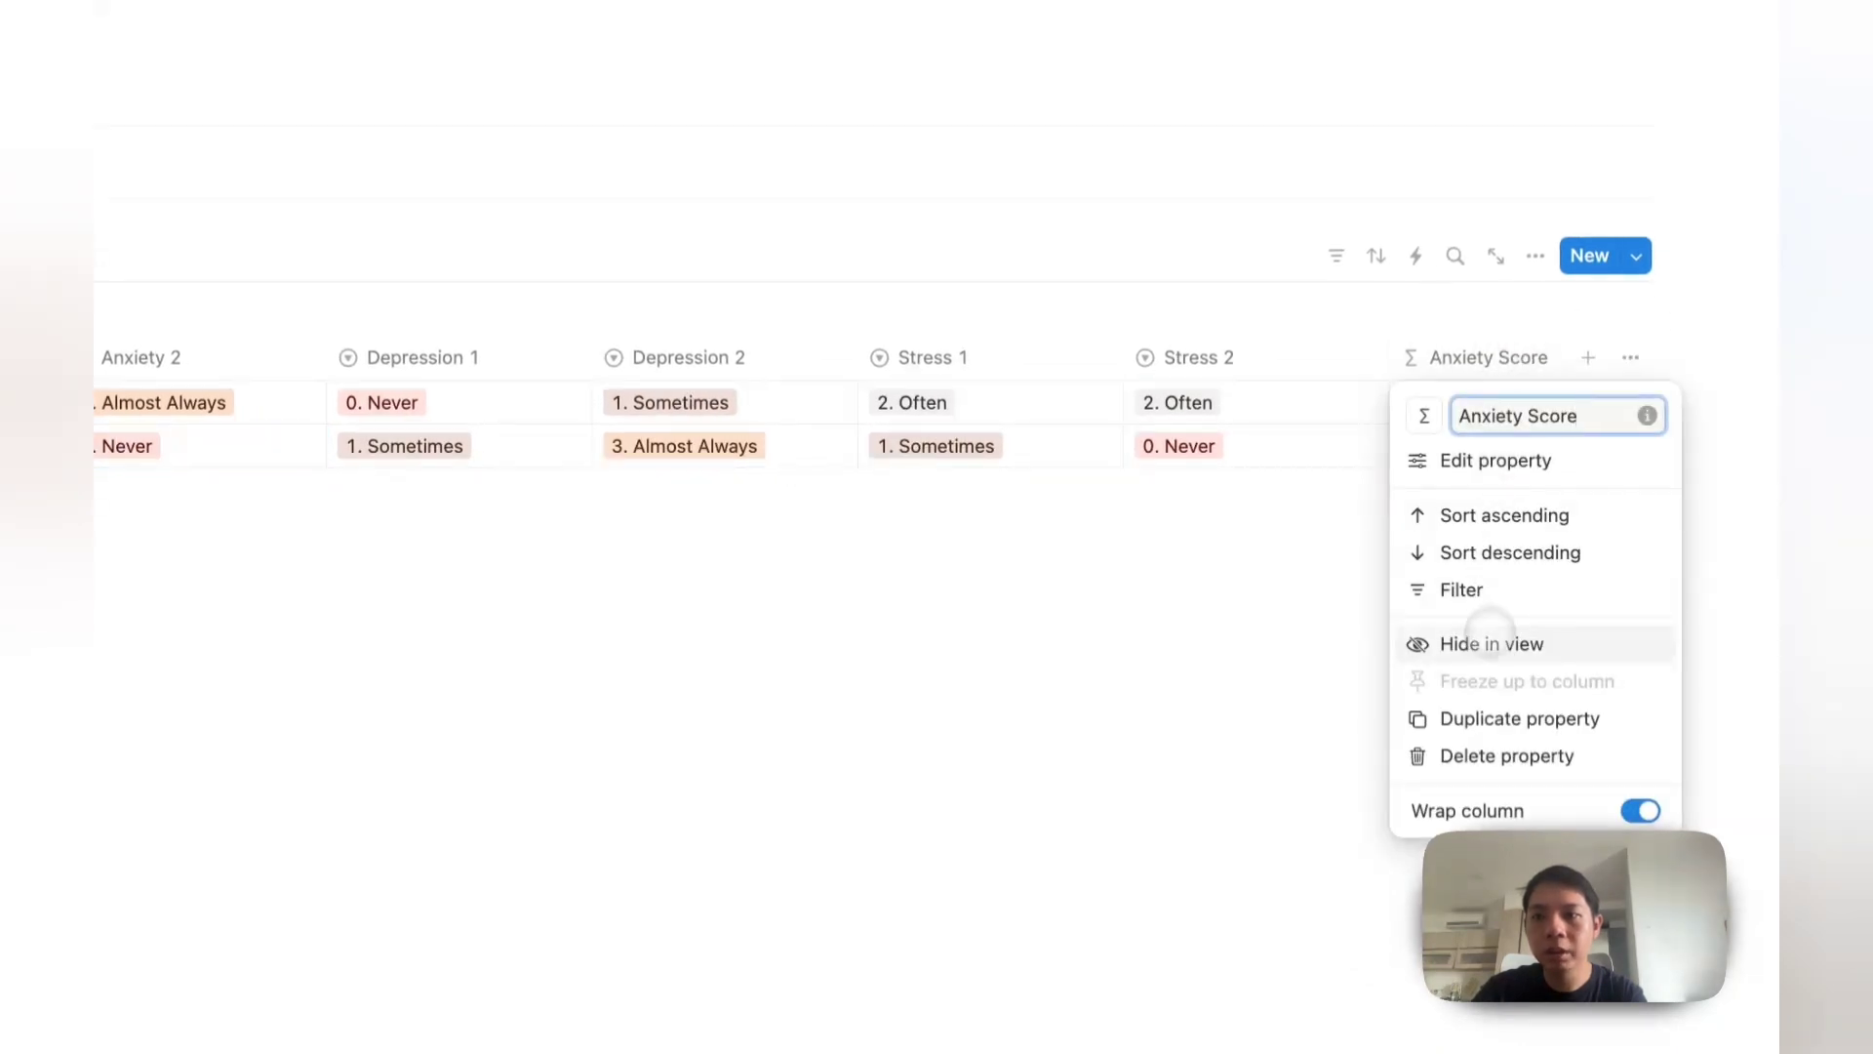
Step: Duplicate the Anxiety Score property and rename the copy Depression Score
left_click(1503, 718)
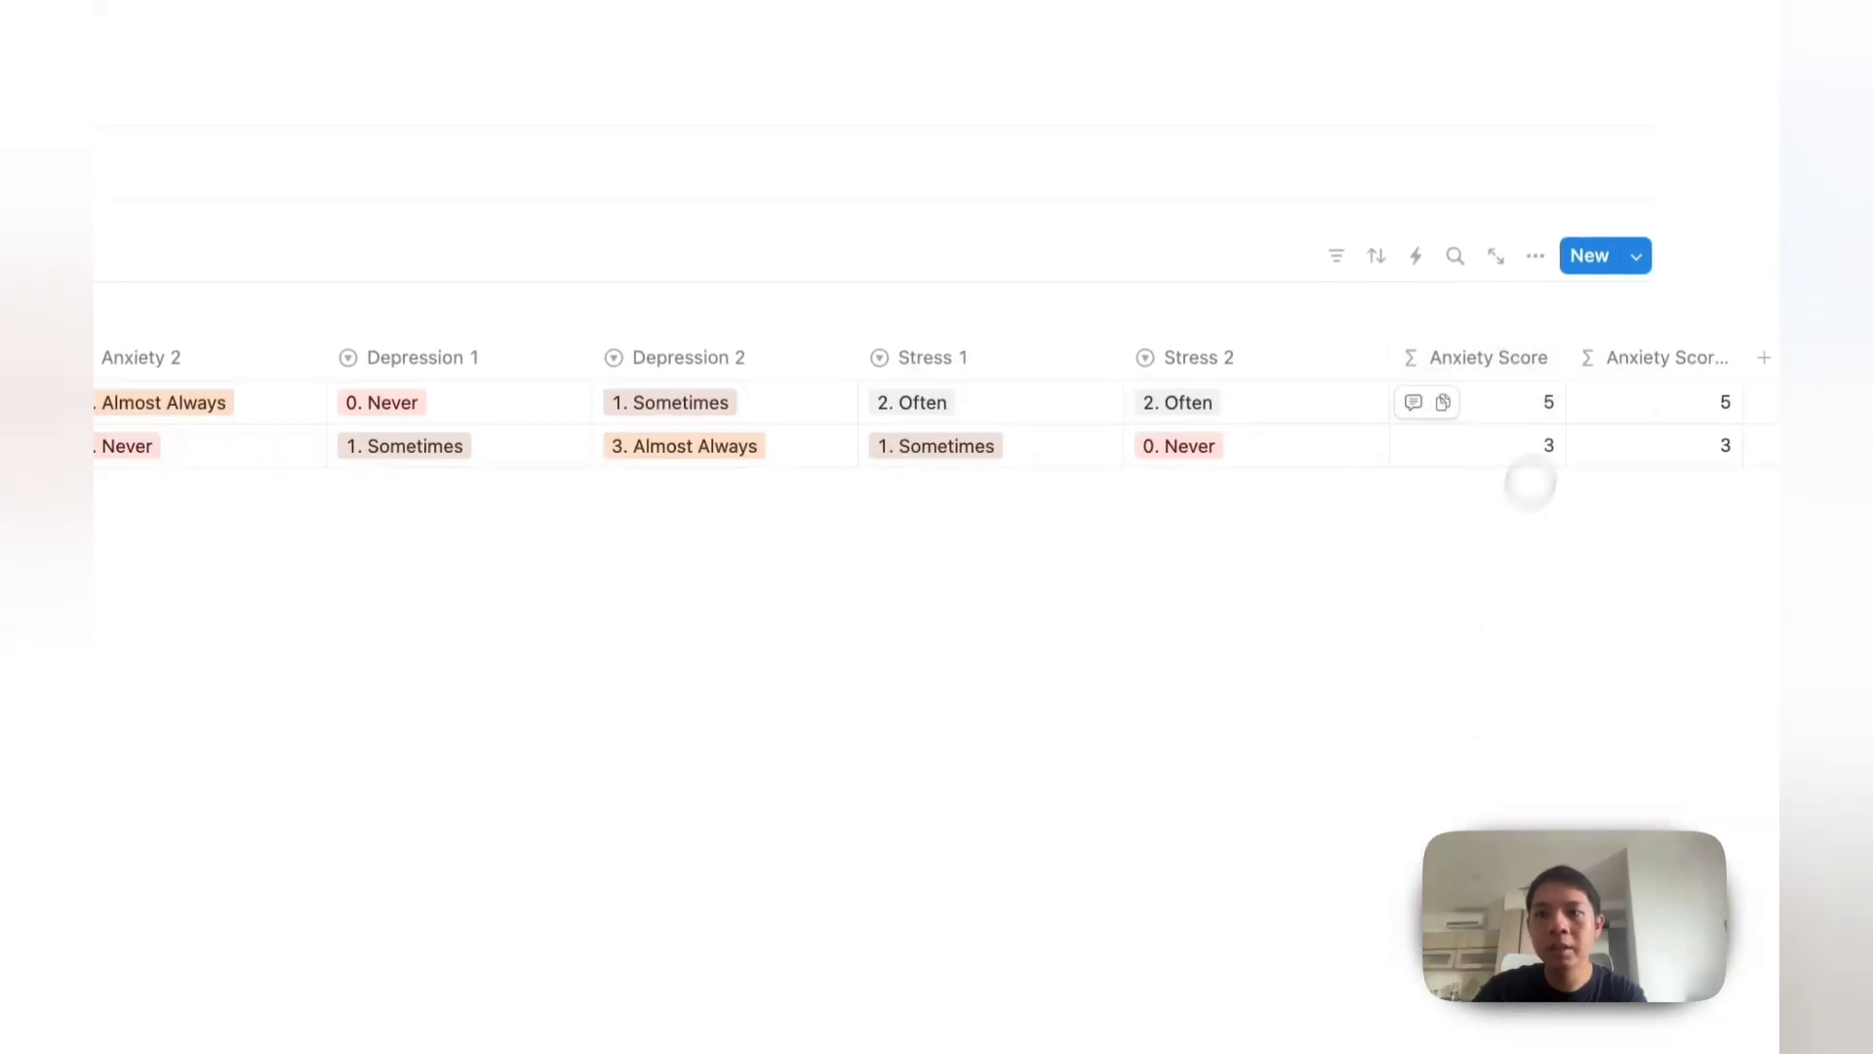
left_click(1618, 357)
type("D")
type("epressio")
type("n Score")
key("Return")
Step: Replace the Depression Score formula with a copy of the Anxiety Score formula
left_click(1665, 410)
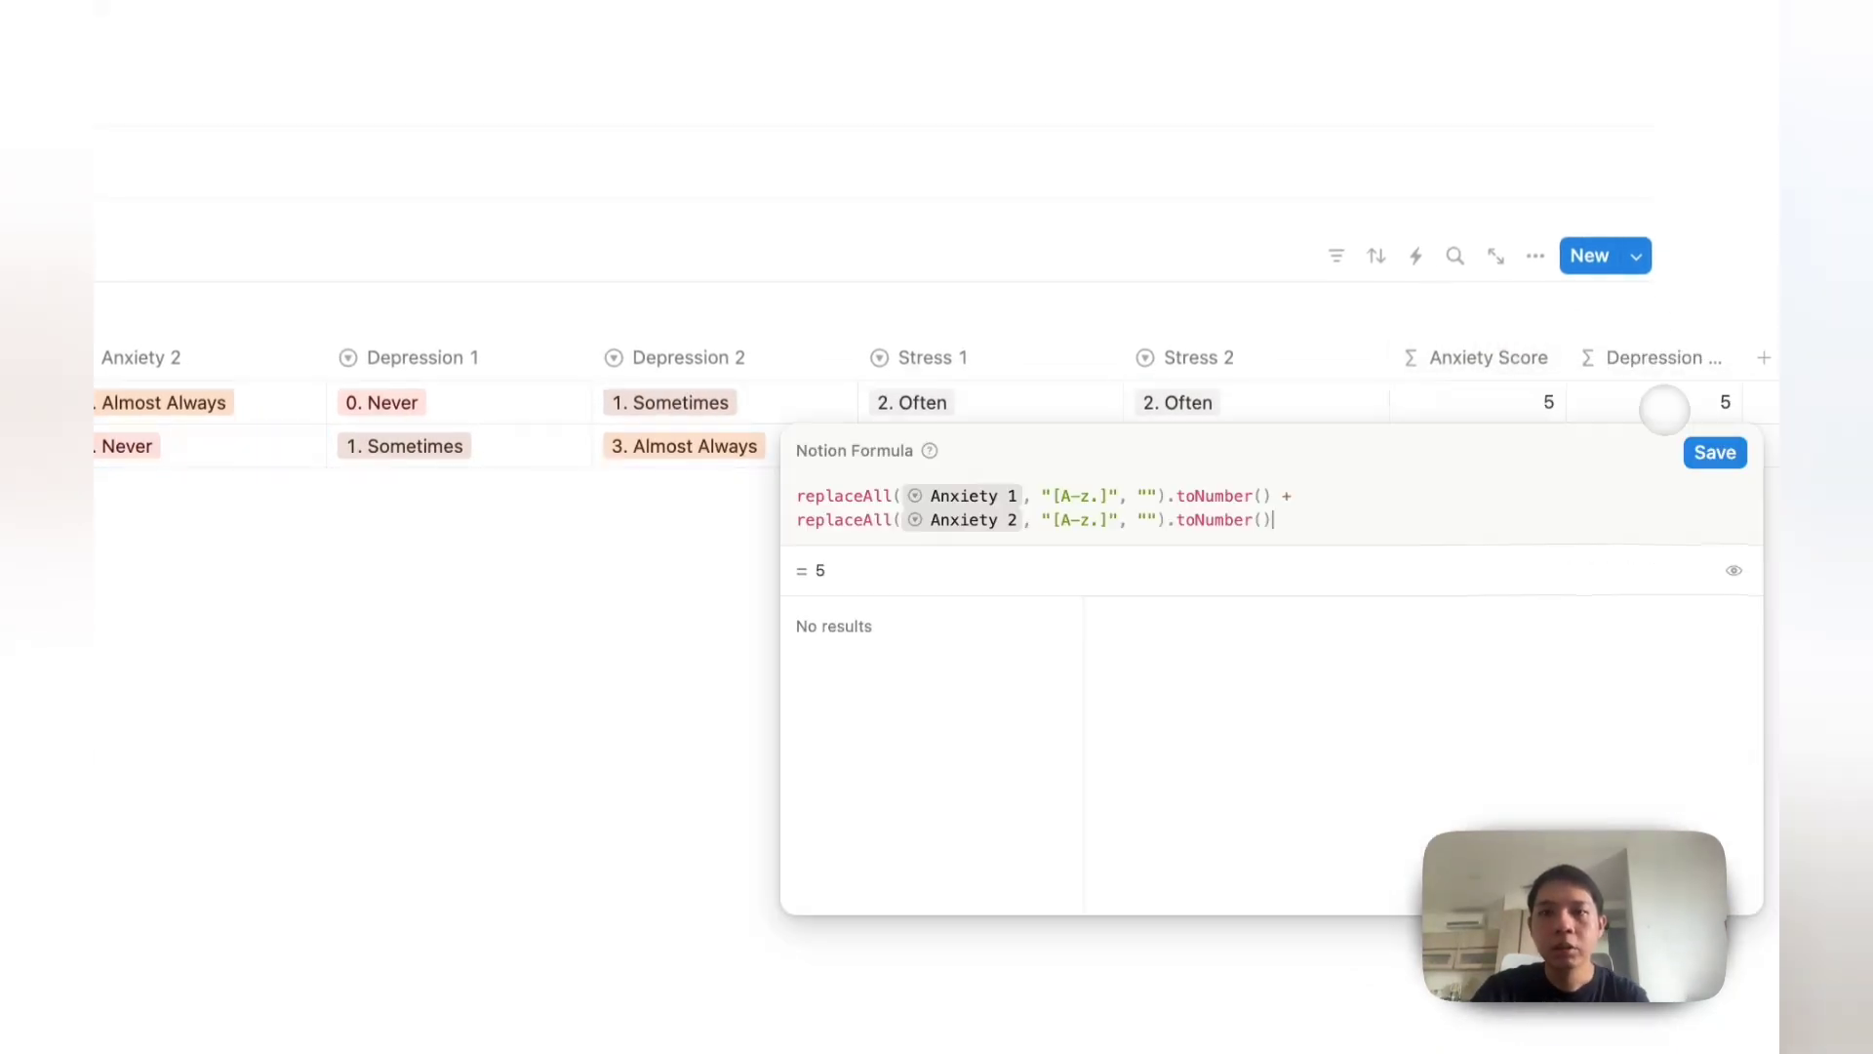
key("super+a")
type("dep")
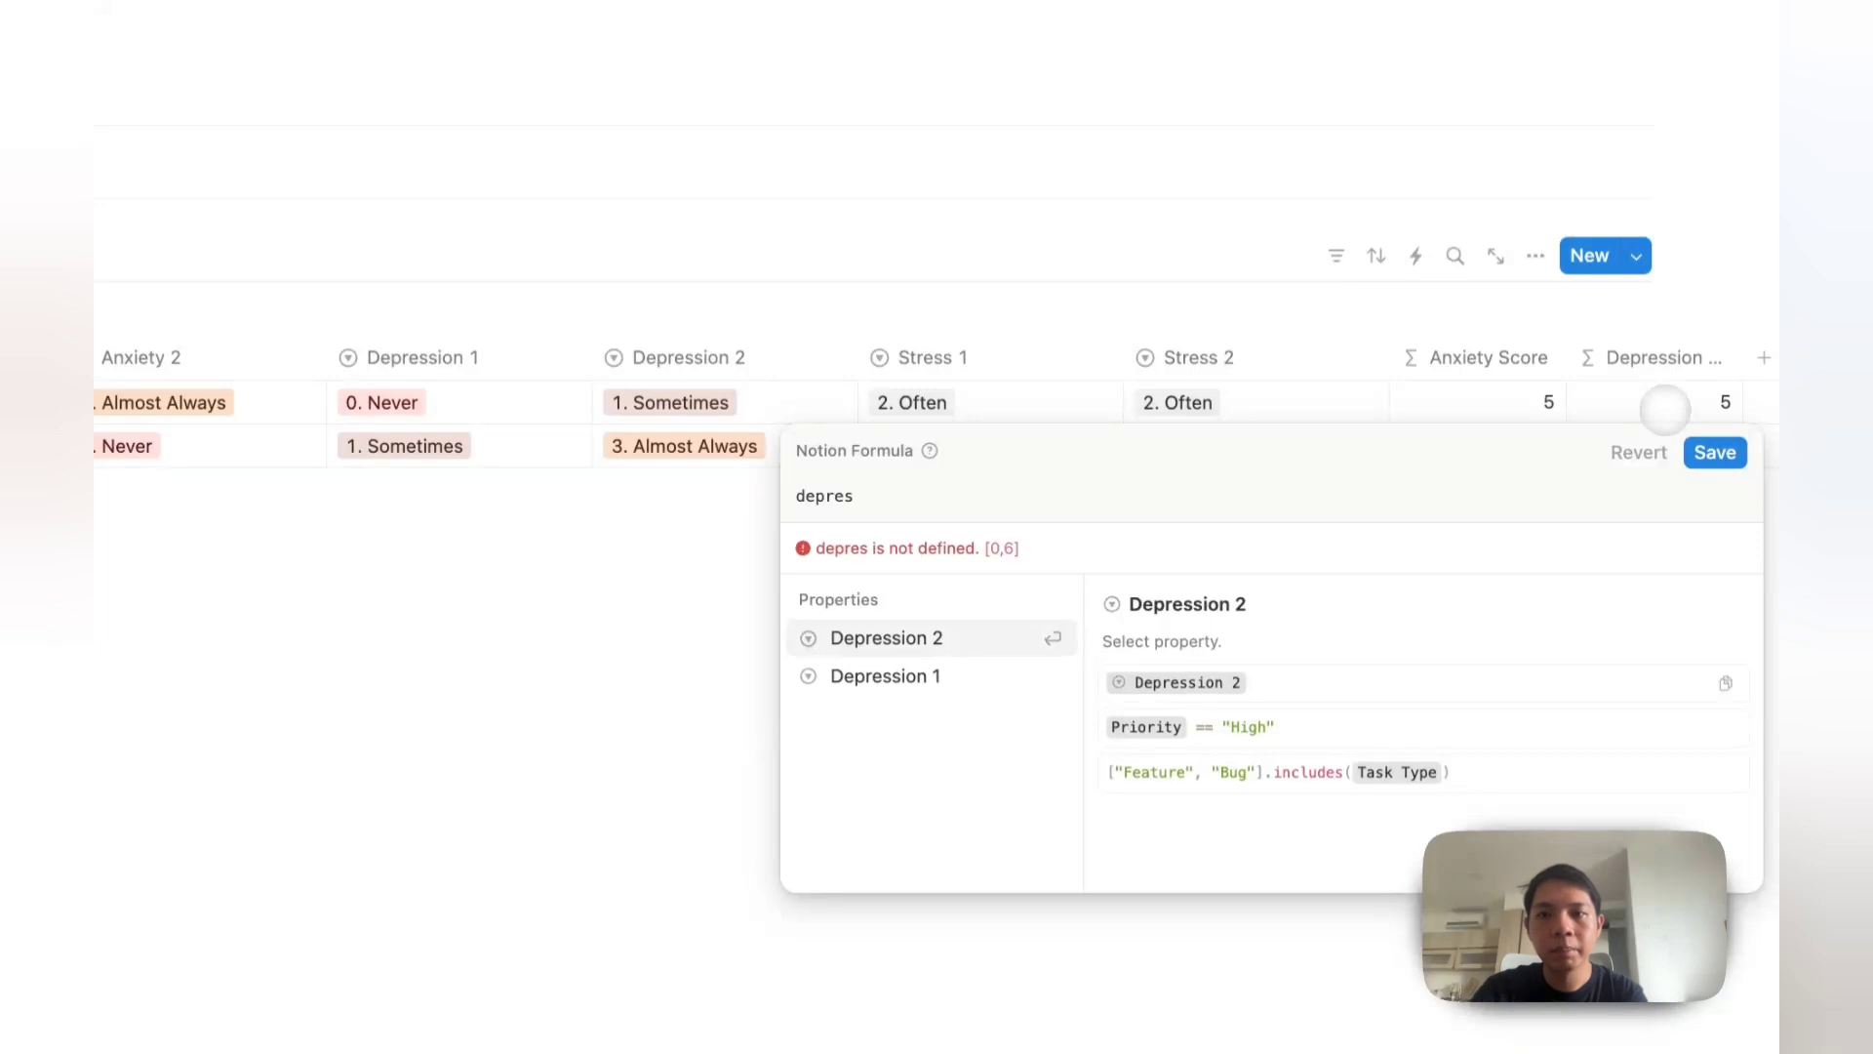
type("5")
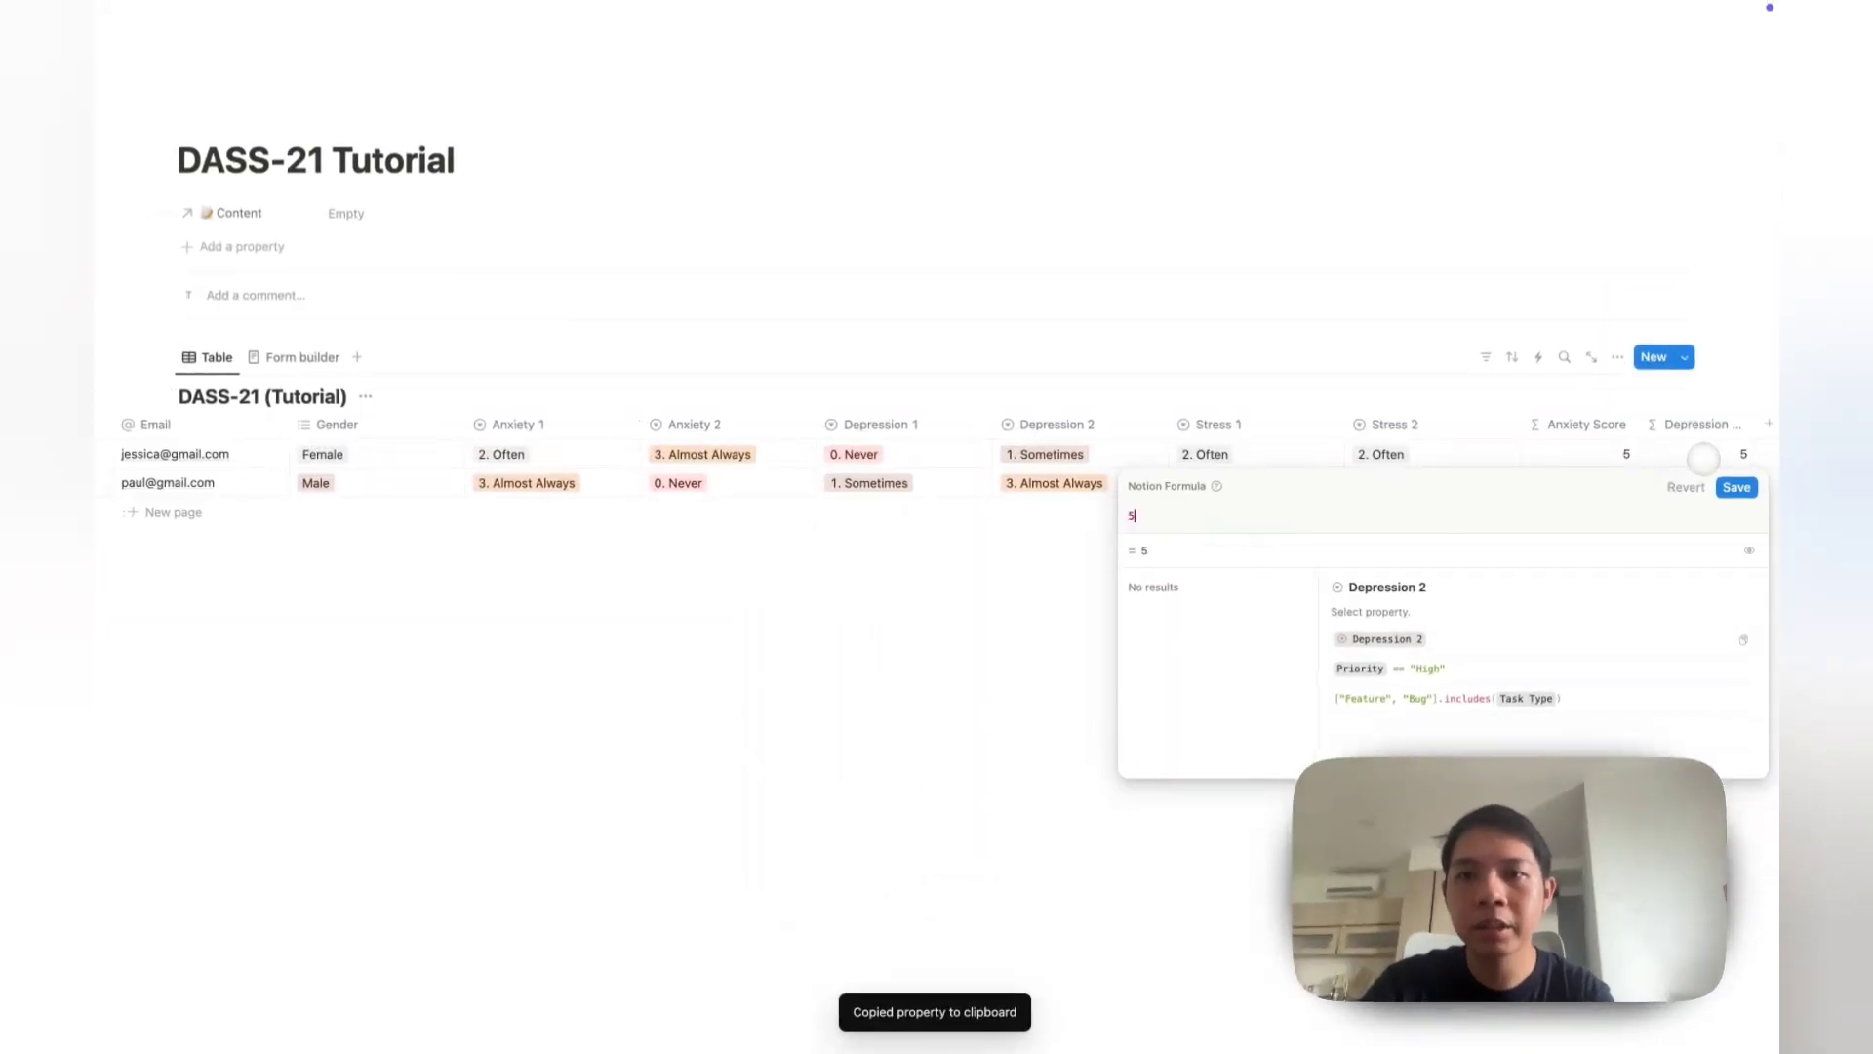
key("BackSpace")
left_click(1555, 455)
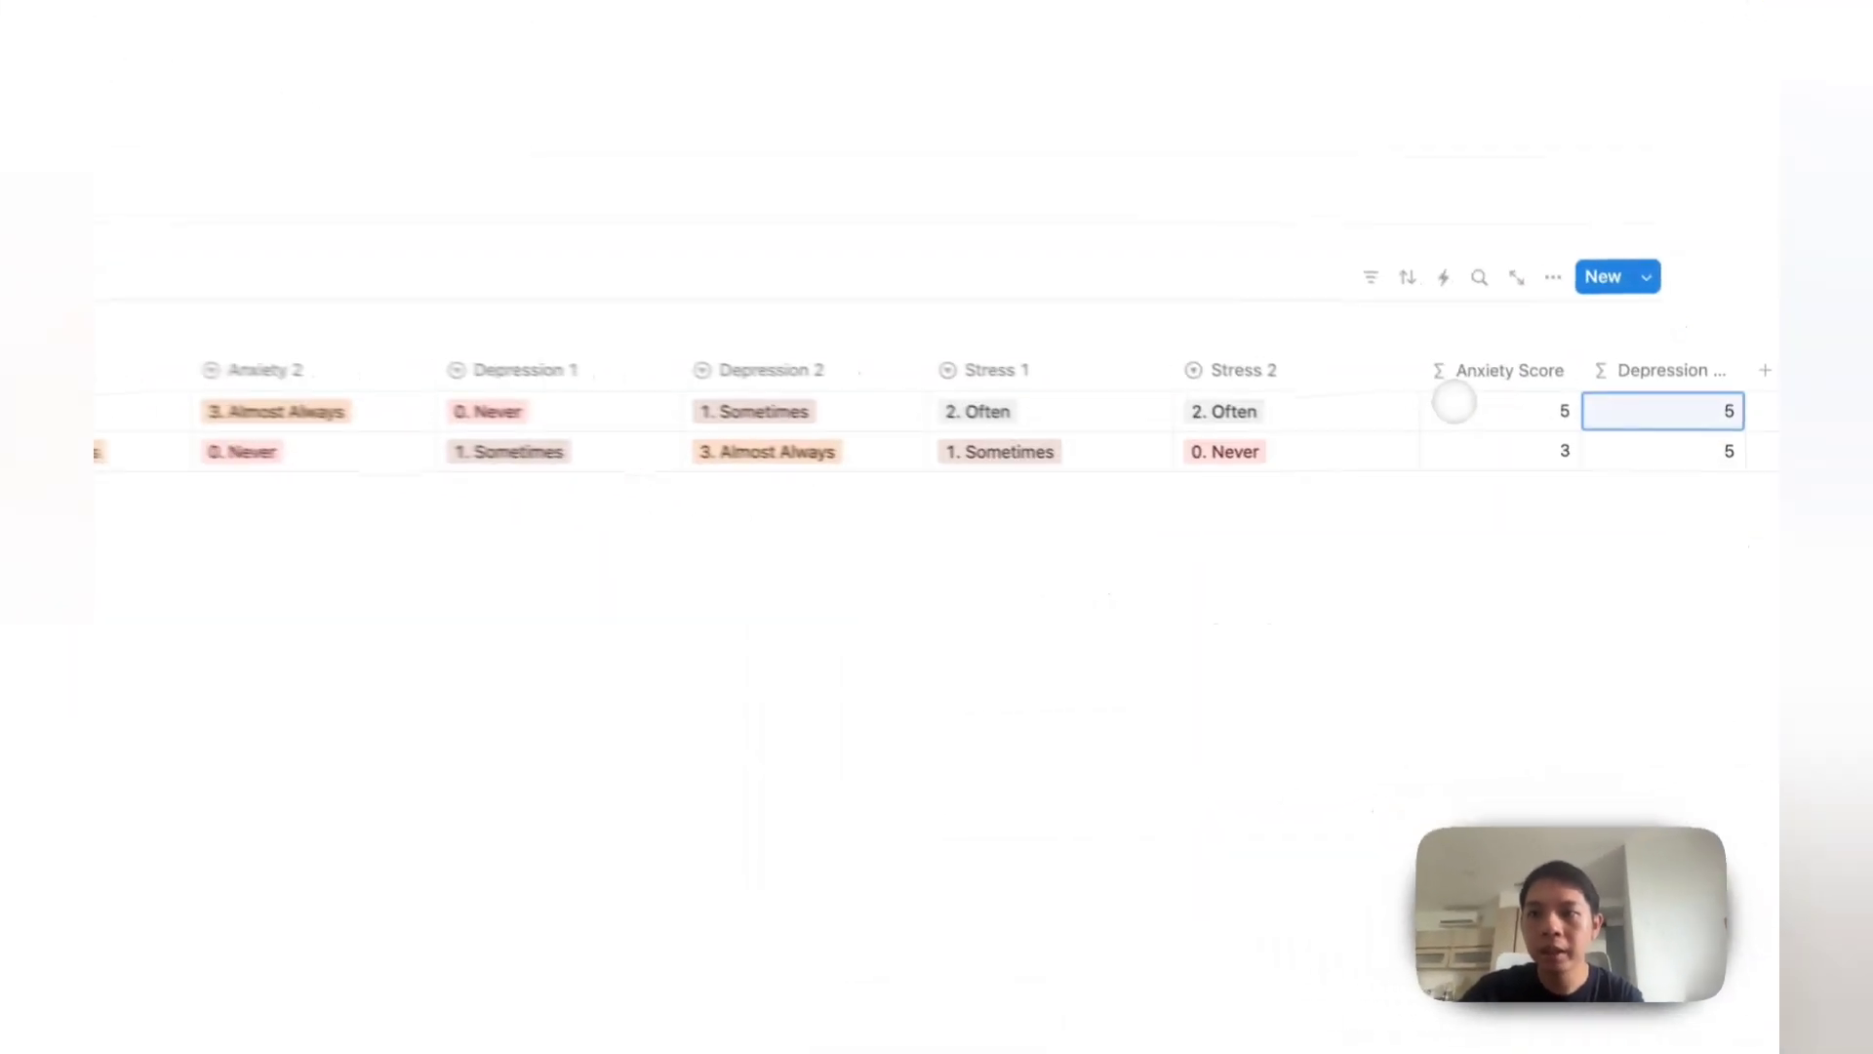
left_click(1559, 456)
key("super+a")
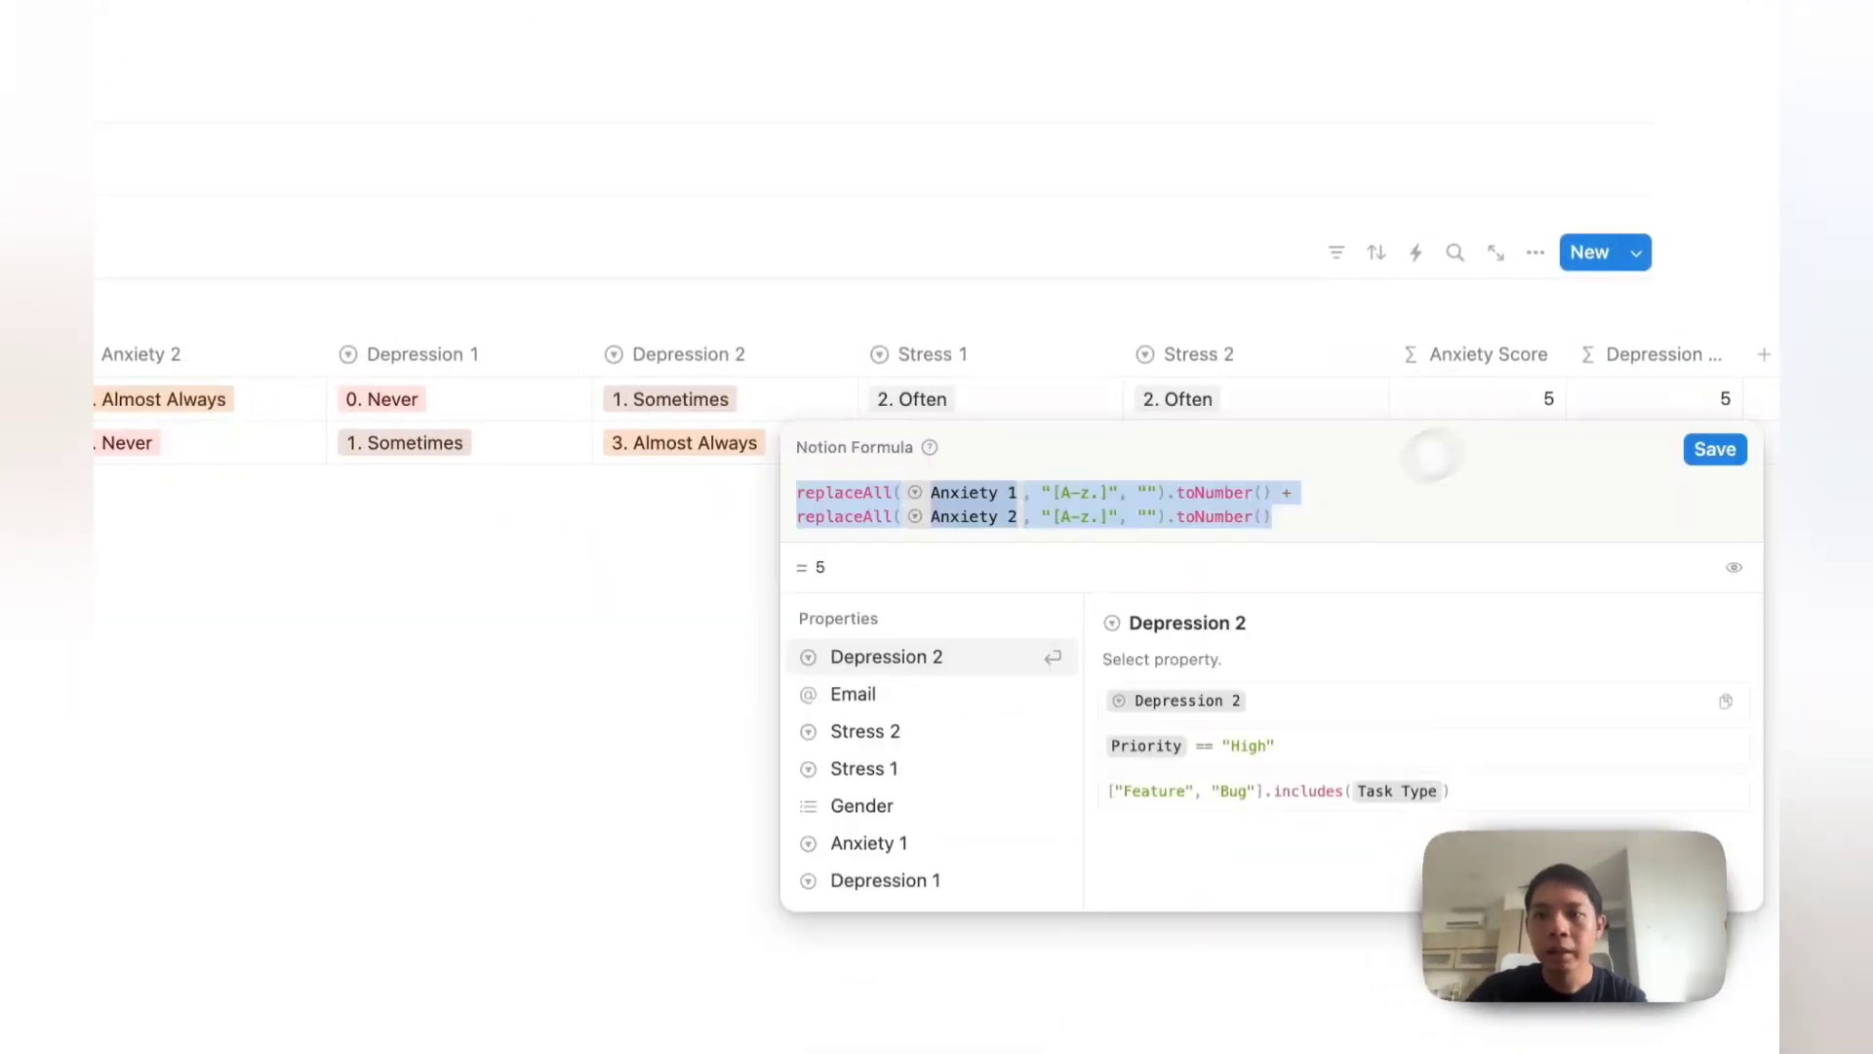
key("Escape")
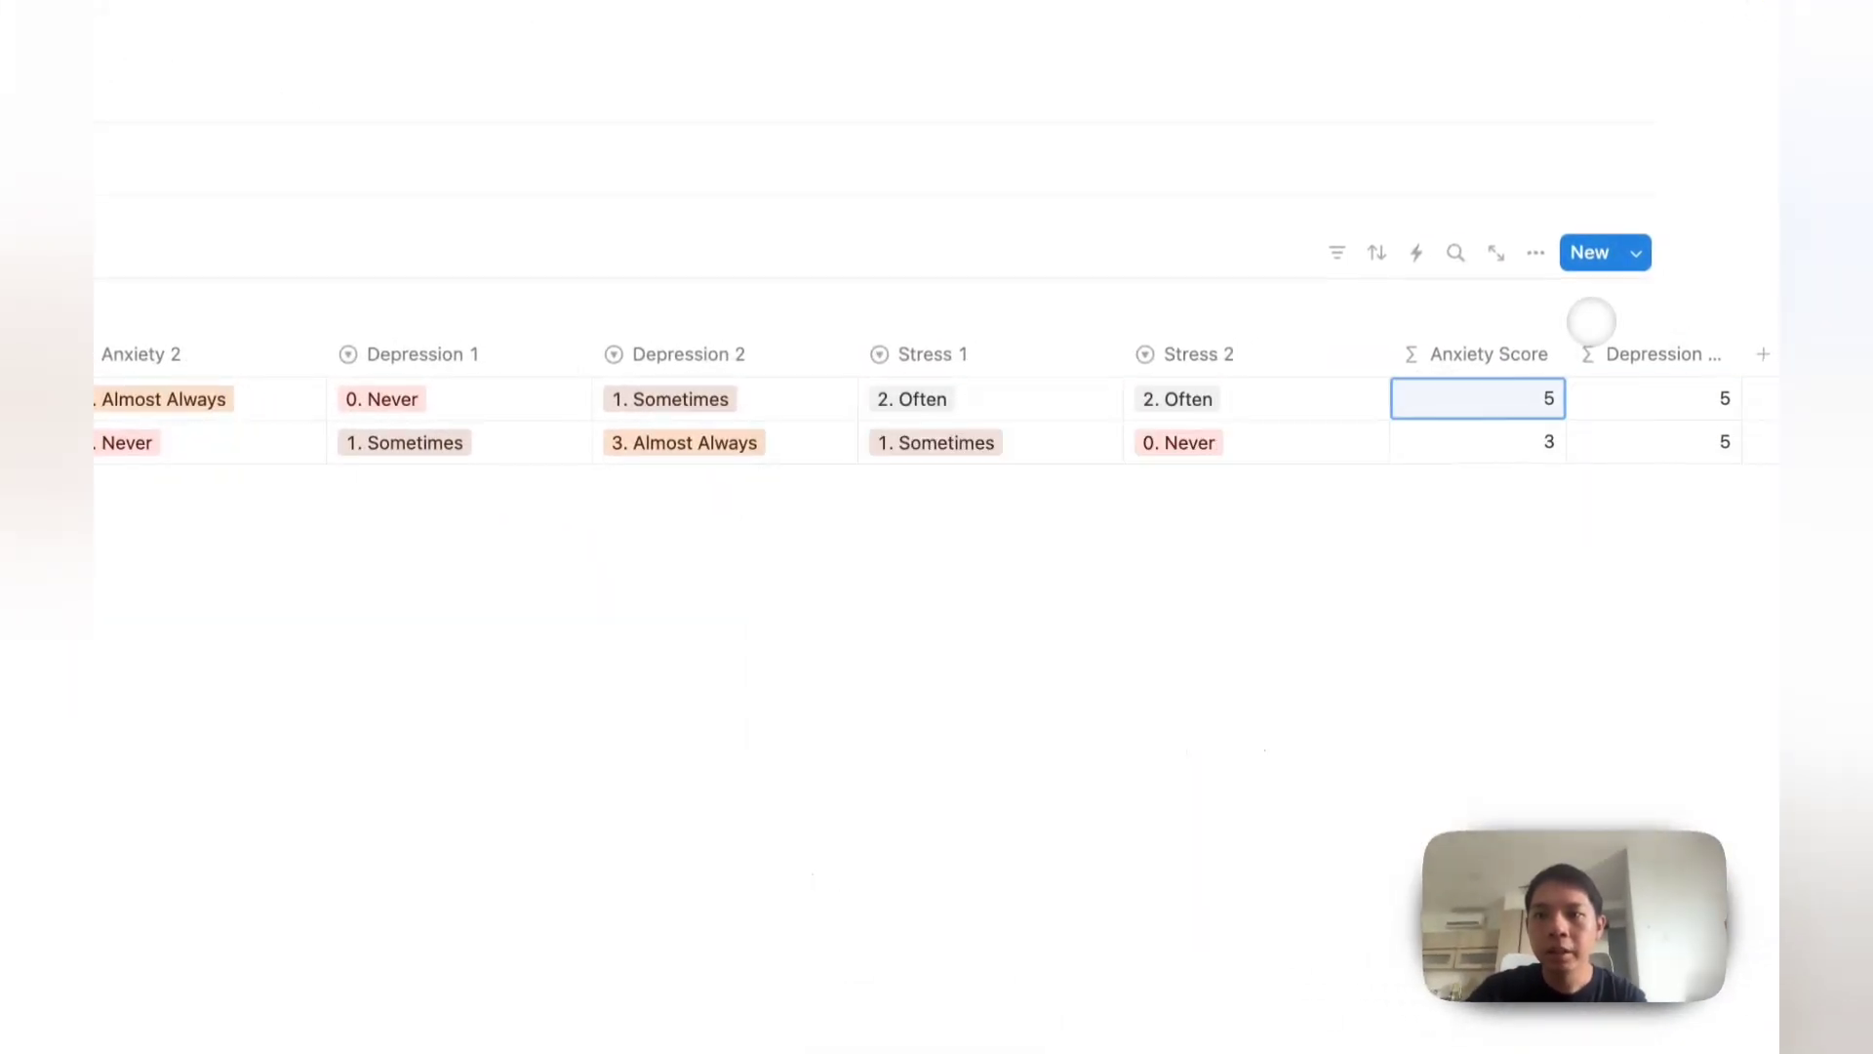
left_click(1656, 393)
key("BackSpace")
key("super+v")
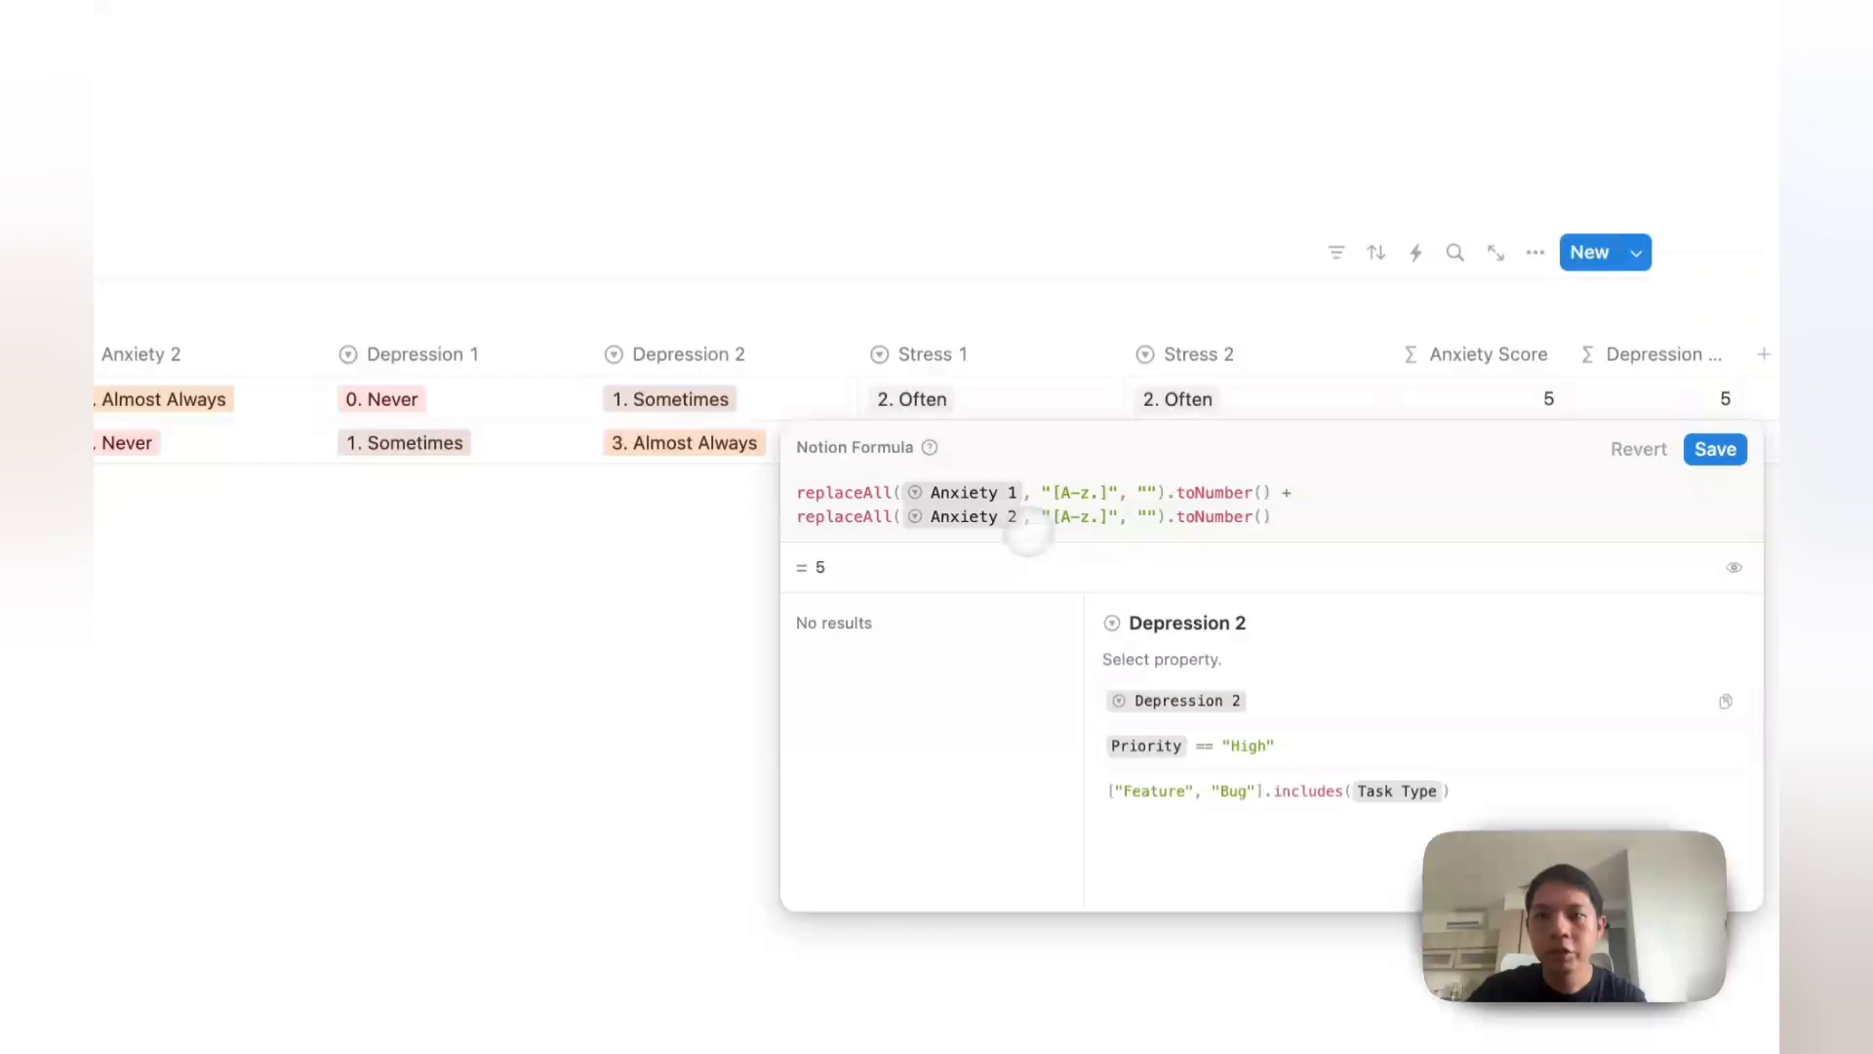
Step: Swap the Anxiety 1 and Anxiety 2 references for Depression 1 and Depression 2
left_click(1091, 493)
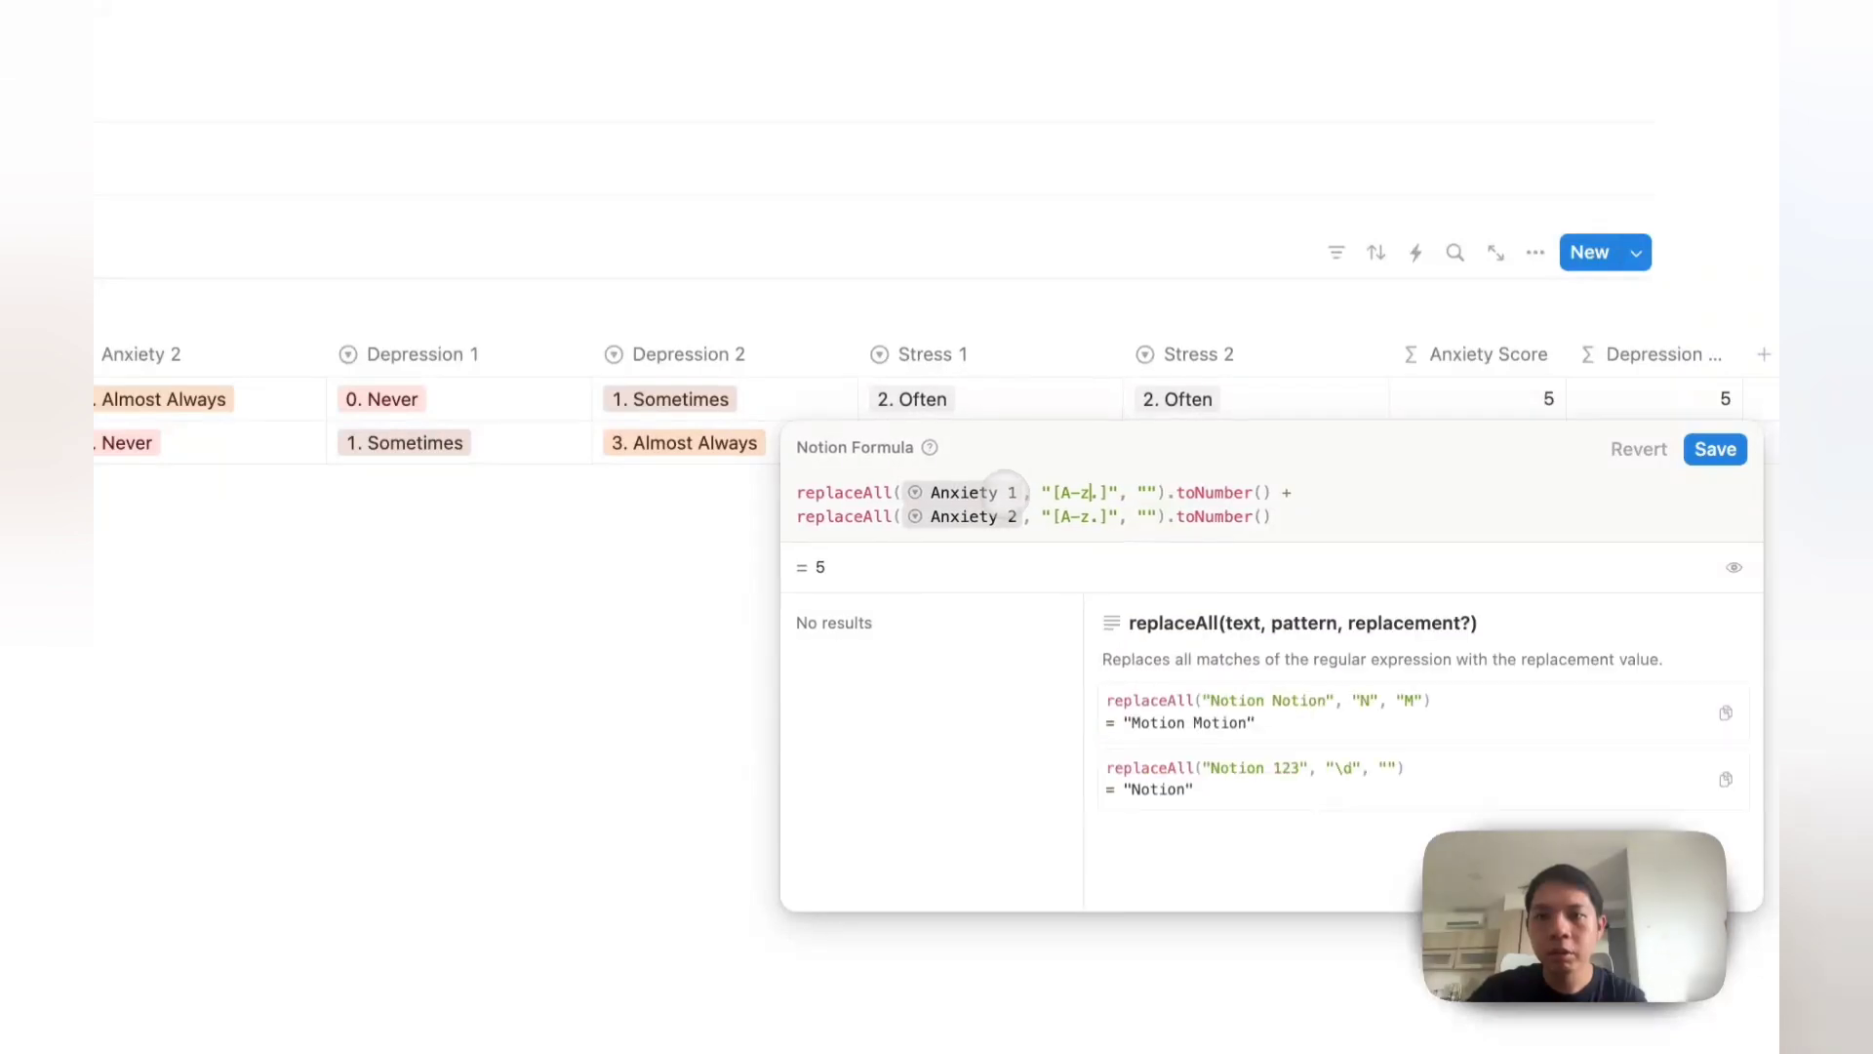
key("BackSpace")
key("BackSpace")
type("depr")
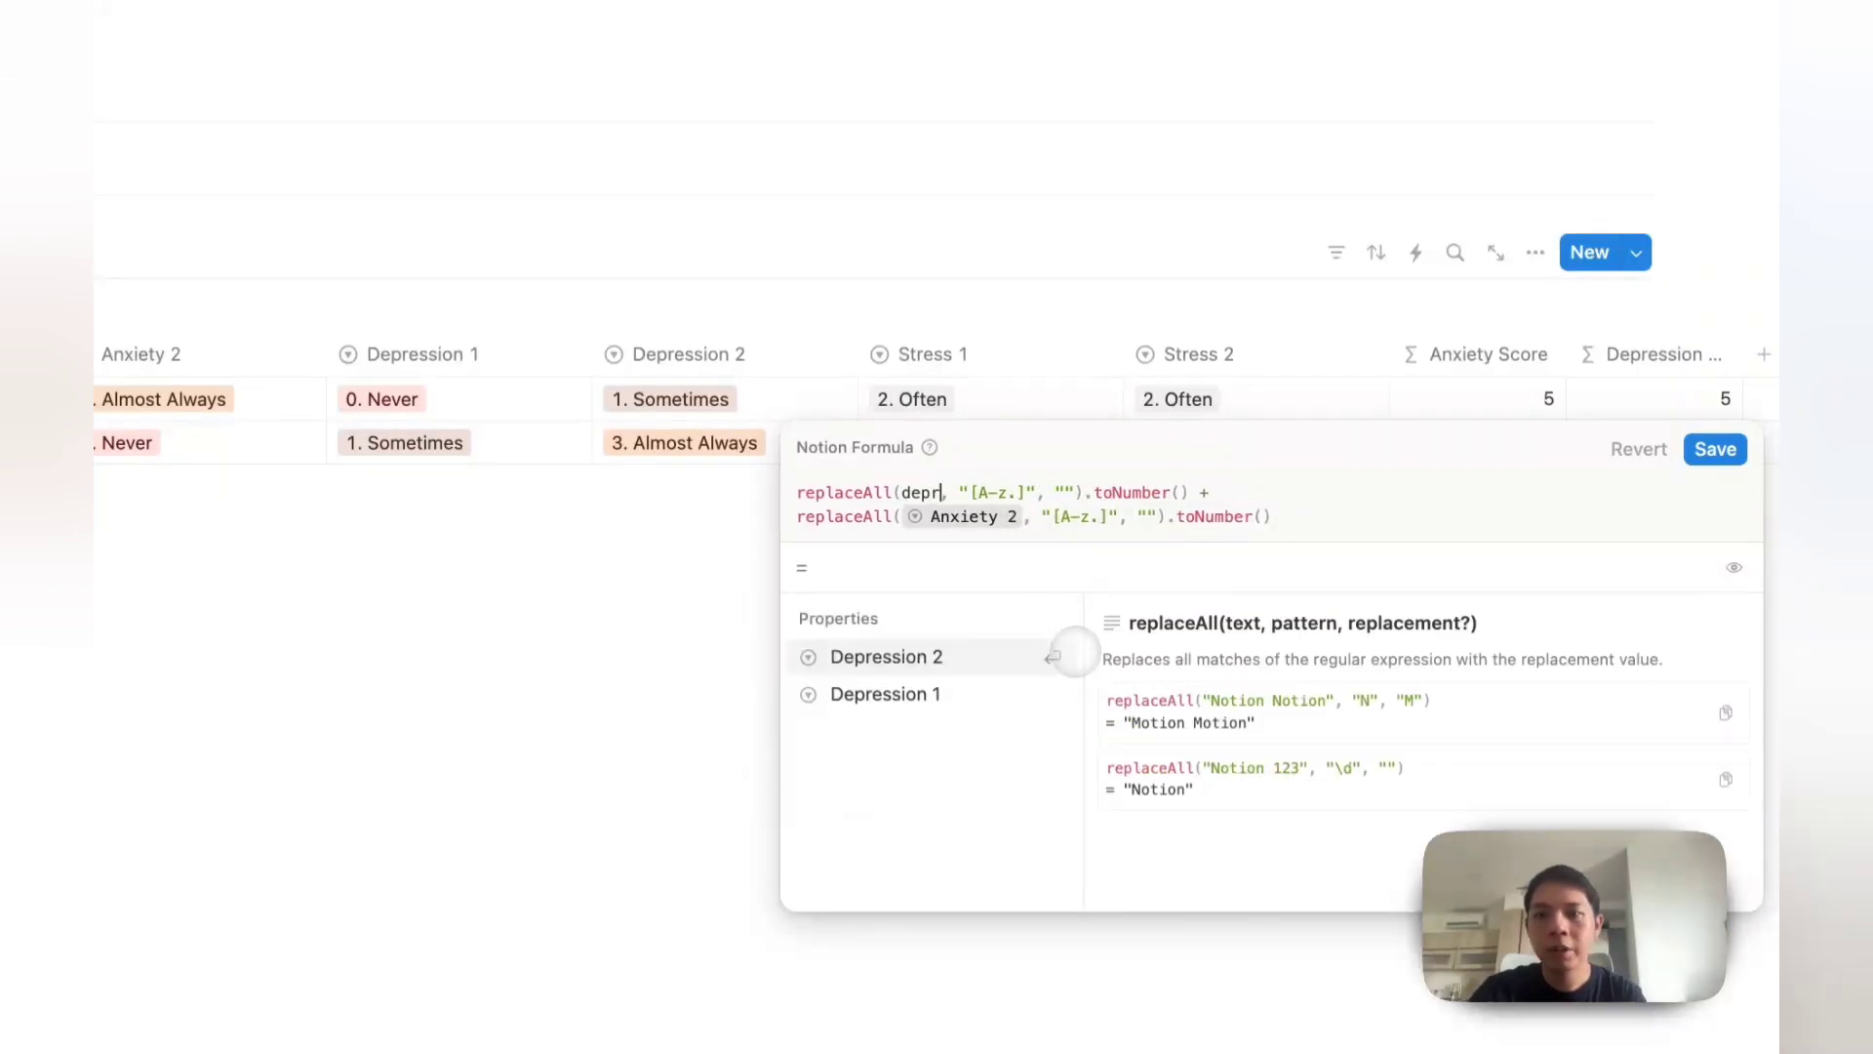
key("Down")
key("Return")
key("BackSpace")
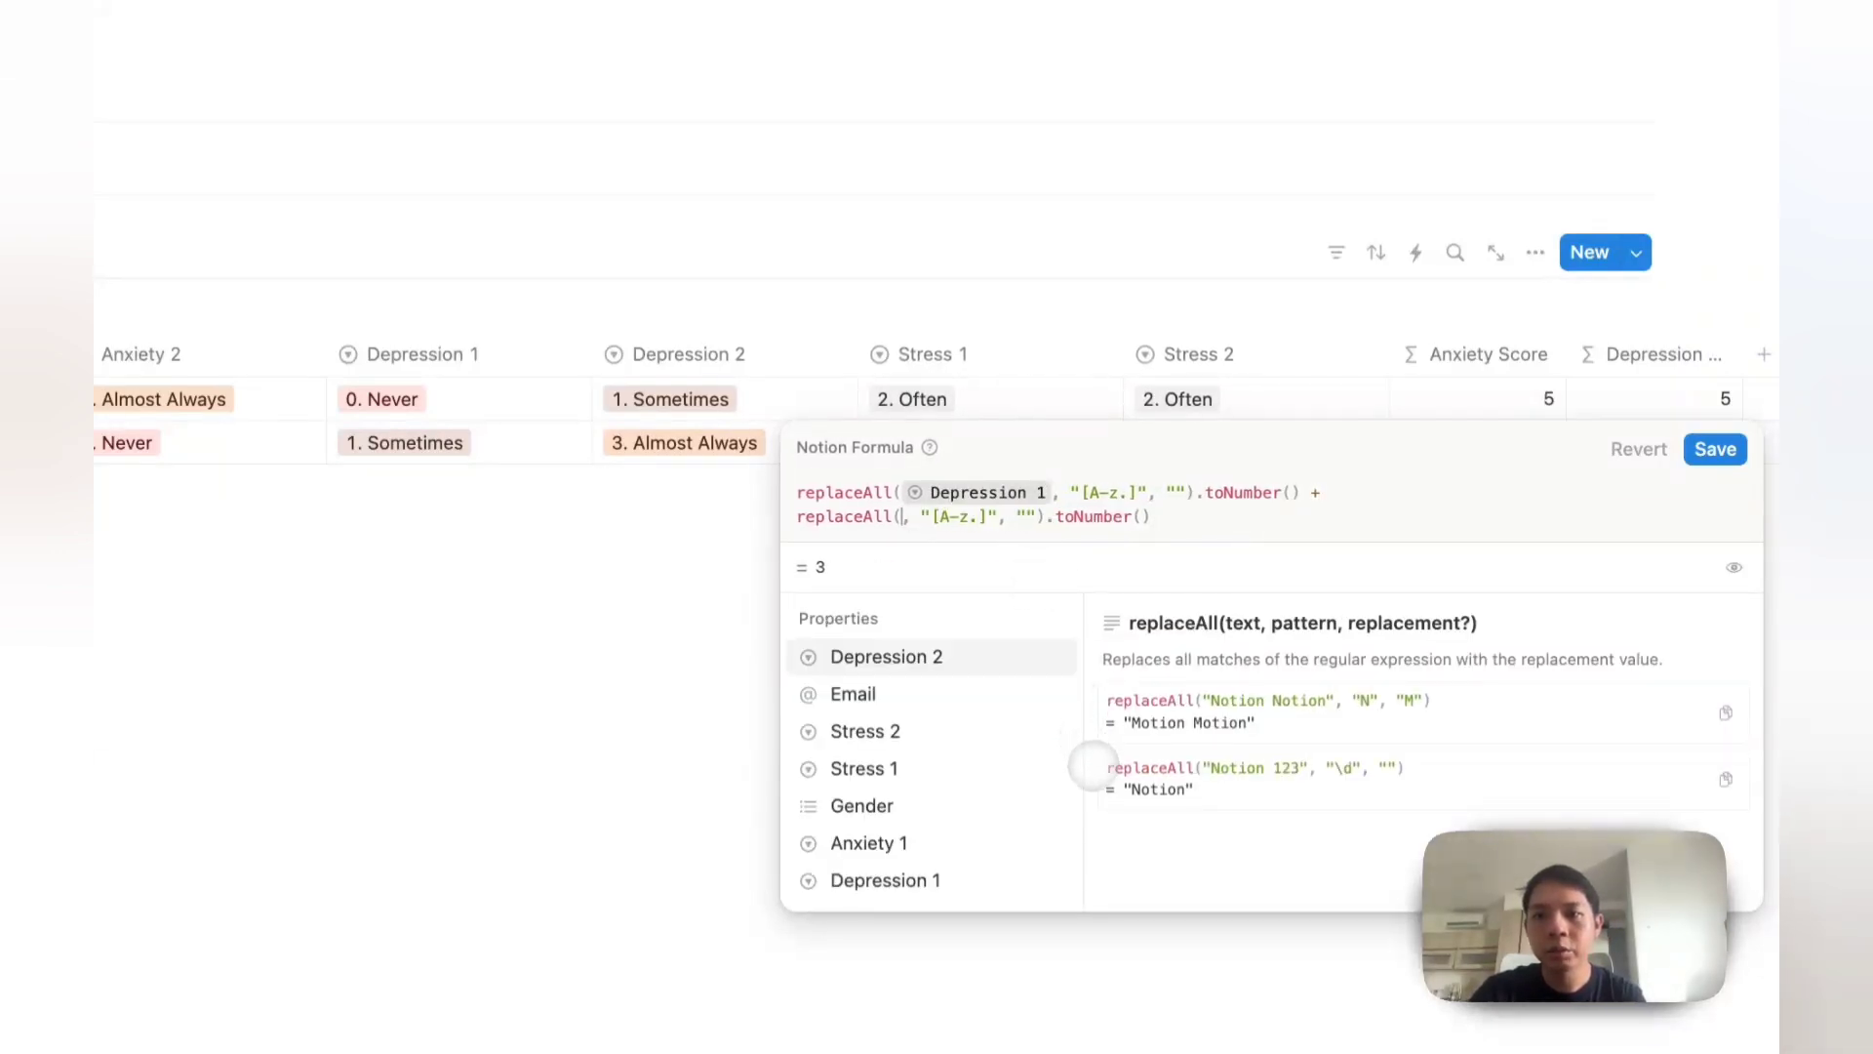
type("depr")
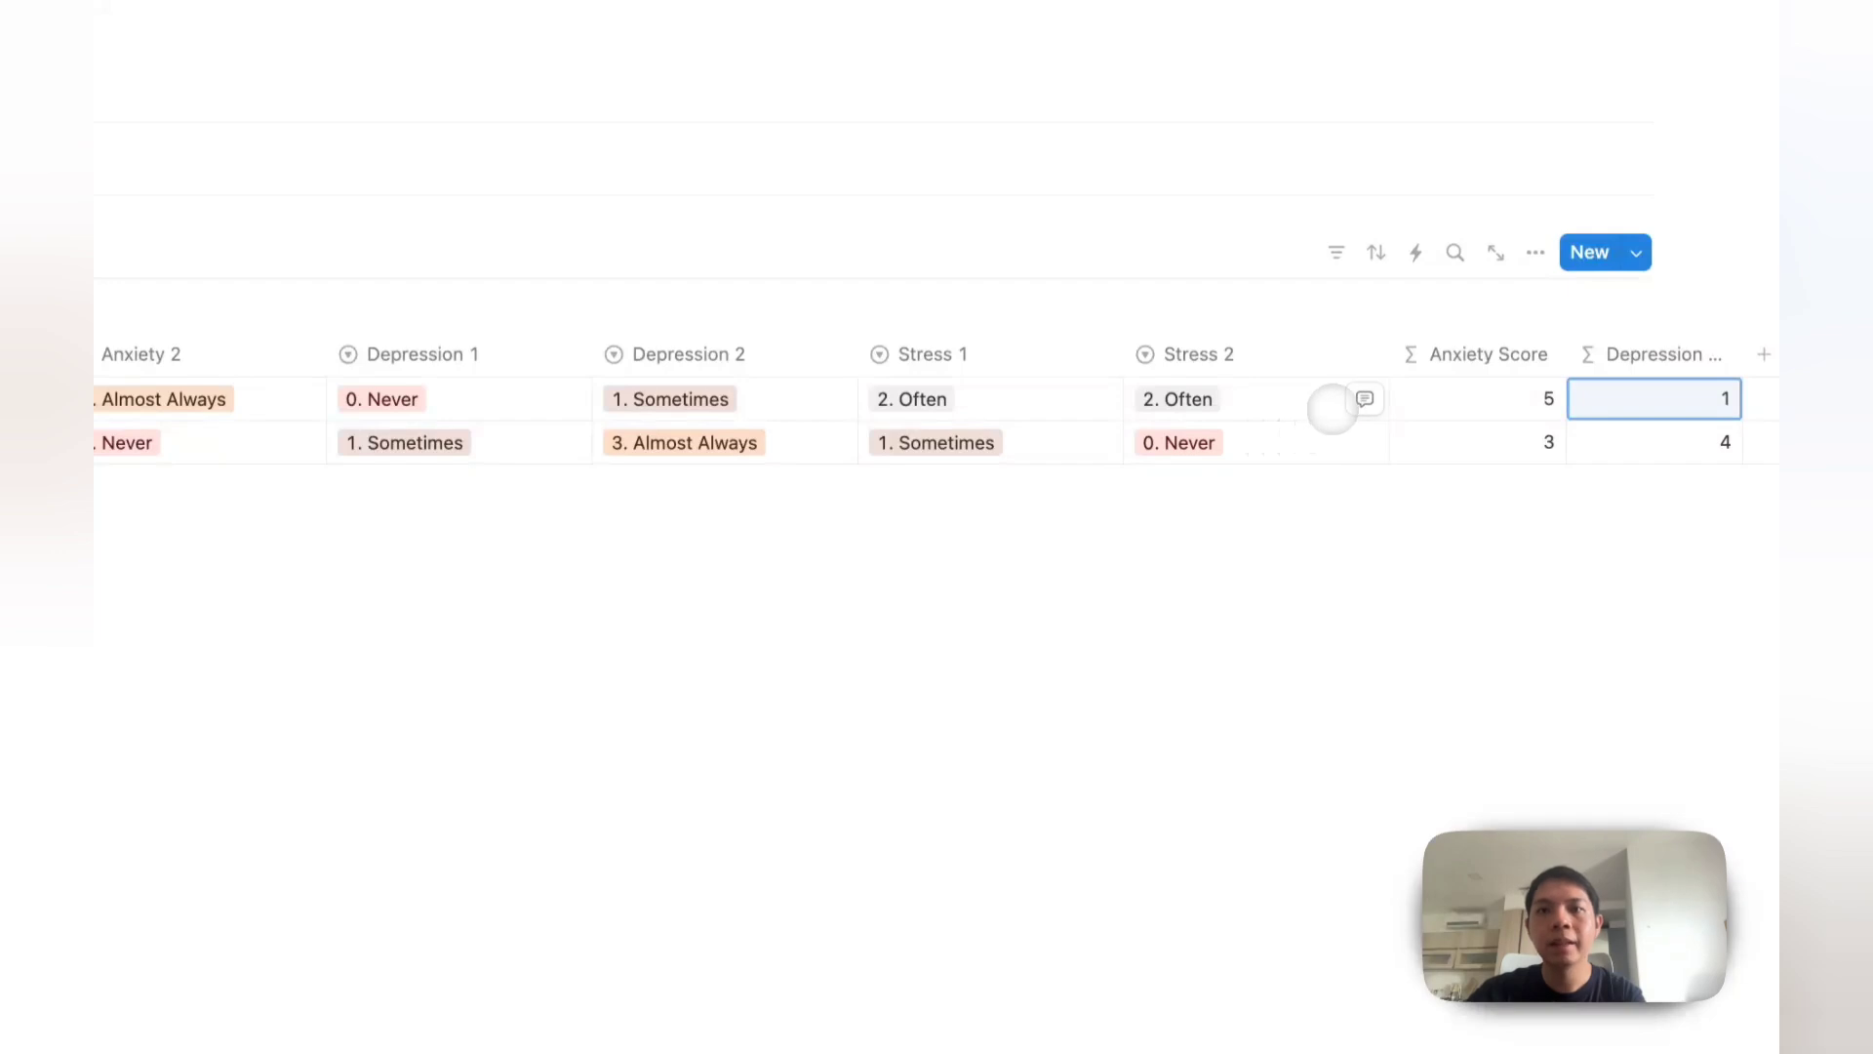
Step: Duplicate the Depression Score property as a new Stress Score column
scroll(1356, 410, "right", 3)
left_click(1478, 354)
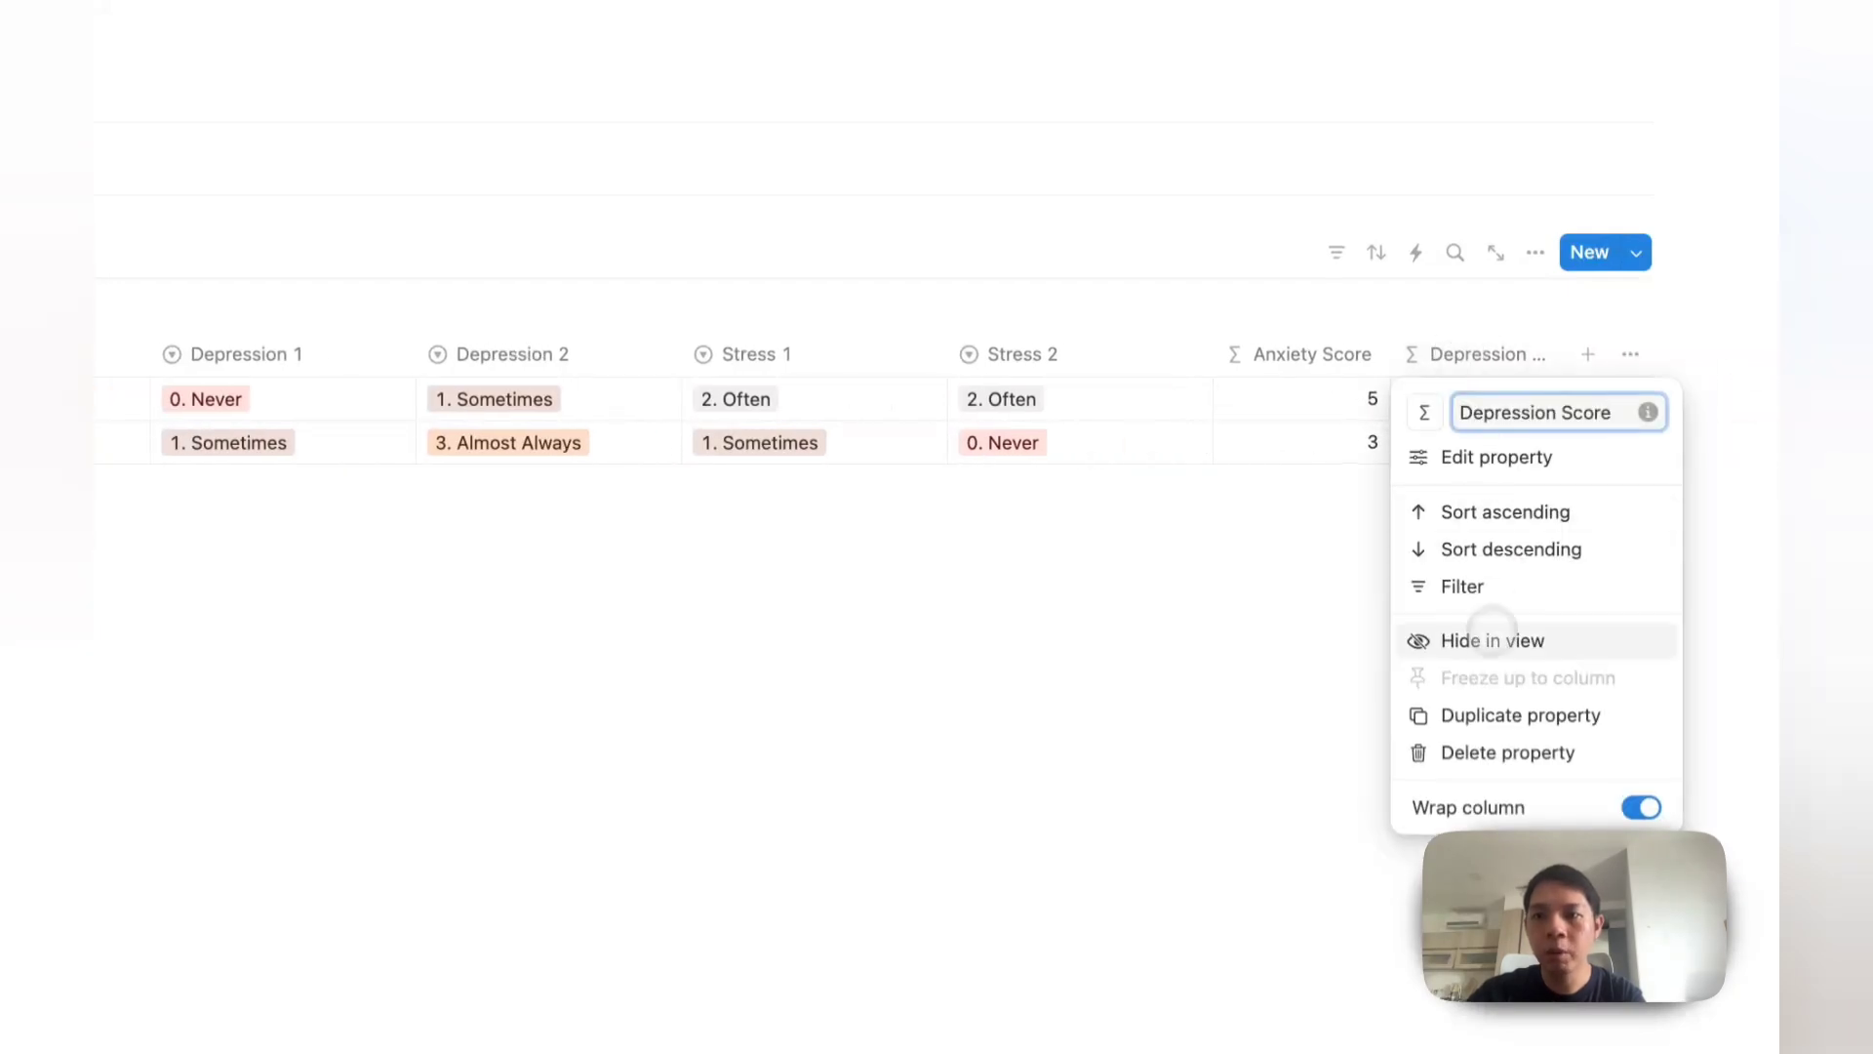
left_click(1521, 715)
type("Stress Score")
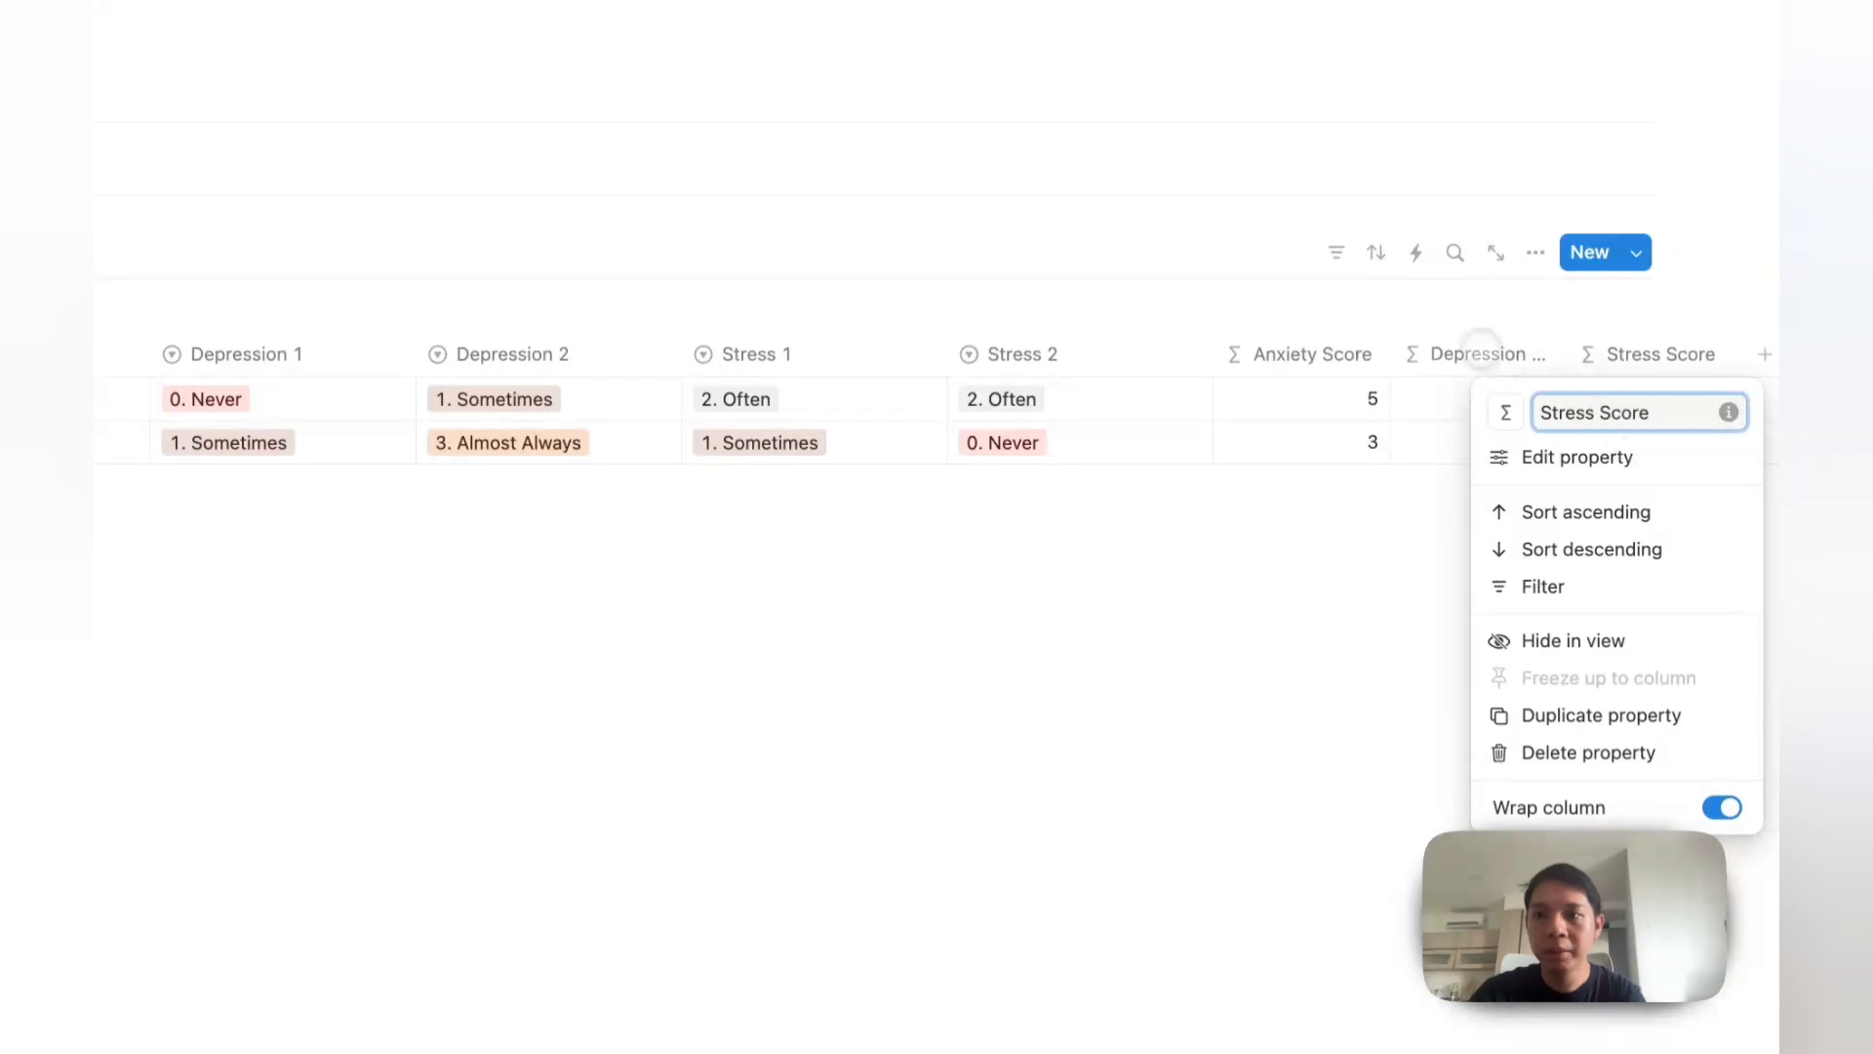
Step: Replace the Depression 1 and 2 references with Stress 1 and Stress 2 in the formula
left_click(1659, 402)
left_click(1073, 489)
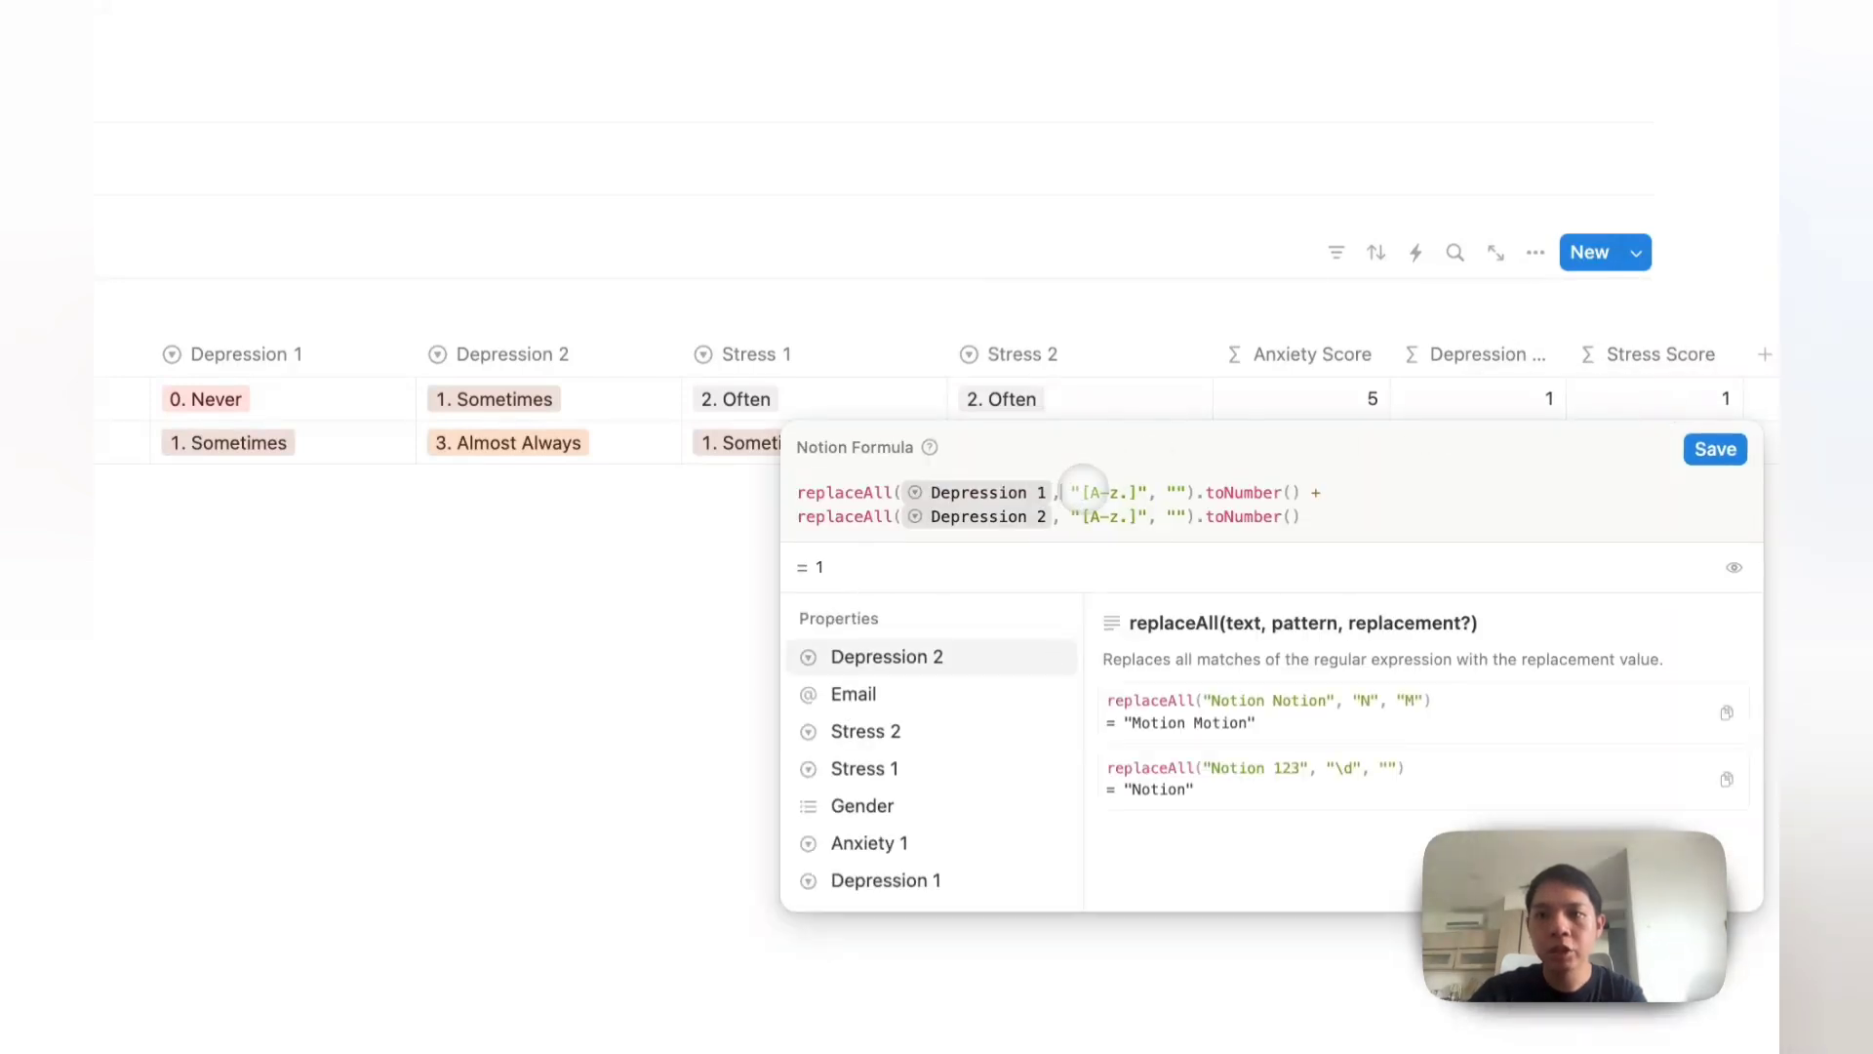
key("BackSpace")
type("stress")
key("Down")
key("Return")
left_click(1074, 525)
key("BackSpace")
type("stress")
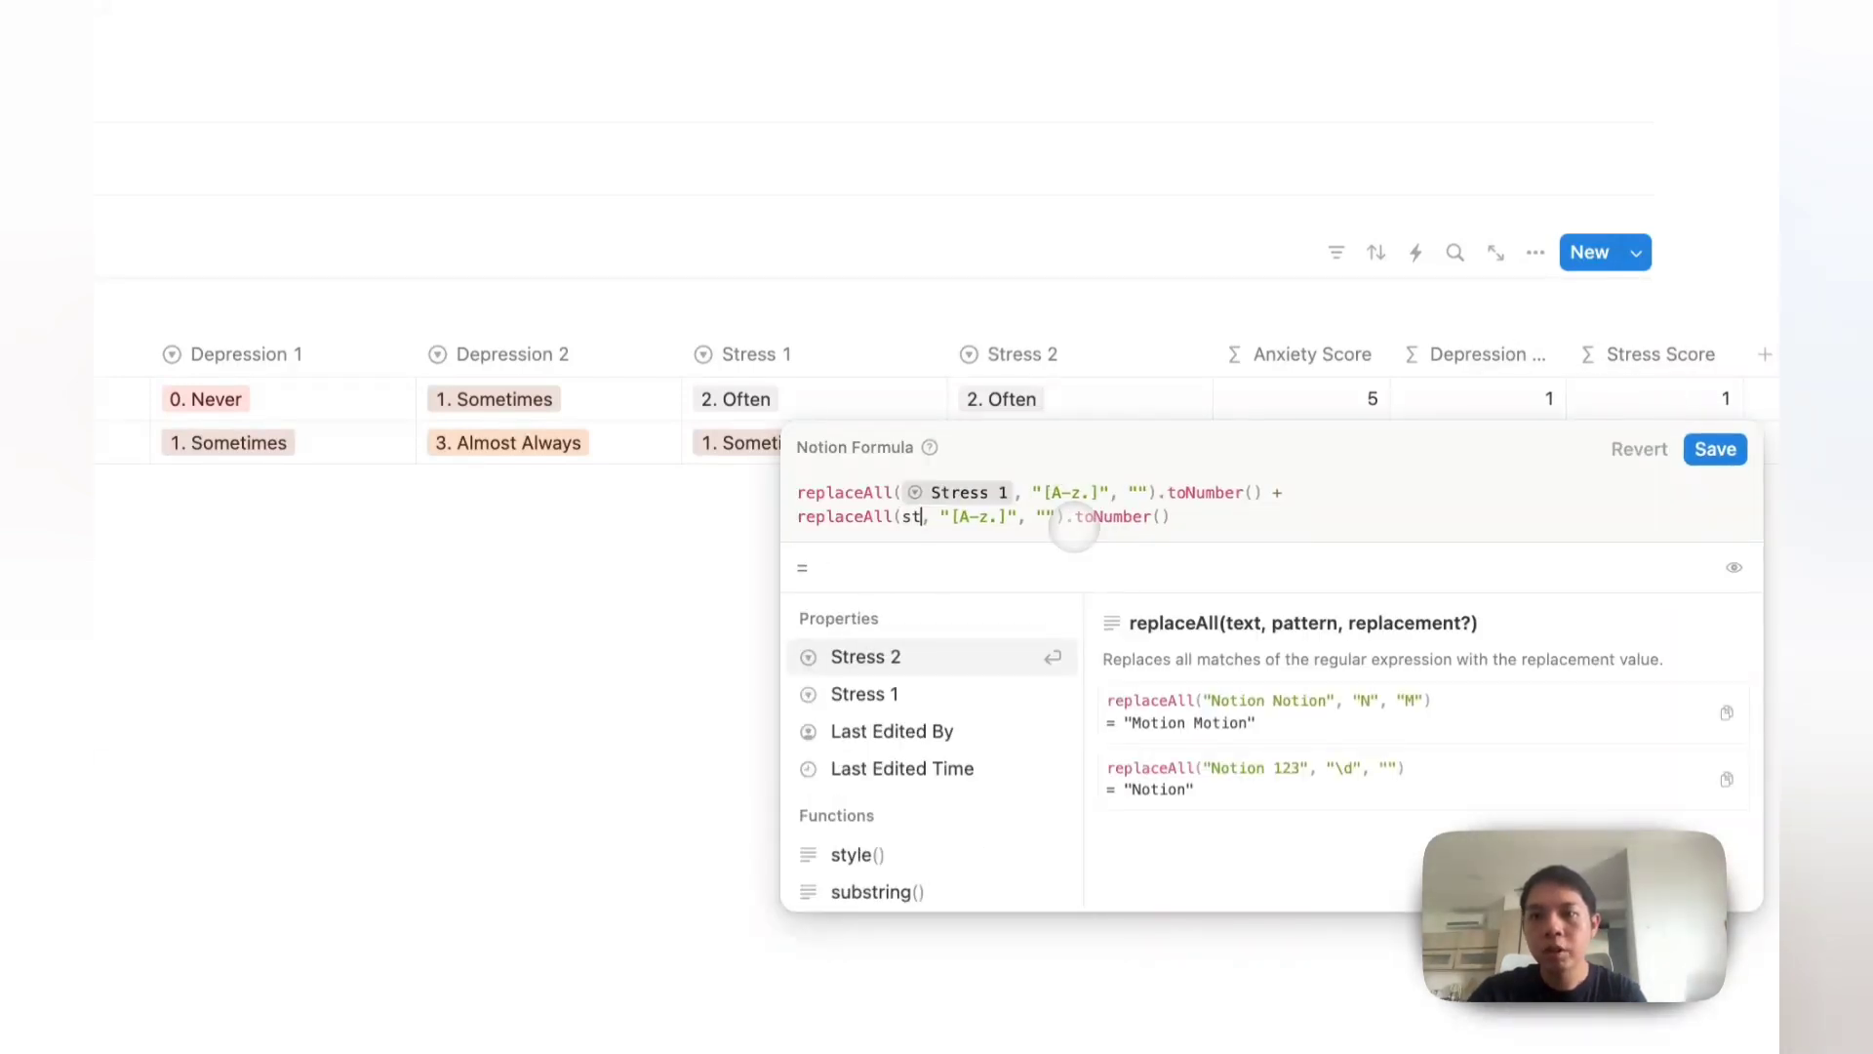
key("Return")
left_click(996, 366)
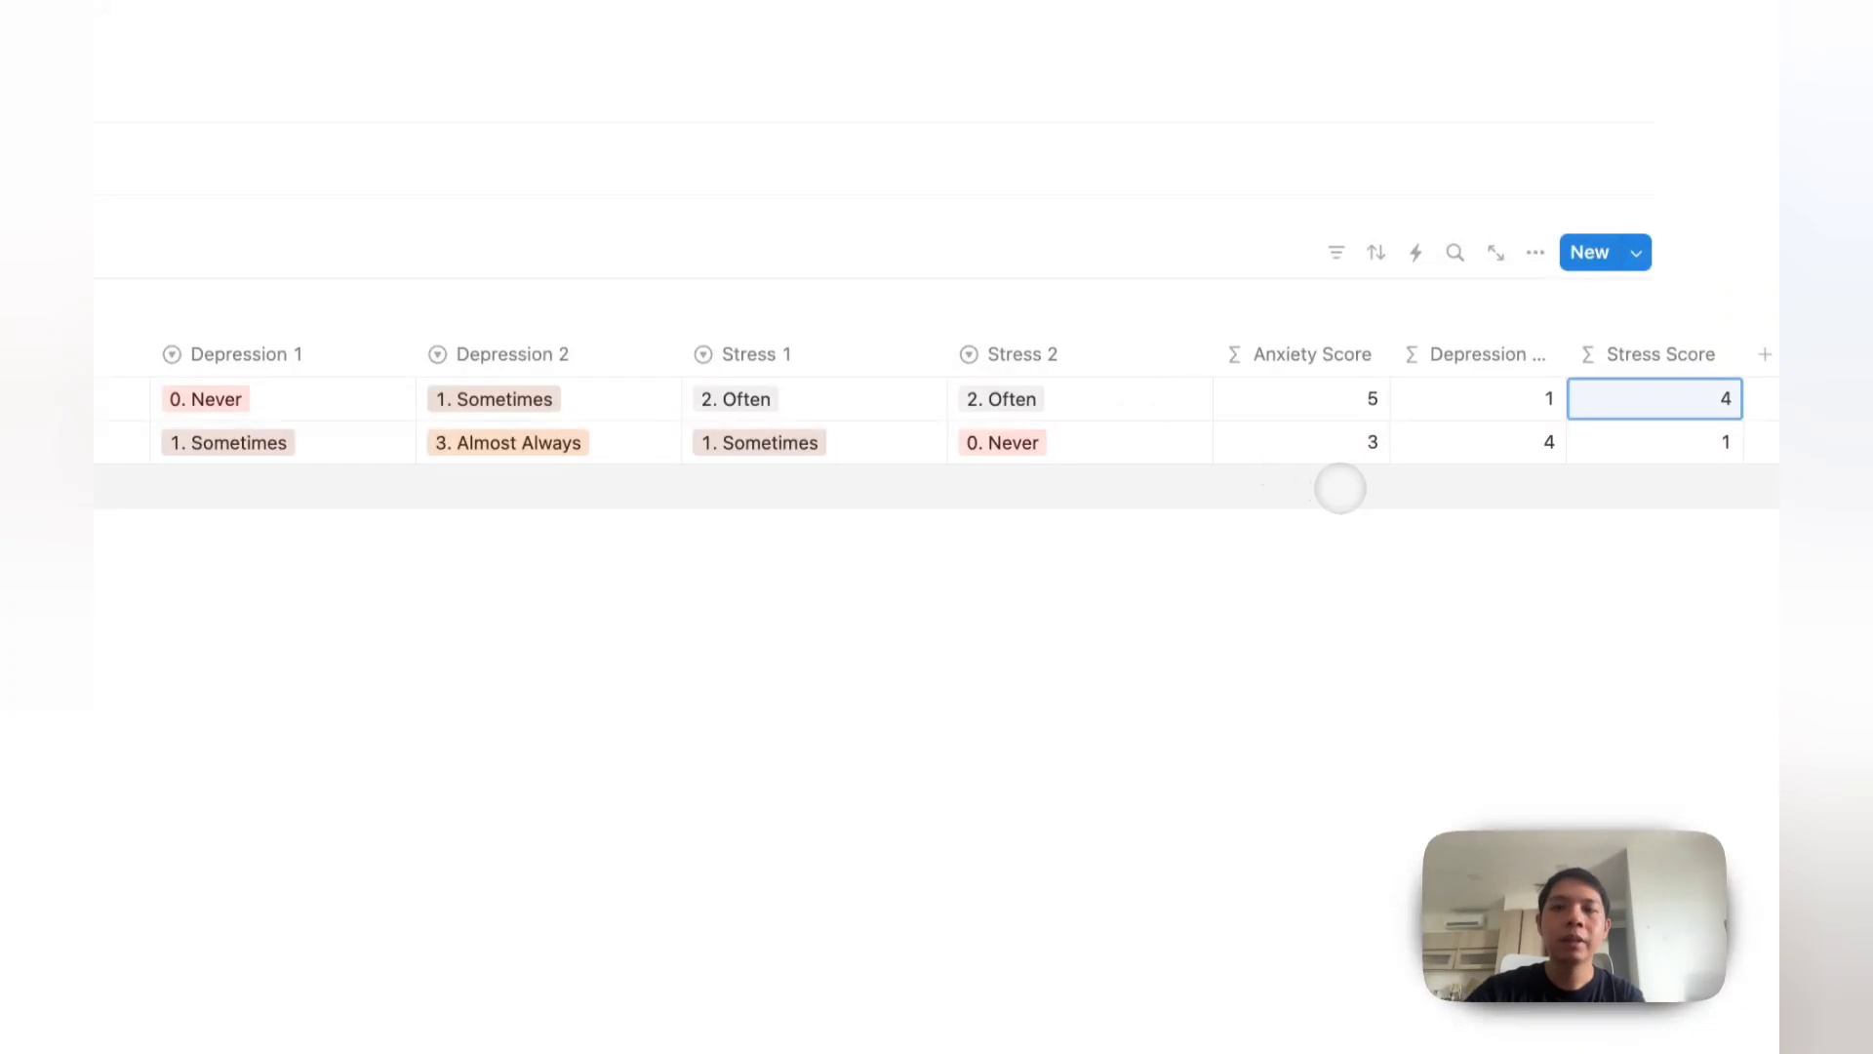
Step: Widen Depression Score and narrow the Stress 2, Gender, Anxiety 2, Depression 1 and Stress 1 columns
left_click_drag(1566, 354, 1621, 354)
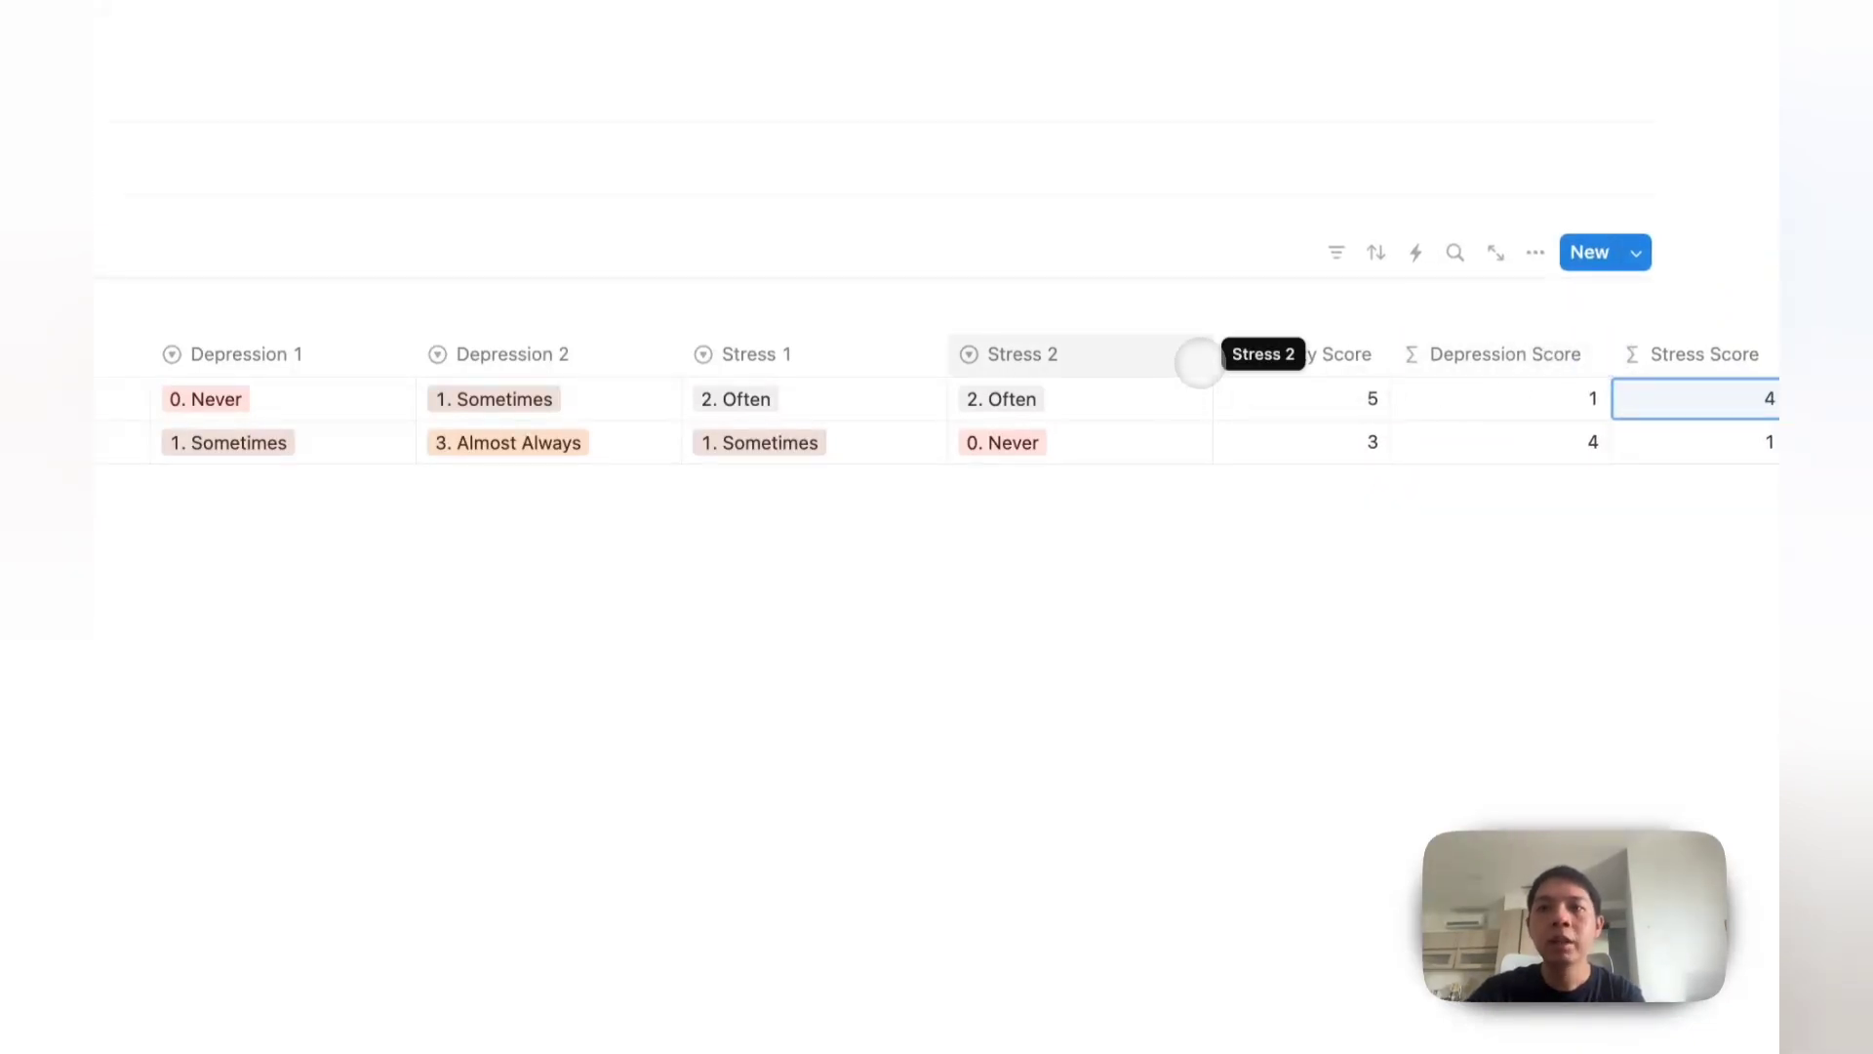
left_click_drag(1213, 356, 1095, 356)
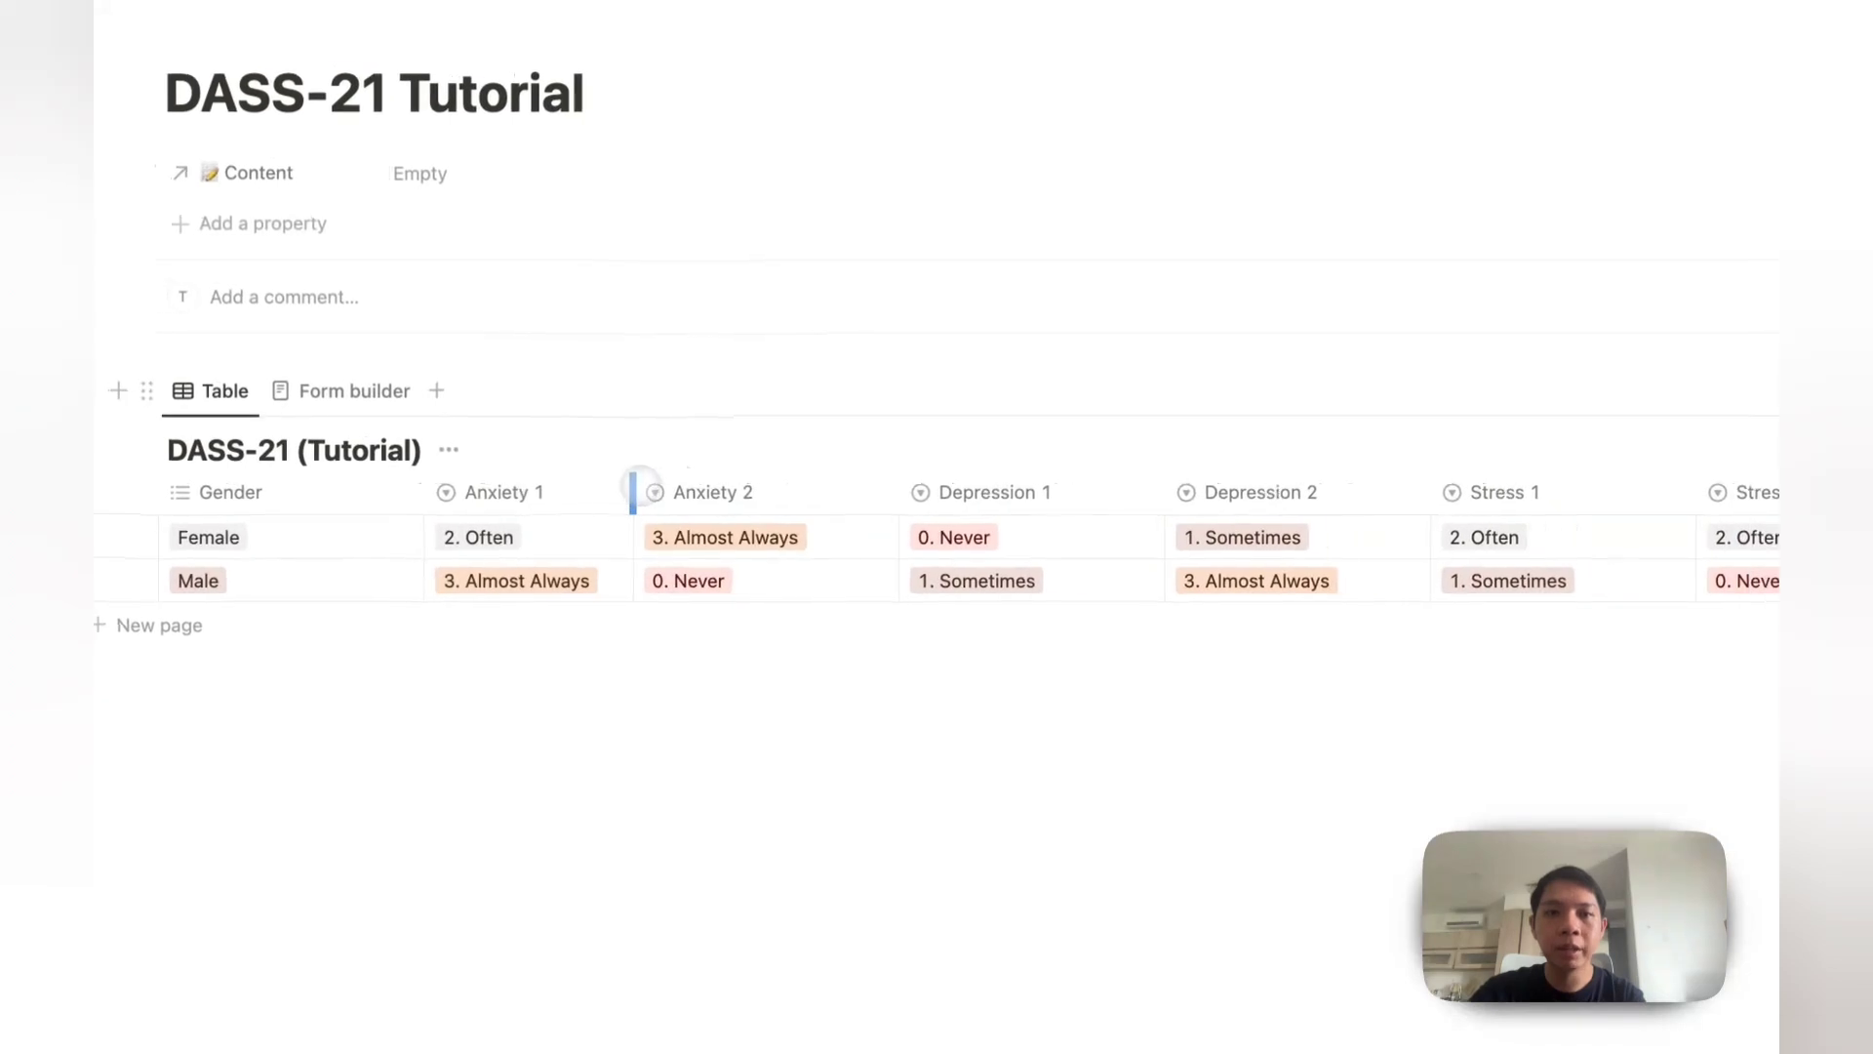
left_click_drag(427, 492, 338, 493)
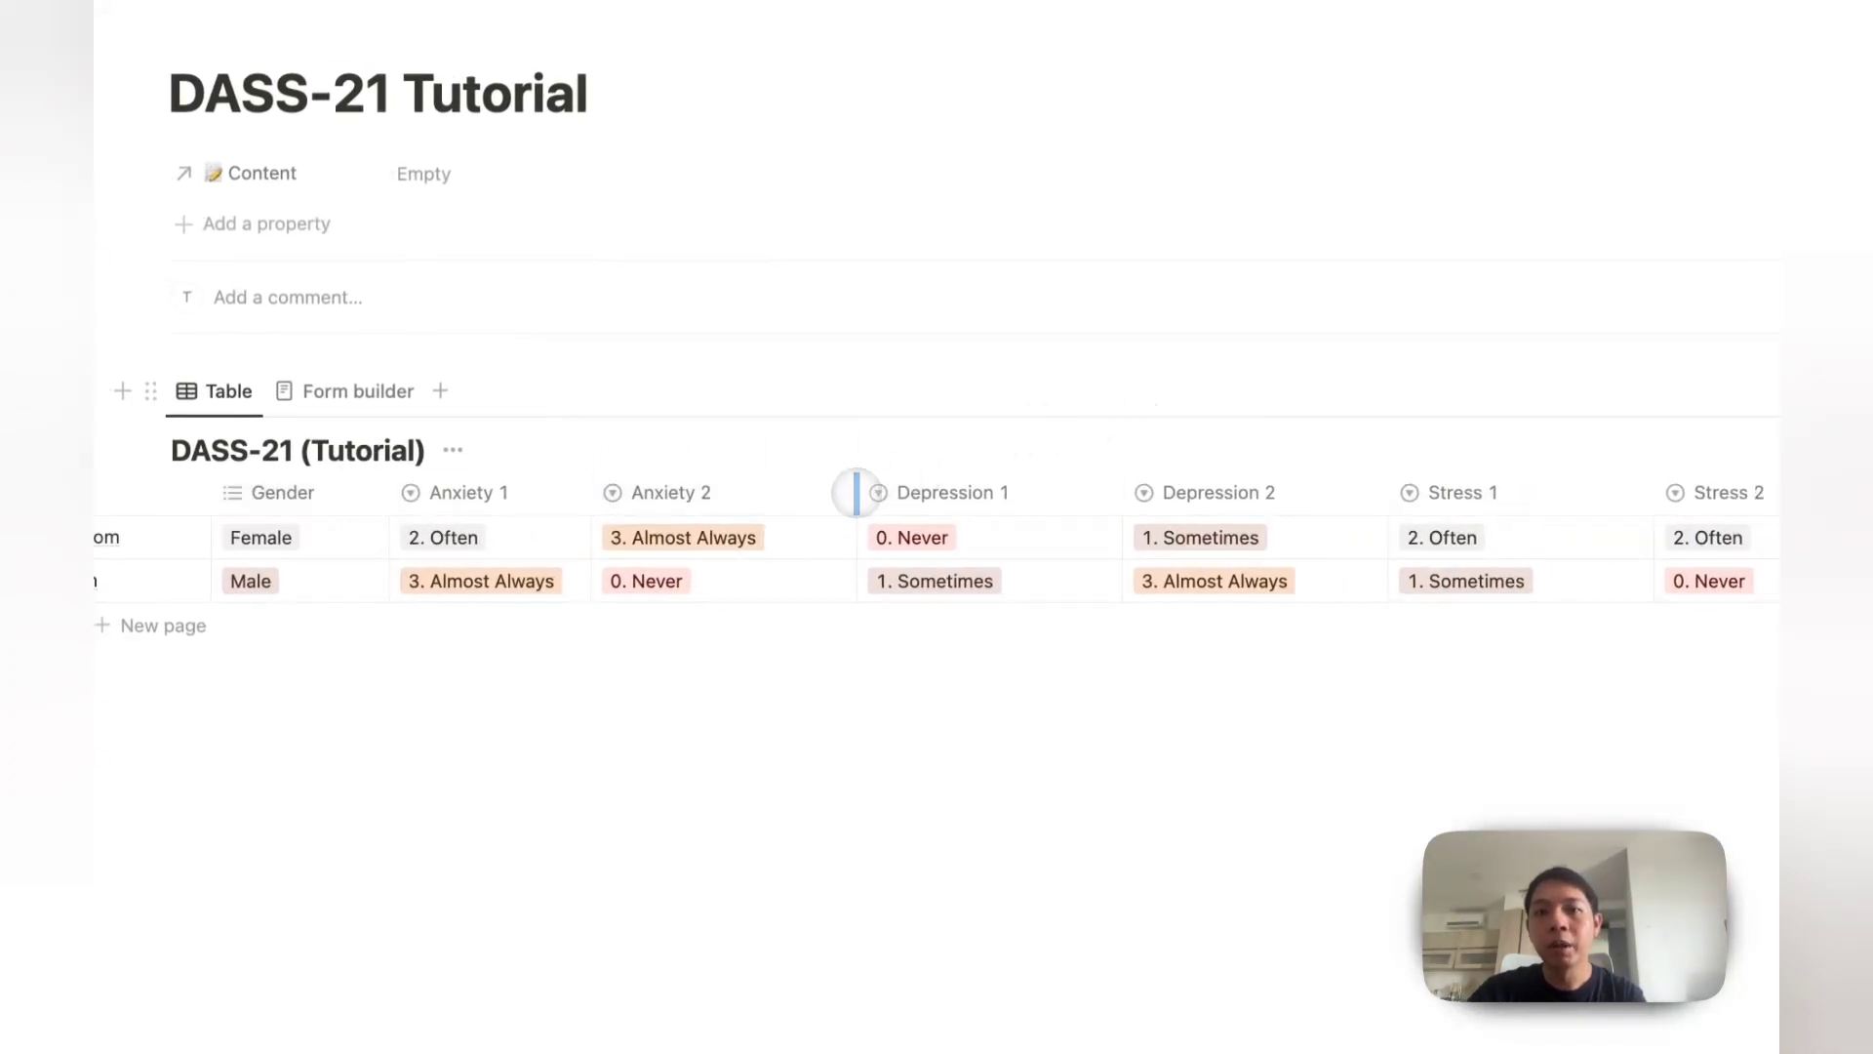
left_click_drag(856, 492, 797, 491)
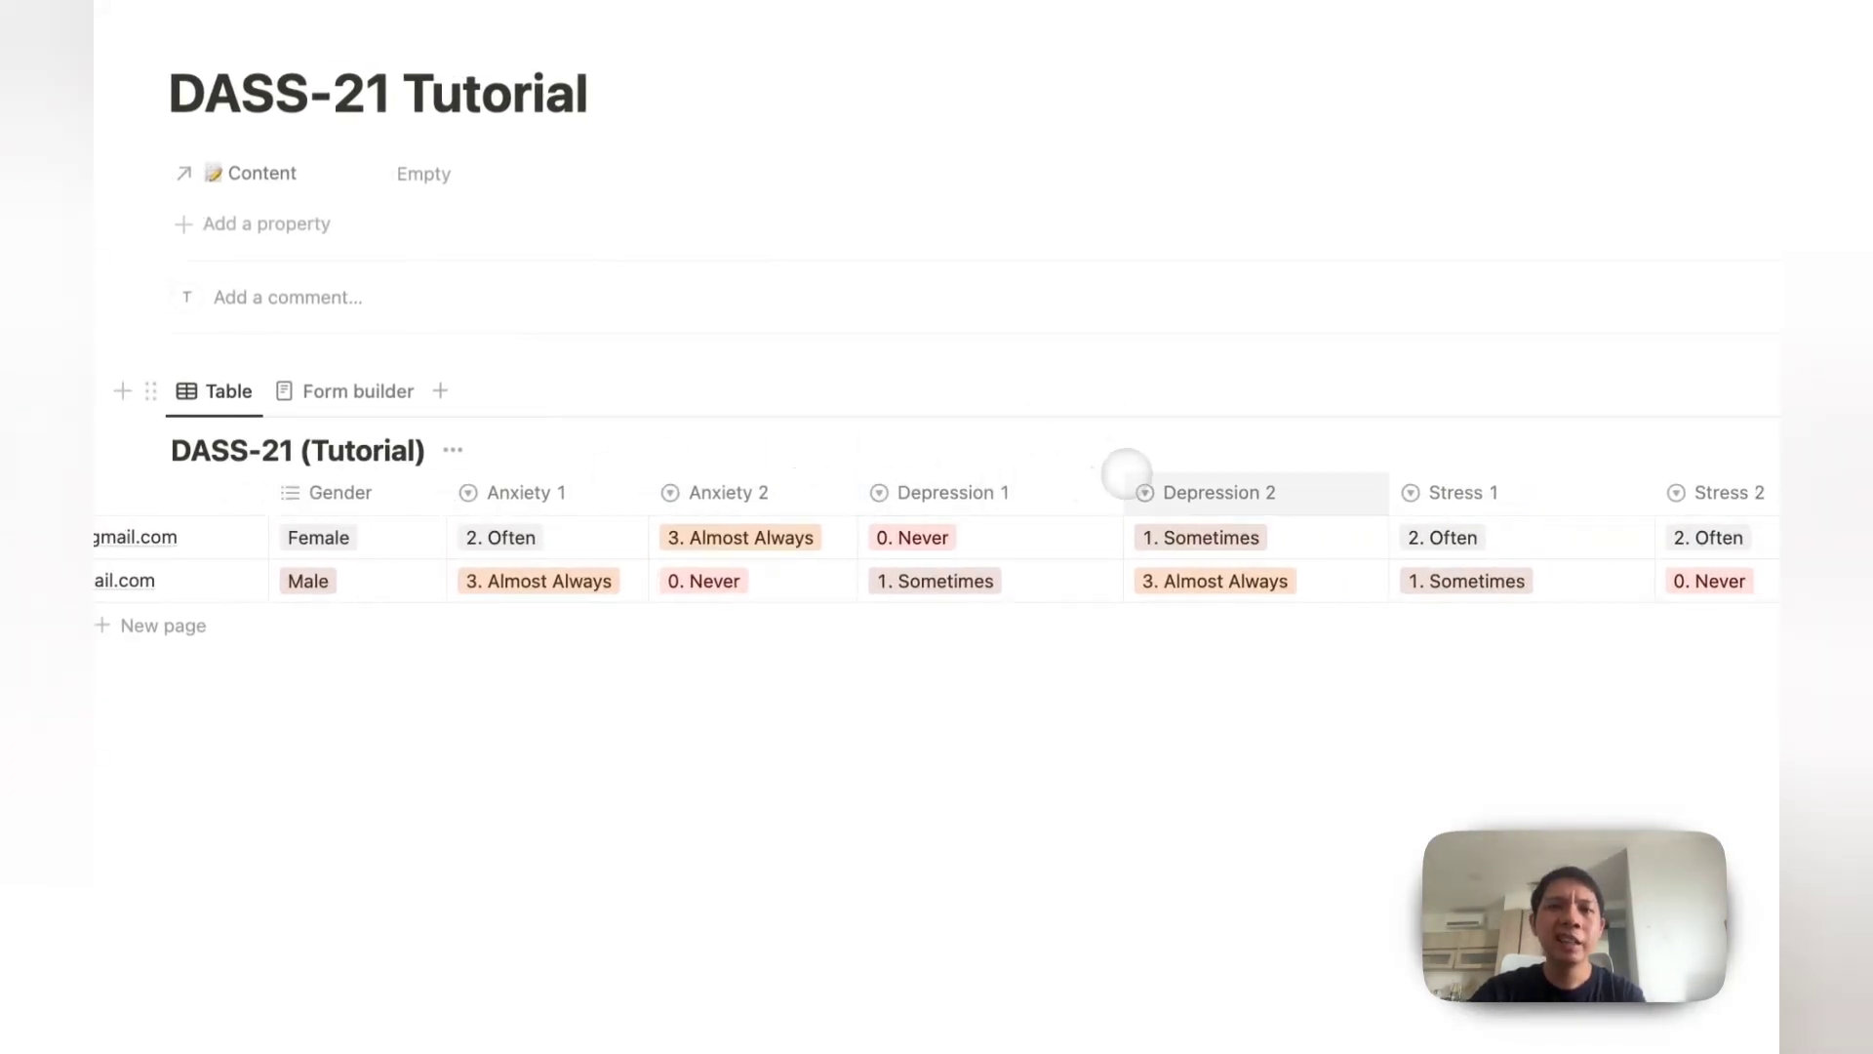
left_click_drag(1126, 472, 1079, 481)
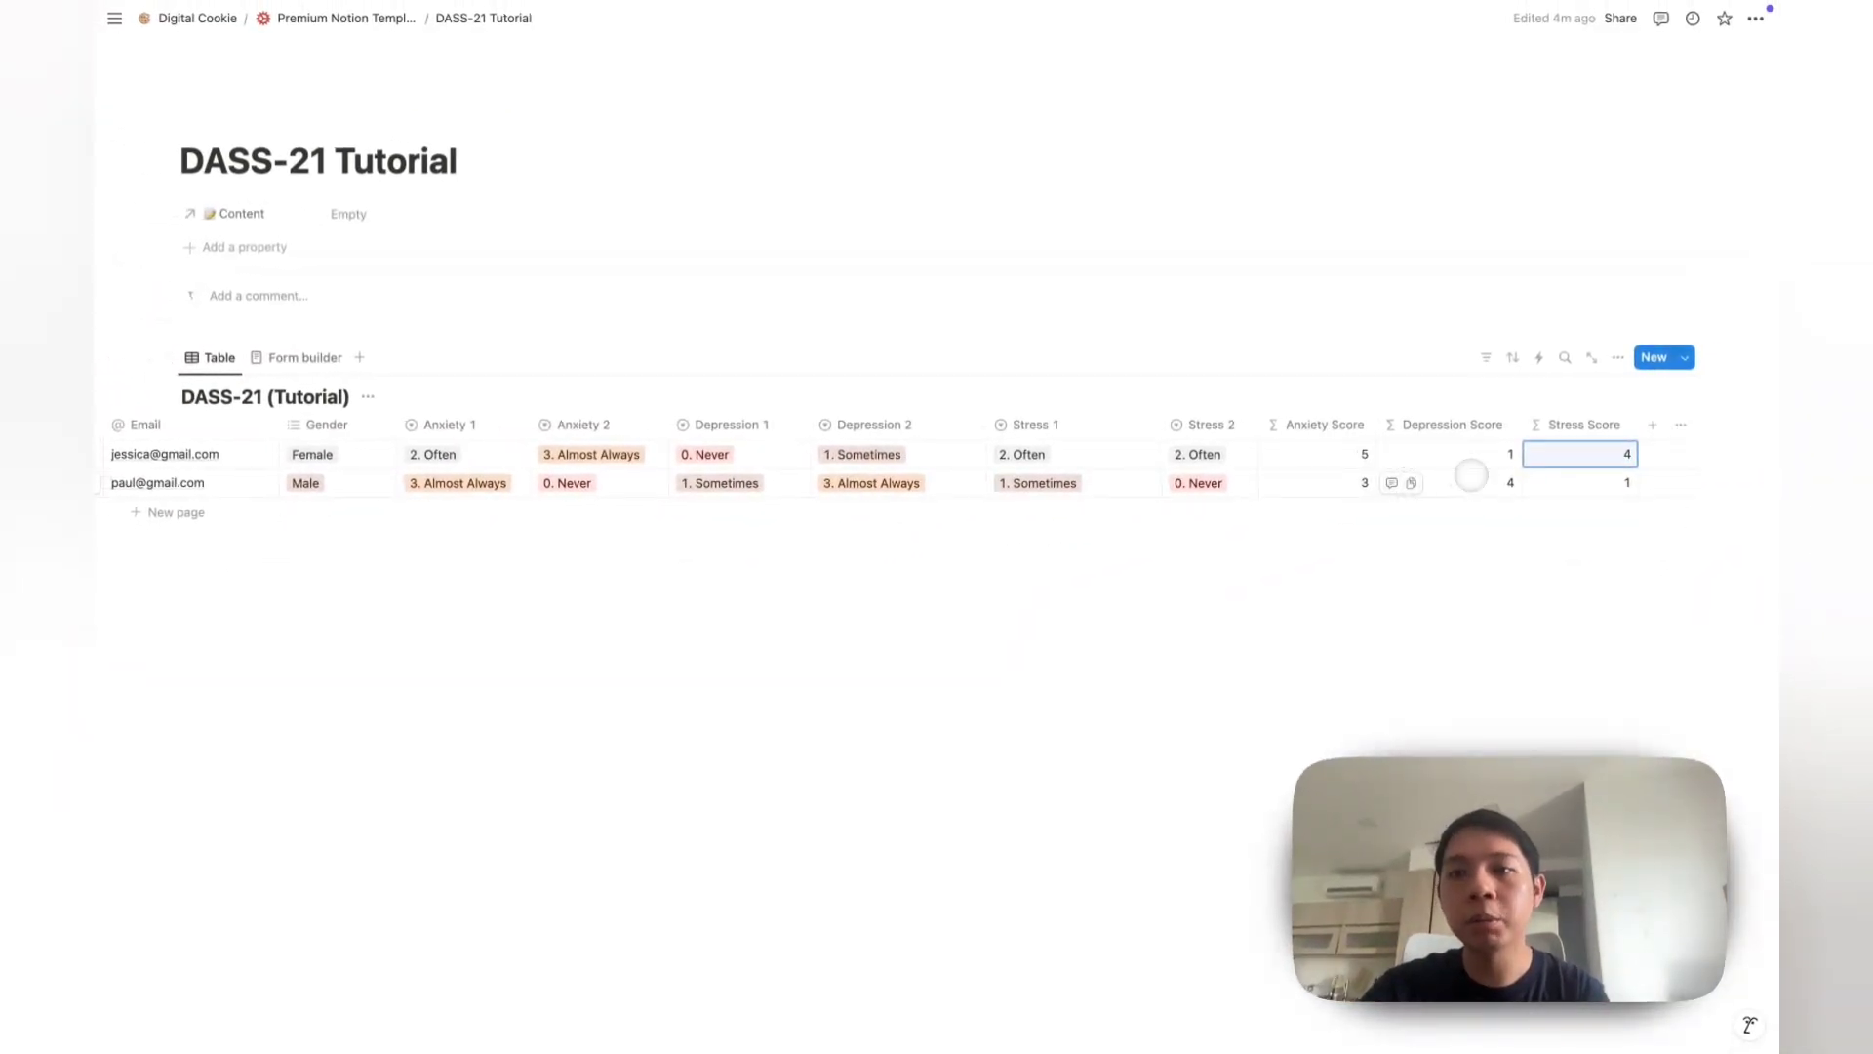
left_click_drag(1161, 431, 1110, 426)
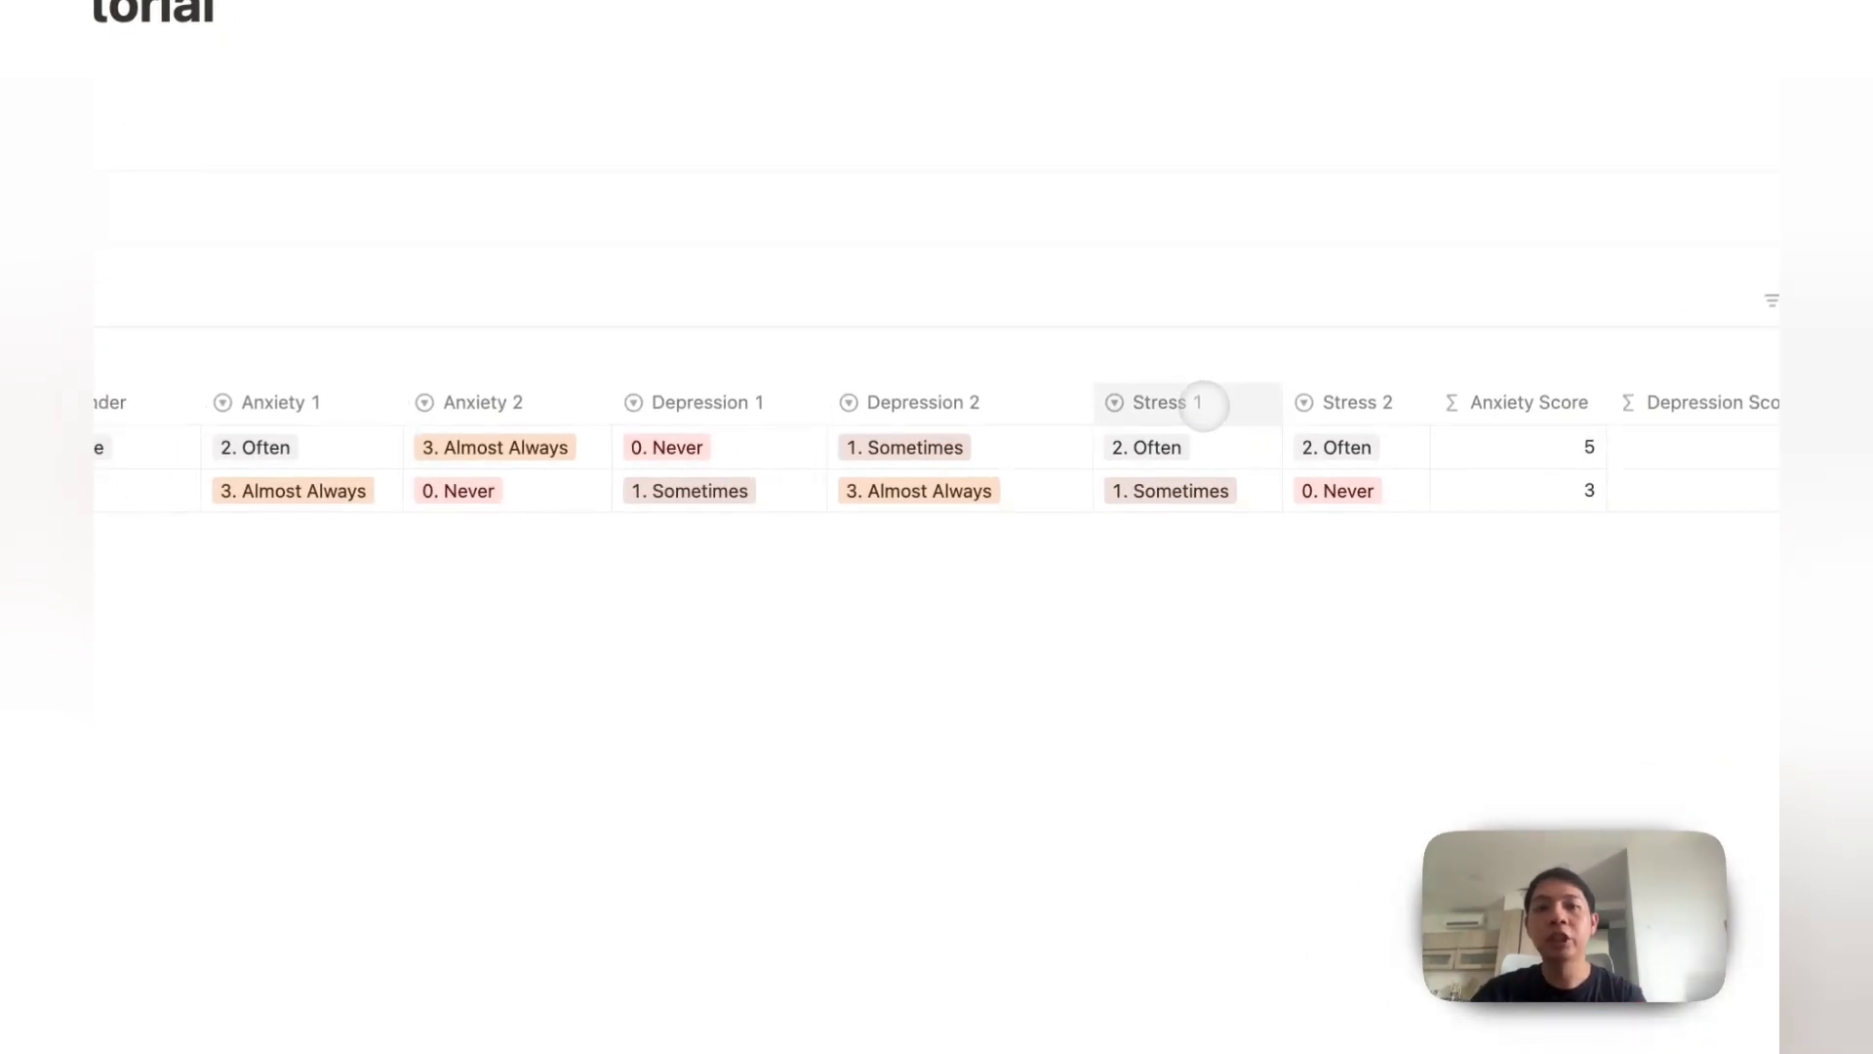
Step: Narrow the Name column after briefly checking the Email and Gender property menus
left_click(443, 422)
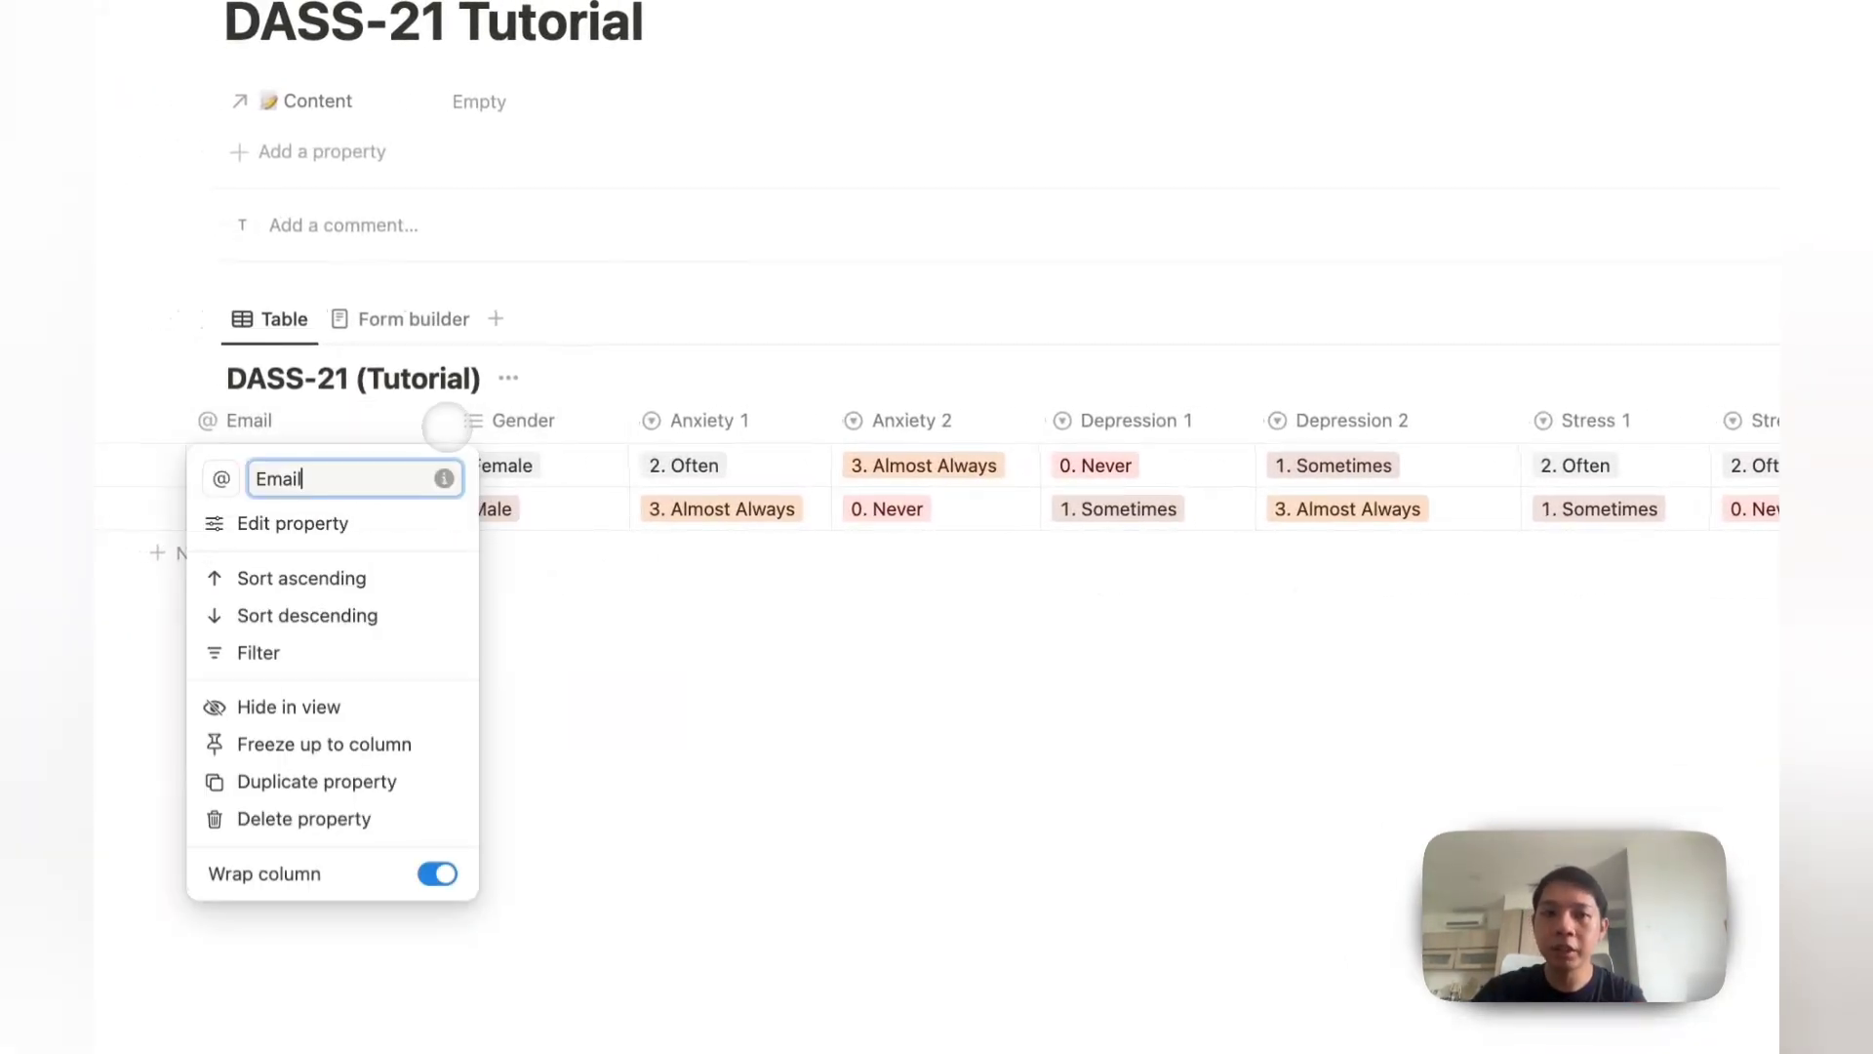
left_click(454, 424)
left_click(452, 430)
left_click(456, 430)
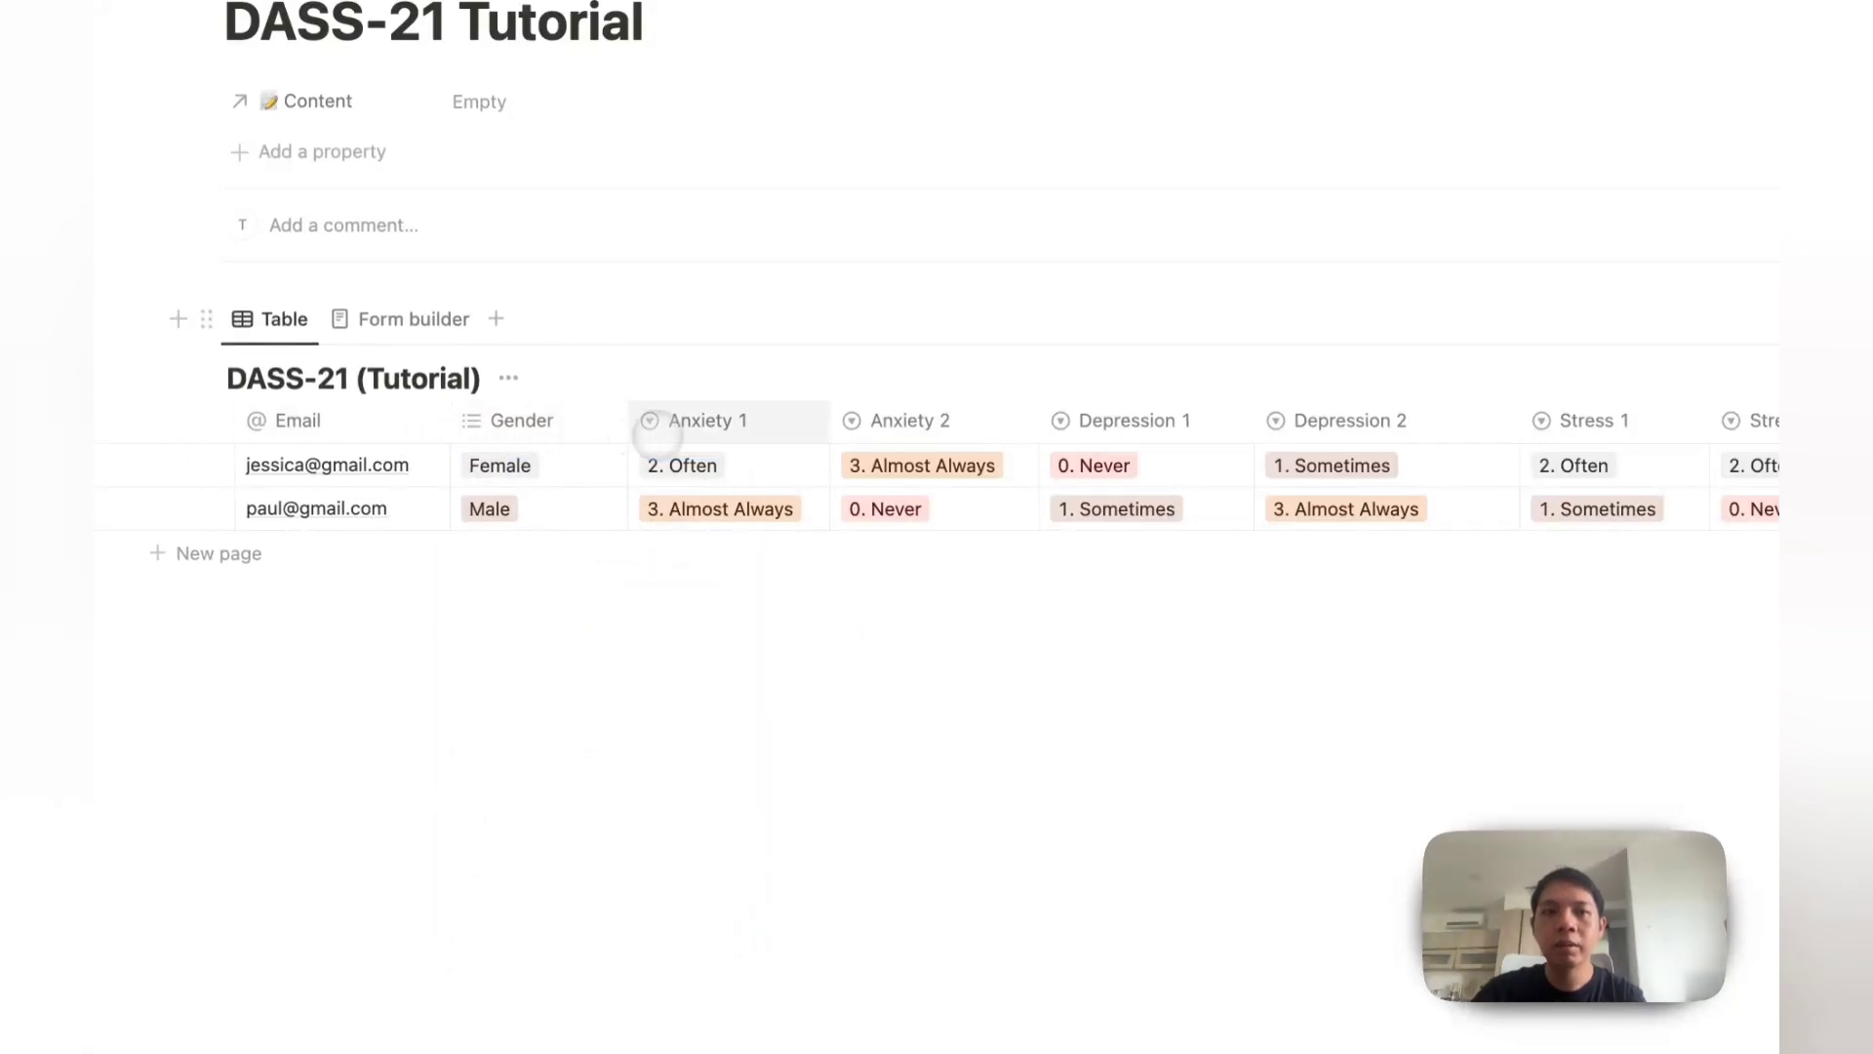
scroll(652, 428, "left", 5)
left_click_drag(587, 419, 353, 420)
Step: Add a new Formula property named Anxiety Result
scroll(774, 419, "right", 10)
left_click(1643, 423)
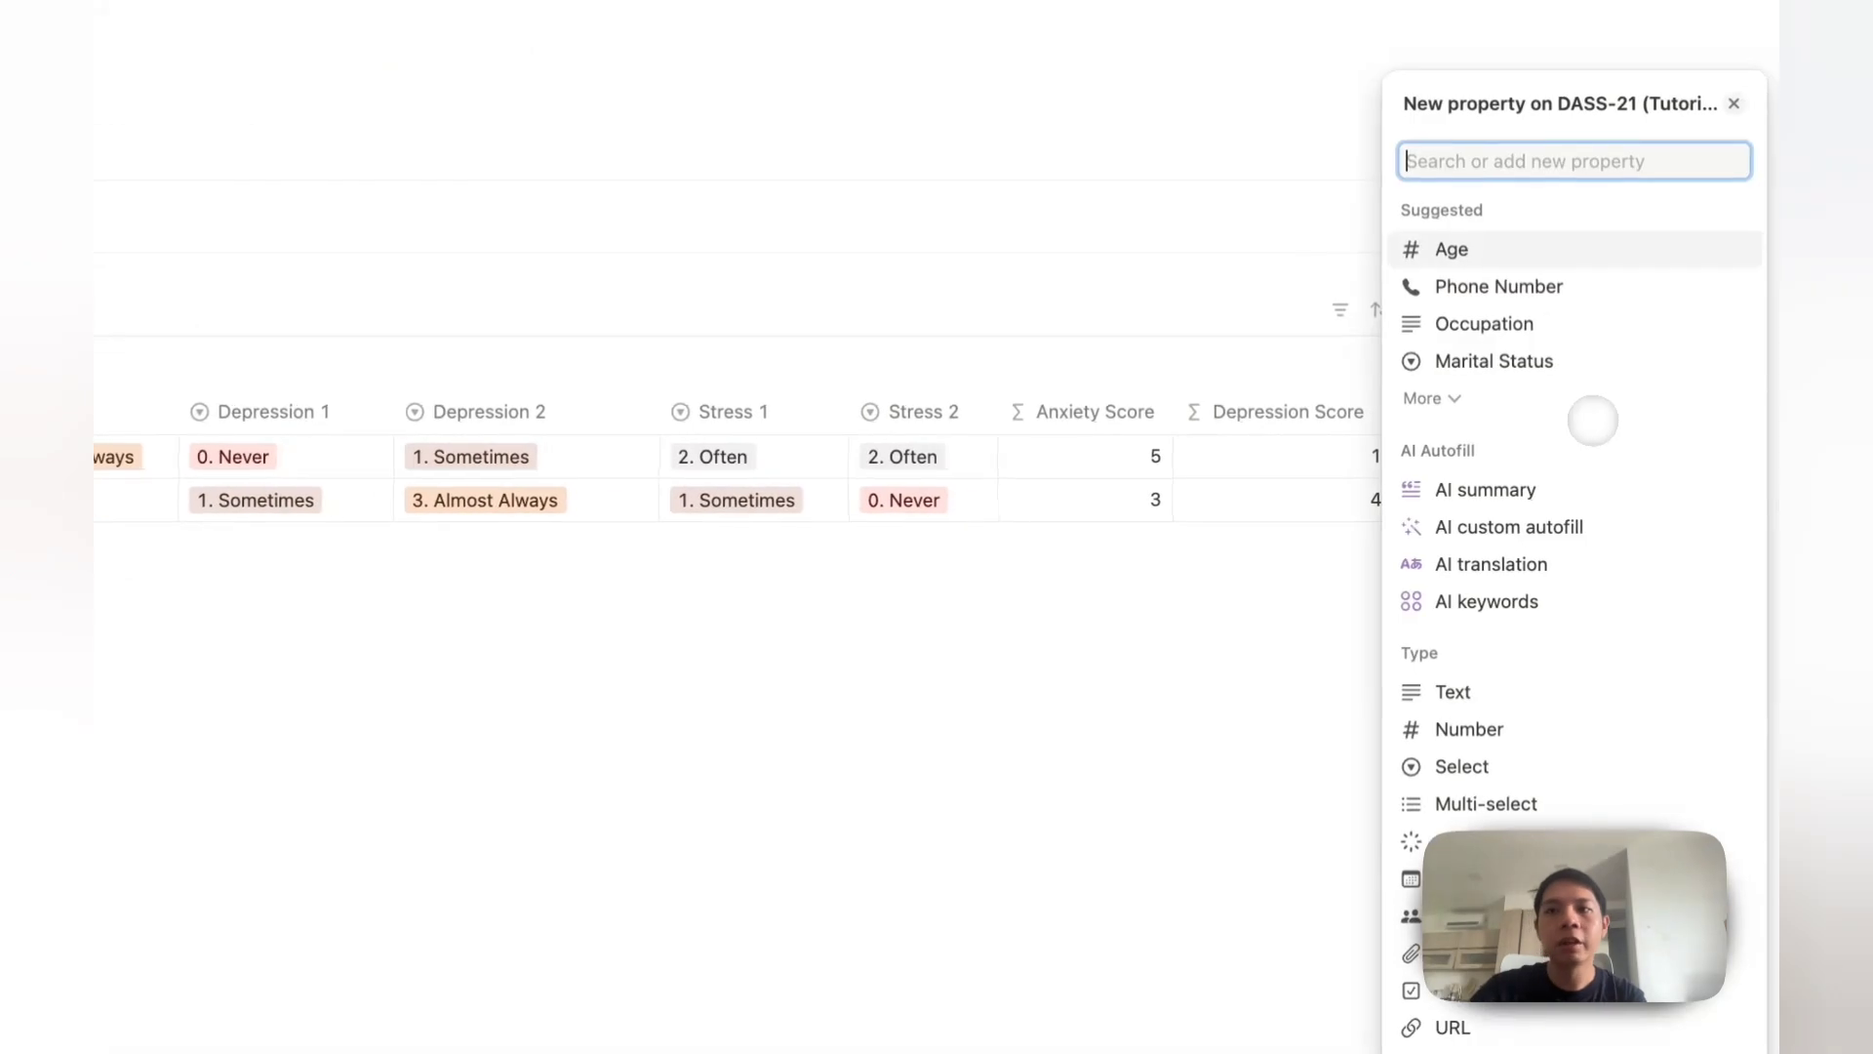
type("for")
left_click(1466, 639)
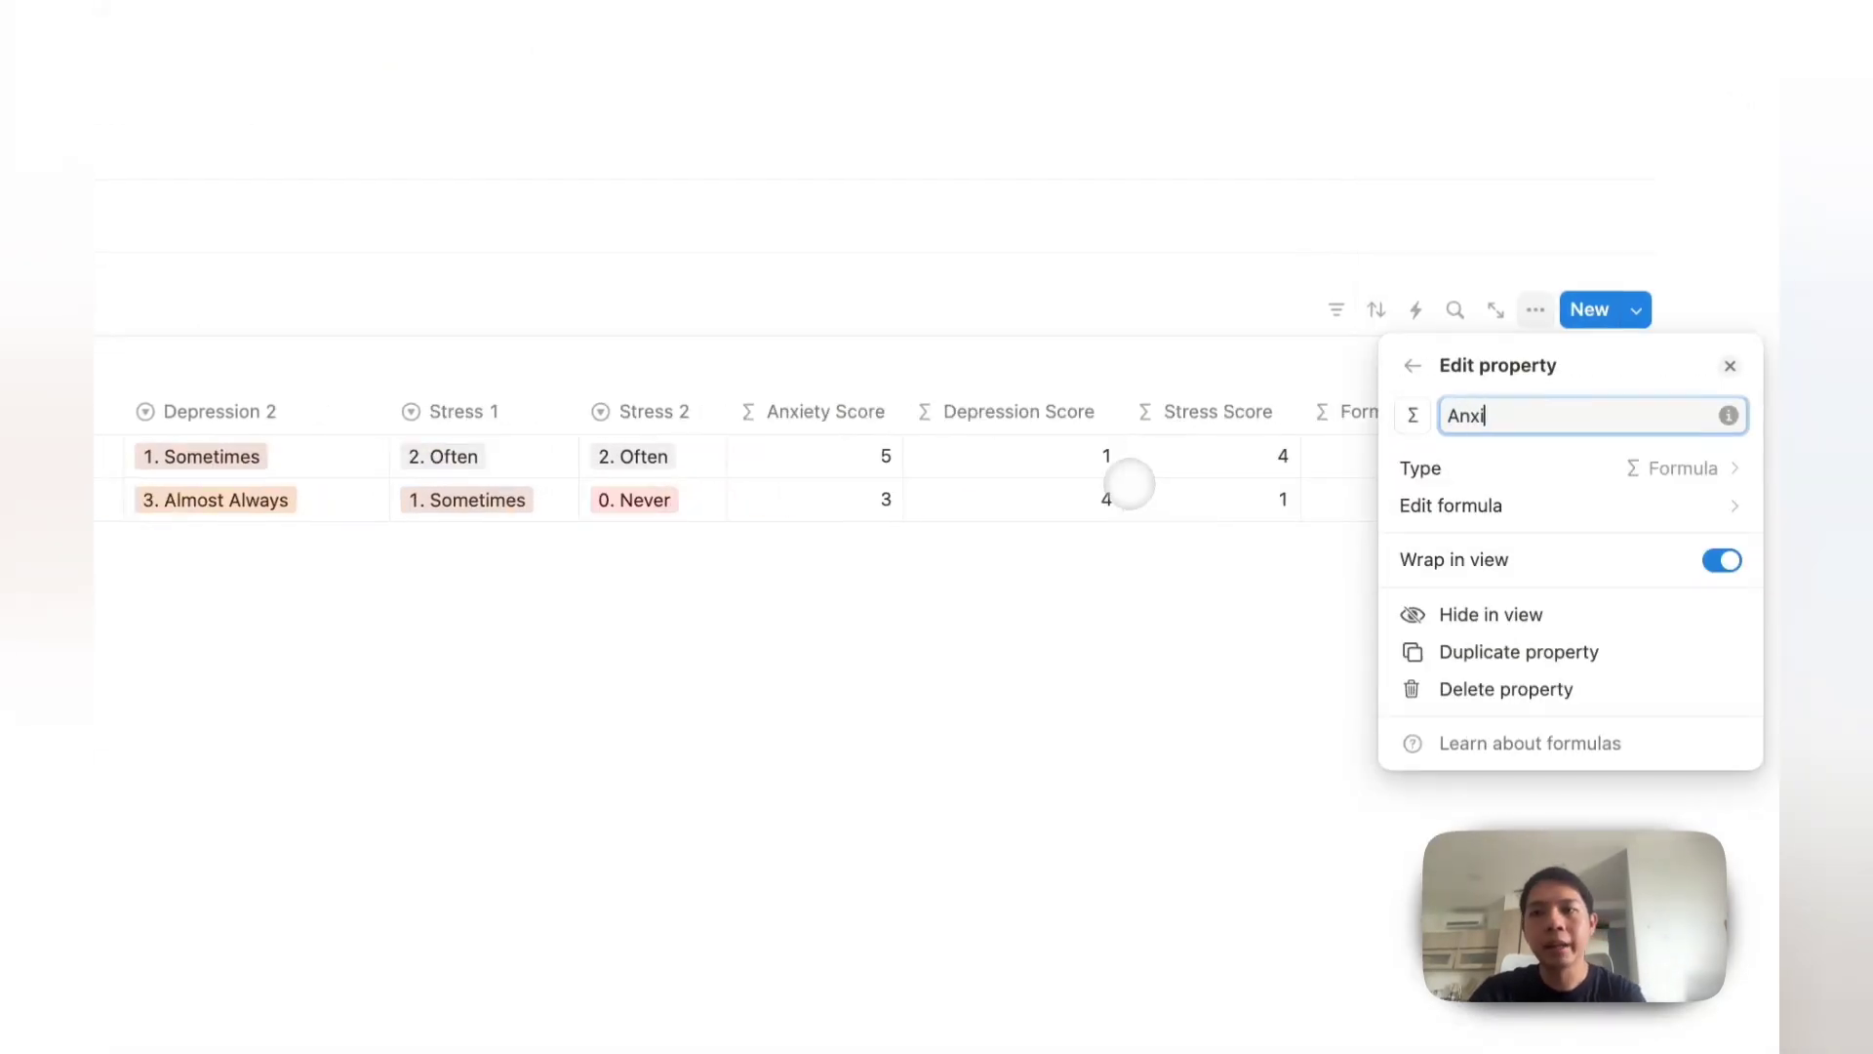
type("Anxiety Resut")
key("BackSpace")
type("lt")
key("Return")
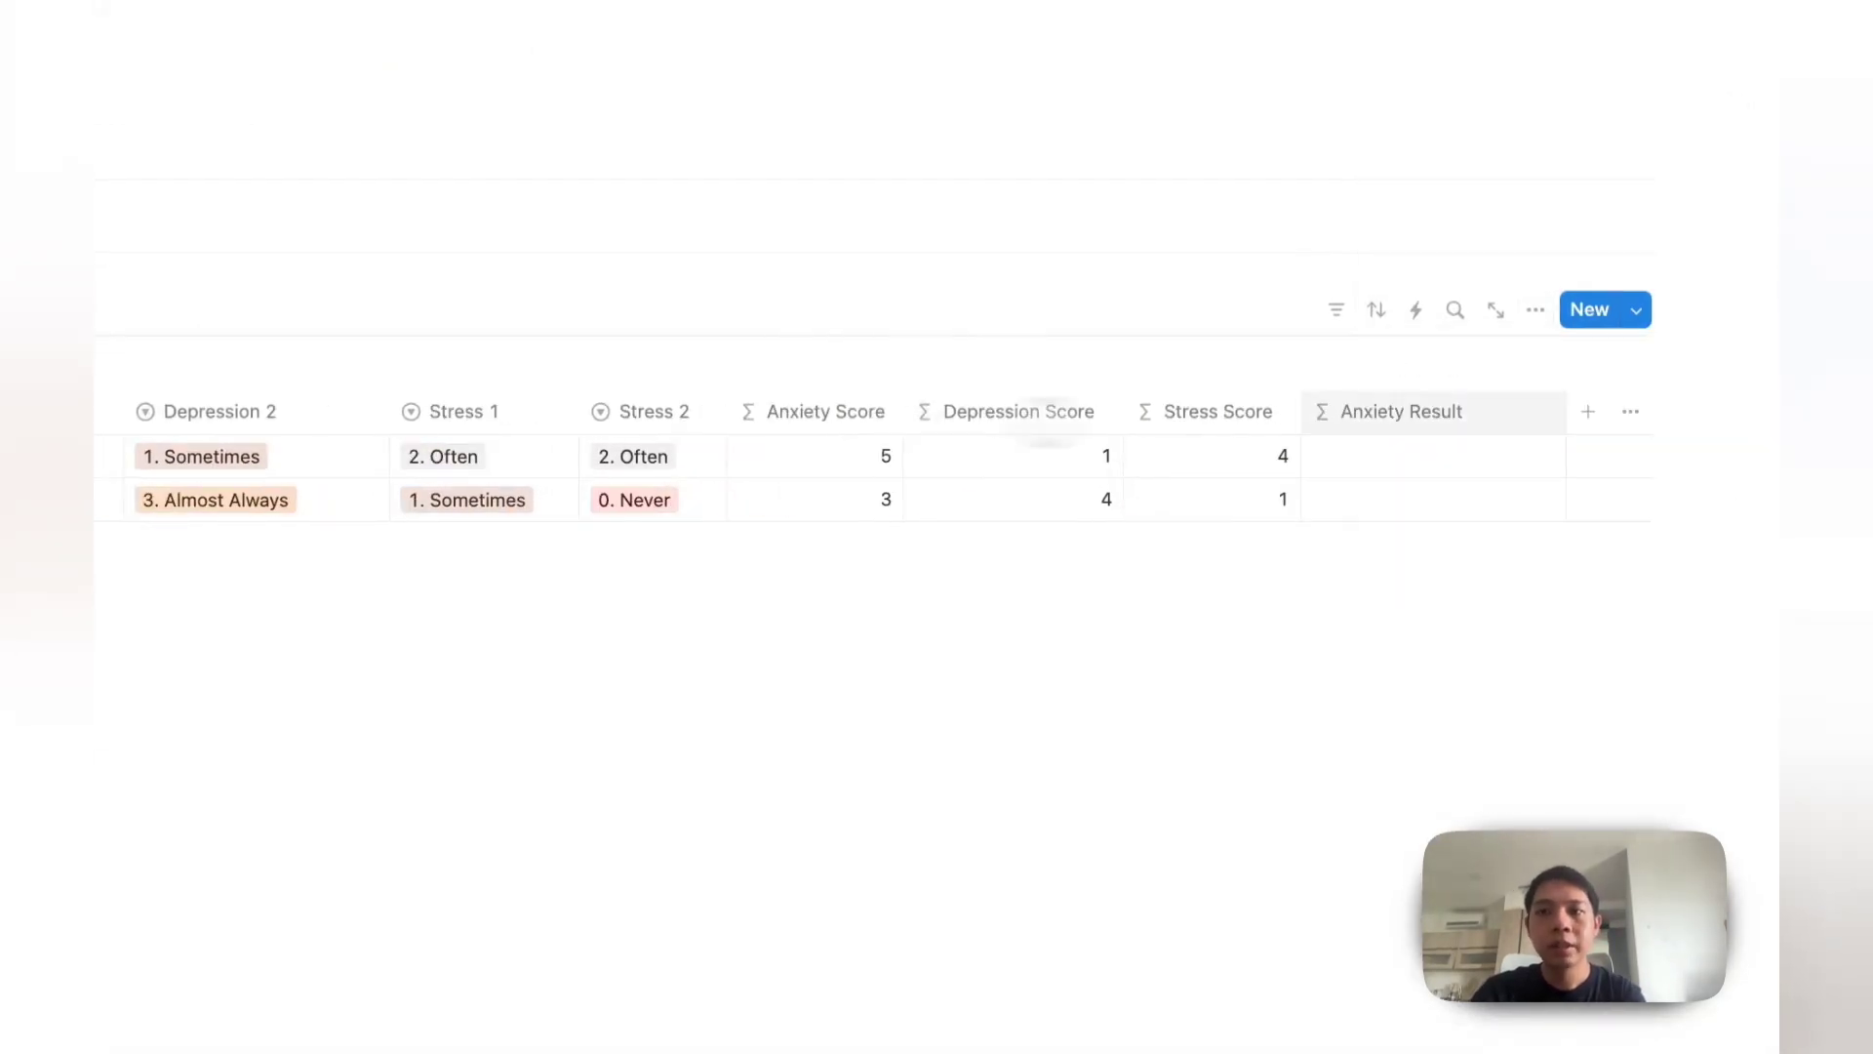
Step: Draft an if() formula returning "Normal" for Anxiety Score < 1, then clear it
left_click(1444, 453)
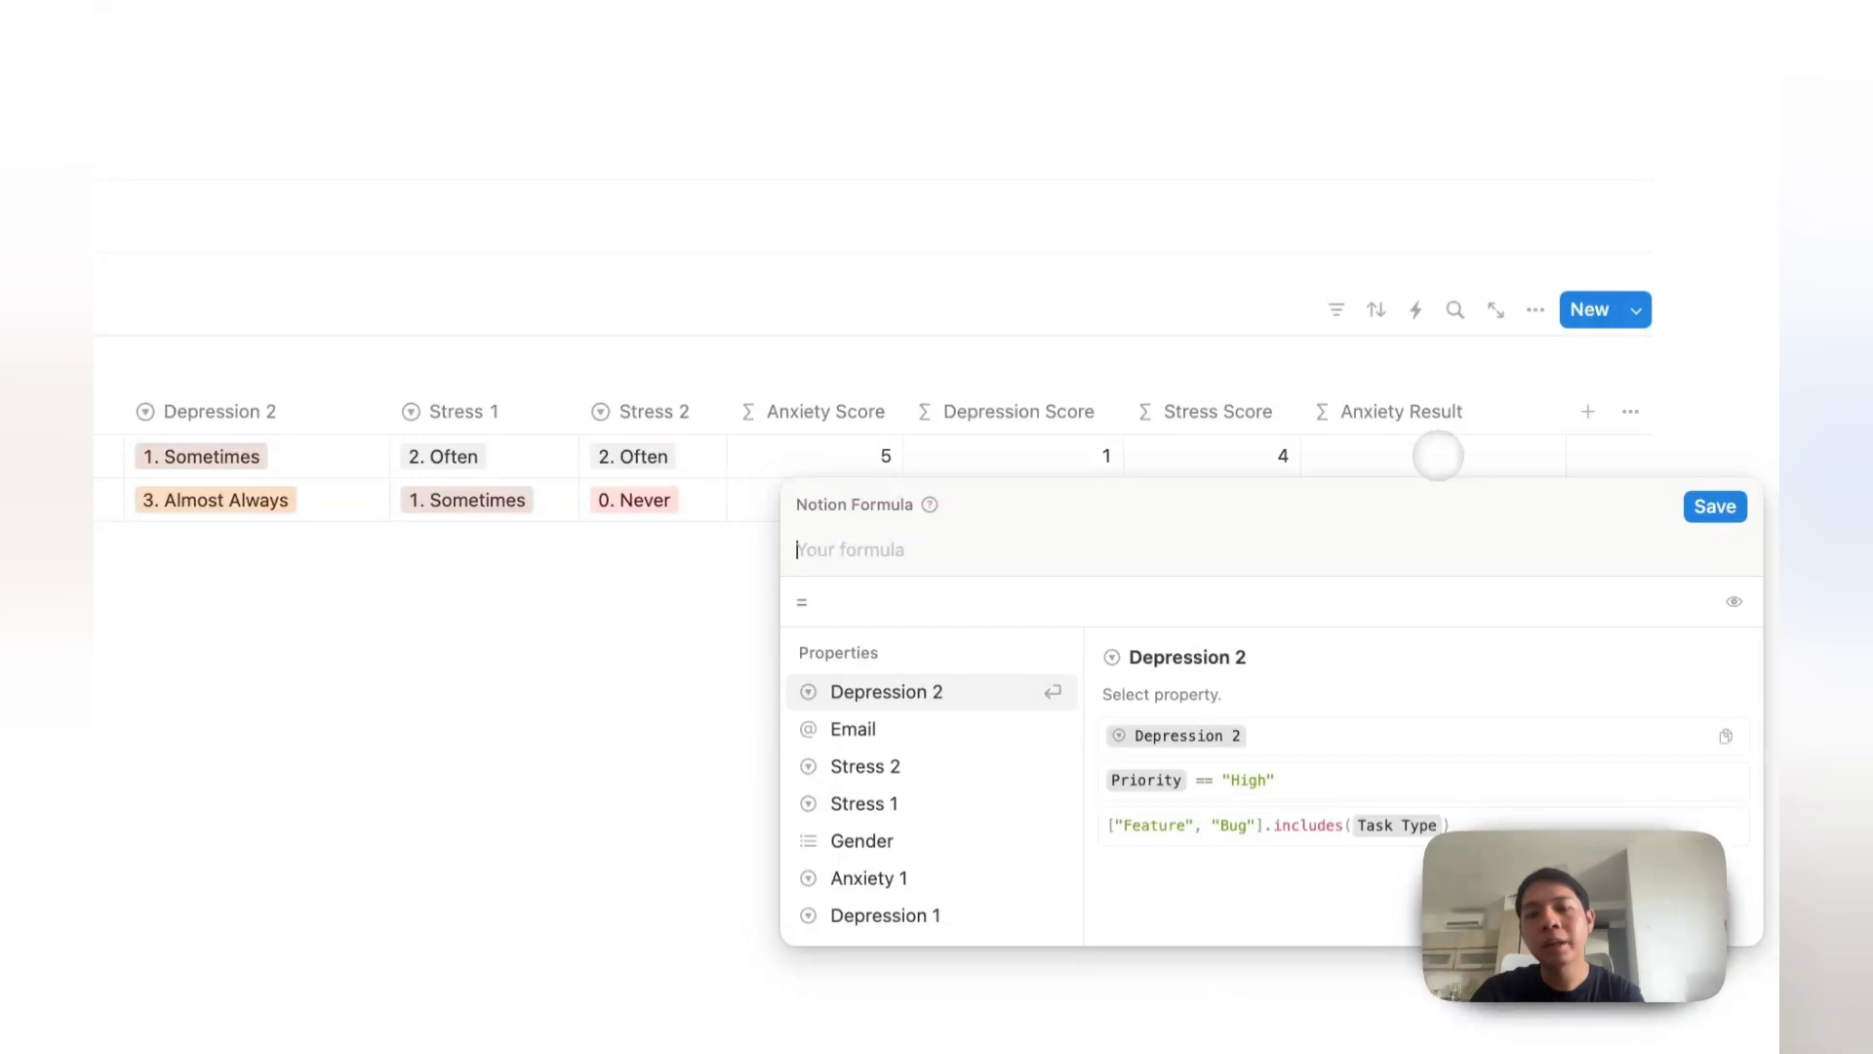
type("if(anx")
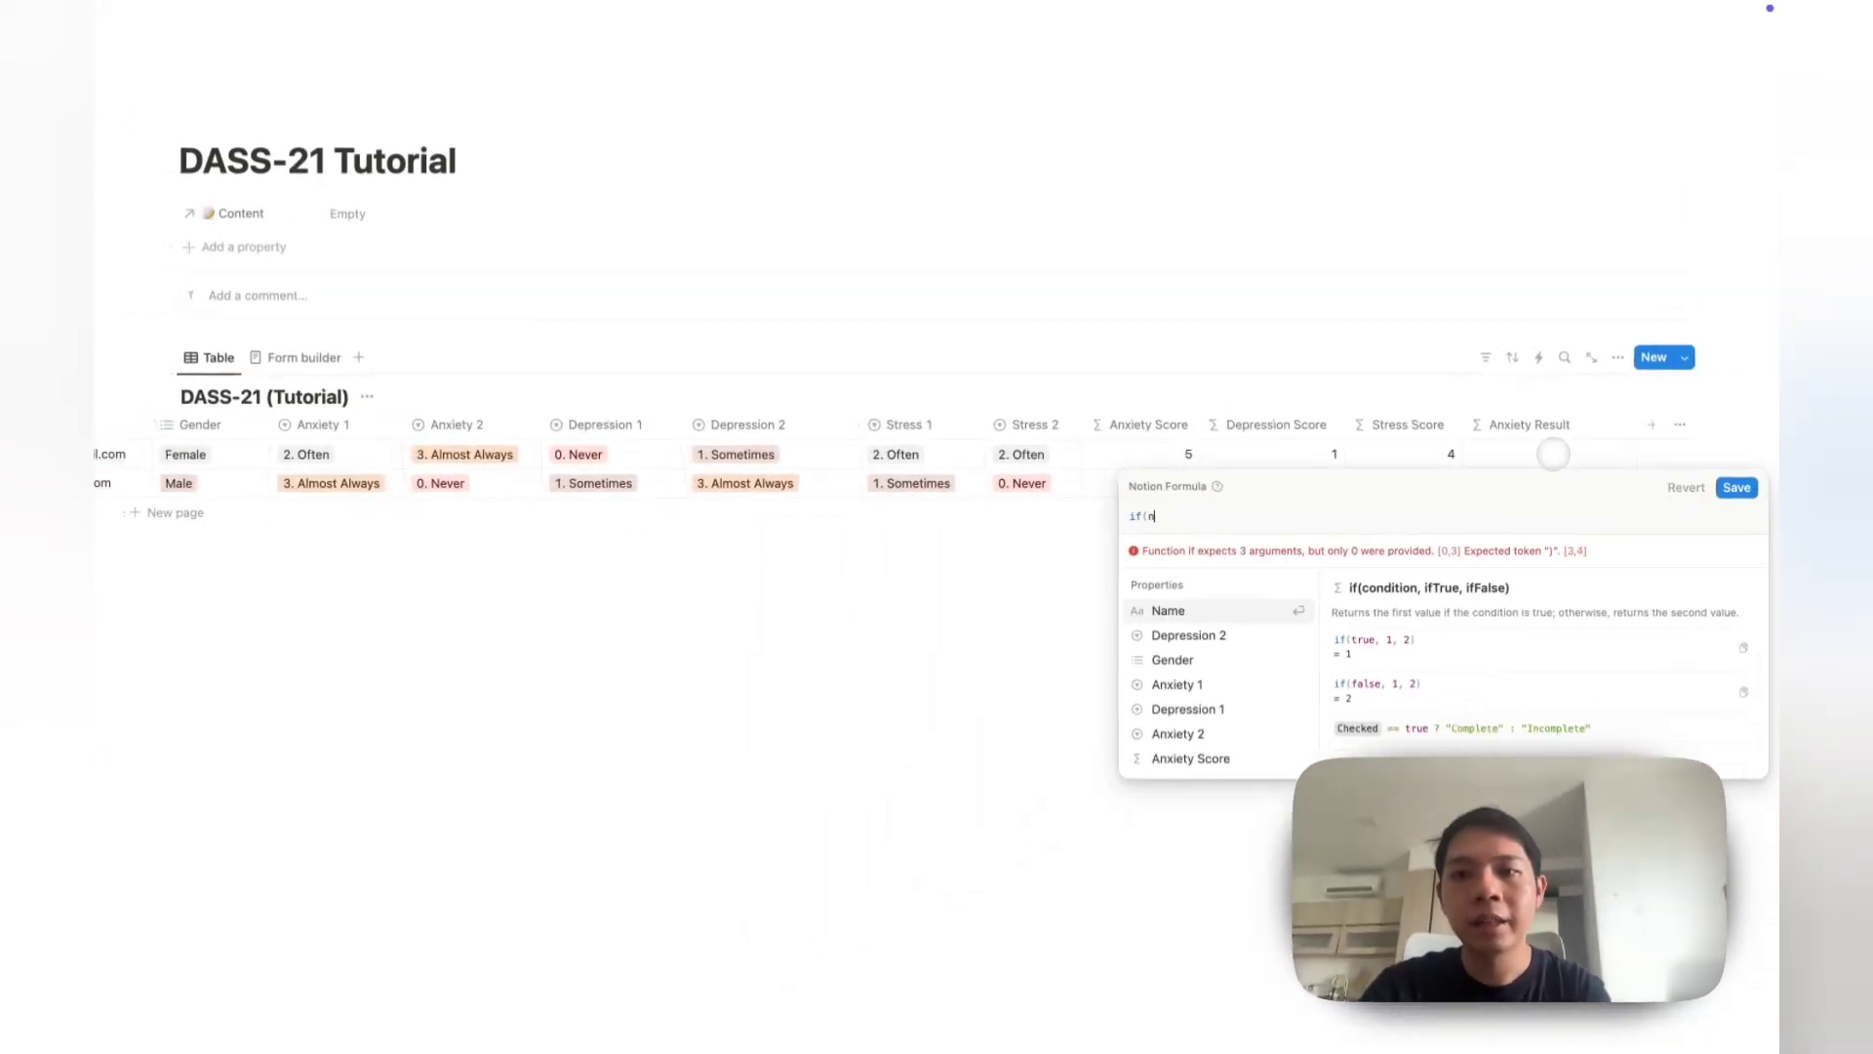
key("Down")
key("Down")
key("Return")
type("<")
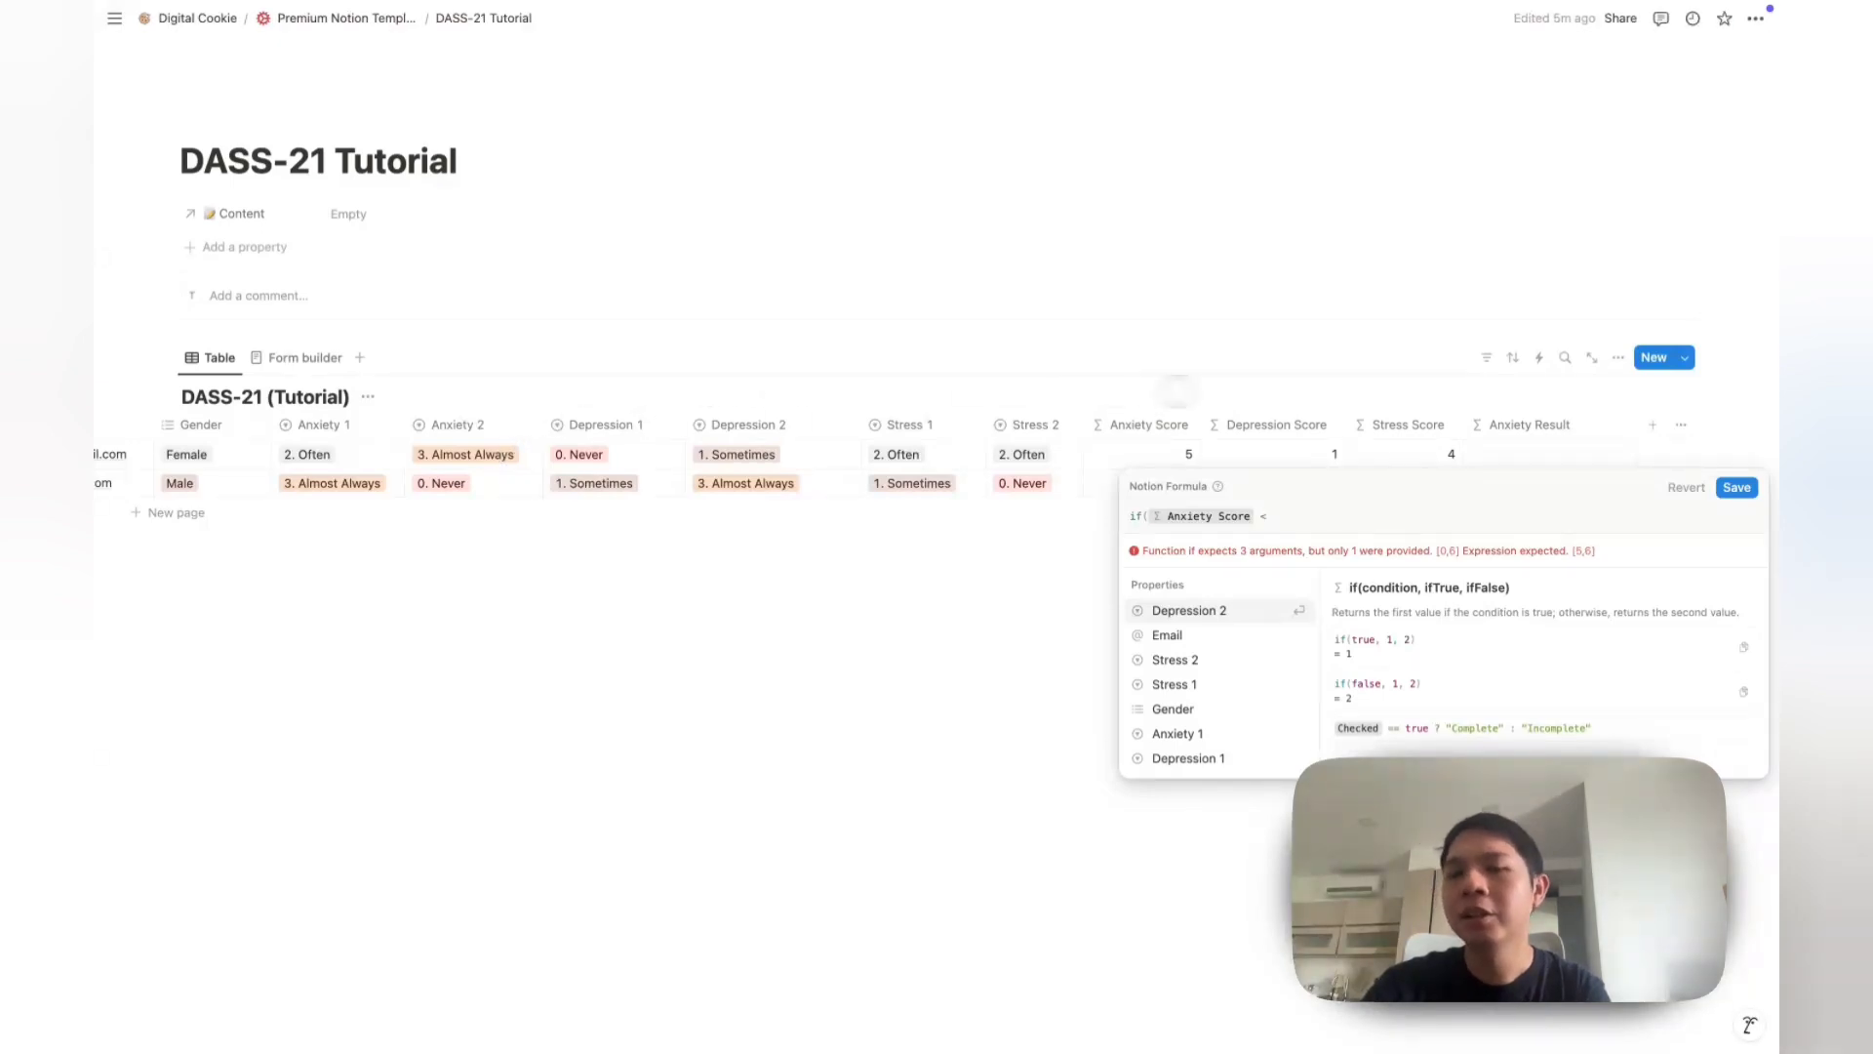
type("1, \"No")
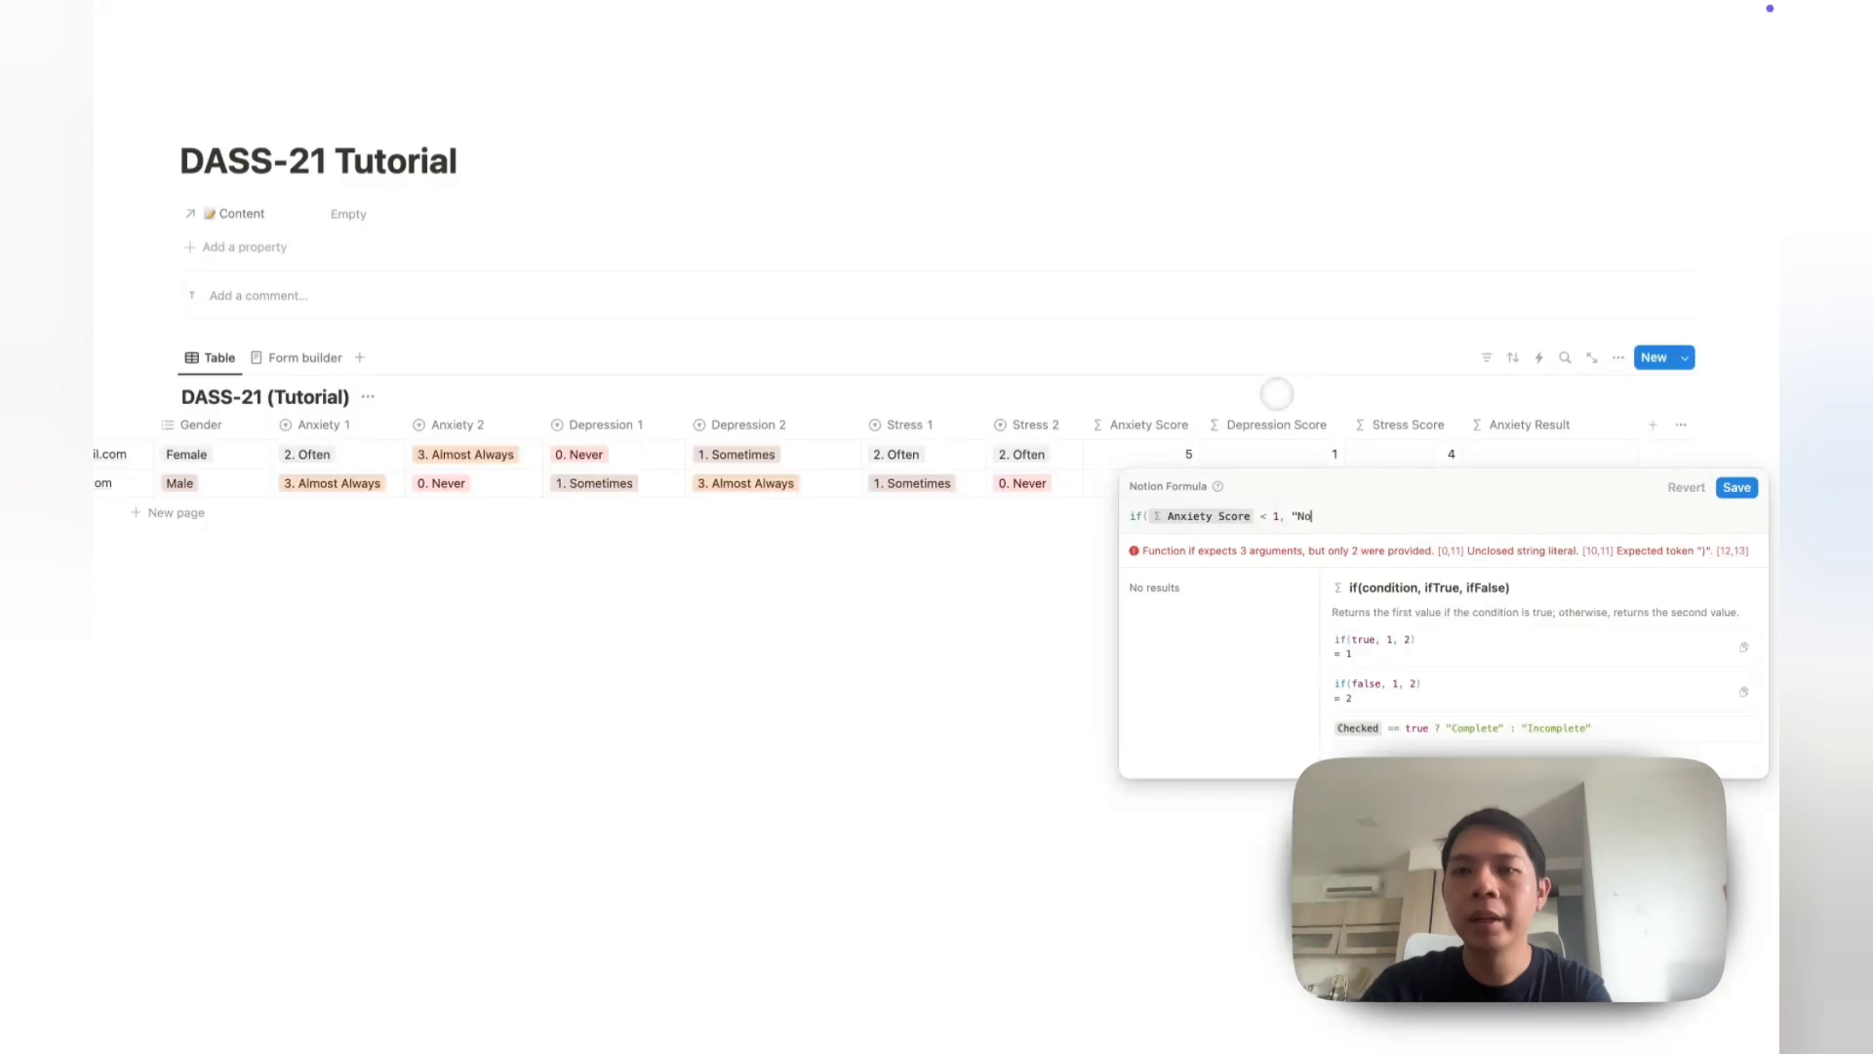
type("rmal\",")
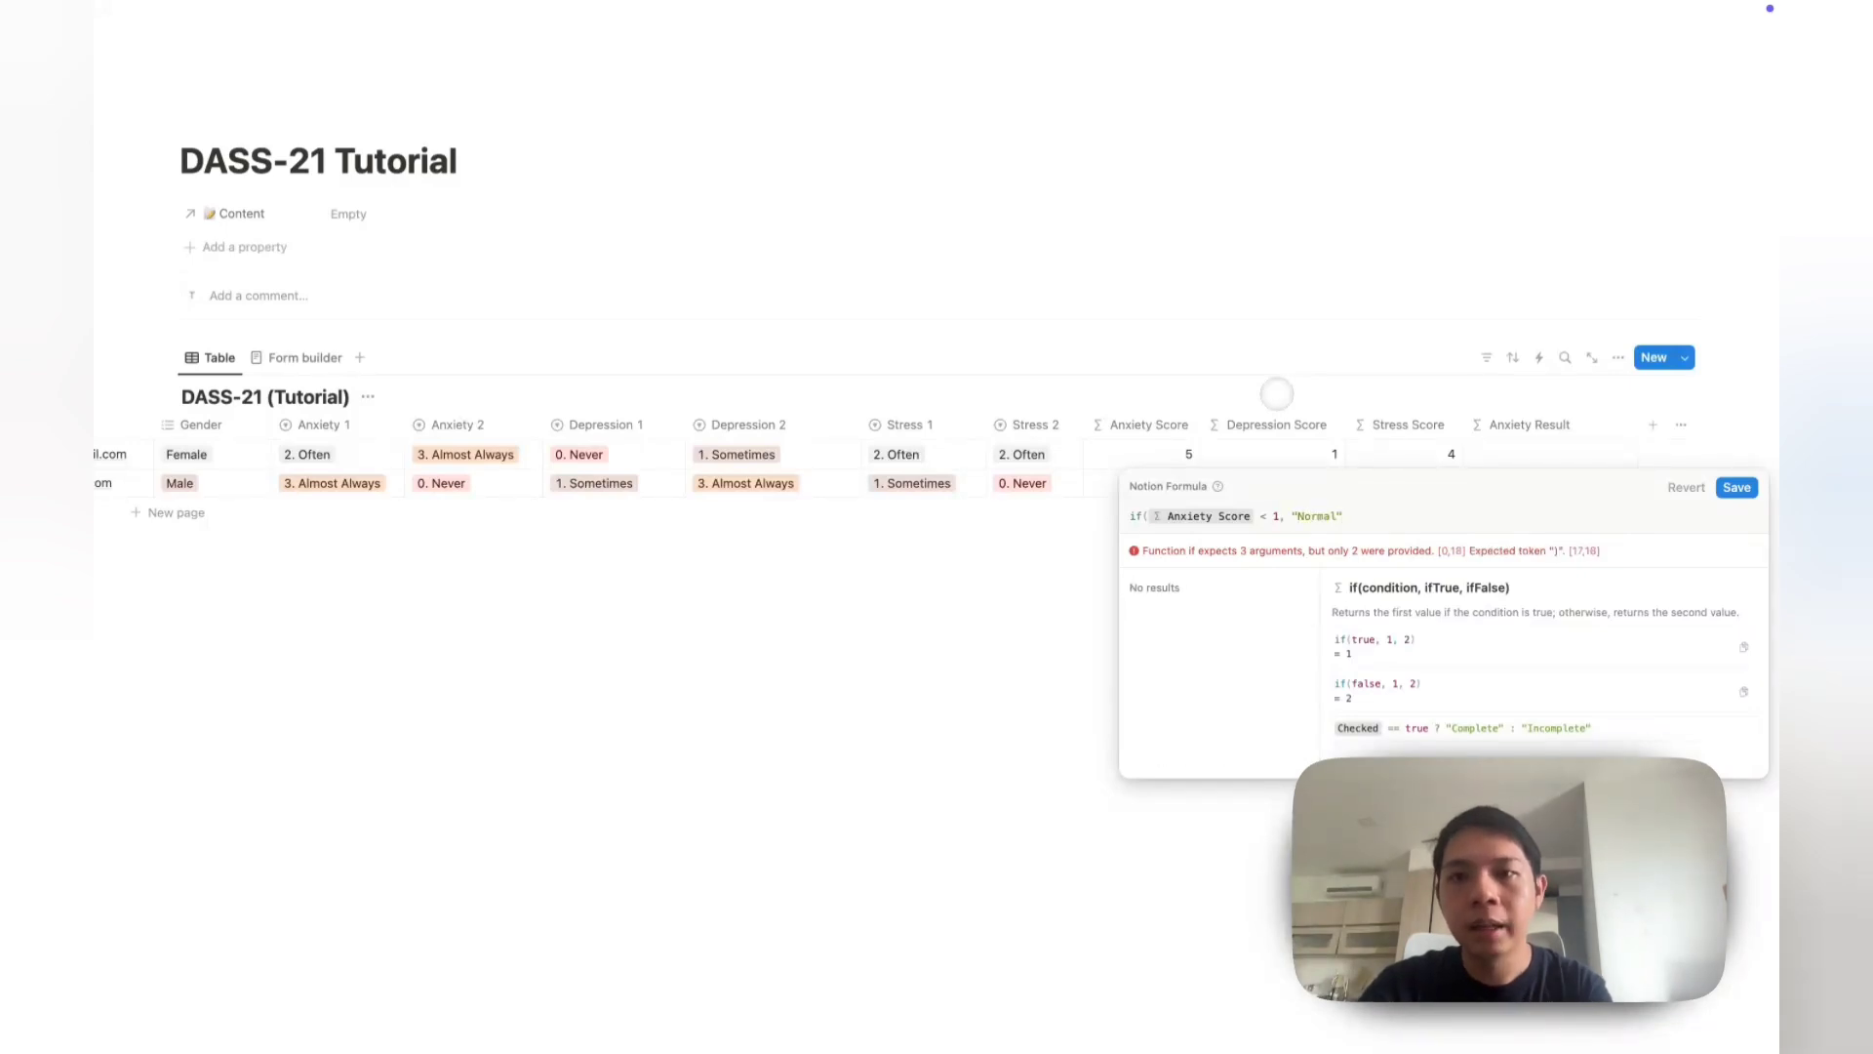
key("Return")
type("if(")
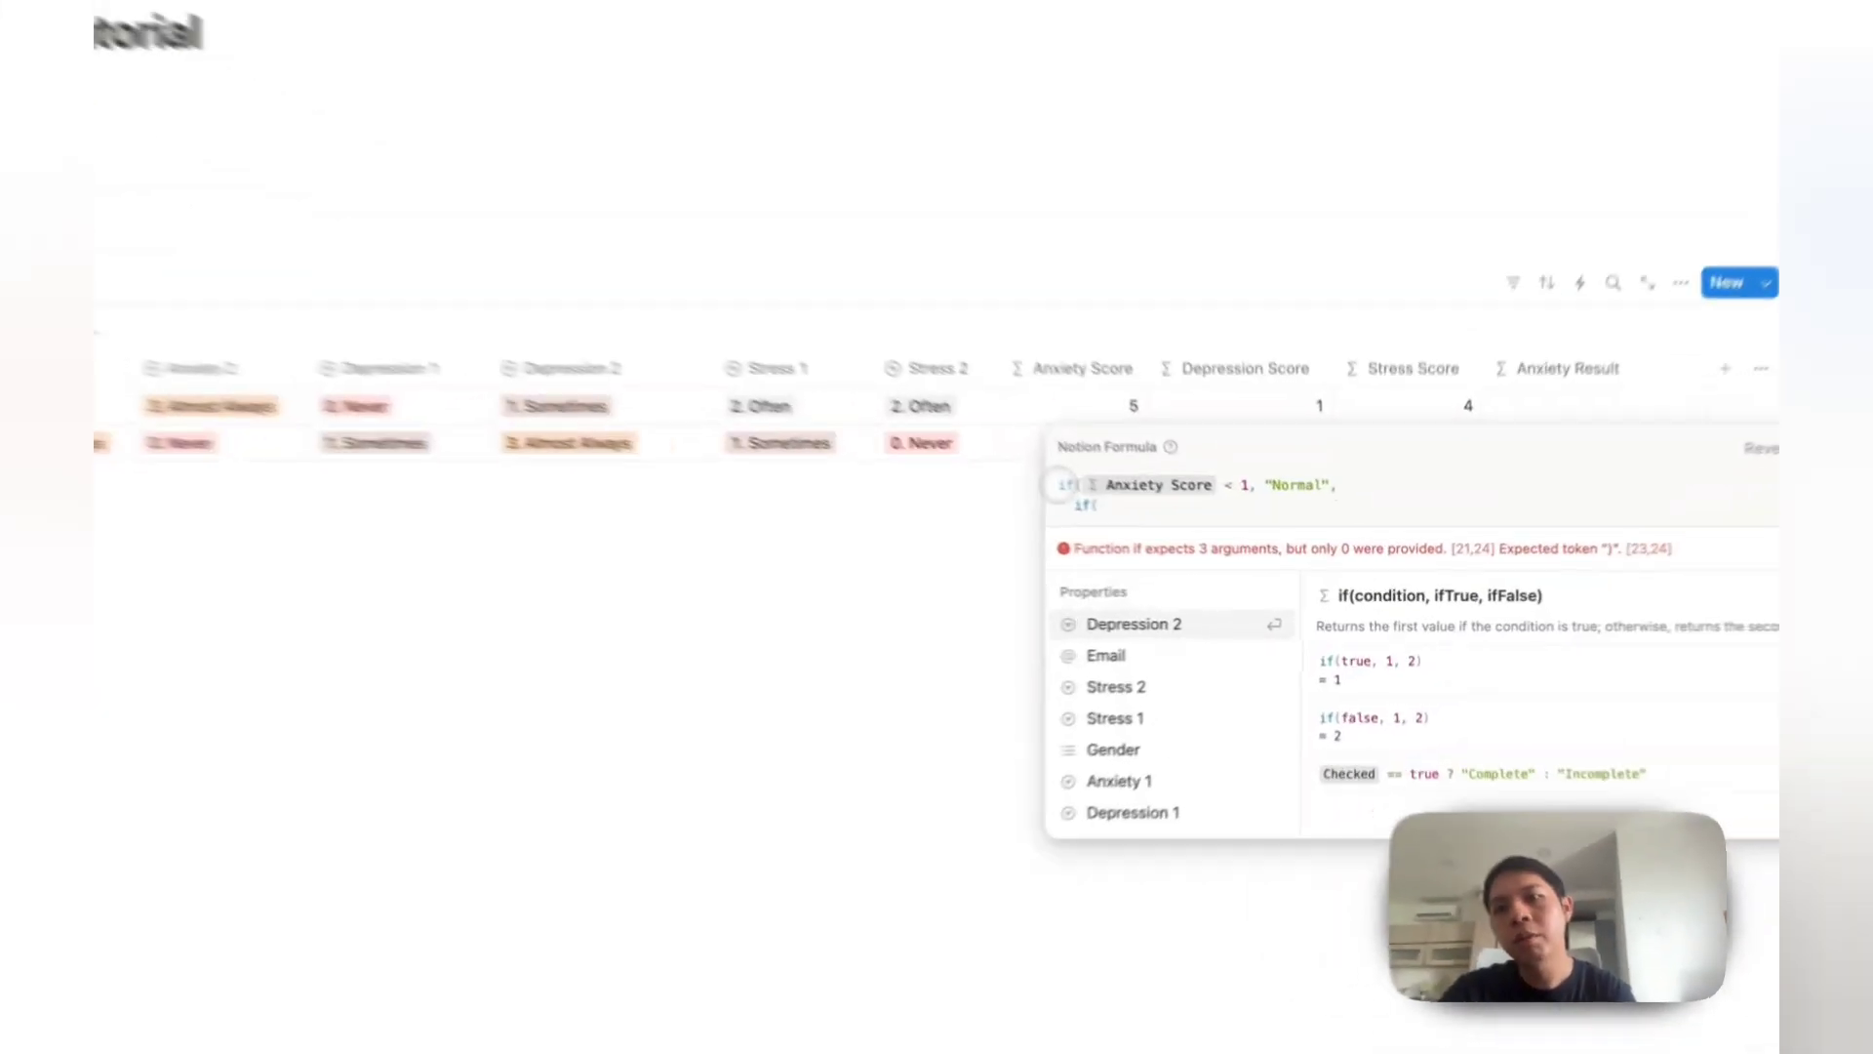
left_click(1058, 484)
key("shift+Return")
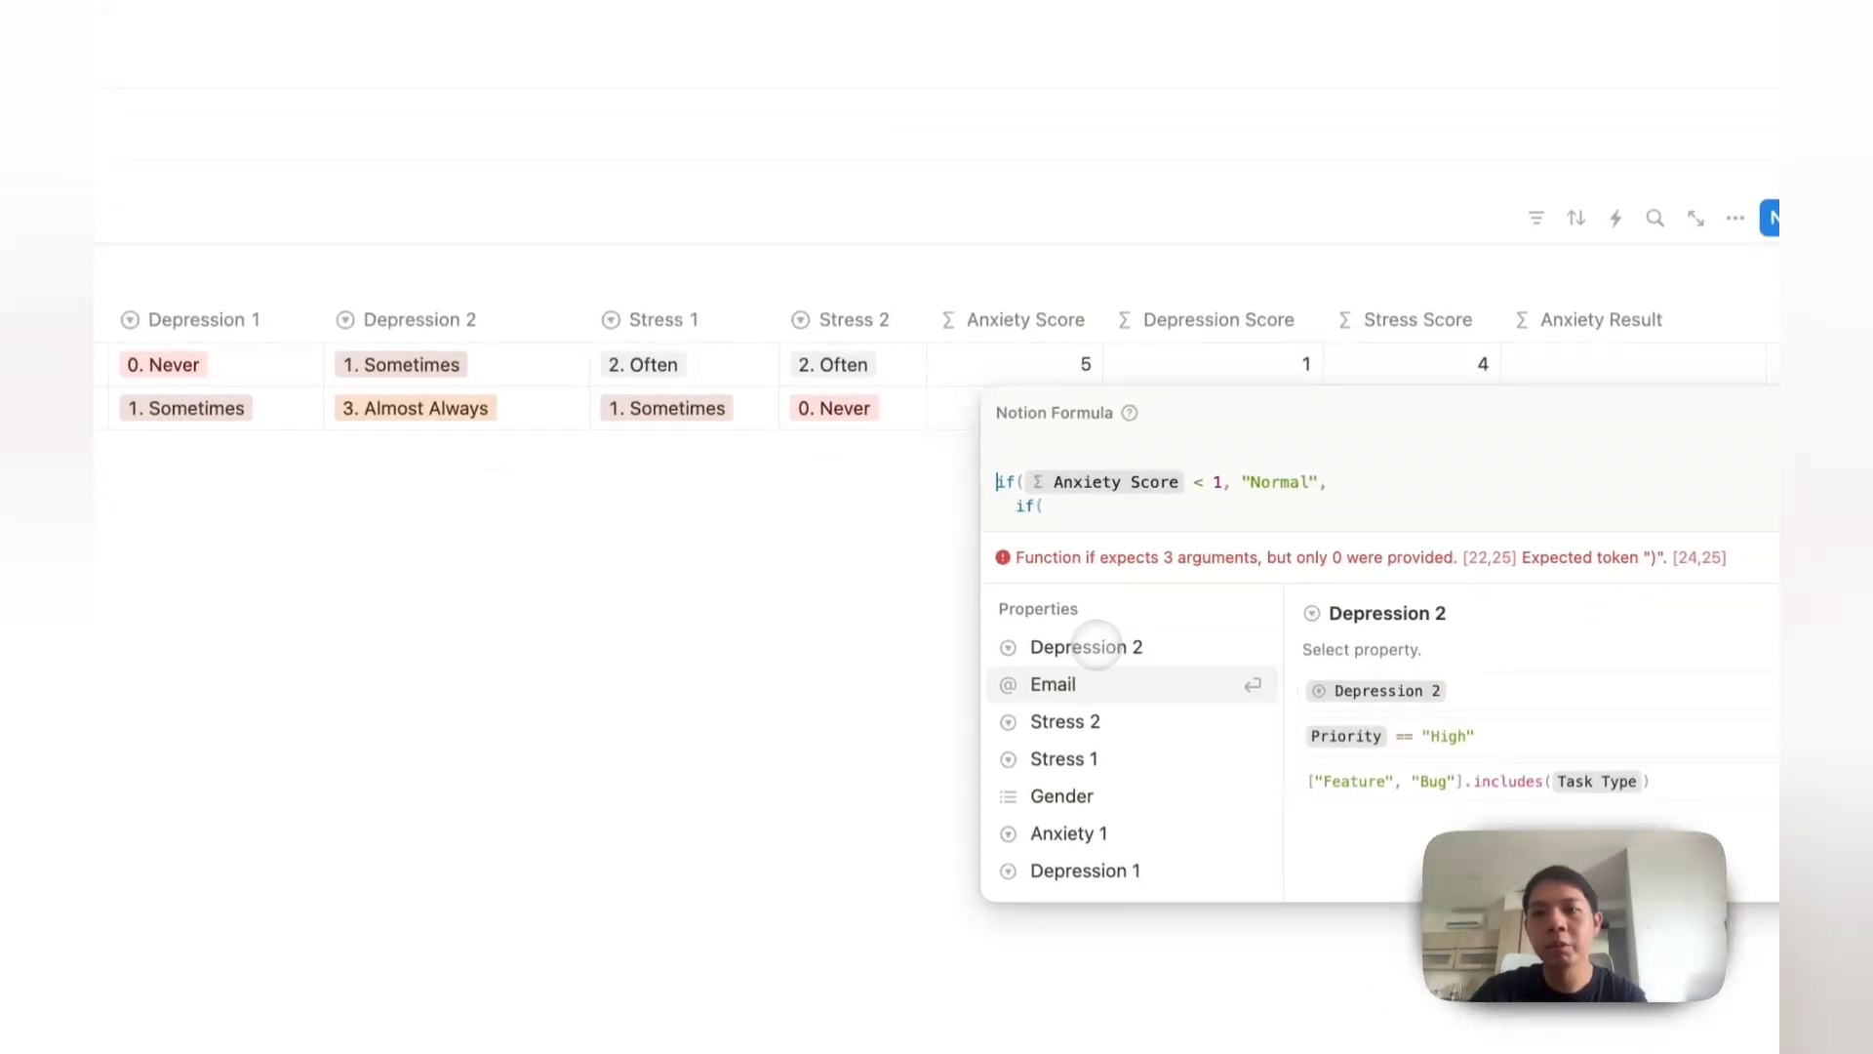
key("ctrl+a")
key("BackSpace")
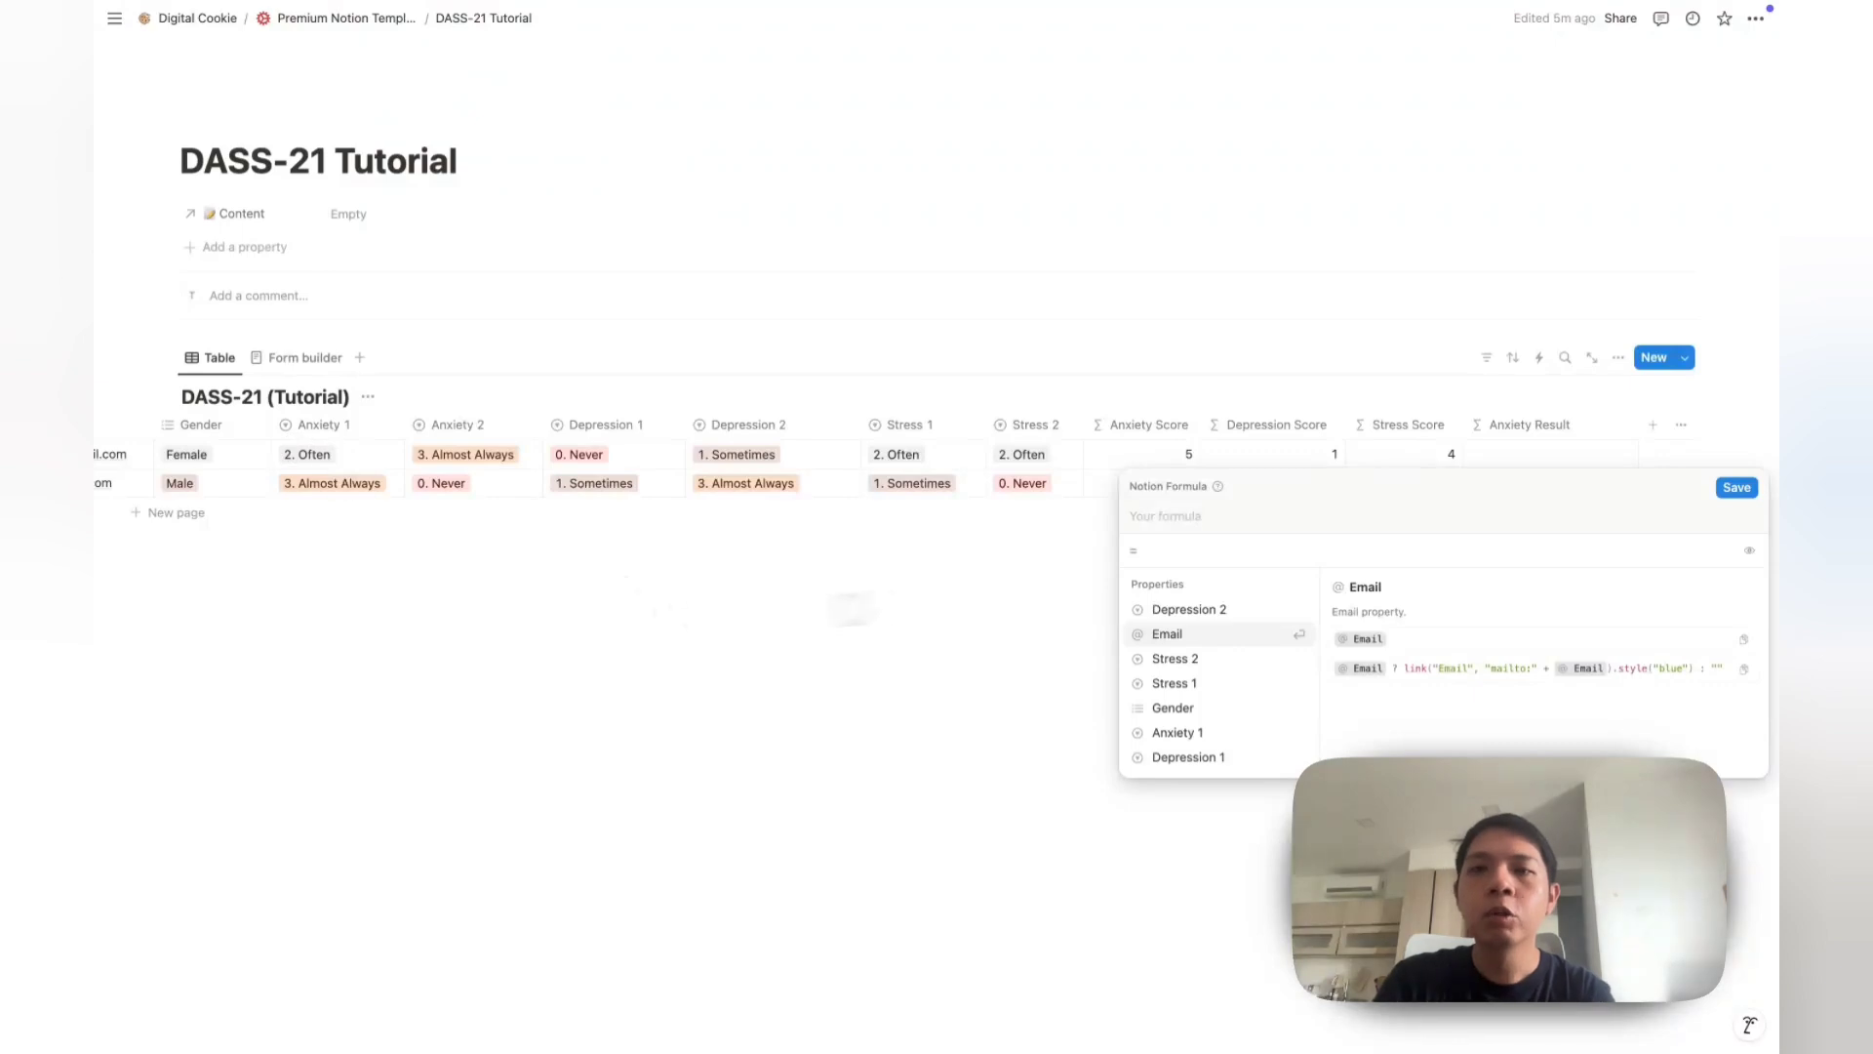
Step: Begin a let() formula assigning Anxiety Score to the variable score
type("let")
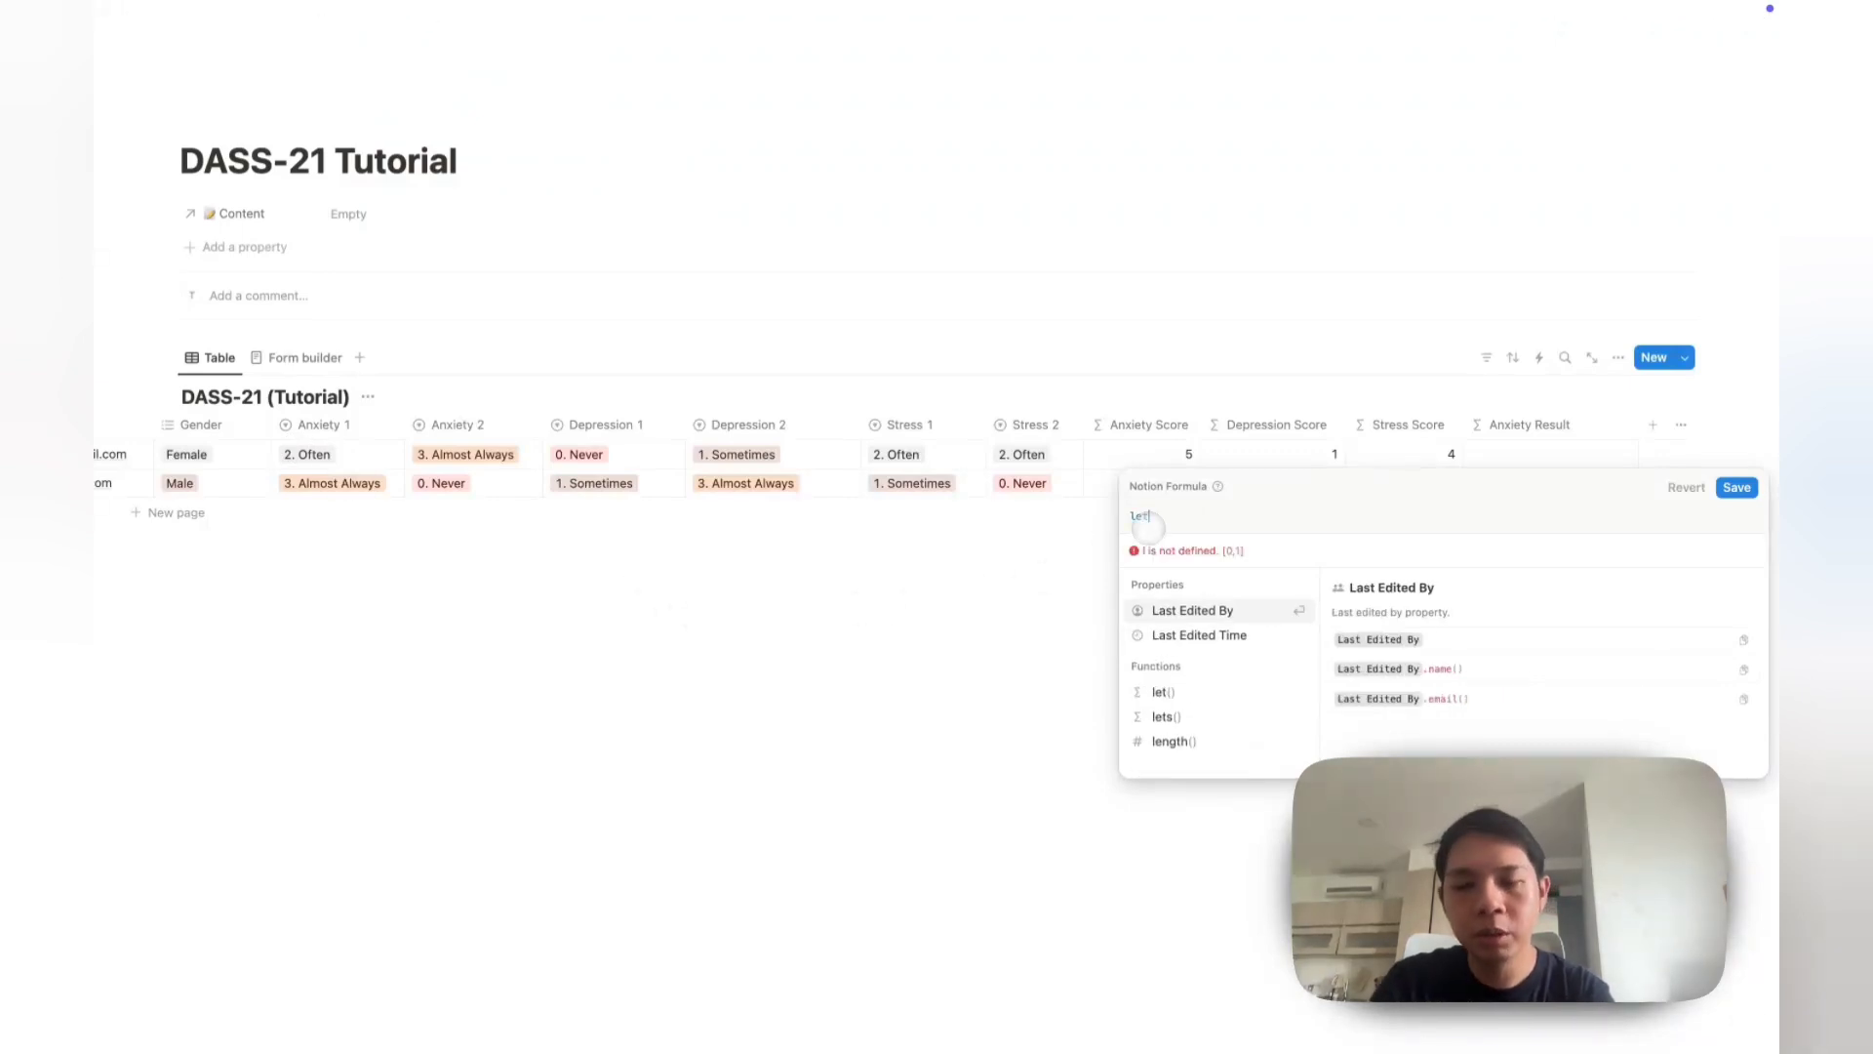
type("(")
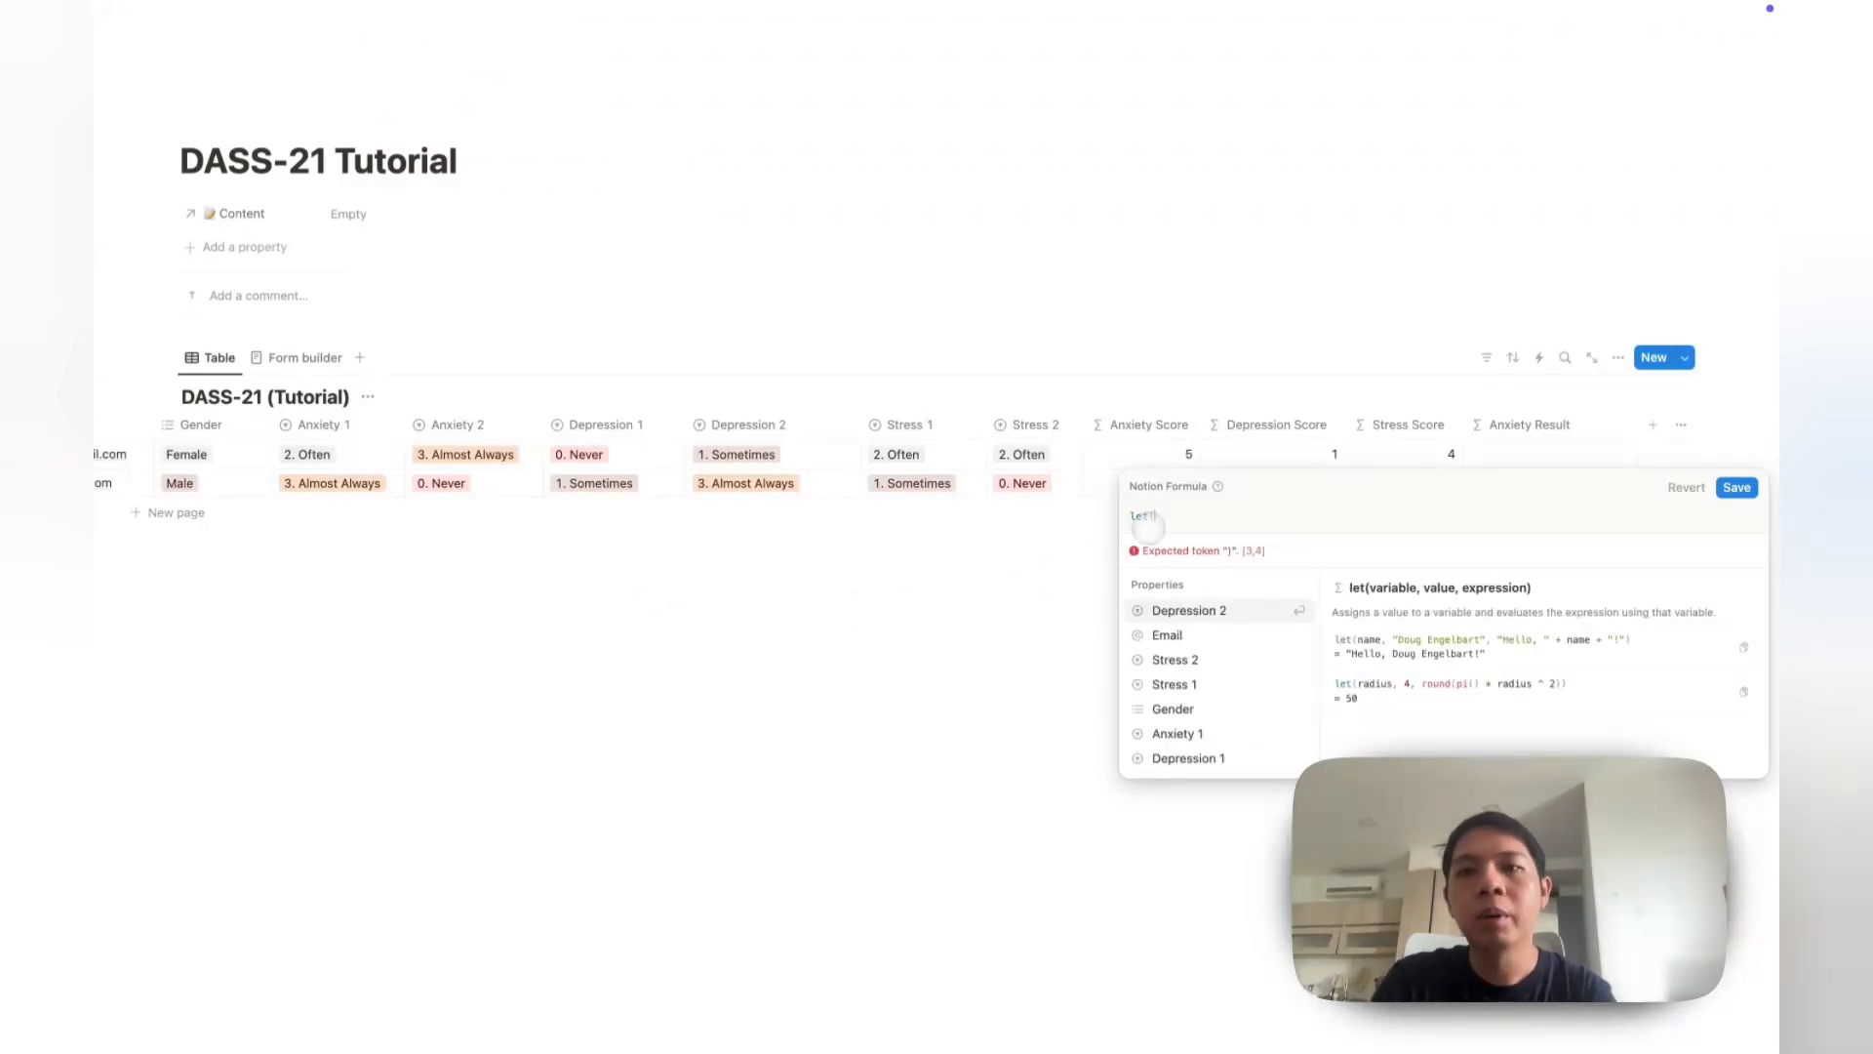
type(")")
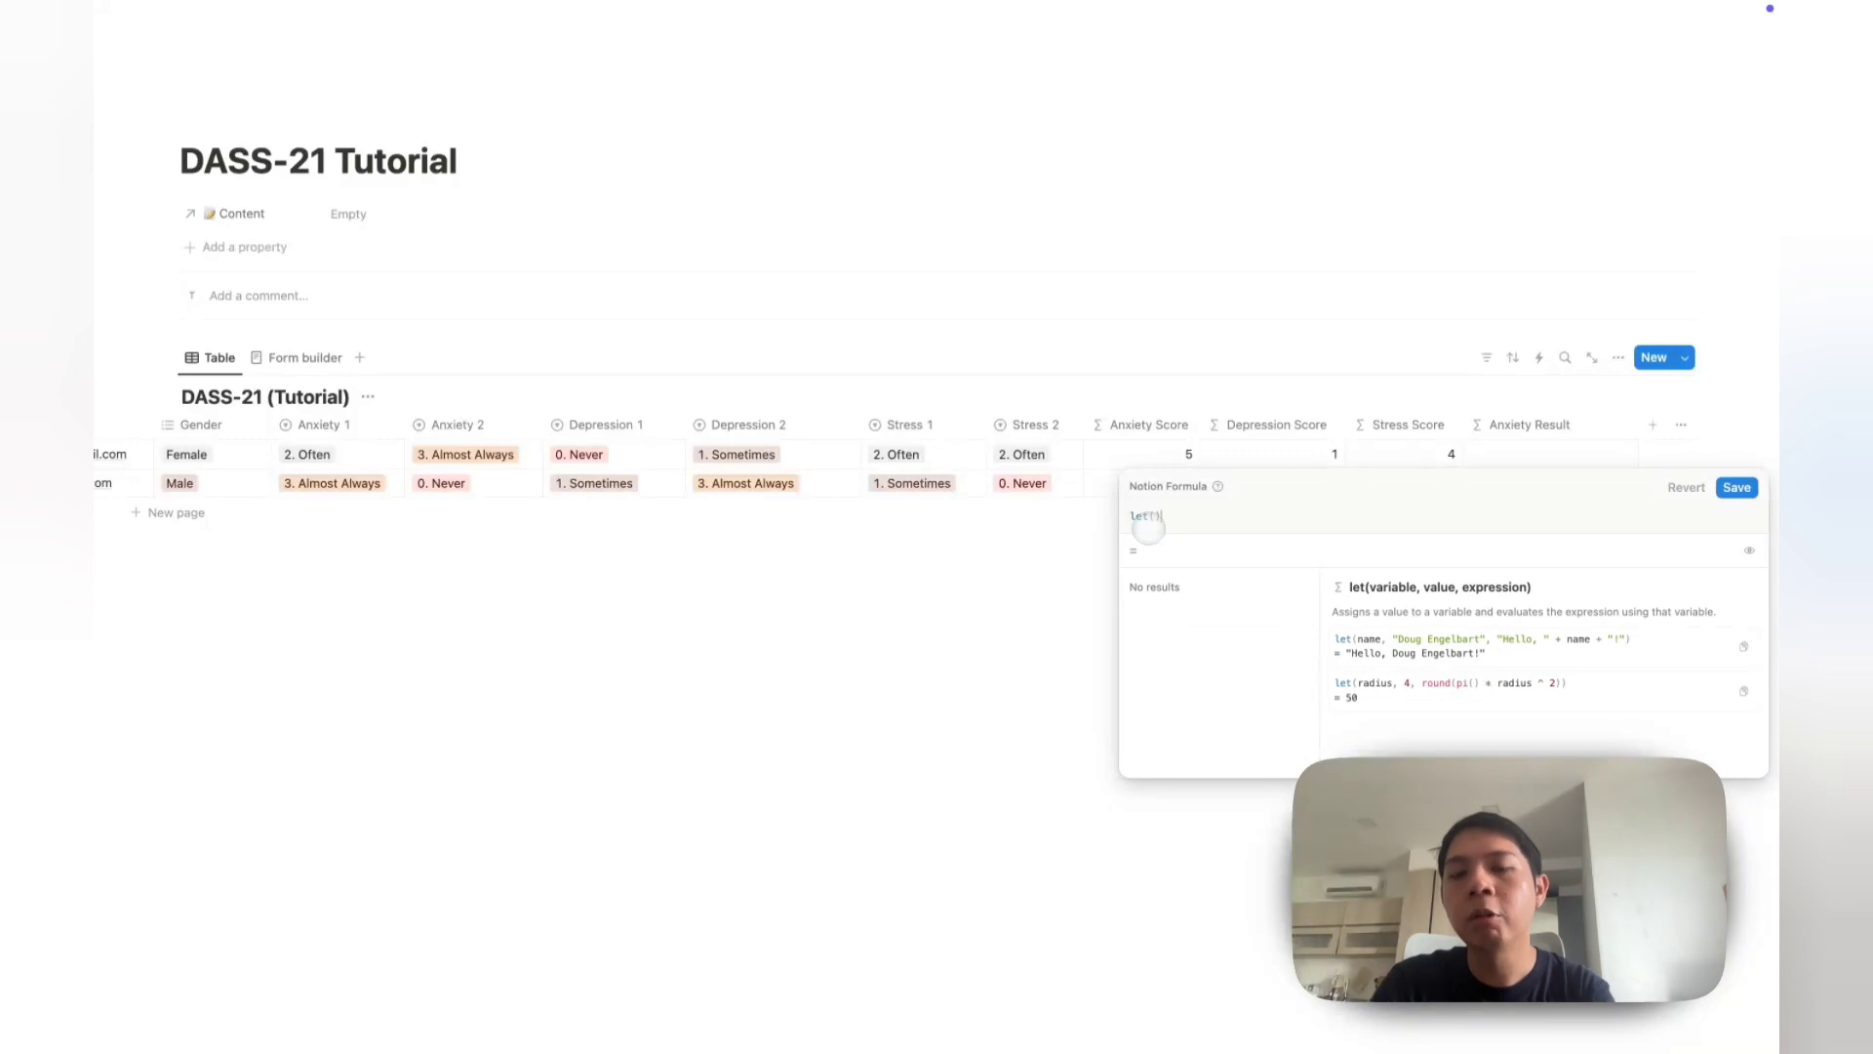
key("Left")
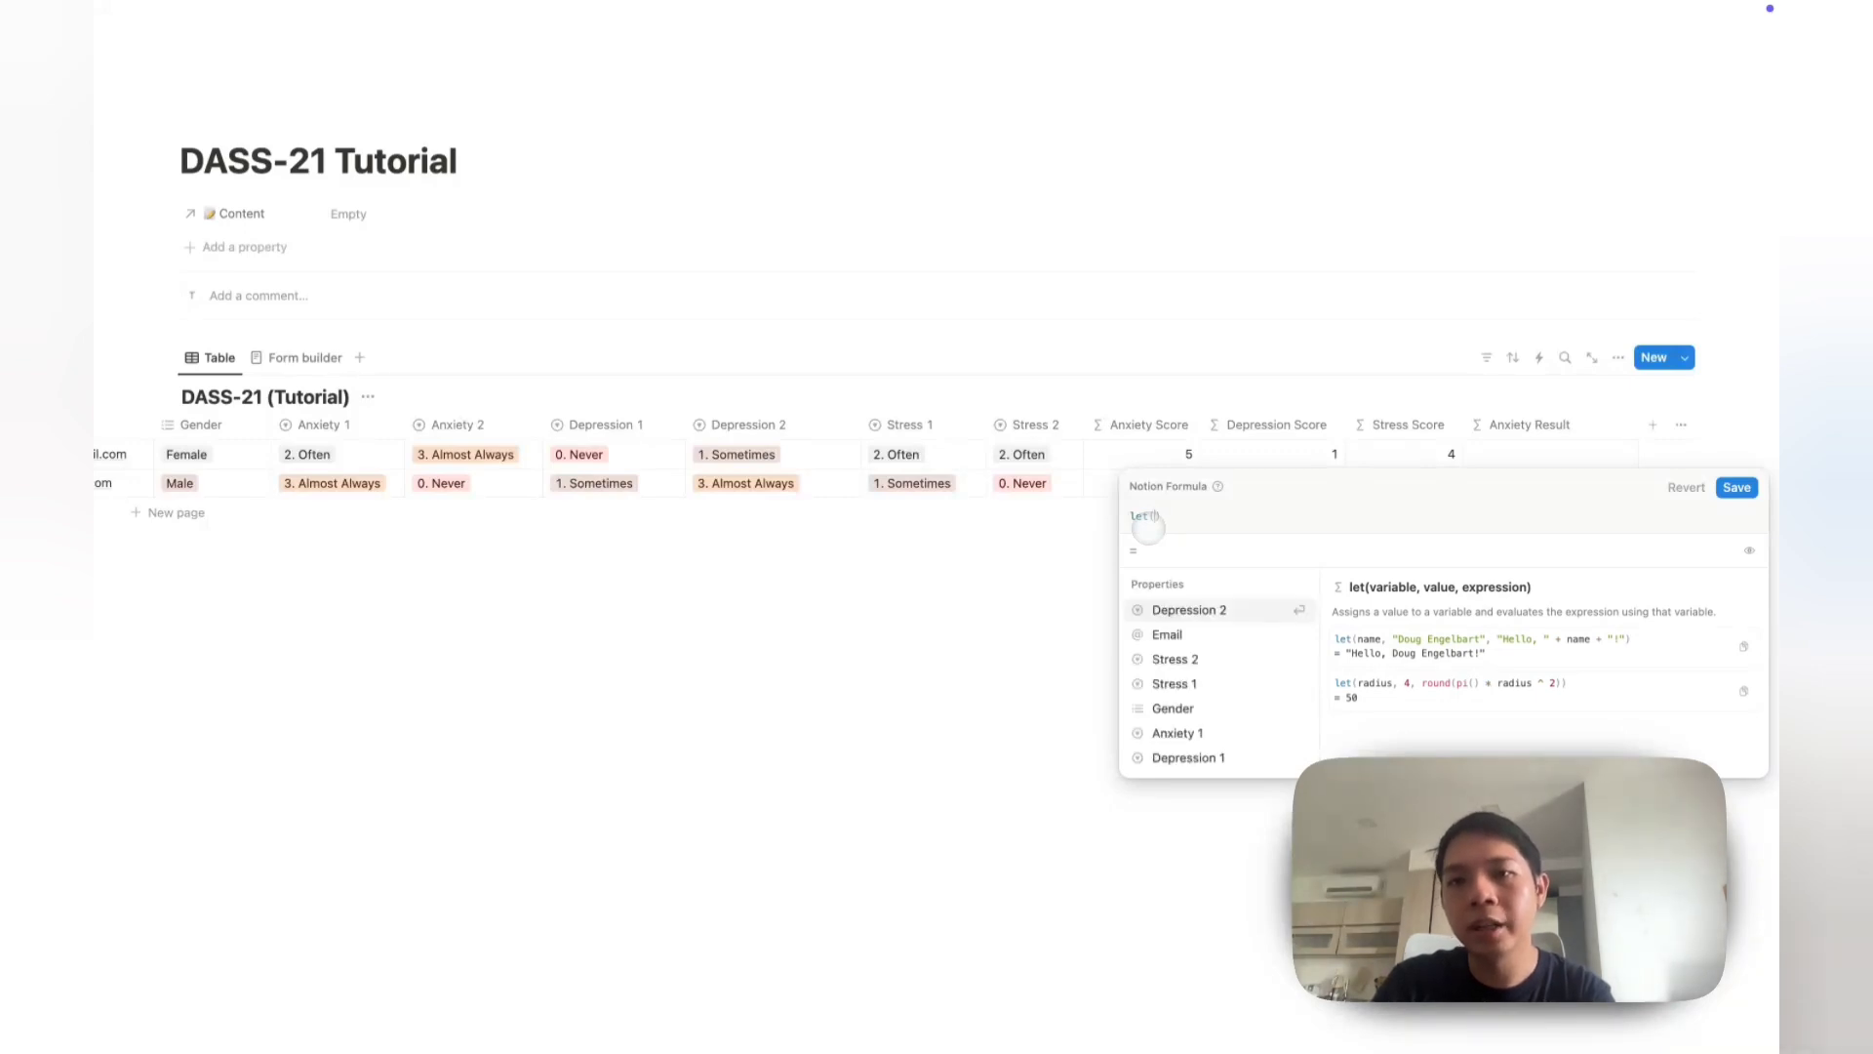
key("shift+Return")
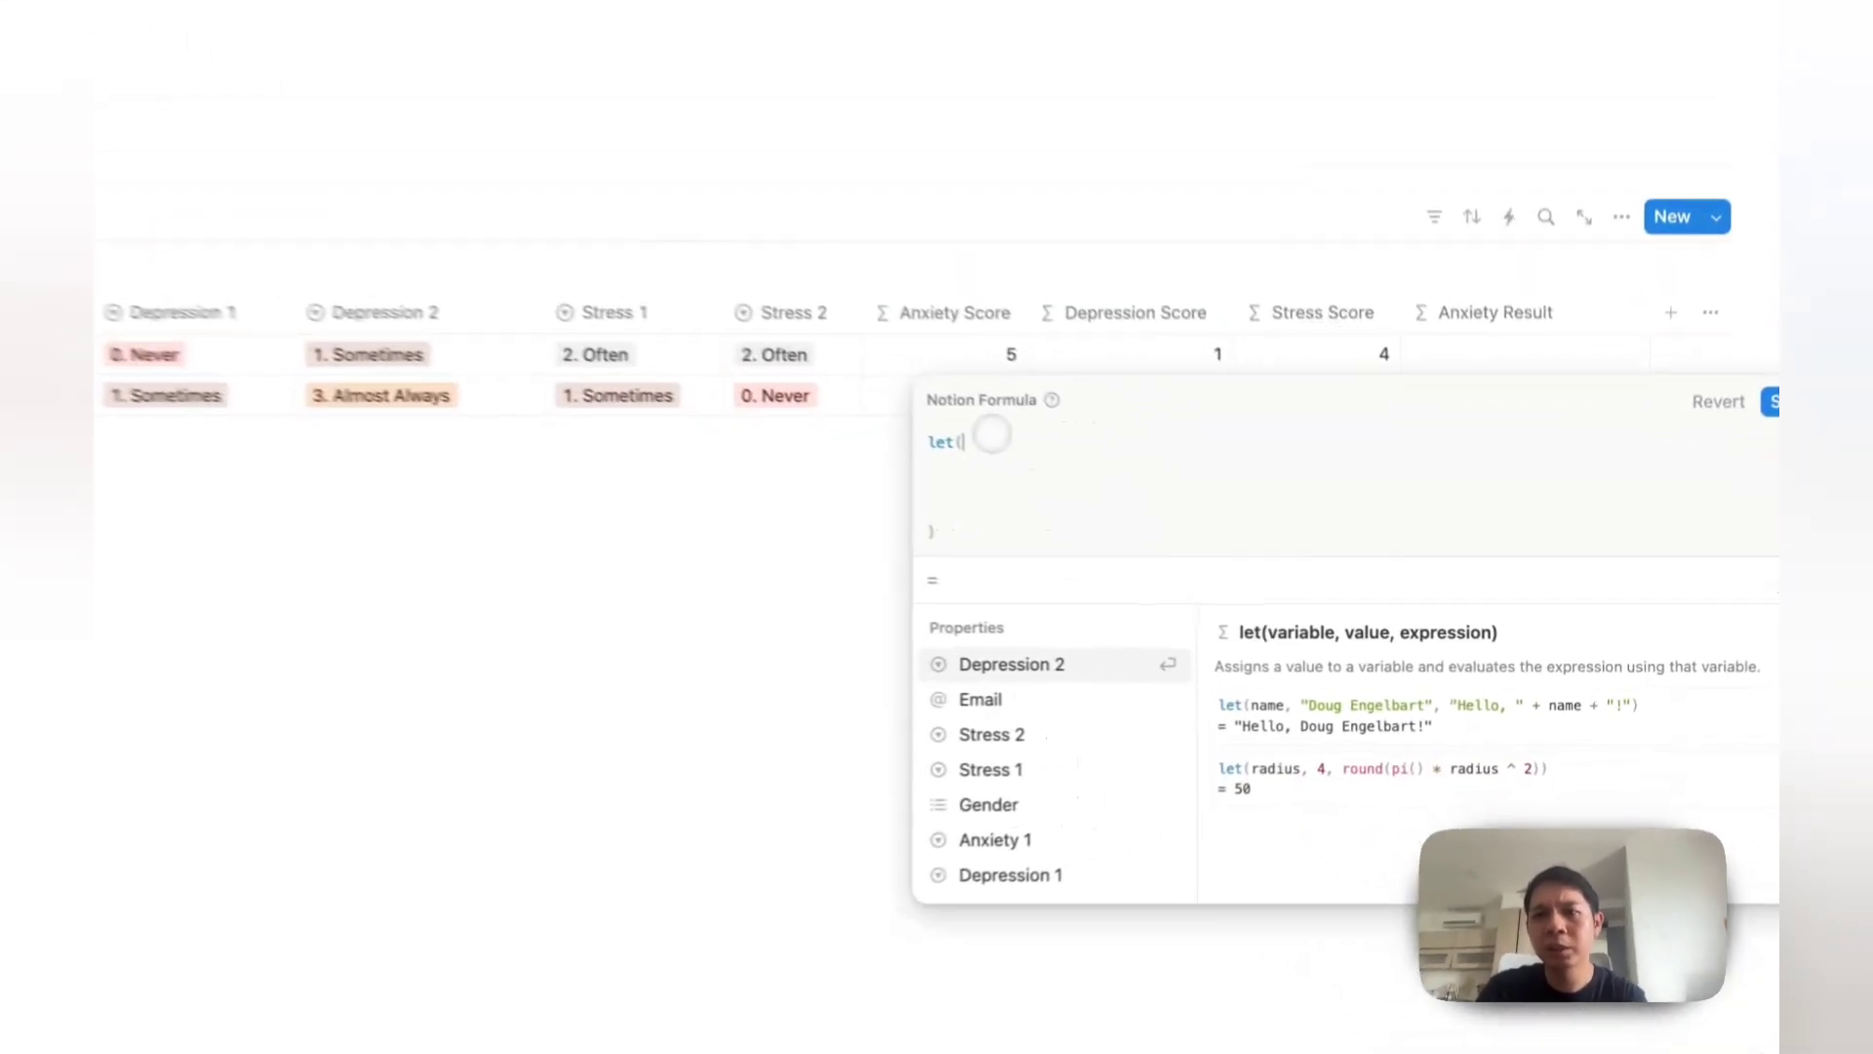
key("Down")
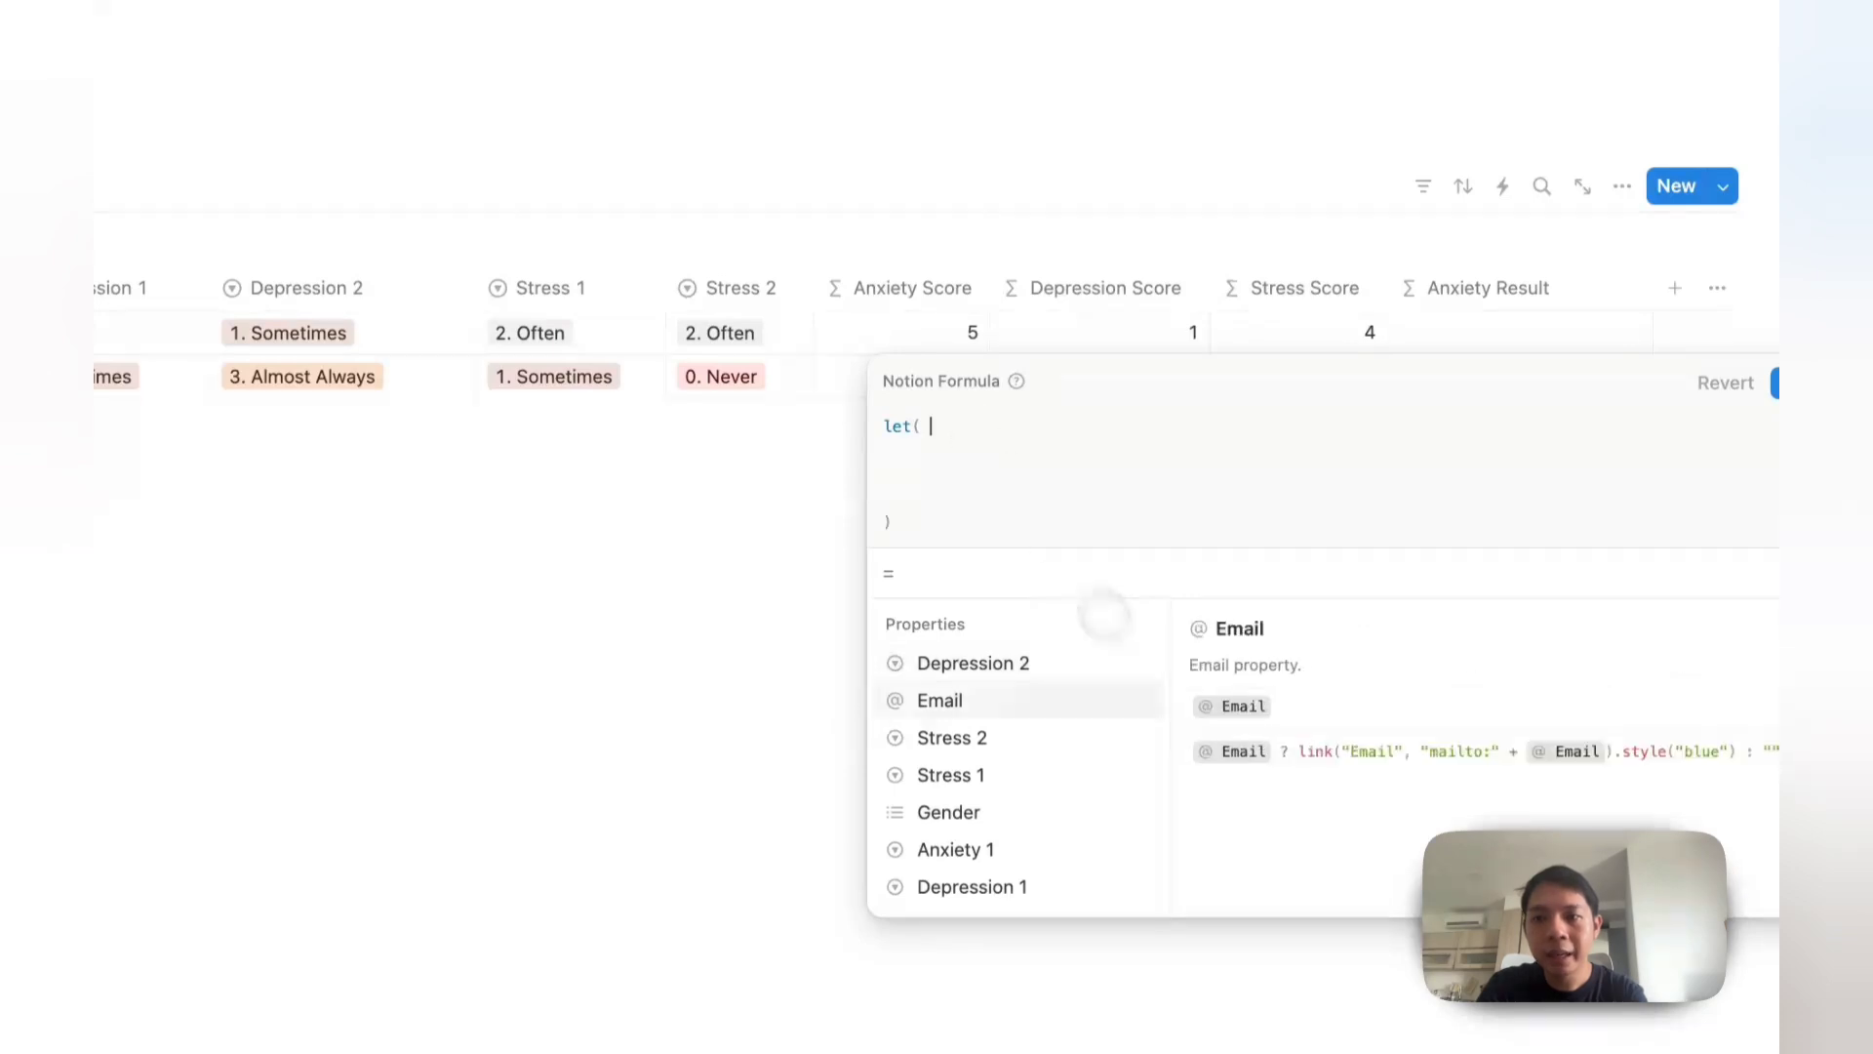
key("Up")
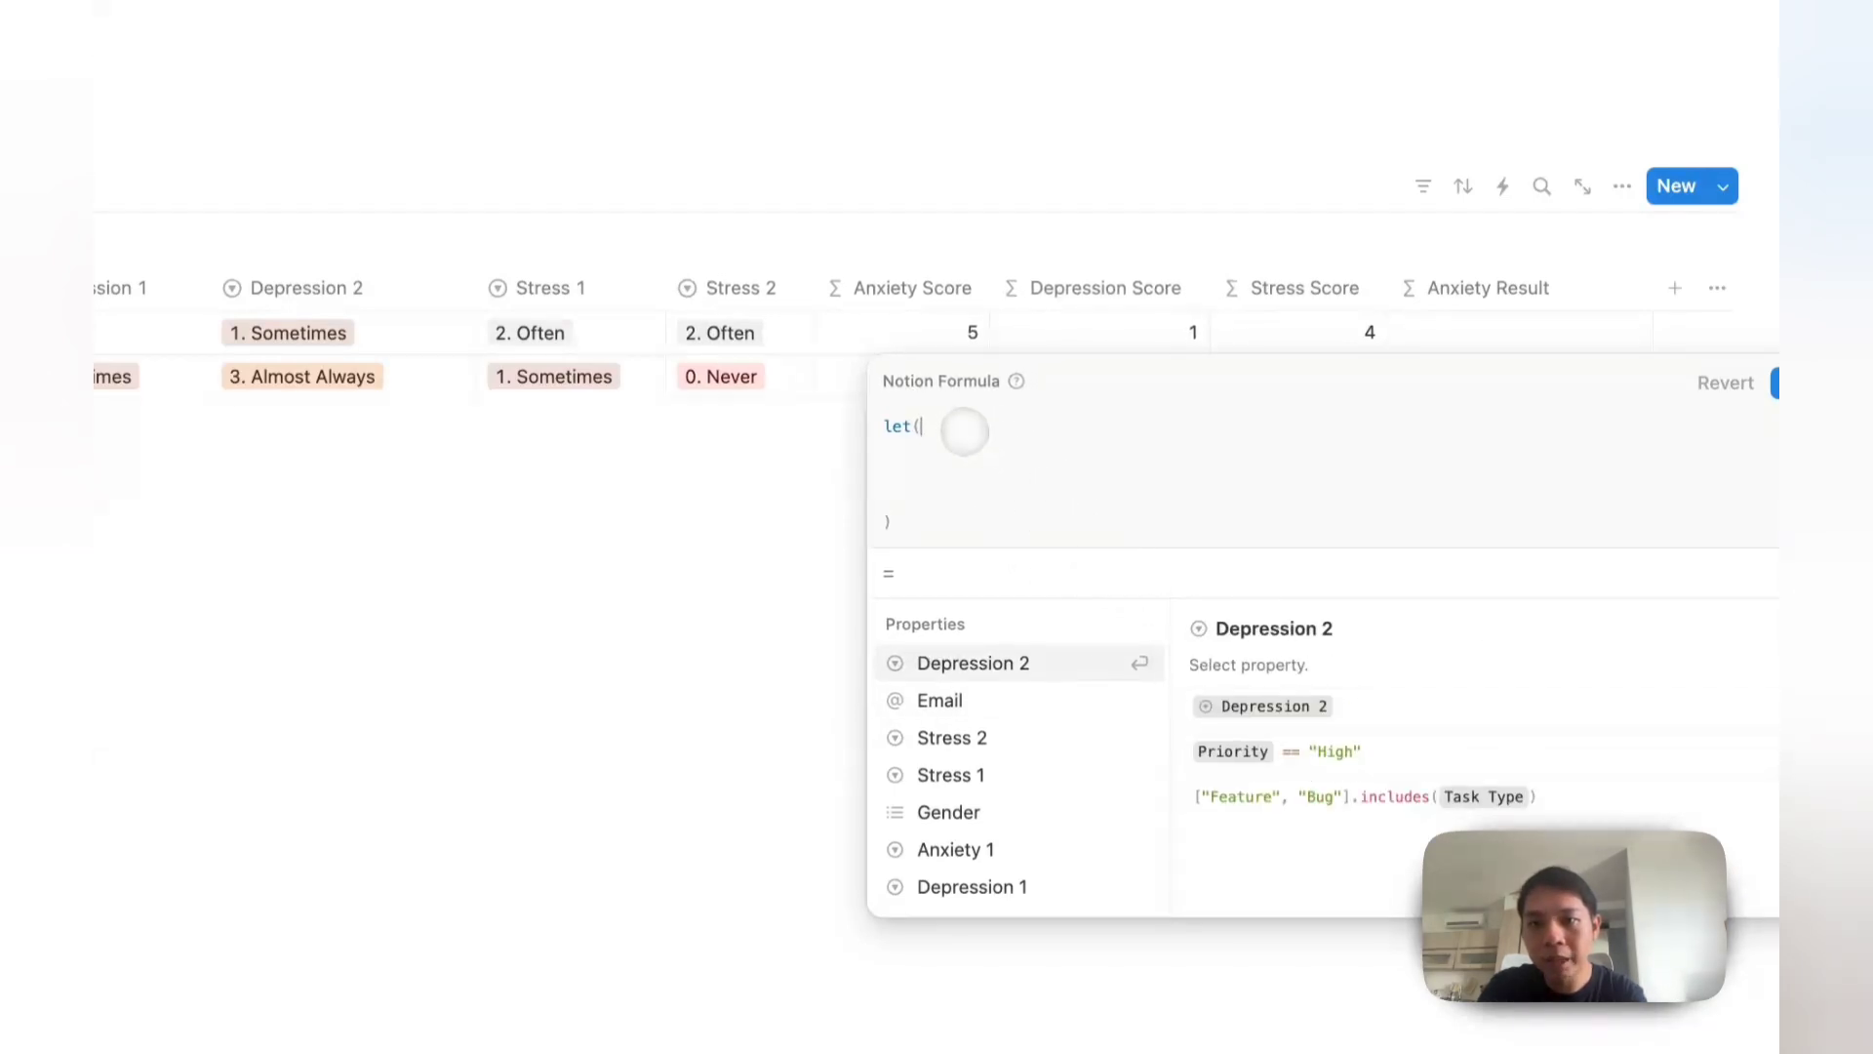
left_click(964, 430)
type("sc")
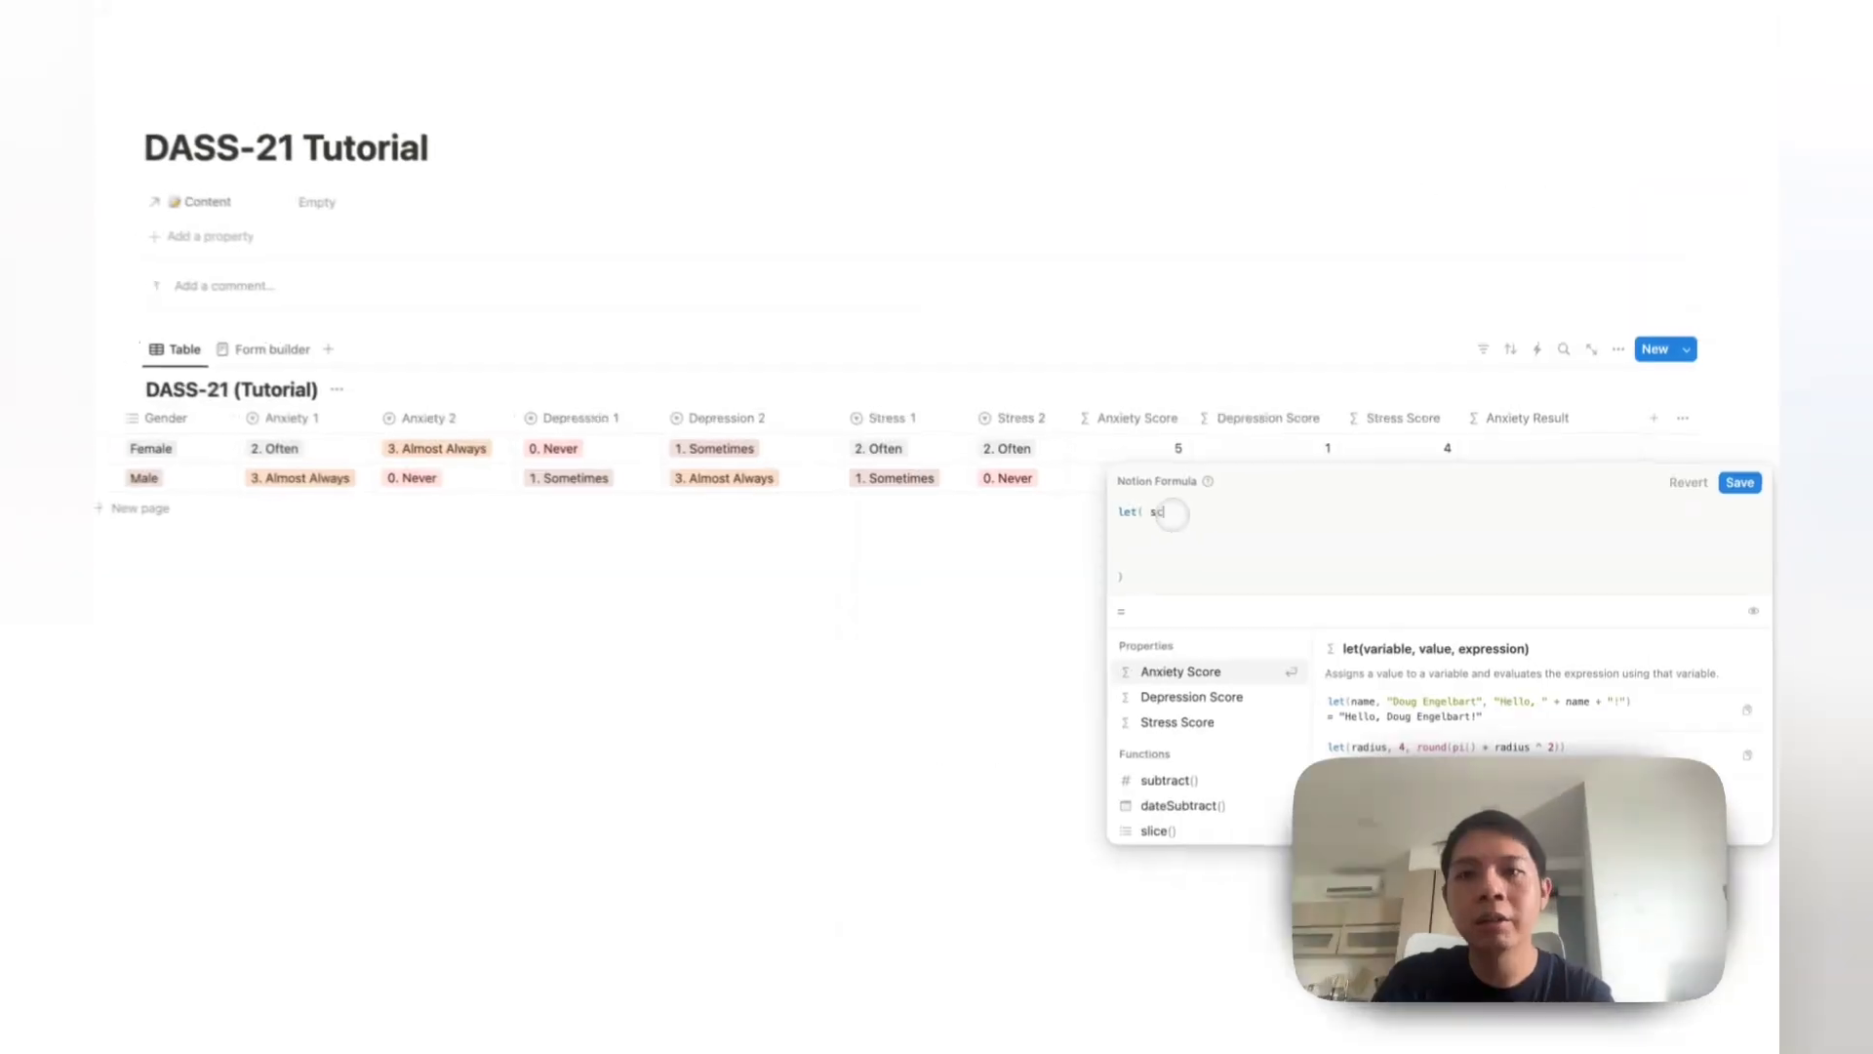
key("BackSpace")
key("BackSpace")
key("Left")
type("s")
key("Right")
type("s")
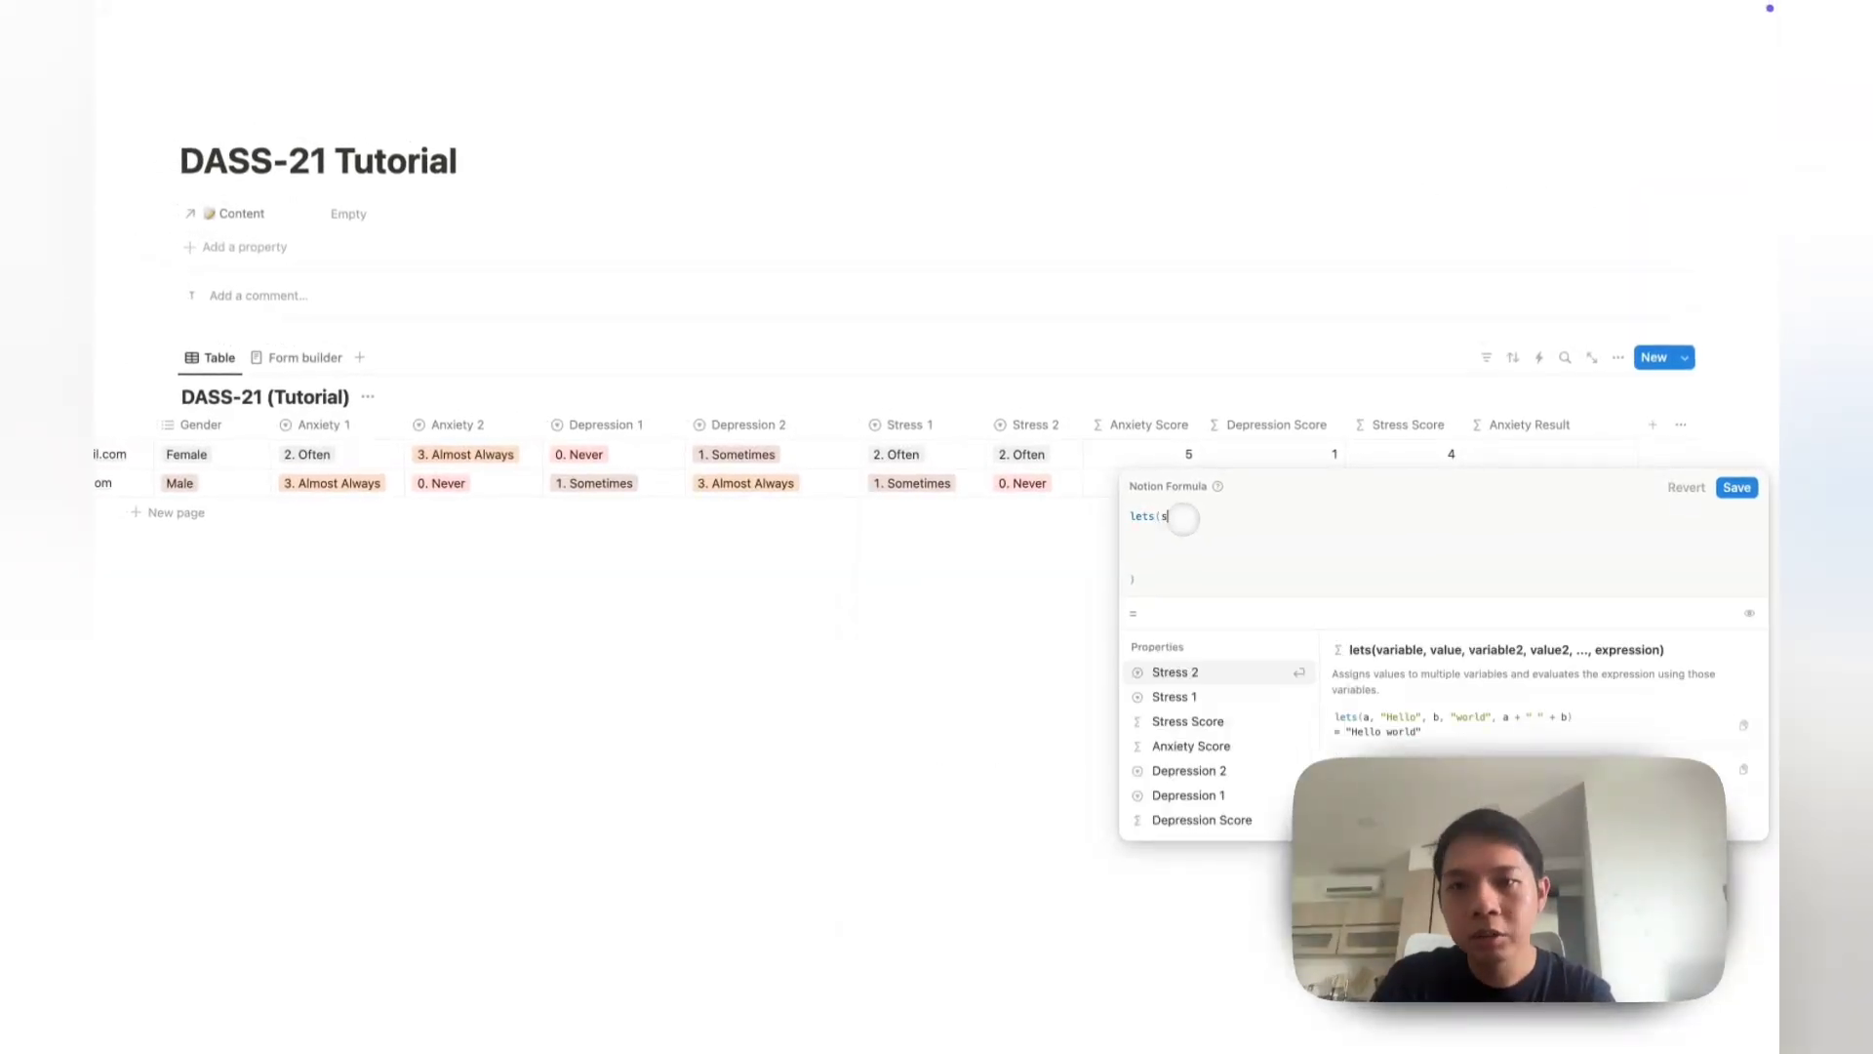
key("BackSpace")
key("BackSpace")
key("BackSpace")
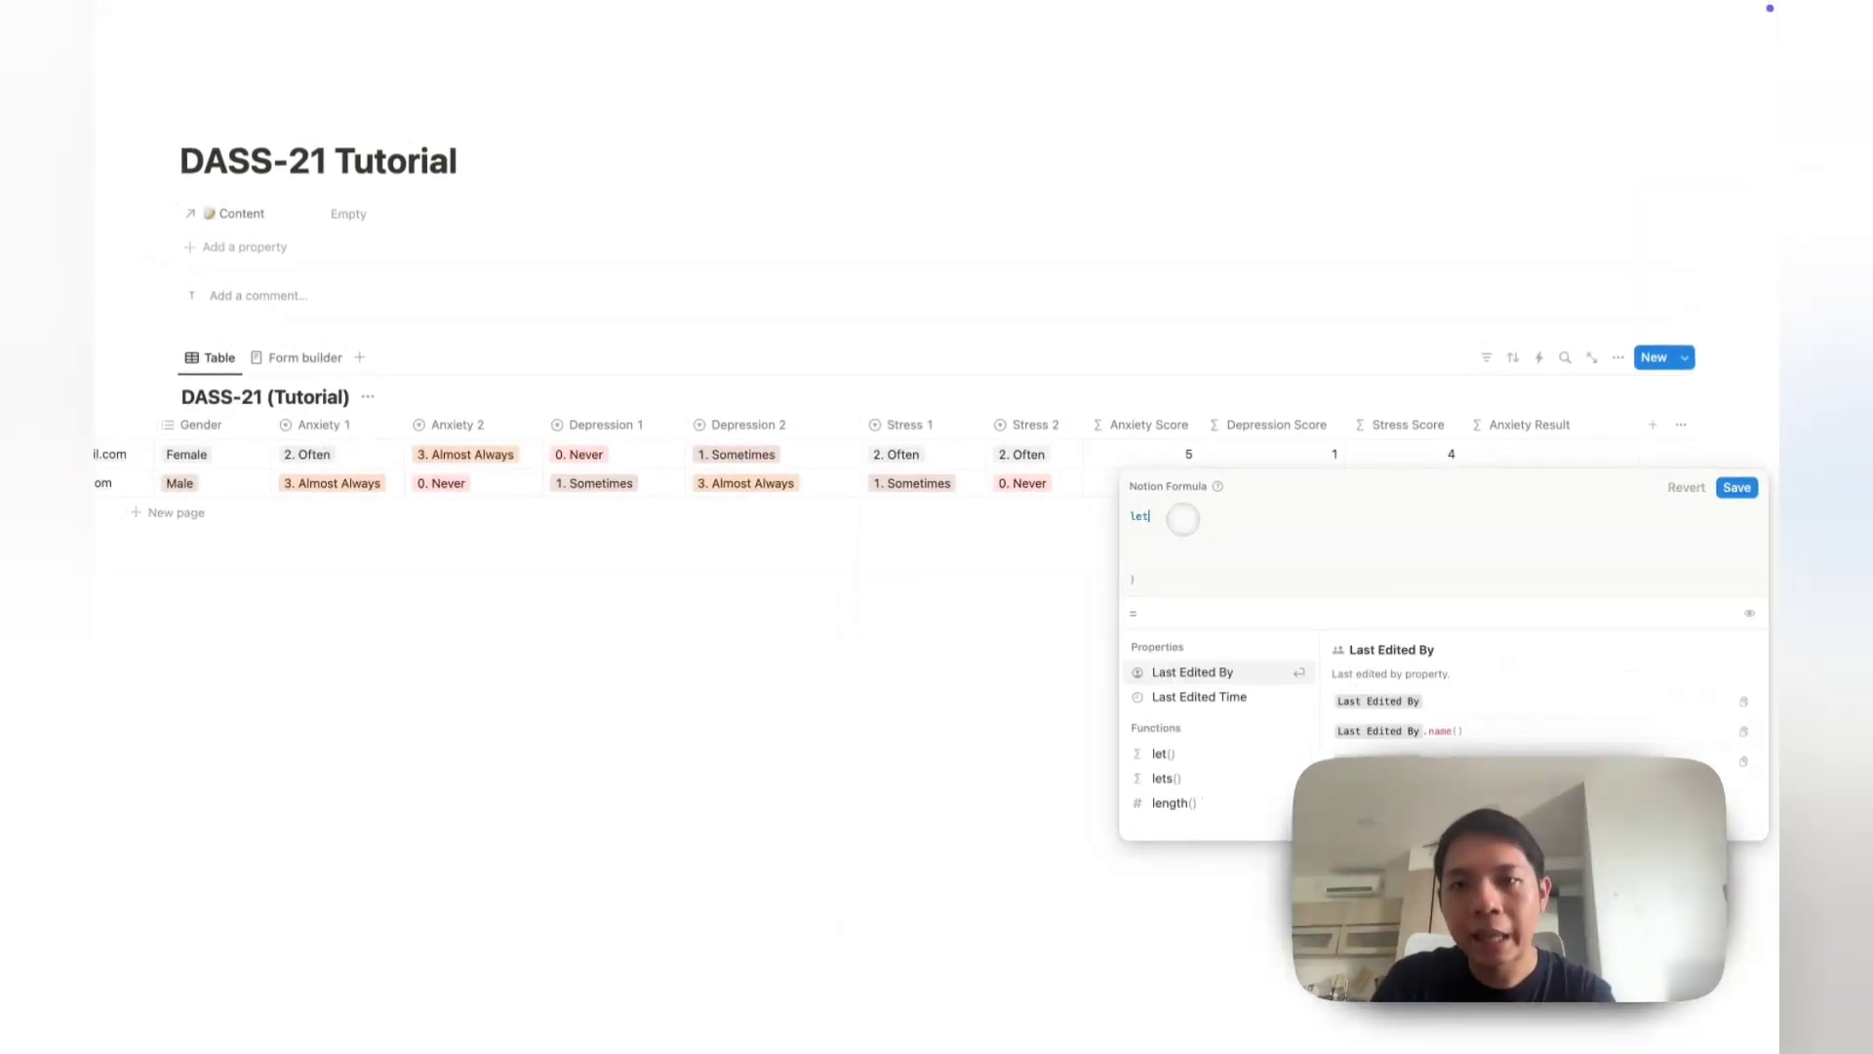
type("(score")
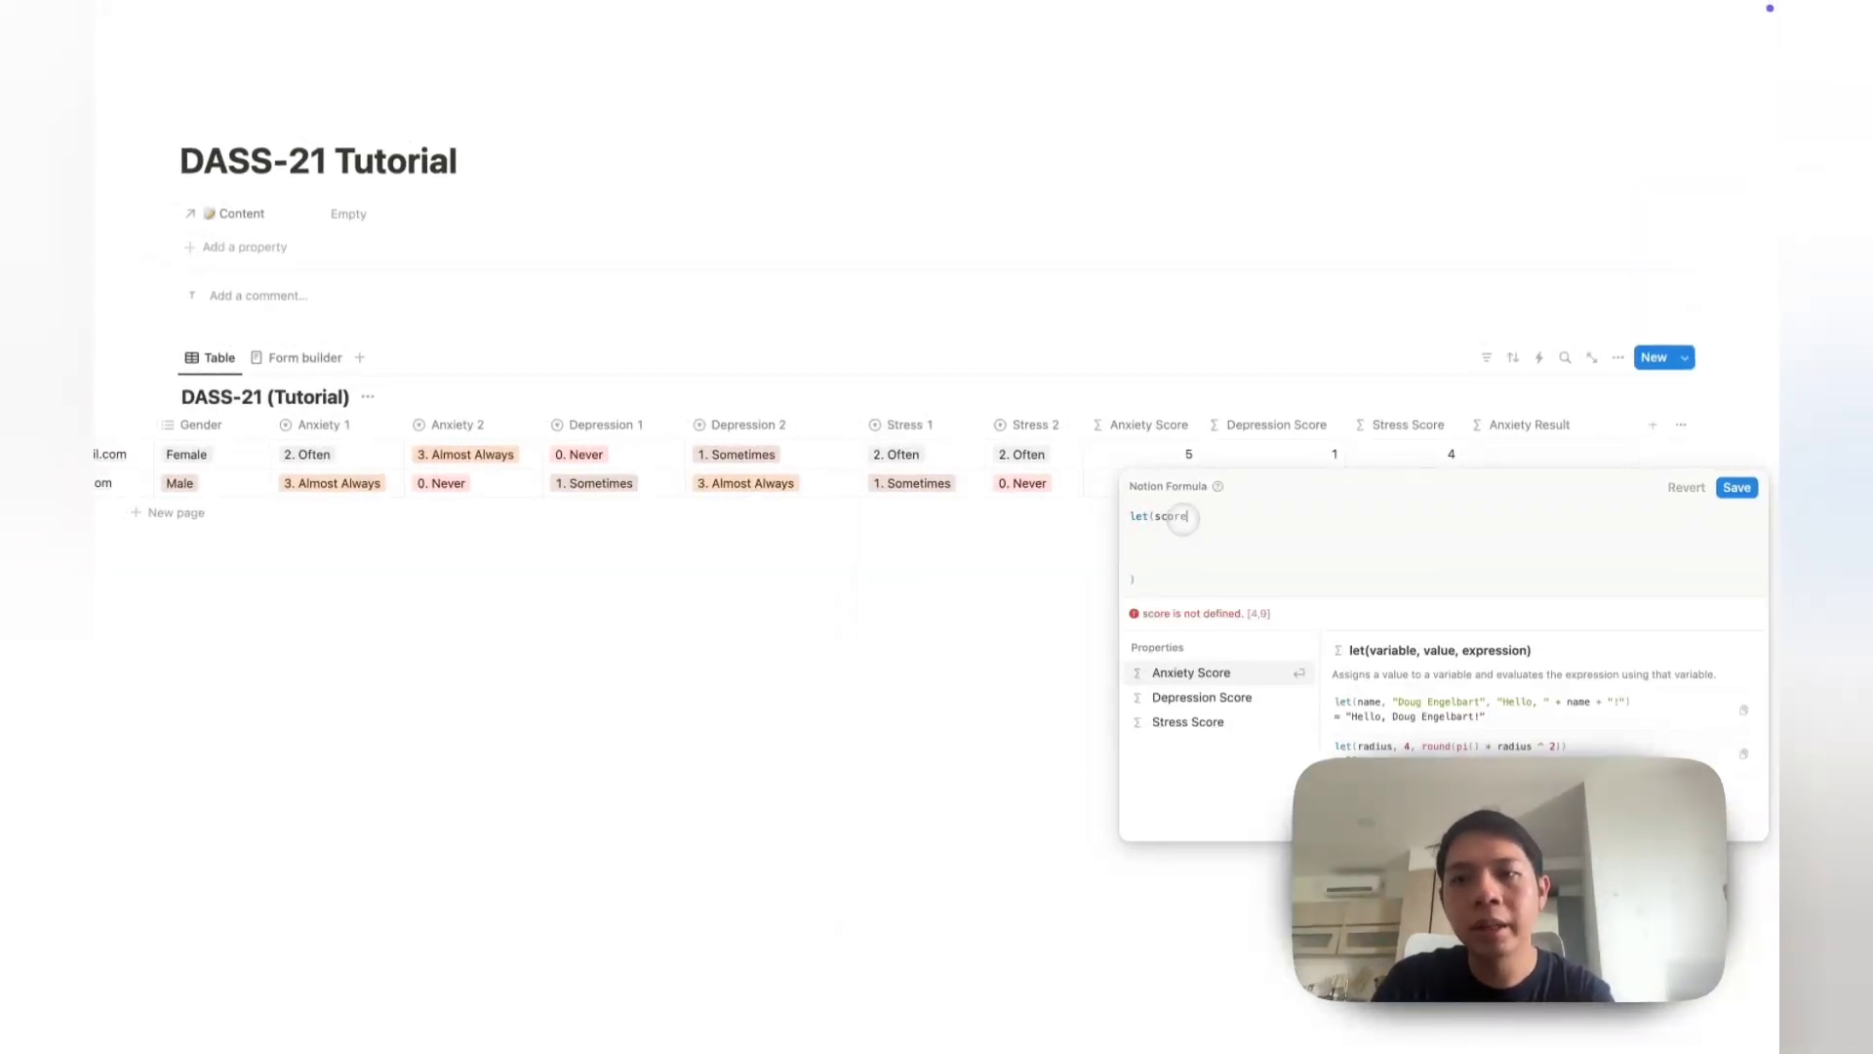
type(", ")
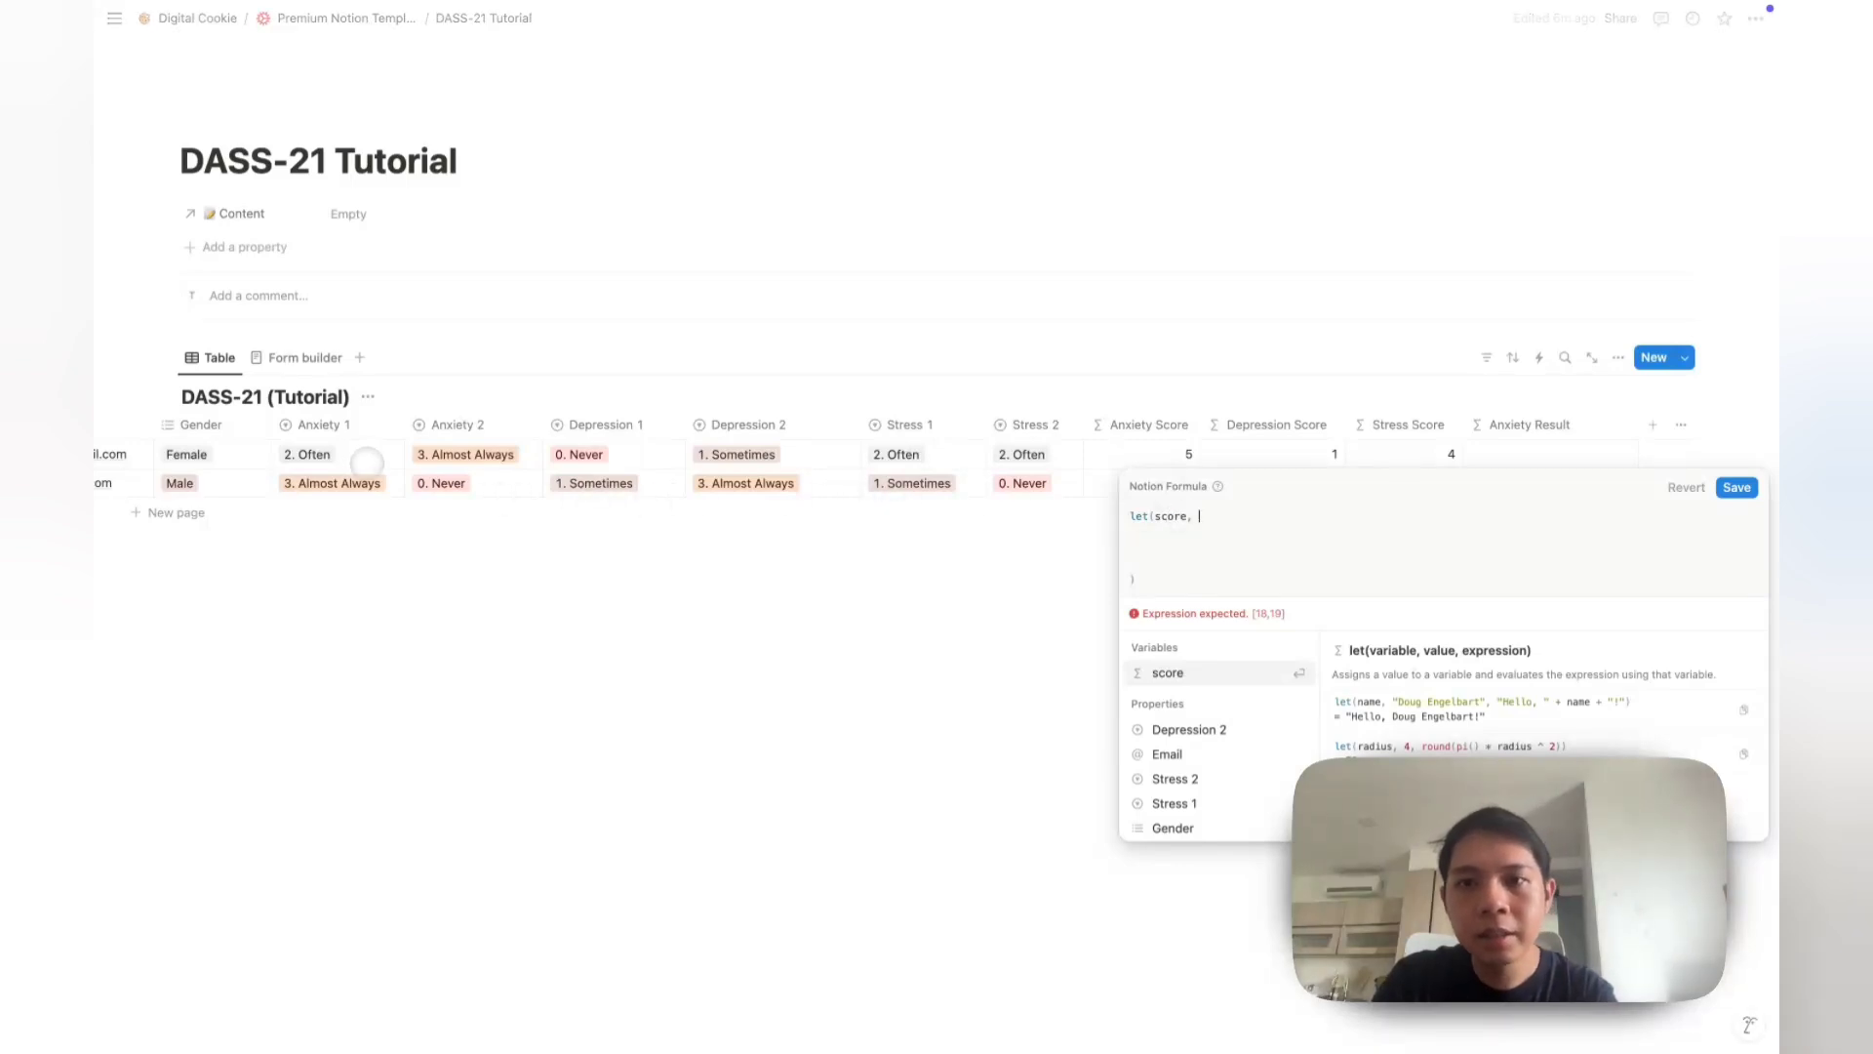
type("Anx")
key("Return")
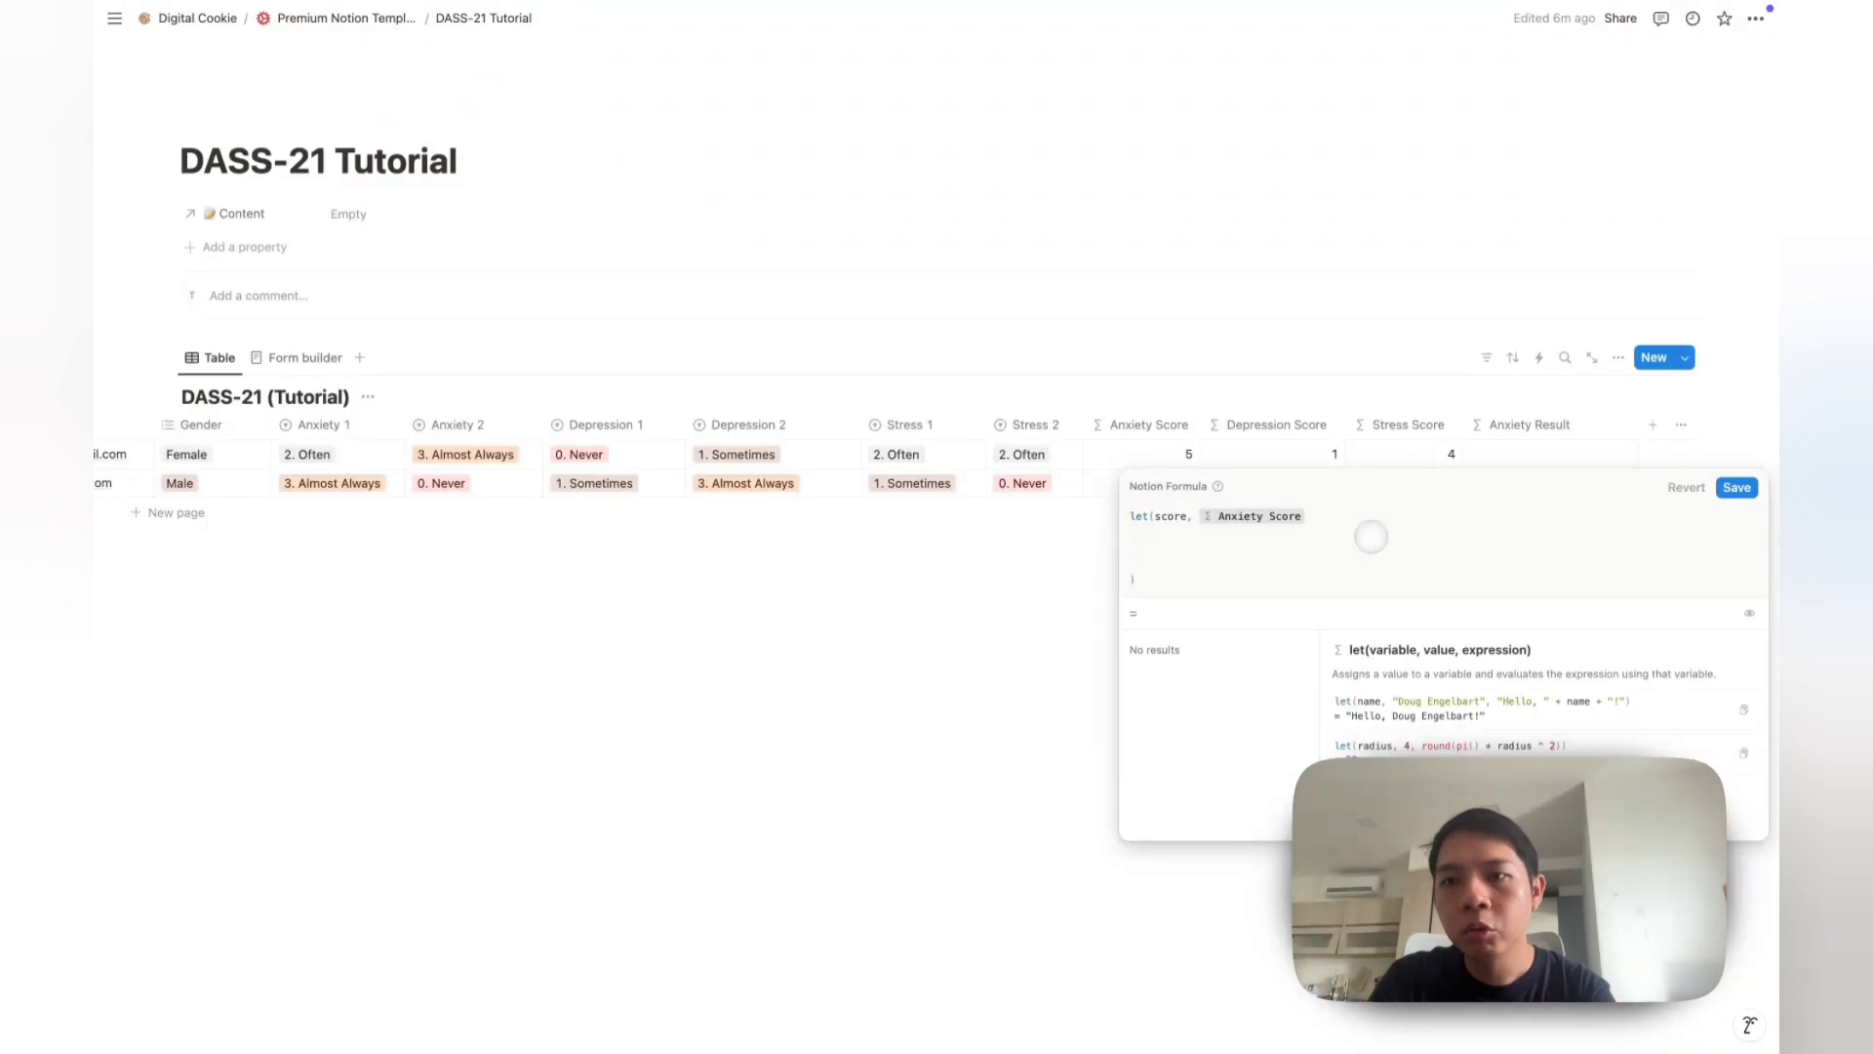
Step: Add if(score < 1, "Normal", "High") and apply the formula
type(",")
key("shift+Return")
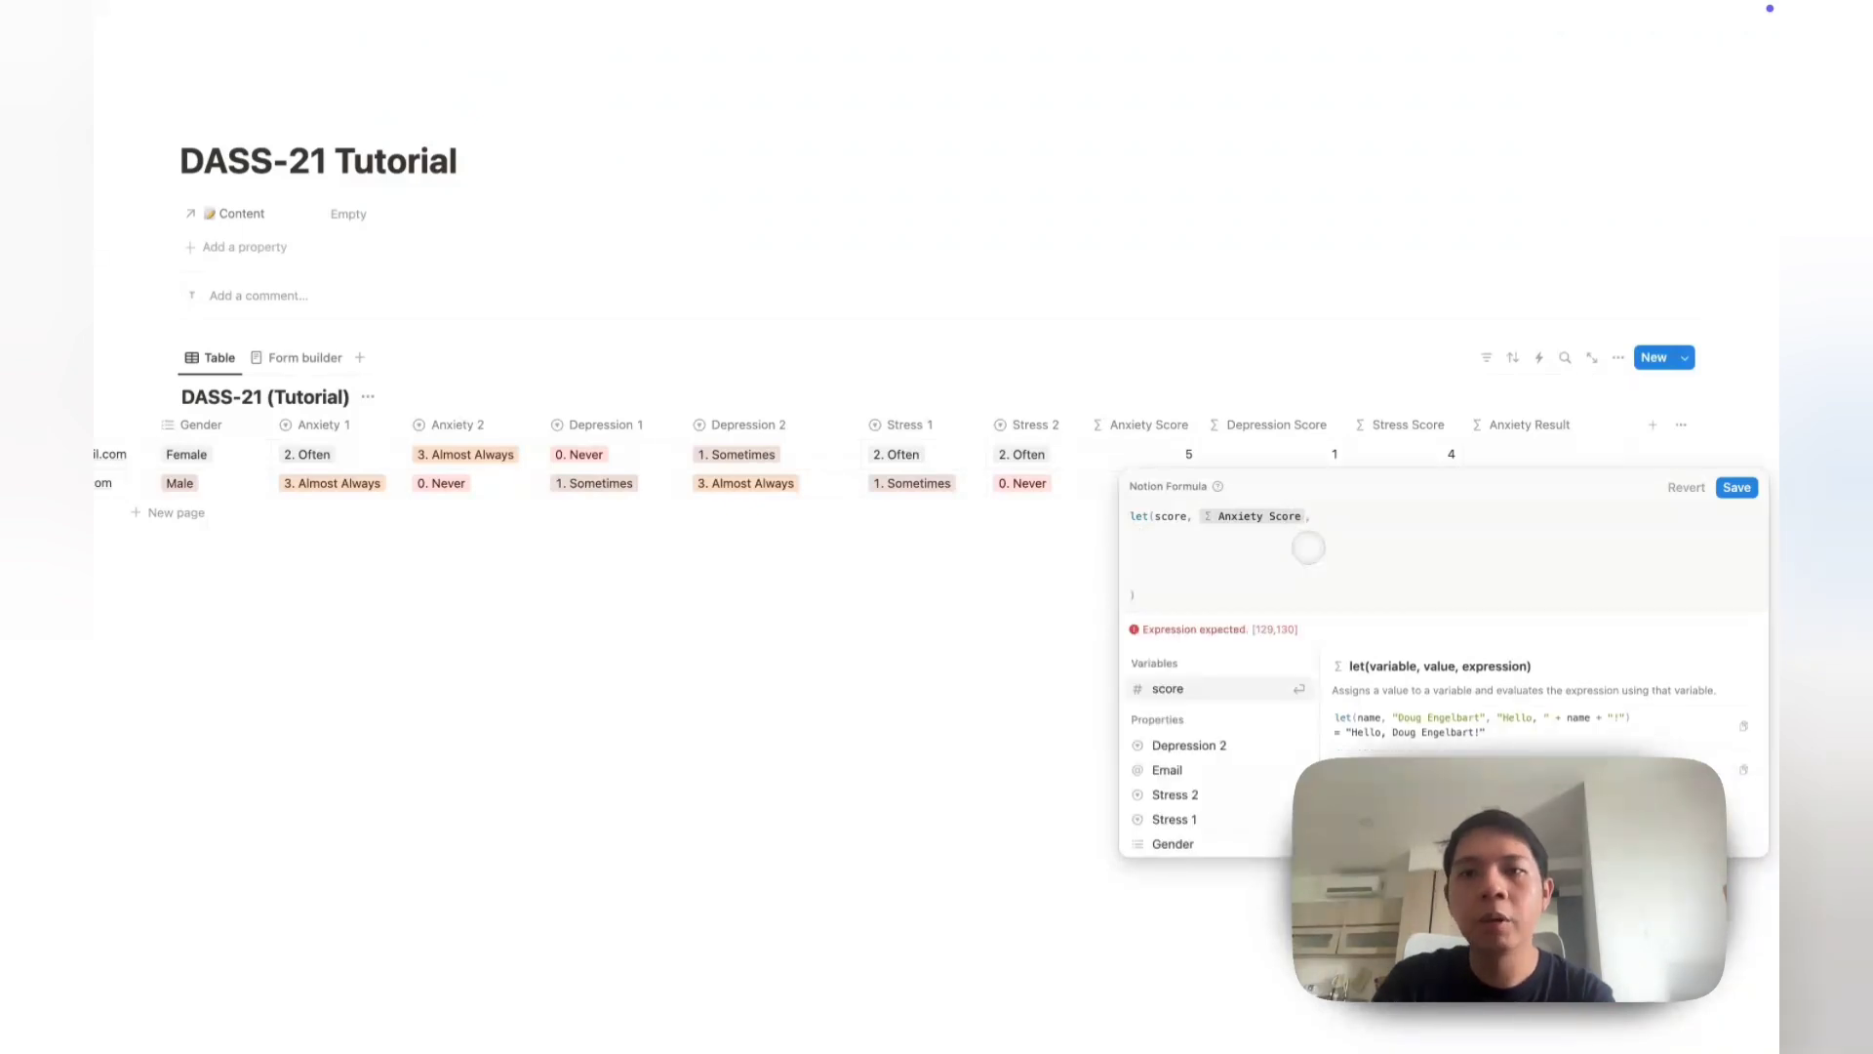
key("shift+Return")
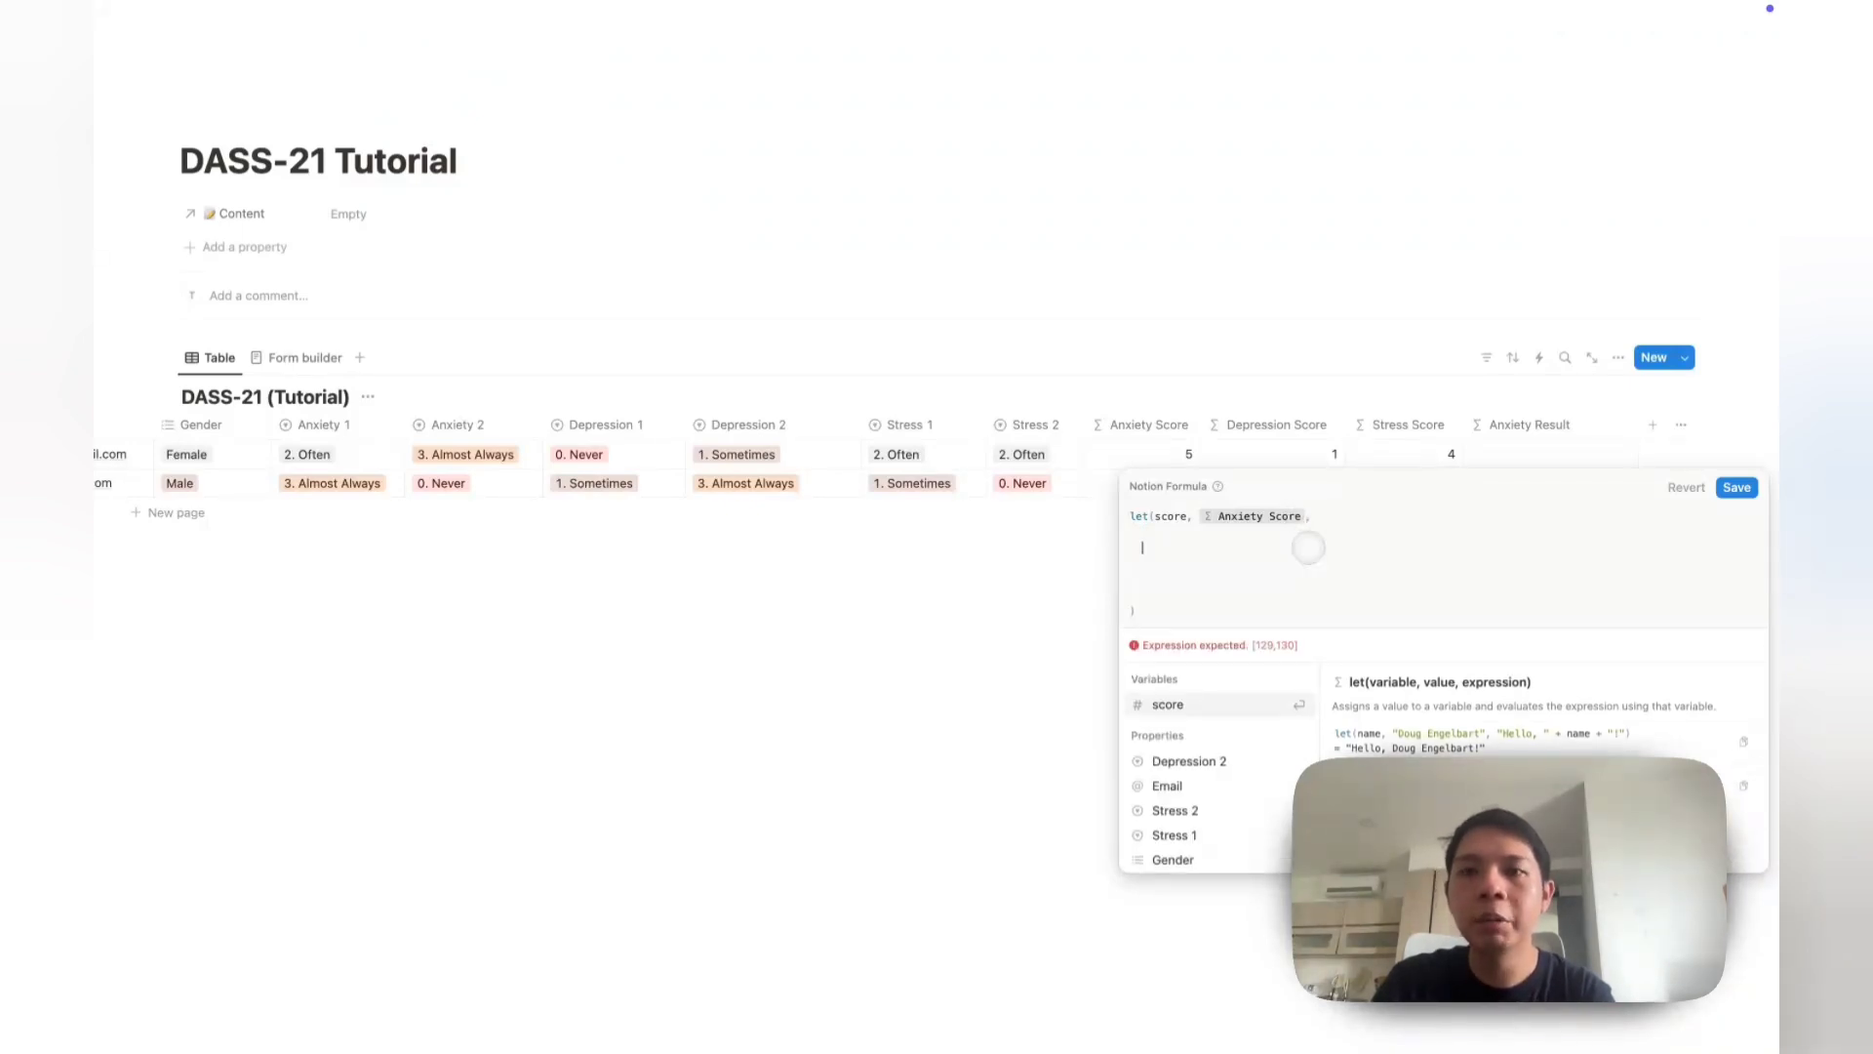
type("if(scor")
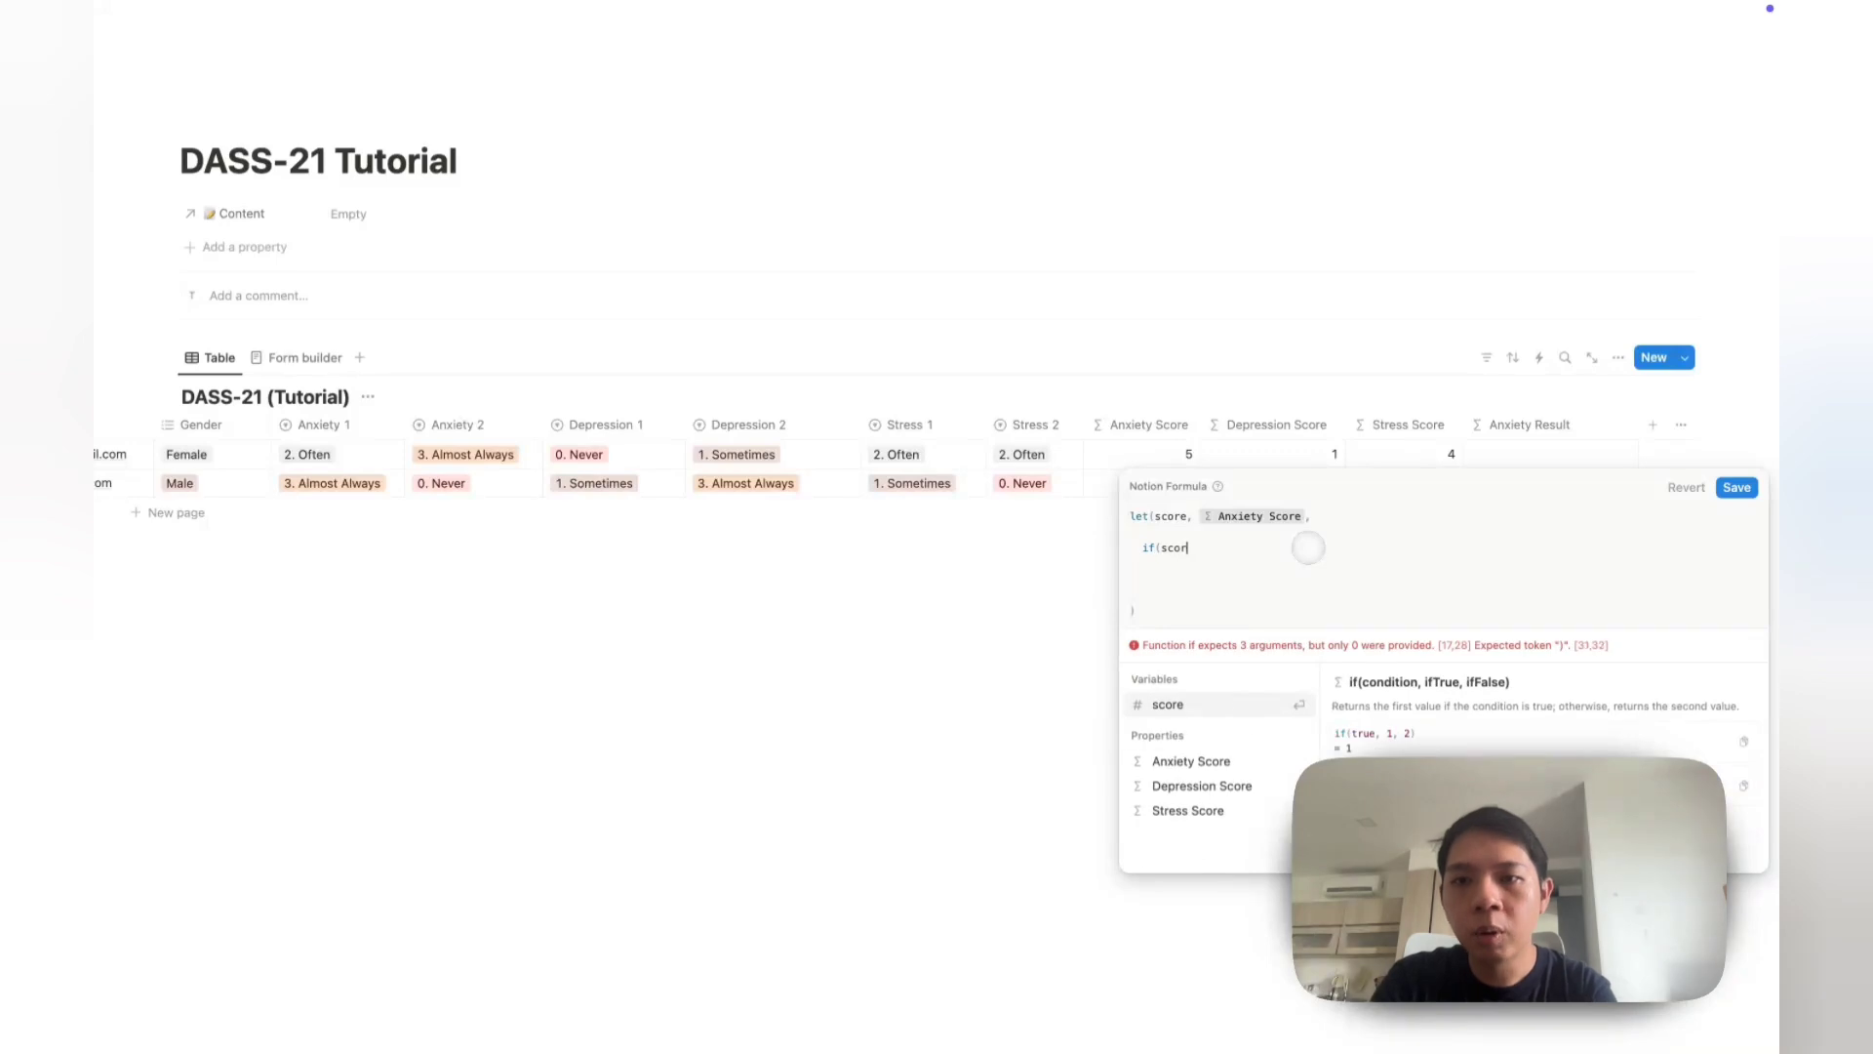
type("e < 1, ")
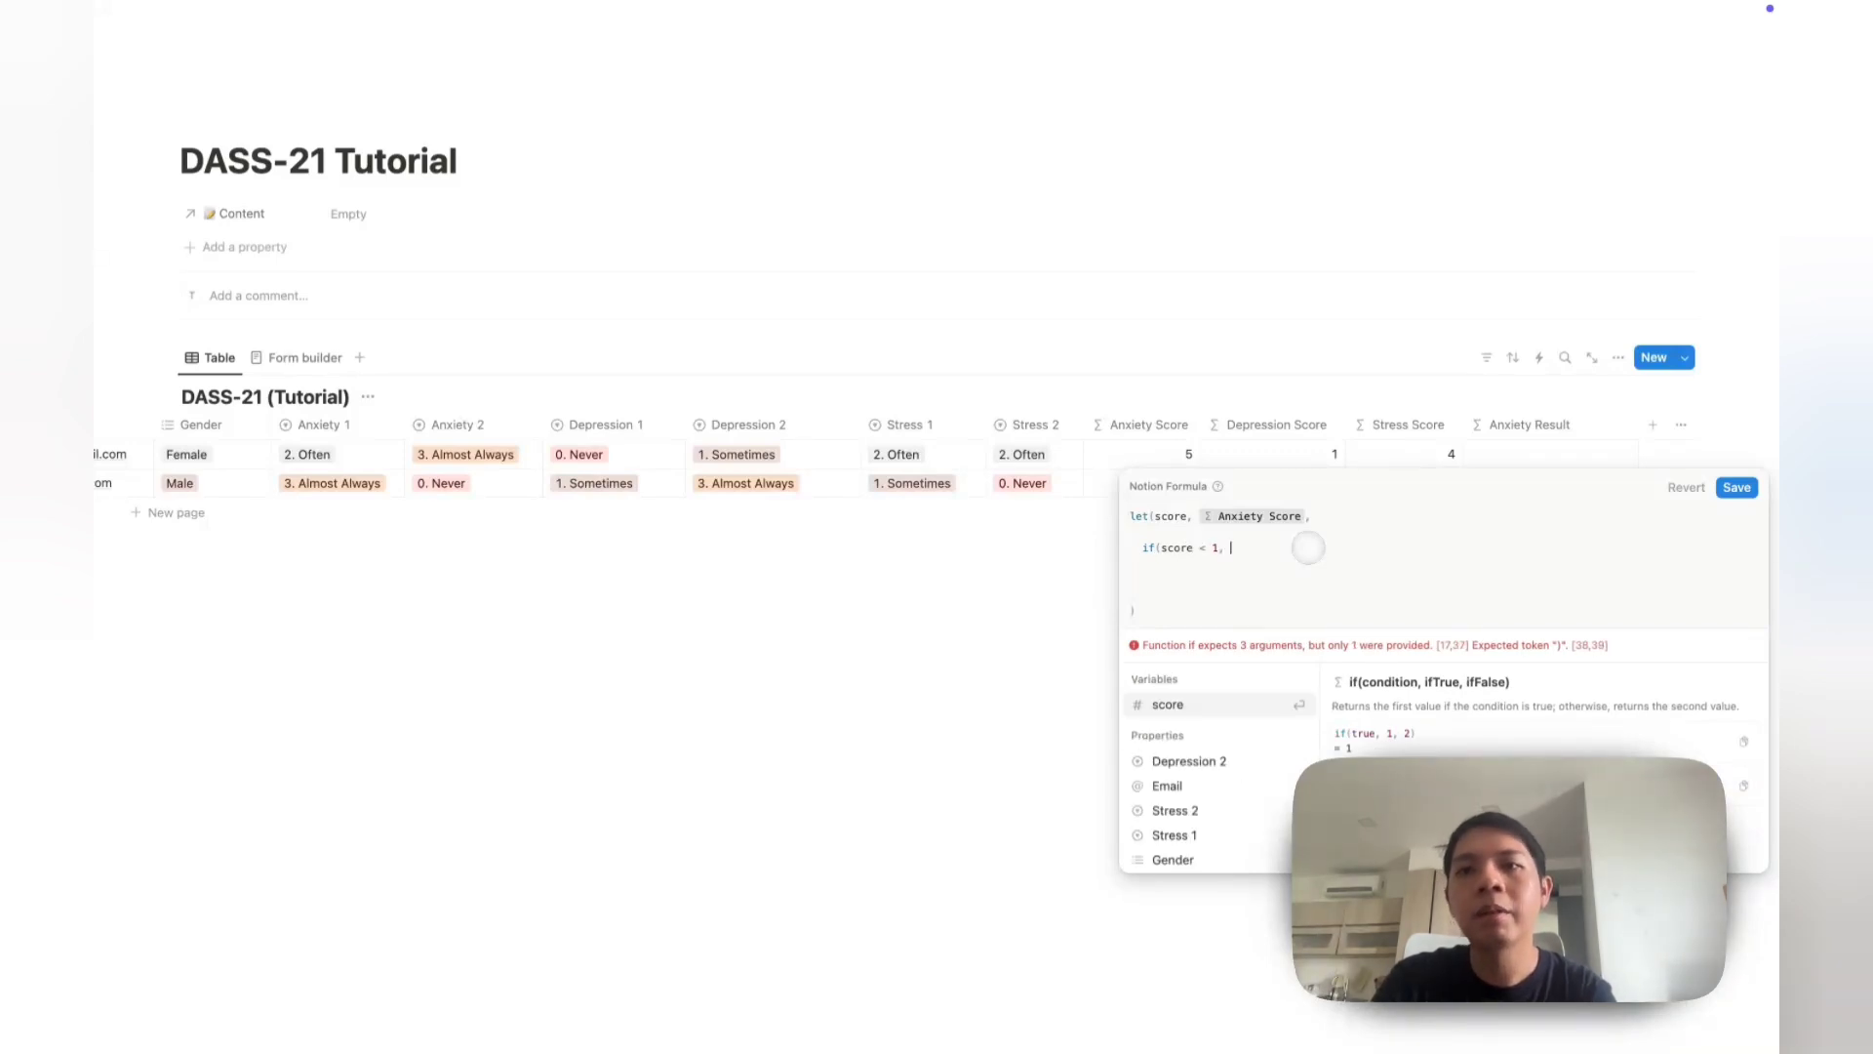
type("\"Normal\", ")
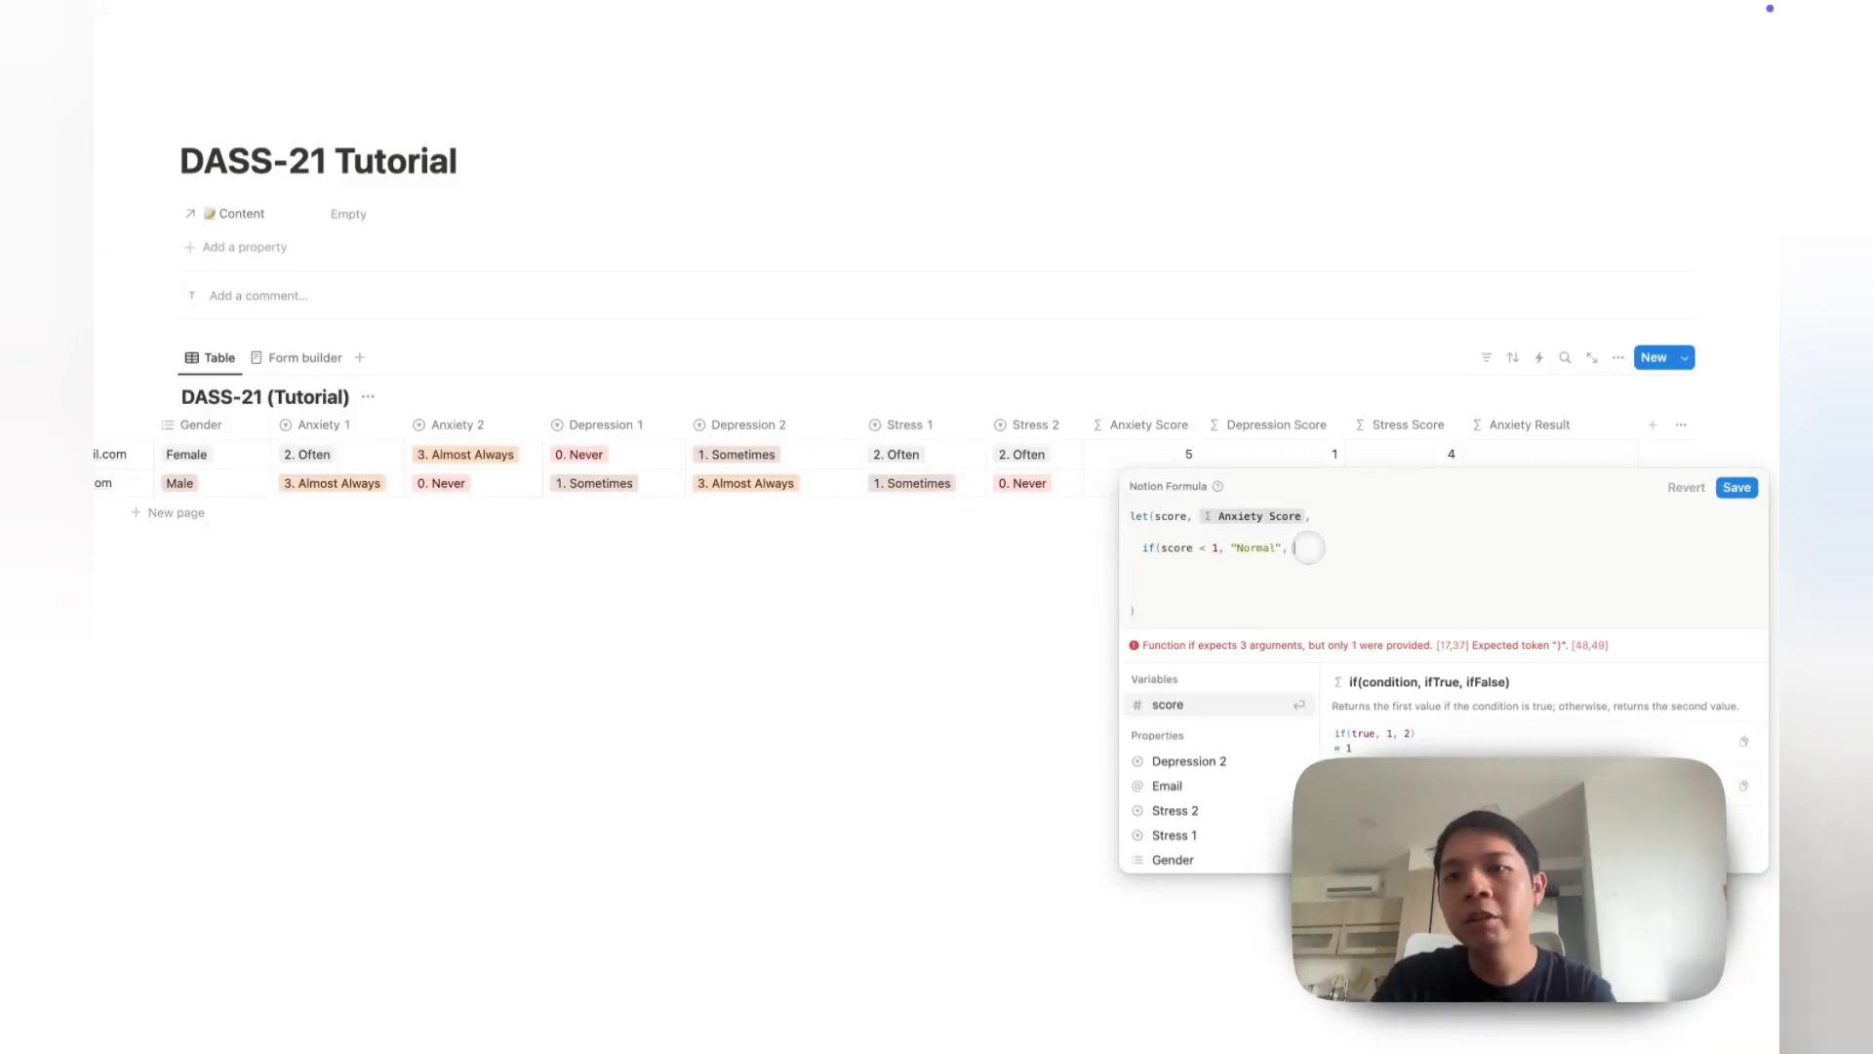
type("\"High\")")
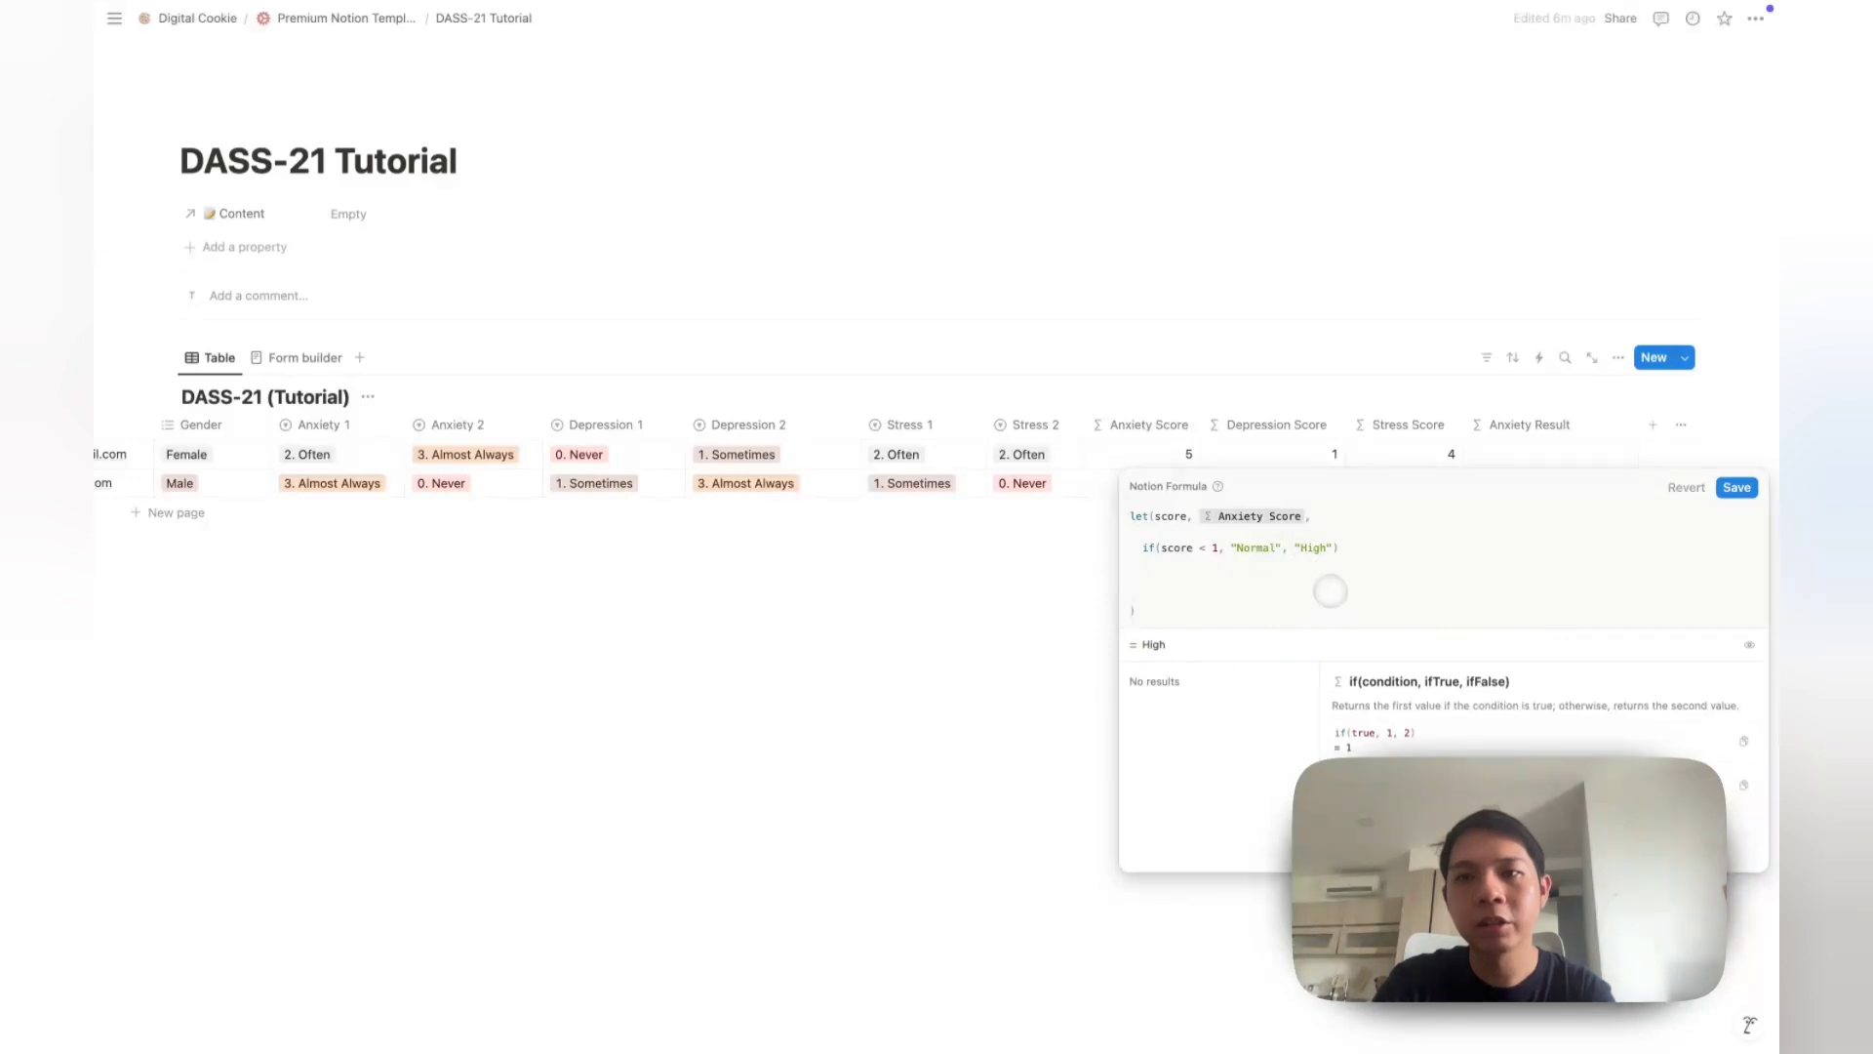
key("Return")
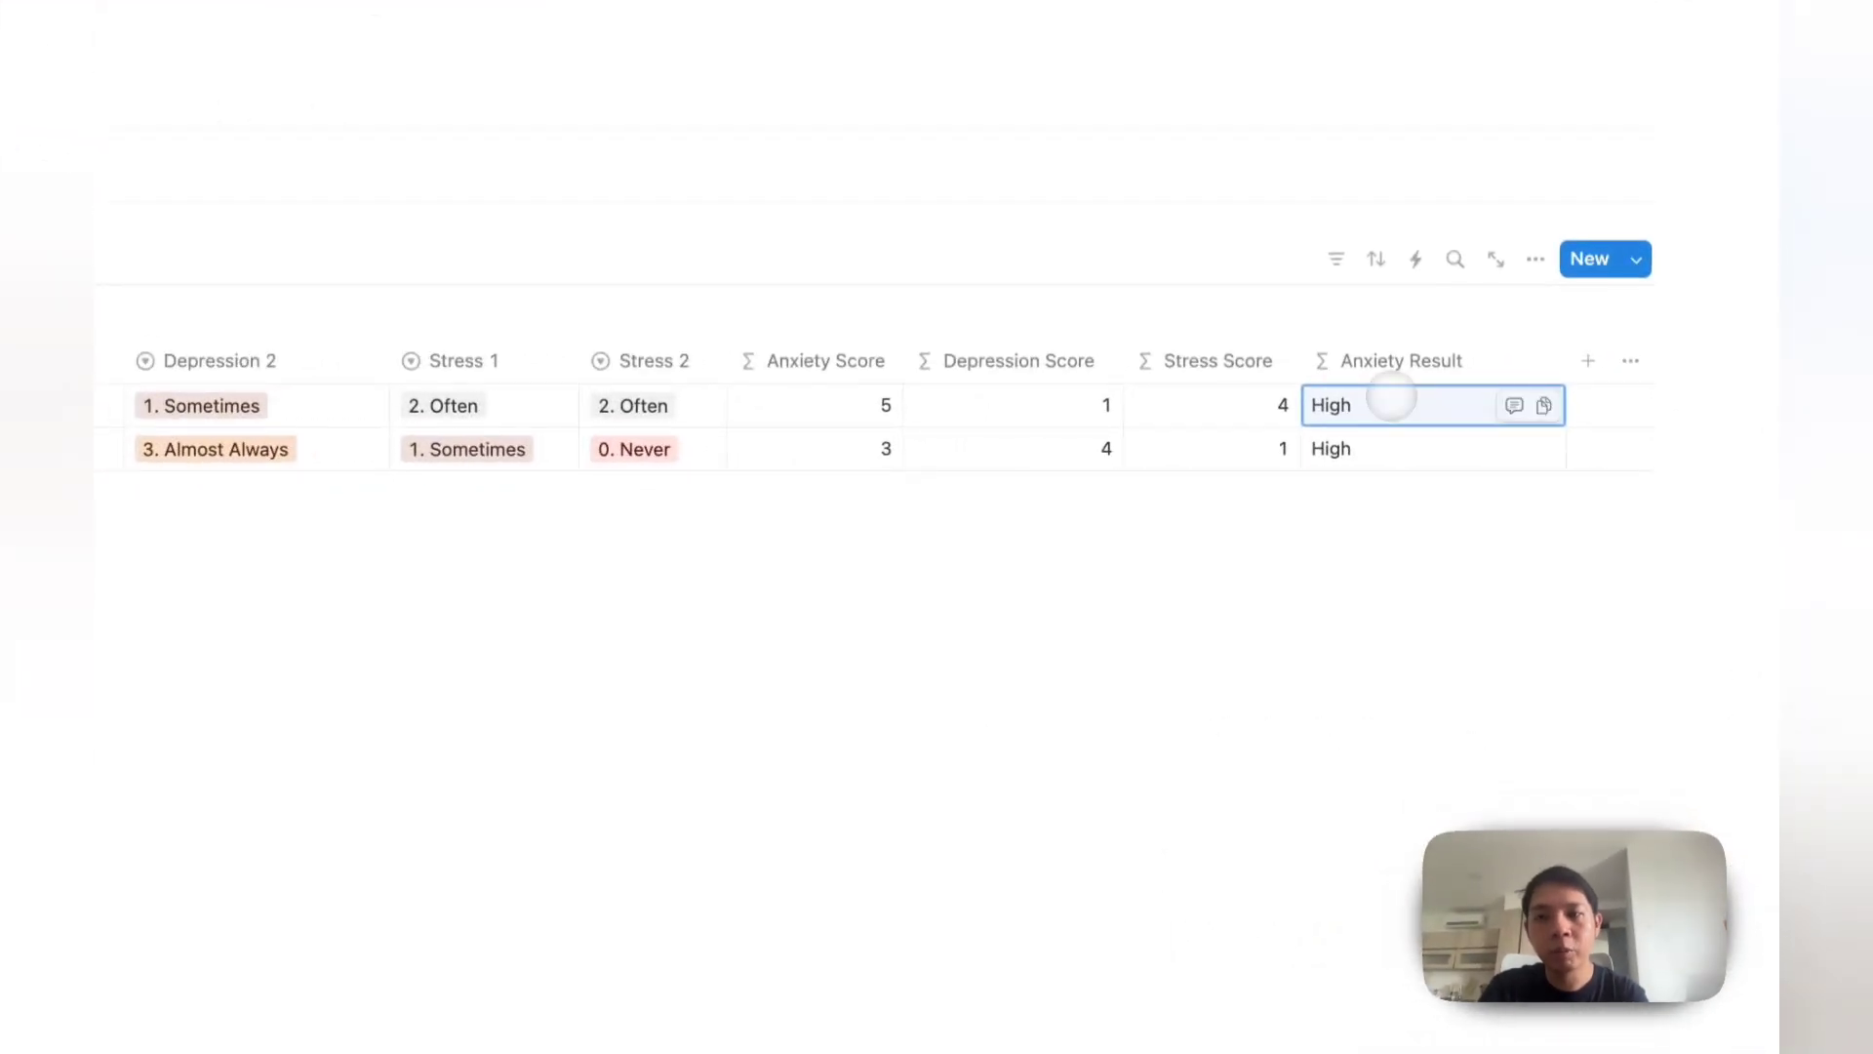
Step: Change the condition to score <= 1 and delete the "High" result
left_click(1393, 397)
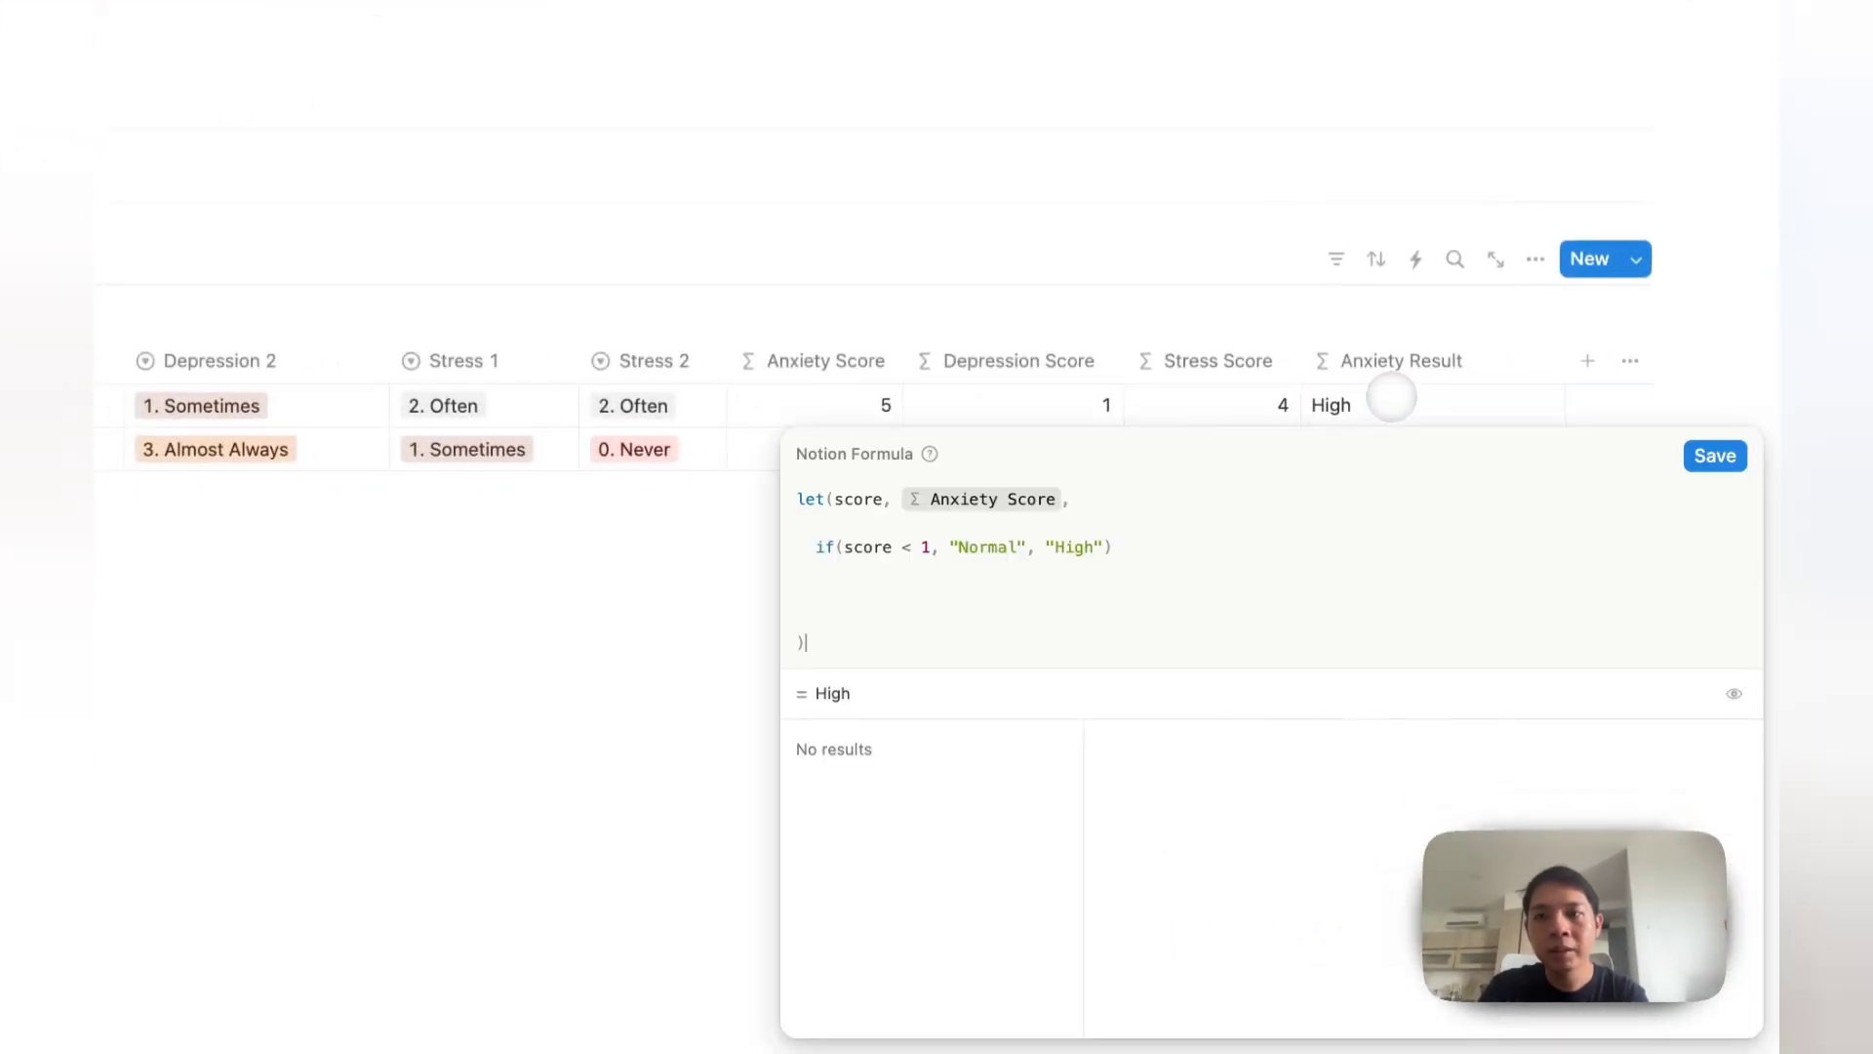
left_click(912, 547)
type("=")
key("Return")
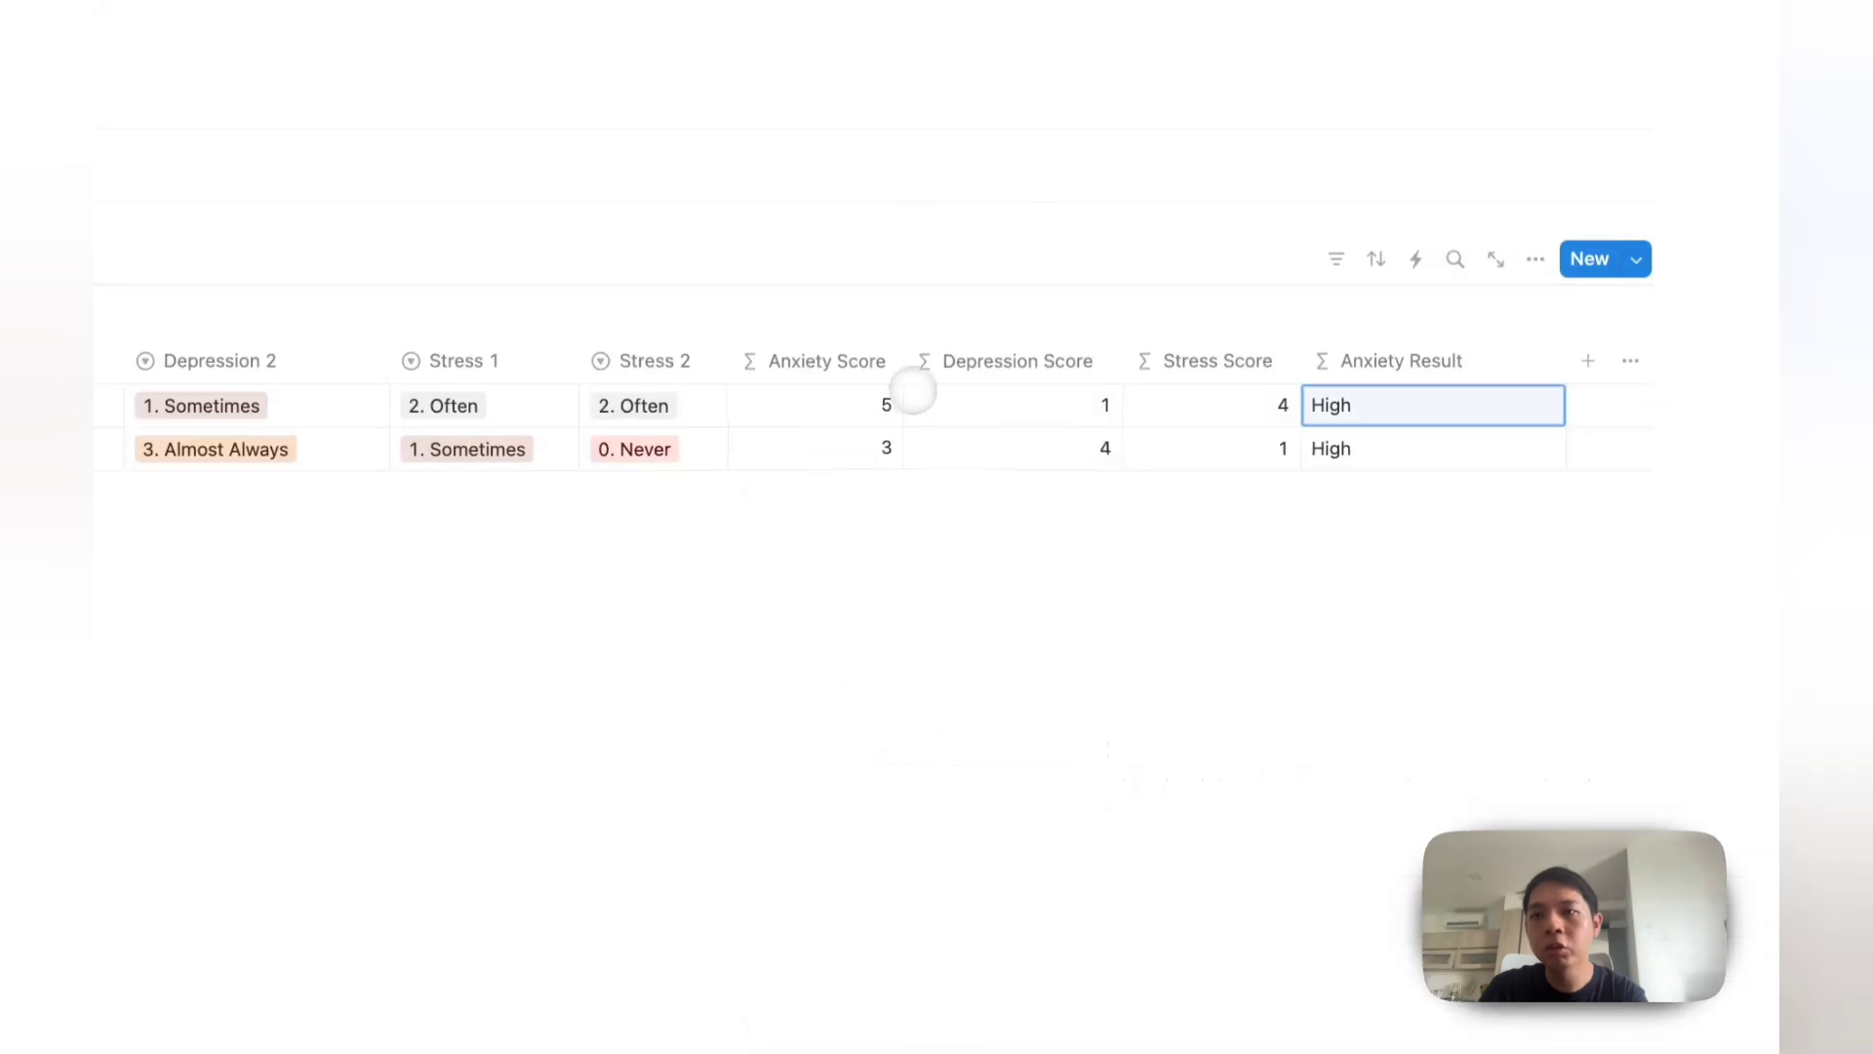
left_click(1330, 400)
double_click(1086, 549)
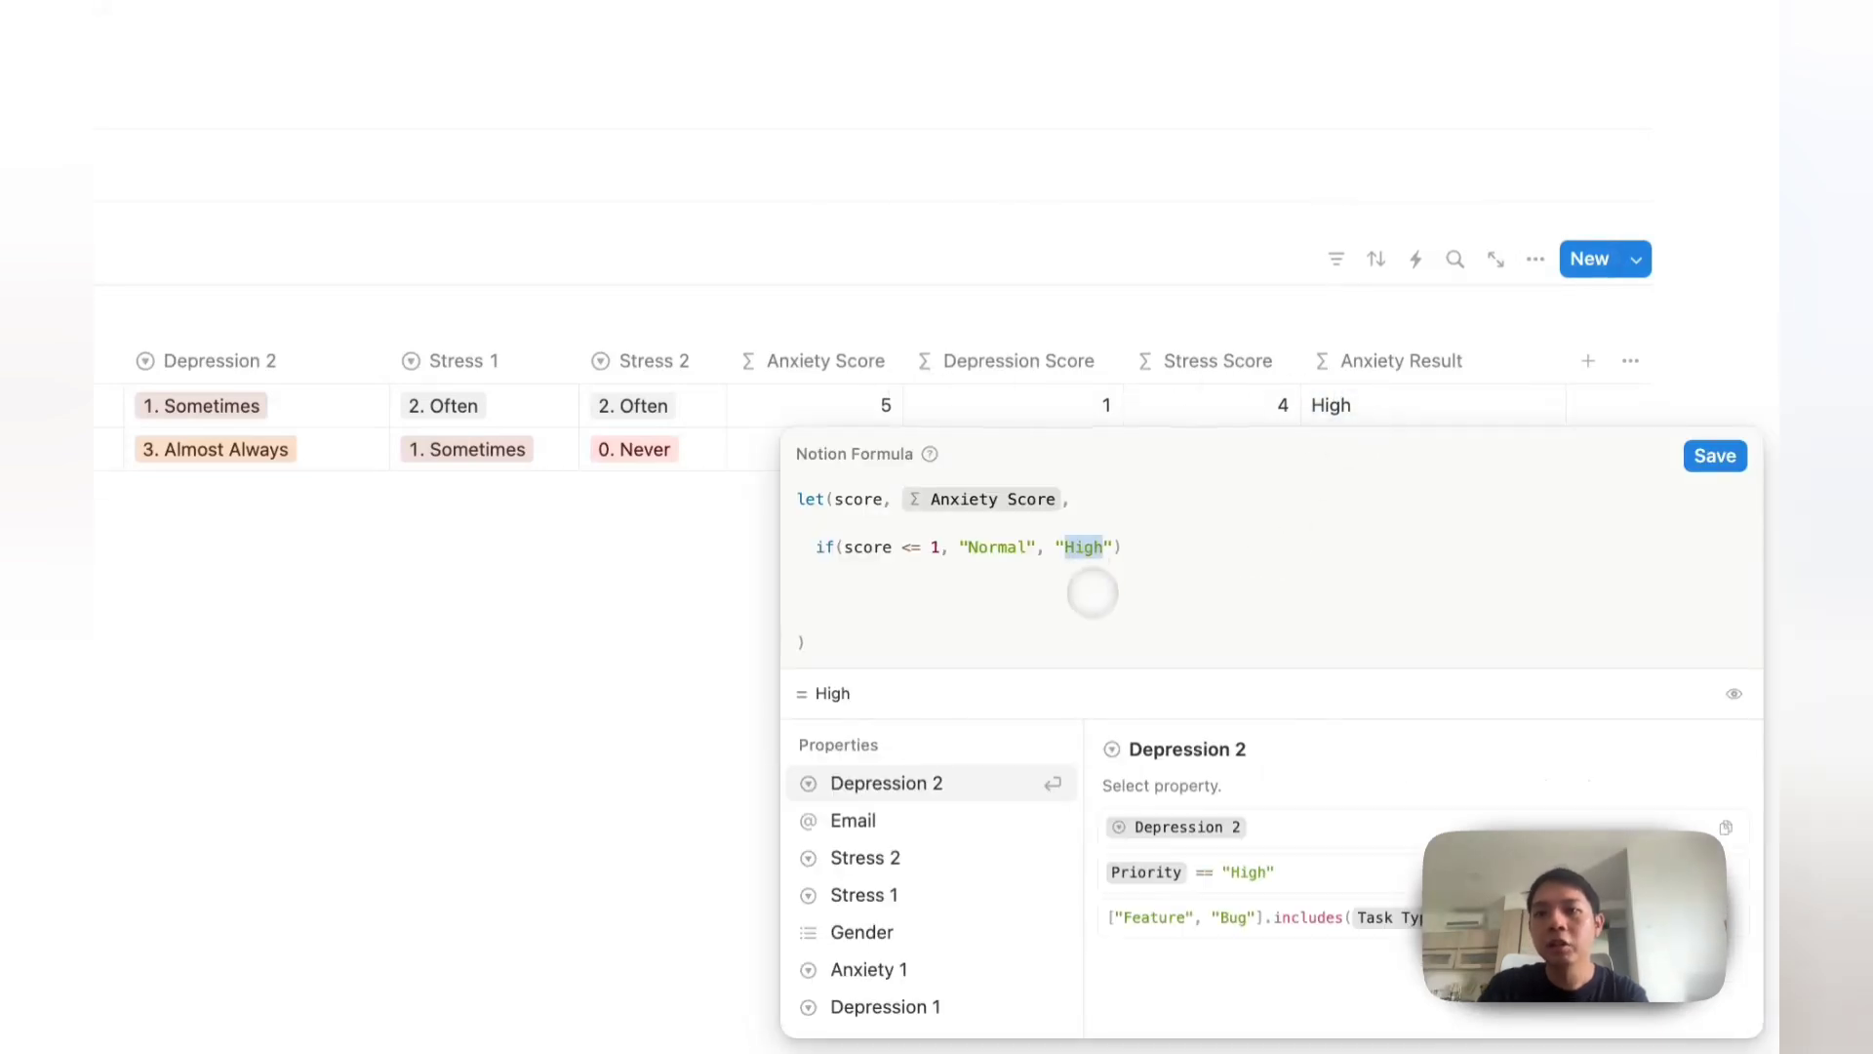
key("Right")
key("Right")
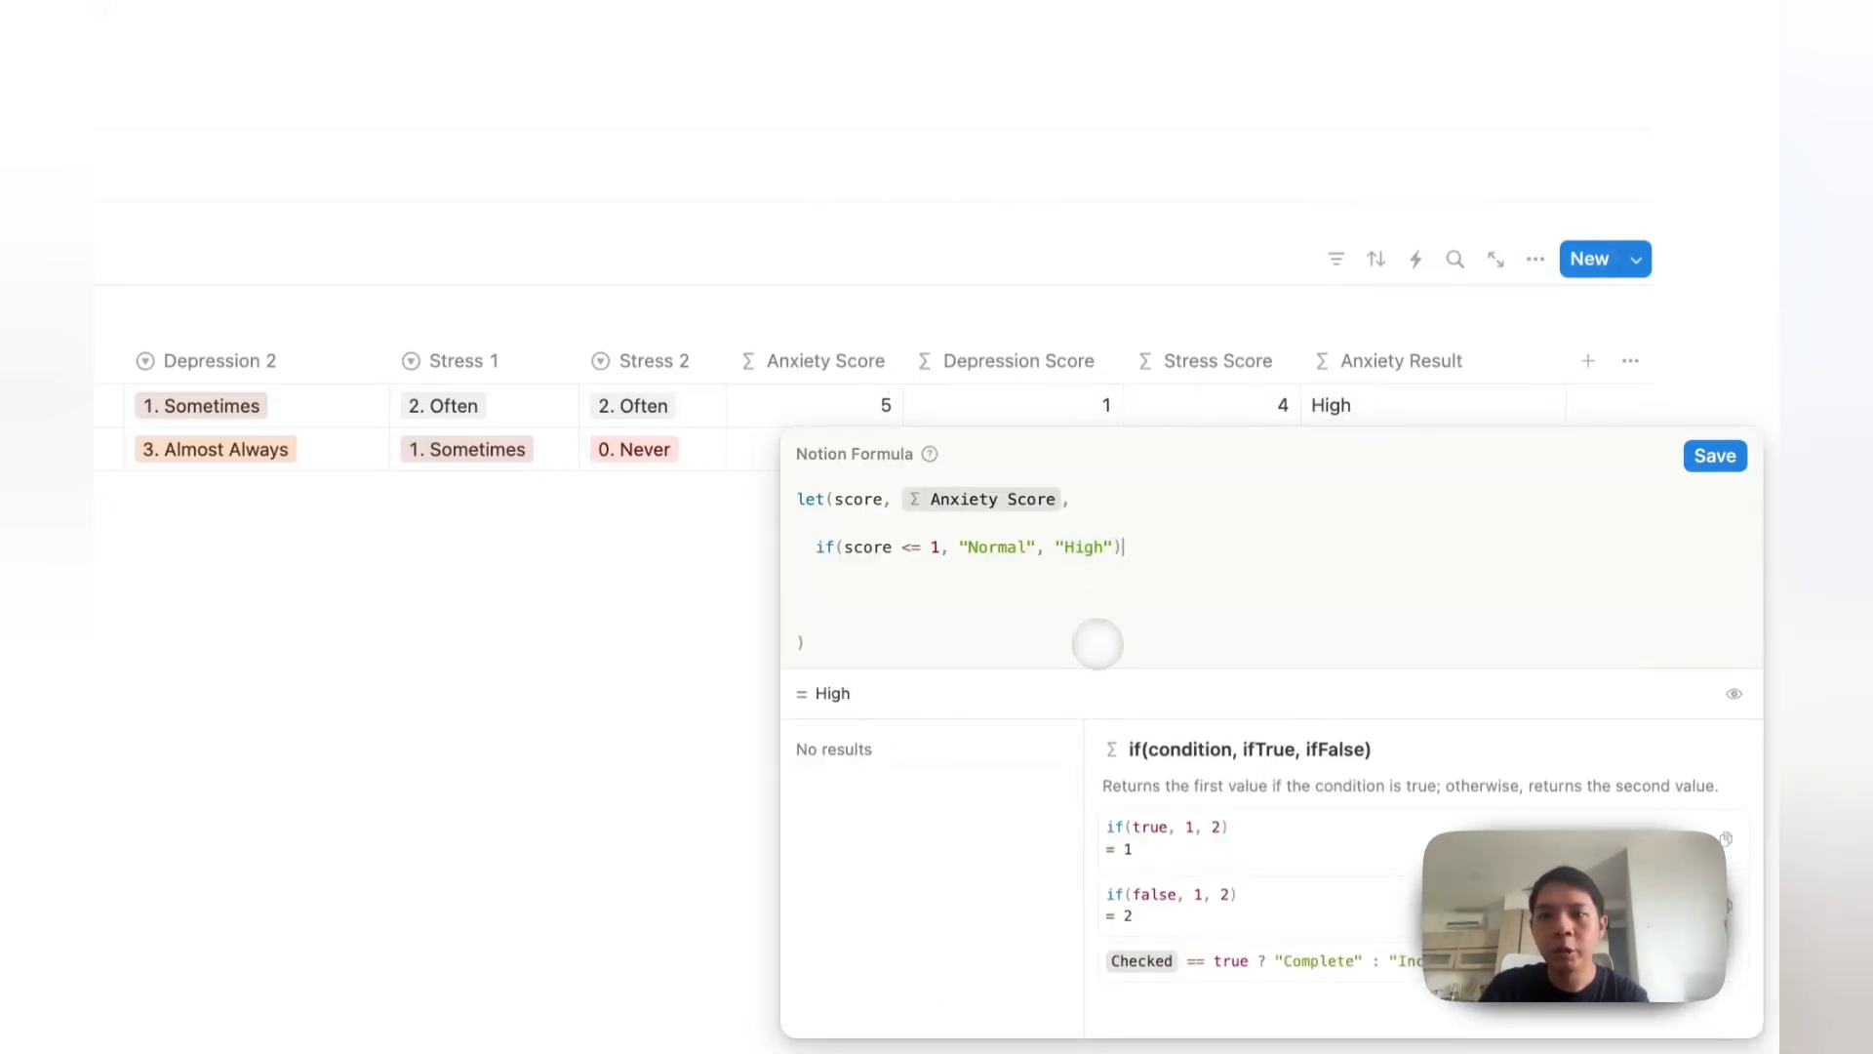
key("BackSpace")
key("BackSpace")
key("BackSpace")
key("BackSpace")
key("BackSpace")
key("BackSpace")
key("BackSpace")
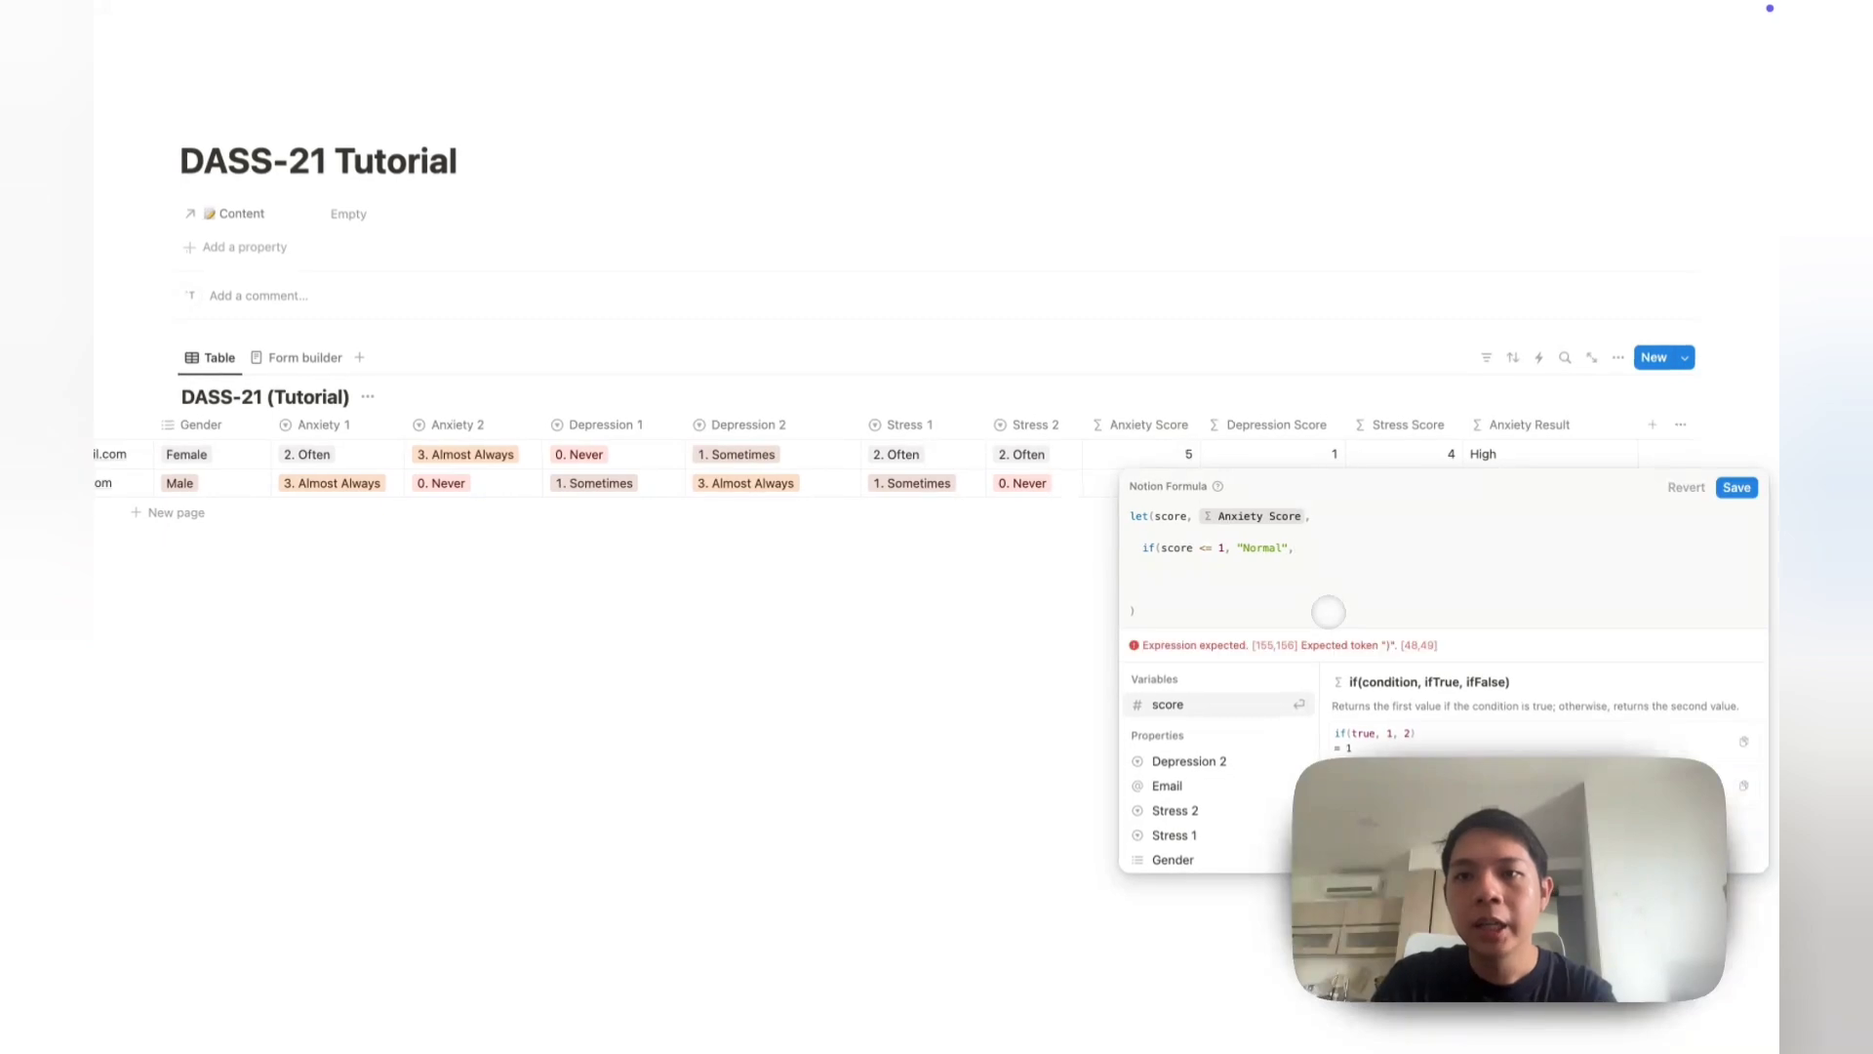
Step: Add nested conditions: <= 3 "Mild", <= 5 "Severe", otherwise "Extremely Severe", removing blank lines
key("shift+Return")
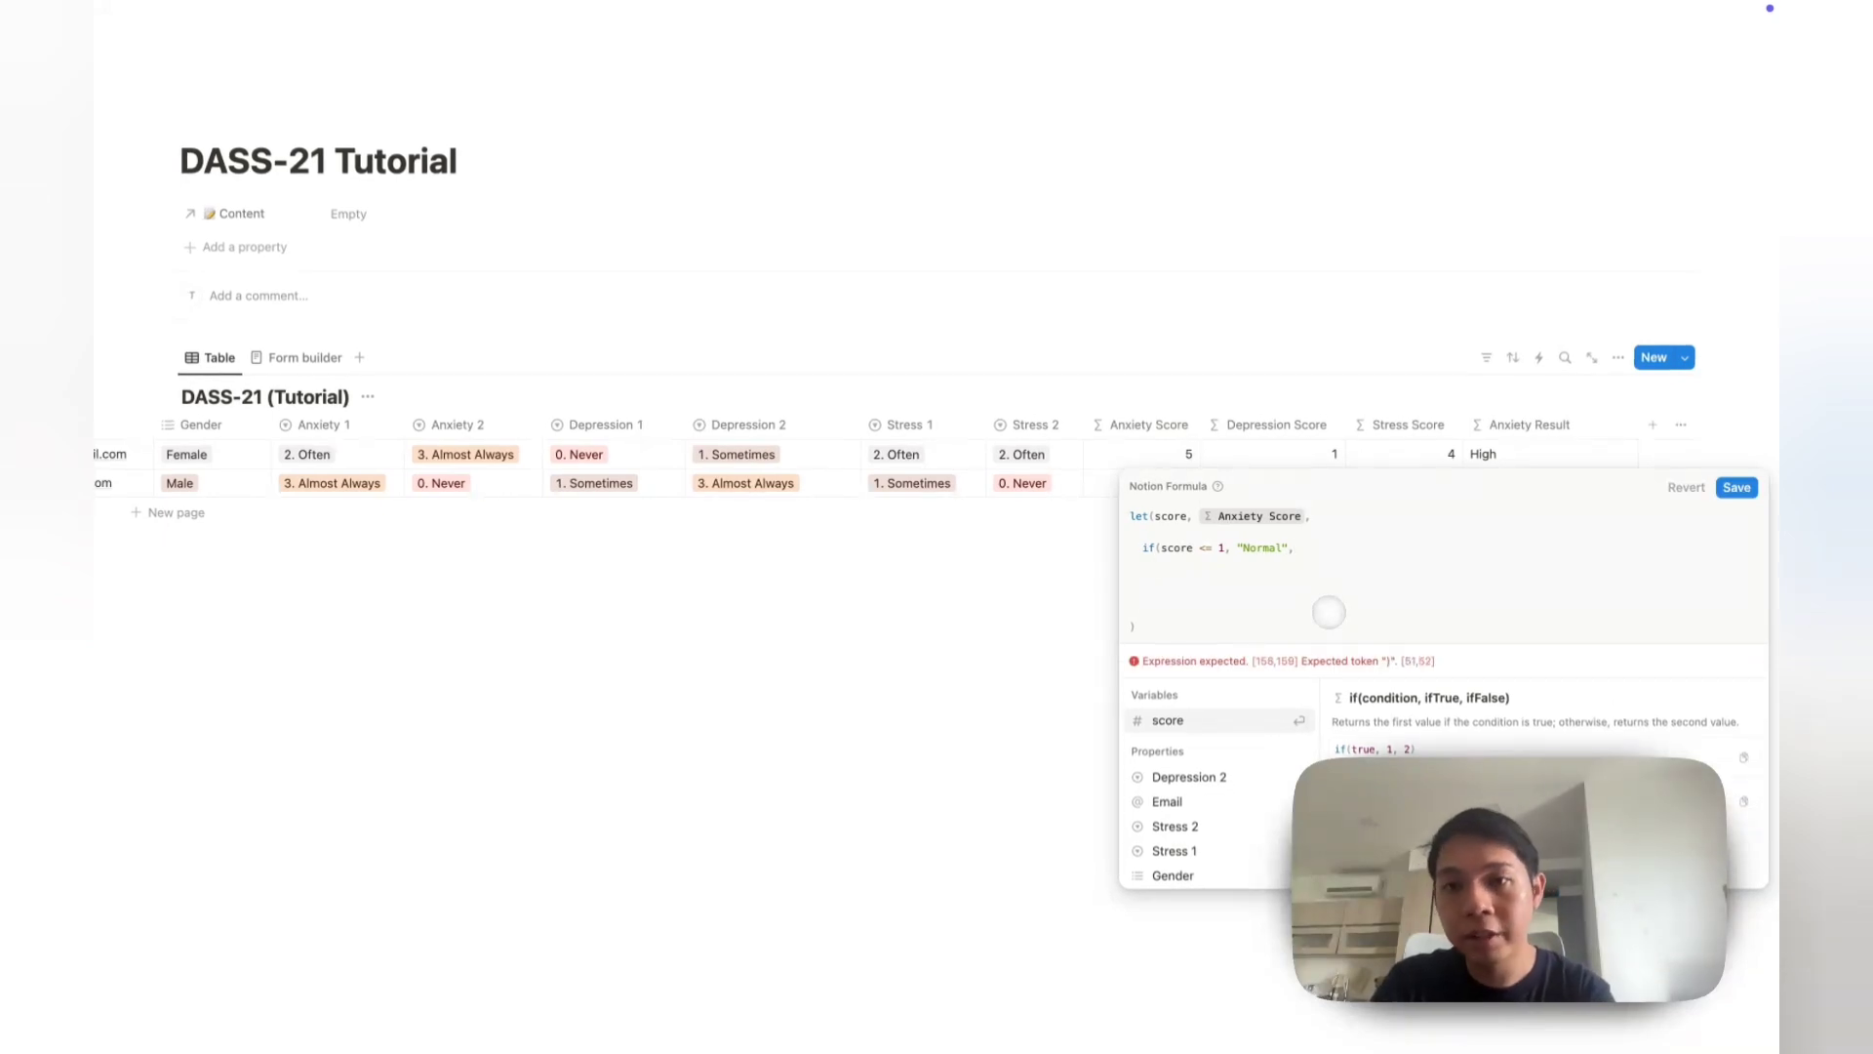
type("if(score <")
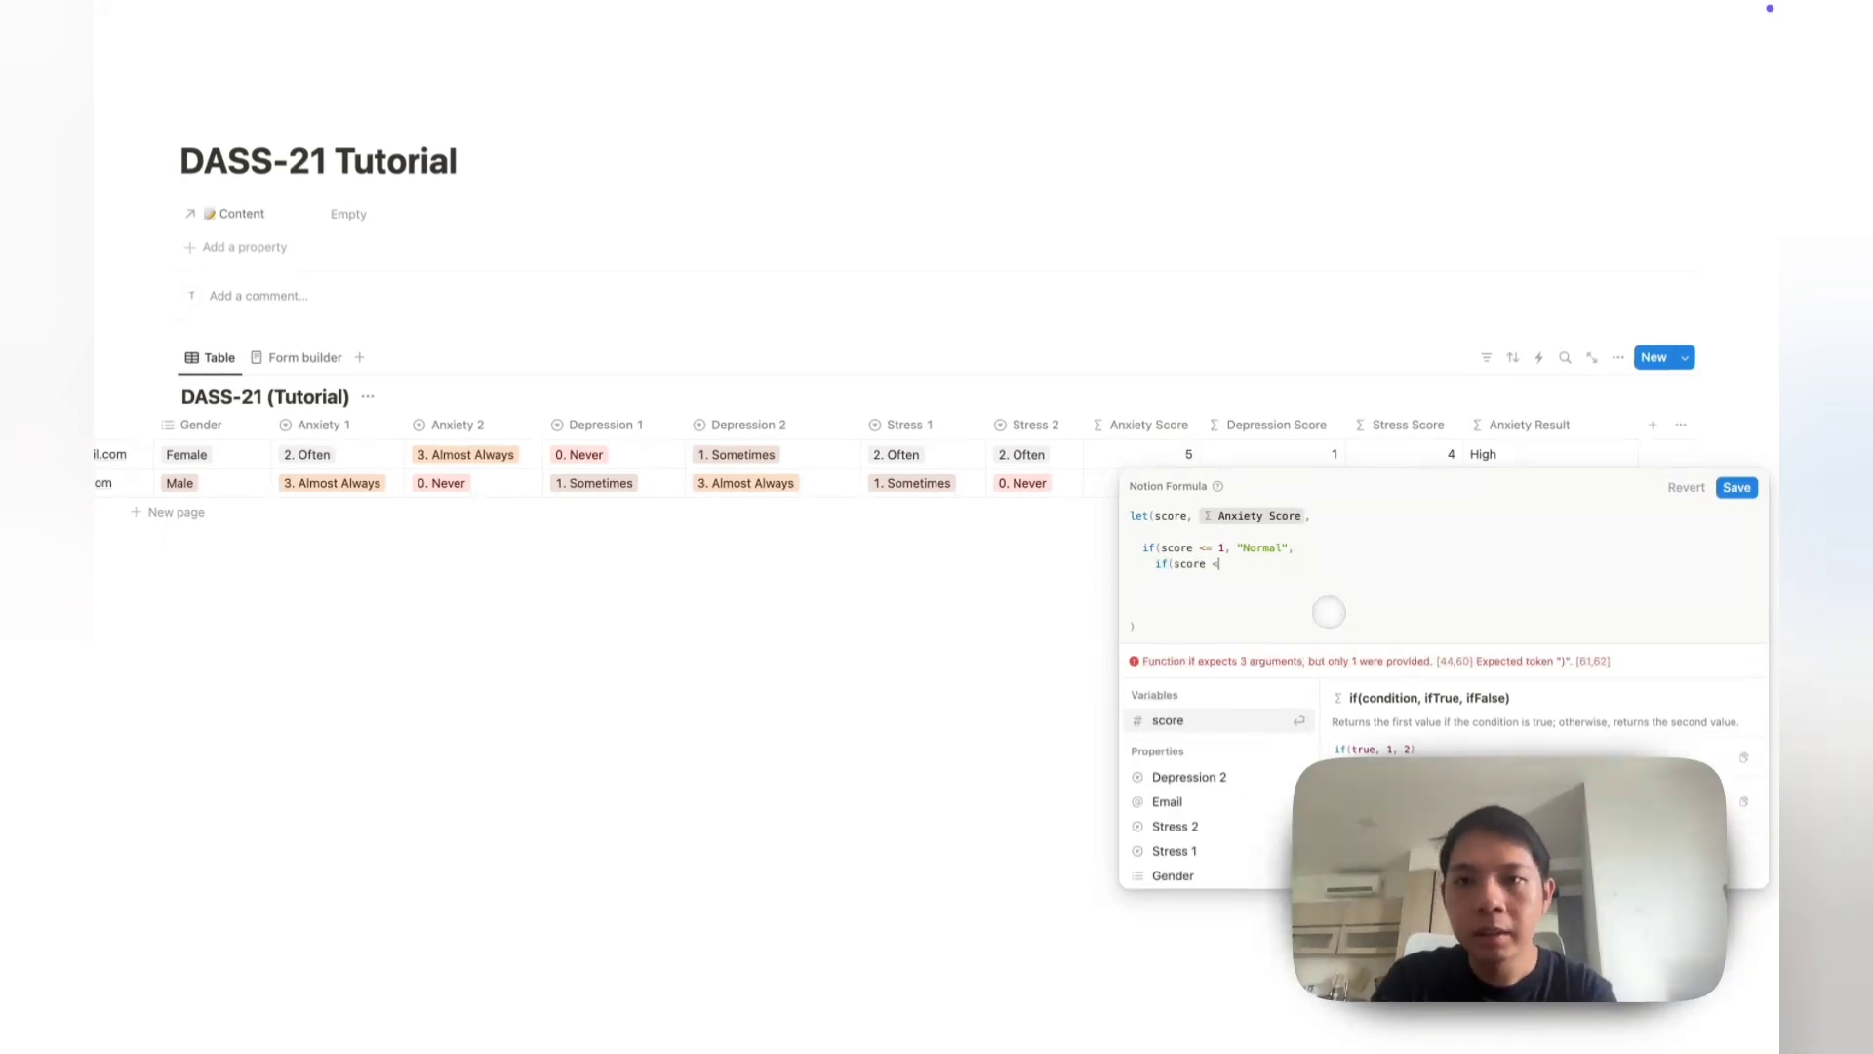
type("= ")
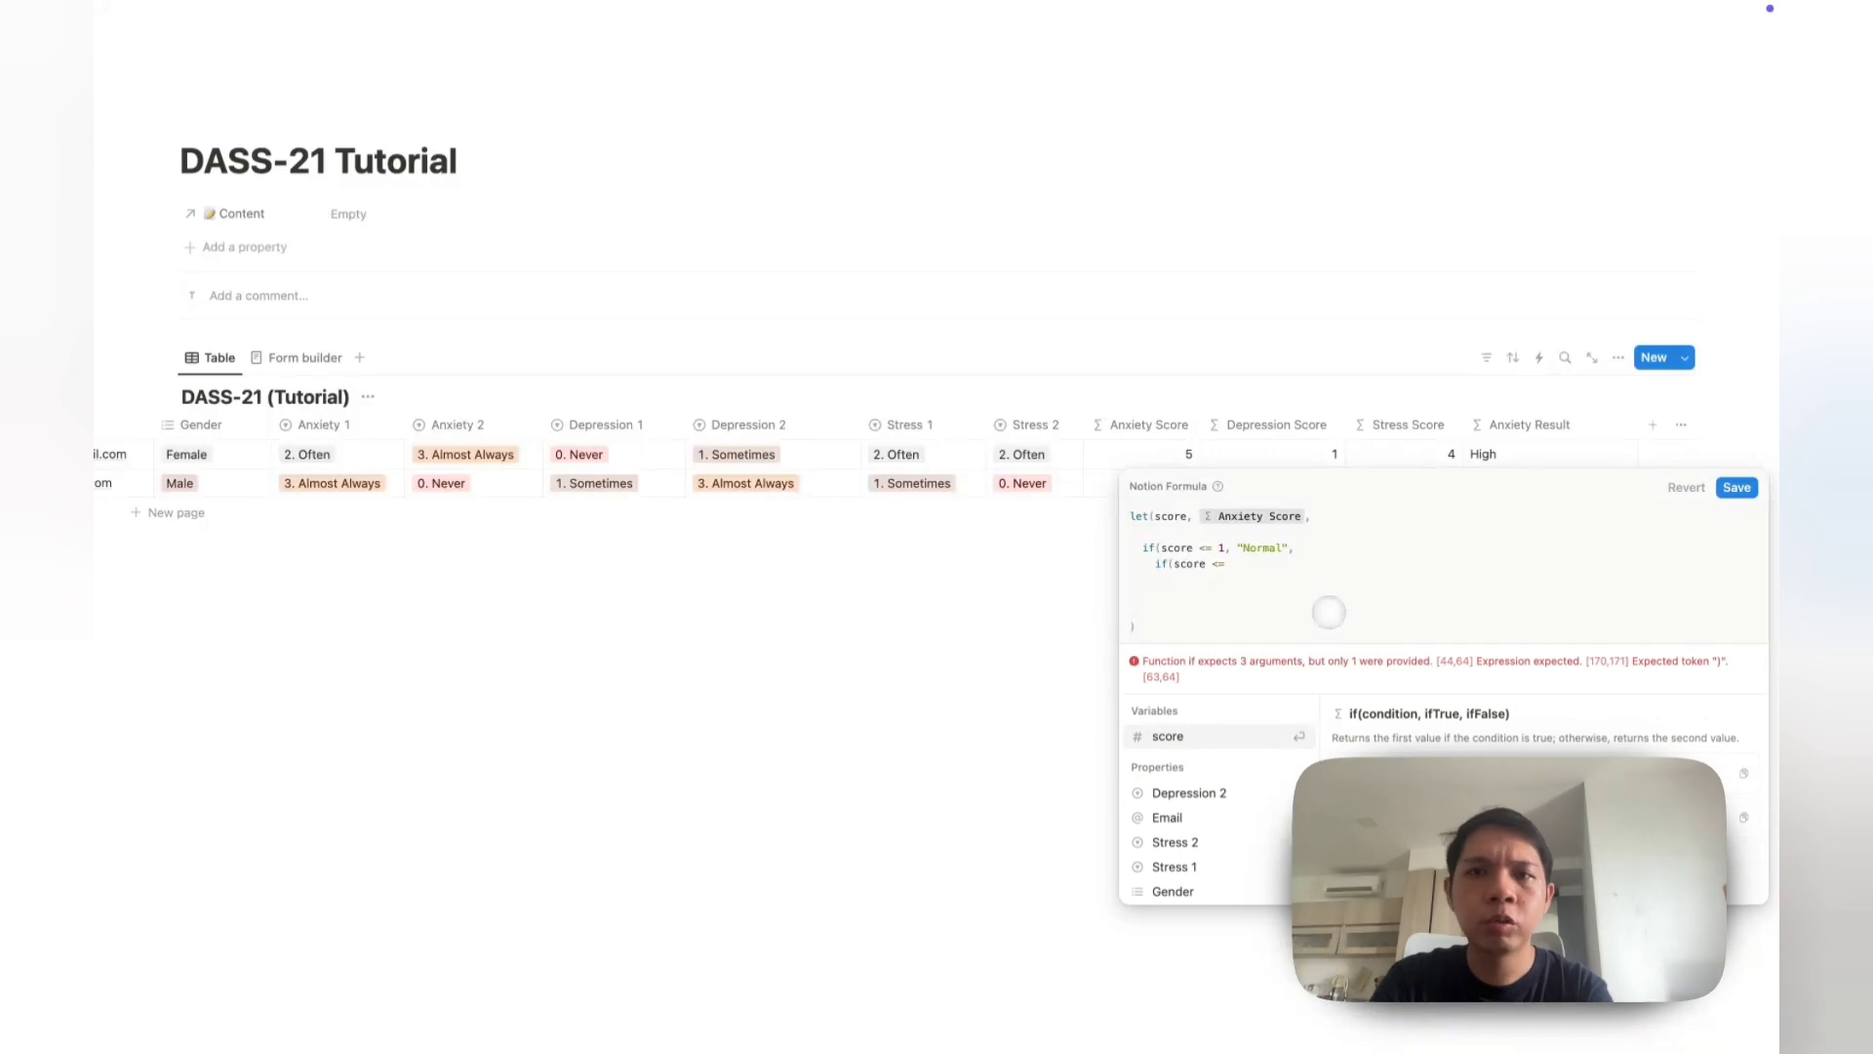
type("3, \"Mild")
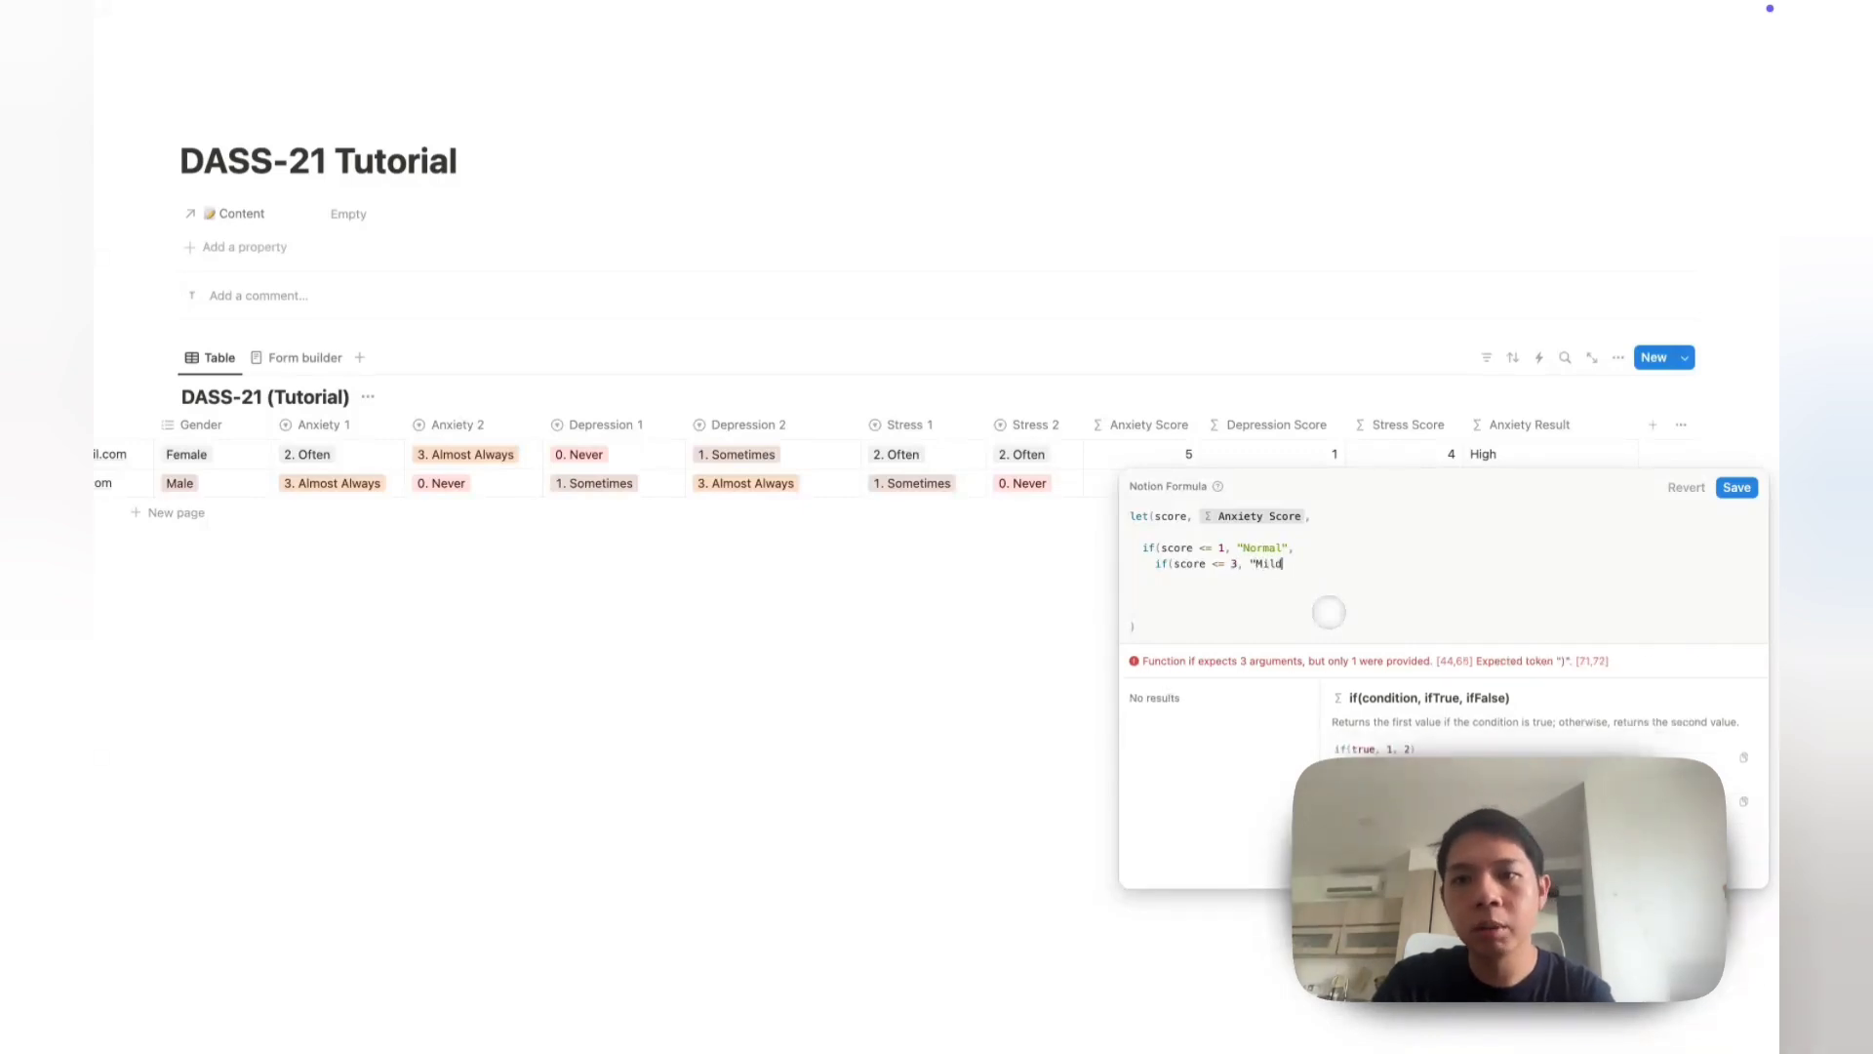
type("\",")
key("Return")
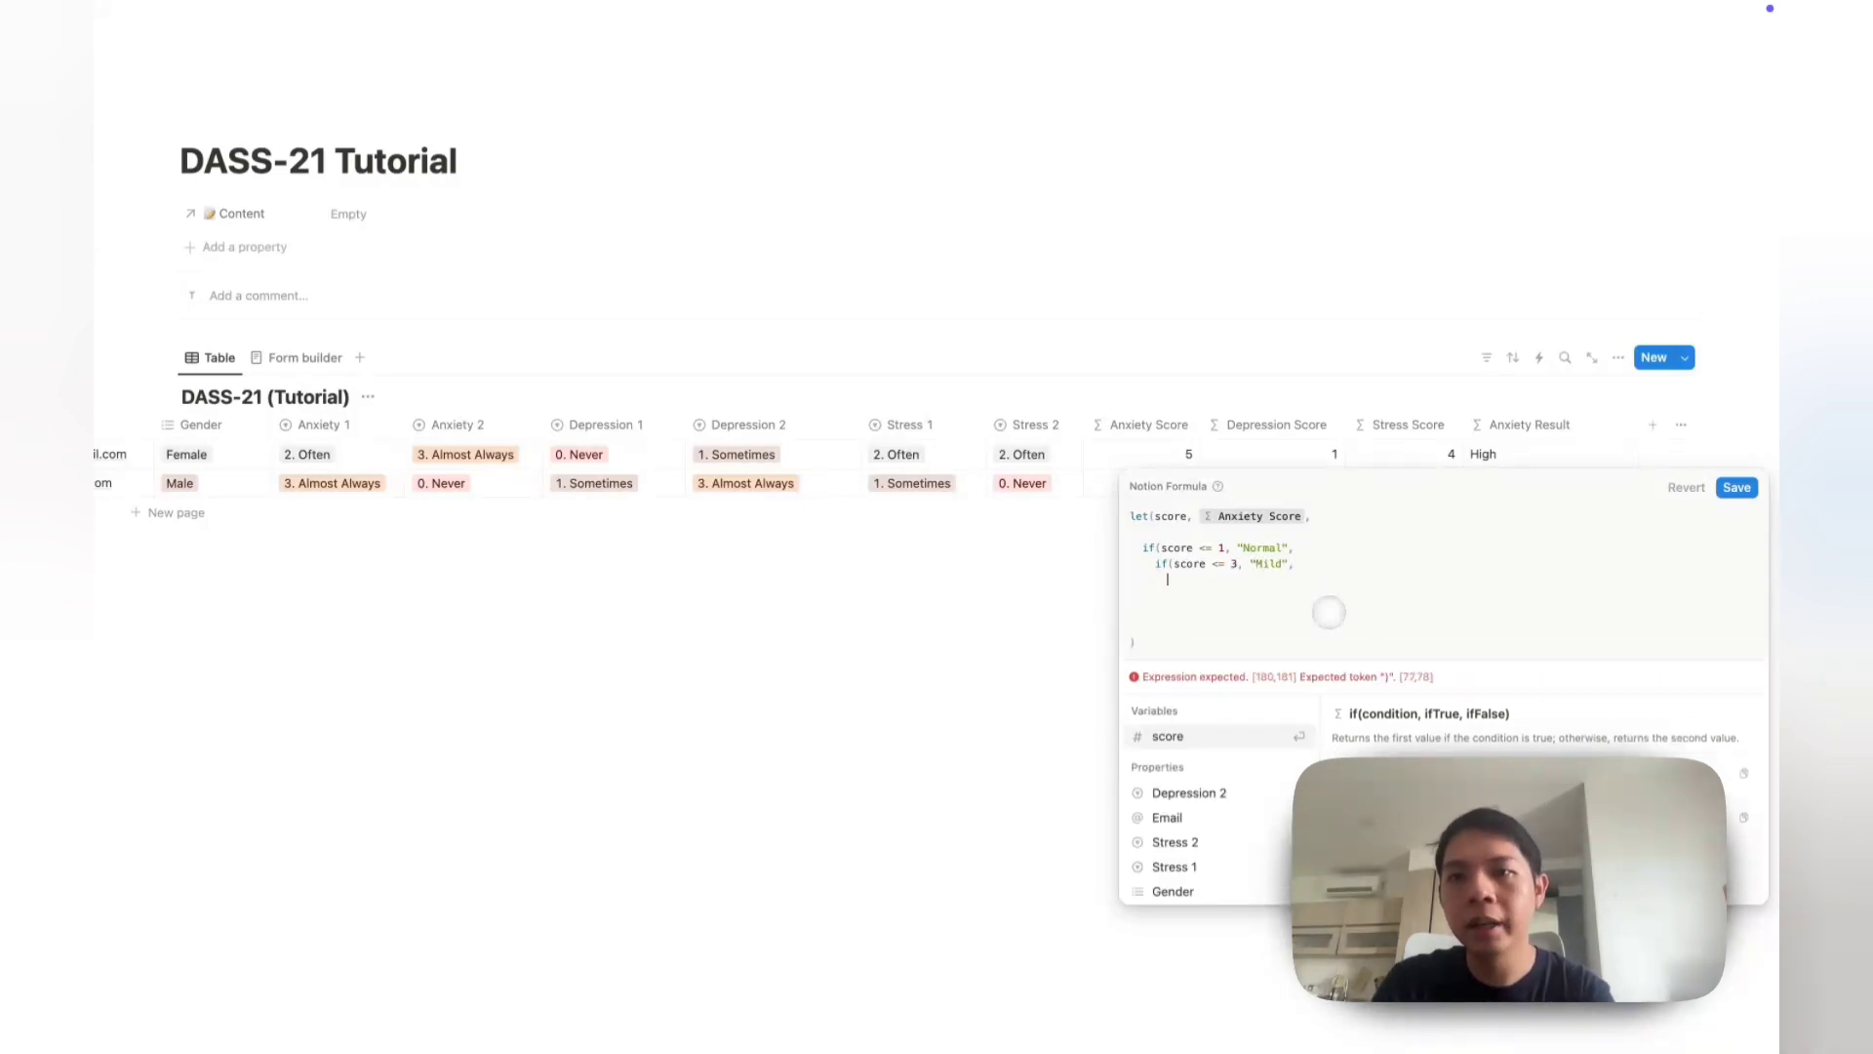
type("if(score <")
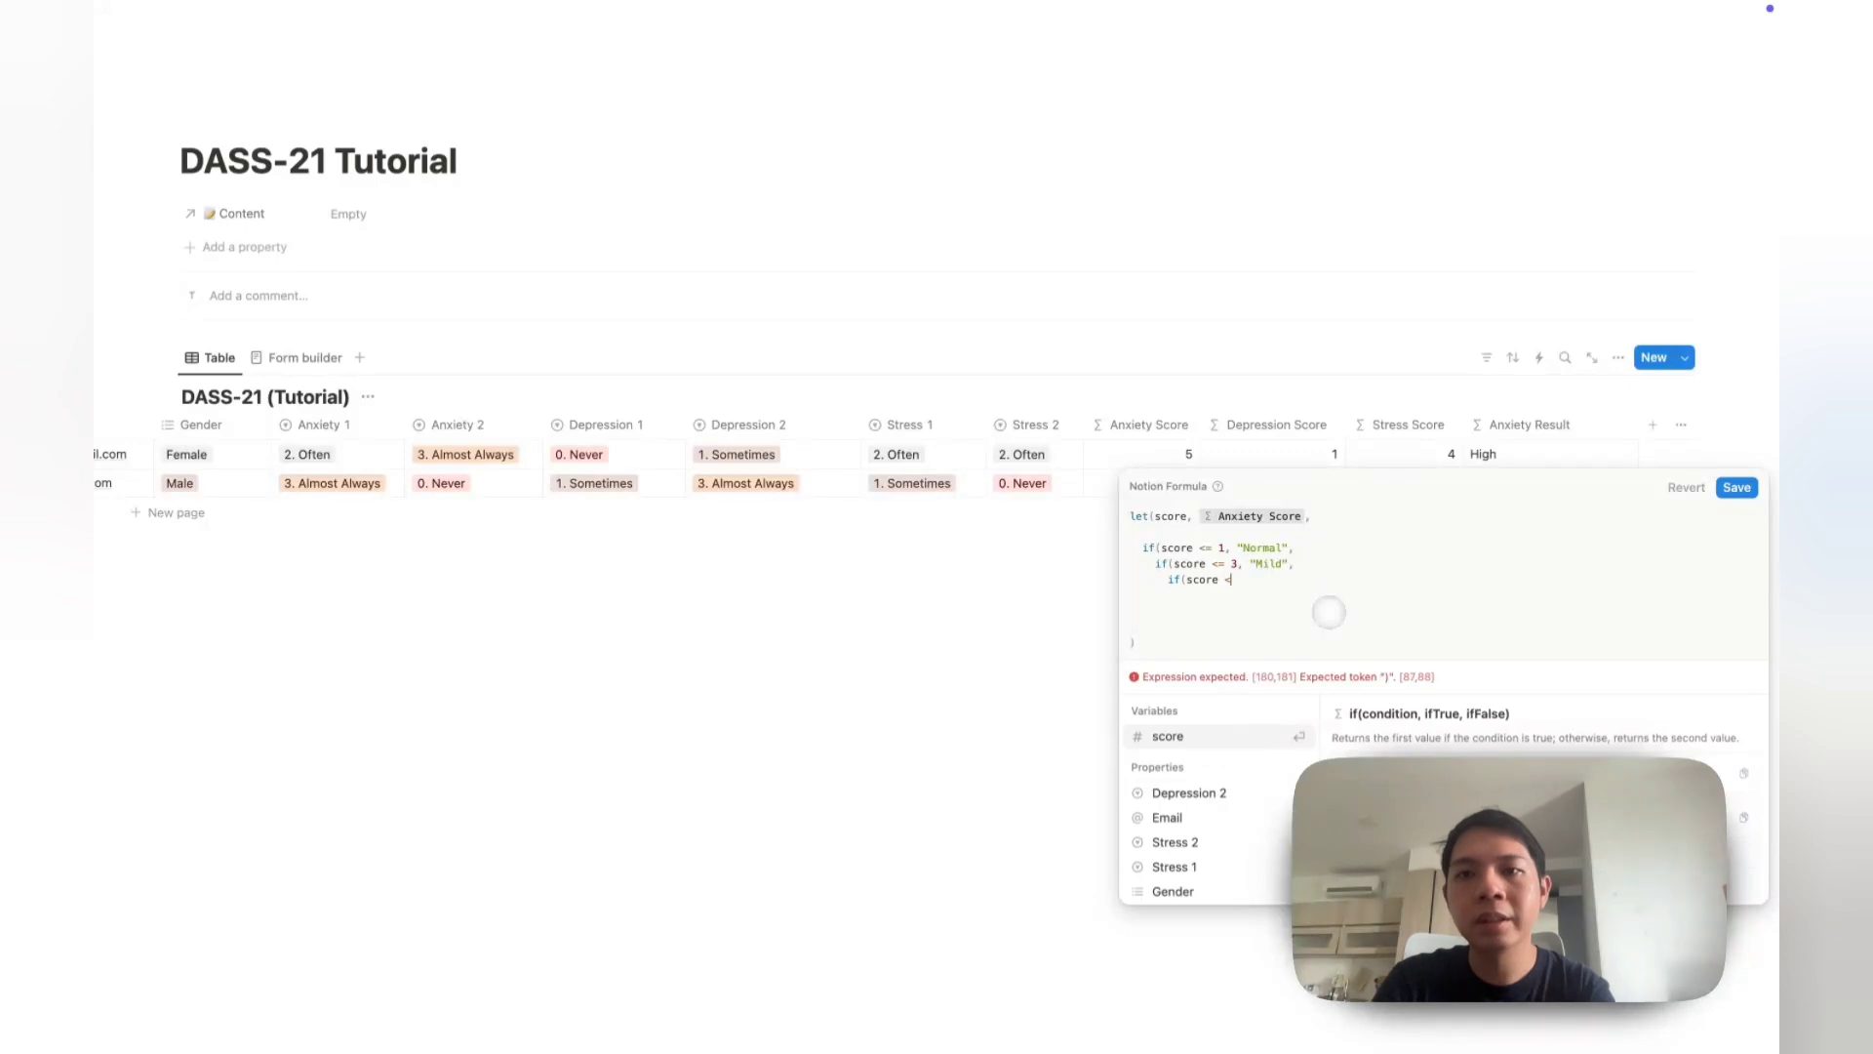
type("= ")
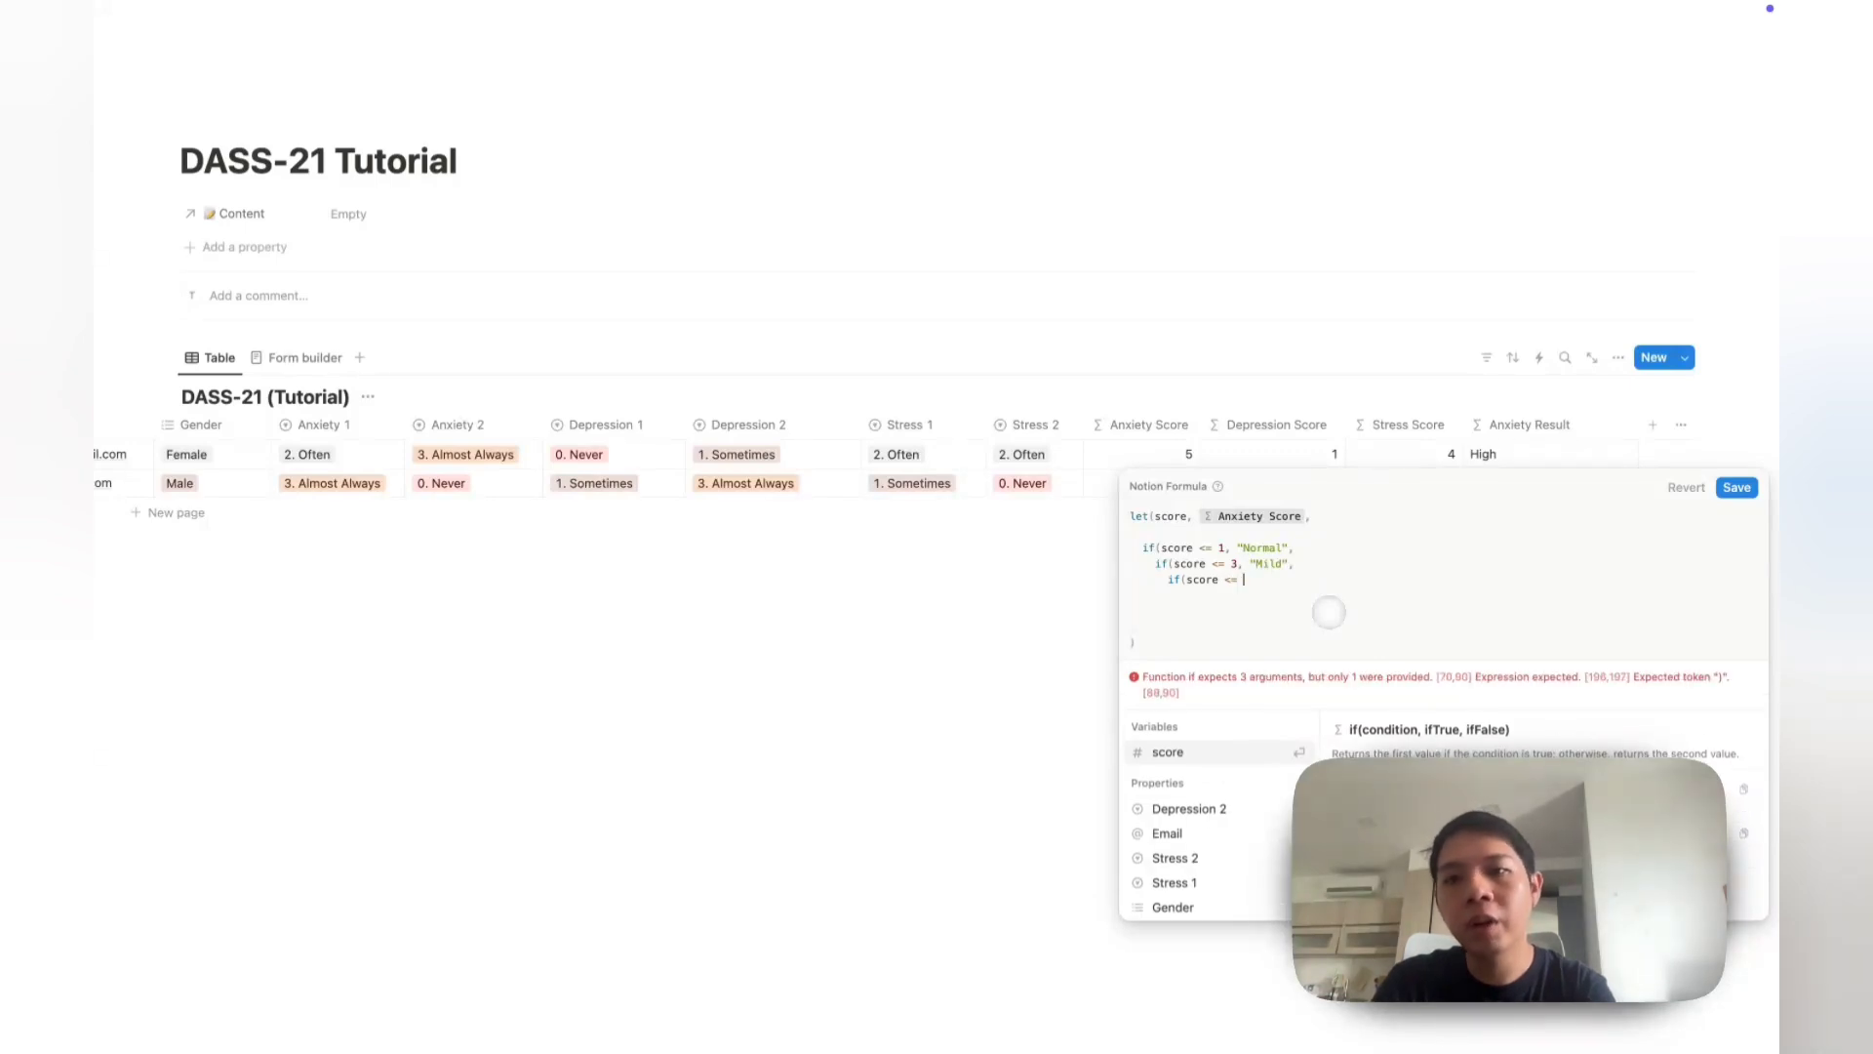
type("5, \"")
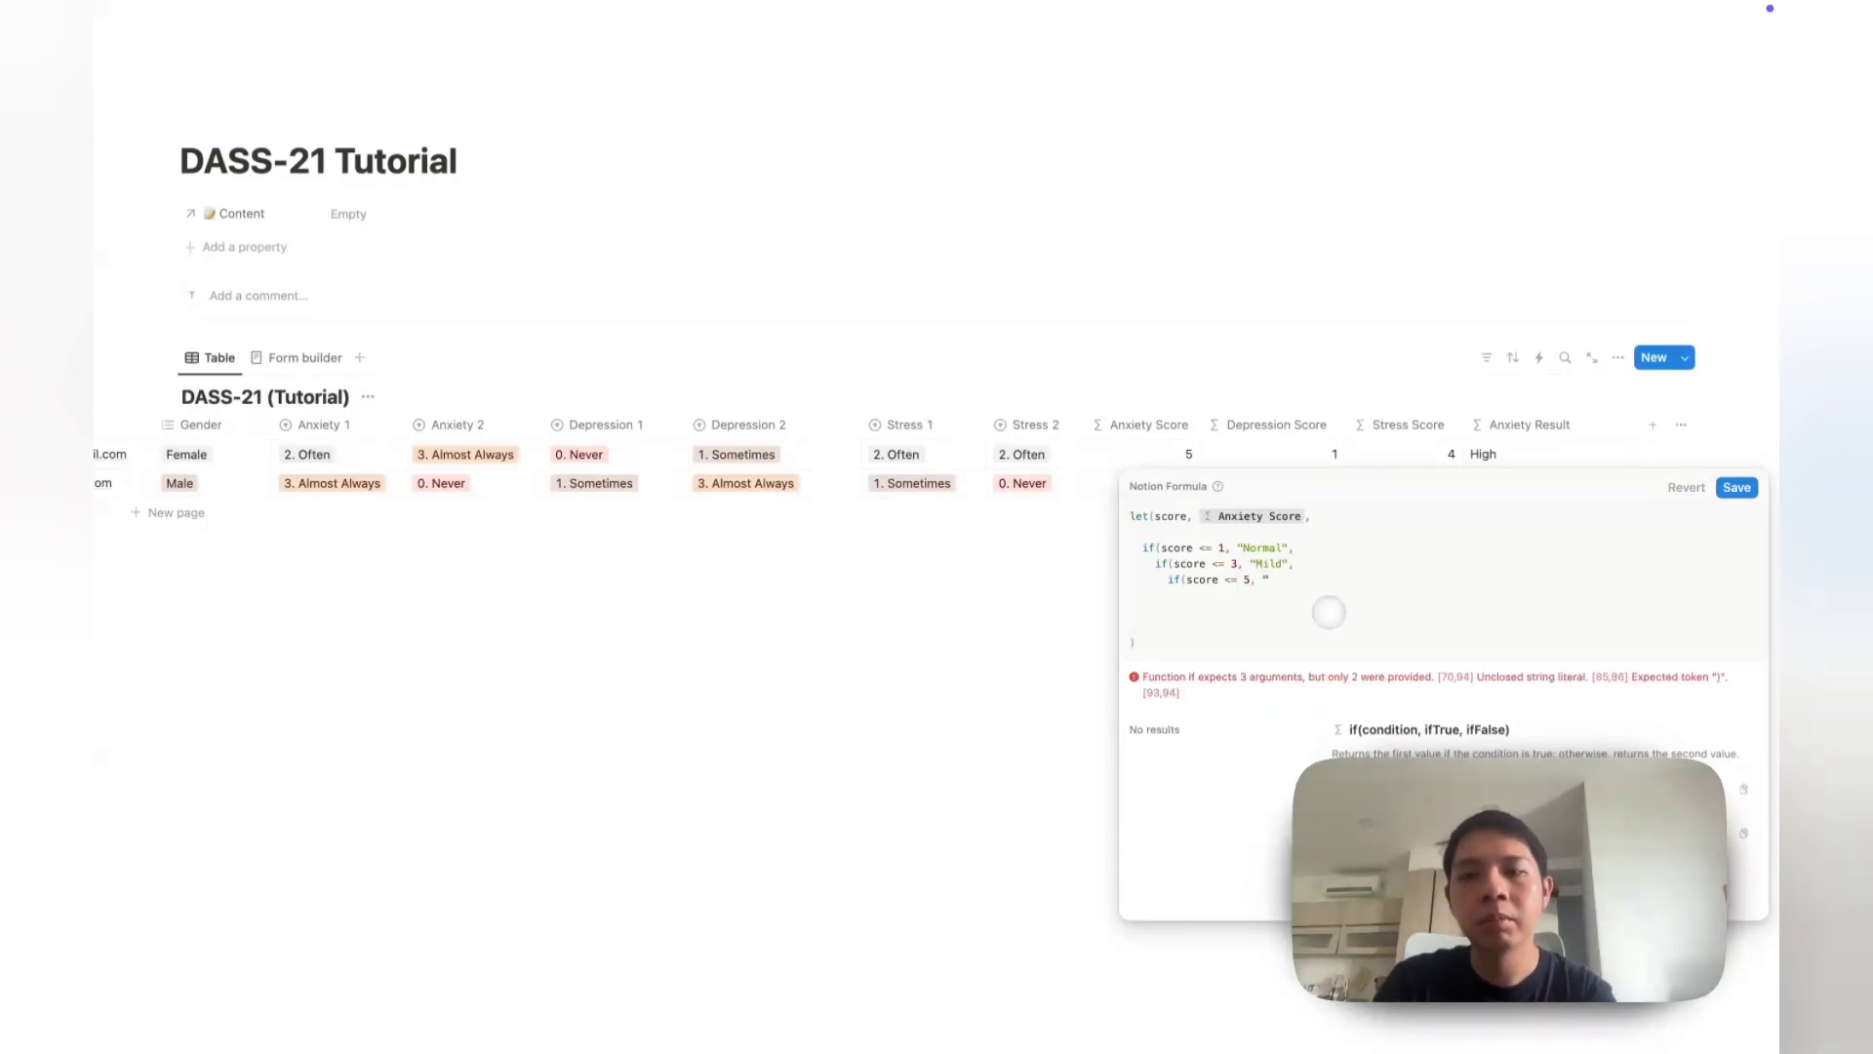
type("Severe\",")
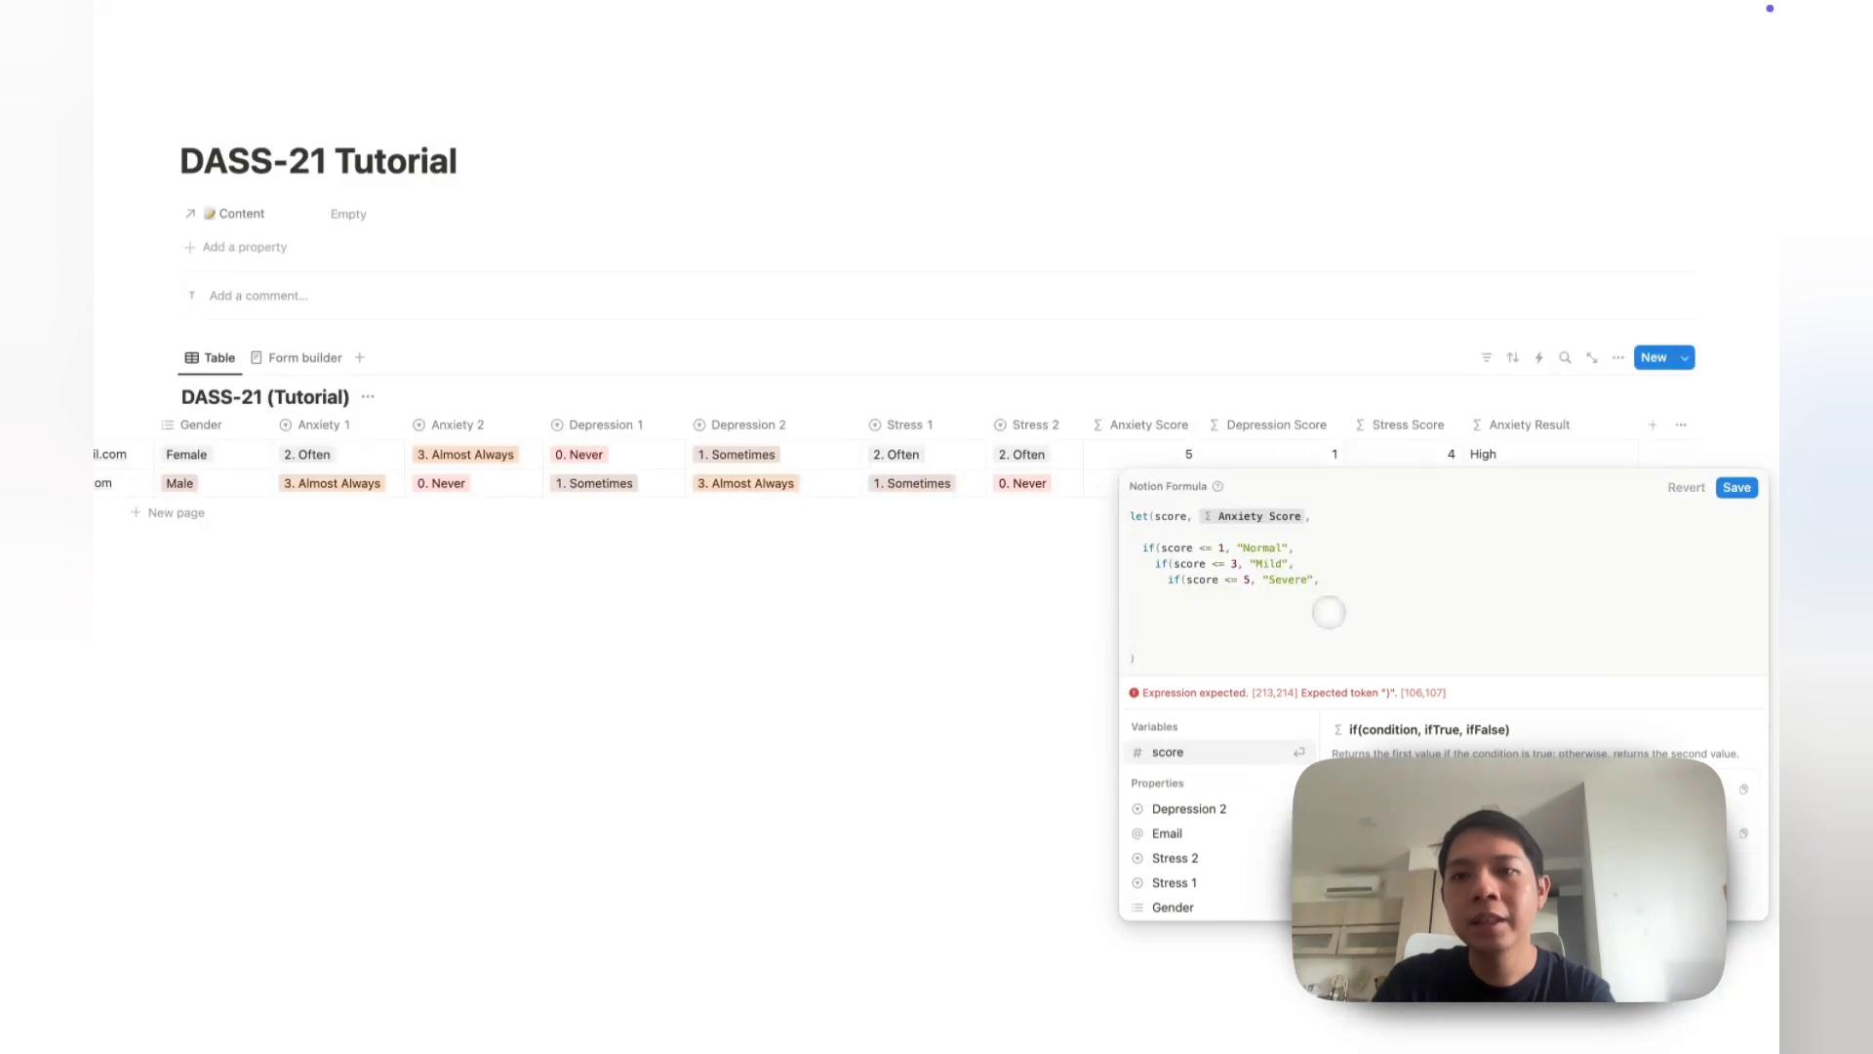
key("Return")
type("\"S")
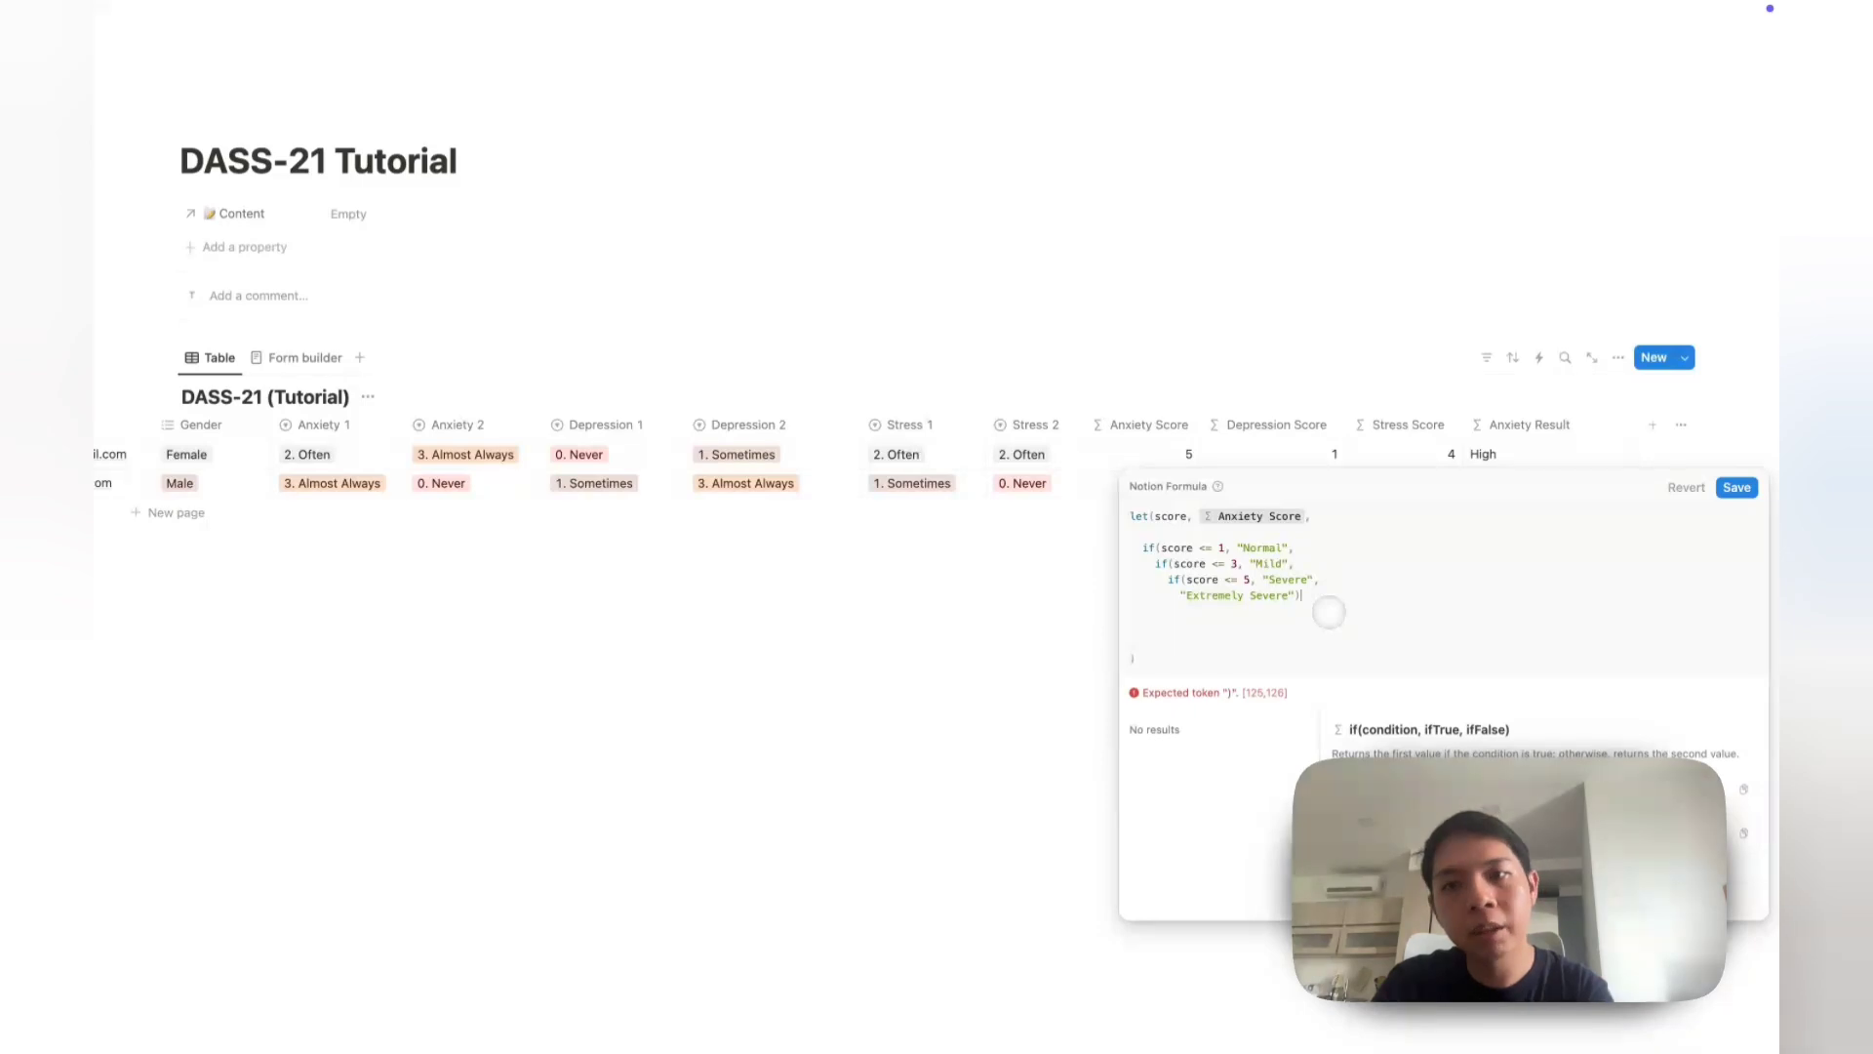
type(")")
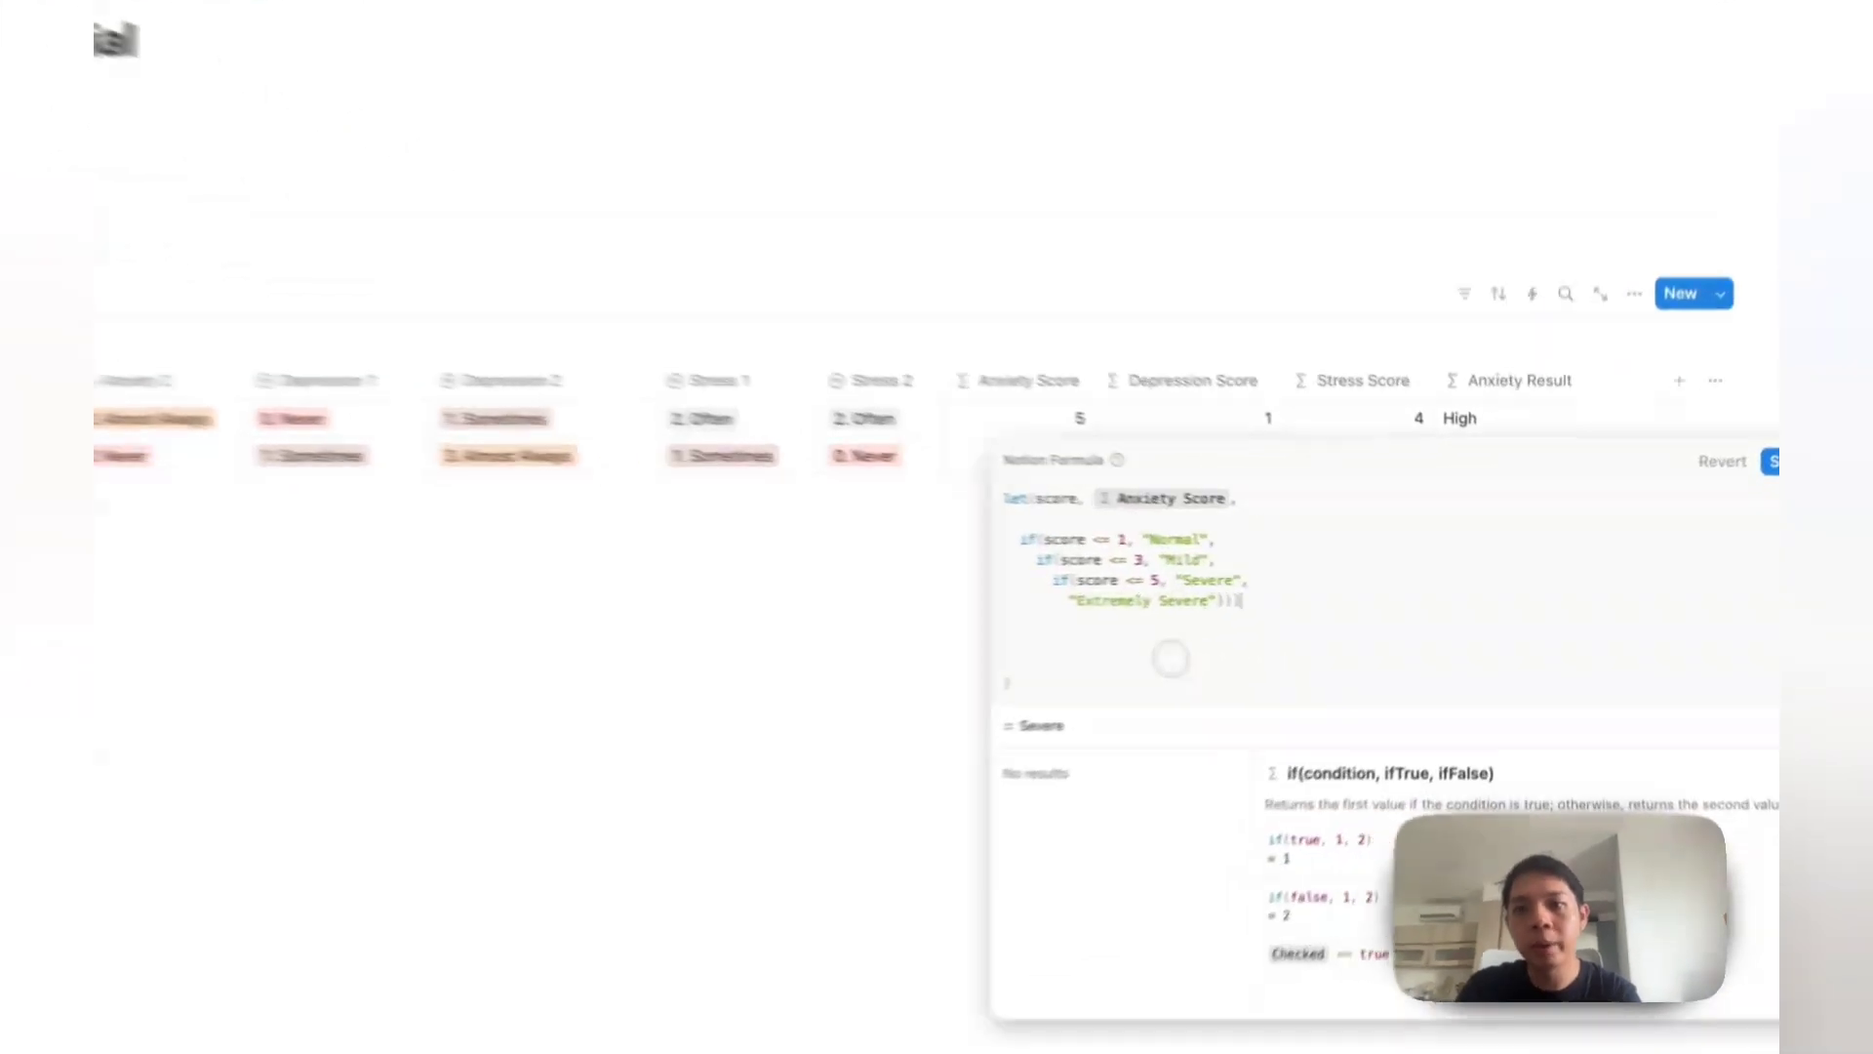
left_click(1214, 630)
key("BackSpace")
key("BackSpace")
left_click(1171, 606)
key("BackSpace")
key("BackSpace")
Step: Save the Anxiety Result formula and move that column next to Anxiety Score
left_click(786, 572)
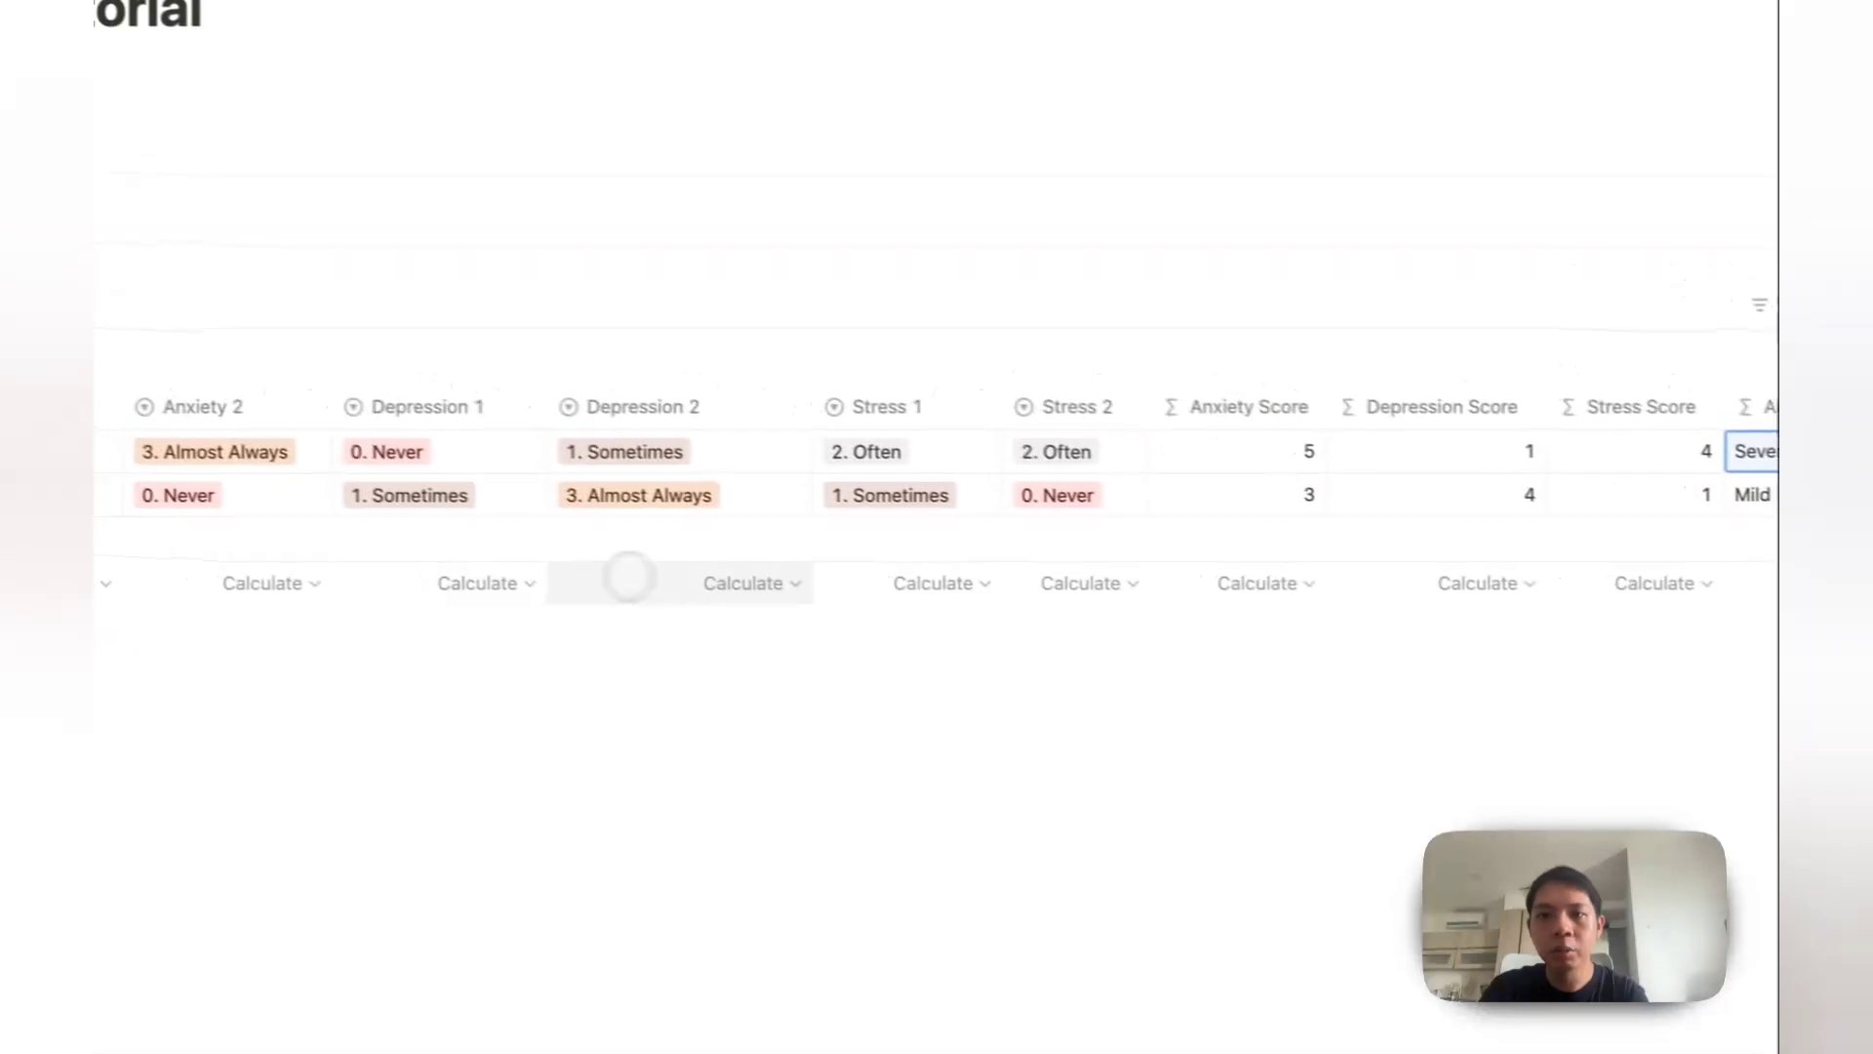
left_click_drag(1529, 430, 1111, 456)
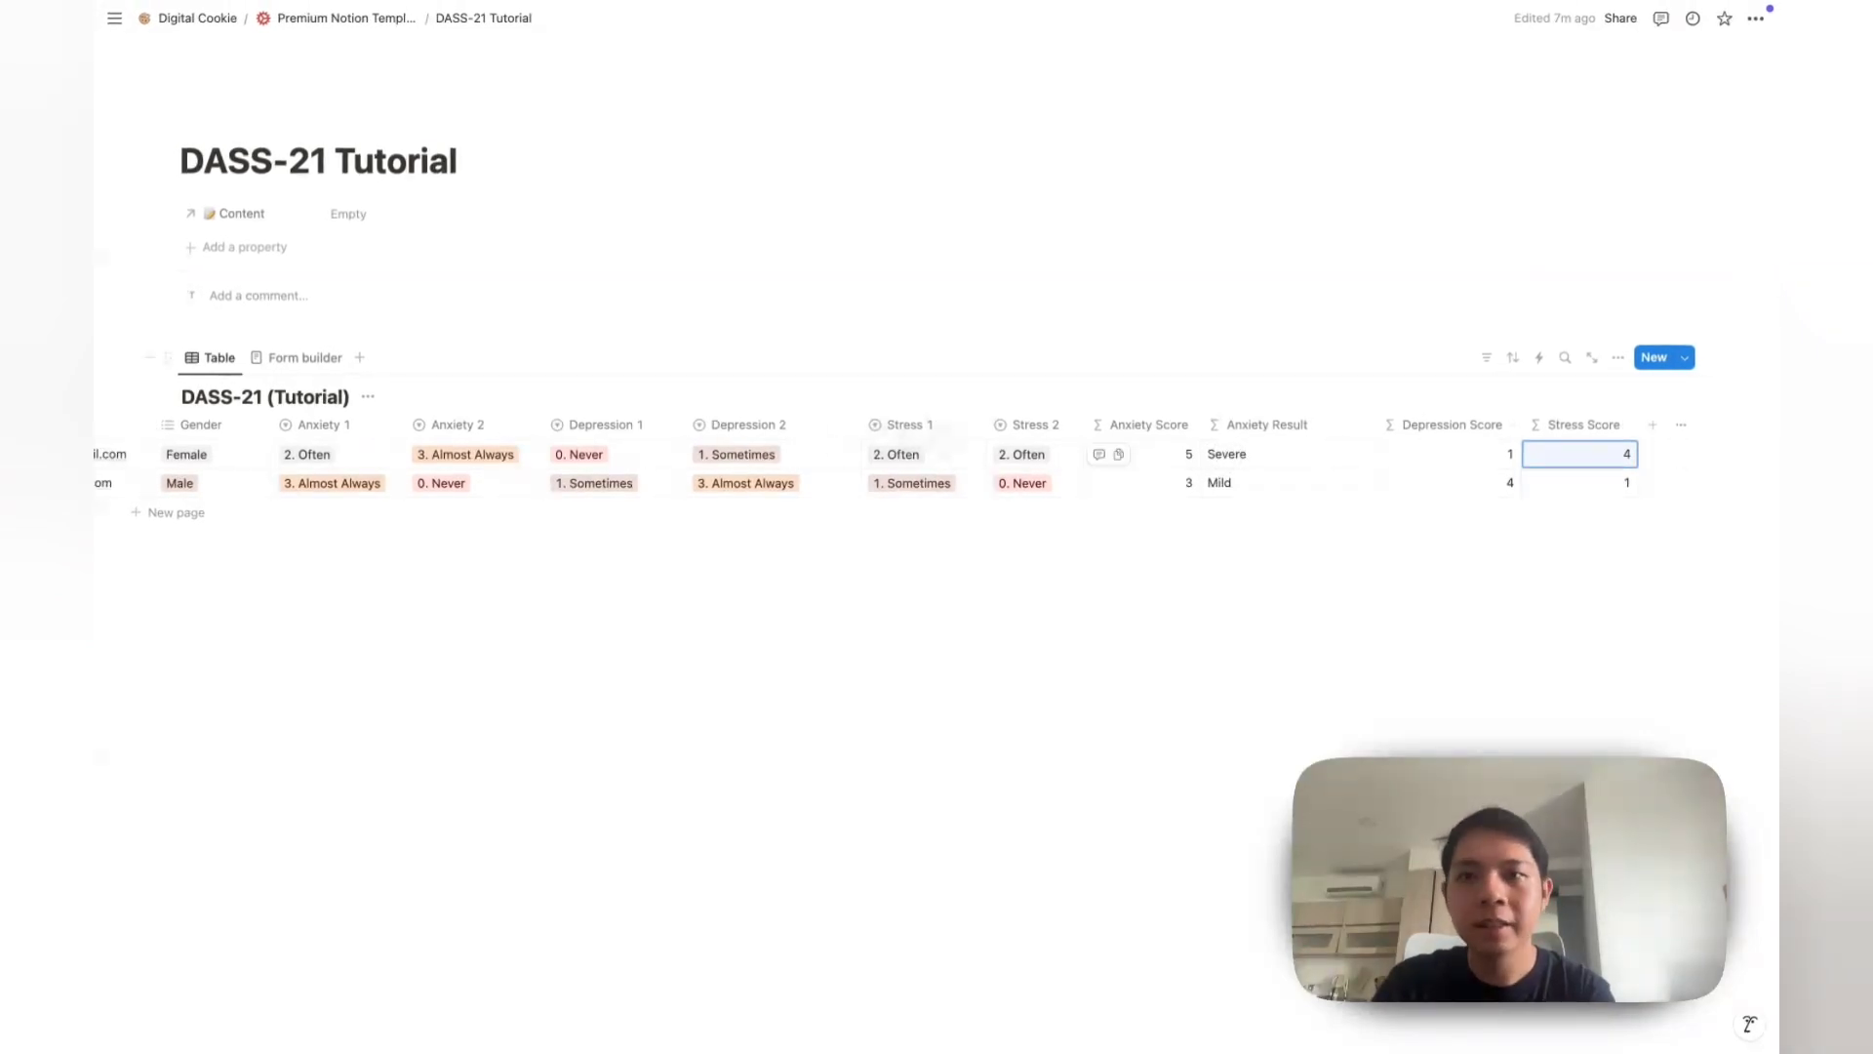
left_click(1298, 454)
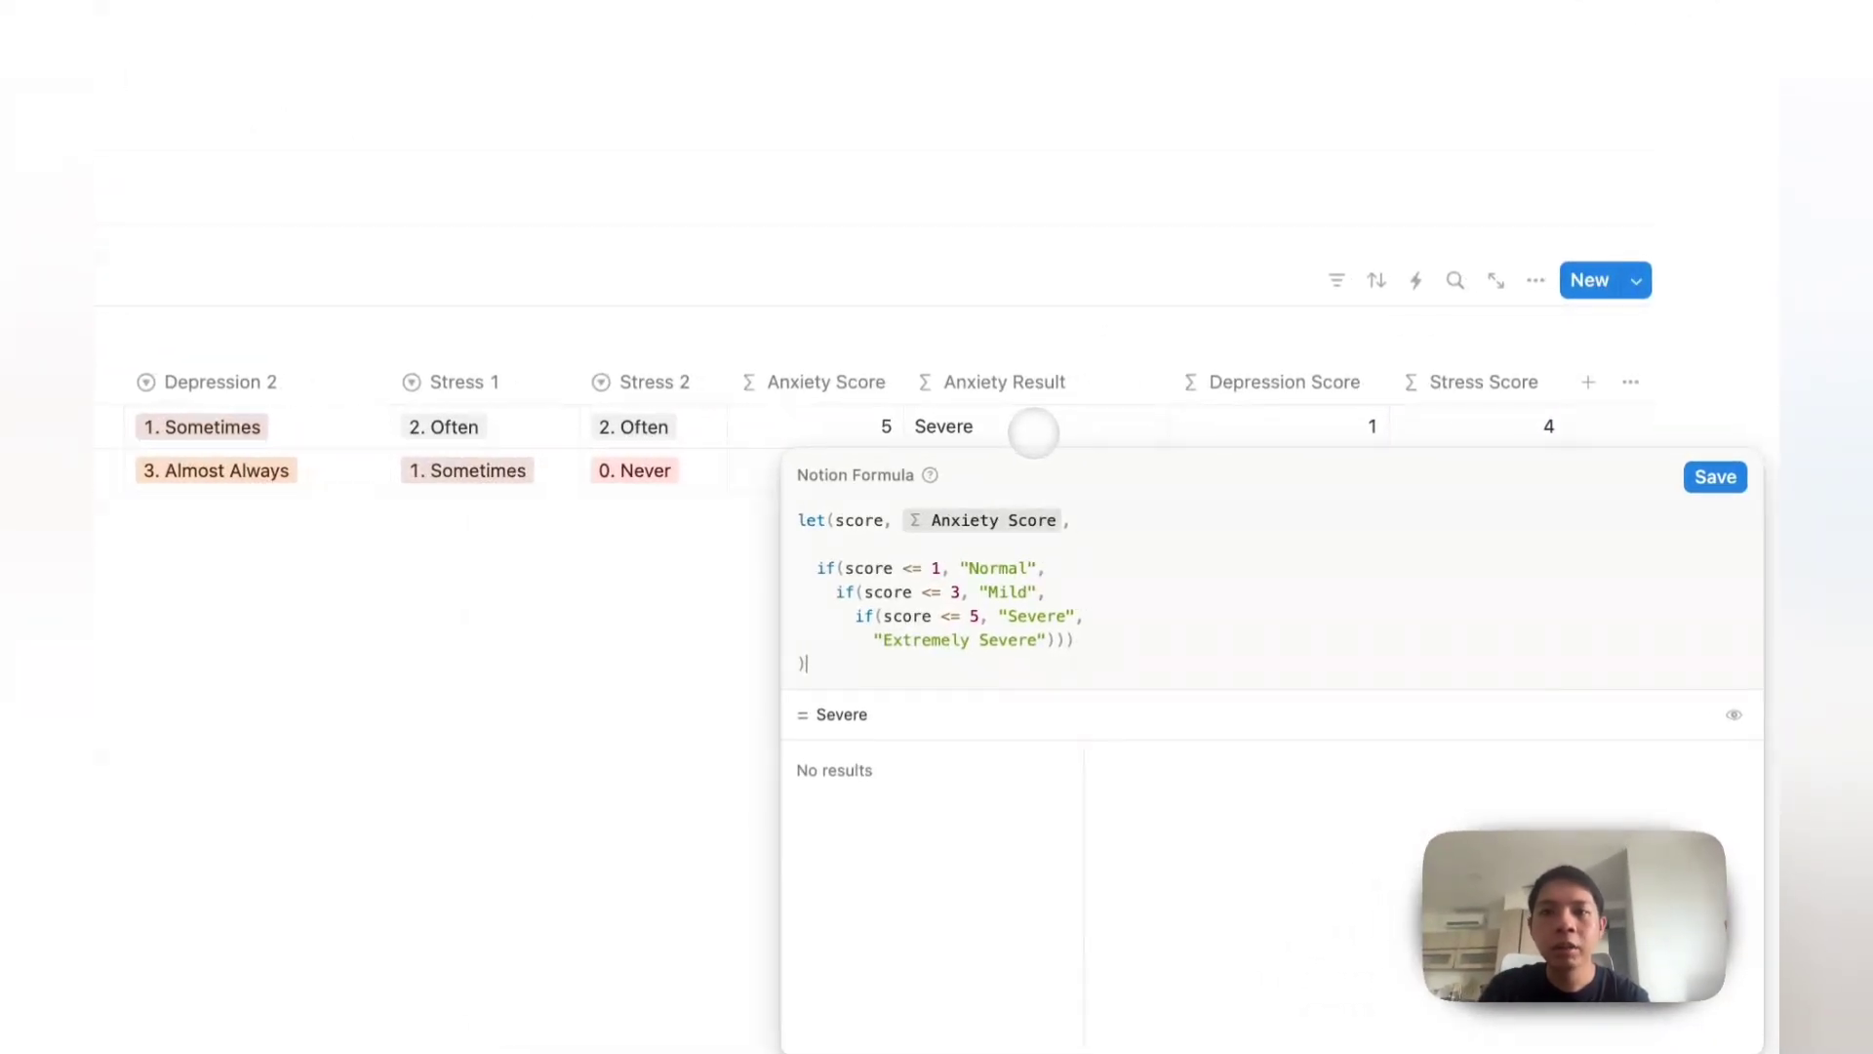
key("ctrl+a")
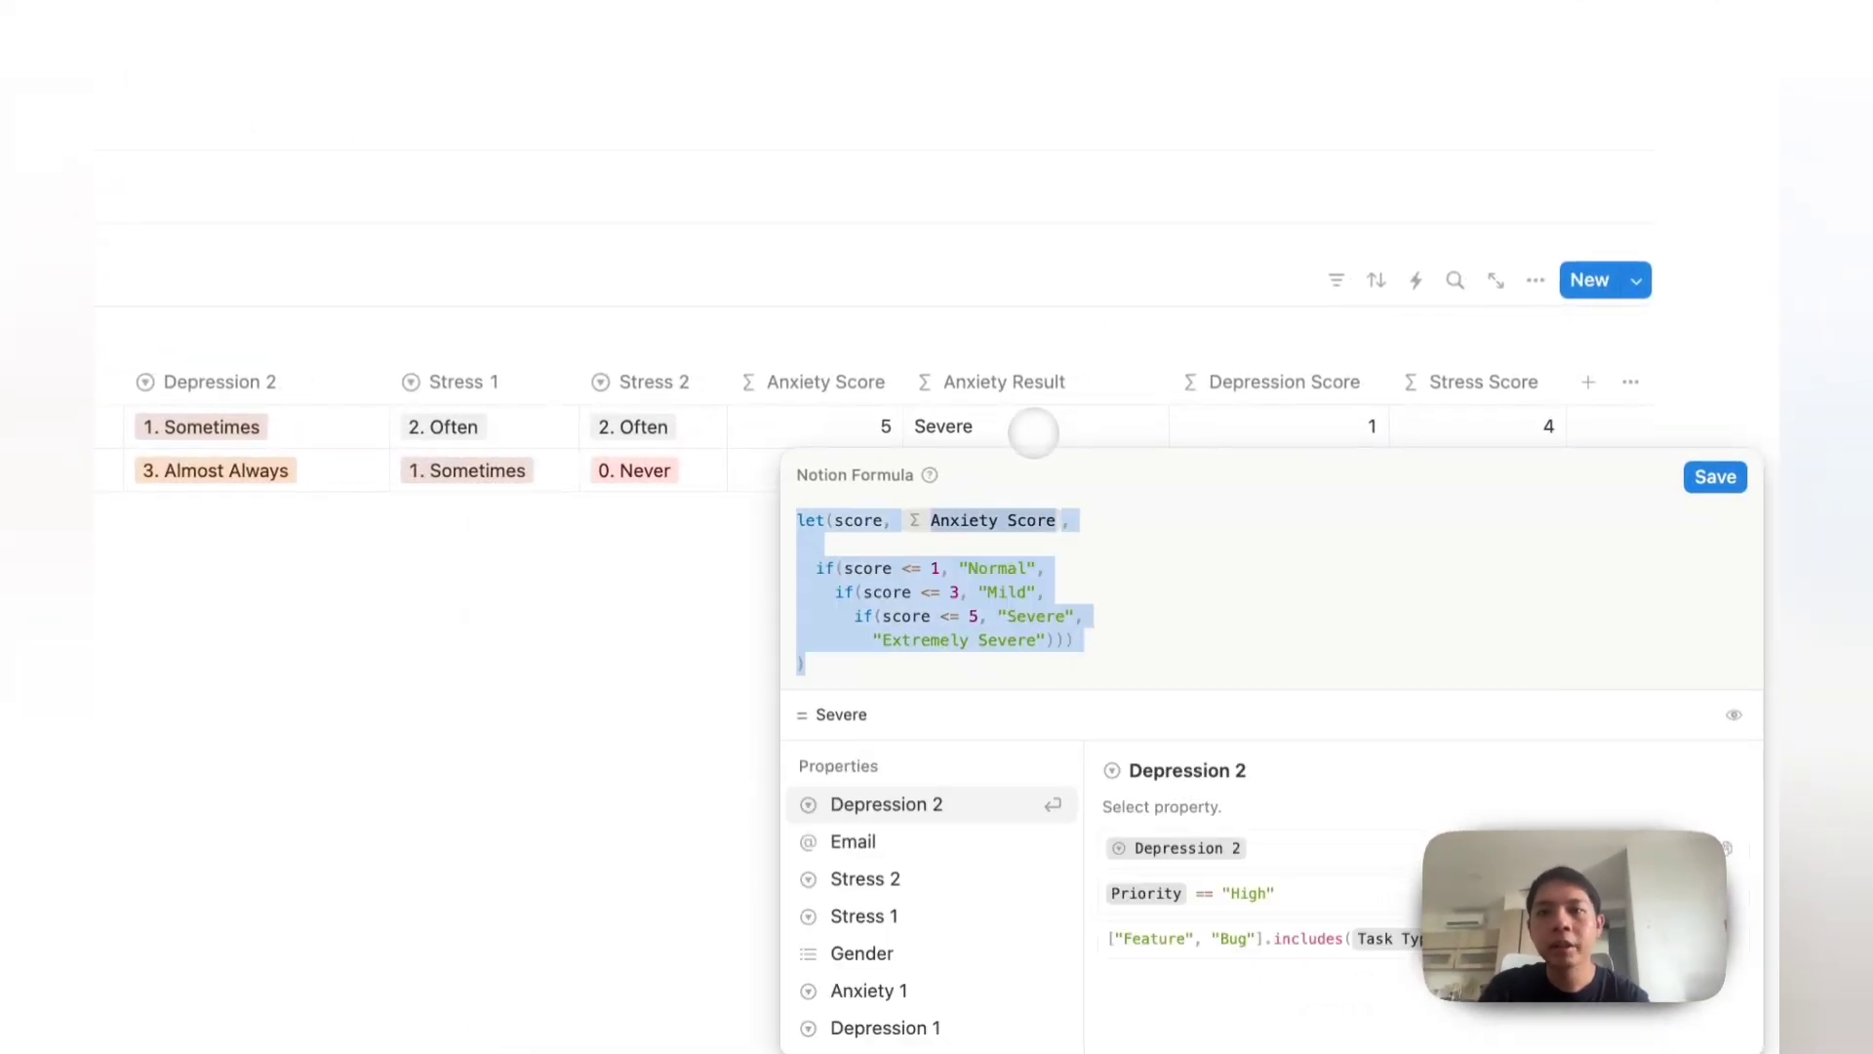
key("Escape")
Step: Duplicate the Anxiety Result column and rename the copy 'Depression Result'
left_click(1000, 384)
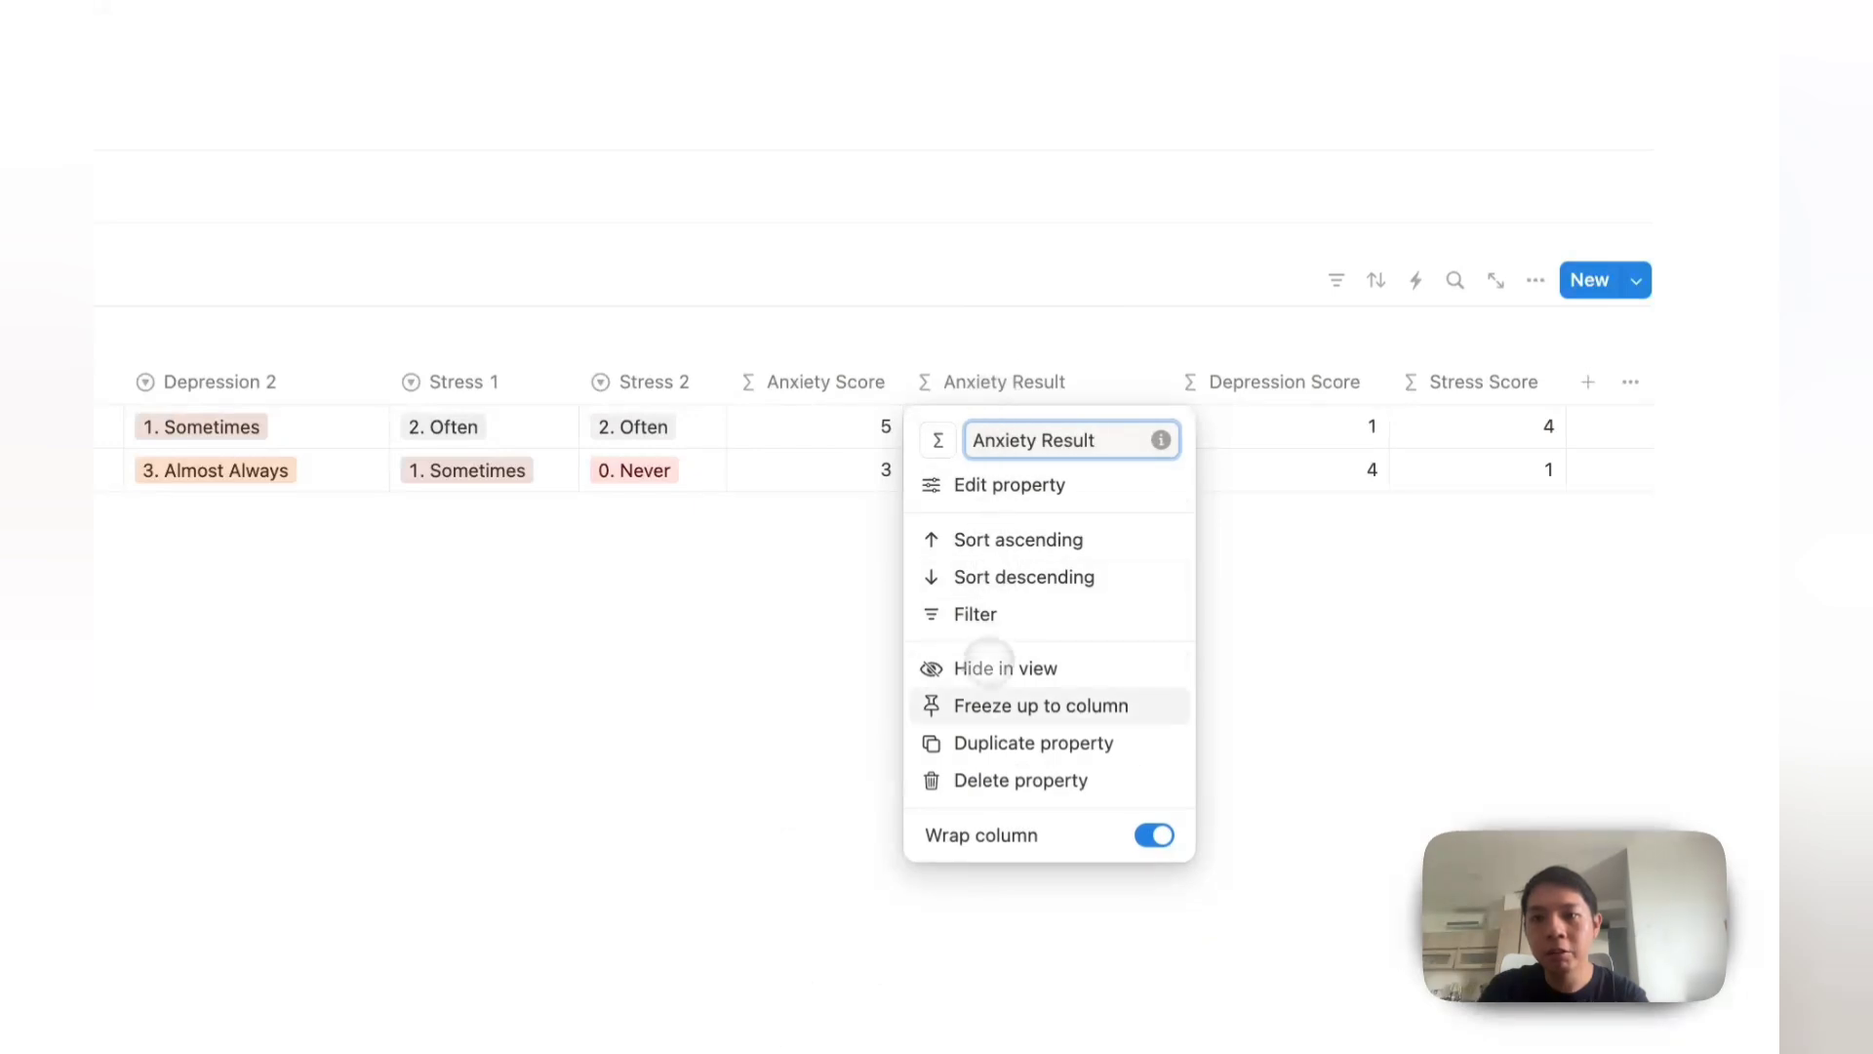
left_click(1015, 742)
left_click(1213, 380)
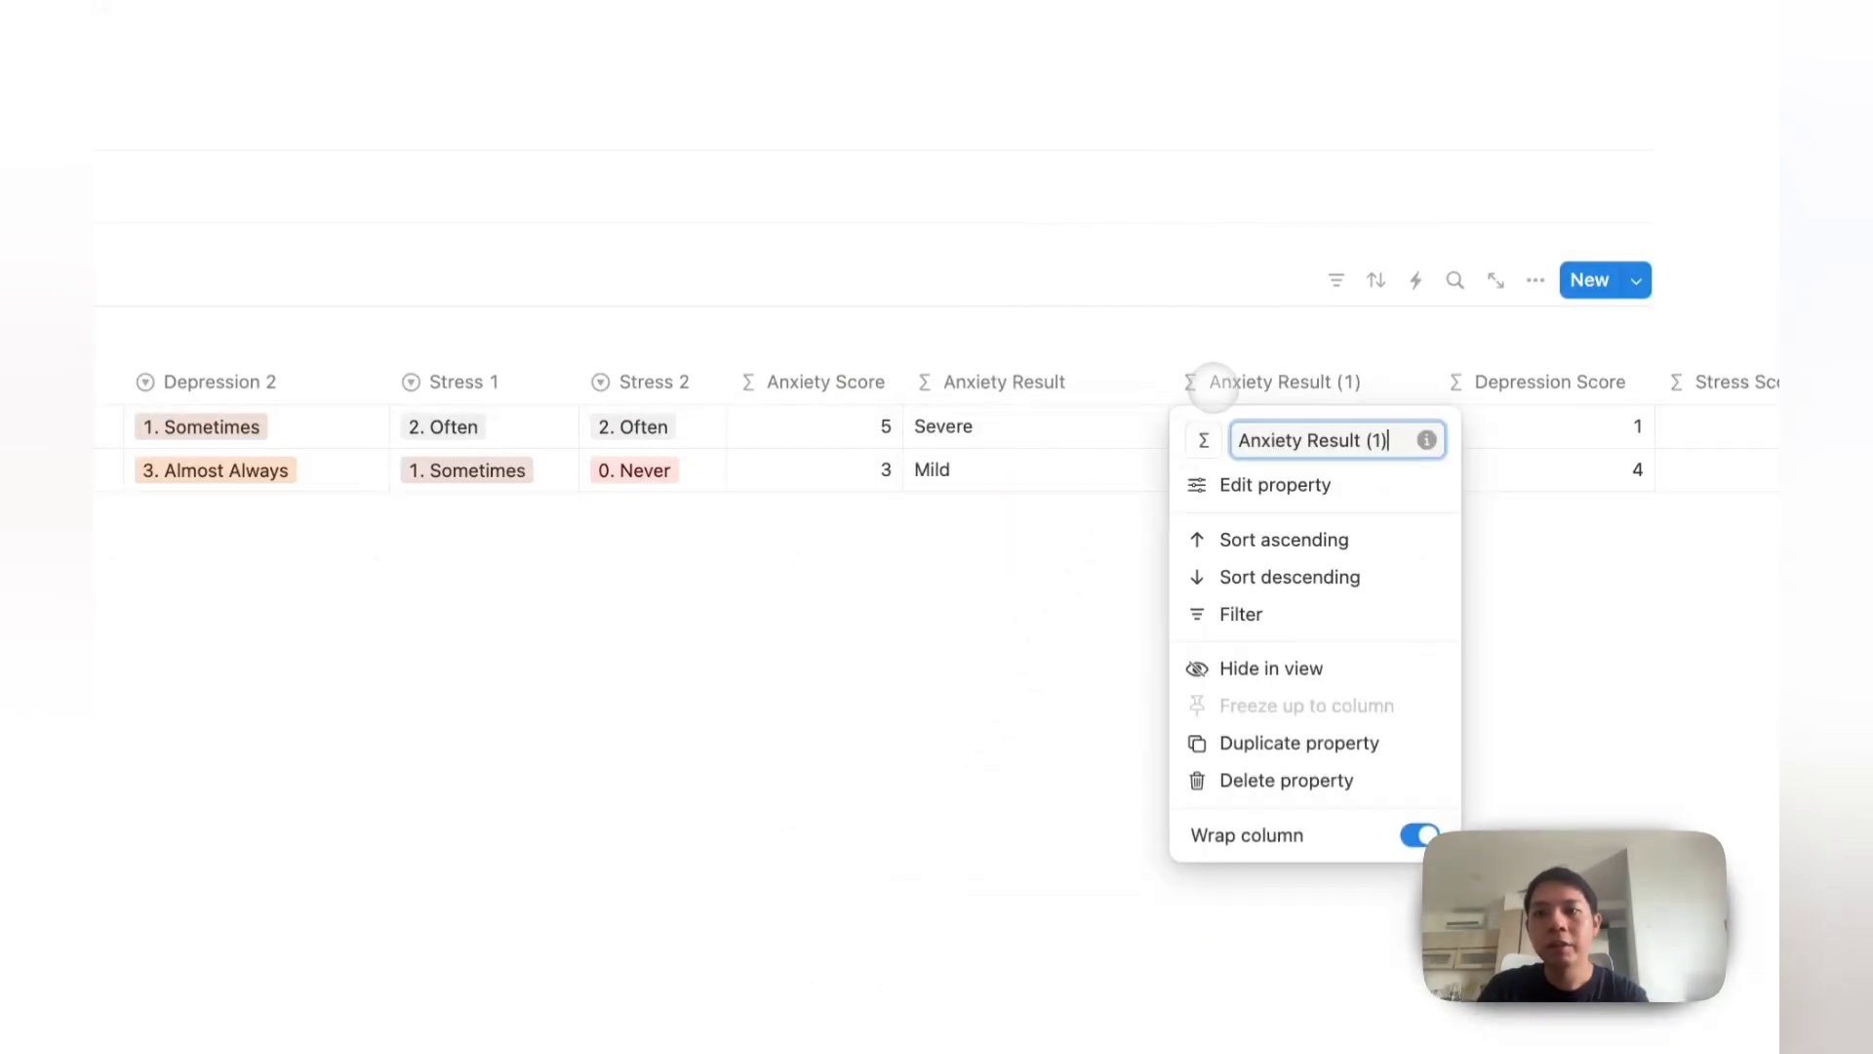
key("ctrl+a")
type("Depression Result")
key("Return")
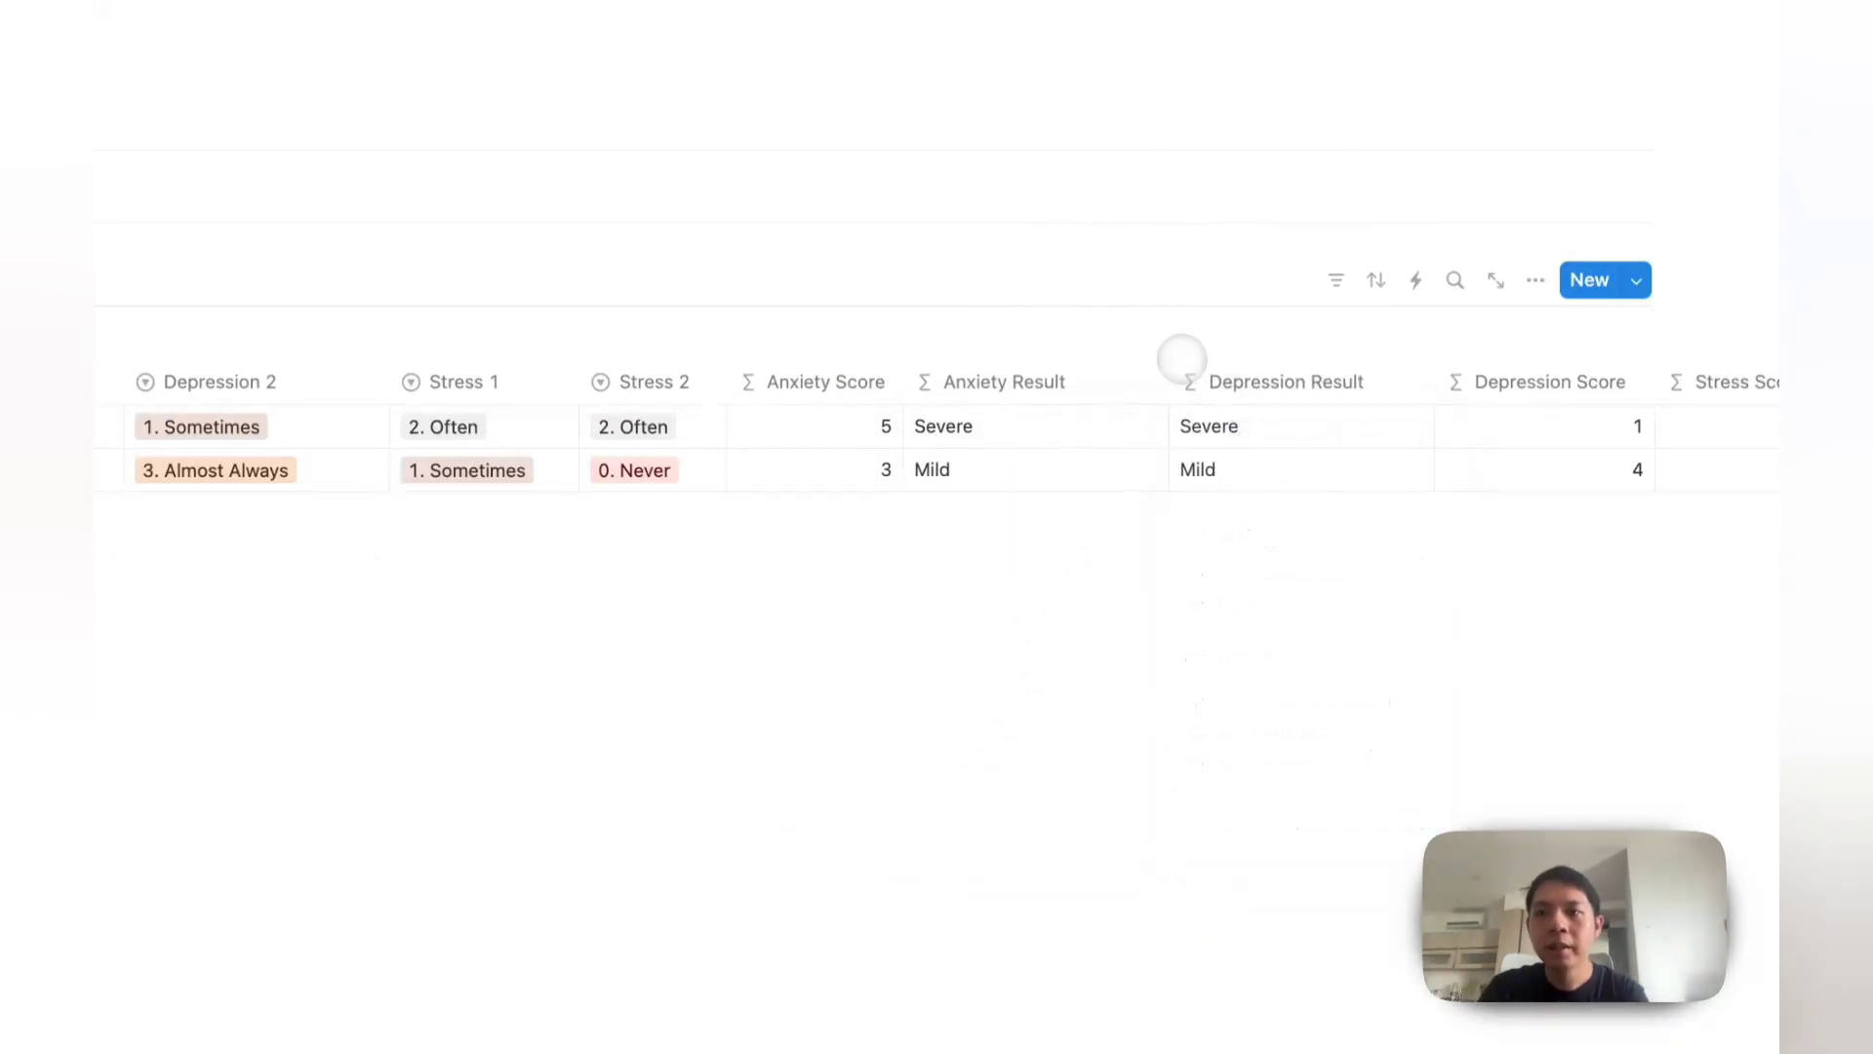
Step: Replace Anxiety Score with Depression Score in the Depression Result formula
left_click(1200, 427)
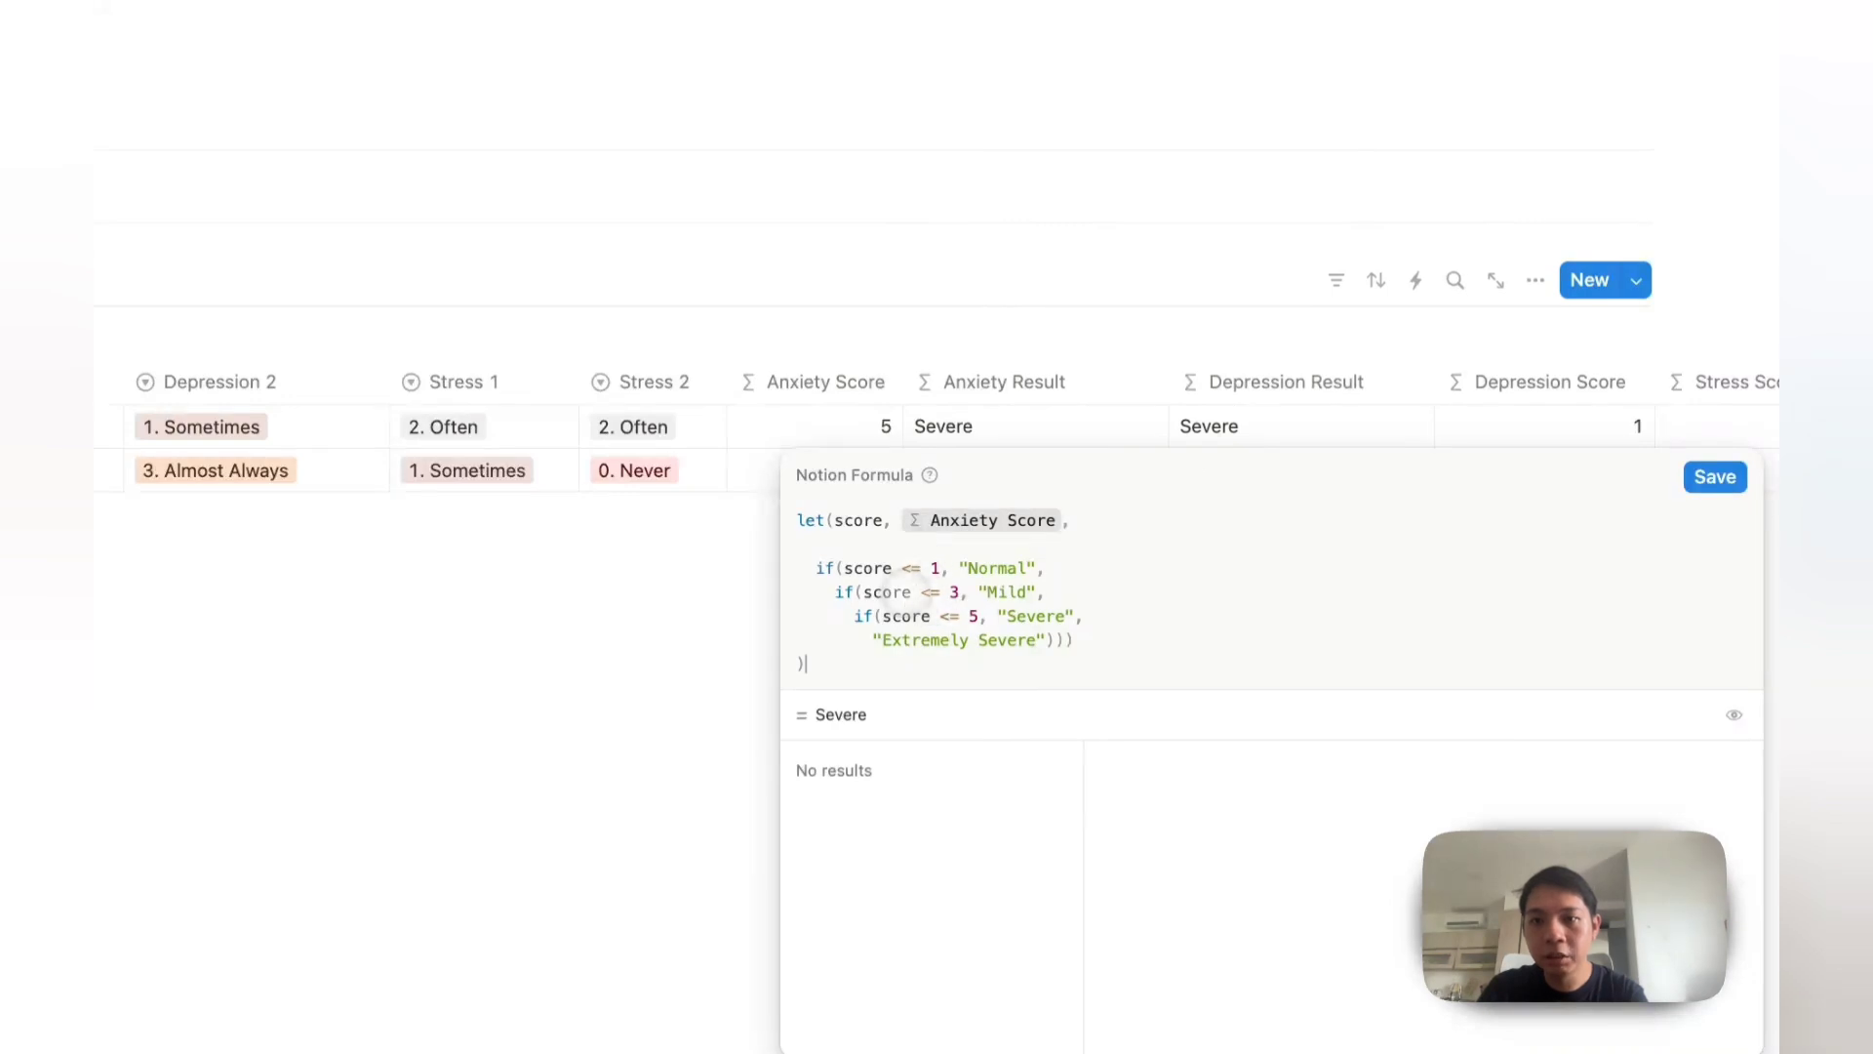
left_click(1063, 522)
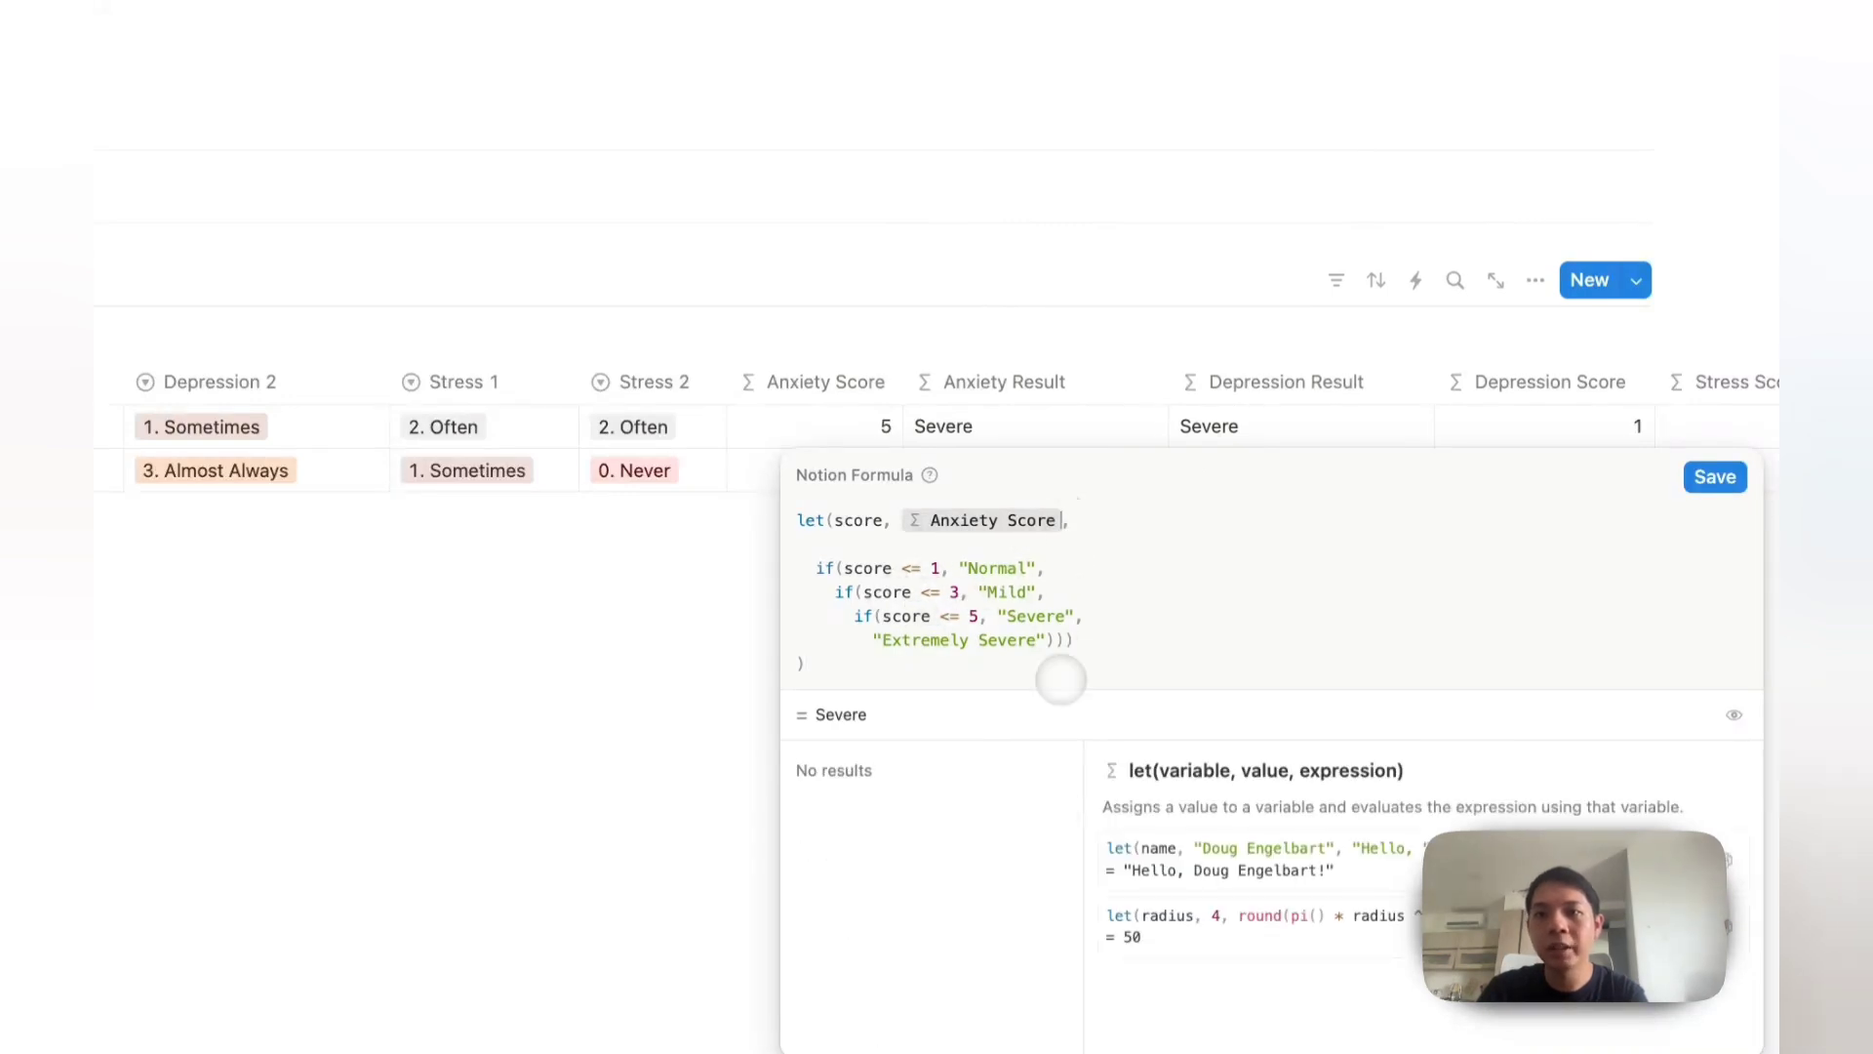
key("BackSpace")
key("BackSpace")
type("depres")
key("Down")
key("Down")
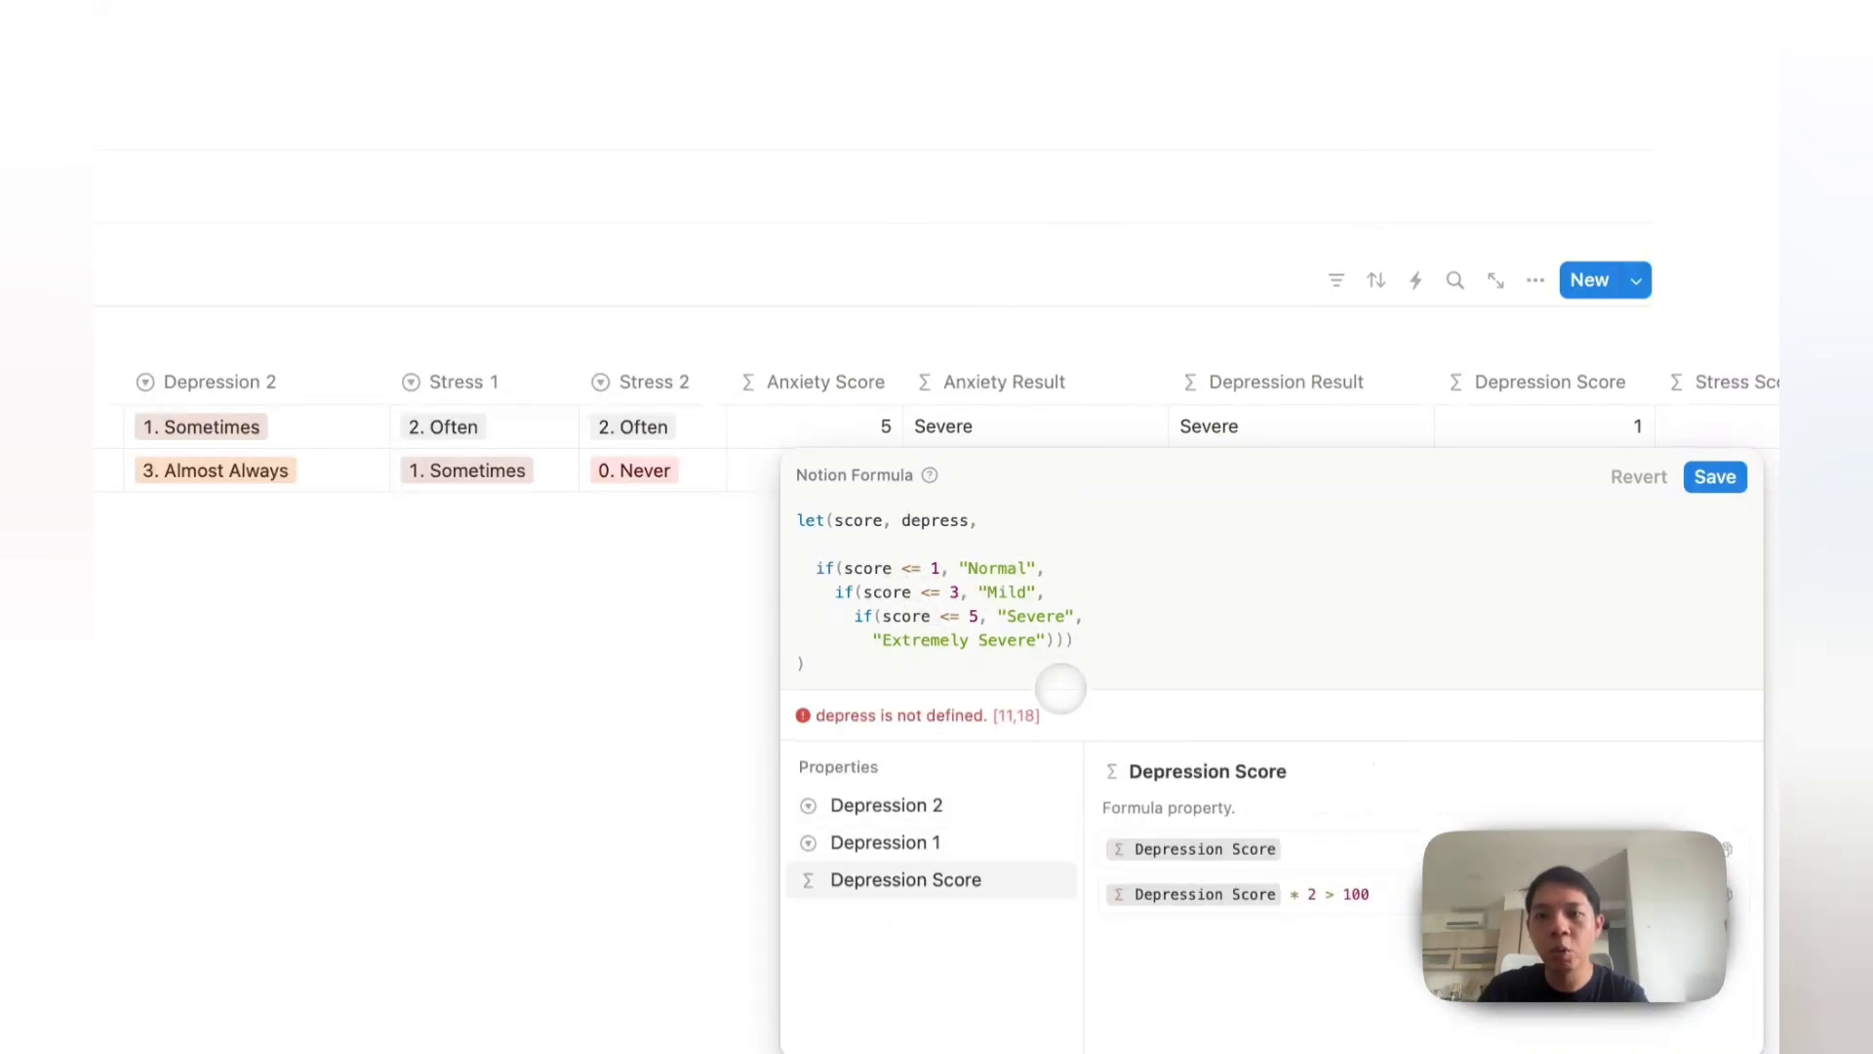
key("Return")
left_click(890, 306)
Step: Duplicate the Depression Result column and rename the copy 'Stress Result'
left_click(1205, 382)
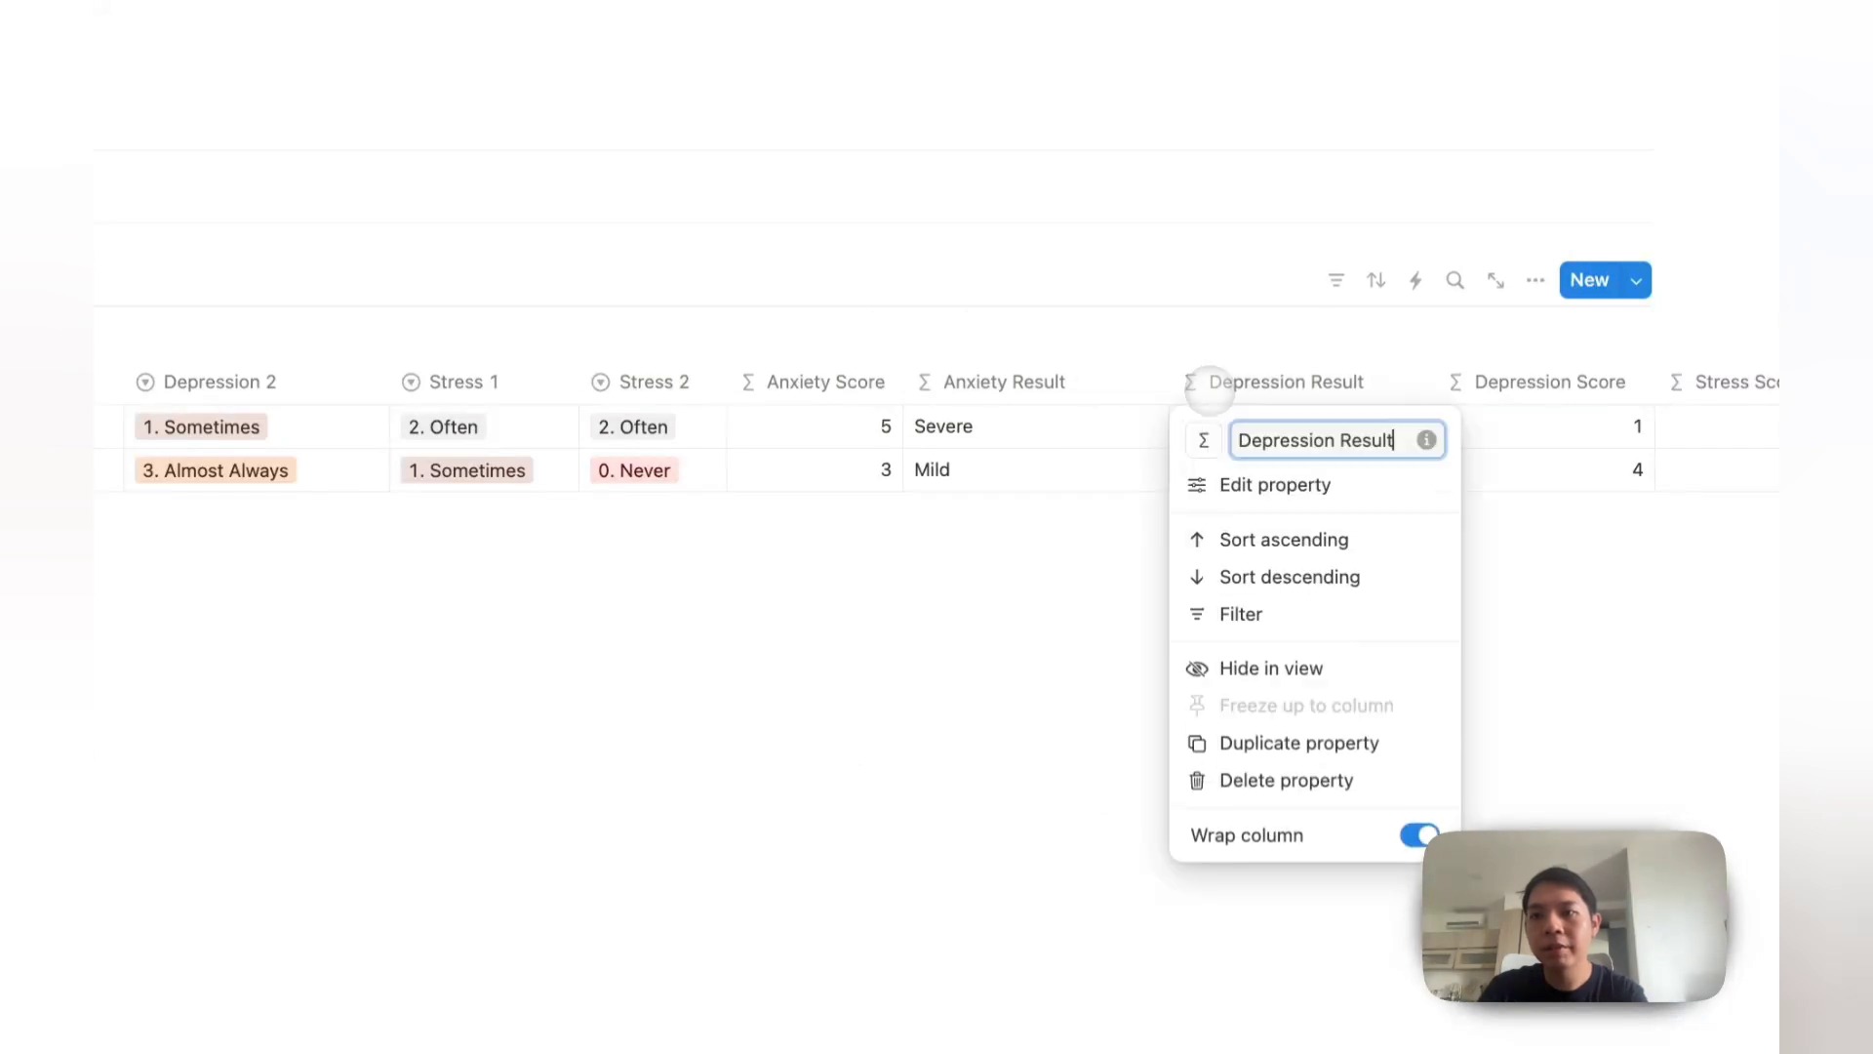
left_click(1259, 742)
left_click(1478, 386)
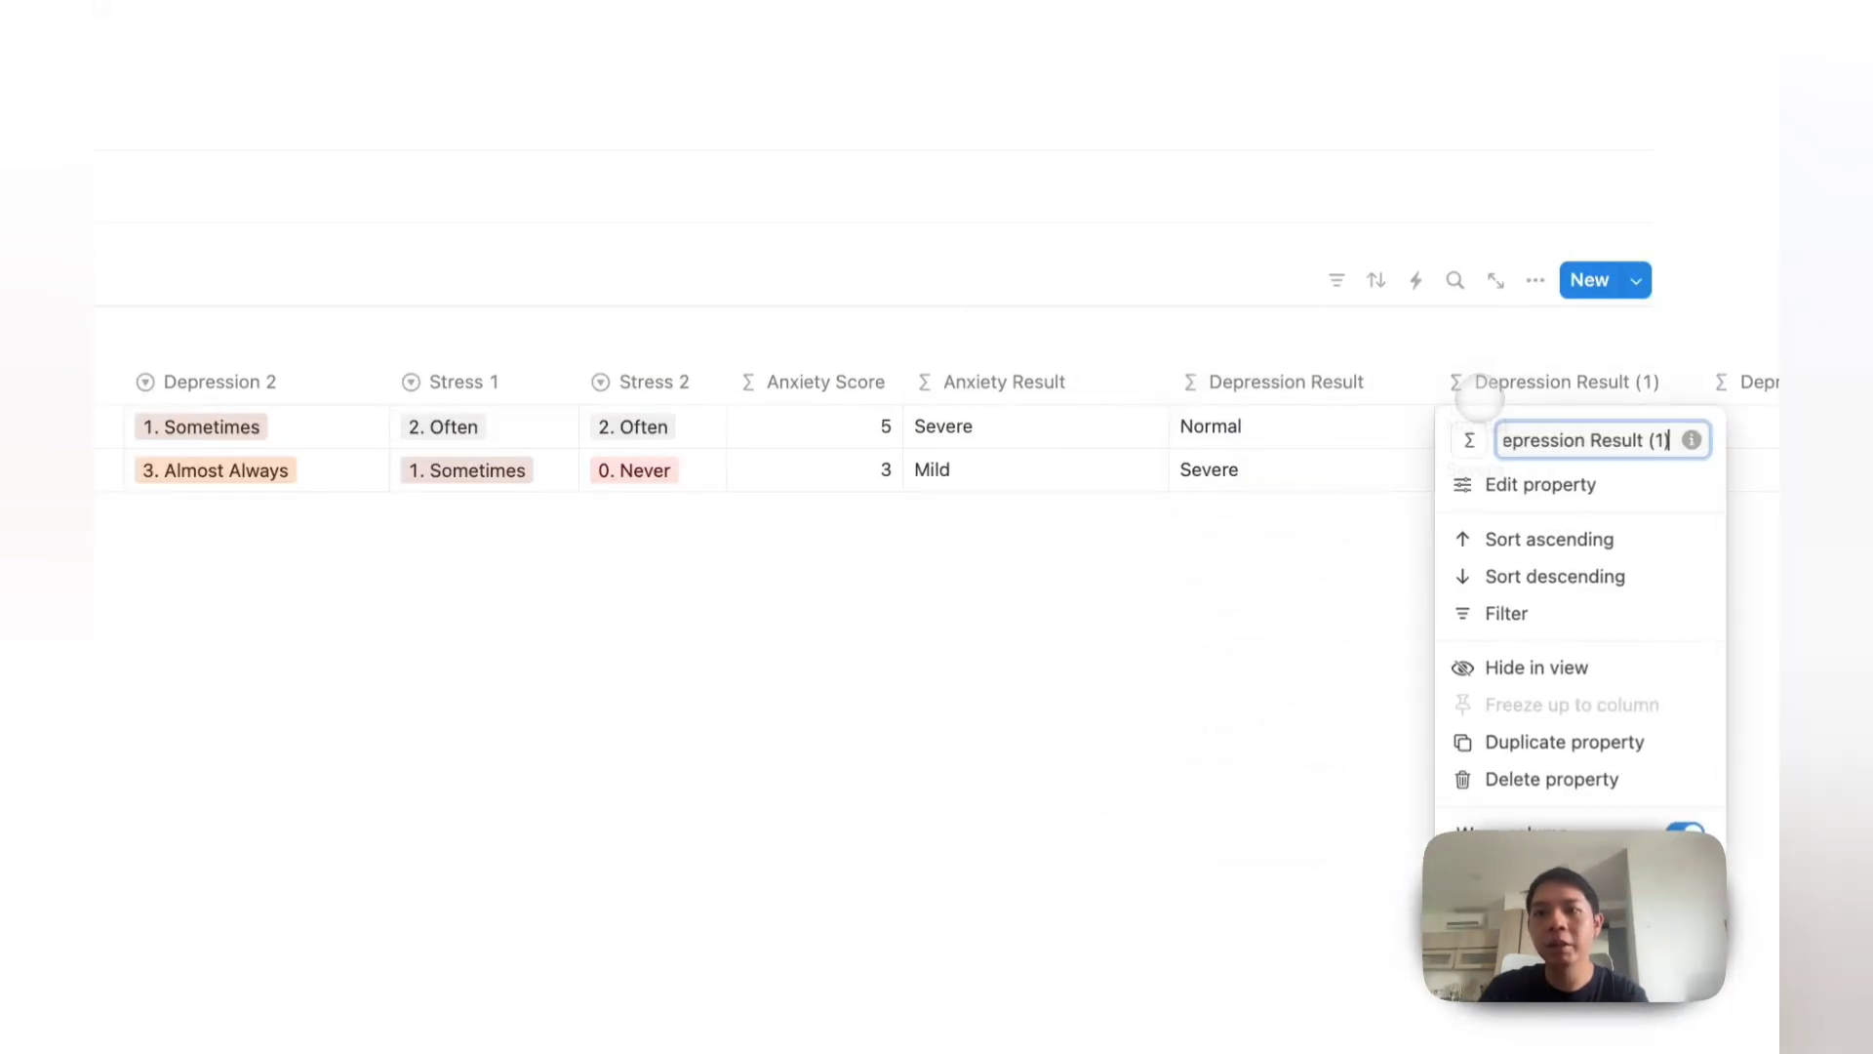
key("ctrl+a")
type("S")
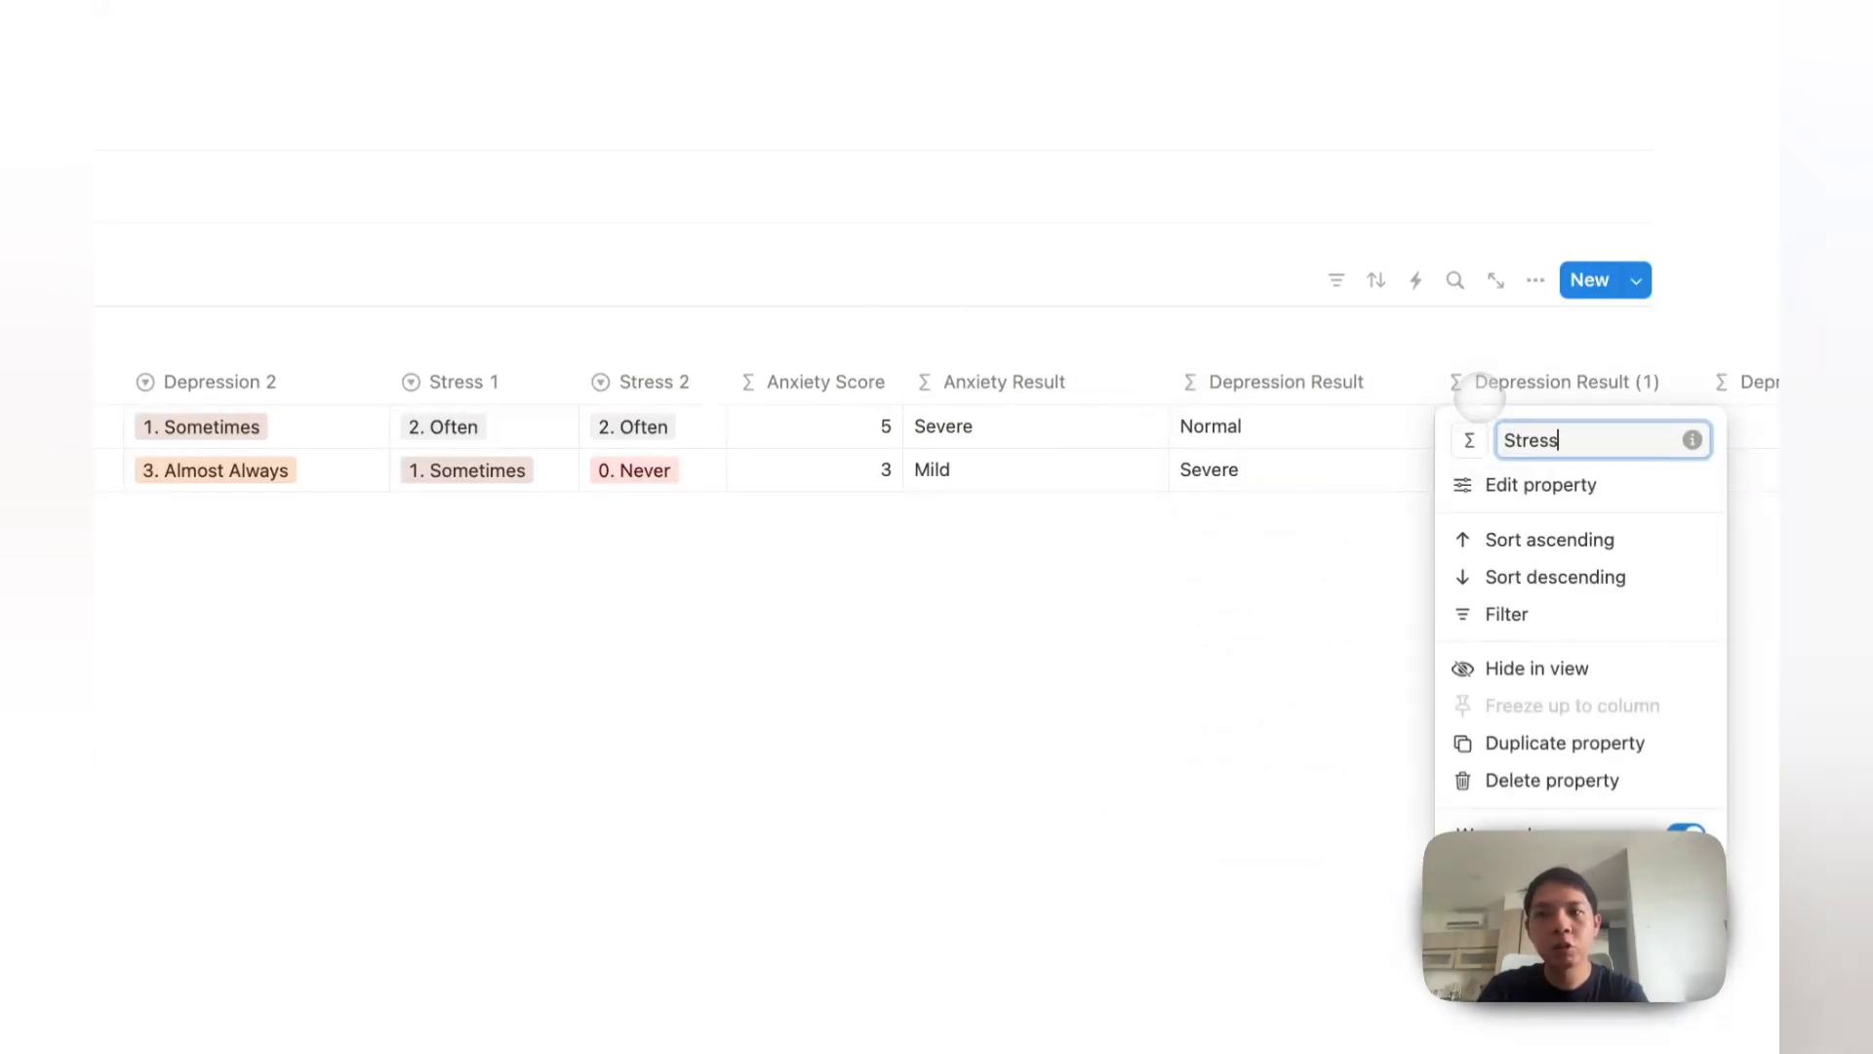
type("tress Result")
Step: Replace Depression Score with Stress Score in the Stress Result formula
left_click(1463, 430)
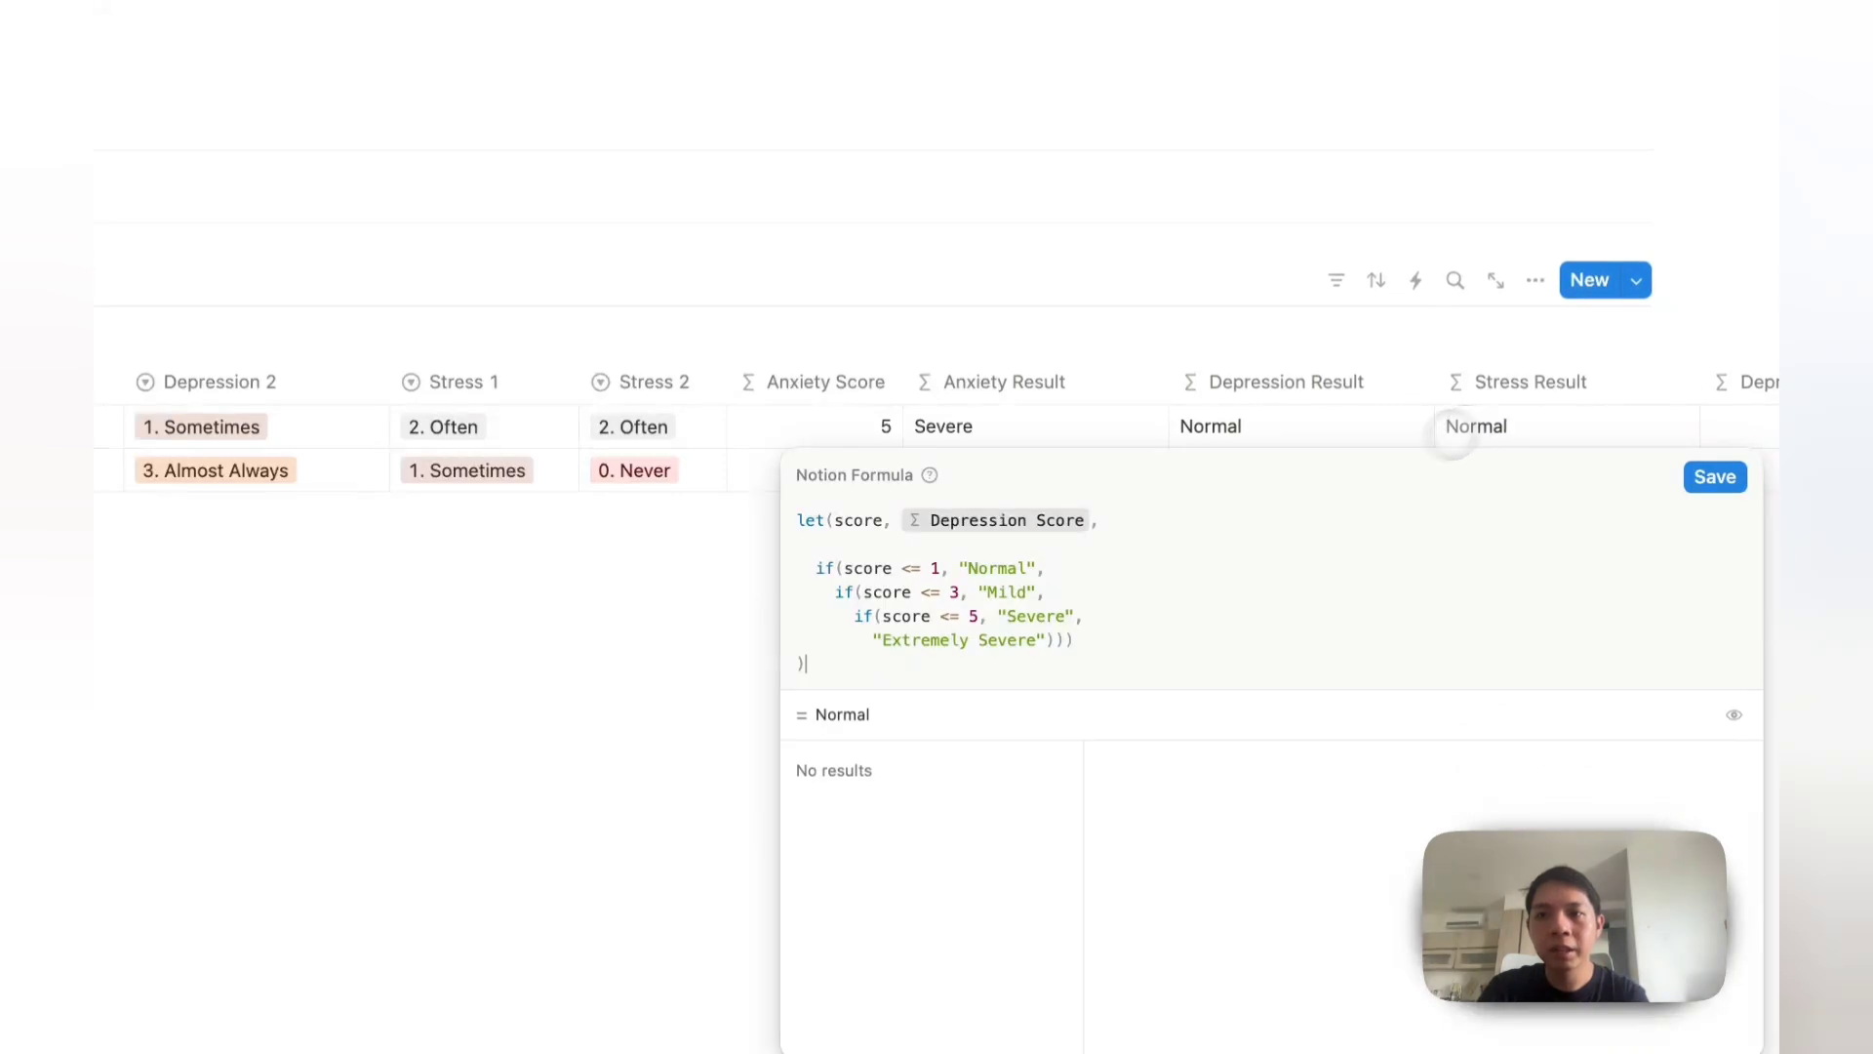
left_click(1095, 522)
key("BackSpace")
type("score, s,")
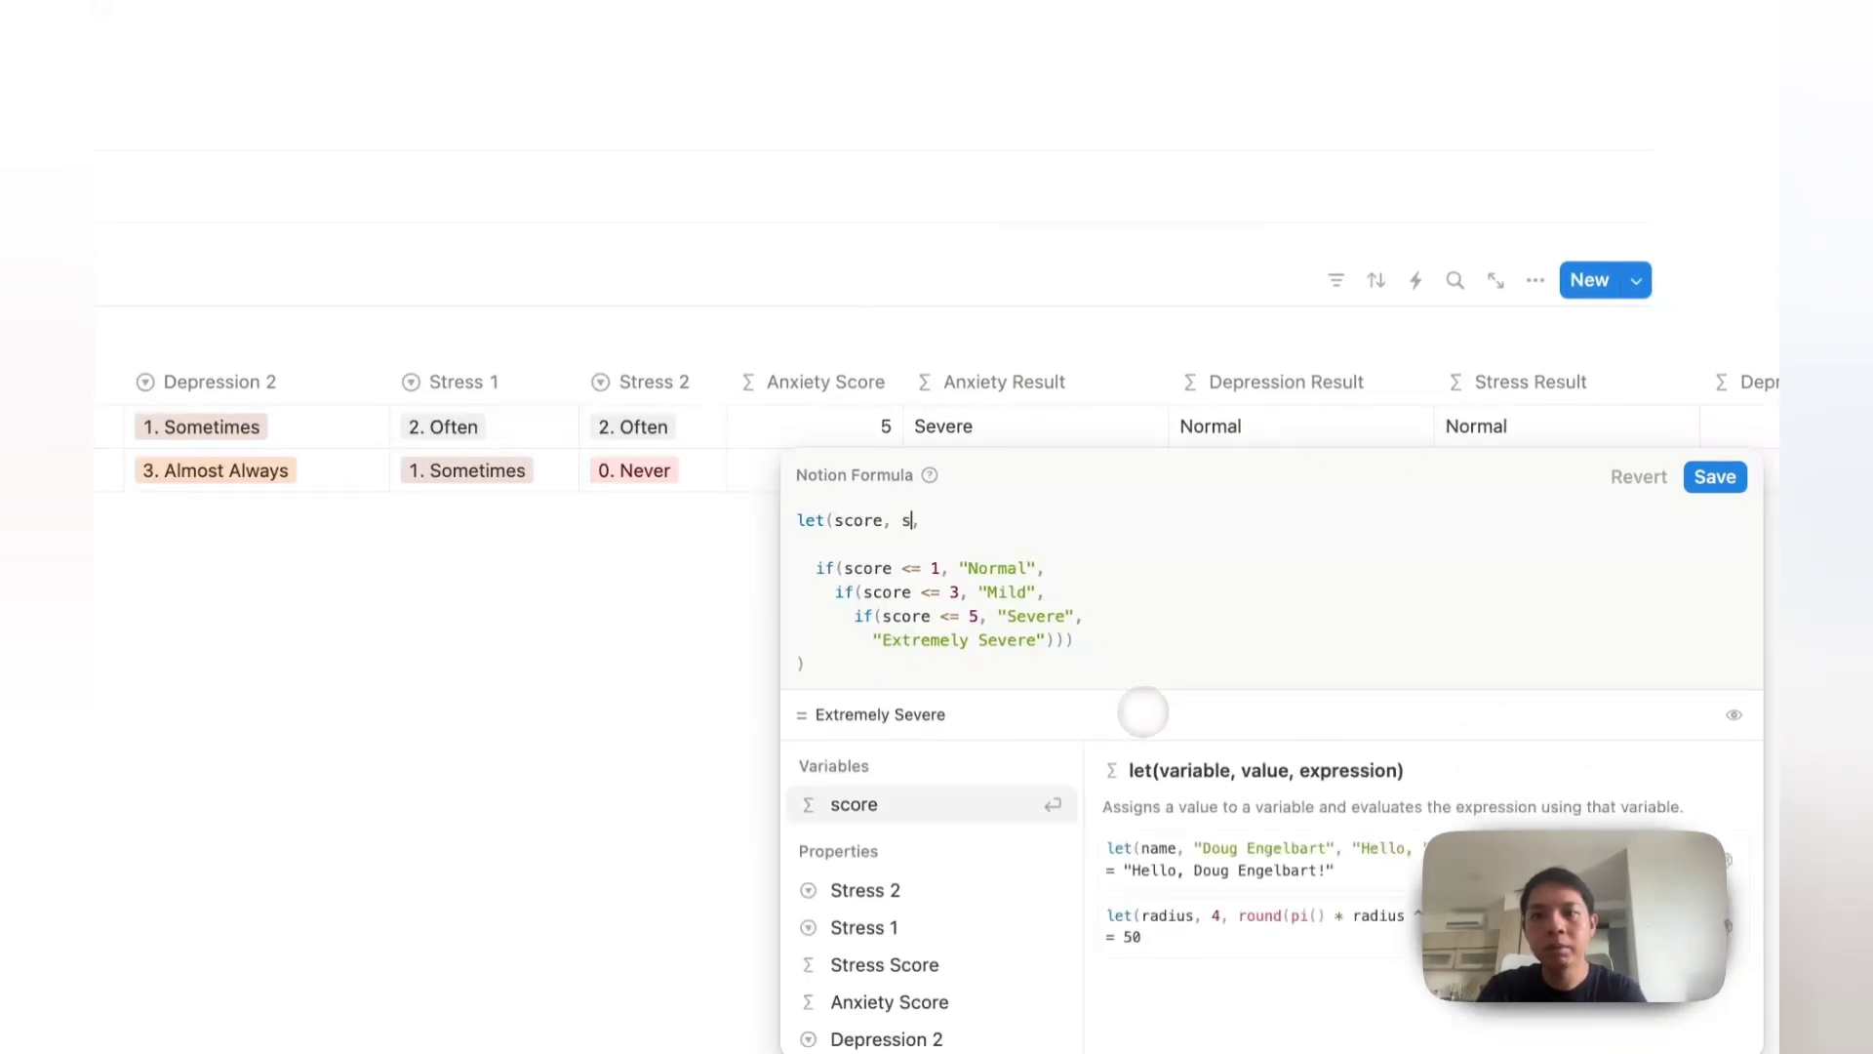
left_click(883, 961)
left_click(1715, 477)
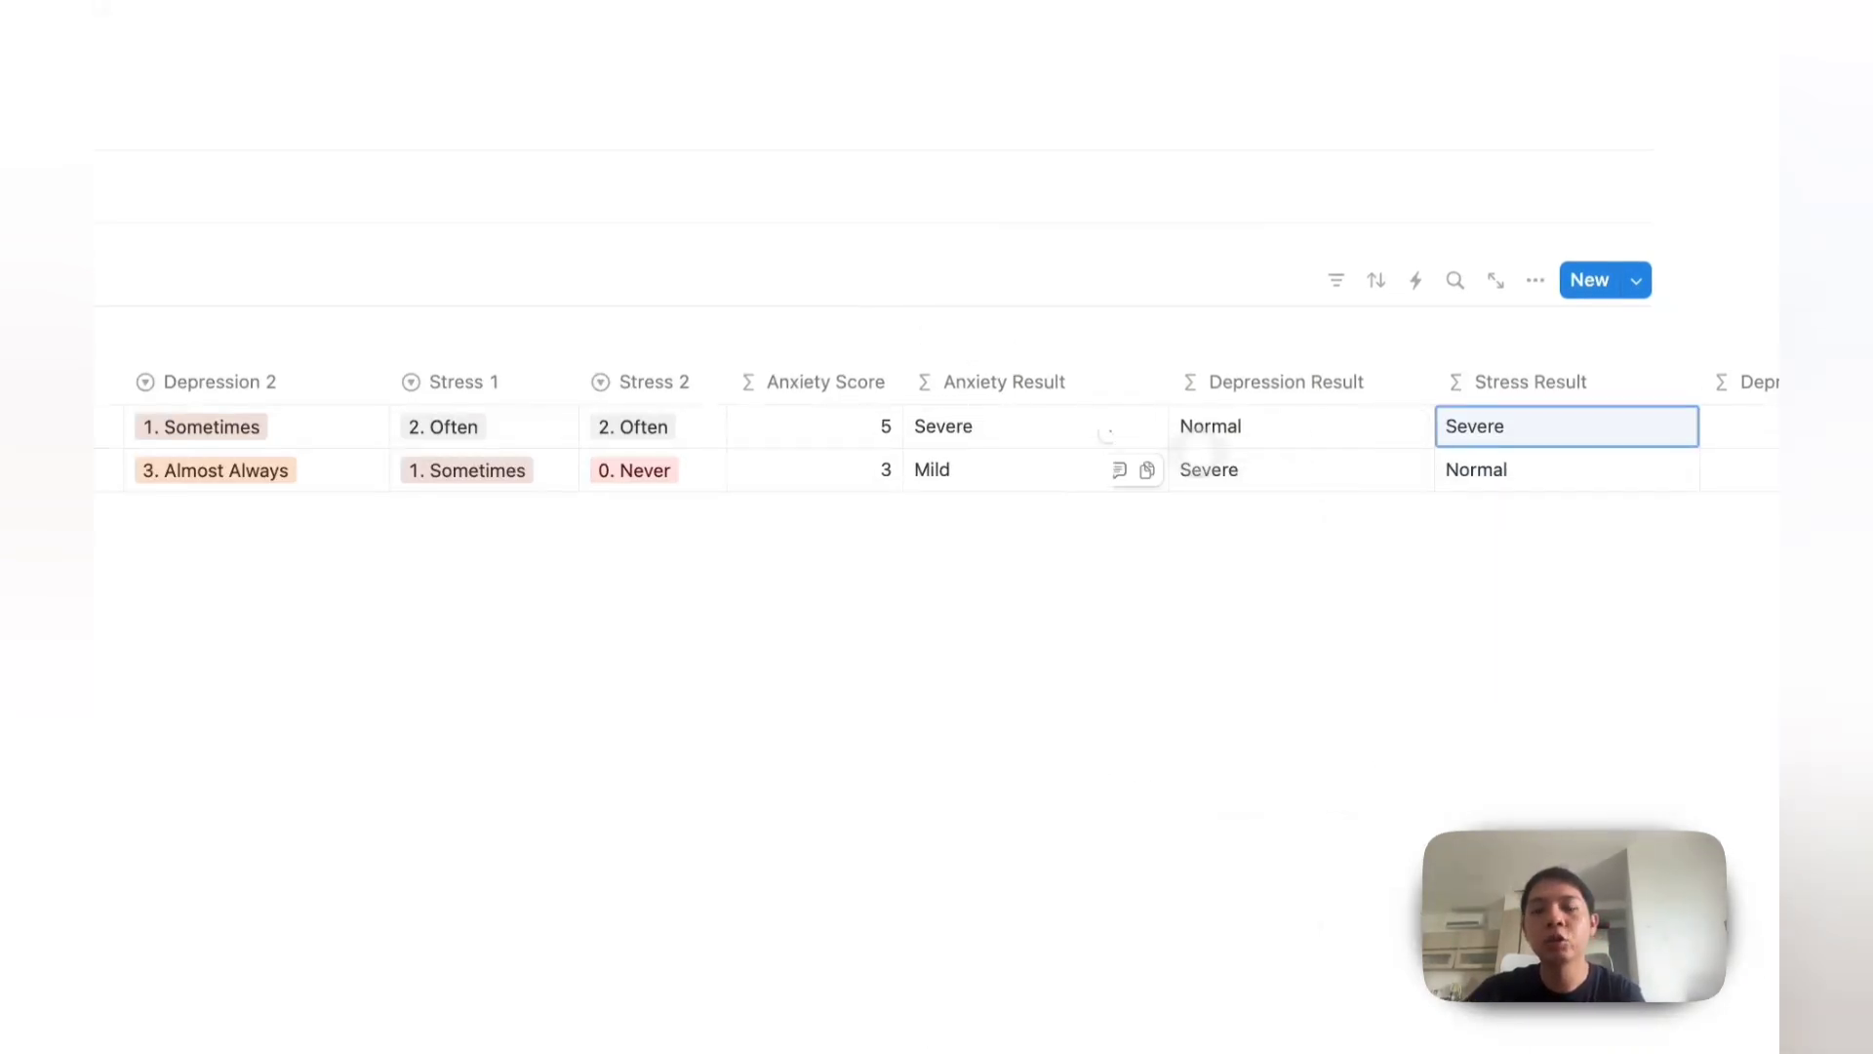
Step: Hide the Anxiety 1, Anxiety 2, Depression 1, Depression 2 and Depression Score properties
scroll(1463, 459, "right", 5)
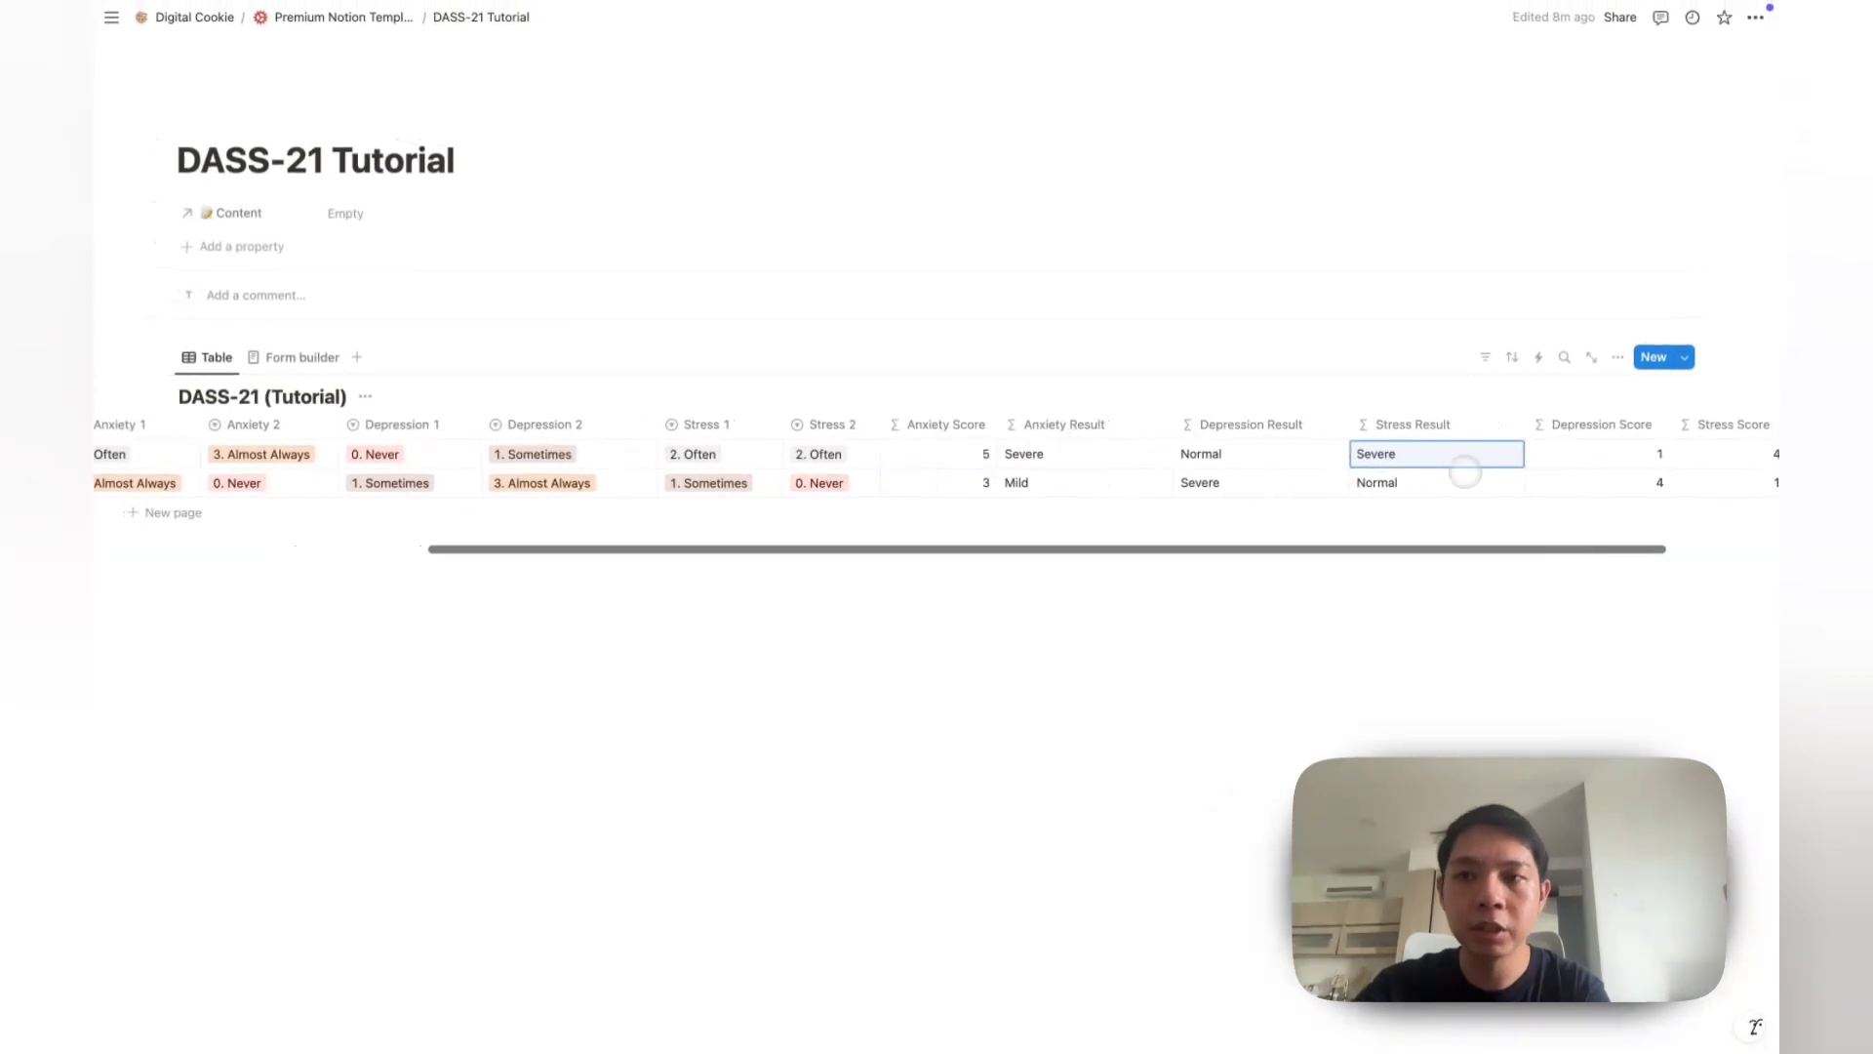
scroll(1444, 453, "left", 3)
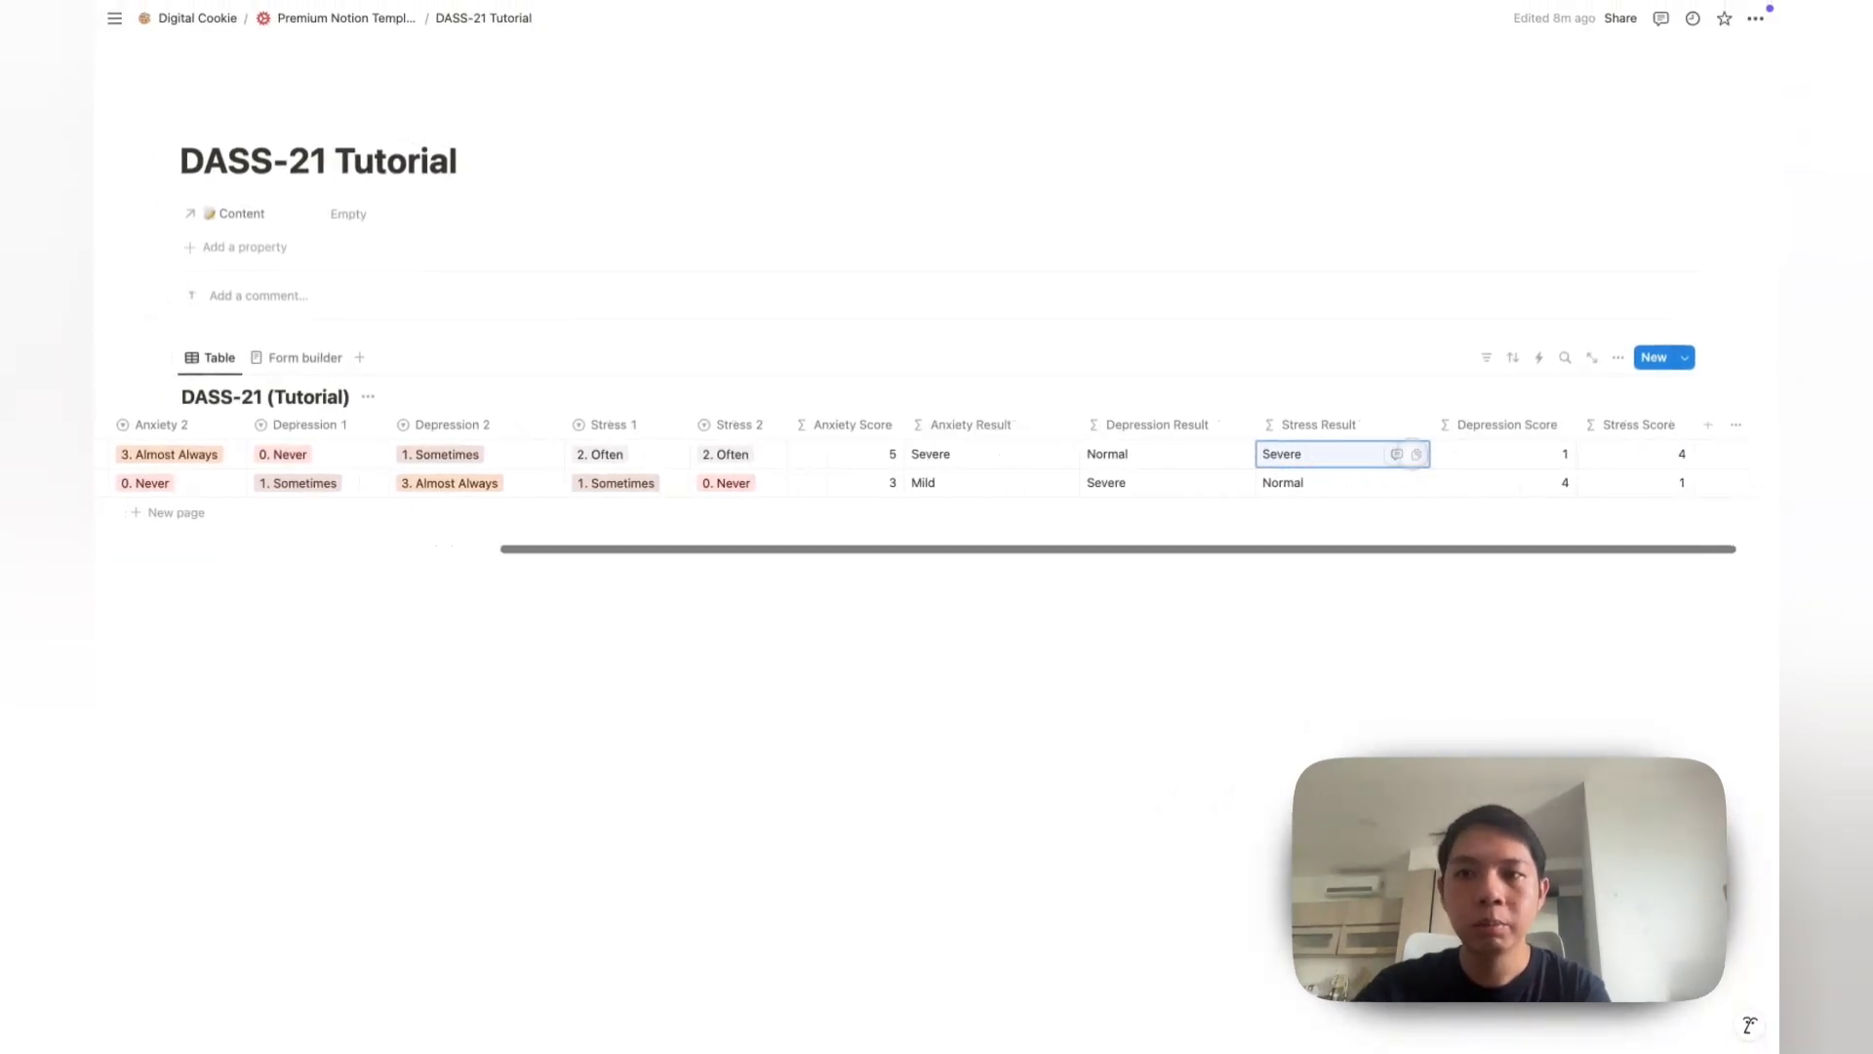
scroll(1412, 454, "left", 3)
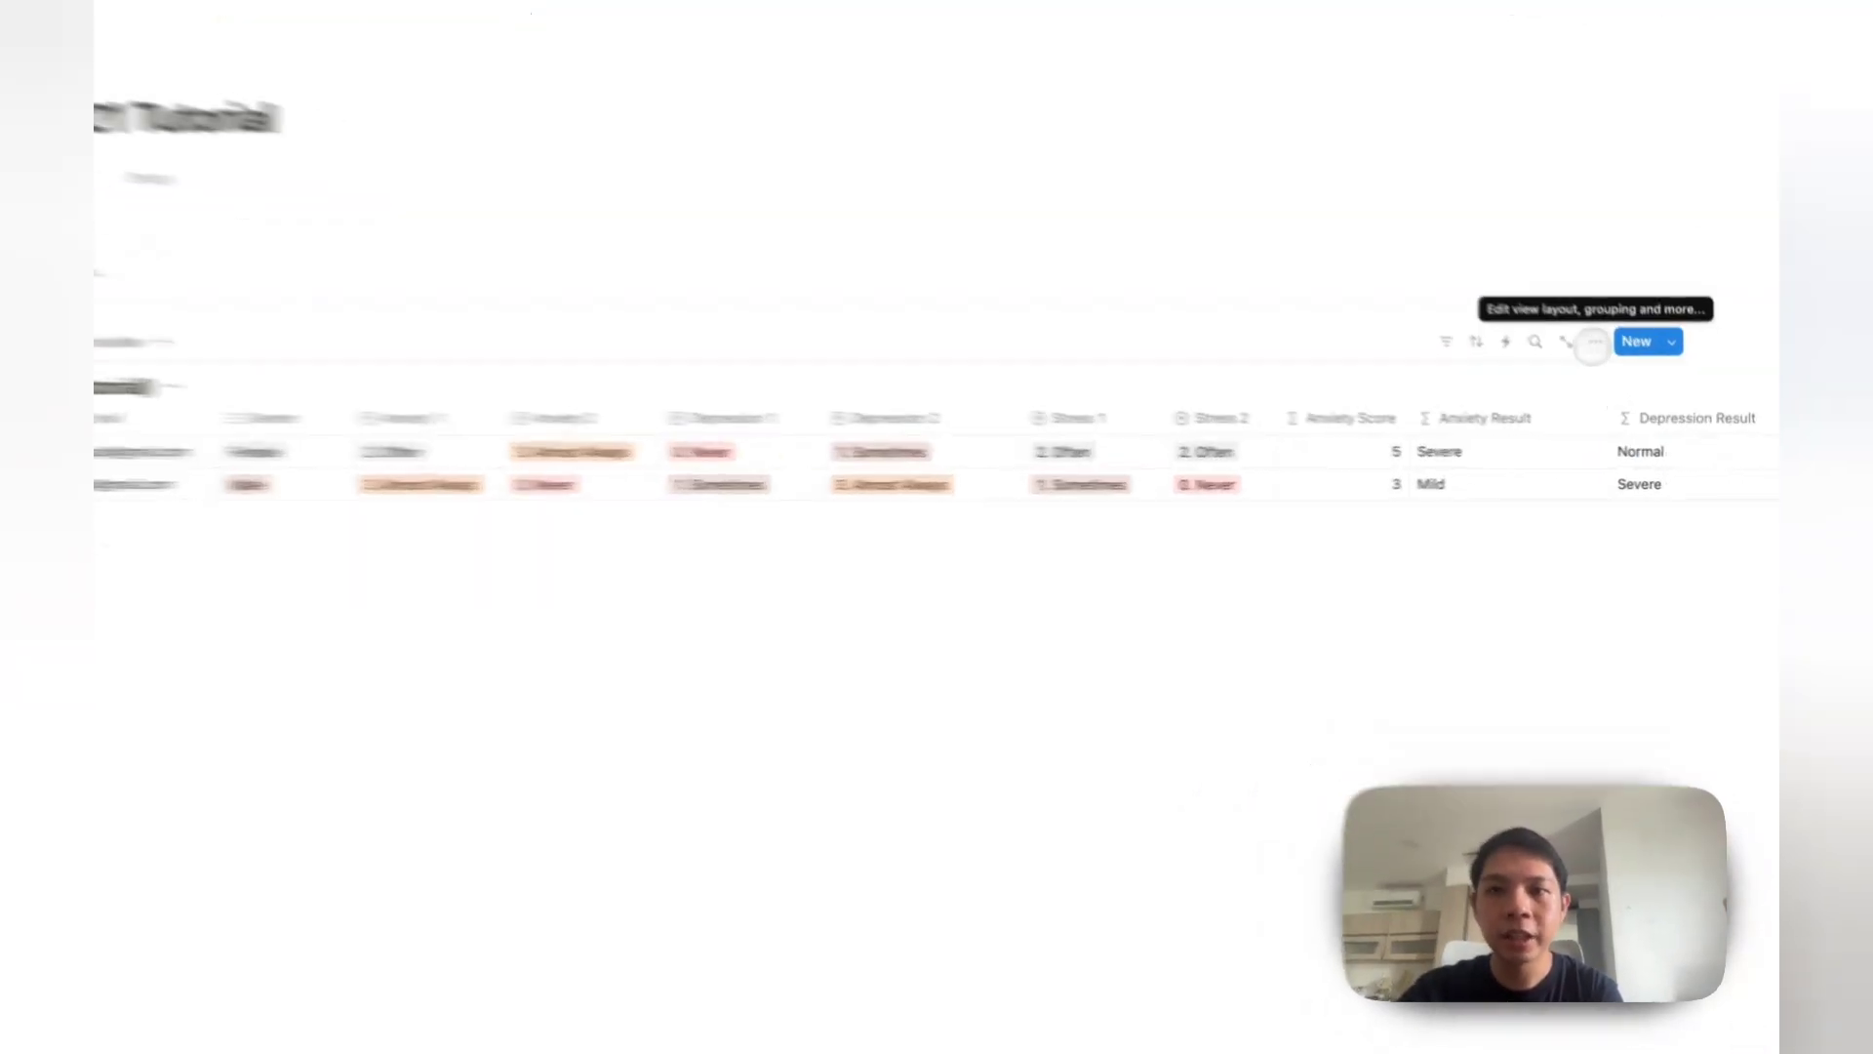
left_click(1617, 357)
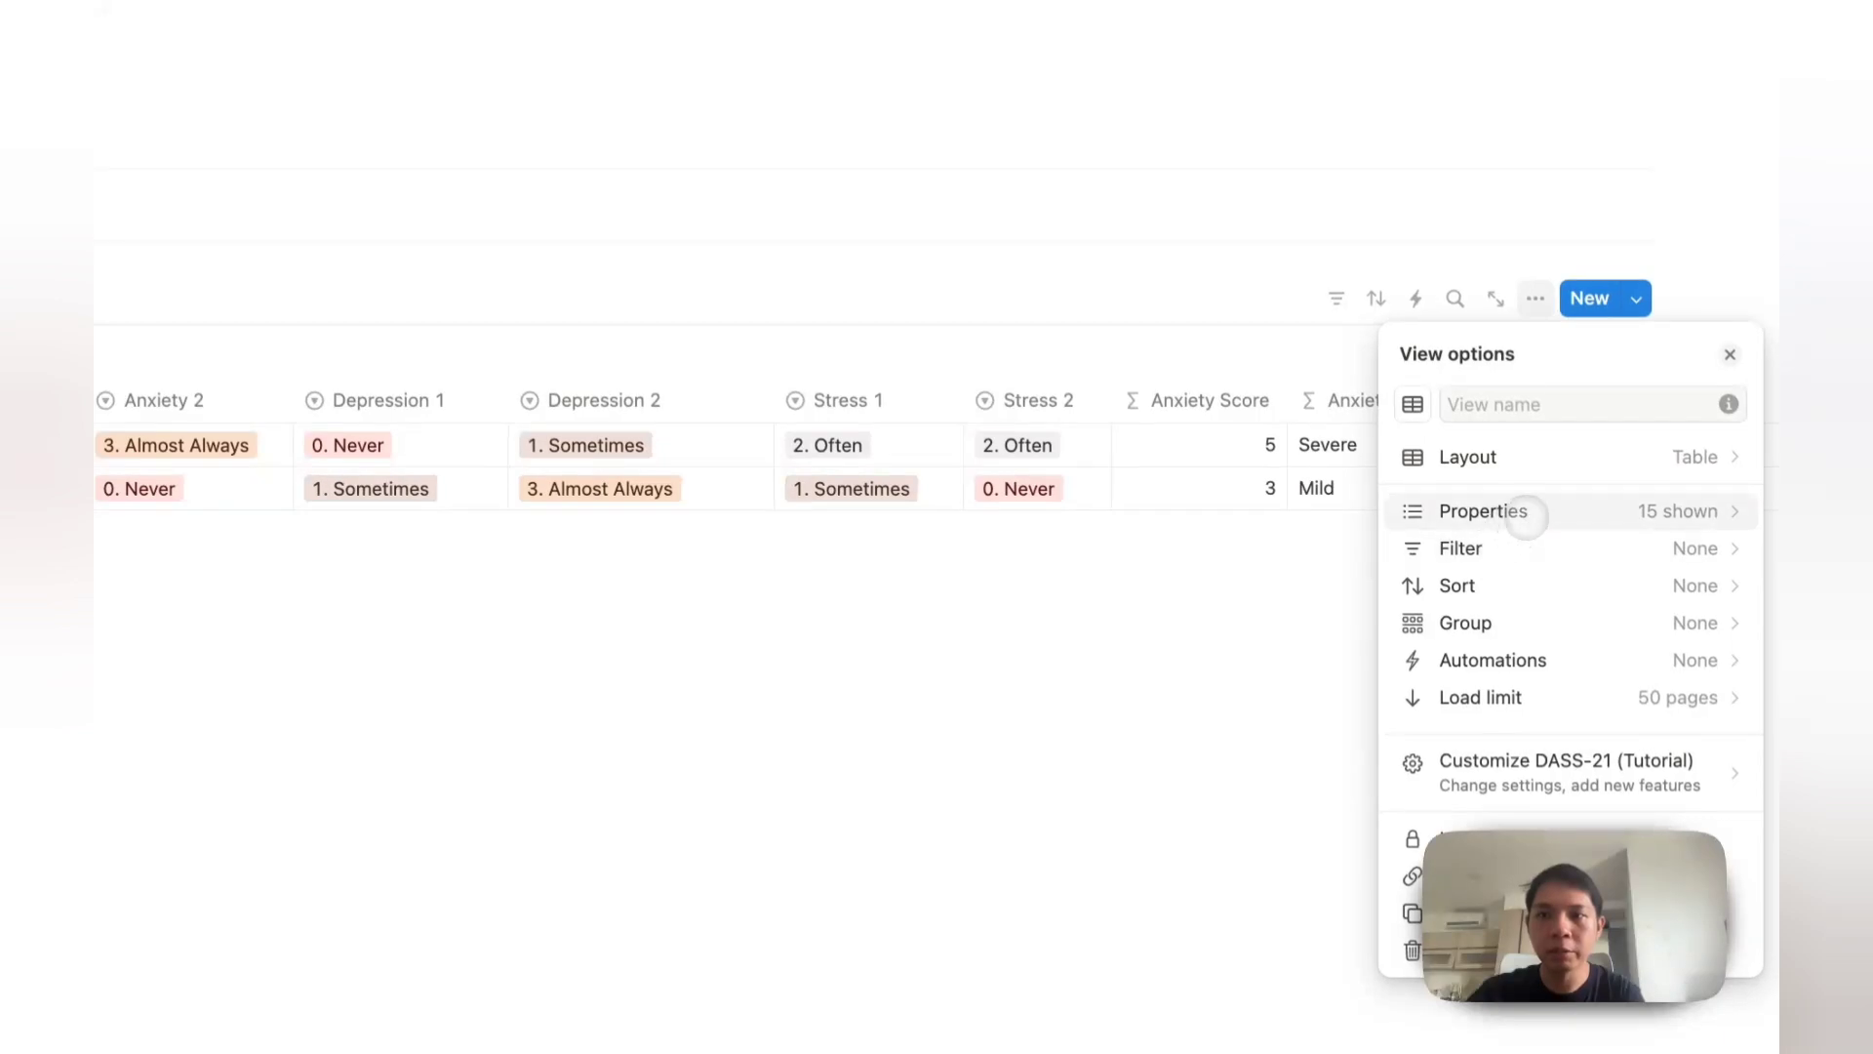
left_click(1507, 512)
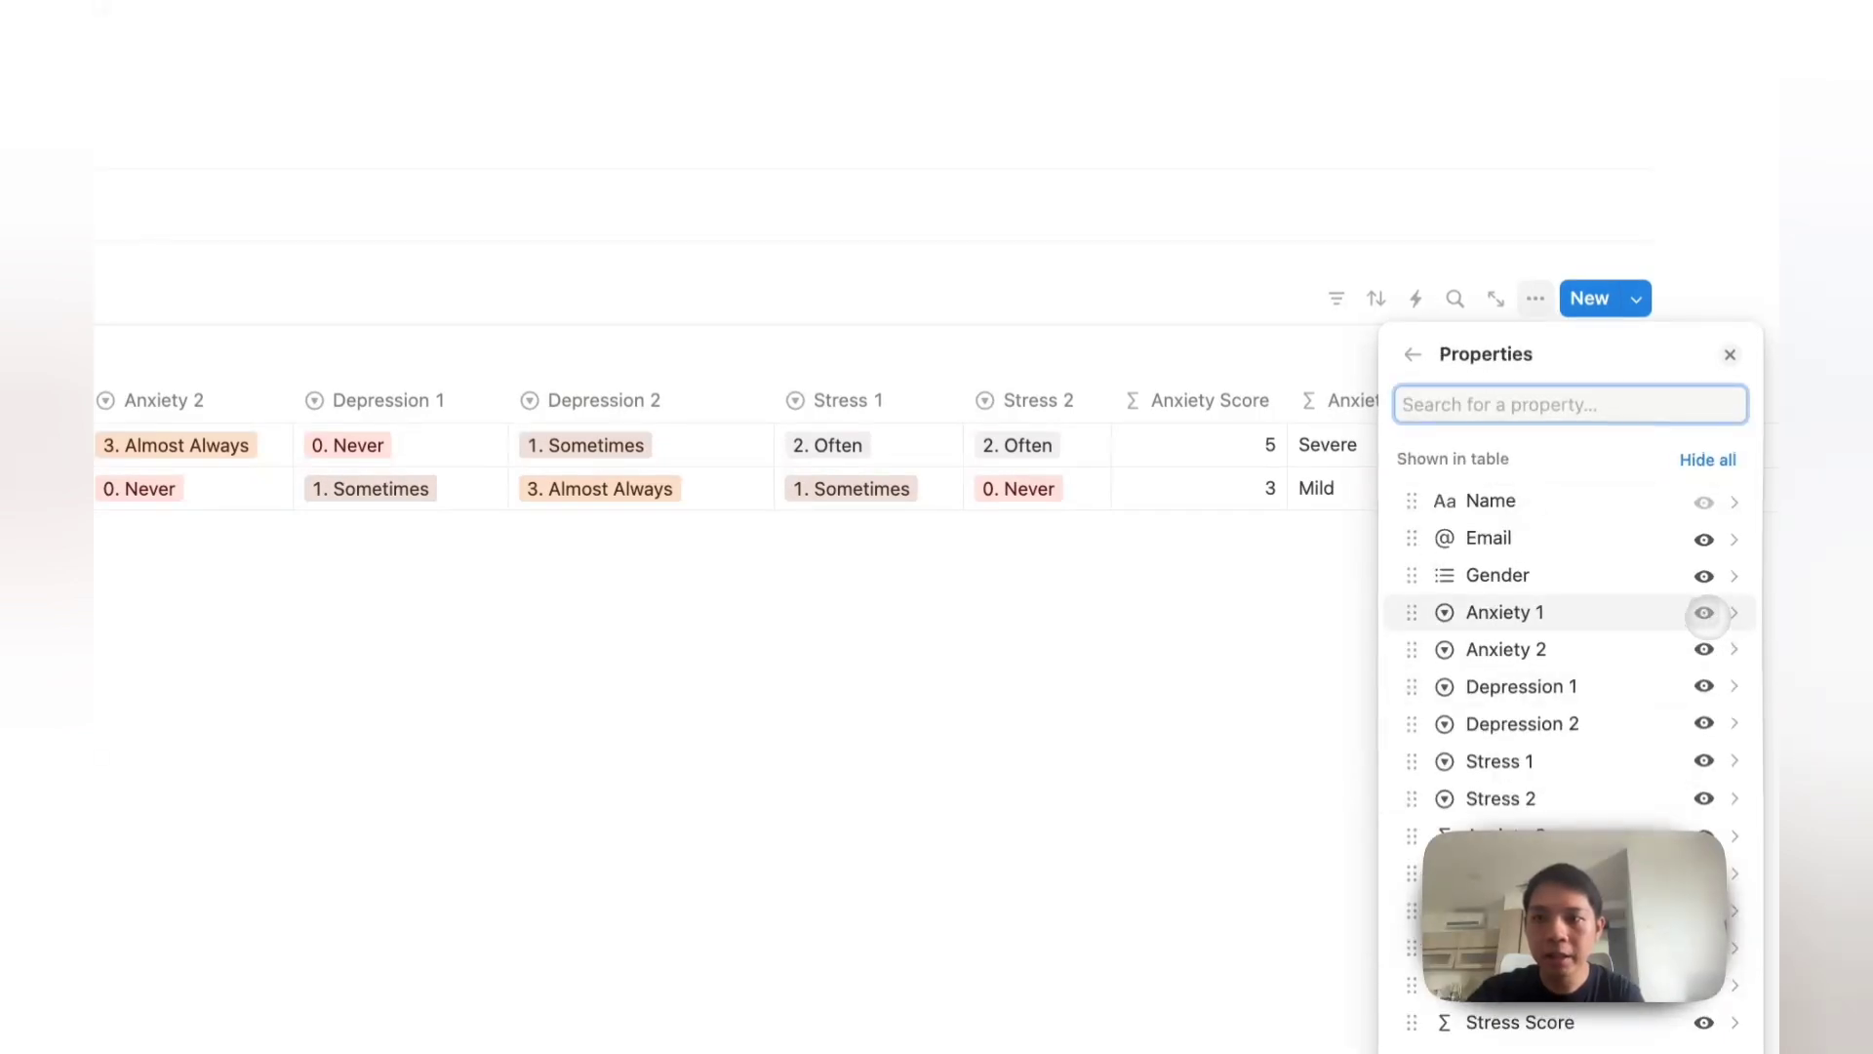
left_click(1703, 612)
left_click(1703, 612)
left_click(1704, 611)
left_click(1703, 612)
left_click(1703, 612)
left_click(1703, 611)
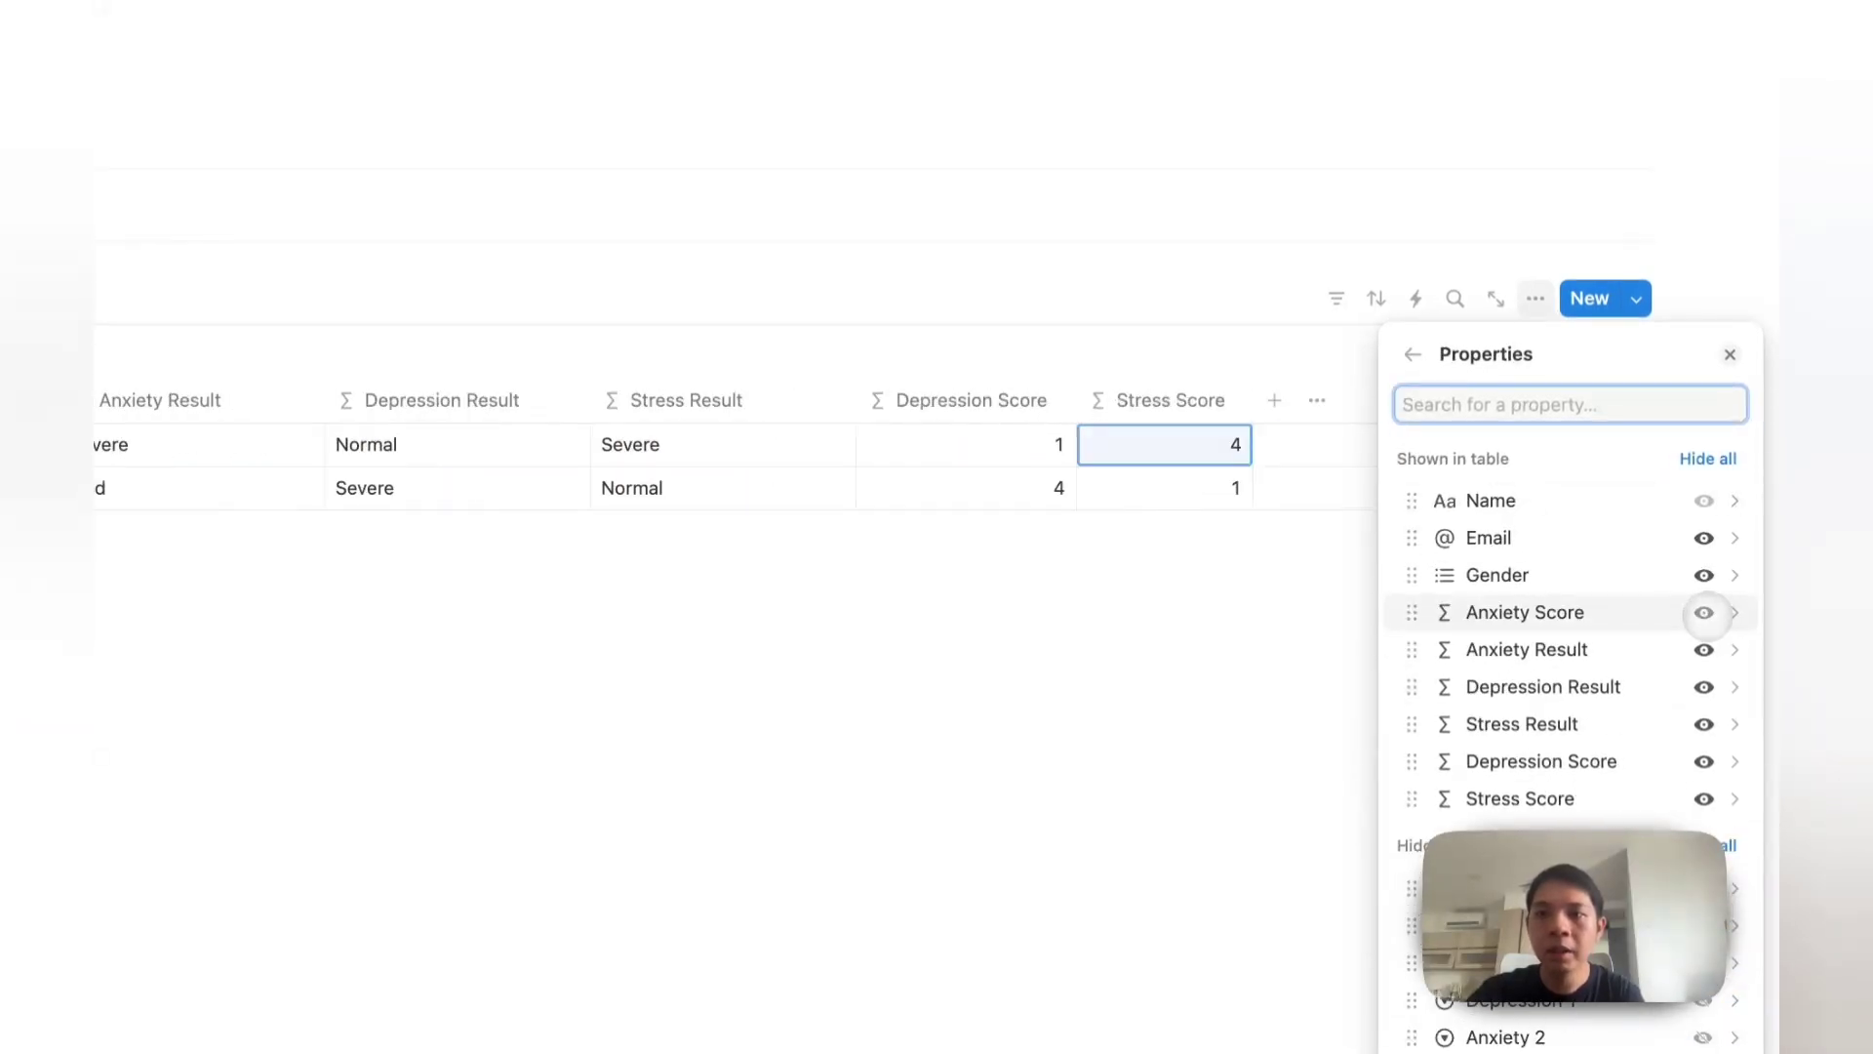
left_click(1703, 612)
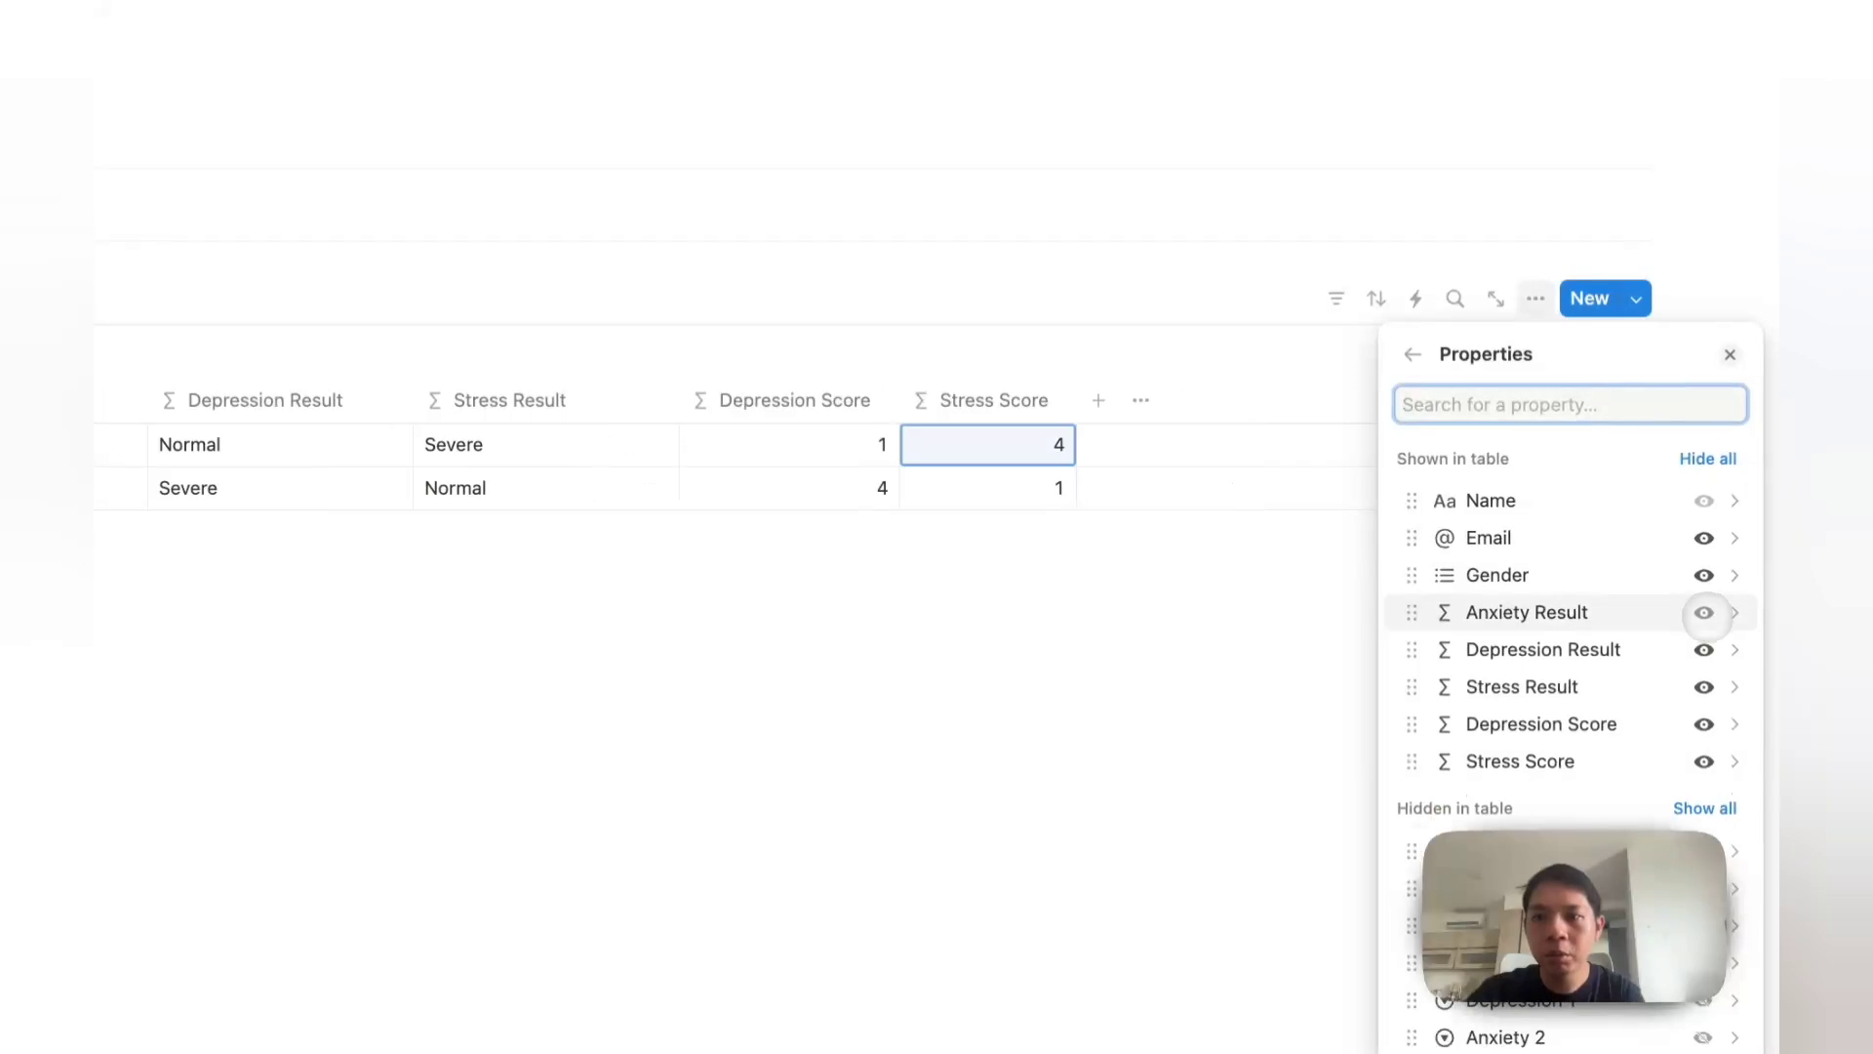
left_click(1703, 724)
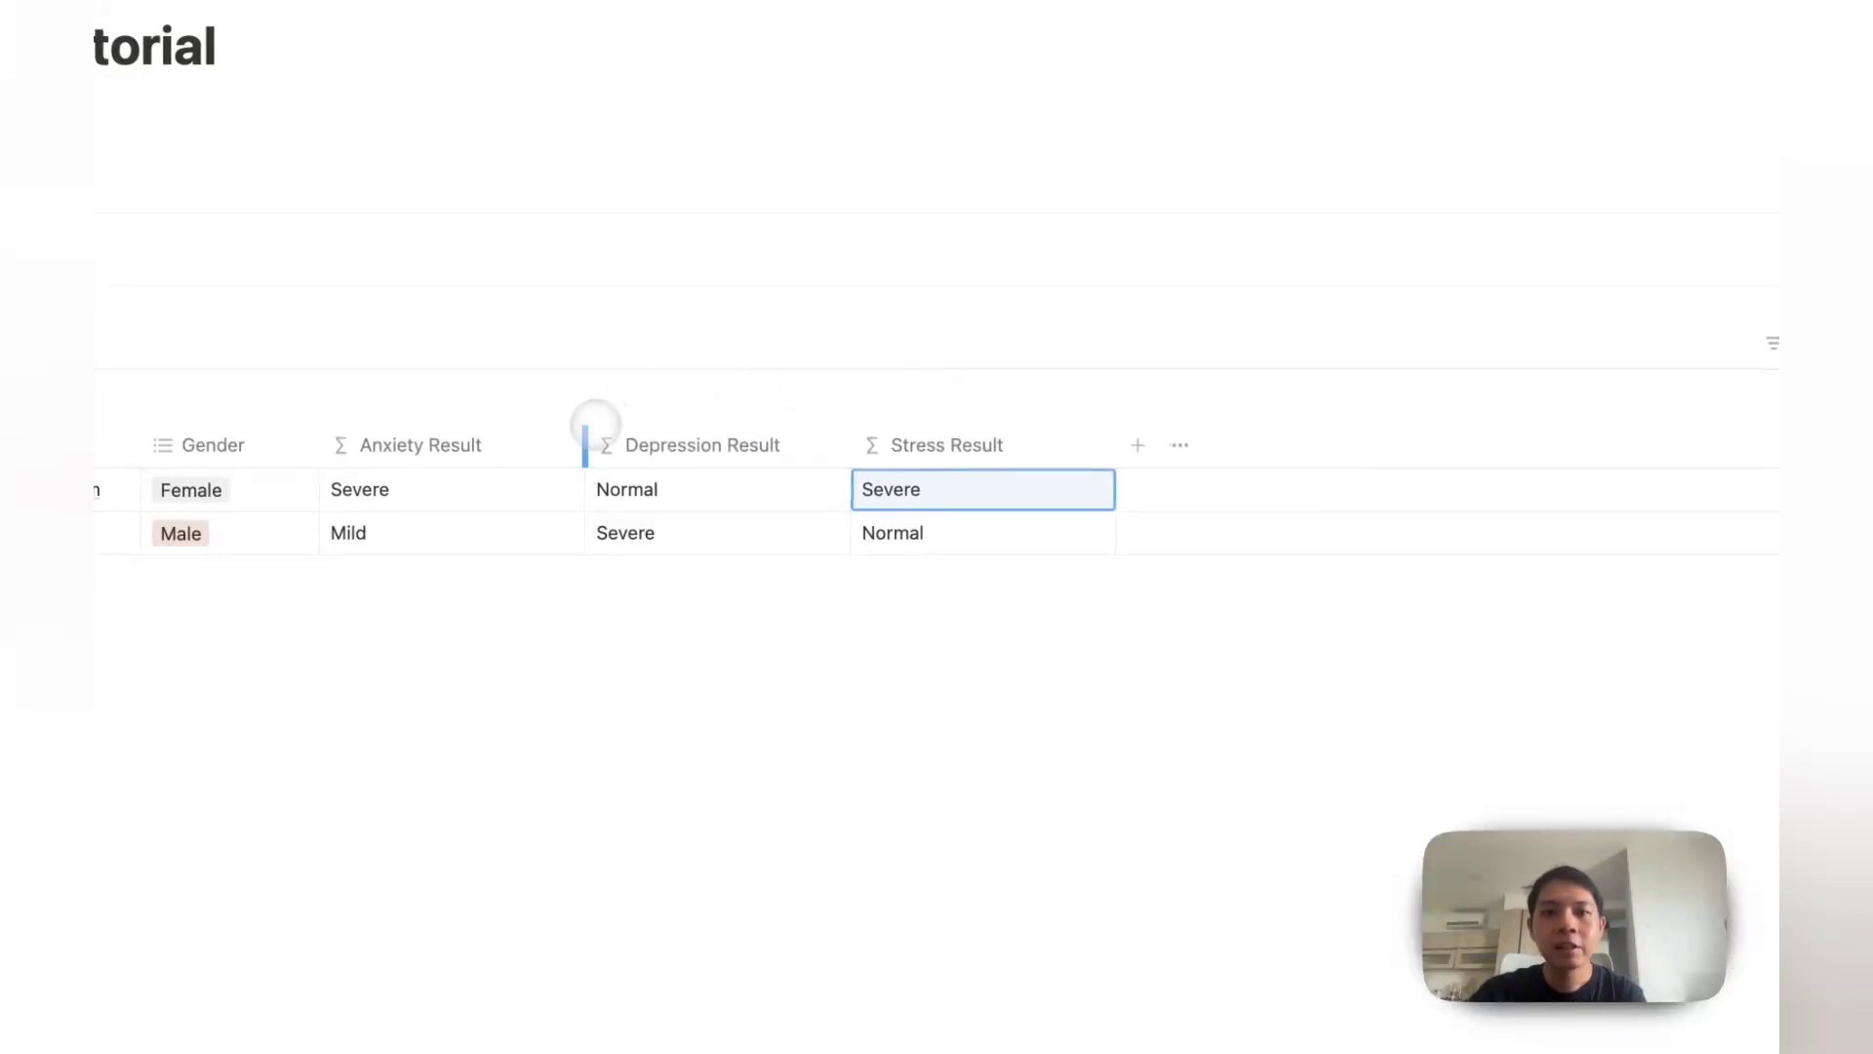
Step: Narrow the Anxiety Result and Depression Result columns
mouse_move(590, 429)
left_mouse_down()
mouse_move(496, 437)
mouse_move(560, 447)
left_mouse_up()
left_click_drag(761, 350, 752, 348)
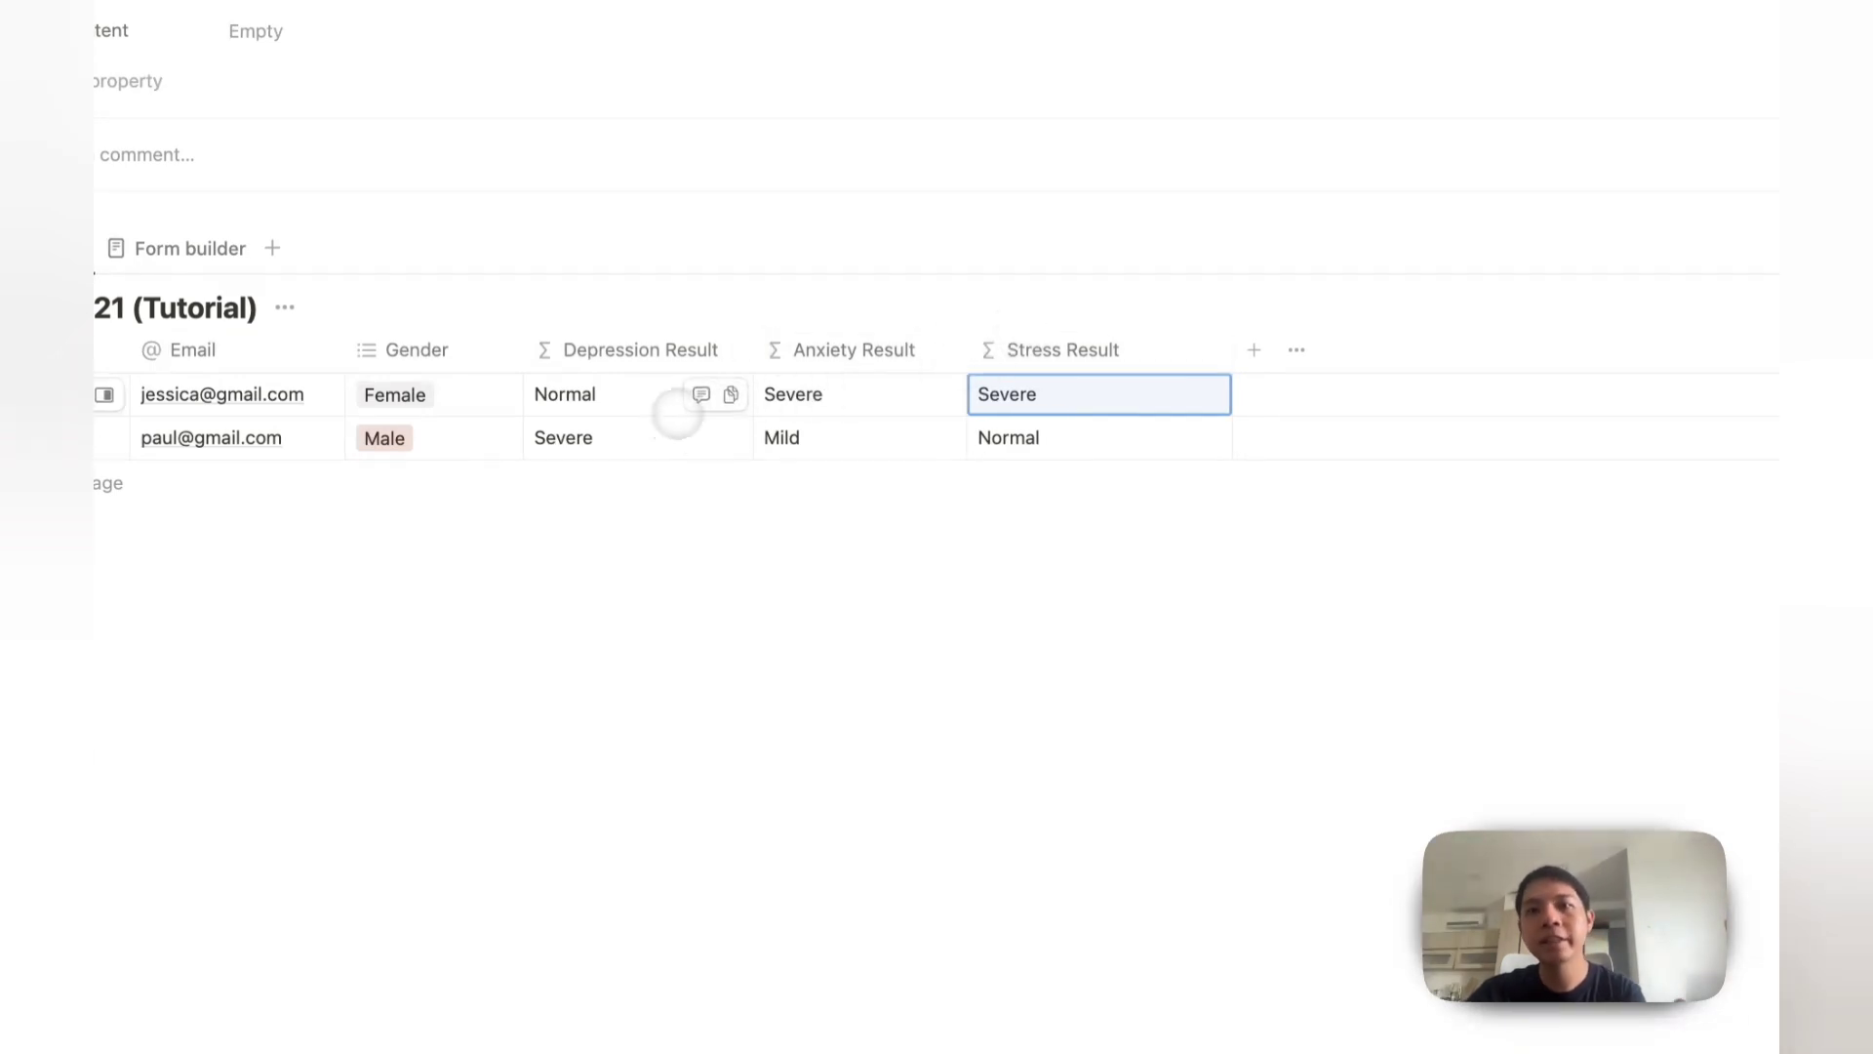
left_click(625, 712)
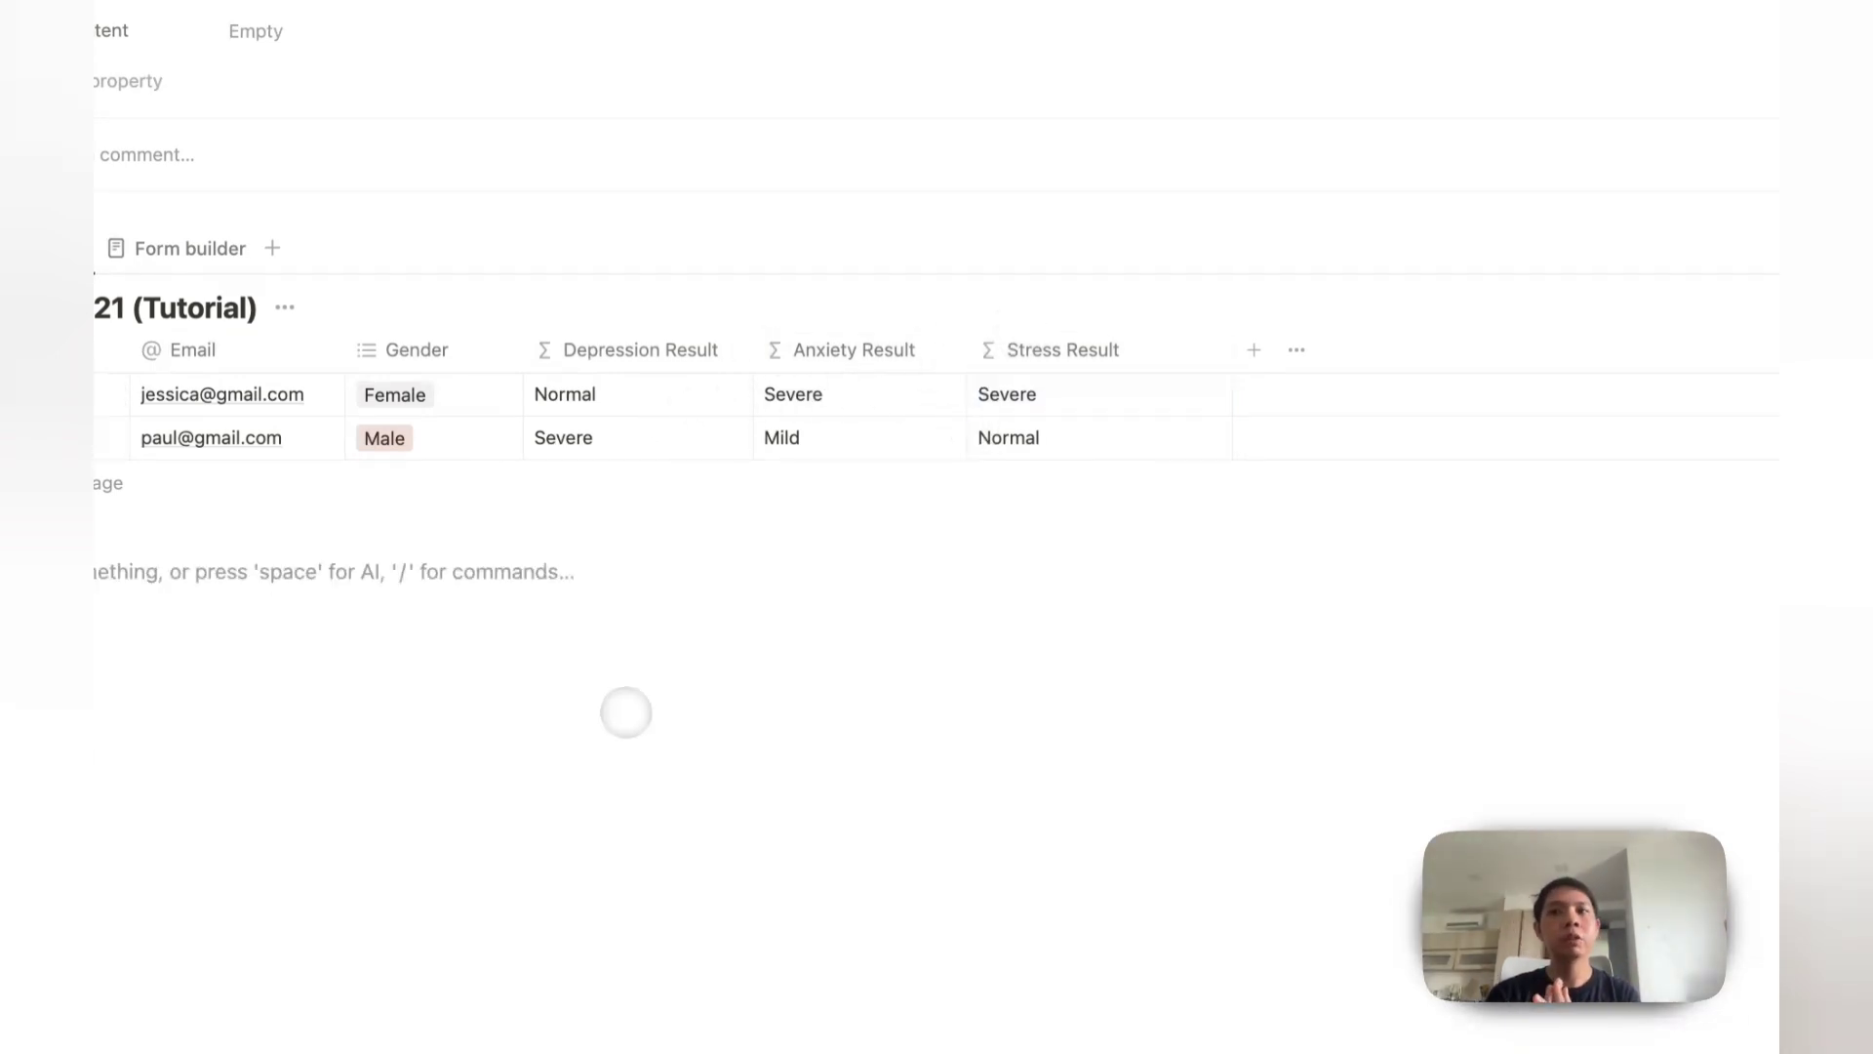
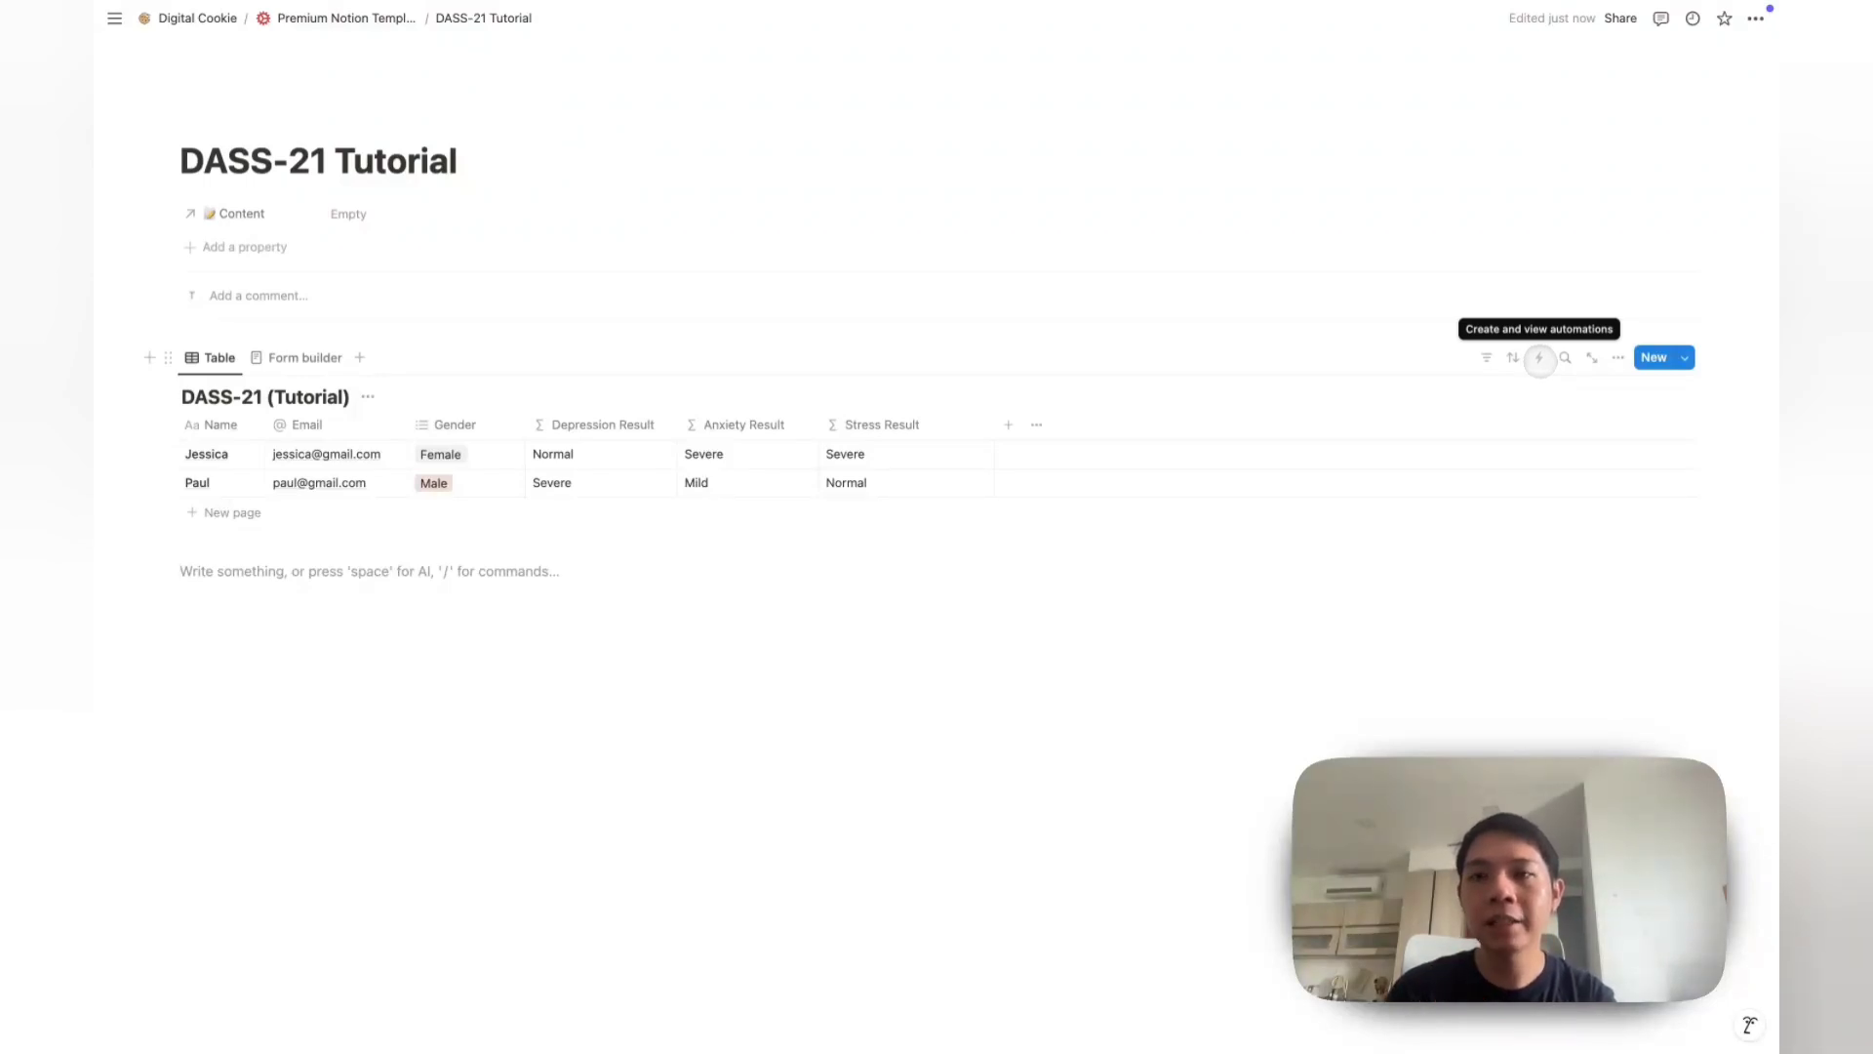
Step: Start a new DASS-21 database automation triggered when a page is added
left_click(1539, 358)
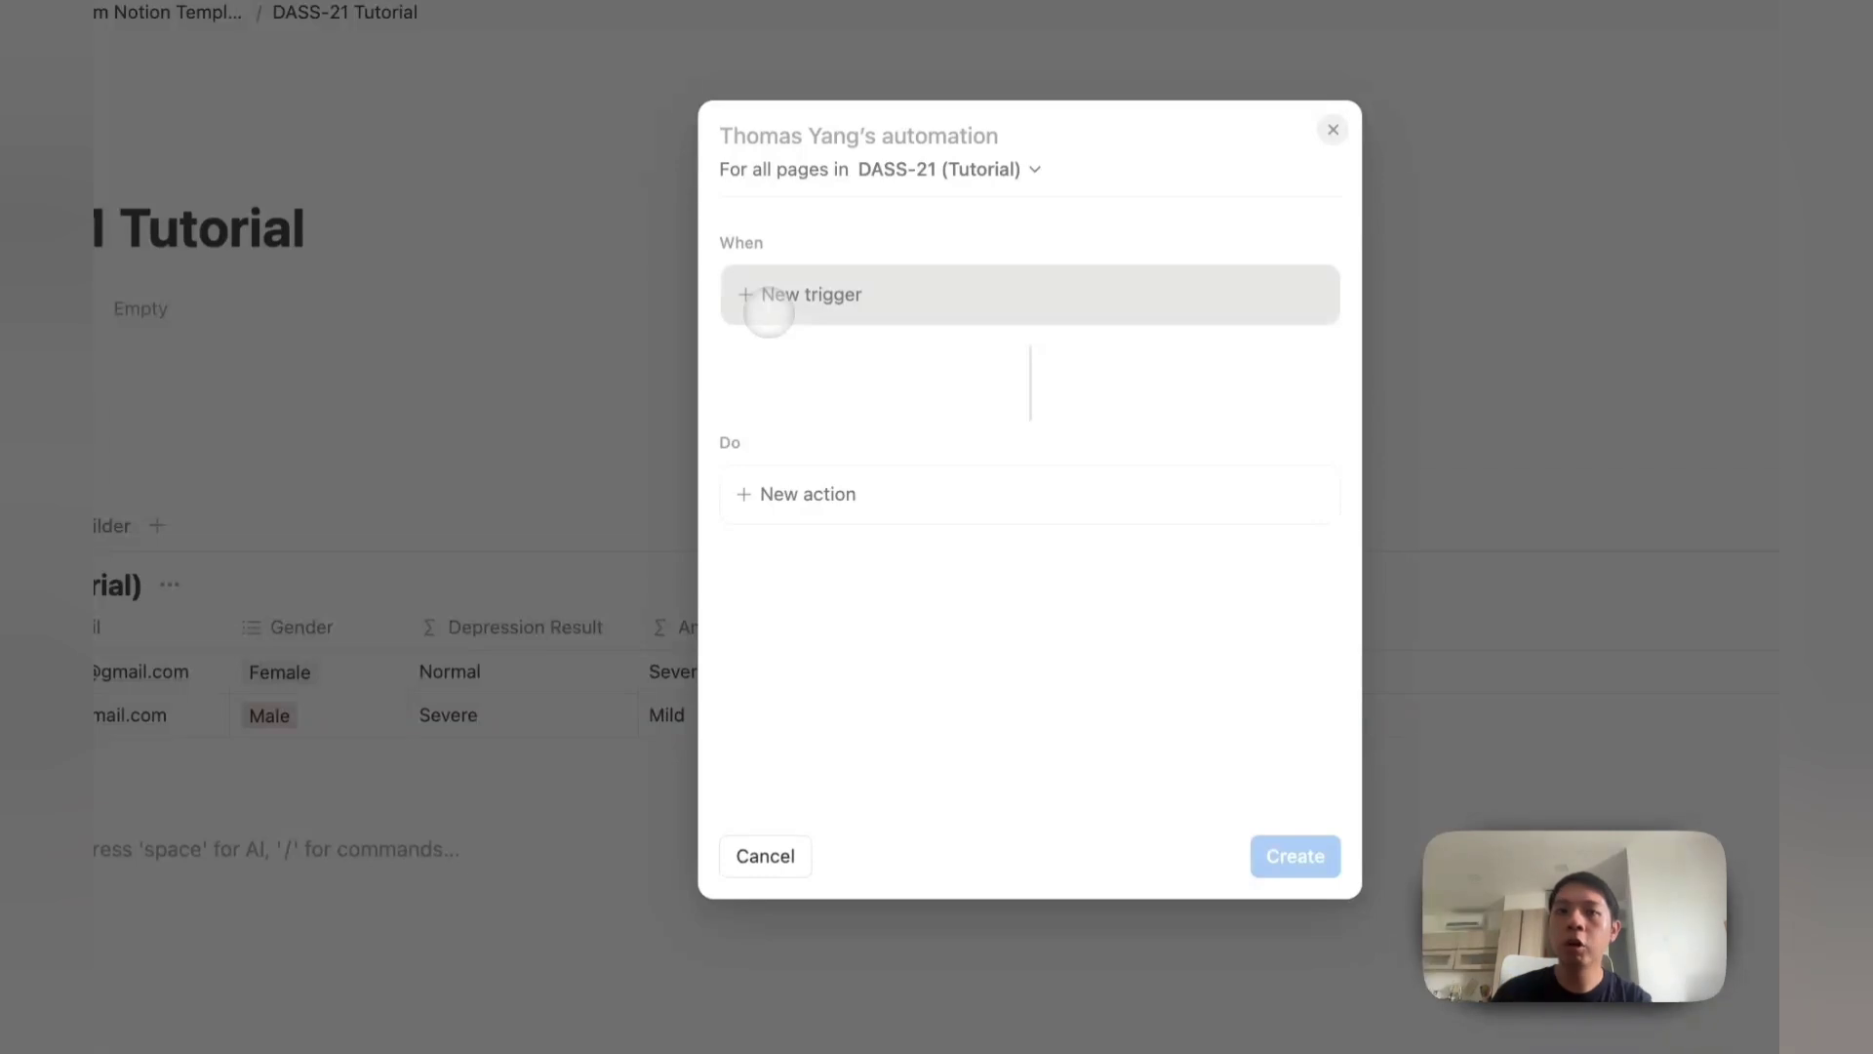
left_click(786, 310)
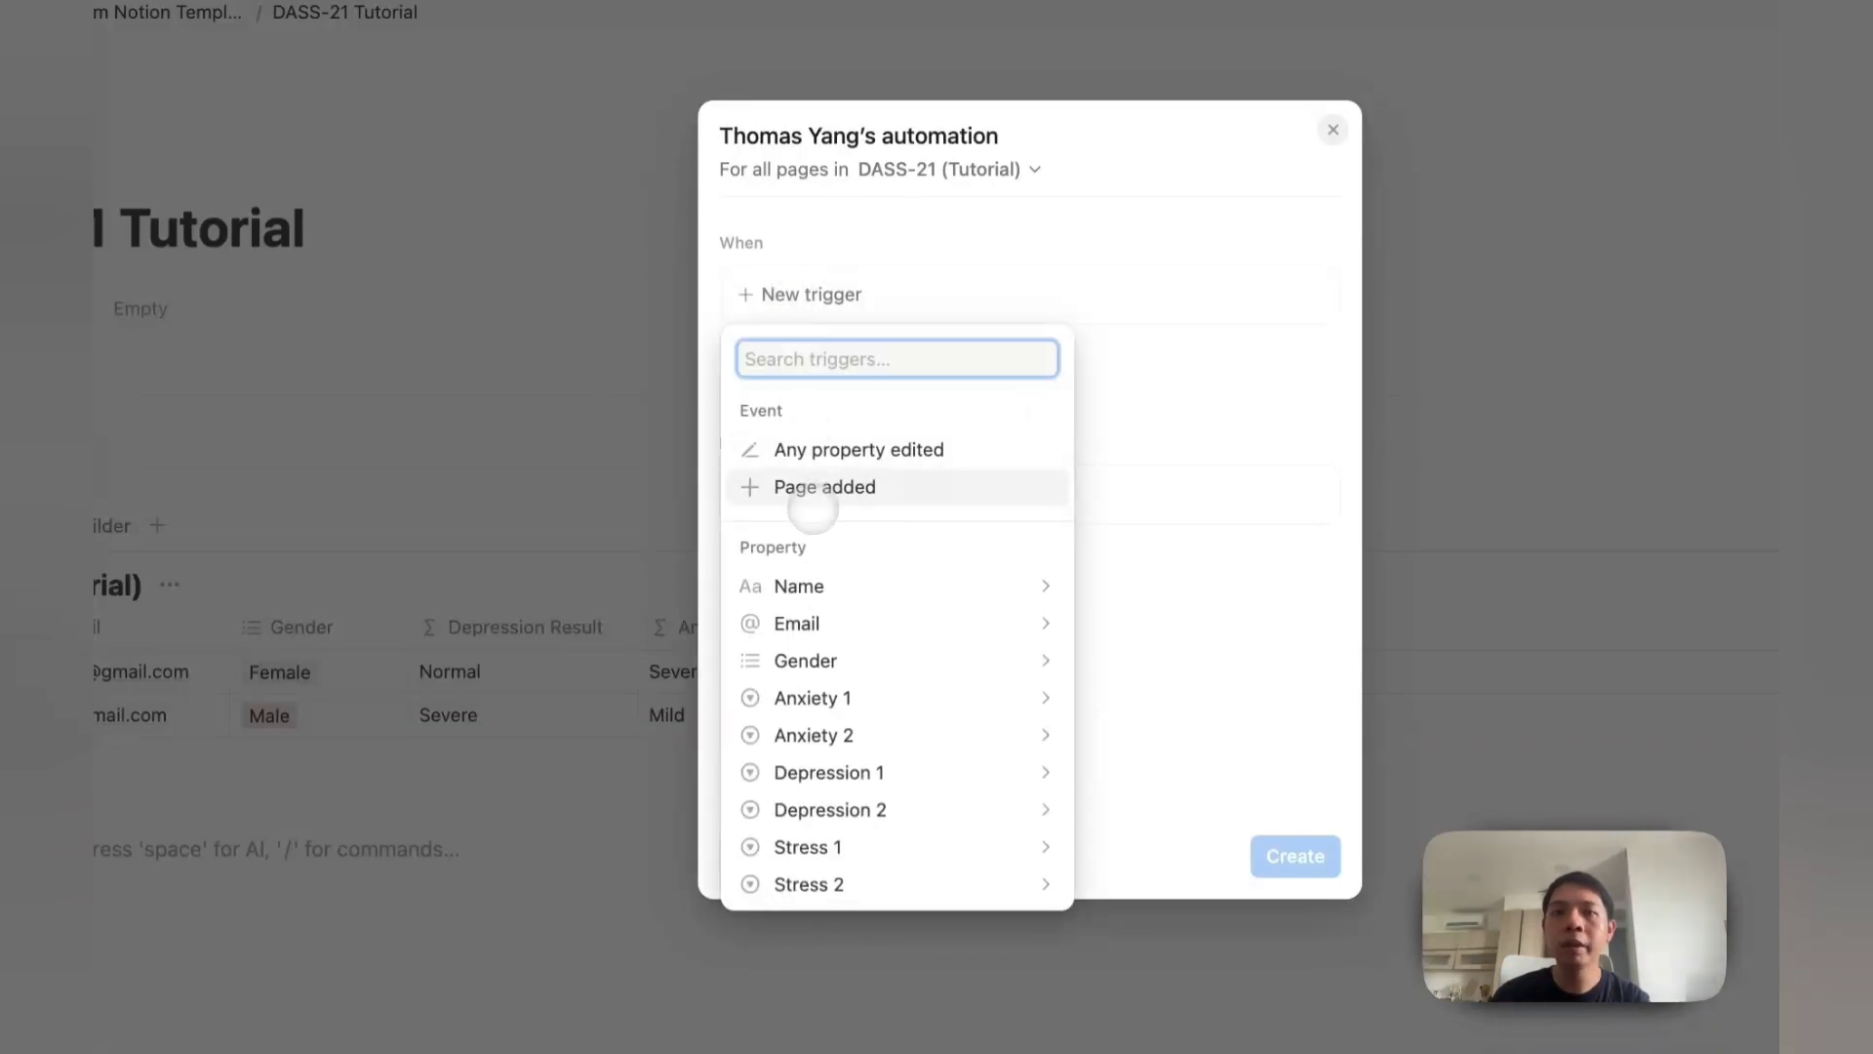
left_click(814, 488)
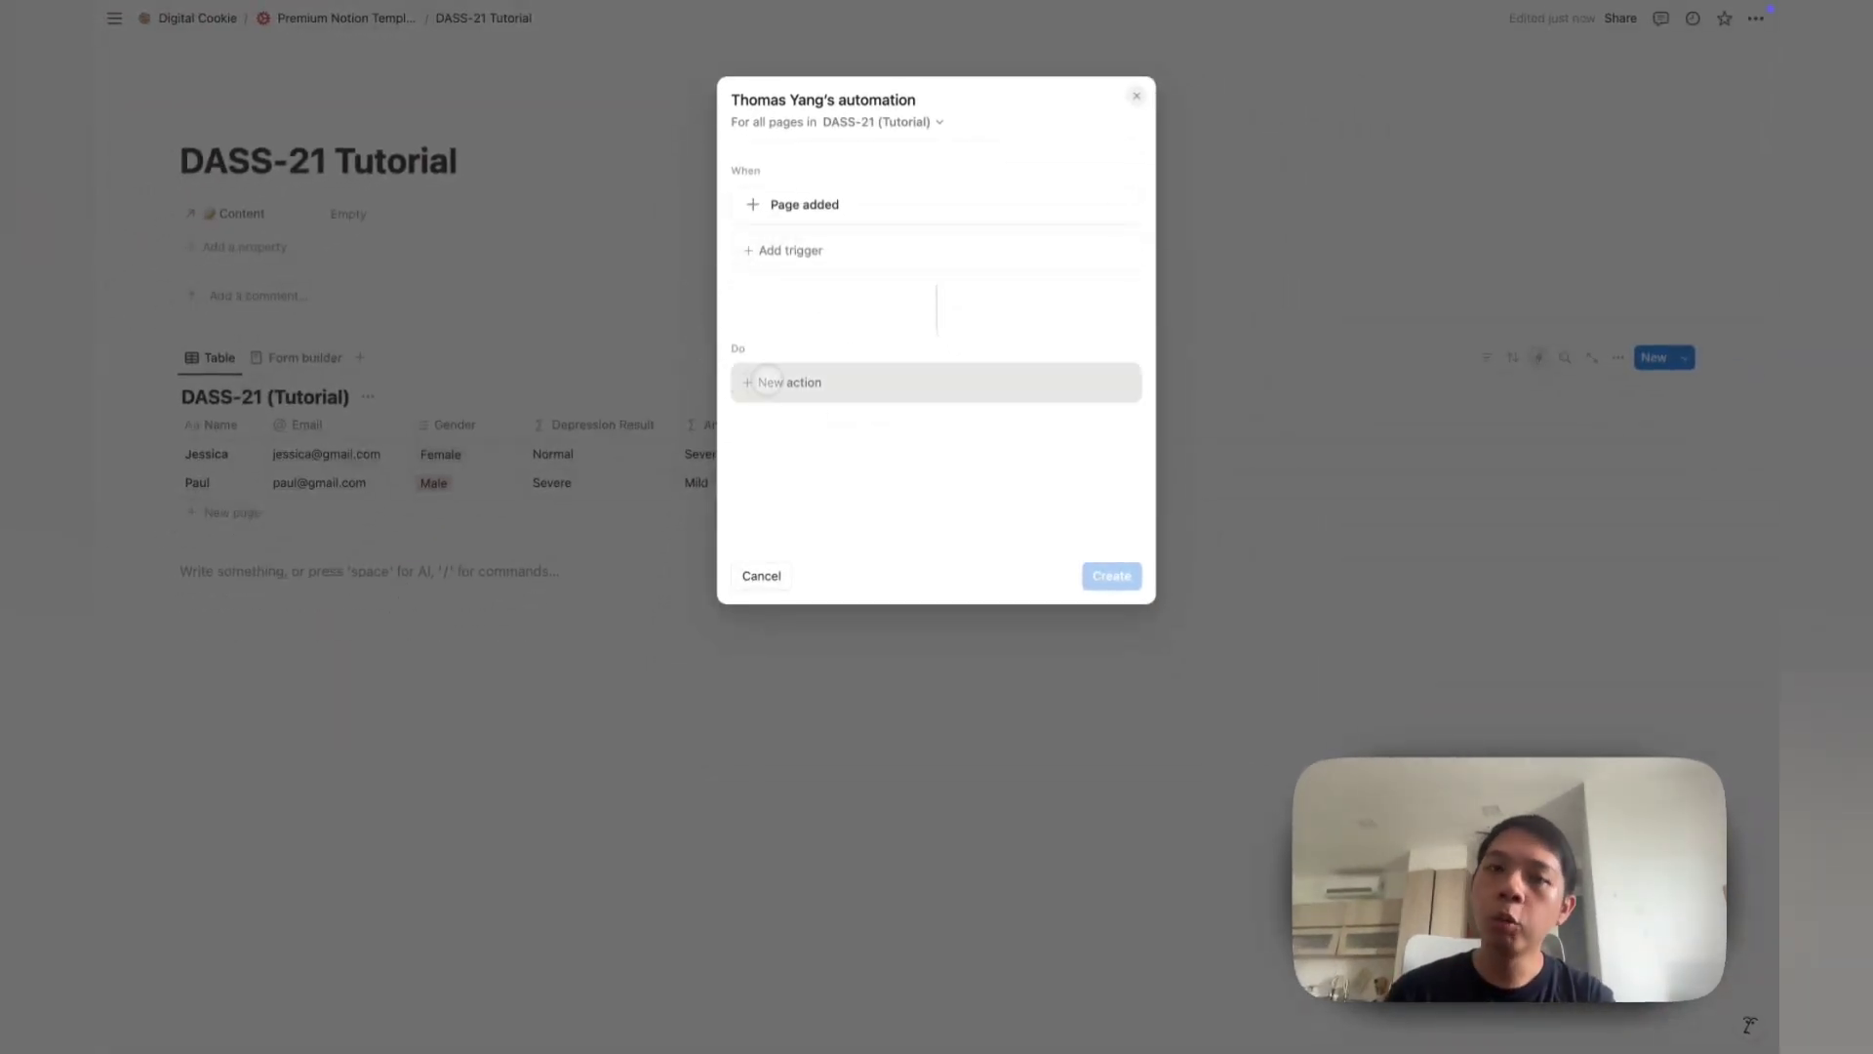
left_click(755, 369)
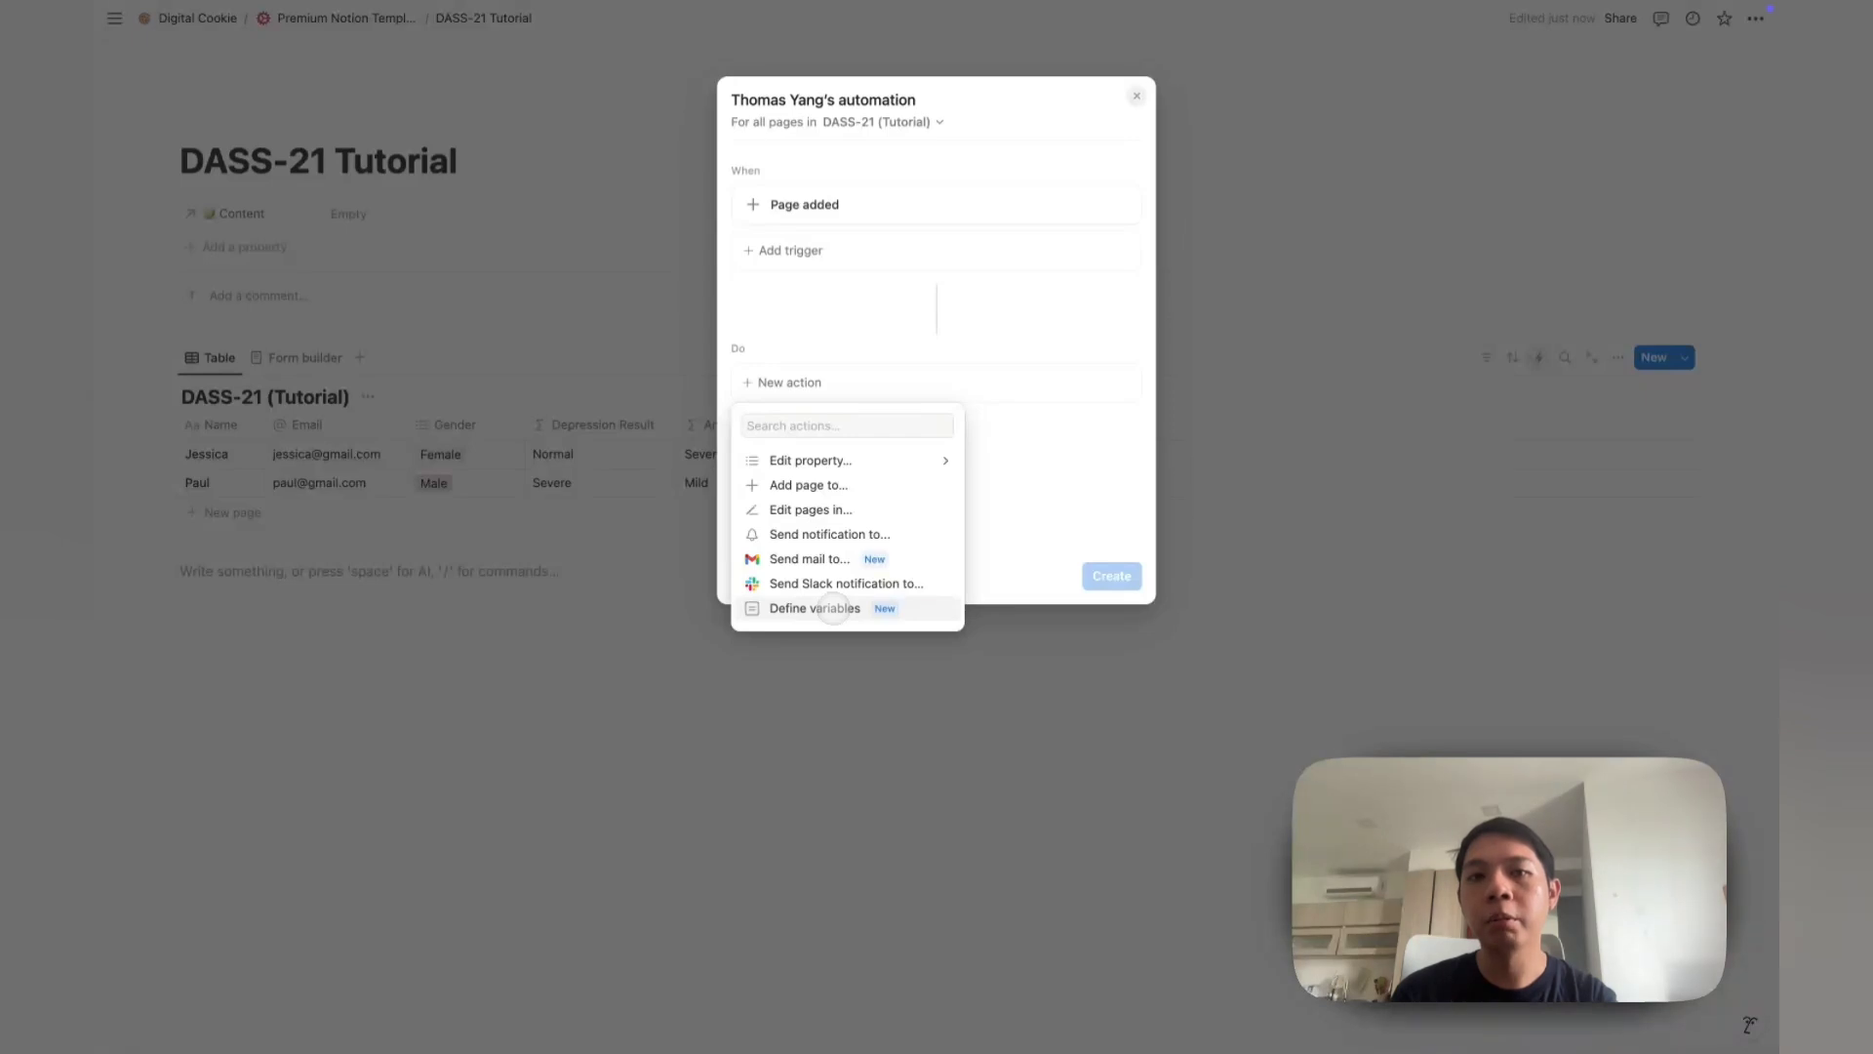
Step: Add a Send mail action addressed to the new page's Email property
left_click(812, 560)
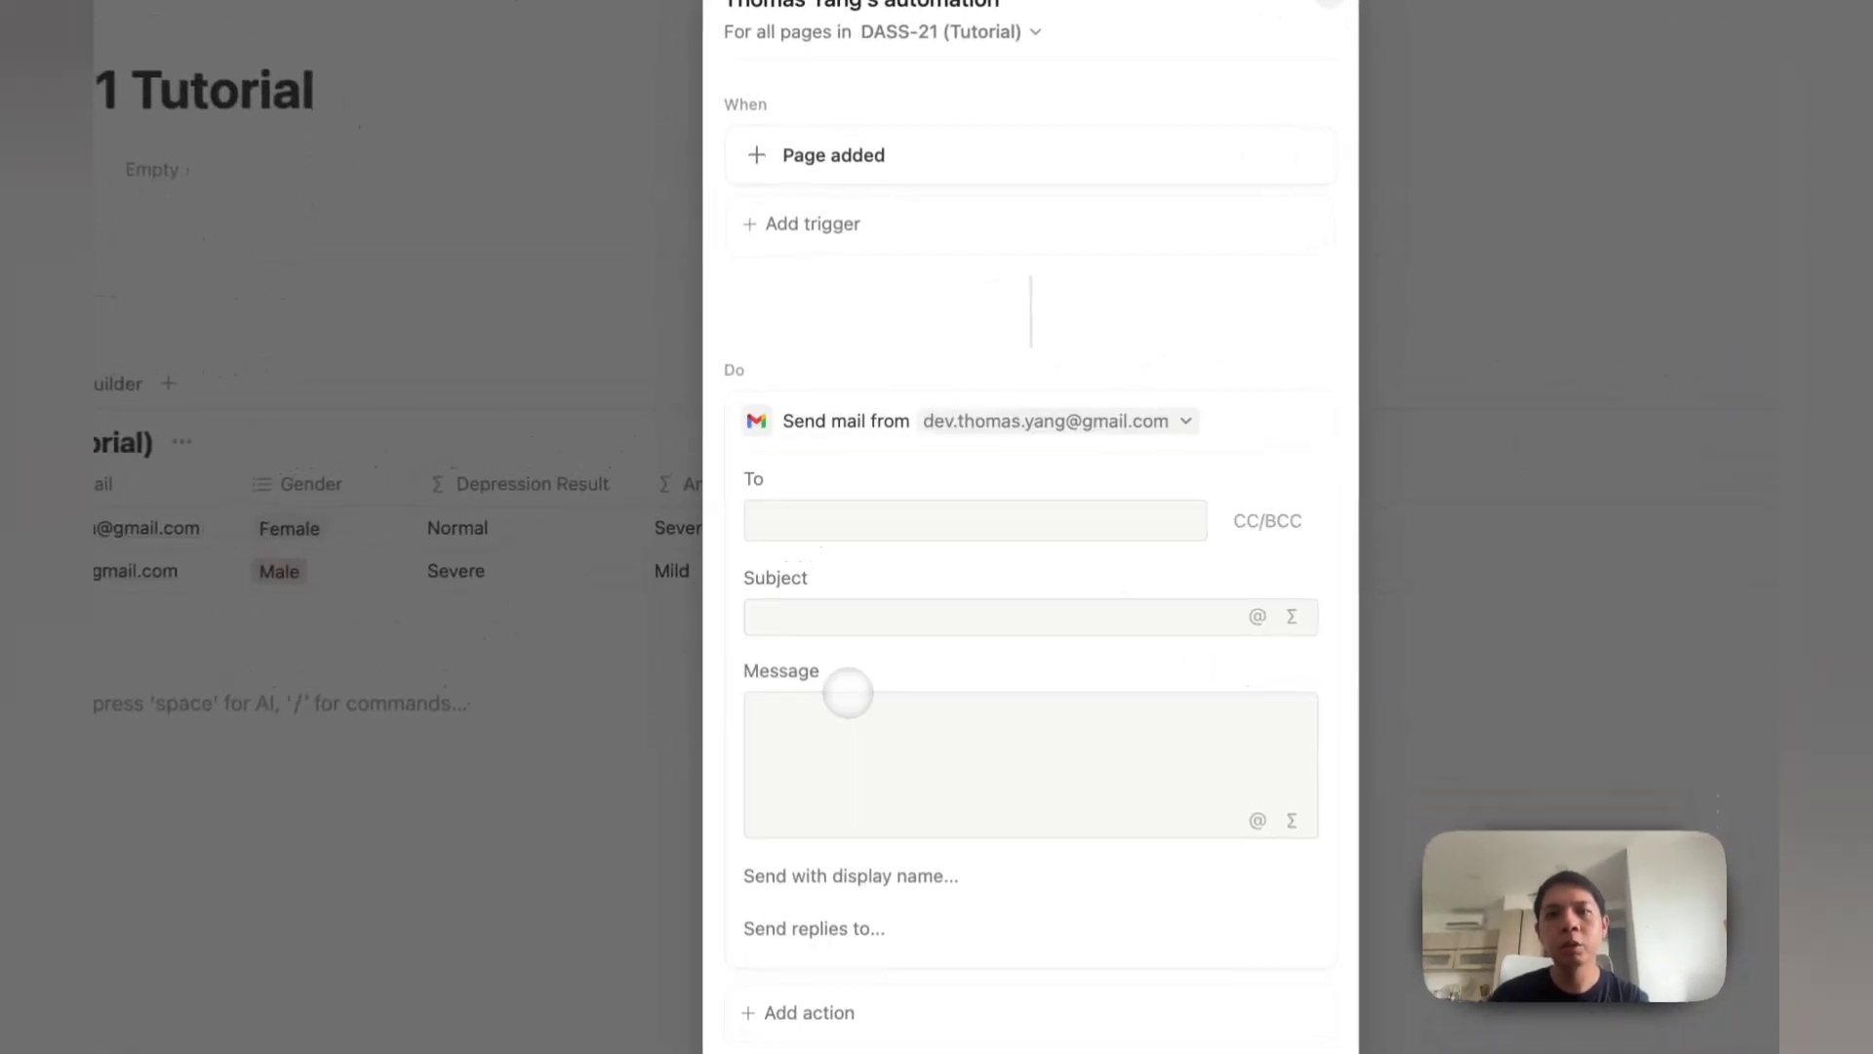
left_click(873, 520)
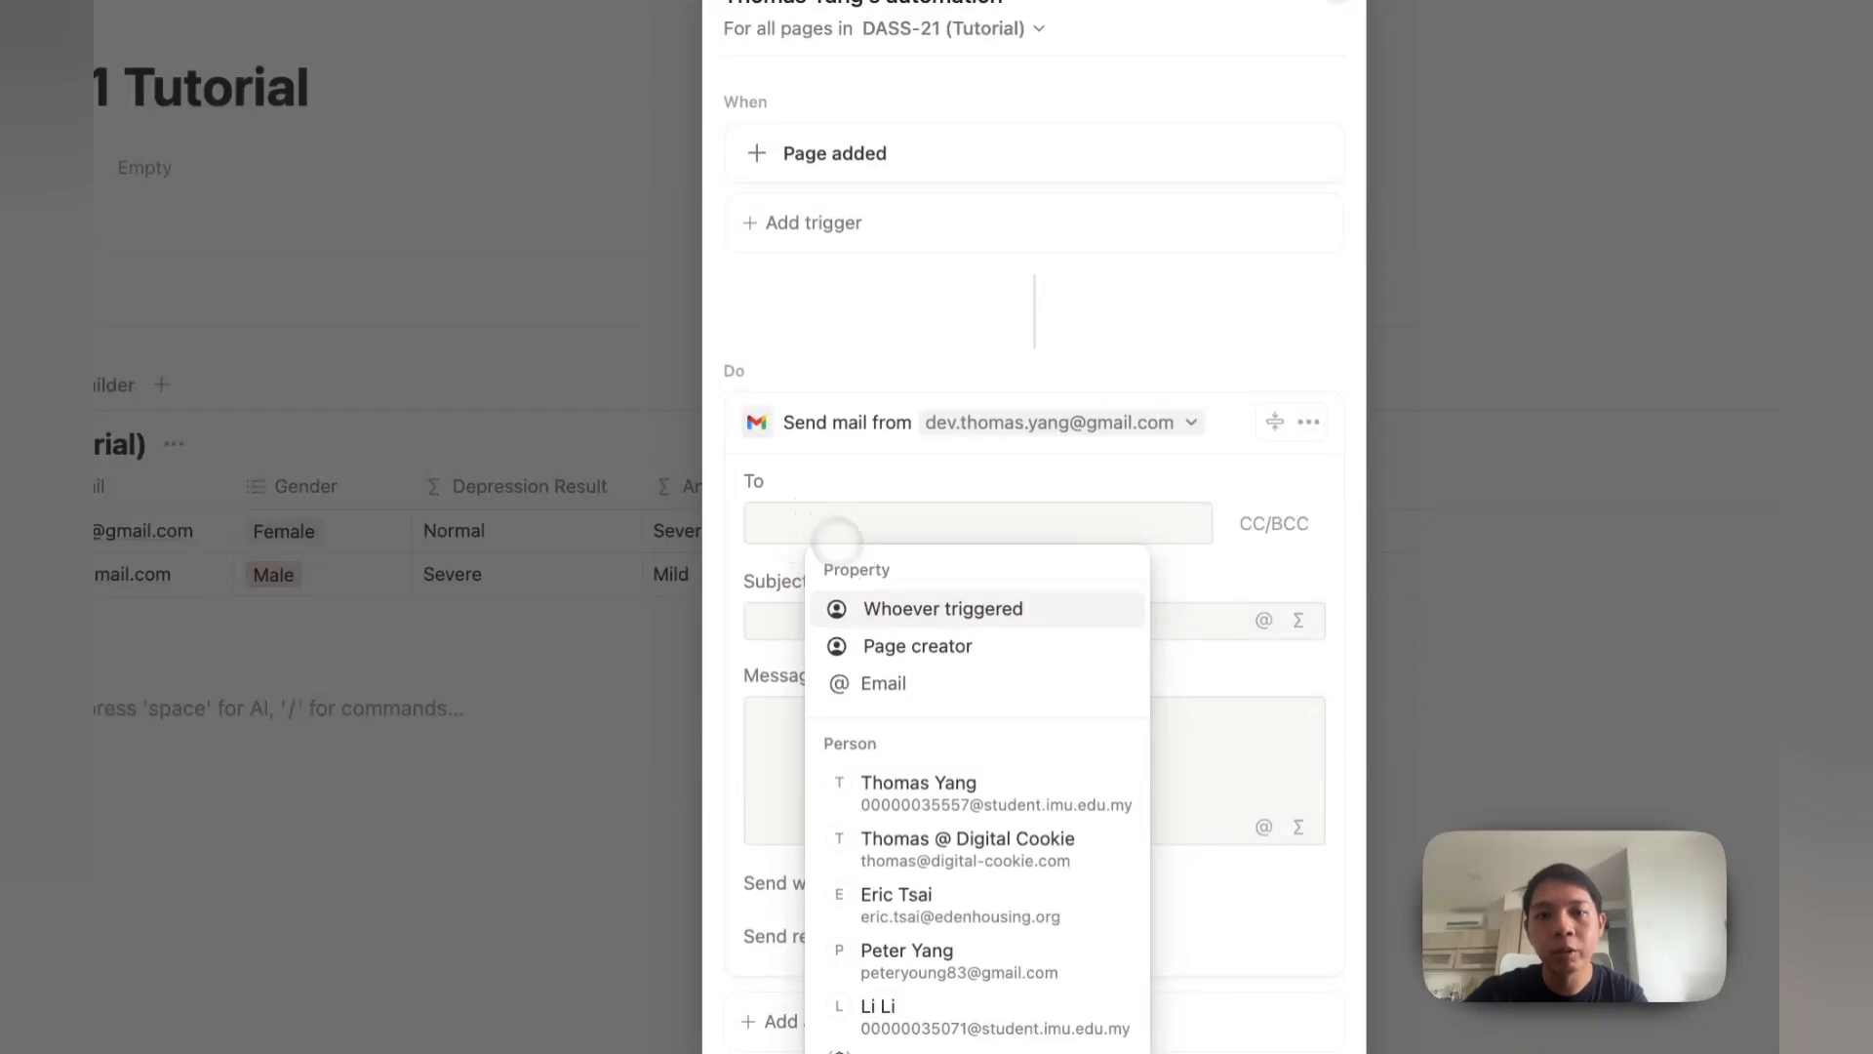
left_click(926, 689)
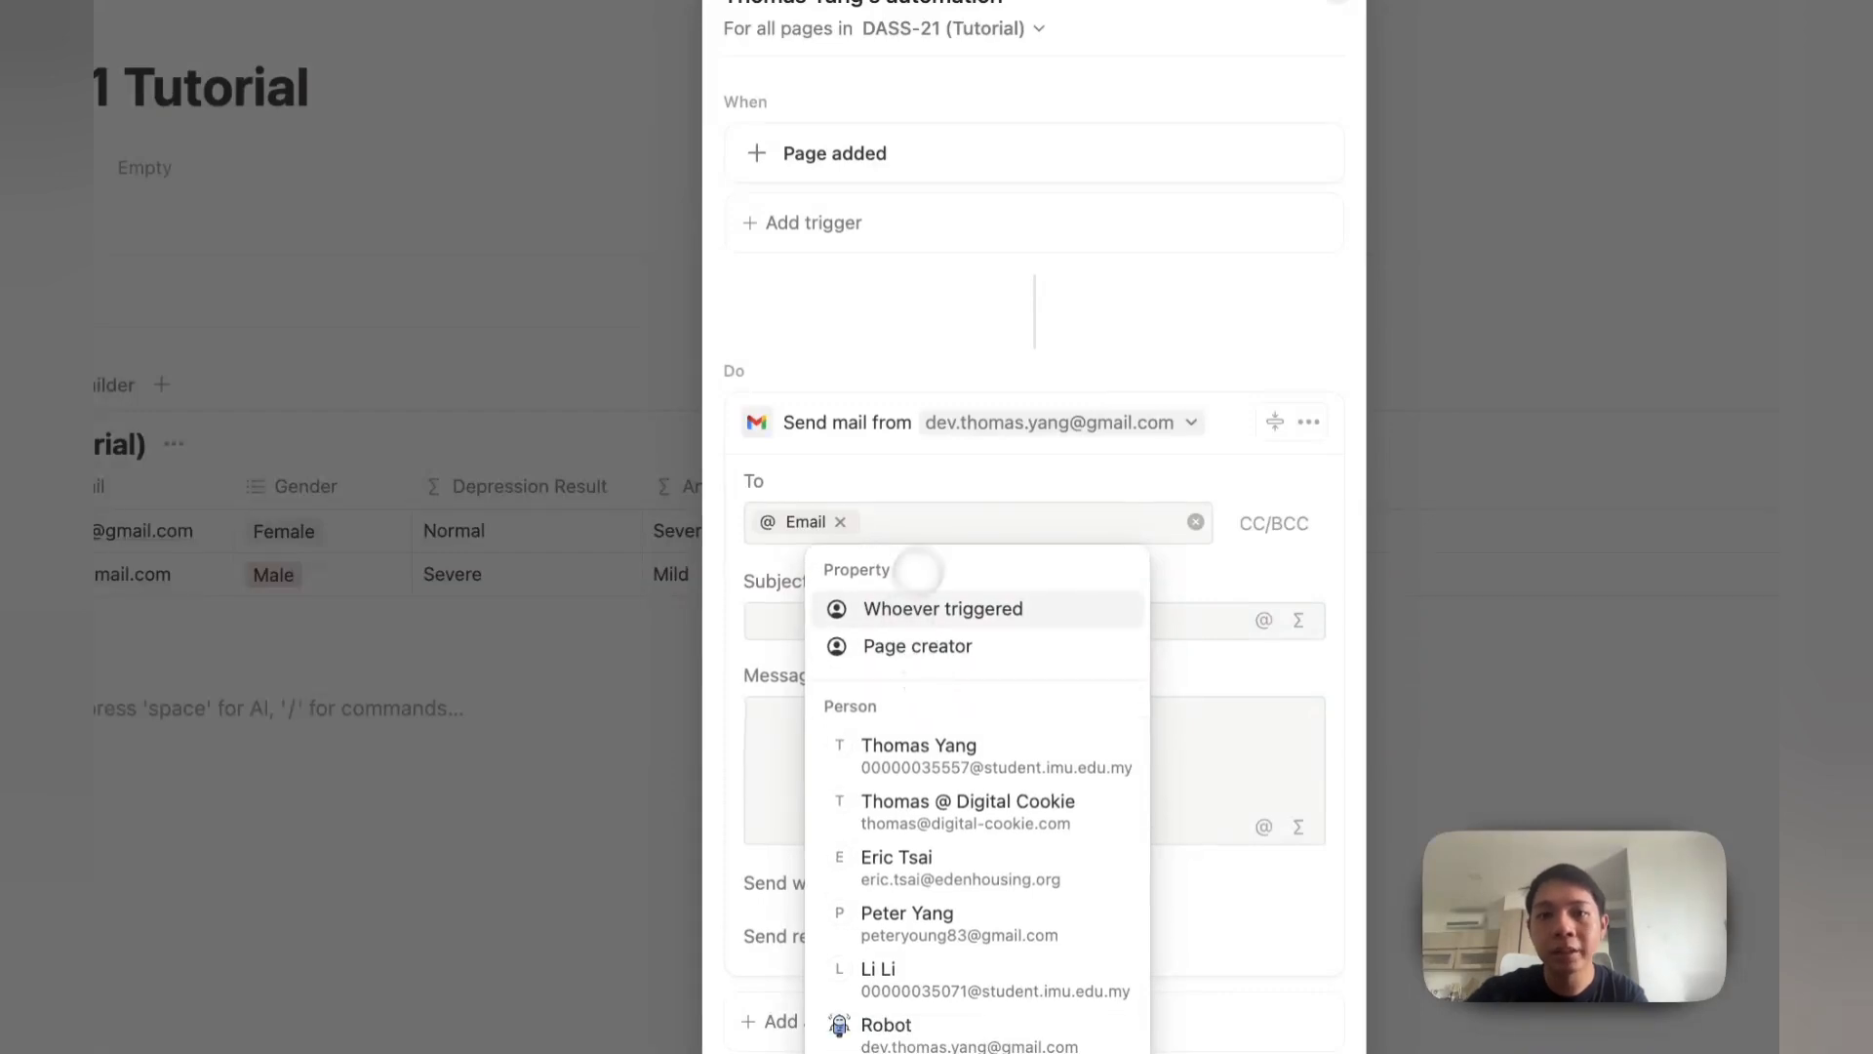
left_click(999, 470)
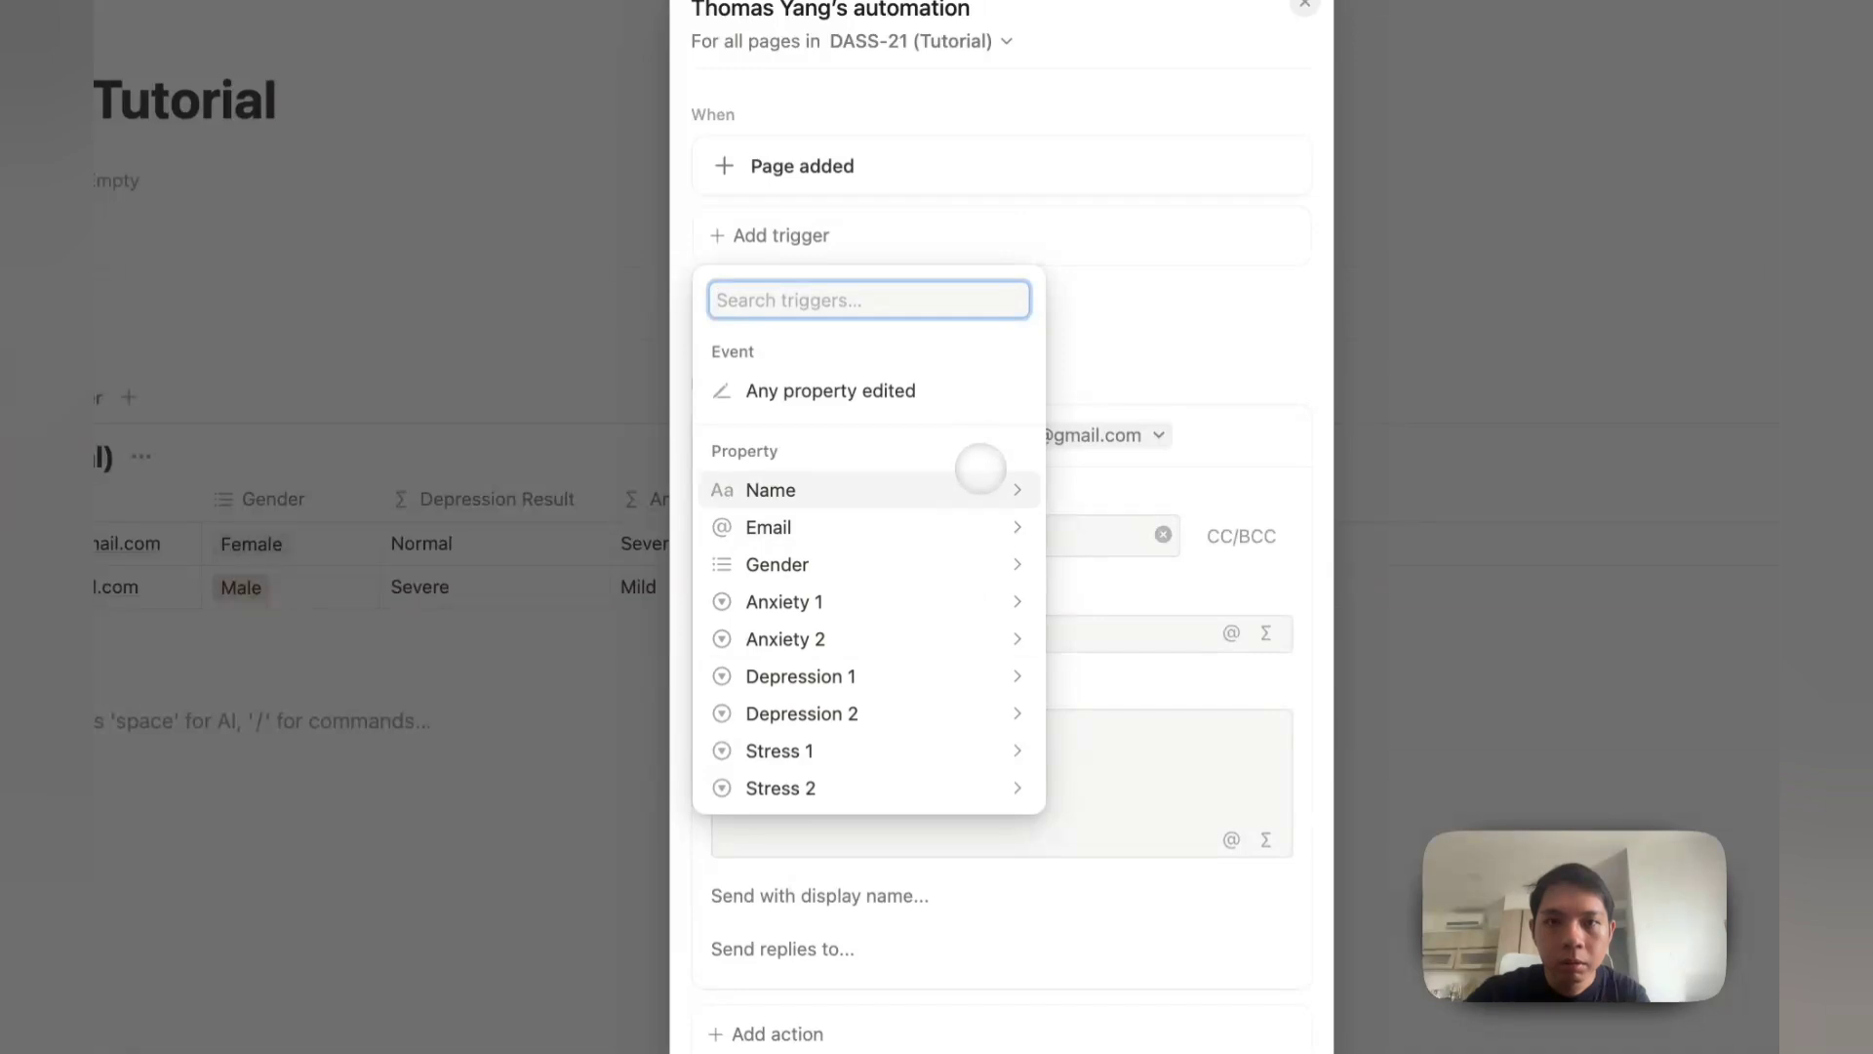
Step: Dismiss the Email condition and trigger option popups without adding changes
left_click(780, 526)
left_click(696, 400)
left_click(800, 296)
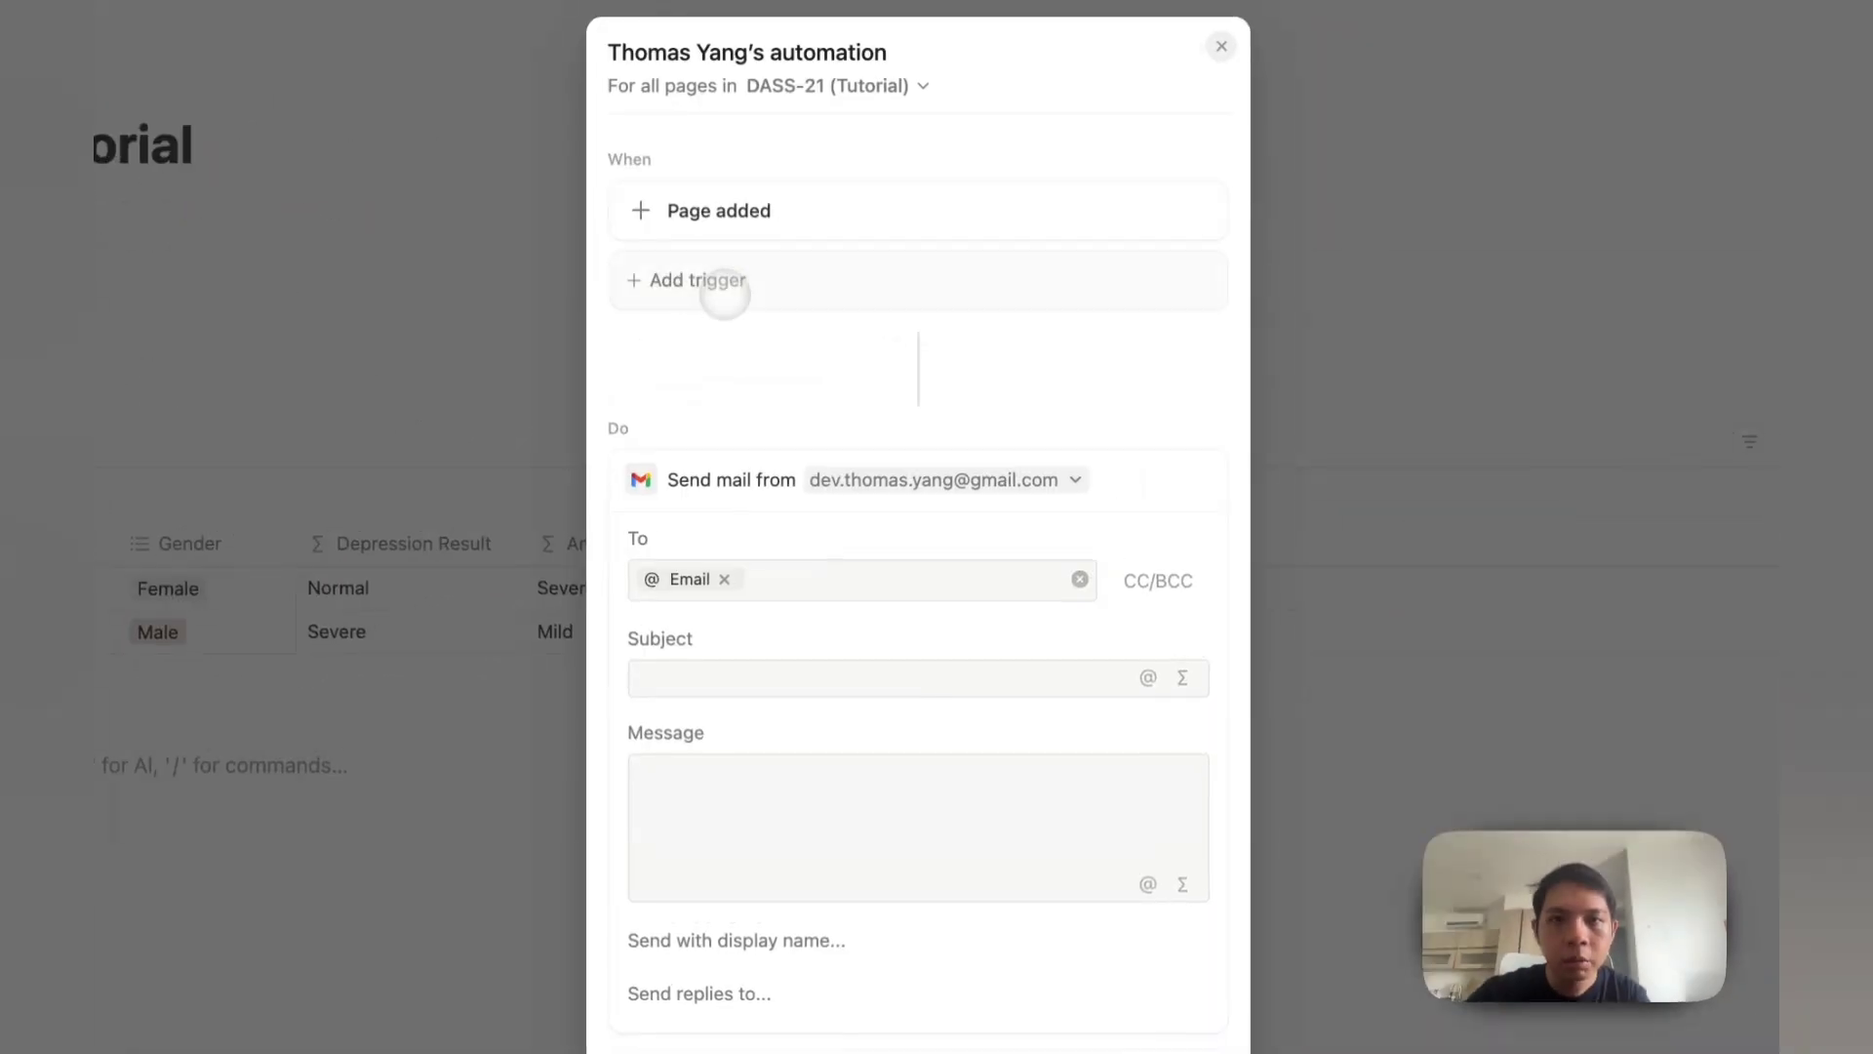
left_click(807, 256)
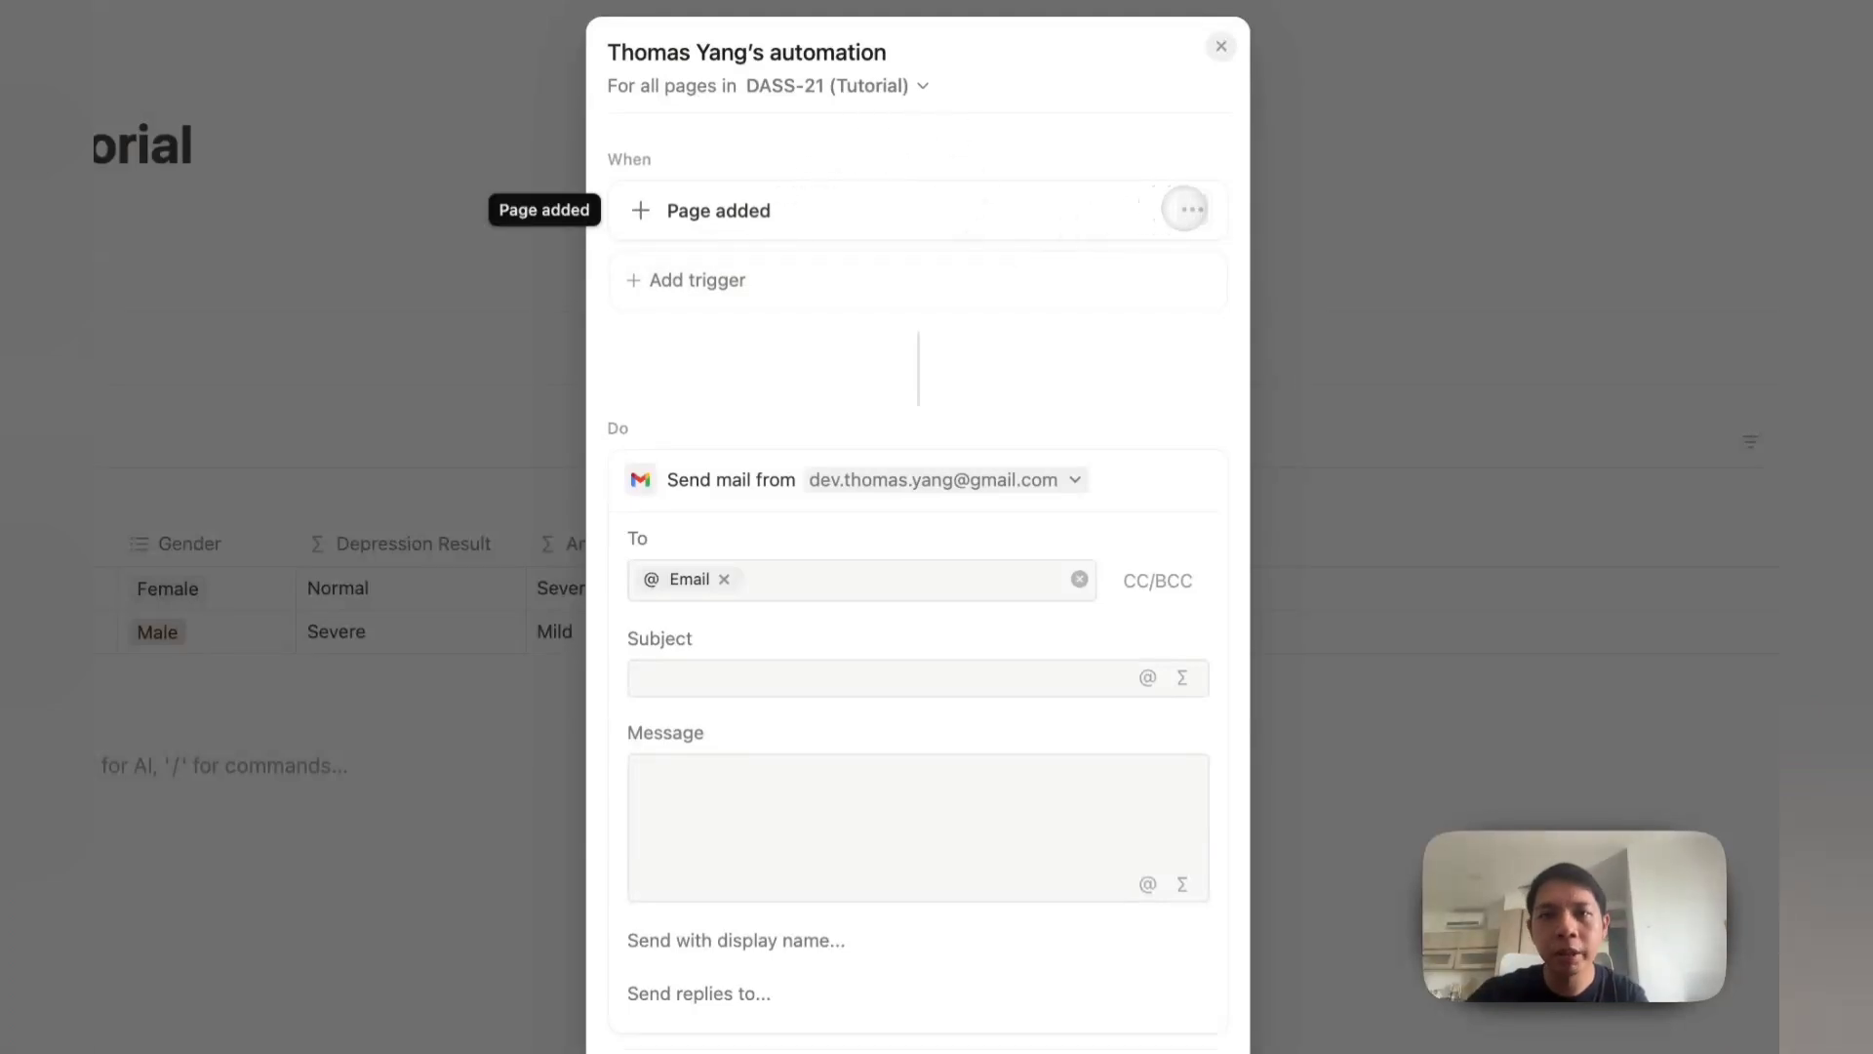
left_click(1191, 209)
left_click(1095, 388)
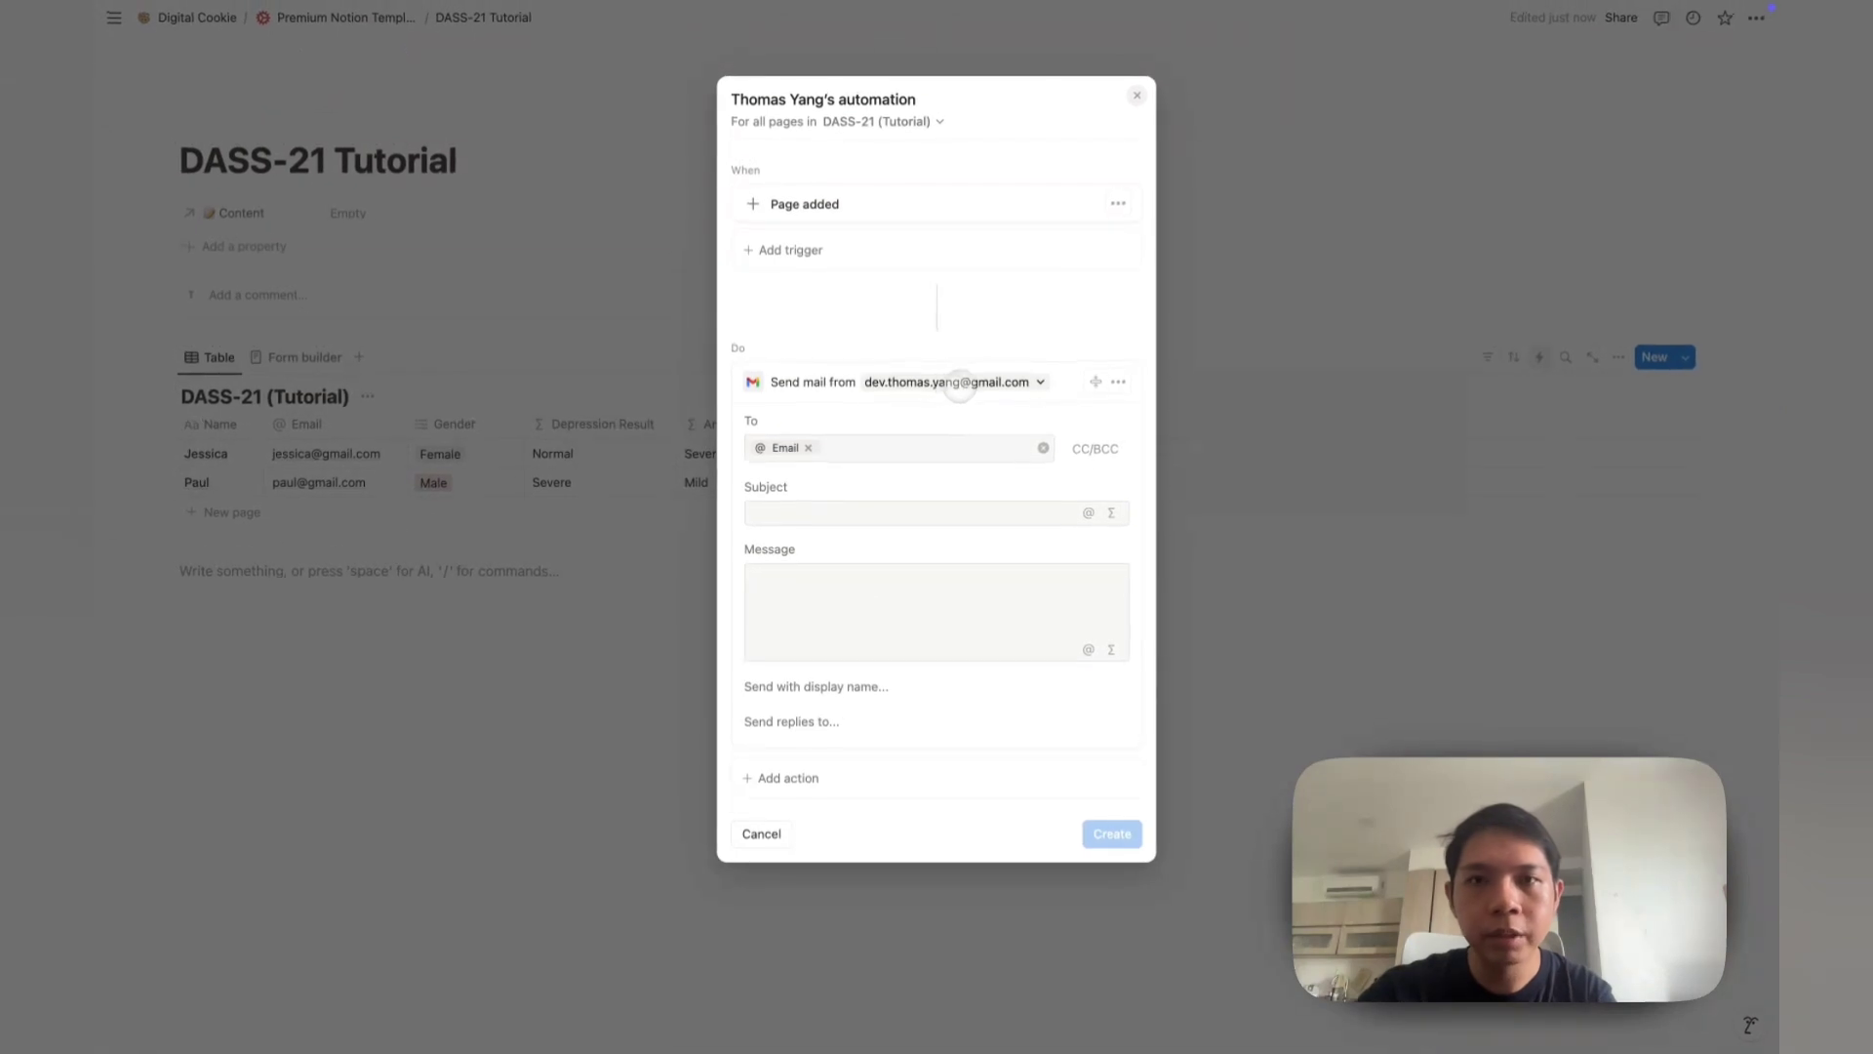
left_click(1119, 382)
Step: Draft a subject with the trigger page's Name mention, then remove the mention
left_click(1119, 381)
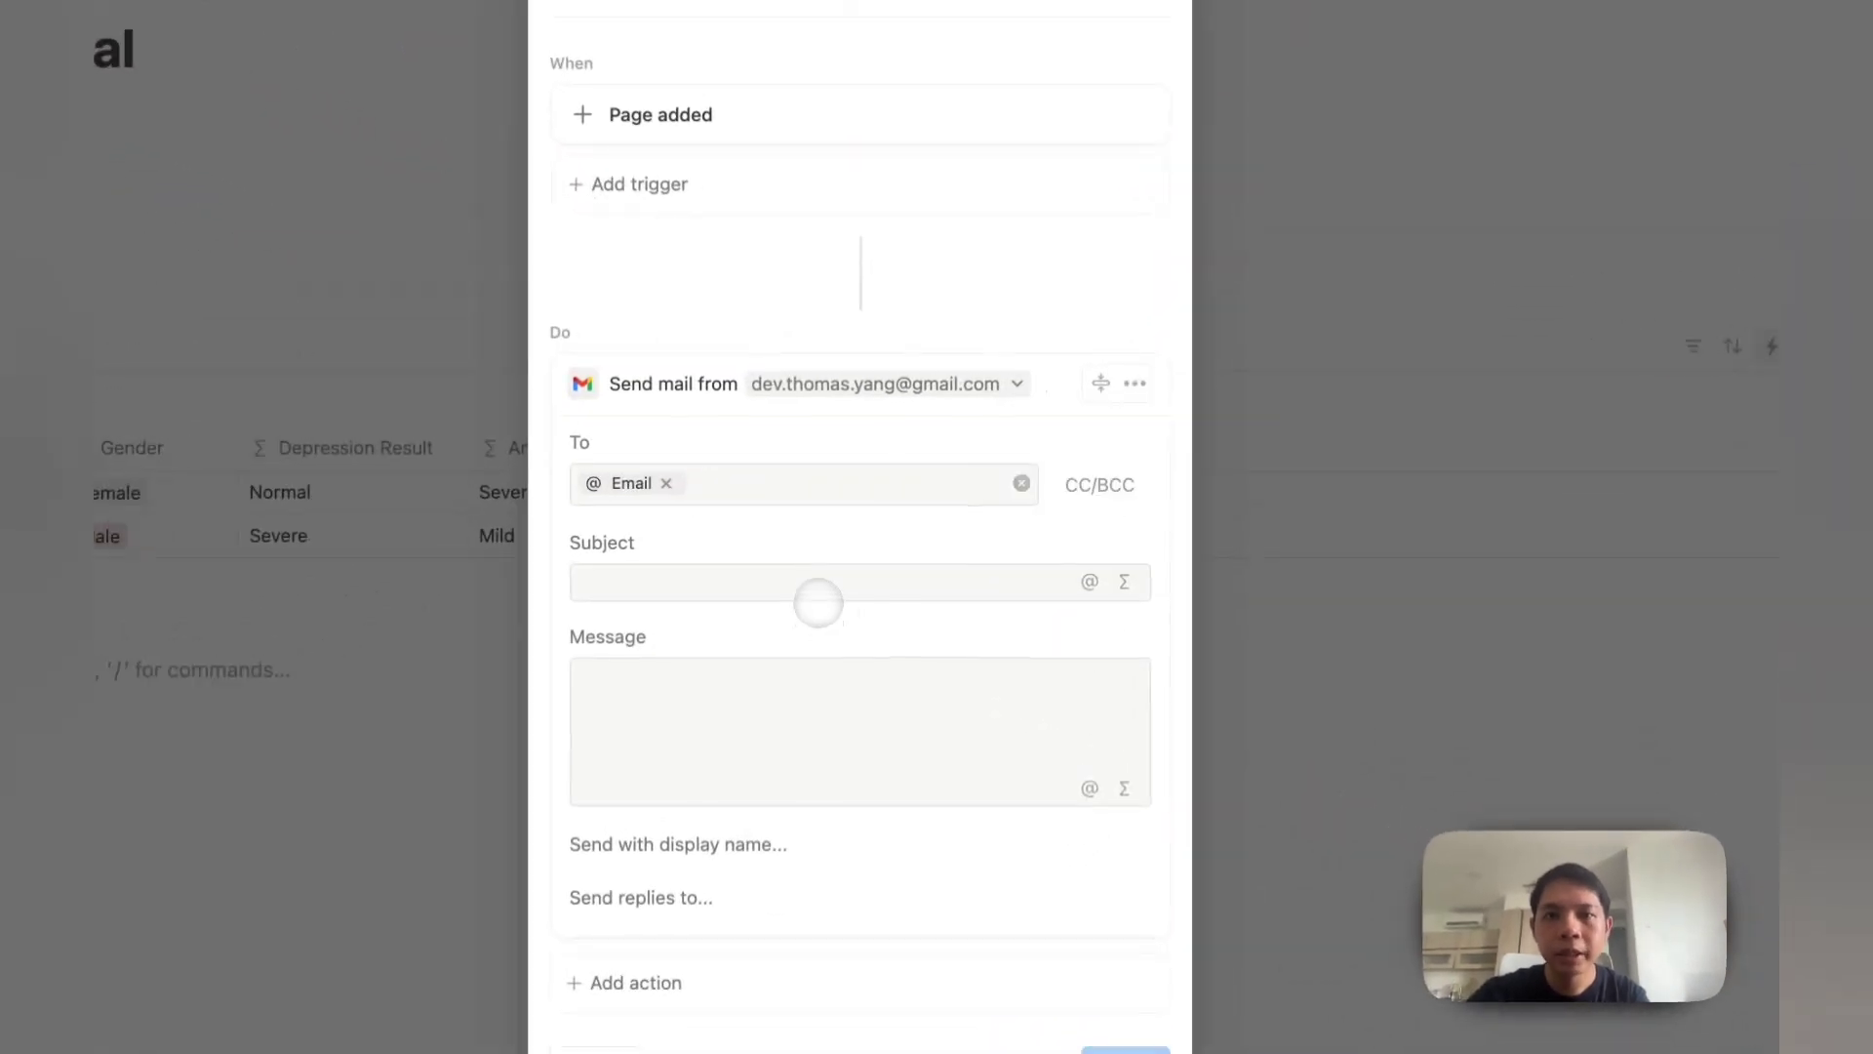
left_click(906, 519)
type("D")
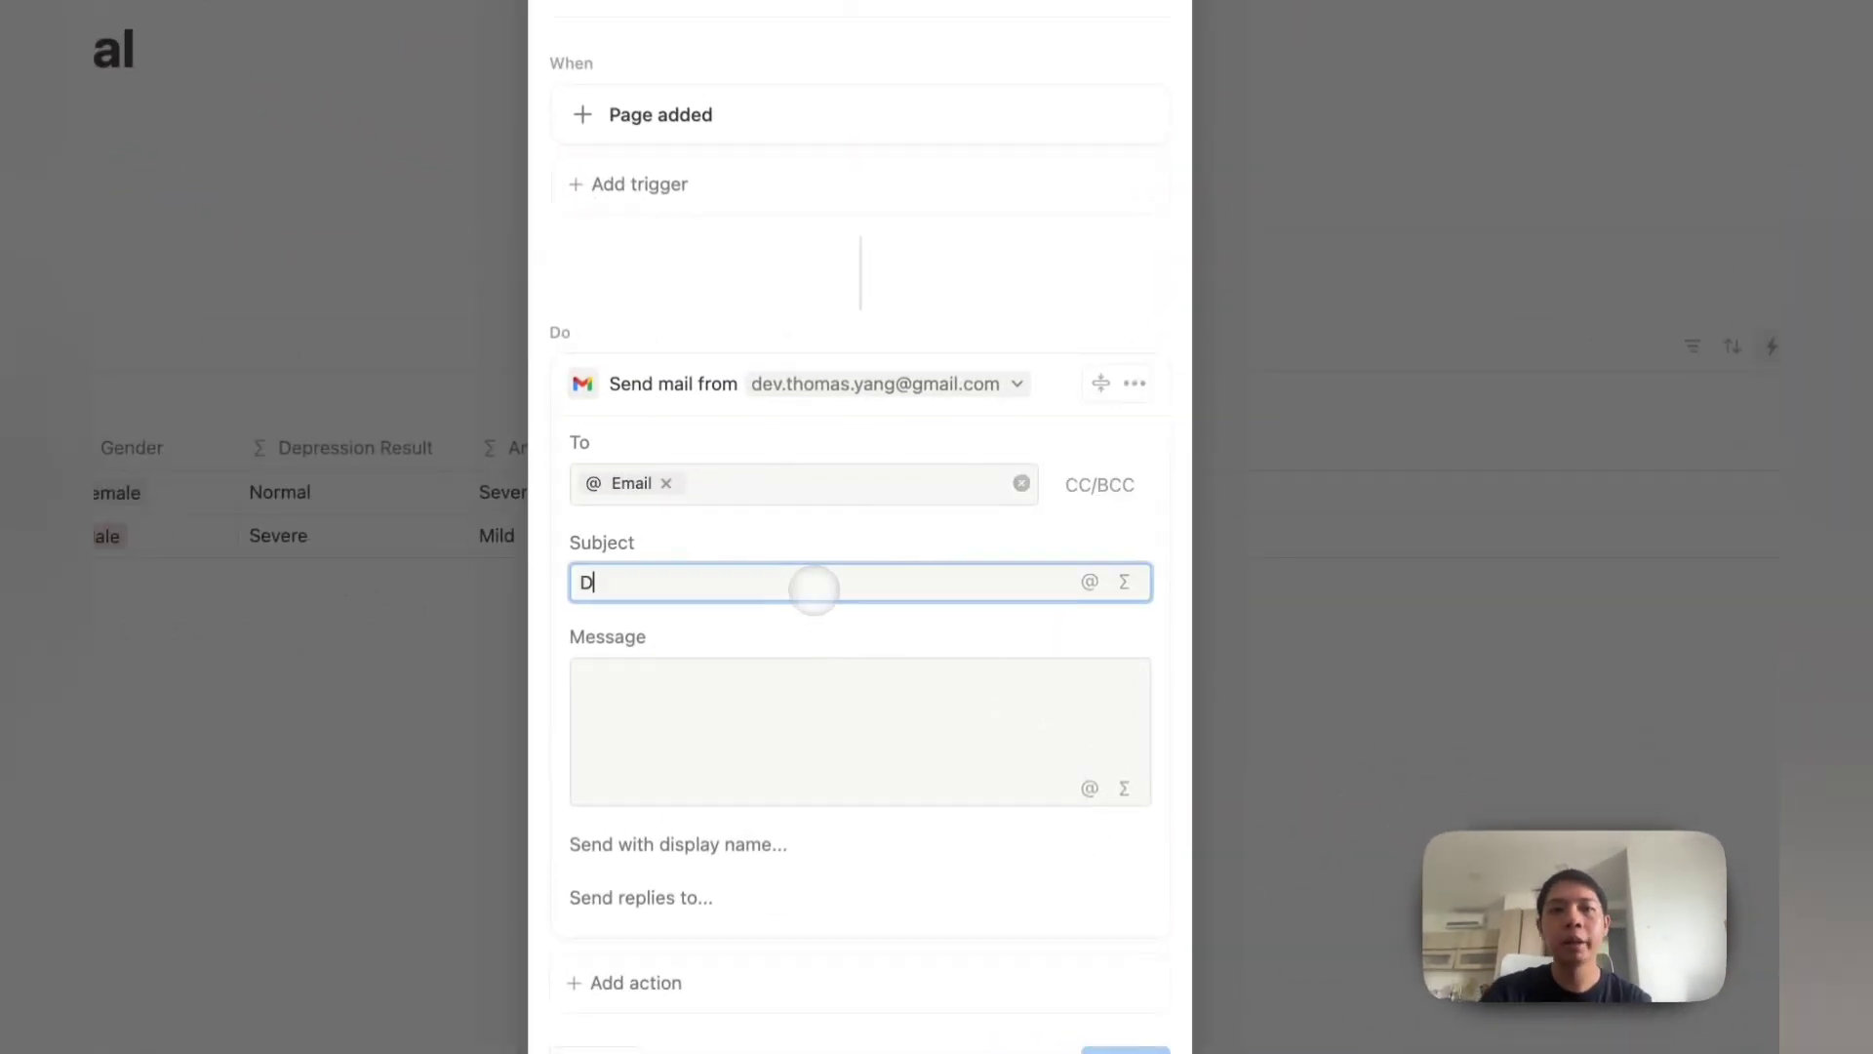
type("ASS")
key("super+a")
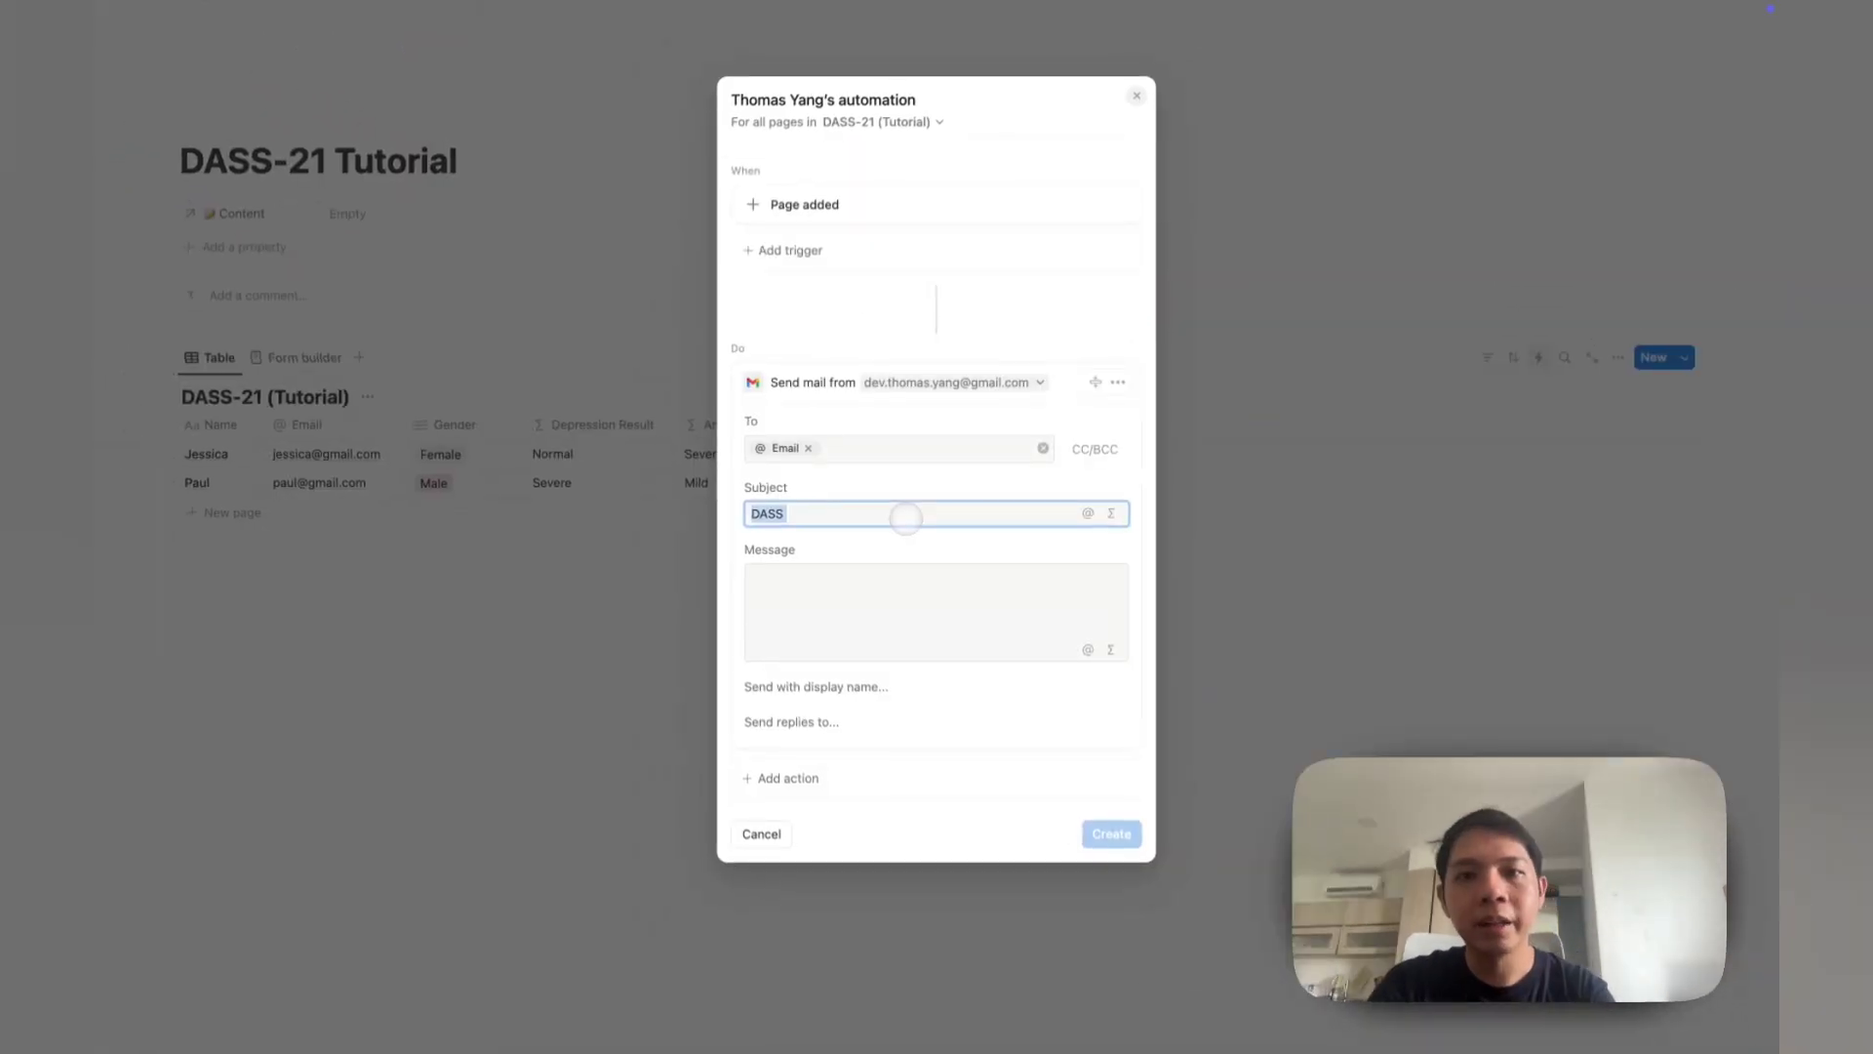
type("@")
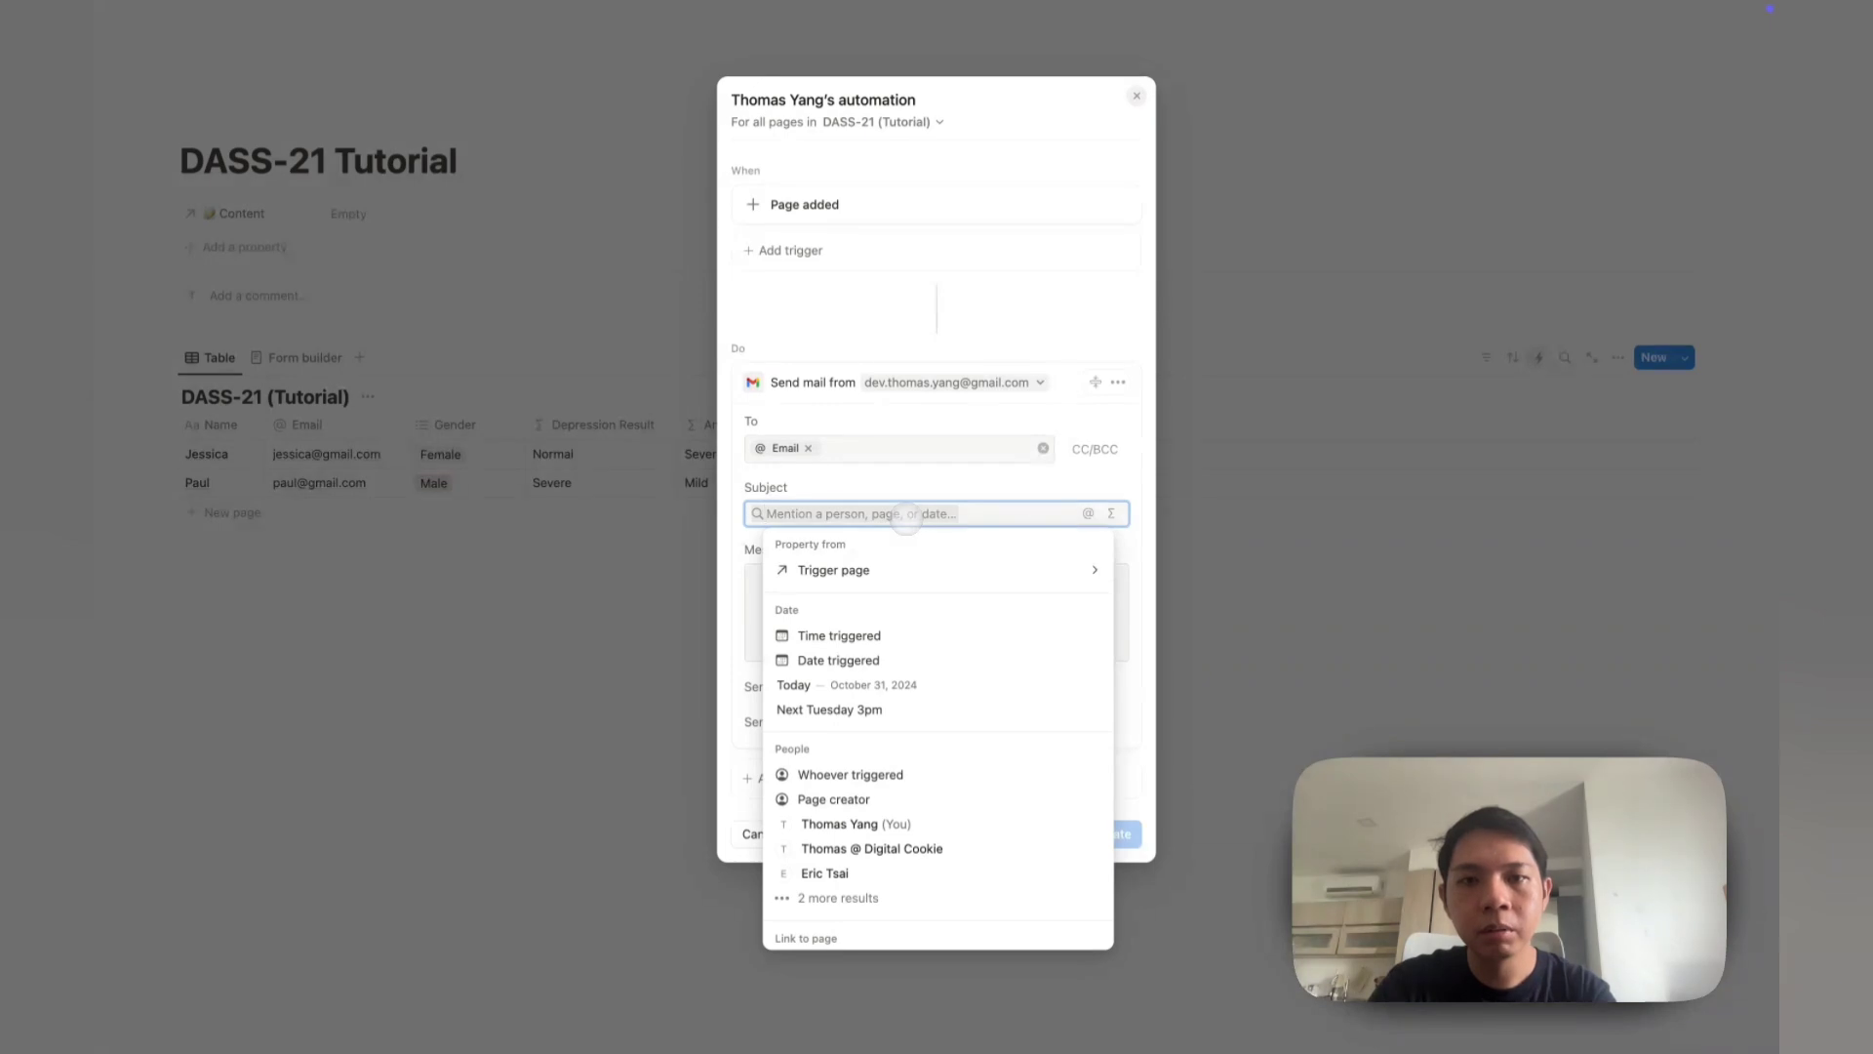
left_click(834, 569)
left_click(872, 766)
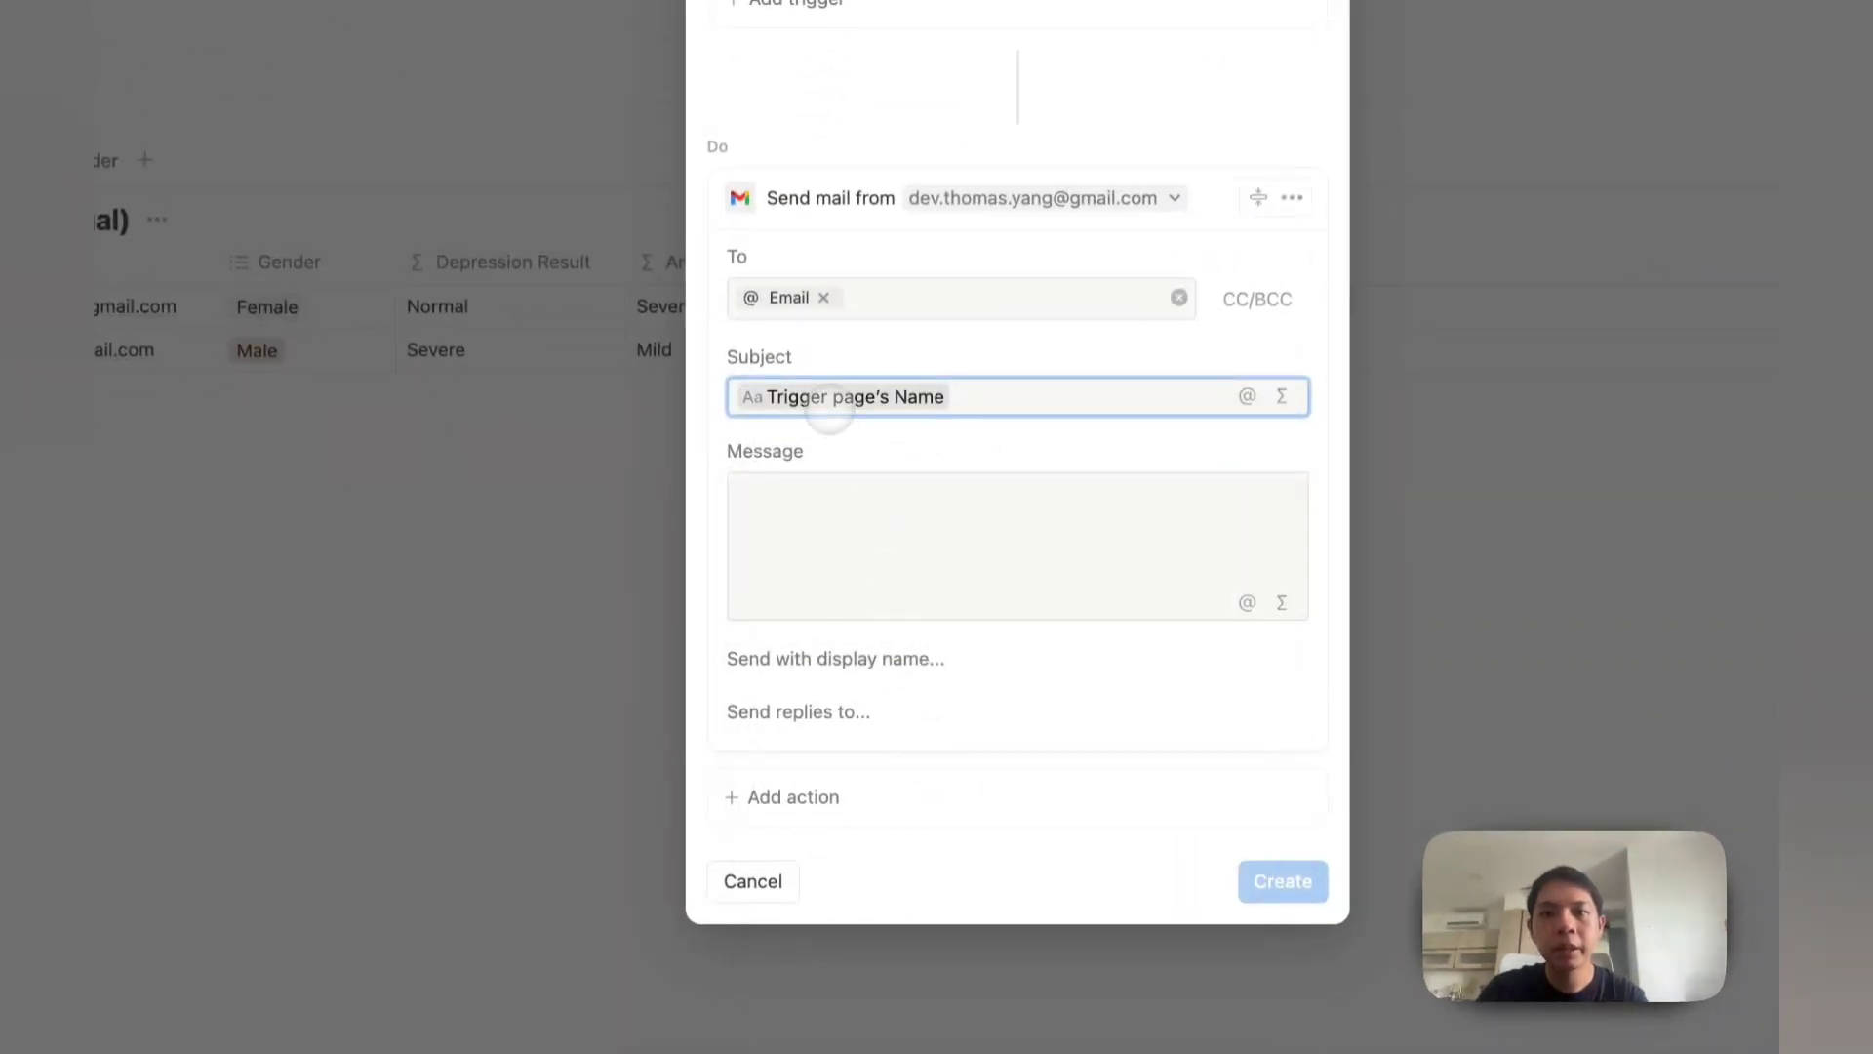
key("BackSpace")
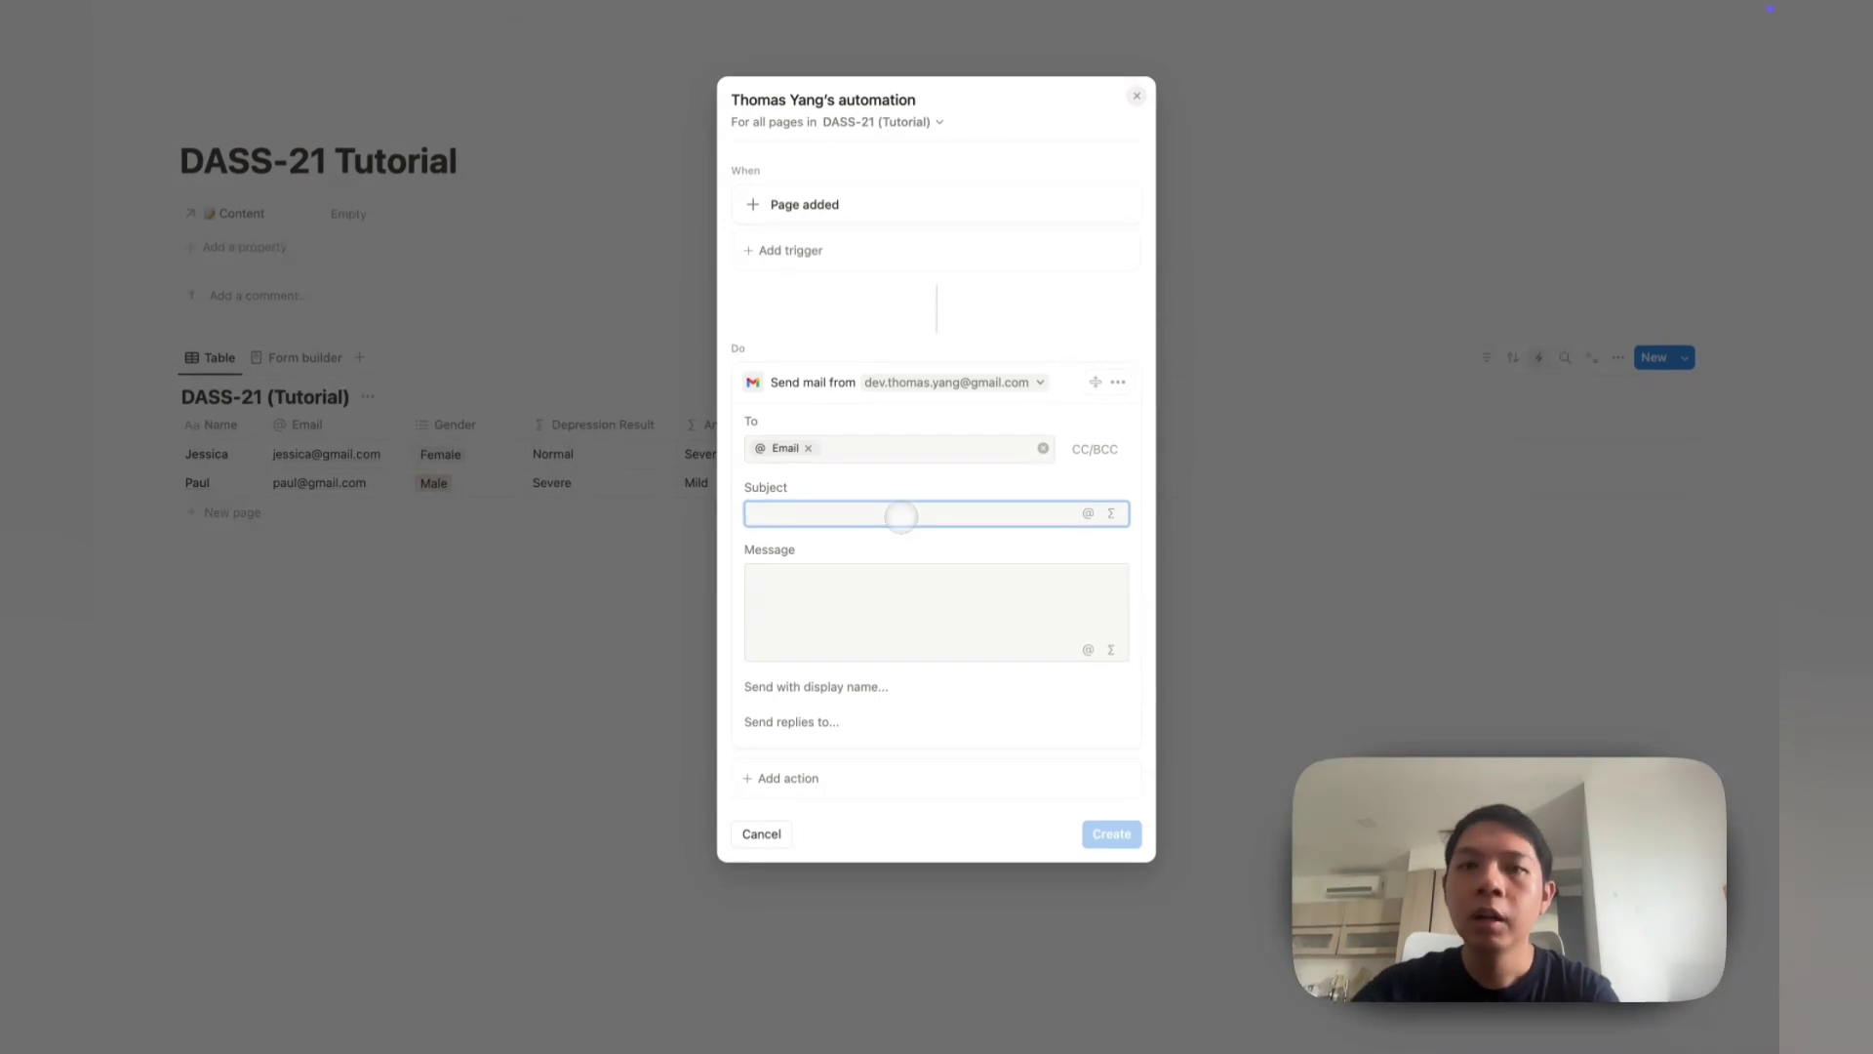
Step: Set the subject to 'DASS-21 Result ()' with the trigger page's Name inside the parentheses
left_click(857, 576)
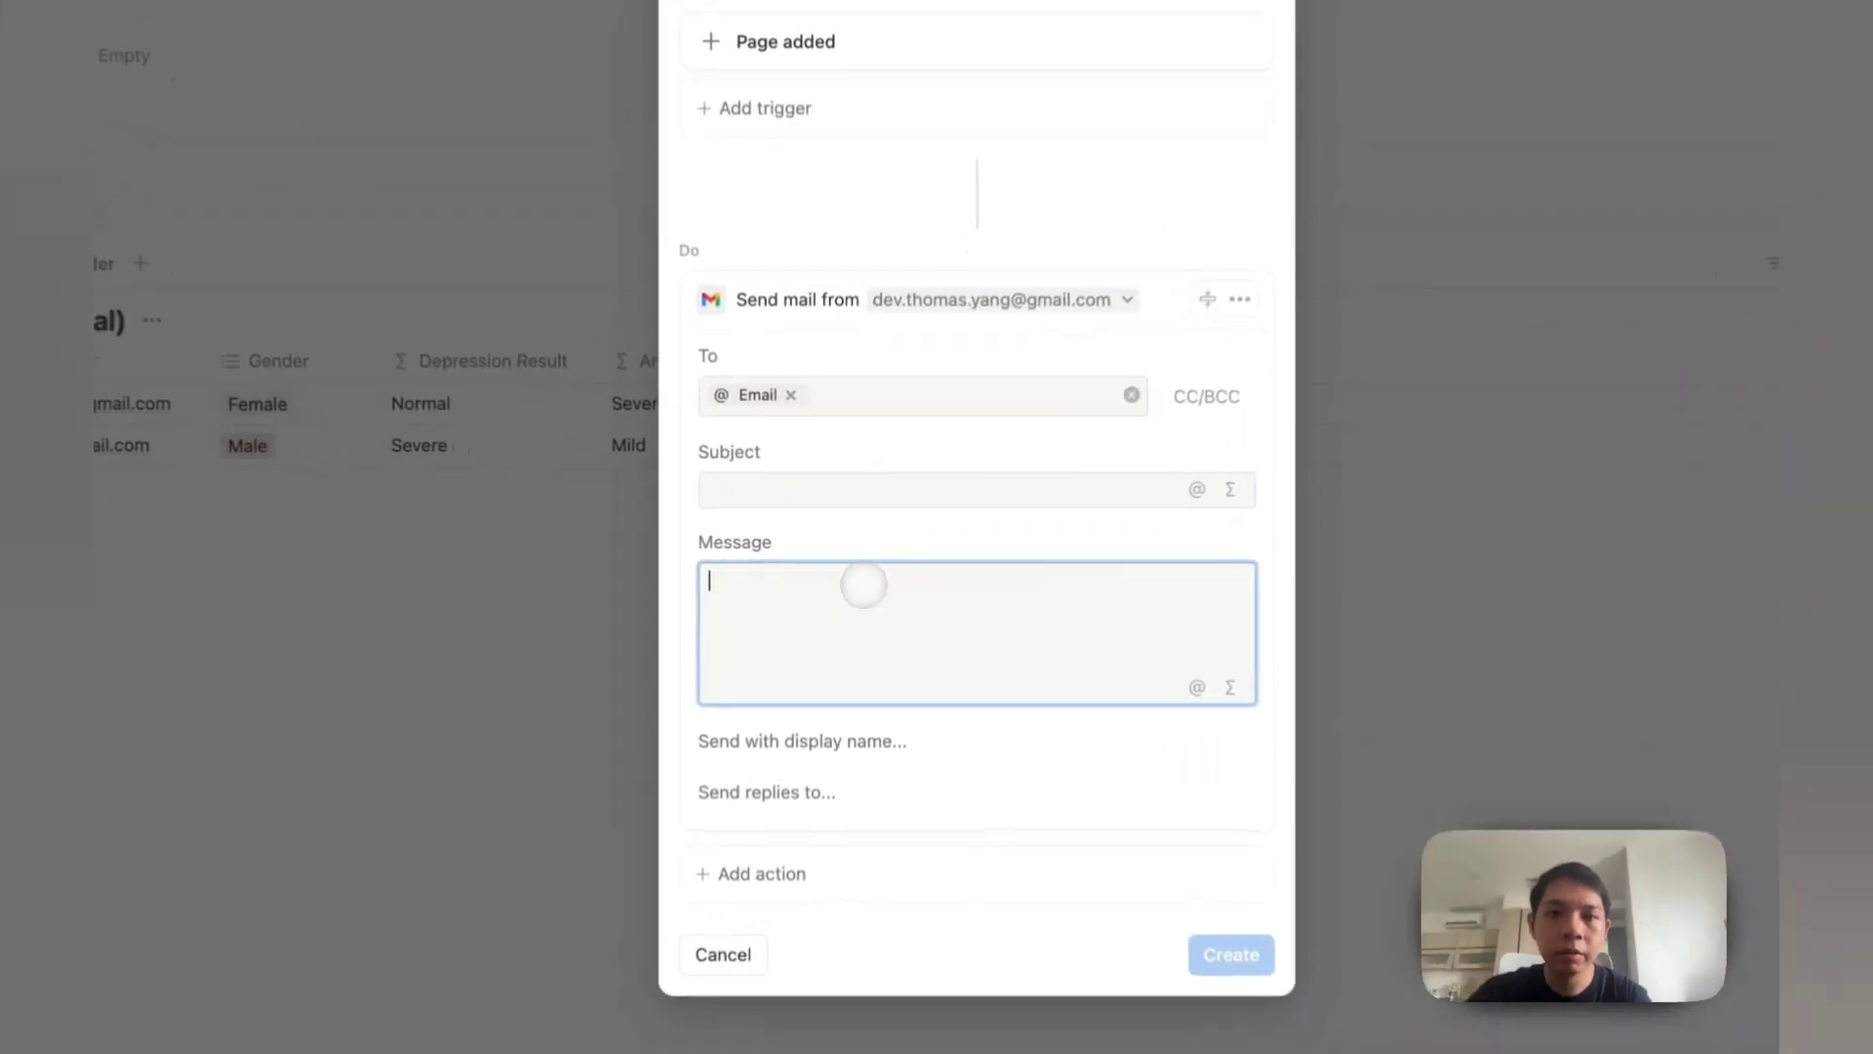
left_click(862, 513)
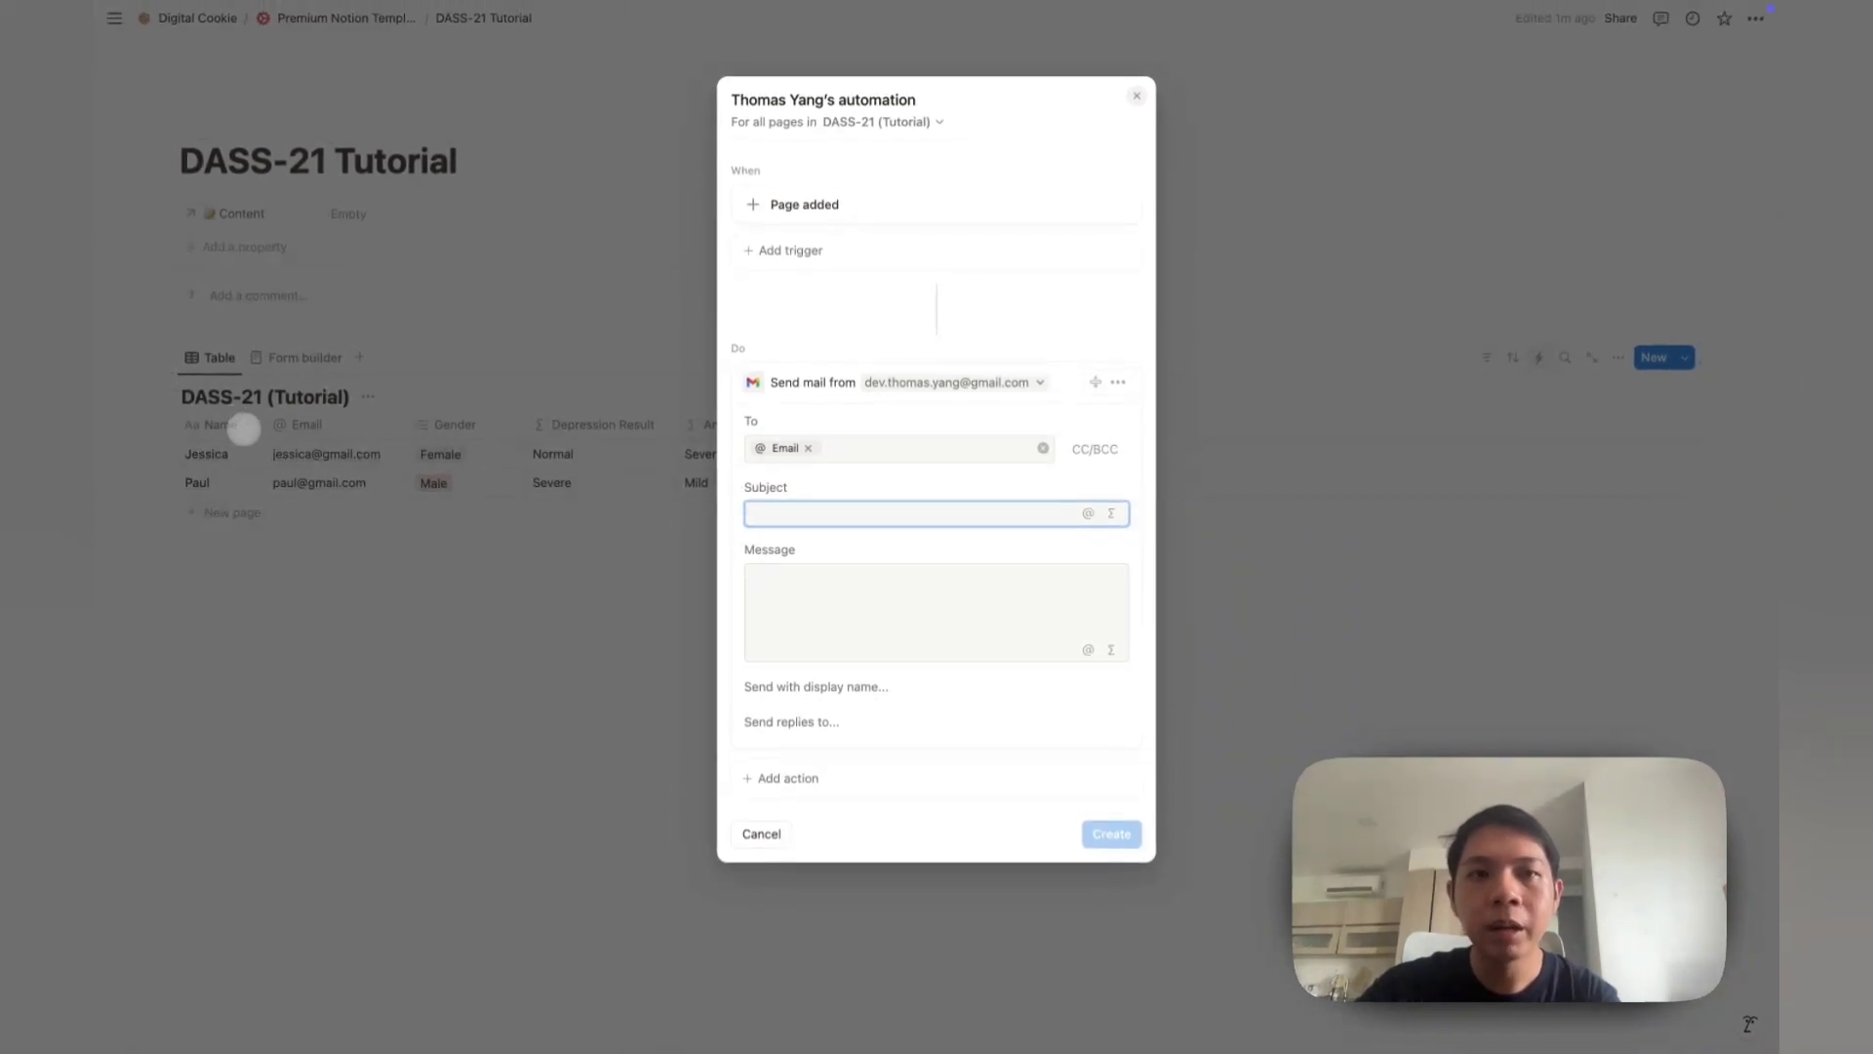
type("DASS-21 Result (")
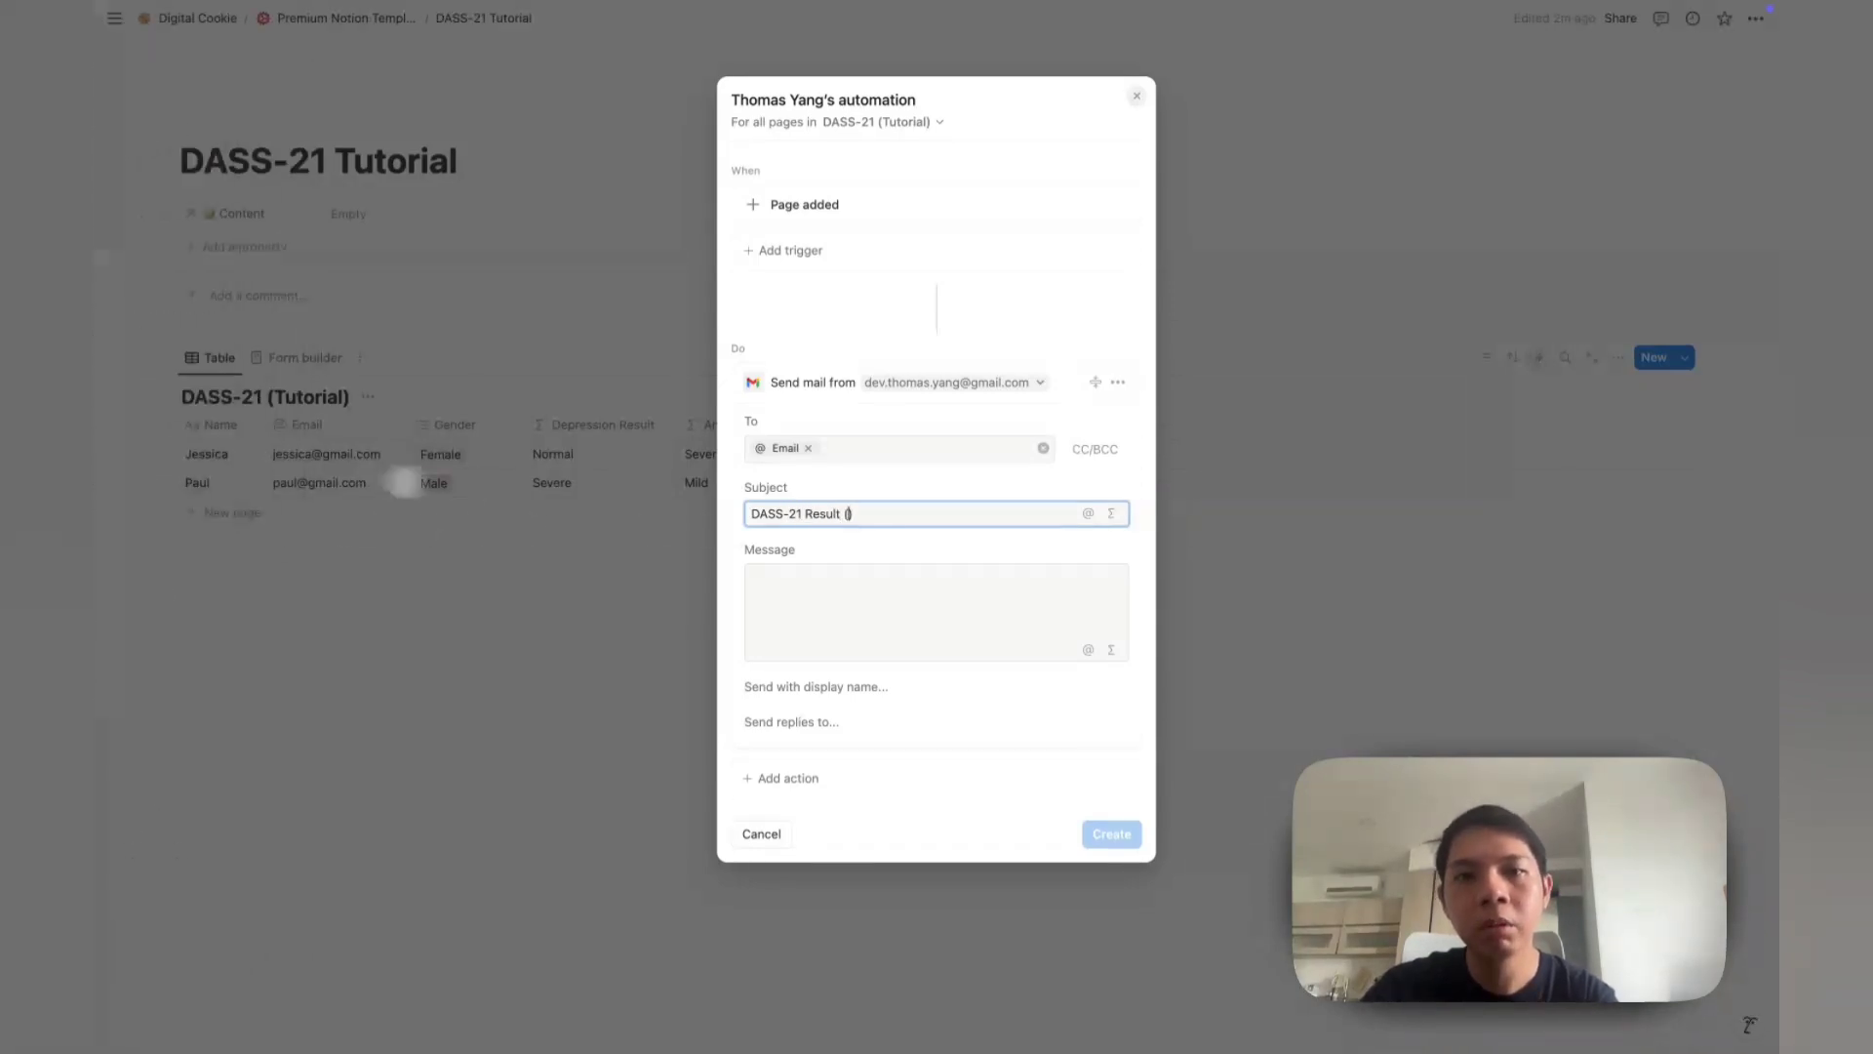
key("Left")
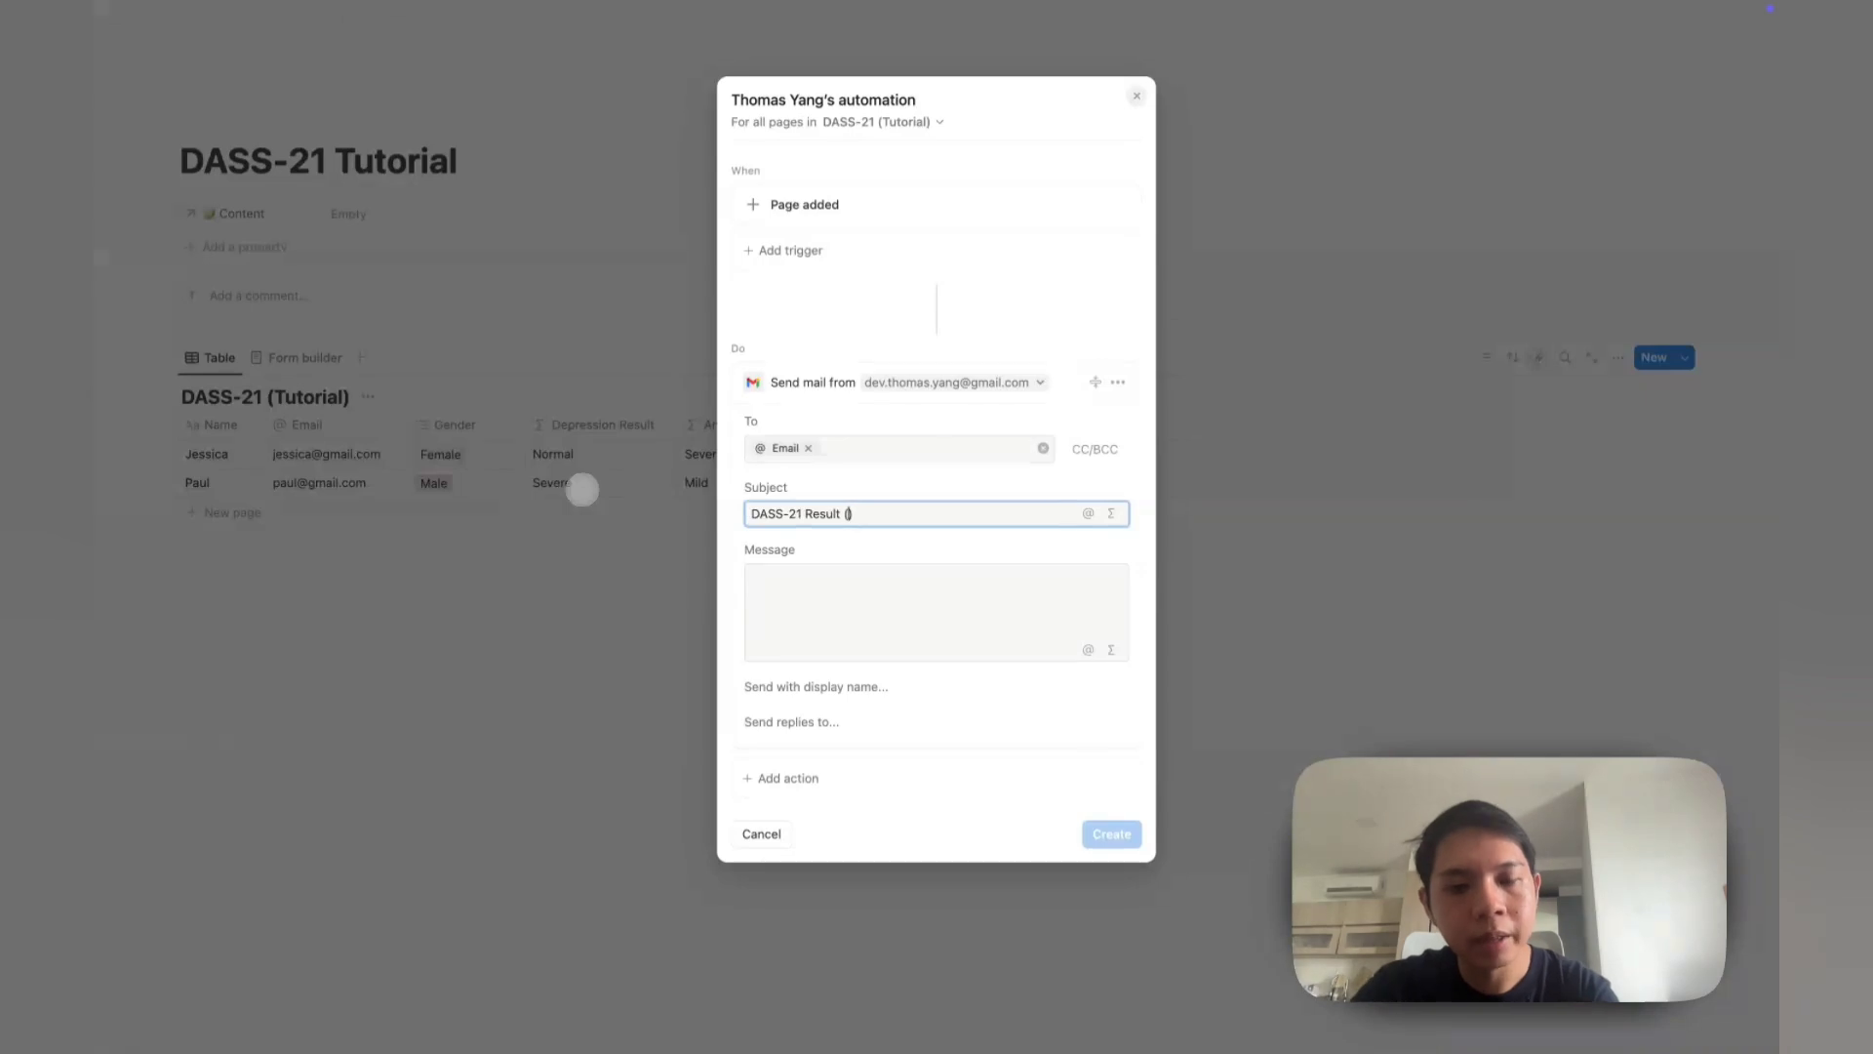
type("@")
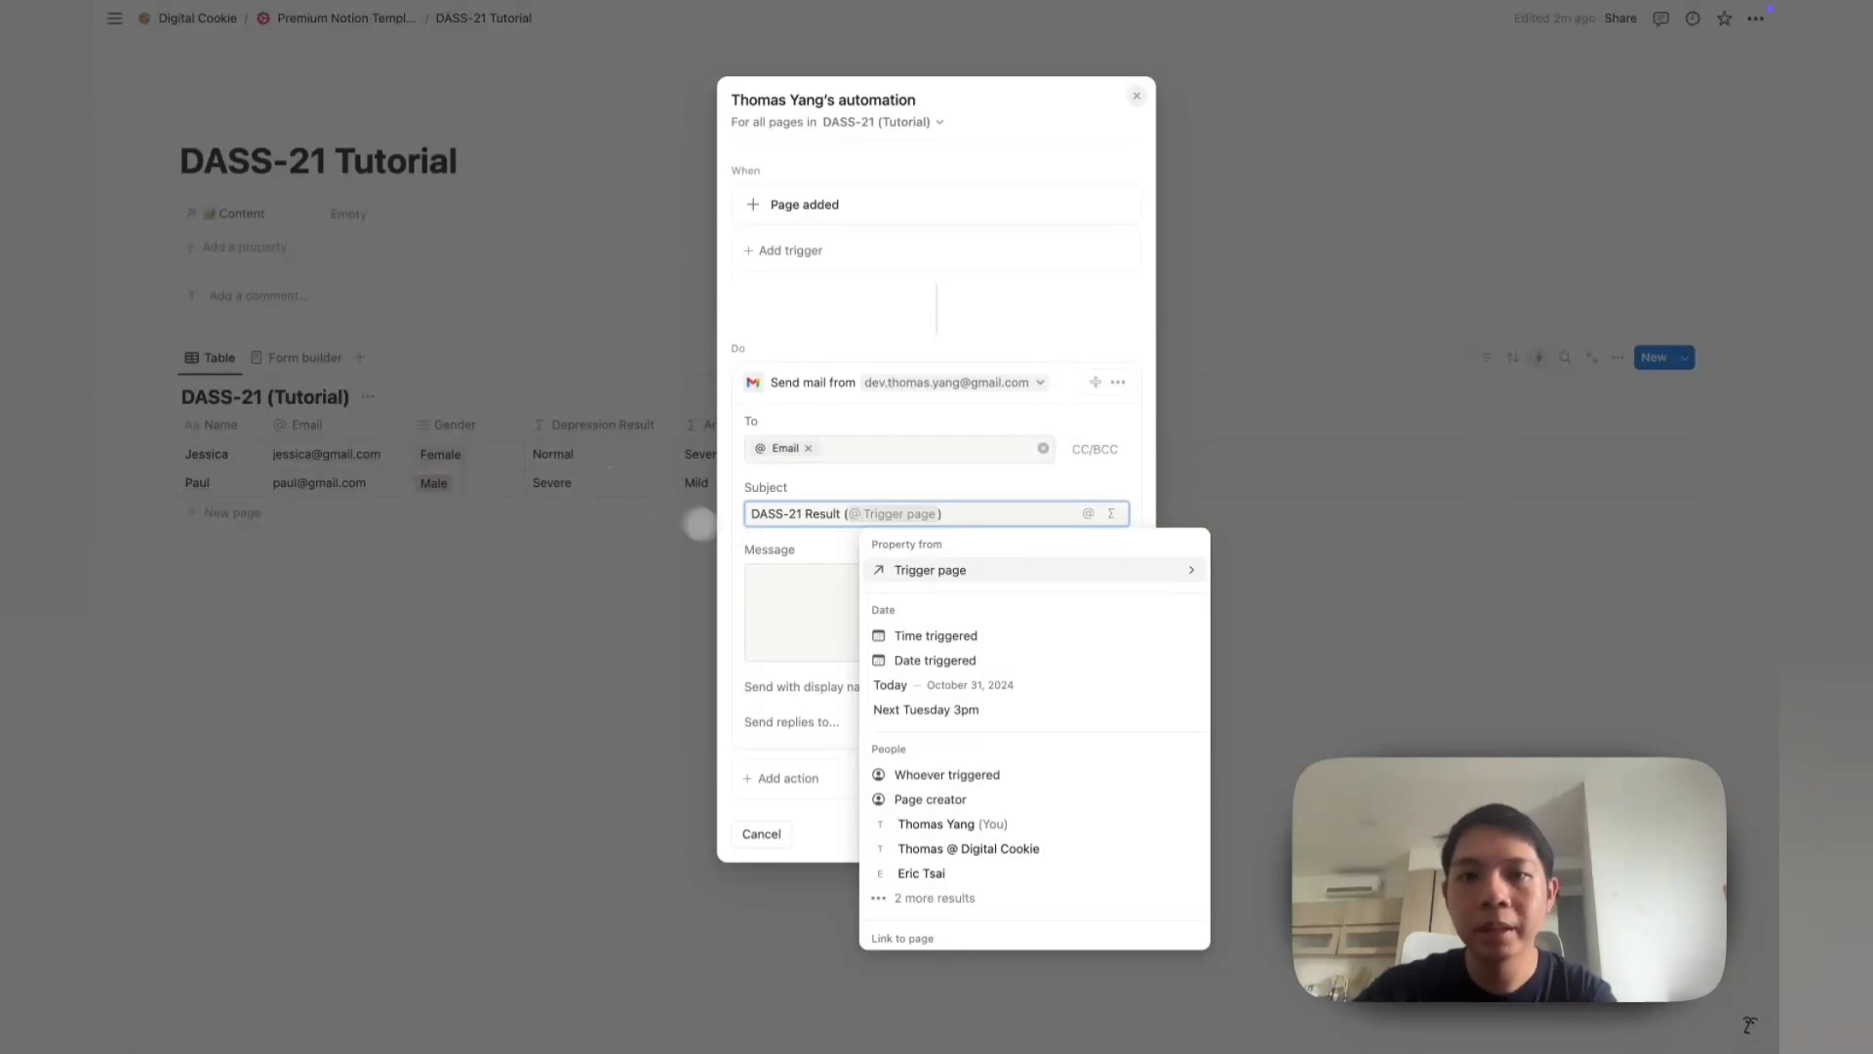
left_click(929, 569)
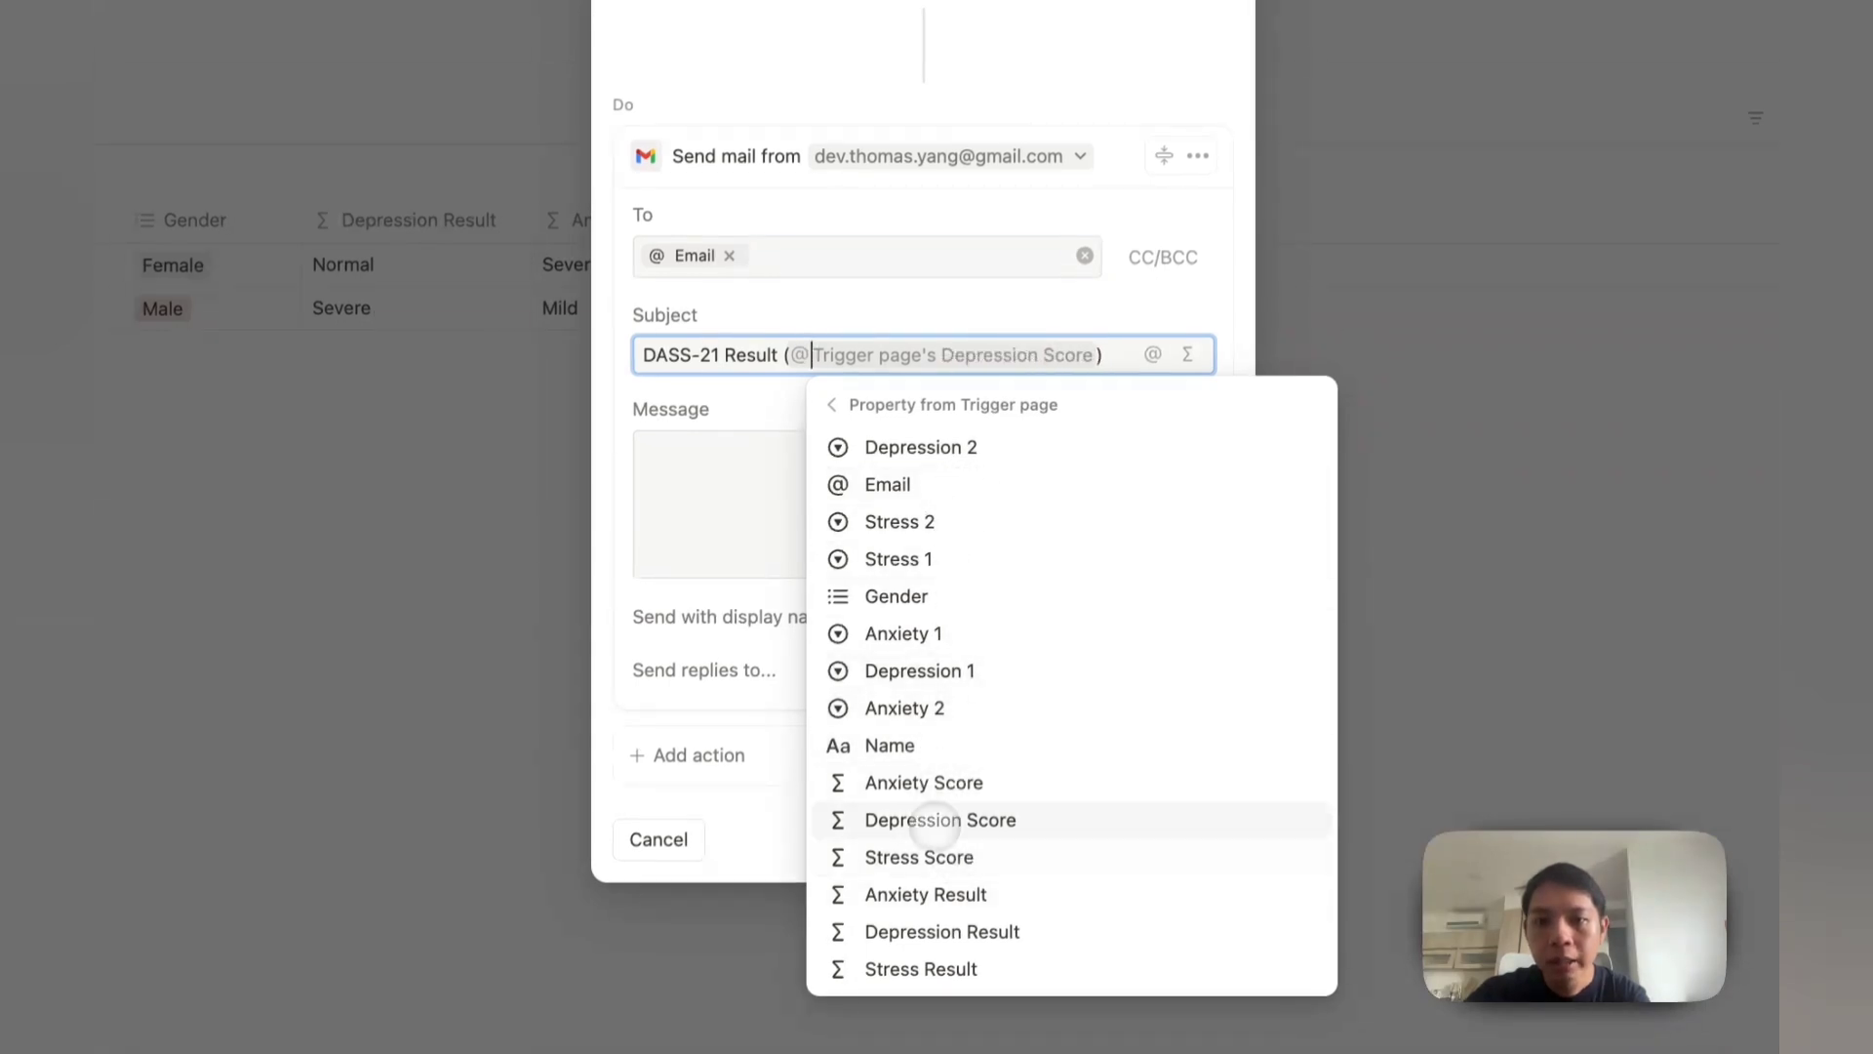
left_click(953, 746)
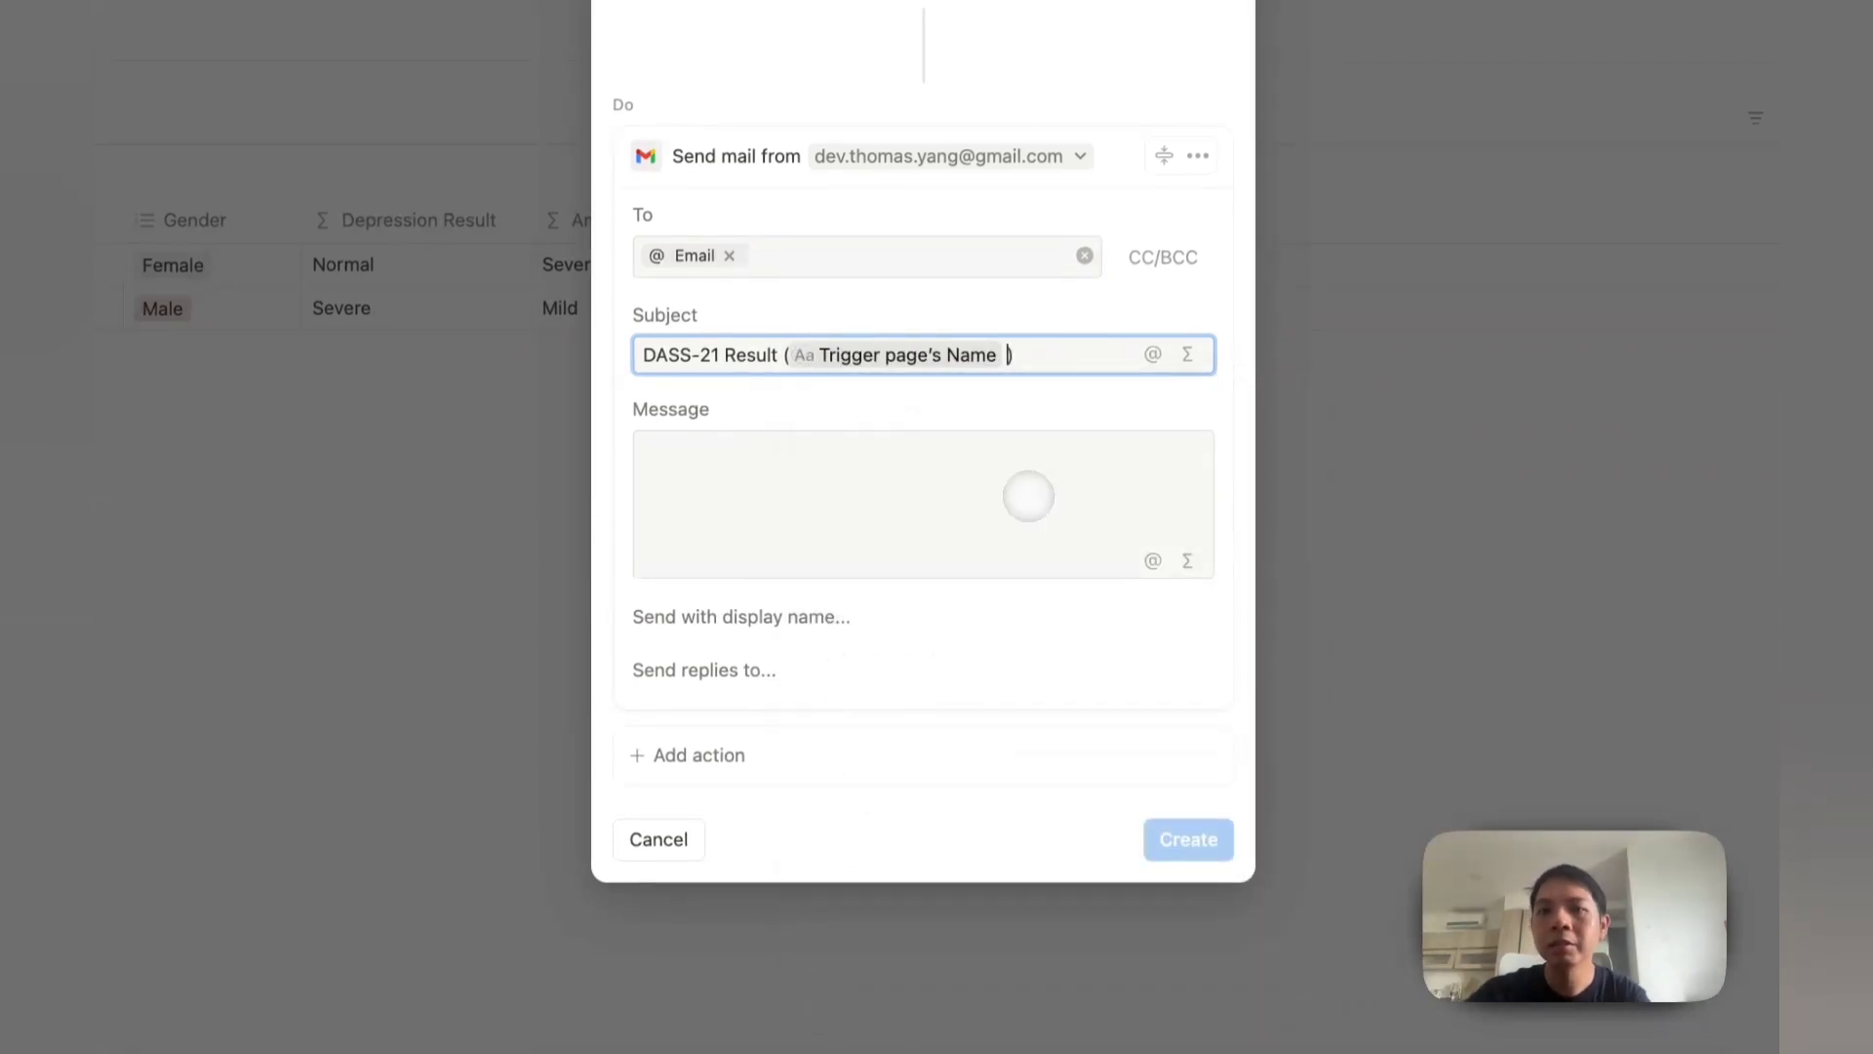
left_click(894, 443)
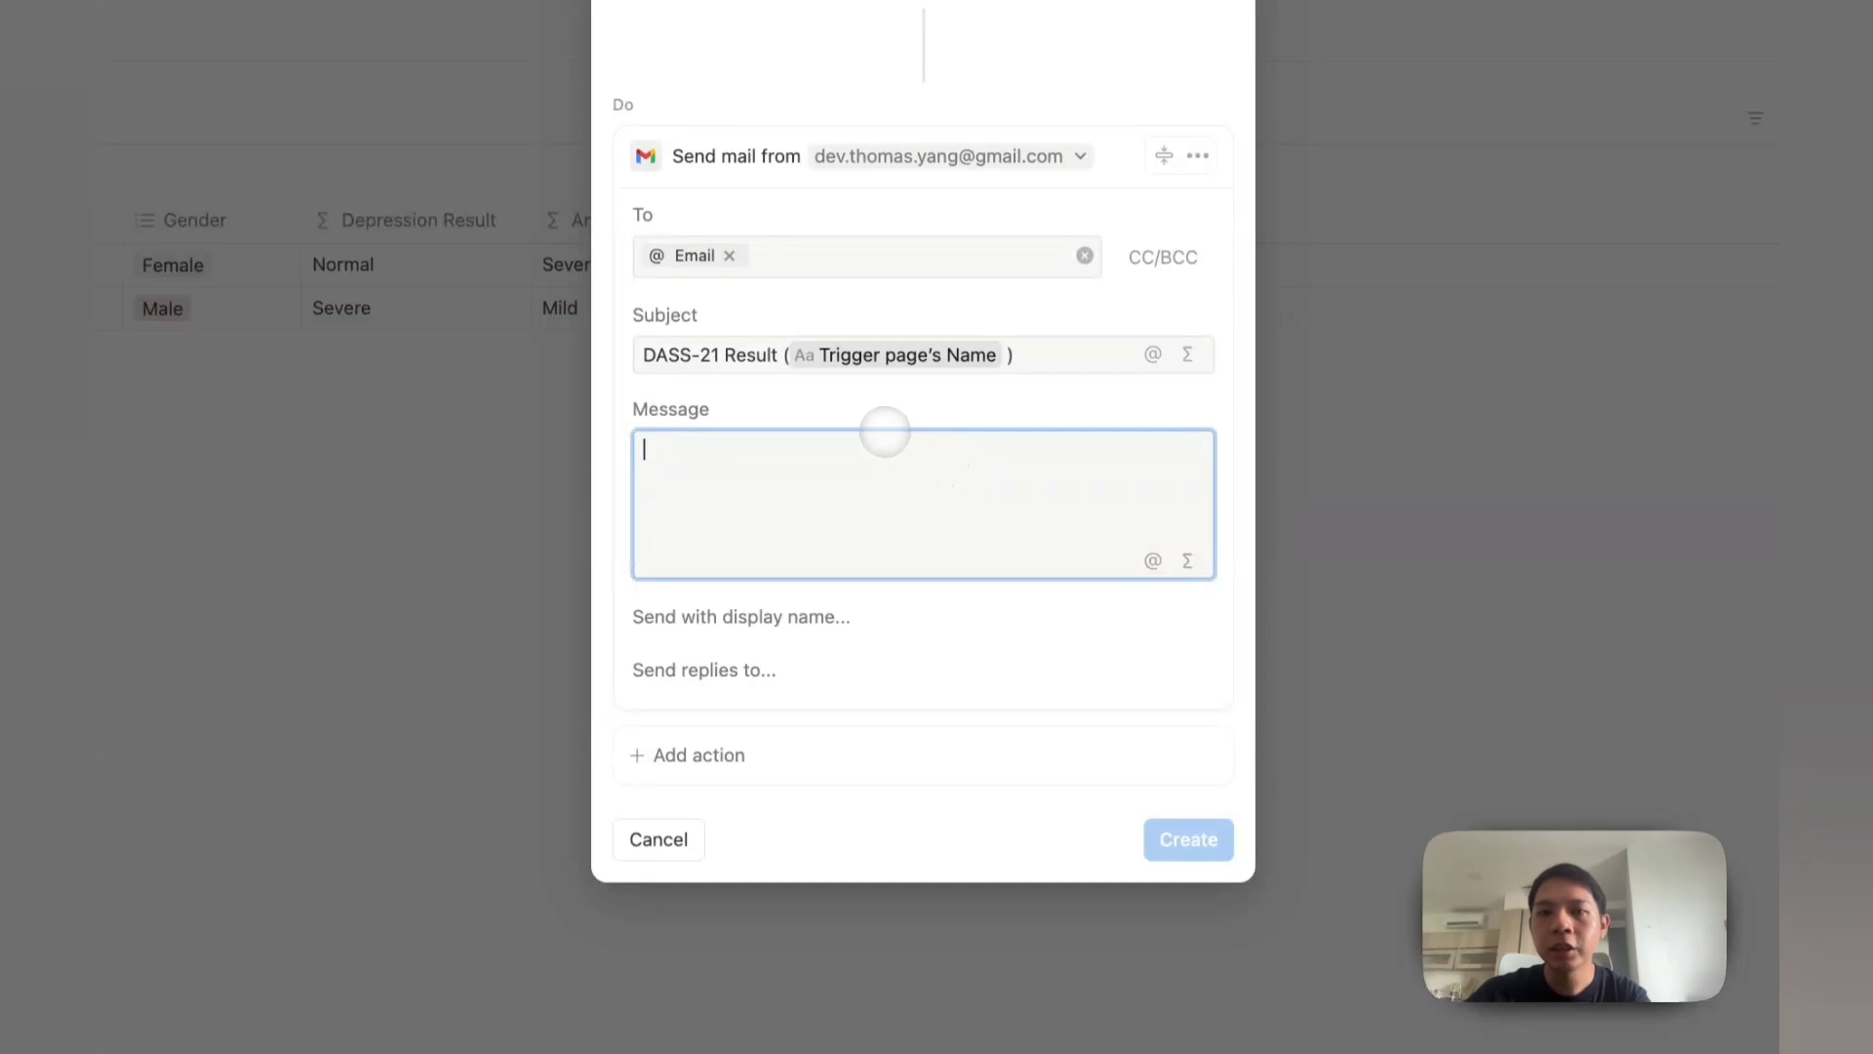
Step: Open the message with 'Dear' plus the trigger page's Name and 'Here is your DASS results:'
type("De")
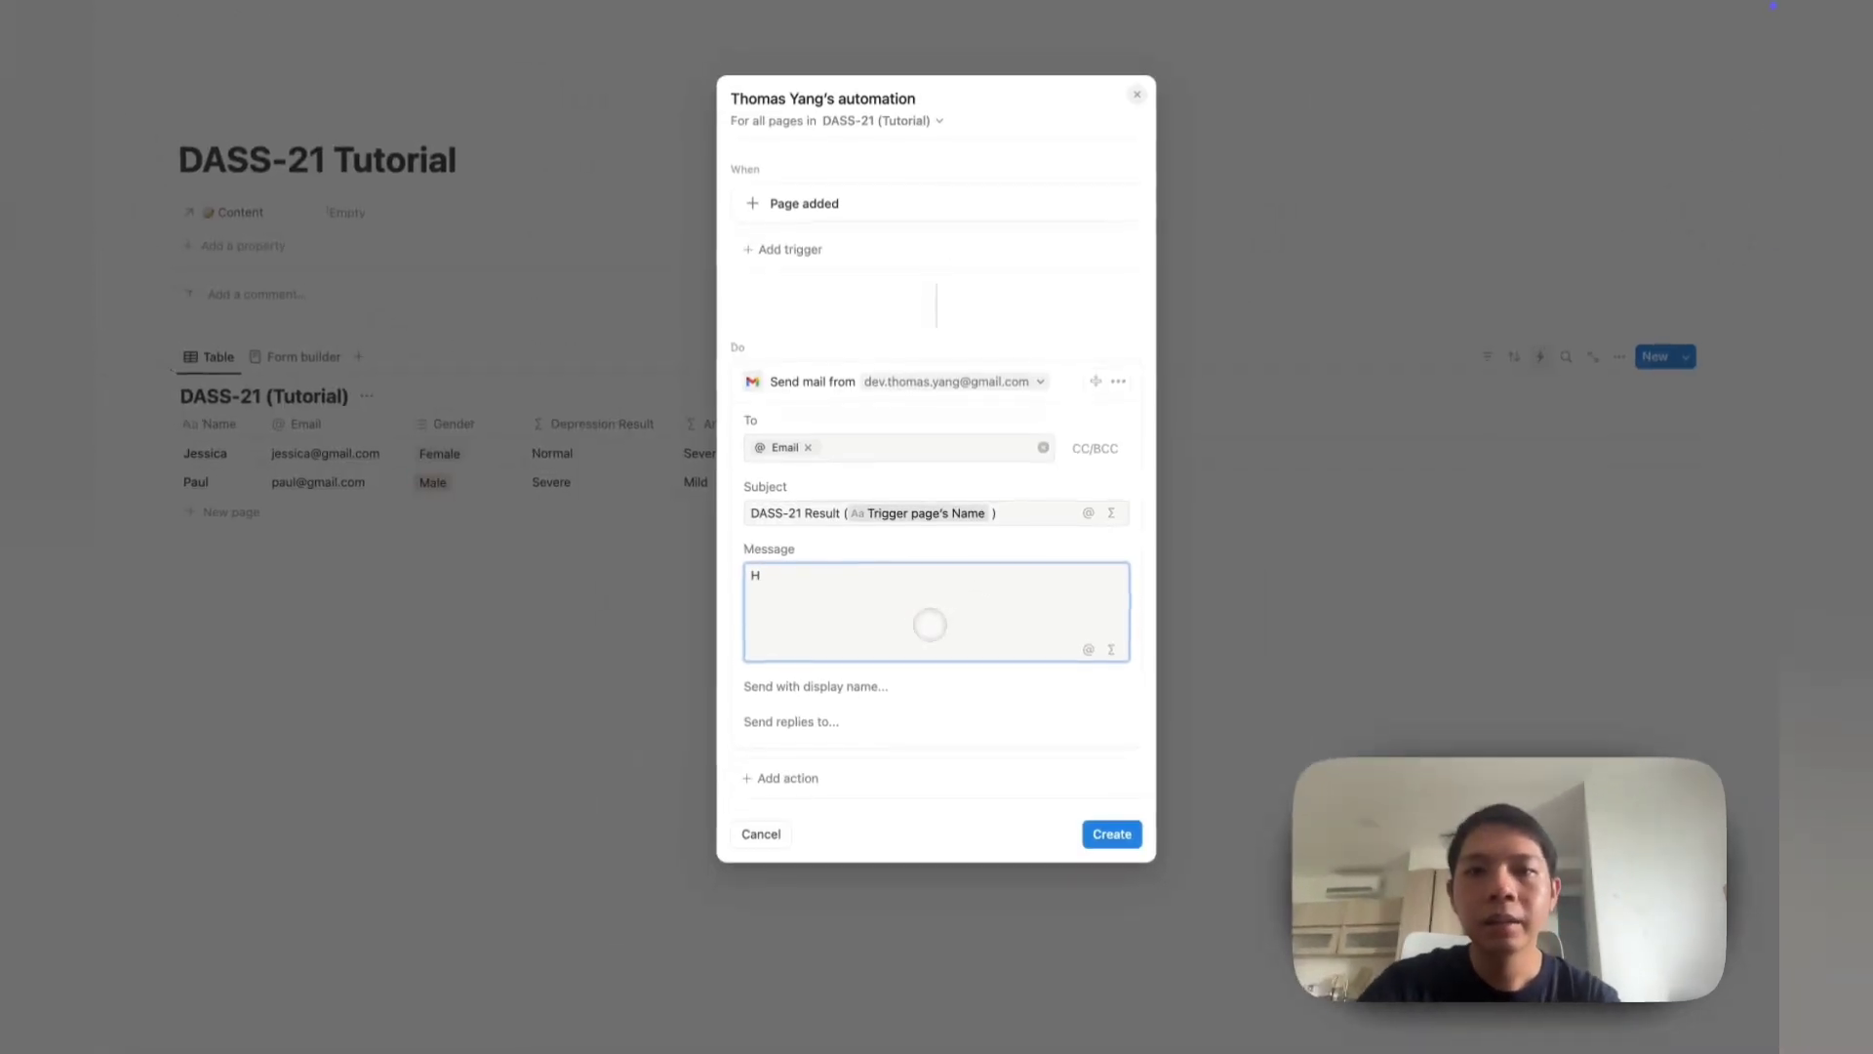
type("ar @")
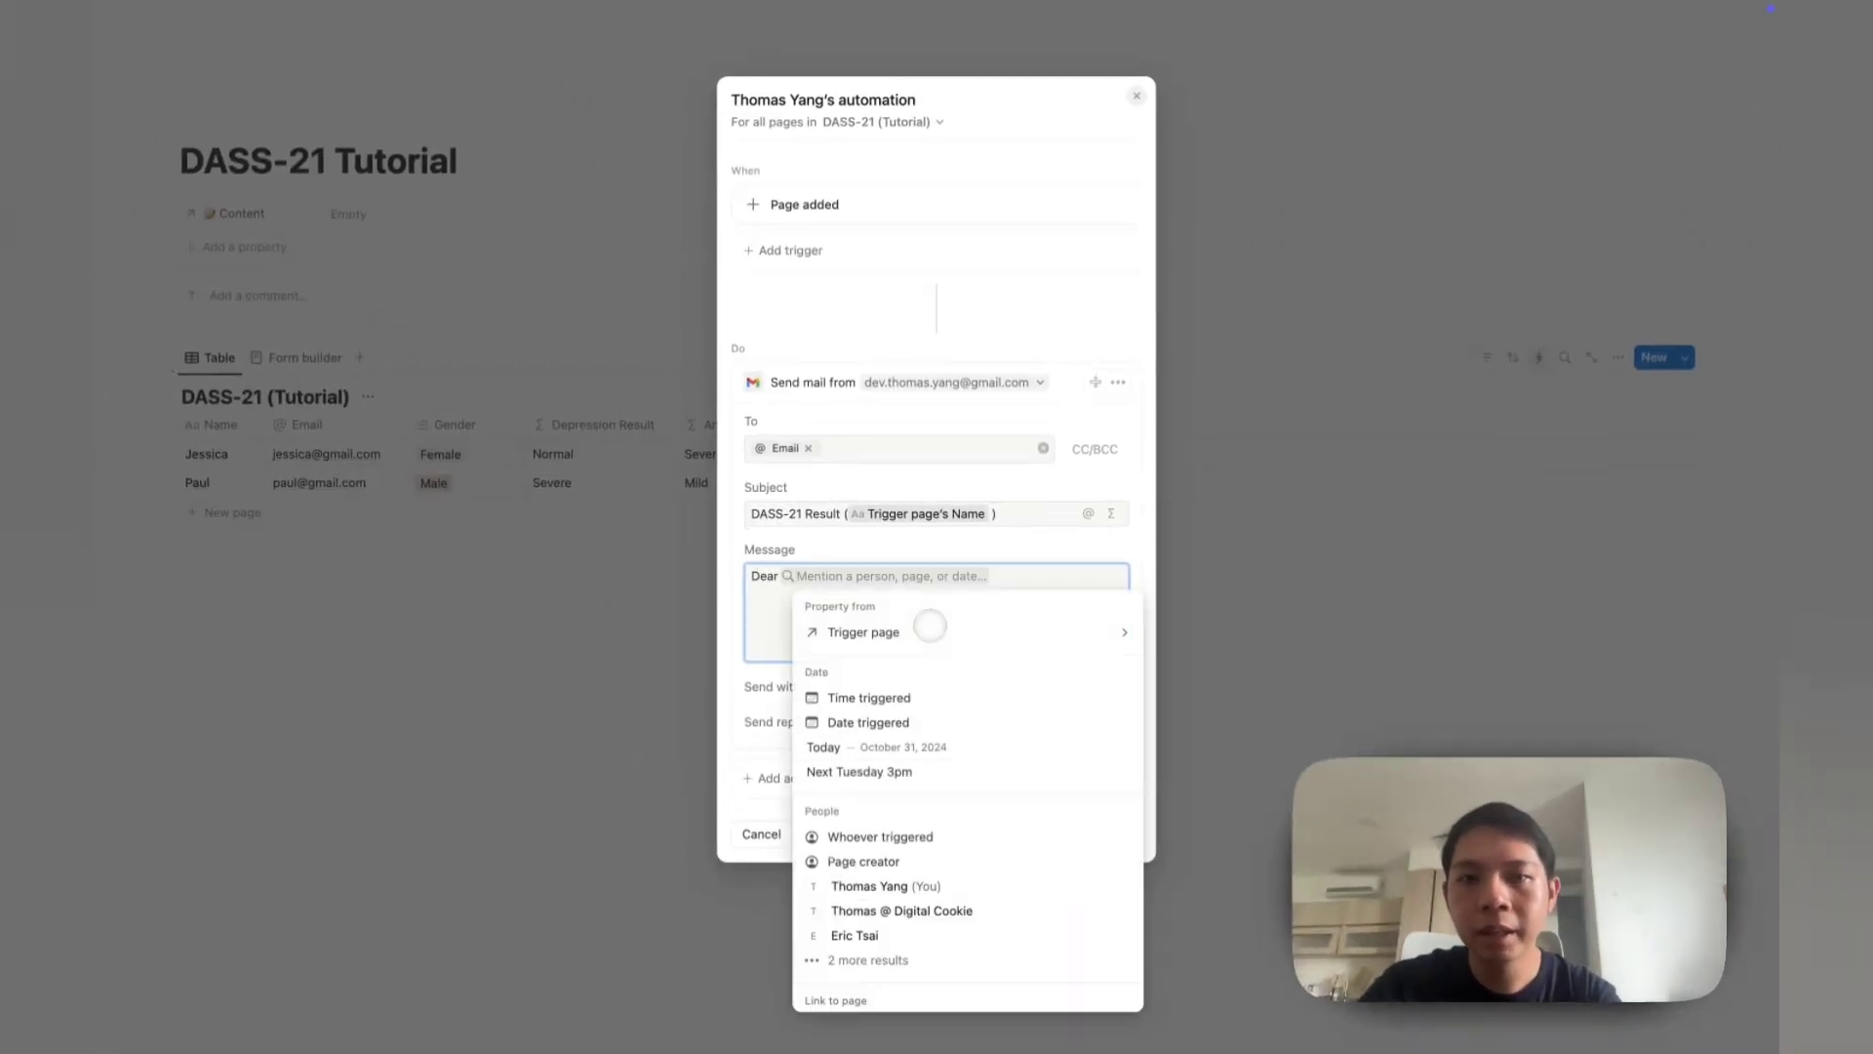
left_click(883, 630)
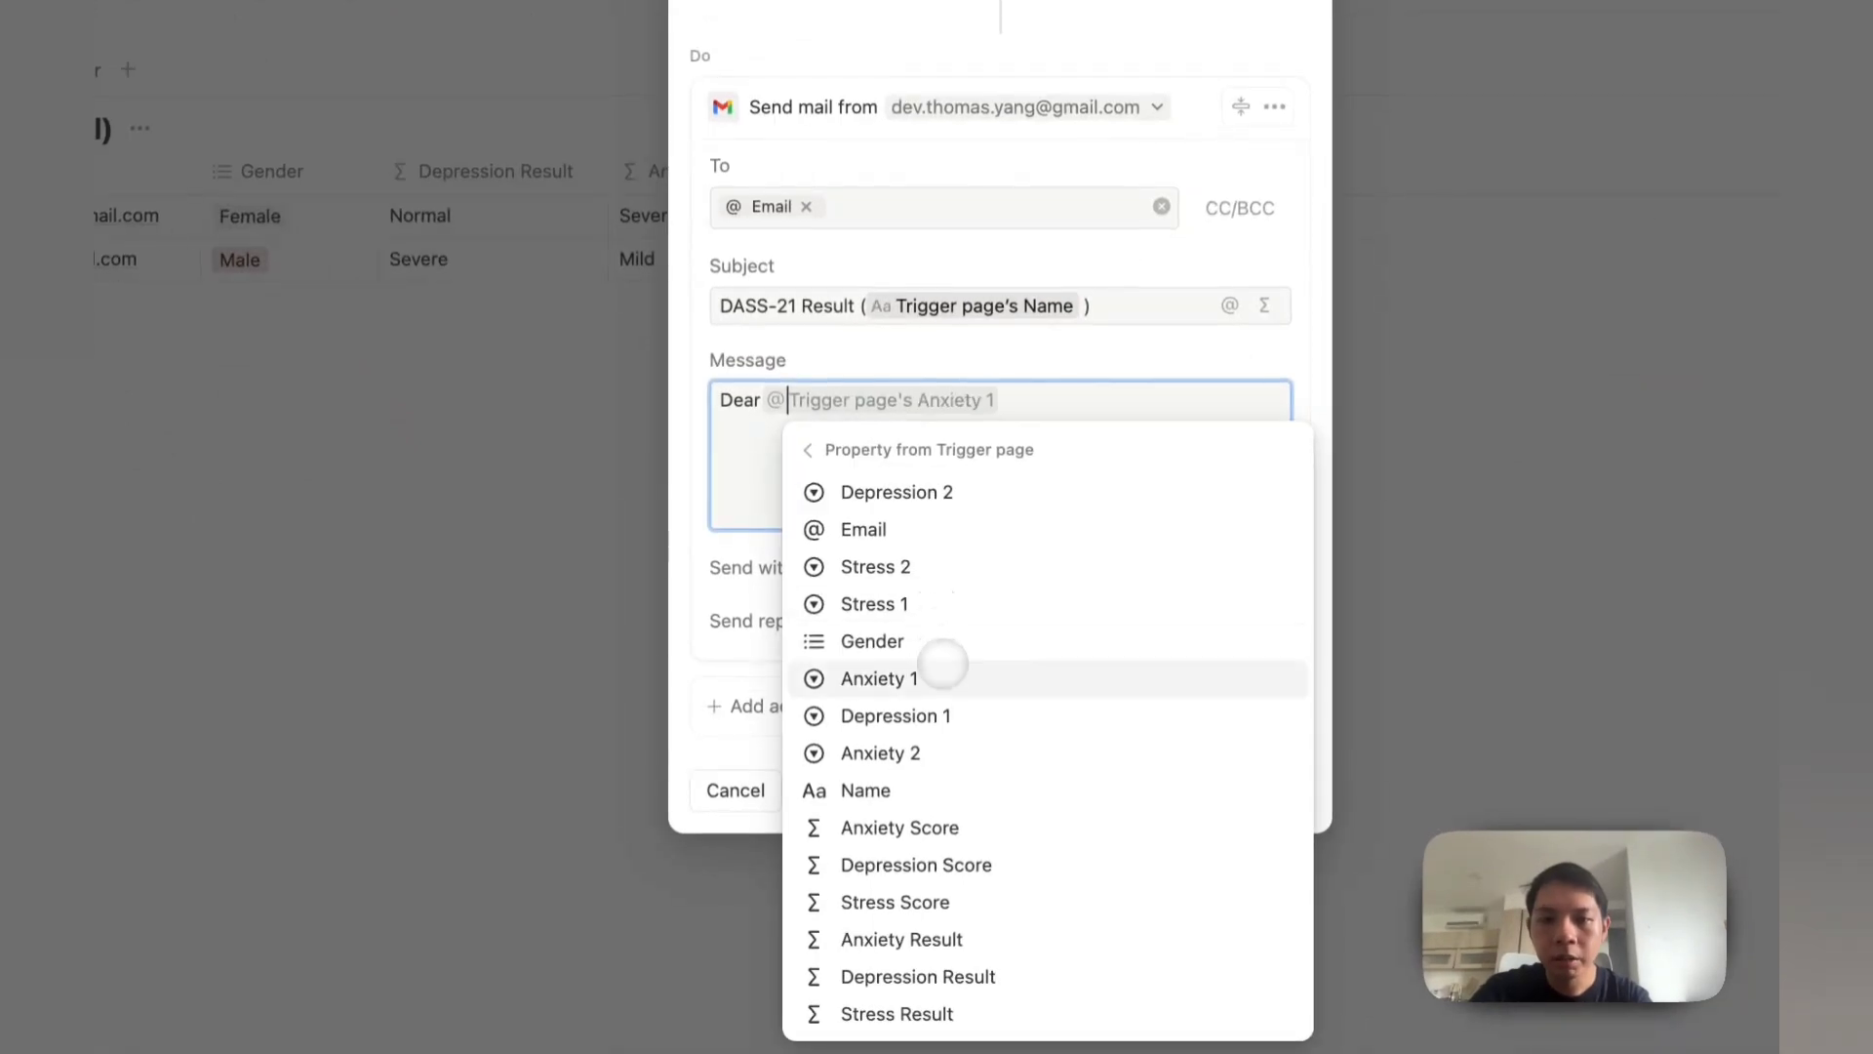
left_click(906, 786)
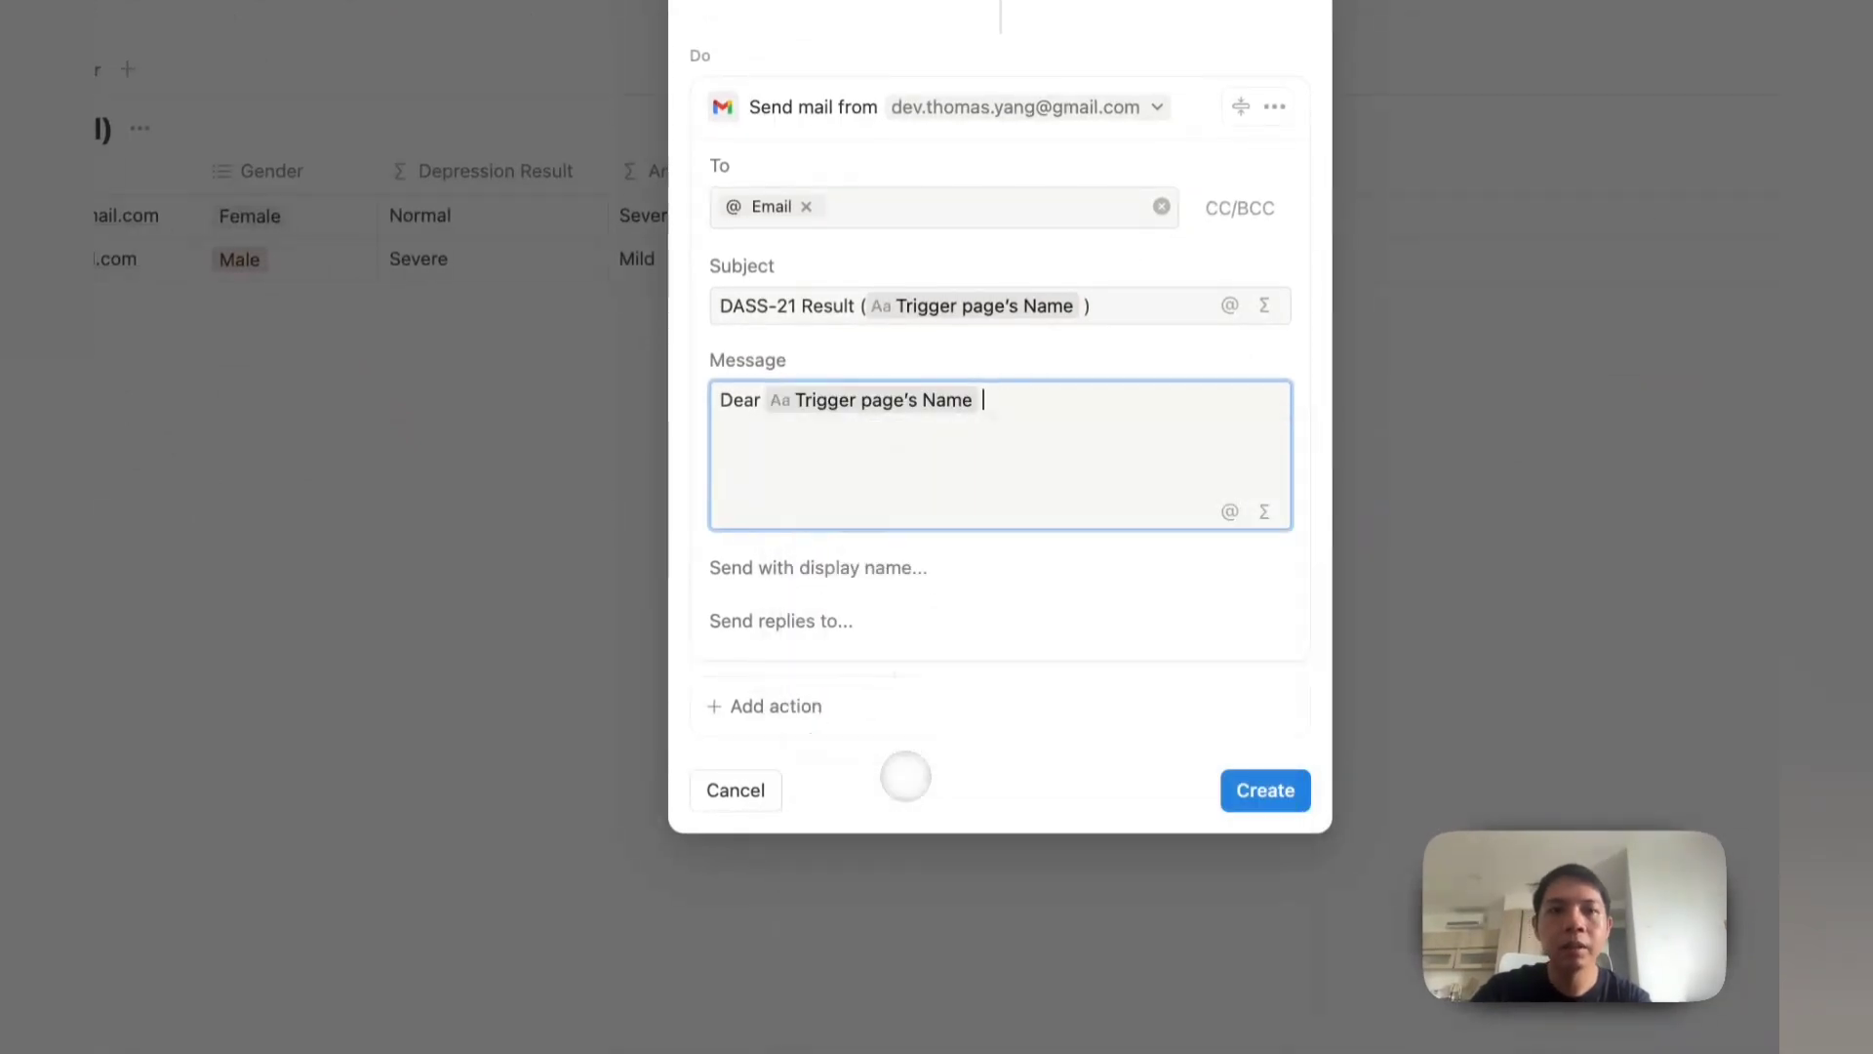
type("Here is your DAS")
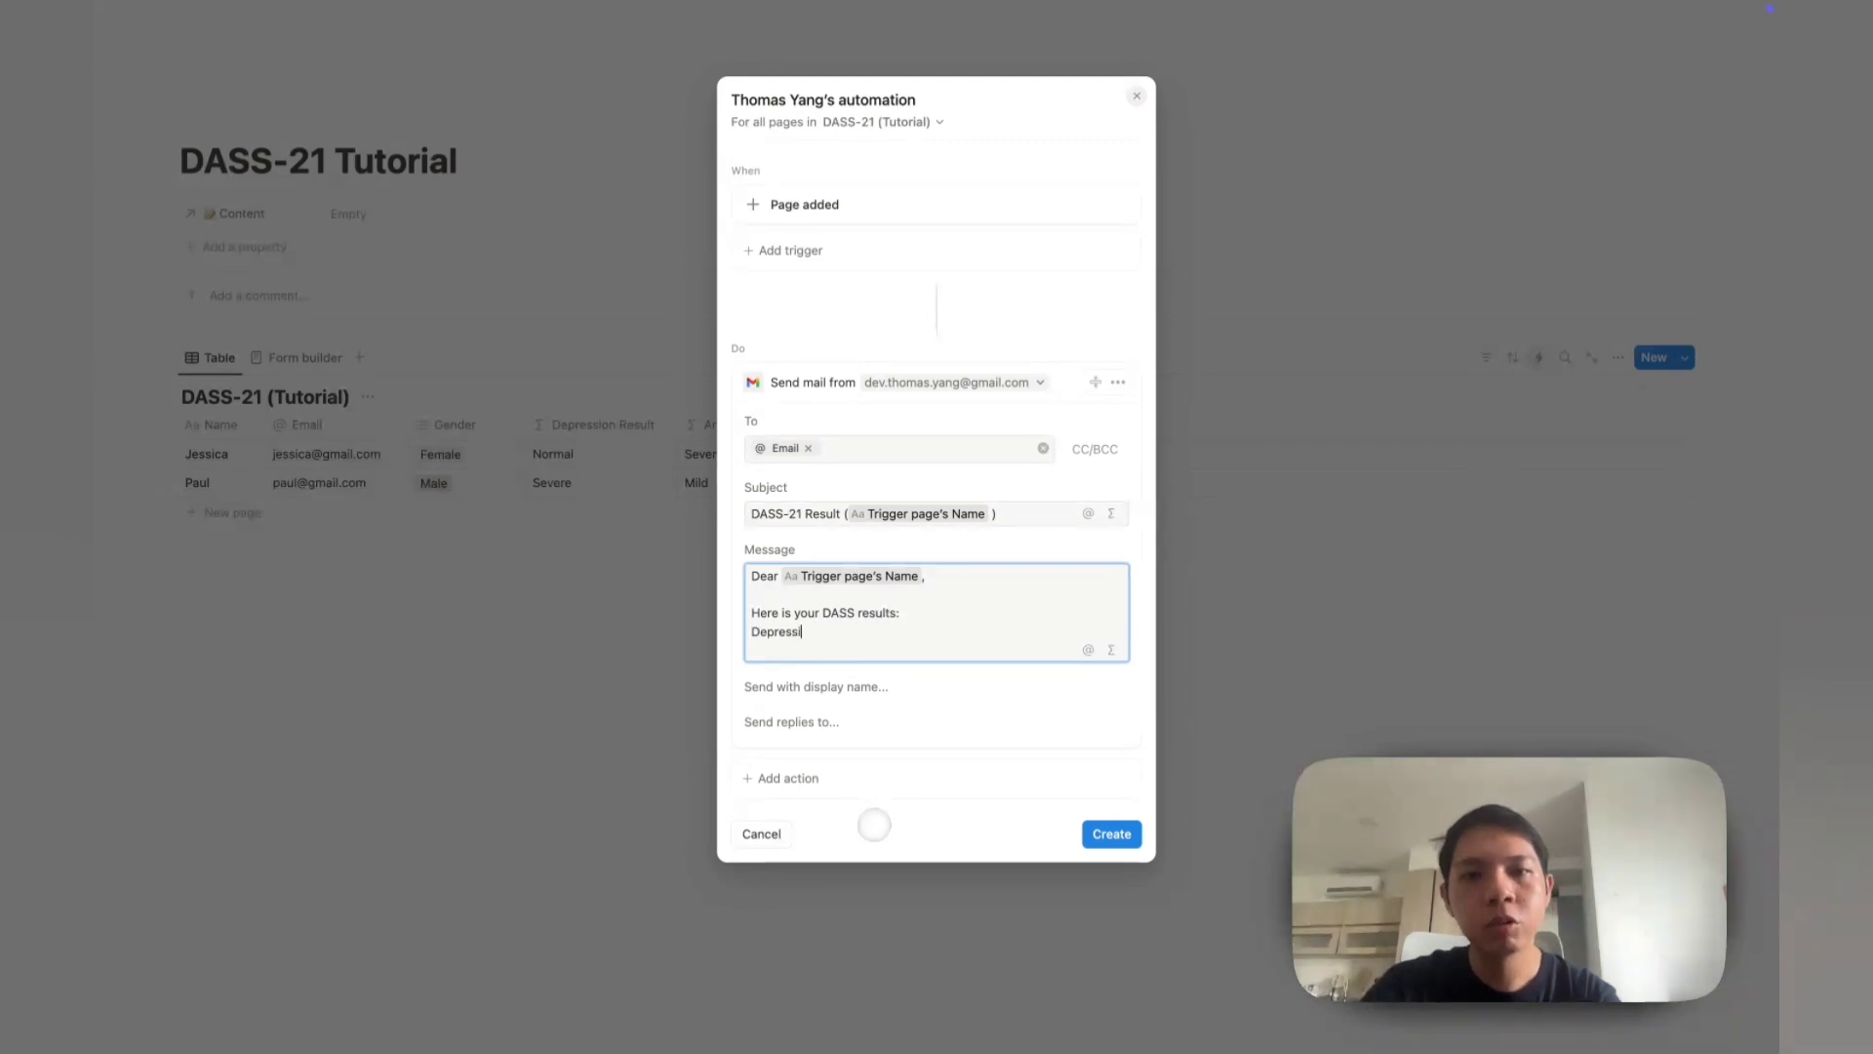
type("S results:")
Step: Add Depression, Anxiety and Stress result lines and sign off 'Regards, Digital Cookie'
key("Return")
type("Depression Re")
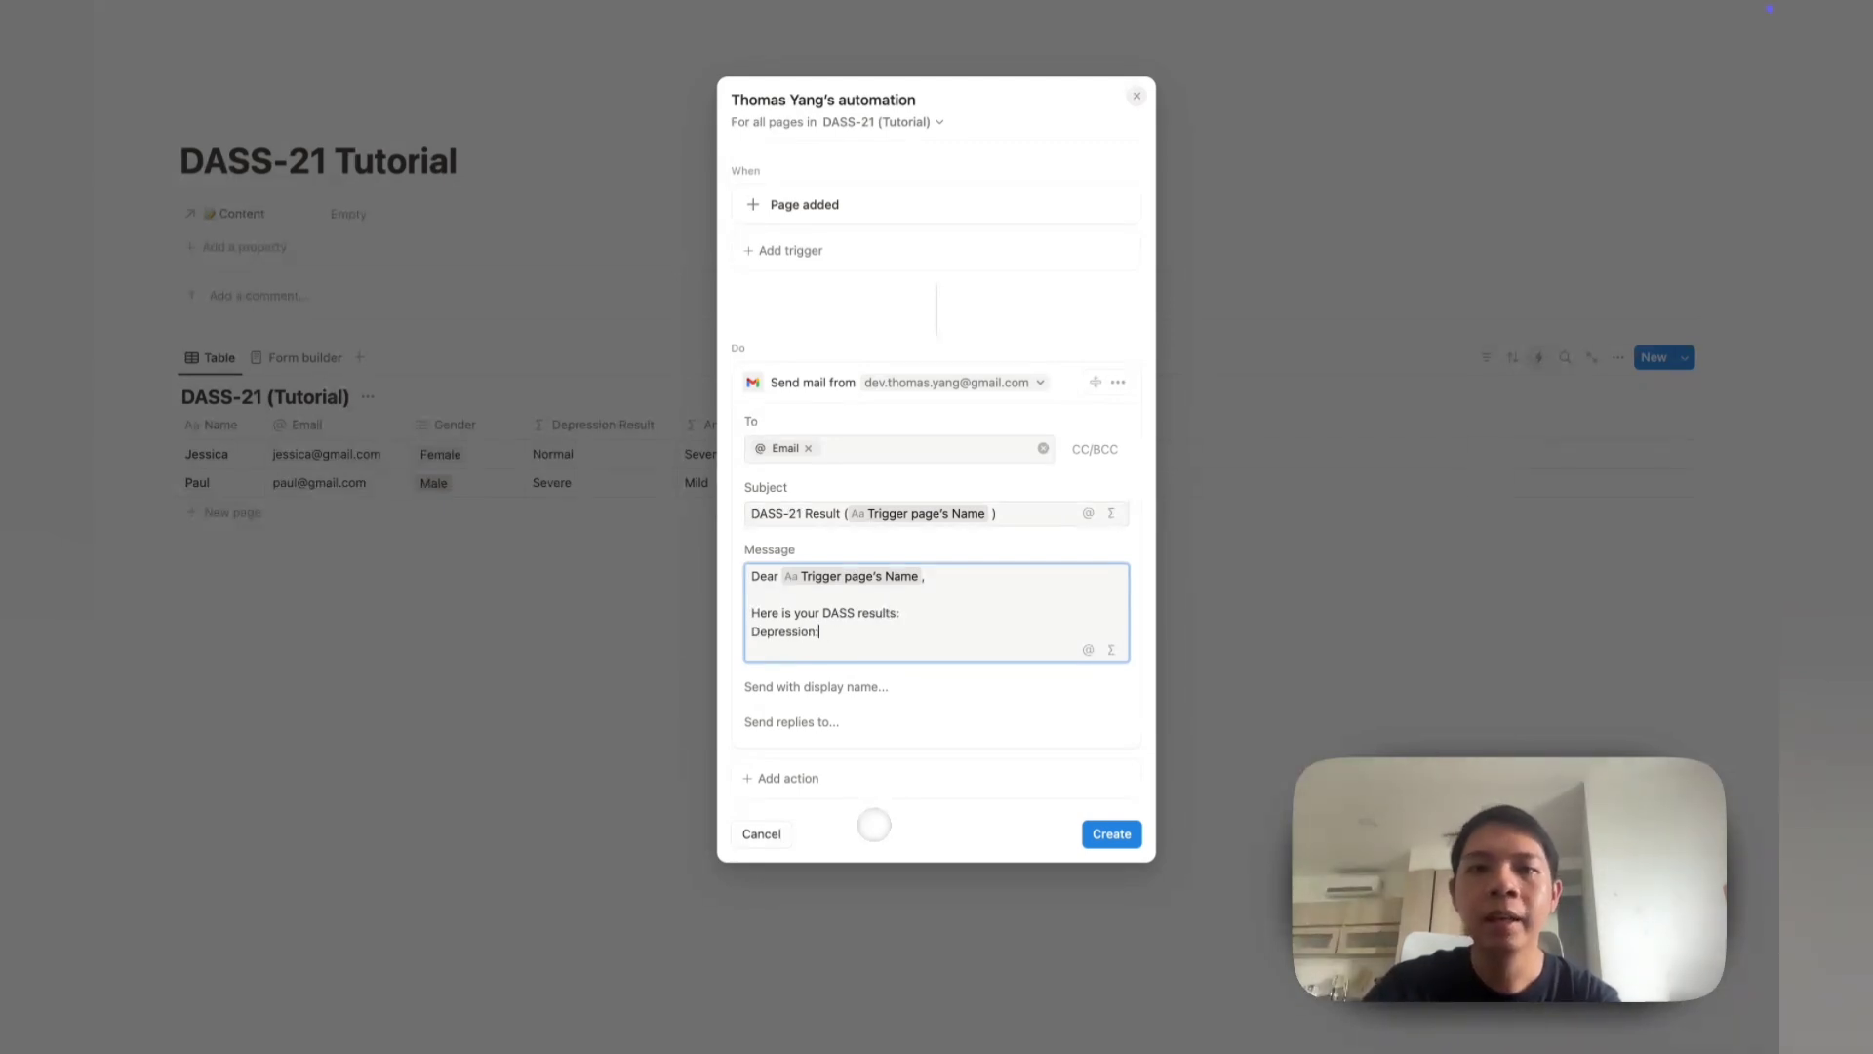
scroll(839, 629, "down", 1)
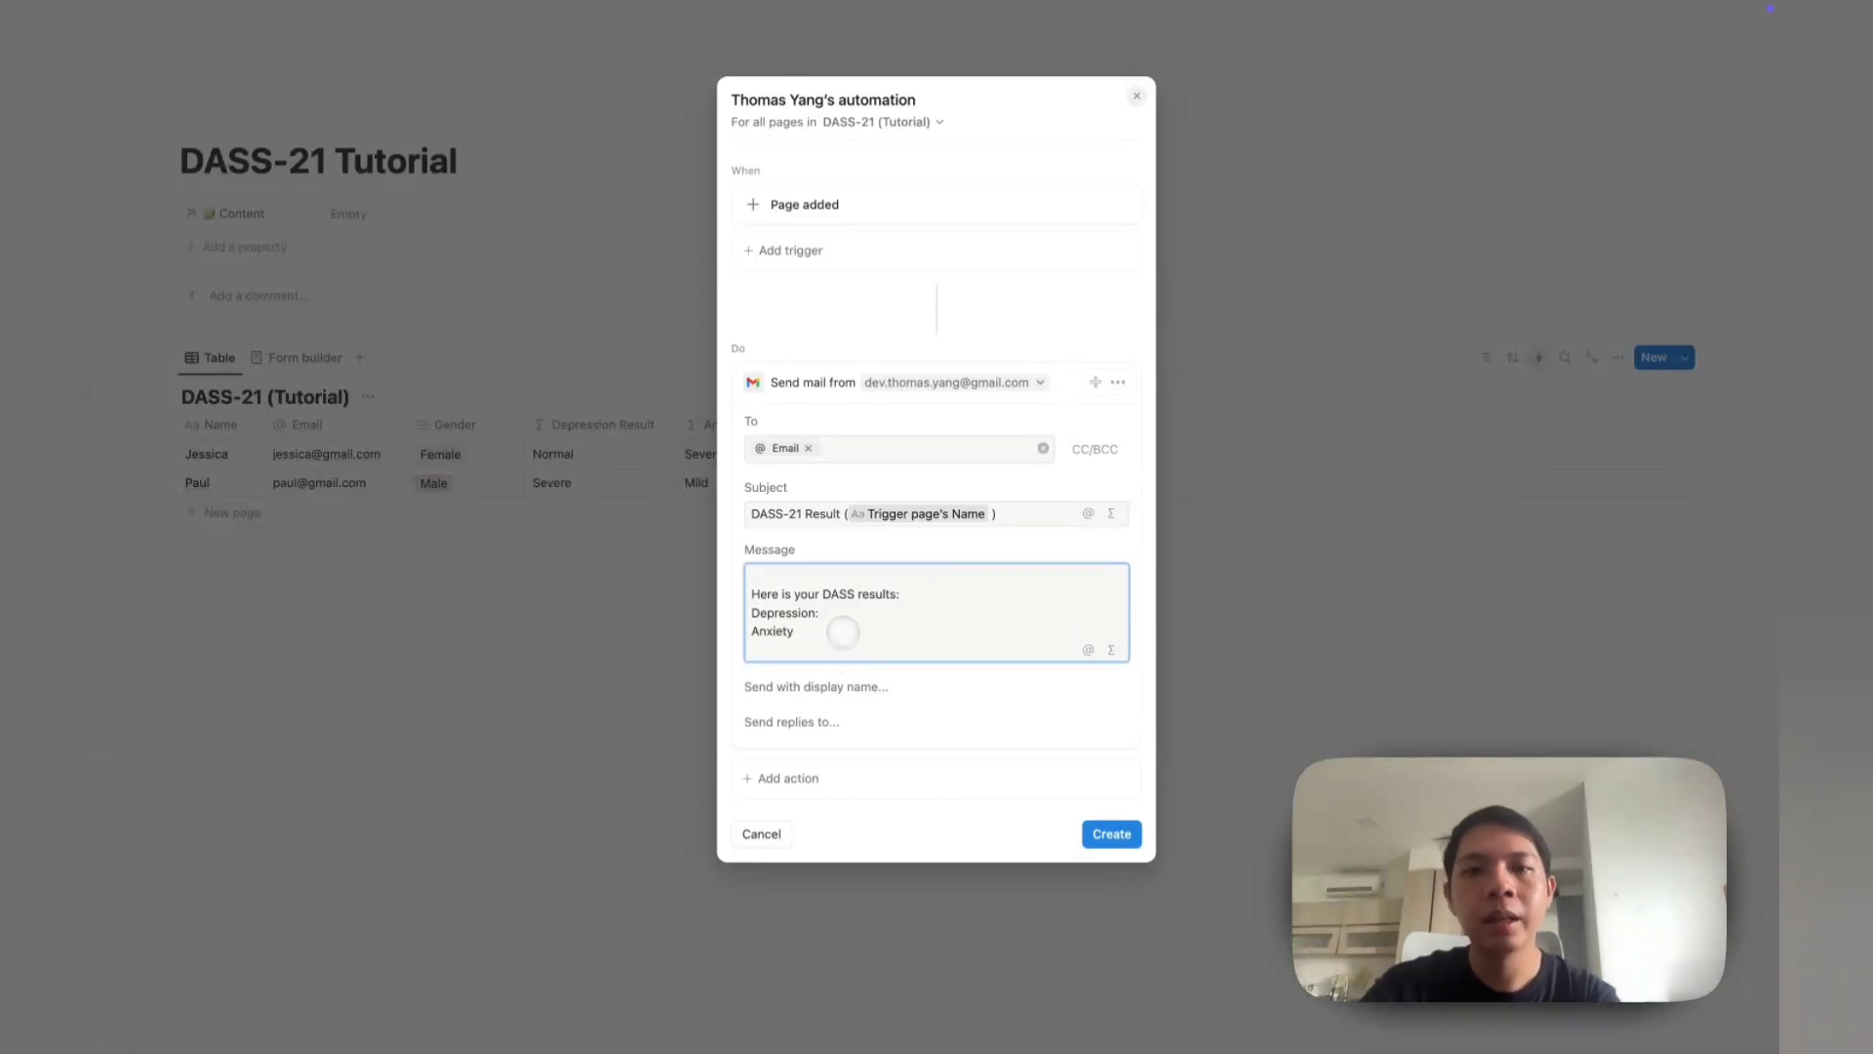
key("Return")
type("Stress:")
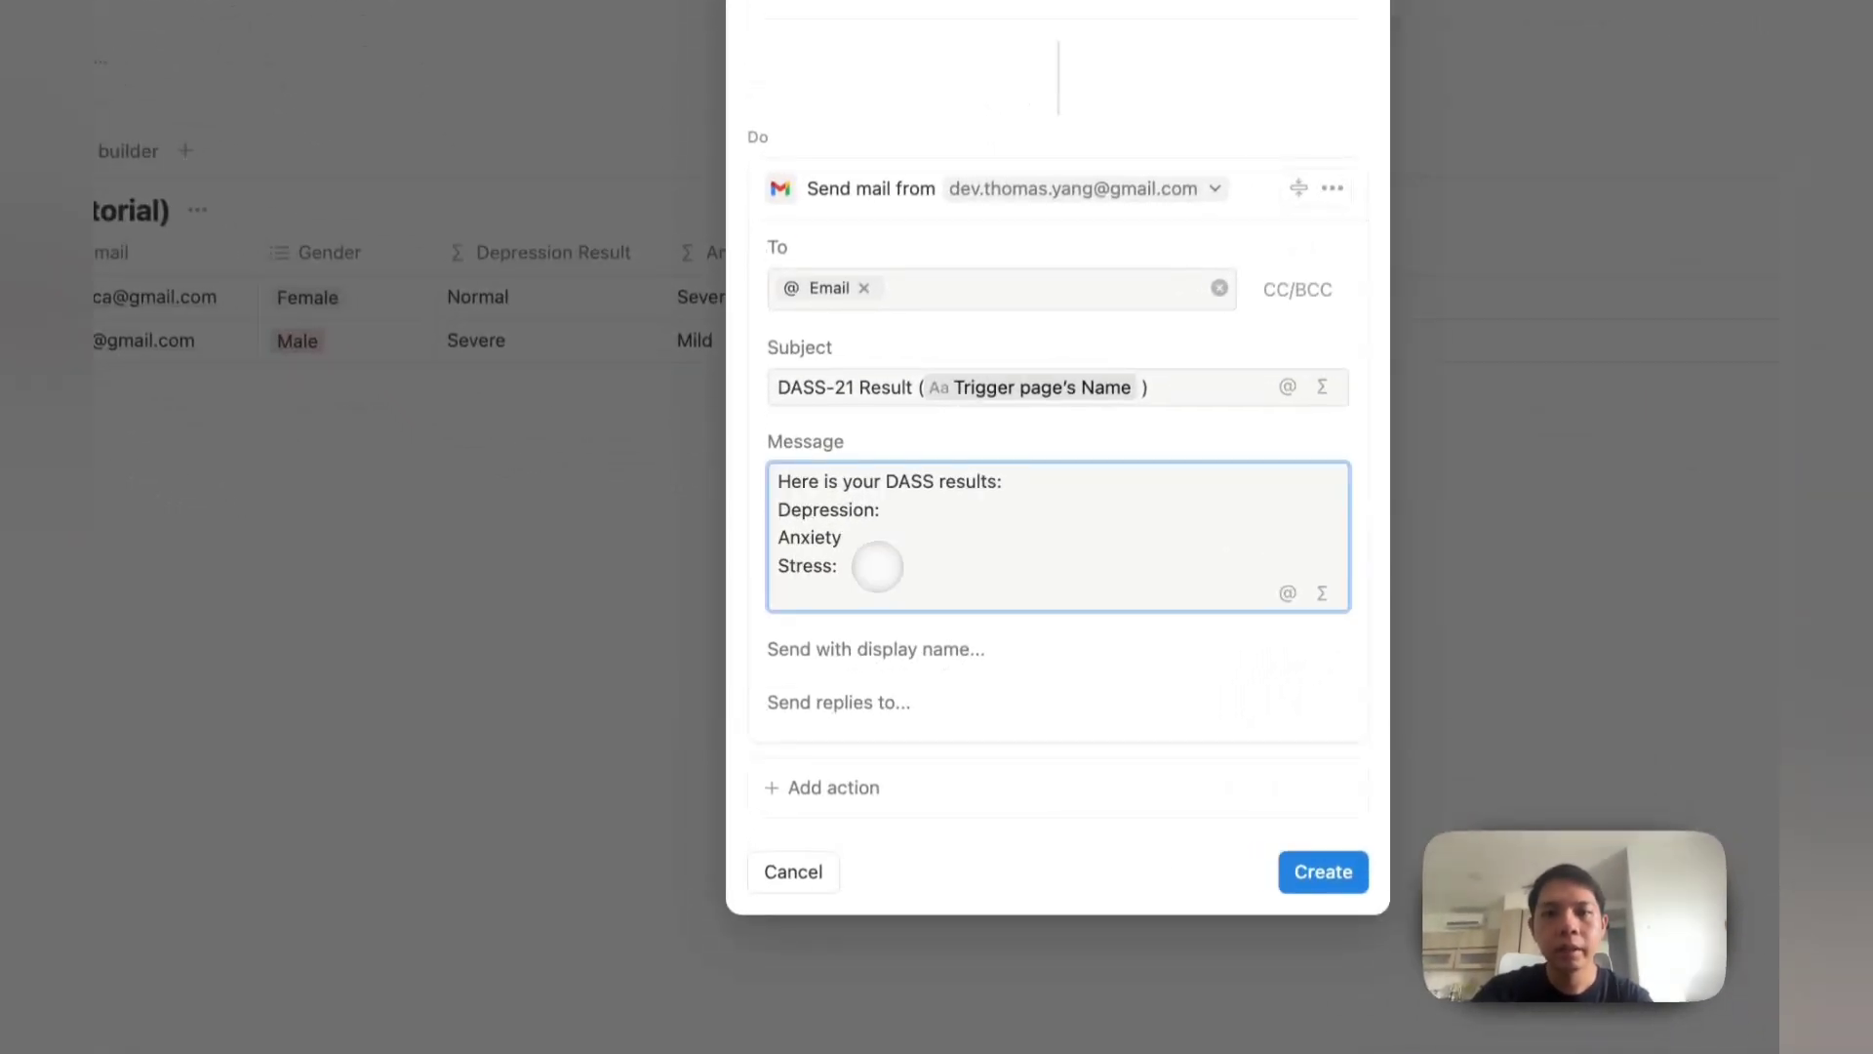
key("Return")
key("Return")
type("Regards,")
key("Return")
type("Digital Coo")
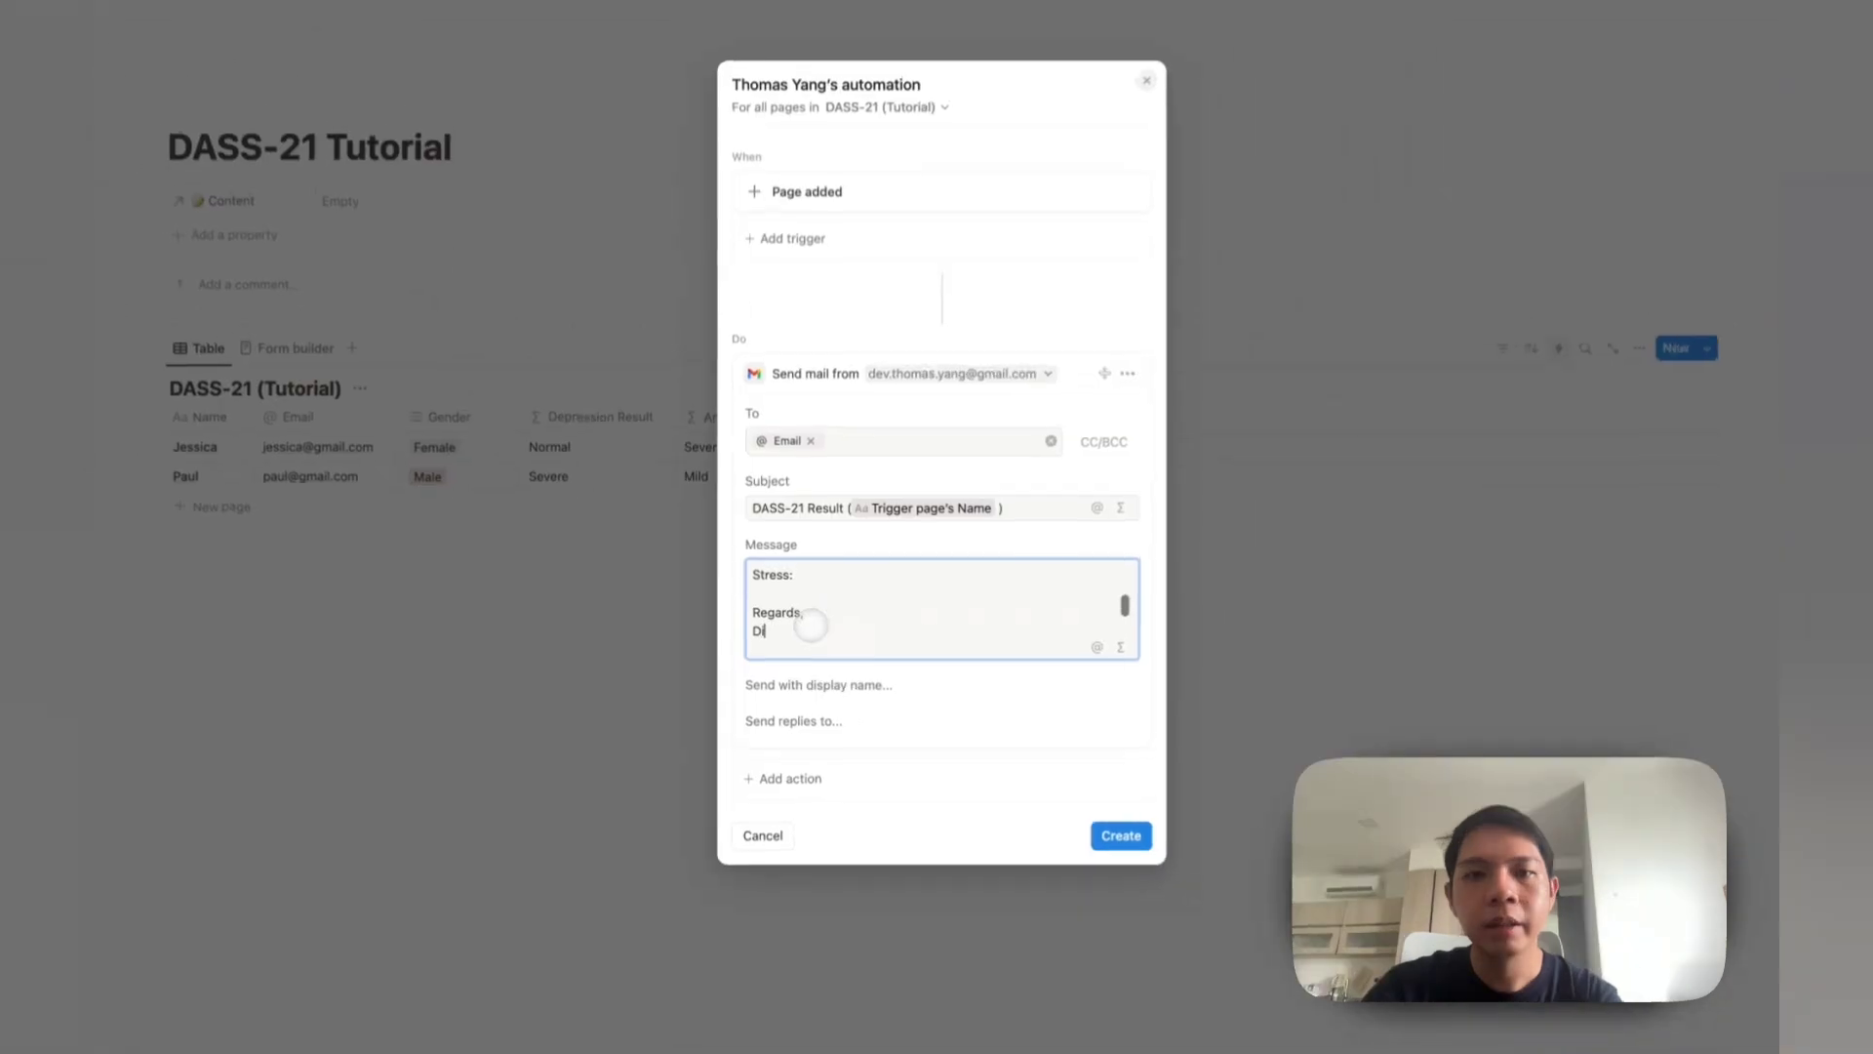
type("kie")
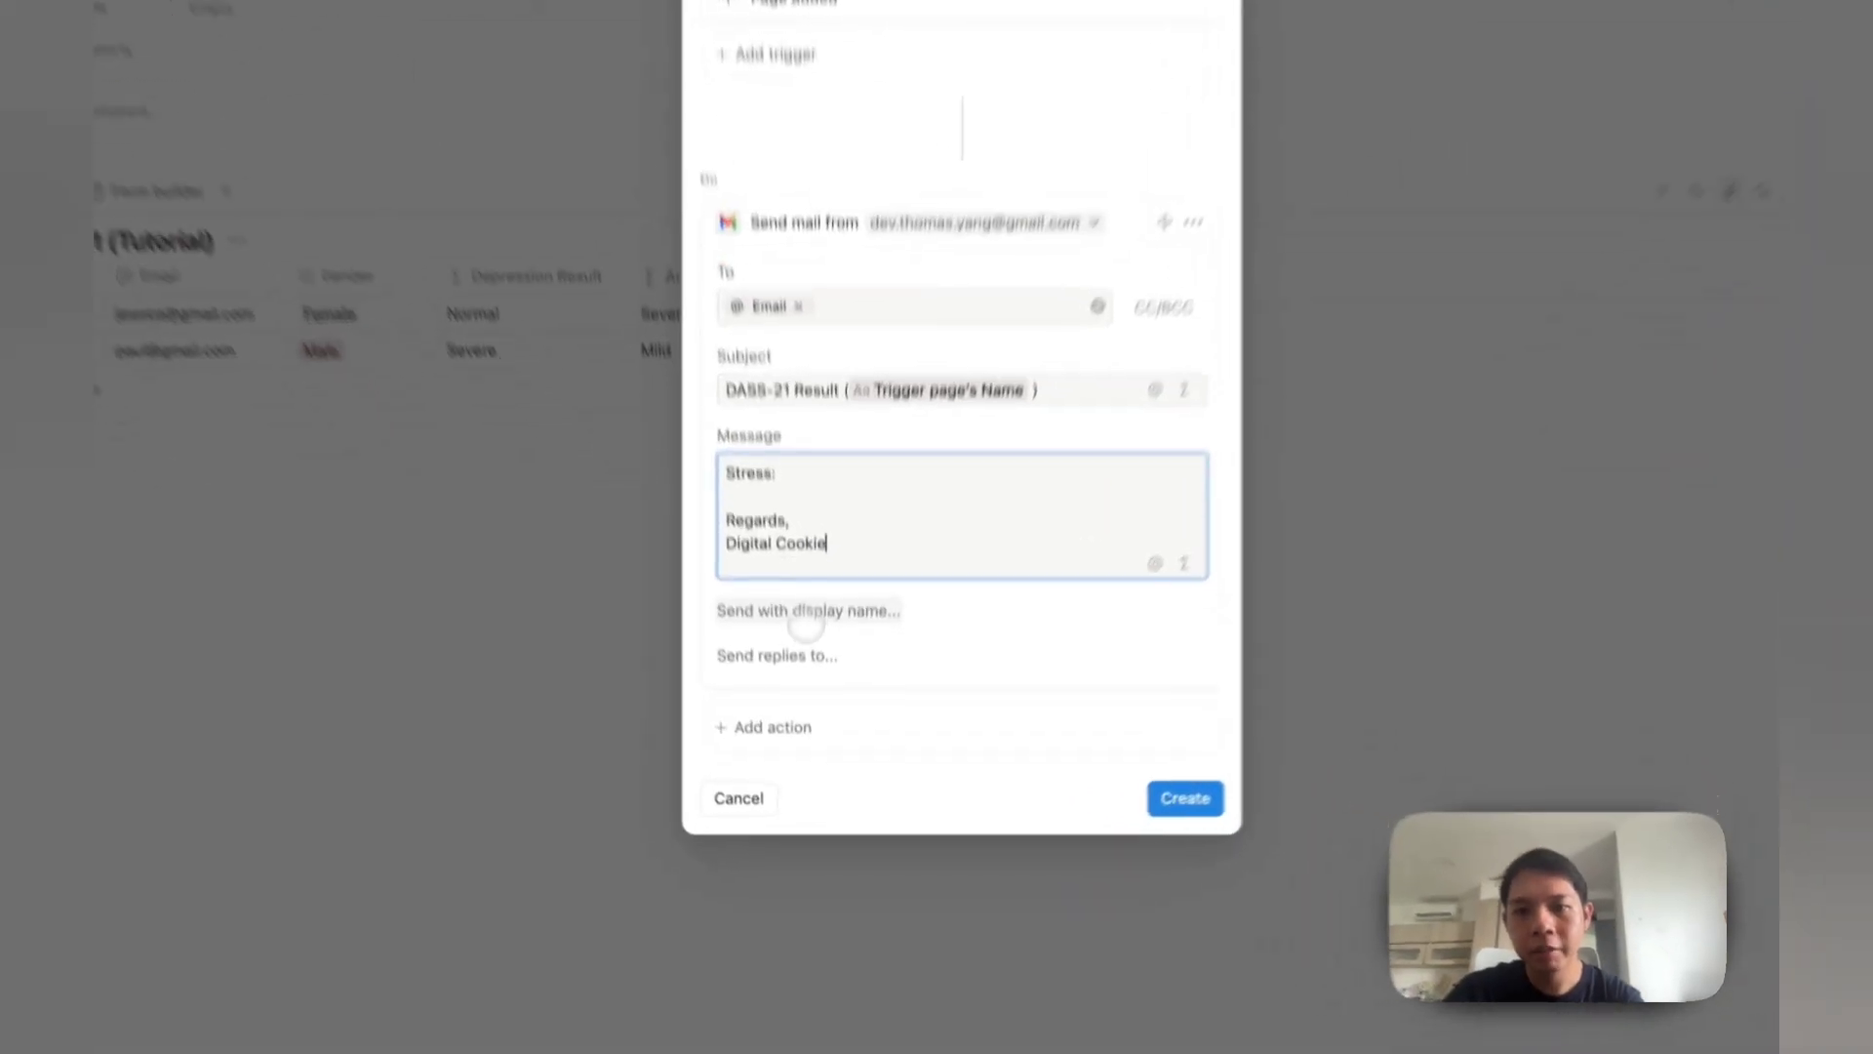
Step: Set the sender display name to Digital Cookie
left_click(780, 686)
left_click(766, 582)
type("Digital Cookie")
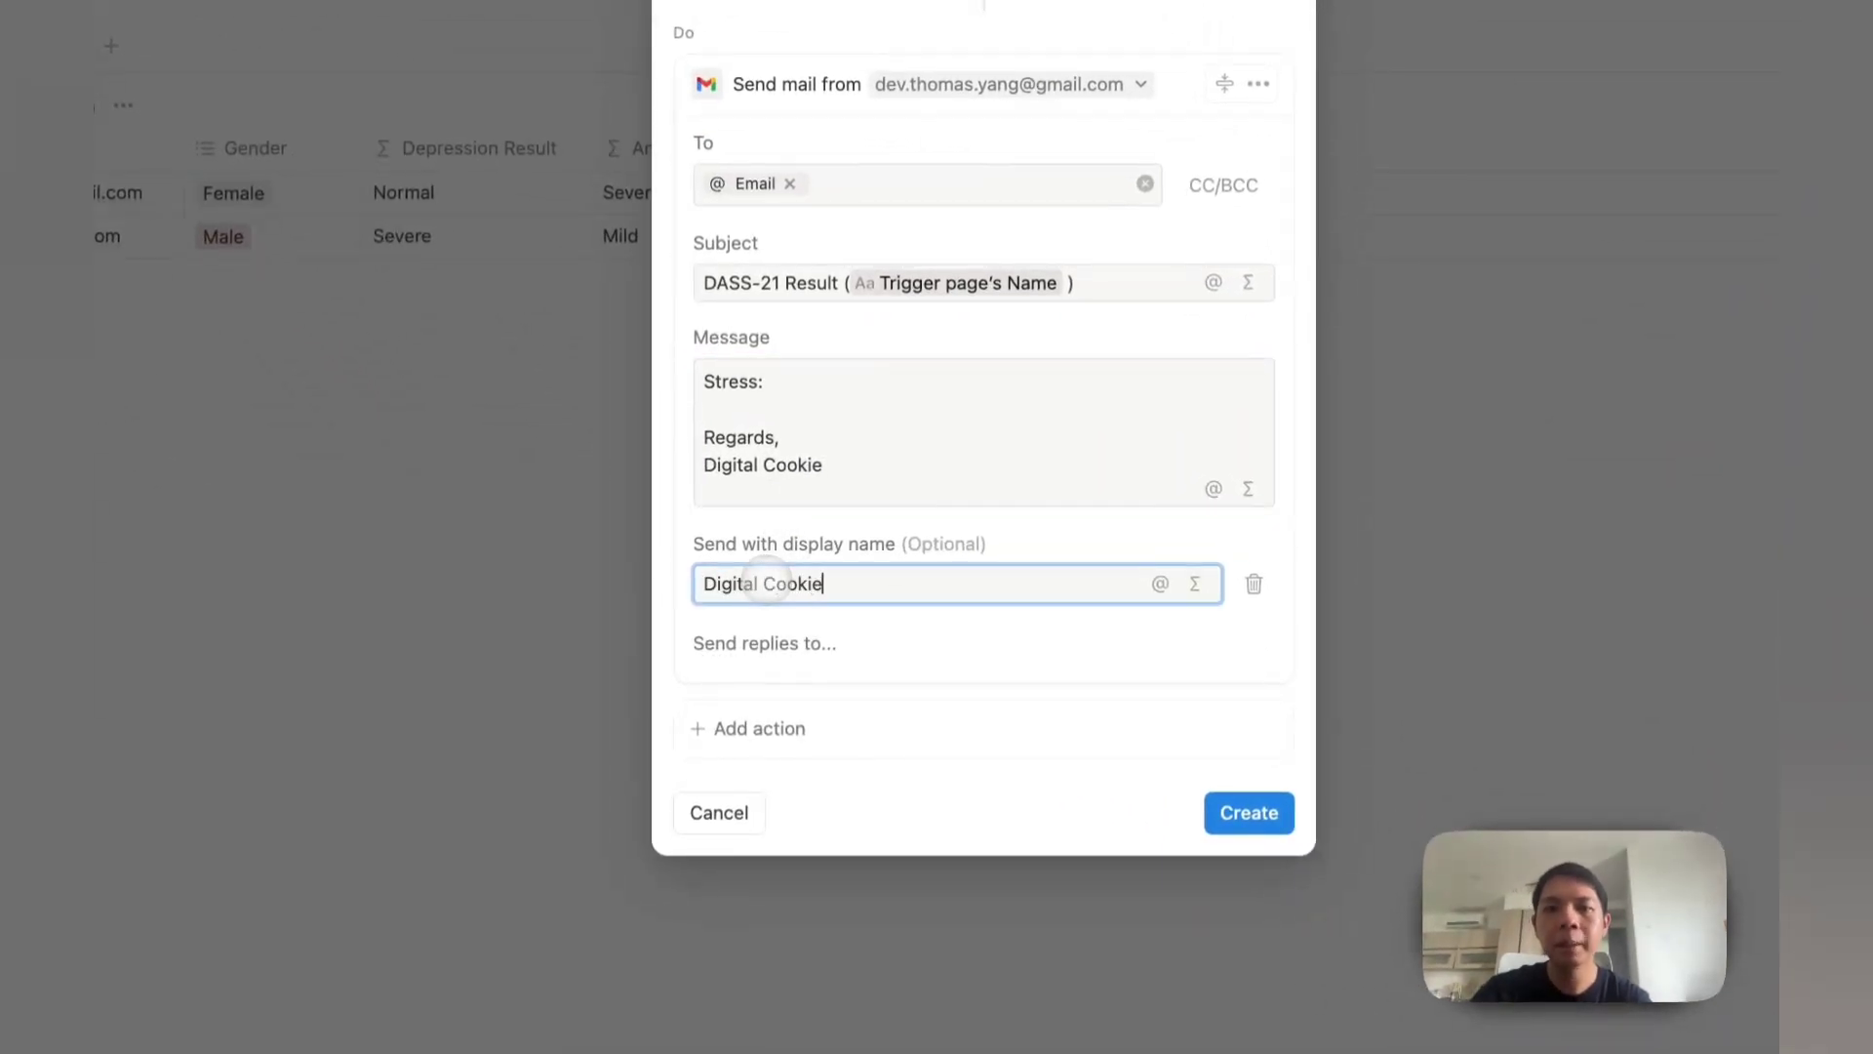
scroll(849, 460, "up", 3)
scroll(849, 452, "down", 2)
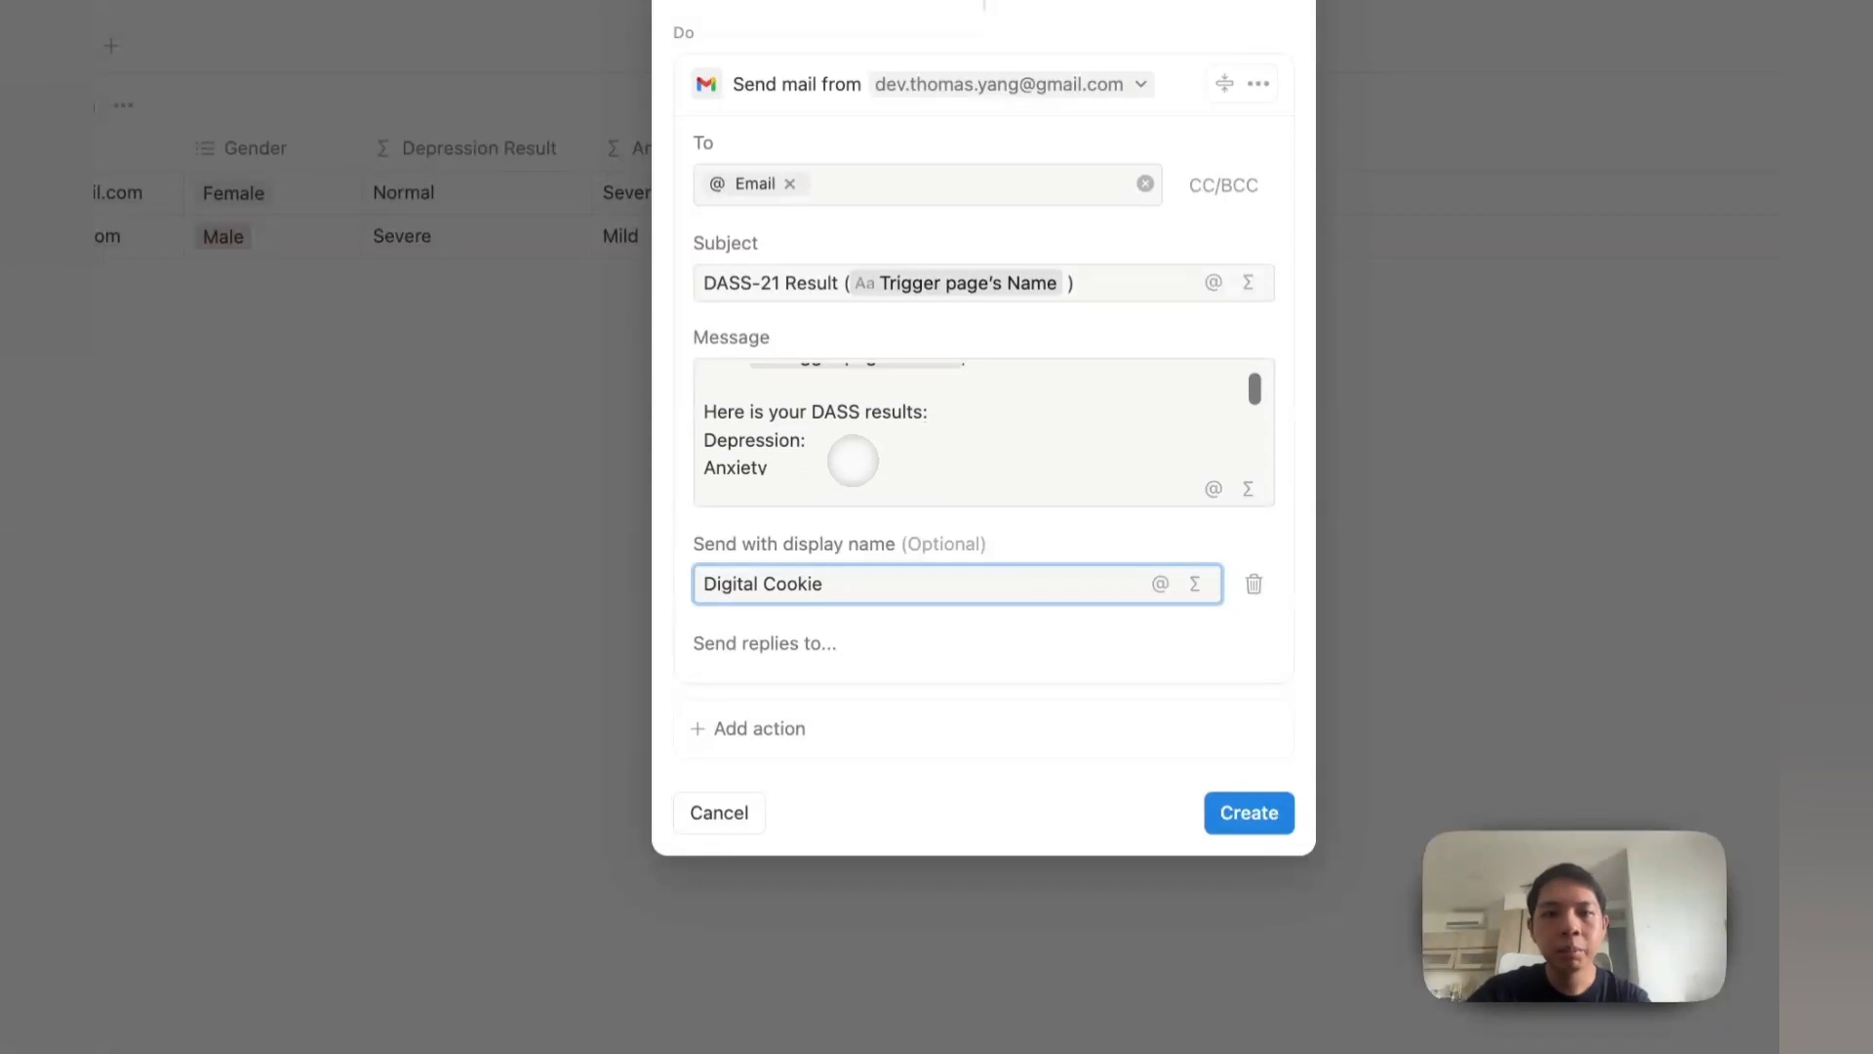
left_click(849, 444)
scroll(852, 410, "up", 1)
scroll(849, 429, "up", 3)
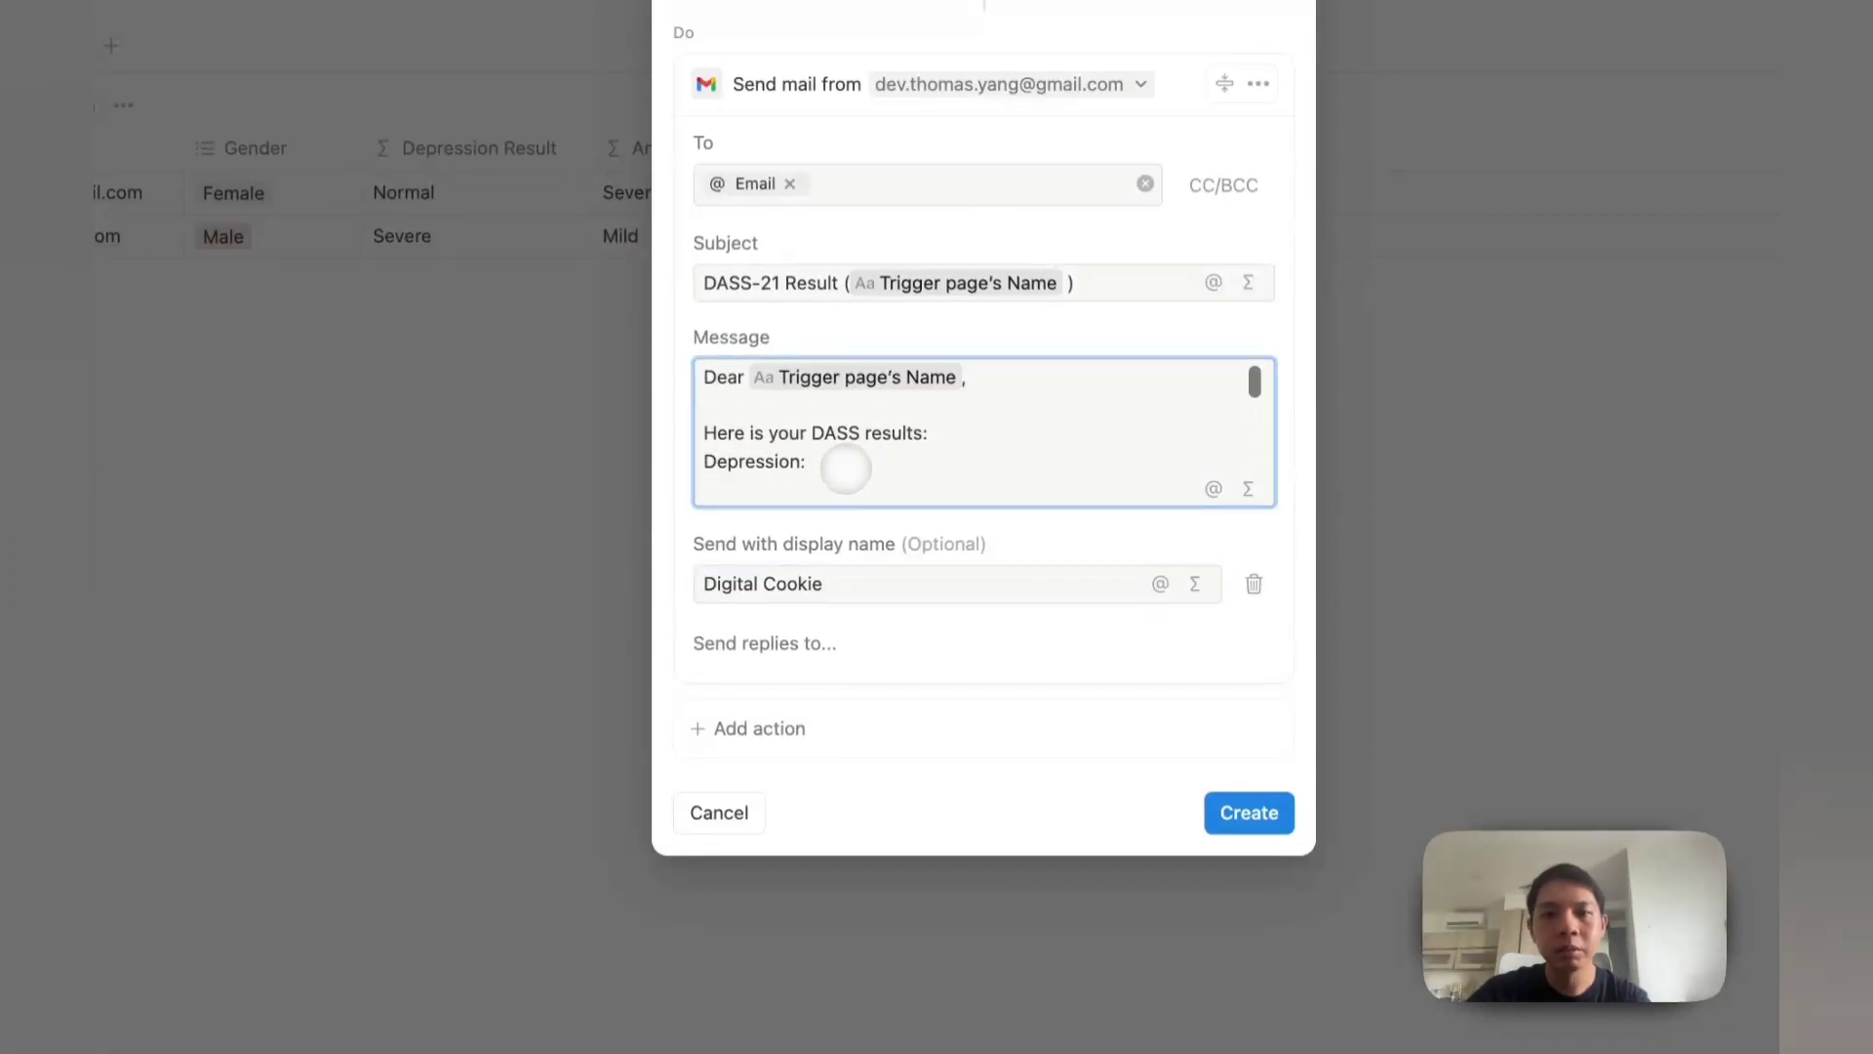
scroll(858, 427, "down", 4)
scroll(832, 456, "up", 5)
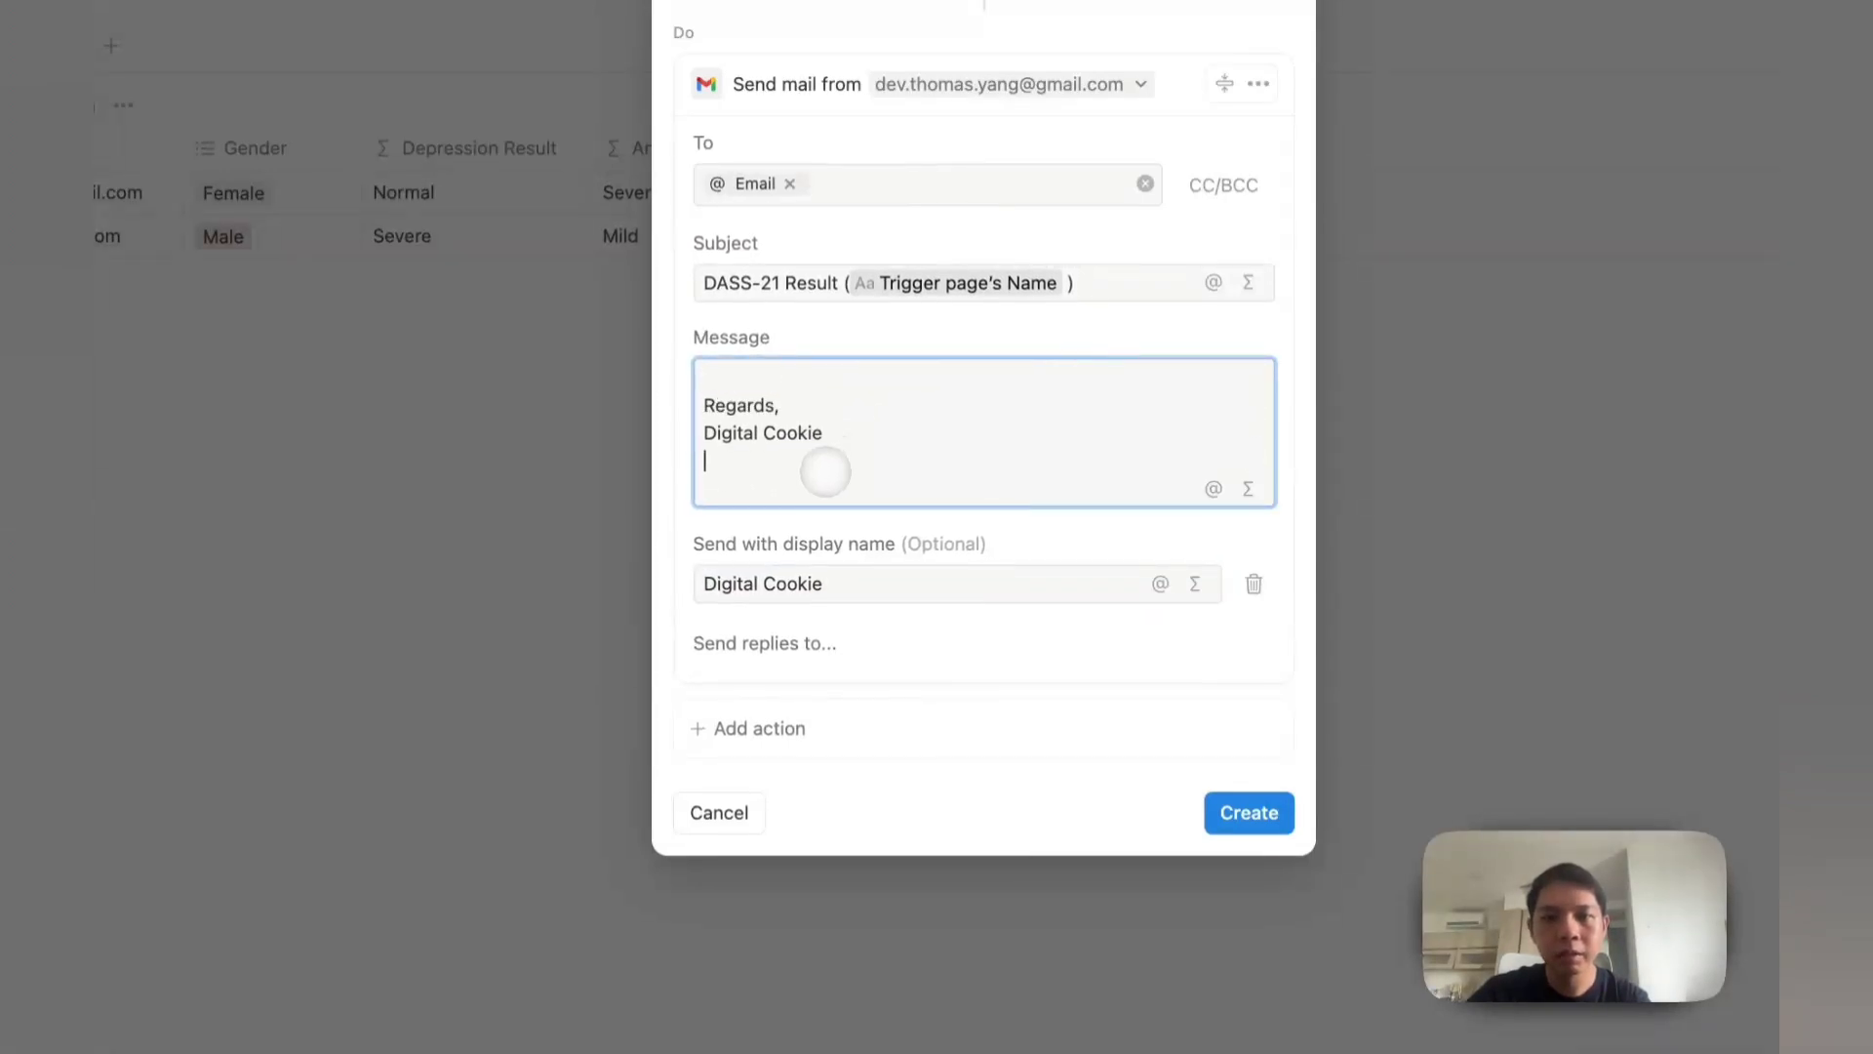
scroll(825, 472, "down", 1)
Step: Insert the trigger page's Depression, Anxiety and Stress Result values after their labels
left_click(845, 414)
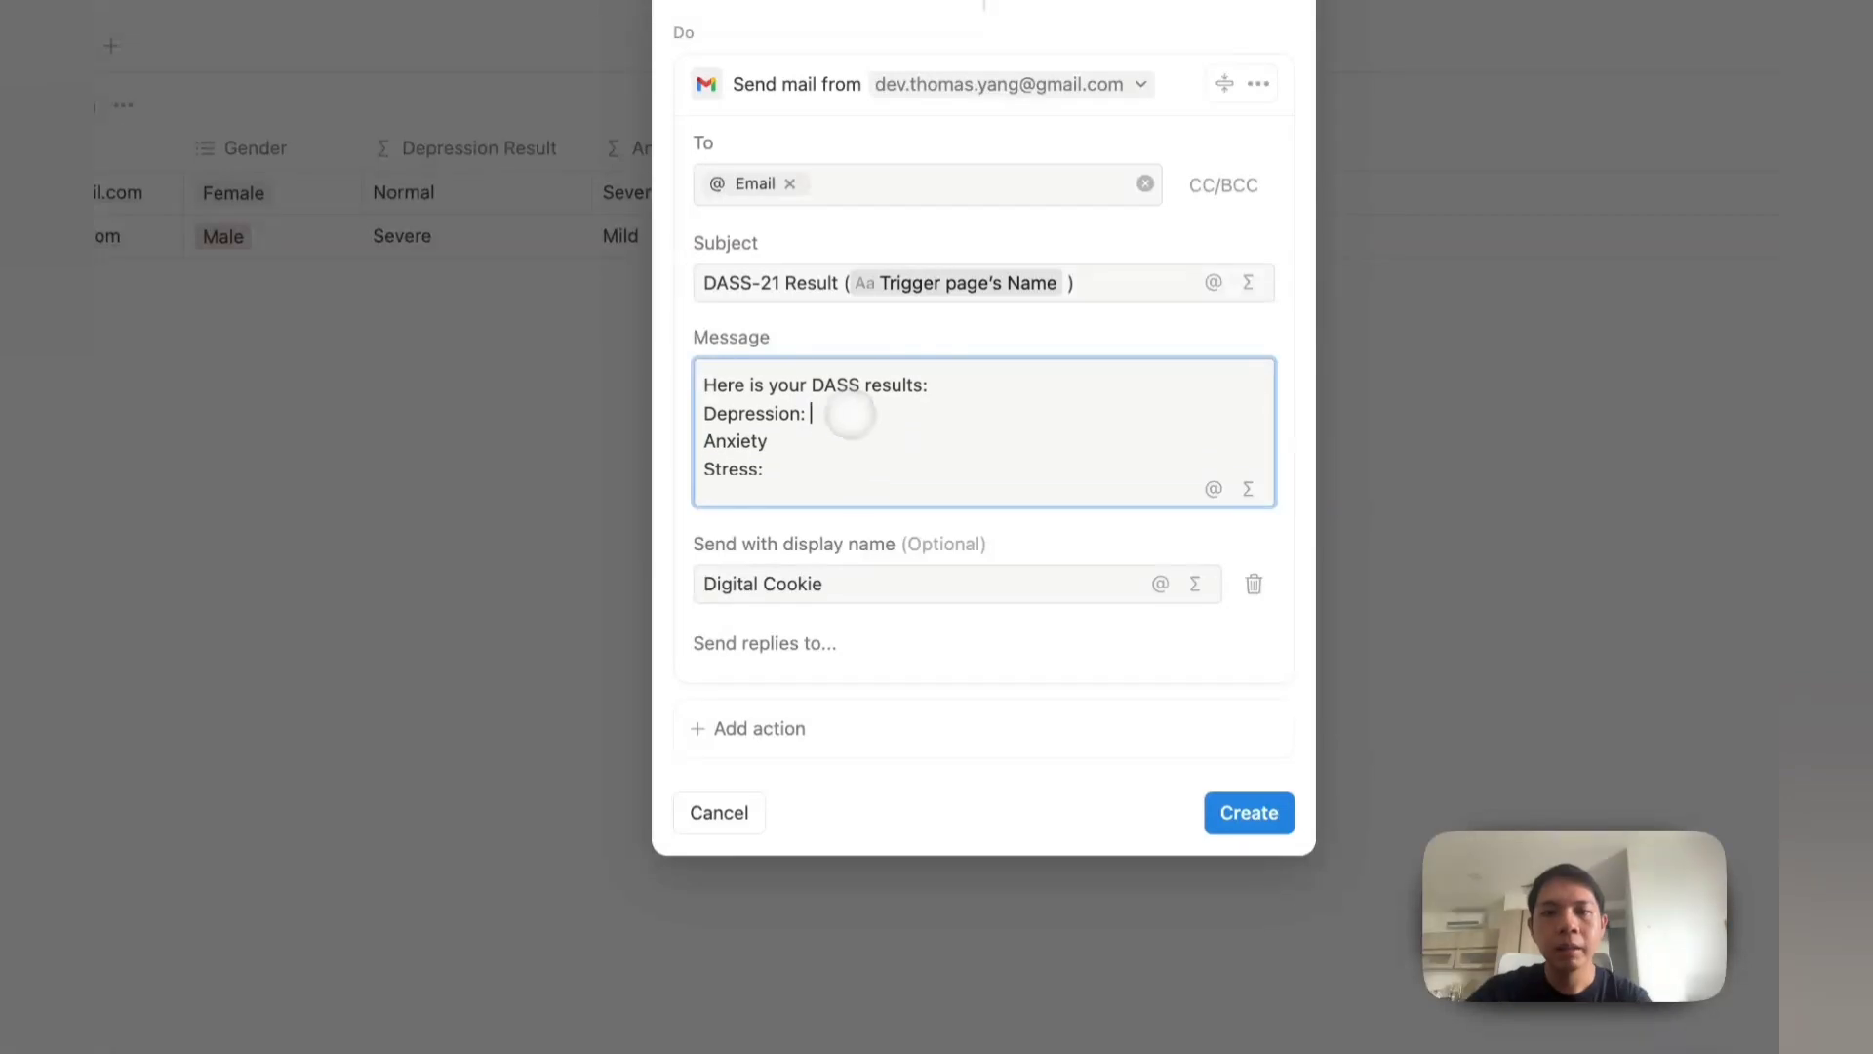
type("@")
left_click(933, 495)
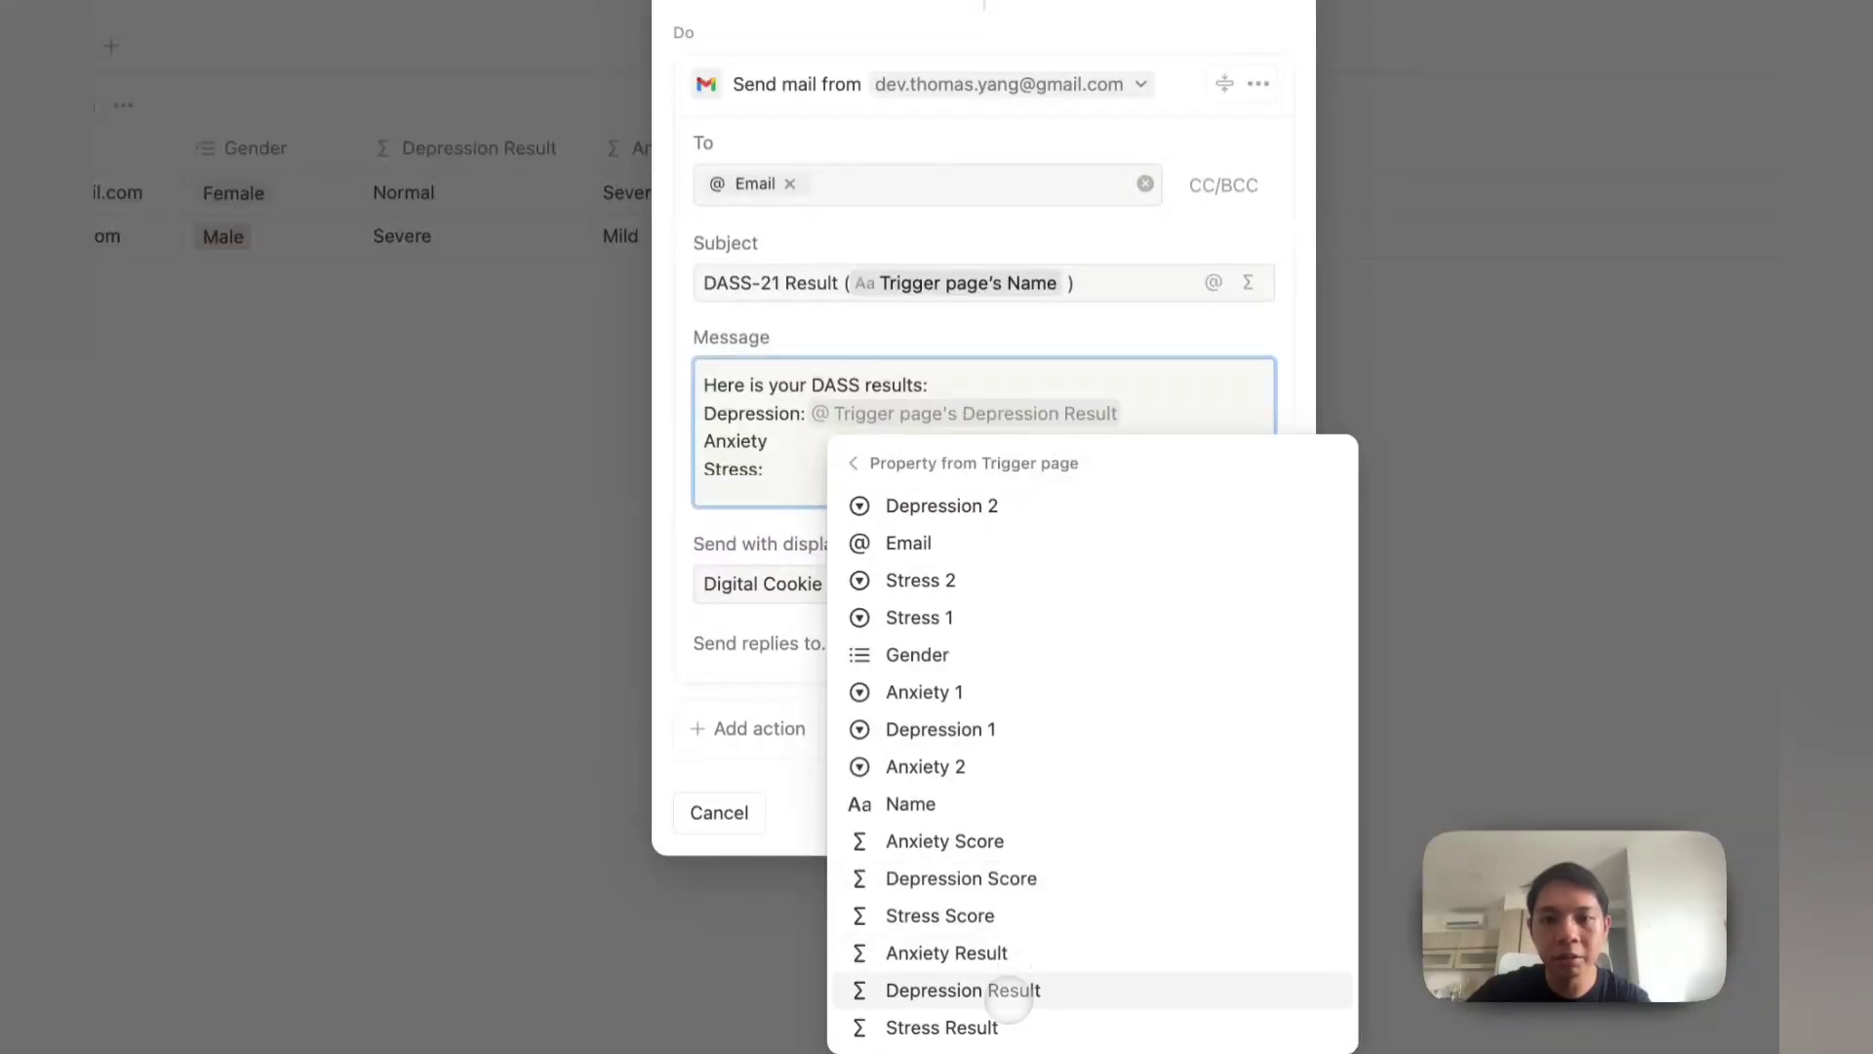
left_click(1008, 1000)
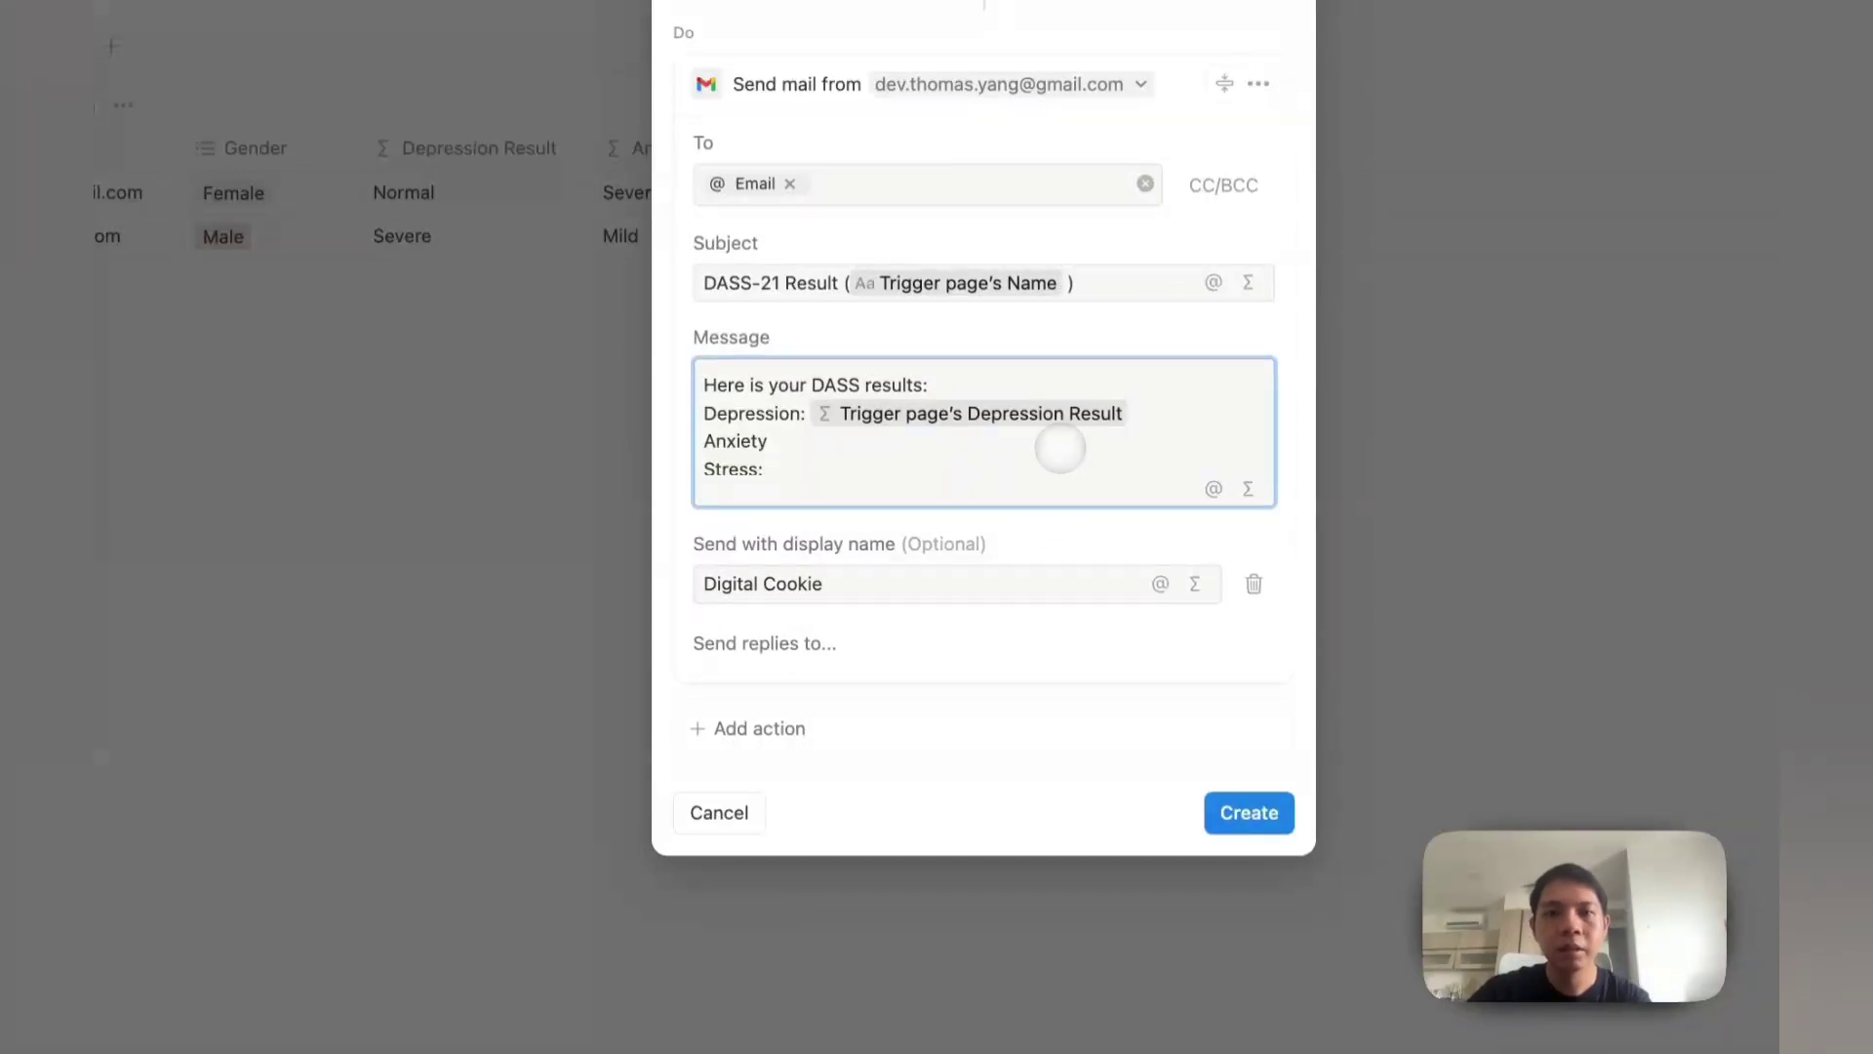
type("@")
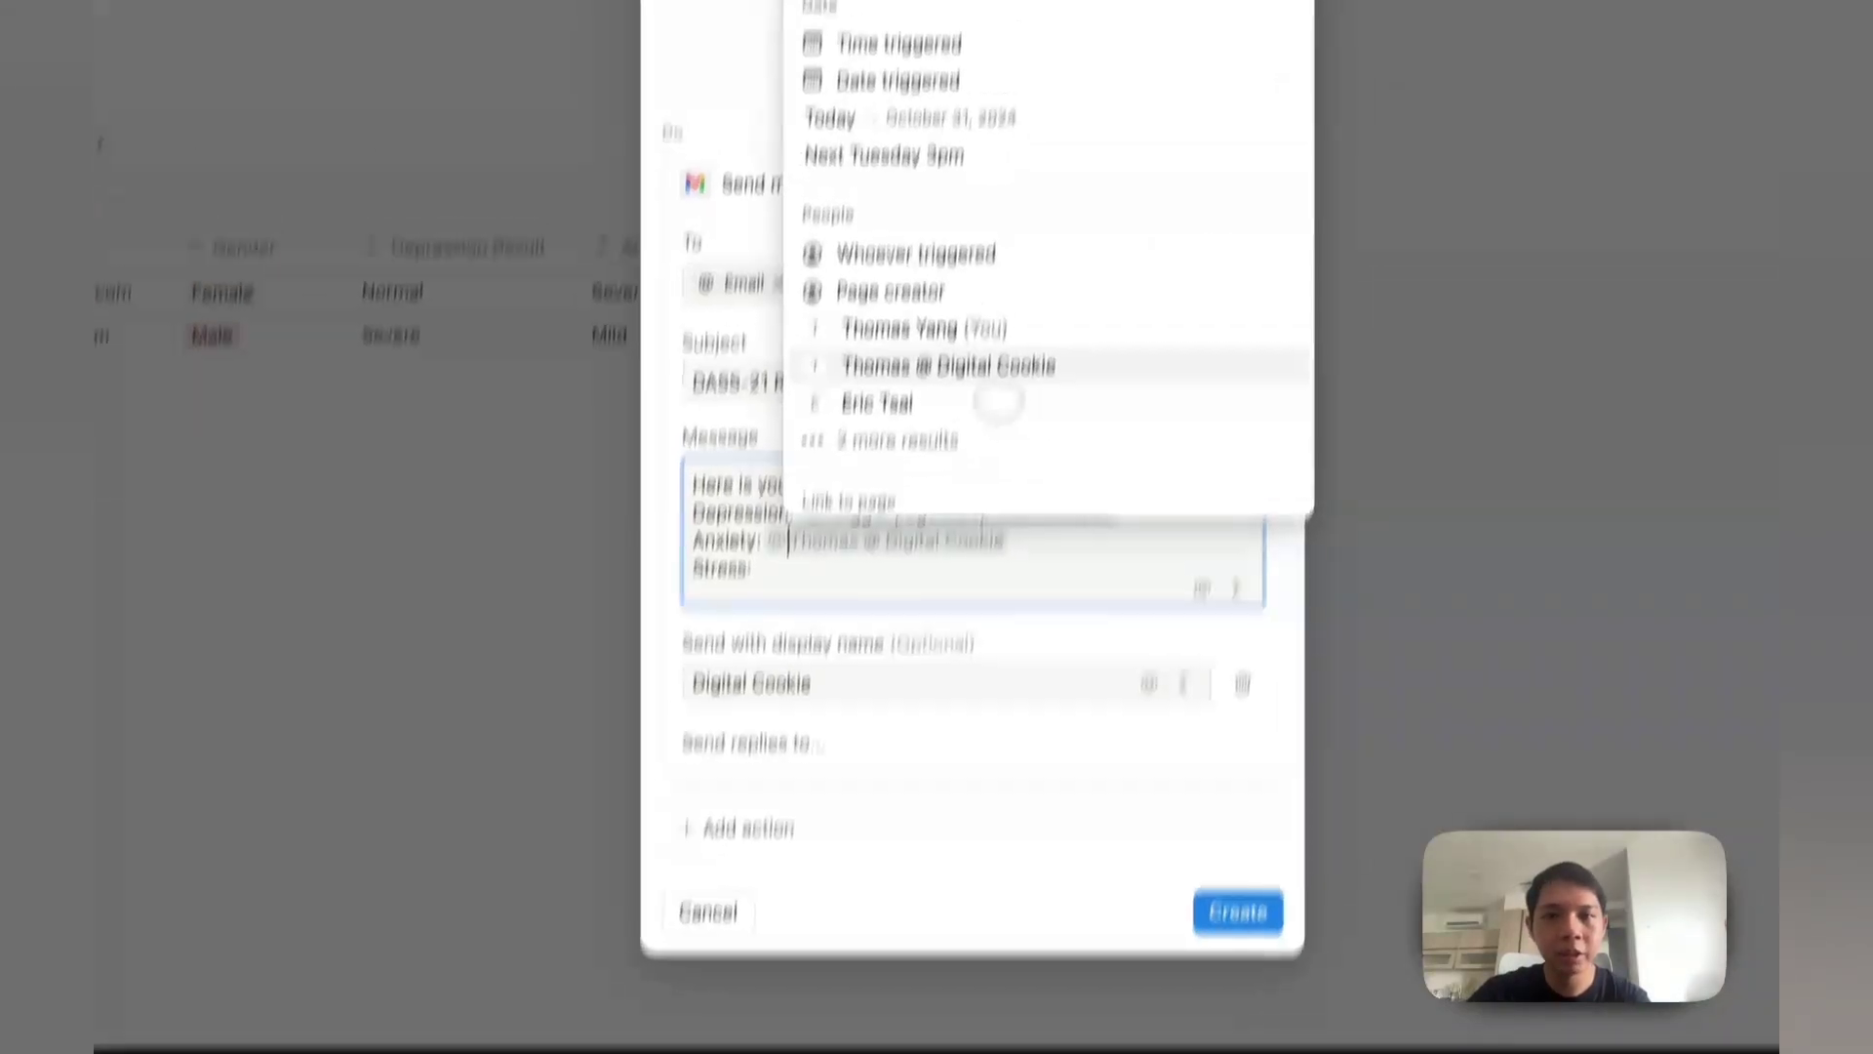
left_click(957, 171)
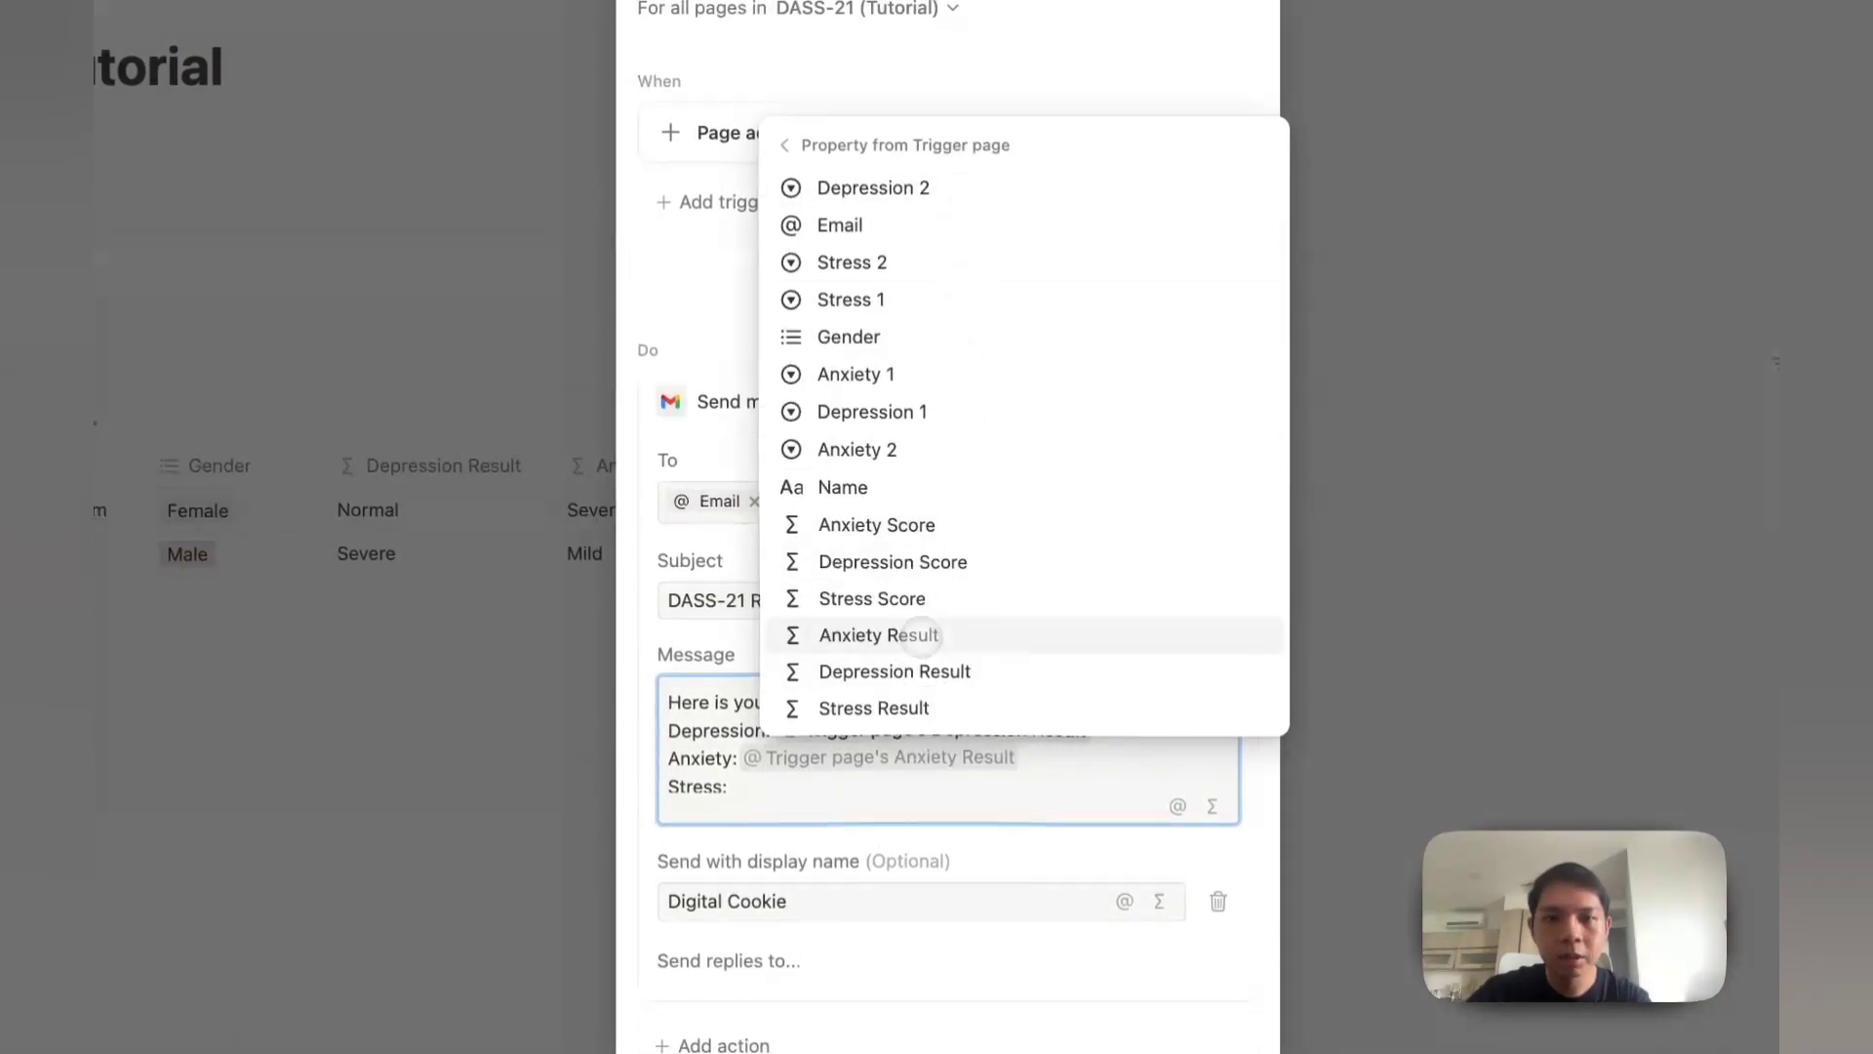
left_click(912, 635)
type("@")
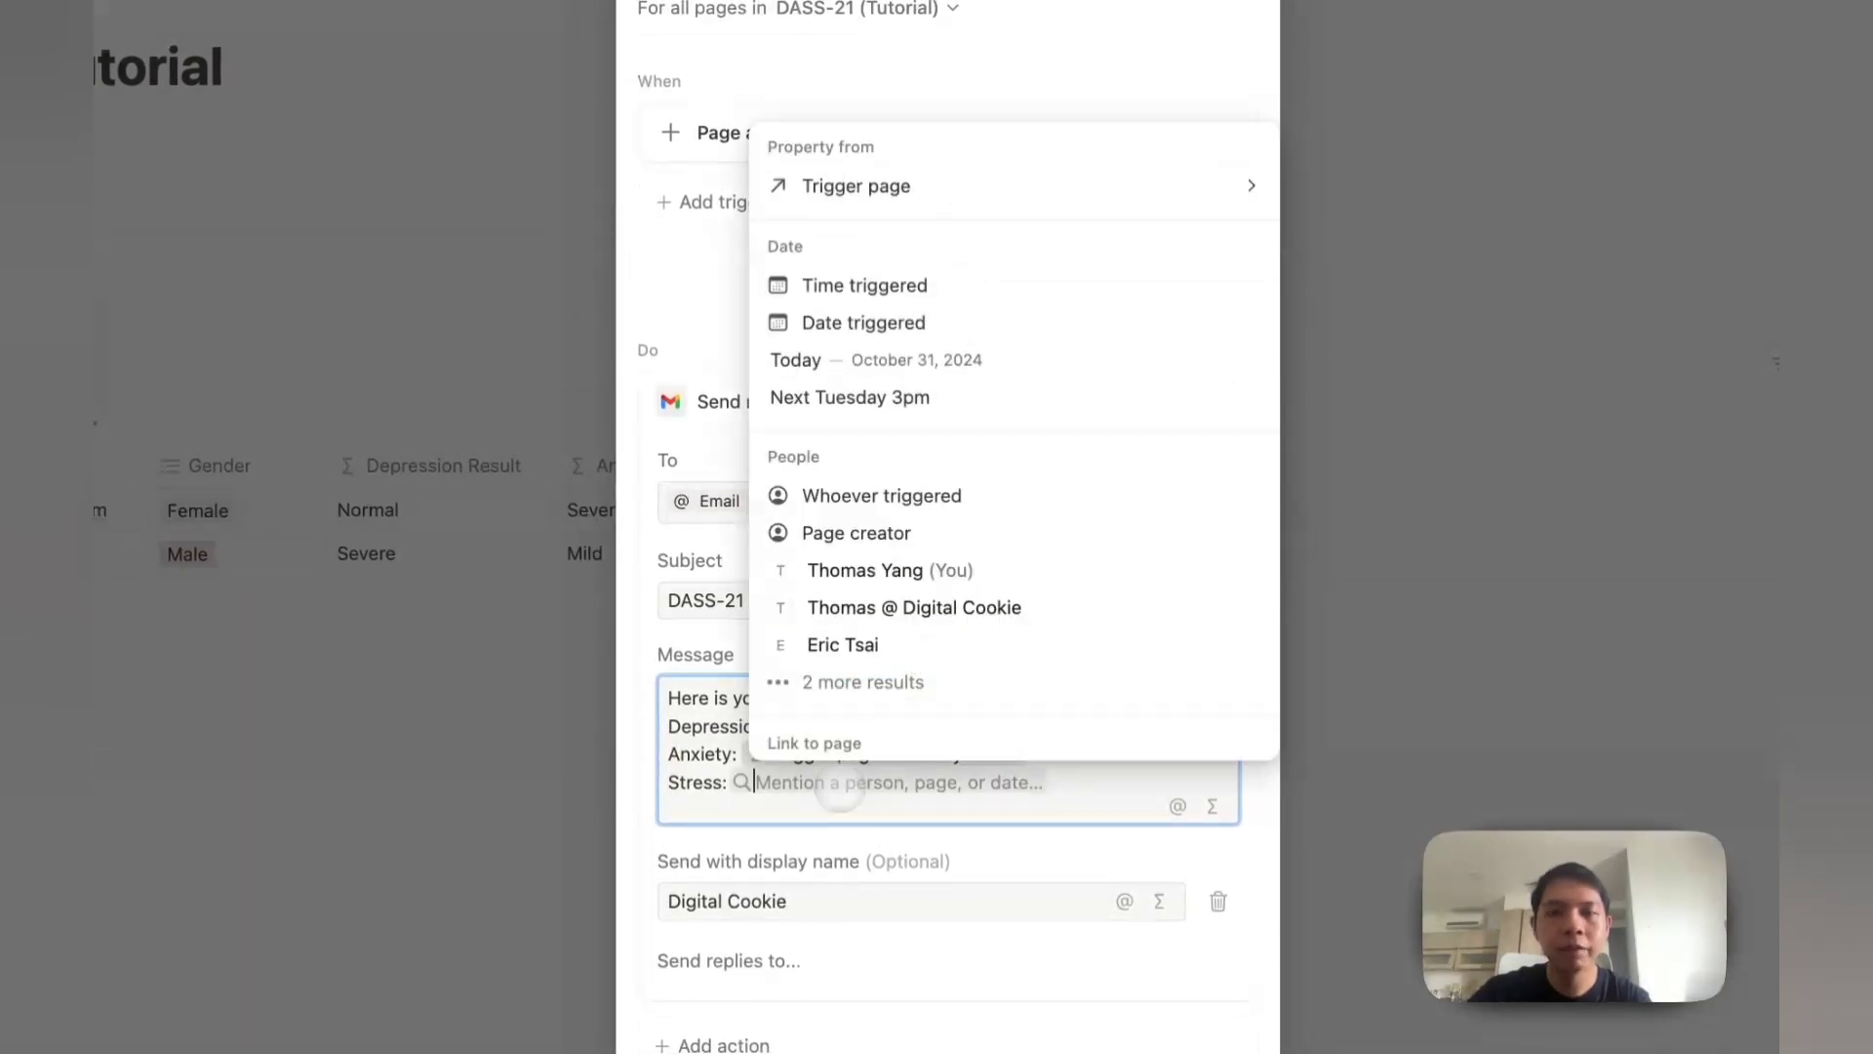
left_click(971, 190)
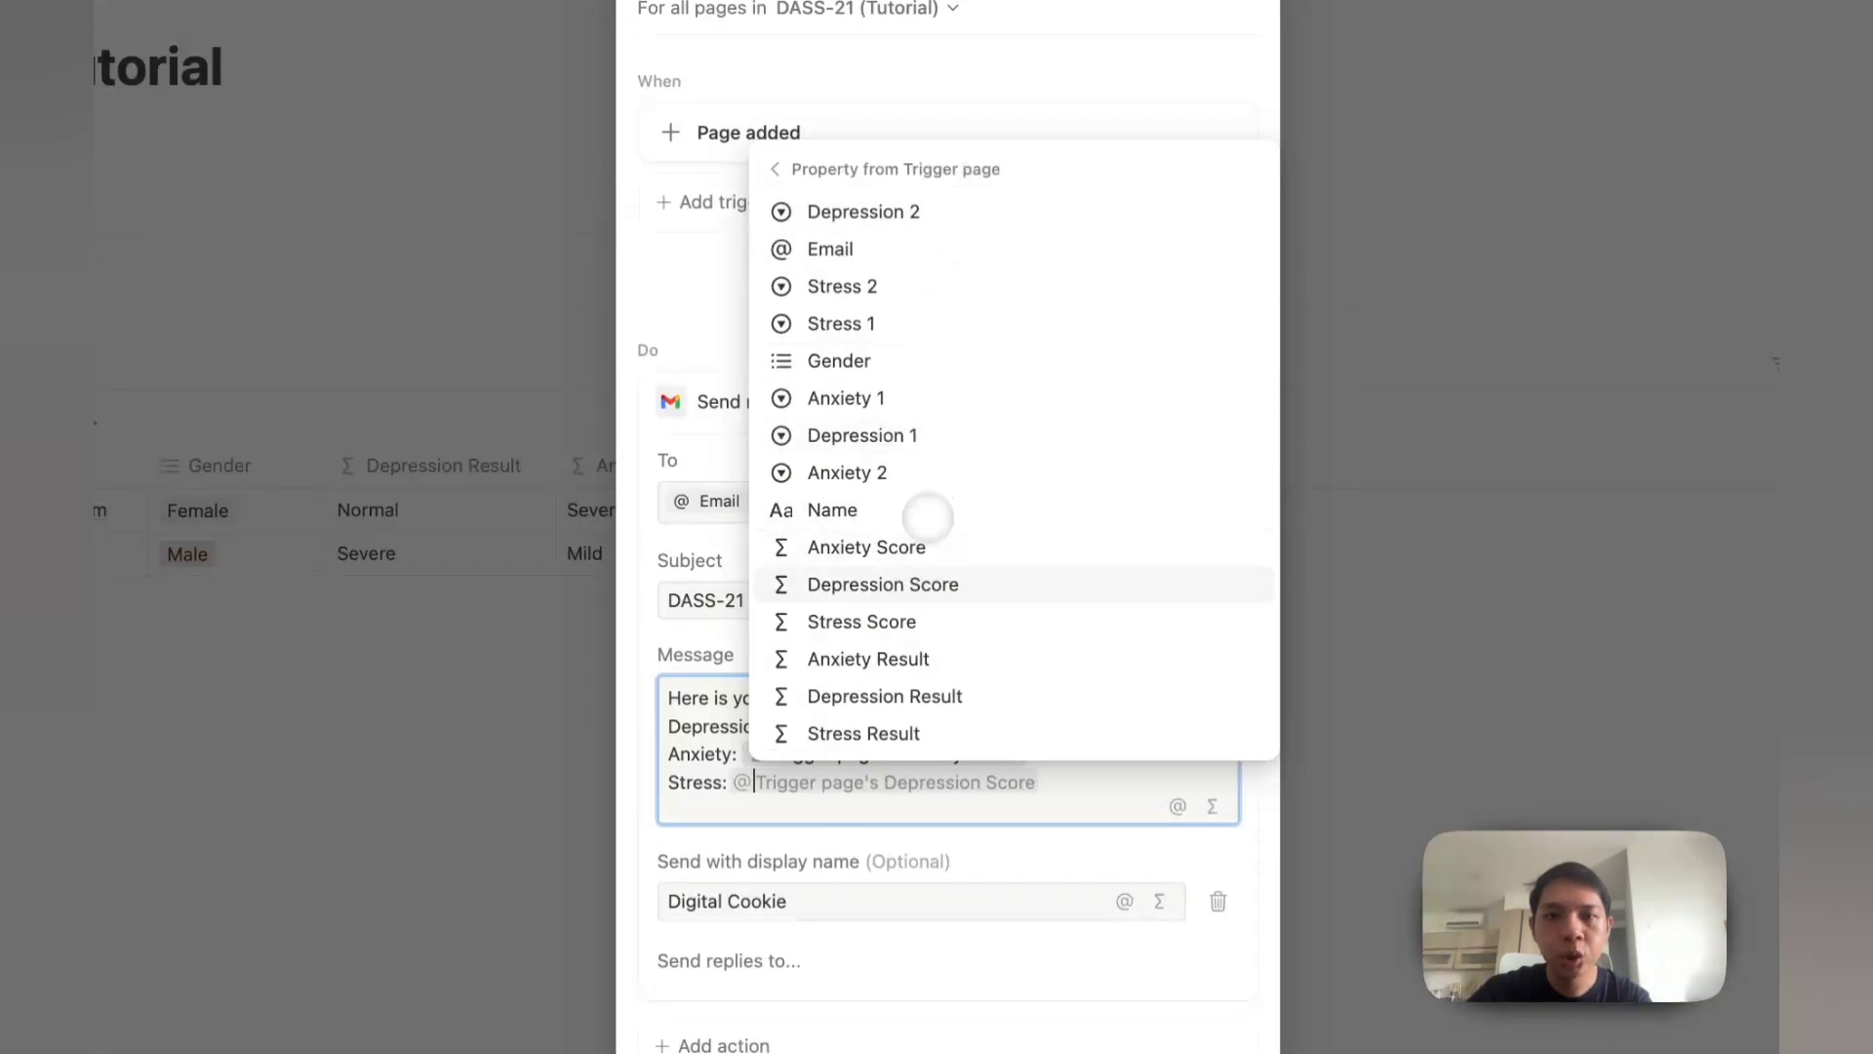
left_click(903, 727)
Step: Bold the Depression, Anxiety and Stress labels and add an empty reply-to field
scroll(1020, 786, "up", 5)
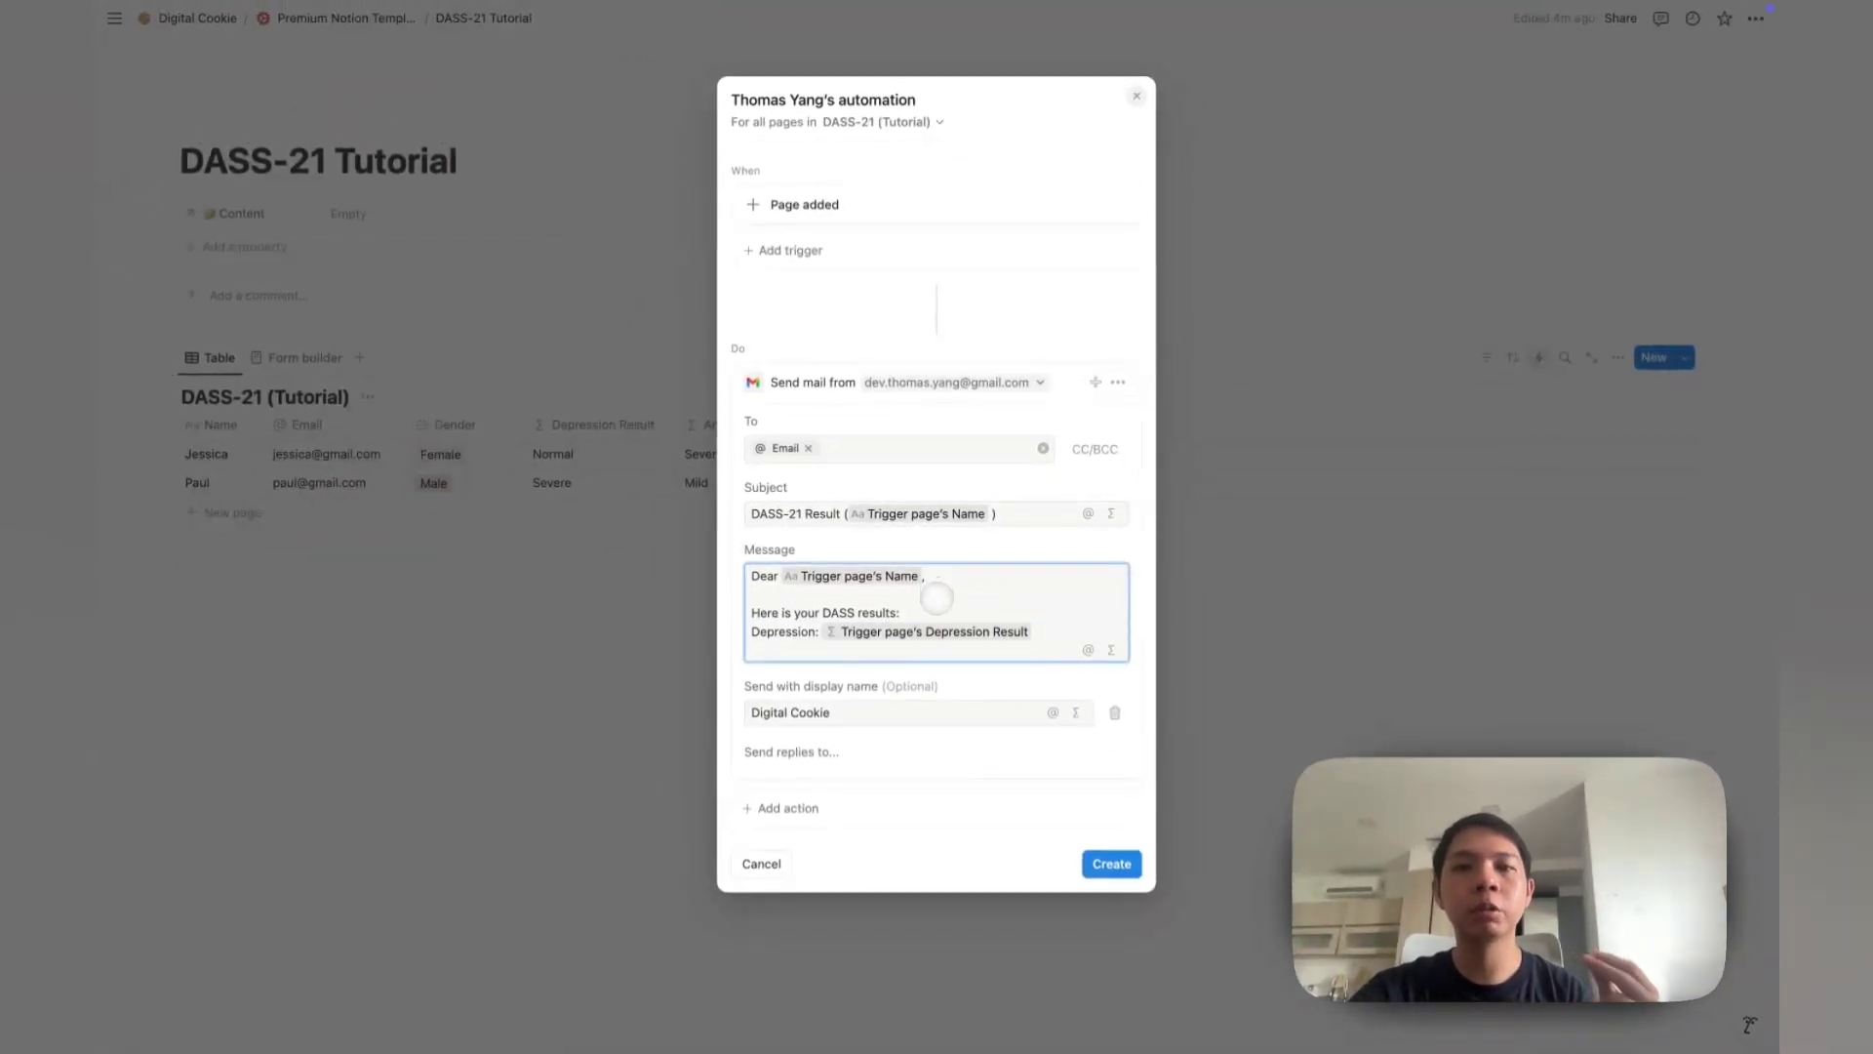
scroll(936, 598, "down", 2)
double_click(783, 614)
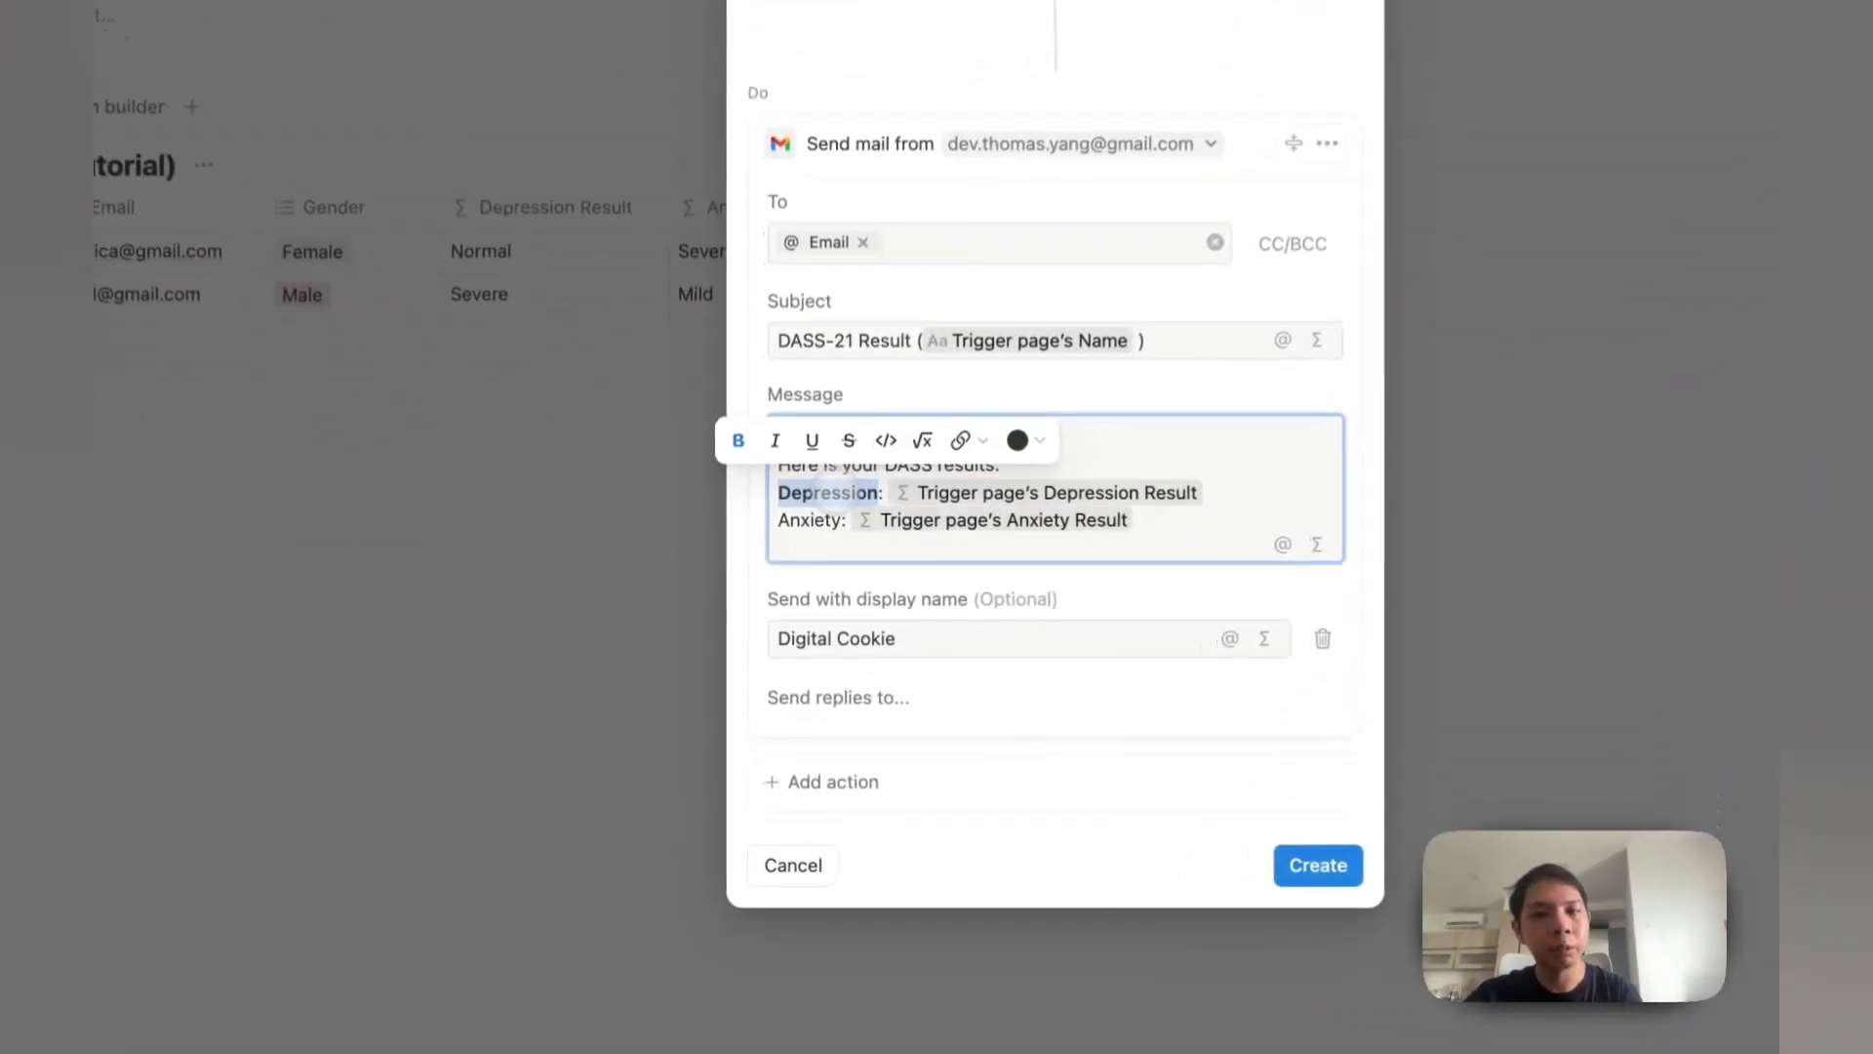
double_click(819, 519)
key("super+b")
scroll(818, 515, "down", 2)
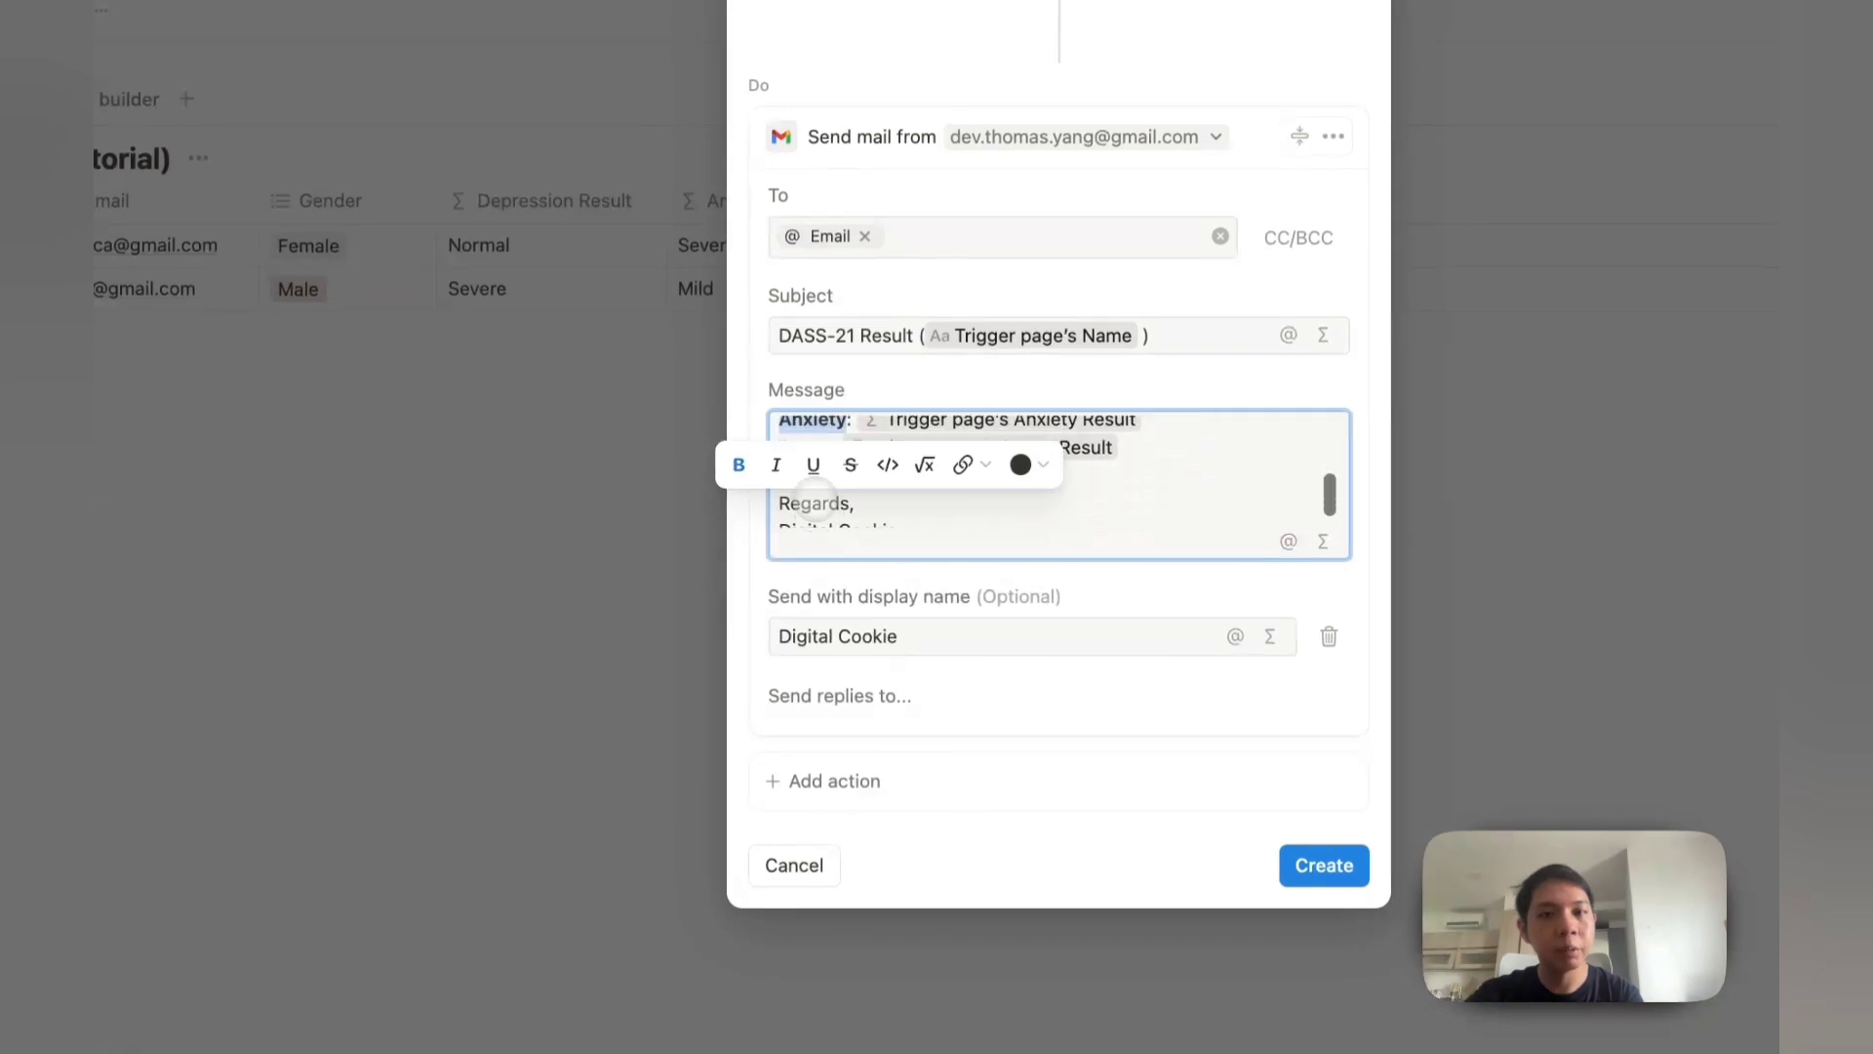
scroll(816, 491, "up", 2)
double_click(810, 470)
key("super+b")
scroll(878, 517, "down", 2)
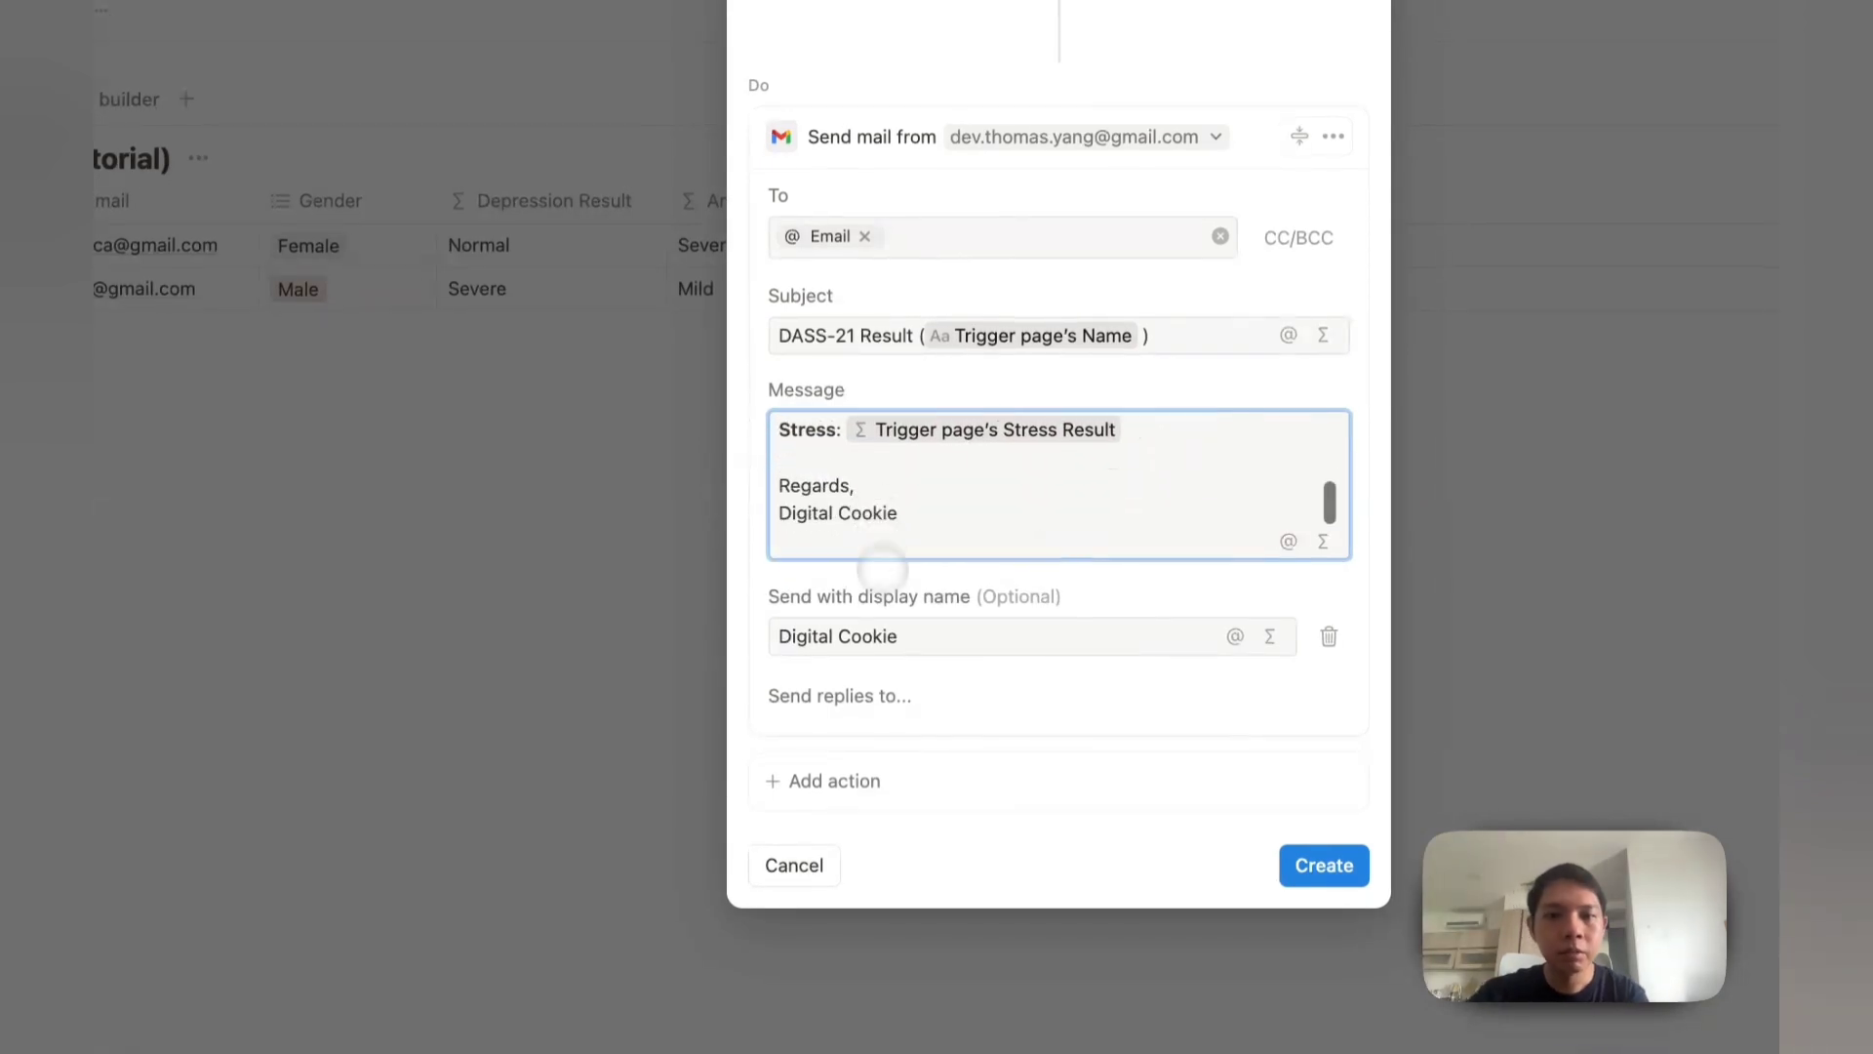
left_click(864, 695)
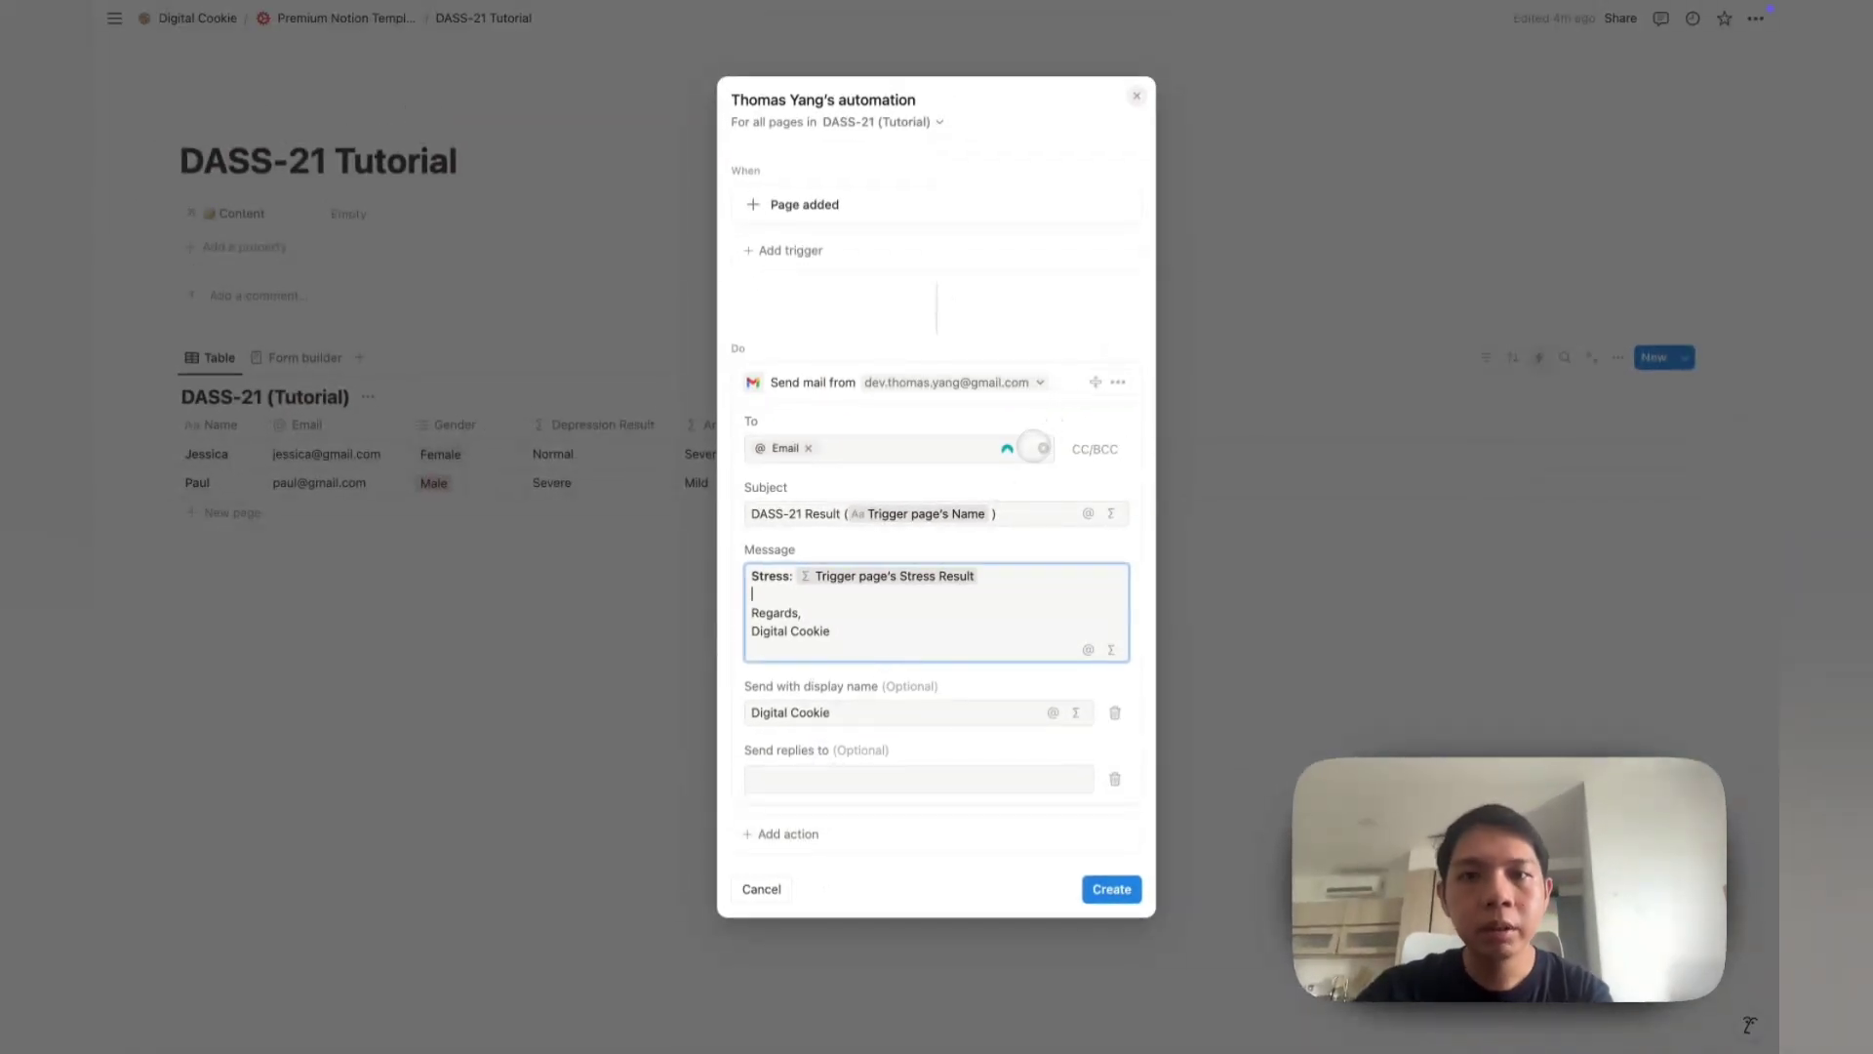
Step: Add CC and BCC recipient fields to the email action
left_click(1095, 449)
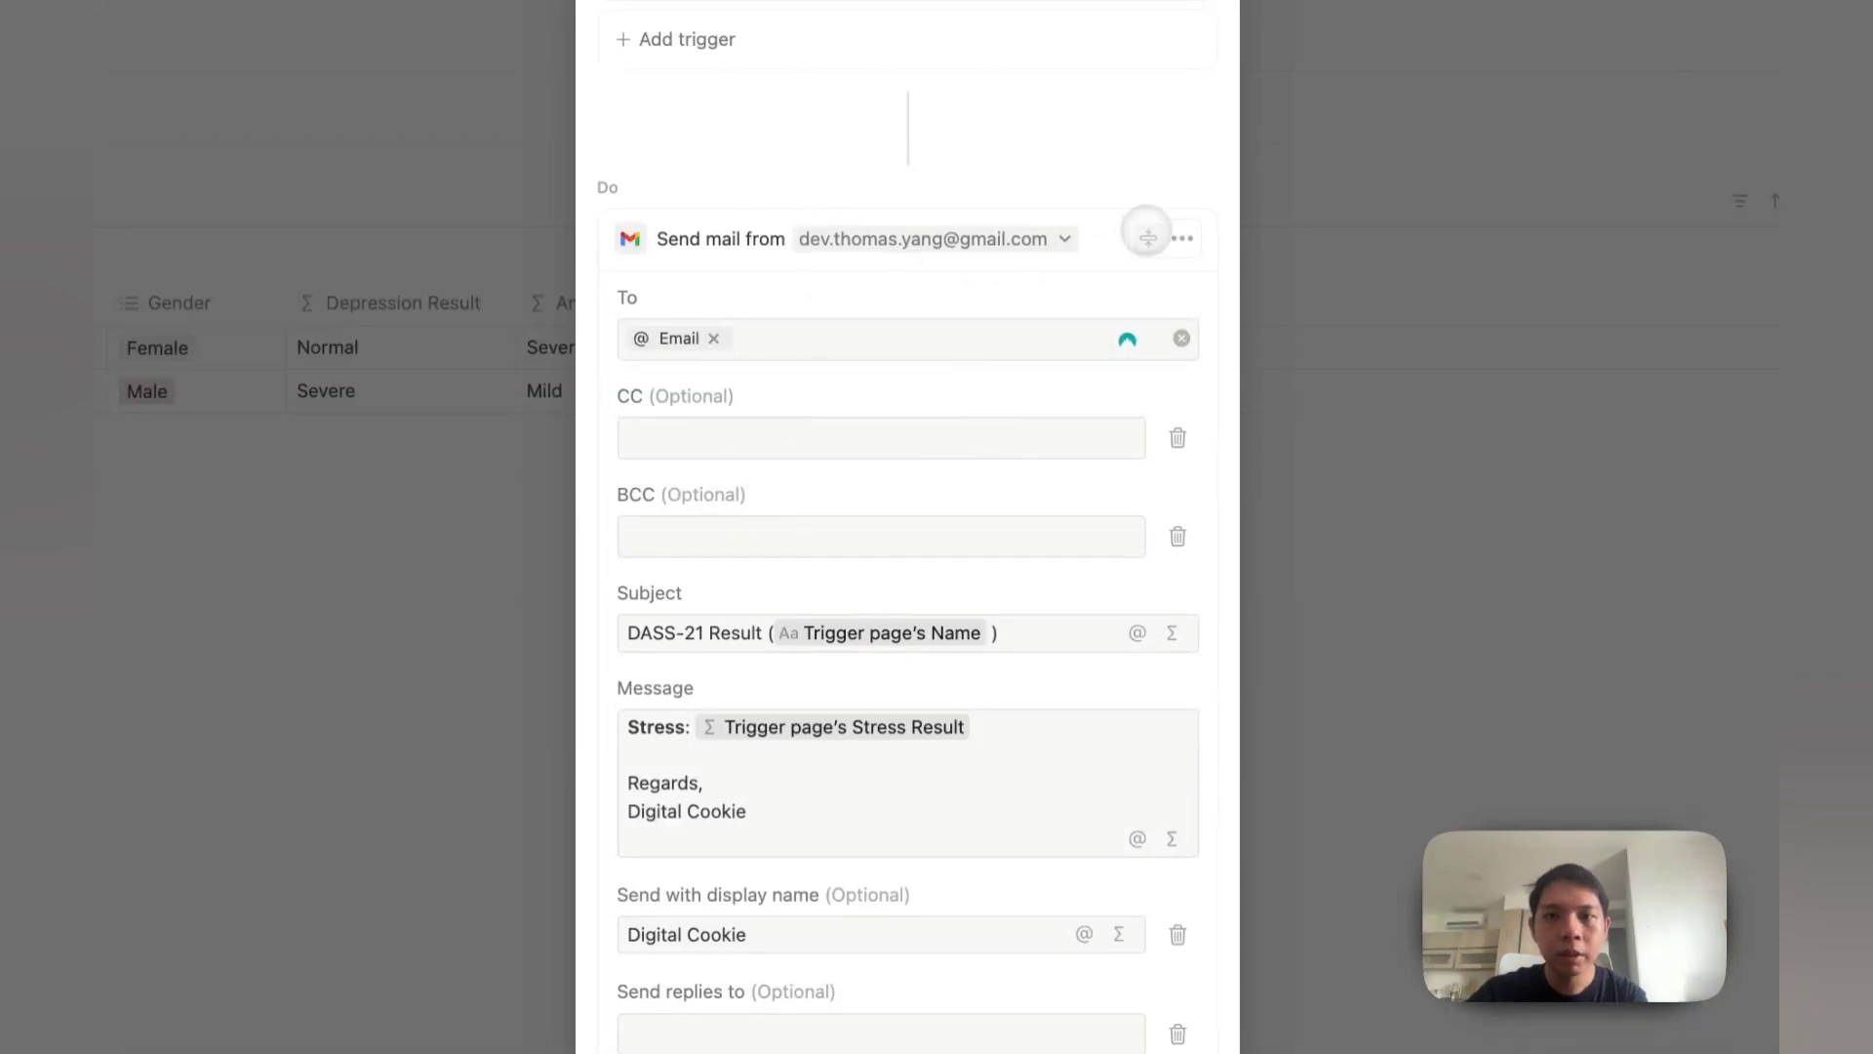
left_click(1183, 238)
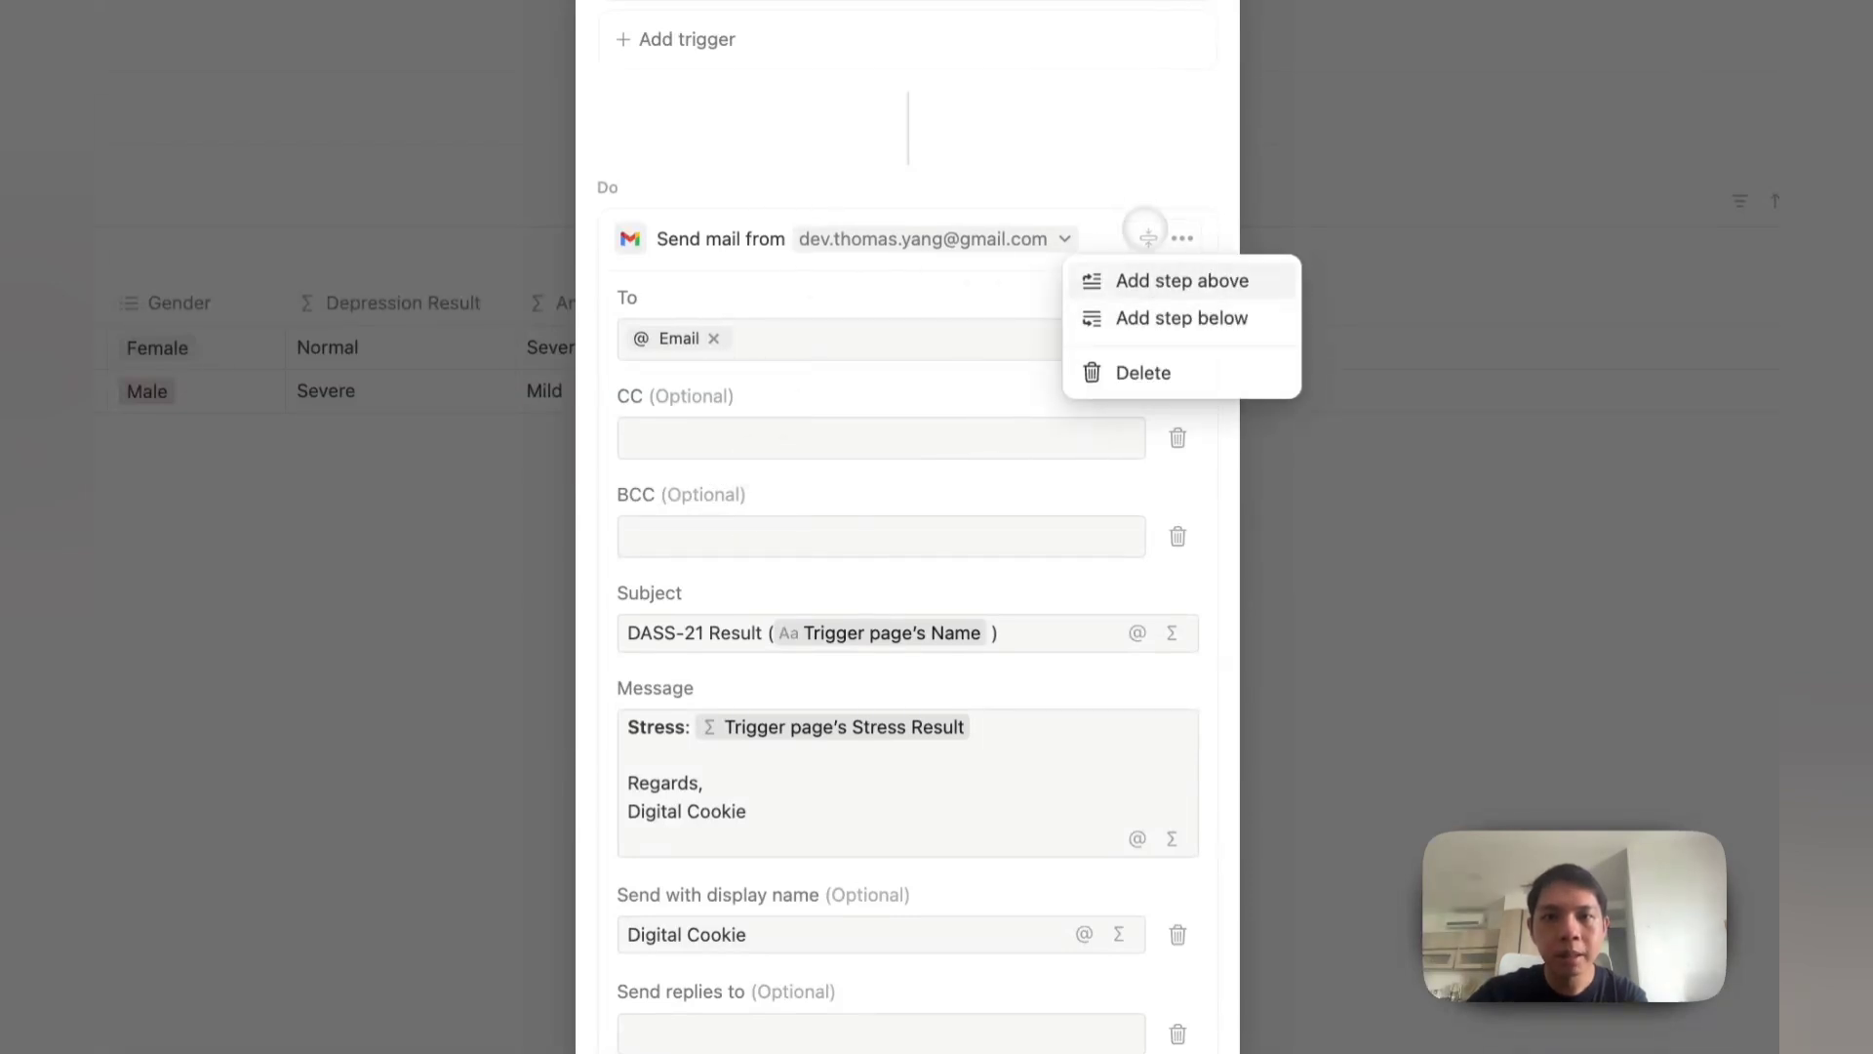
left_click(1135, 193)
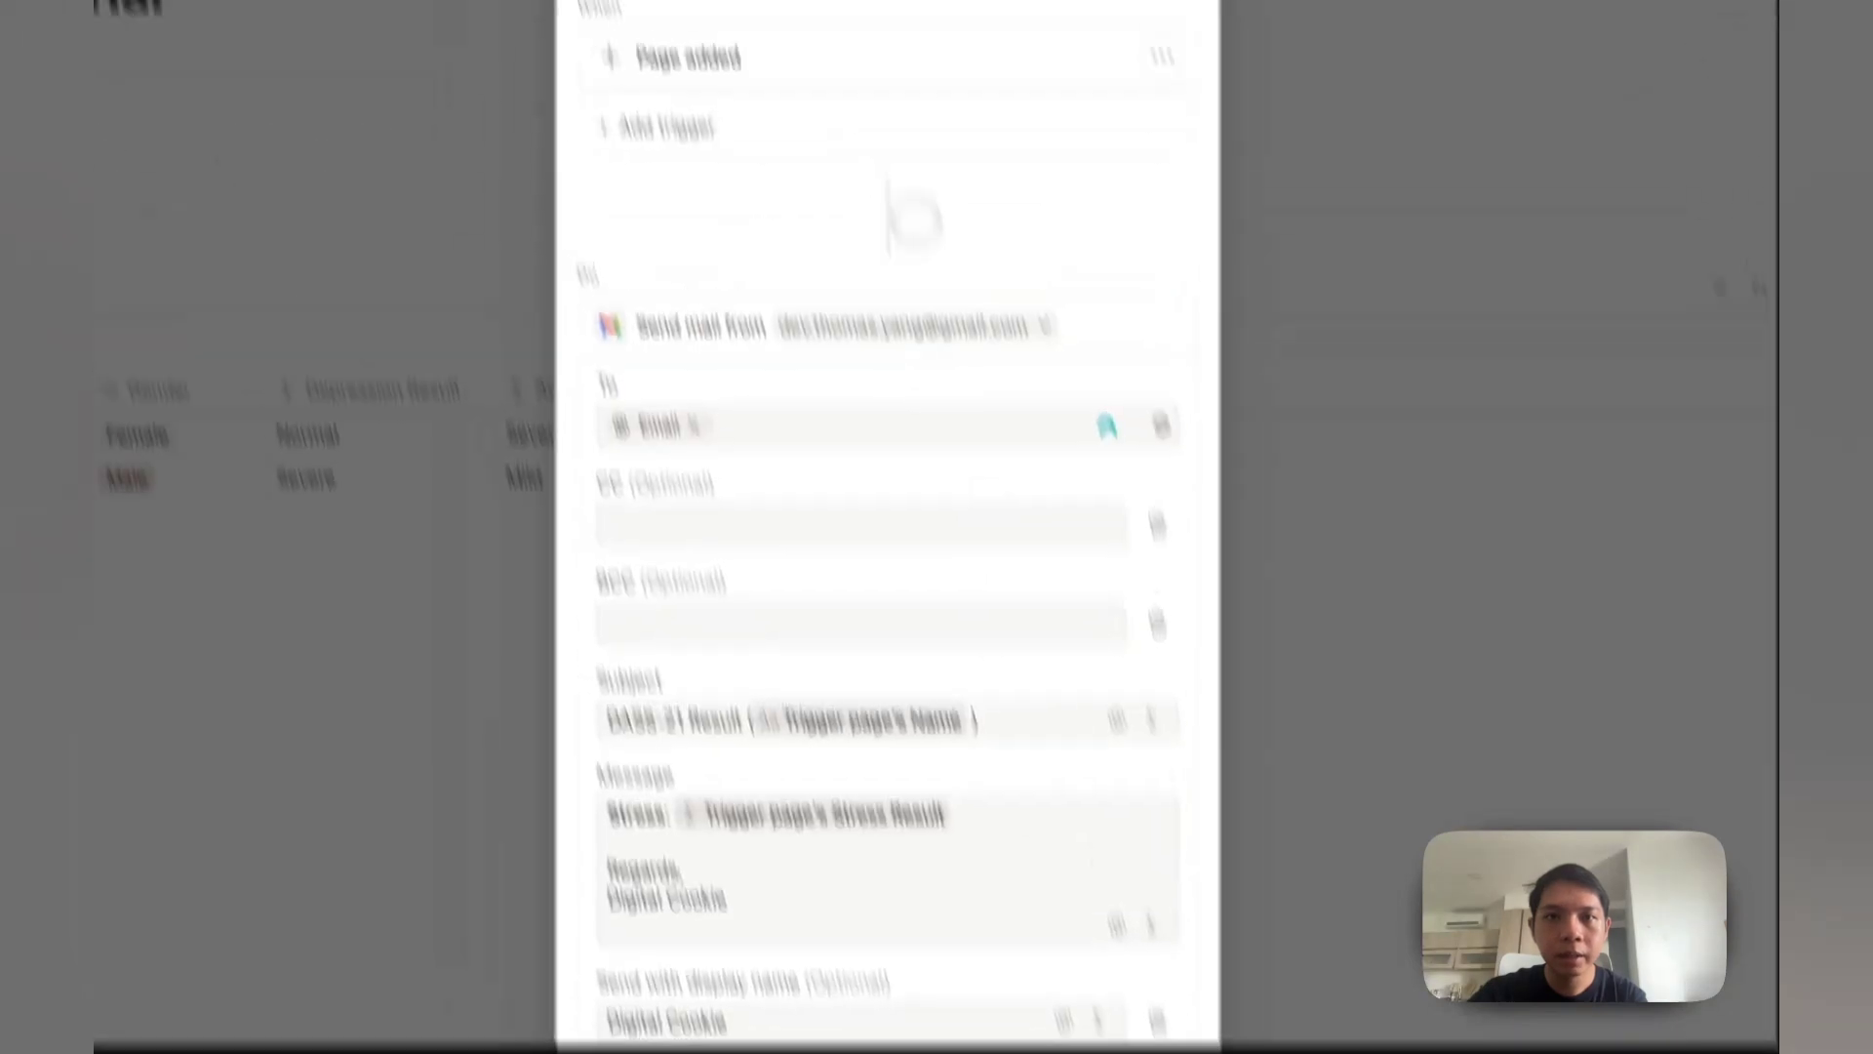
Step: Title the automation 'Email Automation' and create it
left_click(895, 147)
type("fe")
key("super+a")
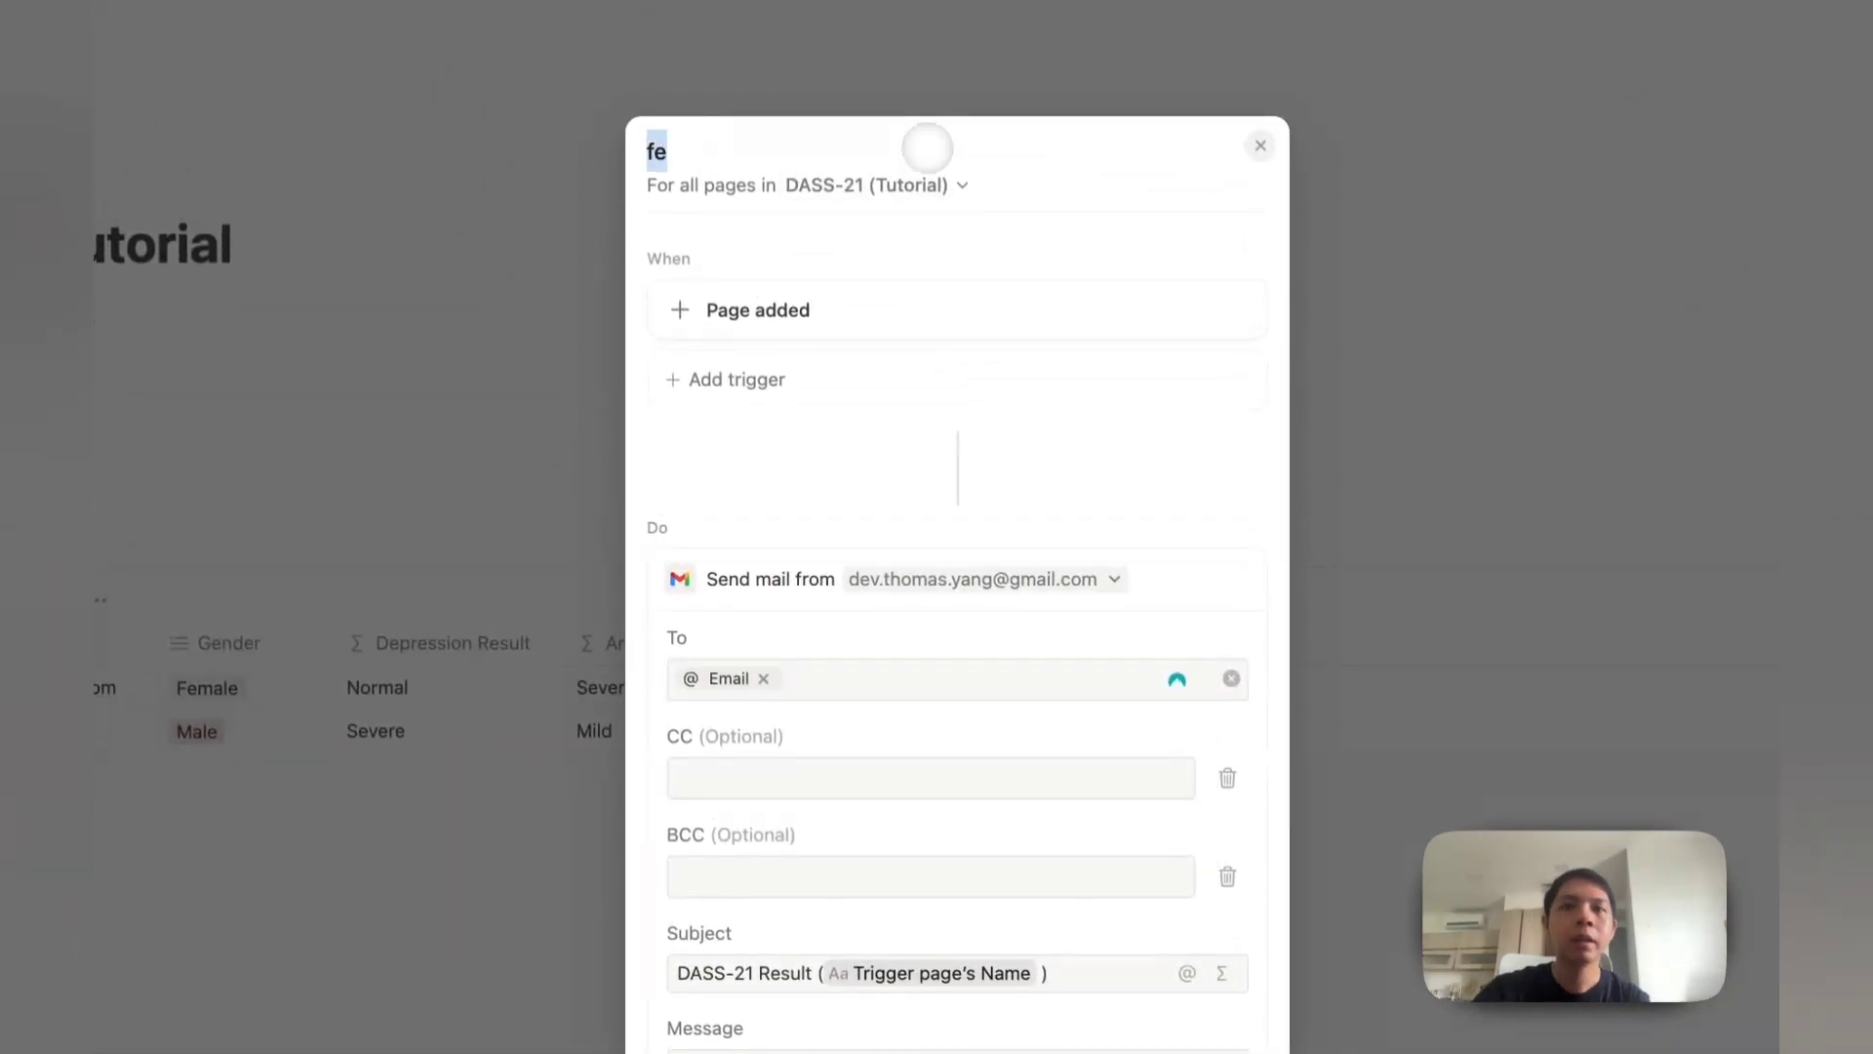
type("Emai")
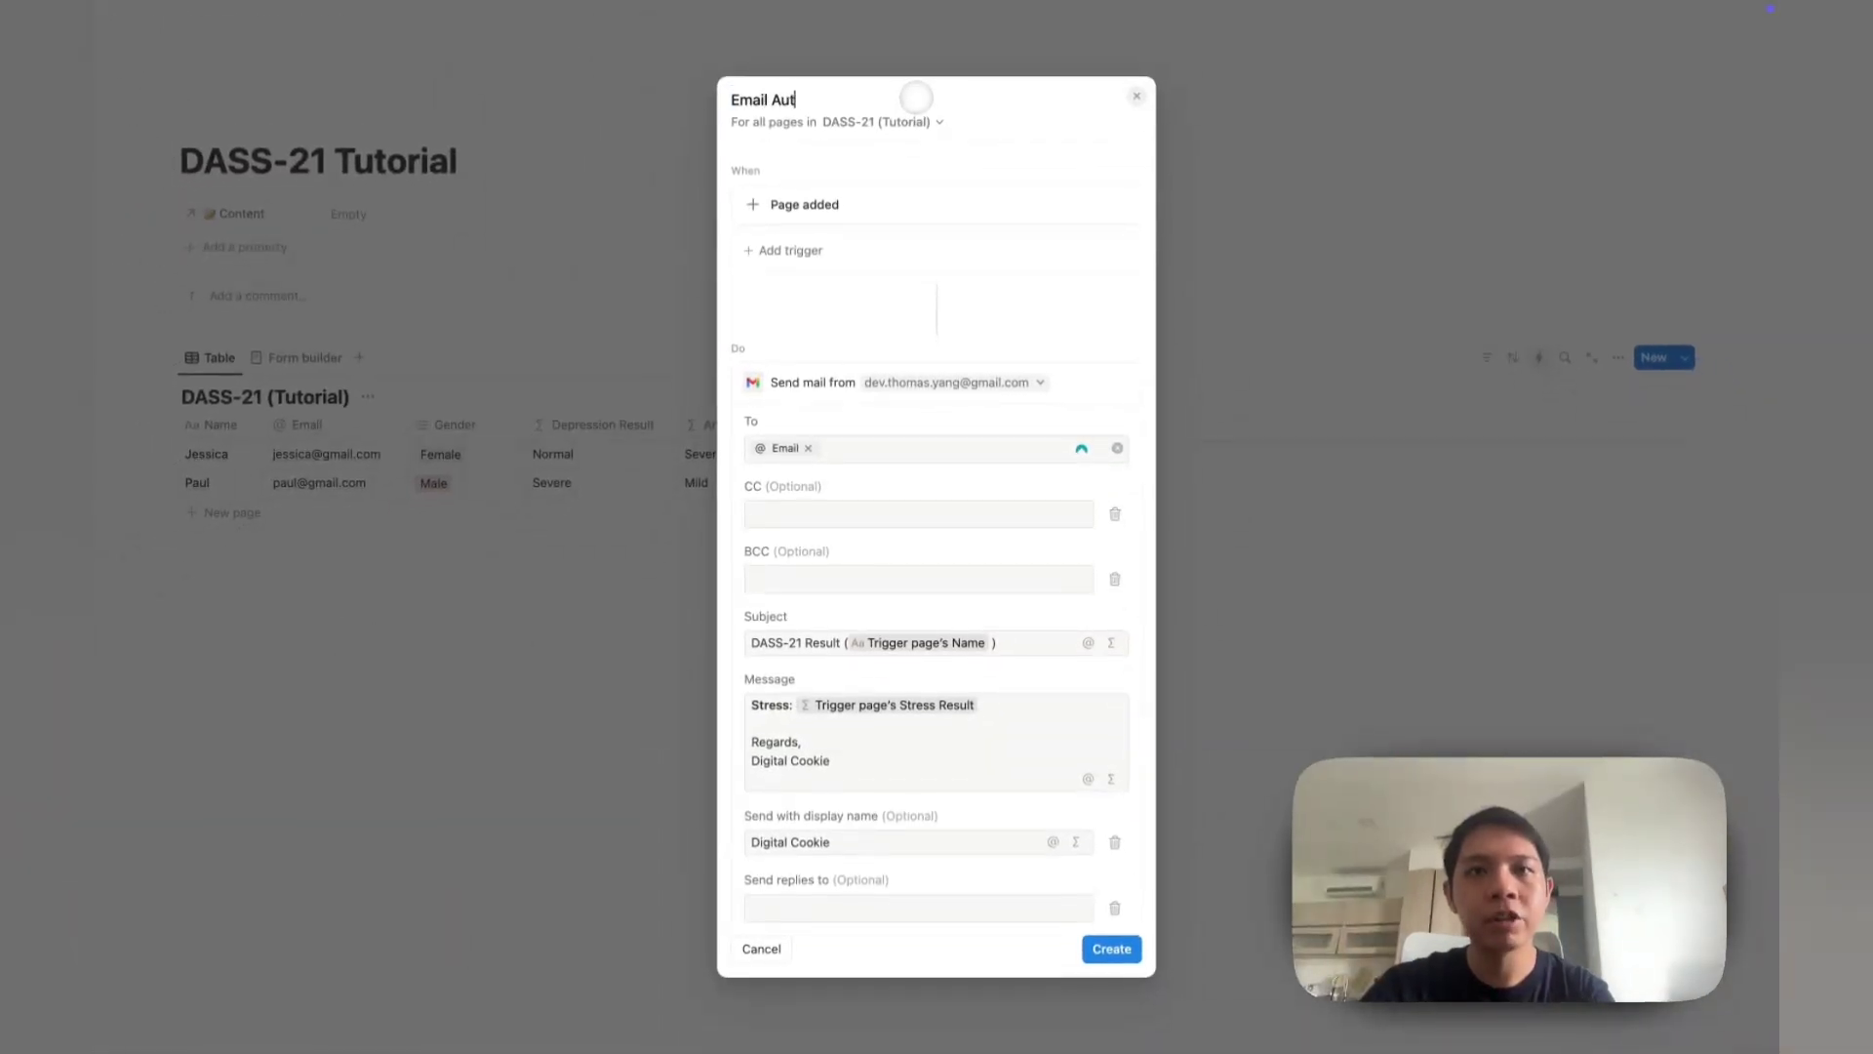
type("l Autoamti")
key("BackSpace")
key("BackSpace")
key("BackSpace")
key("BackSpace")
type("mation")
left_click(1104, 948)
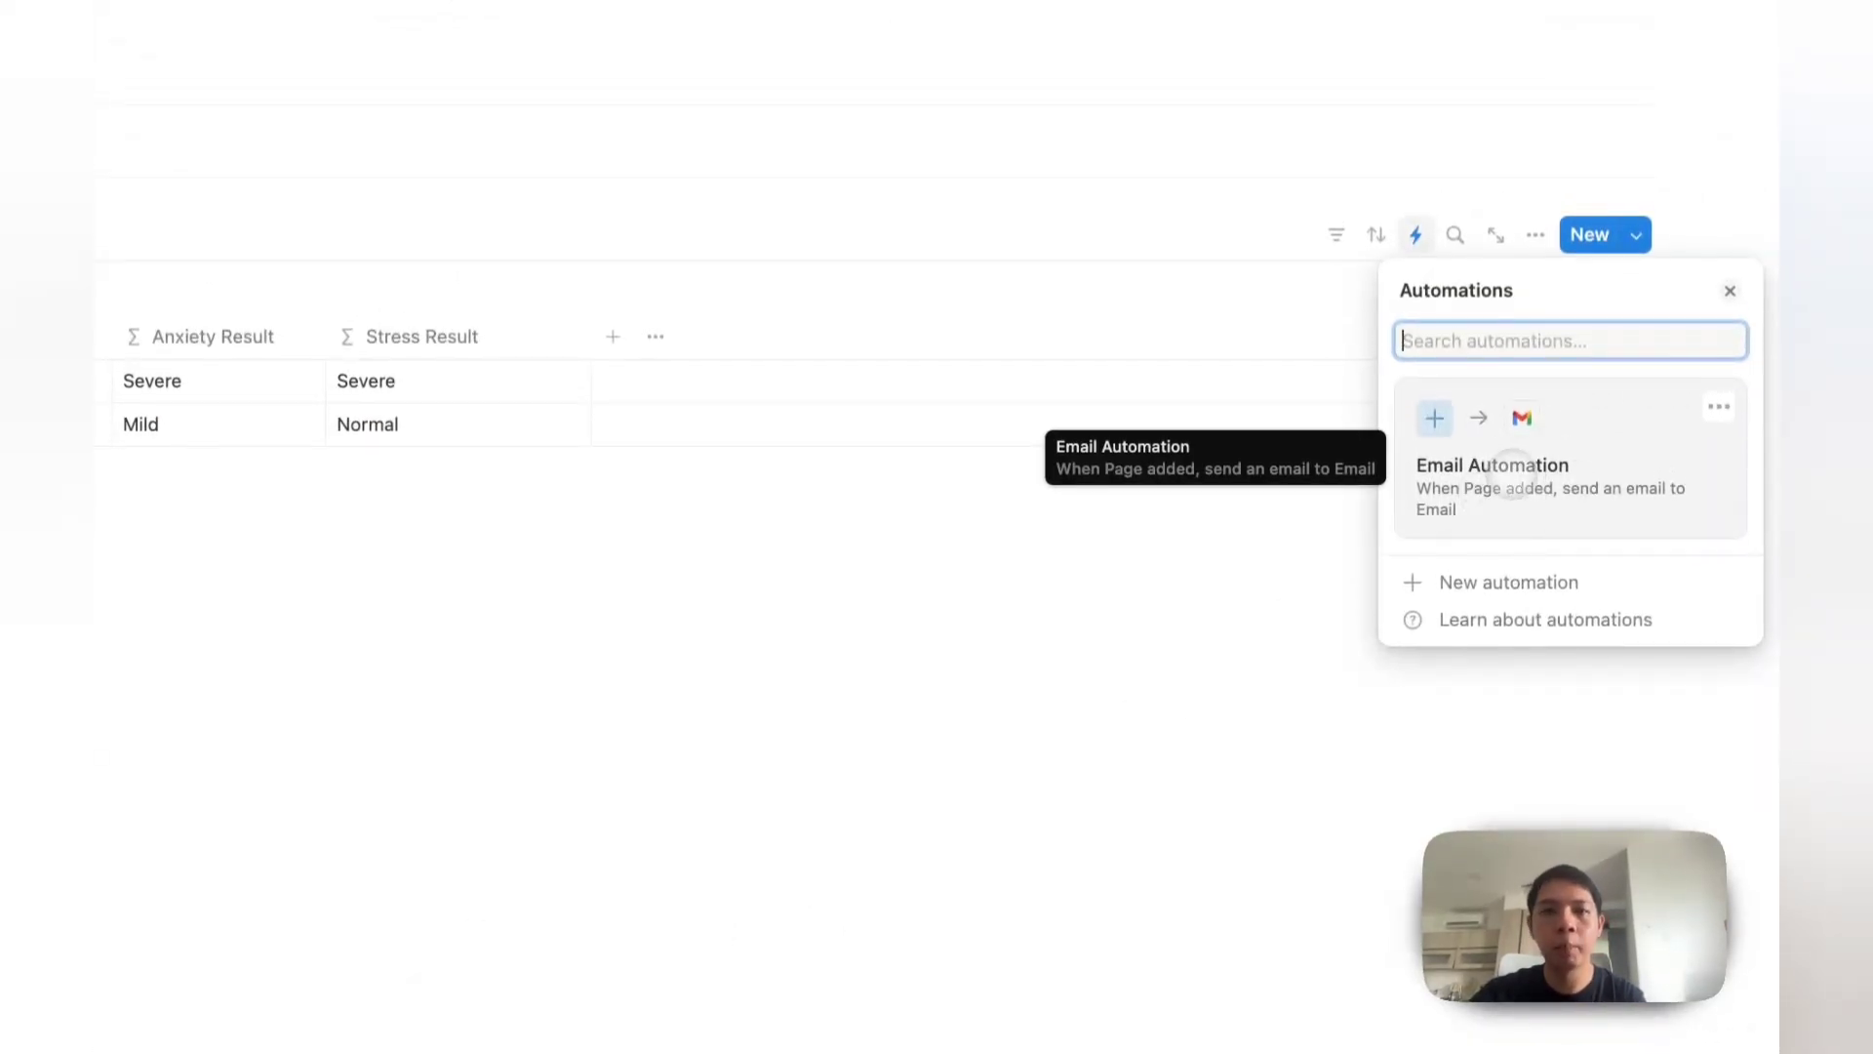
left_click(361, 843)
Step: Enter the respondent's email and choose Male as gender on the DASS-21 form
left_click(278, 227)
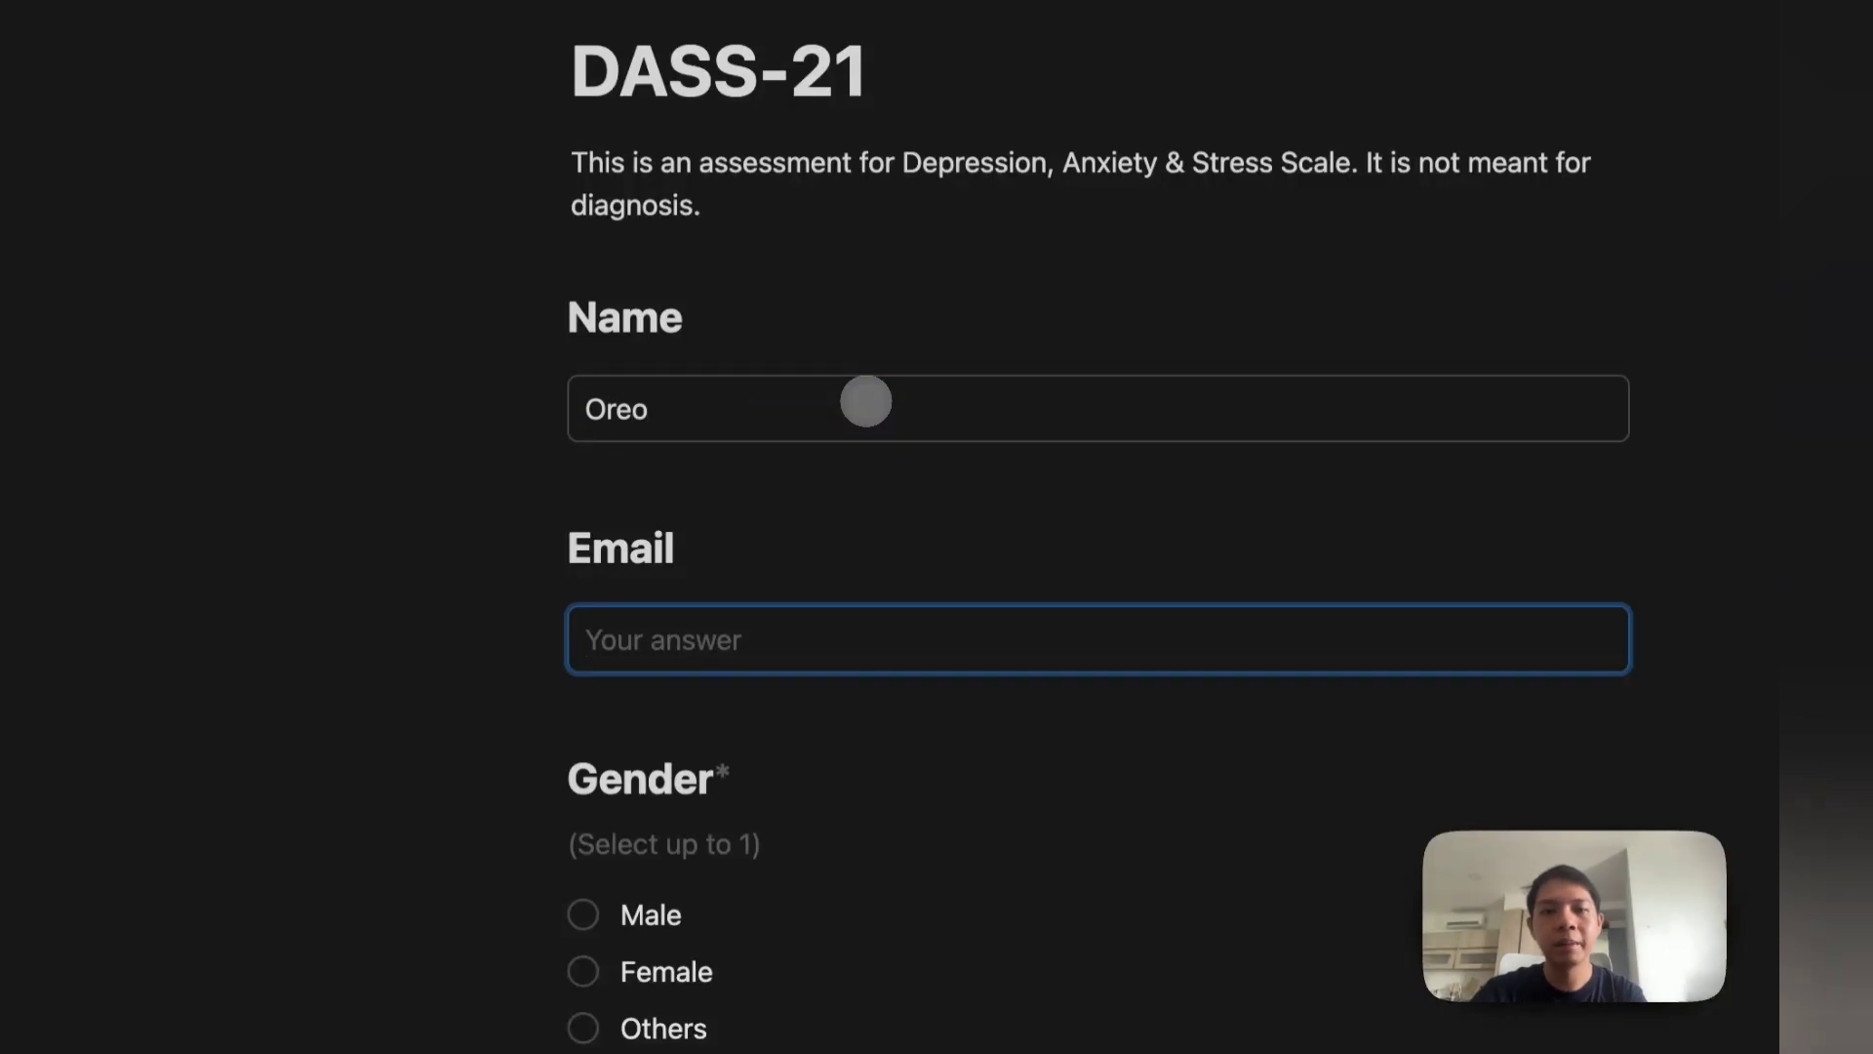
key("BackSpace")
key("BackSpace")
key("BackSpace")
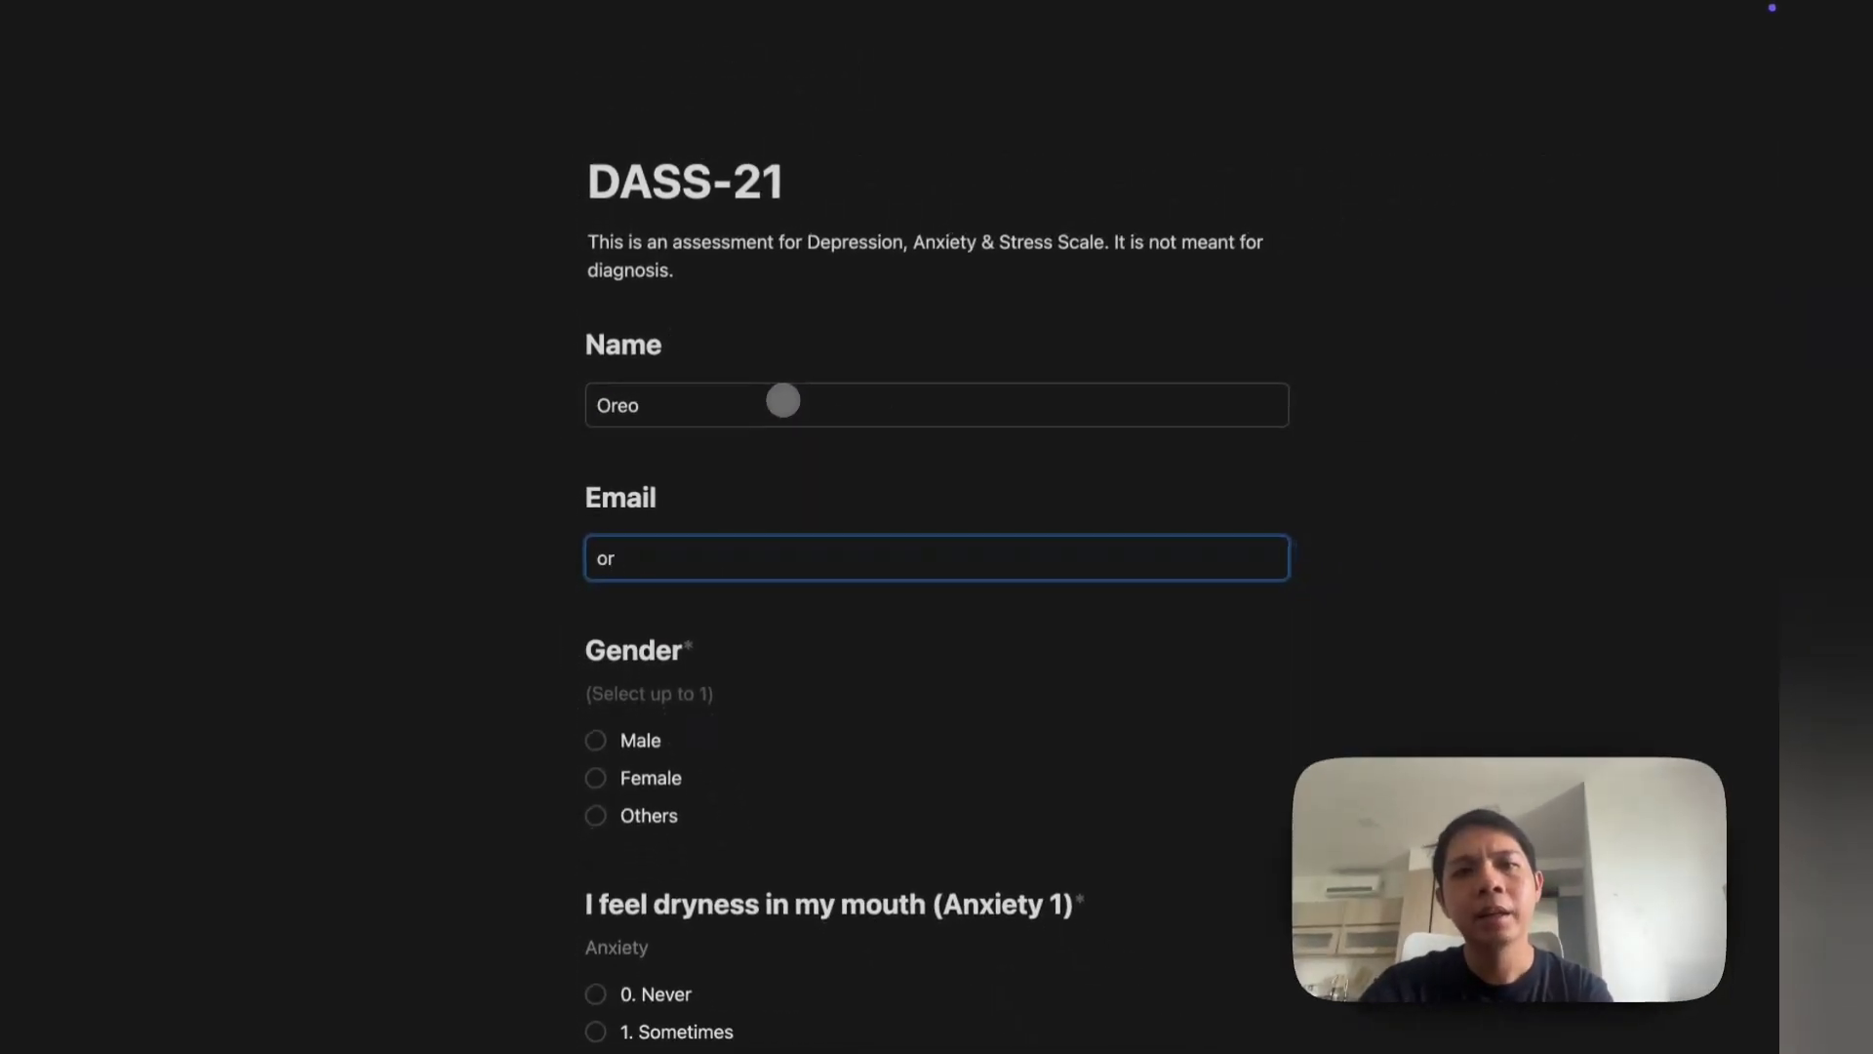
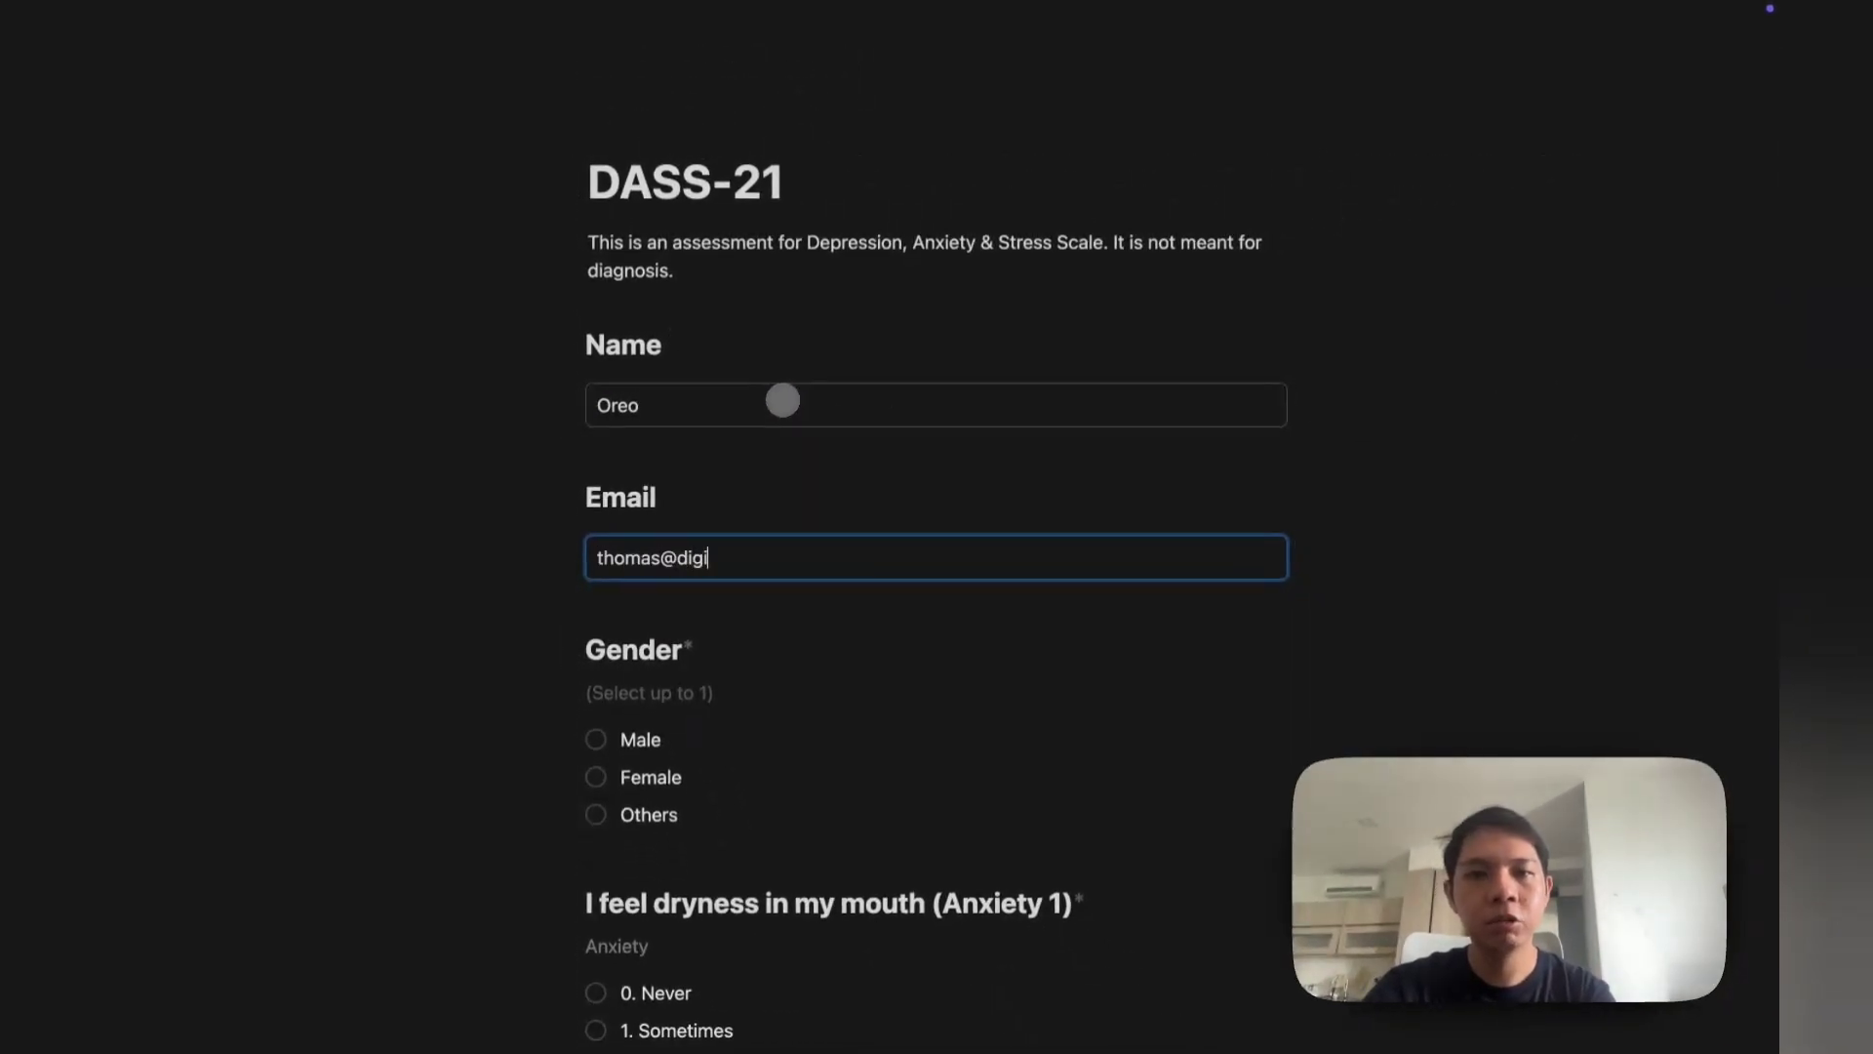
left_click(595, 738)
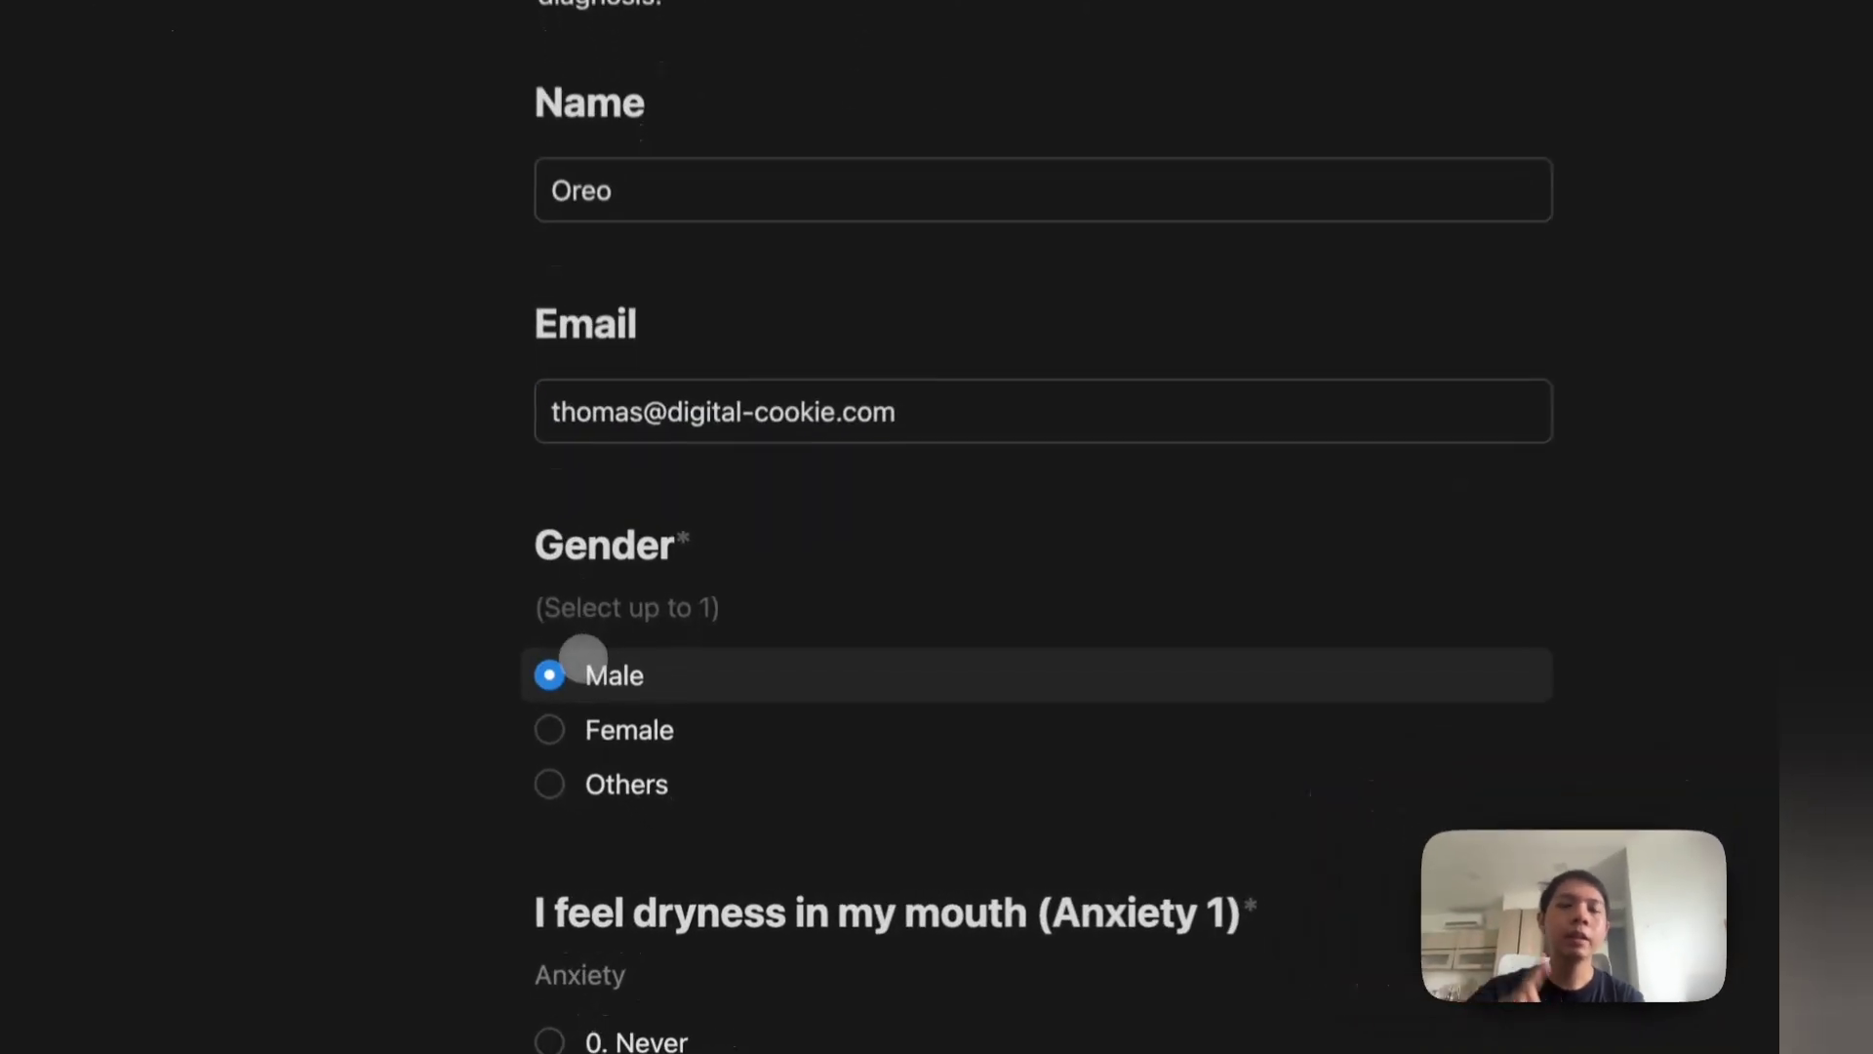
Step: Answer Anxiety 2, 3; Depression 3, 1; Stress 2, 3, then submit the form
scroll(597, 741, "down", 4)
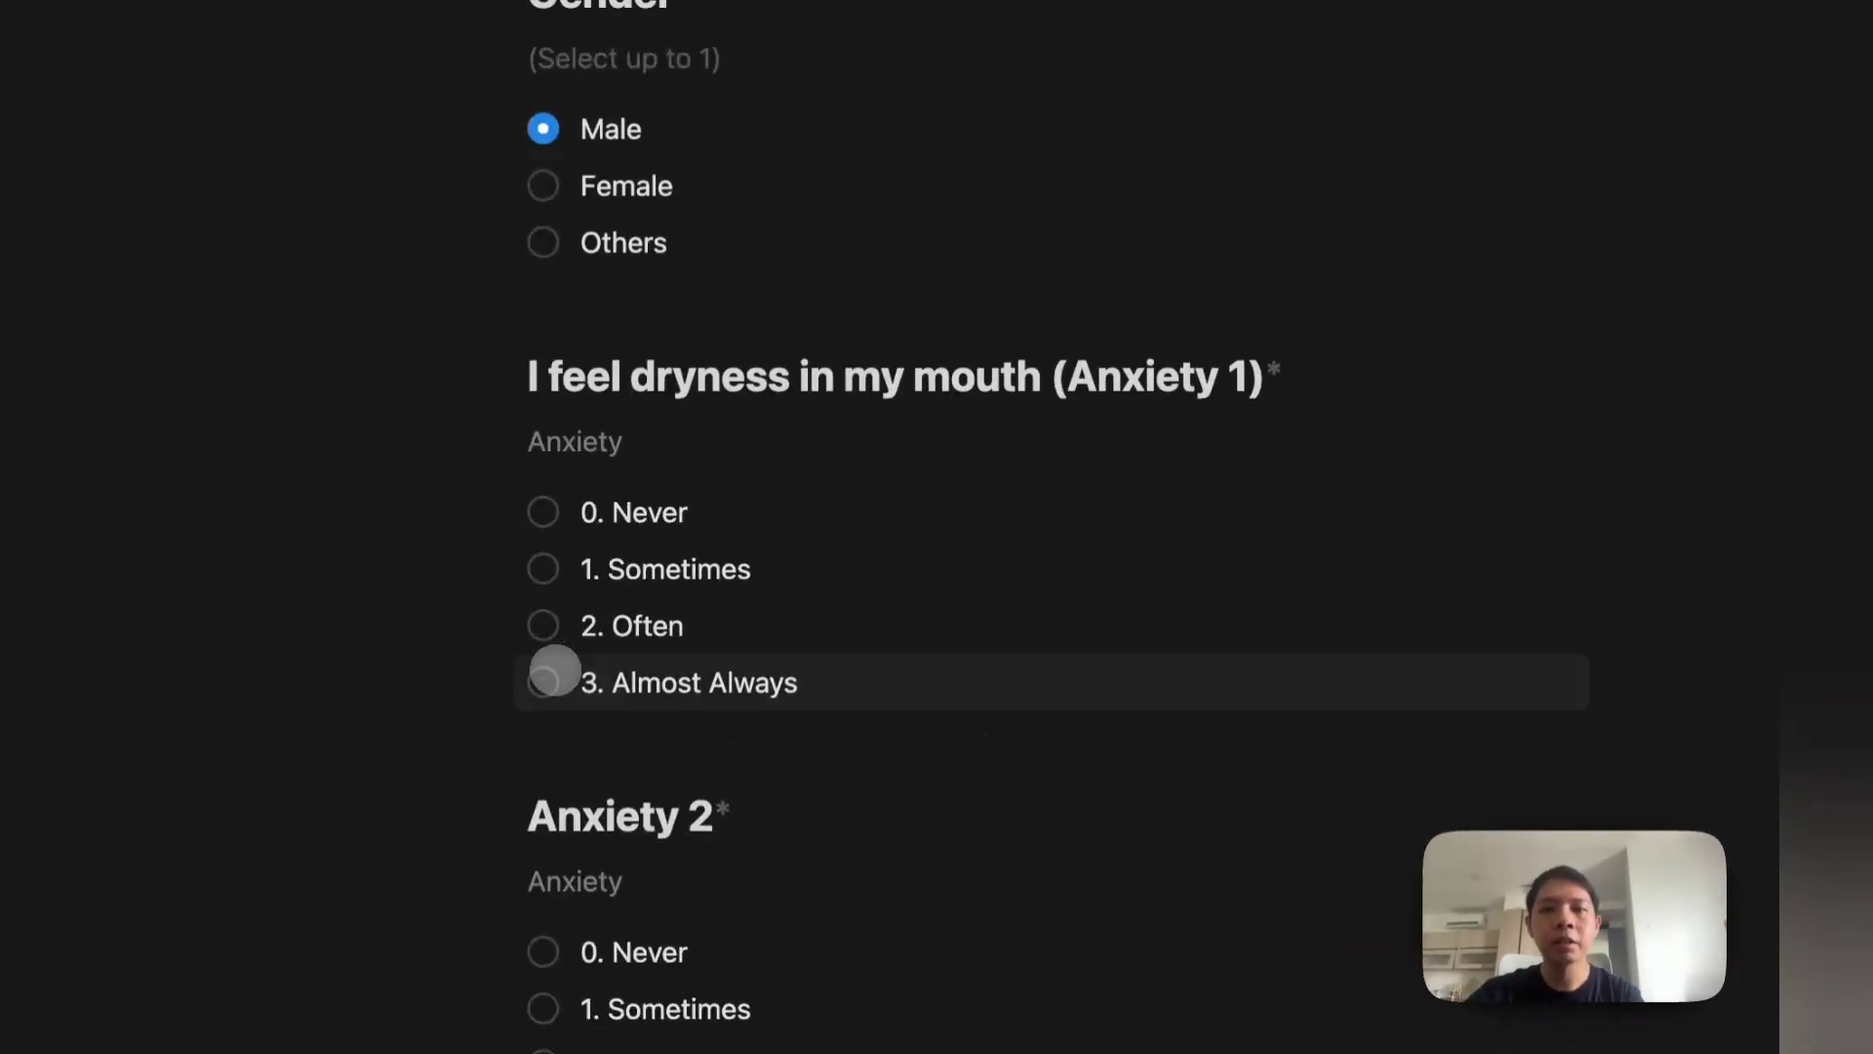
left_click(547, 625)
scroll(585, 702, "down", 3)
left_click(595, 831)
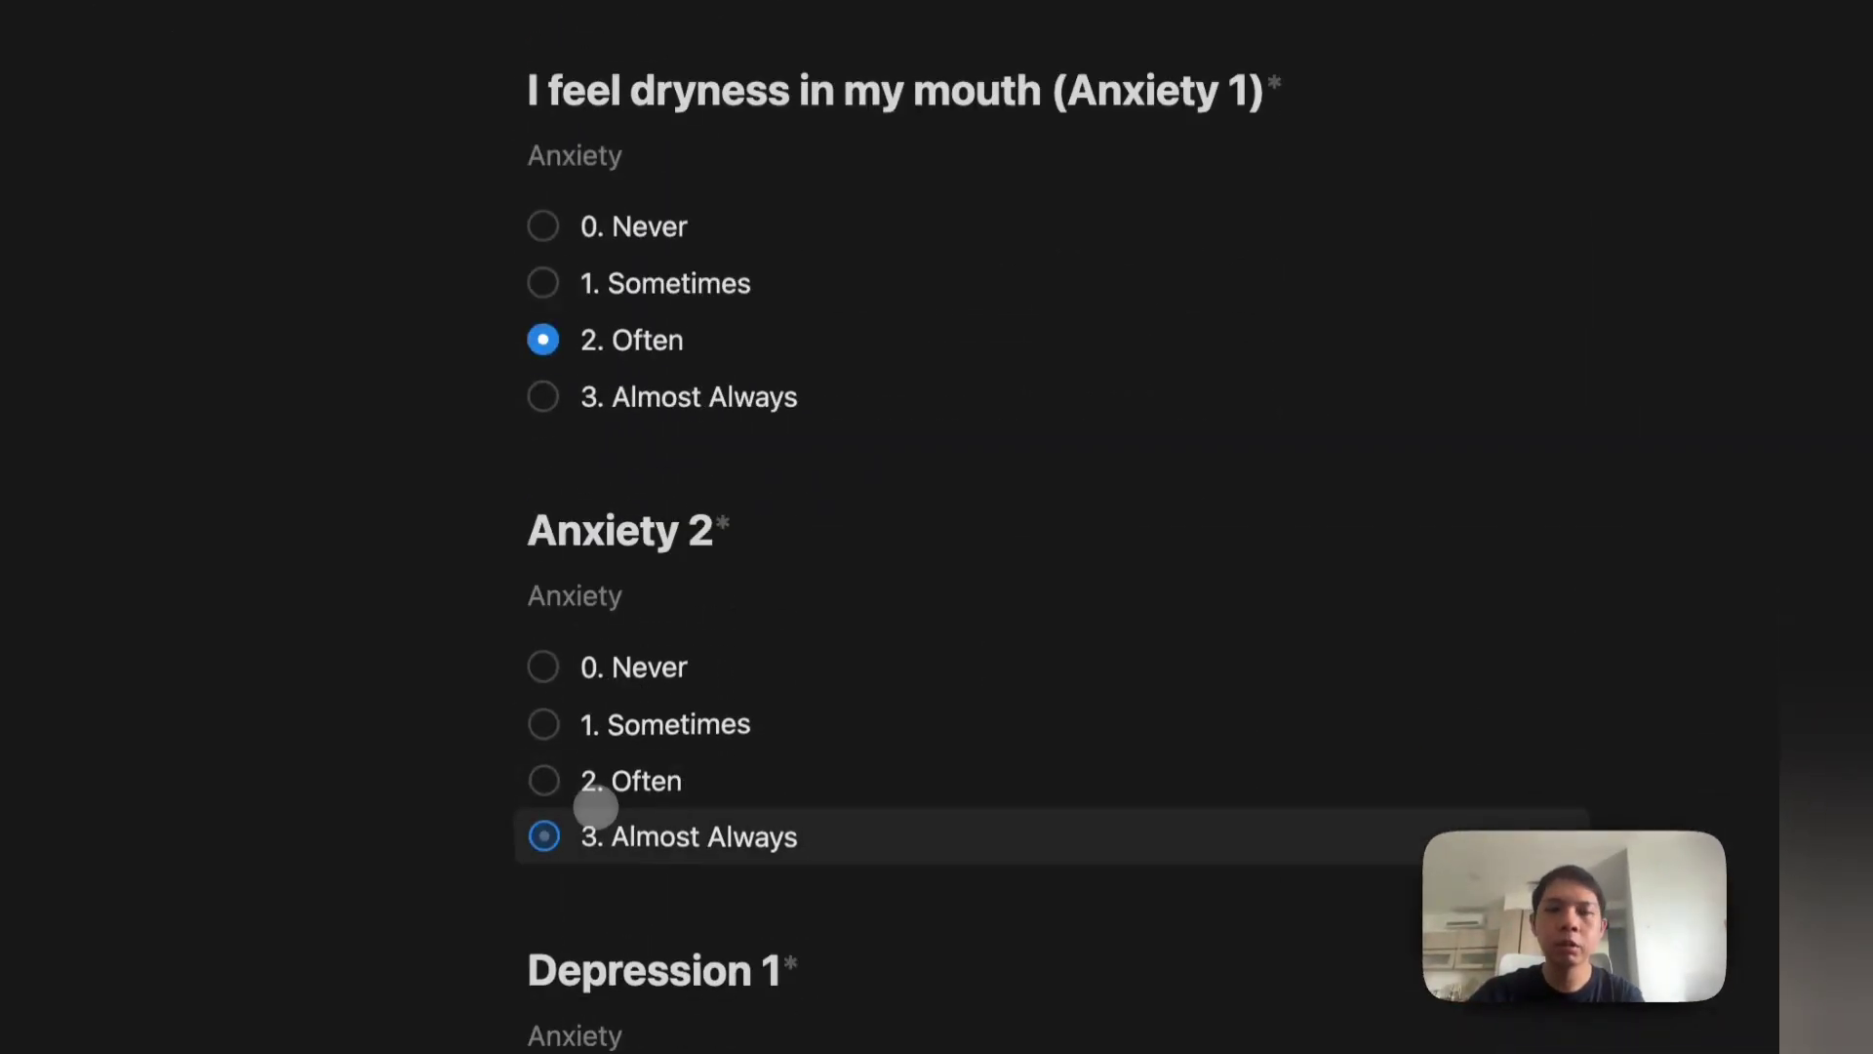
scroll(590, 810, "down", 4)
left_click(602, 891)
scroll(602, 892, "down", 5)
left_click(543, 695)
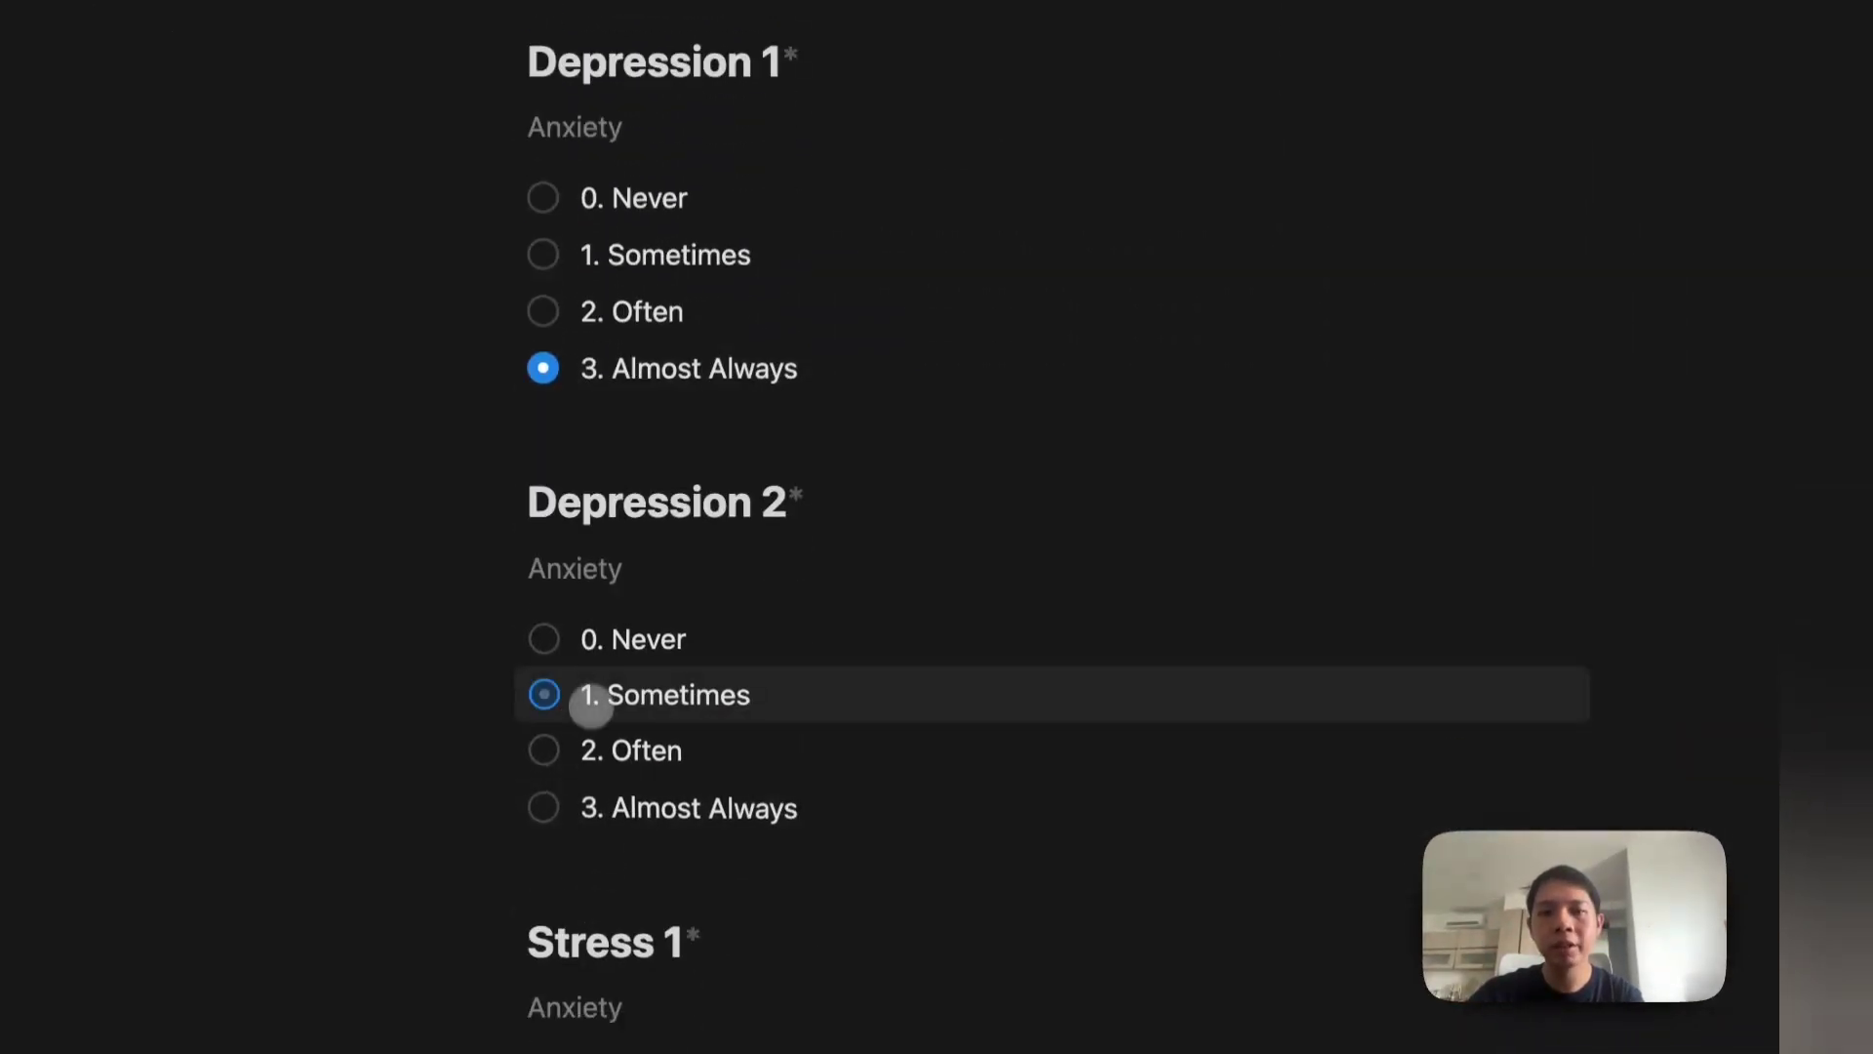
scroll(566, 688, "down", 4)
left_click(576, 778)
scroll(576, 778, "down", 5)
left_click(578, 770)
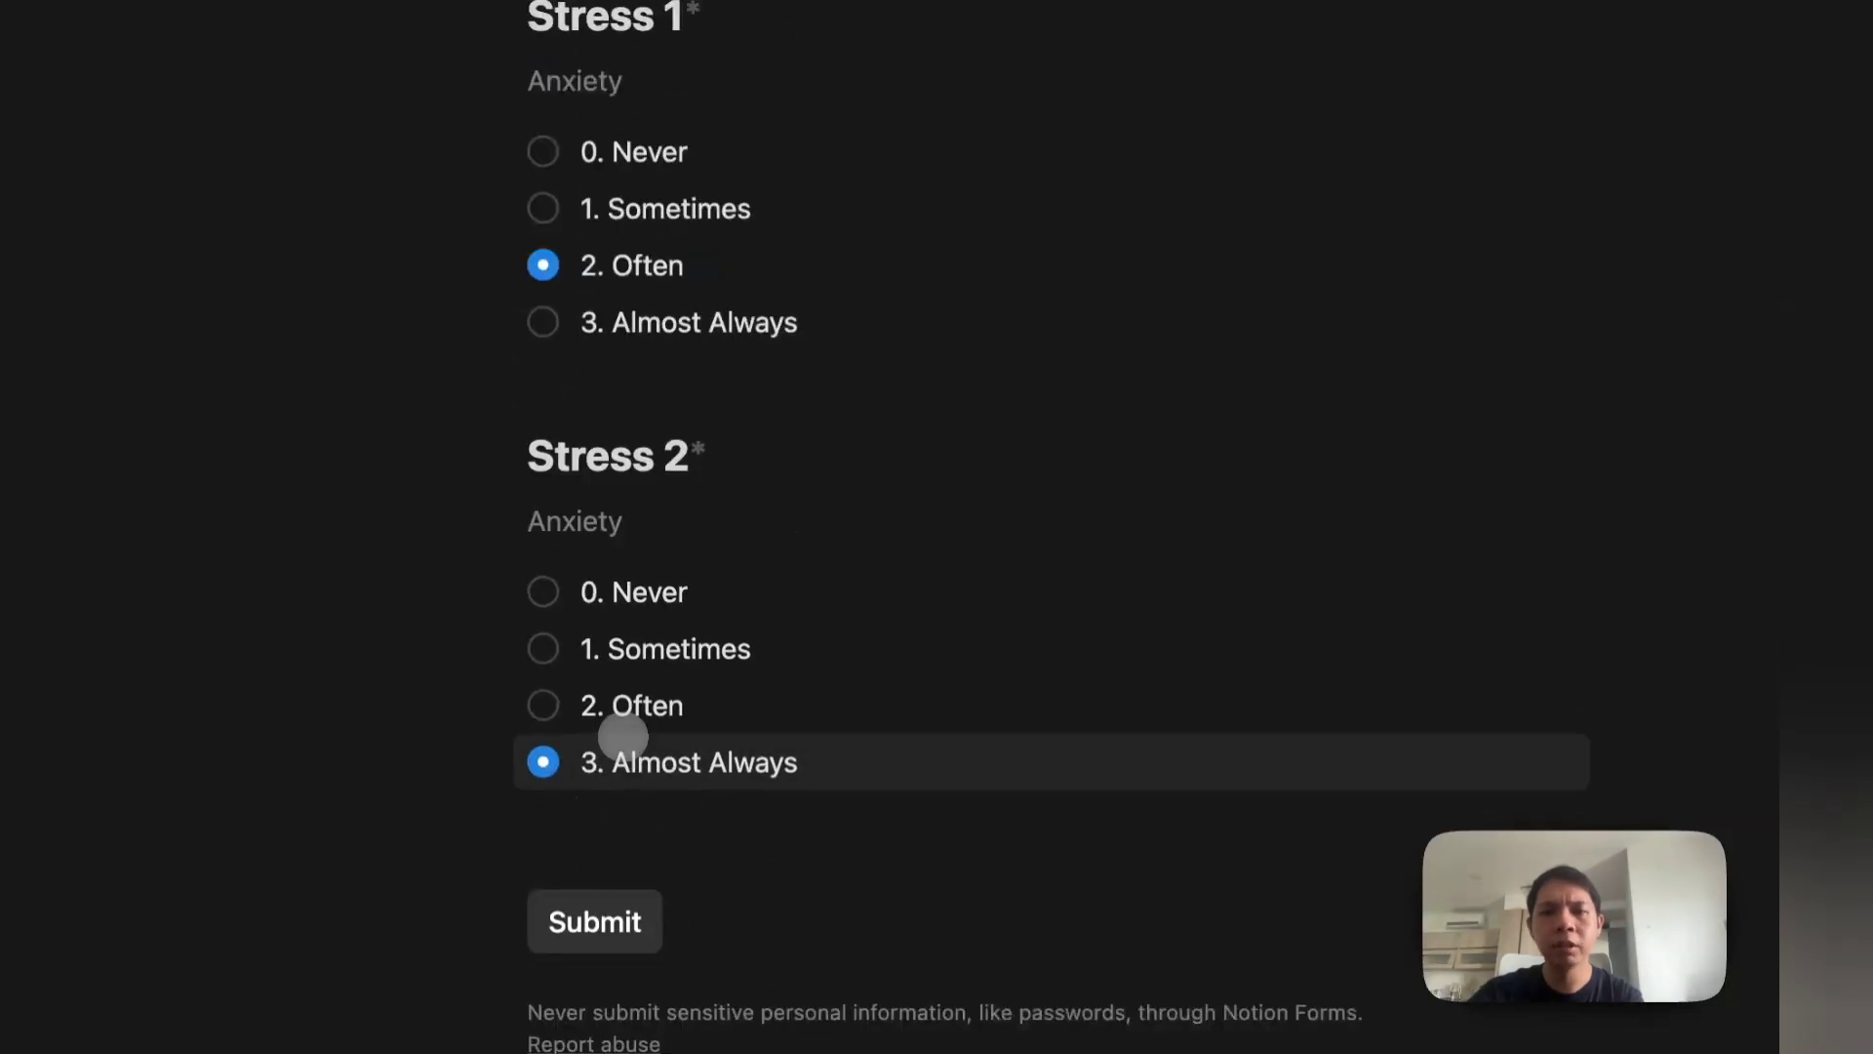
left_click(593, 917)
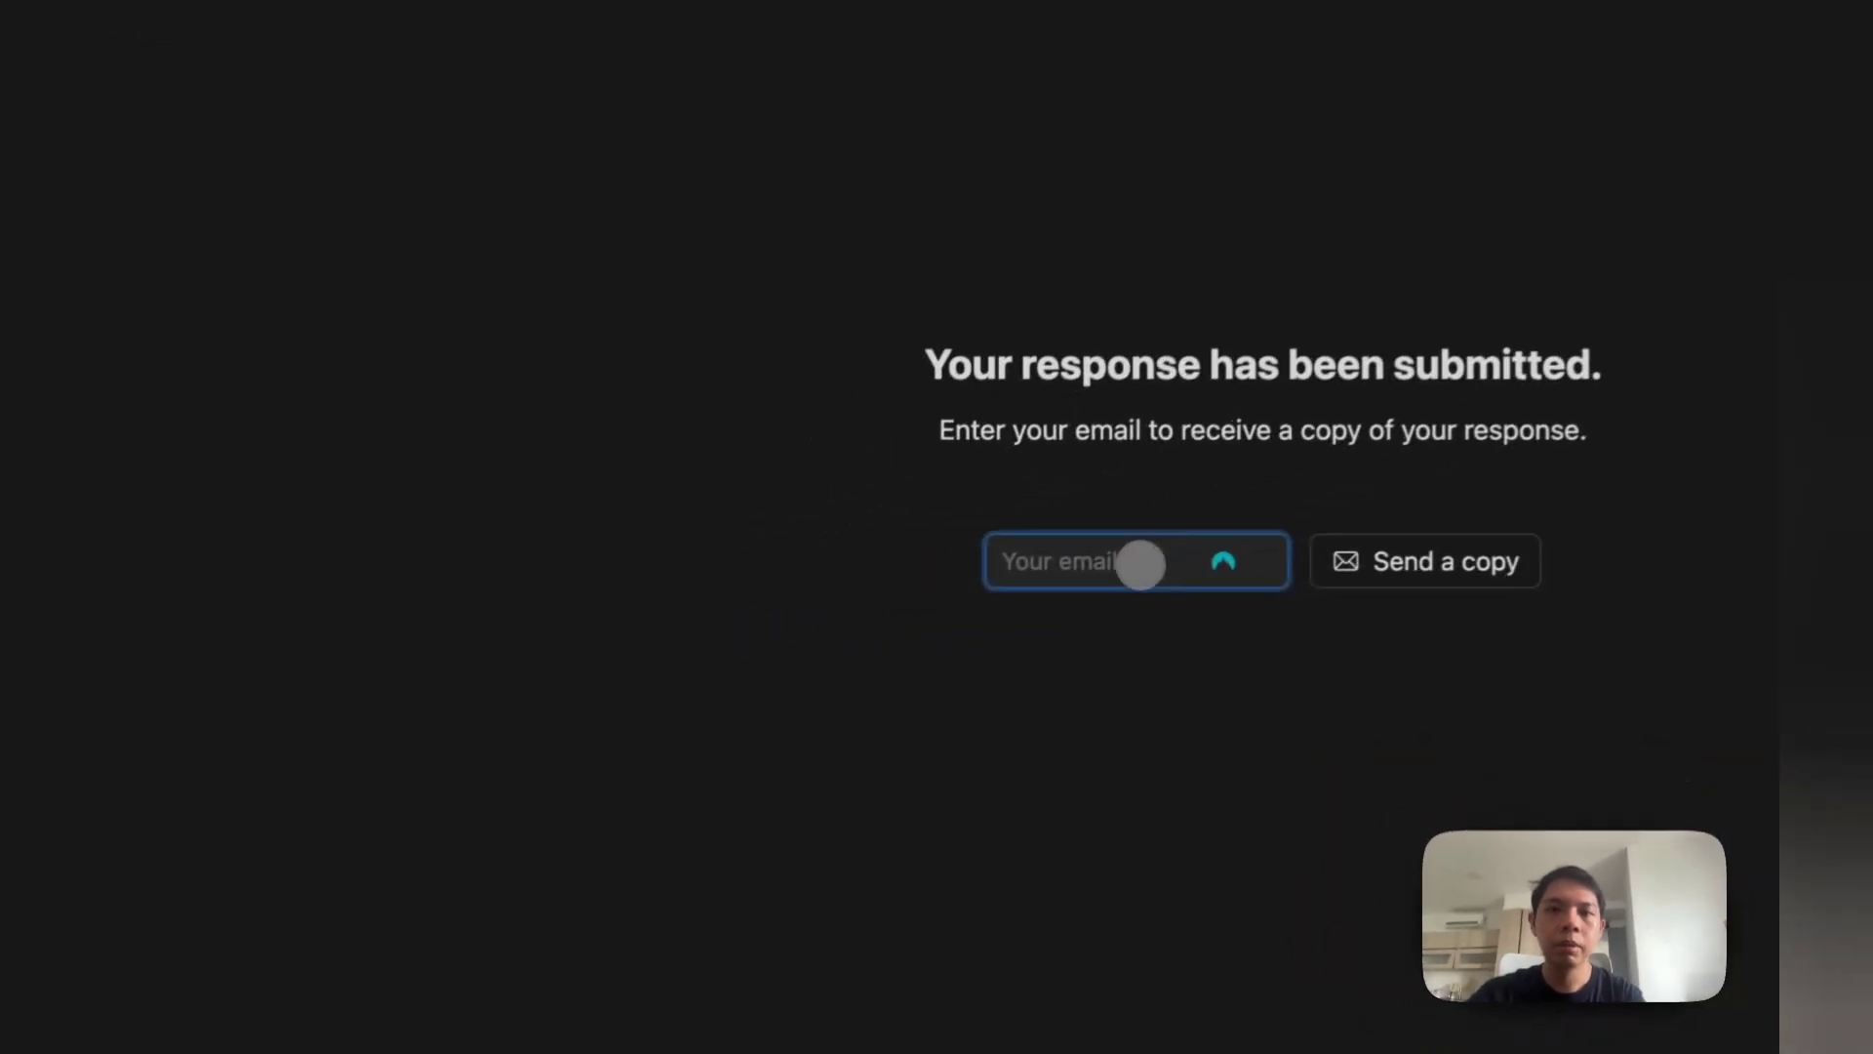
Step: Send a copy of the response to the respondent's email address
left_click(853, 632)
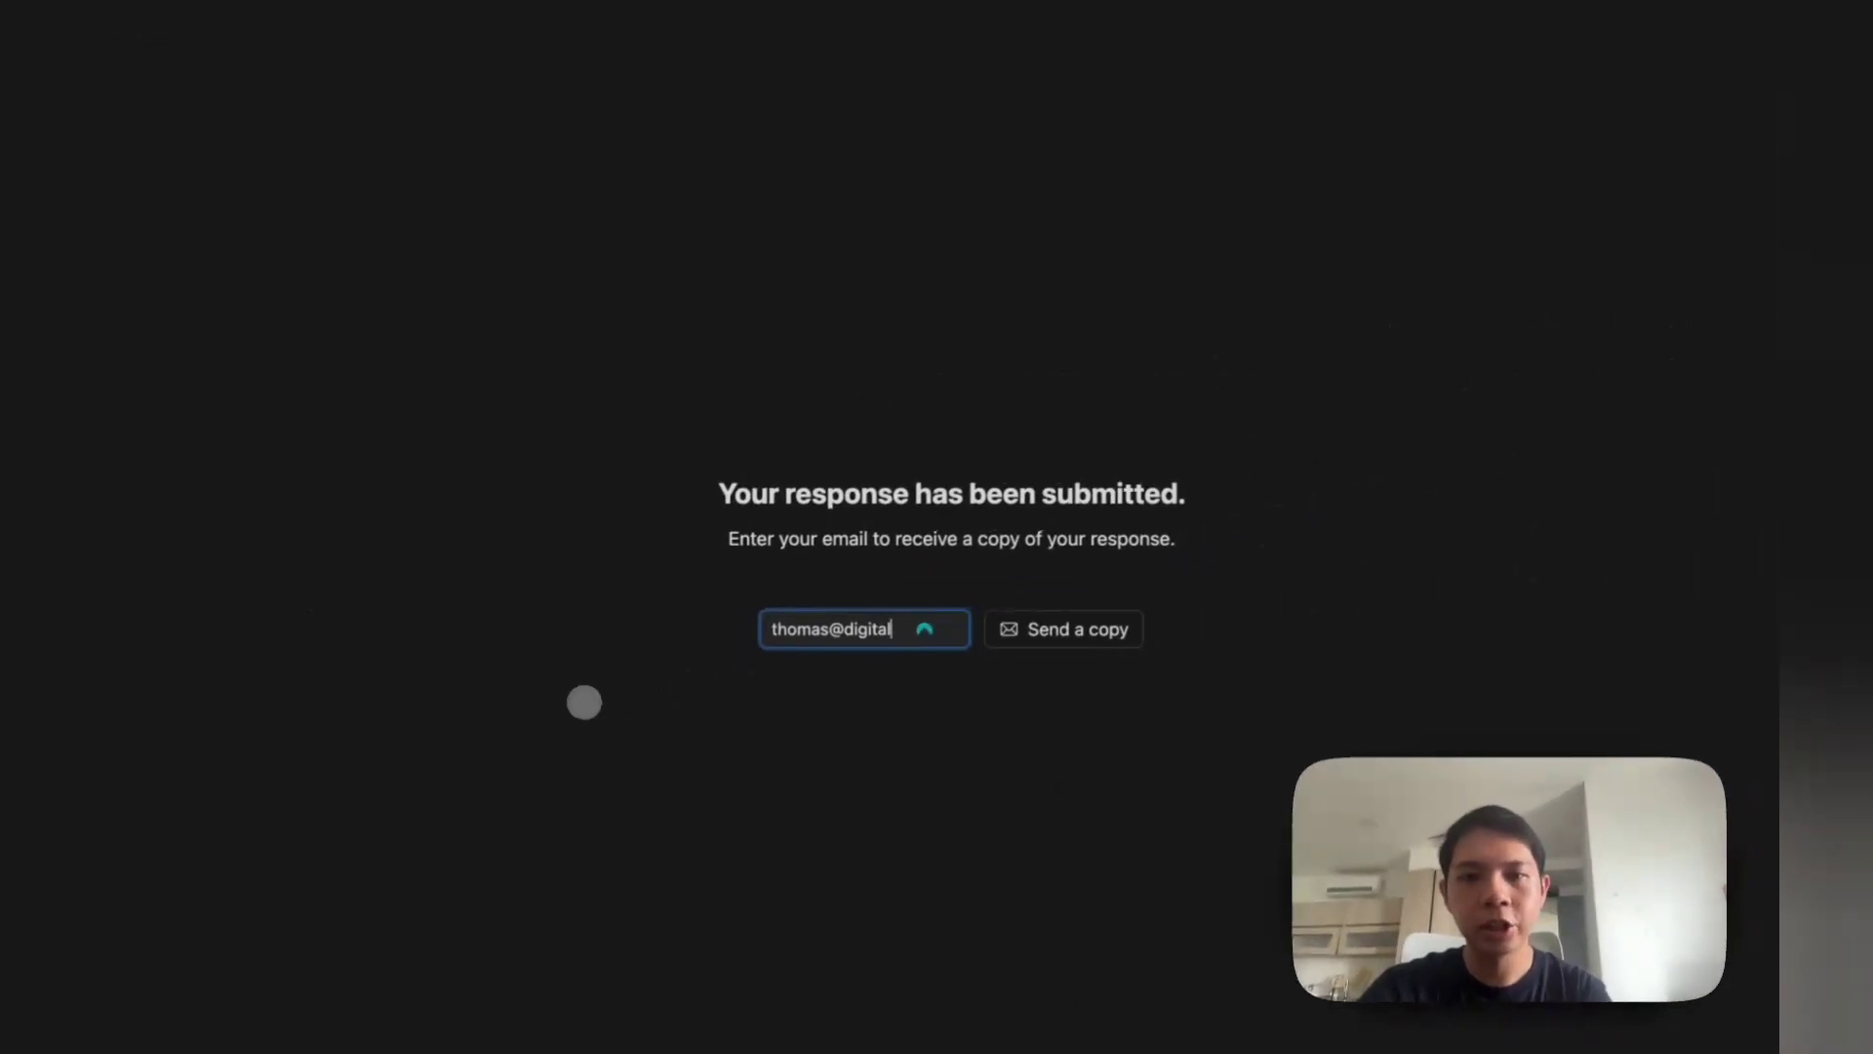
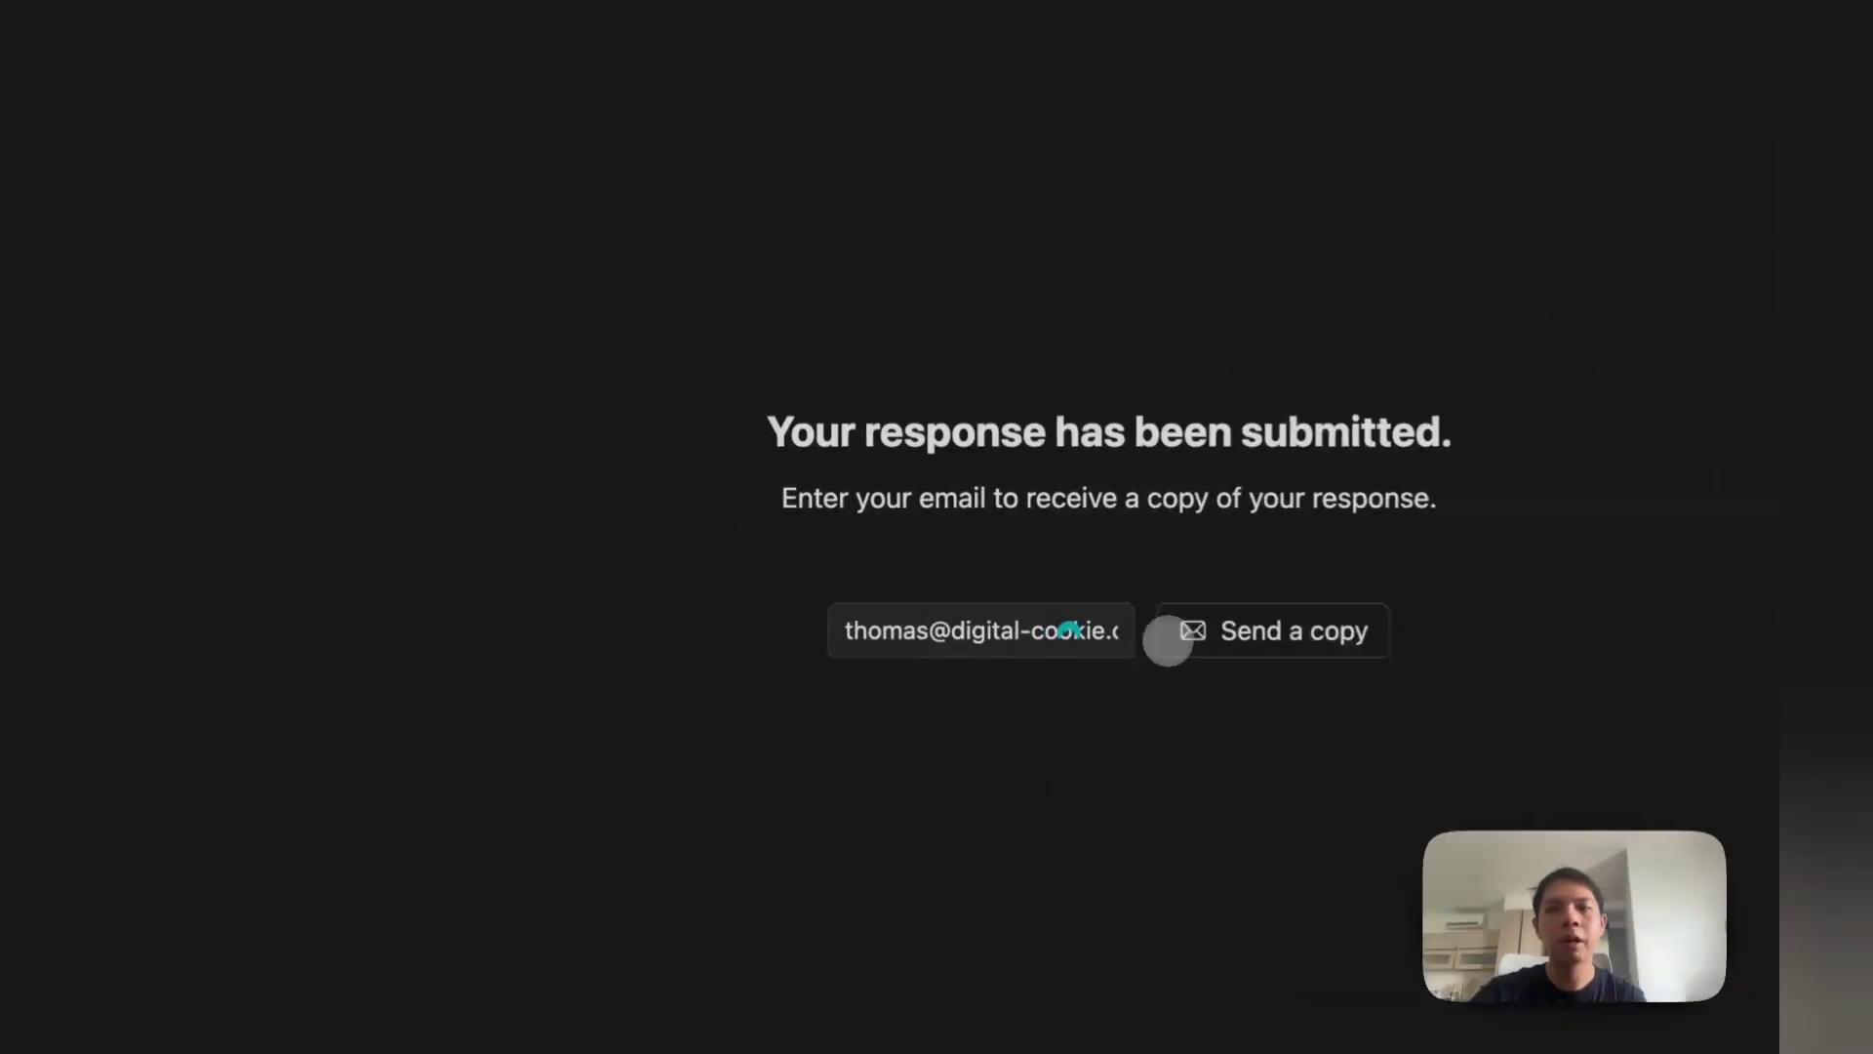
left_click(1030, 632)
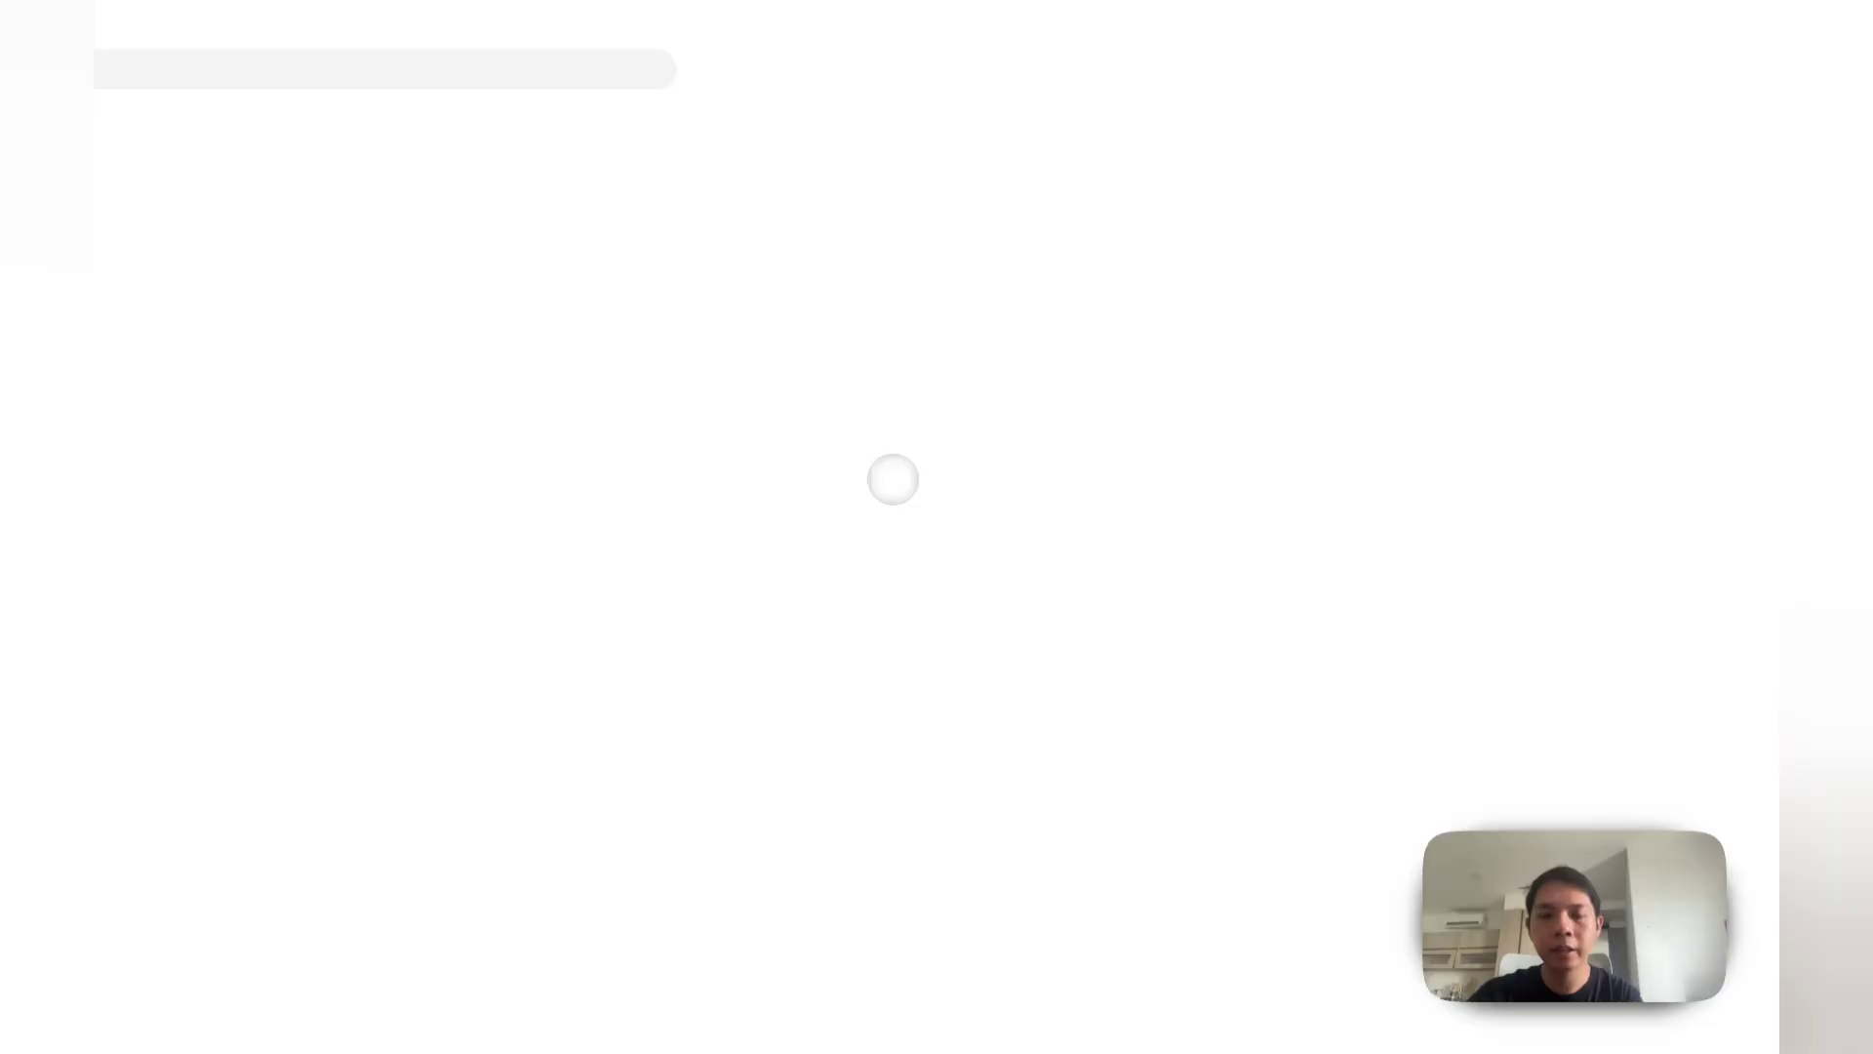
Step: Review the submitted answers from Anxiety 1 to Stress 2, then close the response
scroll(832, 346, "down", 3)
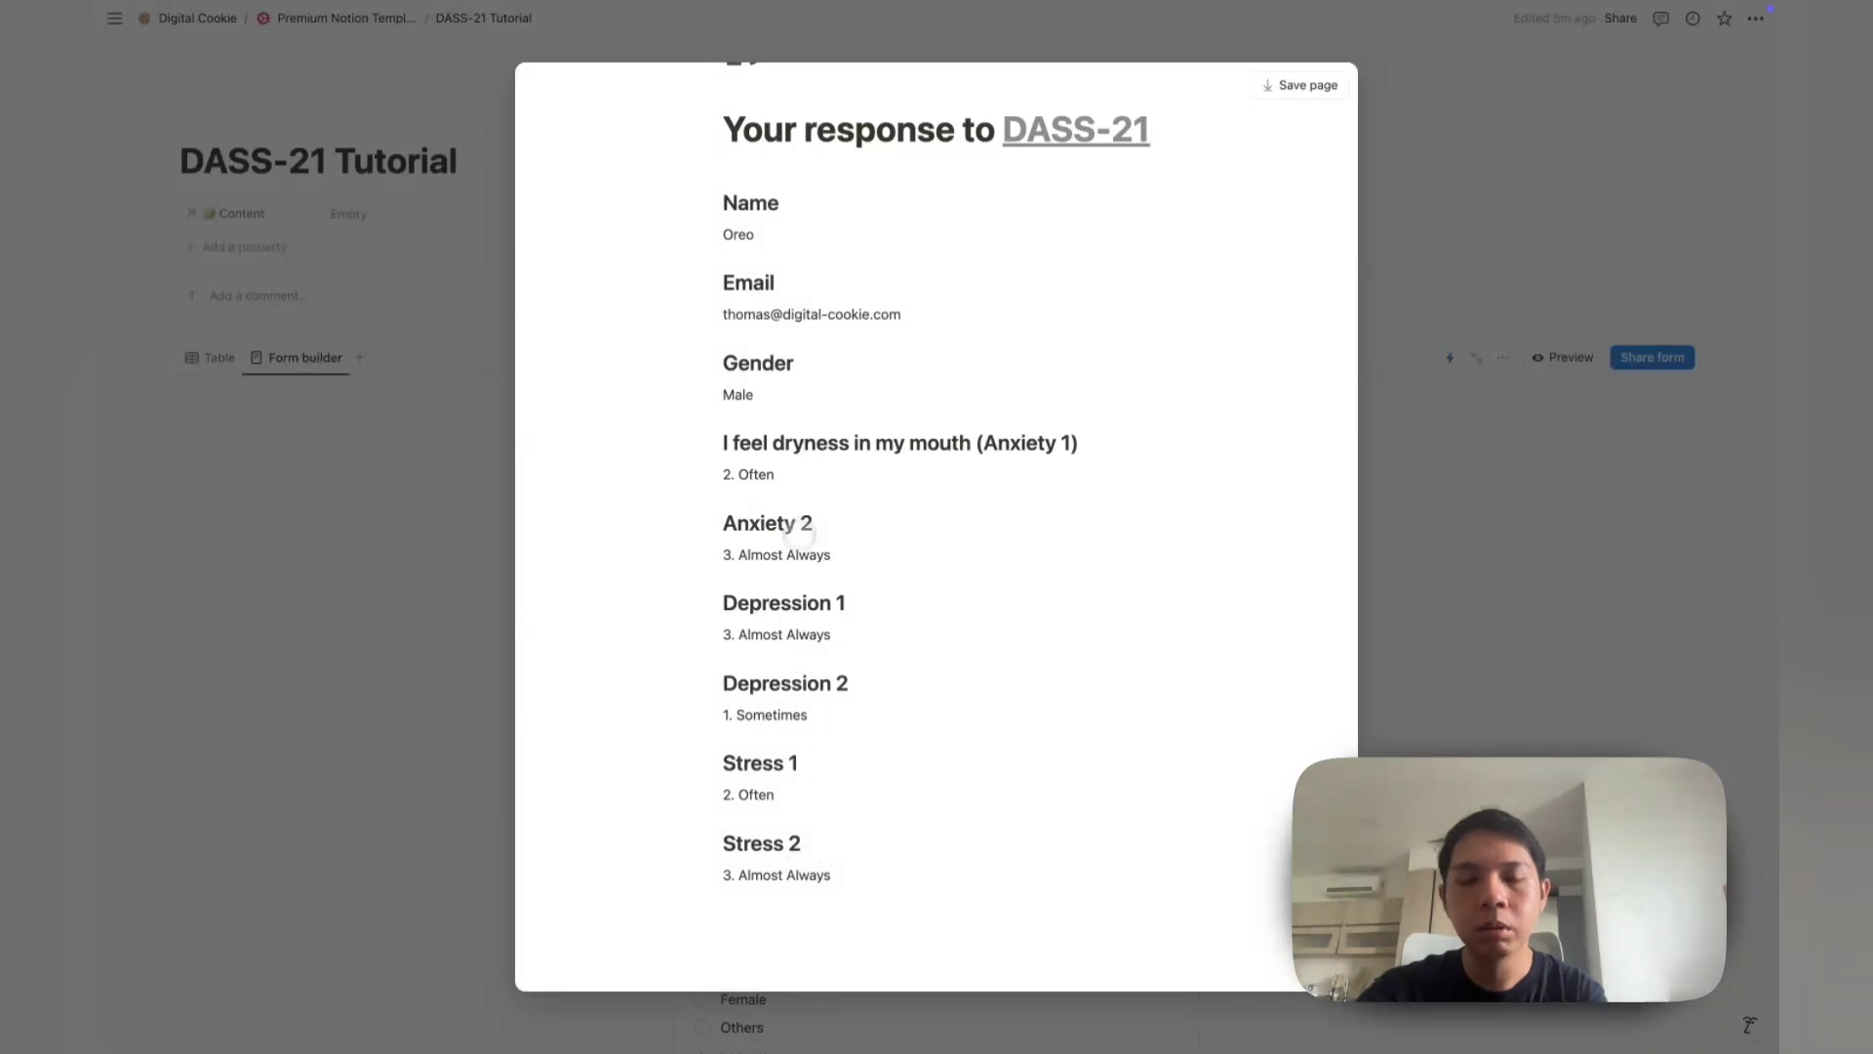
left_click_drag(839, 885, 686, 437)
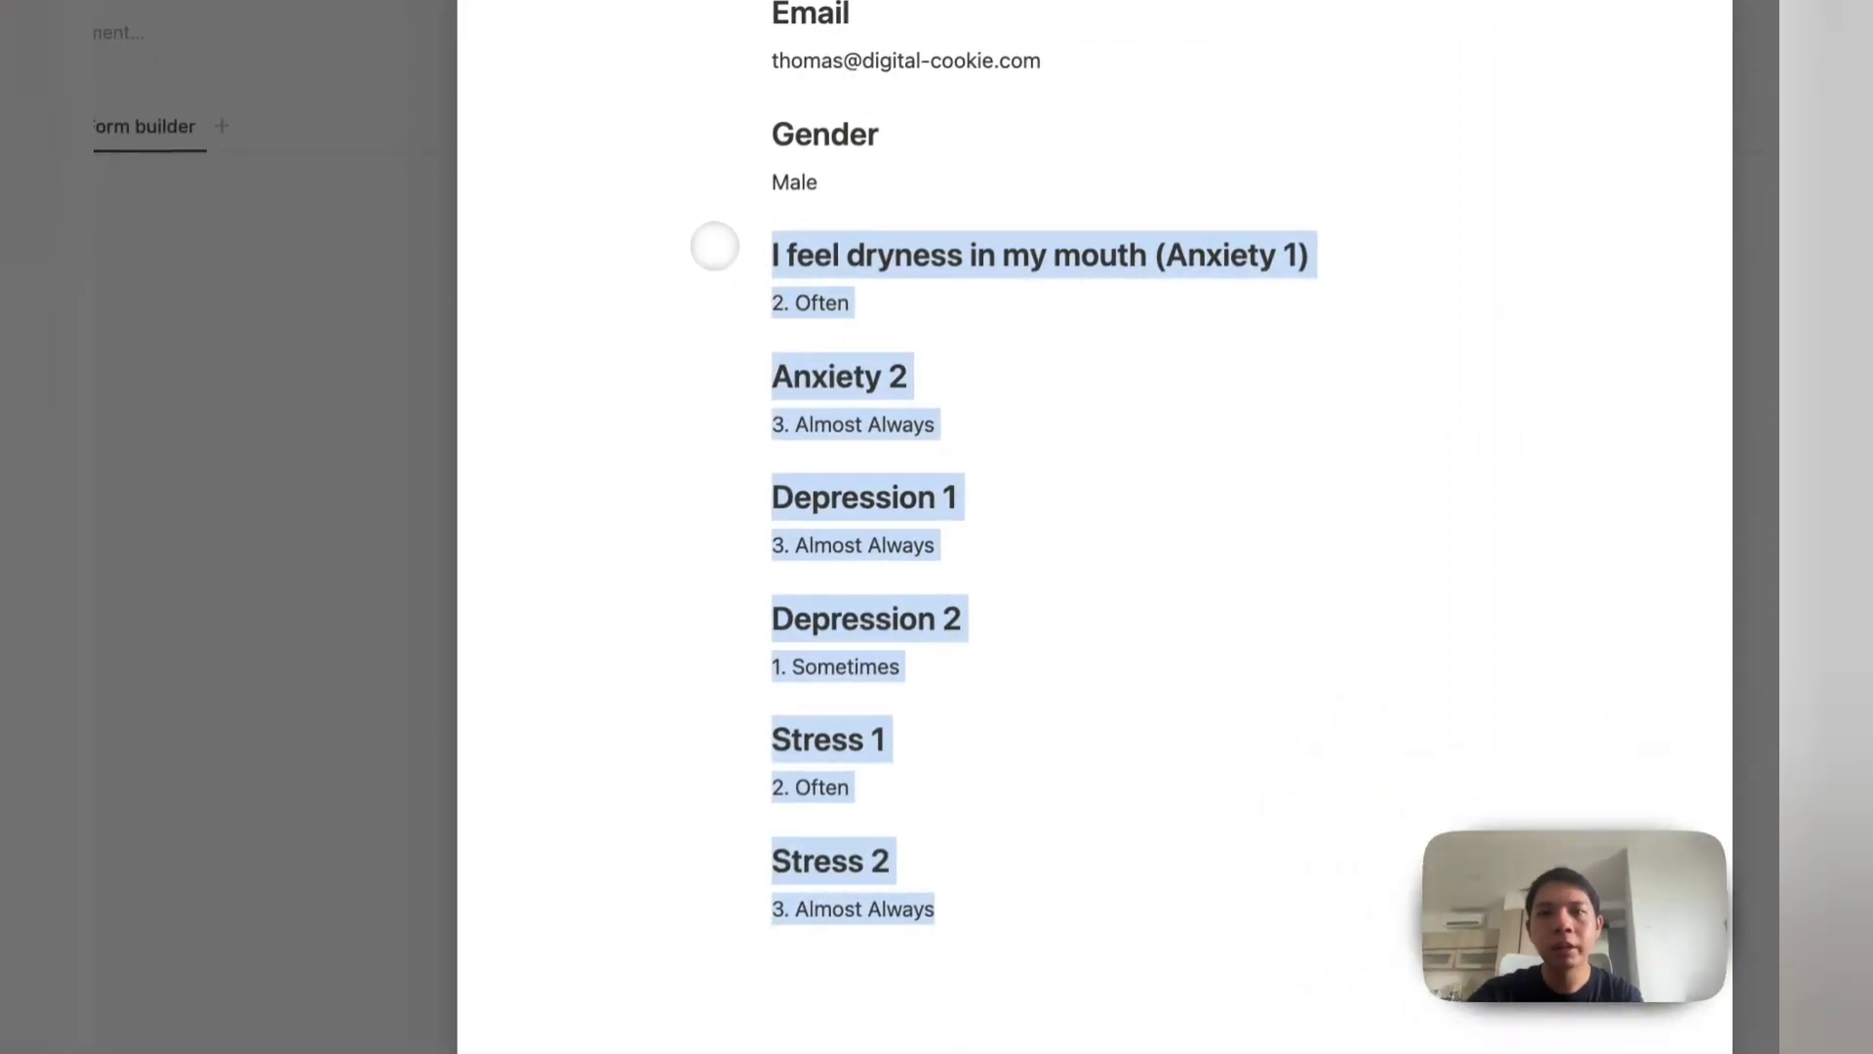
scroll(715, 246, "up", 3)
scroll(932, 557, "down", 2)
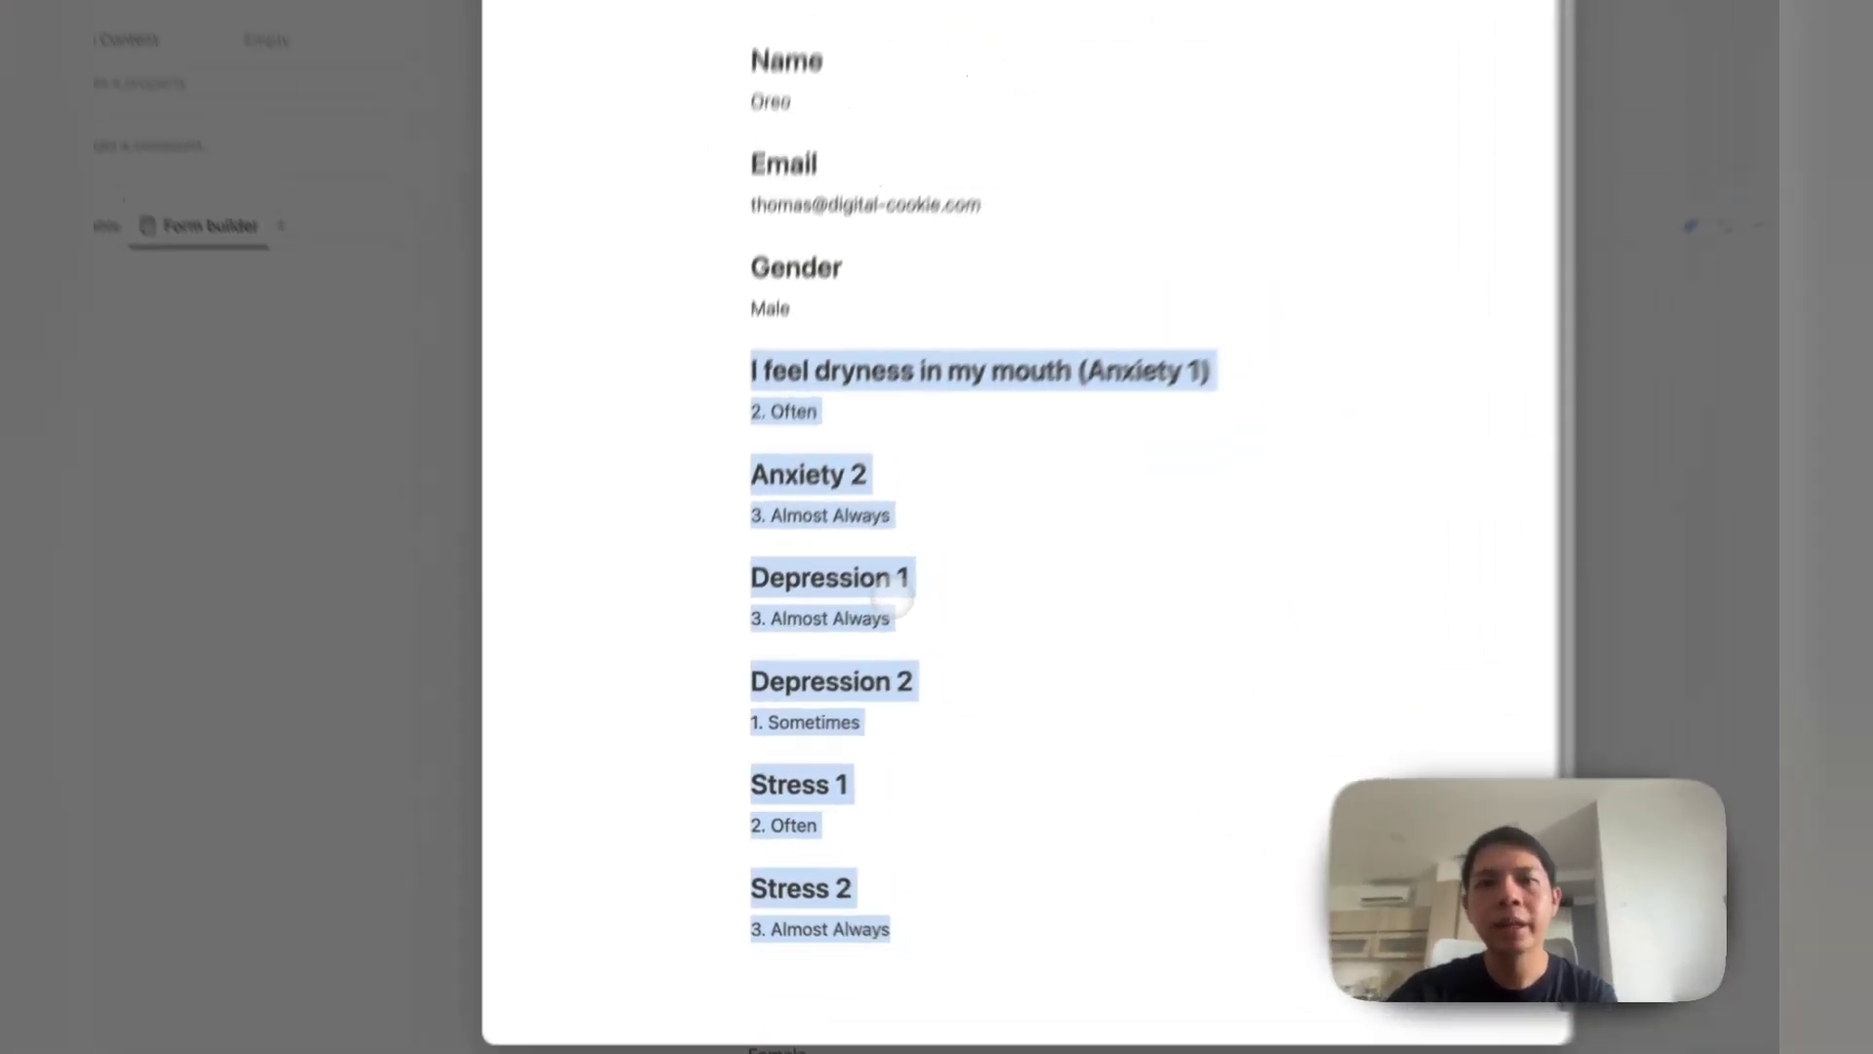
scroll(892, 601, "down", 1)
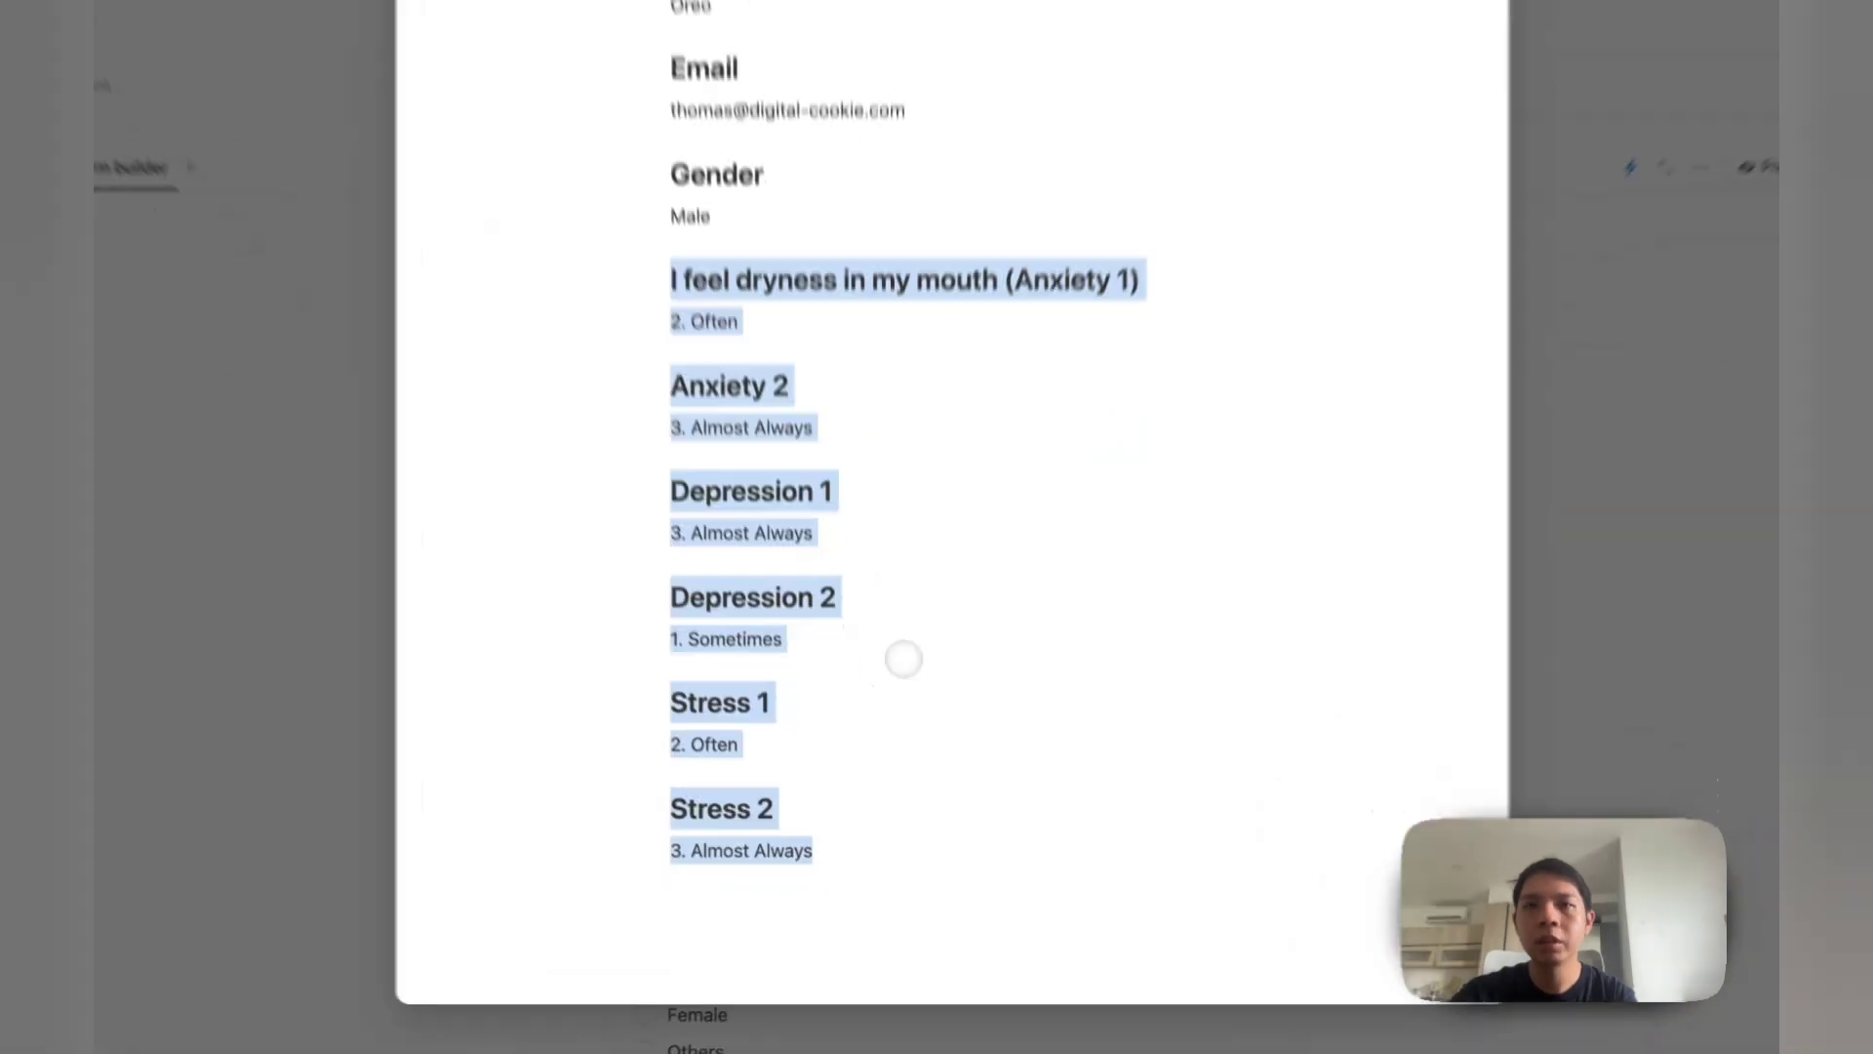
left_click(903, 658)
scroll(903, 658, "up", 5)
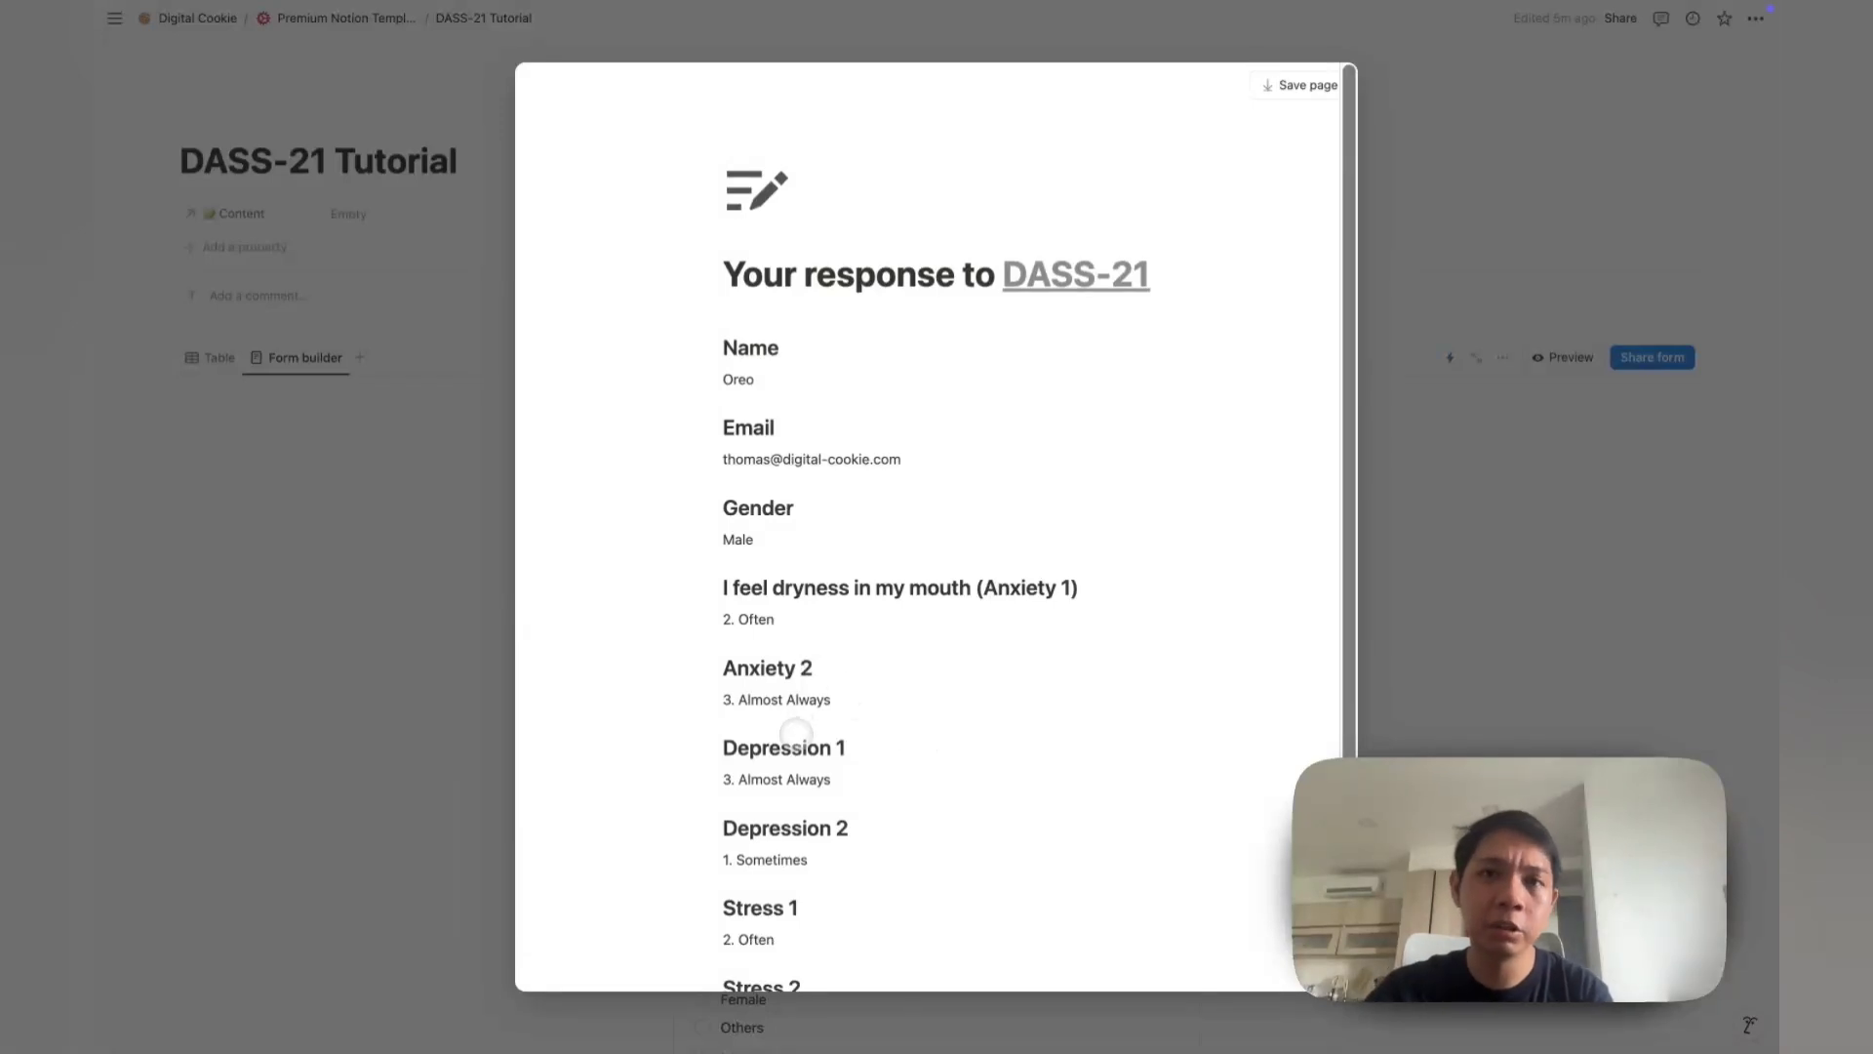
left_click(502, 547)
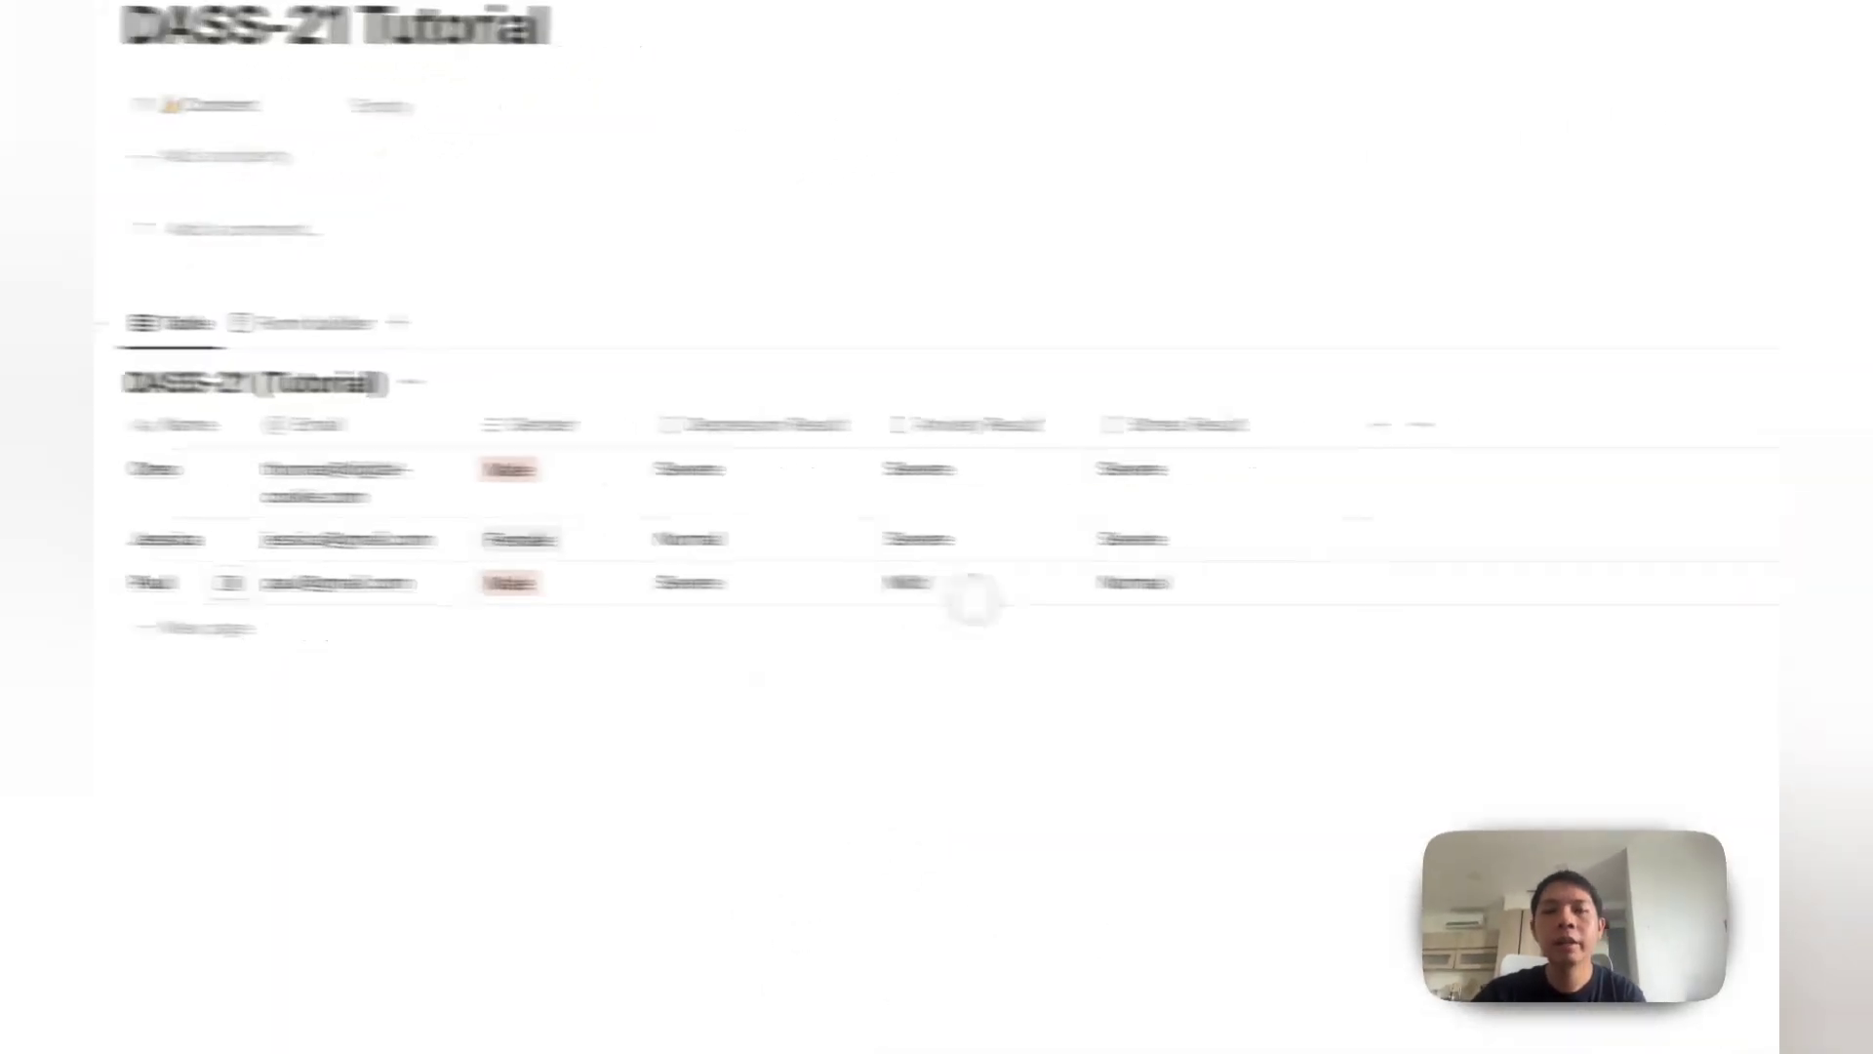
Step: Add a Status column, rename In progress to Email sent, delete Done, move Email sent to Complete
left_click(1003, 411)
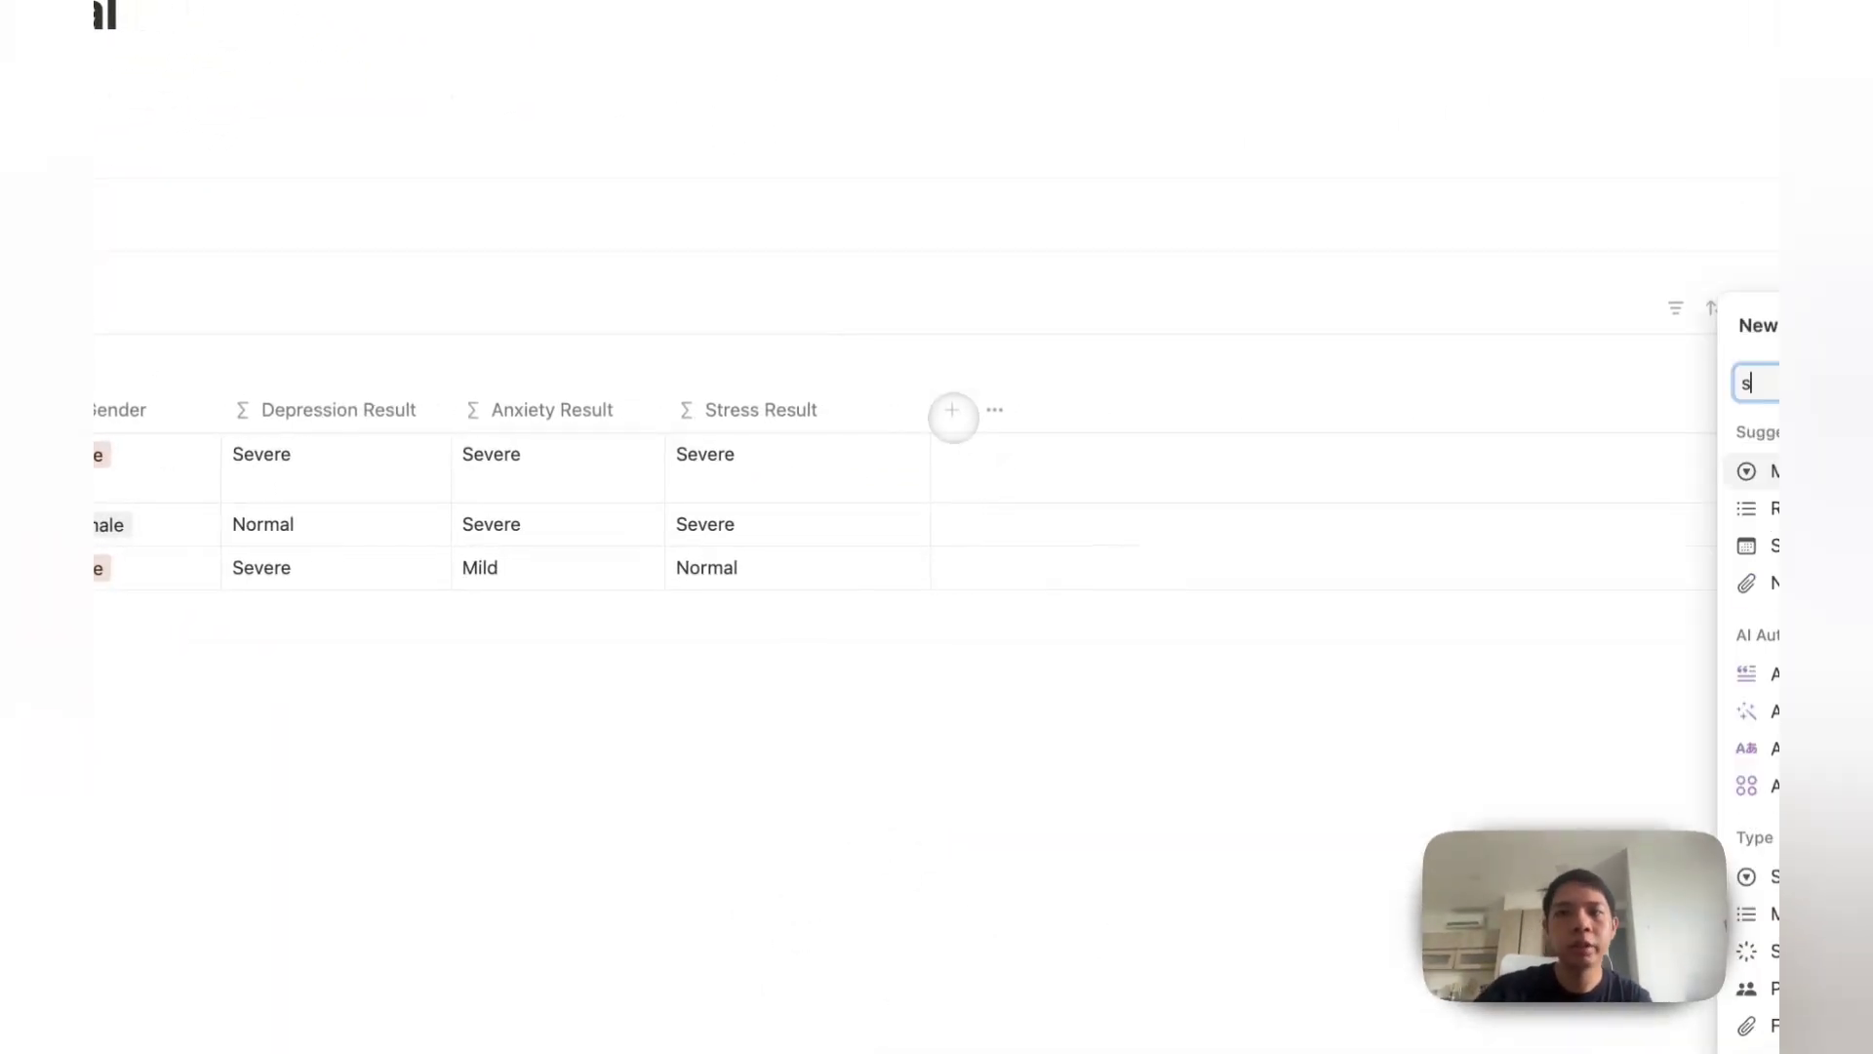
type("status")
left_click(1770, 600)
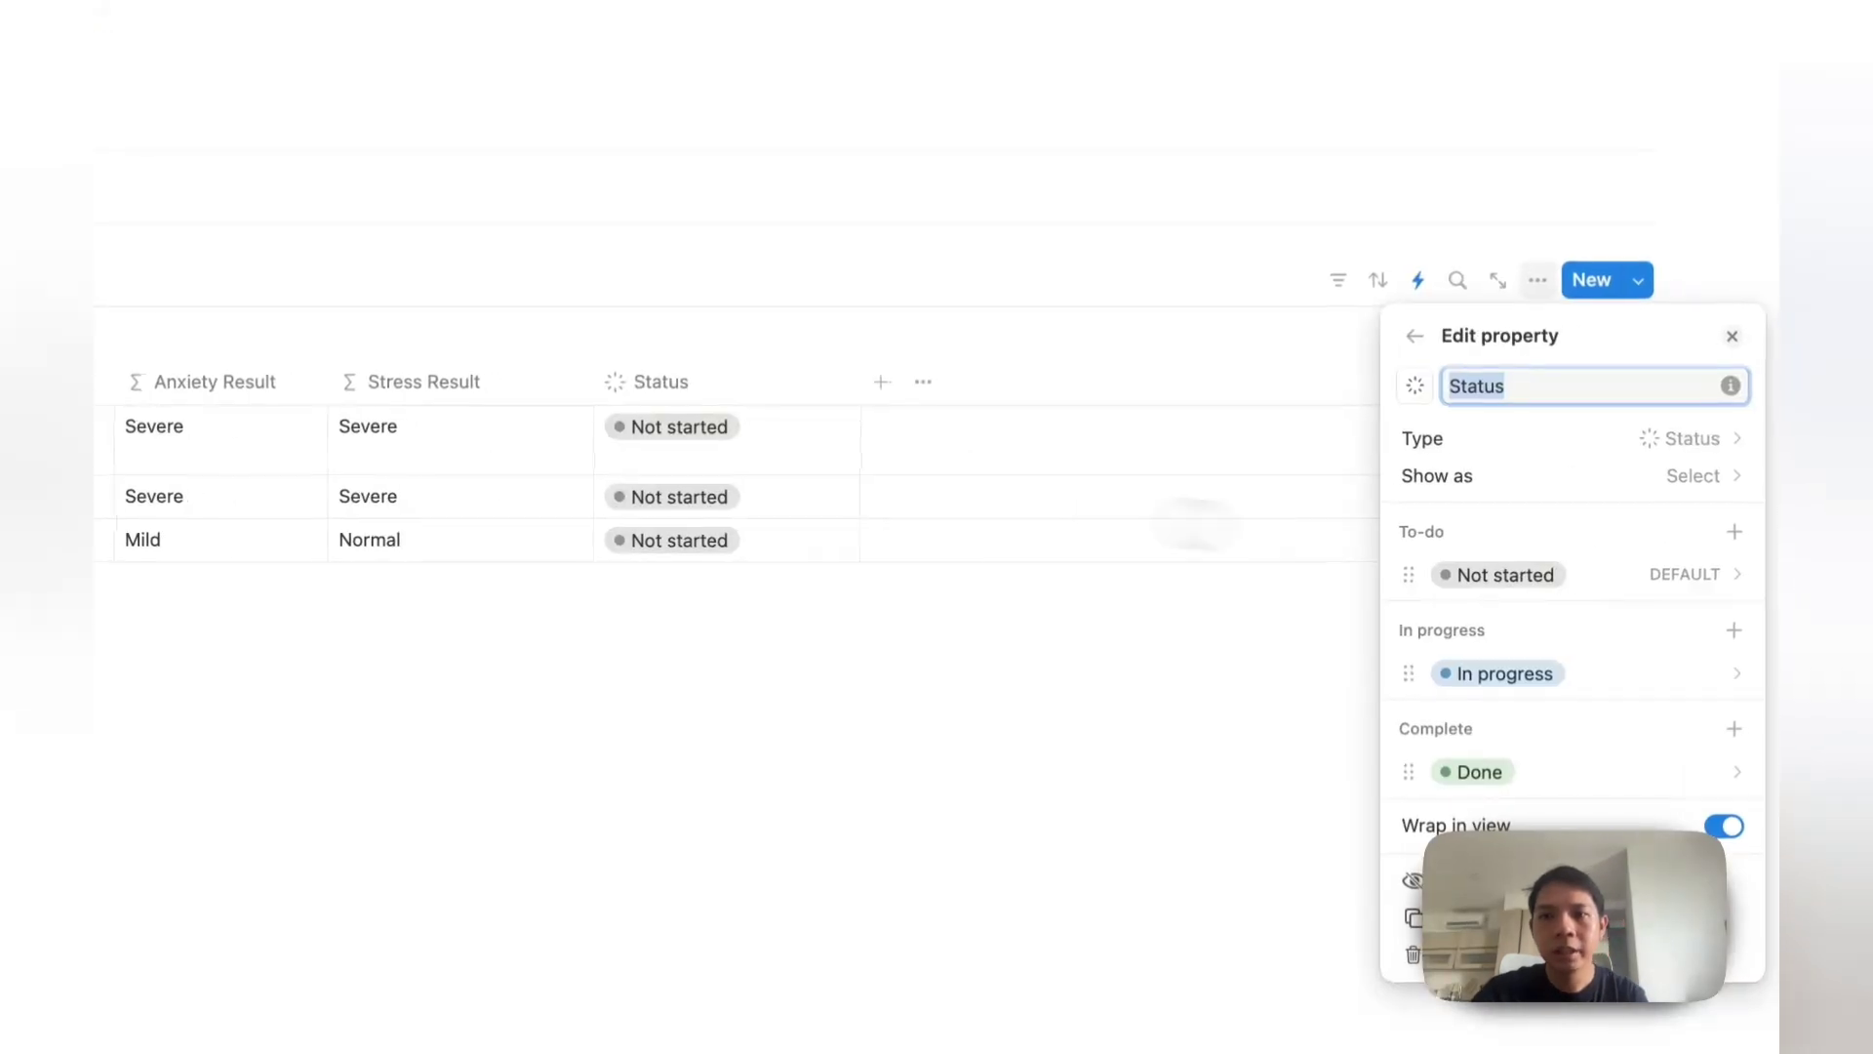
left_click(1813, 701)
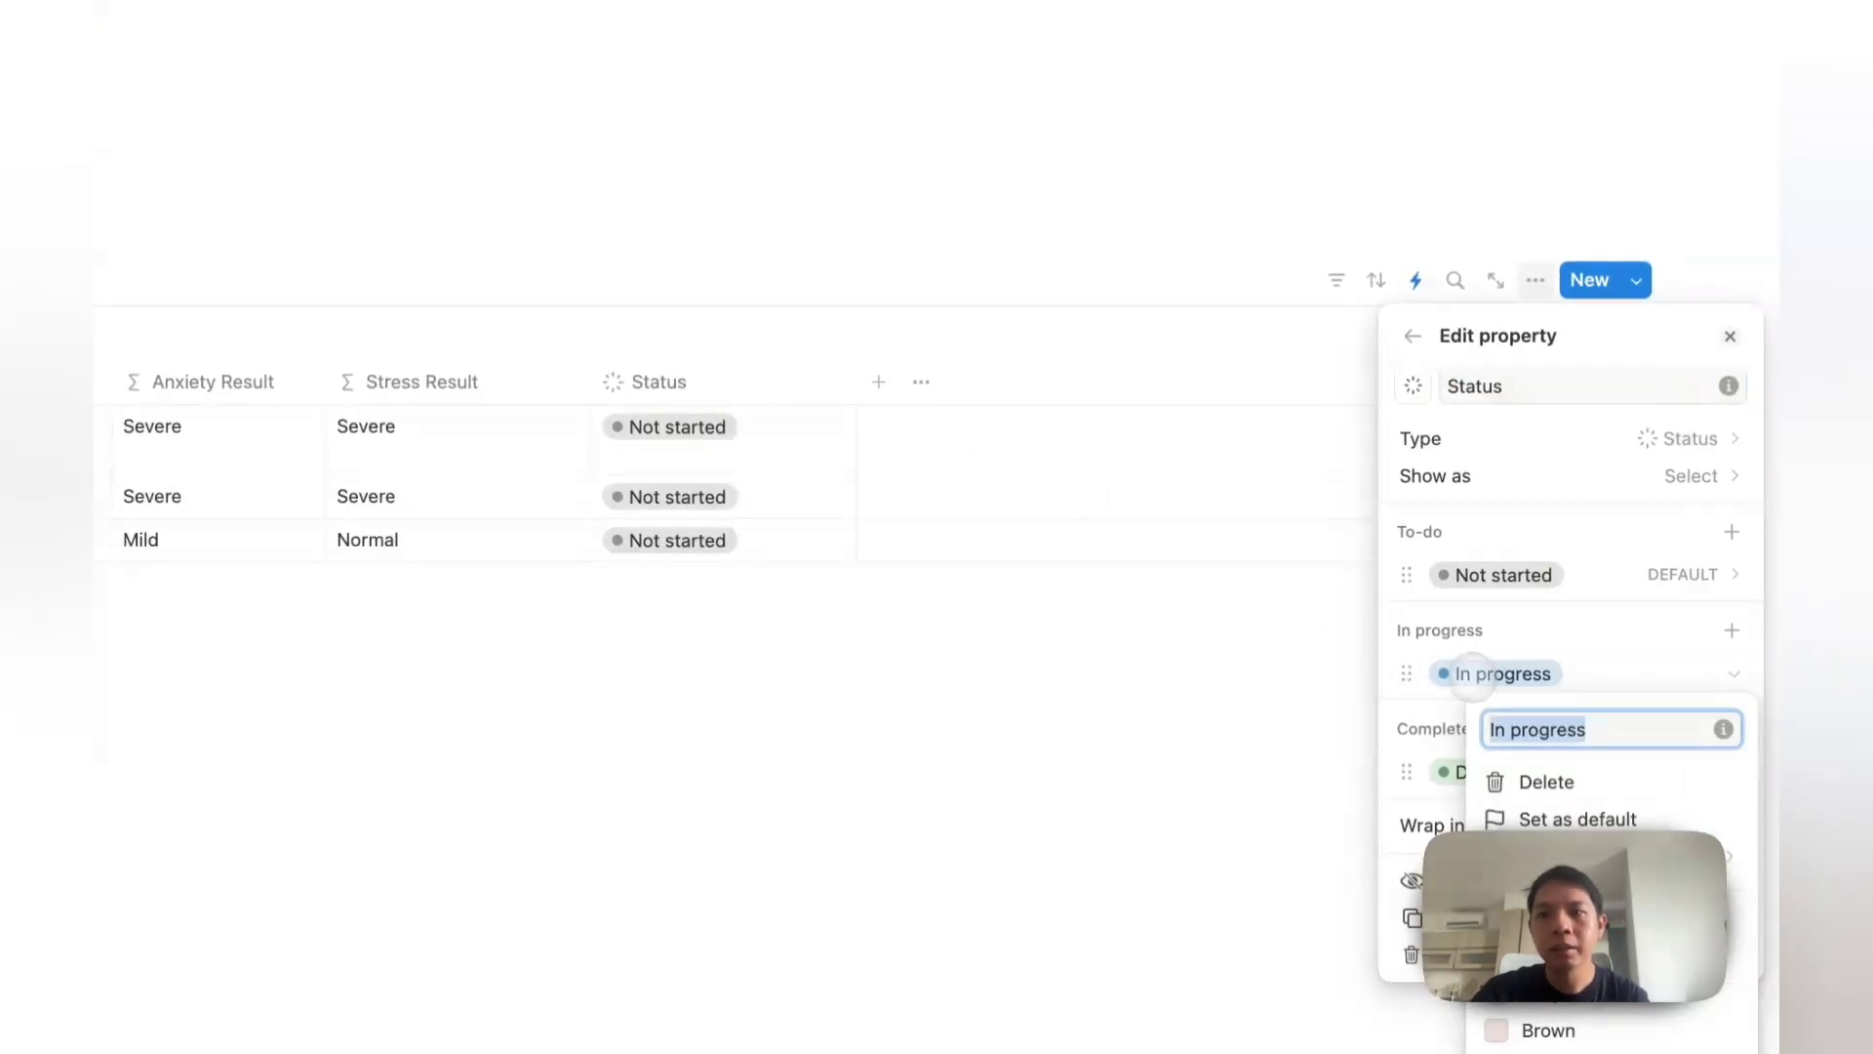
type("t")
key("Return")
left_click(1470, 777)
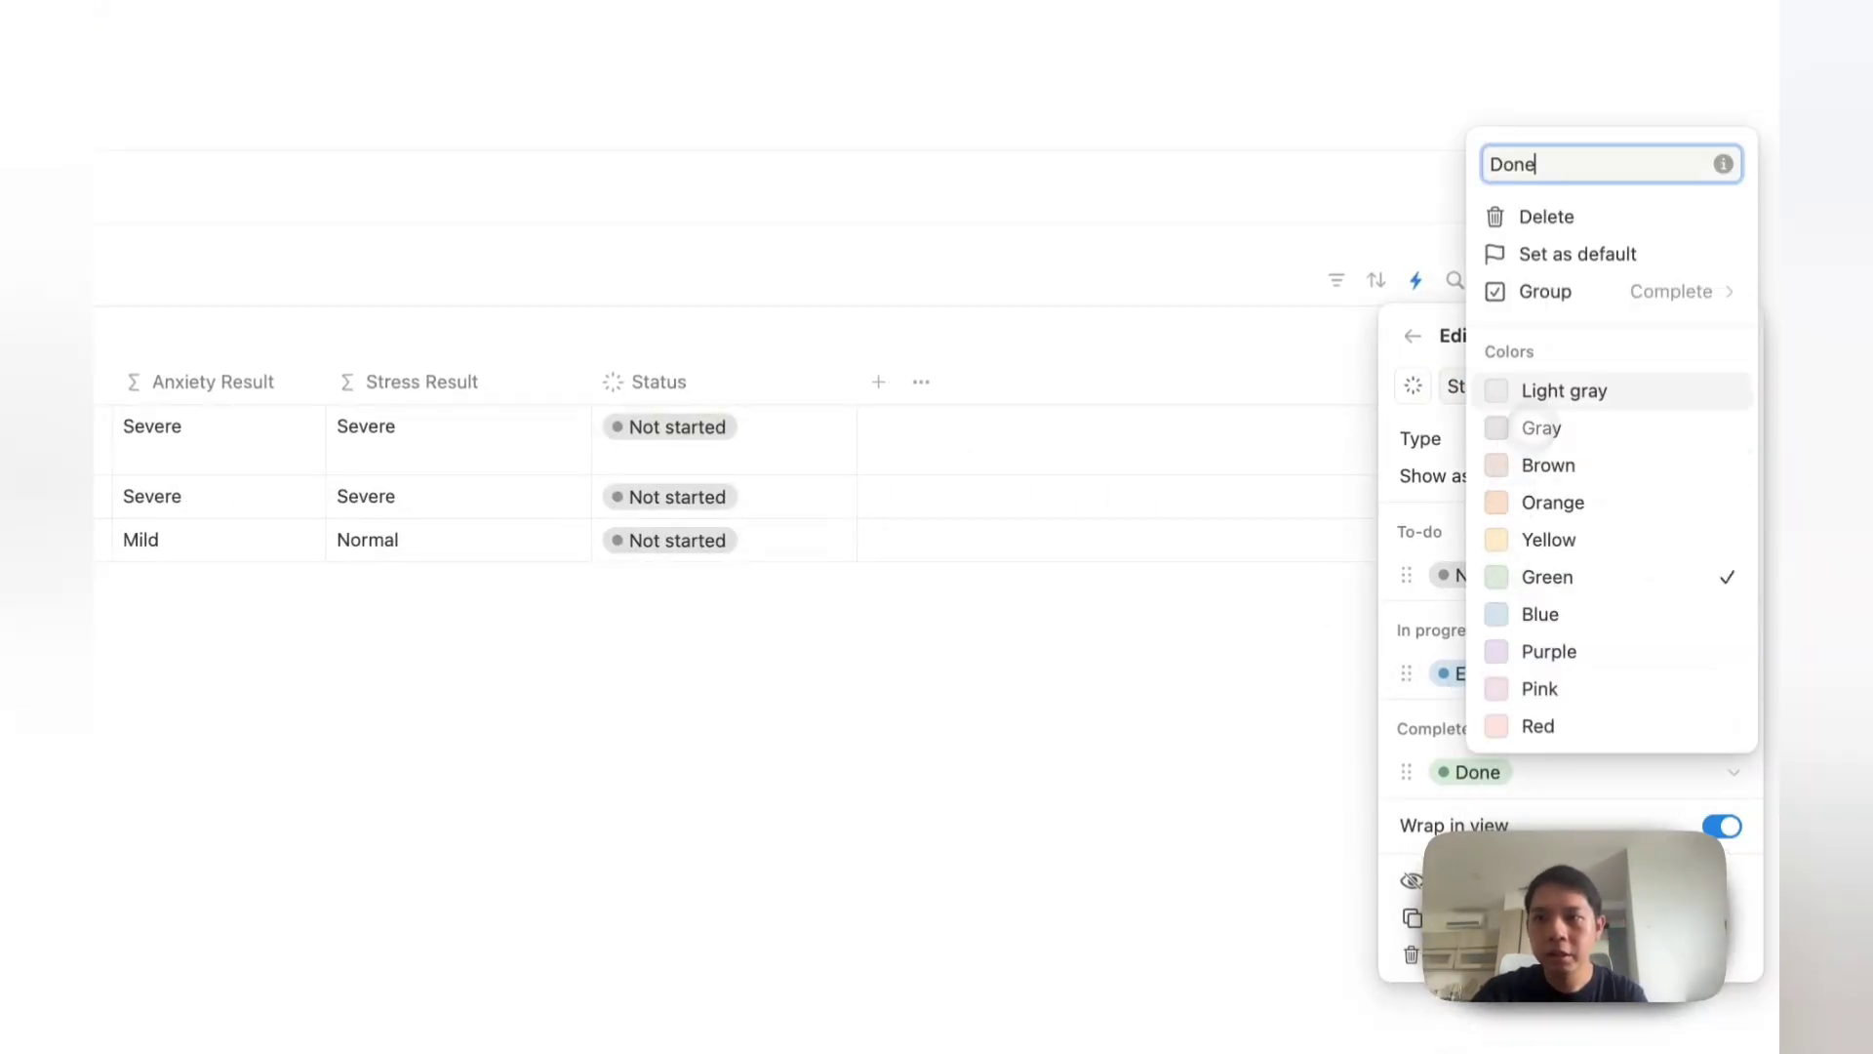
left_click(1561, 223)
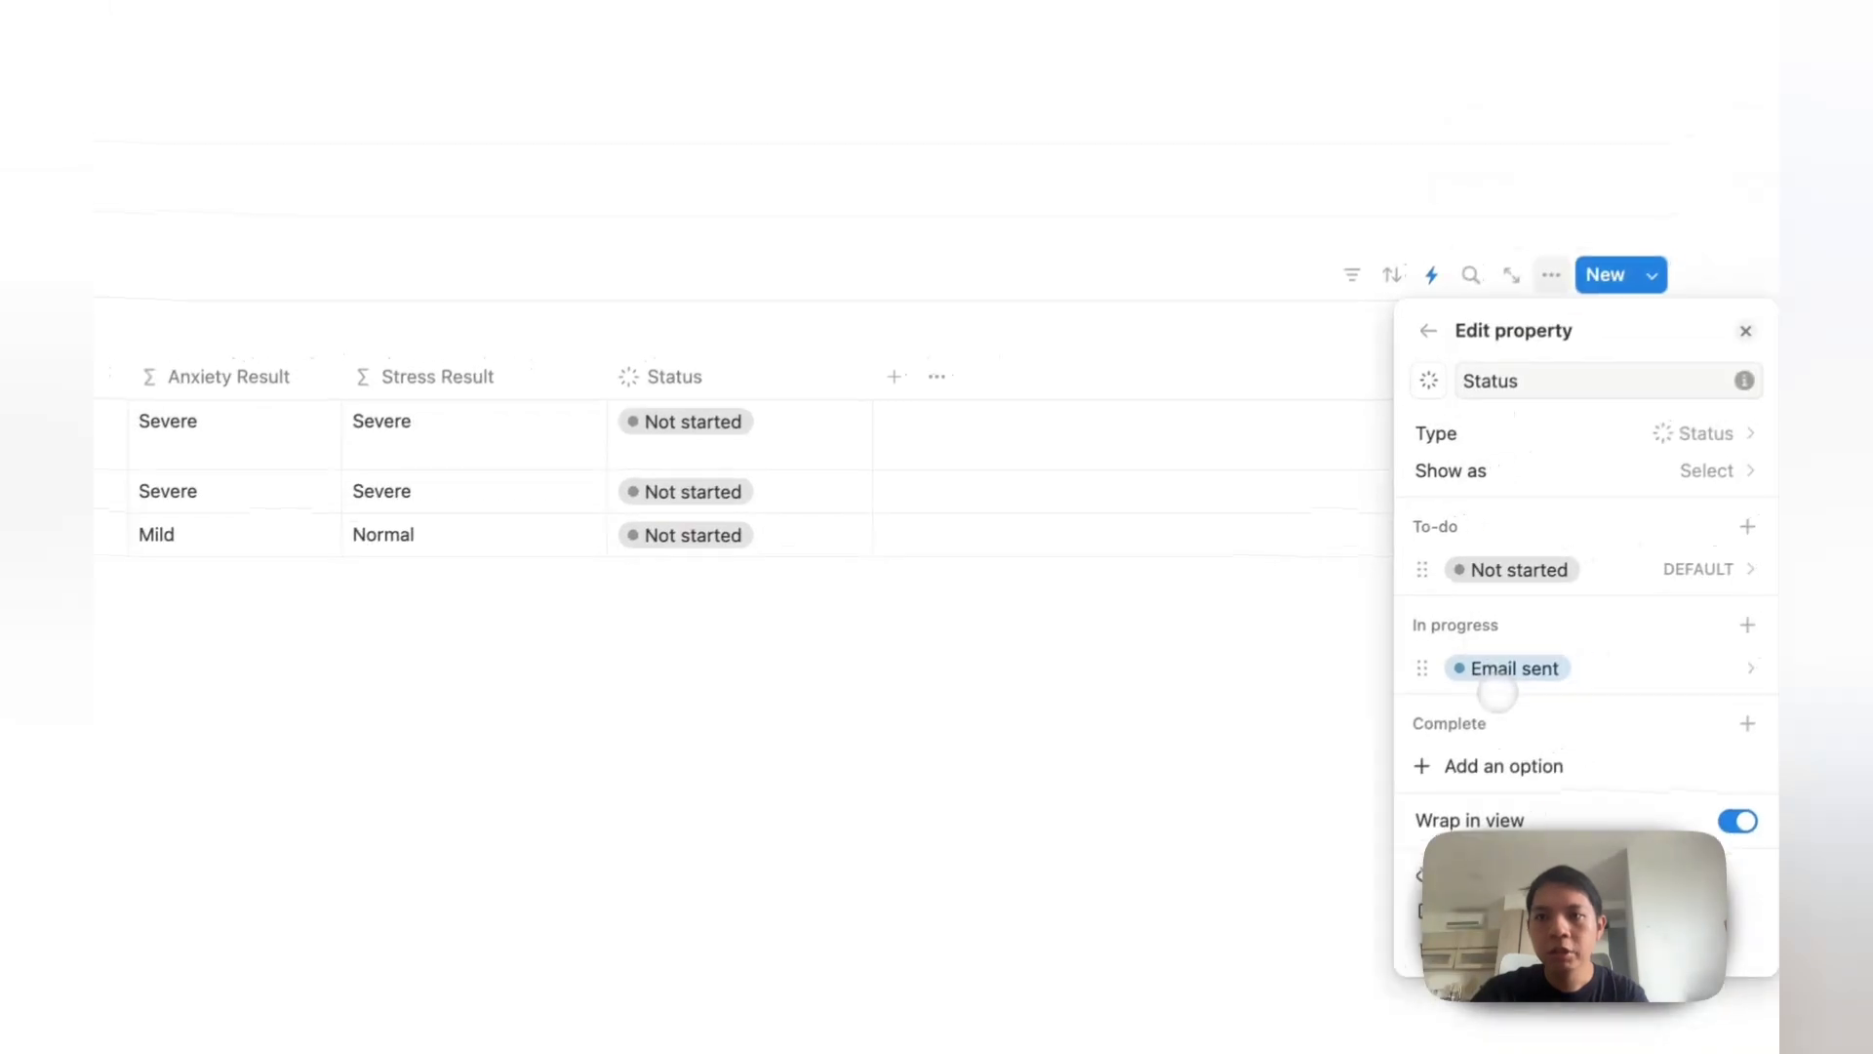
left_click_drag(1497, 695, 1507, 772)
left_click(1183, 512)
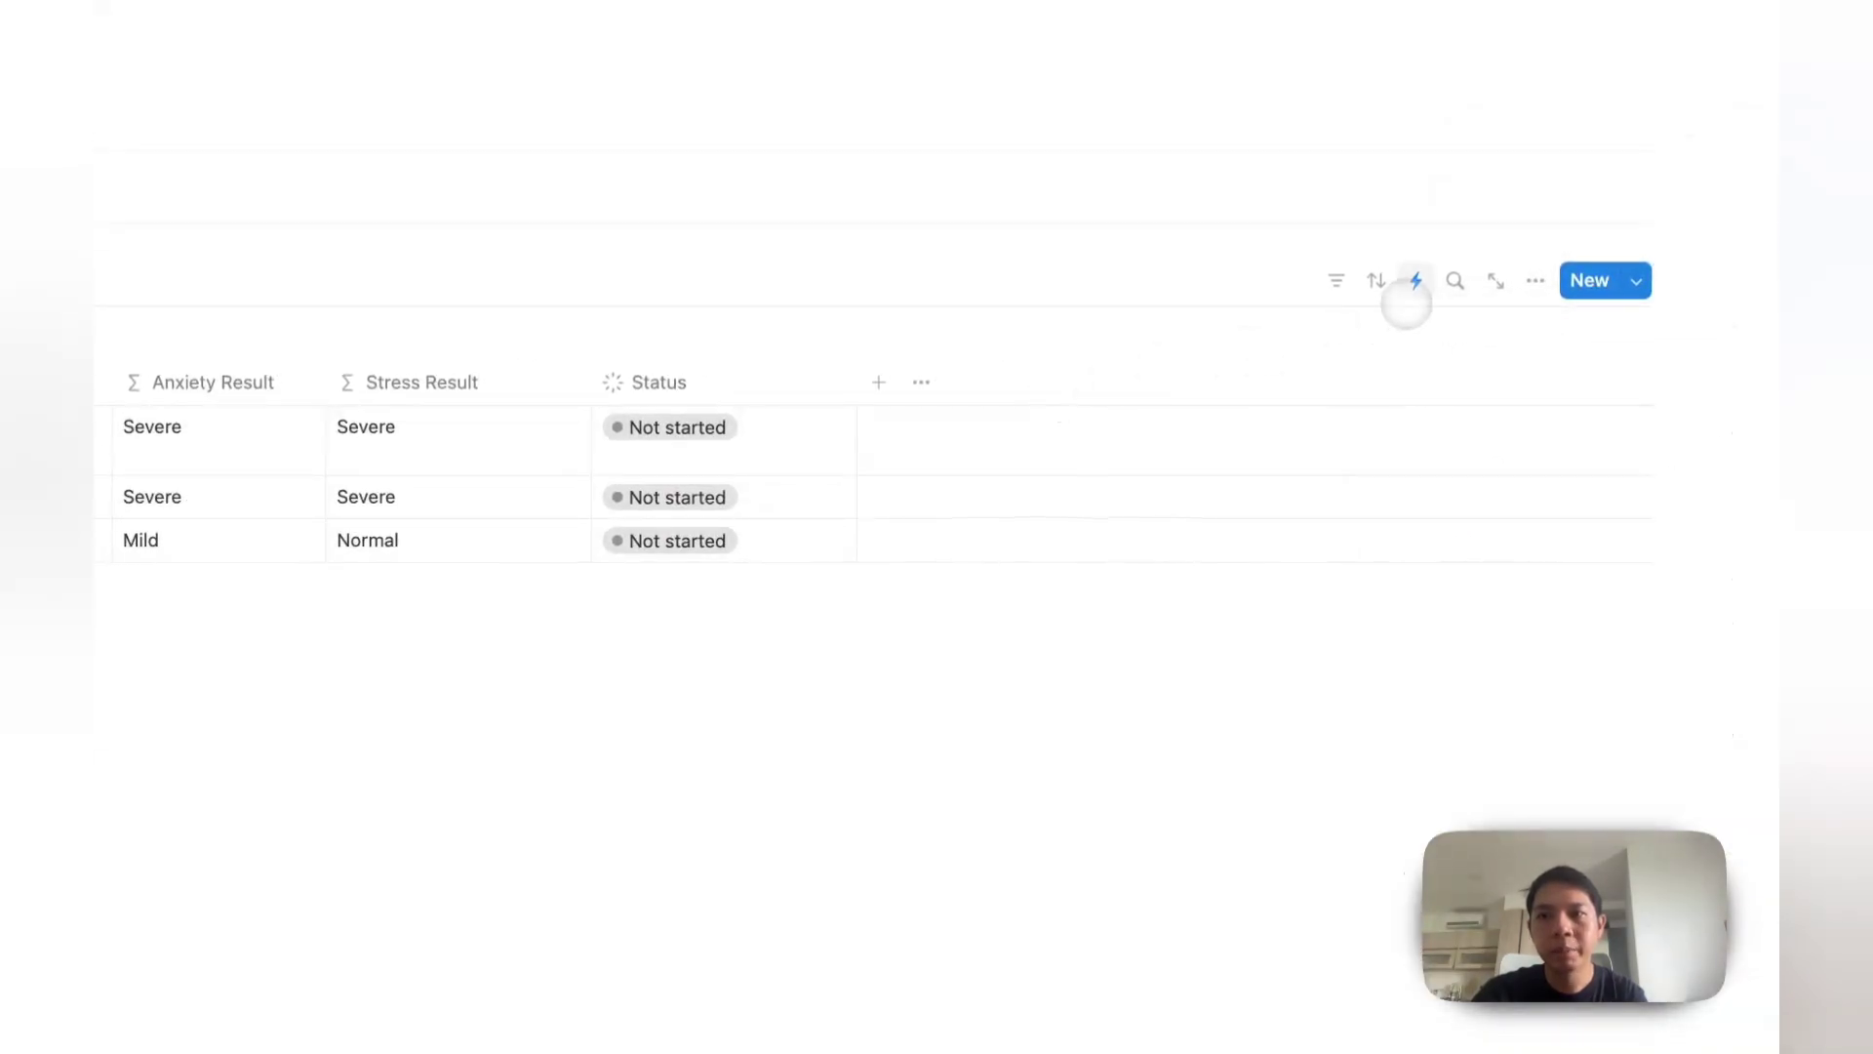
left_click(1415, 283)
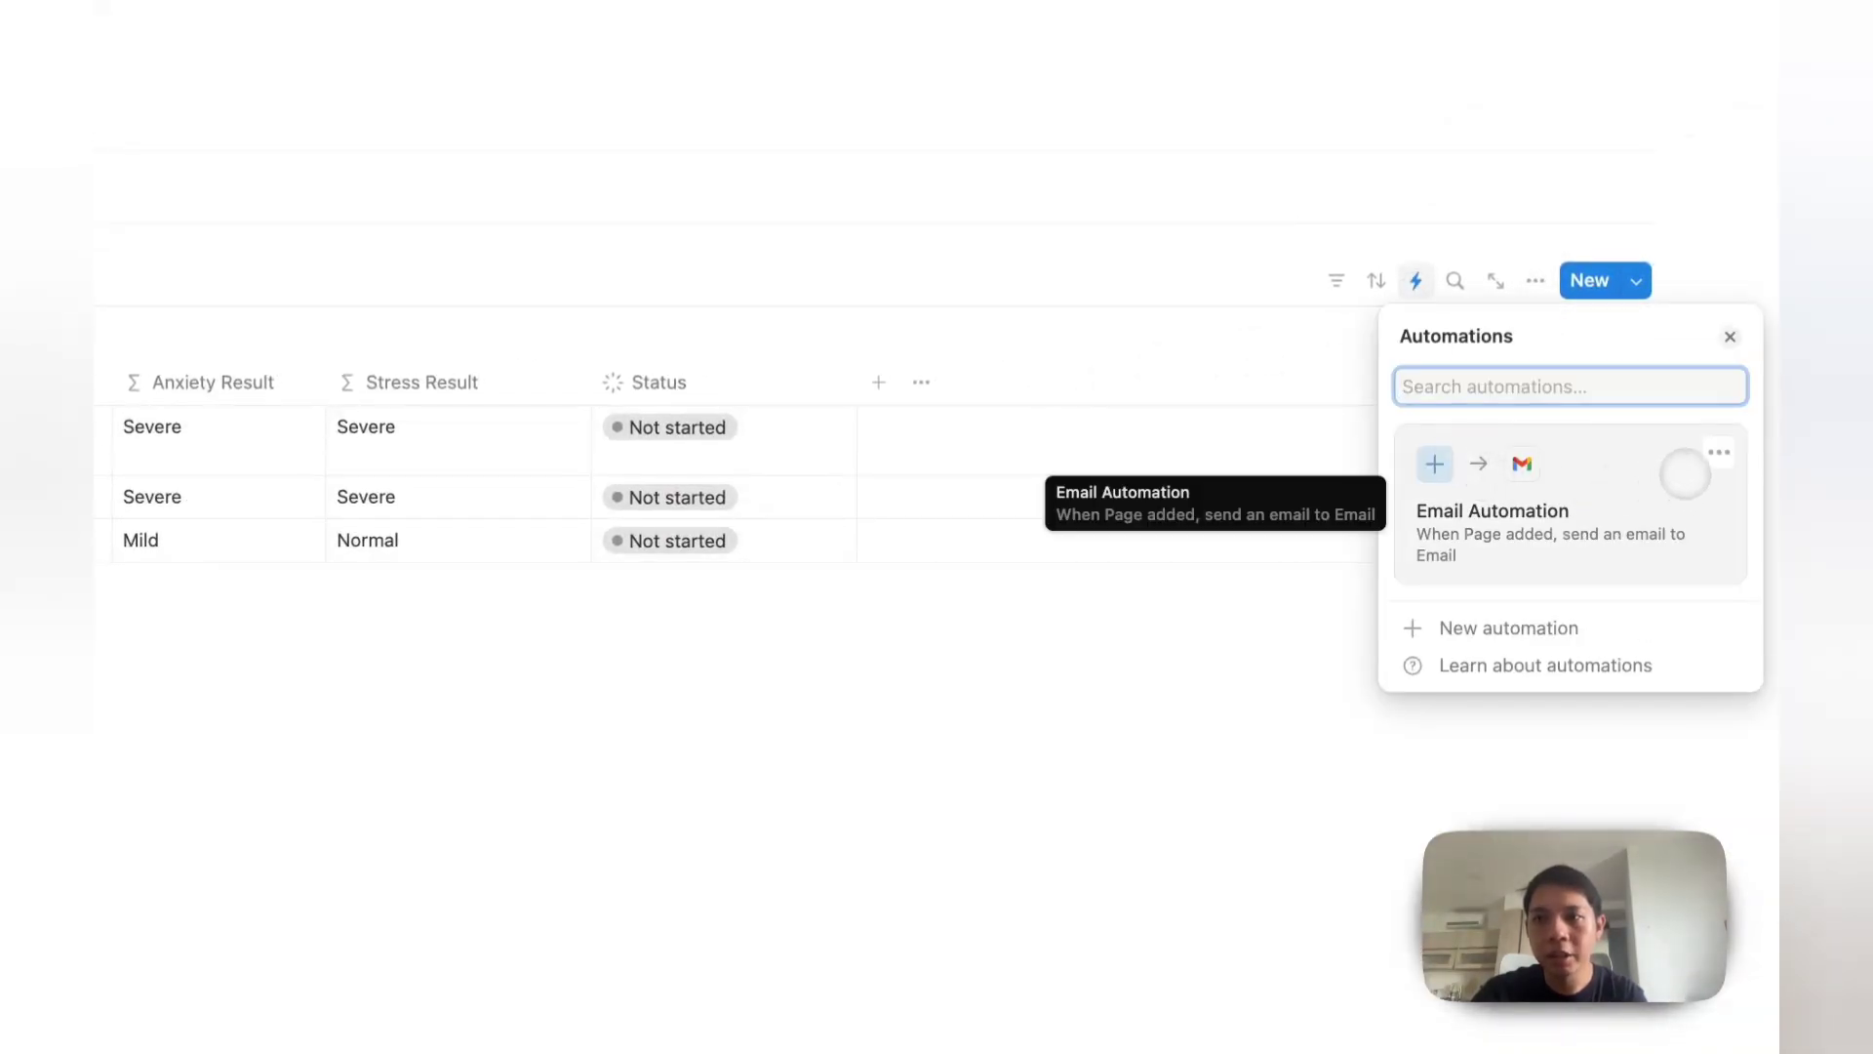
Step: Add an action to Email Automation that sets Status to Email sent, and save it
left_click(1717, 452)
left_click(1591, 494)
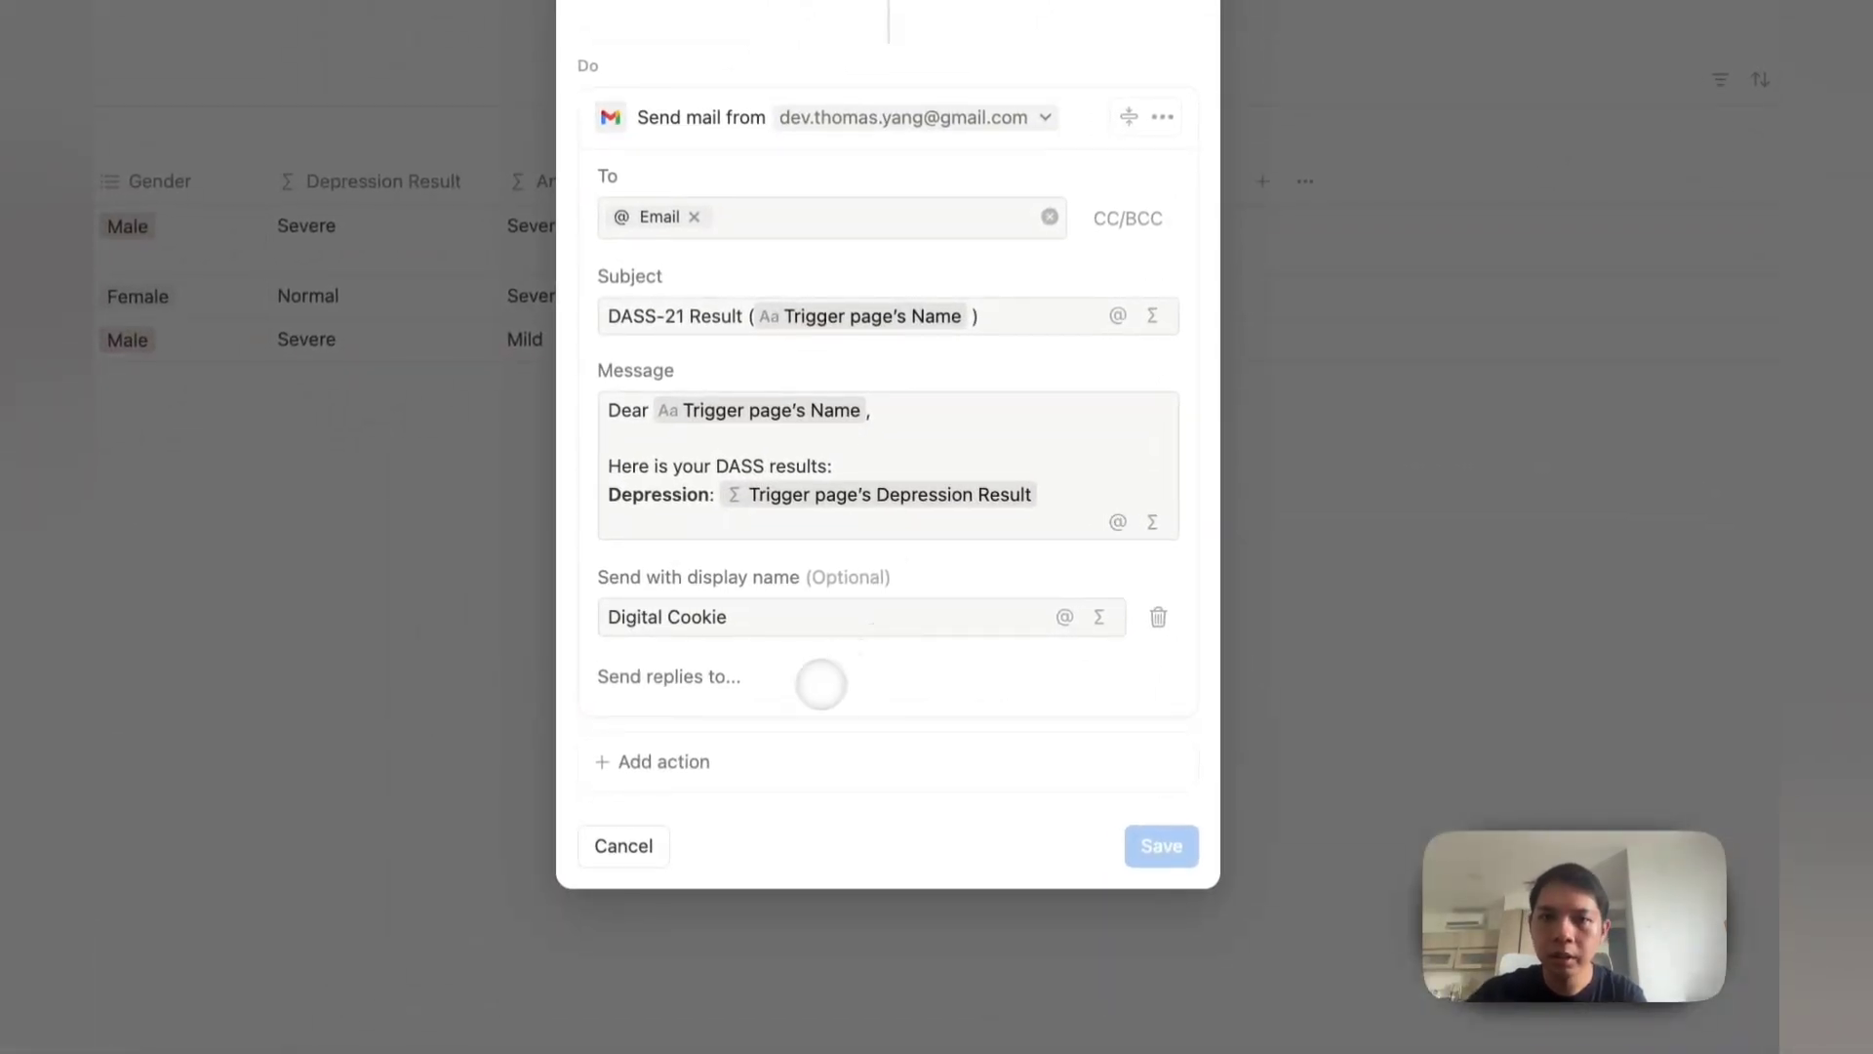
left_click(658, 760)
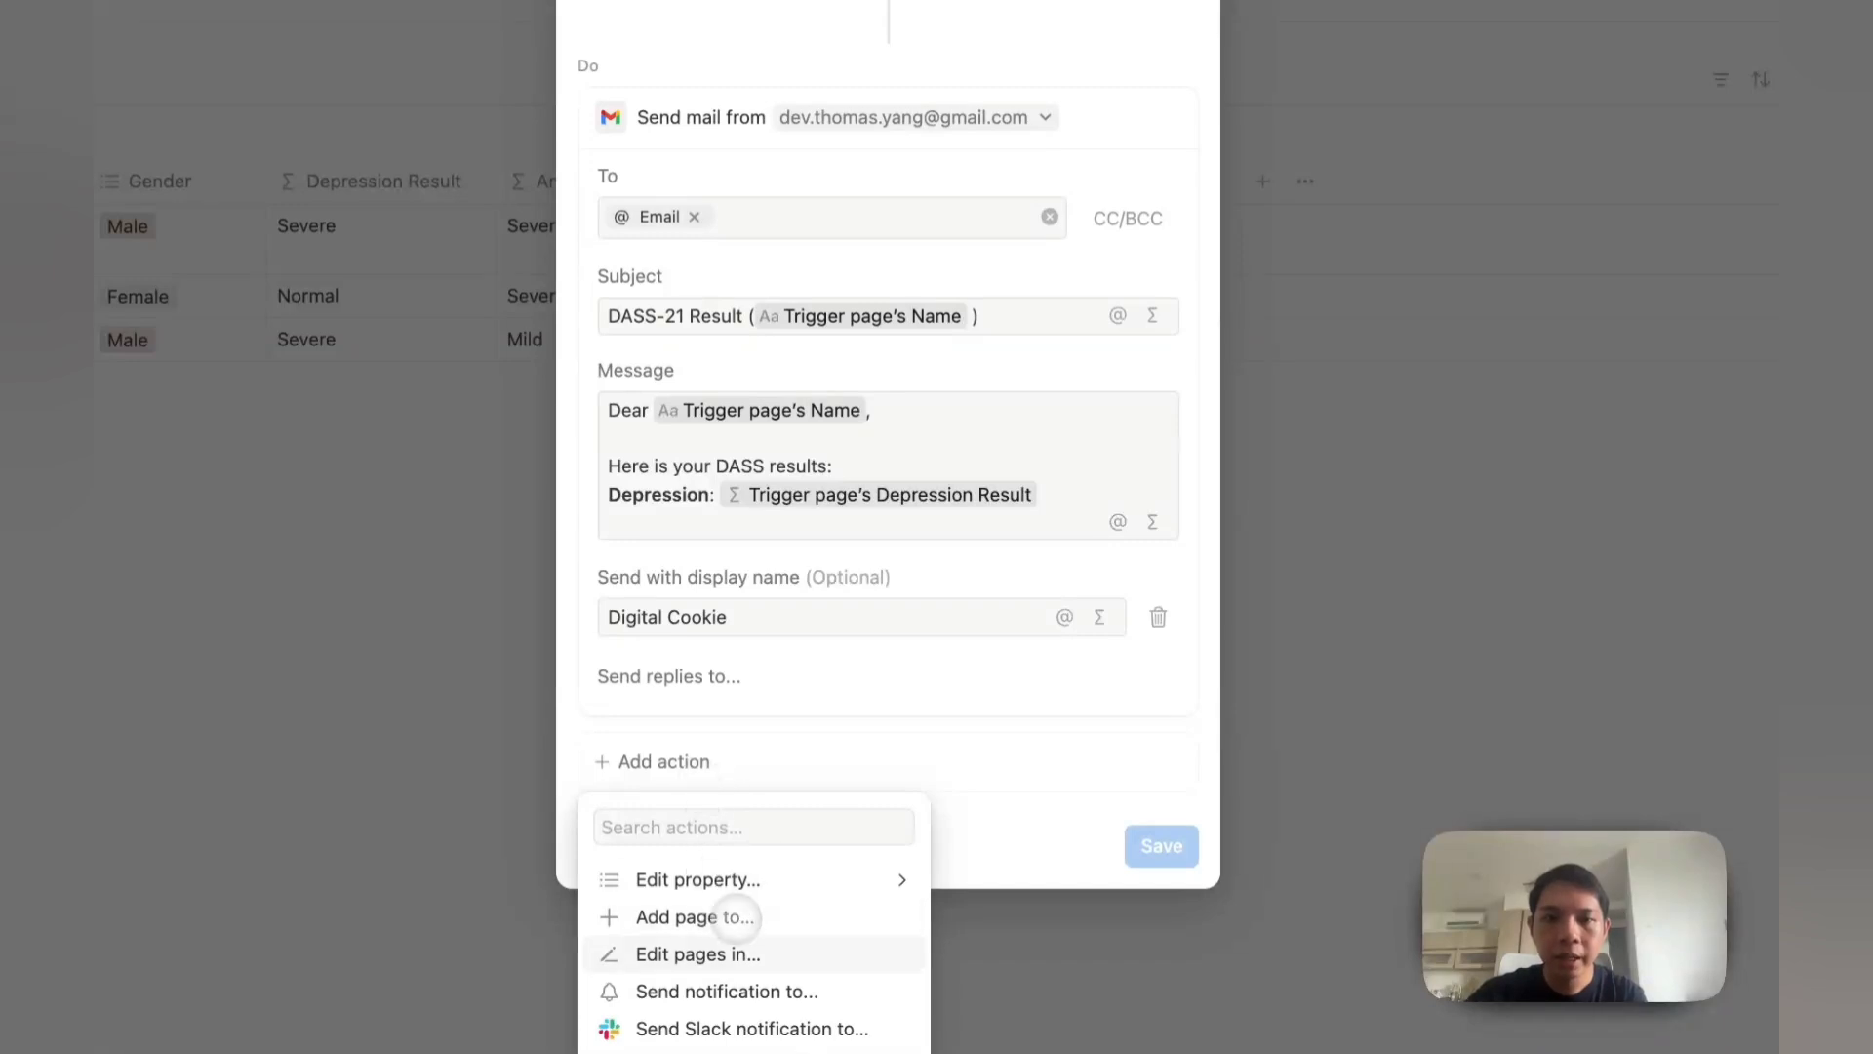
left_click(766, 881)
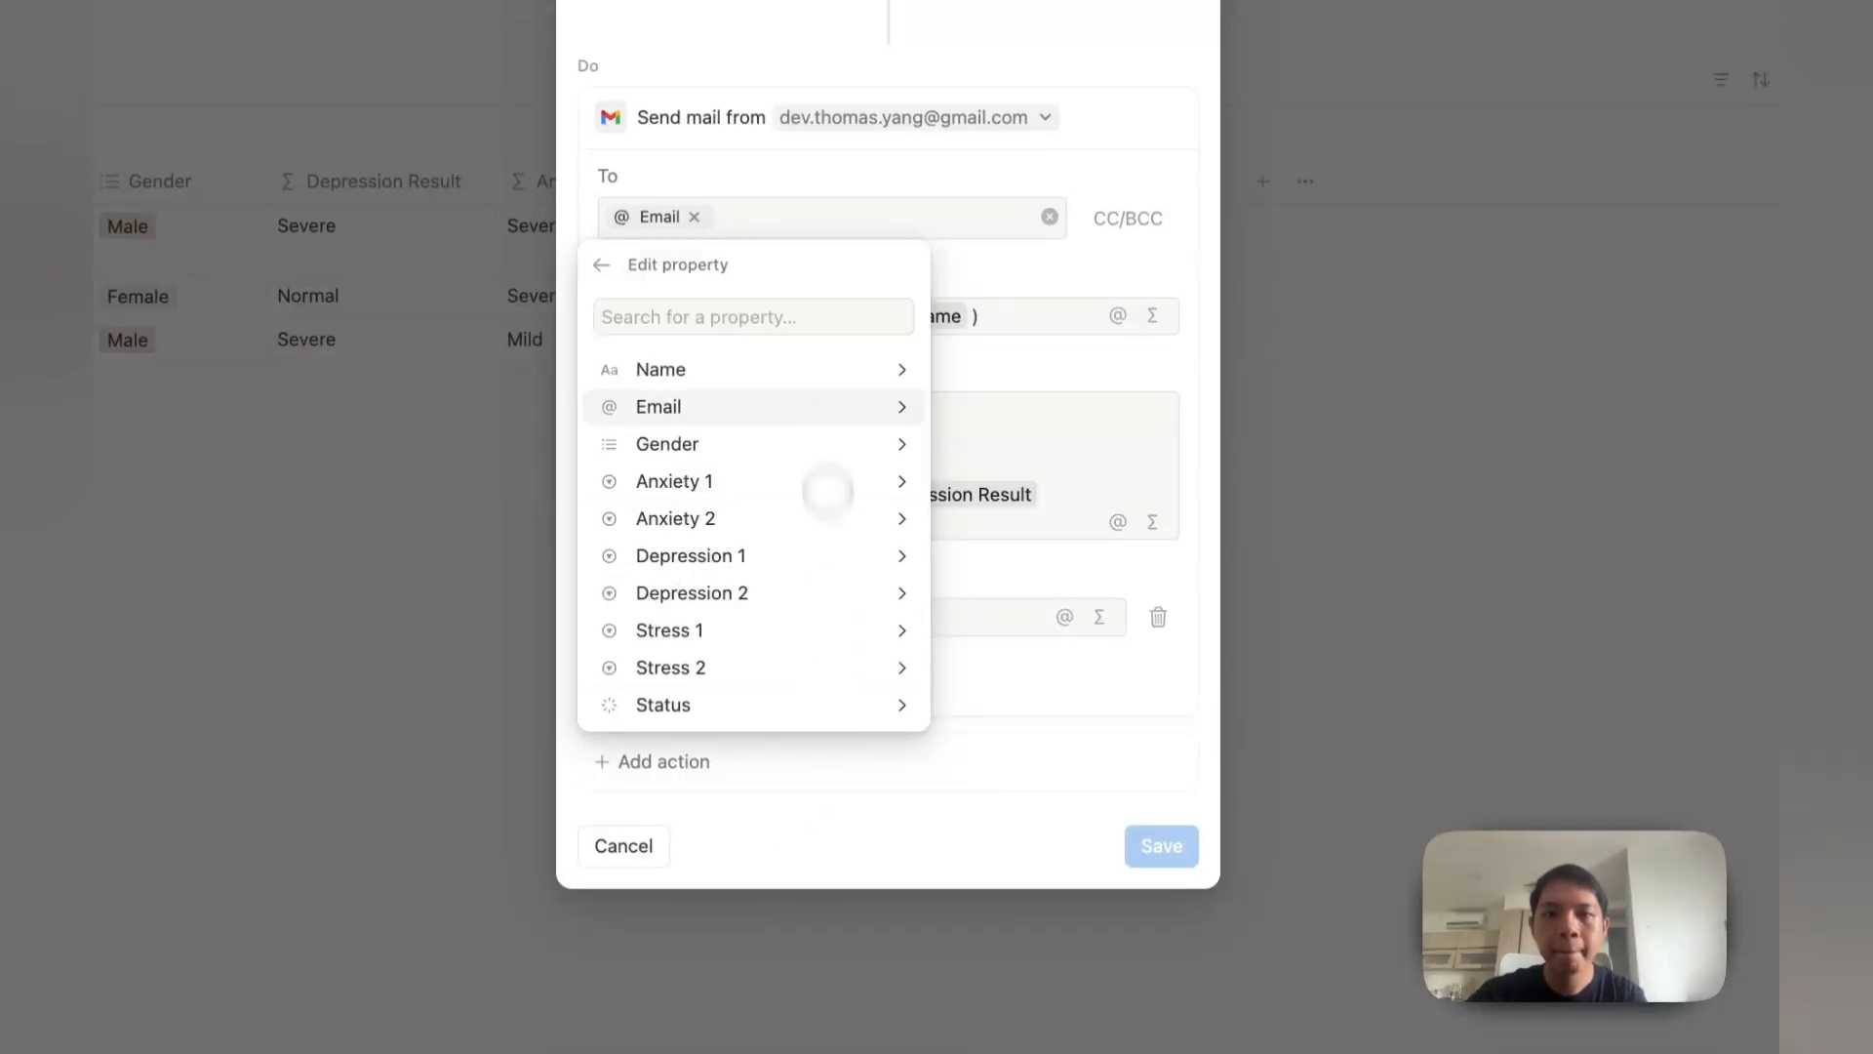
left_click(726, 706)
left_click(663, 650)
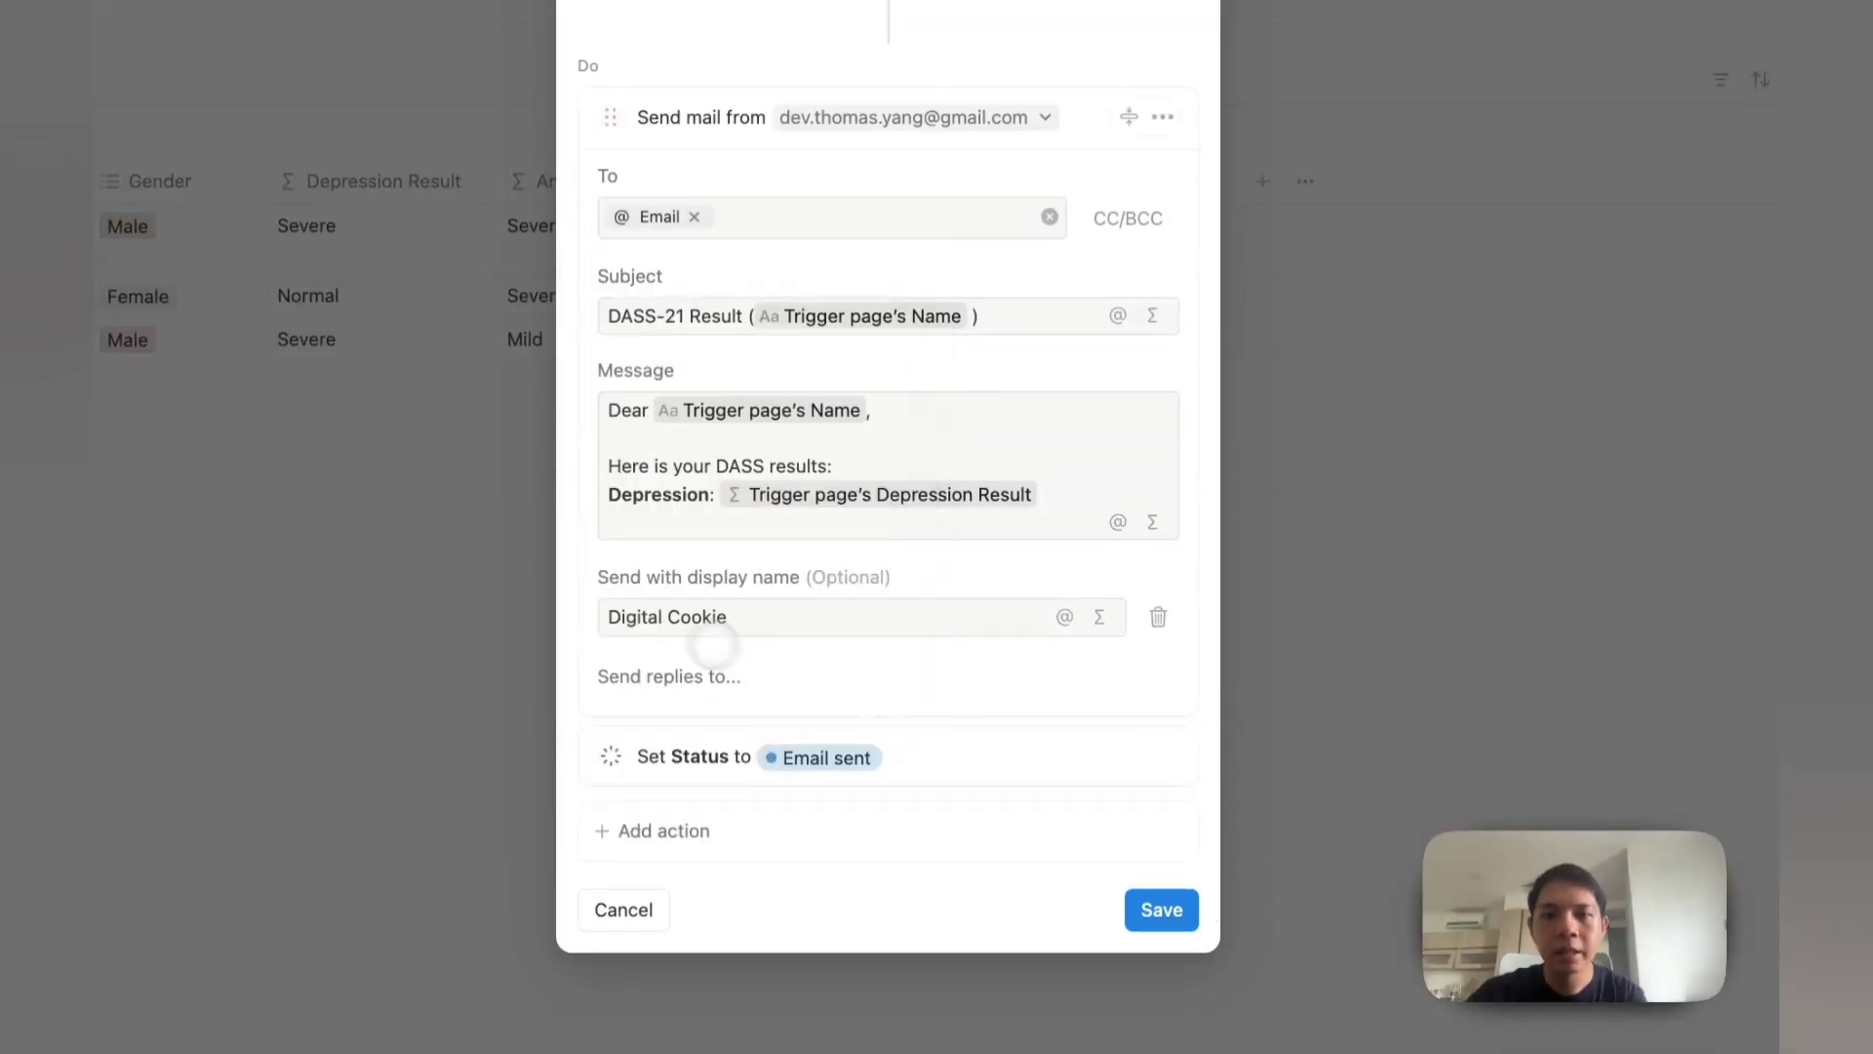
left_click(1133, 899)
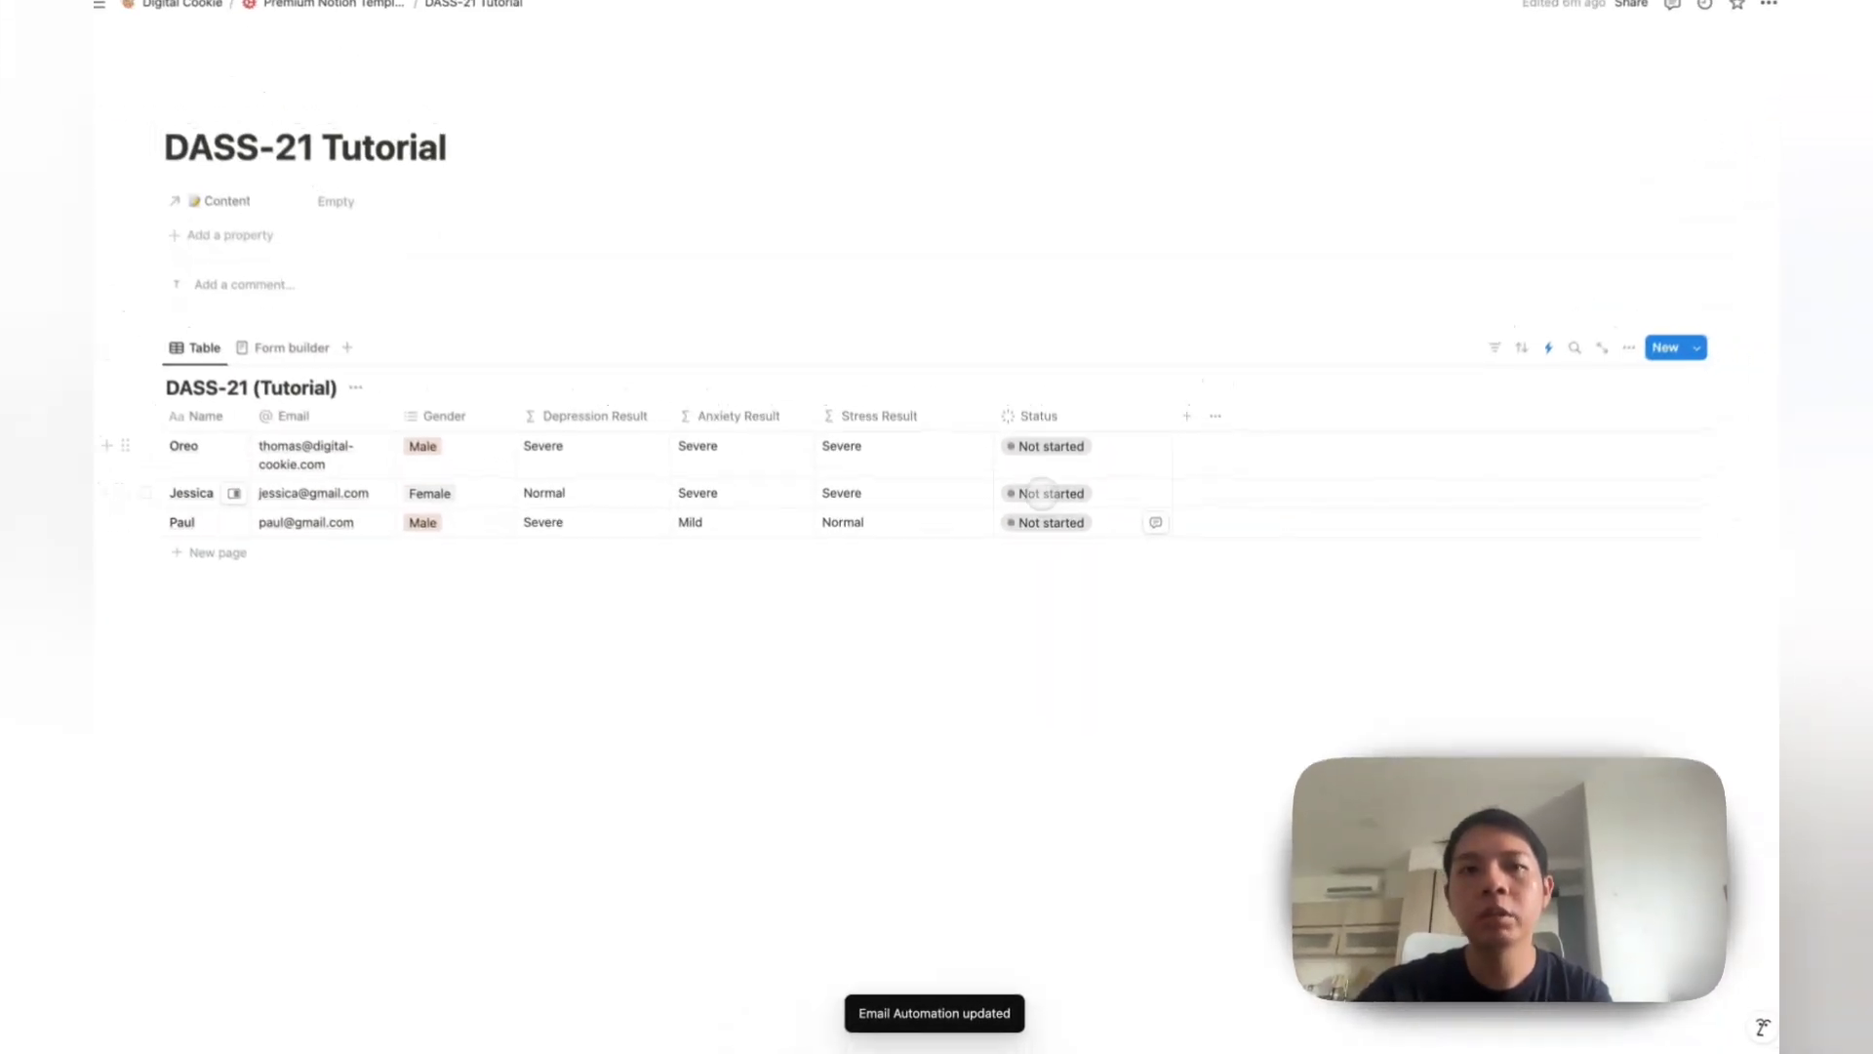
Step: Enter the respondent's name and e-mail in the DASS-21 form and choose Female as gender
left_click(304, 357)
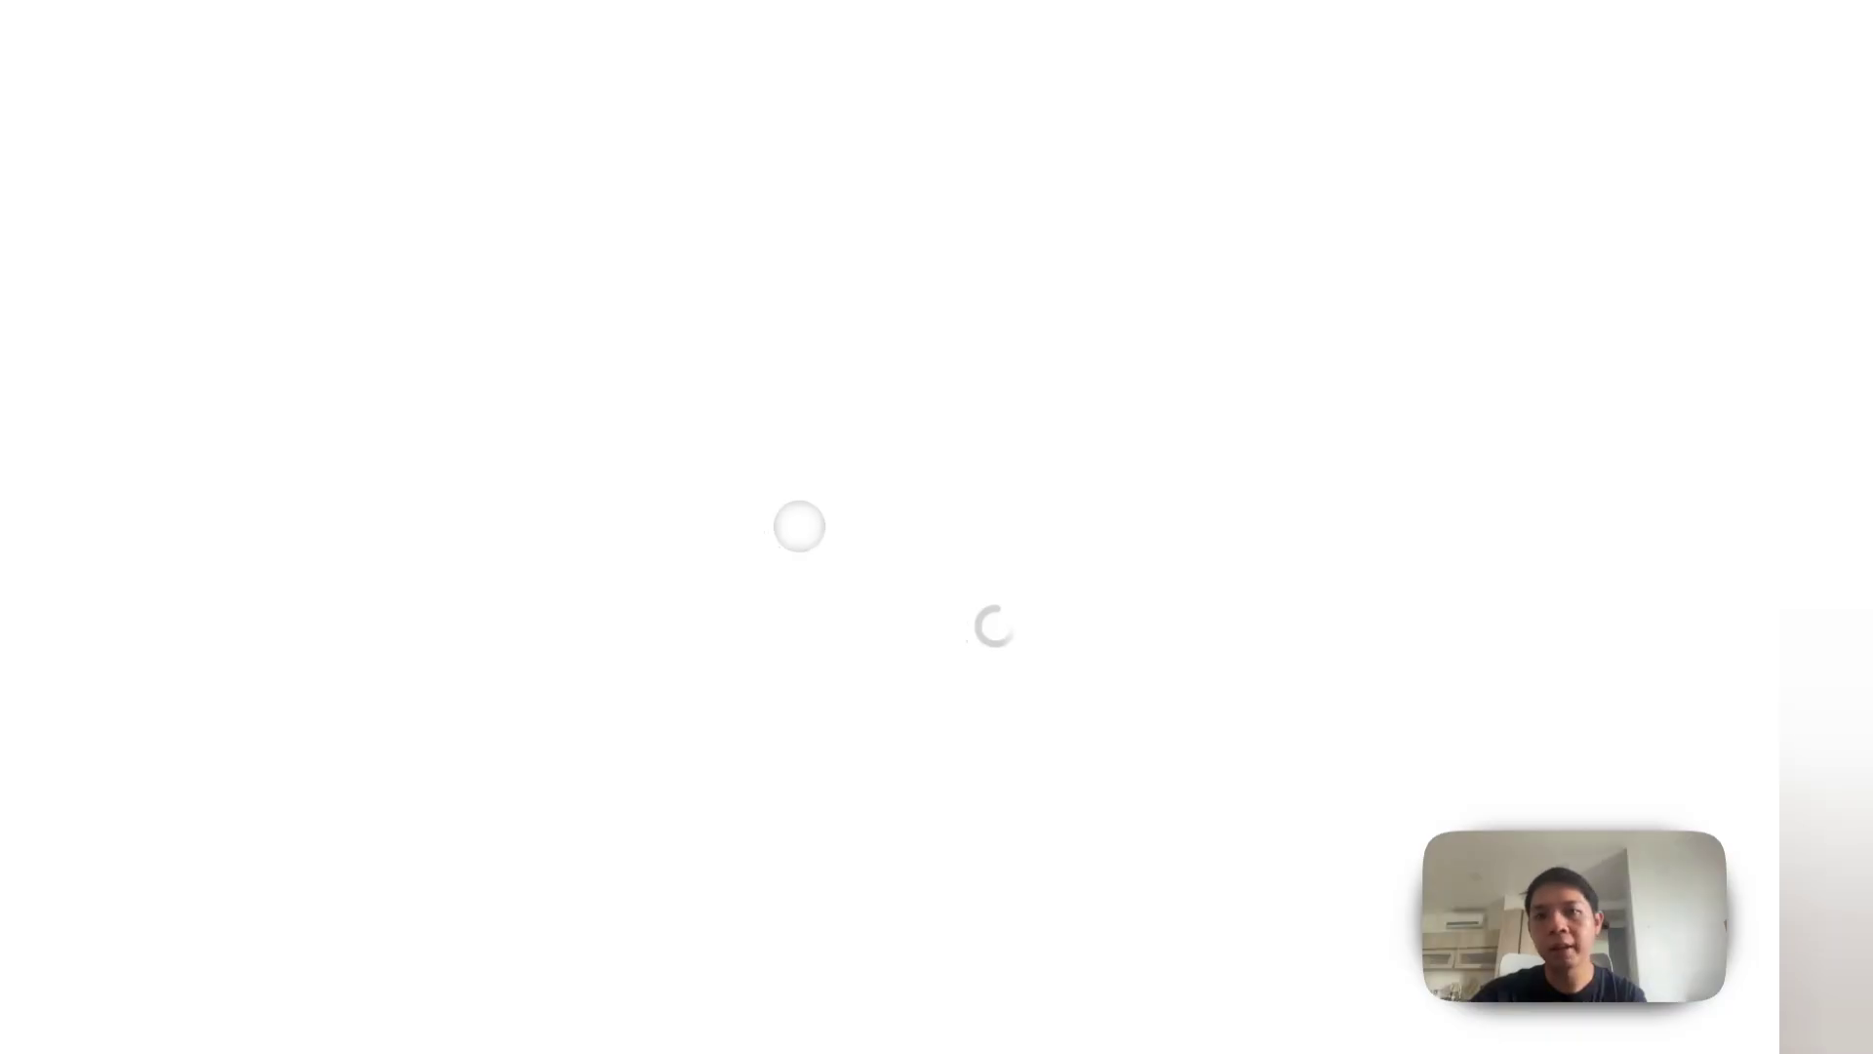
left_click(779, 436)
type("Rebecca")
key("Tab")
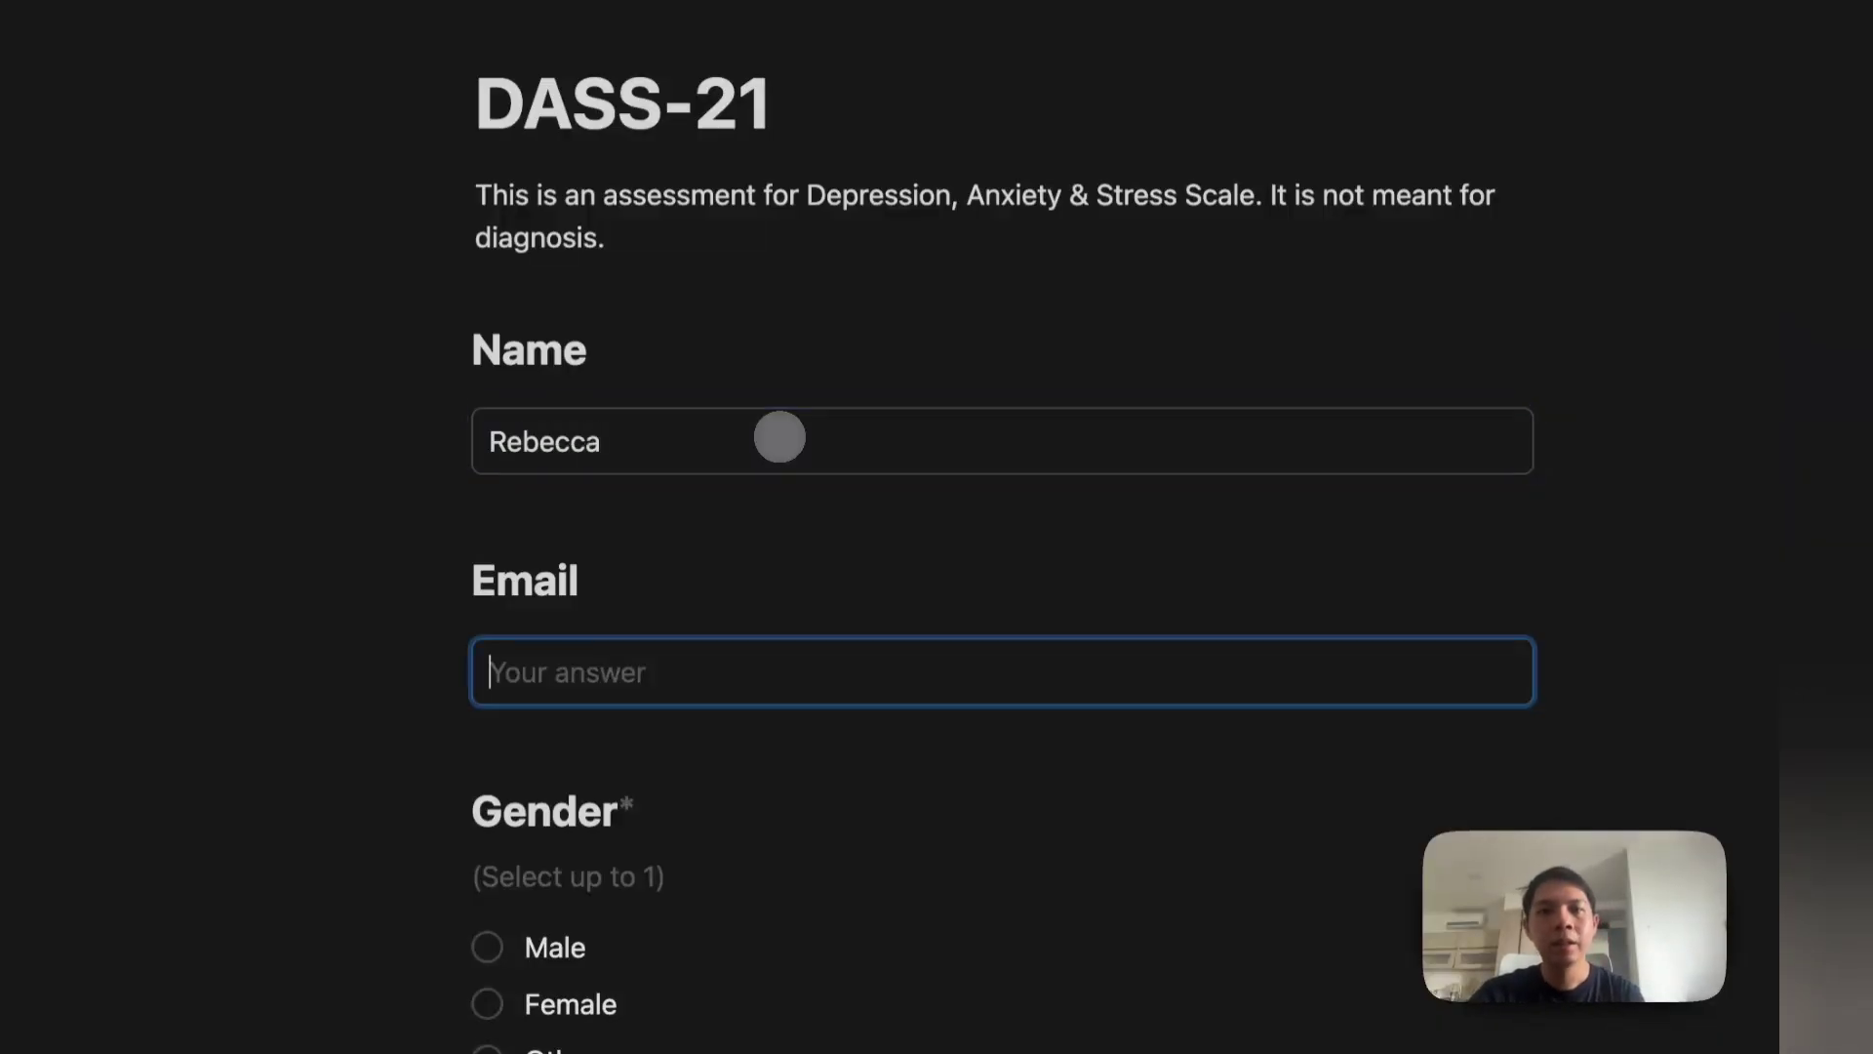
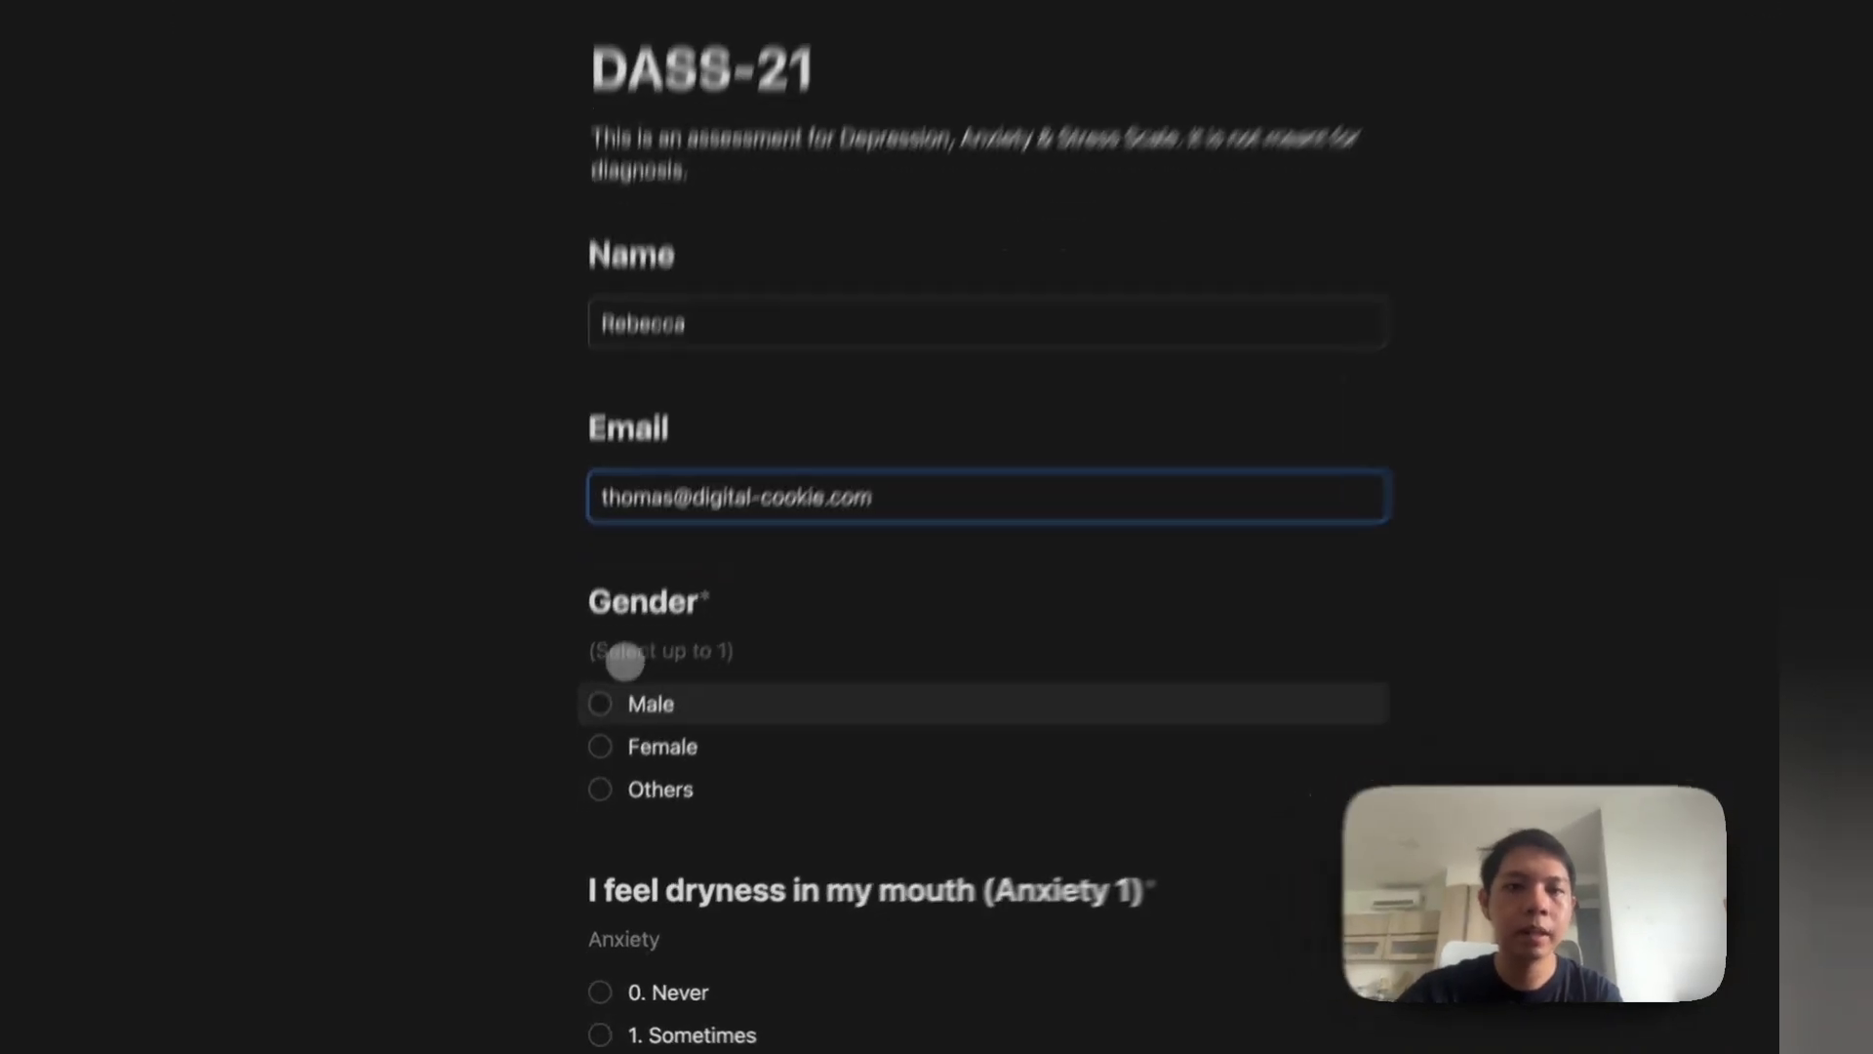
left_click(596, 740)
left_click(596, 777)
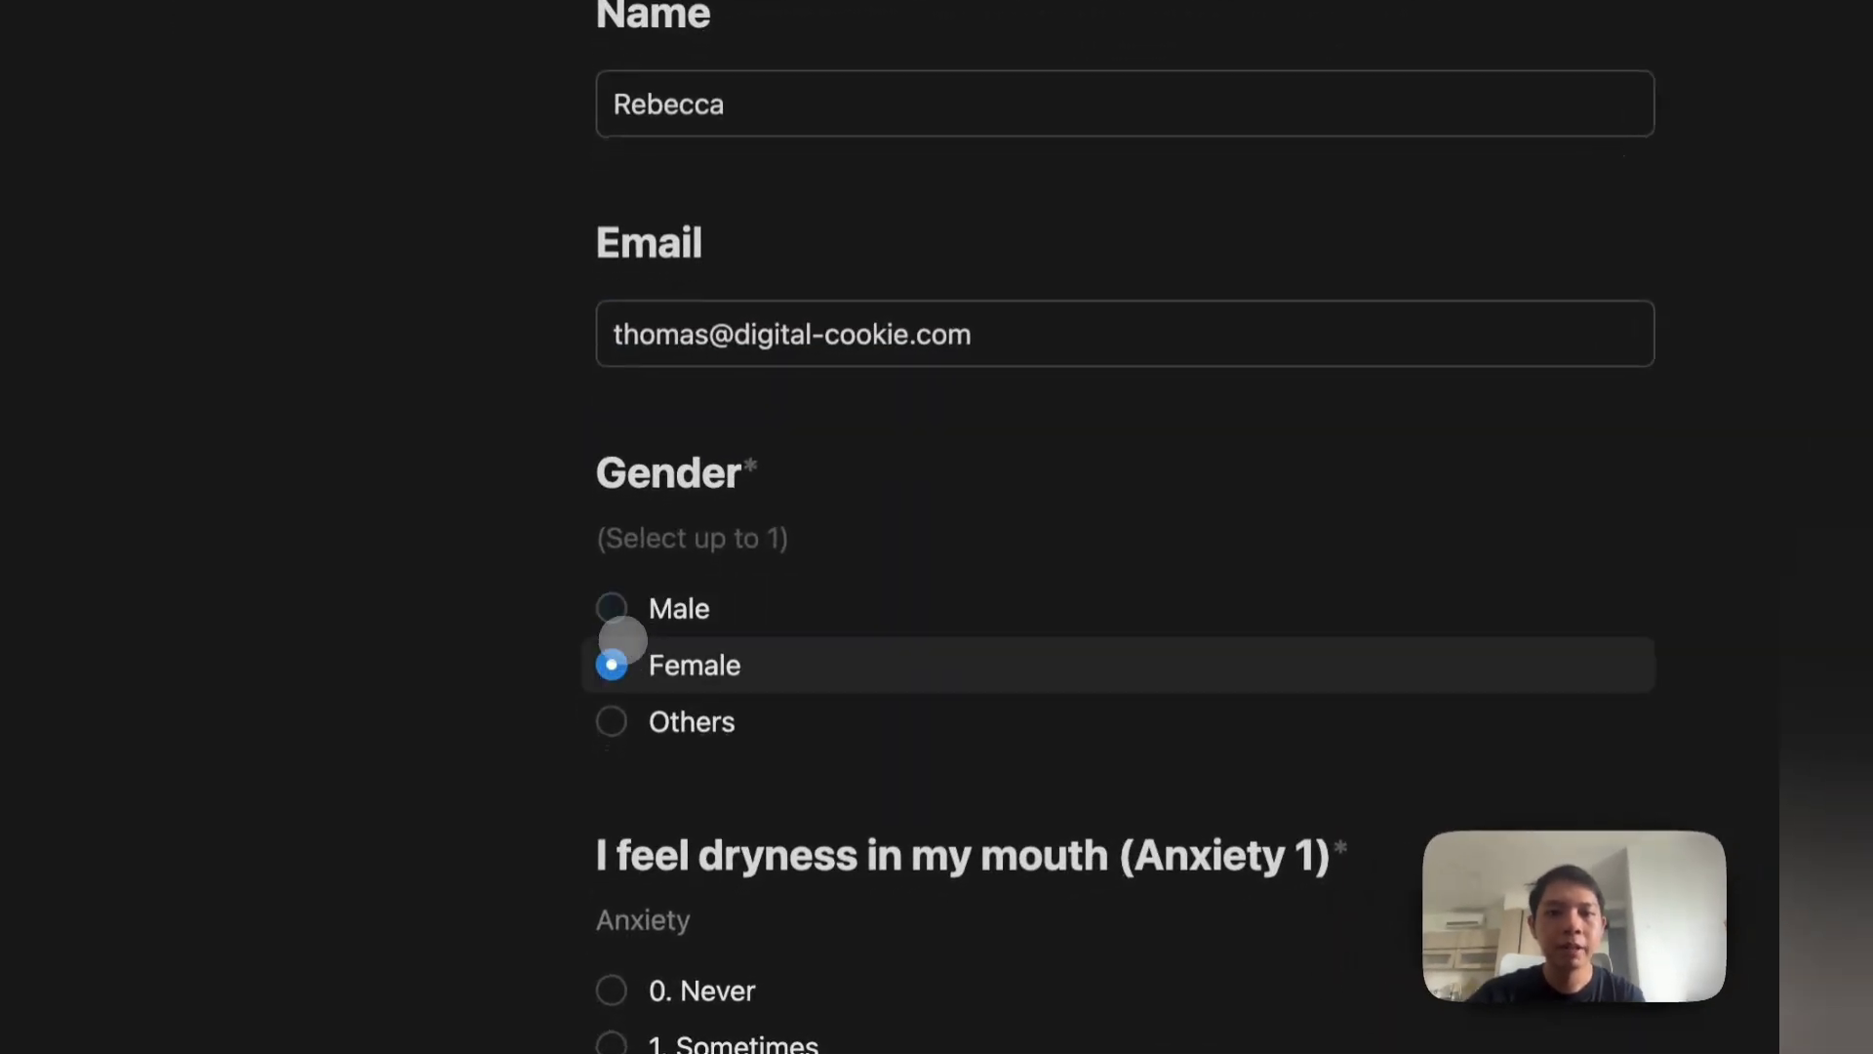
Step: Answer Anxiety 1–2 Sometimes, Depression 1 Almost Always, Depression 2 Often, Stress 1 Never, Stress 2, then submit
scroll(596, 776, "down", 3)
left_click(621, 638)
scroll(619, 654, "down", 4)
left_click(619, 663)
scroll(619, 666, "down", 6)
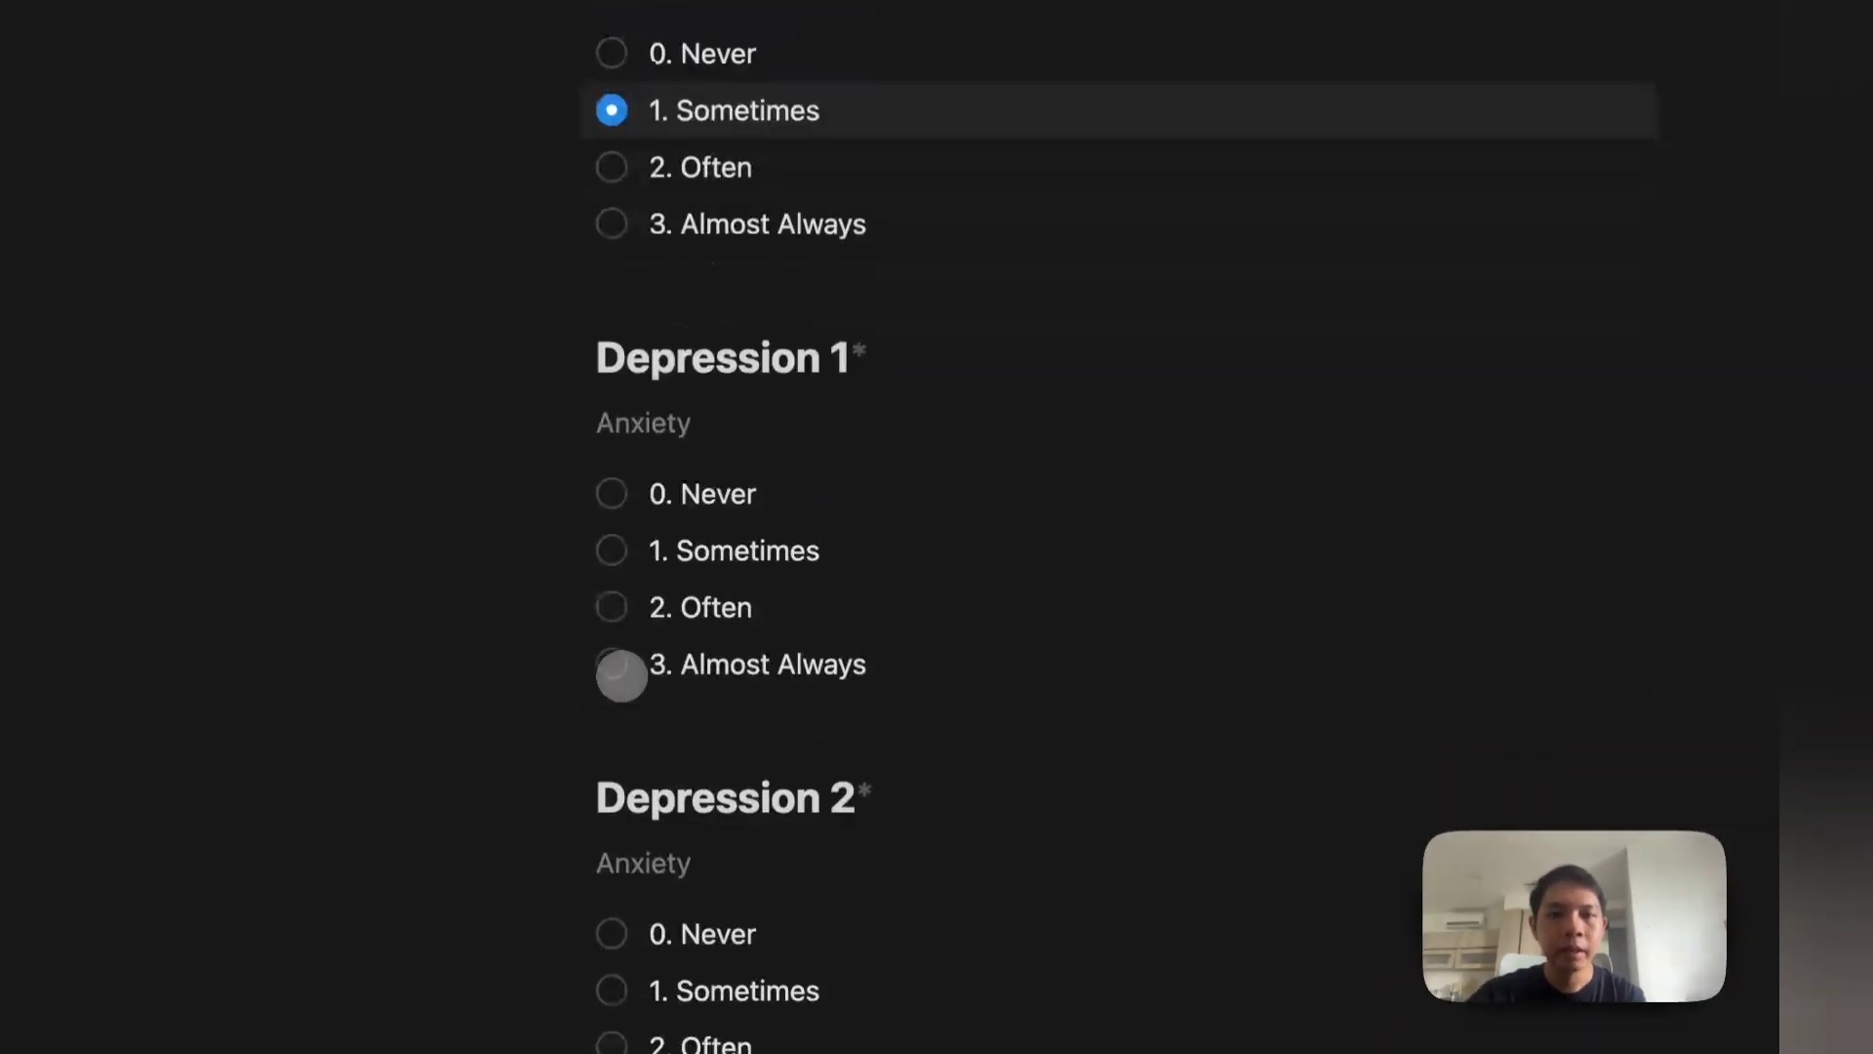
left_click(618, 667)
scroll(629, 605, "down", 6)
left_click(620, 455)
left_click(620, 782)
scroll(657, 807, "down", 8)
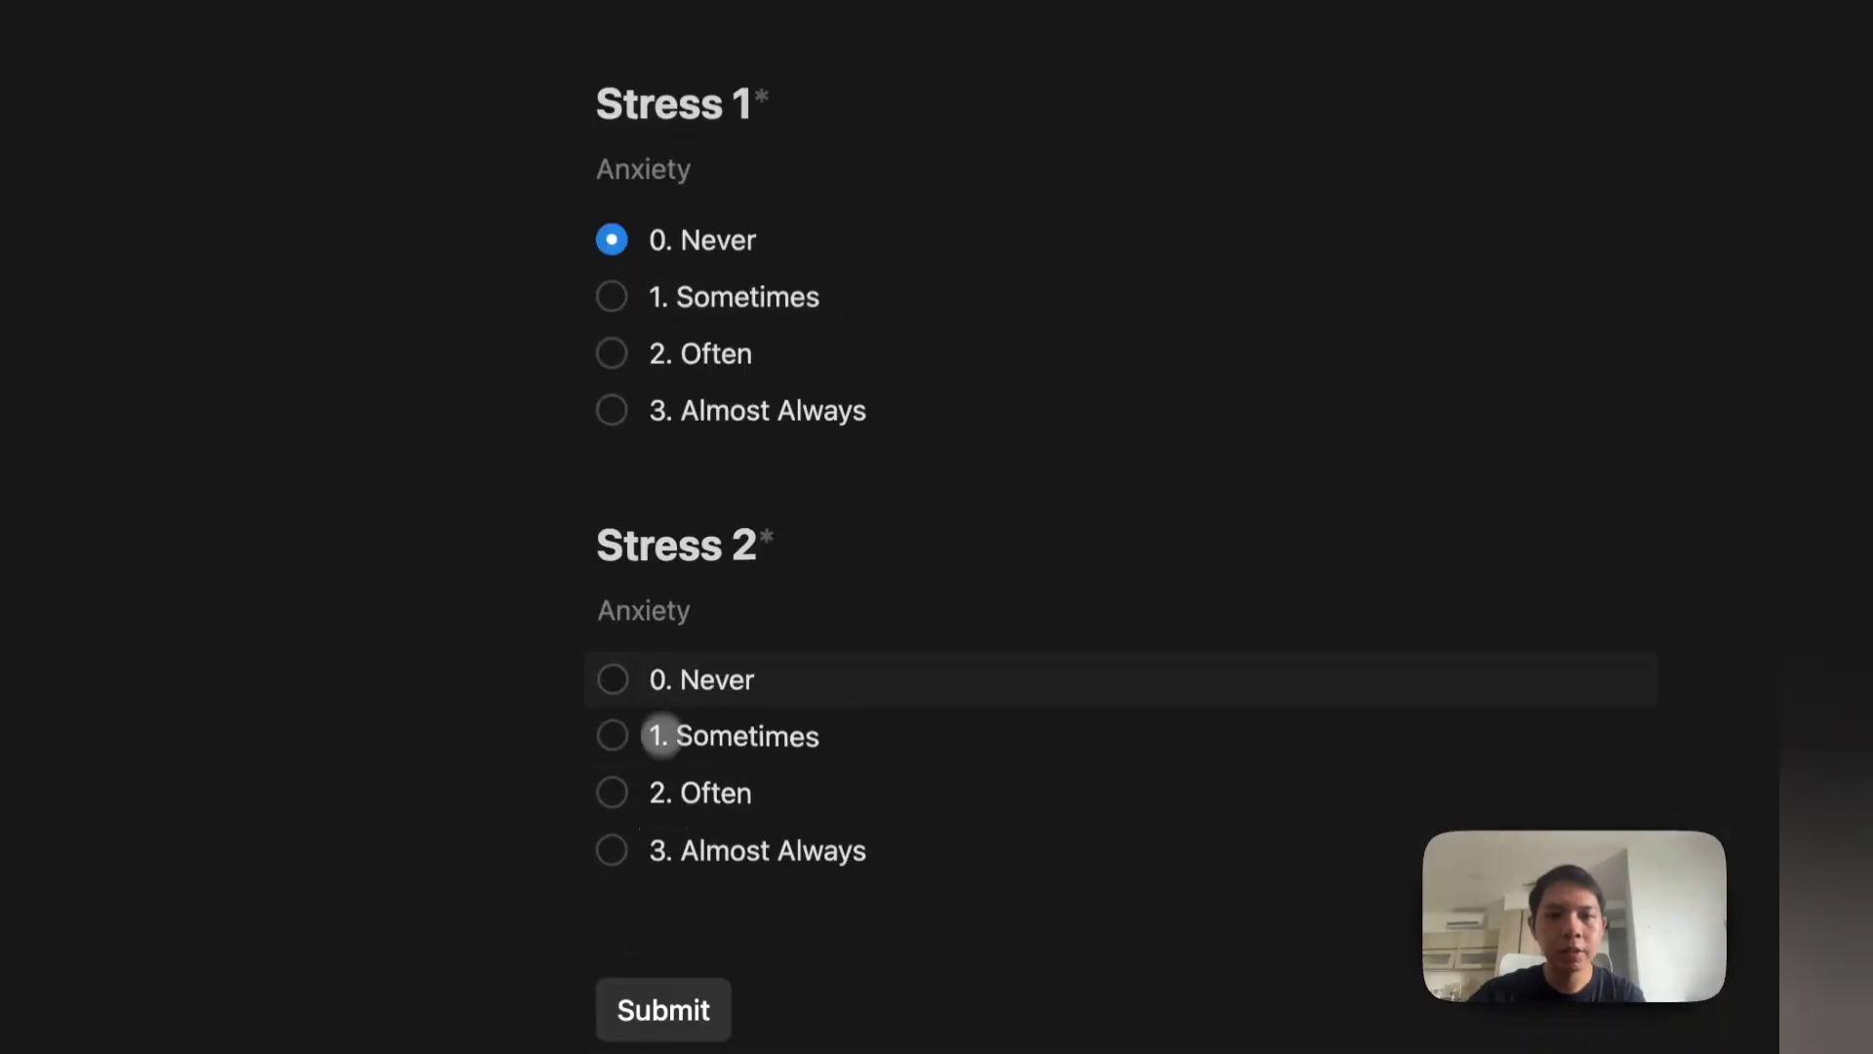
left_click(629, 677)
scroll(661, 663, "down", 4)
left_click(646, 757)
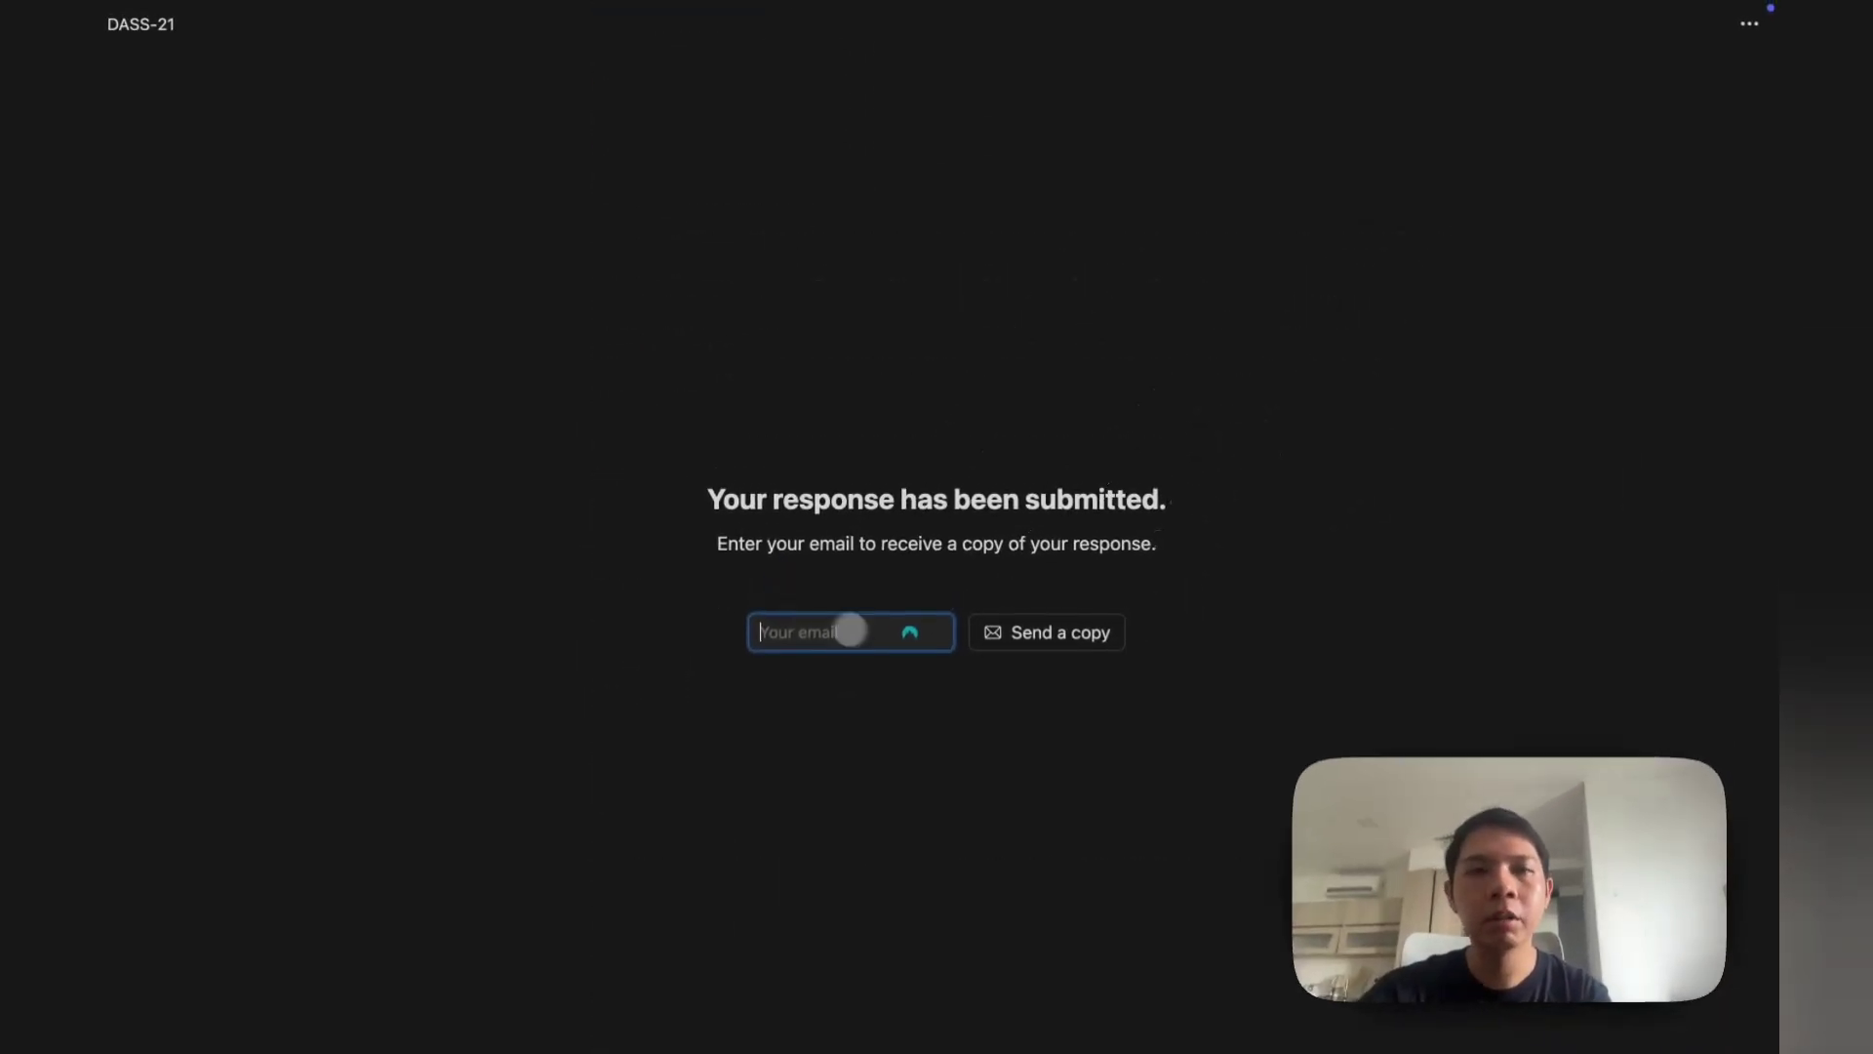
Step: Return to the DASS-21 Tutorial response table and drag a new empty block above it
left_click(176, 172)
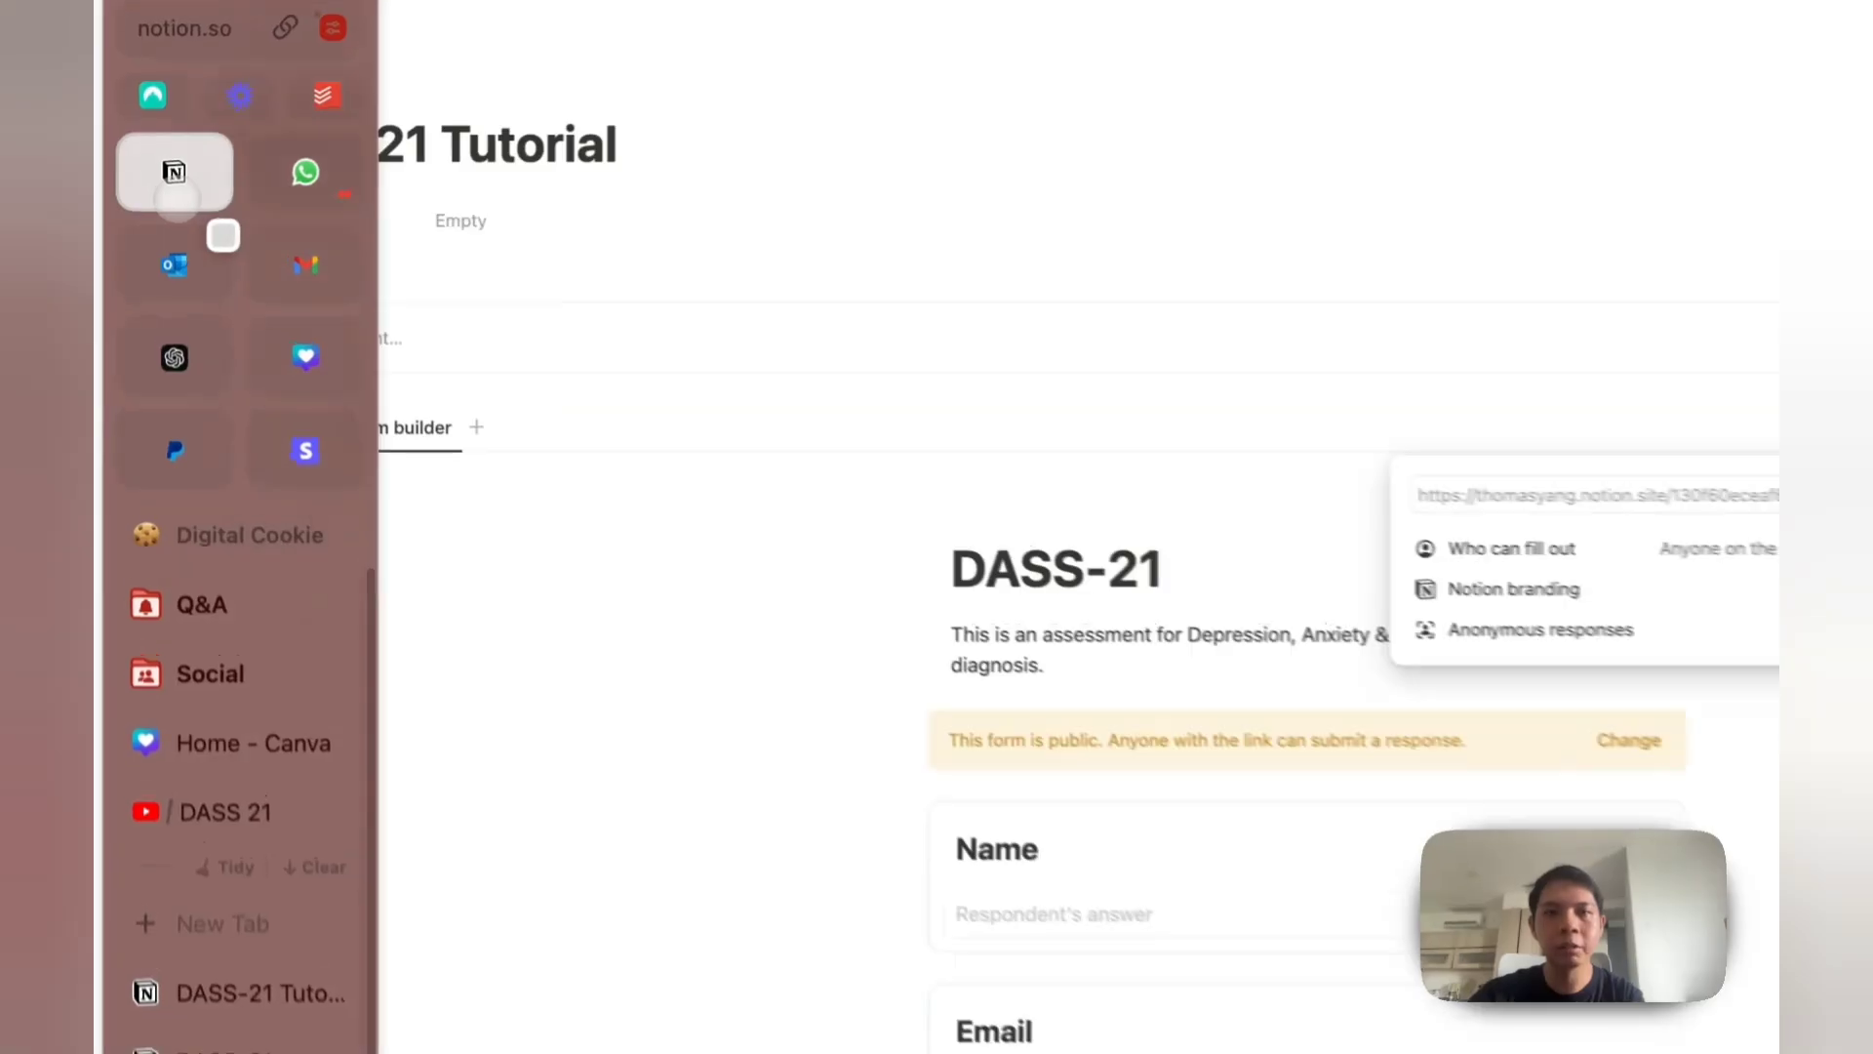
left_click(268, 438)
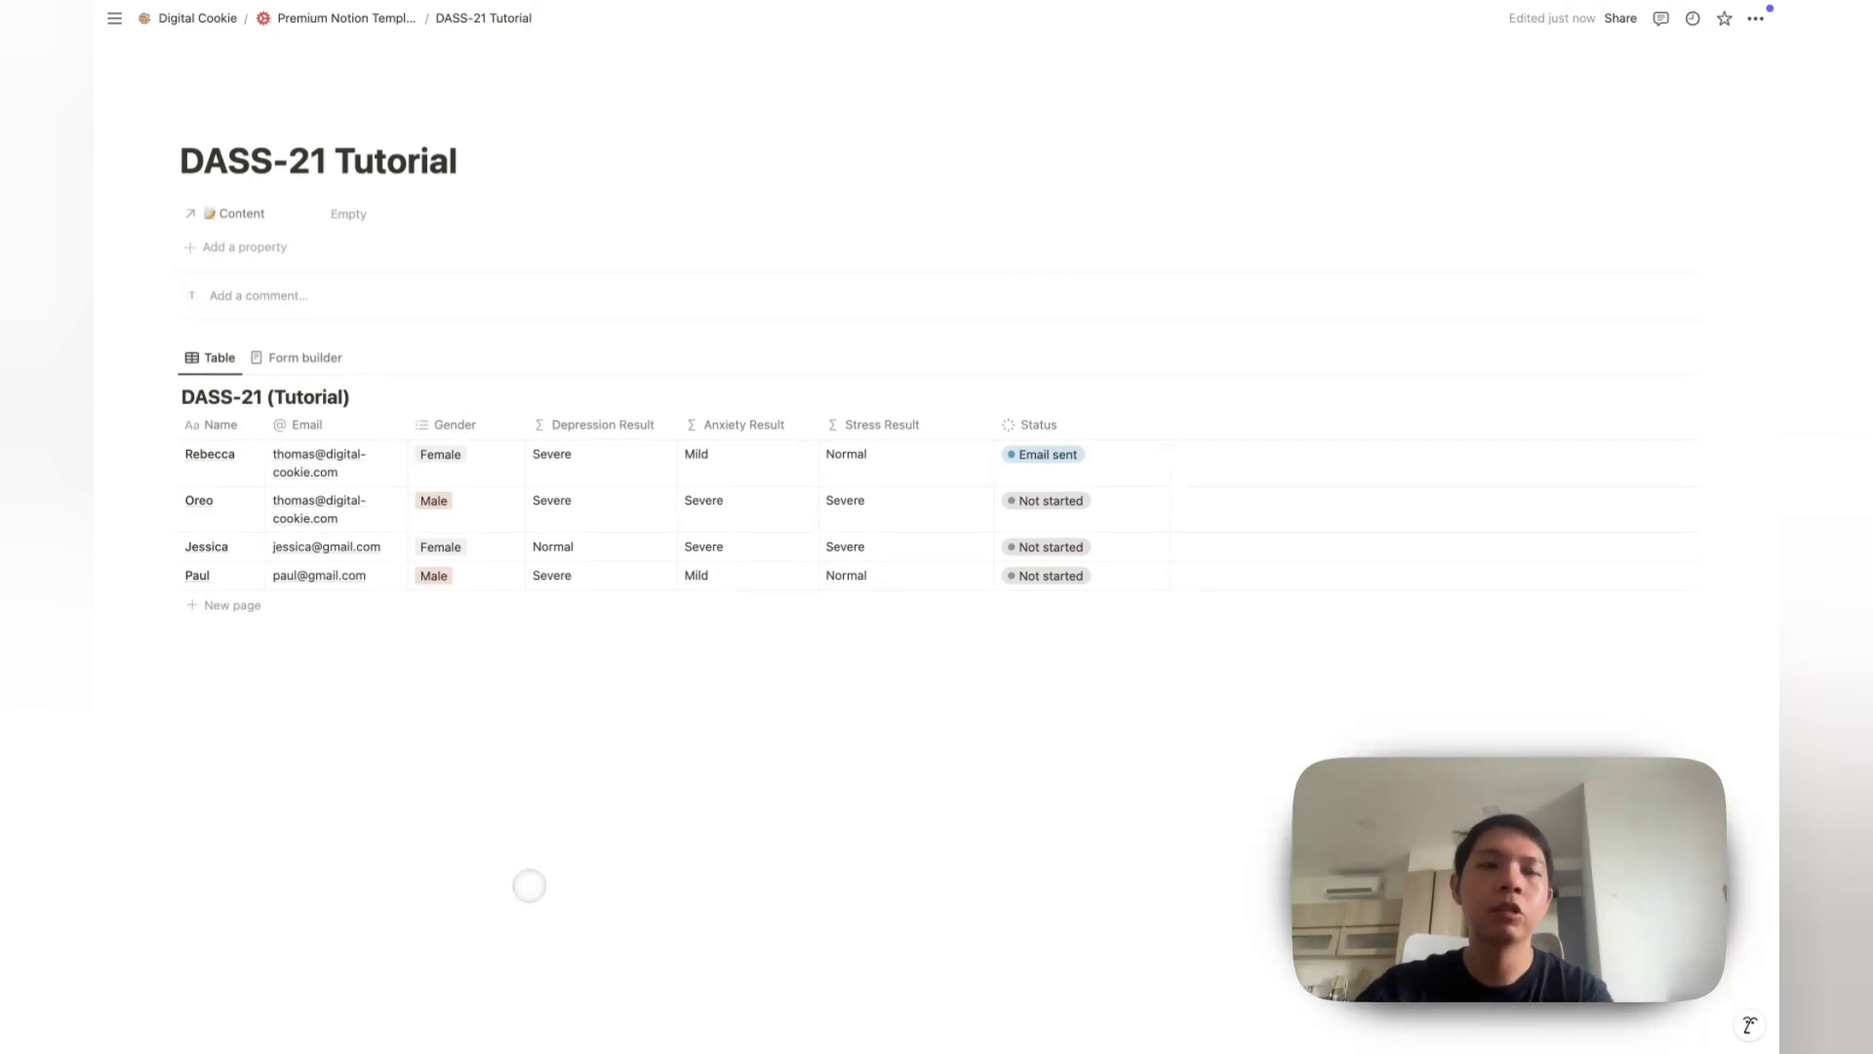
left_click(530, 886)
left_click_drag(171, 664, 396, 135)
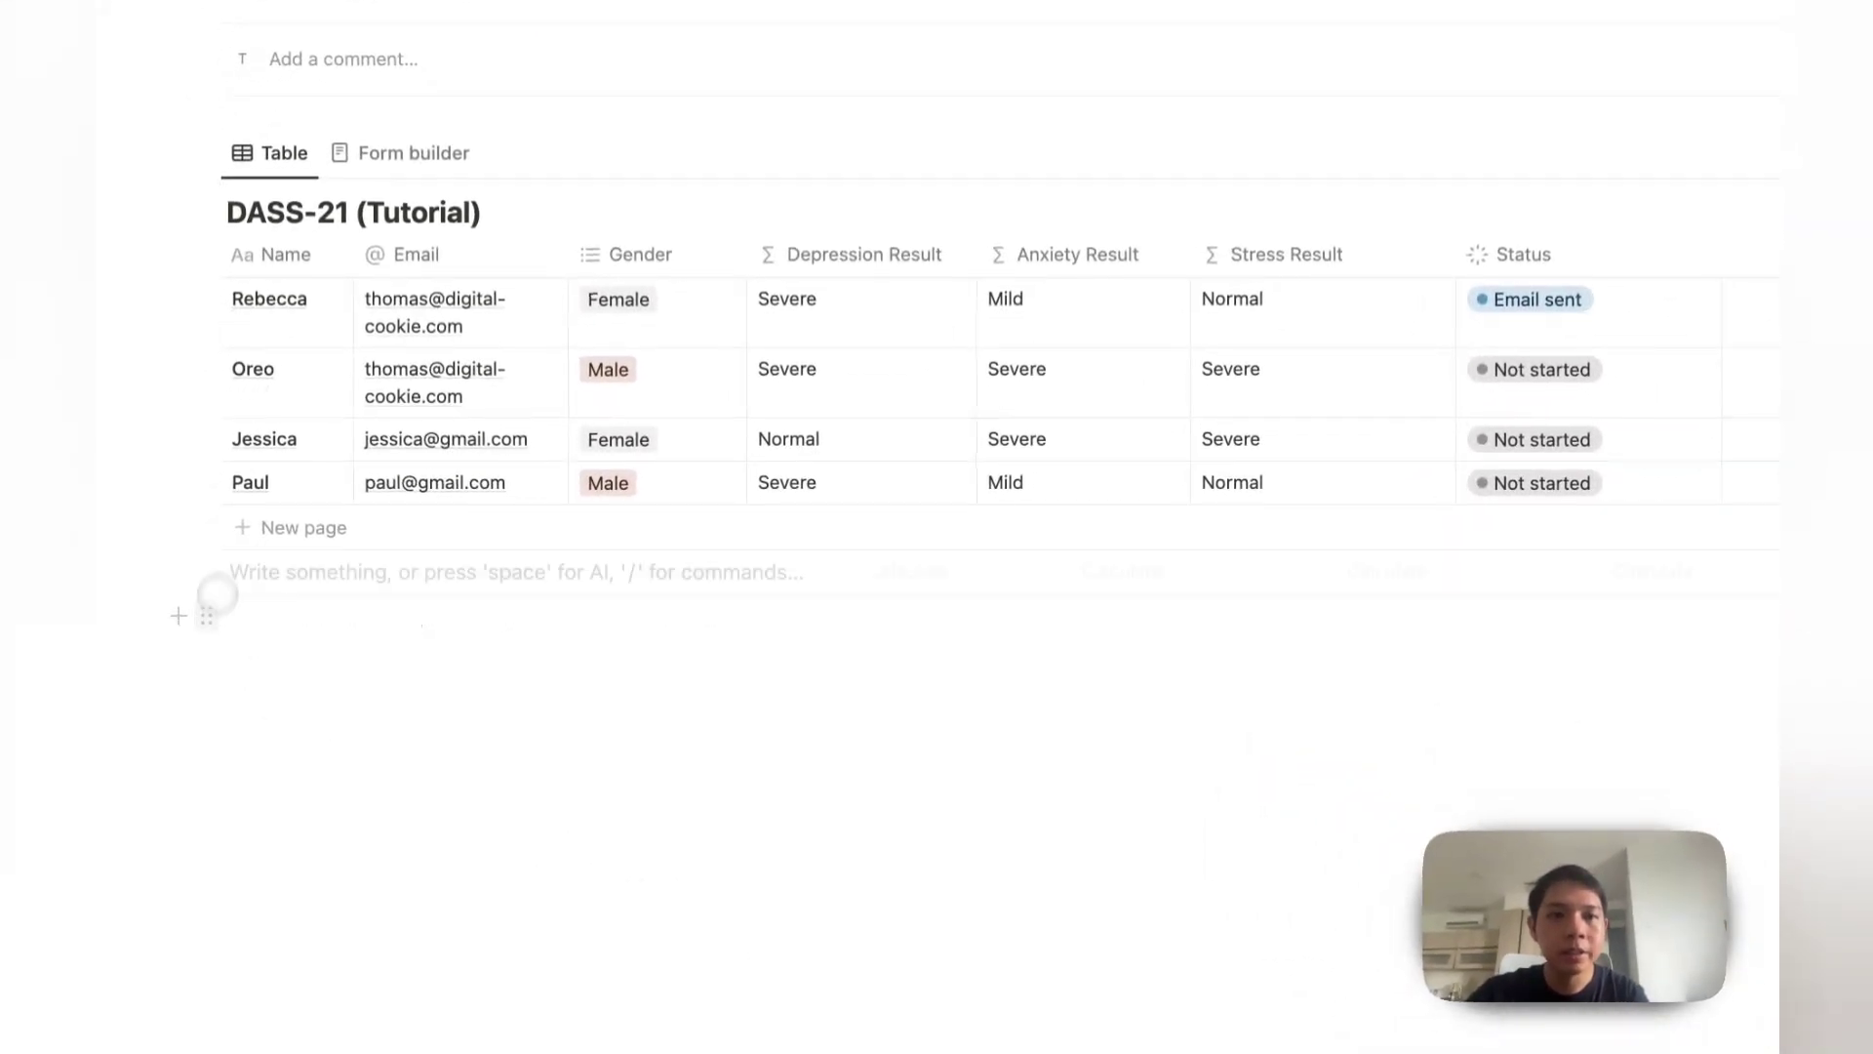
left_click(395, 135)
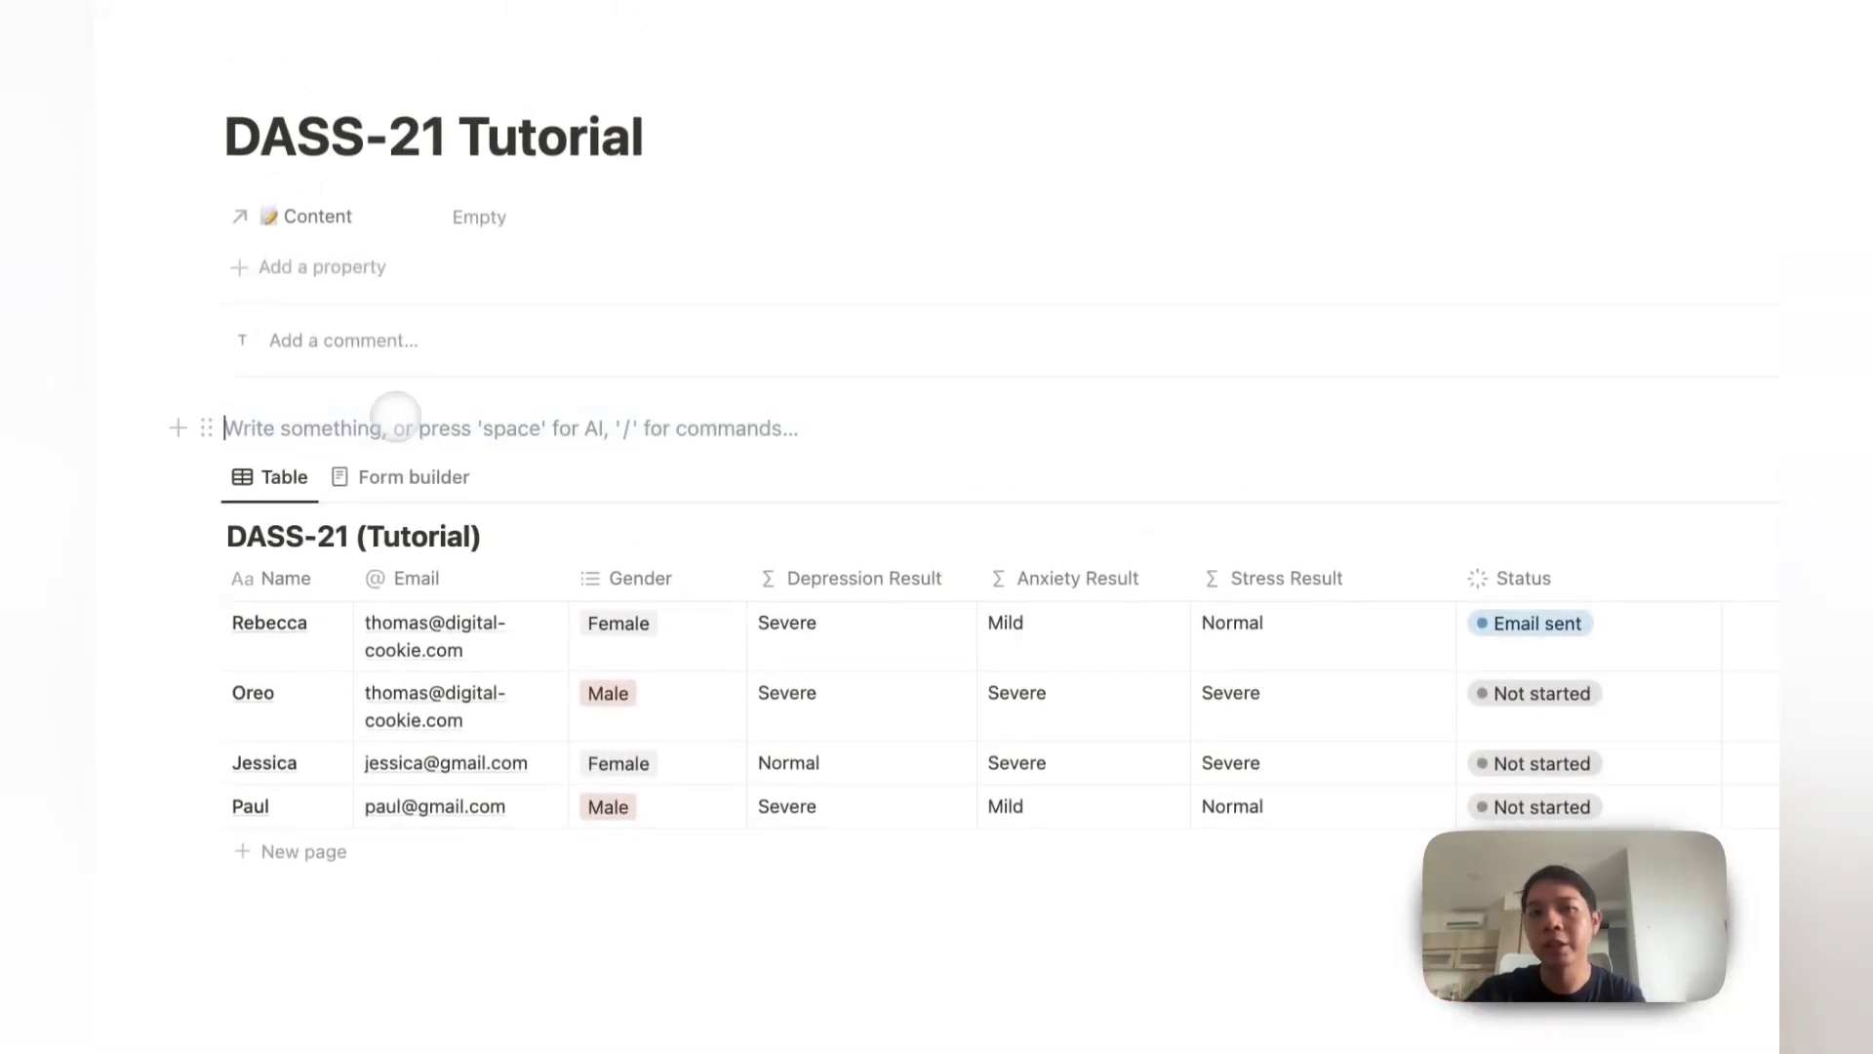
type("/")
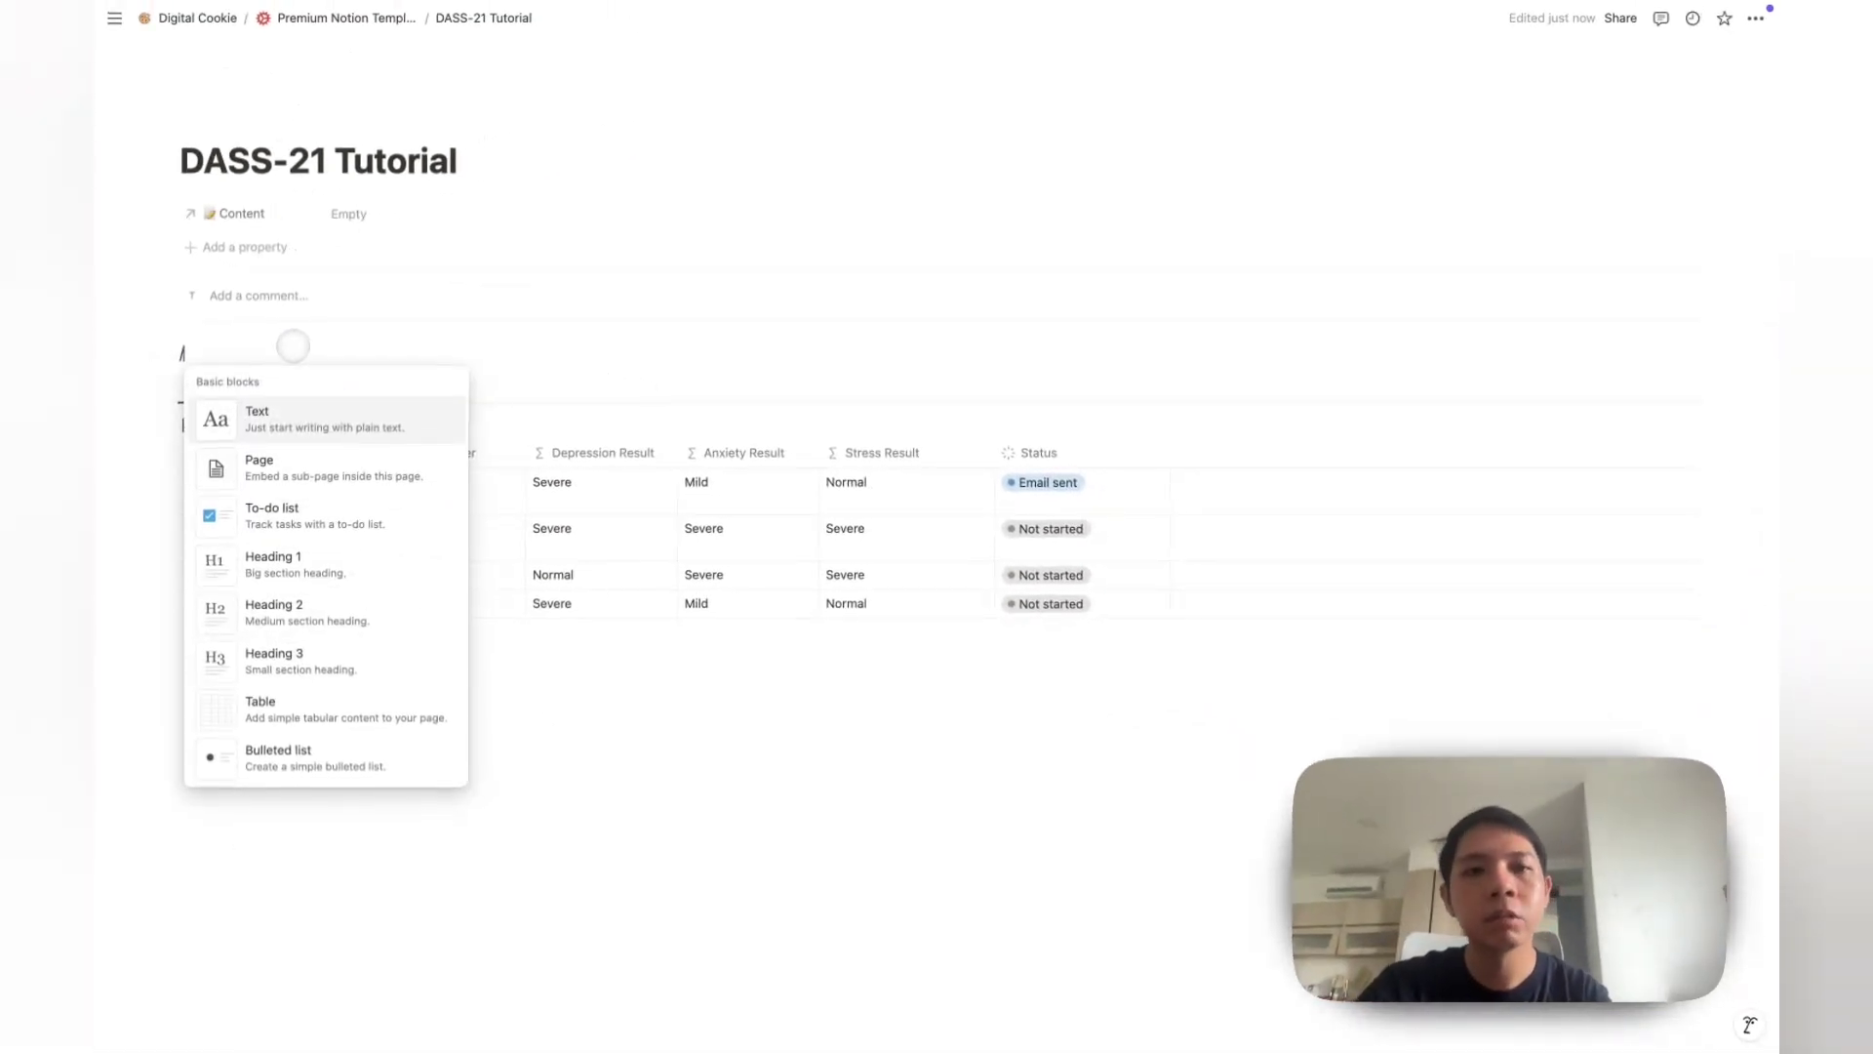
type("column")
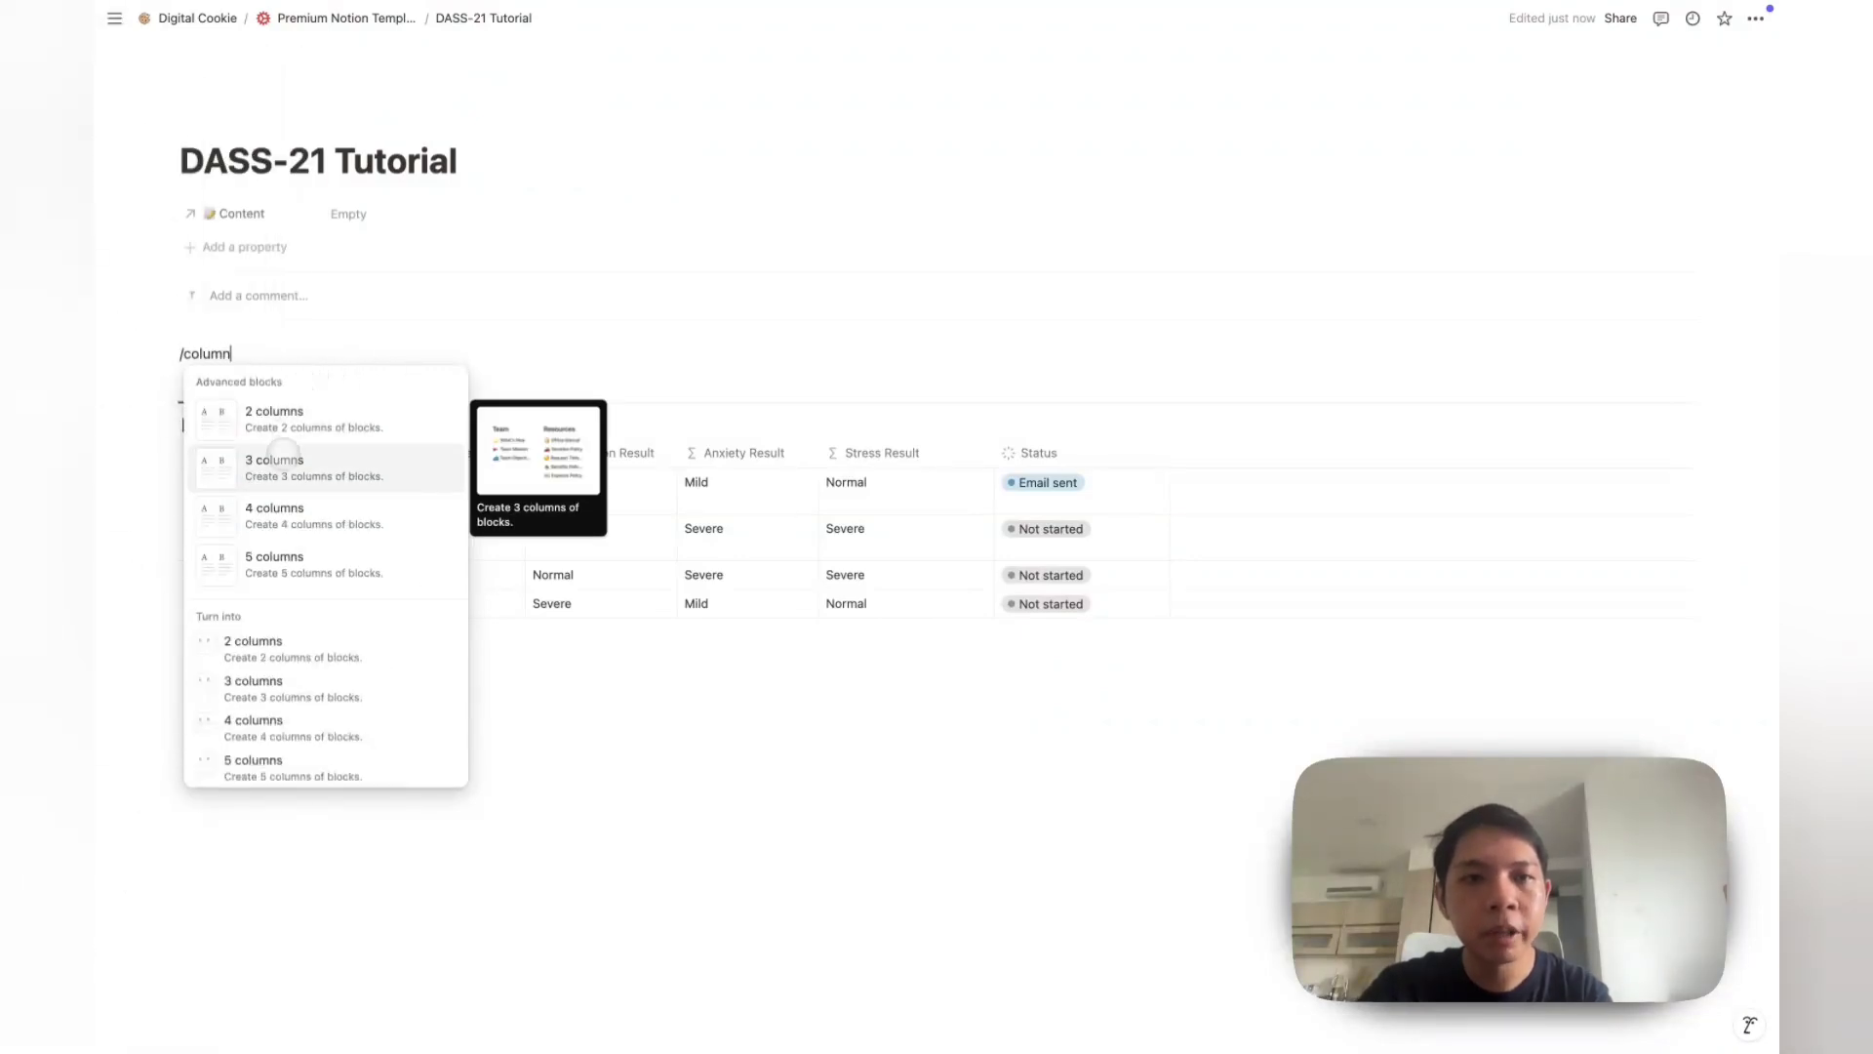
Step: Try linking the DAS page via /link, then dismiss the page picker without linking
key("BackSpace")
key("BackSpace")
key("BackSpace")
key("BackSpace")
key("BackSpace")
key("BackSpace")
key("BackSpace")
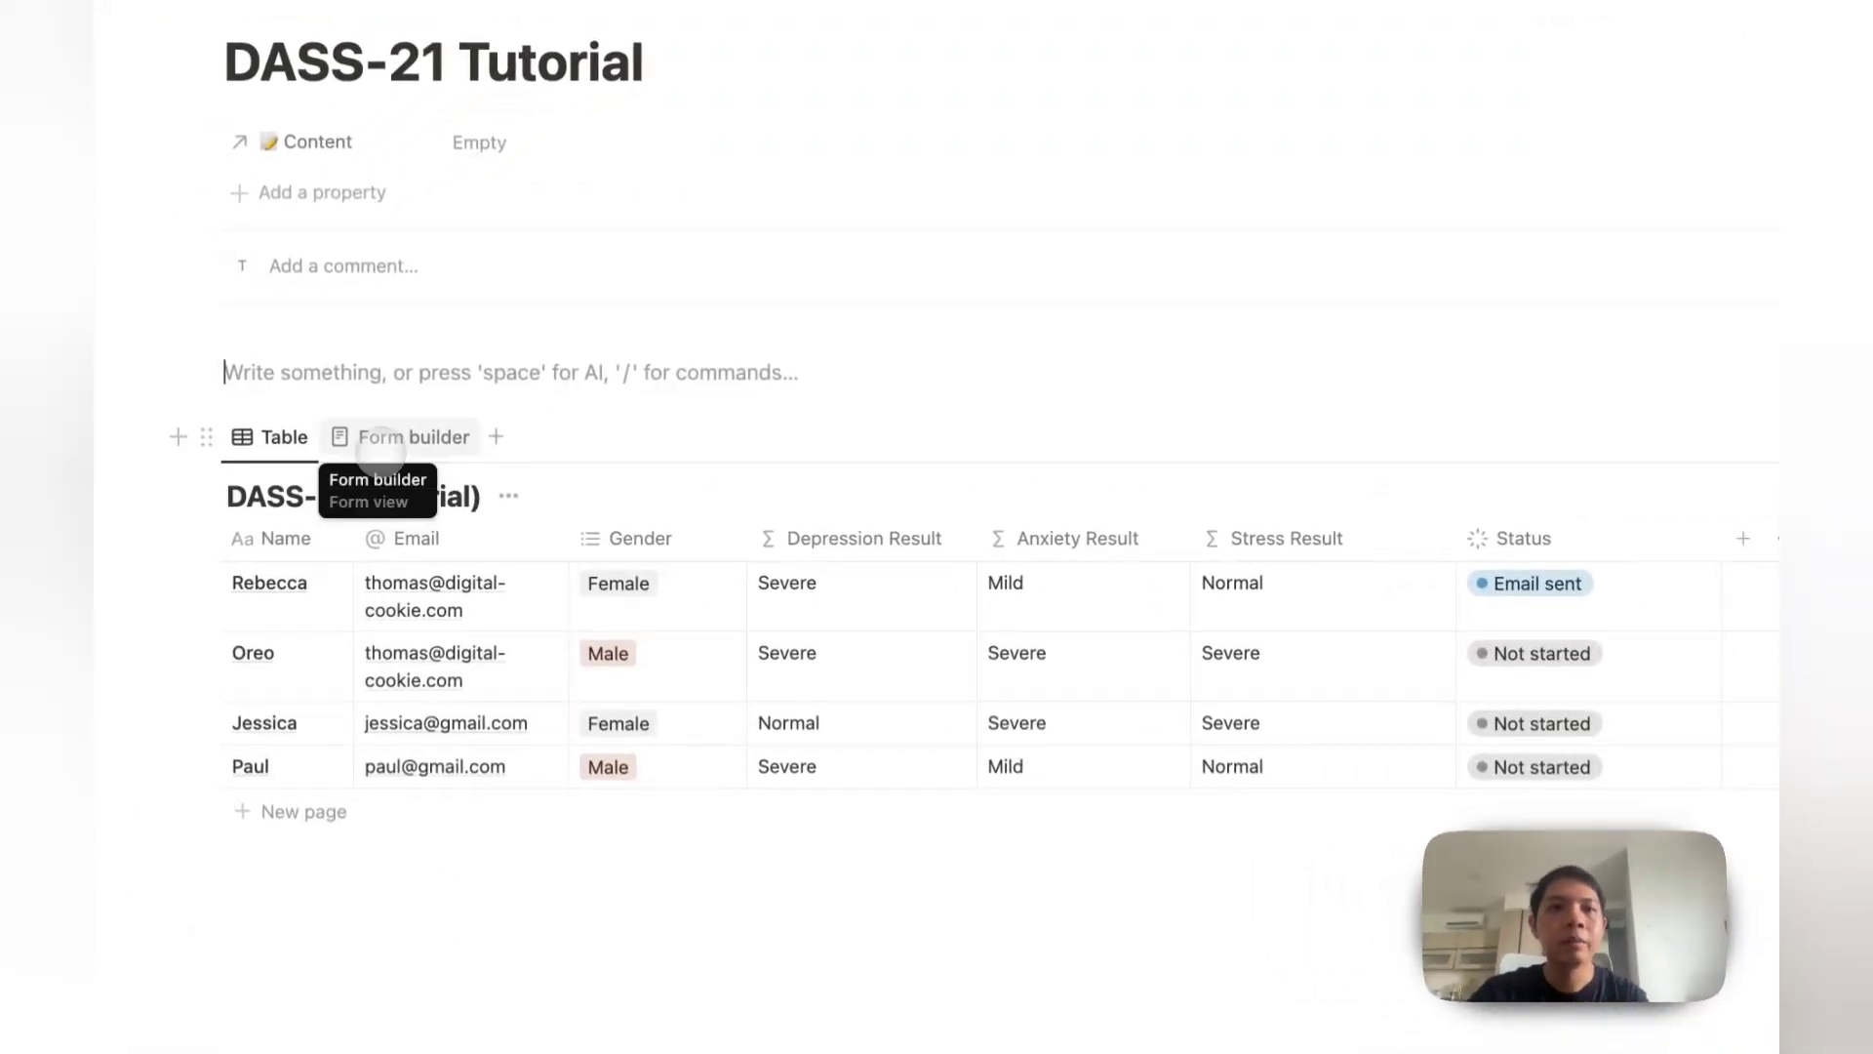
type("/link")
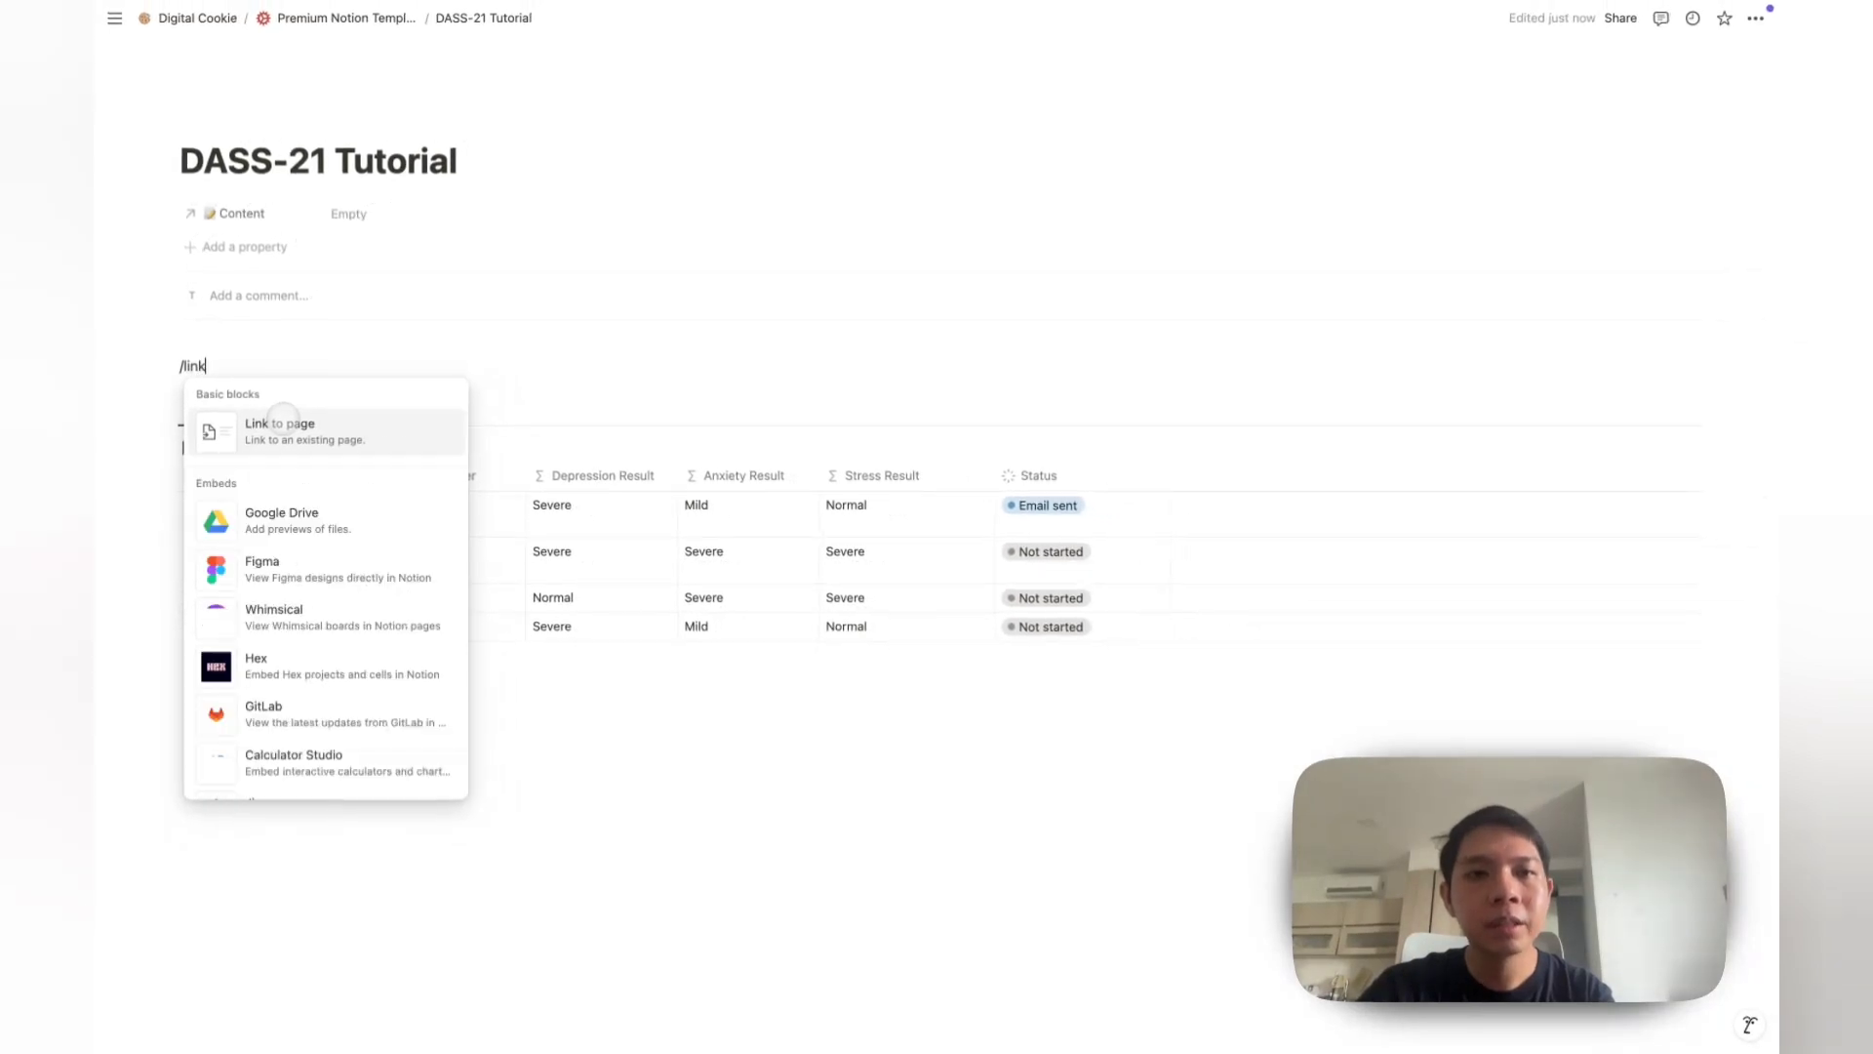
key("Return")
type("DASS")
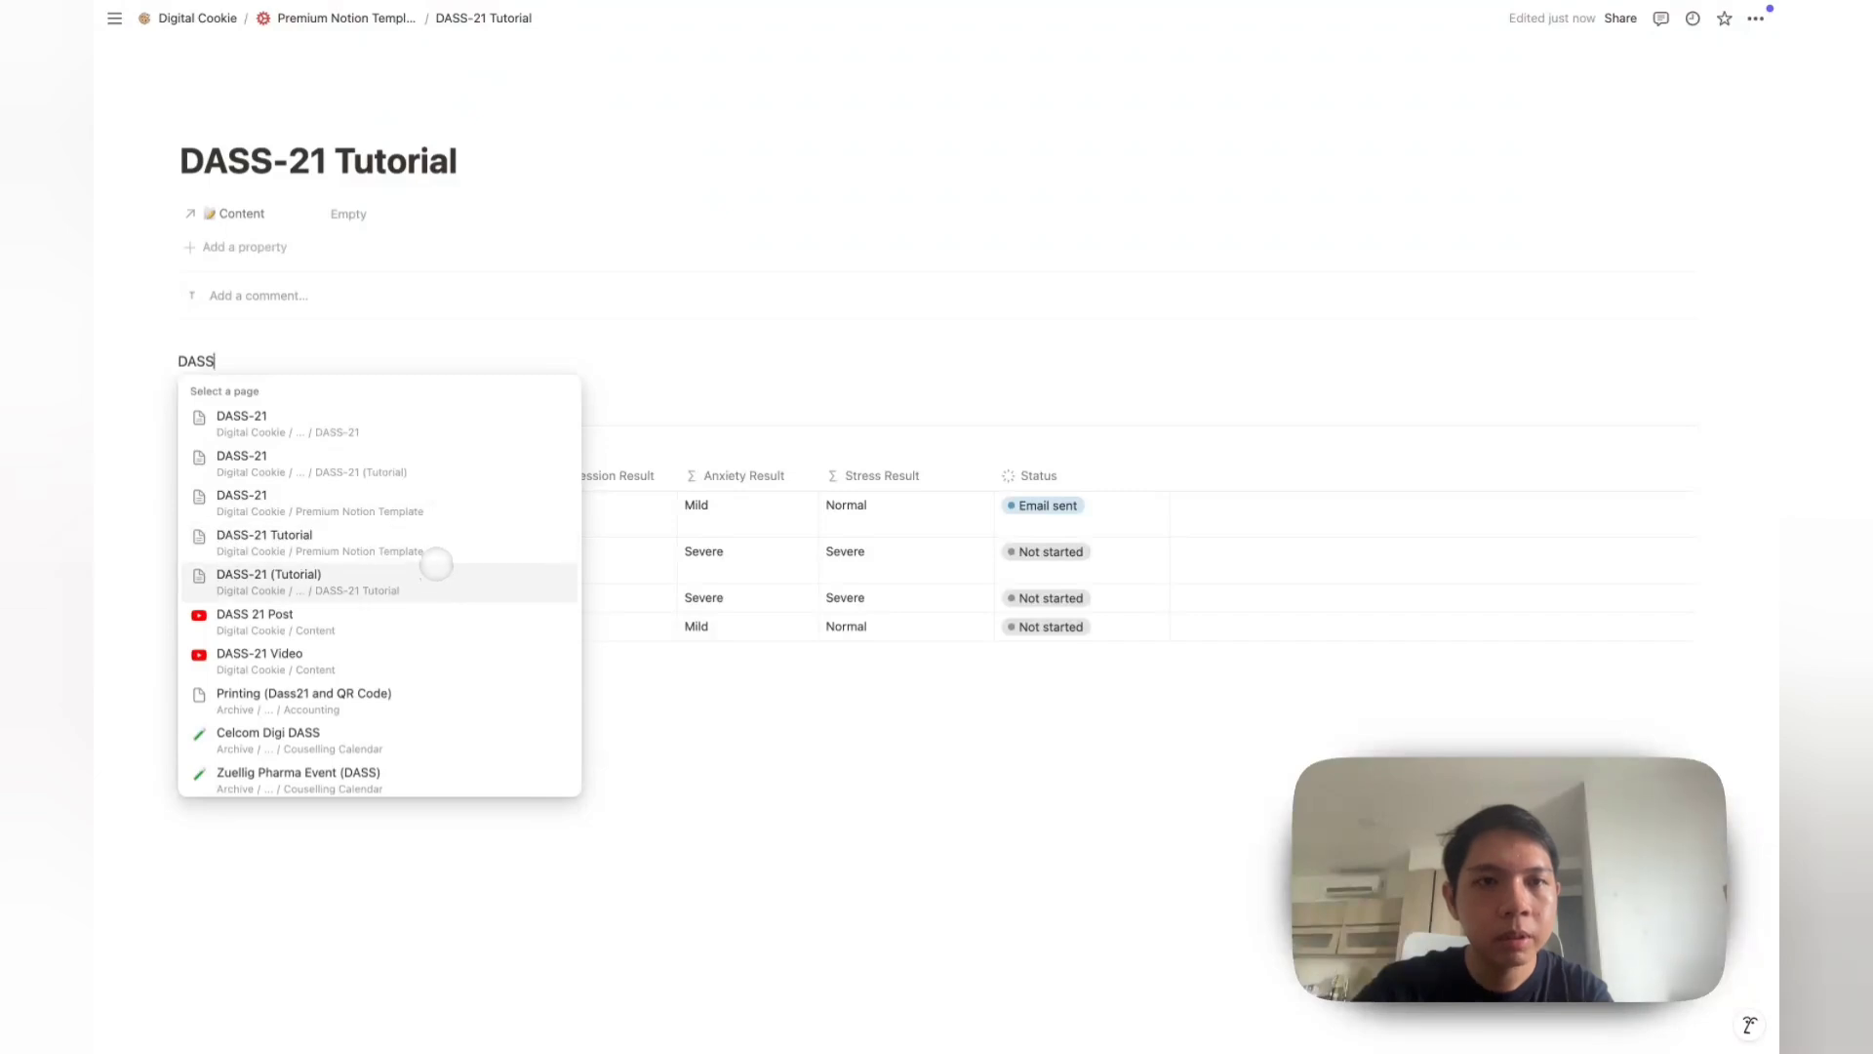
left_click(676, 439)
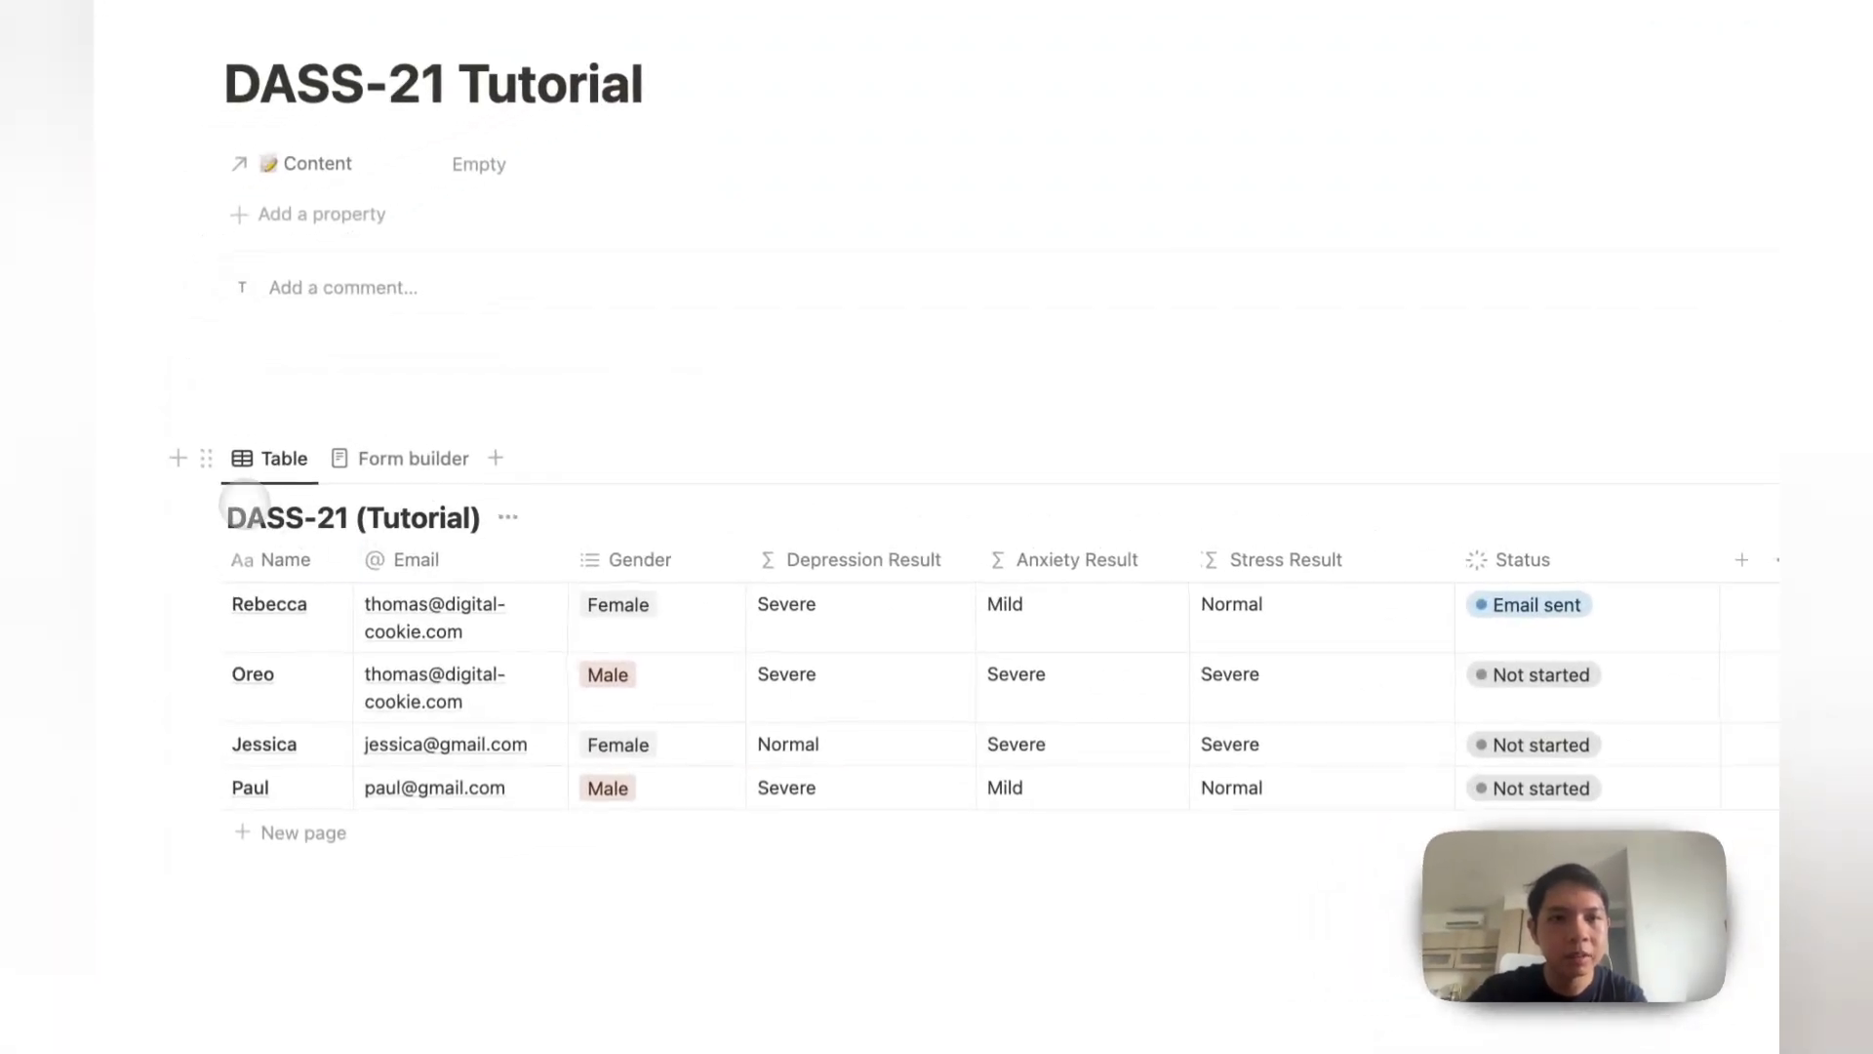
Step: Copy the responses database link and paste it into the first of three new columns
right_click(244, 501)
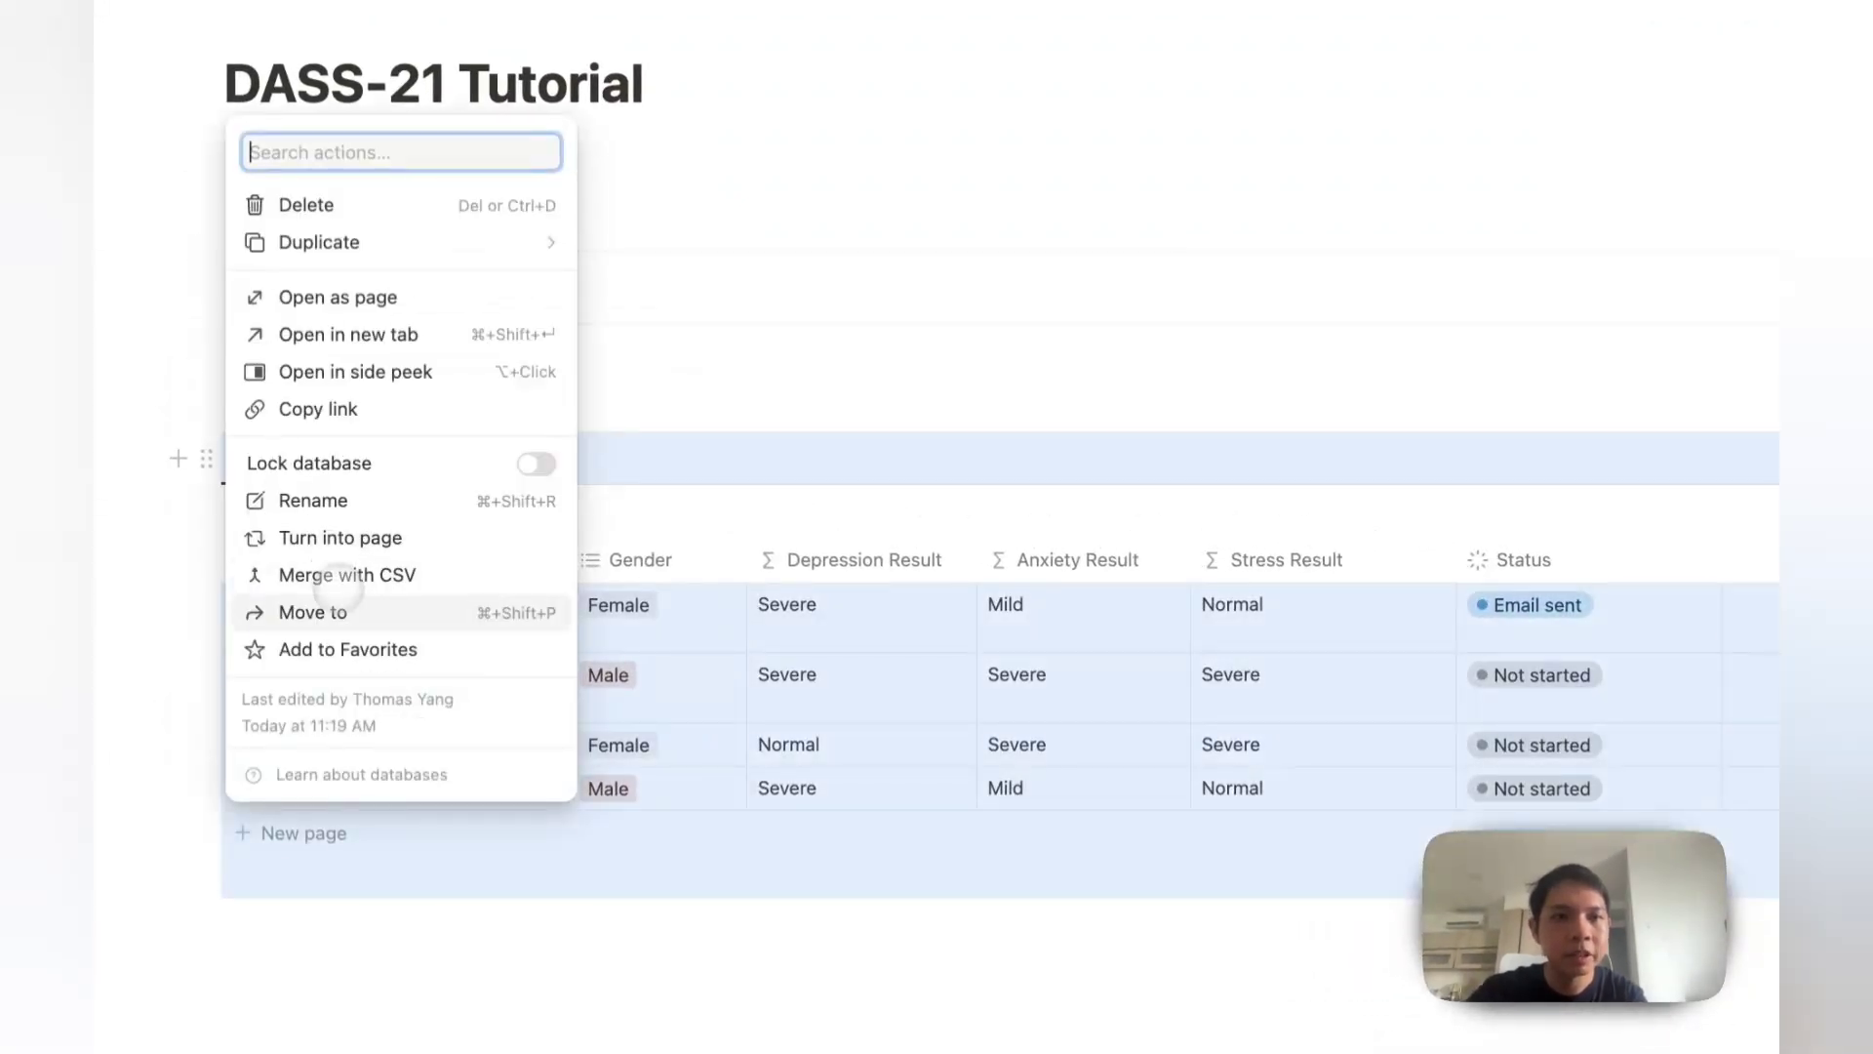
left_click(337, 426)
left_click(318, 371)
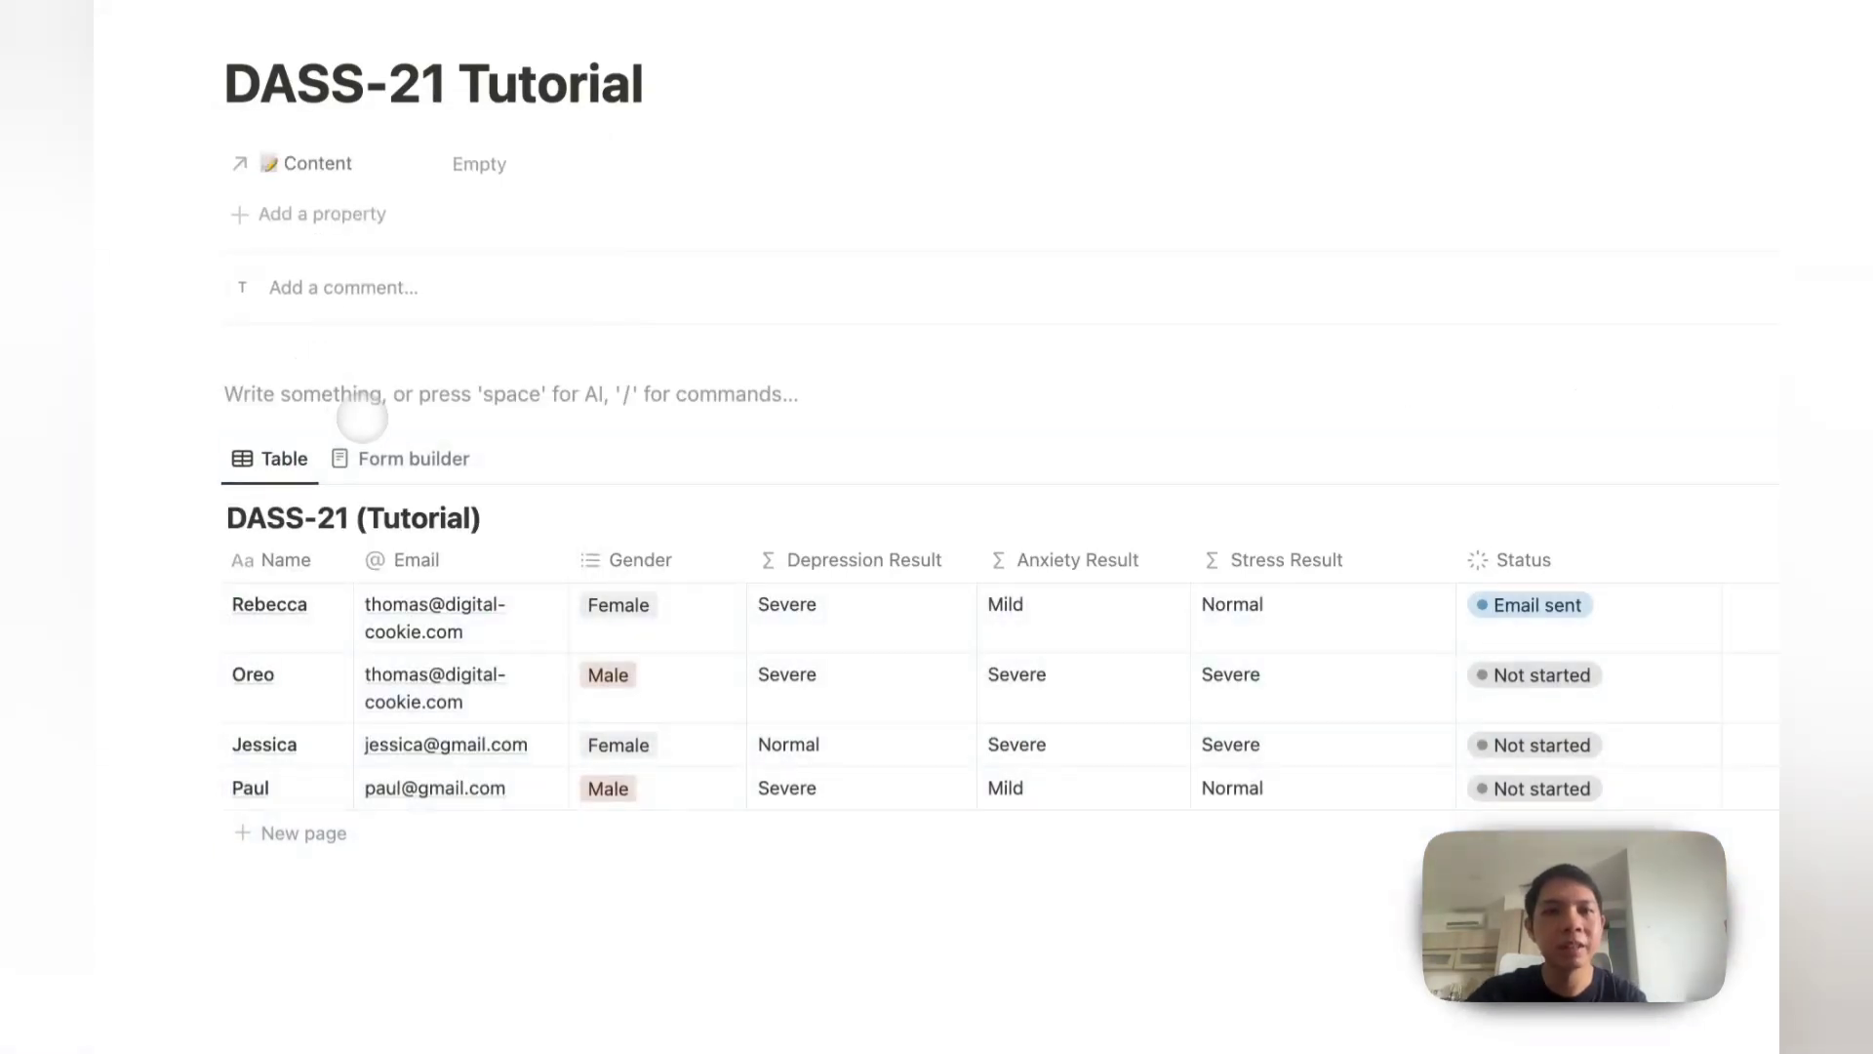
type("/colu")
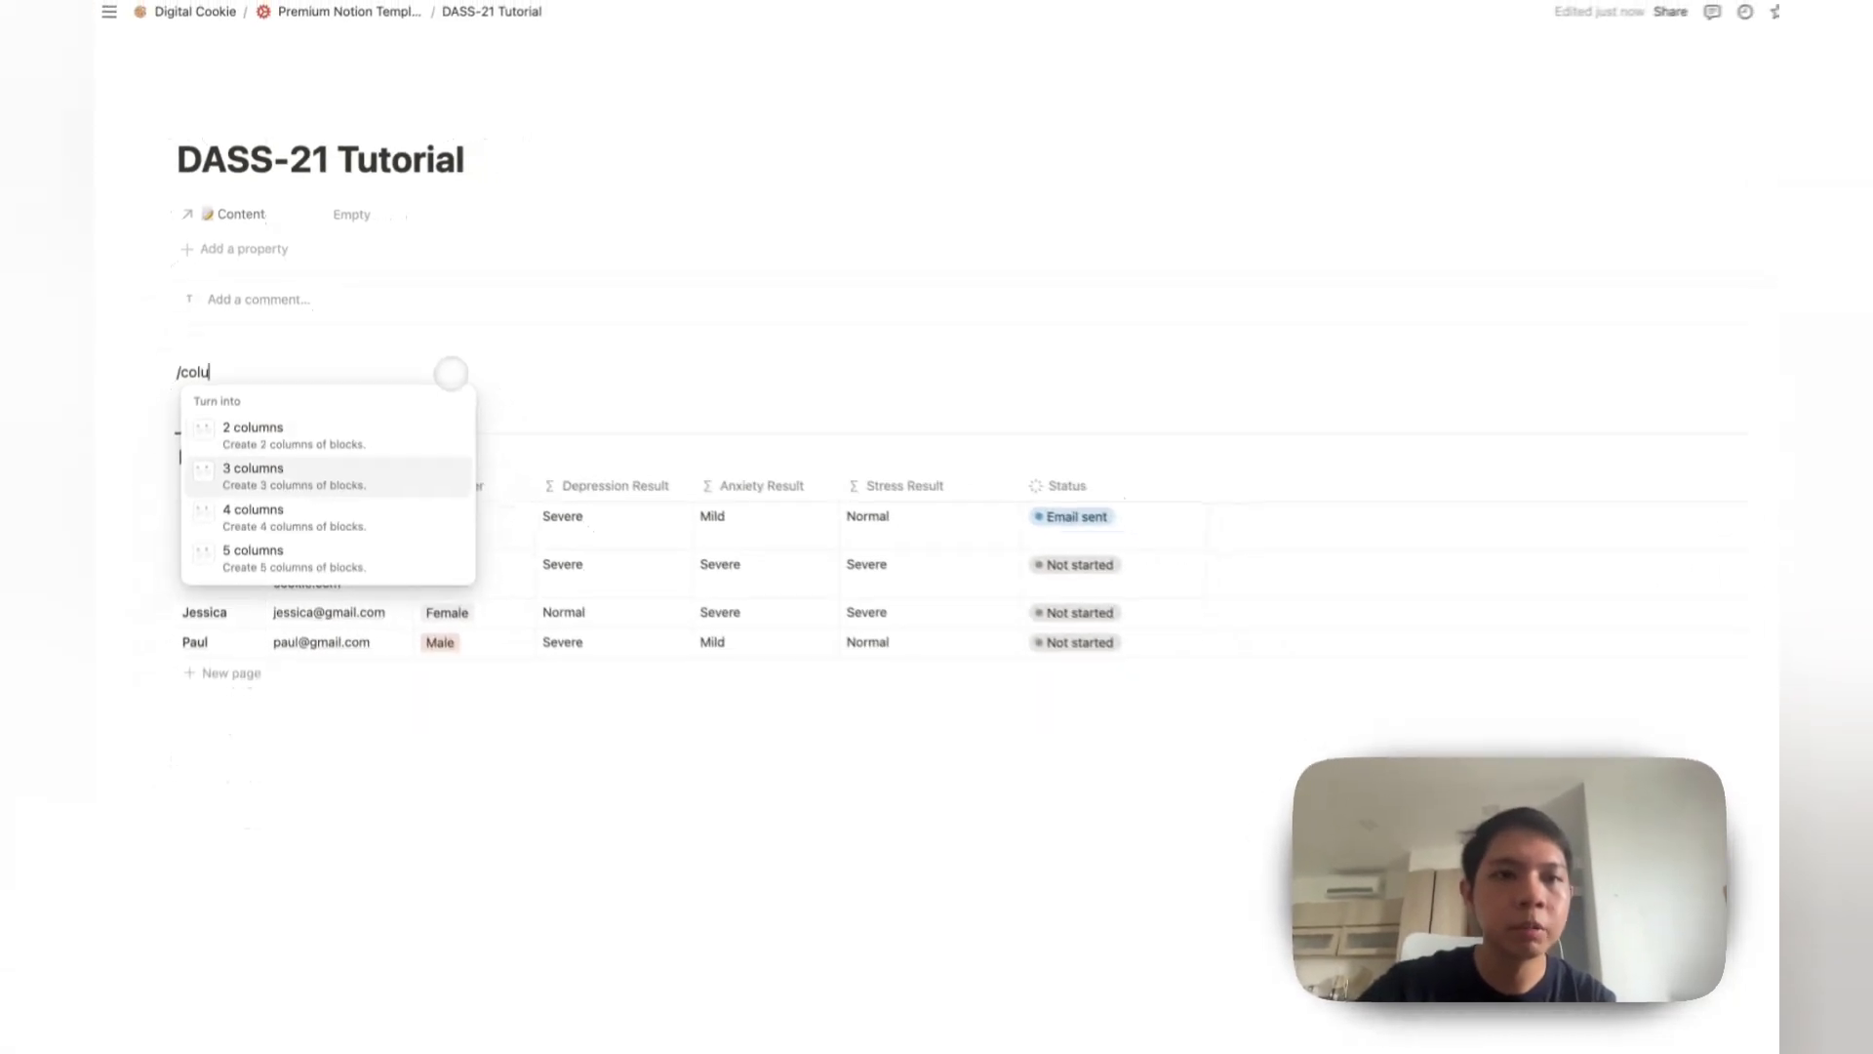
key("Return")
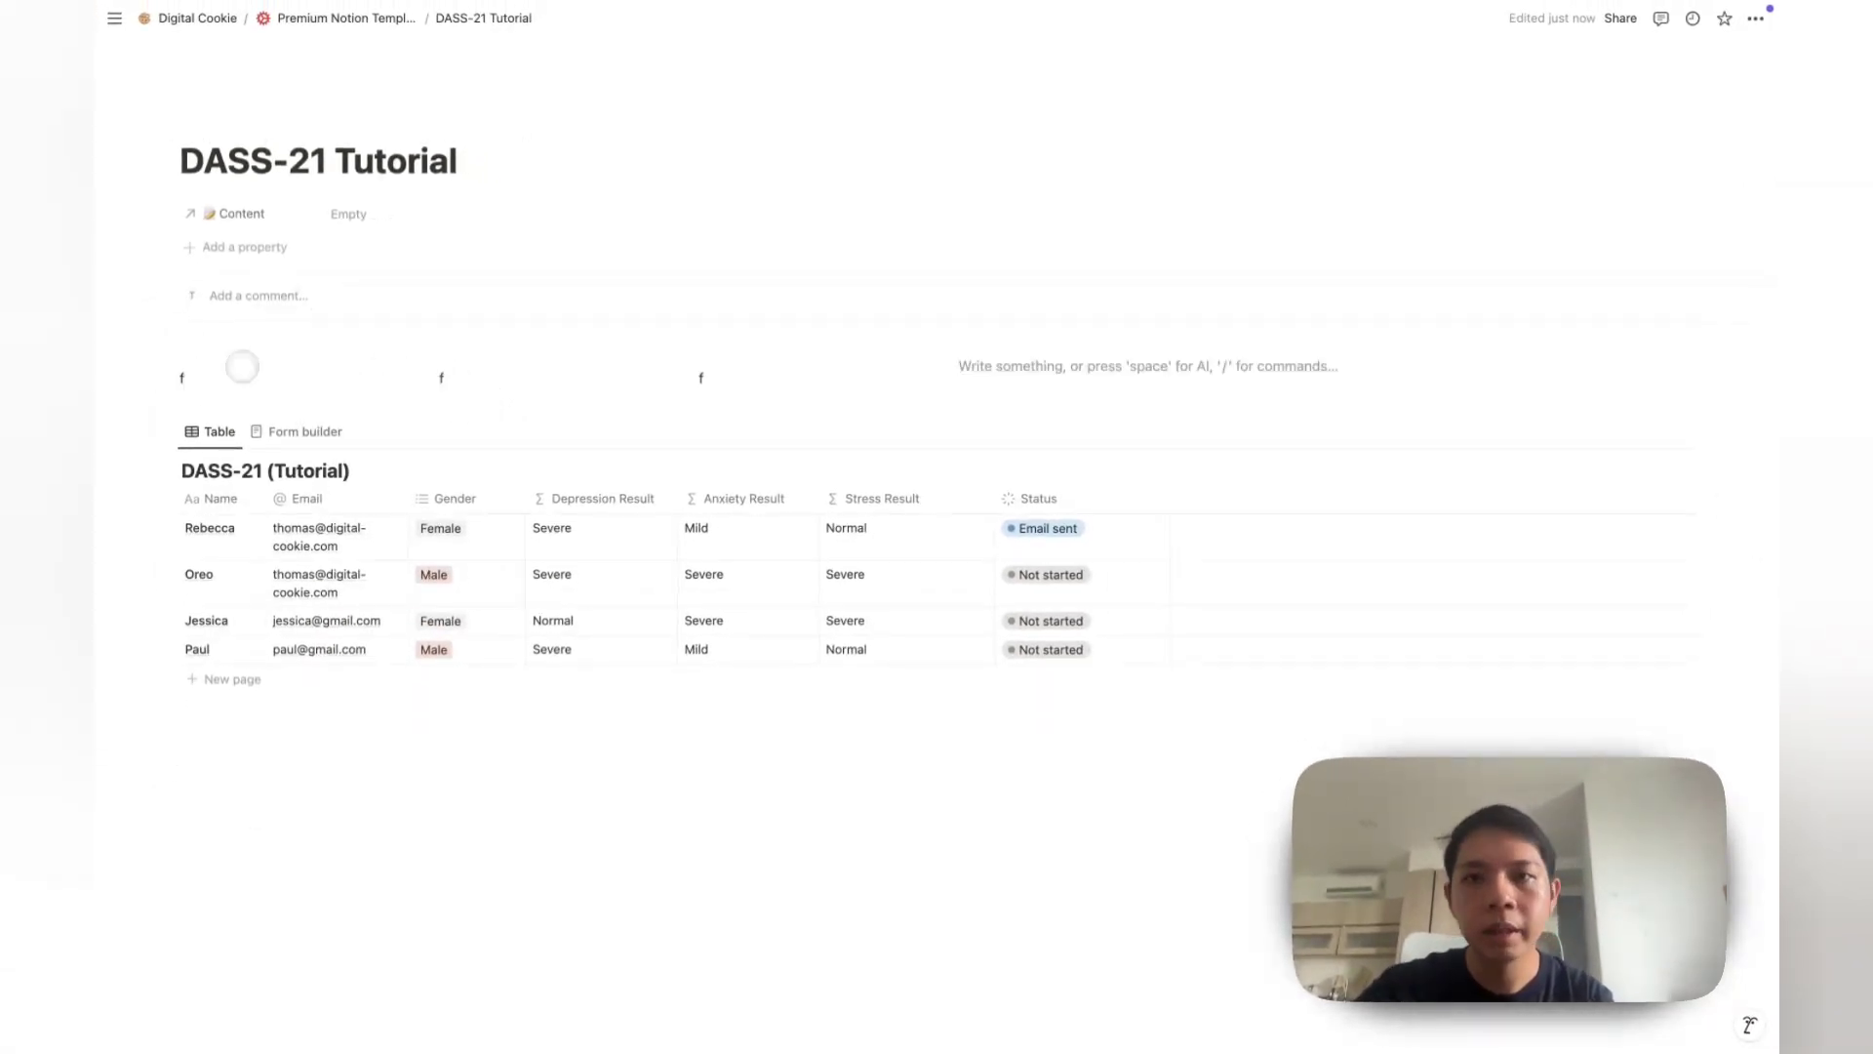
type("f")
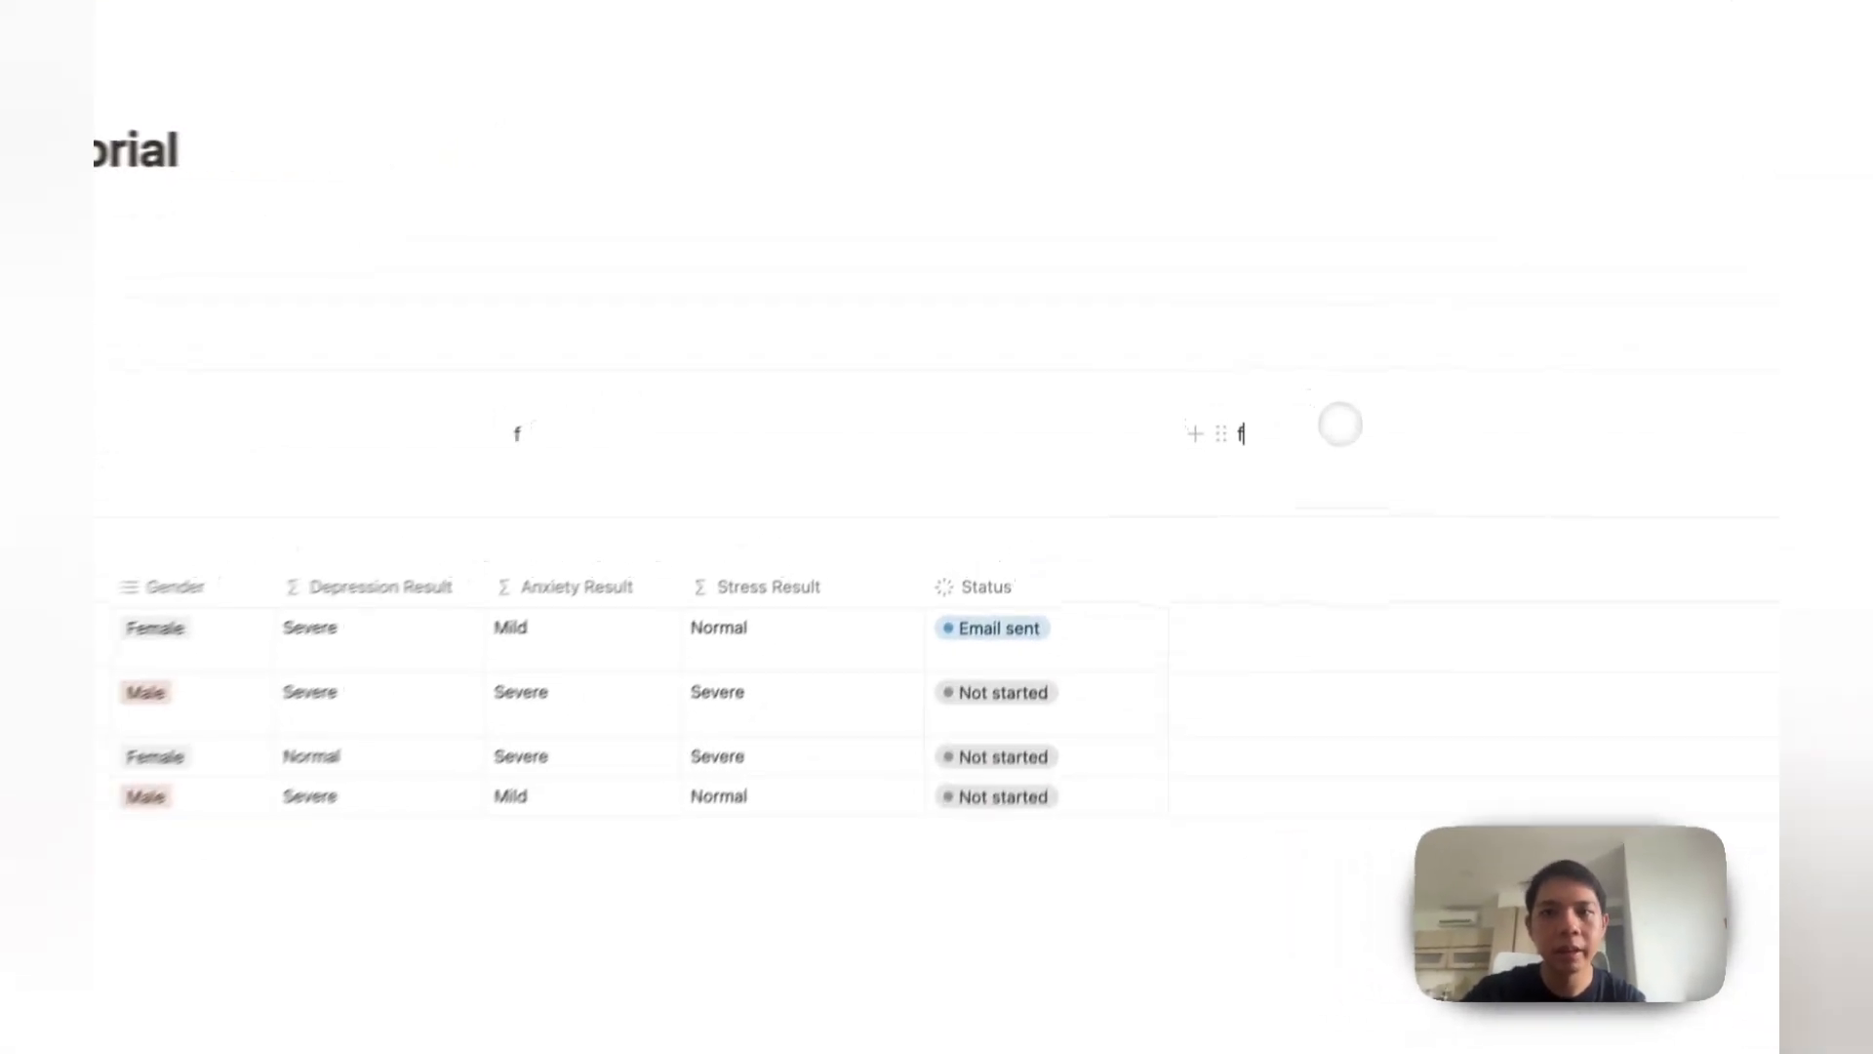
key("BackSpace")
key("super+v")
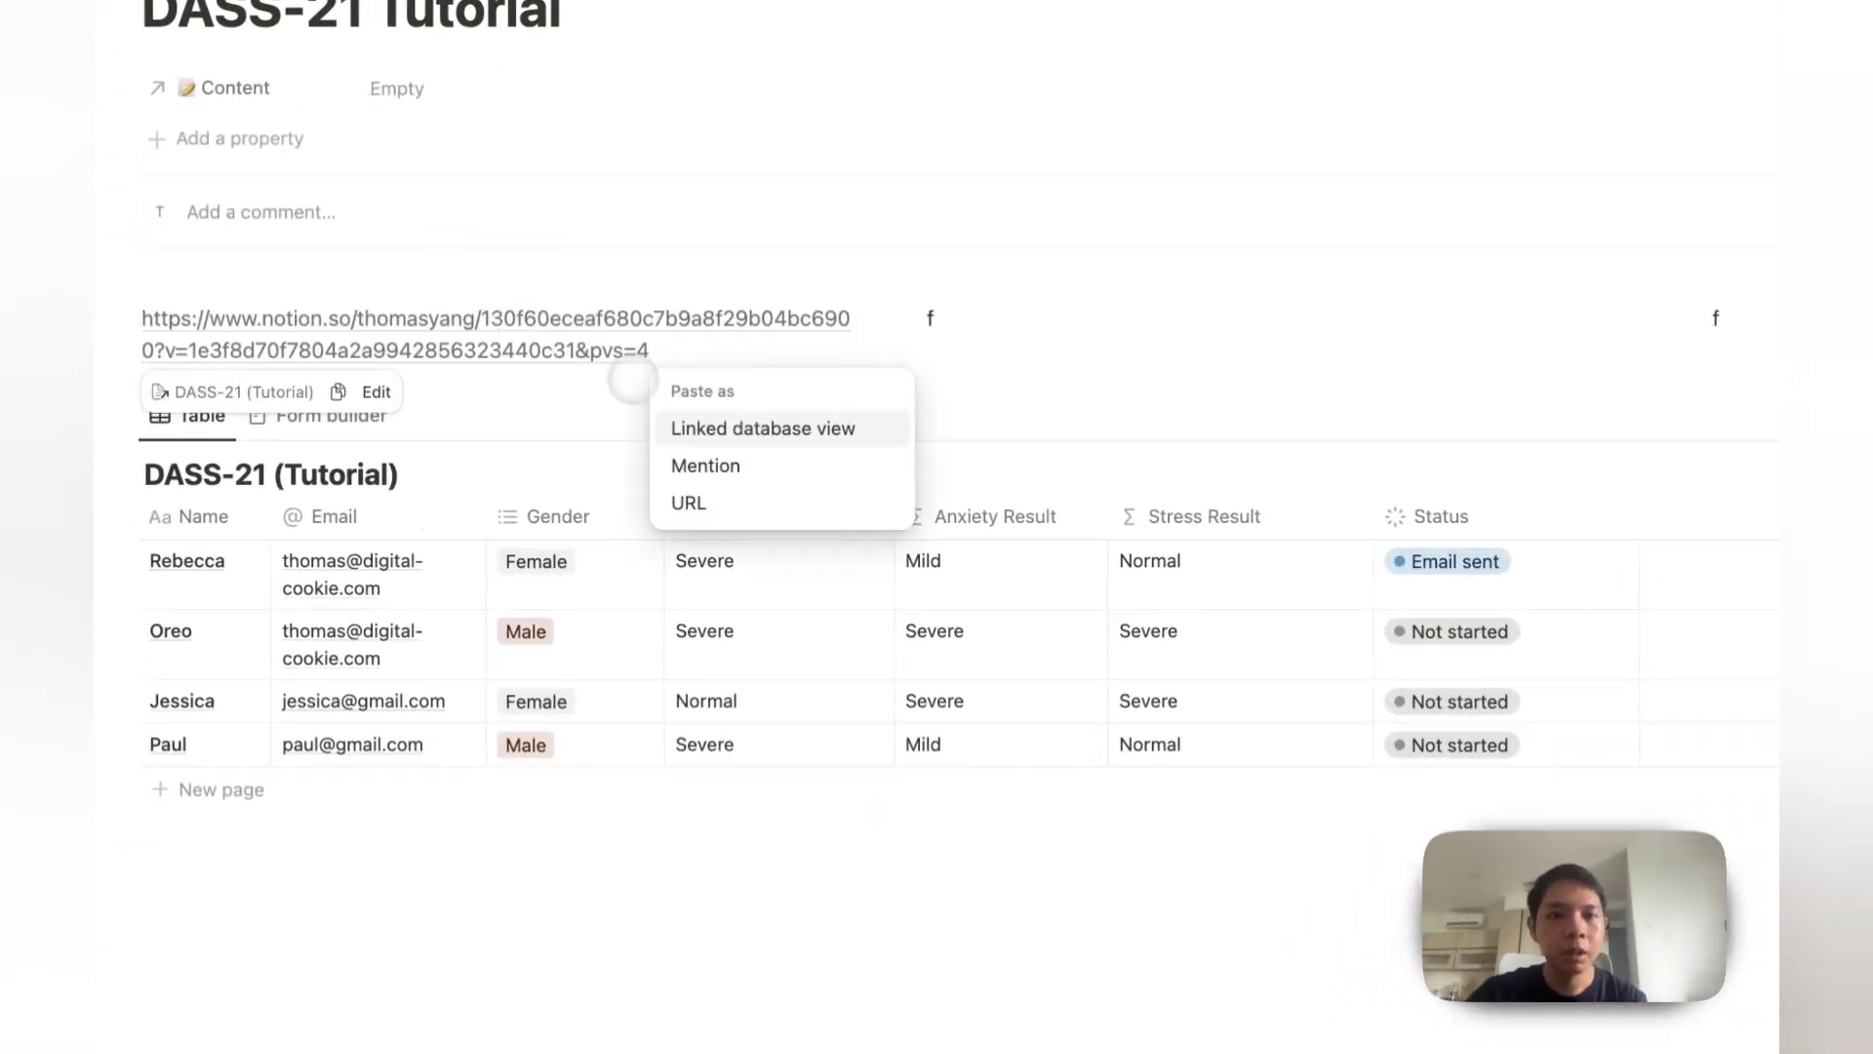
Step: Embed the link as a linked chart view named Depression, with the database title hidden
left_click(730, 429)
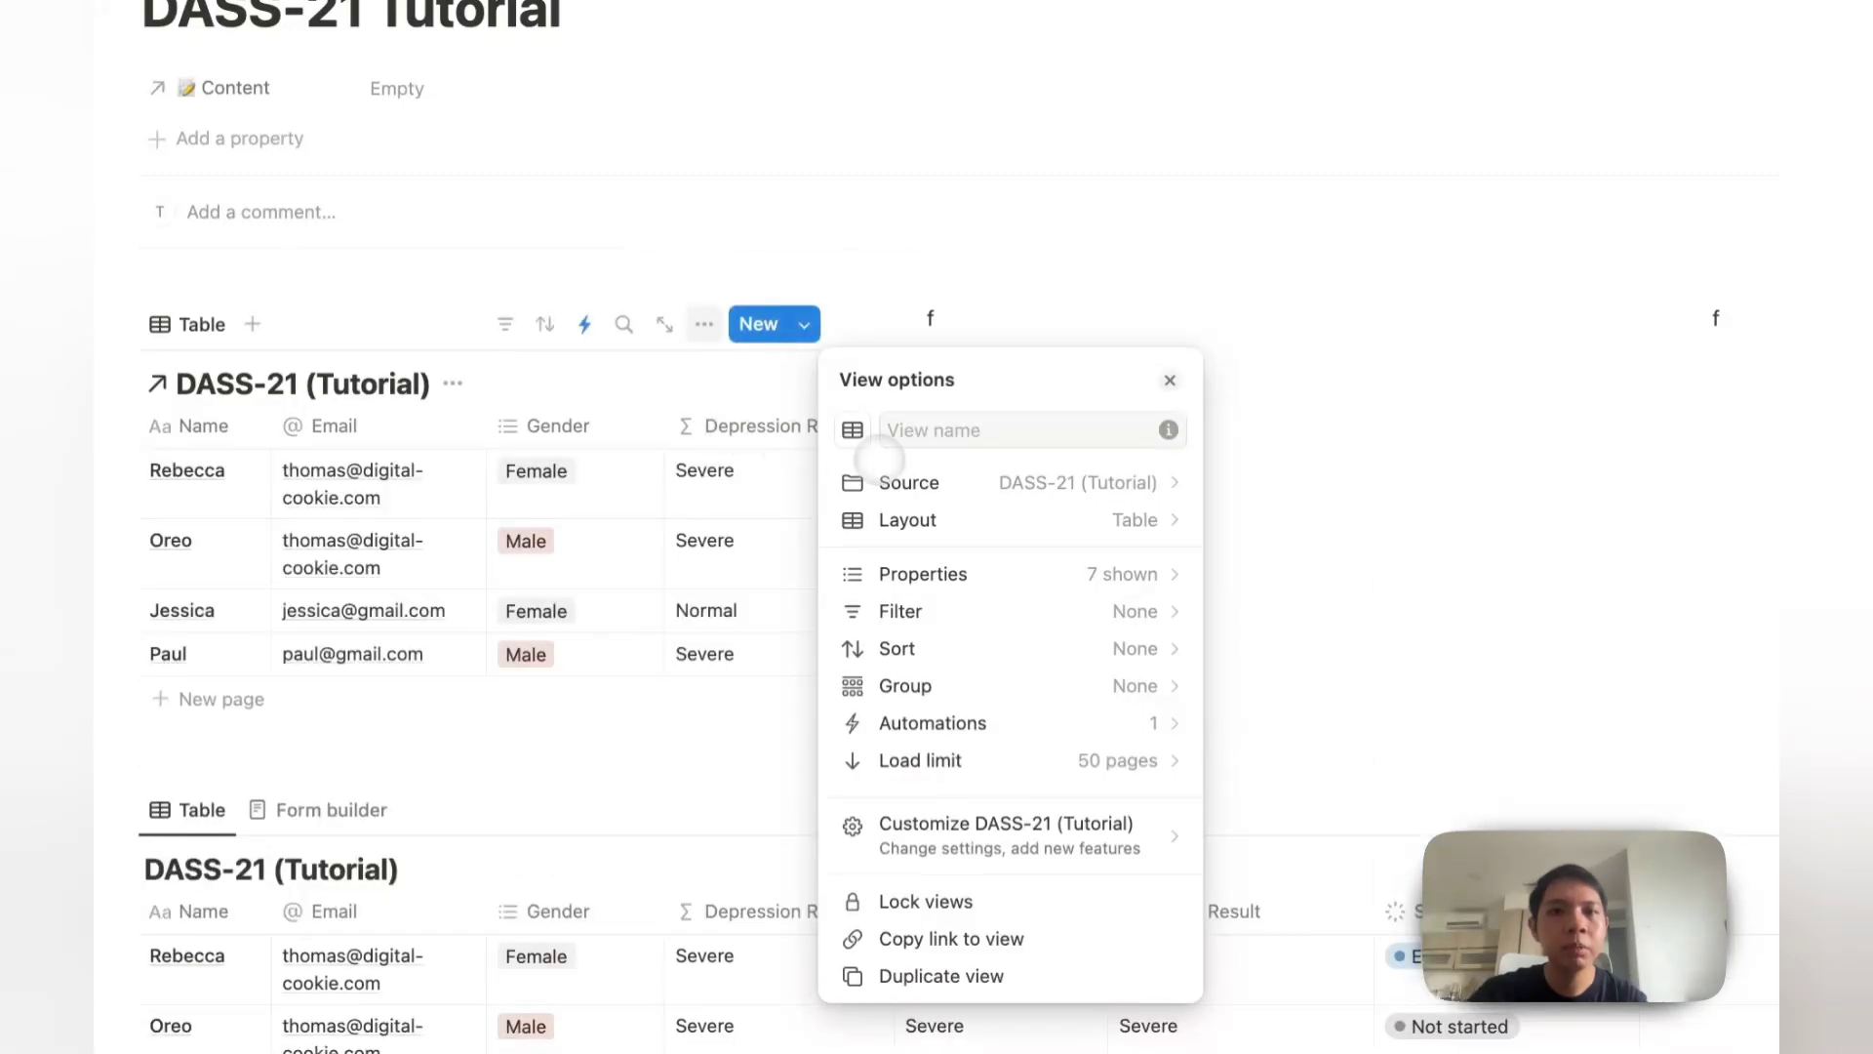
left_click(984, 515)
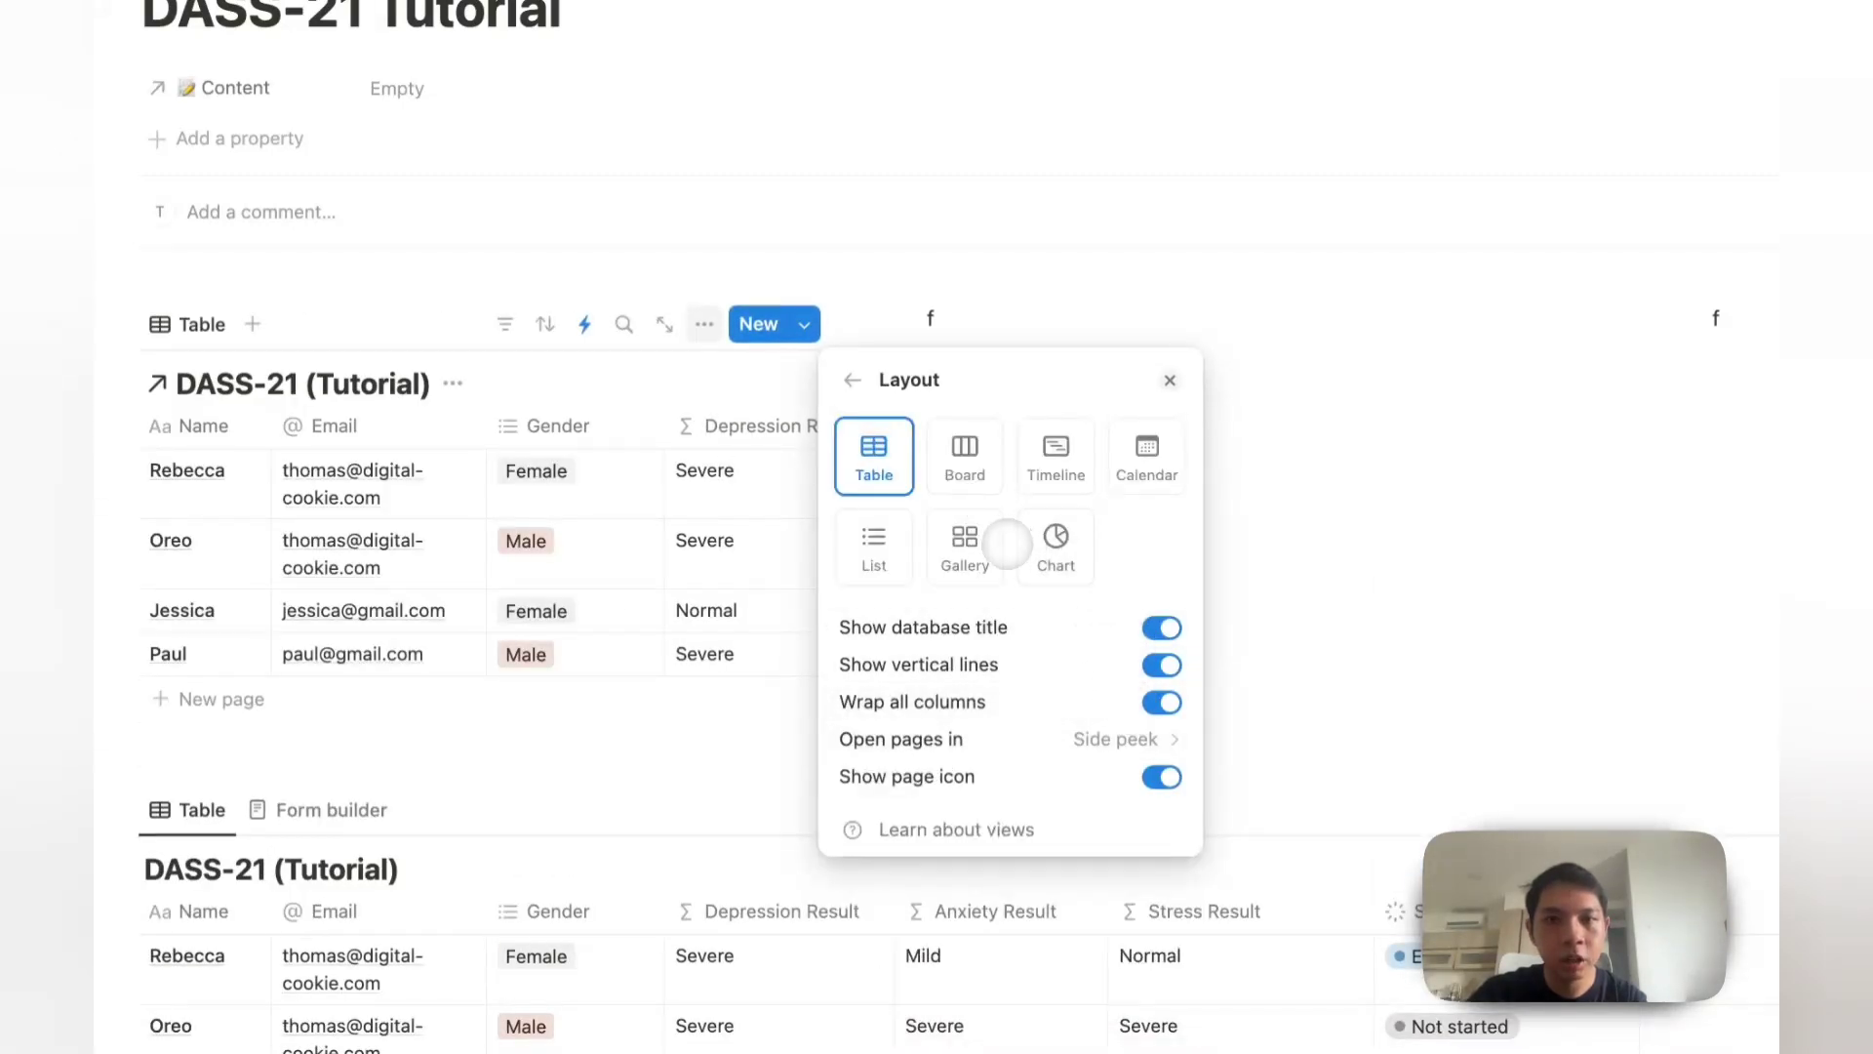
left_click(1019, 541)
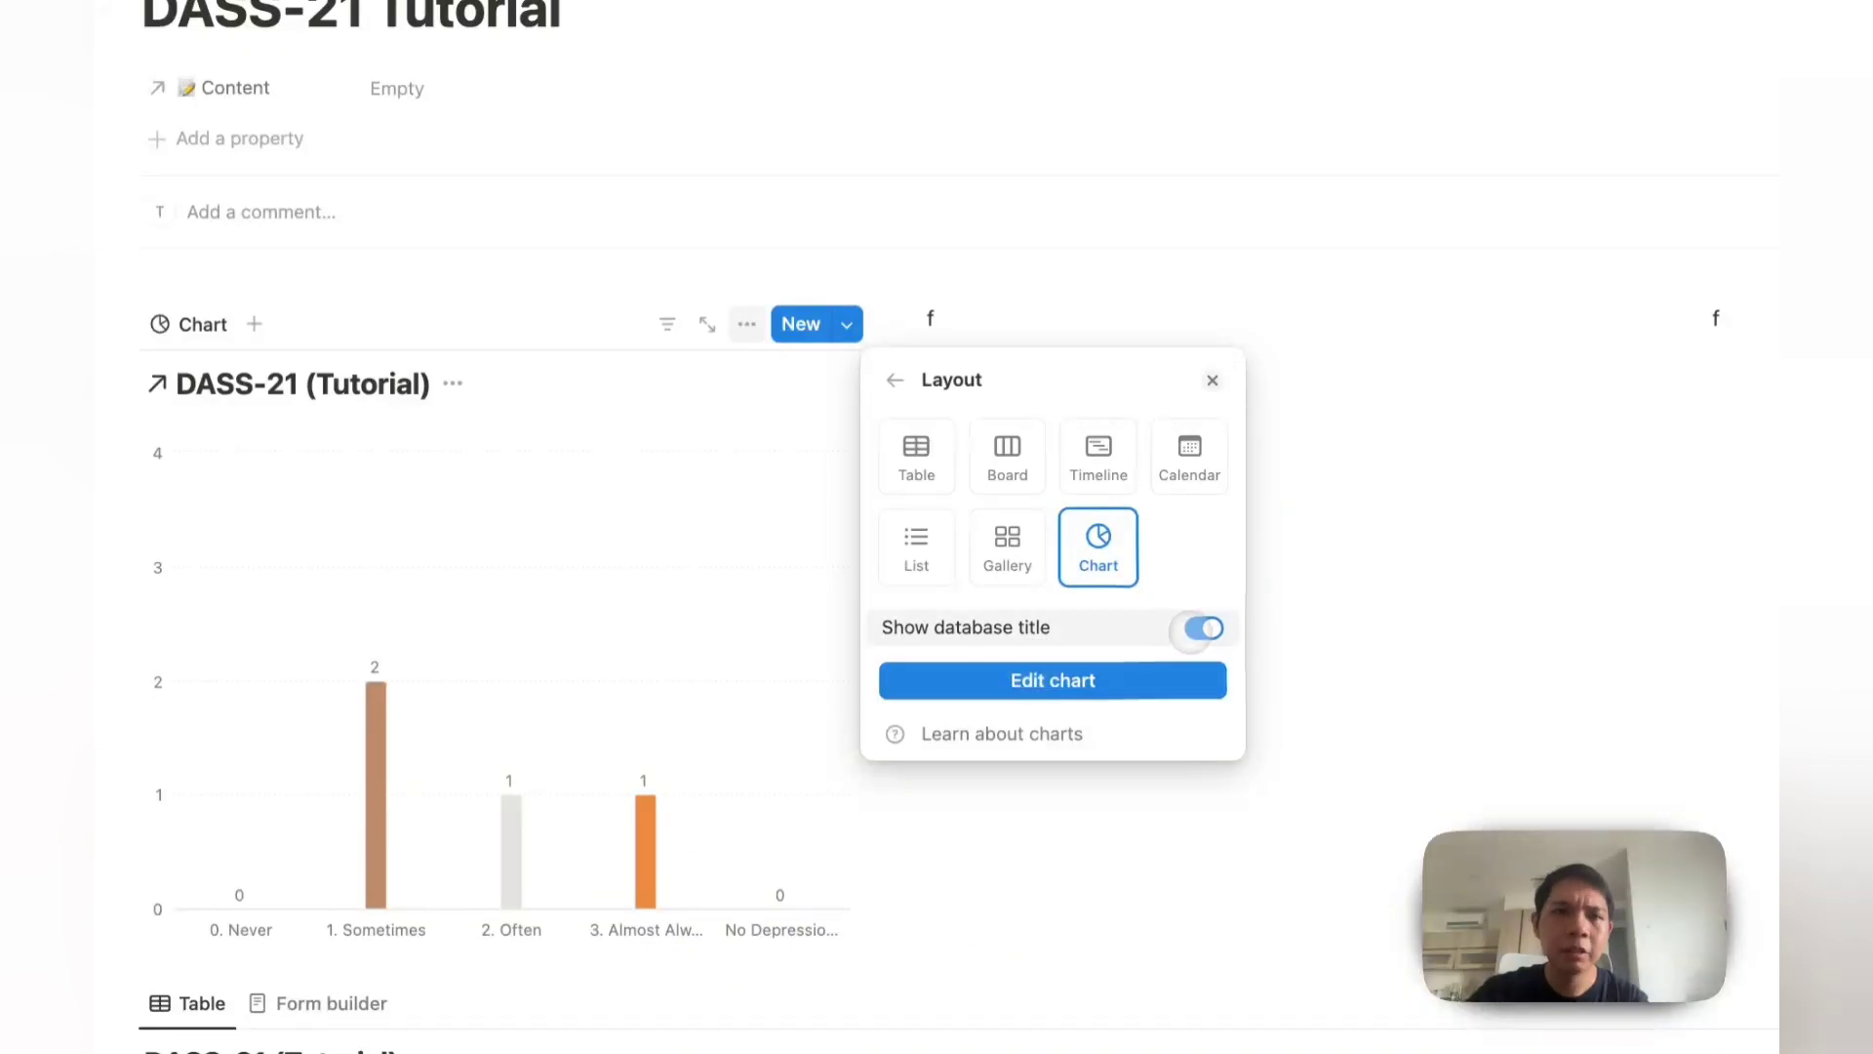
left_click(1192, 628)
left_click(195, 323)
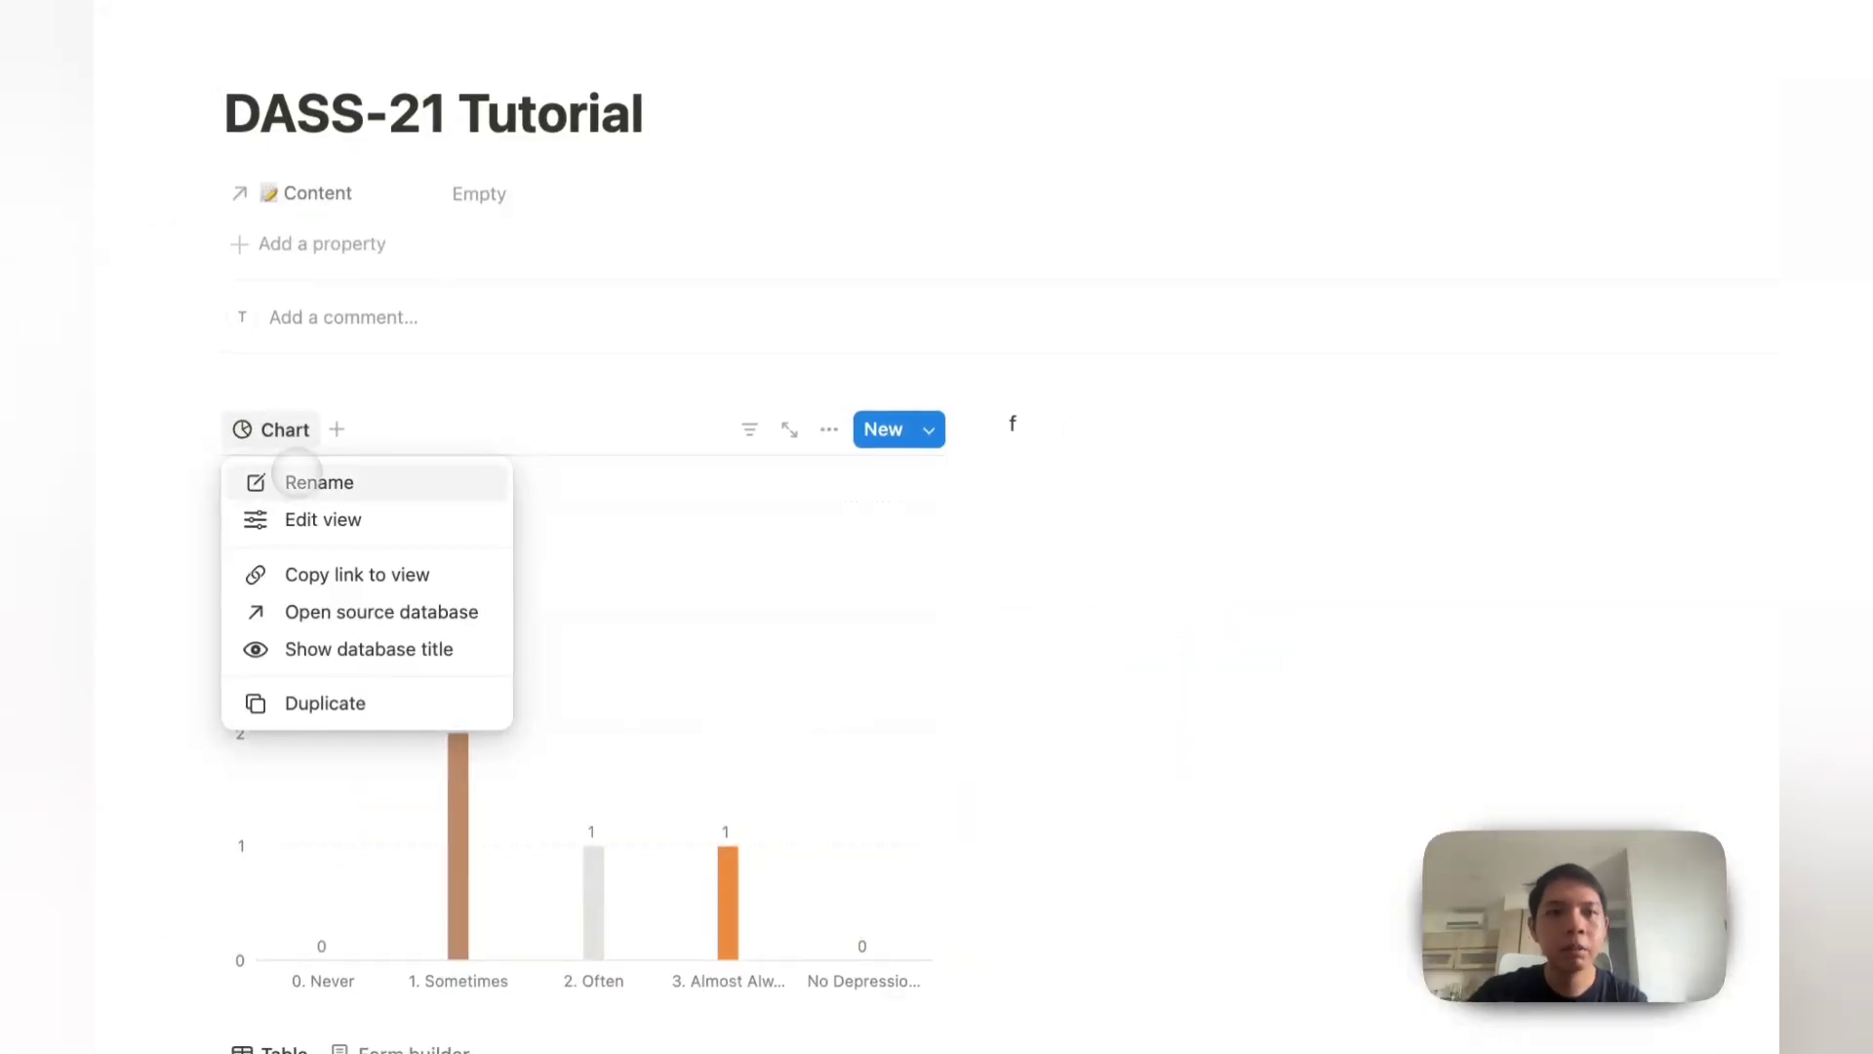
left_click(298, 482)
type("Depression")
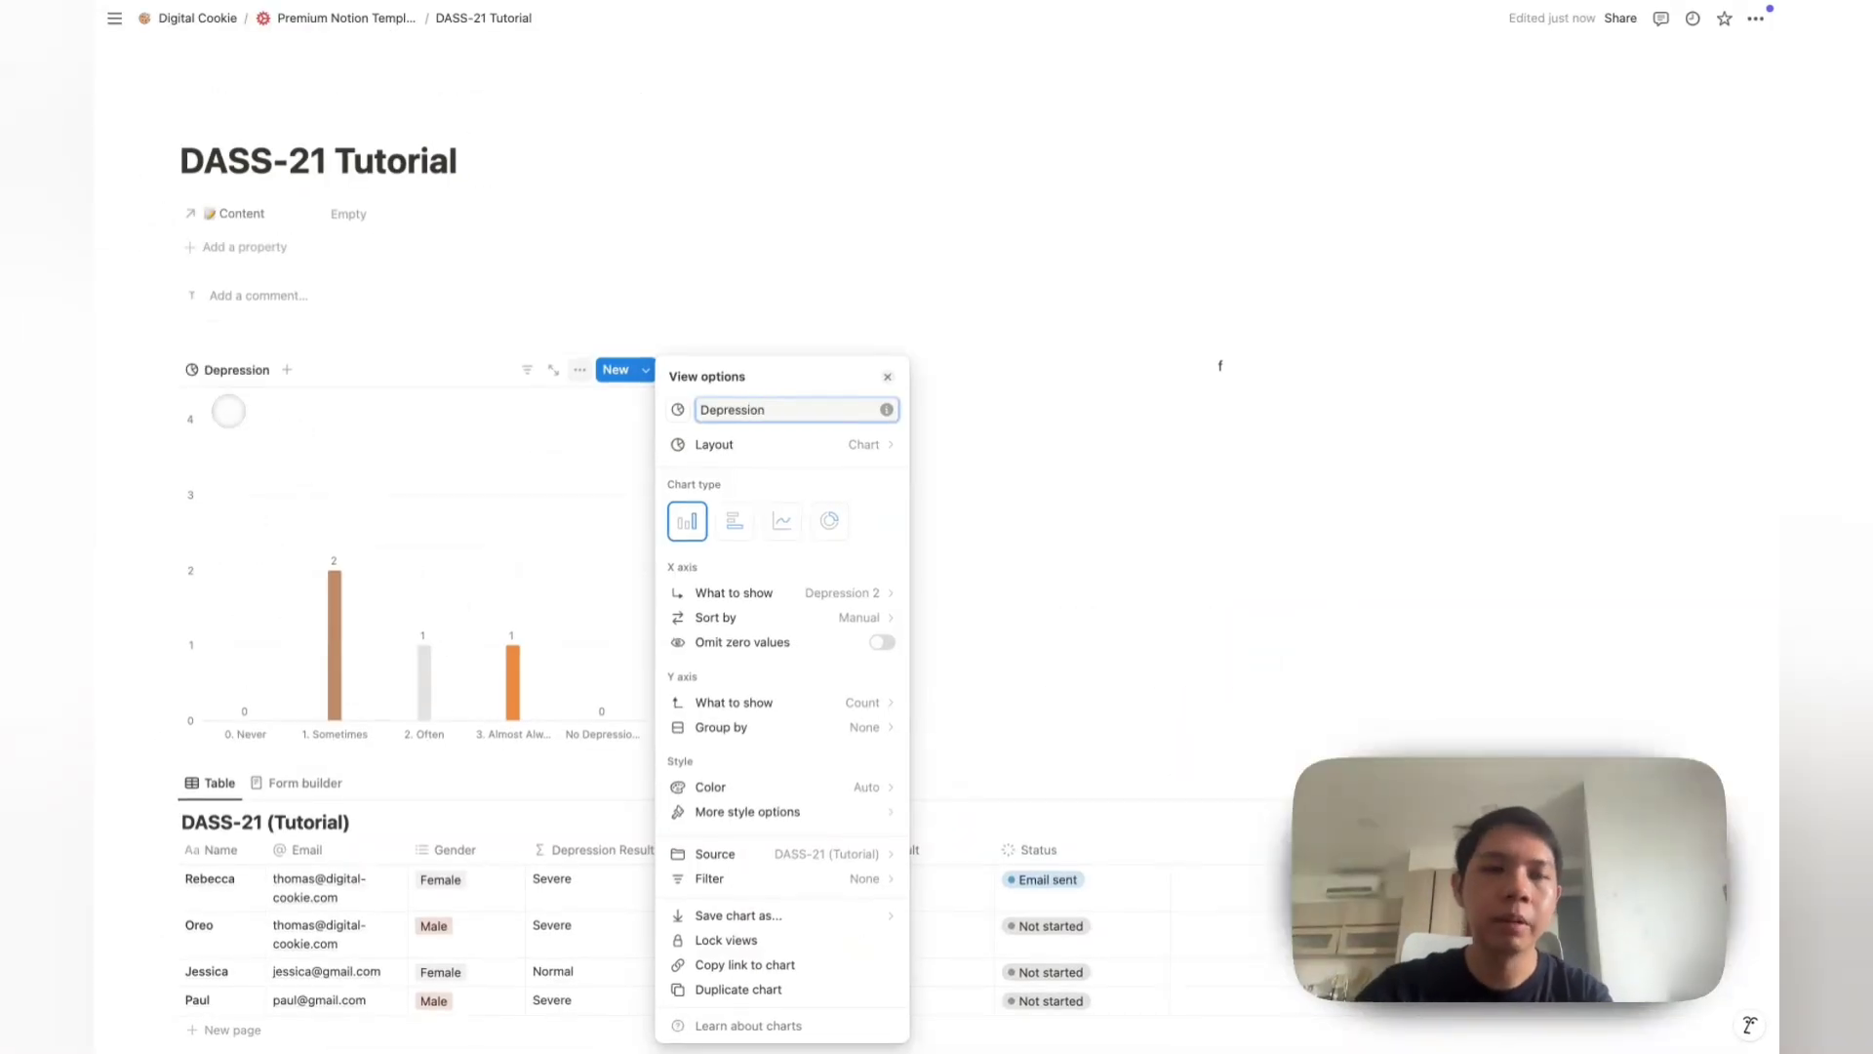
left_click(243, 349)
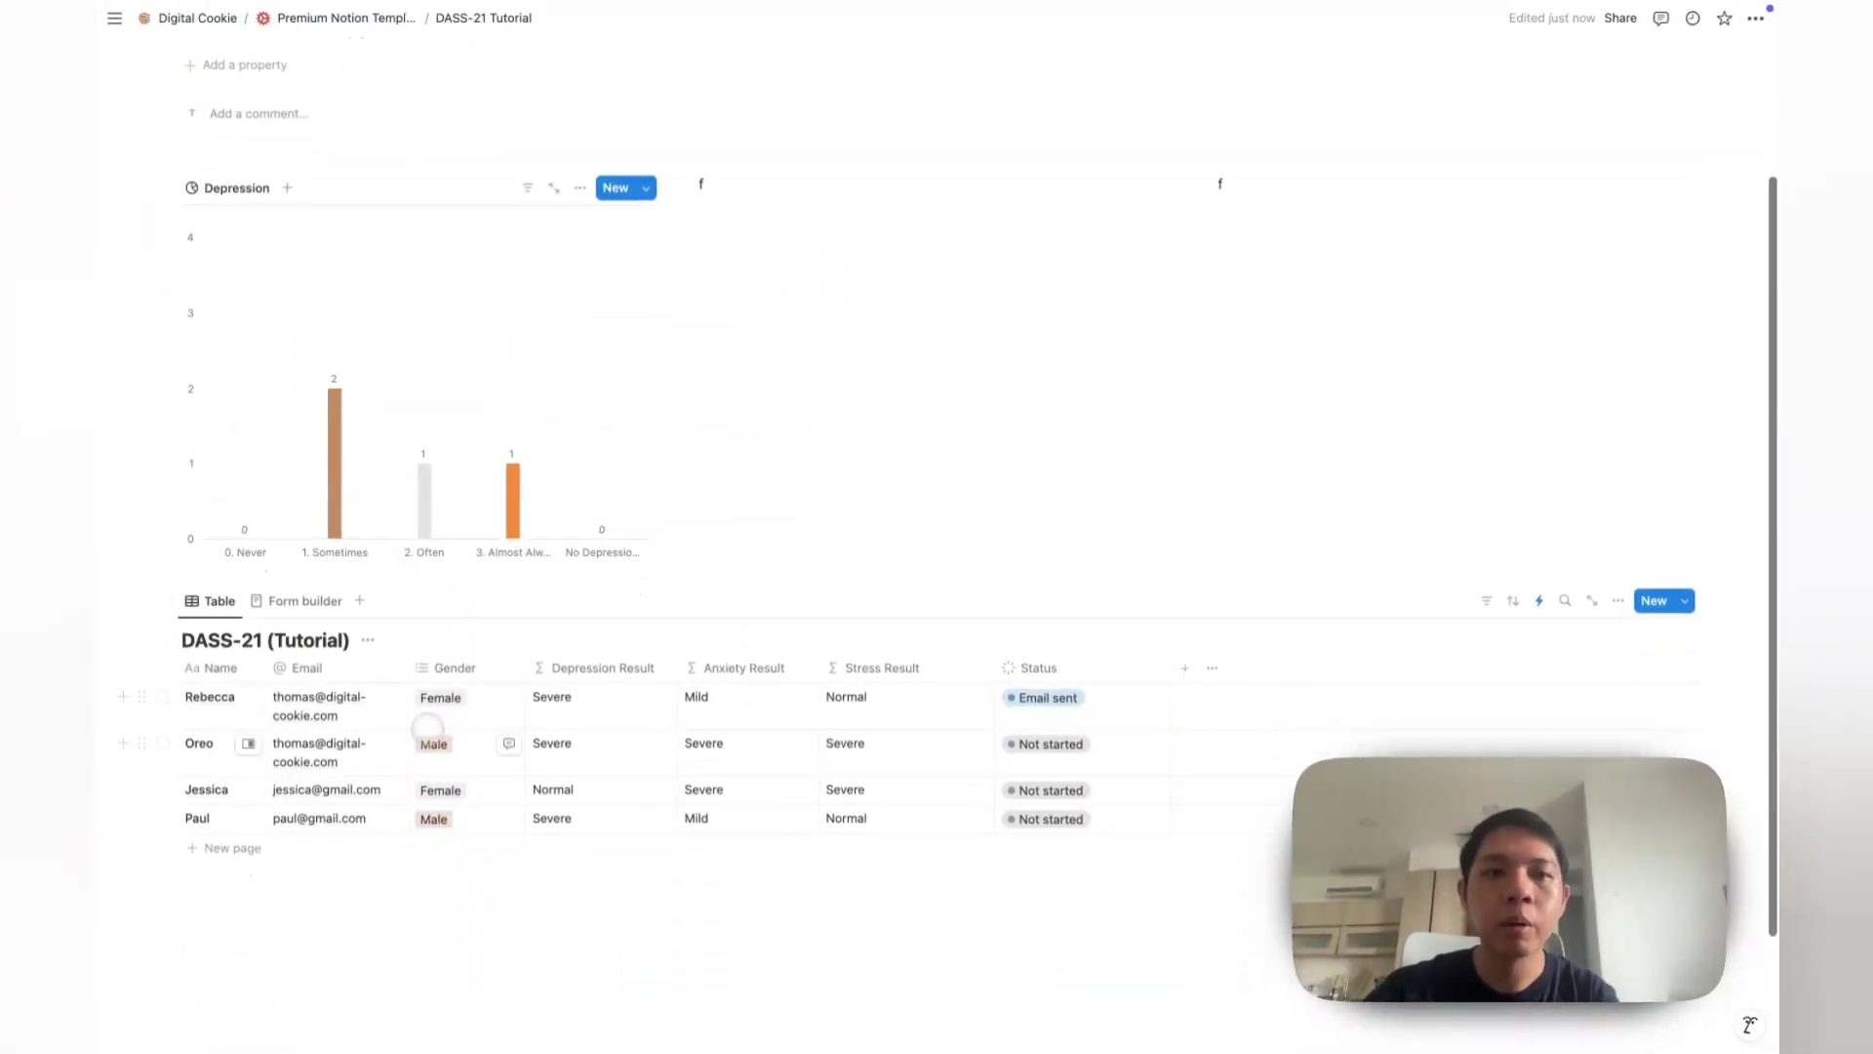
Step: Set the Depression chart to Depression Result on the X axis, Count on Y, omitting zero values
scroll(423, 526, "up", 1)
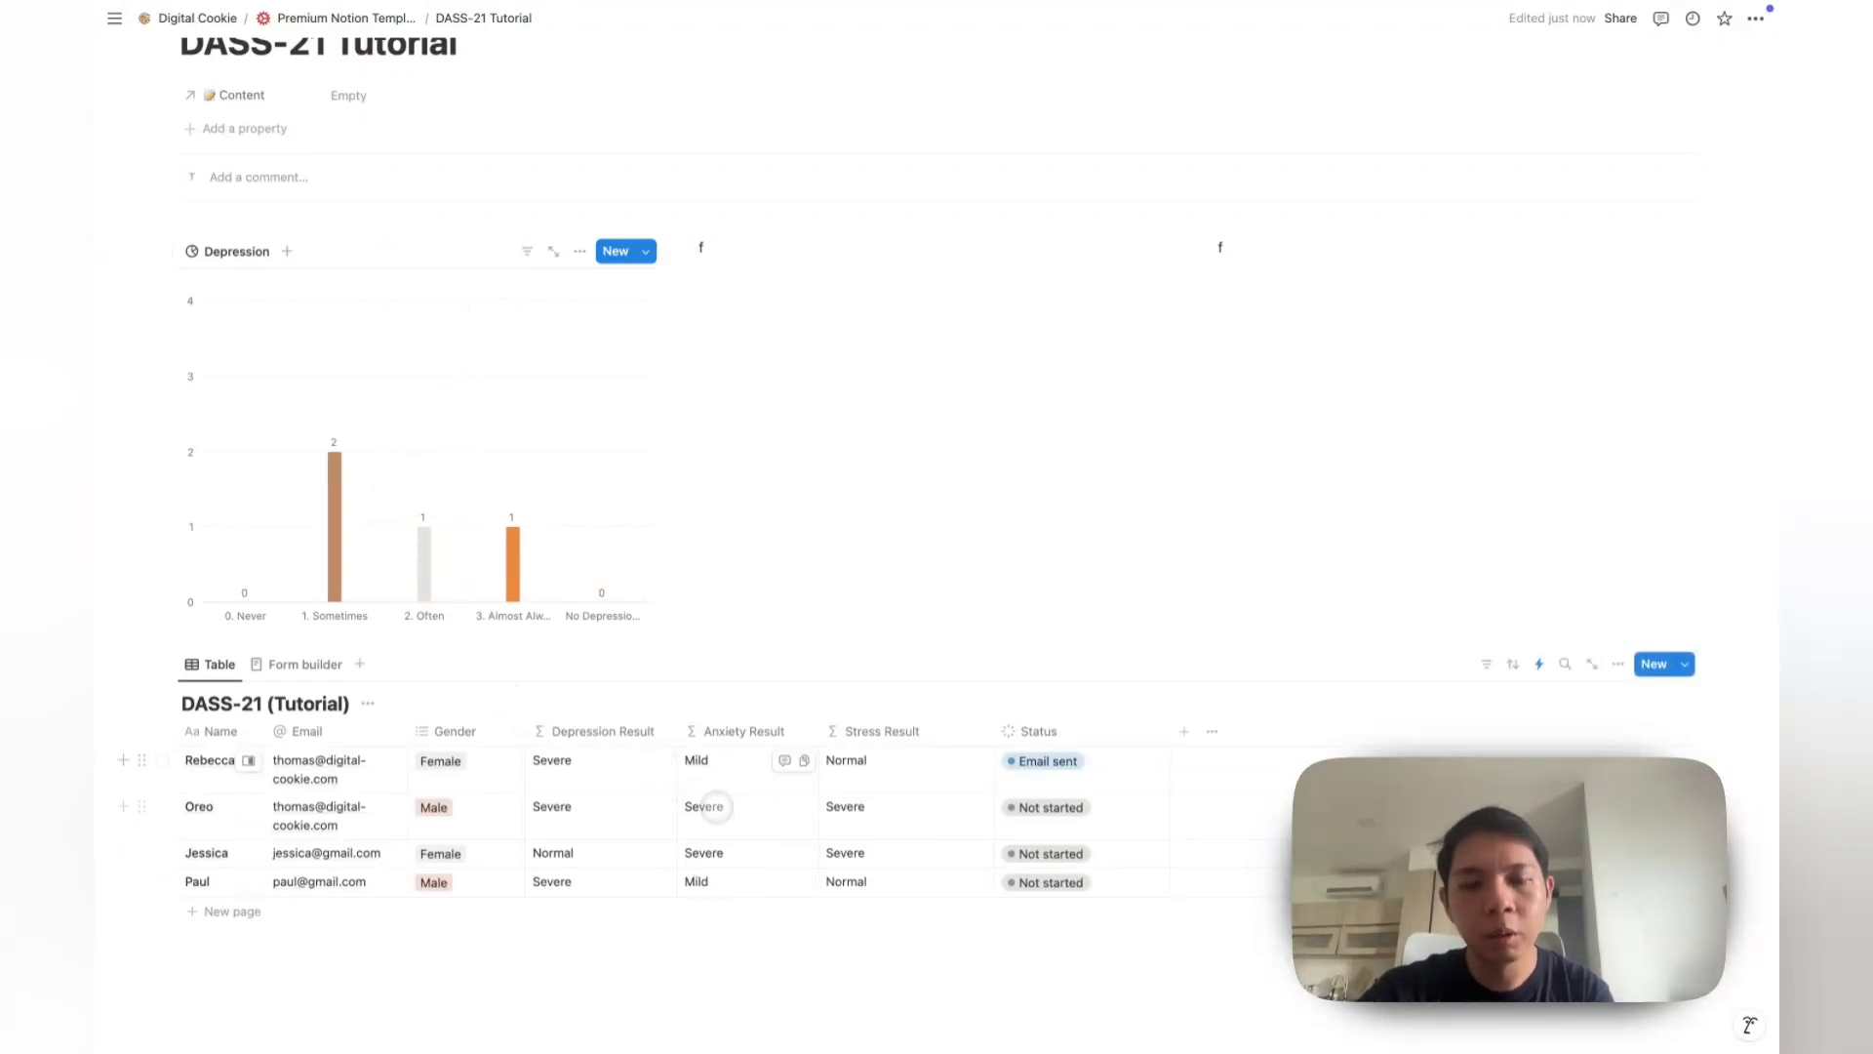
left_click(255, 253)
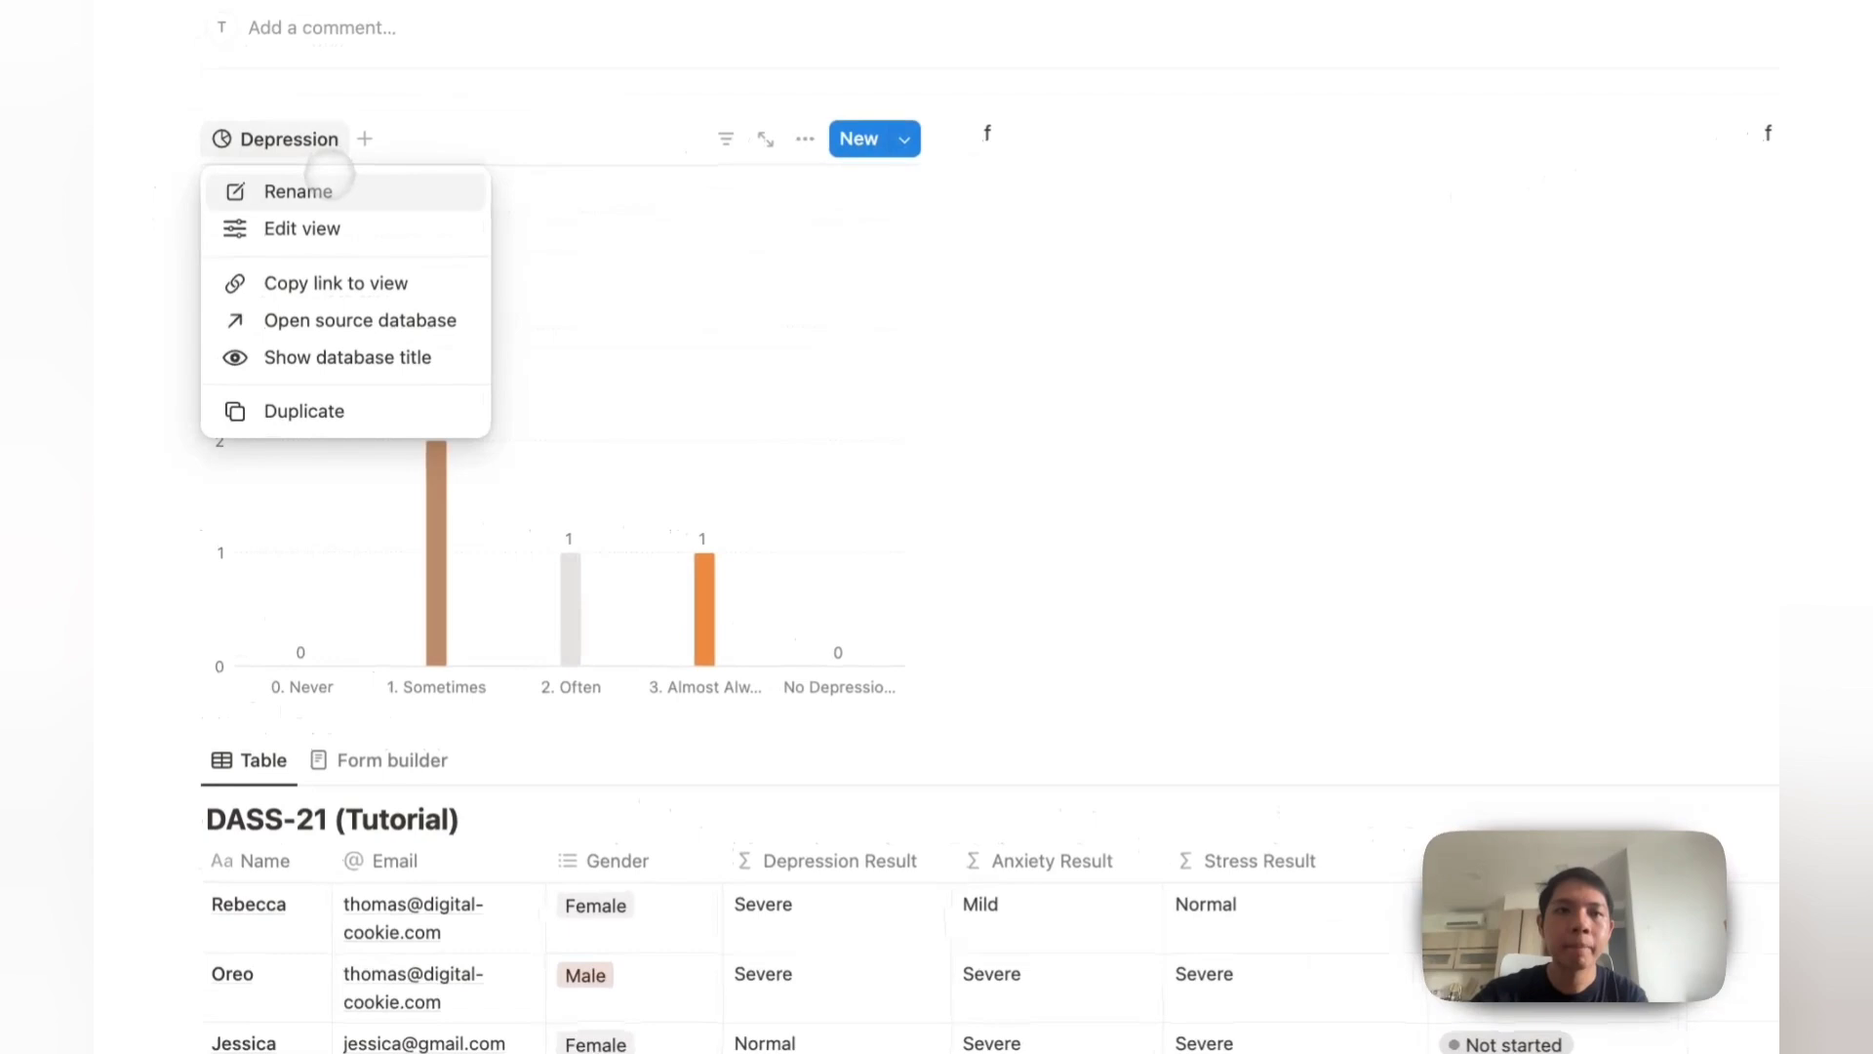
left_click(355, 227)
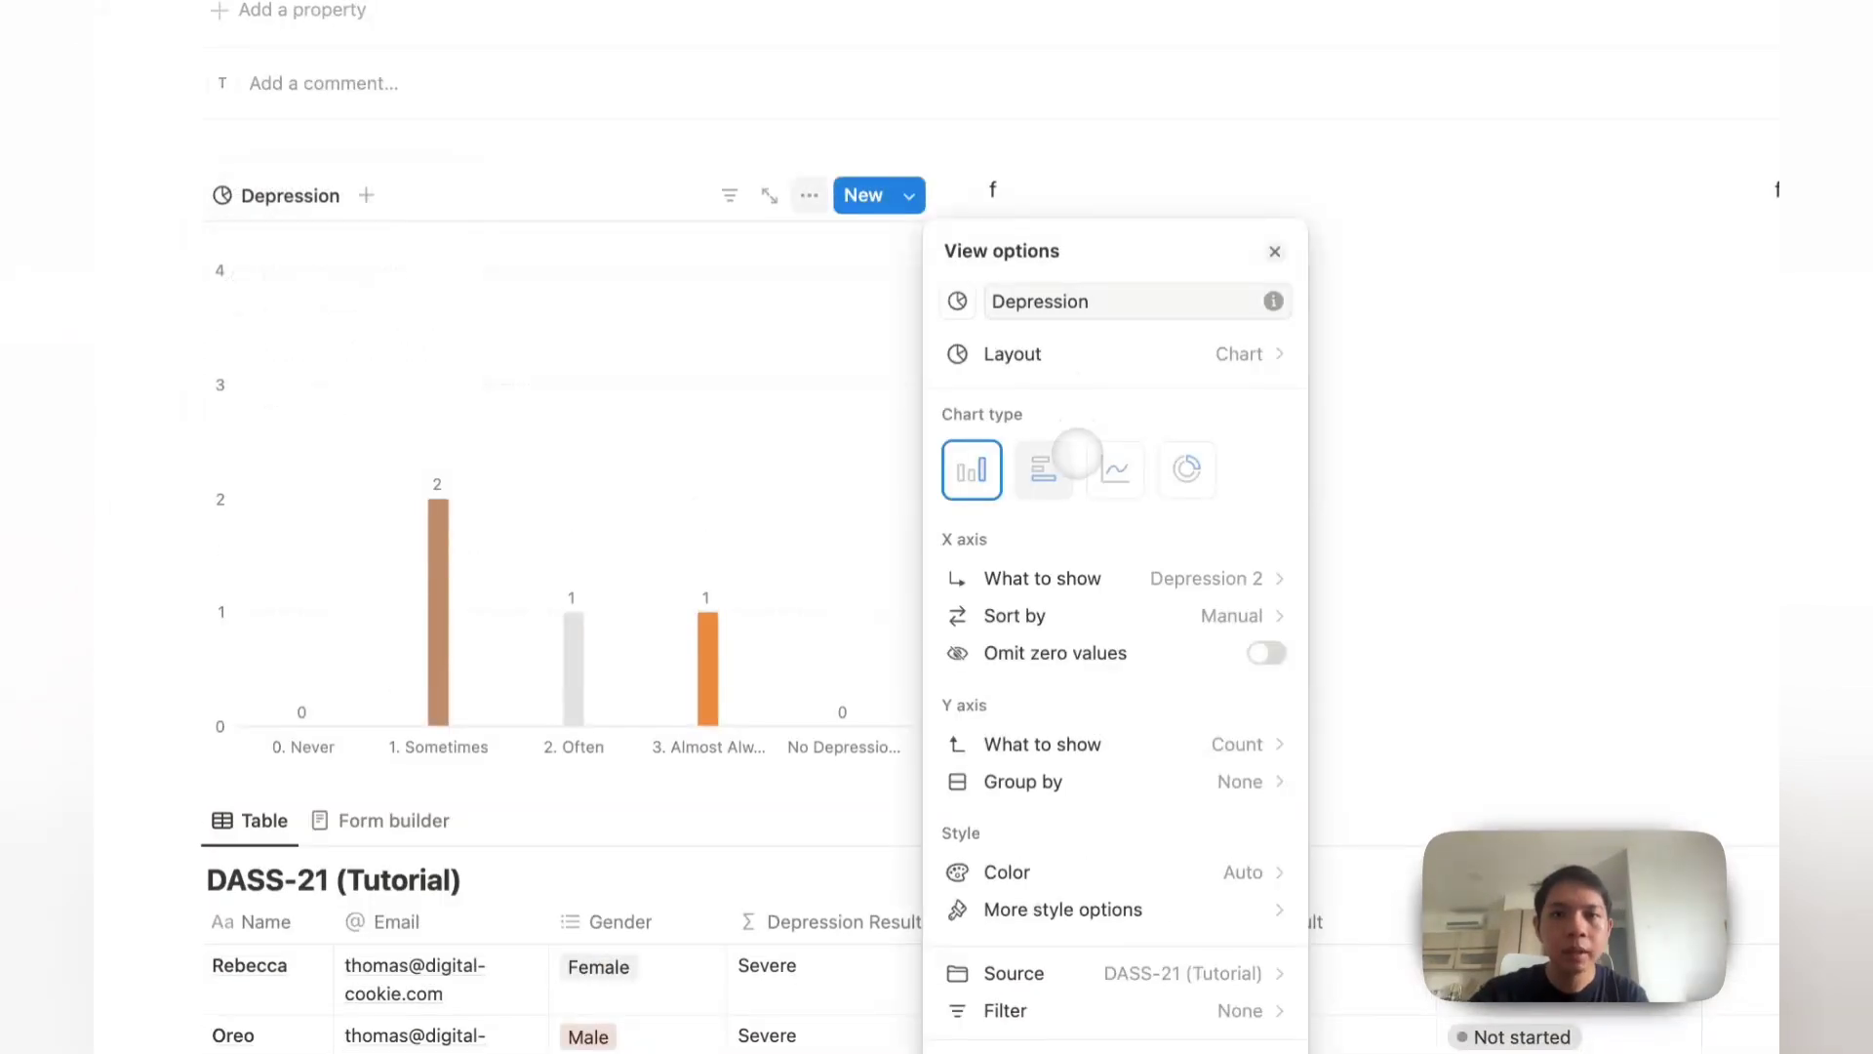
left_click(1073, 578)
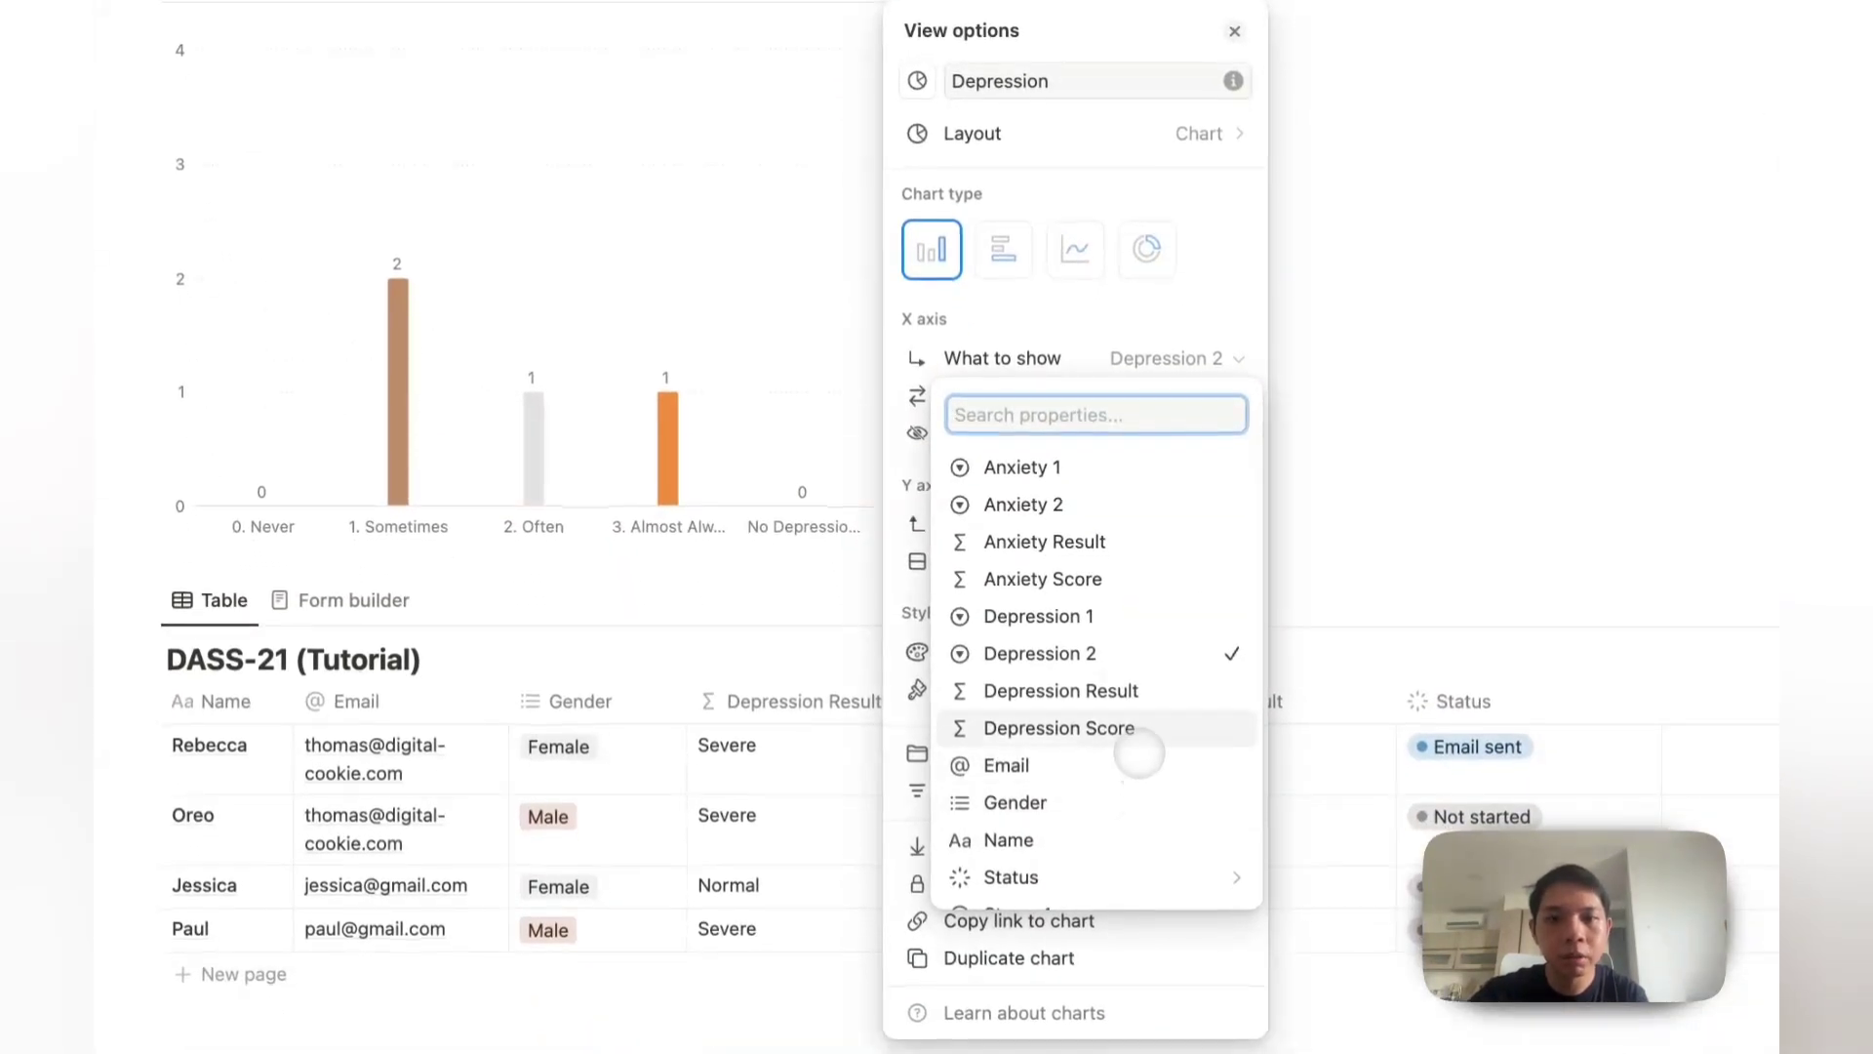
left_click(1143, 692)
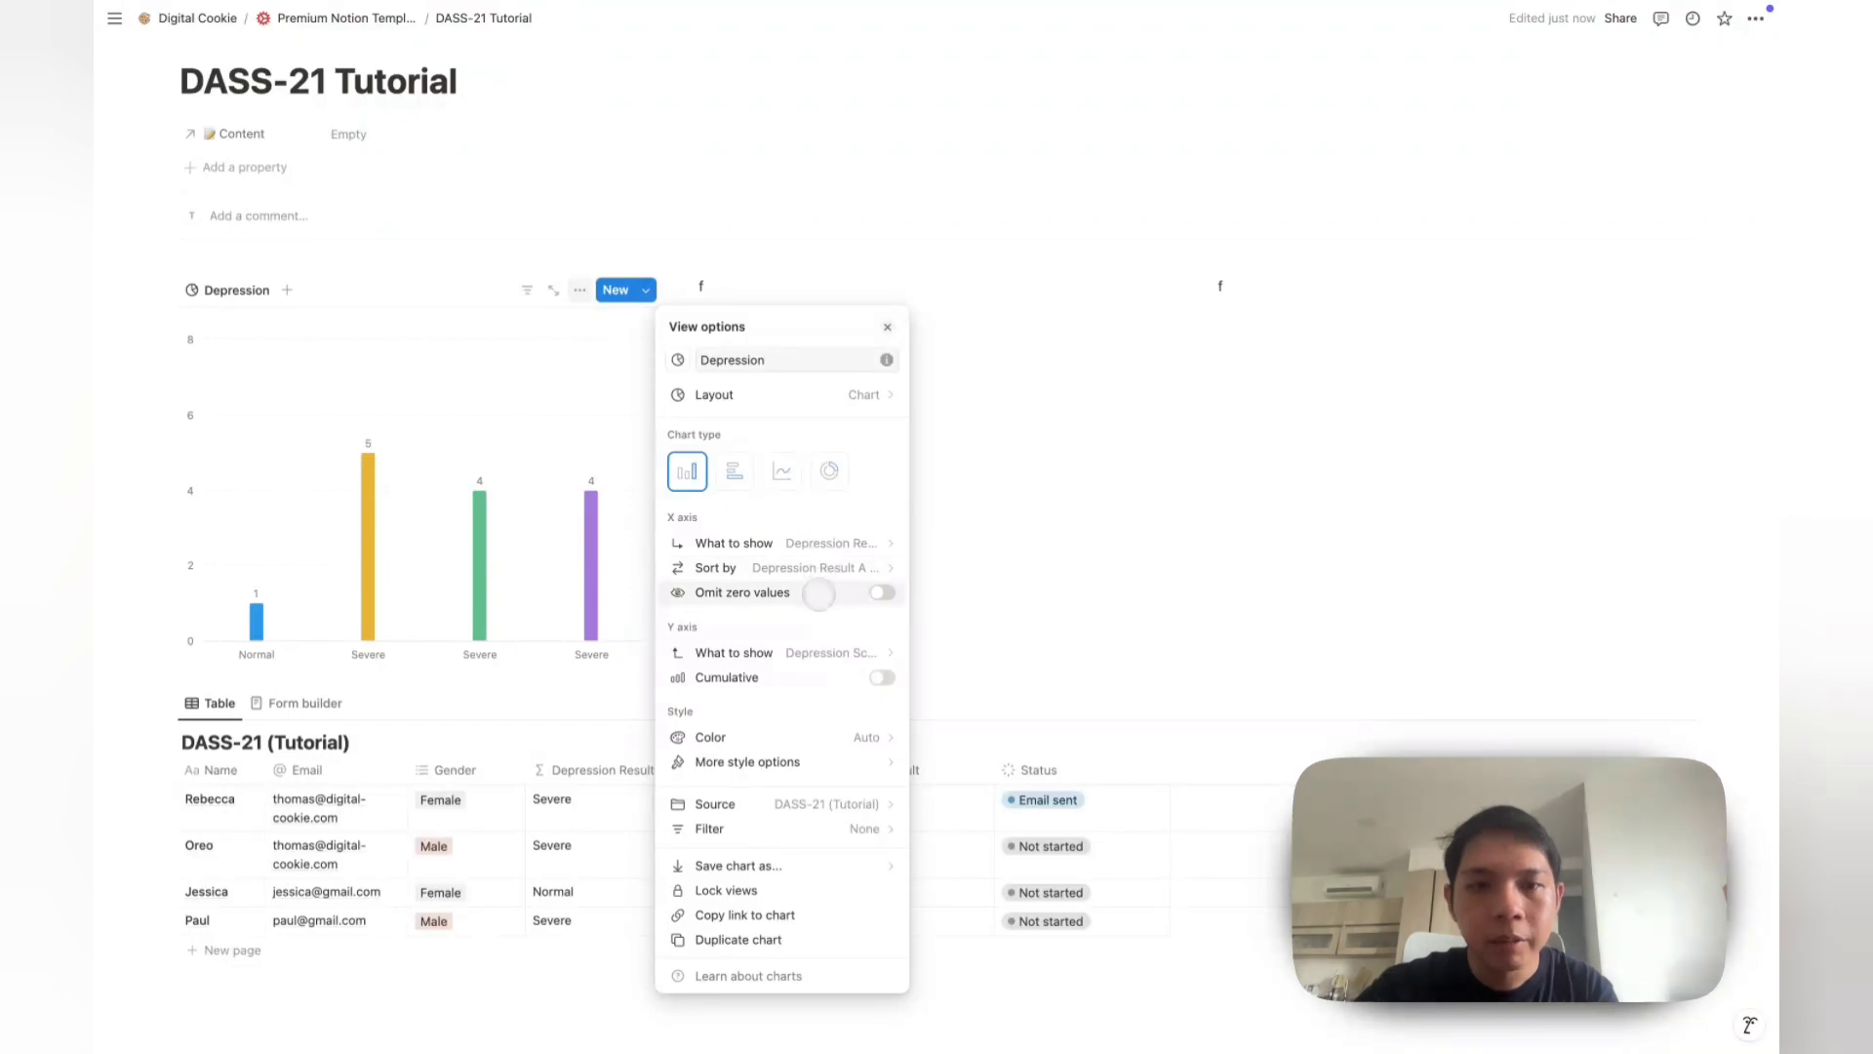
left_click(820, 592)
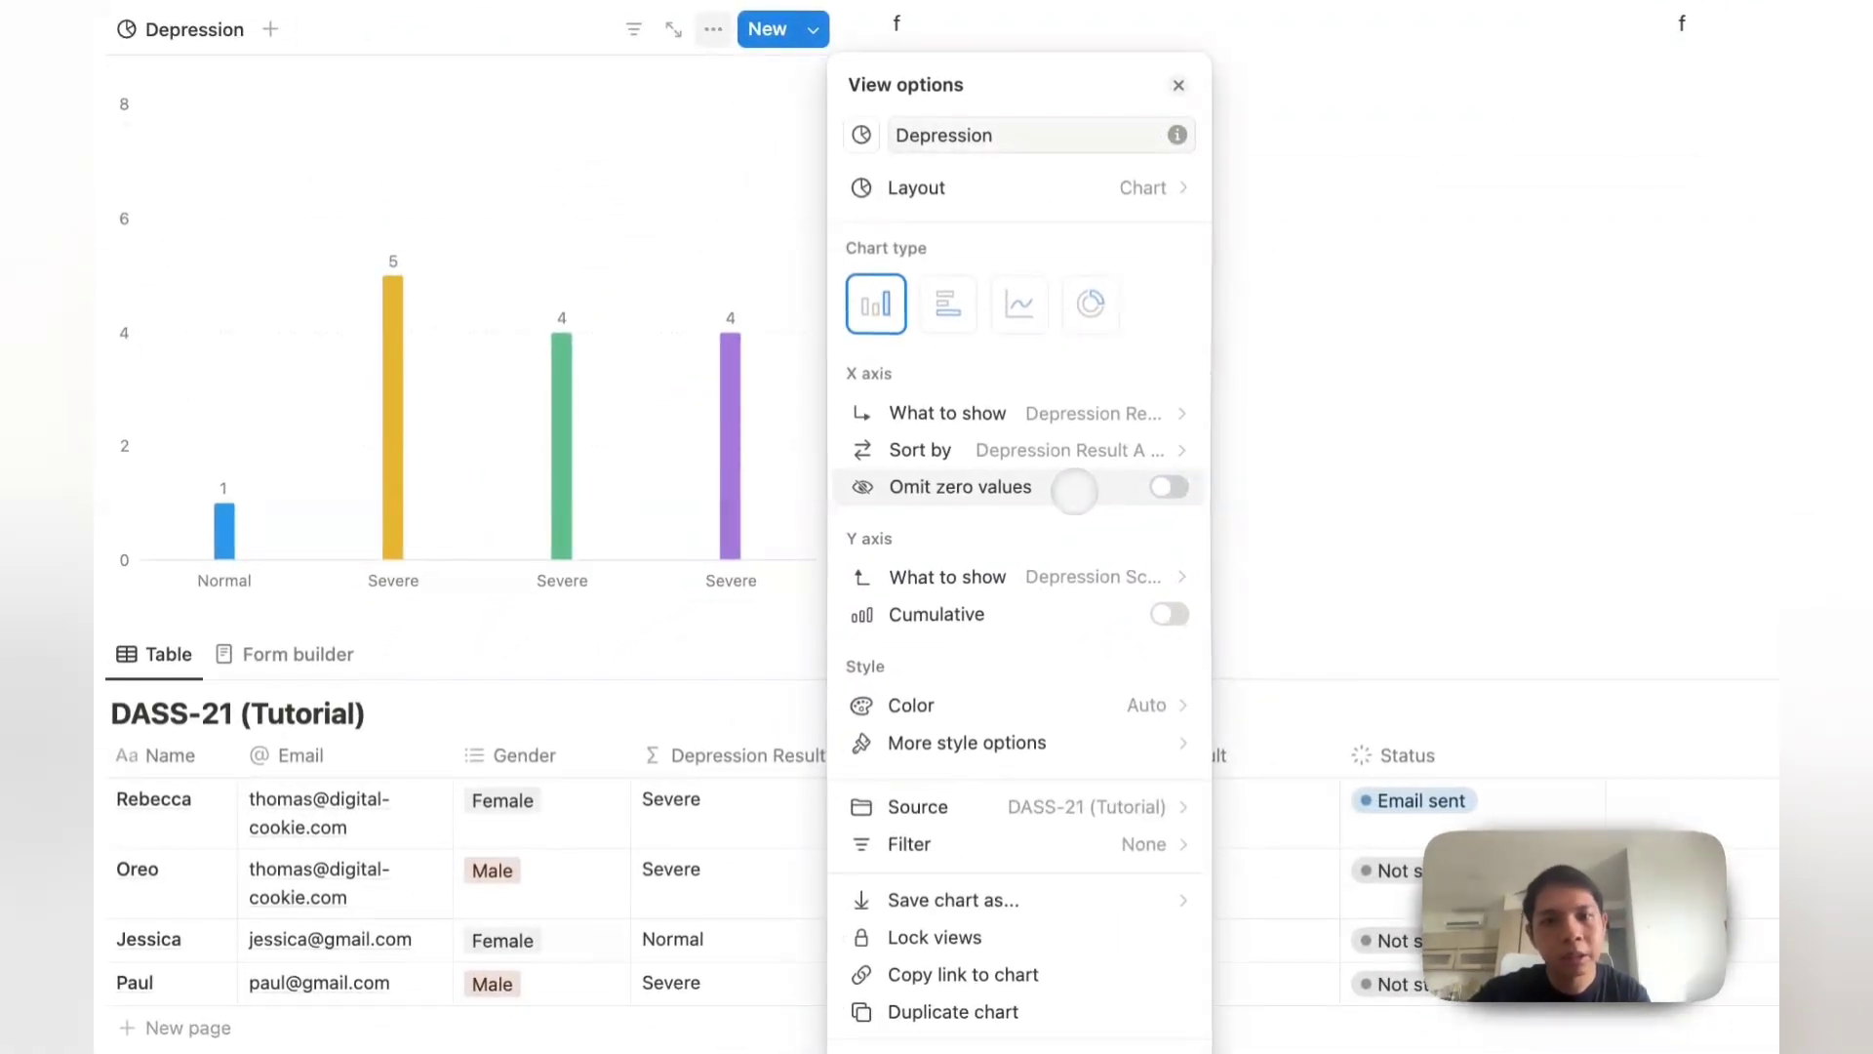
left_click(1075, 491)
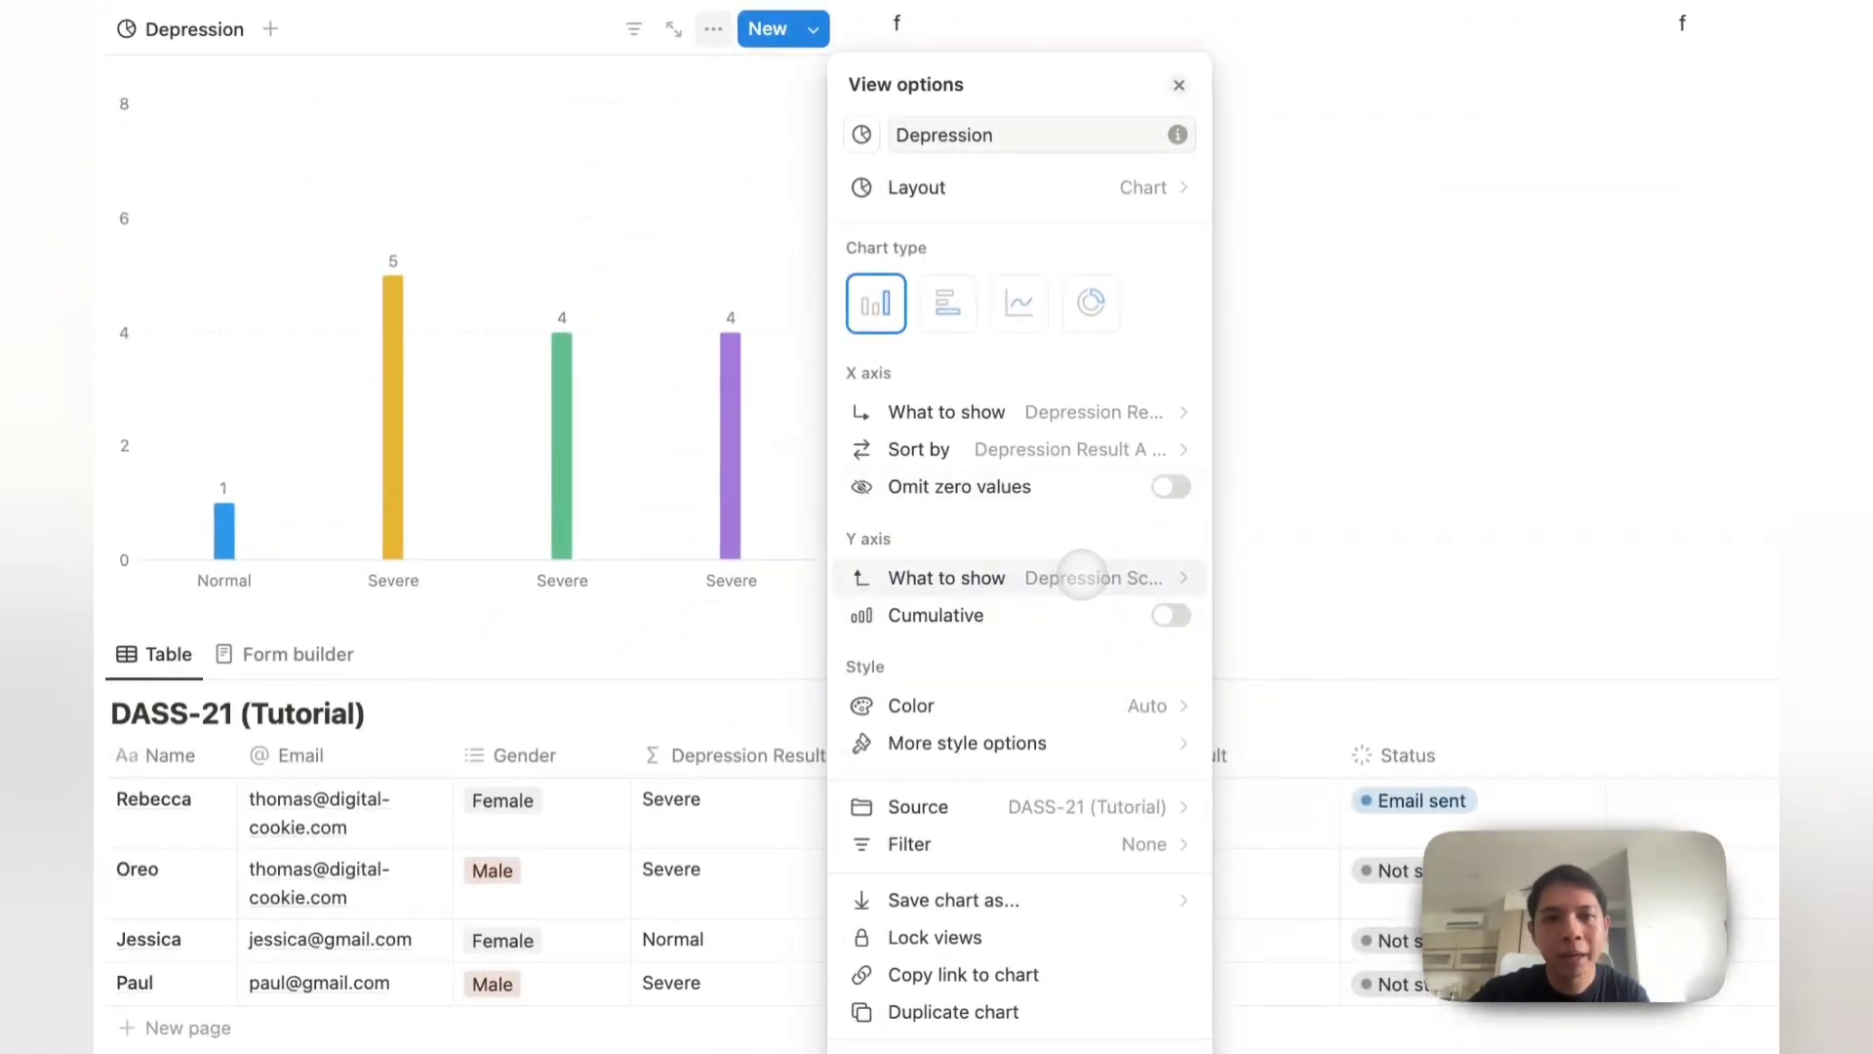
left_click(1081, 576)
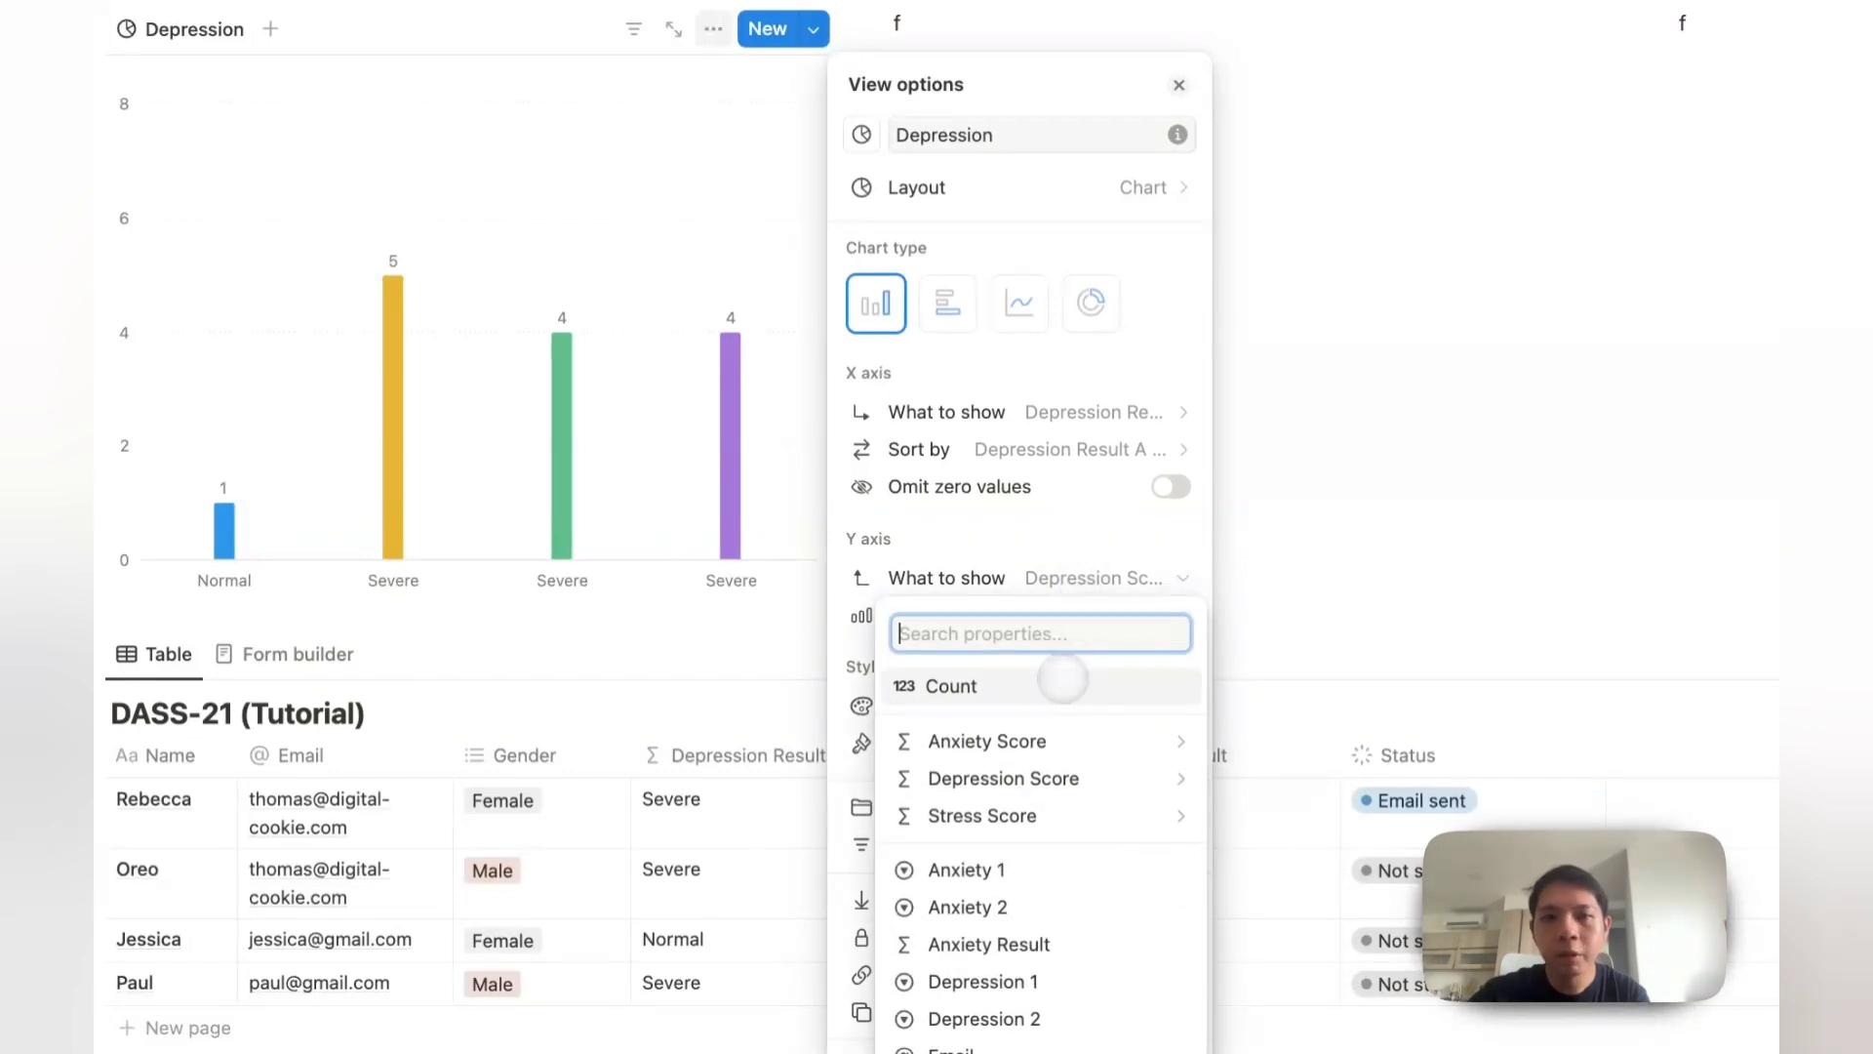
left_click(1062, 683)
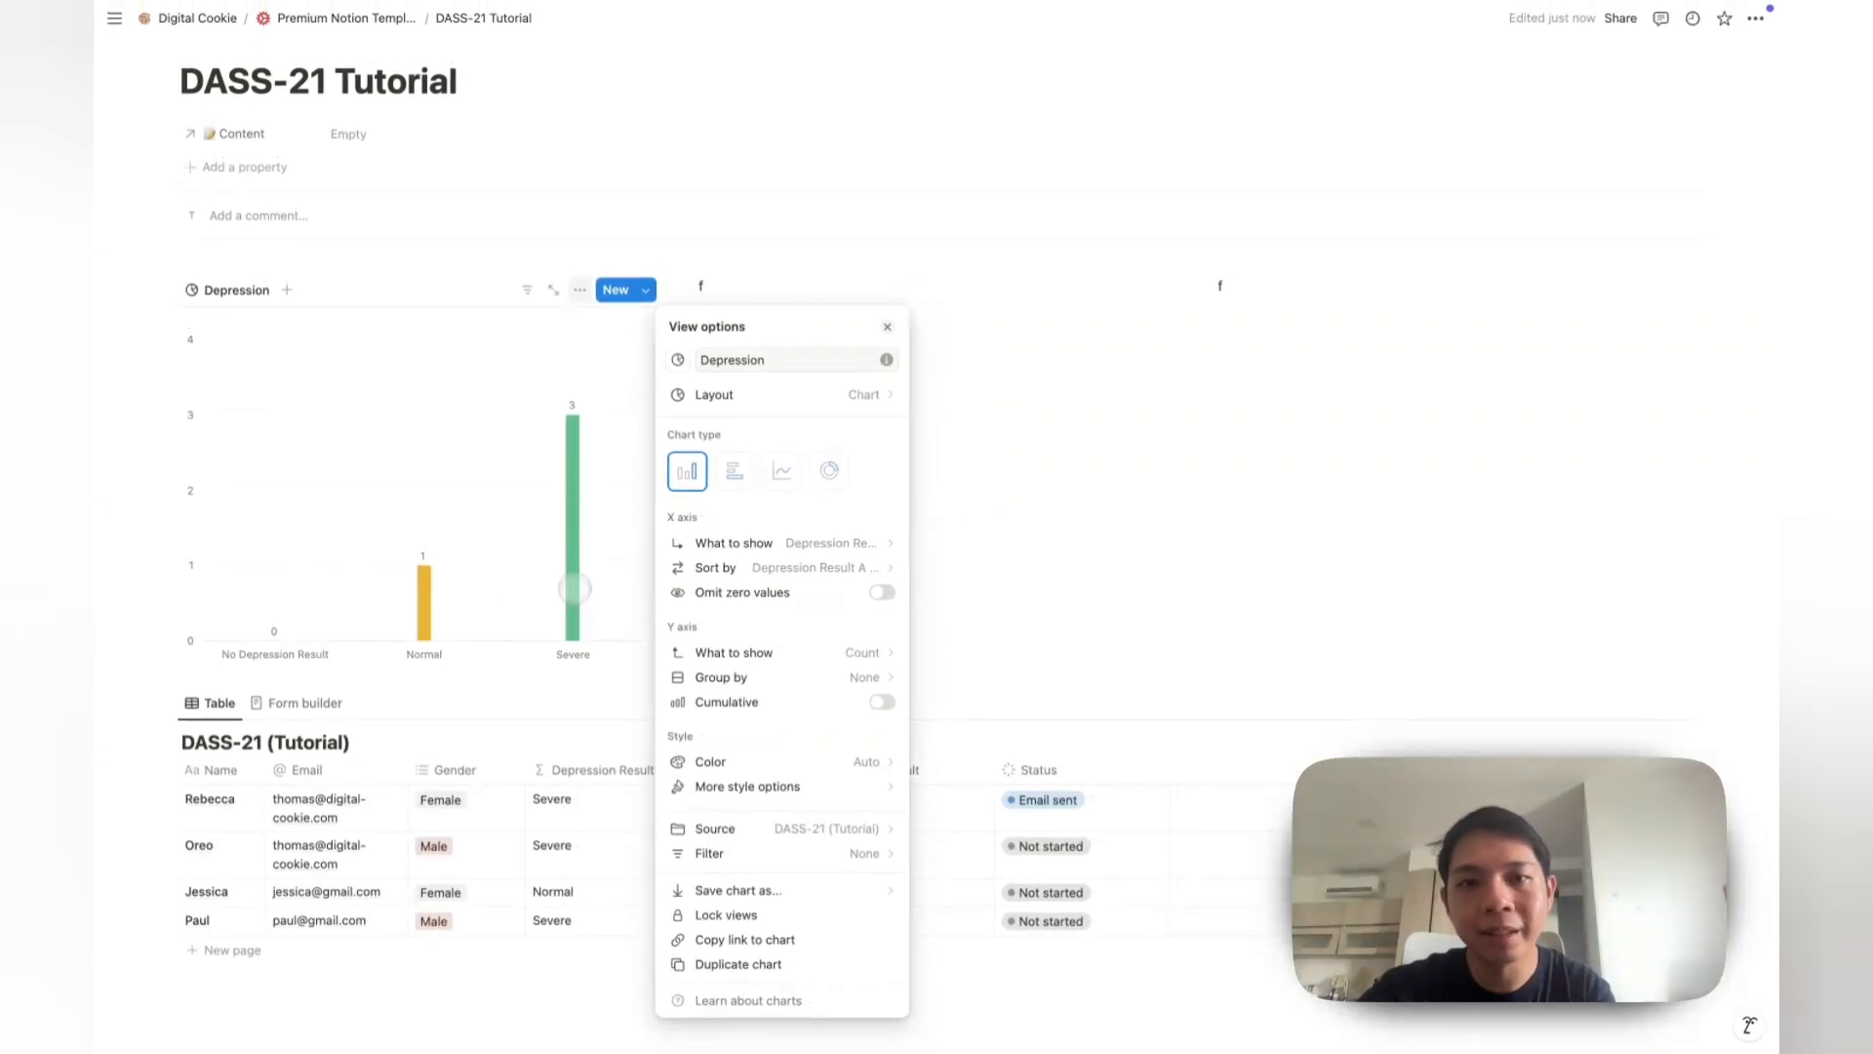
left_click(724, 597)
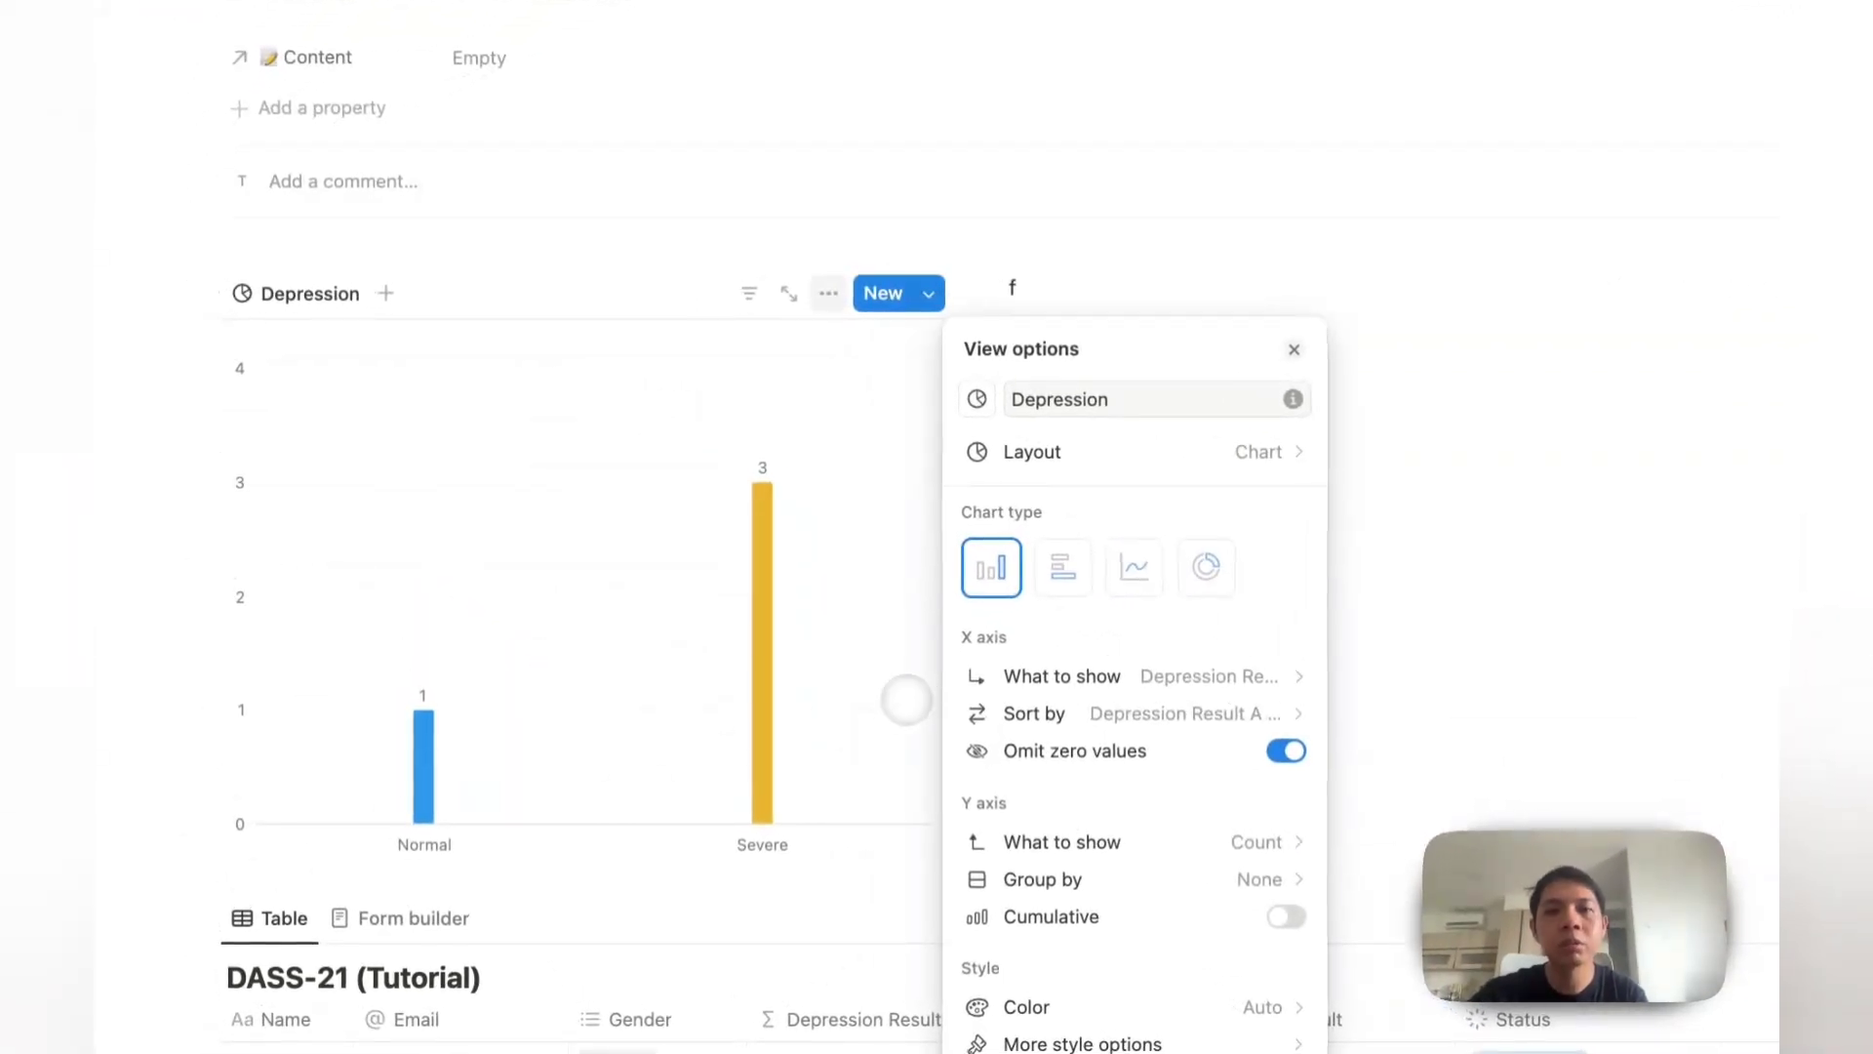
Step: Duplicate the Depression chart twice, placing the copies in second and third columns
left_click(815, 709)
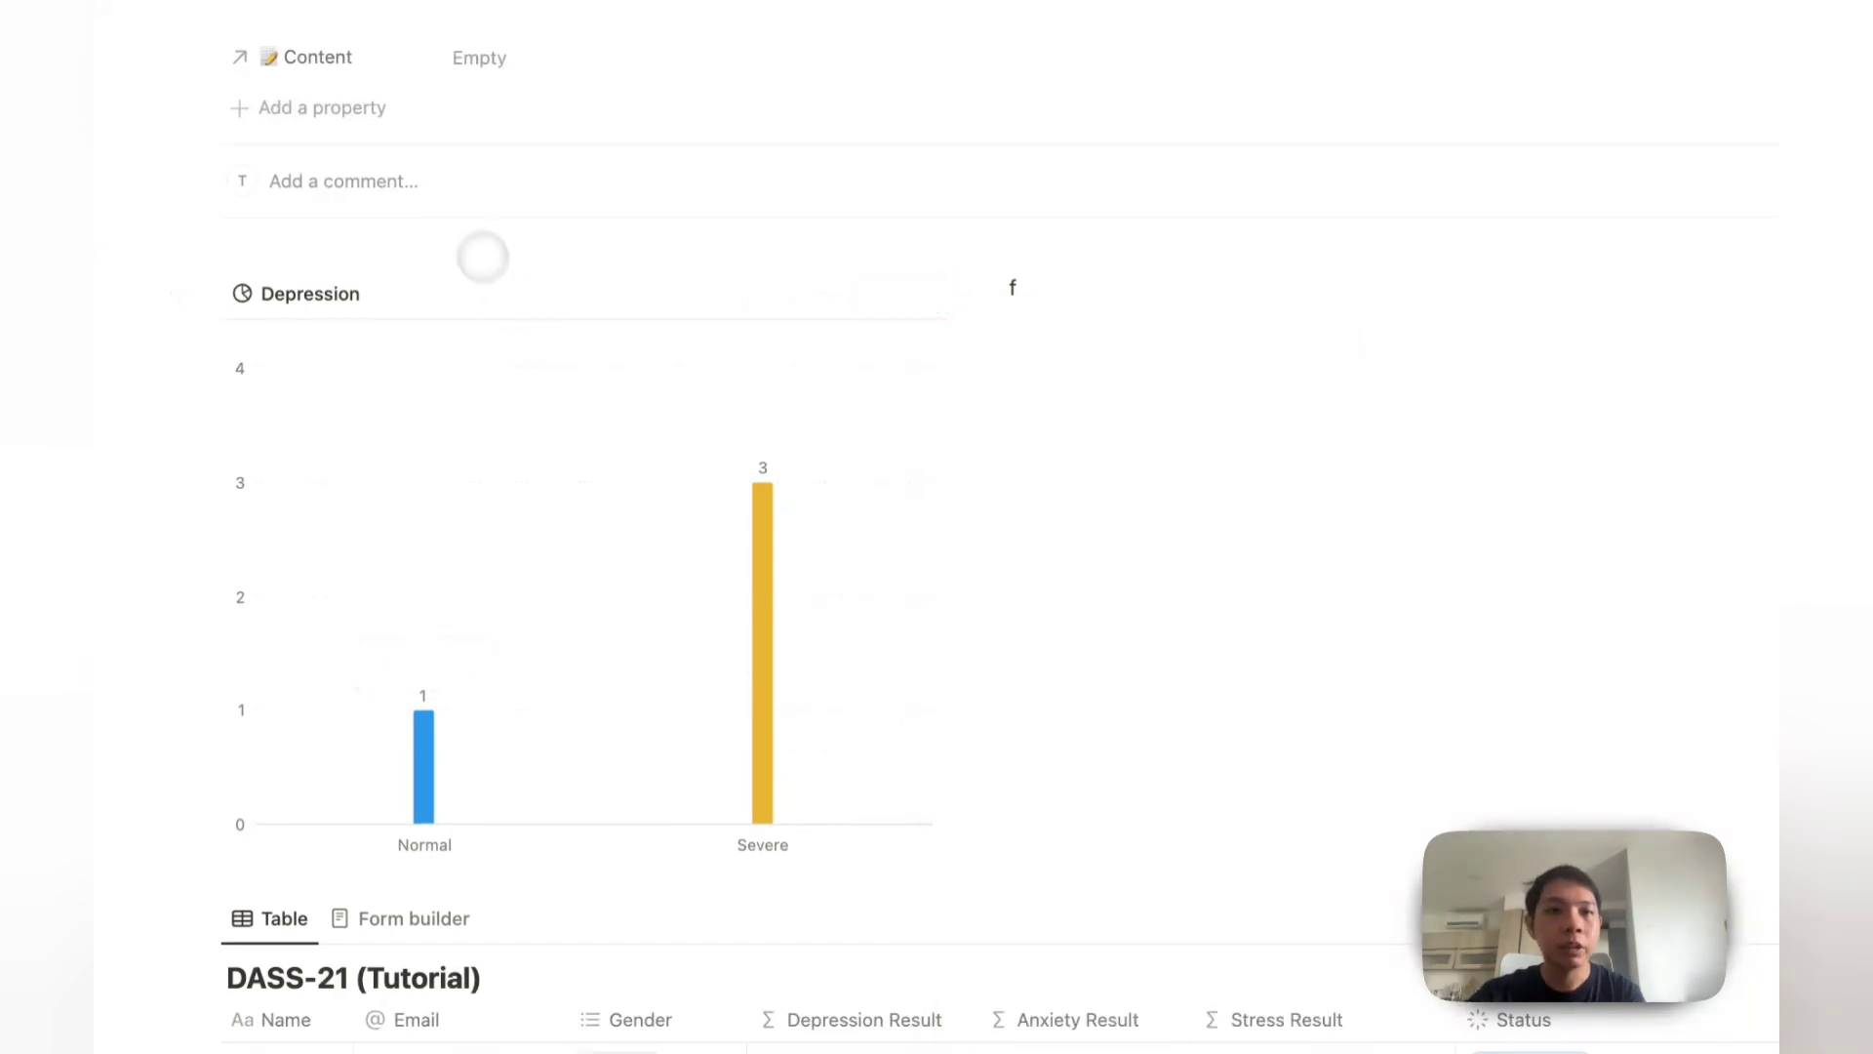
left_click(205, 293)
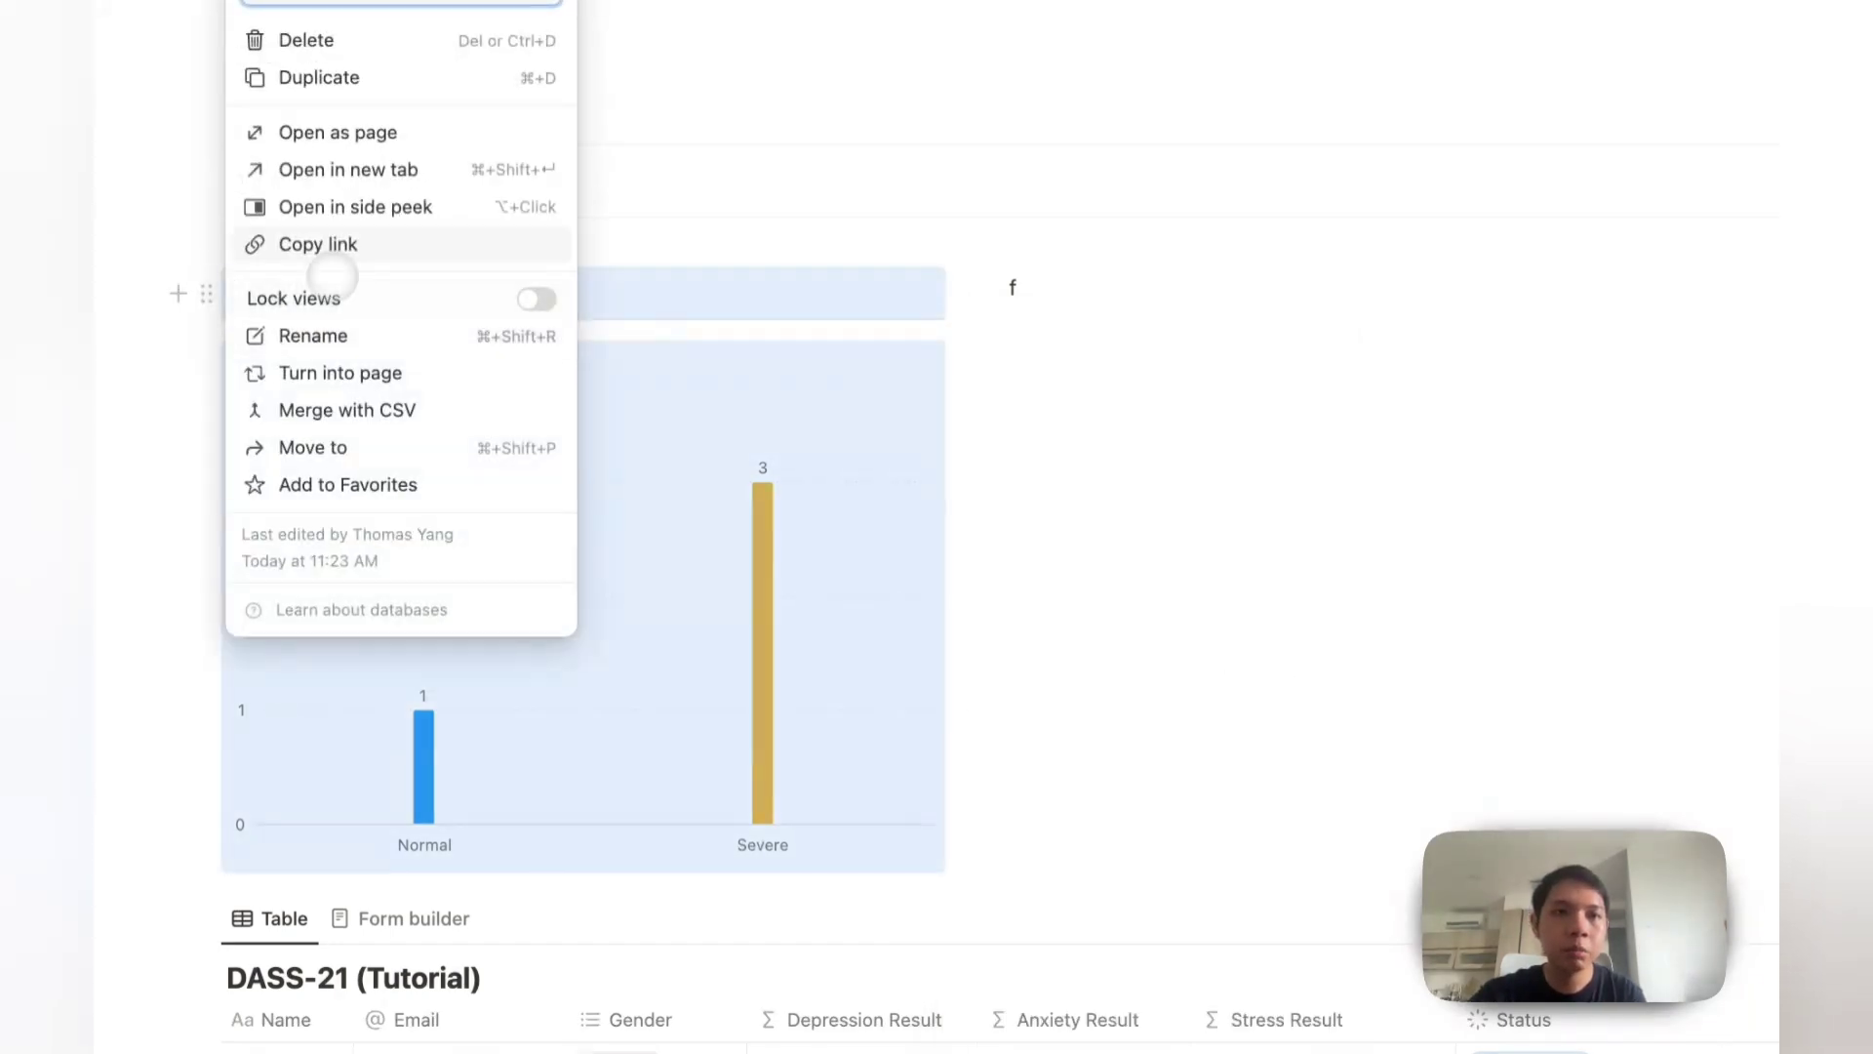
left_click(376, 80)
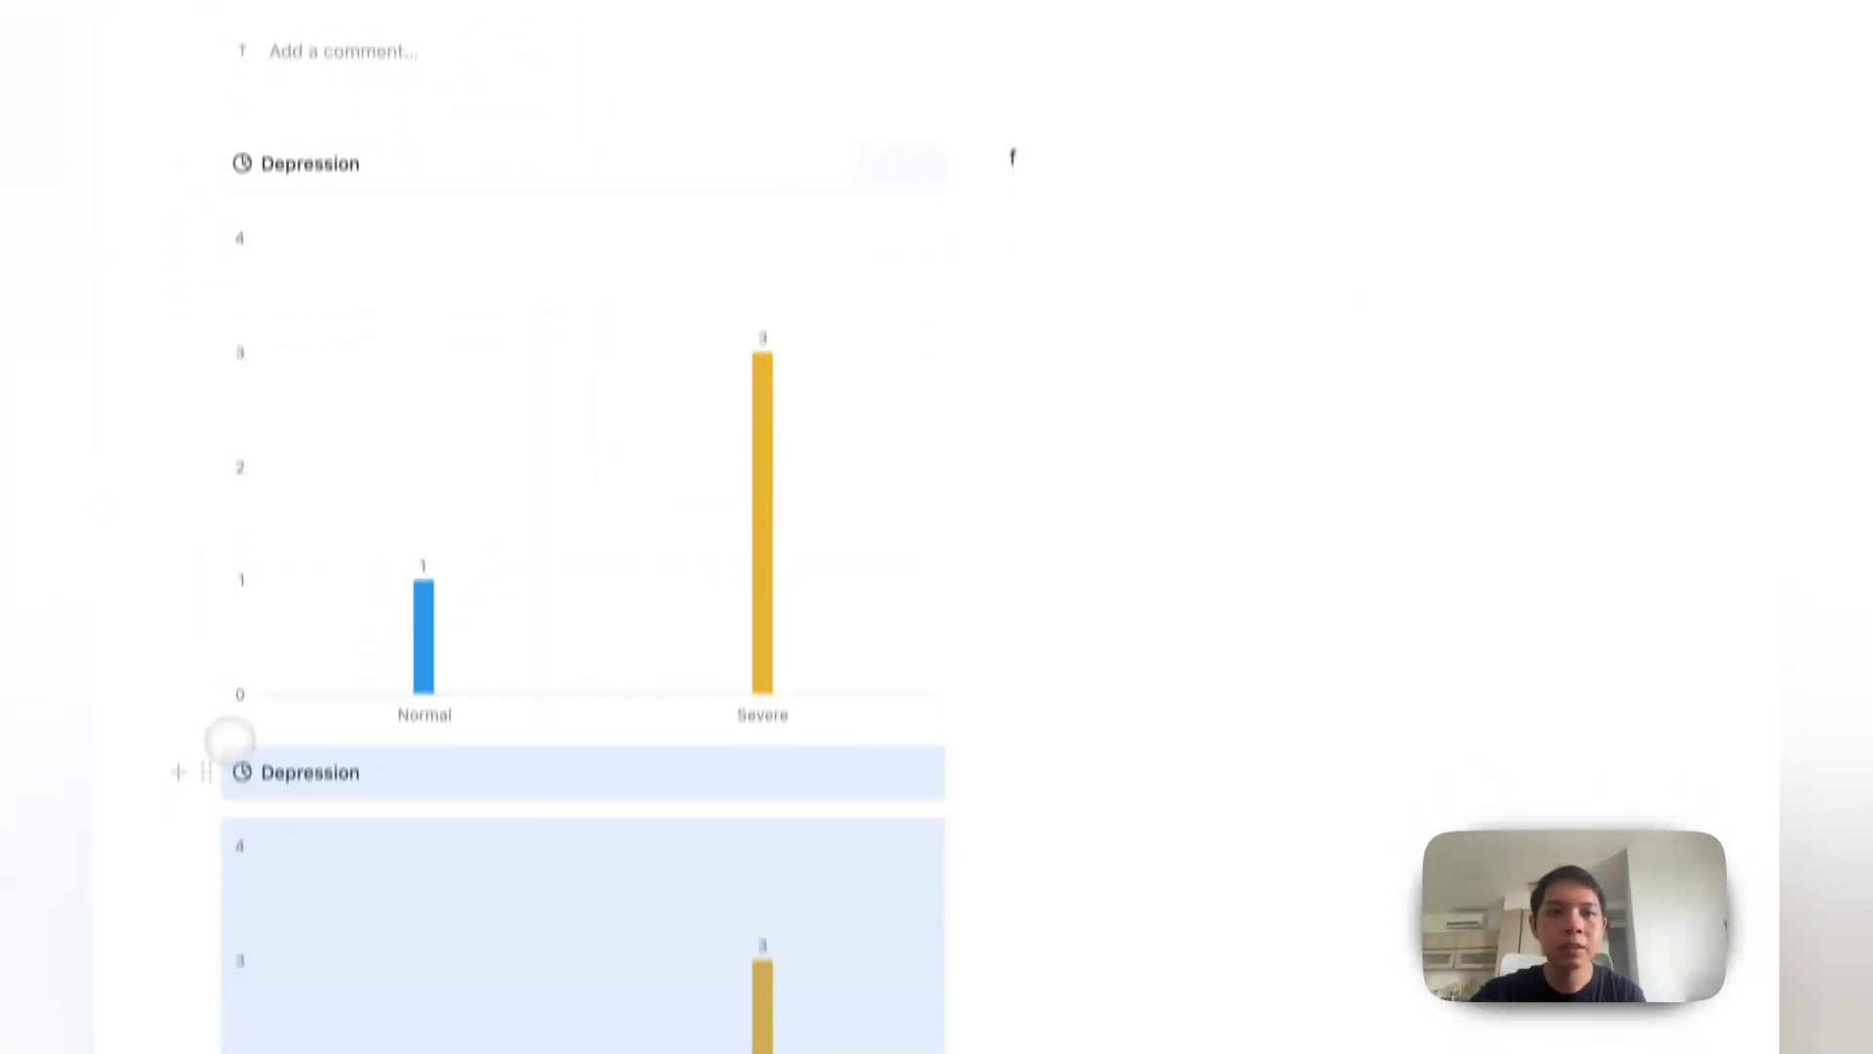
left_click_drag(206, 910, 1268, 361)
left_click(753, 320)
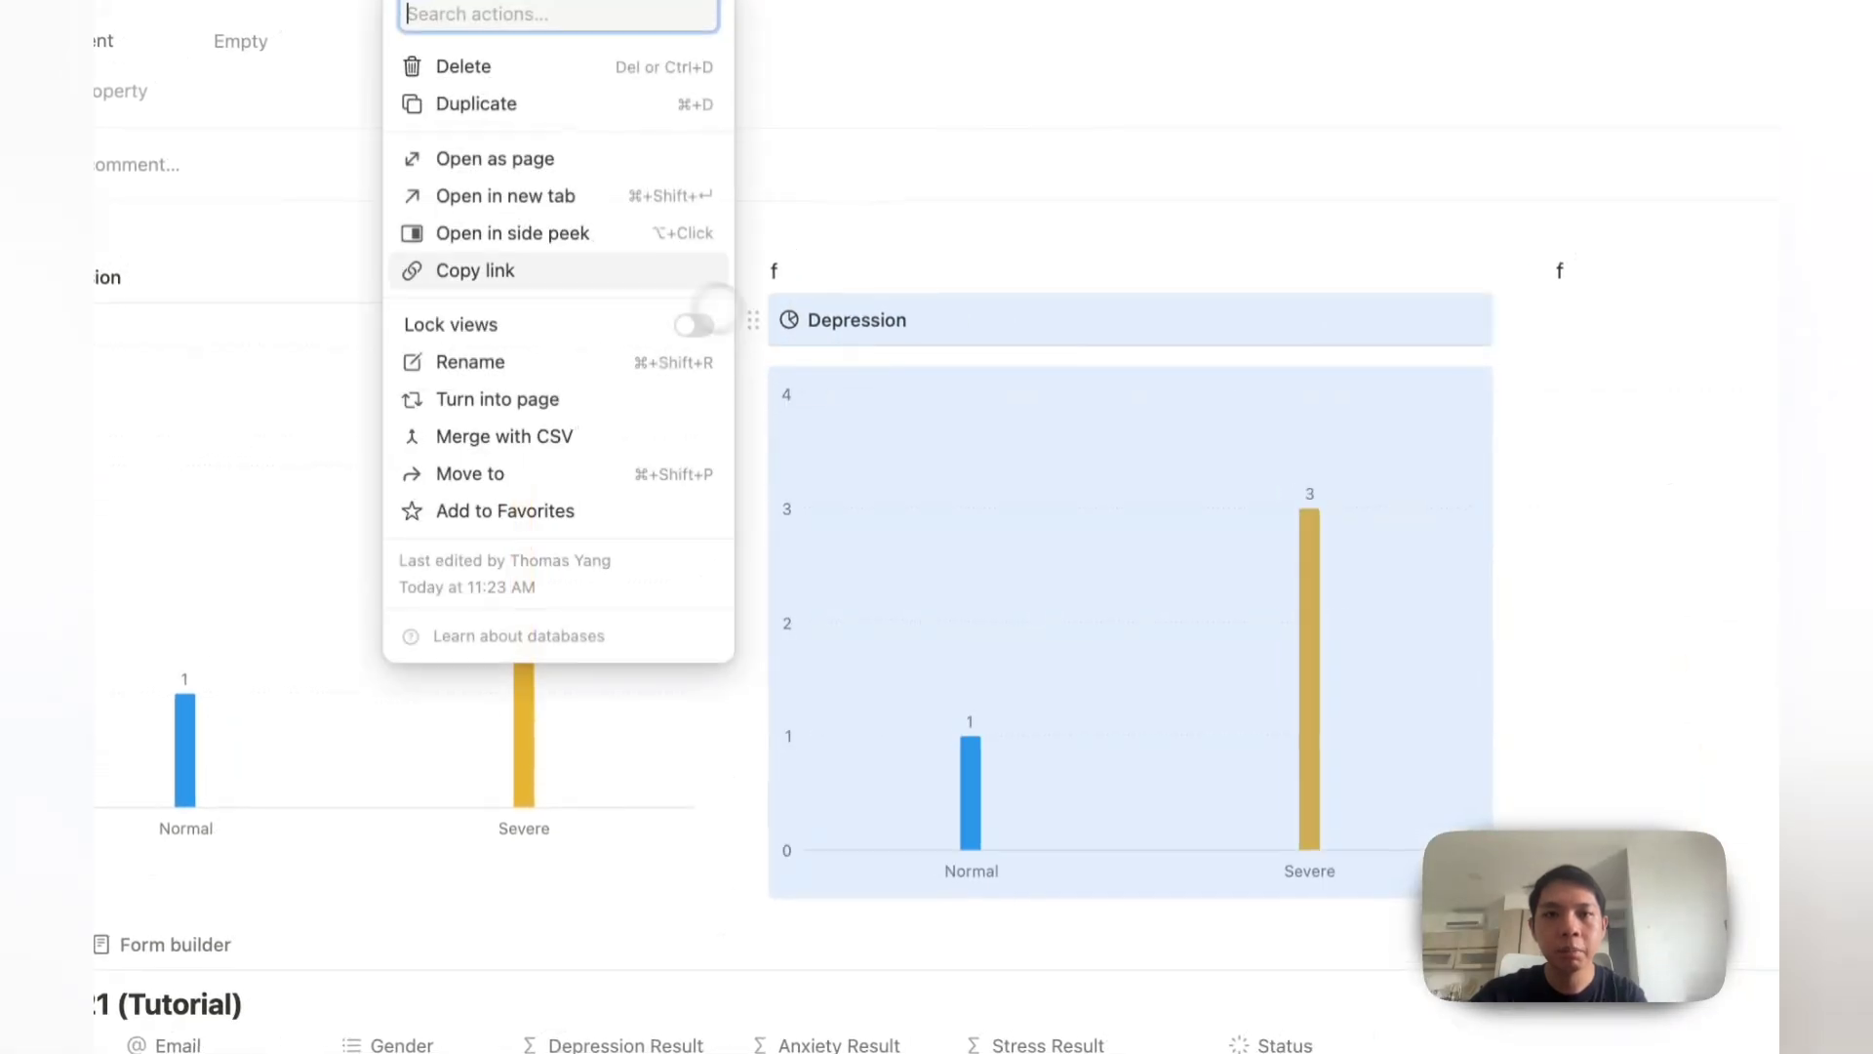
left_click(448, 100)
left_click_drag(536, 740, 1542, 146)
Step: Delete the stray 'f' text and the leftover empty line above the charts
left_click(951, 87)
key("BackSpace")
key("BackSpace")
left_click(1408, 87)
key("BackSpace")
key("BackSpace")
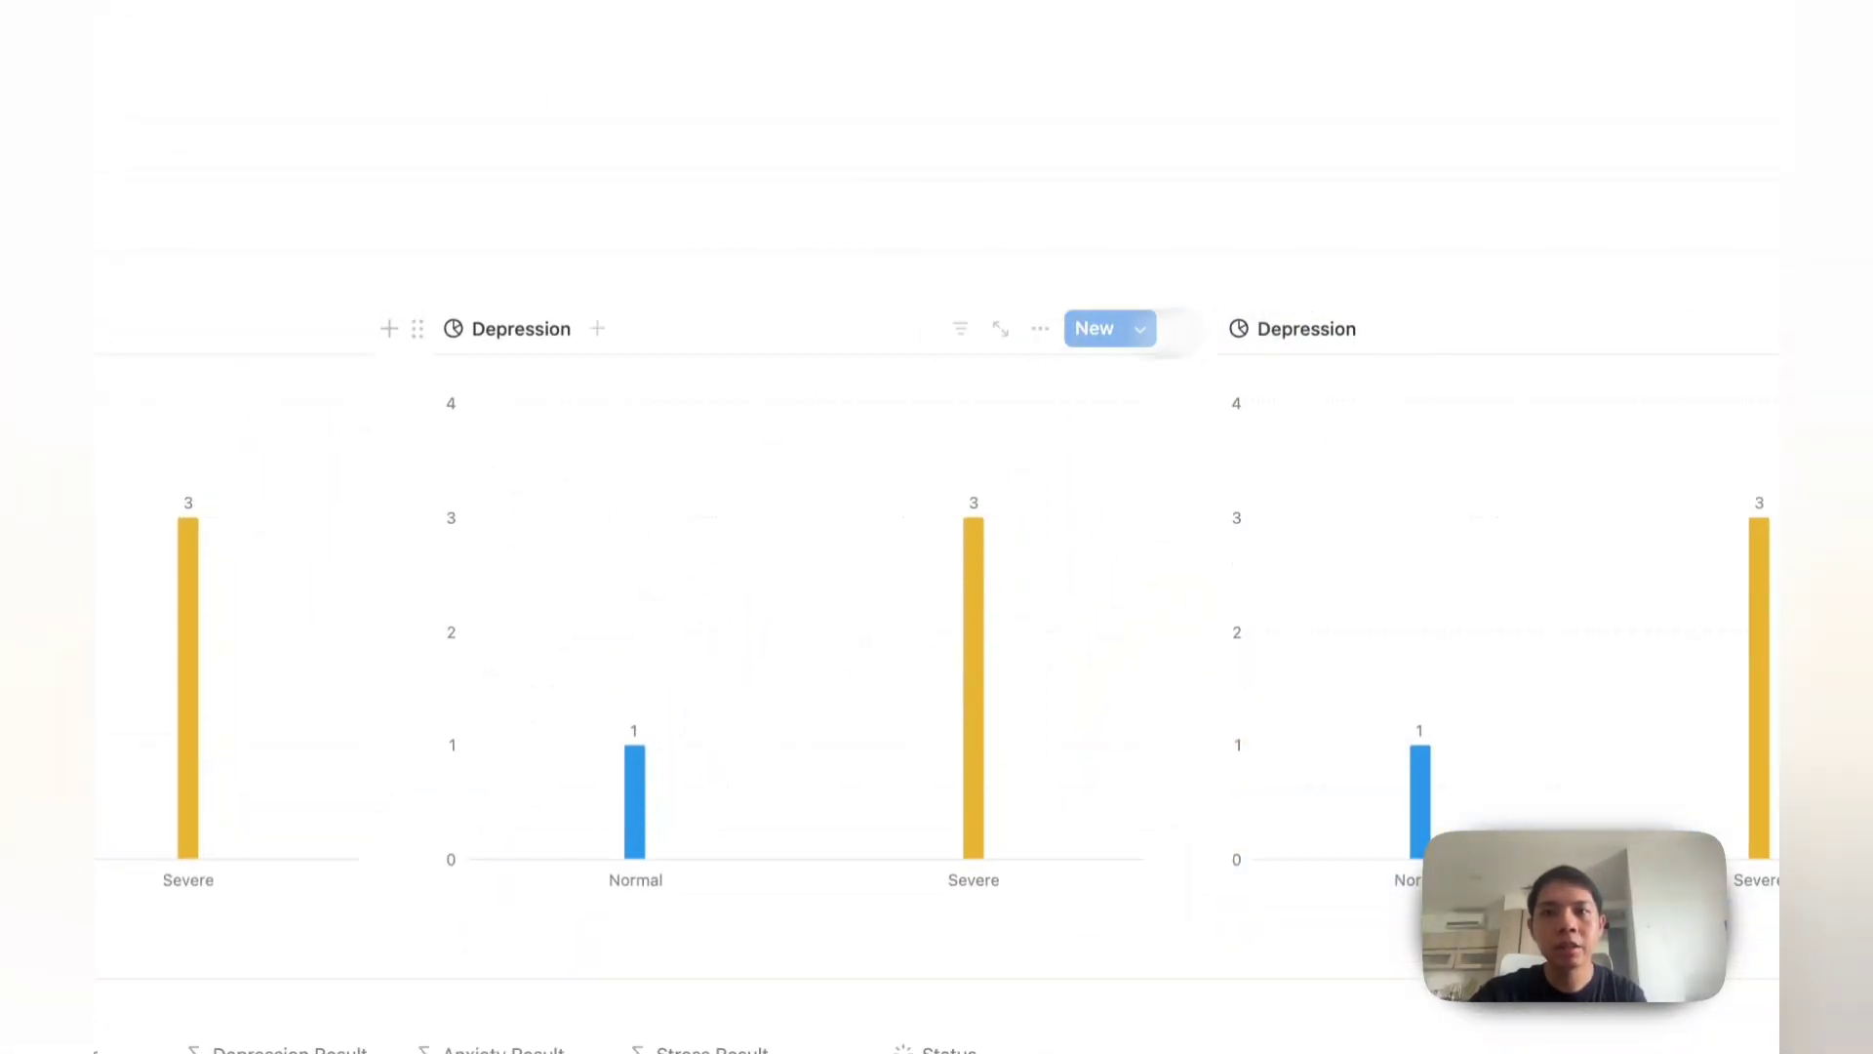
Step: Rename the middle chart Anxiety, with Anxiety Result on the X axis and Count on Y
left_click(480, 330)
left_click(591, 353)
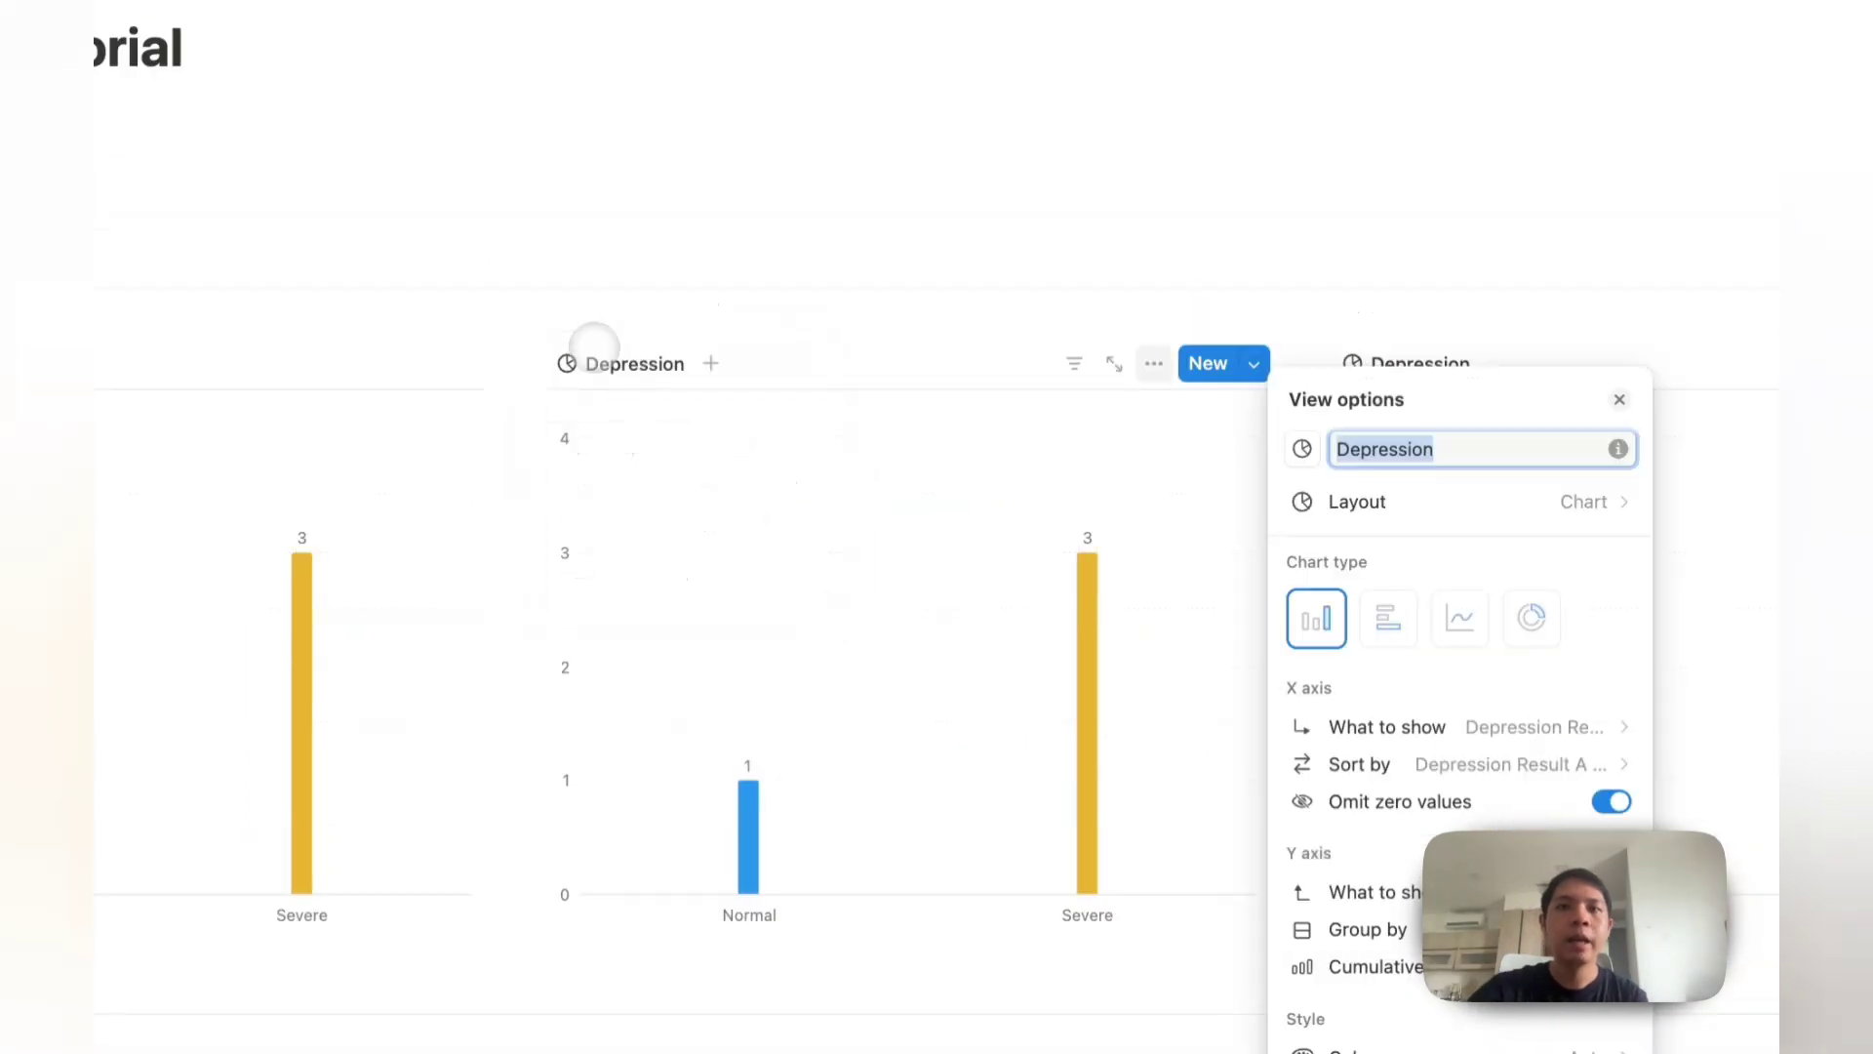
type("Anxiety")
key("Escape")
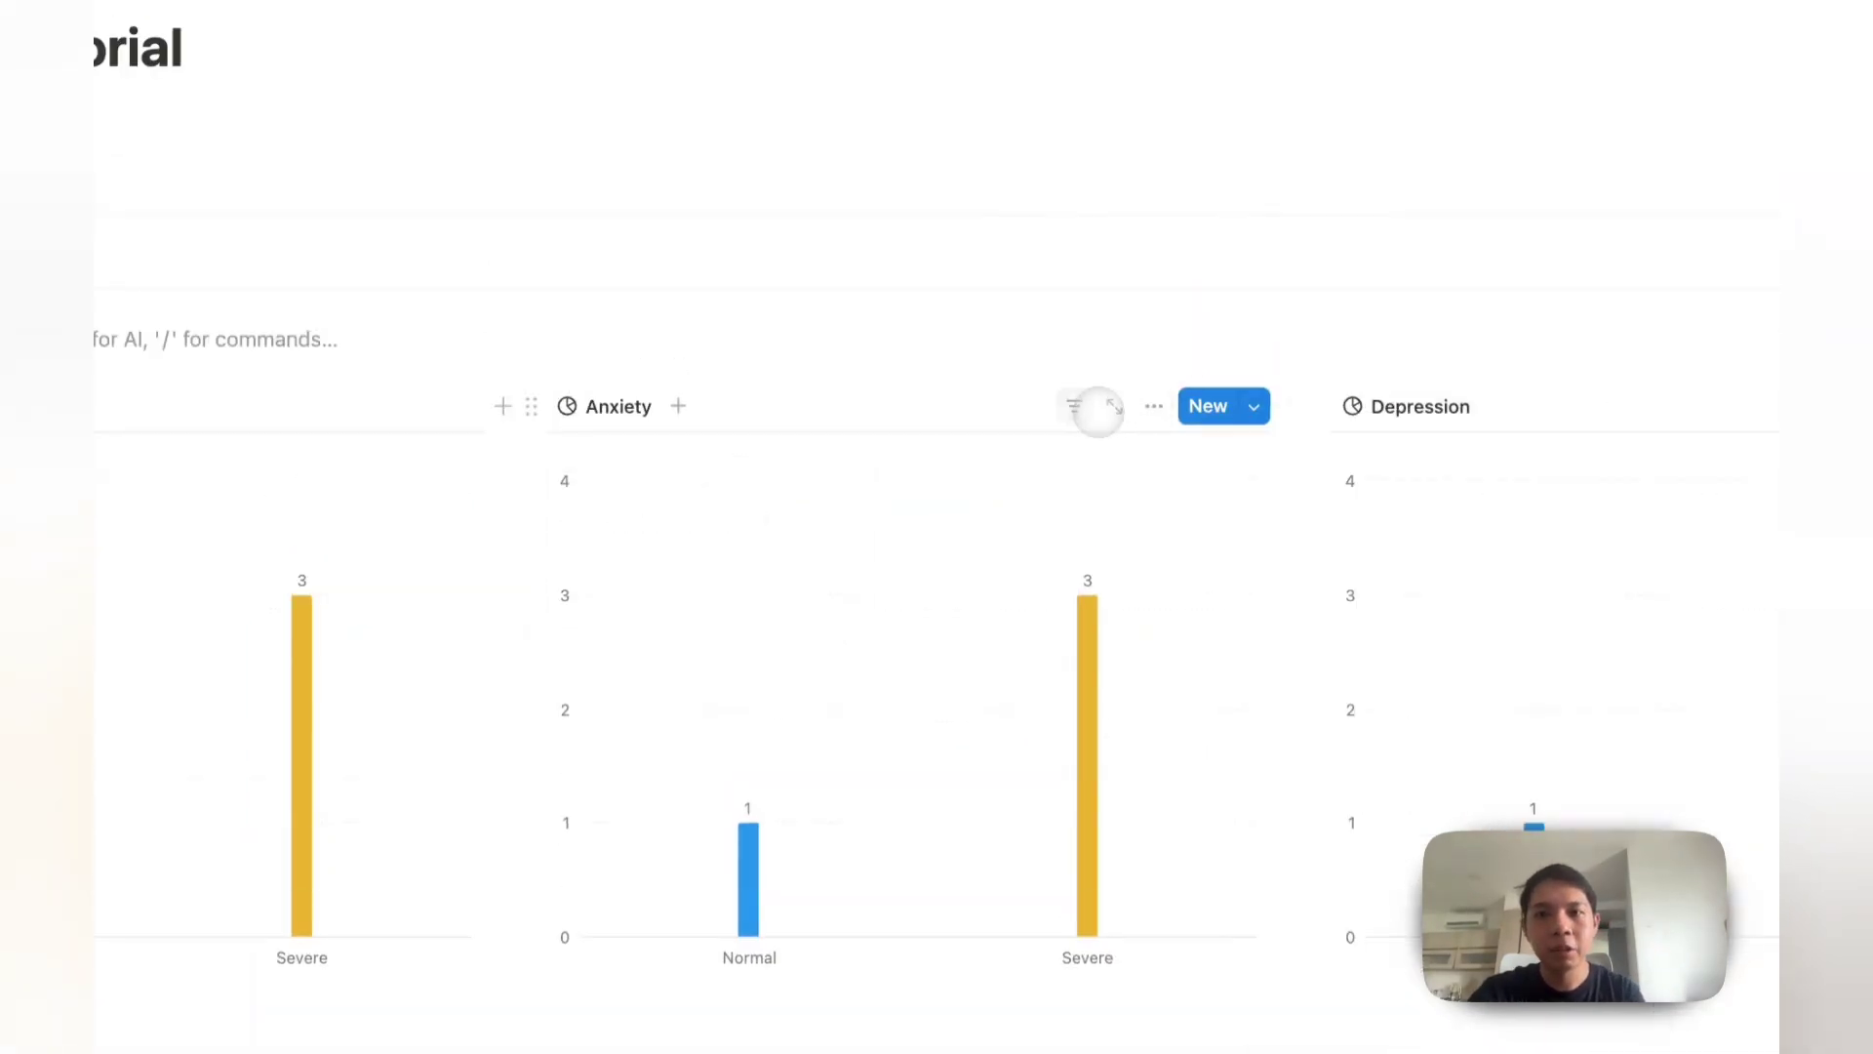
left_click(619, 406)
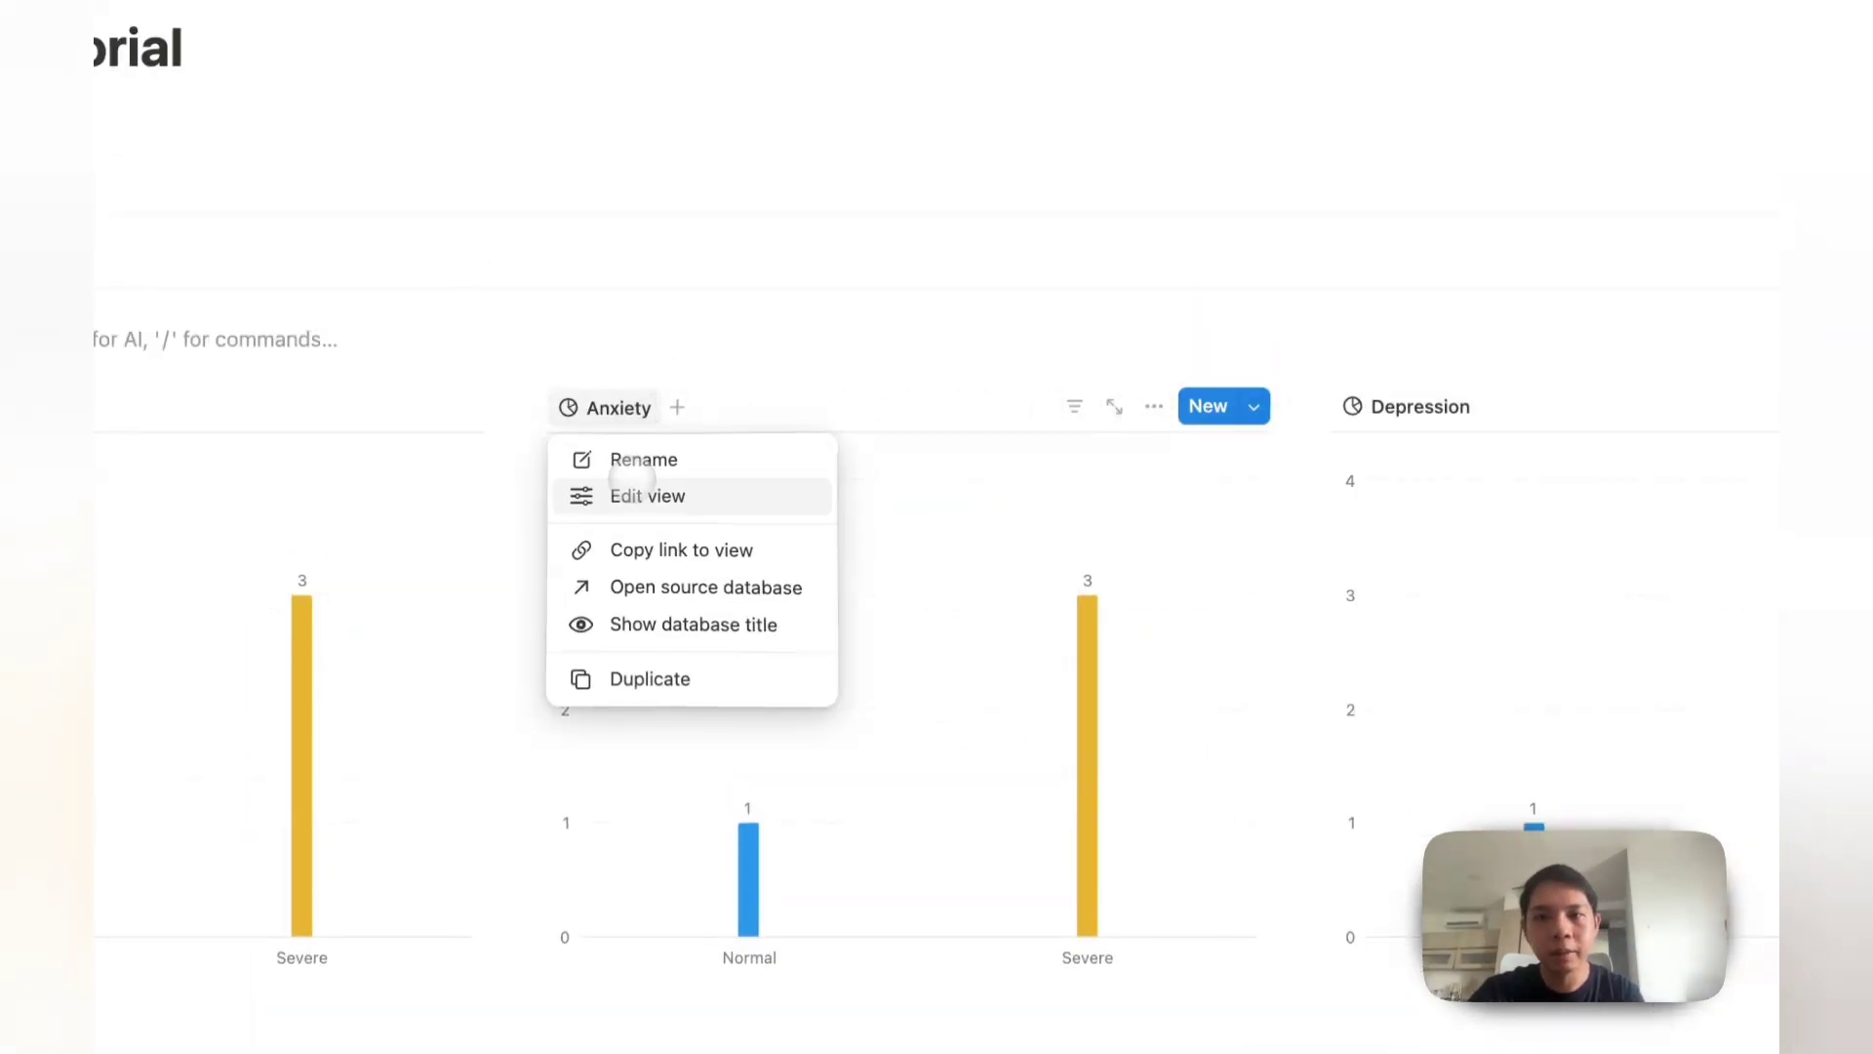
left_click(624, 494)
left_click(1475, 730)
type("An")
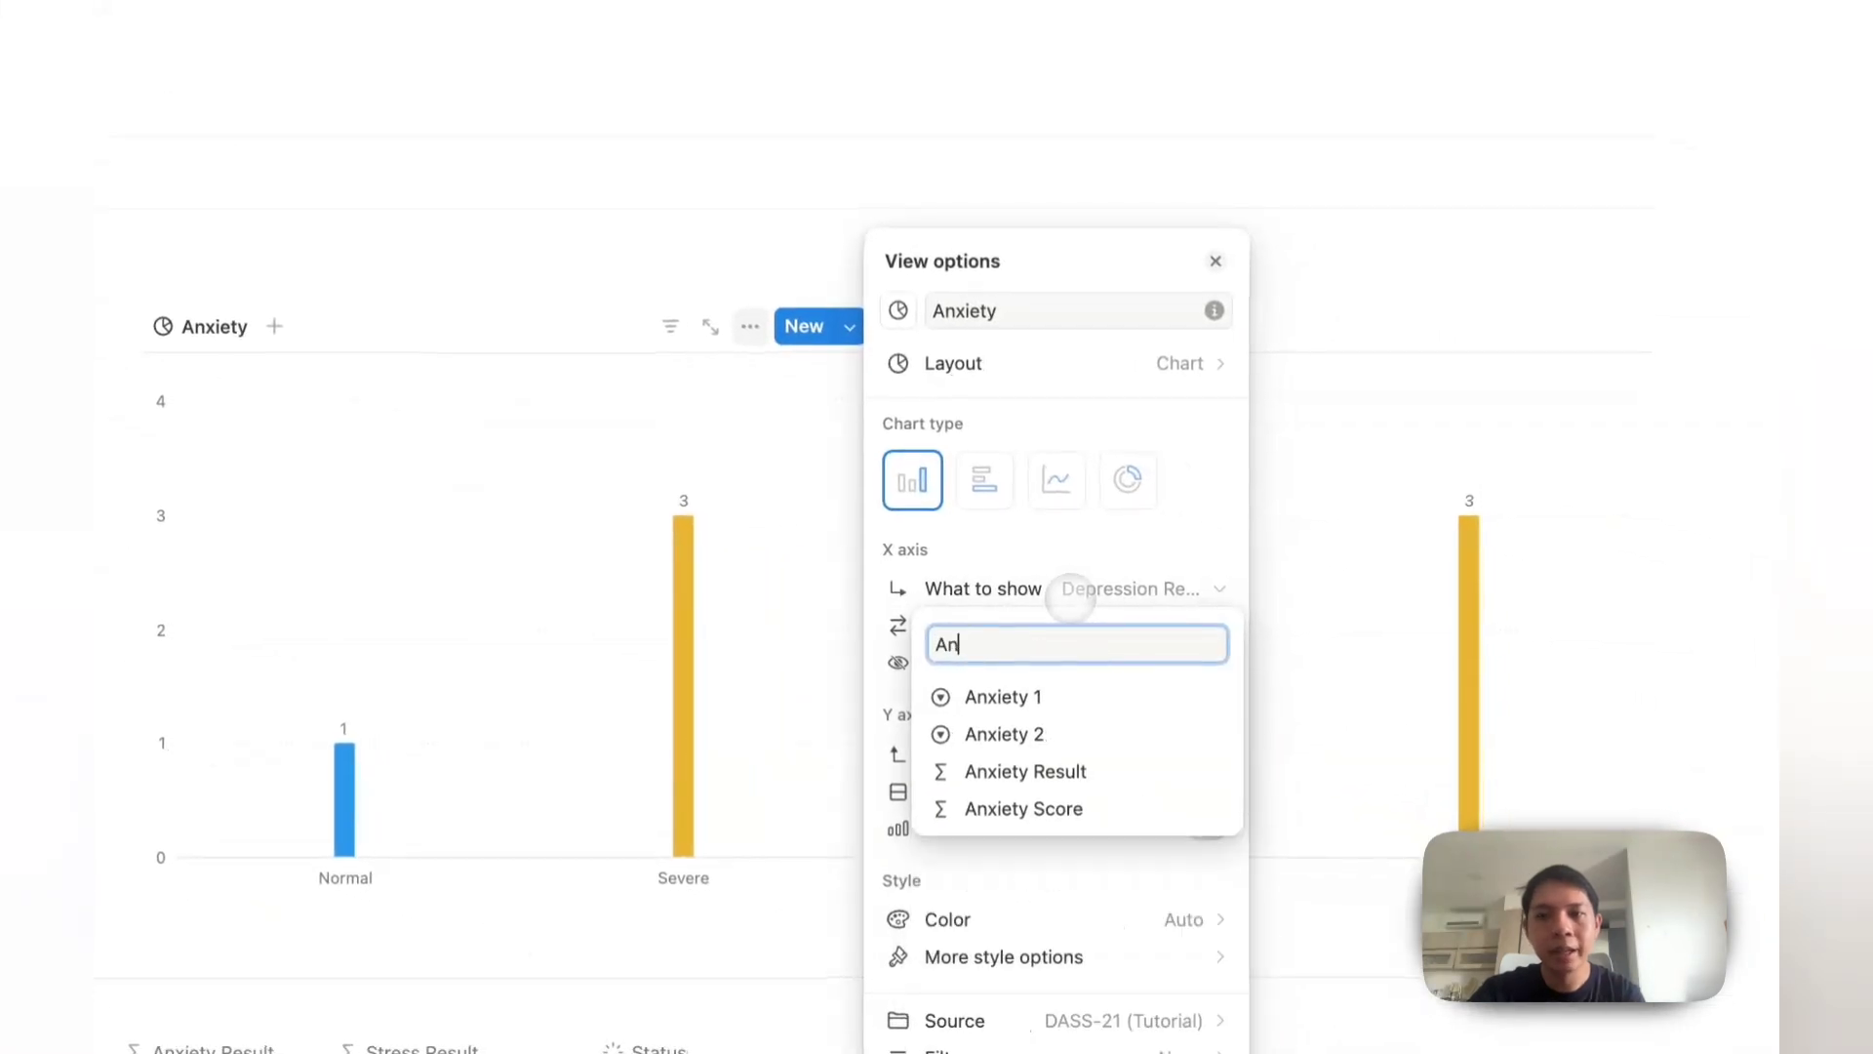
type("xie")
left_click(1025, 771)
left_click(1071, 789)
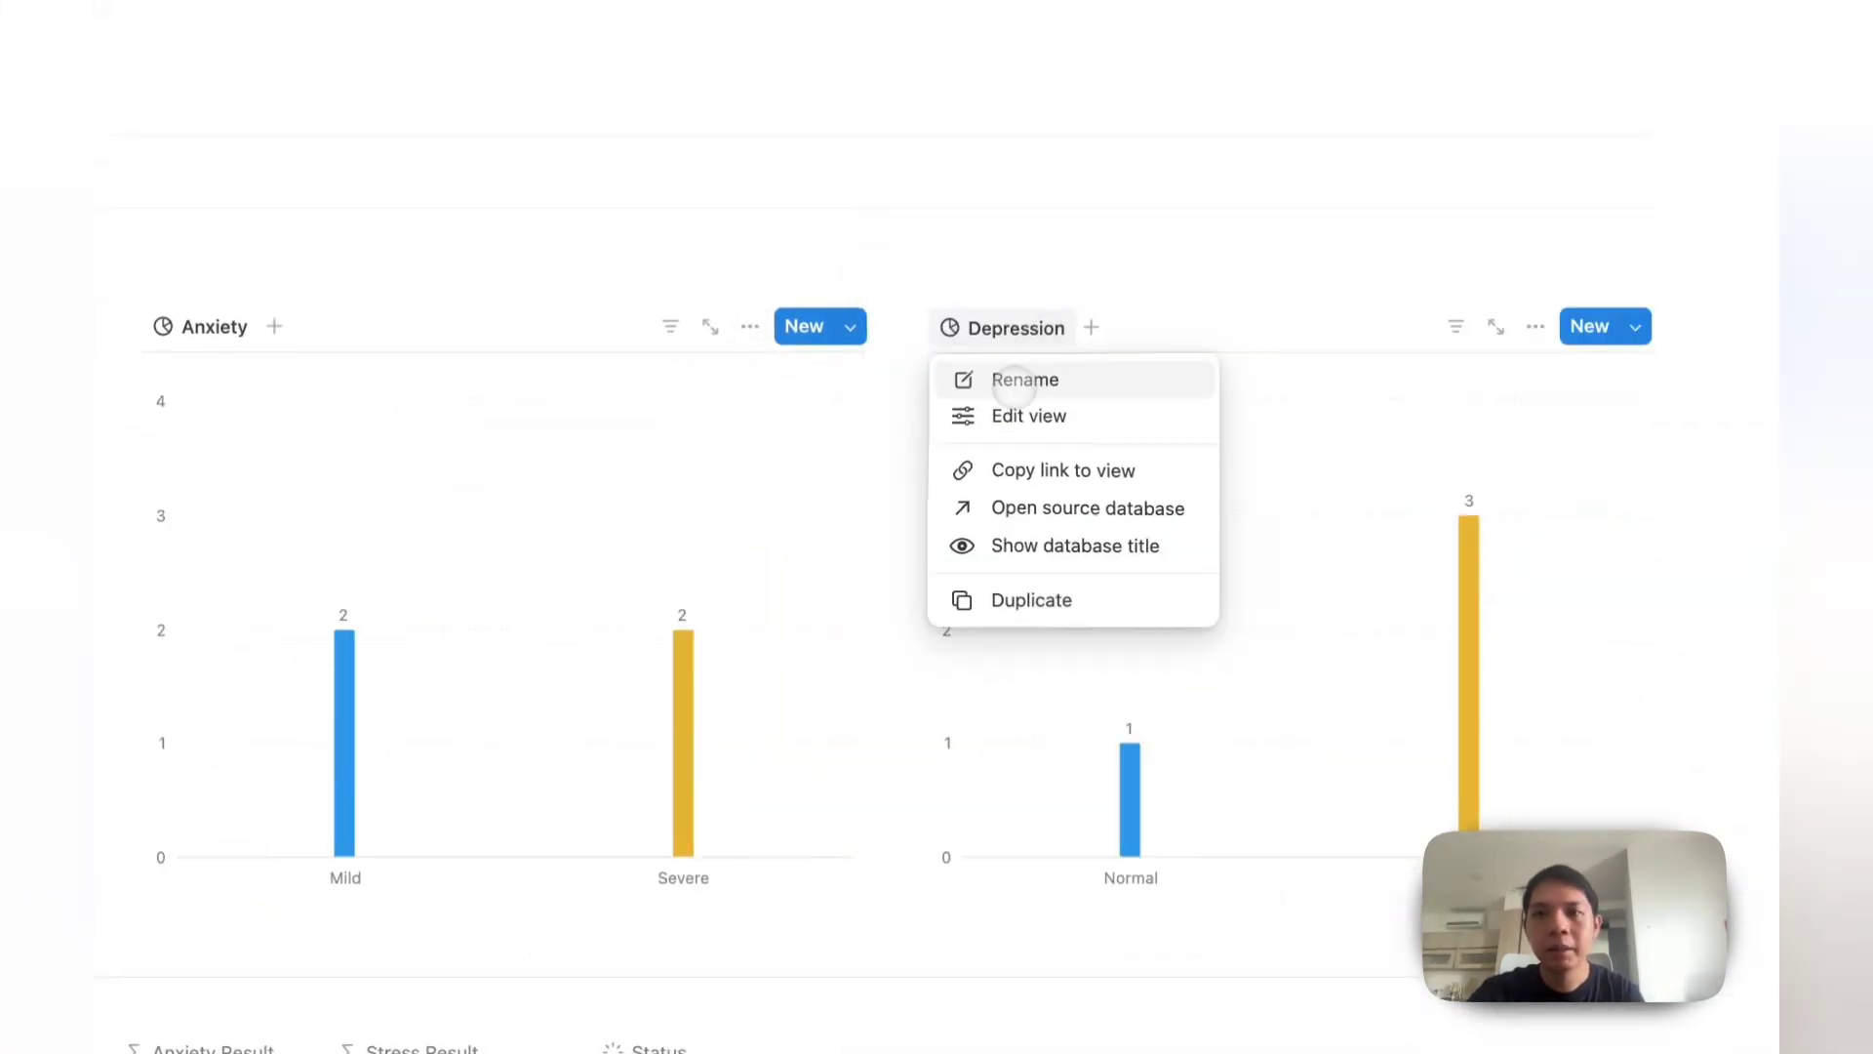
Step: Rename the third chart Stress, with Stress Result on the X axis and Count on Y
left_click(1008, 378)
type("Stress")
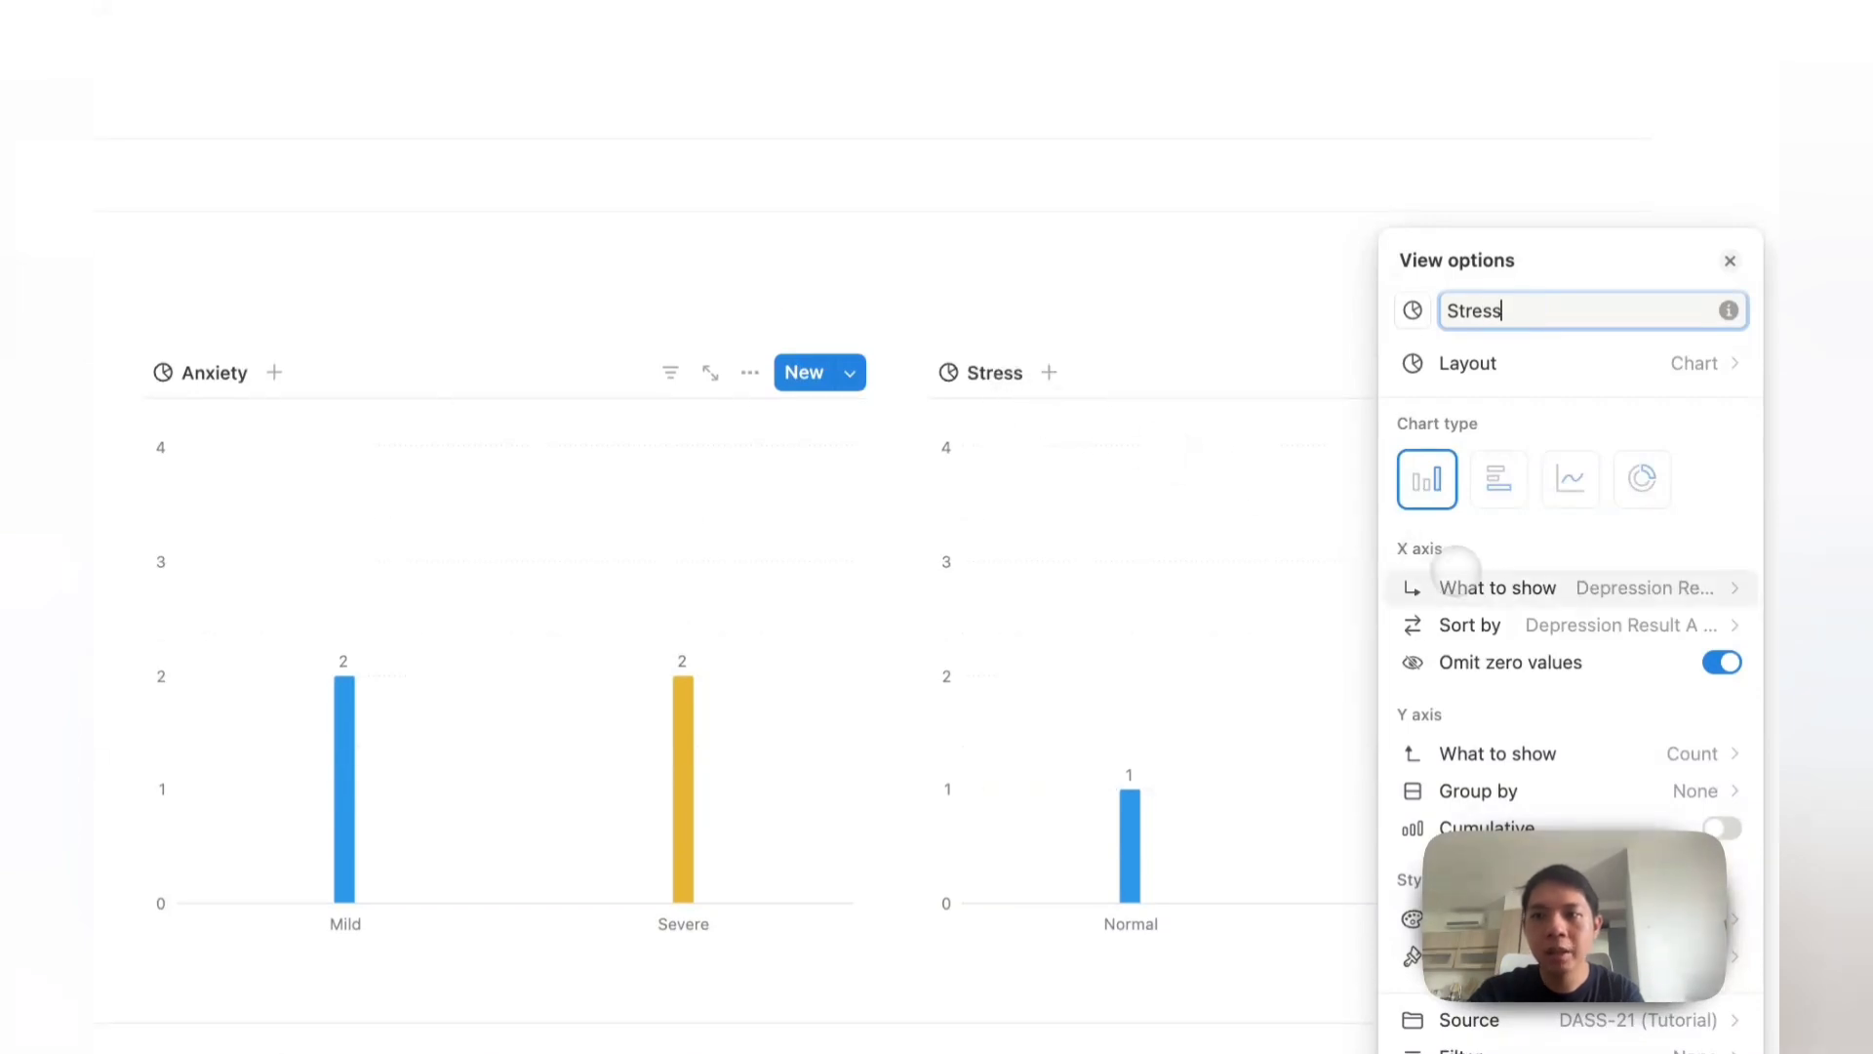
left_click(1478, 583)
type("Stress")
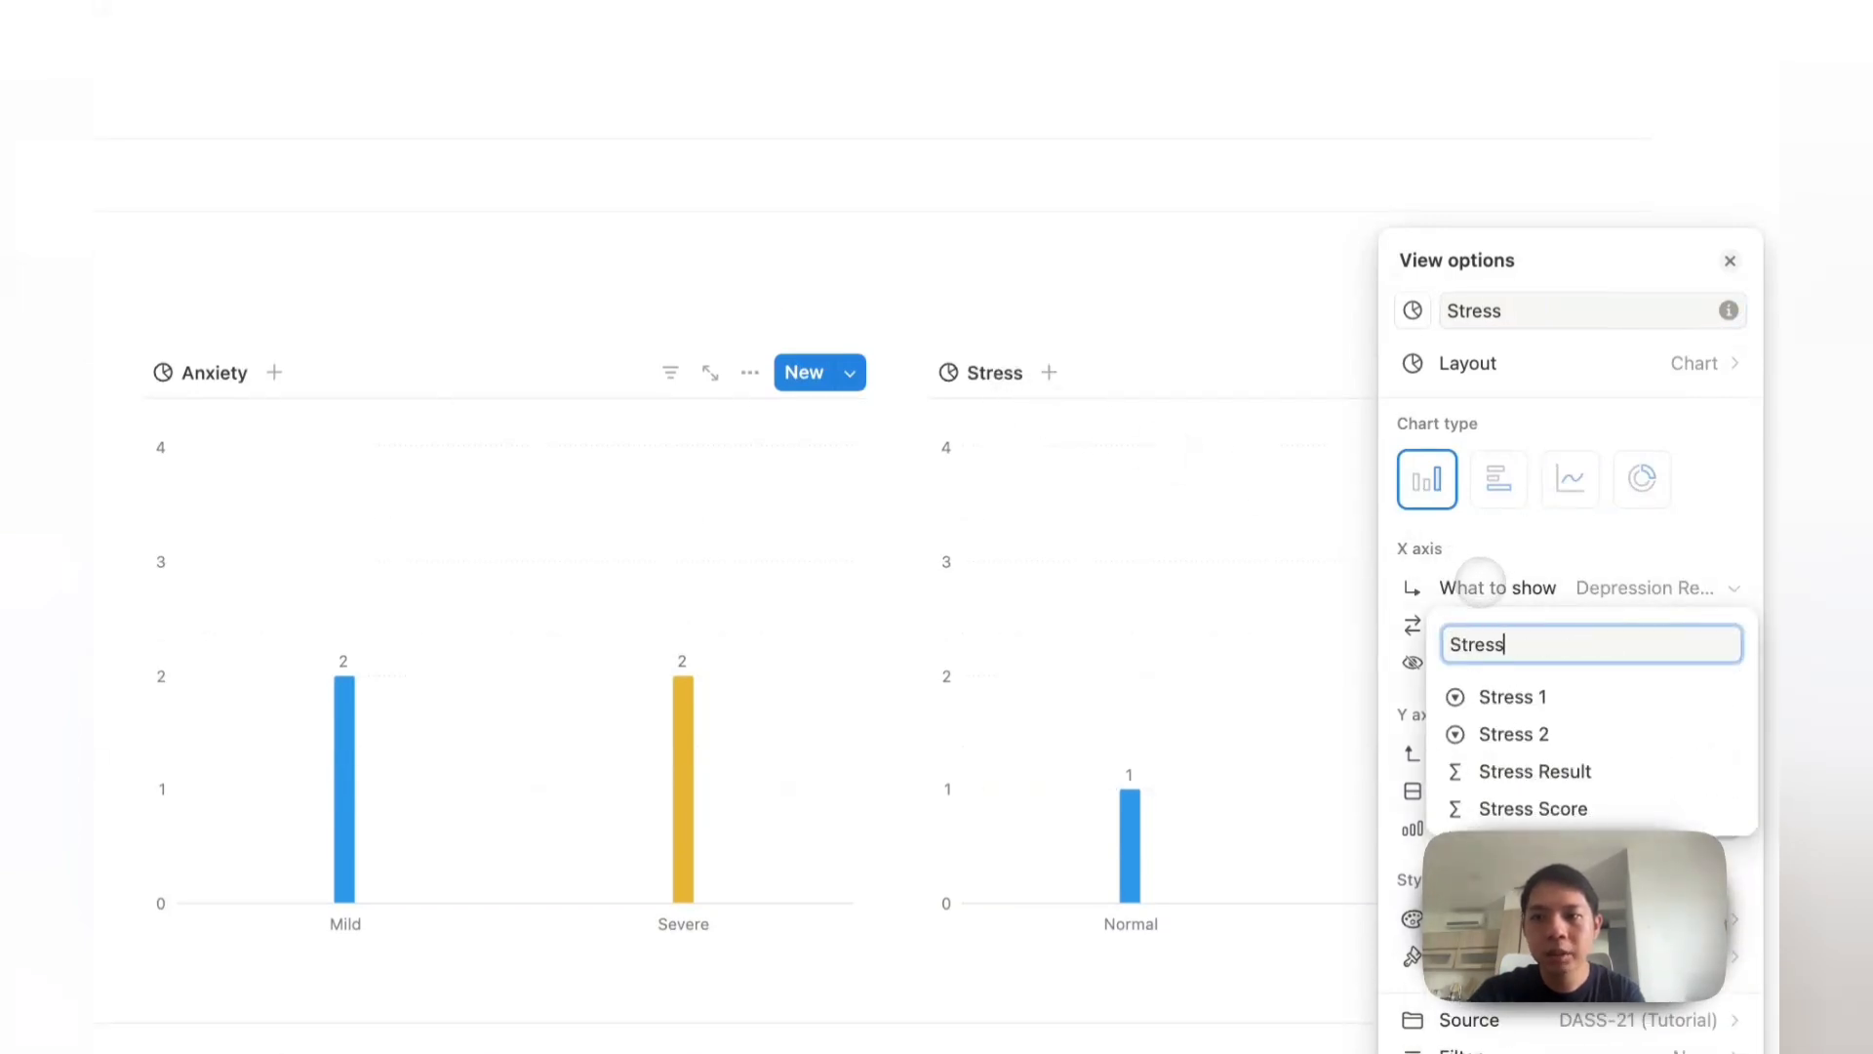
left_click(1535, 771)
left_click(1497, 787)
mouse_move(1478, 386)
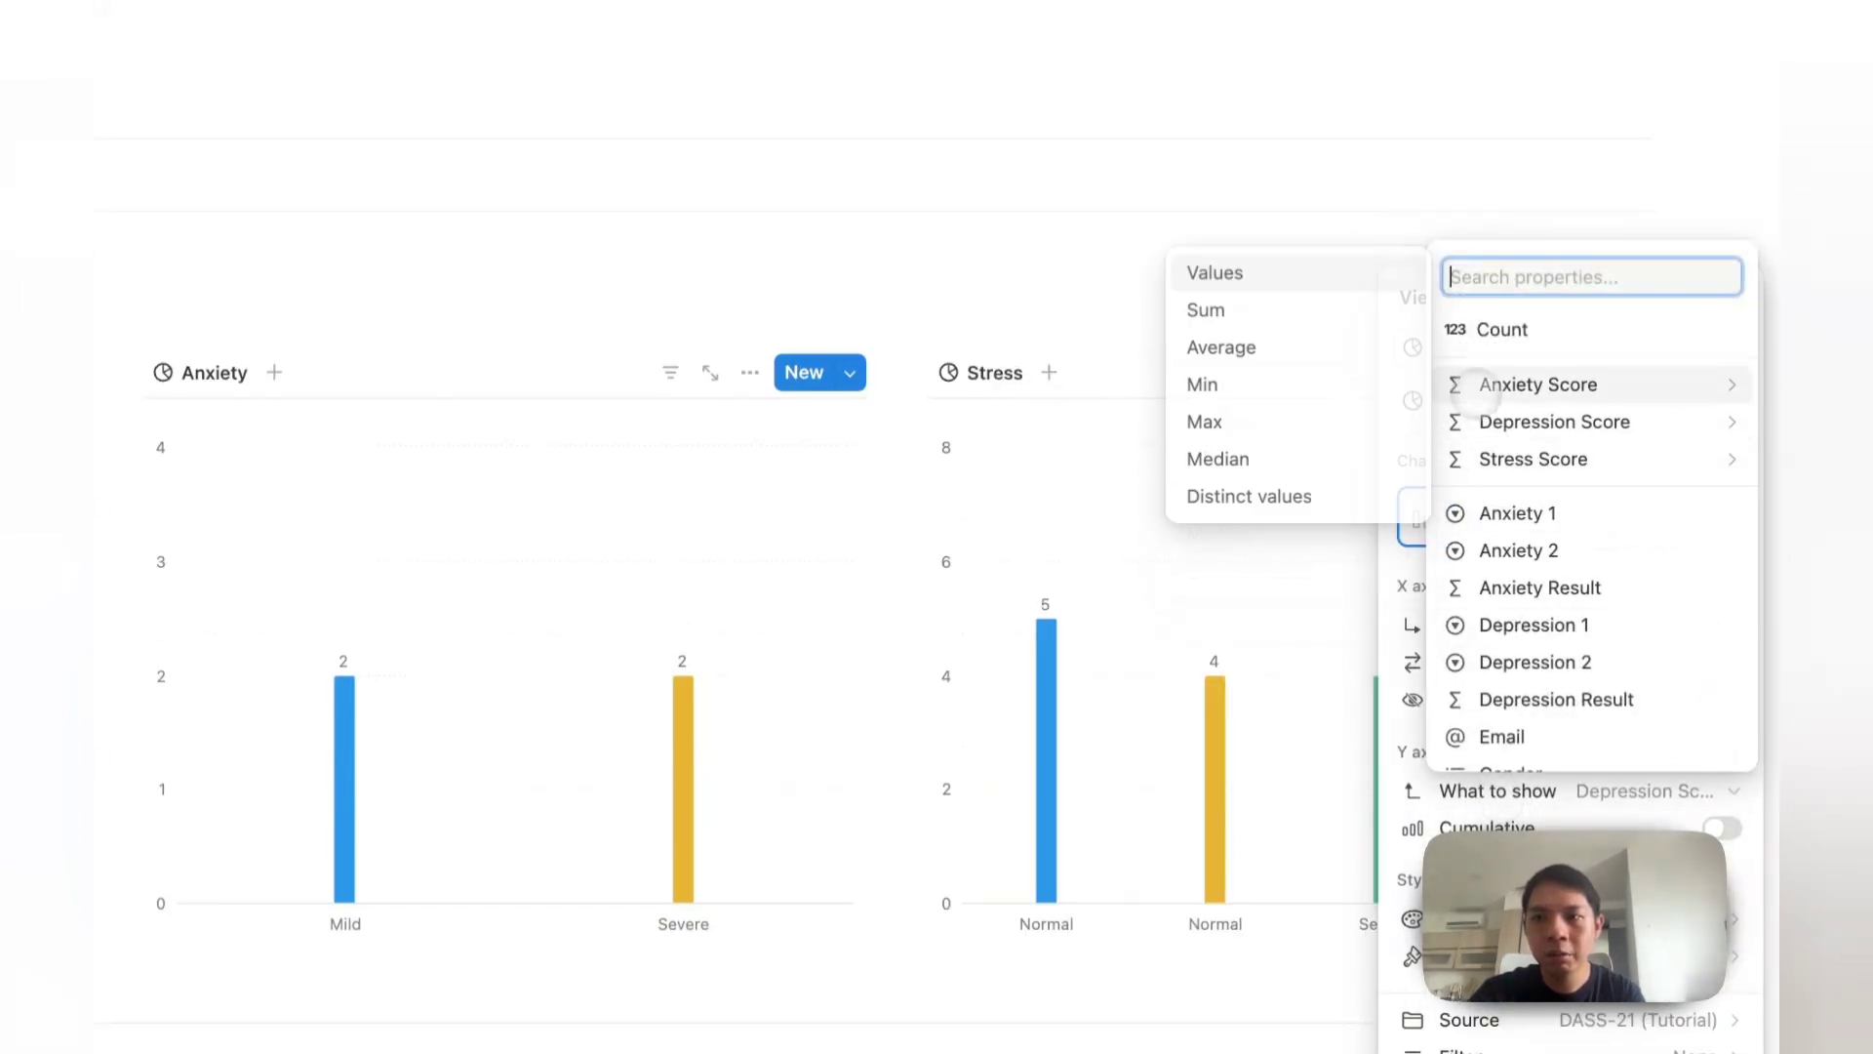
left_click(1484, 342)
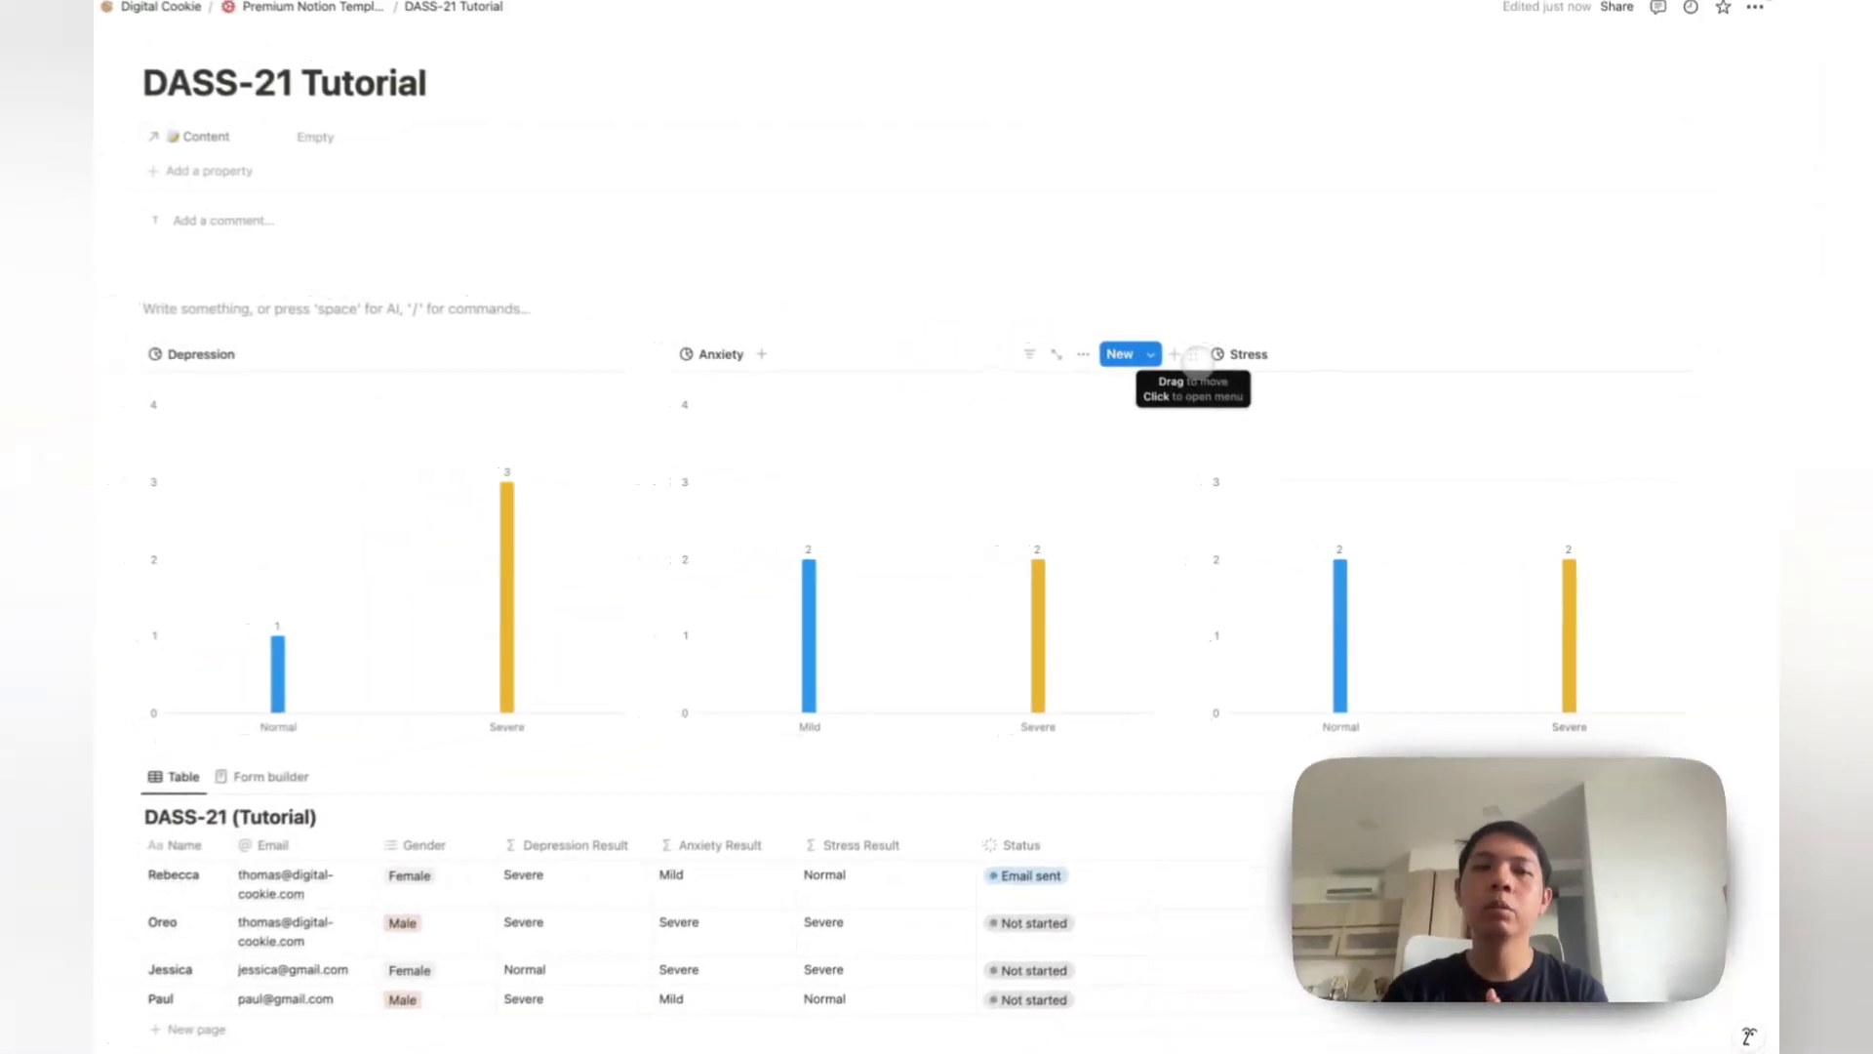
scroll(1208, 360, "down", 2)
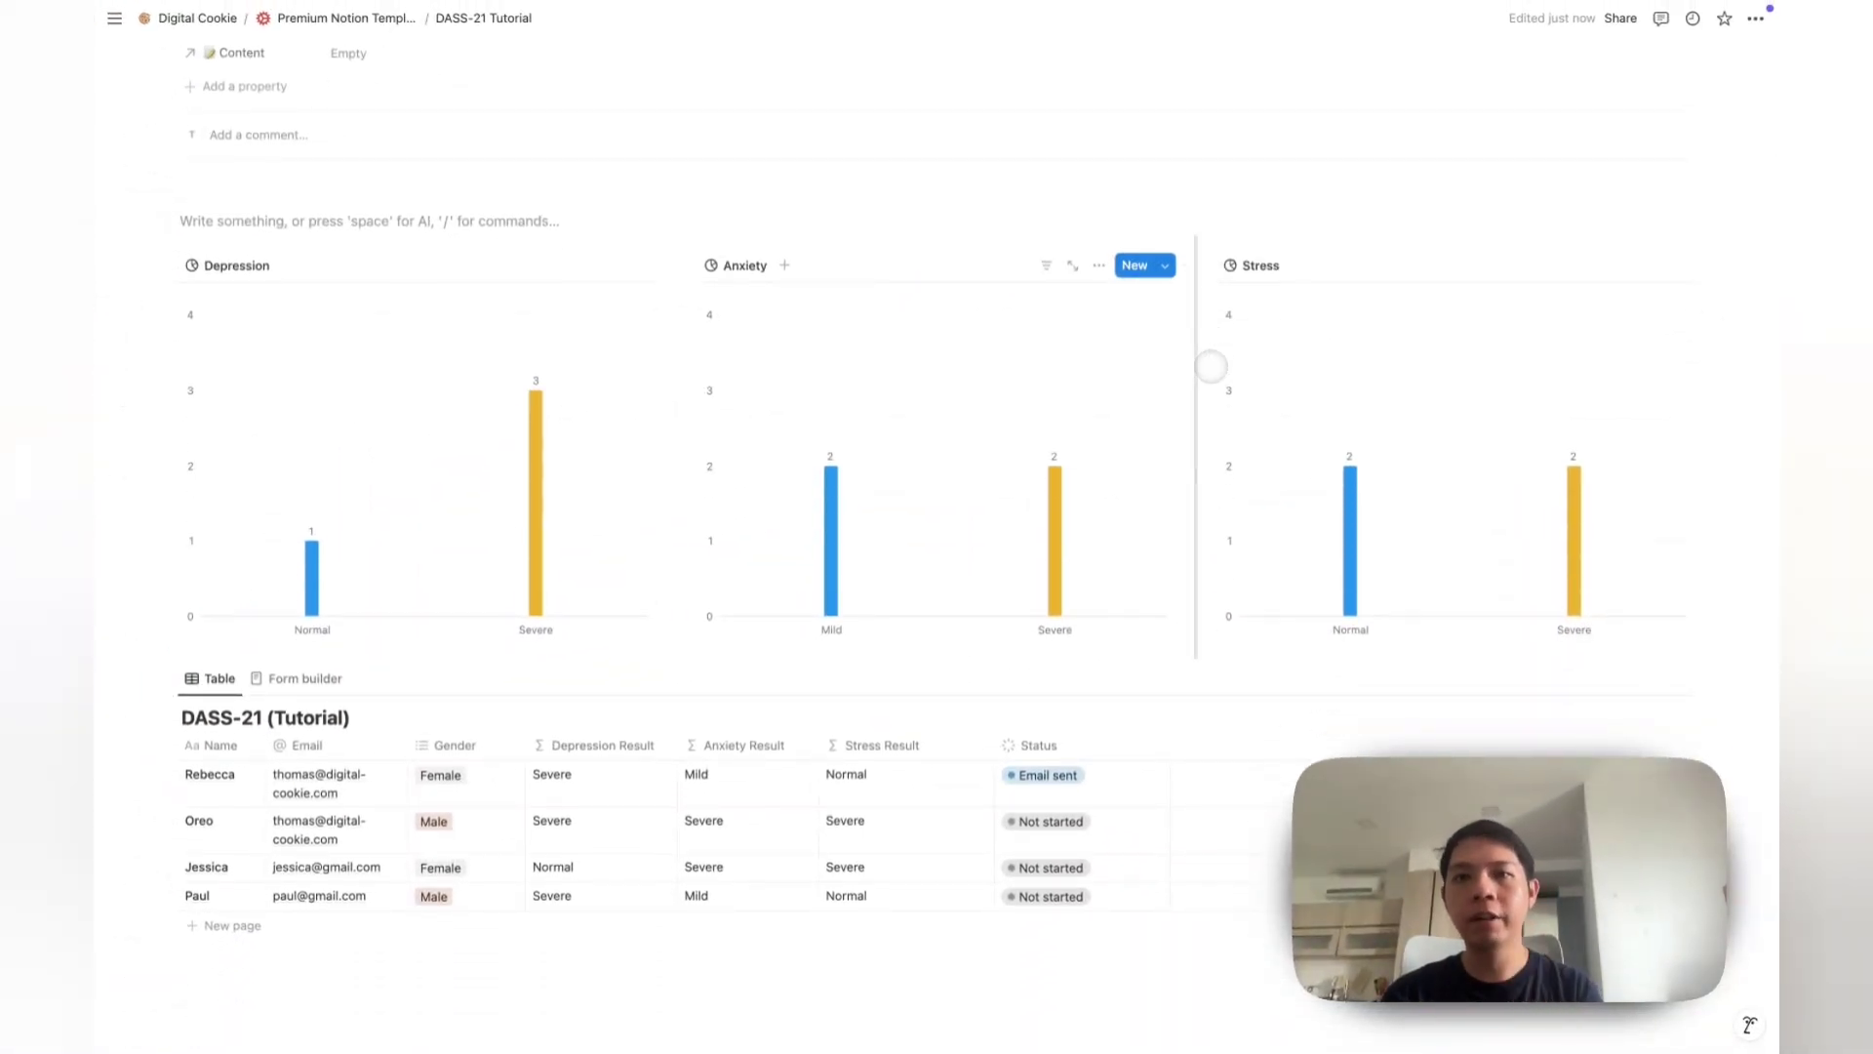
scroll(1210, 366, "down", 1)
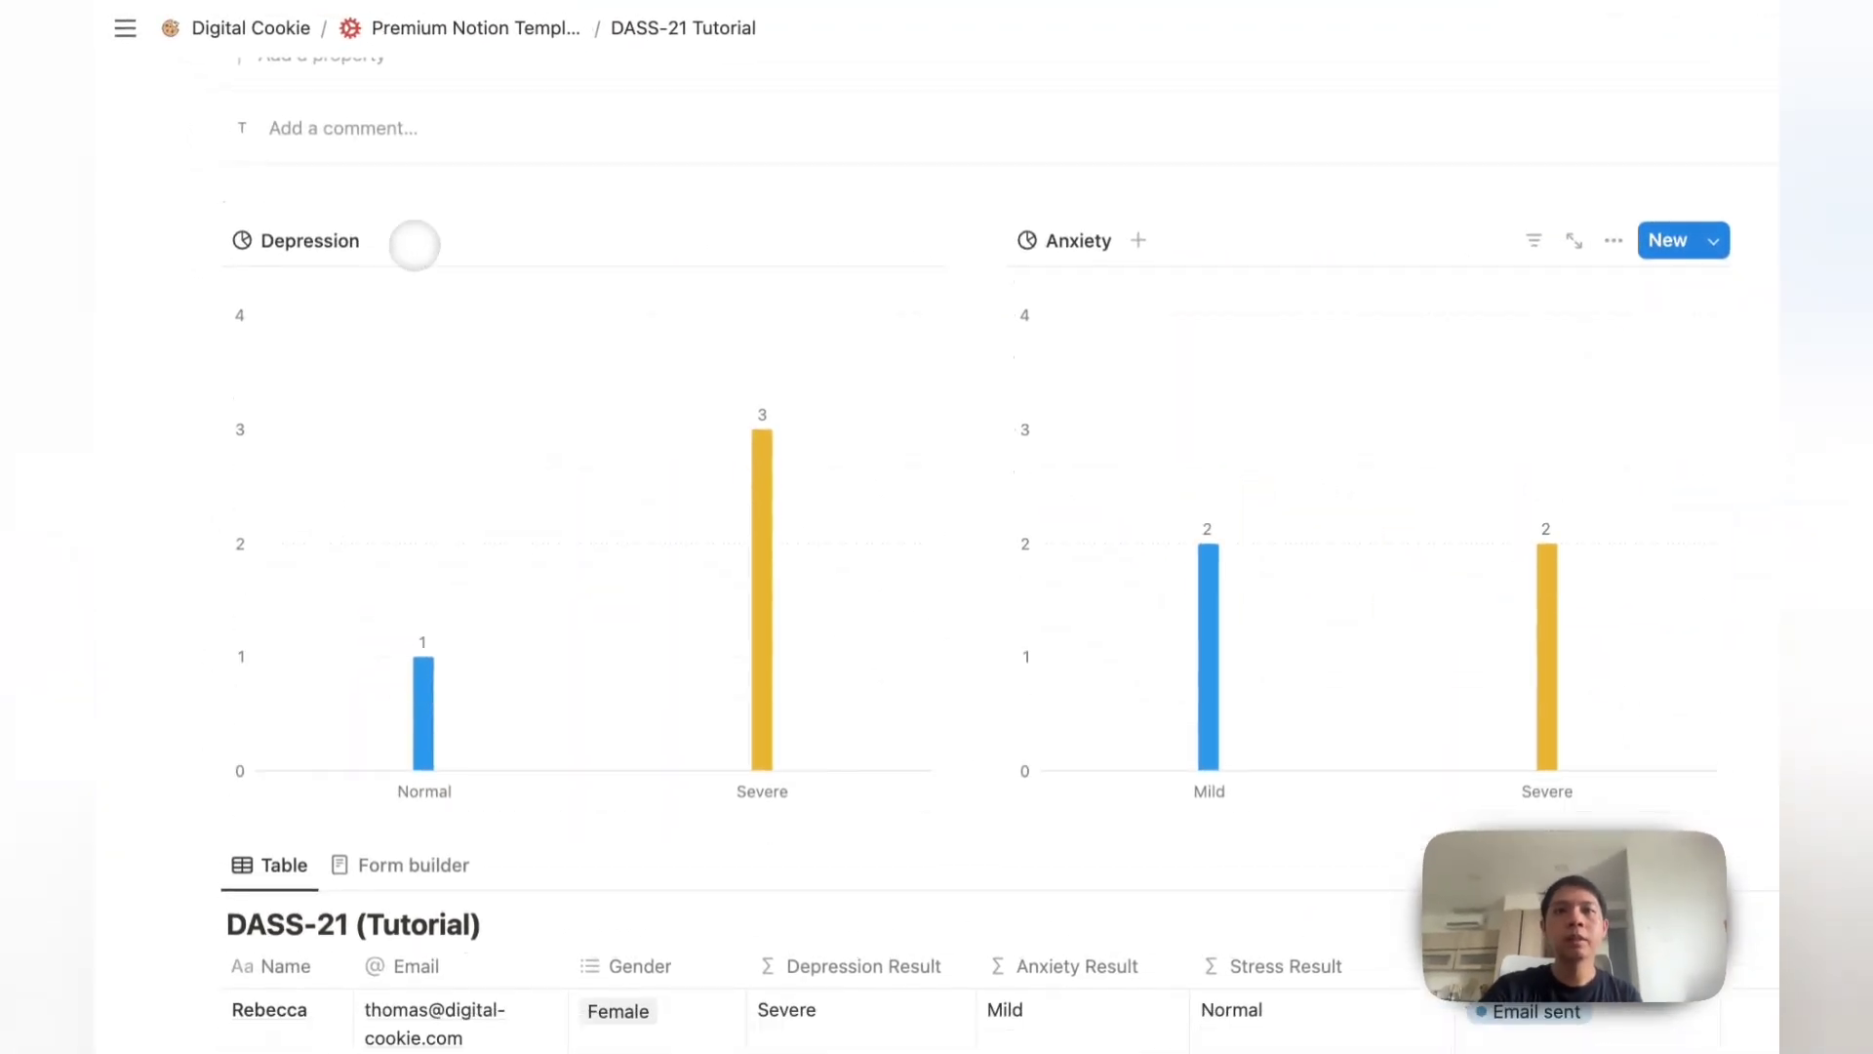
scroll(415, 244, "up", 3)
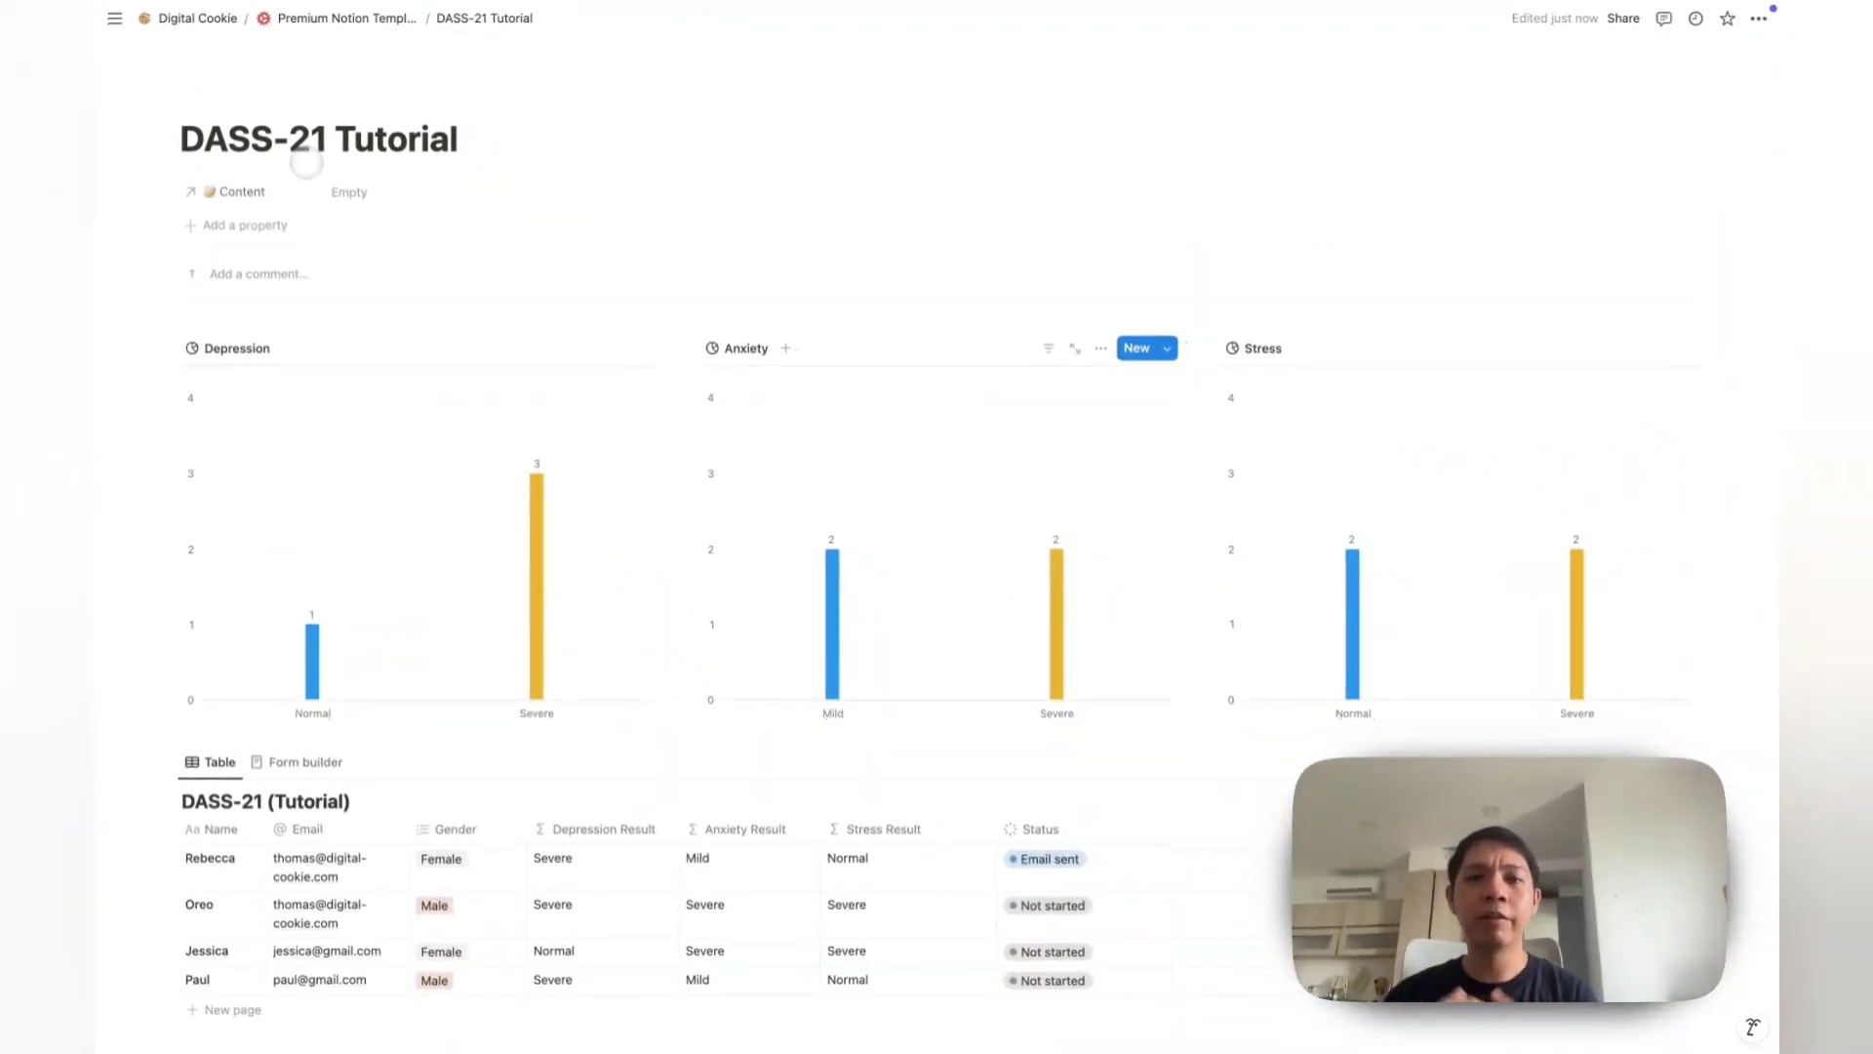